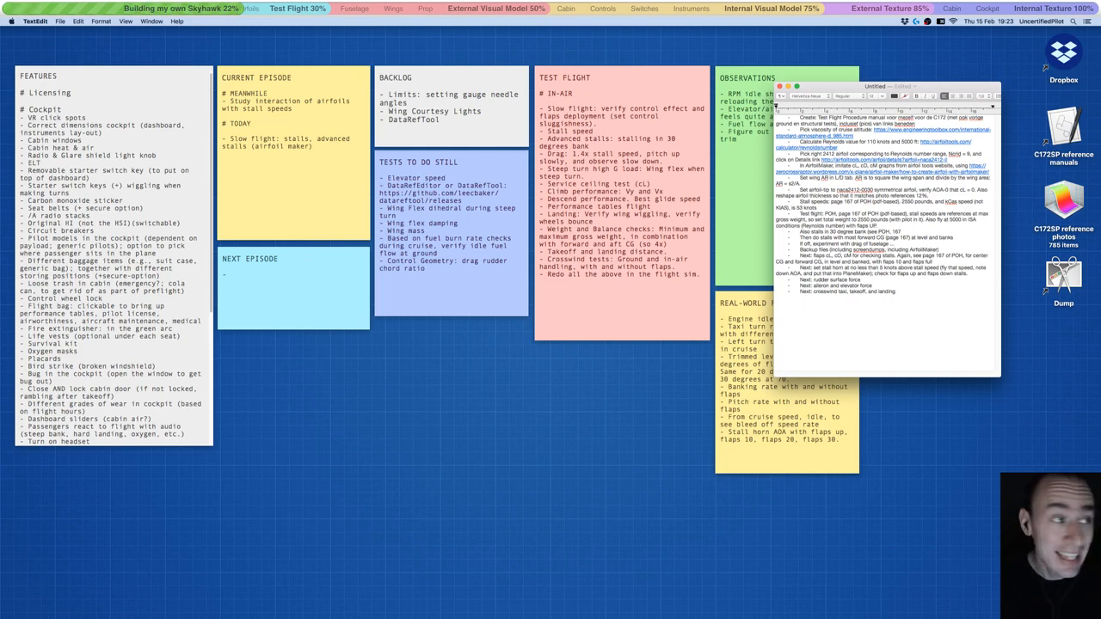
# - Reposition the test-flight notes window, then bring up the Pretzel music player and hide it again
pyautogui.moveTo(831, 100); pyautogui.dragTo(855, 72)
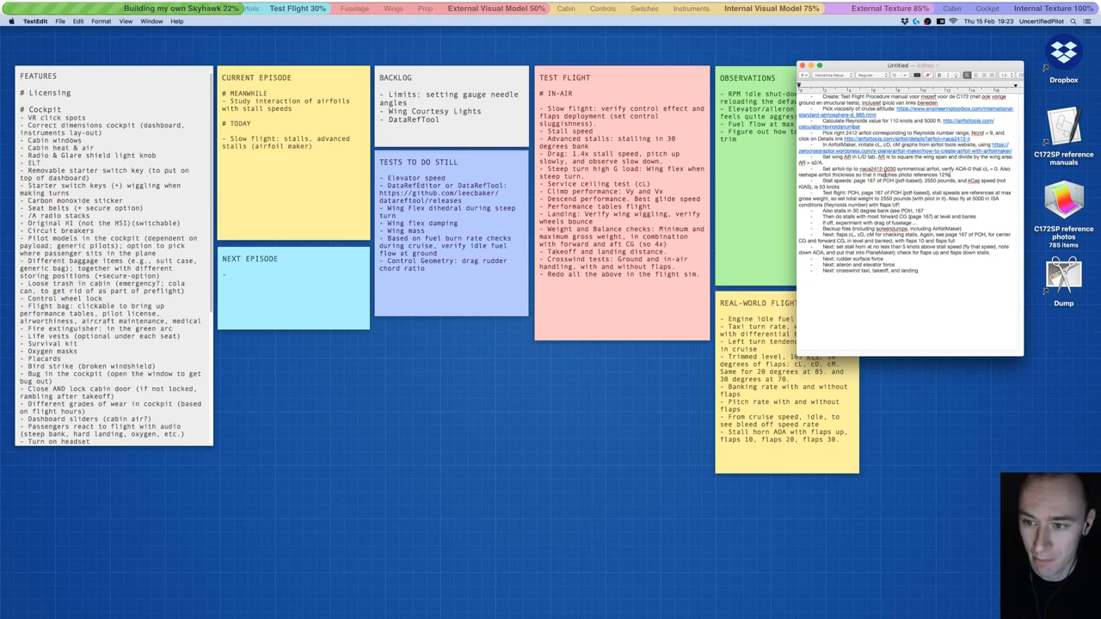
pyautogui.moveTo(389, 616)
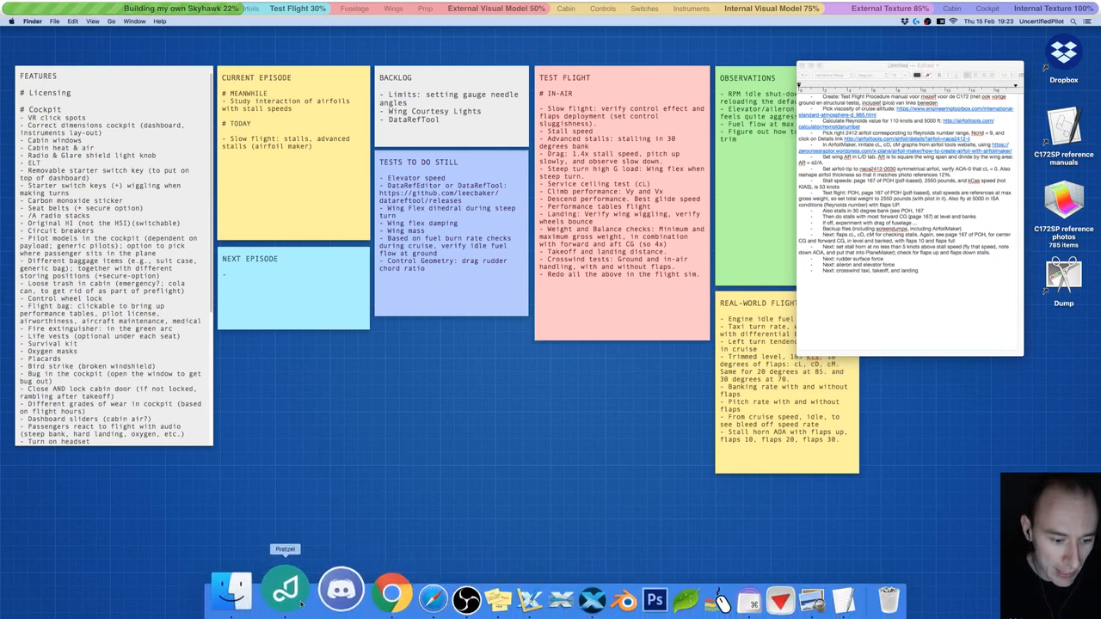
pyautogui.click(284, 589)
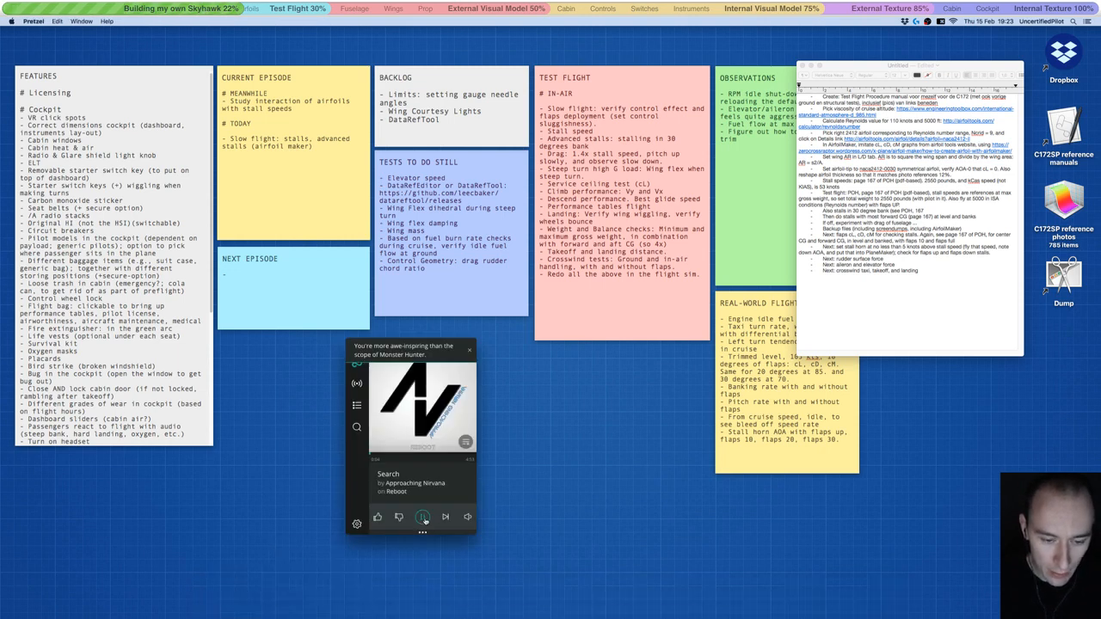
pyautogui.press('super+h')
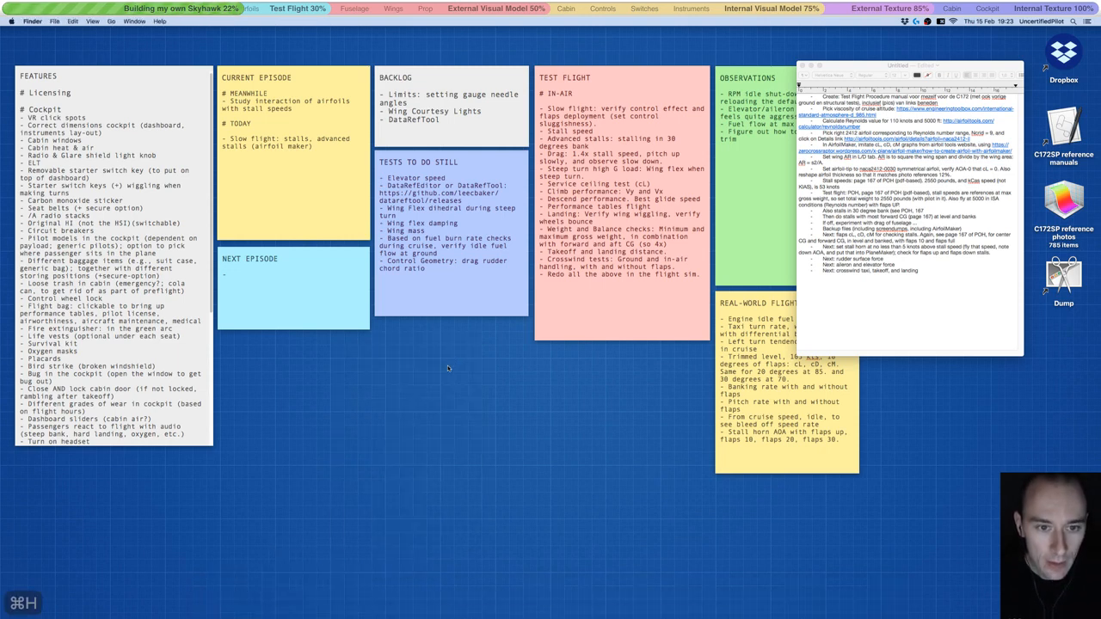
# - Delete the line "Study interaction of airfoils with stall speeds" from the Current Episode note
pyautogui.click(292, 109)
pyautogui.moveTo(293, 109); pyautogui.dragTo(198, 102)
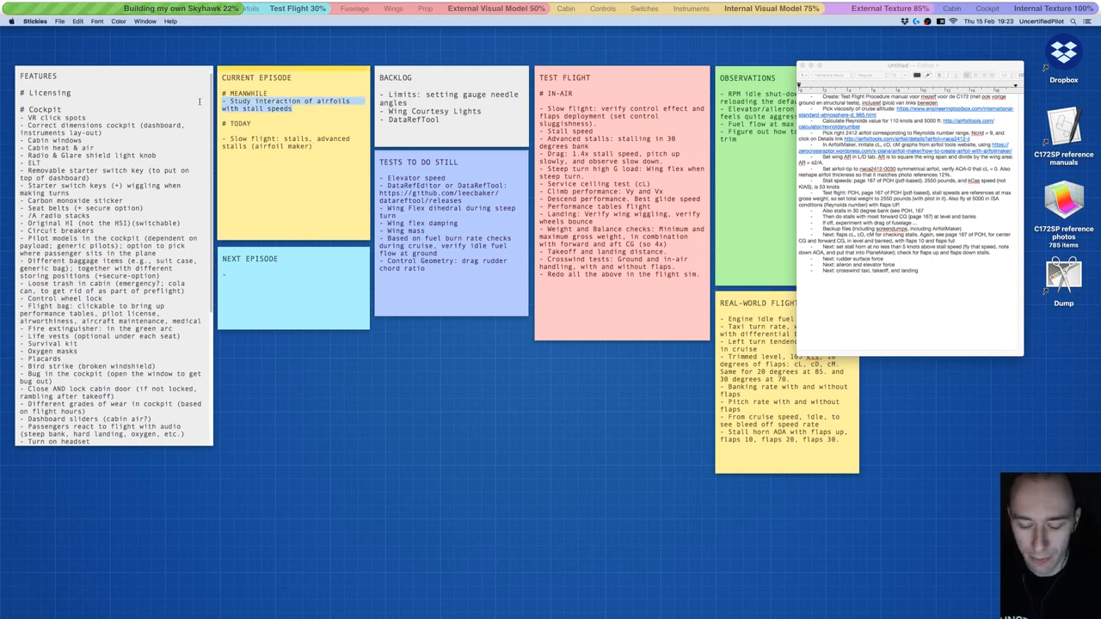
pyautogui.press('BackSpace')
pyautogui.press('BackSpace')
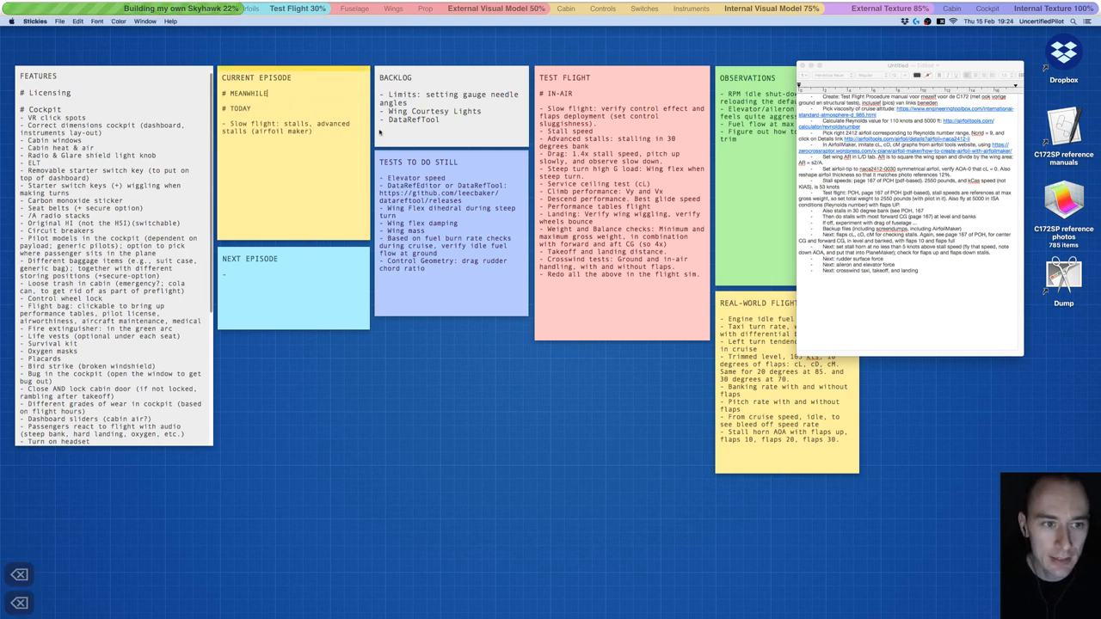
# - Open the International Standard Atmosphere link from the notes, close the Twitch dashboard page and uncover the notes again
pyautogui.moveTo(871, 72); pyautogui.dragTo(864, 53)
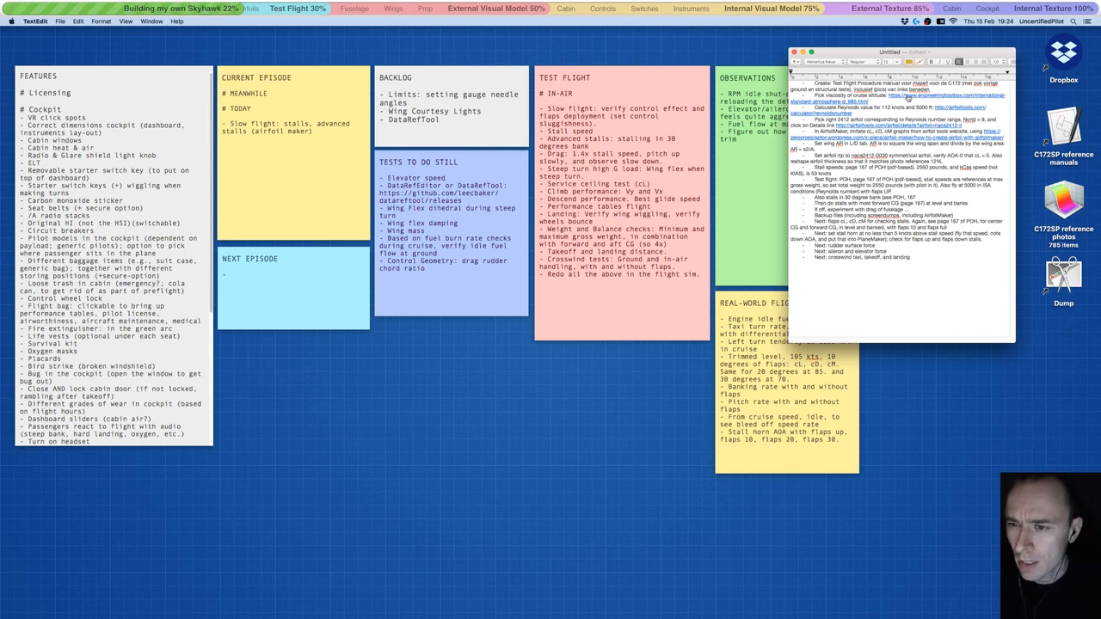
pyautogui.click(908, 98)
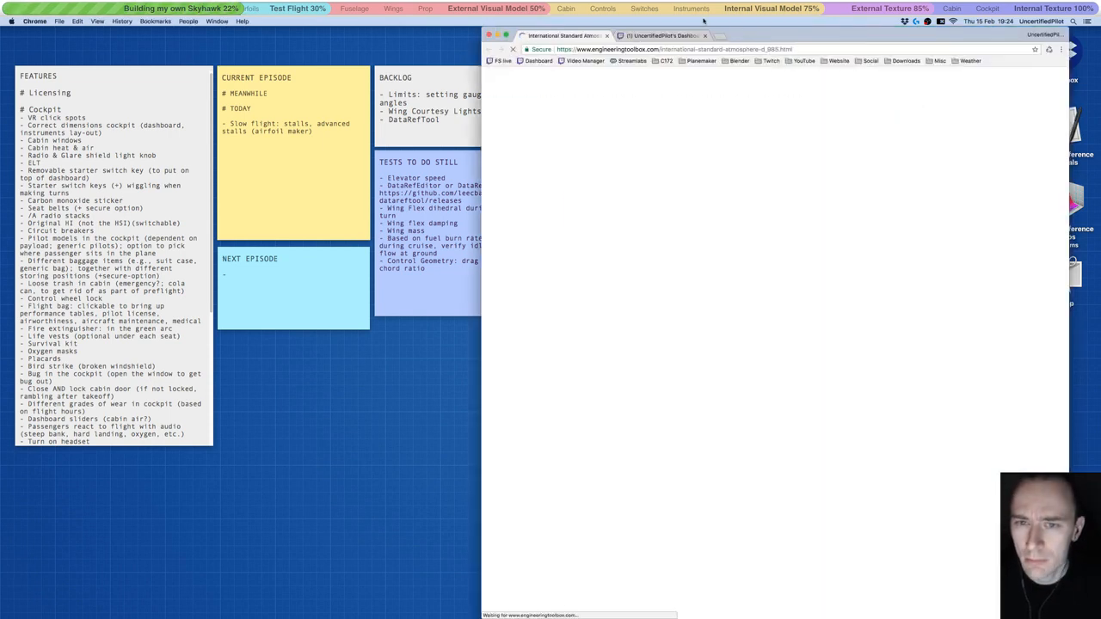
pyautogui.click(698, 36)
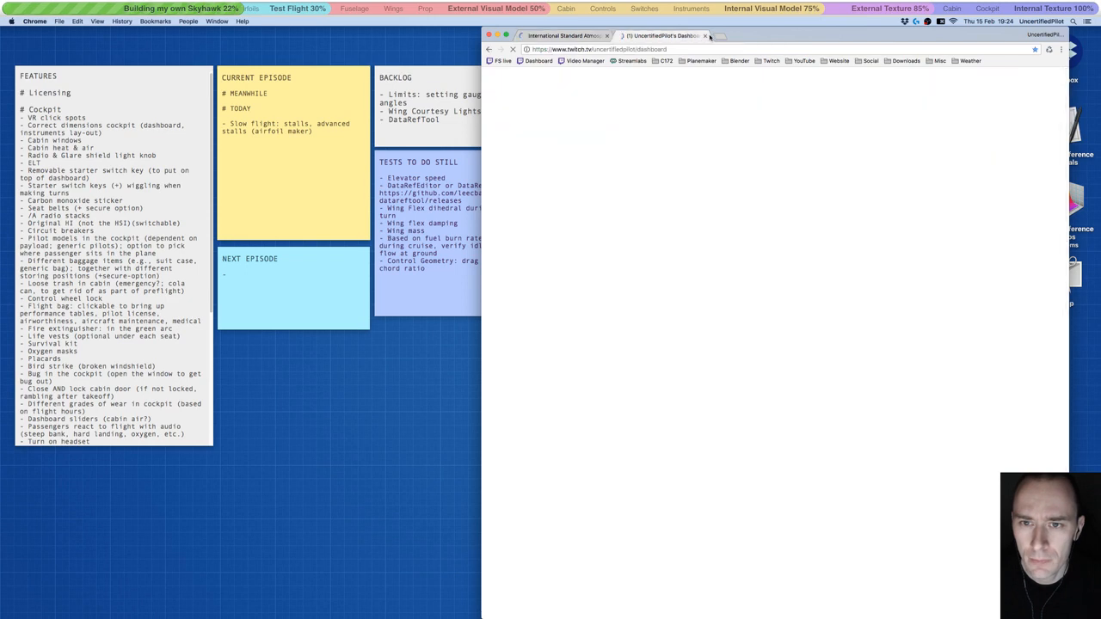
pyautogui.click(705, 36)
pyautogui.moveTo(667, 28); pyautogui.dragTo(337, 26)
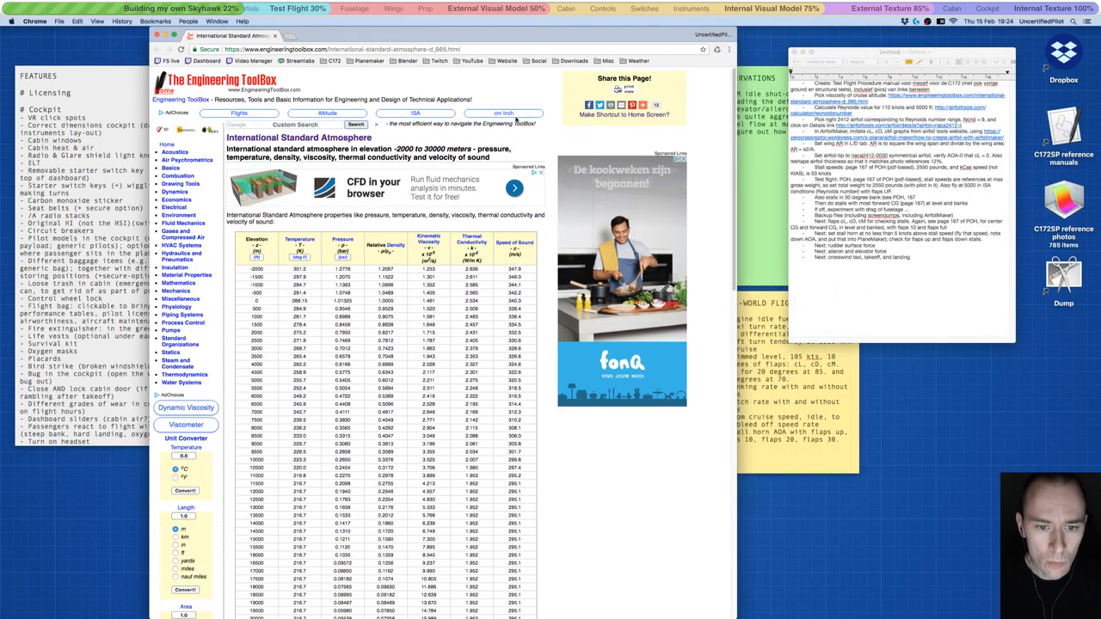
# - Switch to Airfoil Maker with the NACA 2412 root airfoil and arrange its window and the browser around the notes
pyautogui.click(757, 537)
pyautogui.moveTo(484, 611)
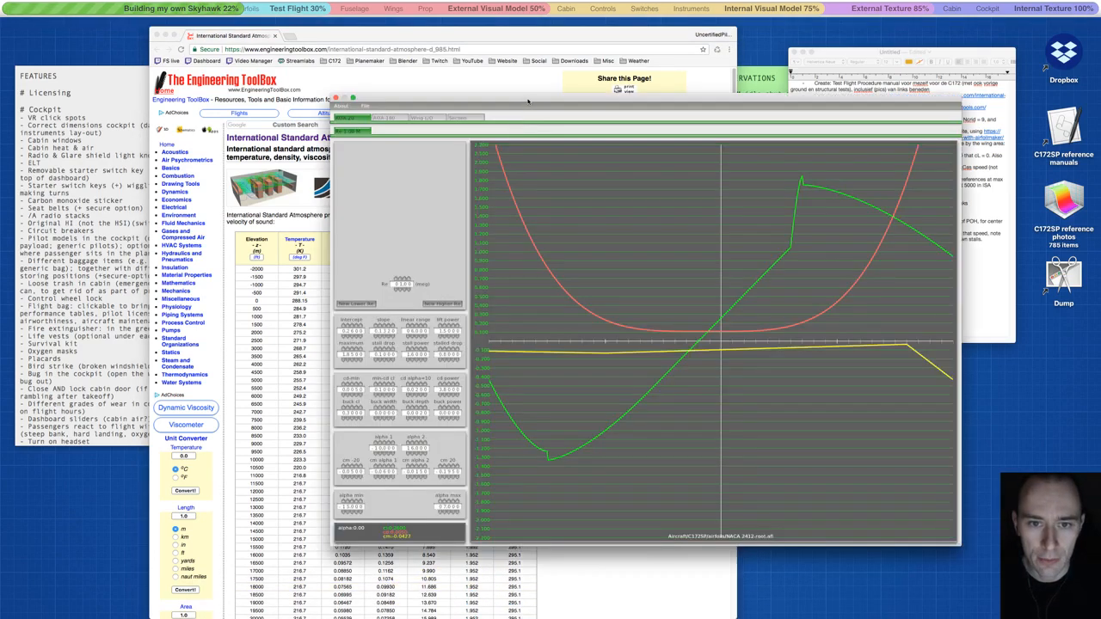
pyautogui.moveTo(529, 102); pyautogui.dragTo(505, 64)
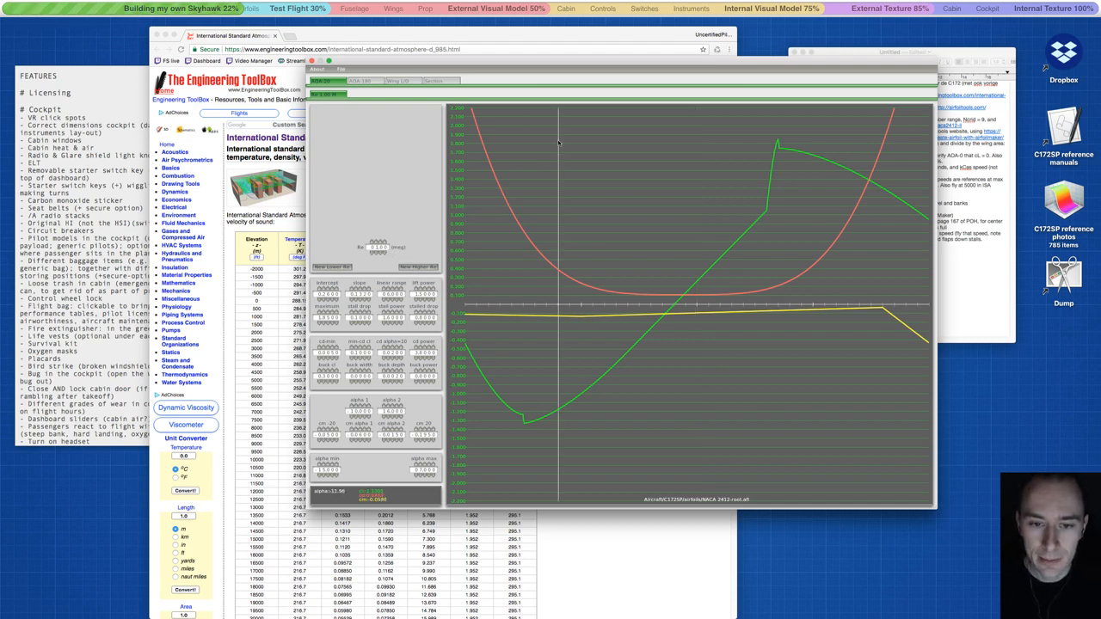
pyautogui.moveTo(514, 61); pyautogui.dragTo(600, 94)
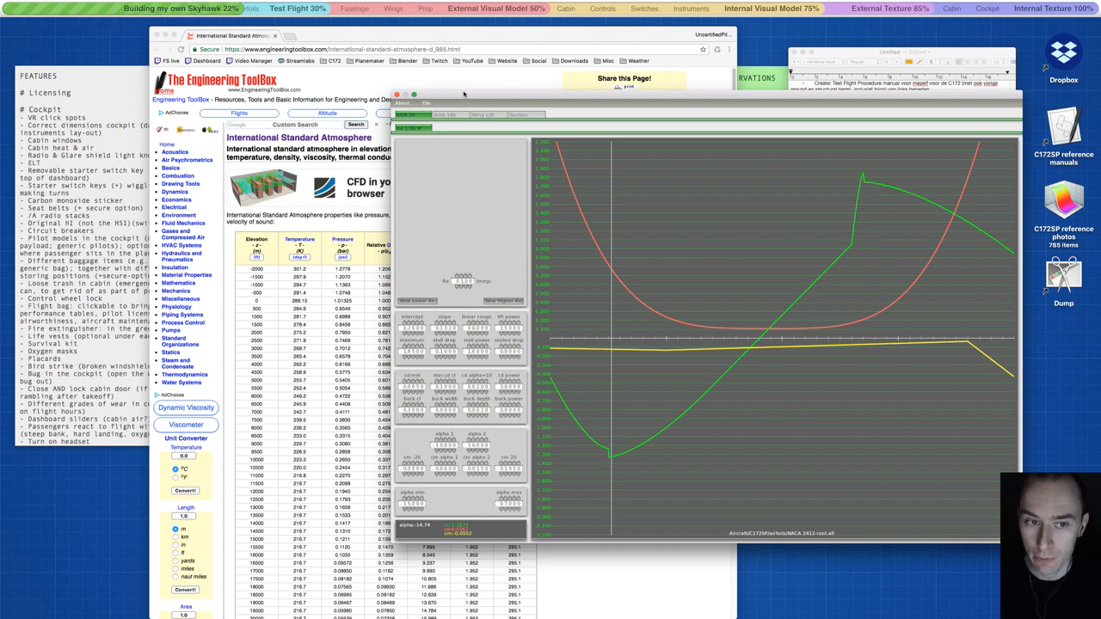
pyautogui.moveTo(471, 96); pyautogui.dragTo(498, 131)
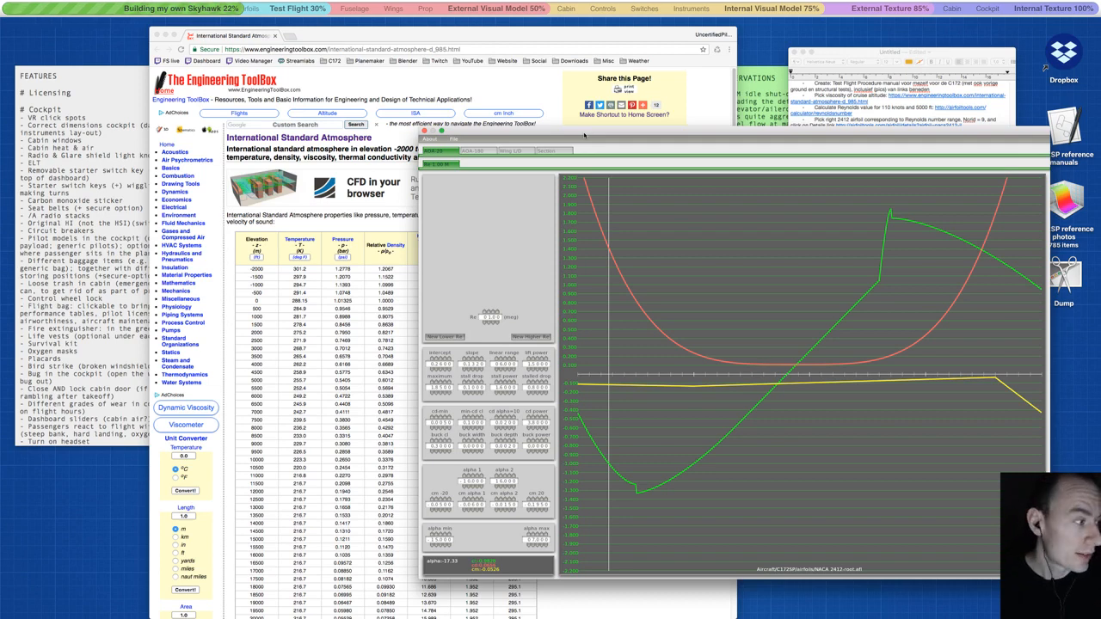
pyautogui.moveTo(584, 135); pyautogui.dragTo(594, 157)
pyautogui.moveTo(585, 35); pyautogui.dragTo(506, 35)
# - Delete the first item about creating a test flight procedure manual from the text notes
pyautogui.click(906, 114)
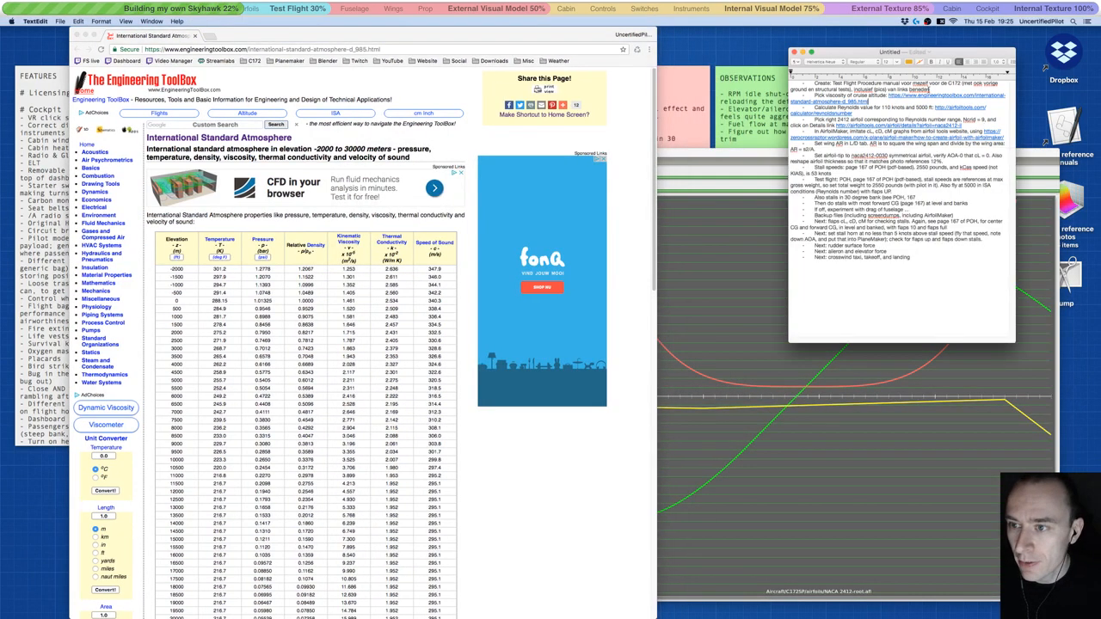
pyautogui.tripleClick(927, 89)
pyautogui.press('BackSpace')
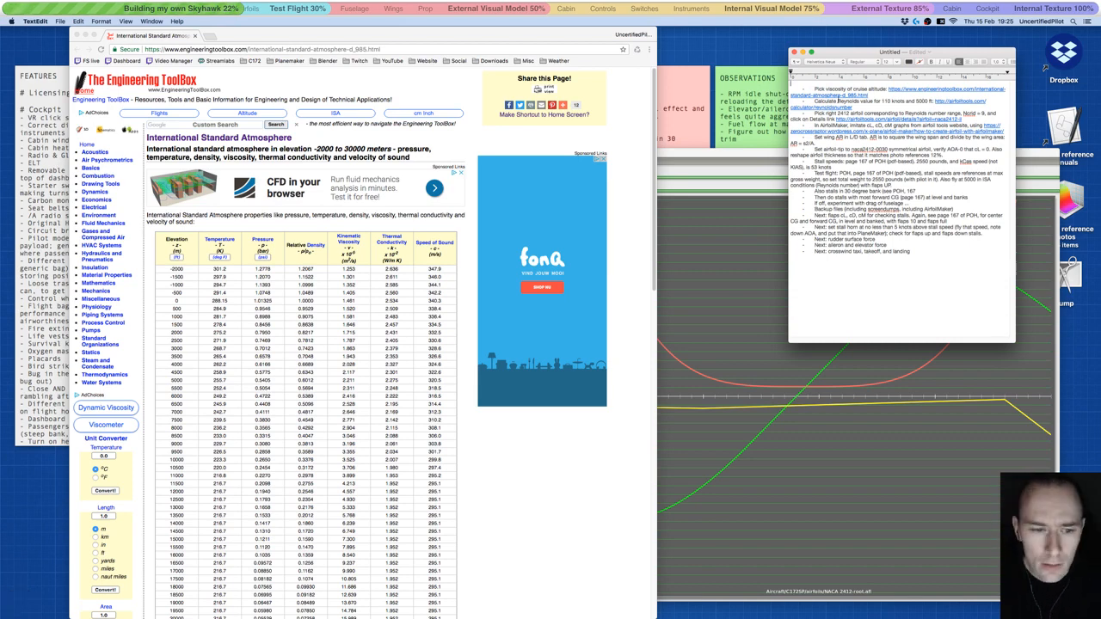
# - Open the notes' links to the Reynolds number calculator, NACA 2412 details and airfoil tutorial, and make the calculator the first browser tab
pyautogui.click(835, 108)
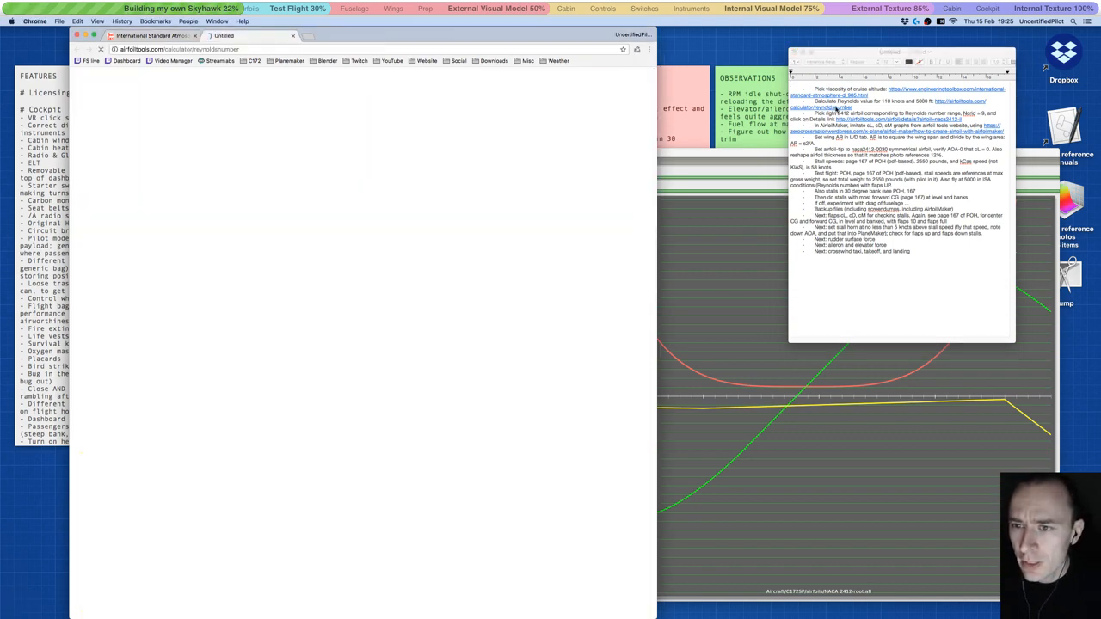
pyautogui.click(889, 118)
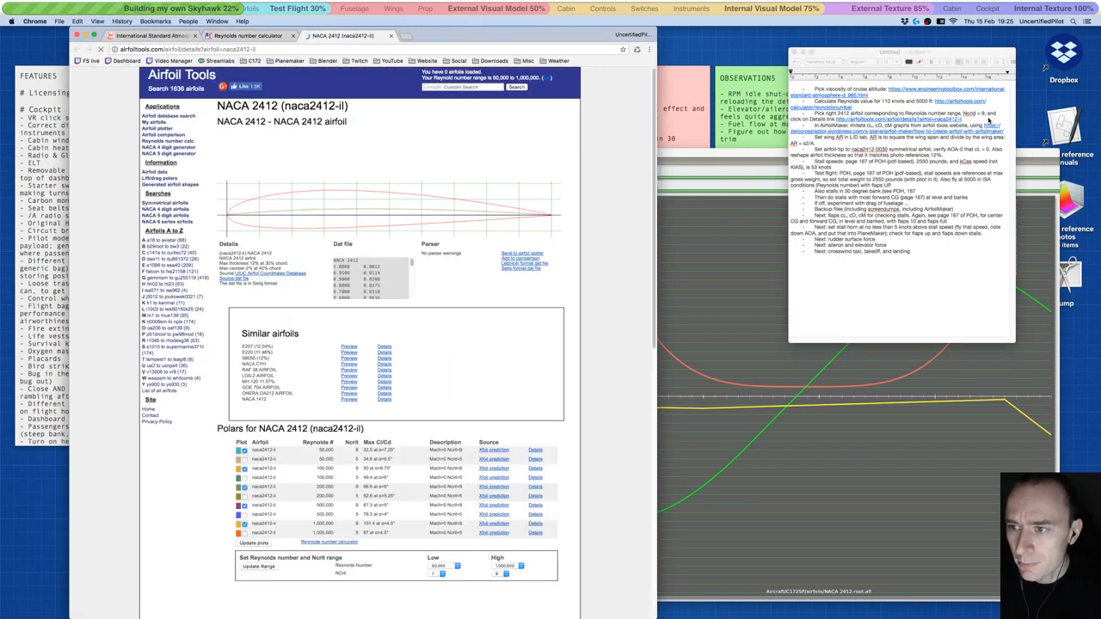
pyautogui.click(972, 132)
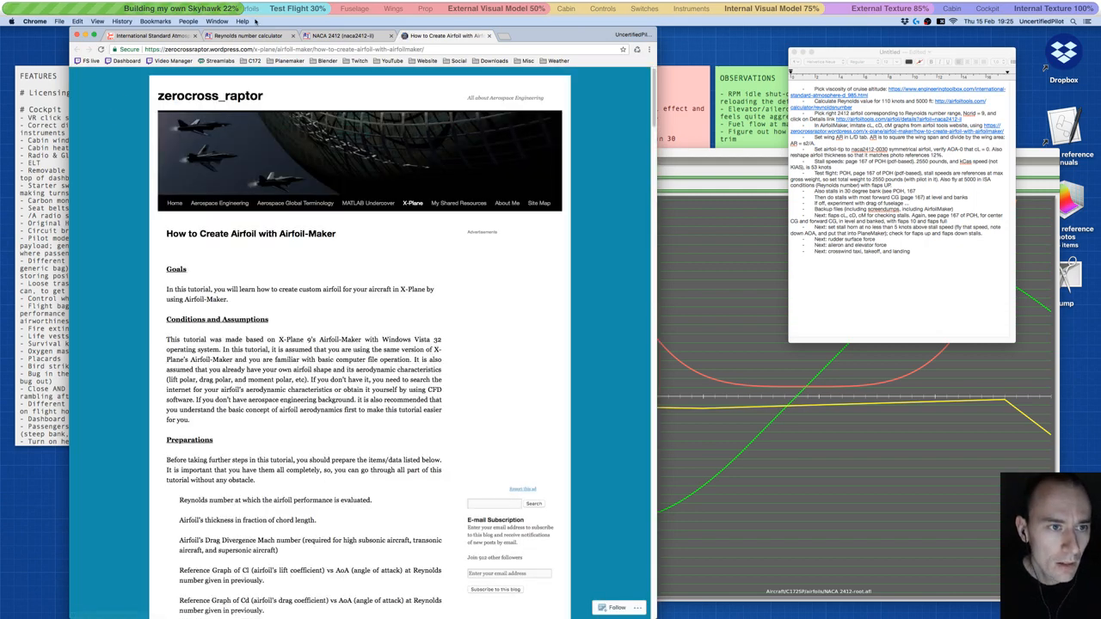
pyautogui.click(152, 36)
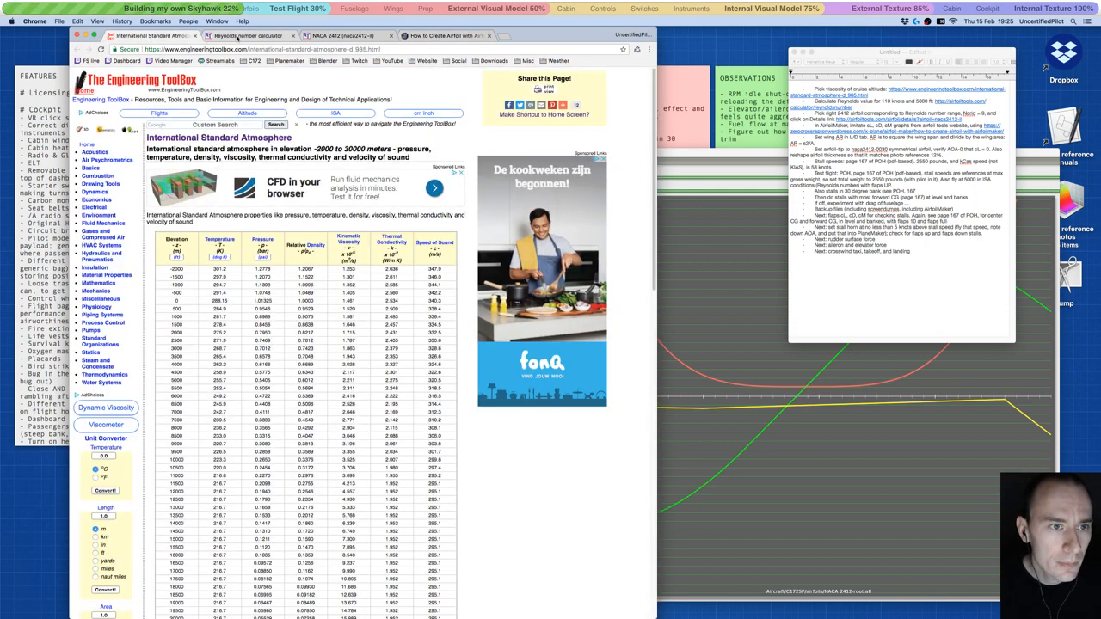
pyautogui.click(244, 36)
pyautogui.moveTo(253, 39); pyautogui.dragTo(156, 37)
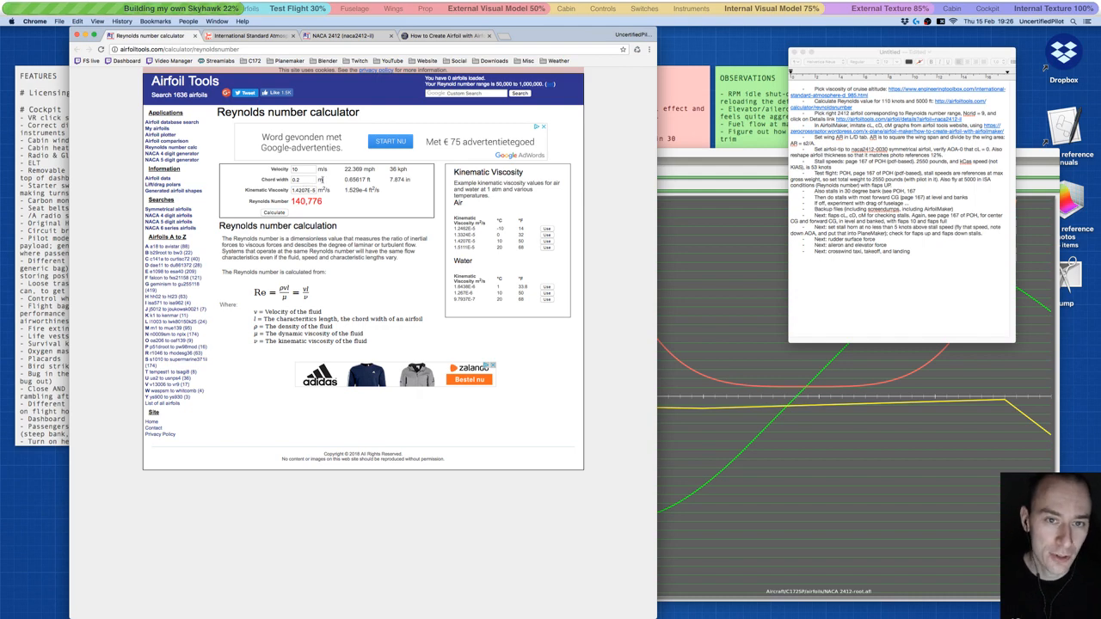
# - Compare Airfoil Maker's Reynolds number setting with the inputs of the online Reynolds number calculator
pyautogui.click(704, 157)
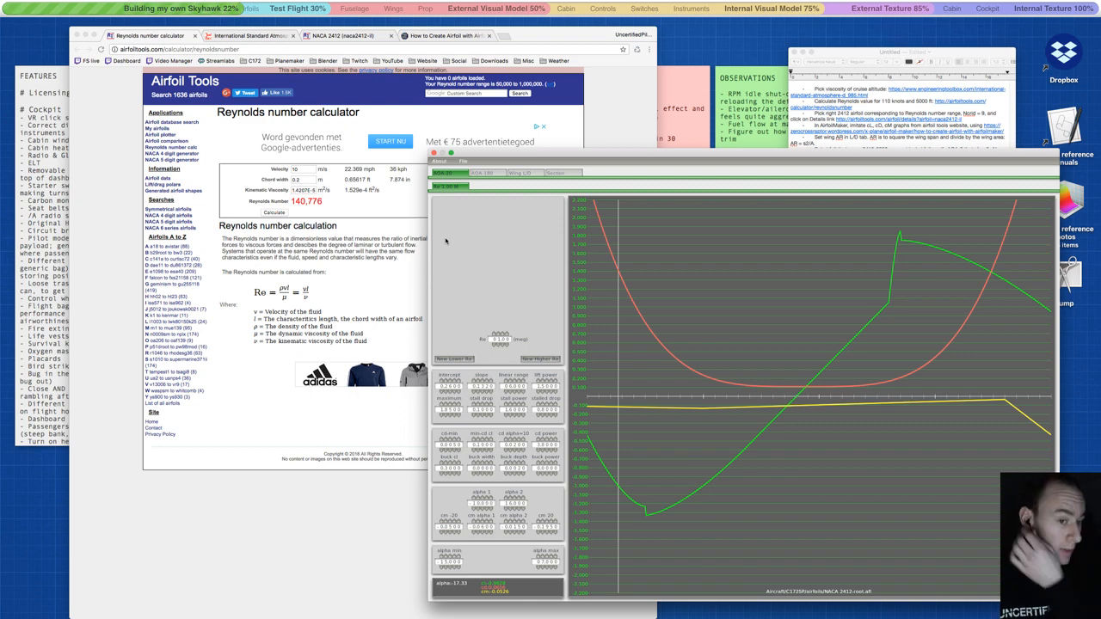
pyautogui.click(330, 217)
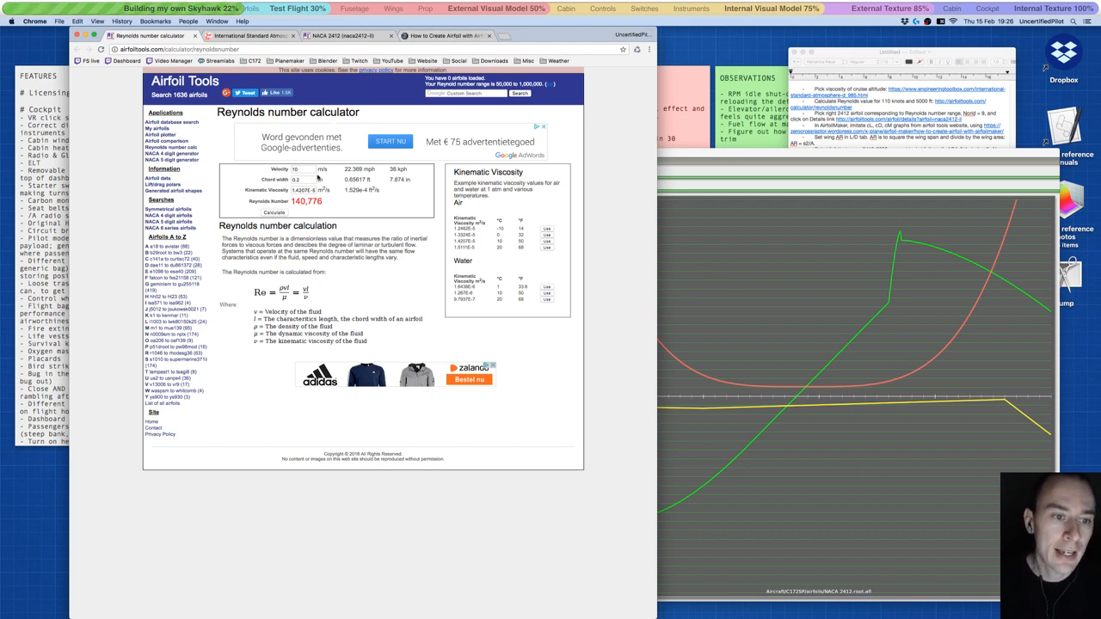
pyautogui.click(742, 155)
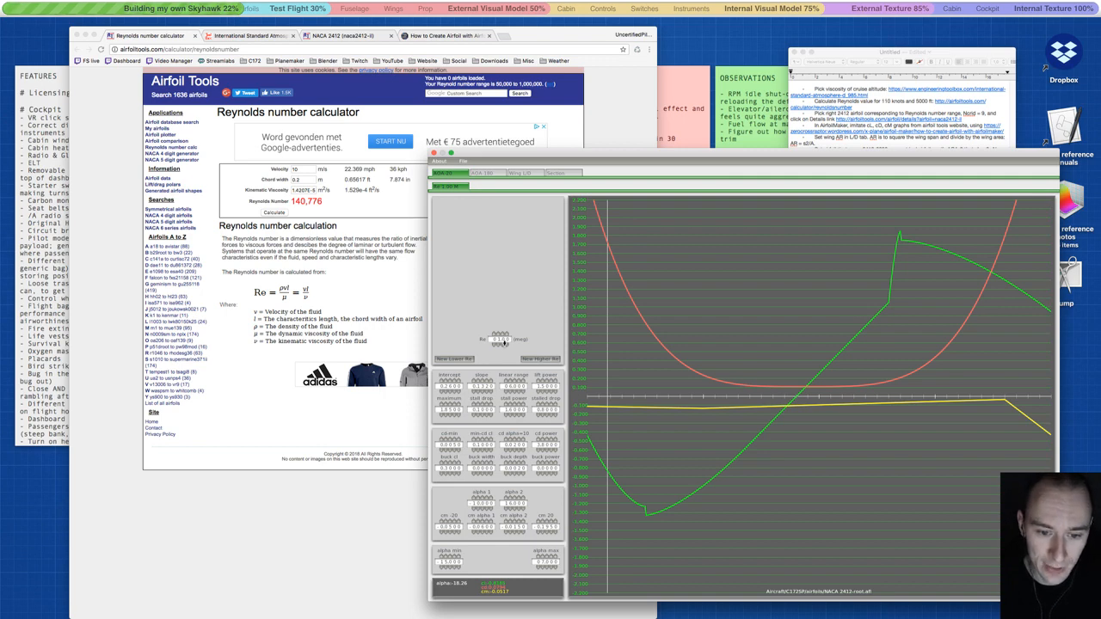
pyautogui.moveTo(583, 153); pyautogui.dragTo(607, 152)
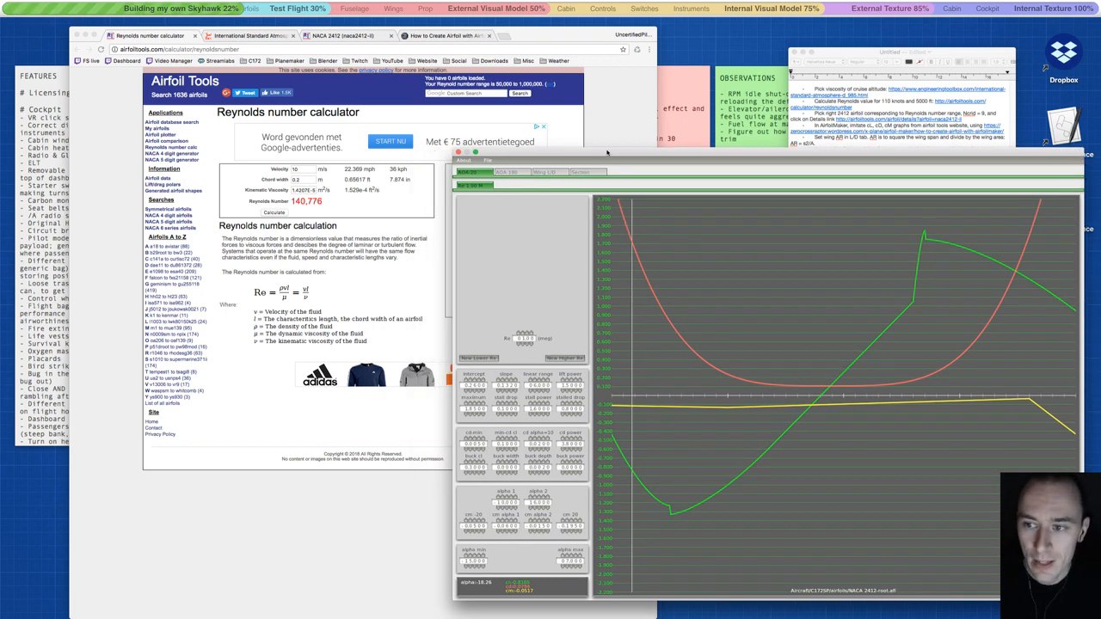
# - Search Google in a new browser tab for "110 knots to m/s"
pyautogui.click(505, 36)
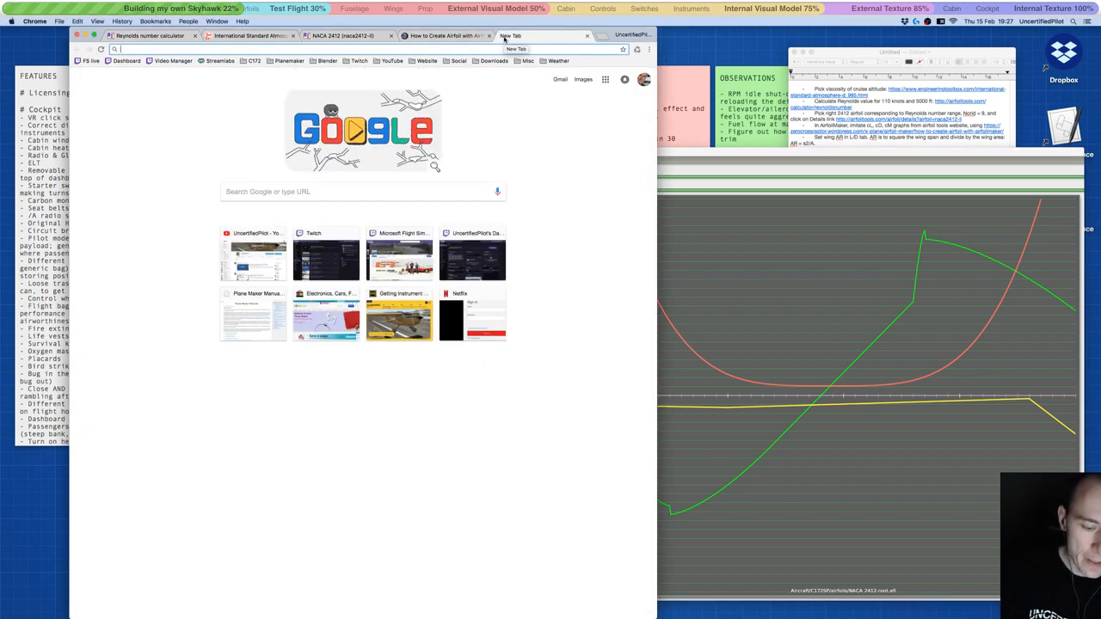
pyautogui.write('110')
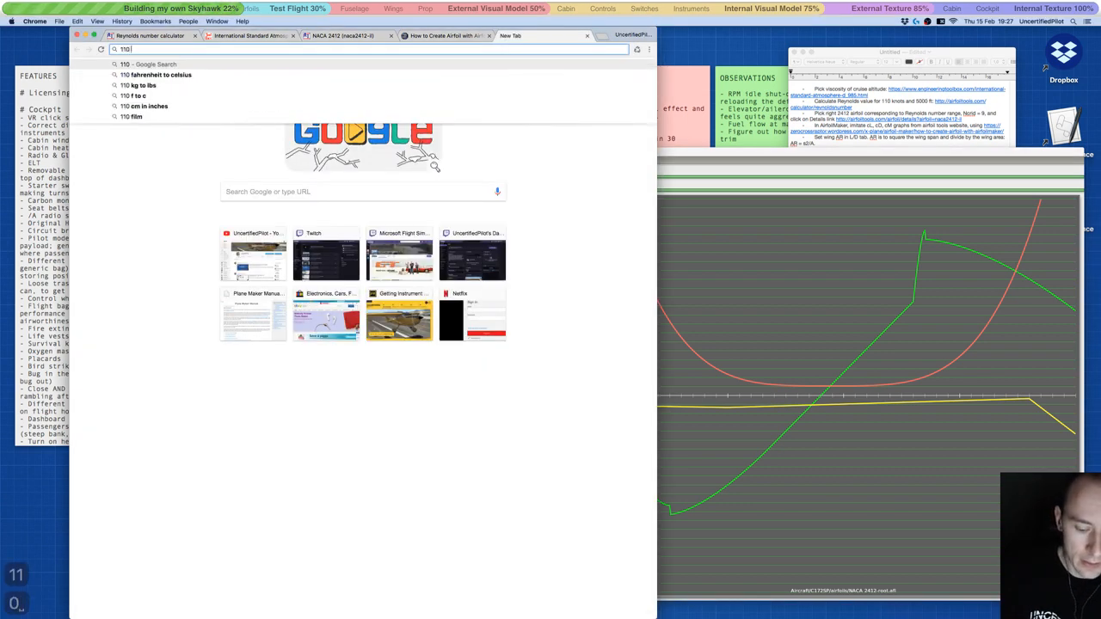
pyautogui.write(' knots to m/z')
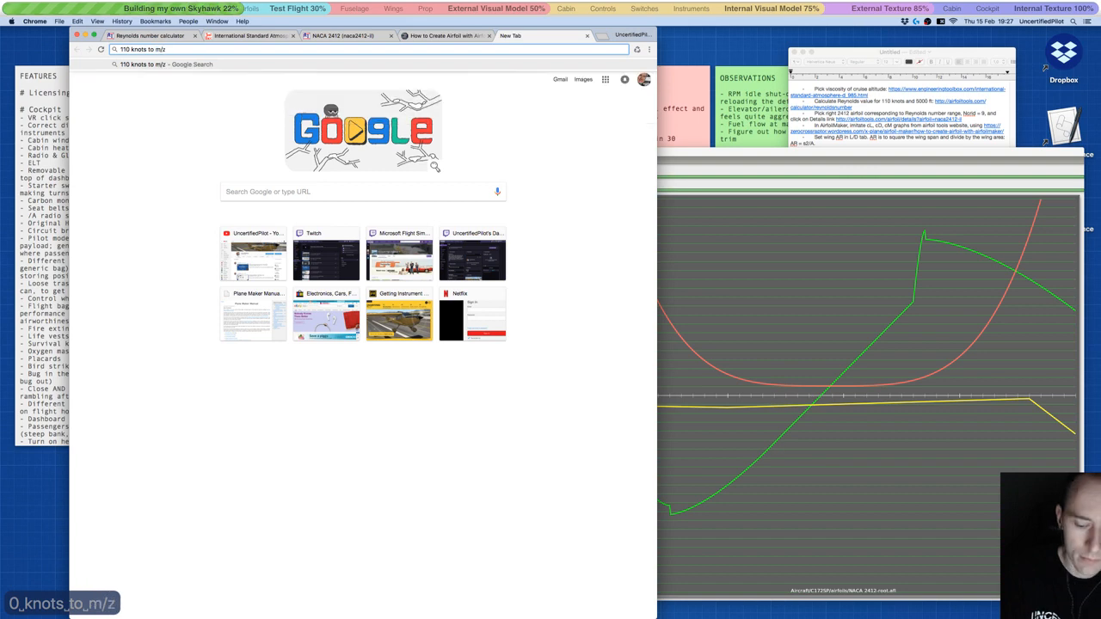
pyautogui.press('BackSpace')
pyautogui.write('s')
pyautogui.press('Return')
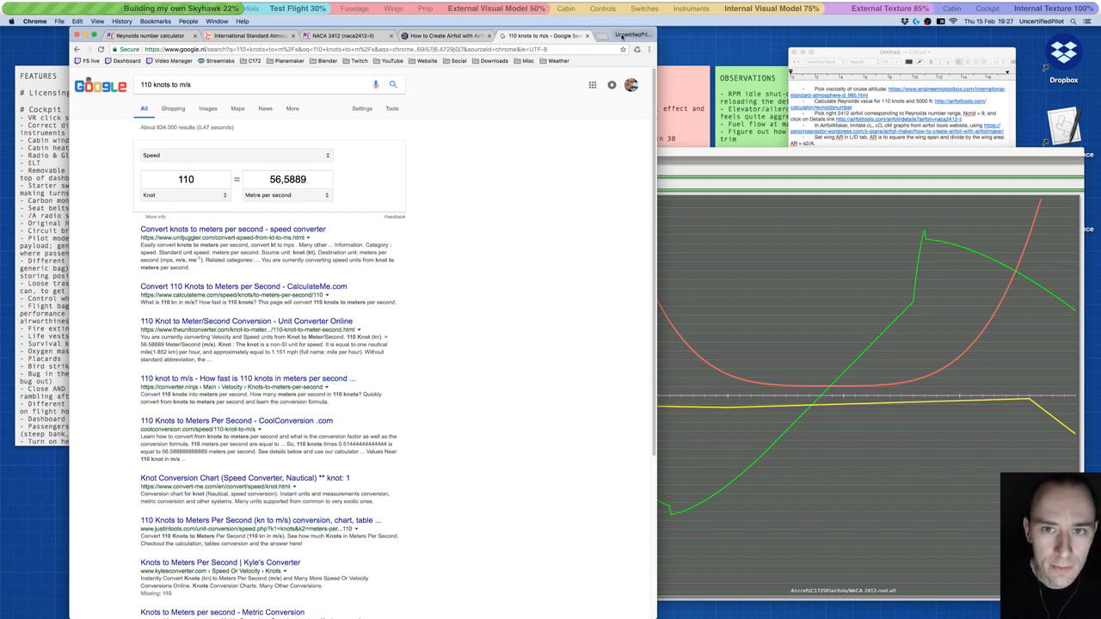
# - Split the speed conversion results into a separate browser window beside the Reynolds number calculator
pyautogui.hotkey('ctrl', 'shift', 'Tab')
pyautogui.moveTo(550, 35); pyautogui.dragTo(426, 34)
pyautogui.click(134, 36)
# - Set the velocity in the Reynolds number calculator to 56.59 m/s
pyautogui.moveTo(186, 169); pyautogui.dragTo(150, 169)
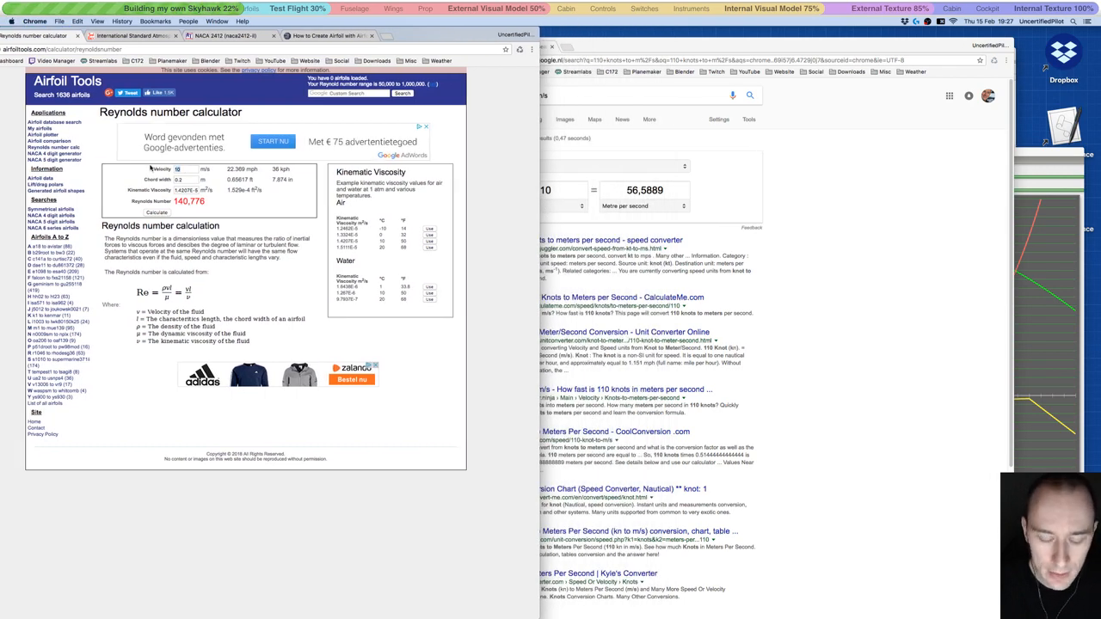
pyautogui.write('5')
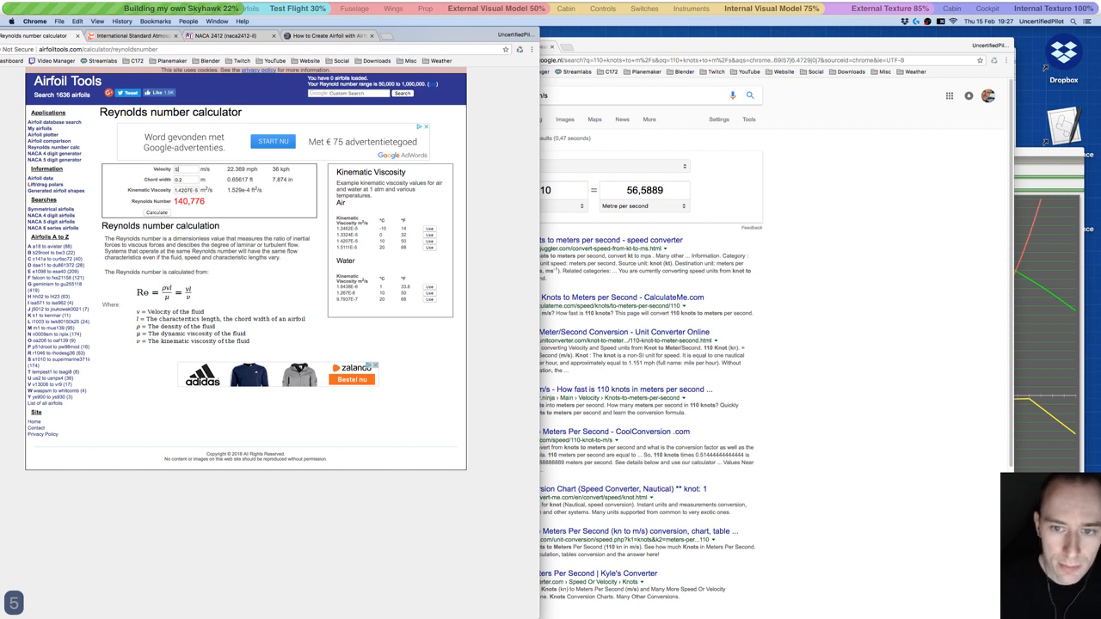
pyautogui.write('6.')
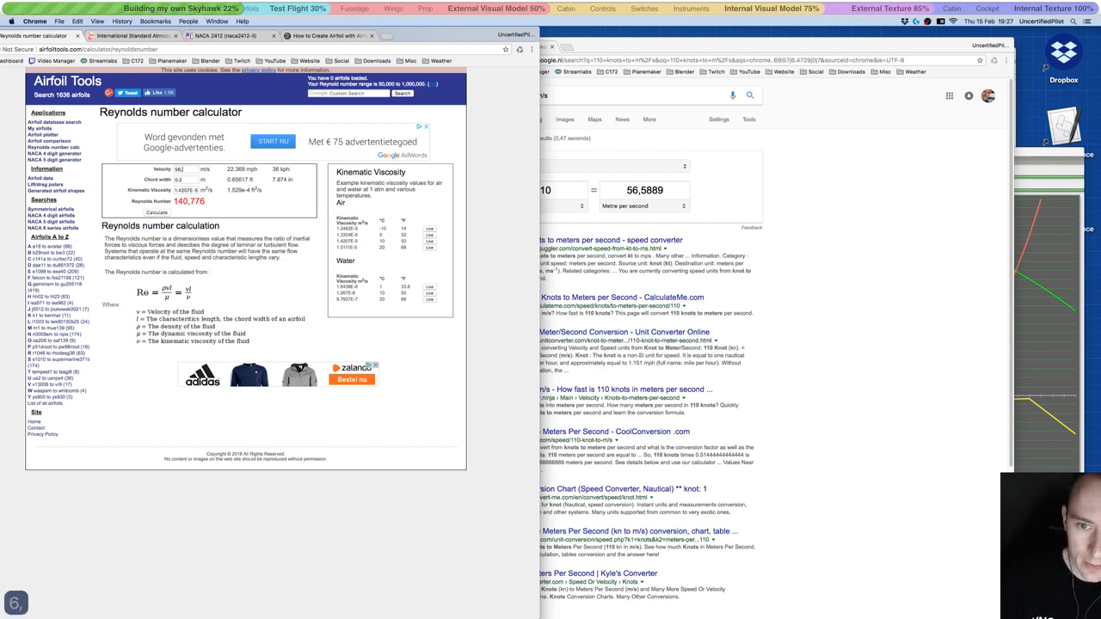
pyautogui.write('59')
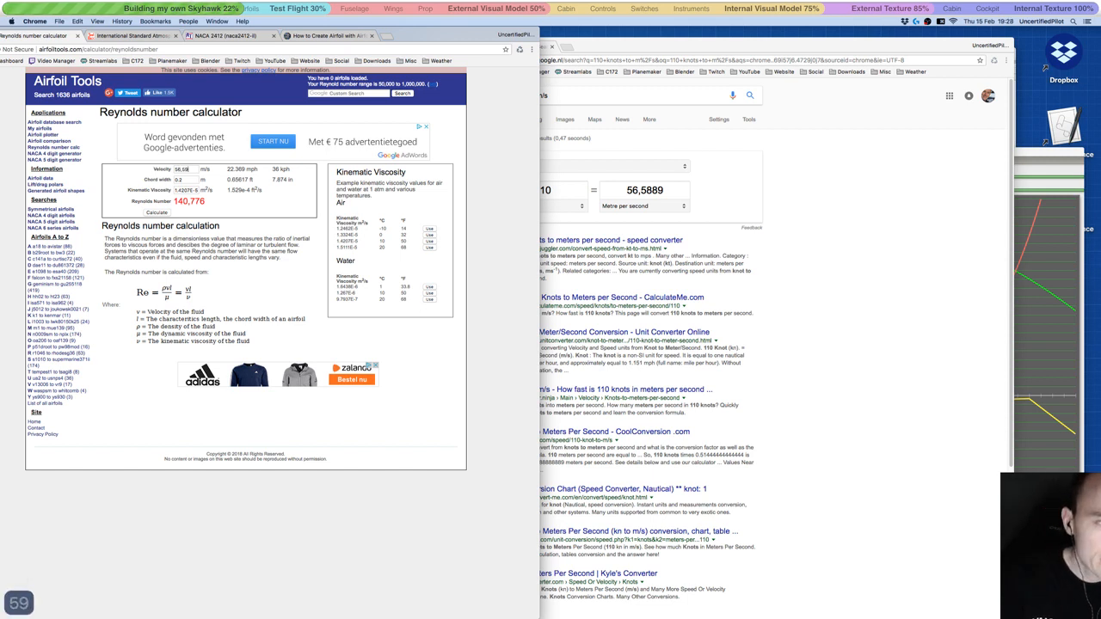
pyautogui.click(182, 180)
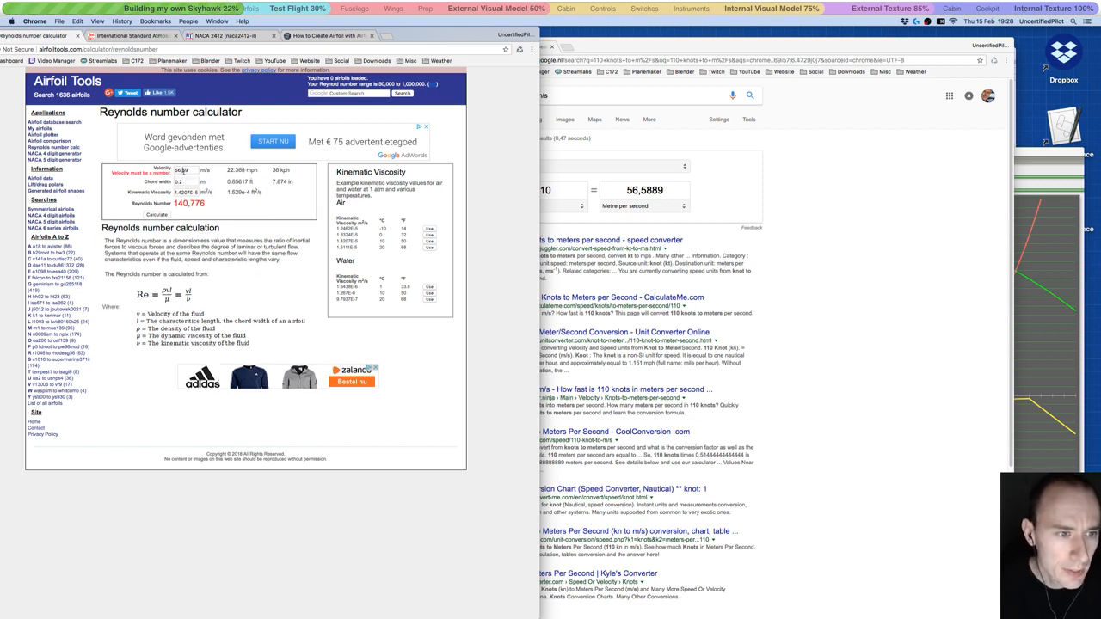
pyautogui.press('BackSpace')
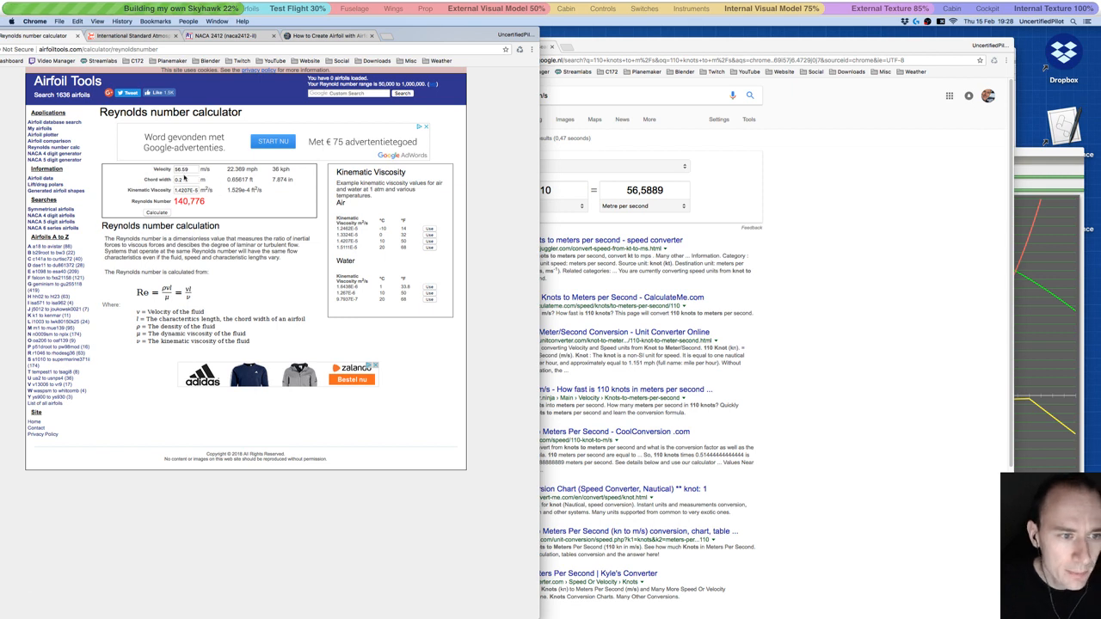
# - Switch to Plane Maker and orbit the Skyhawk wireframe to examine the wing's planform and chord
pyautogui.click(1007, 166)
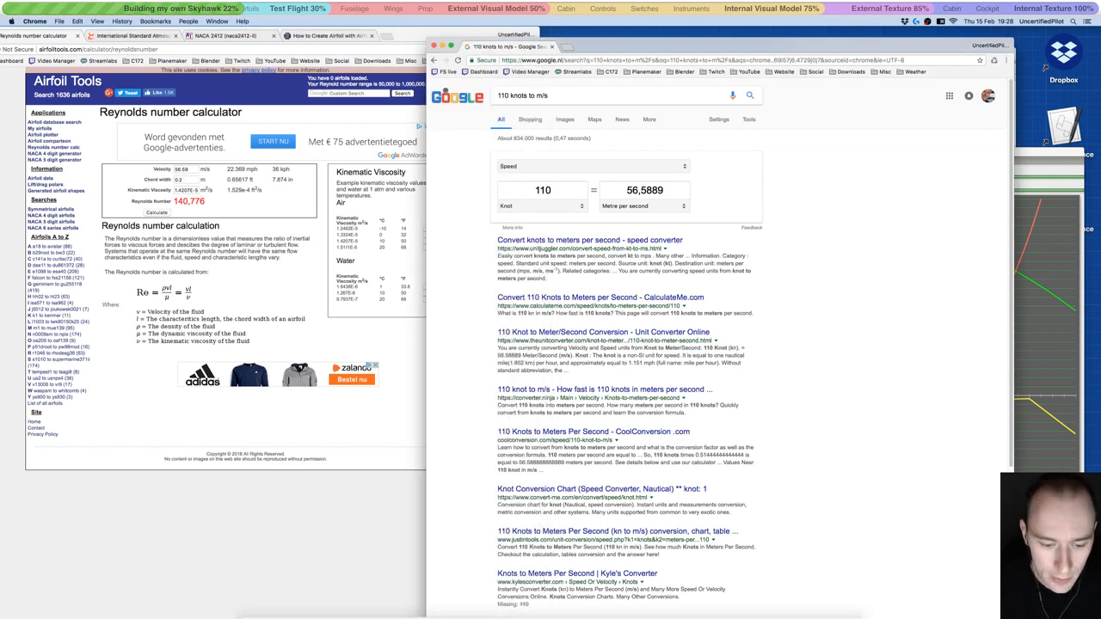
pyautogui.moveTo(479, 602)
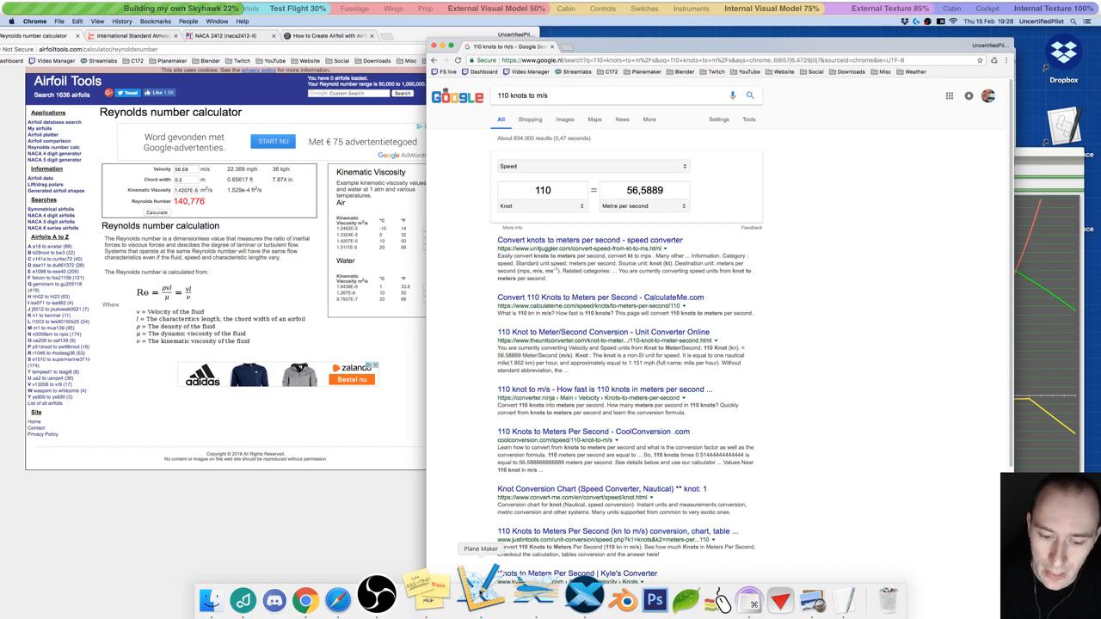
pyautogui.click(480, 594)
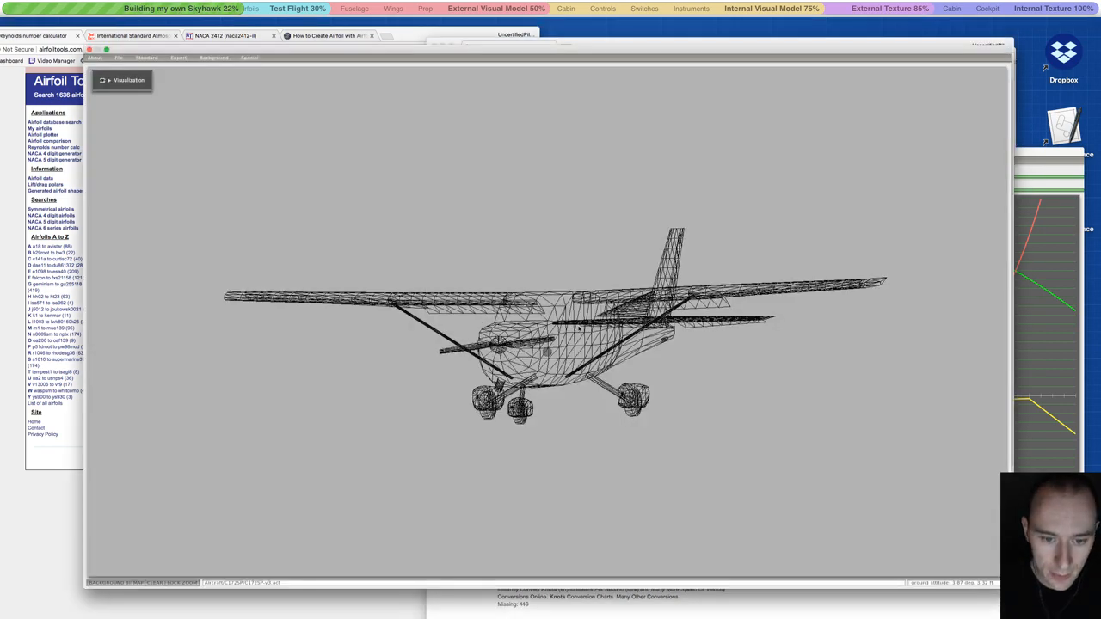
pyautogui.press('a')
pyautogui.press('a')
pyautogui.press('a')
pyautogui.press('a')
pyautogui.press('w')
pyautogui.press('s')
pyautogui.press('s')
pyautogui.press('s')
pyautogui.press('s')
pyautogui.press('s')
pyautogui.press('s')
pyautogui.press('s')
pyautogui.press('s')
pyautogui.press('s')
pyautogui.press('s')
pyautogui.press('s')
pyautogui.press('s')
pyautogui.press('s')
pyautogui.press('s')
pyautogui.press('s')
pyautogui.press('s')
pyautogui.press('s')
pyautogui.press('a')
pyautogui.press('a')
pyautogui.press('a')
pyautogui.press('a')
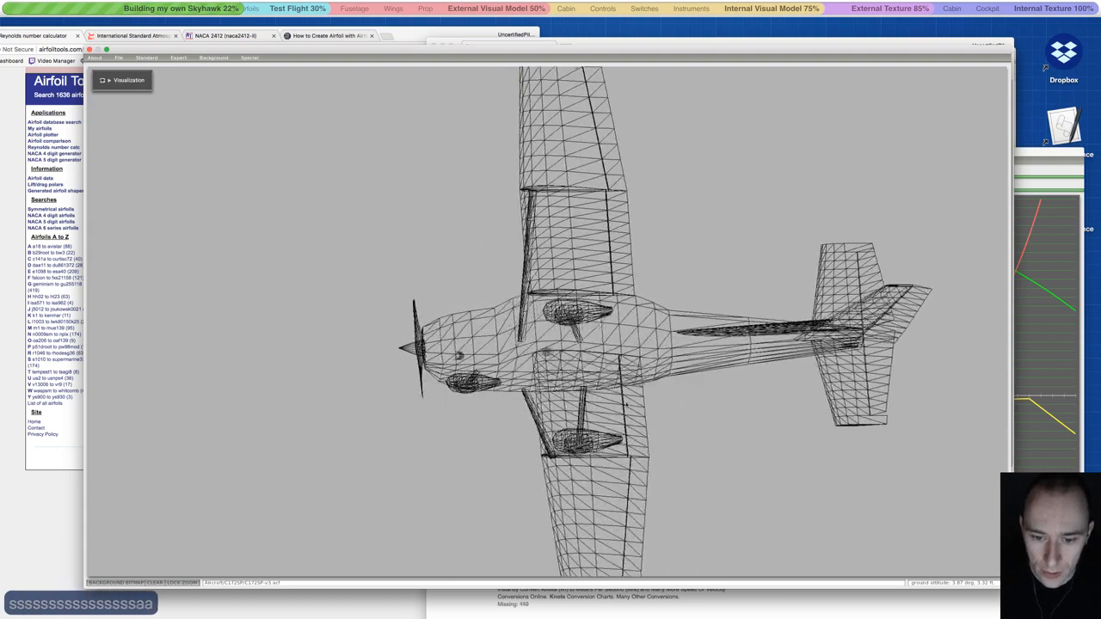
pyautogui.press('s')
pyautogui.press('w')
pyautogui.press('w')
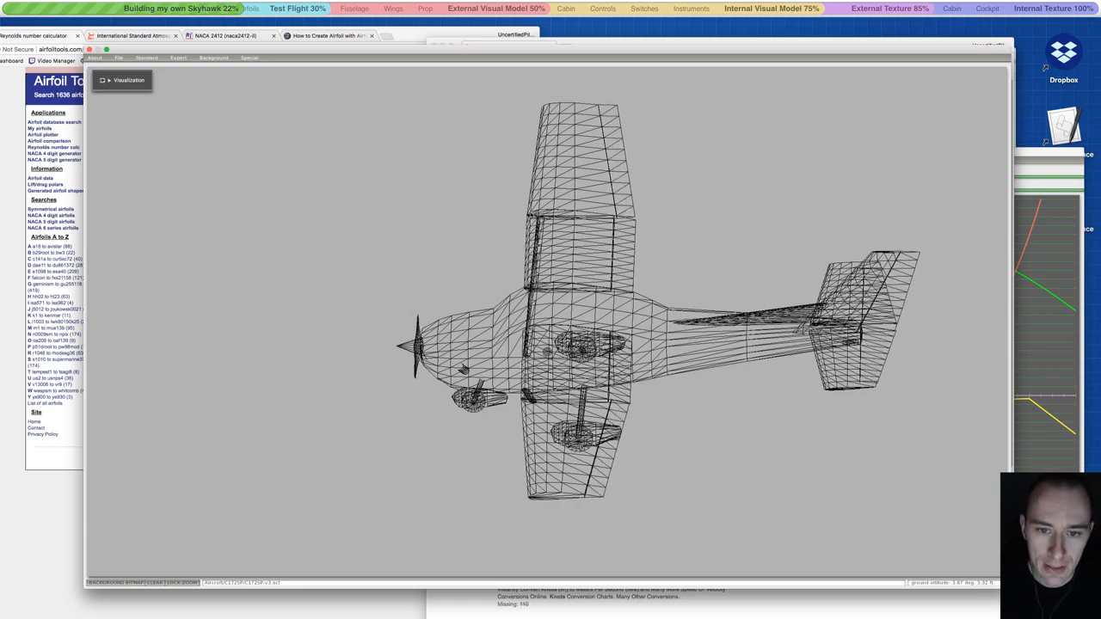
pyautogui.press('d')
pyautogui.press('d')
pyautogui.press('d')
pyautogui.press('d')
pyautogui.press('d')
pyautogui.press('d')
pyautogui.press('w')
pyautogui.press('s')
pyautogui.press('s')
pyautogui.press('s')
pyautogui.press('s')
pyautogui.press('s')
pyautogui.press('s')
pyautogui.press('s')
pyautogui.press('s')
pyautogui.press('s')
pyautogui.press('s')
pyautogui.press('s')
pyautogui.press('s')
pyautogui.press('a')
pyautogui.press('a')
pyautogui.press('a')
pyautogui.press('a')
pyautogui.press('a')
pyautogui.press('a')
pyautogui.press('w')
pyautogui.press('s')
pyautogui.press('s')
pyautogui.press('s')
pyautogui.press('s')
pyautogui.press('w')
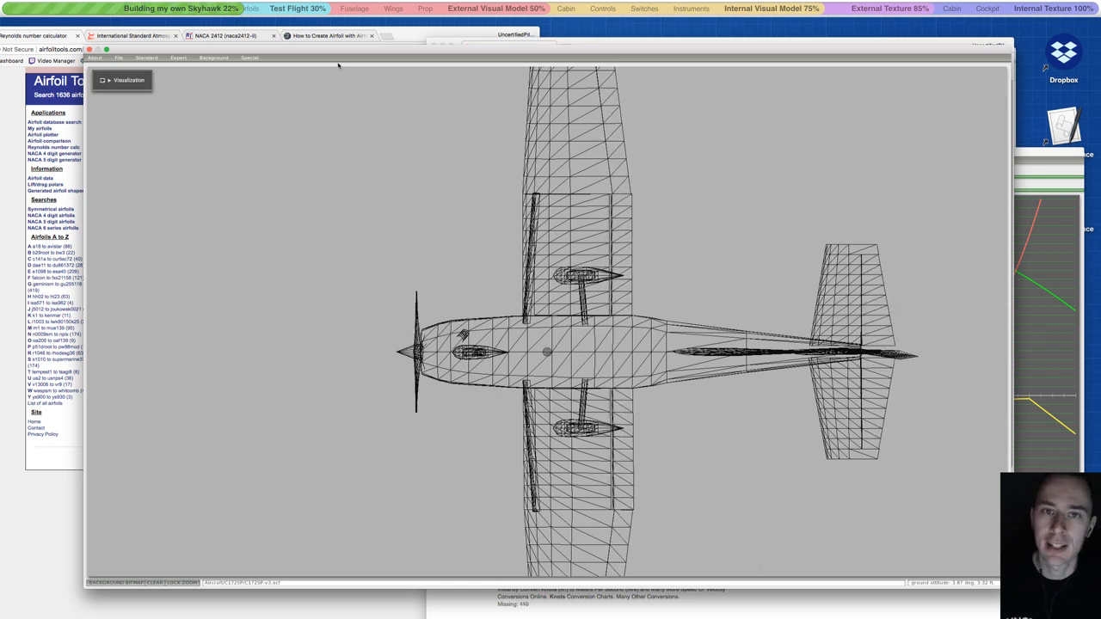
# - Open the Misc Wings settings and examine the wing's chord on the wireframe model up close
pyautogui.click(146, 58)
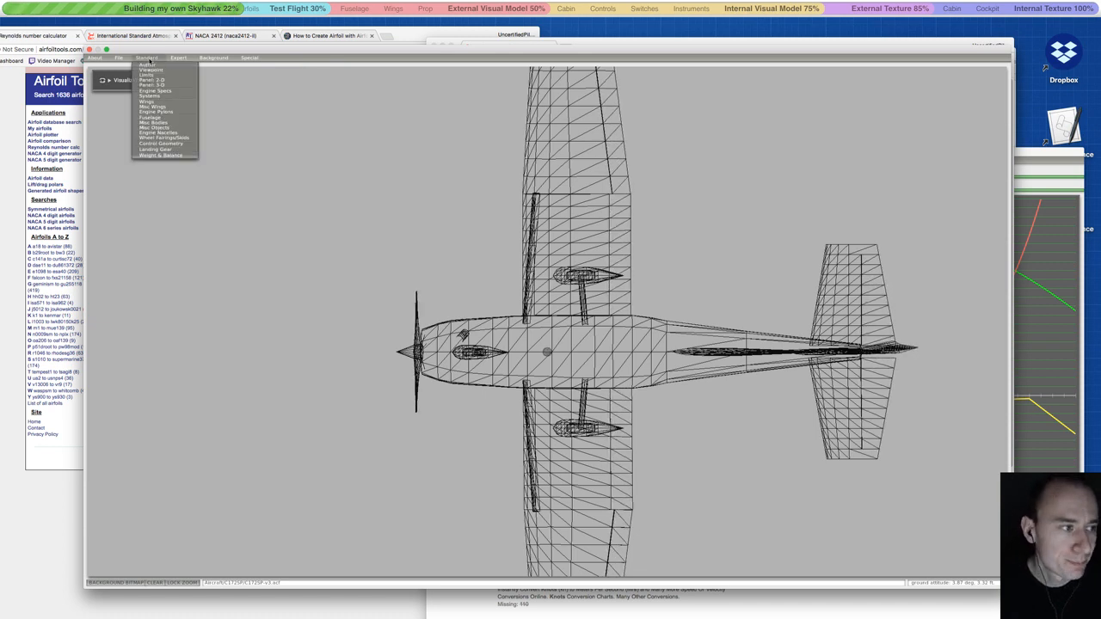
pyautogui.click(153, 106)
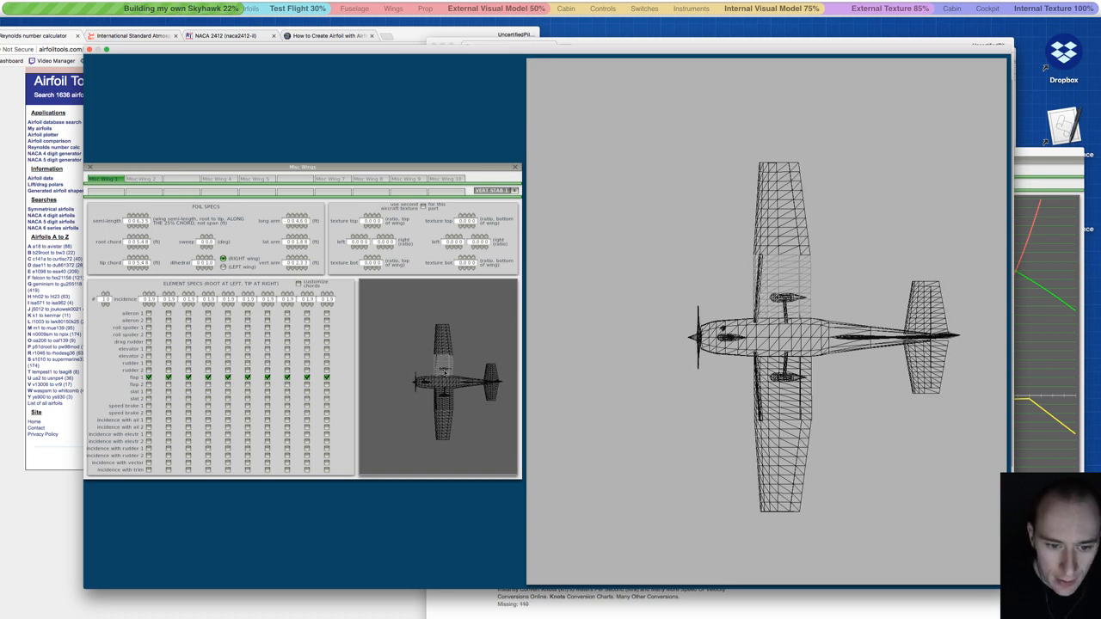
pyautogui.moveTo(447, 371)
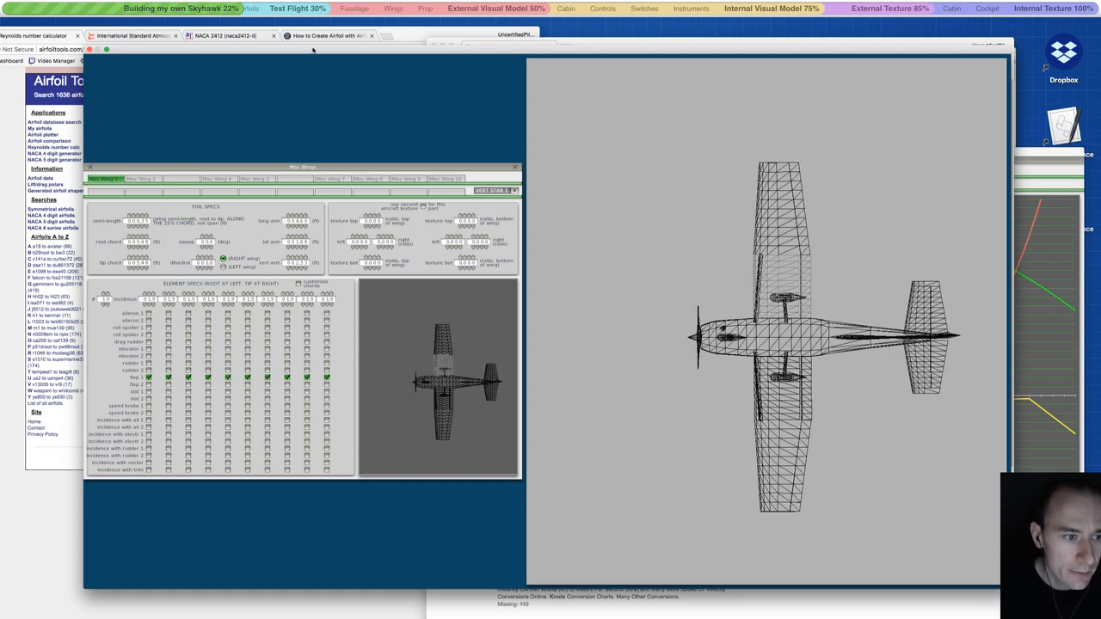
pyautogui.moveTo(312, 49); pyautogui.dragTo(333, 80)
pyautogui.keyDown('ctrl'); pyautogui.scroll(3, 784, 205); pyautogui.keyUp('ctrl')
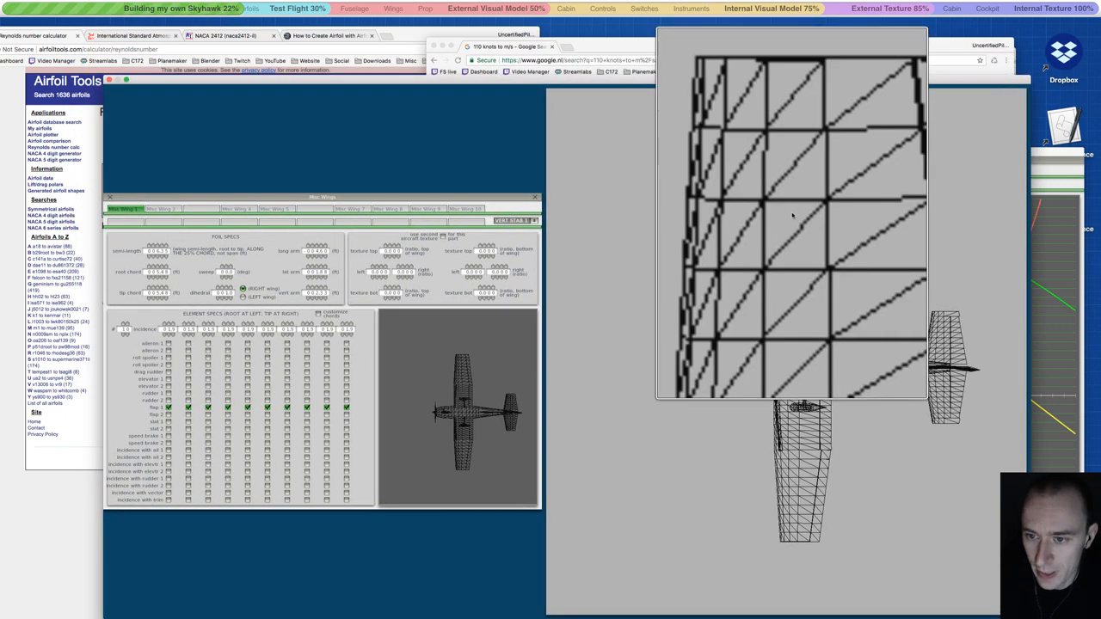
pyautogui.keyDown('ctrl'); pyautogui.scroll(-3, 786, 211); pyautogui.keyUp('ctrl')
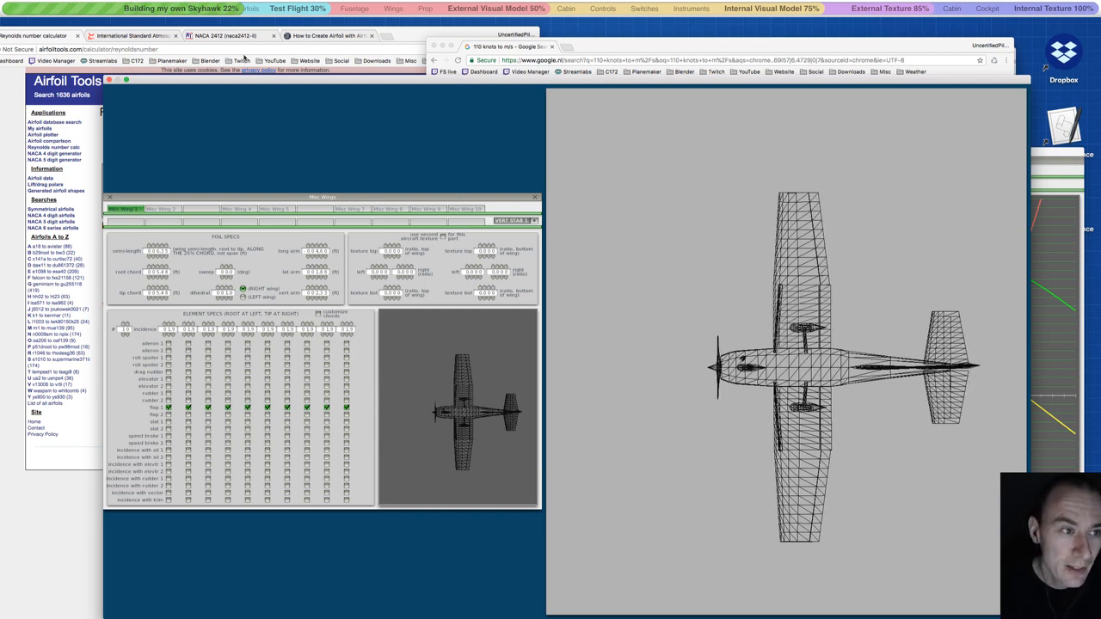
# - Switch back to the browser and search Google for "5 ft to m" in the conversion window
pyautogui.click(57, 36)
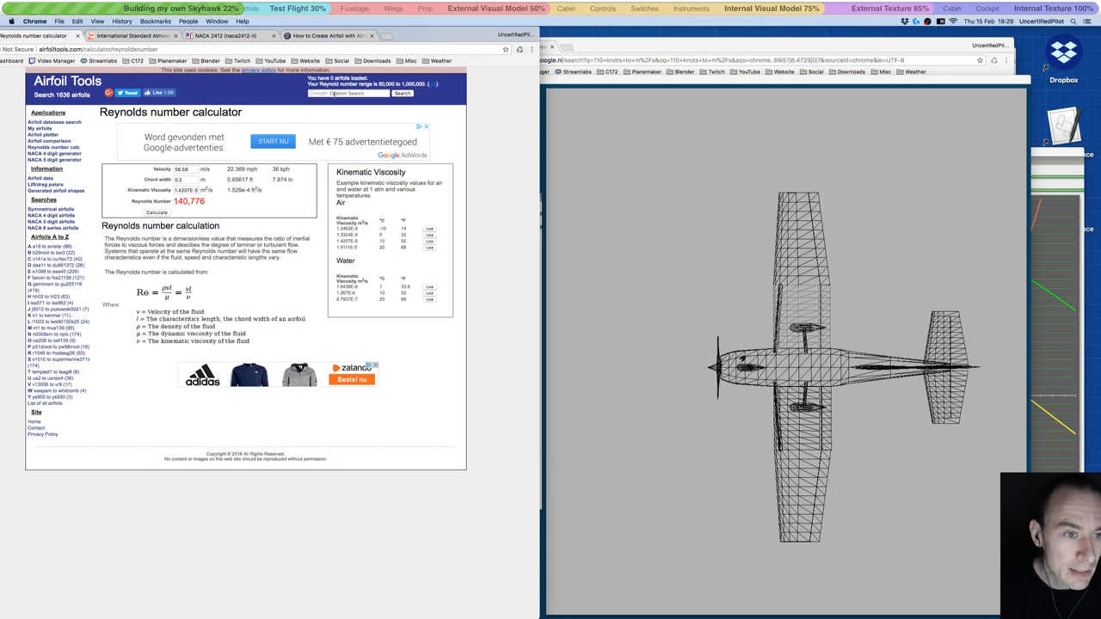
pyautogui.click(592, 61)
pyautogui.click(592, 60)
pyautogui.write('5 ft to m')
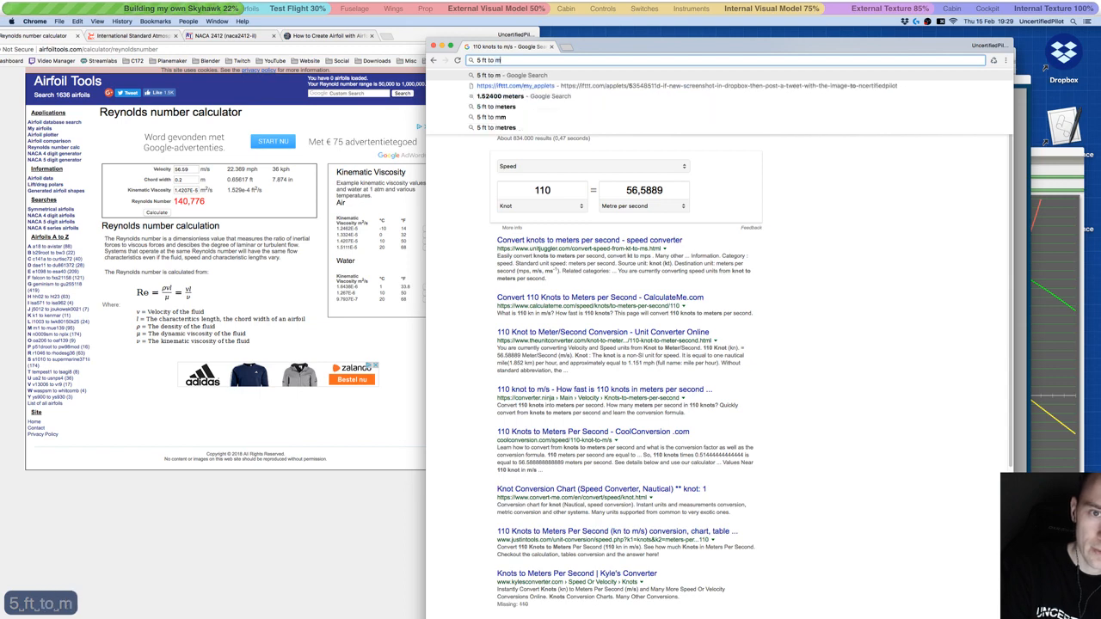
pyautogui.press('Return')
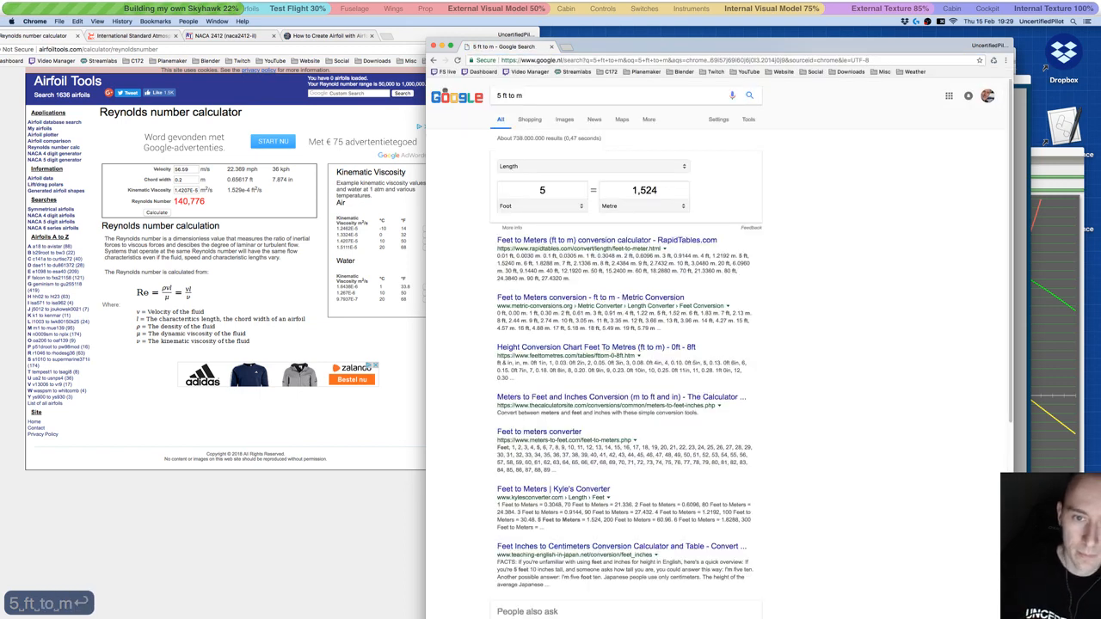
# - Set the chord width in the Reynolds number calculator to 1.524 m
pyautogui.click(181, 181)
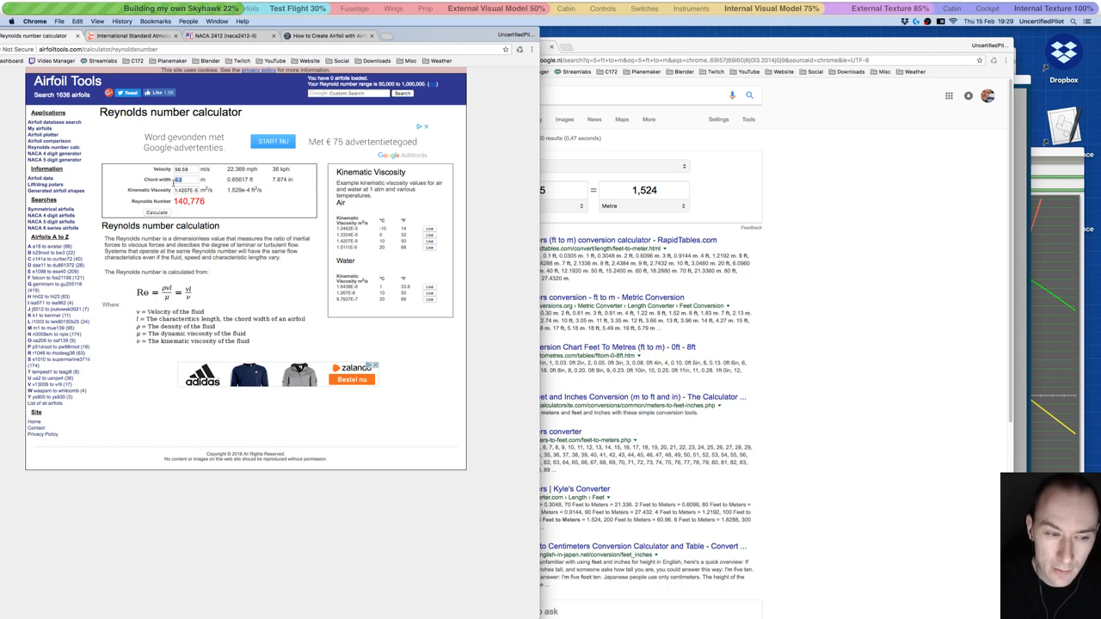
pyautogui.write('1')
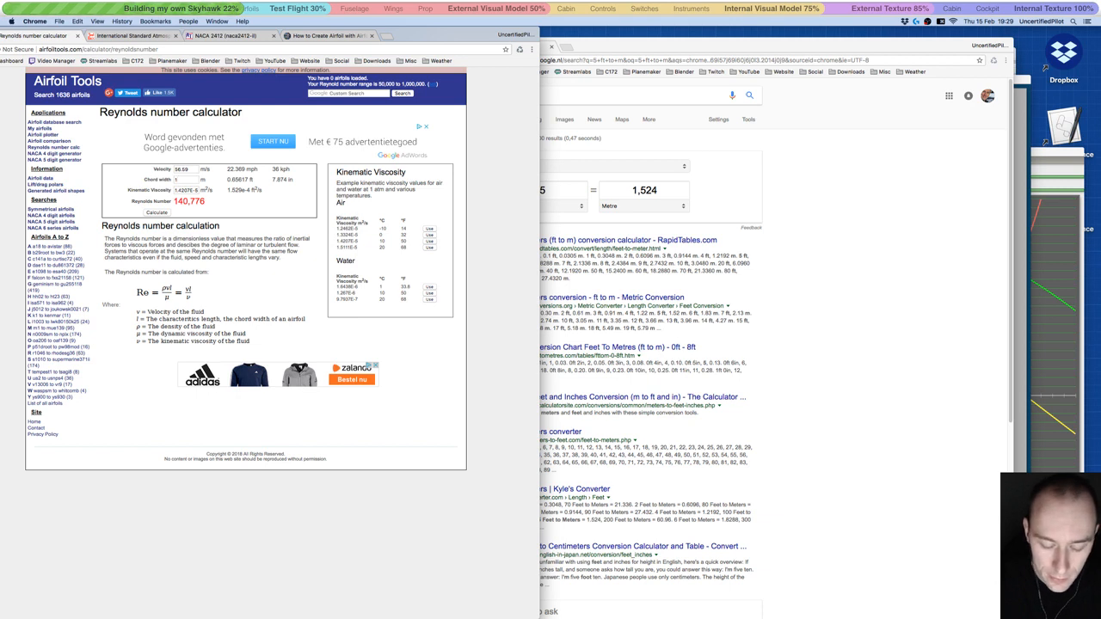
pyautogui.write('.524')
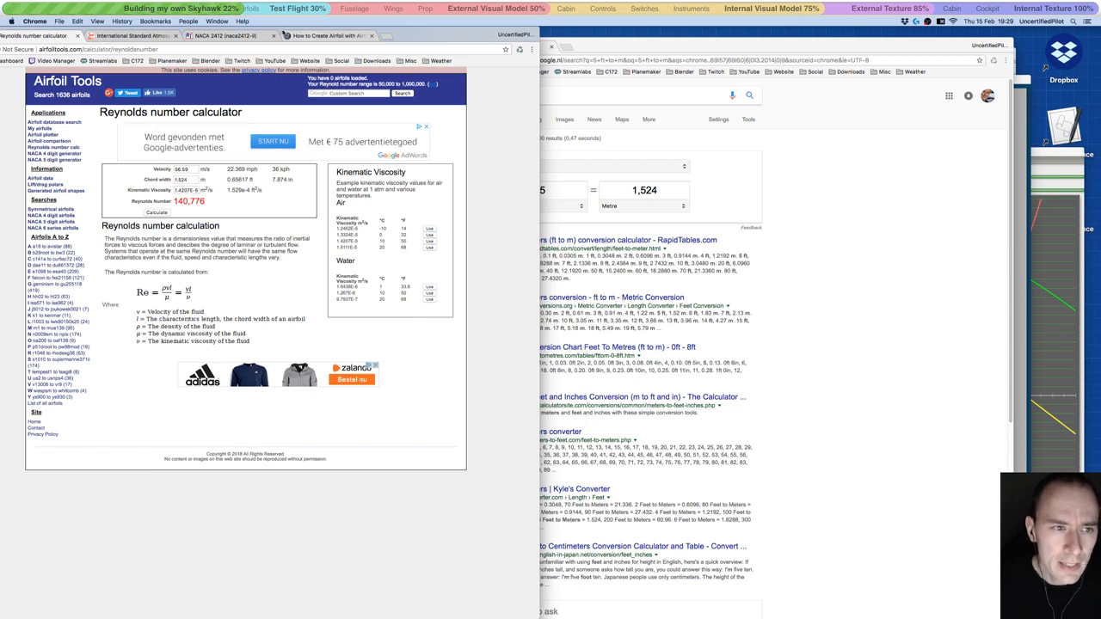
# - Open the International Standard Atmosphere page and show its table's temperatures in degrees Fahrenheit and elevations in feet as well
pyautogui.moveTo(430, 39); pyautogui.dragTo(599, 46)
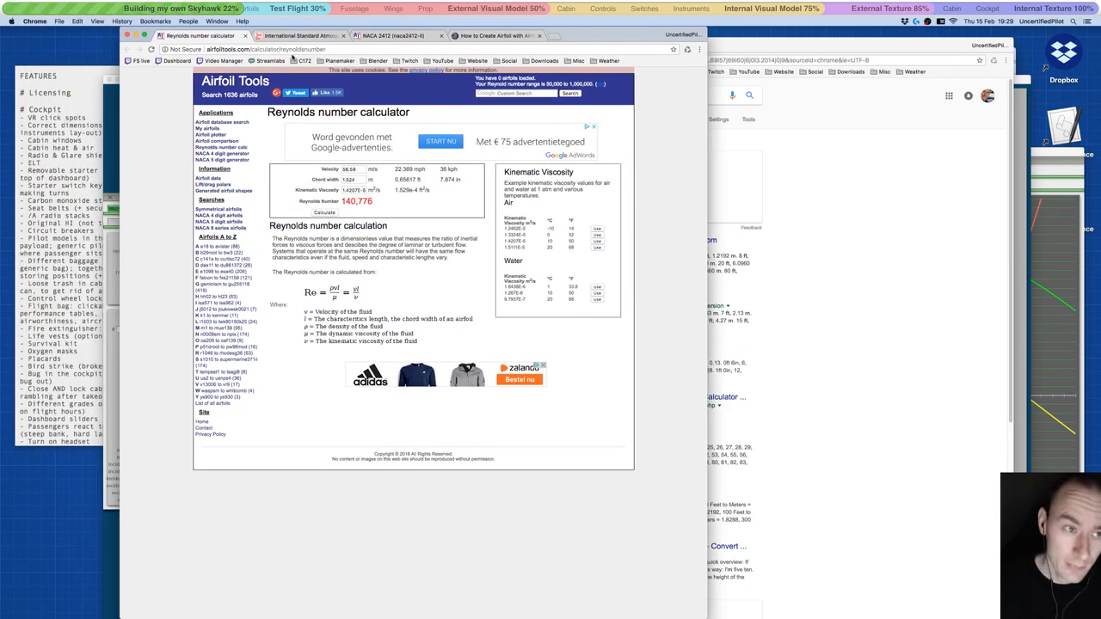
pyautogui.click(297, 35)
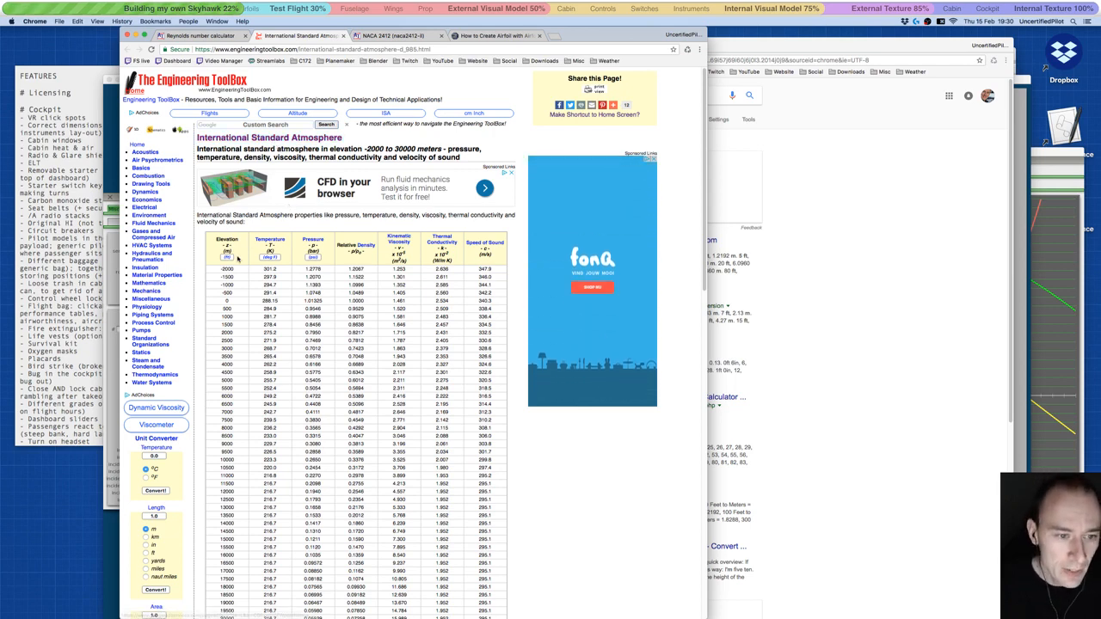
pyautogui.click(270, 257)
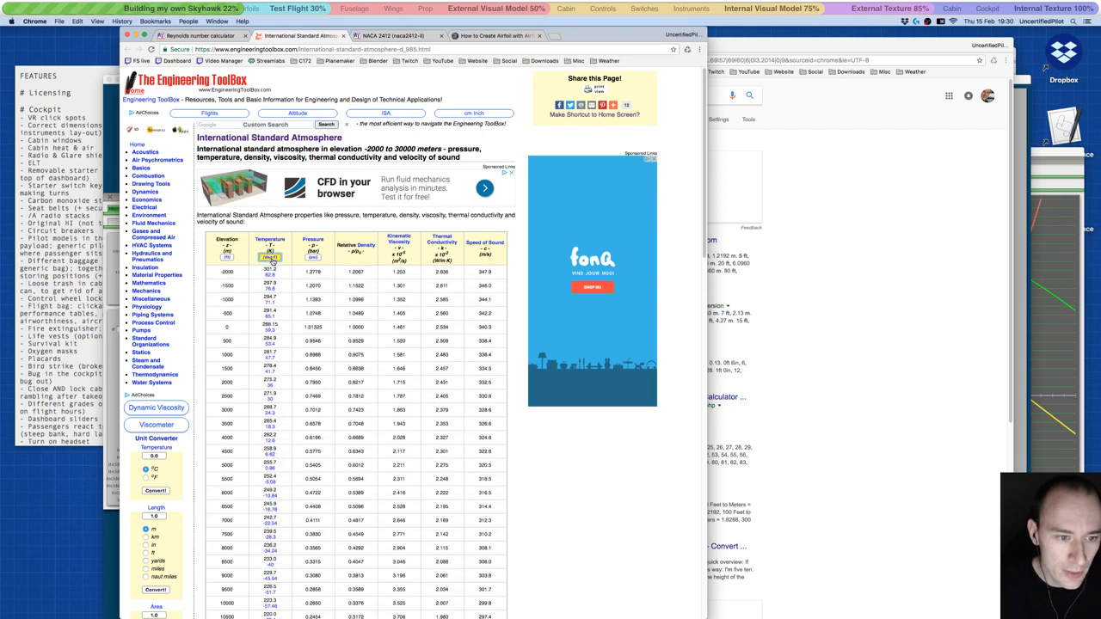
pyautogui.press('alt+super+8')
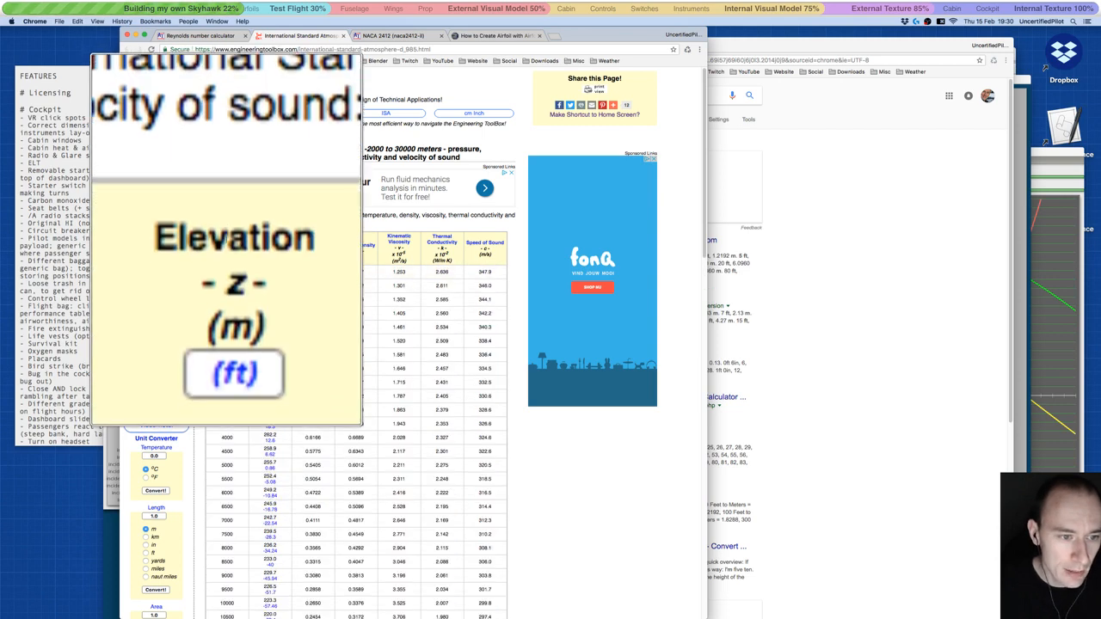
pyautogui.press('alt+super+8')
pyautogui.click(228, 259)
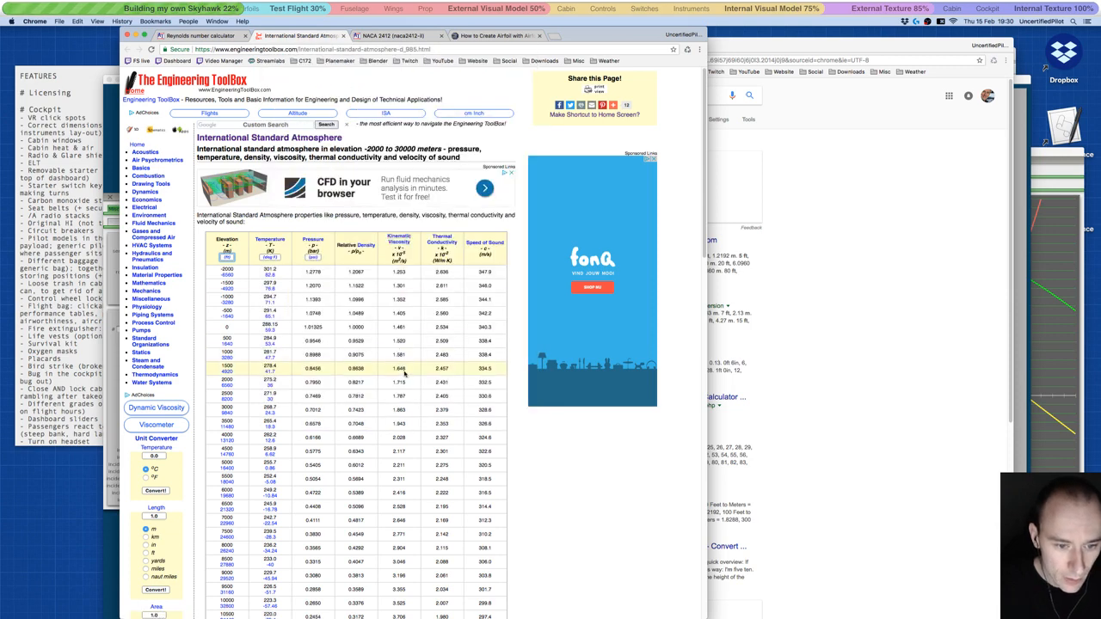
# - Copy the kinematic viscosity 1.646 from the 4920 ft row and set the calculator's kinematic viscosity to 1.646E-5
pyautogui.moveTo(407, 370); pyautogui.dragTo(393, 370)
pyautogui.press('super+c')
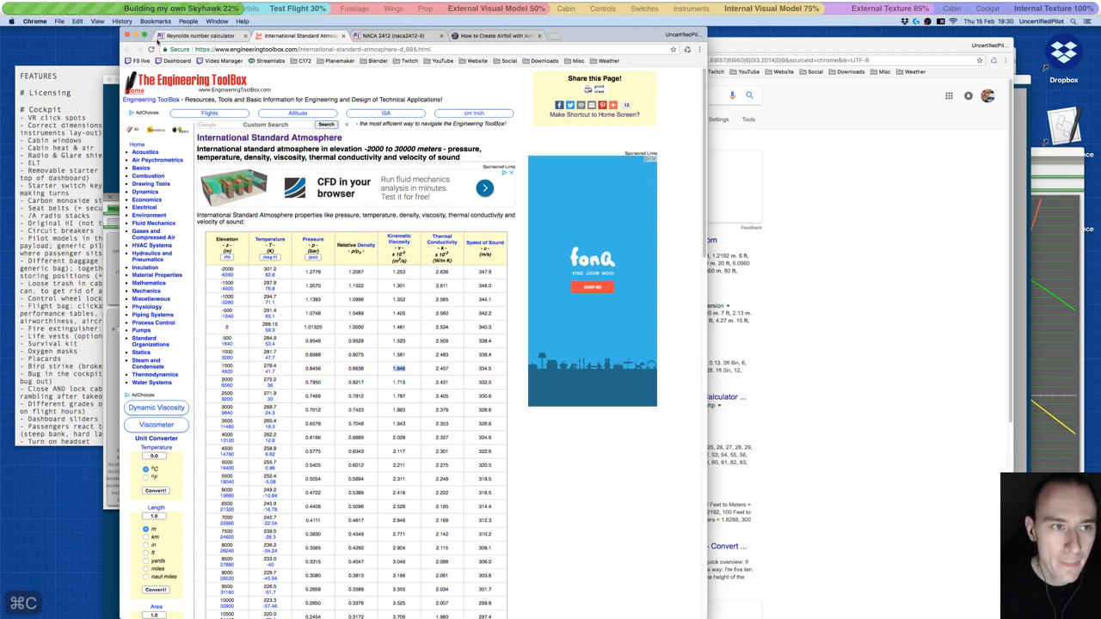
pyautogui.click(200, 36)
pyautogui.moveTo(357, 190); pyautogui.dragTo(333, 192)
pyautogui.press('super+b')
pyautogui.press('super+v')
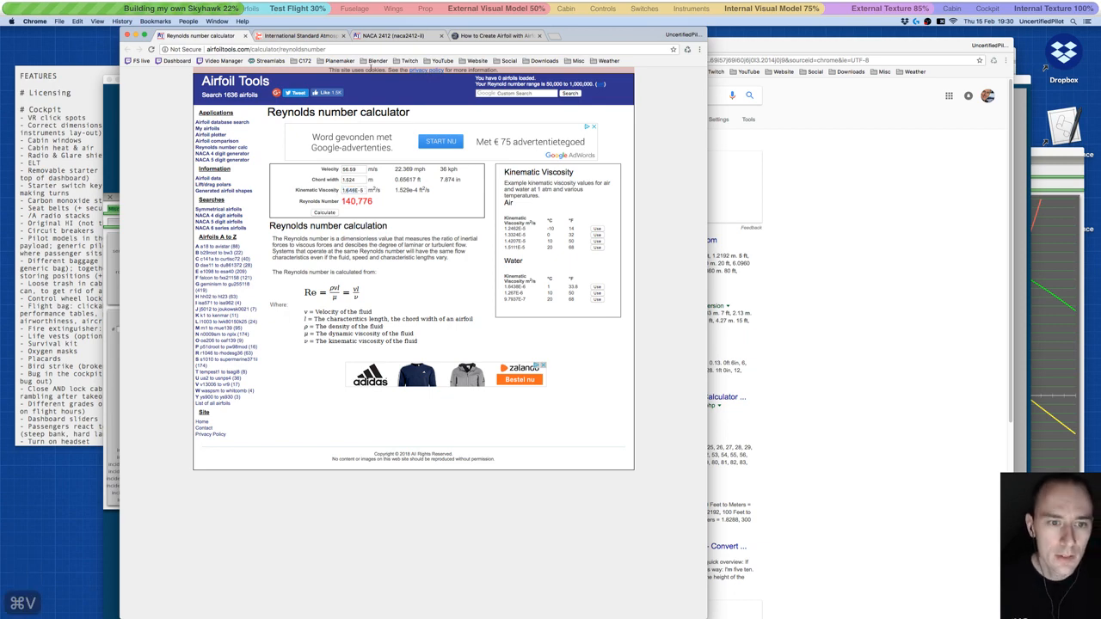
# - Recheck the kinematic viscosity in the atmosphere table and calculate the Reynolds number from the entered values
pyautogui.click(319, 35)
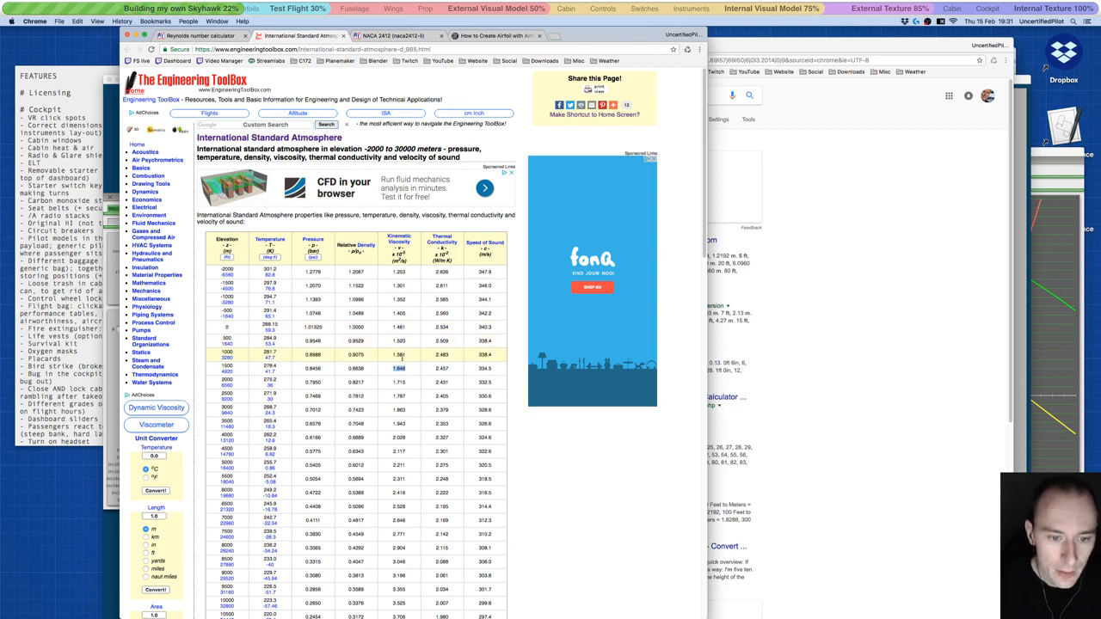
pyautogui.click(212, 36)
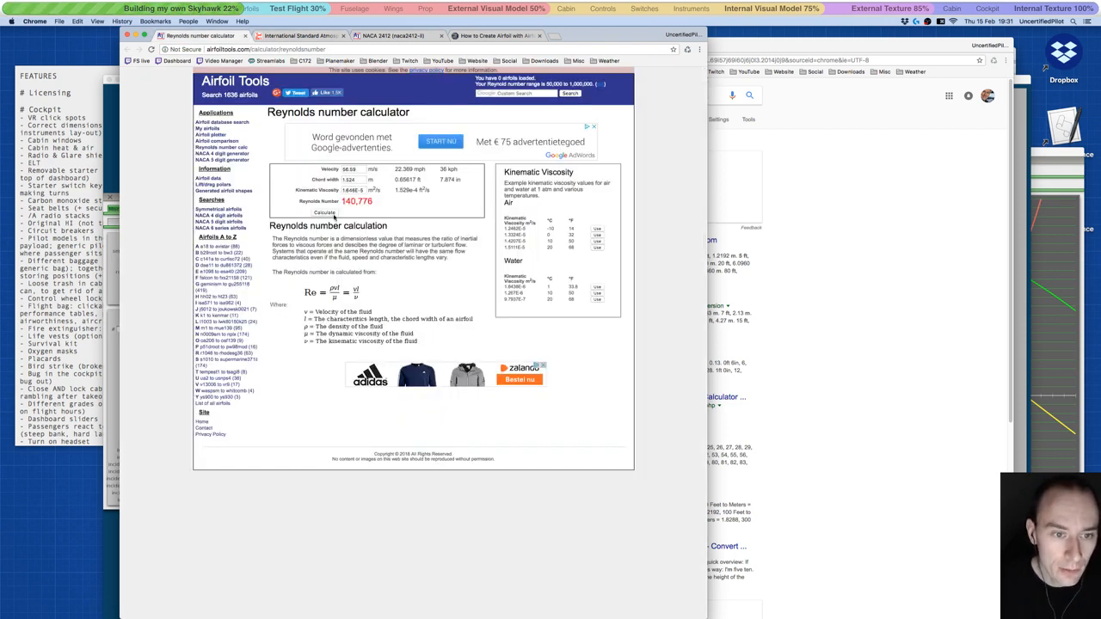
pyautogui.click(328, 213)
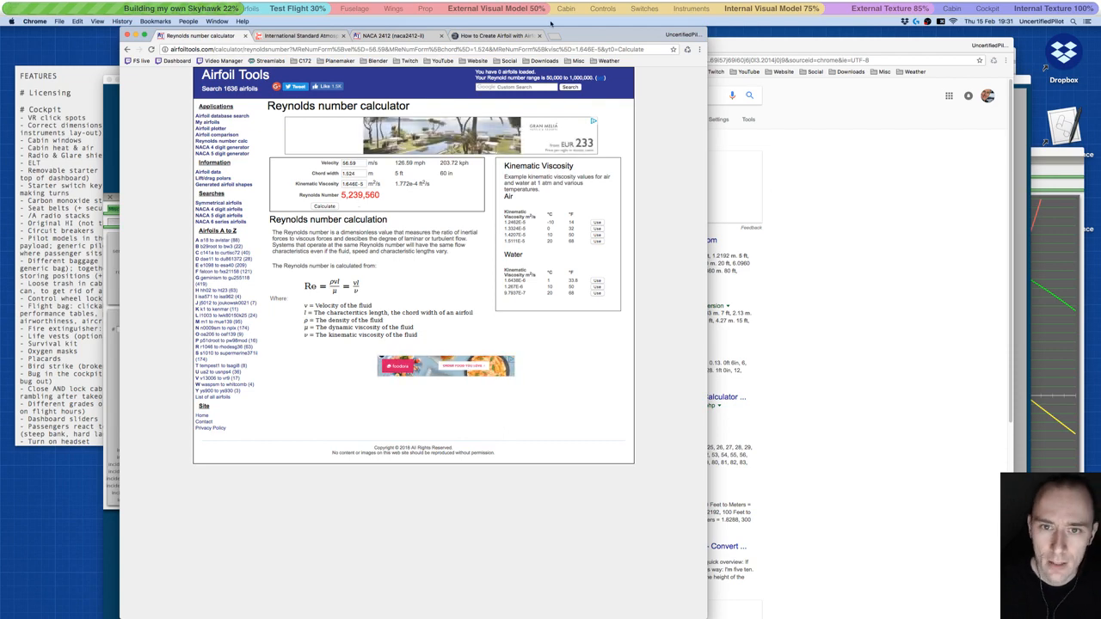
# - Close the unit conversion window and hide Plane Maker, keeping the Reynolds number calculator on screen
pyautogui.moveTo(619, 34); pyautogui.dragTo(530, 34)
pyautogui.moveTo(686, 44); pyautogui.dragTo(515, 45)
pyautogui.click(359, 47)
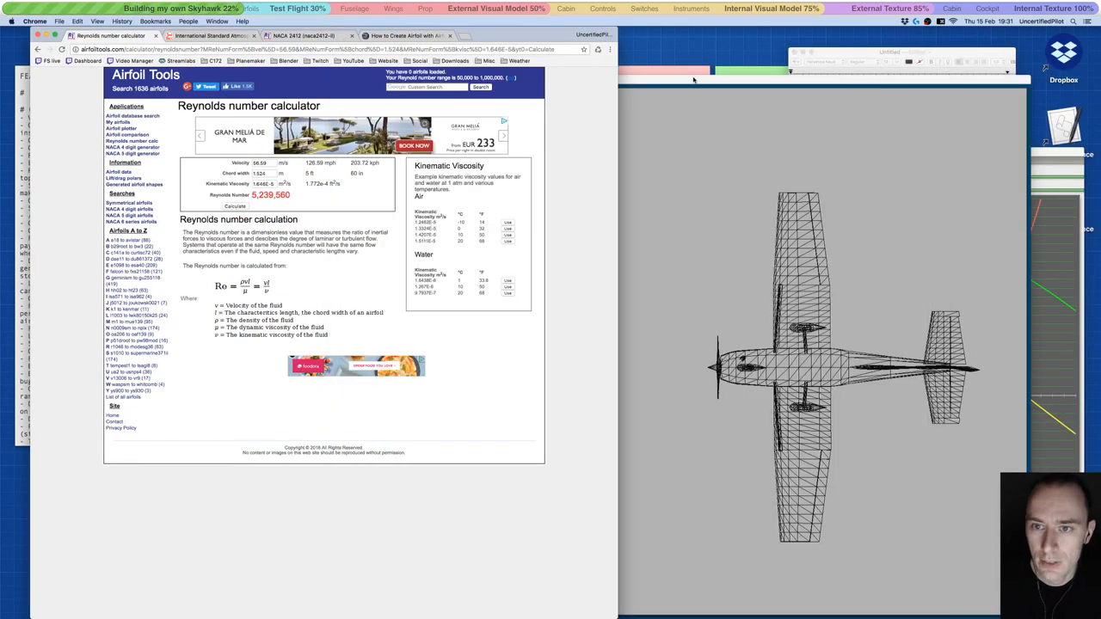
pyautogui.click(640, 79)
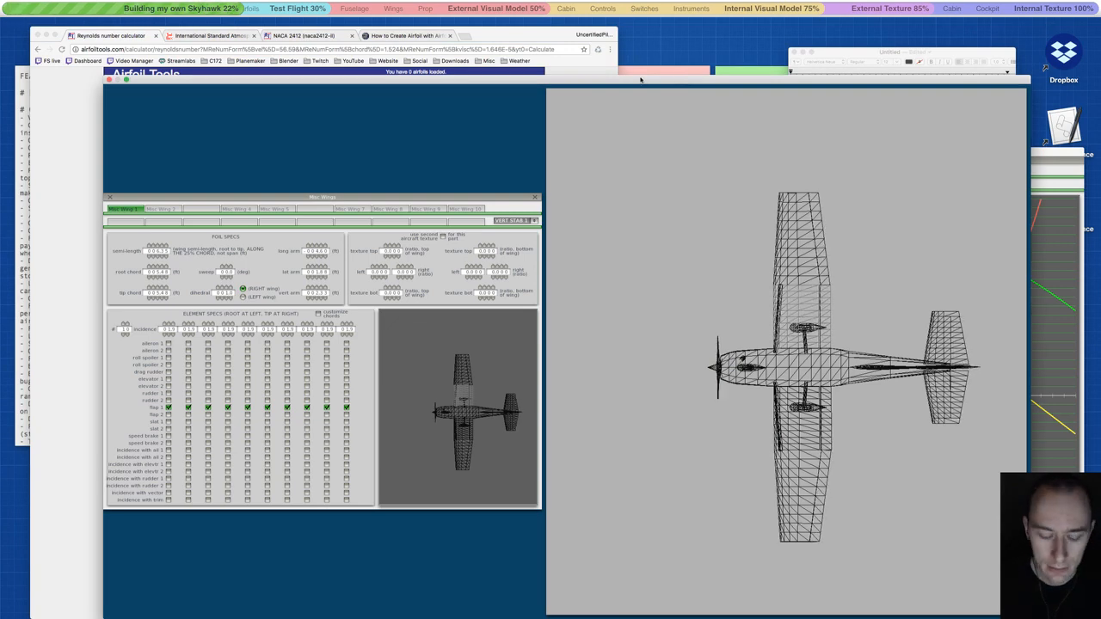
pyautogui.press('super+h')
# - Bring Airfoil Maker forward and place it beside the calculator to compare its Reynolds number setting
pyautogui.click(731, 176)
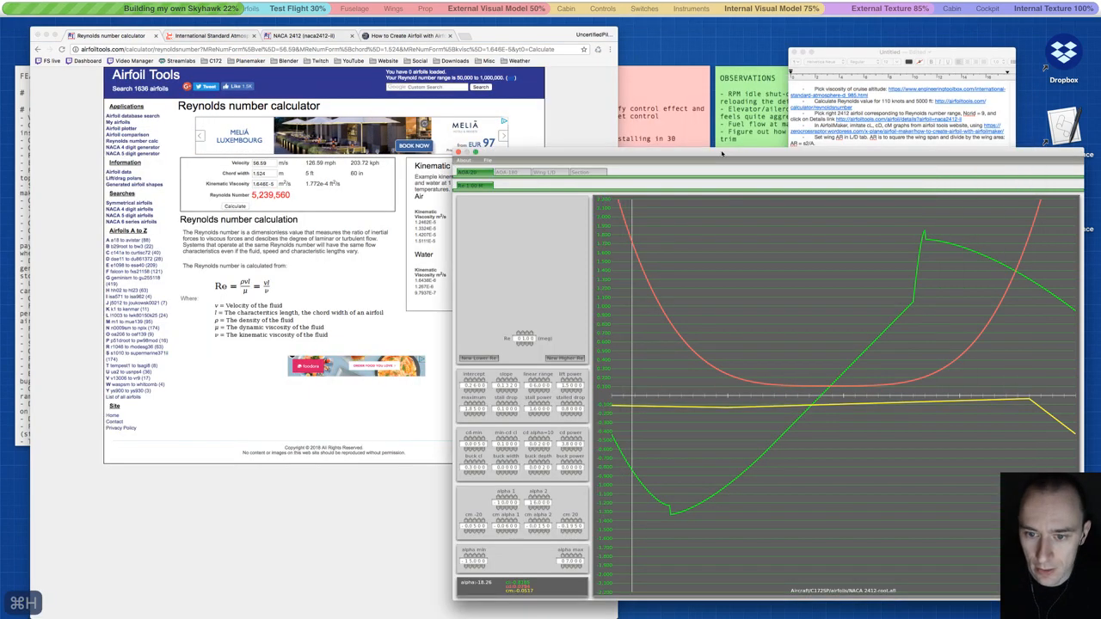
pyautogui.moveTo(567, 153); pyautogui.dragTo(725, 80)
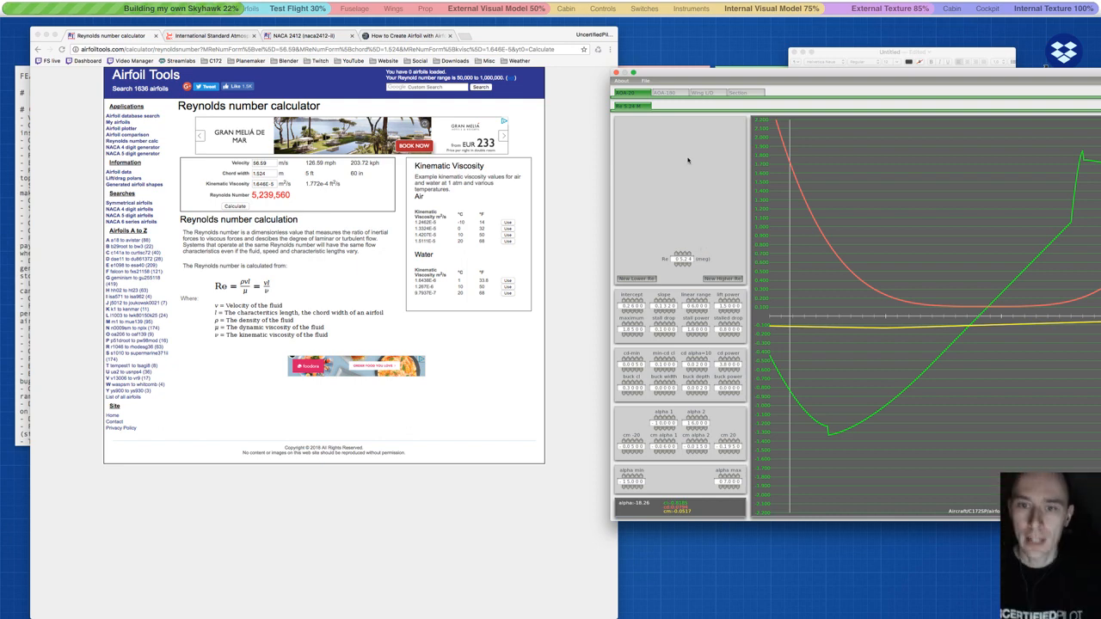
pyautogui.moveTo(747, 89); pyautogui.dragTo(634, 92)
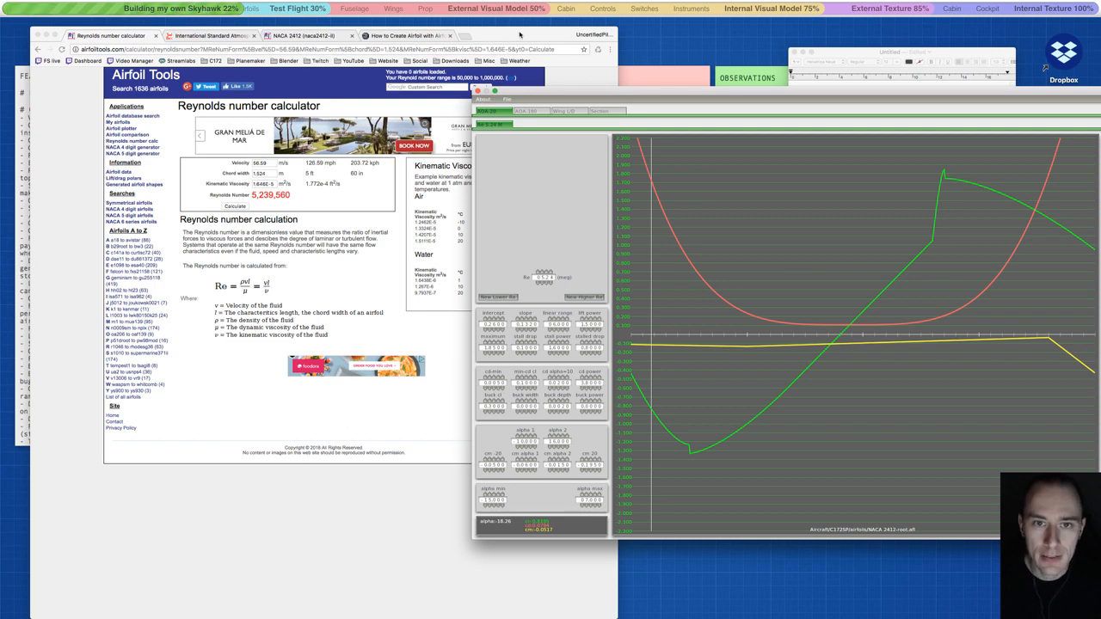
# - Open a separate browser window beside the Reynolds number calculator and search Google for "140 knots to m/s"
pyautogui.click(541, 33)
pyautogui.click(464, 35)
pyautogui.moveTo(469, 35); pyautogui.dragTo(583, 237)
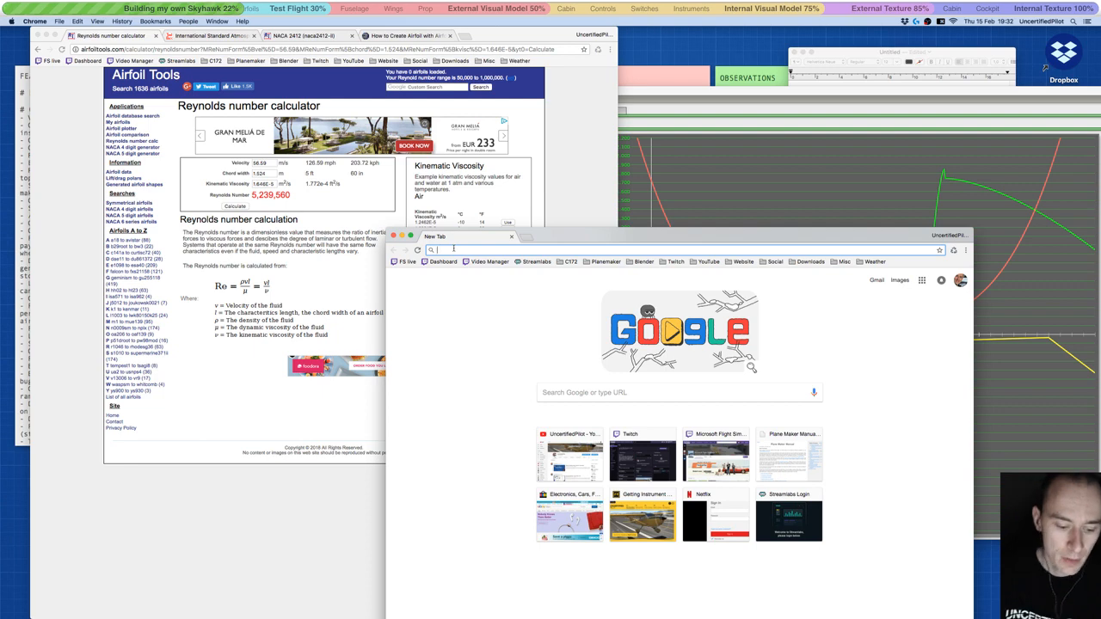
pyautogui.write('140 k')
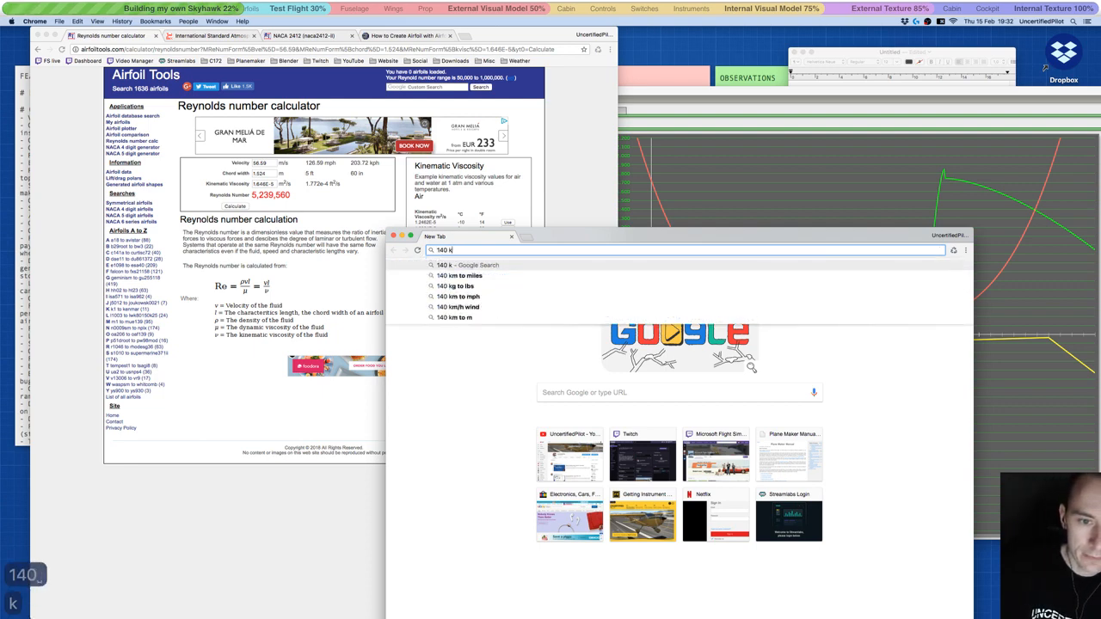
pyautogui.write('nots to m/s')
pyautogui.press('Return')
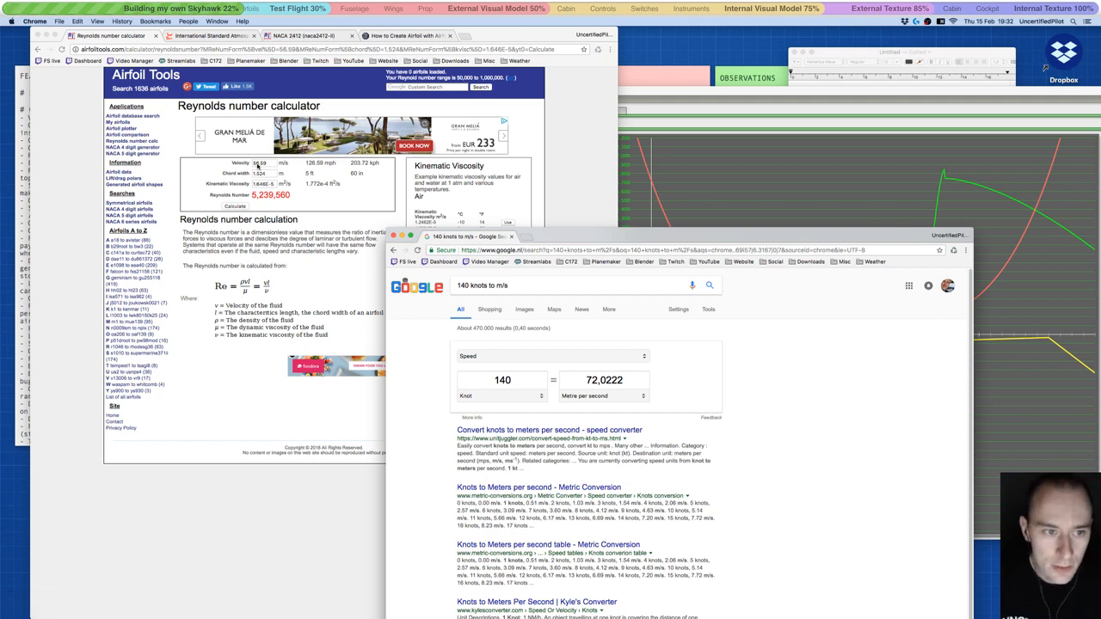
# - Set the Reynolds number calculator's velocity to 72.02 m/s, the converted value for 140 knots
pyautogui.click(257, 165)
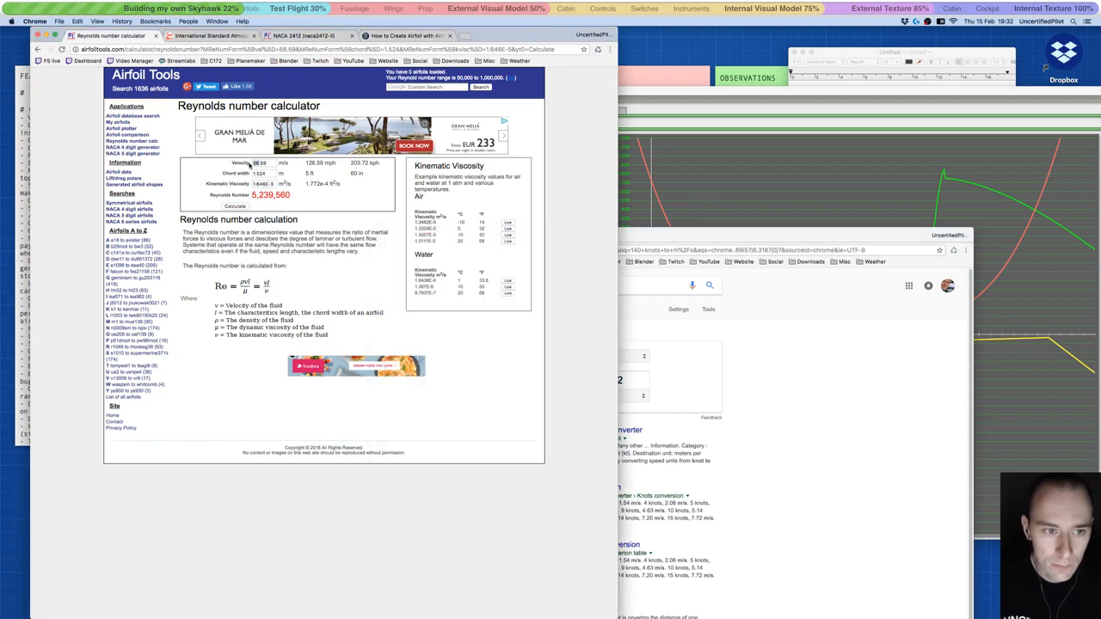
pyautogui.write('72.02')
pyautogui.click(814, 372)
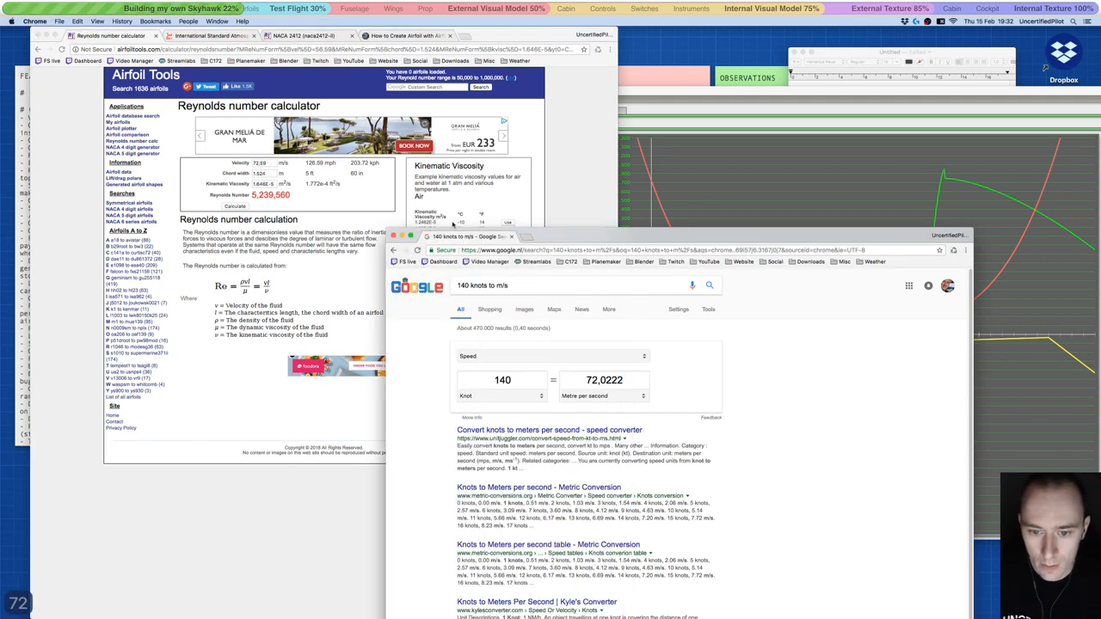
pyautogui.click(267, 164)
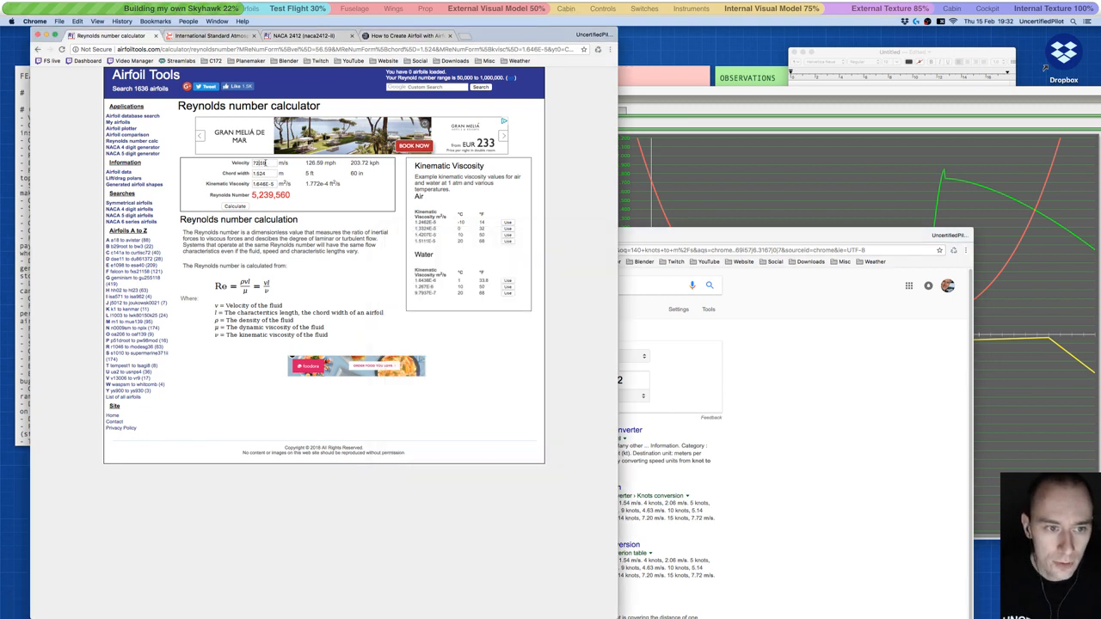
pyautogui.write('02')
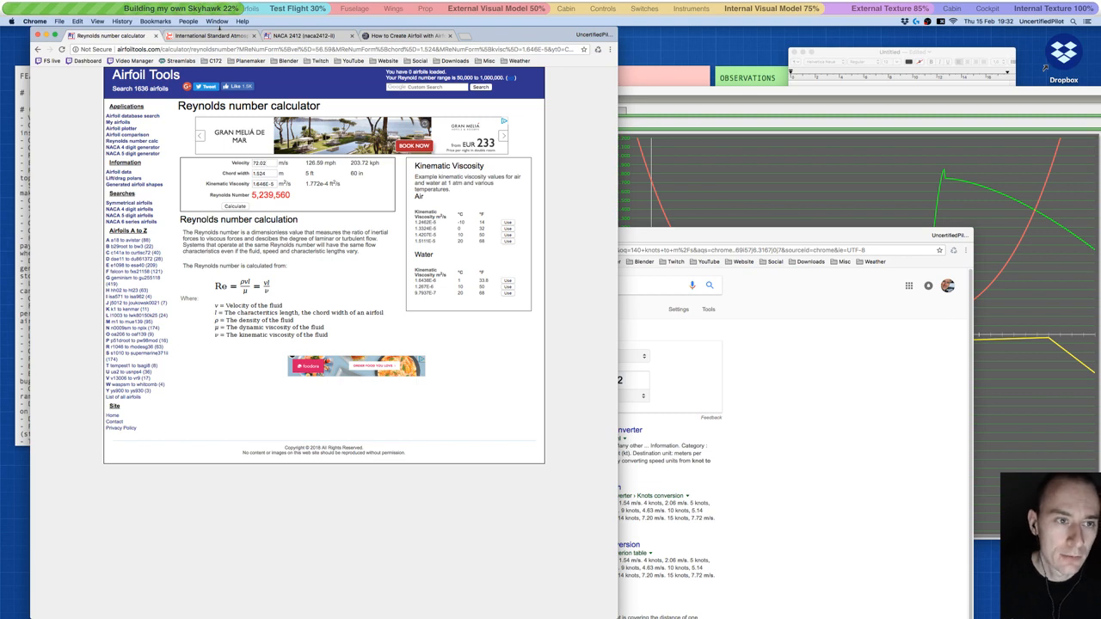
# - Copy the kinematic viscosity 1.787 from the 2500 m row of the atmosphere table into the calculator and calculate the Reynolds number
pyautogui.click(215, 36)
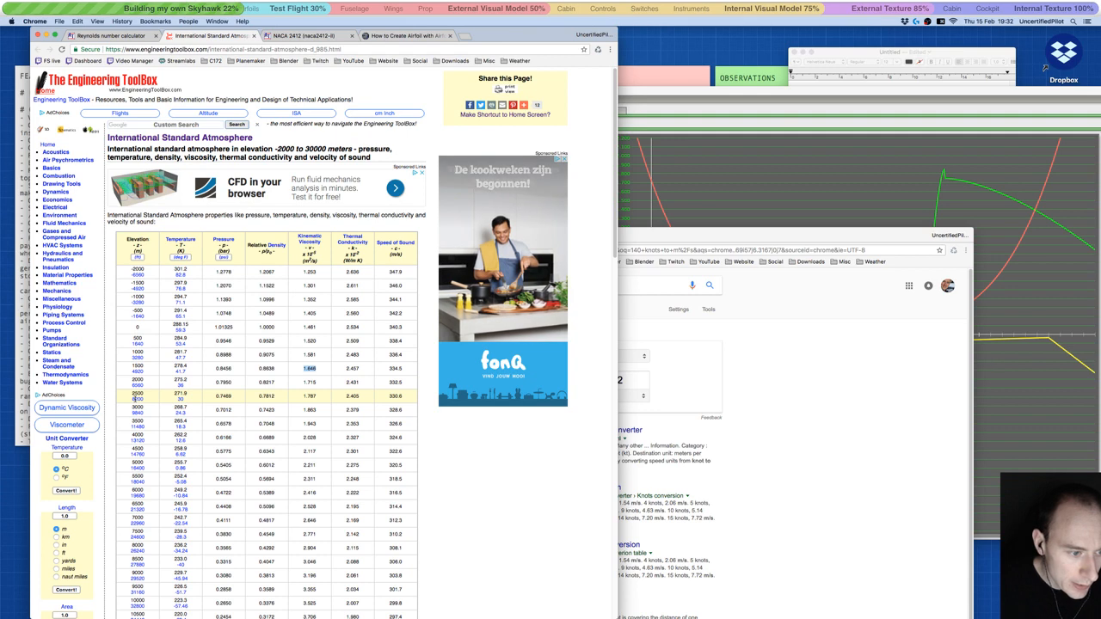
pyautogui.moveTo(321, 398); pyautogui.dragTo(302, 396)
pyautogui.press('super+c')
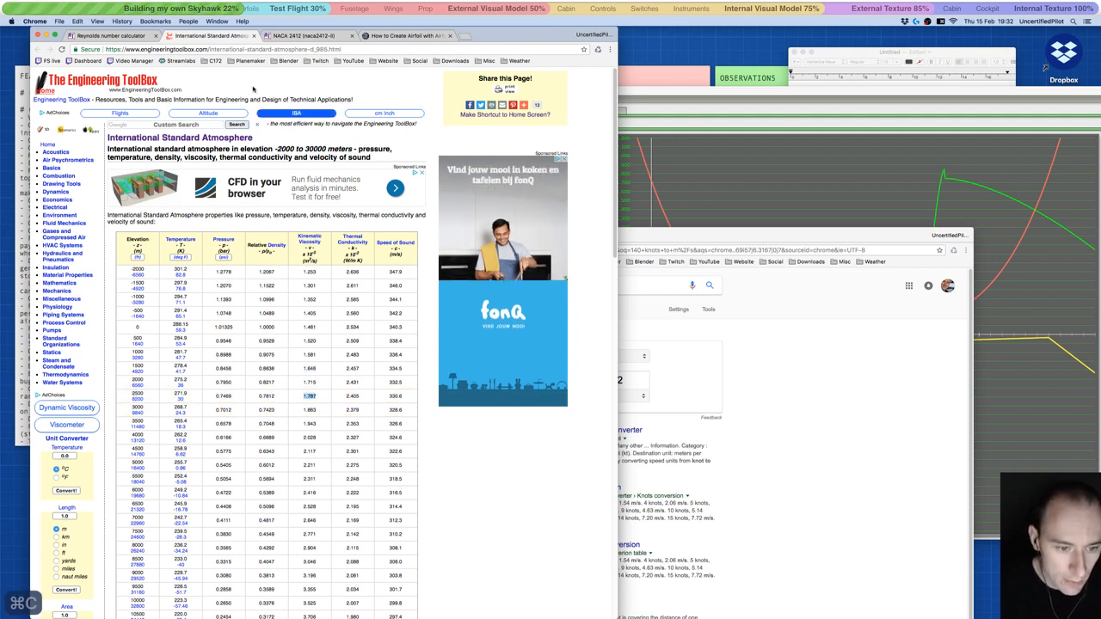
pyautogui.click(99, 36)
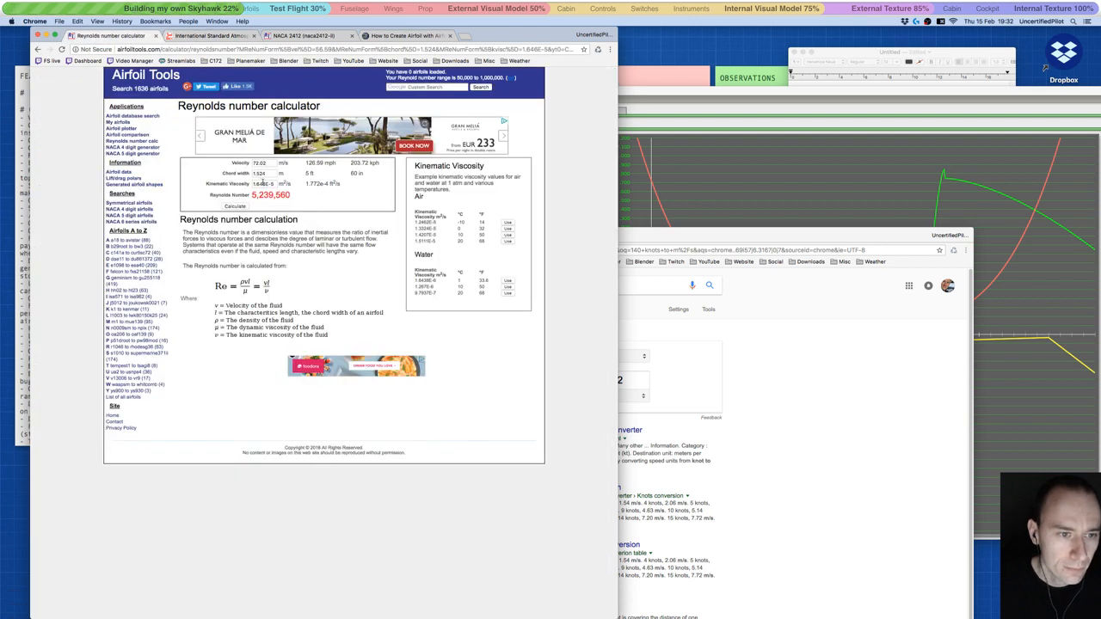
pyautogui.moveTo(266, 184); pyautogui.dragTo(246, 183)
pyautogui.press('super+v')
pyautogui.click(235, 207)
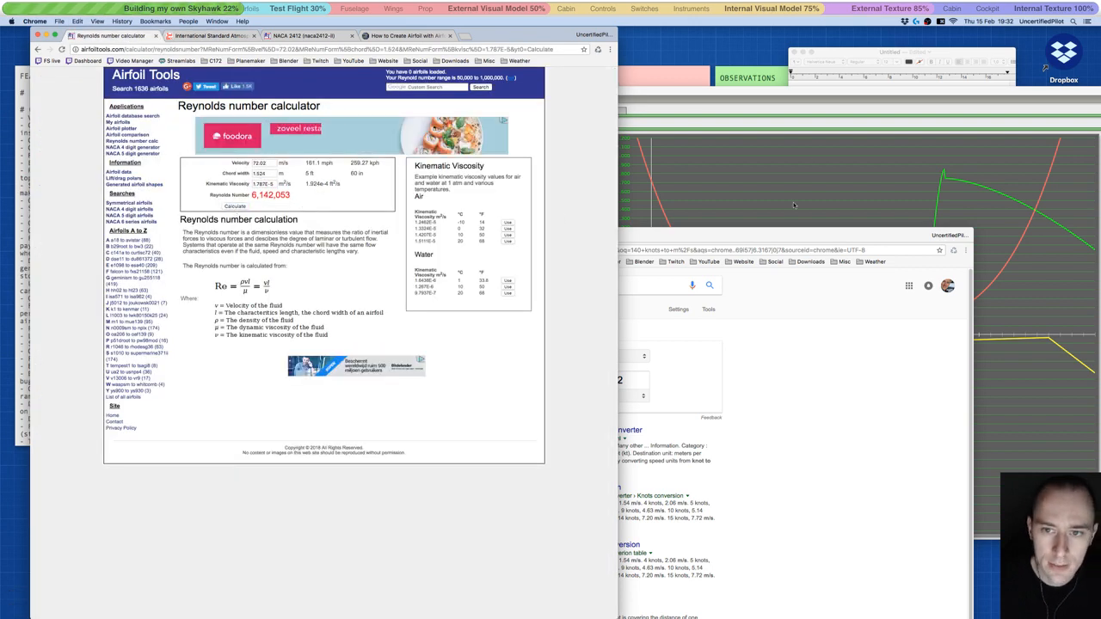
# - Add a higher Reynolds number set to the airfoil in Airfoil Maker and set it to 6.14 million
pyautogui.click(761, 210)
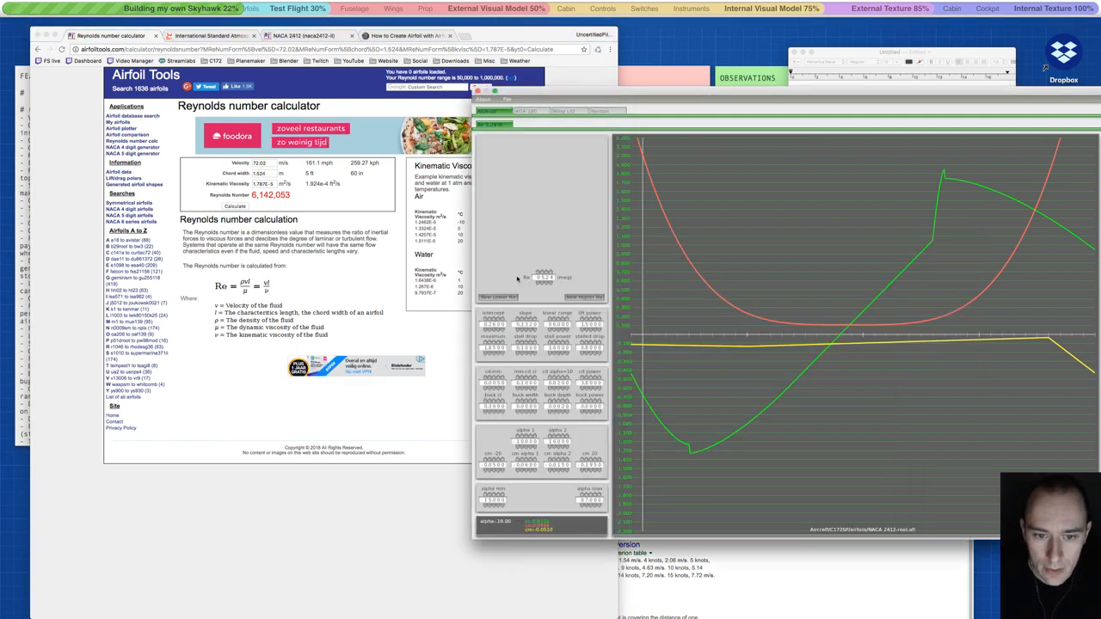
pyautogui.click(584, 297)
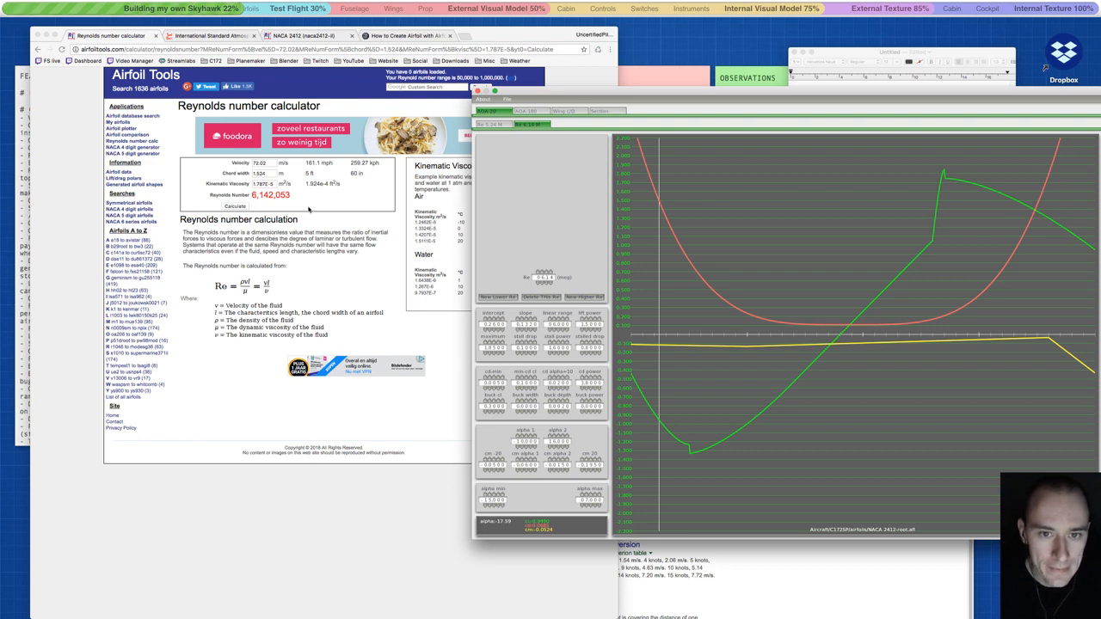
# - Search Google for "70 knots to m/s" in a new browser tab
pyautogui.click(308, 209)
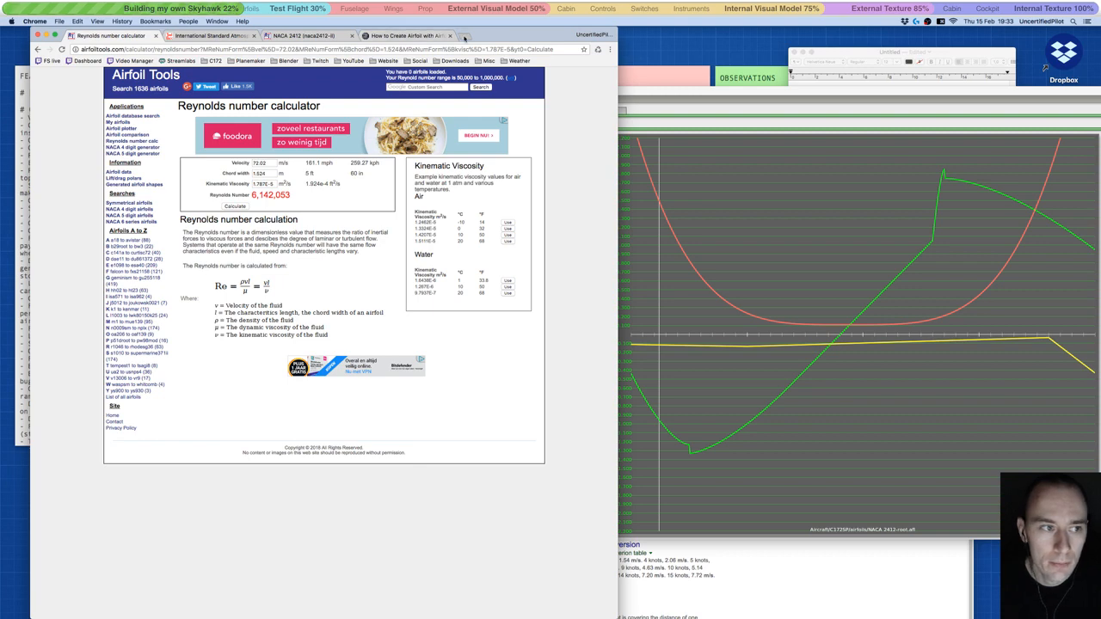
pyautogui.click(464, 35)
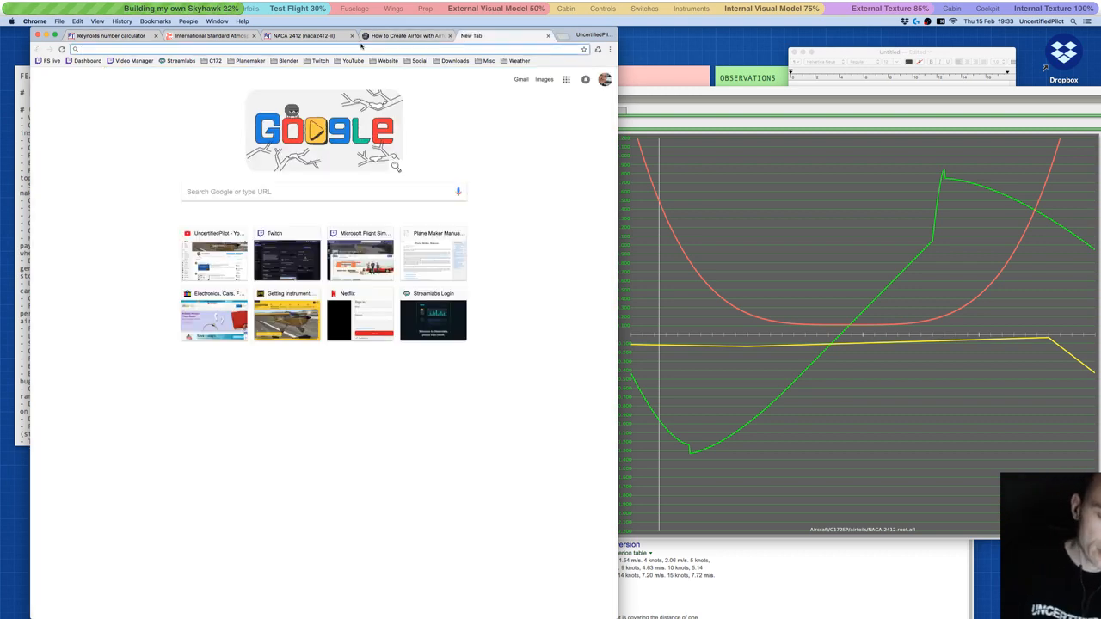
pyautogui.write('70 knots to')
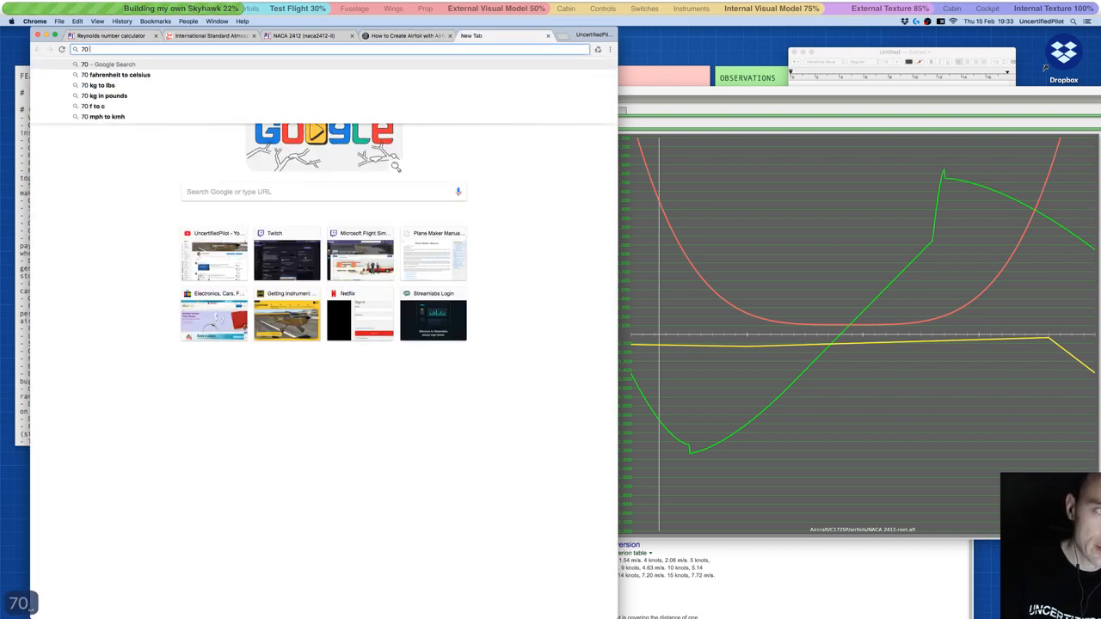
pyautogui.press('BackSpace')
pyautogui.write('o m/s')
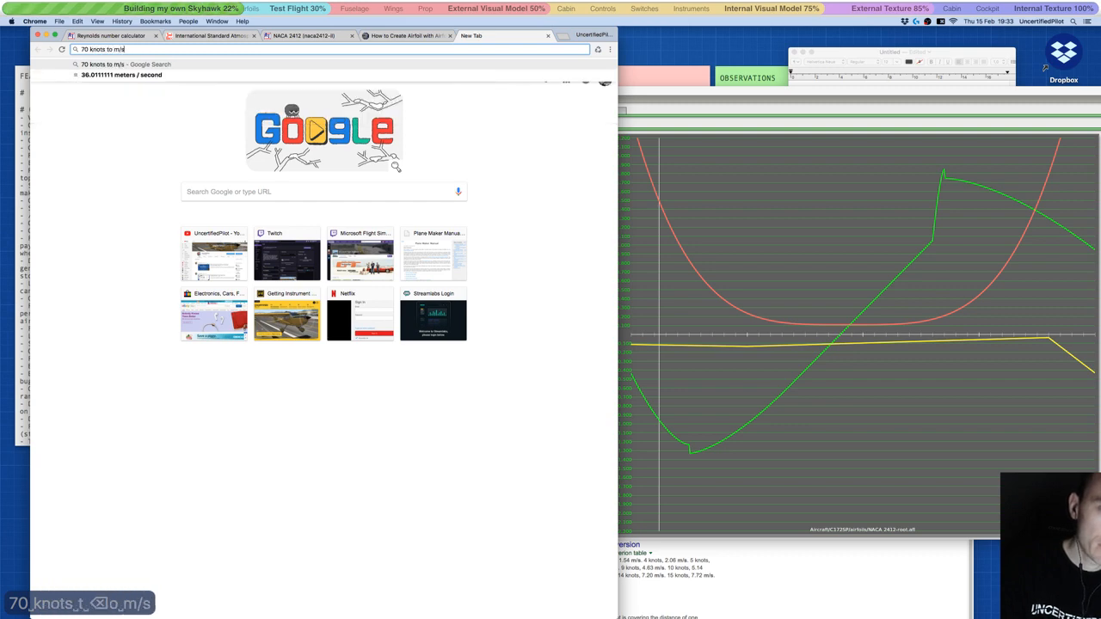
pyautogui.press('Return')
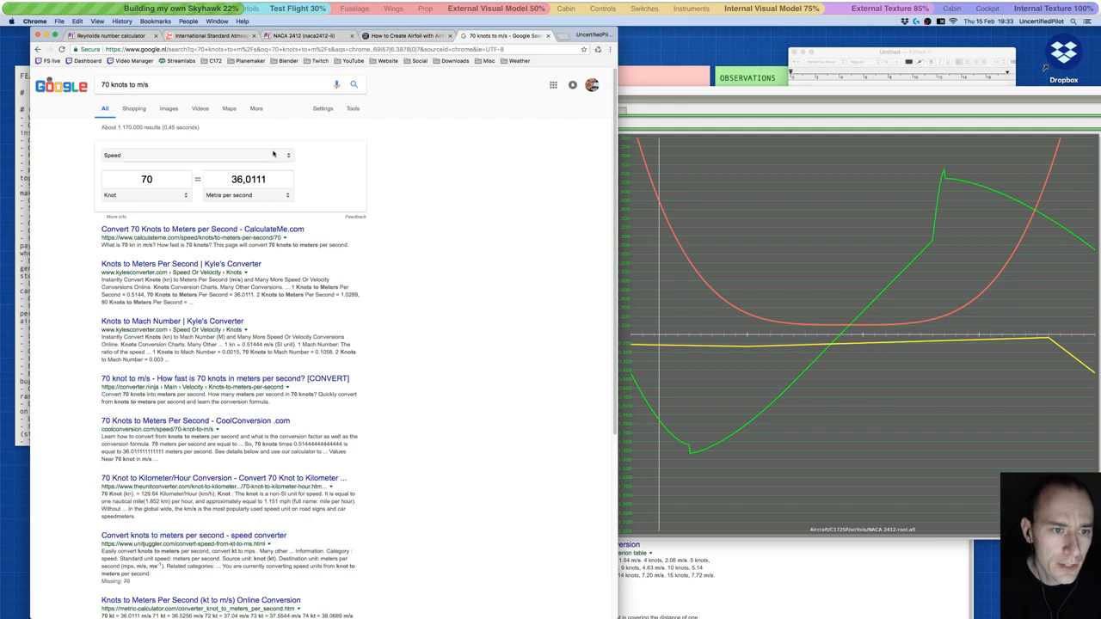
# - Return to the Reynolds number calculator and set the velocity to 36.01 m/s
pyautogui.click(110, 36)
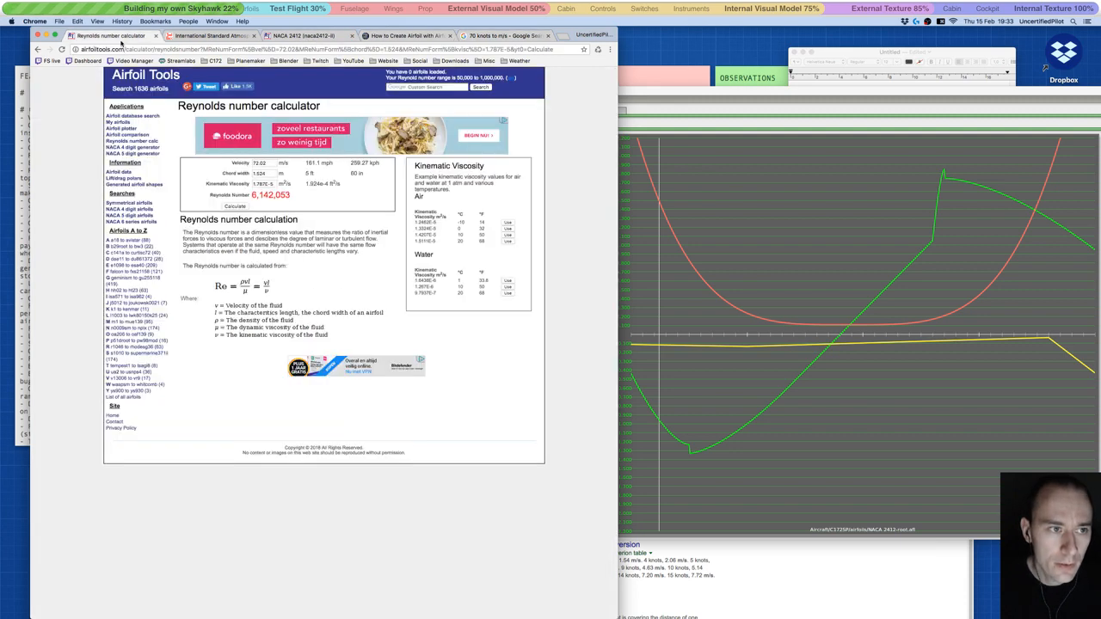
pyautogui.moveTo(260, 163); pyautogui.dragTo(253, 162)
pyautogui.write('36')
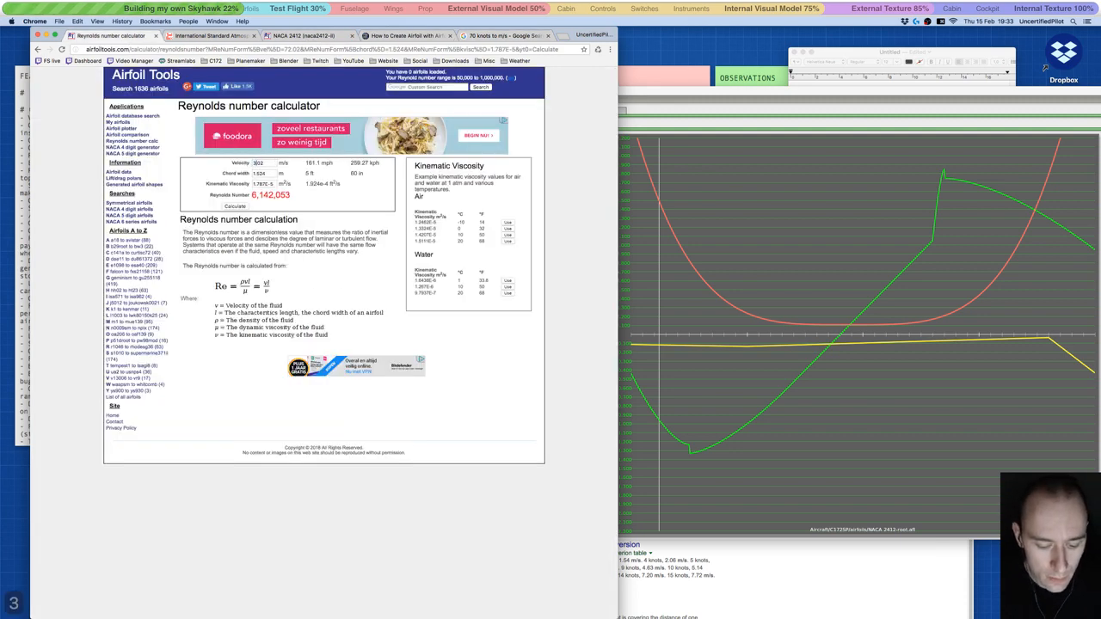
pyautogui.press('BackSpace')
pyautogui.write('1')
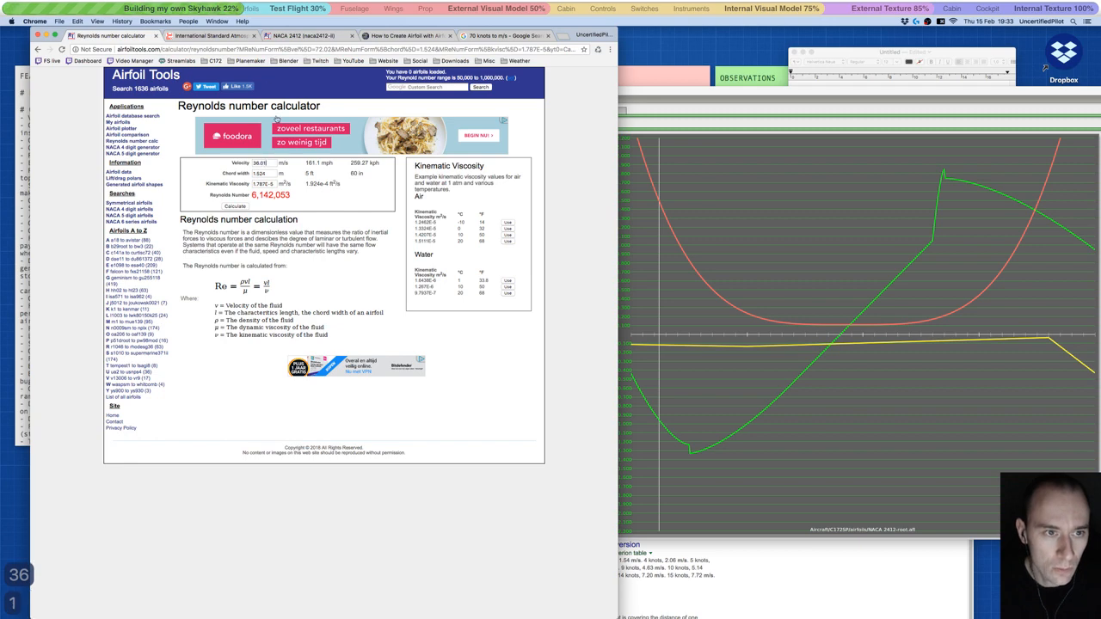
# - Copy the sea-level kinematic viscosity 1.461 from the atmosphere table into the calculator and calculate the Reynolds number
pyautogui.click(215, 36)
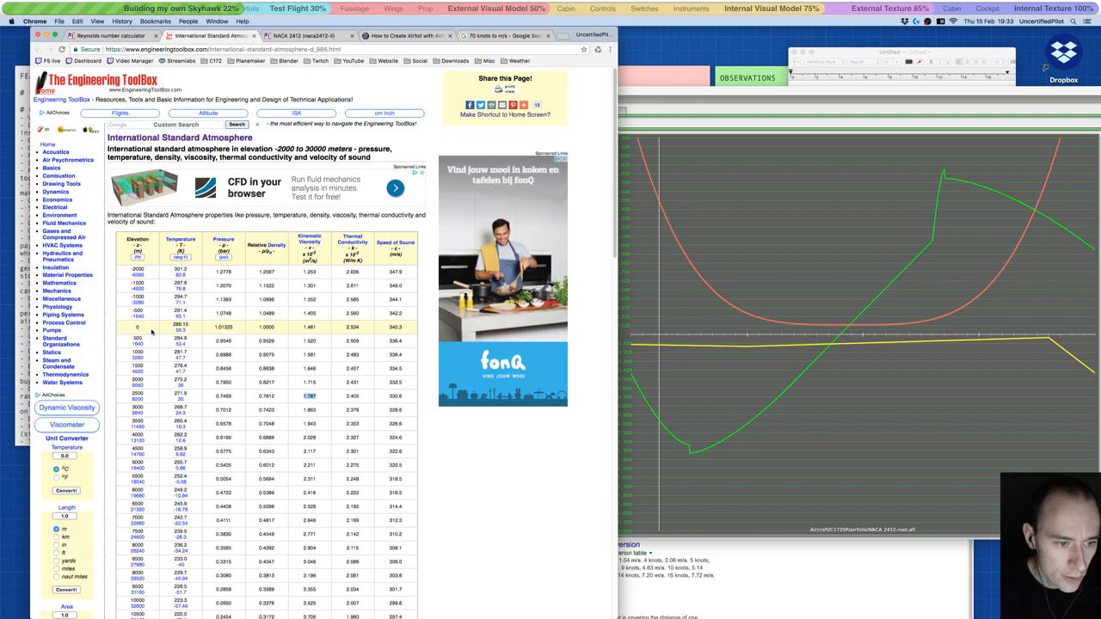
pyautogui.doubleClick(314, 327)
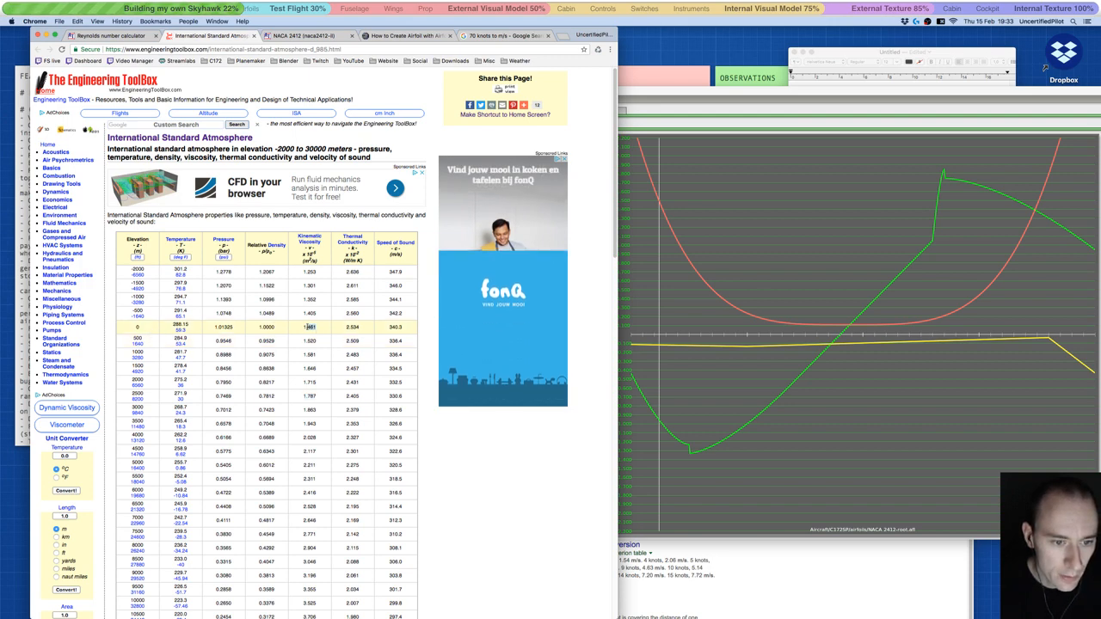
pyautogui.press('super+c')
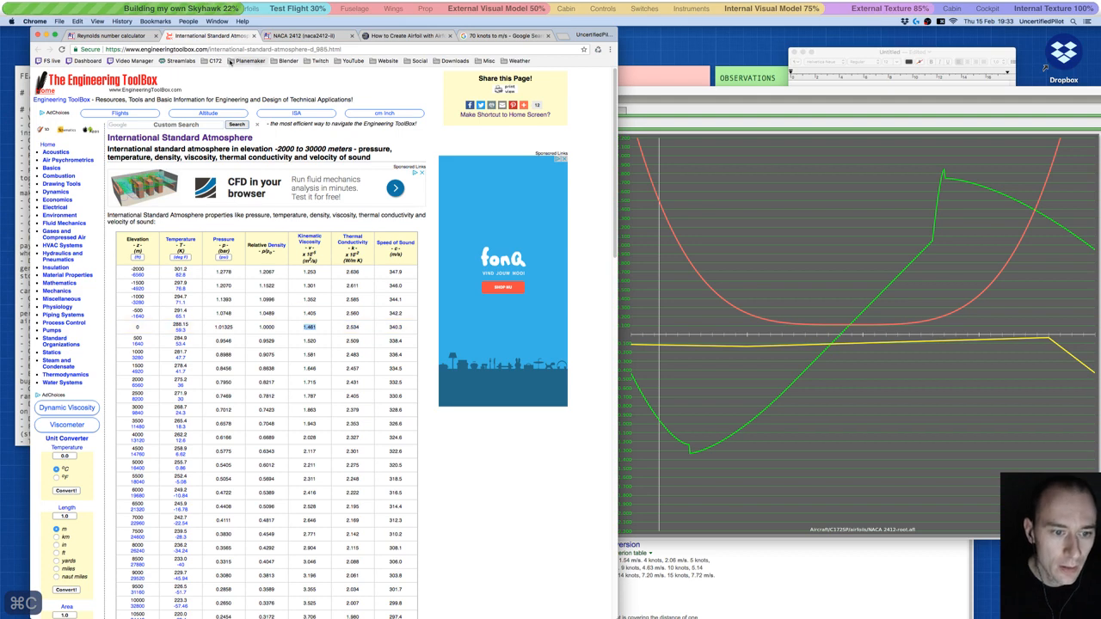
pyautogui.click(110, 36)
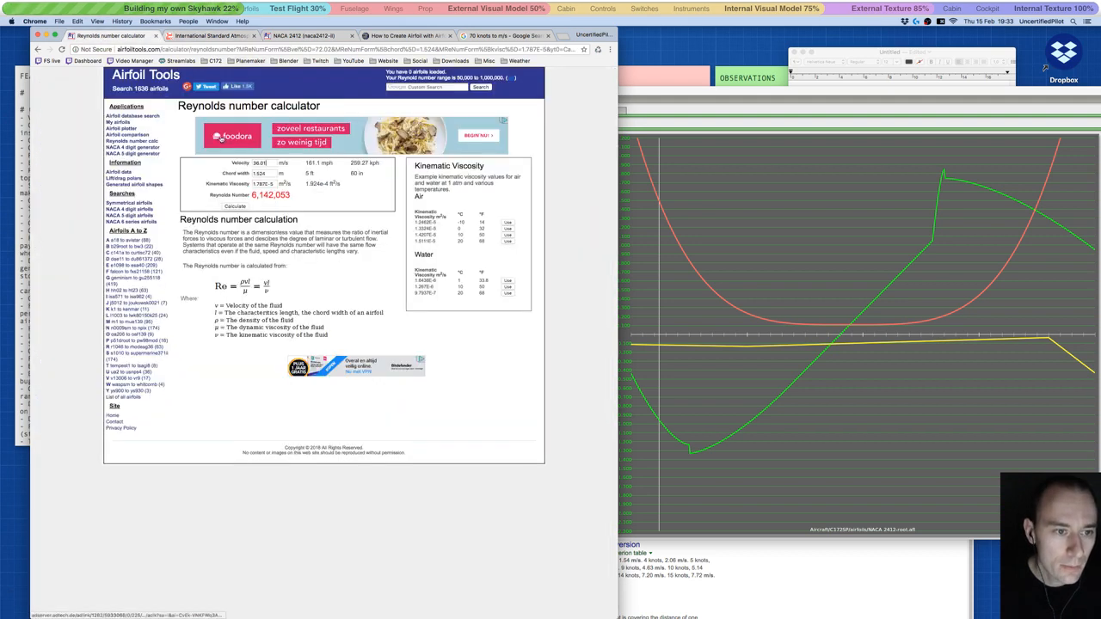
pyautogui.moveTo(267, 183); pyautogui.dragTo(250, 184)
pyautogui.press('super+v')
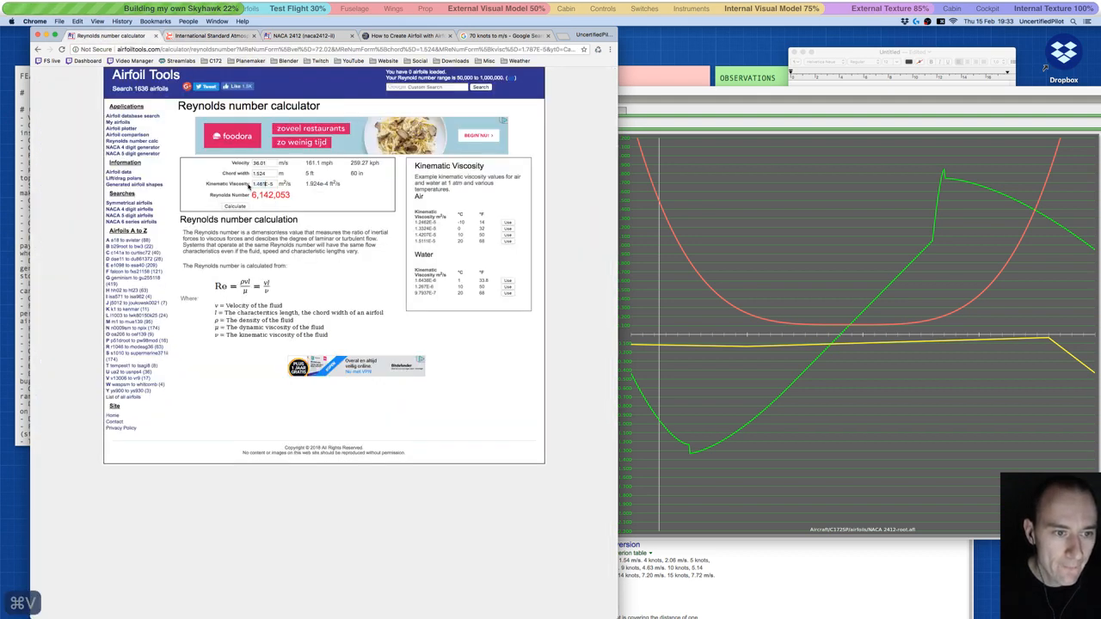
pyautogui.click(242, 206)
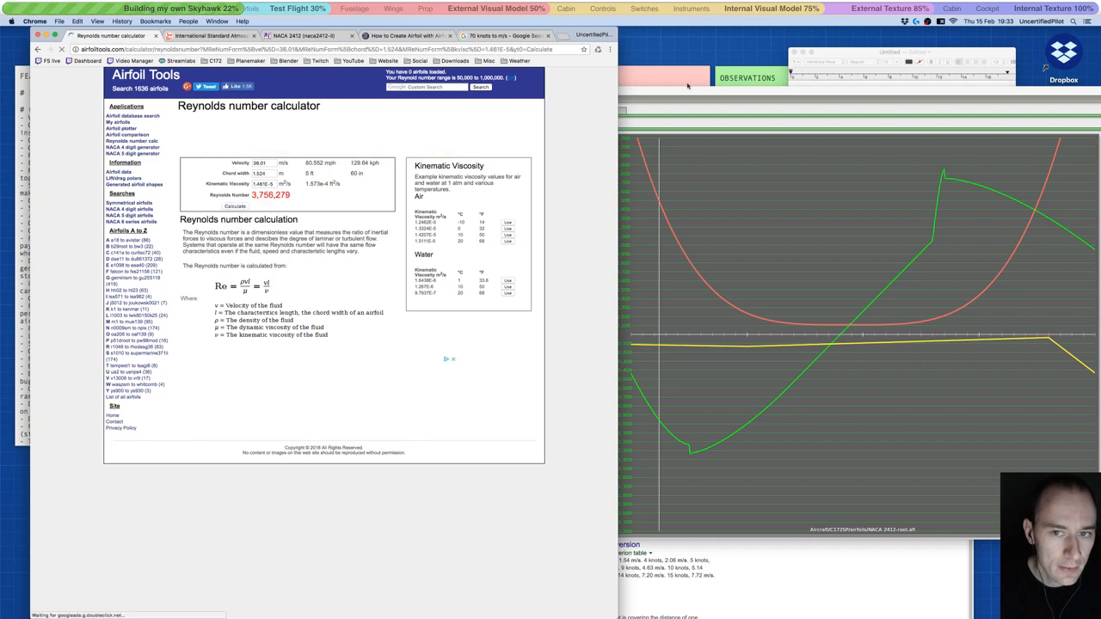
# - Add a lower Reynolds number set in Airfoil Maker and set it to about 3.75 million for 70 knots at sea level
pyautogui.click(694, 95)
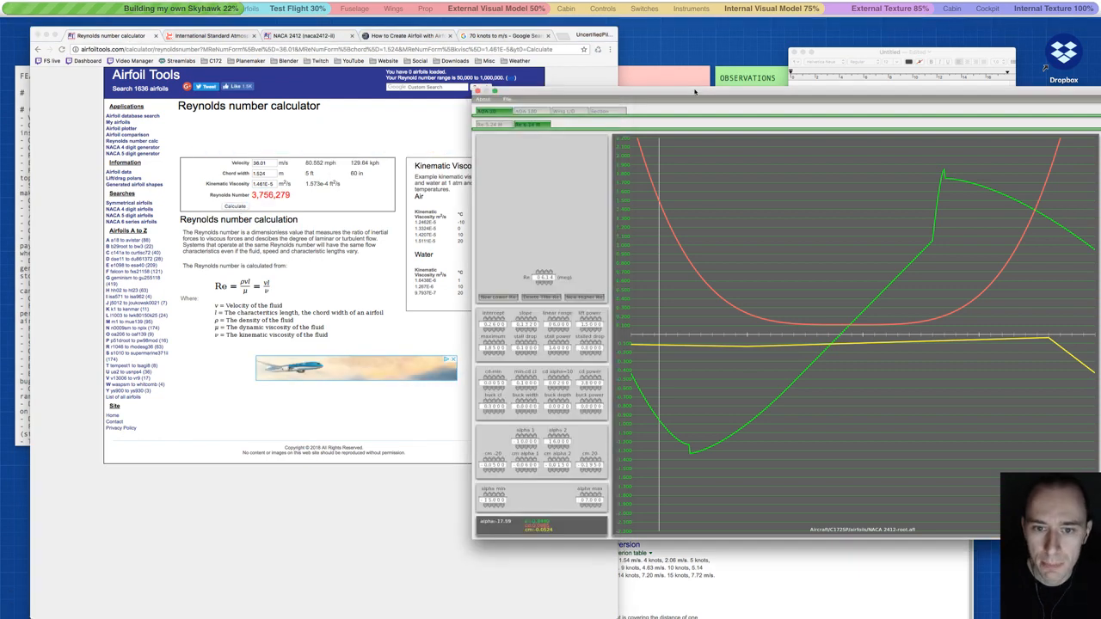
pyautogui.click(498, 296)
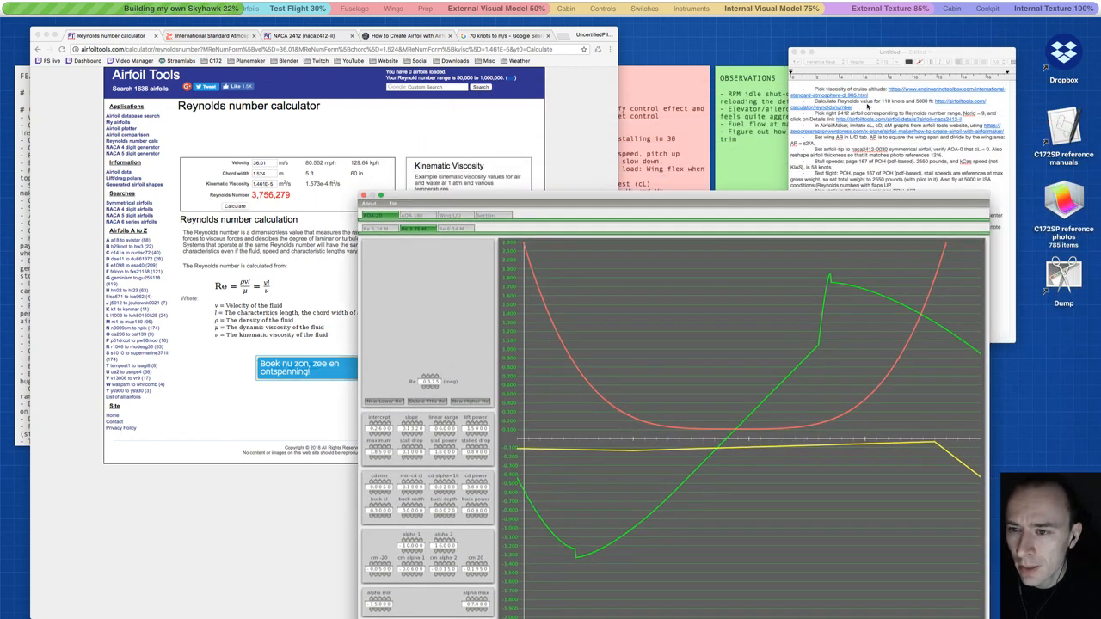
# - Delete the two completed items about picking the cruise viscosity and calculating the Reynolds value from the TextEdit to-do list
pyautogui.click(876, 104)
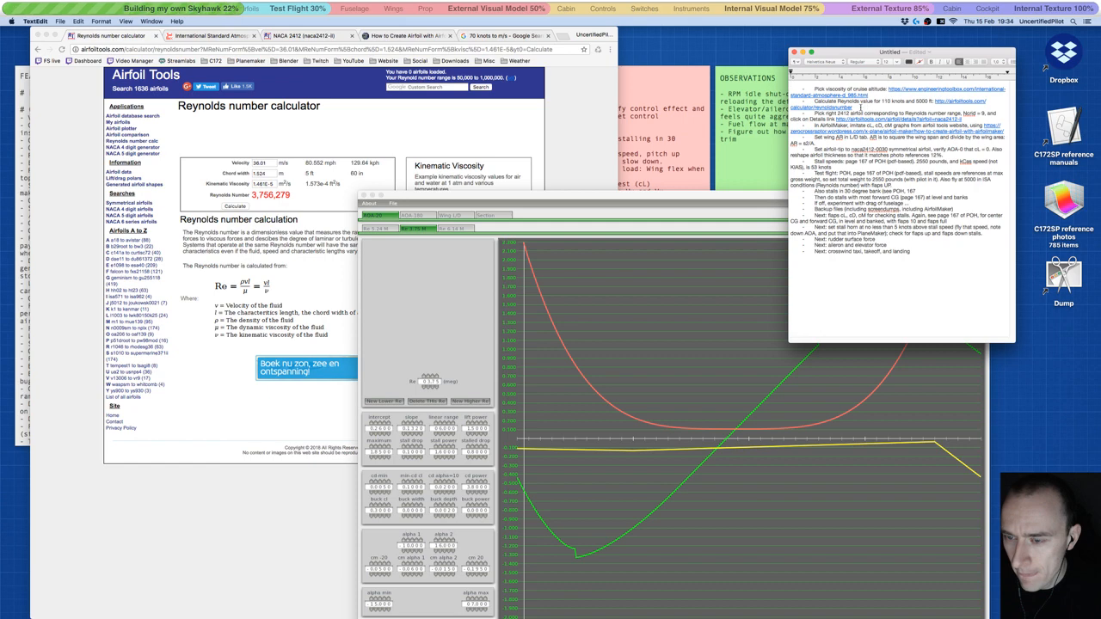
pyautogui.moveTo(860, 107); pyautogui.dragTo(780, 88)
pyautogui.press('BackSpace')
pyautogui.press('BackSpace')
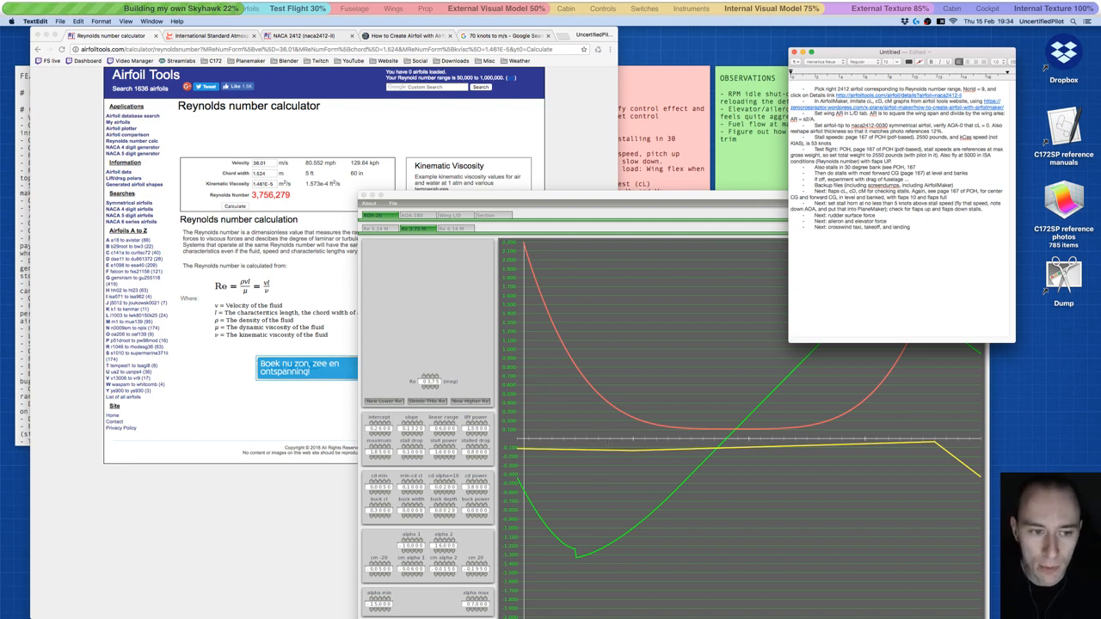
# - Close the Reynolds number calculator and International Standard Atmosphere pages in the browser, leaving the NACA 2412 page open
pyautogui.click(303, 137)
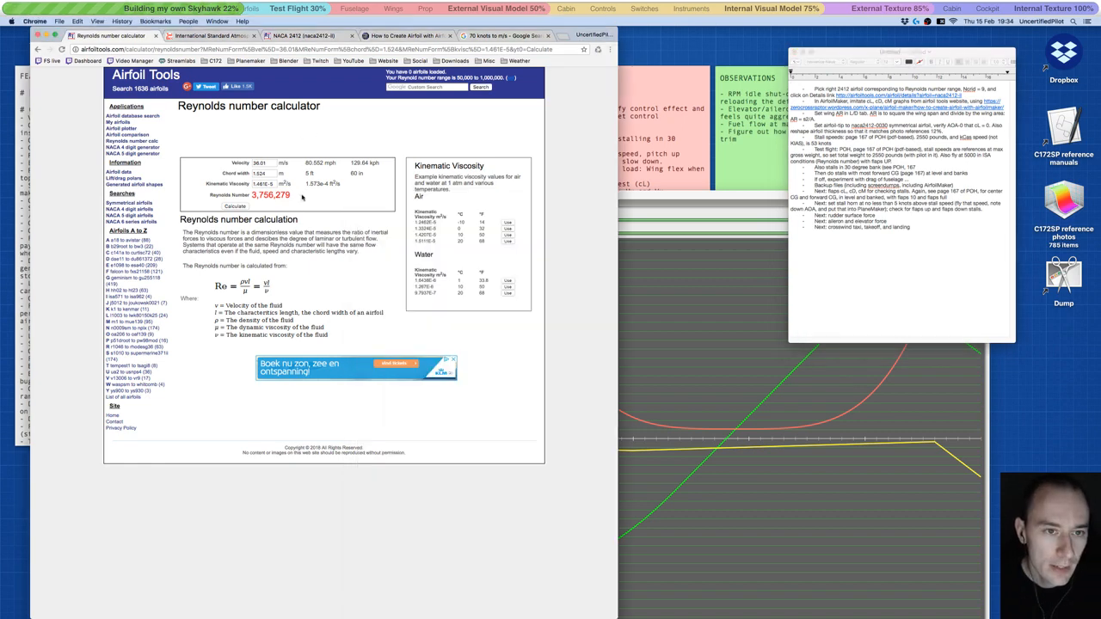
pyautogui.click(155, 37)
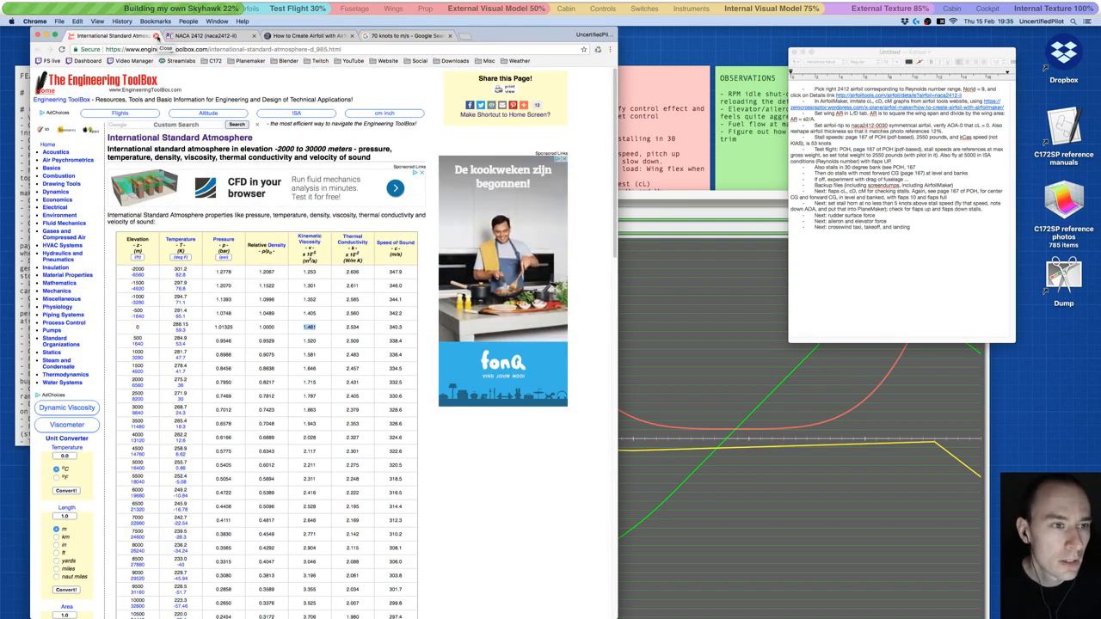
pyautogui.click(155, 36)
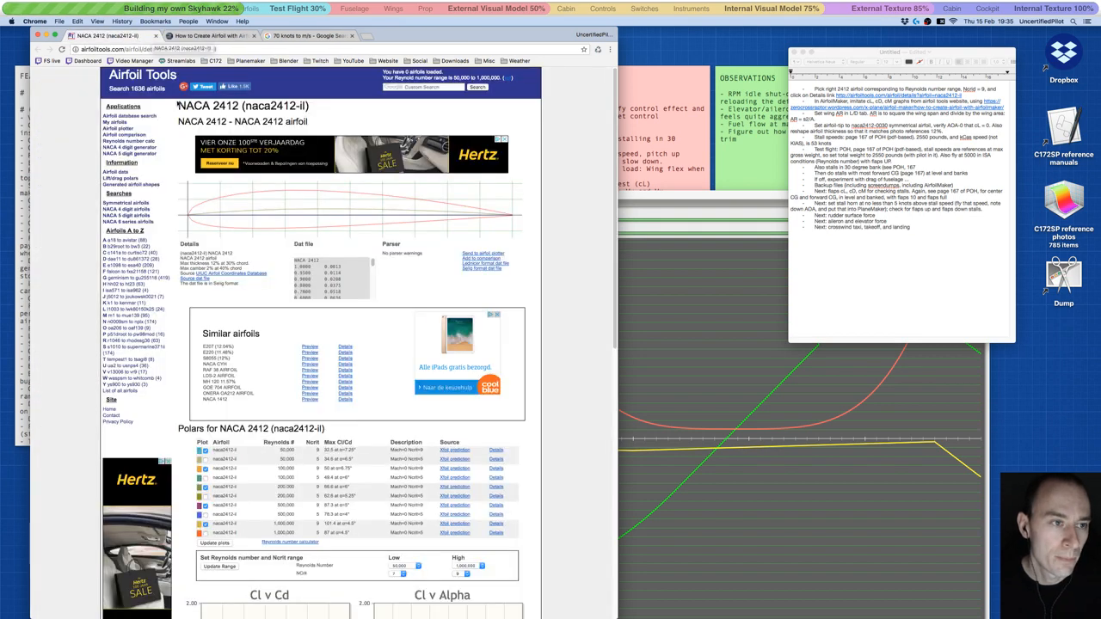
# - Show the polar graphs on the NACA 2412 page and bring Airfoil Maker forward beside them to compare the curves
pyautogui.moveTo(94, 48); pyautogui.dragTo(102, 48)
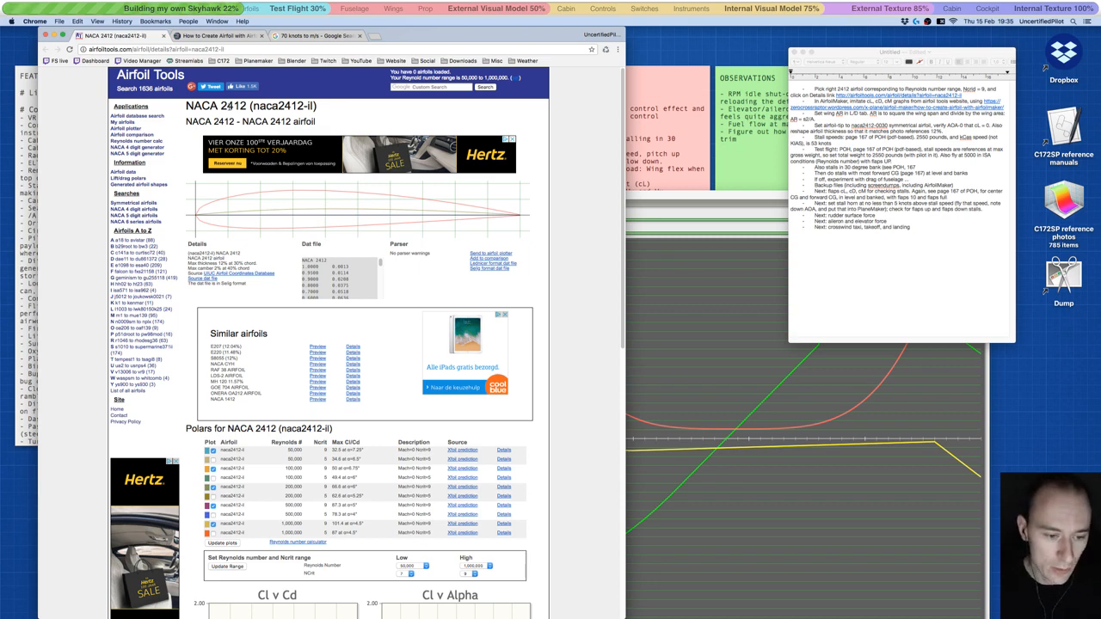
pyautogui.scroll(-8, 248, 382)
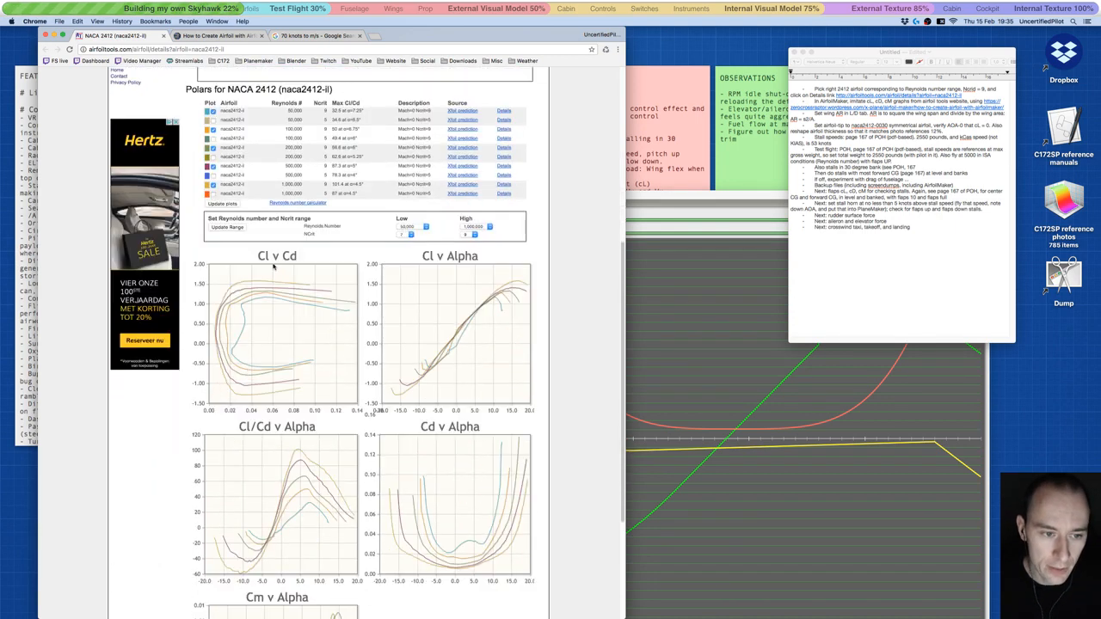
pyautogui.keyDown('ctrl'); pyautogui.scroll(6, 266, 264); pyautogui.keyUp('ctrl')
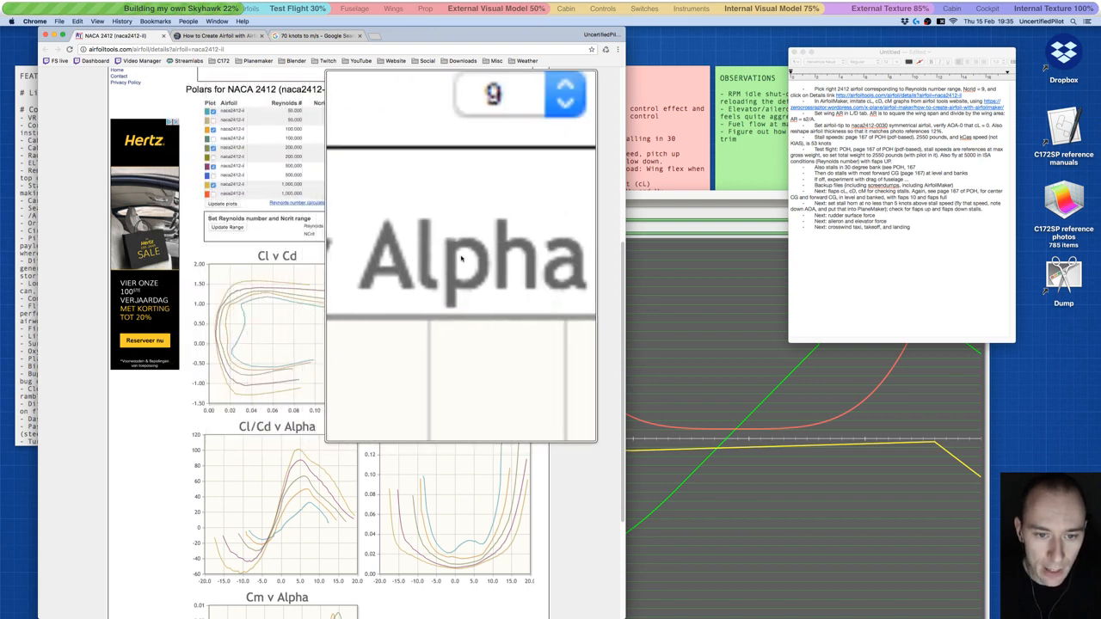
pyautogui.keyDown('ctrl'); pyautogui.scroll(-6, 460, 258); pyautogui.keyUp('ctrl')
pyautogui.click(897, 462)
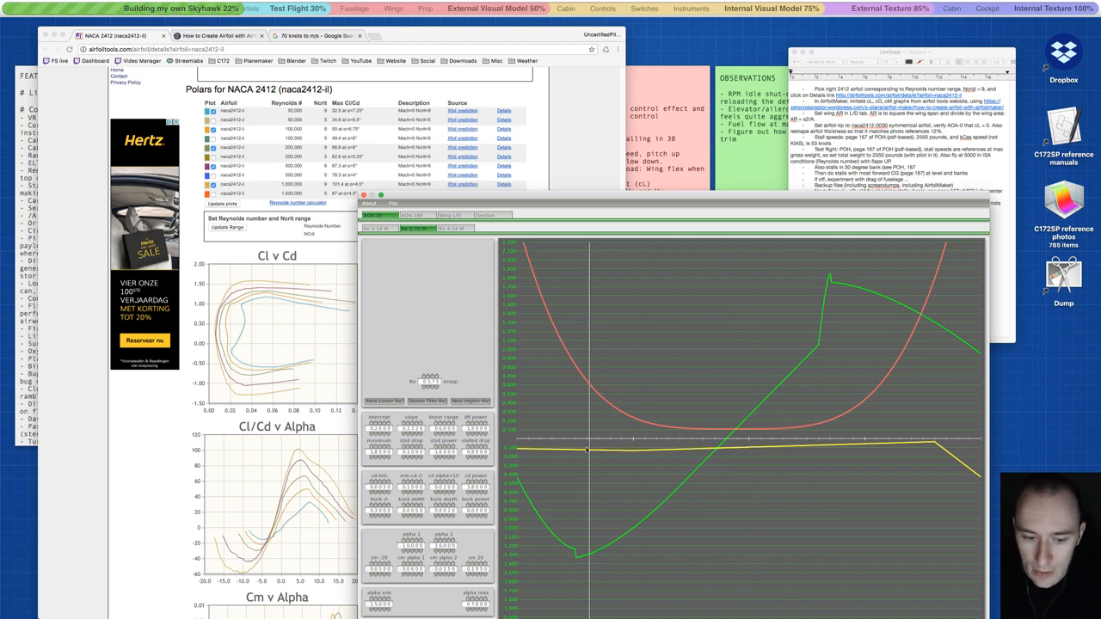
# - Move Airfoil Maker further up, return to the NACA 2412 page and set the upper Reynolds number limit to 5,000,000
pyautogui.moveTo(585, 199); pyautogui.dragTo(612, 92)
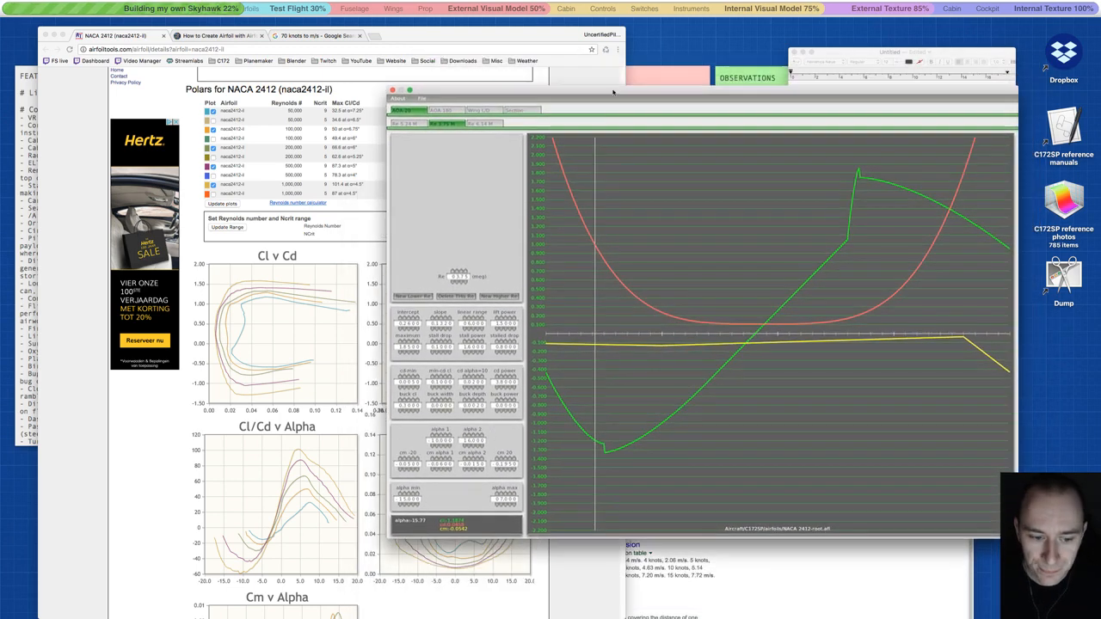
pyautogui.click(382, 427)
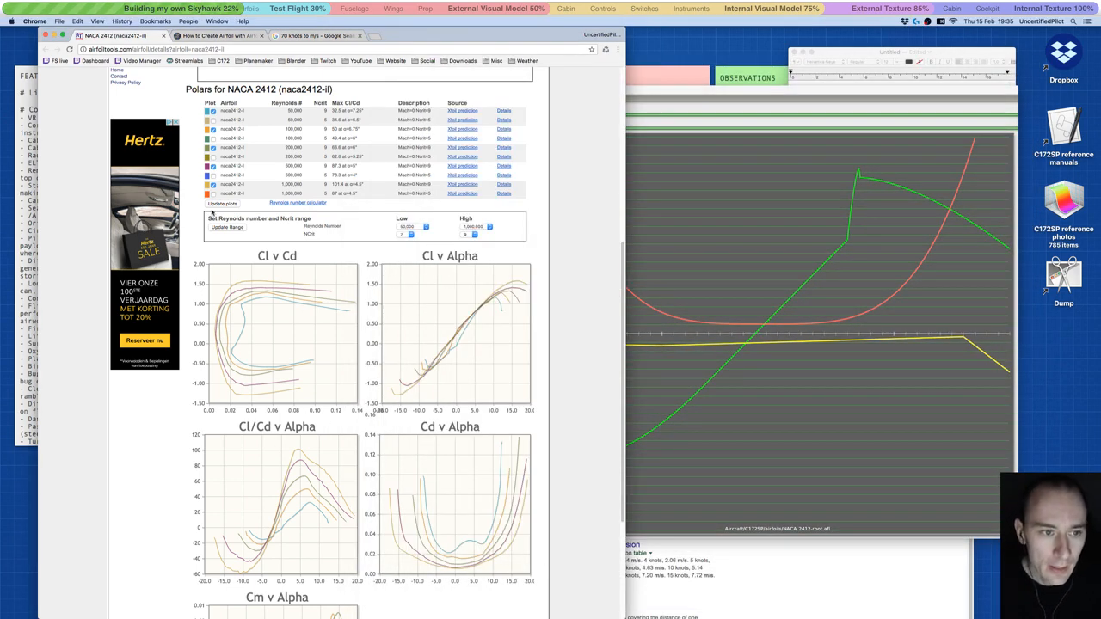
pyautogui.scroll(2, 256, 177)
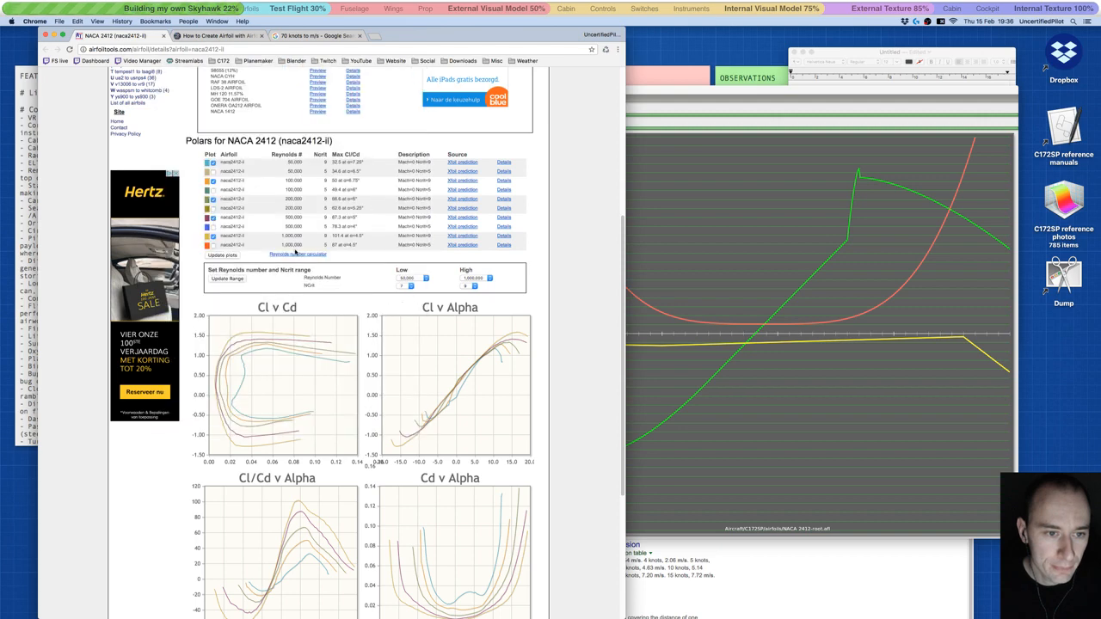
pyautogui.click(467, 278)
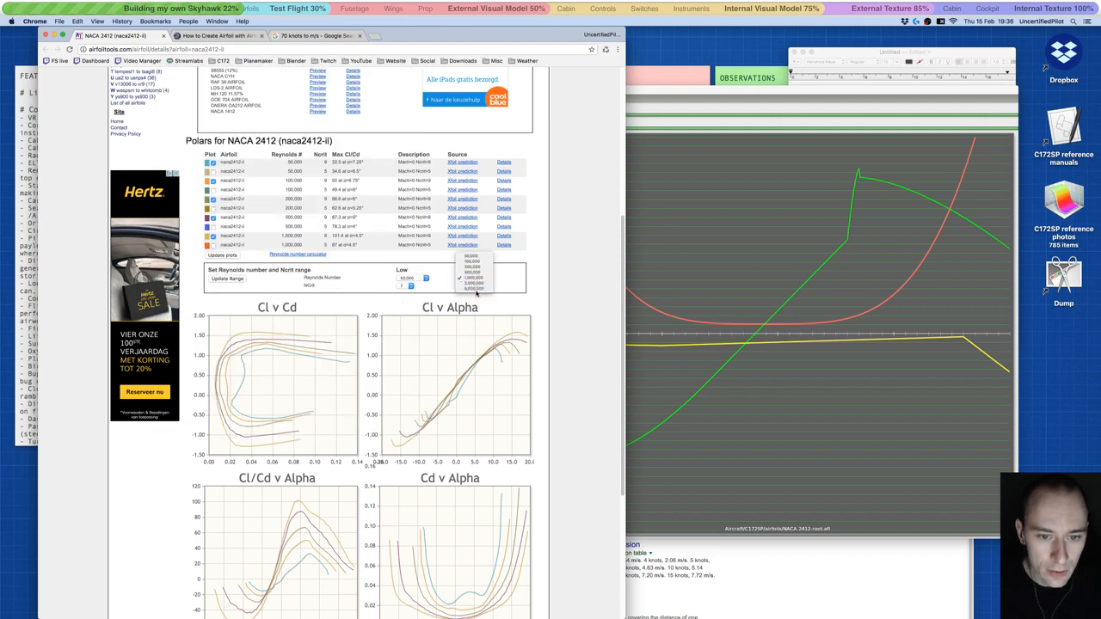
pyautogui.click(475, 288)
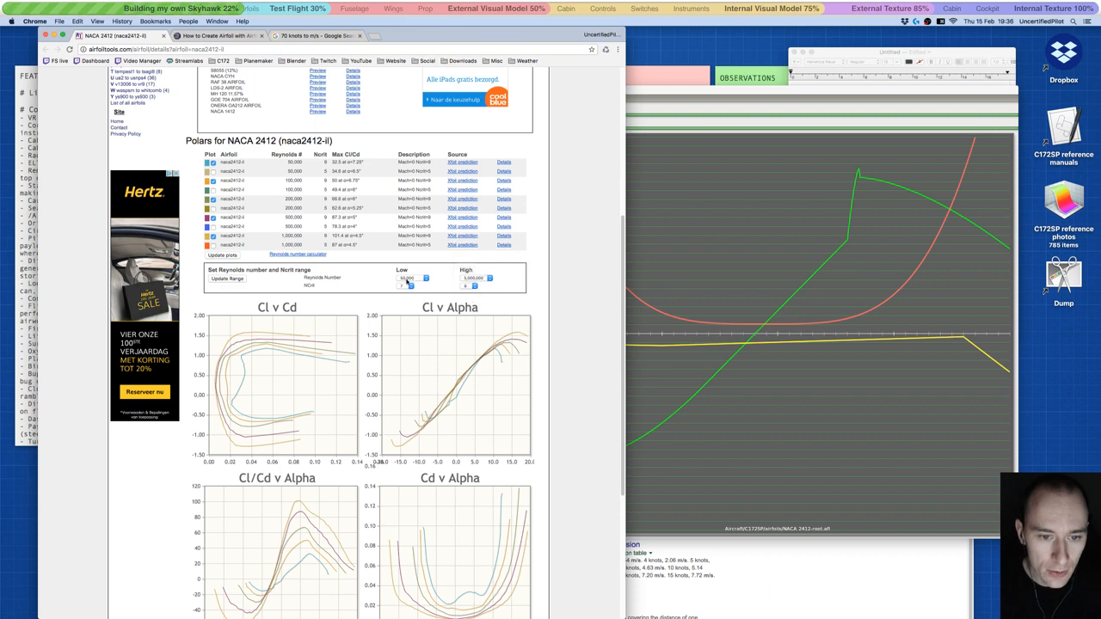
# - Check the NCrit range against the polar table's Ncrit column and apply the updated Reynolds number range
pyautogui.click(467, 287)
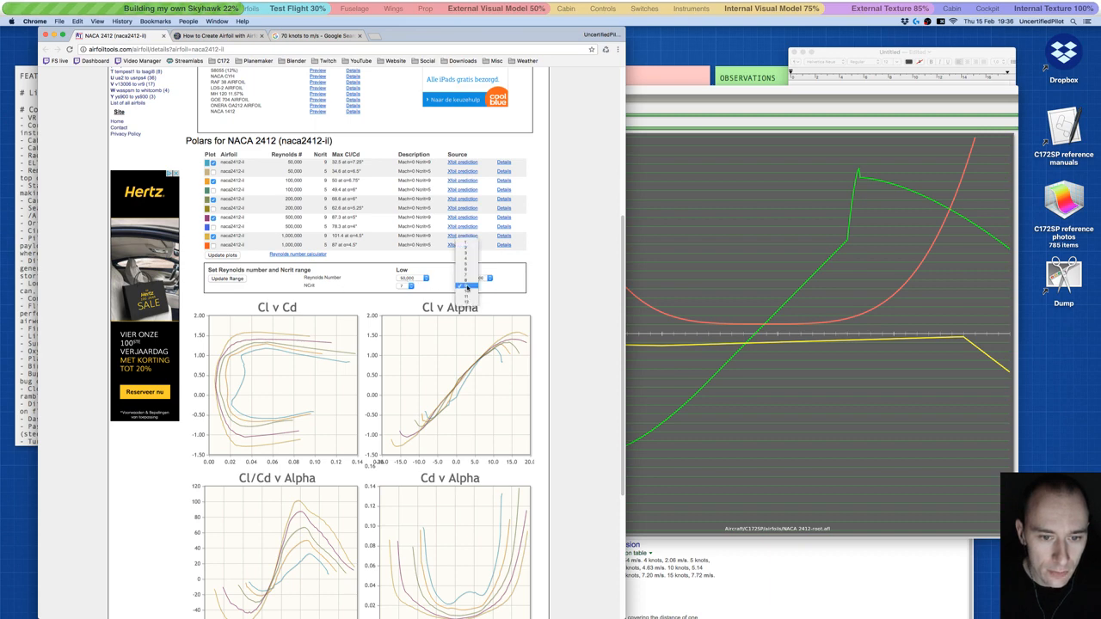
pyautogui.click(467, 287)
pyautogui.keyDown('ctrl'); pyautogui.scroll(3, 310, 284); pyautogui.keyUp('ctrl')
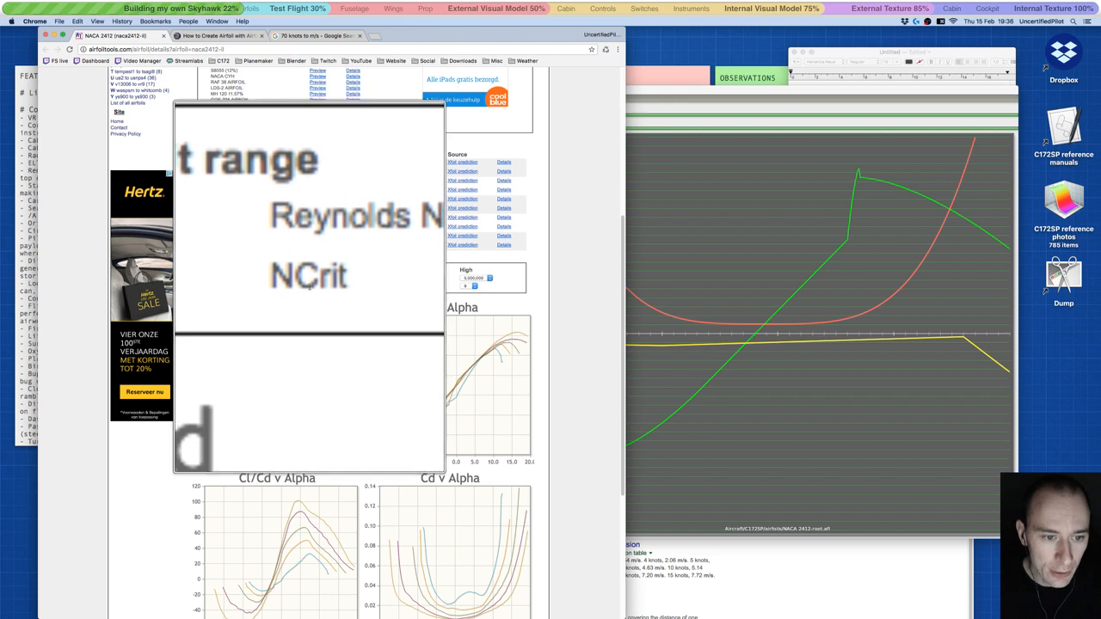
pyautogui.keyDown('ctrl'); pyautogui.scroll(-3, 312, 287); pyautogui.keyUp('ctrl')
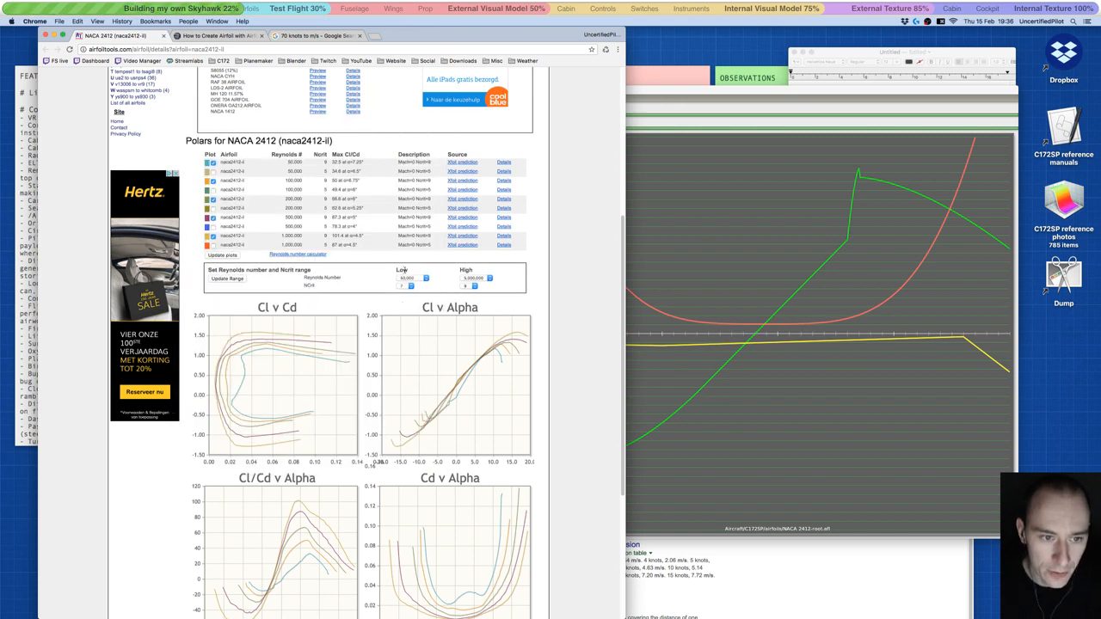
pyautogui.keyDown('ctrl'); pyautogui.scroll(3, 330, 199); pyautogui.keyUp('ctrl')
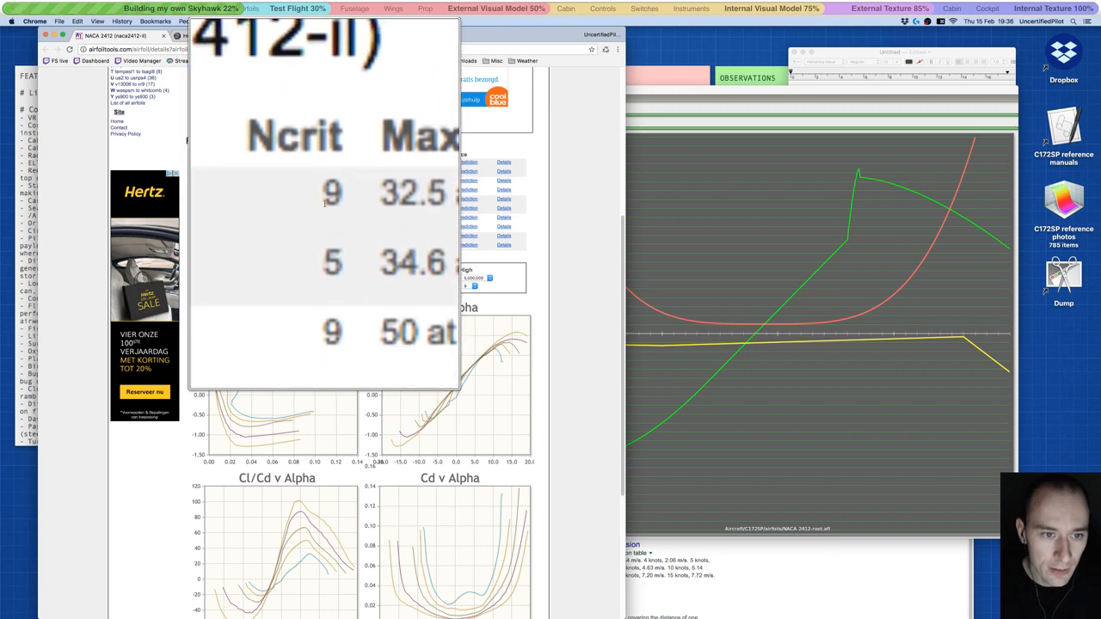
pyautogui.keyDown('ctrl'); pyautogui.scroll(-3, 336, 224); pyautogui.keyUp('ctrl')
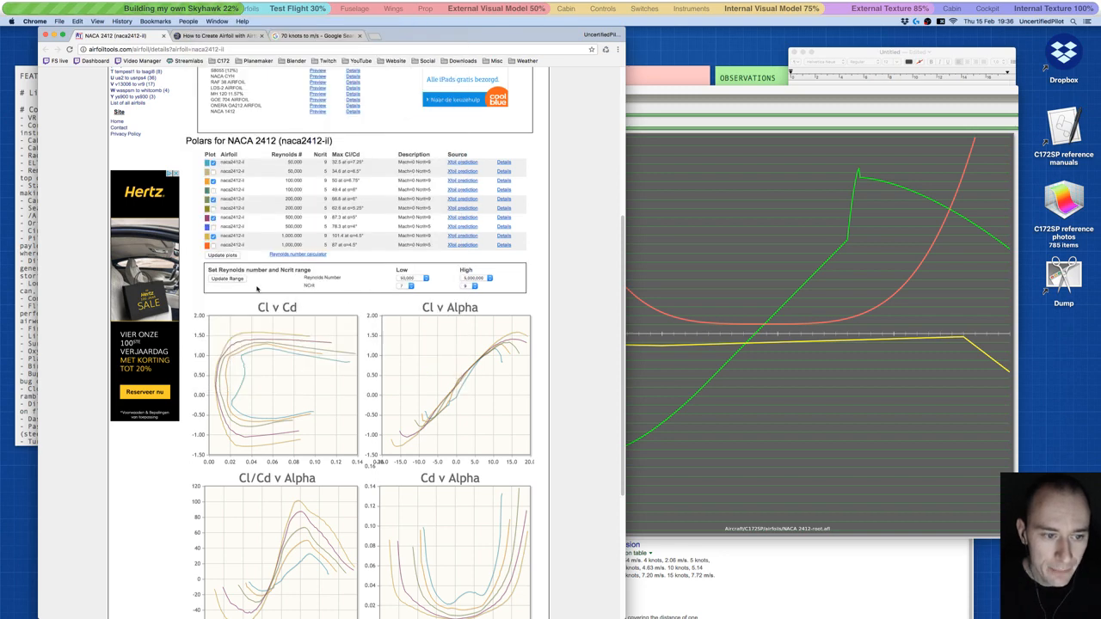
pyautogui.click(227, 279)
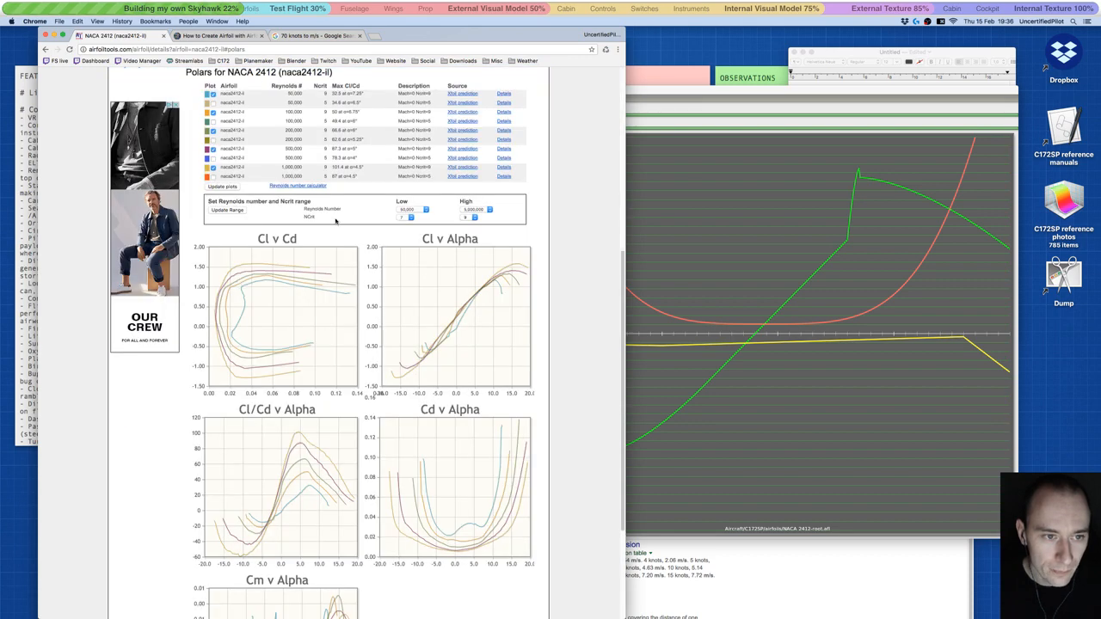
# - Inspect the highest Reynolds numbers listed in the polar table and refresh the plots
pyautogui.scroll(1, 312, 205)
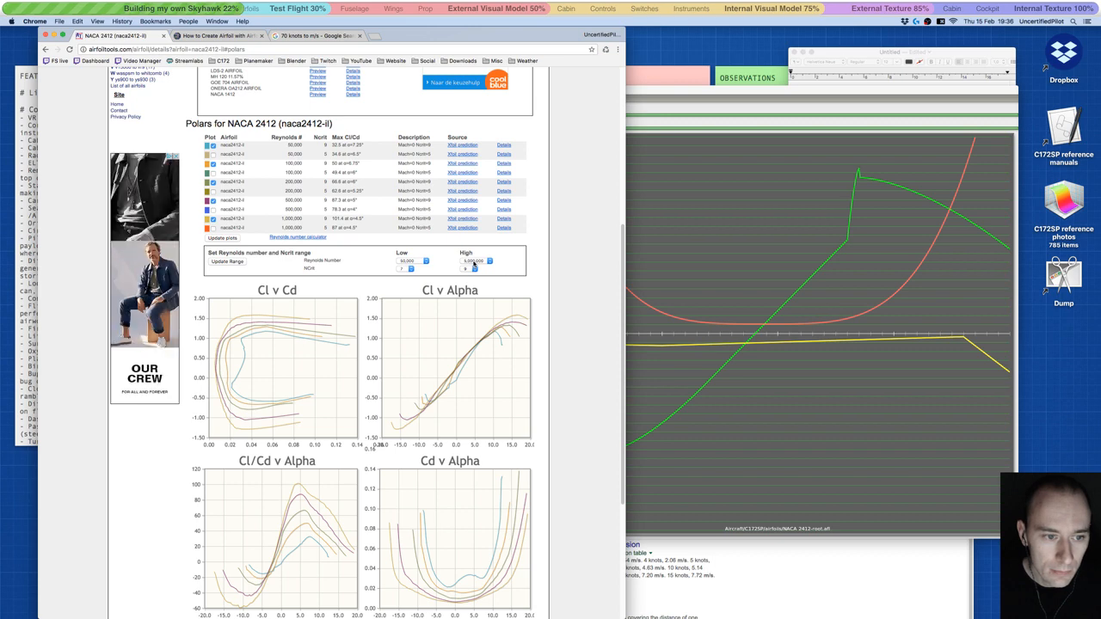
pyautogui.press('alt+super+8')
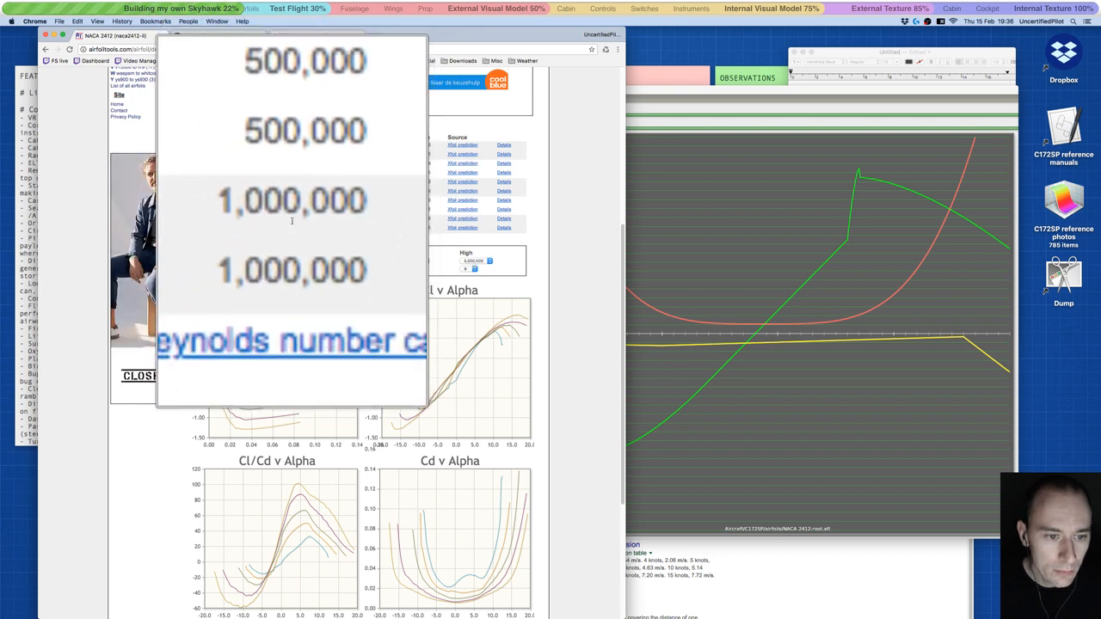
pyautogui.press('alt+super+8')
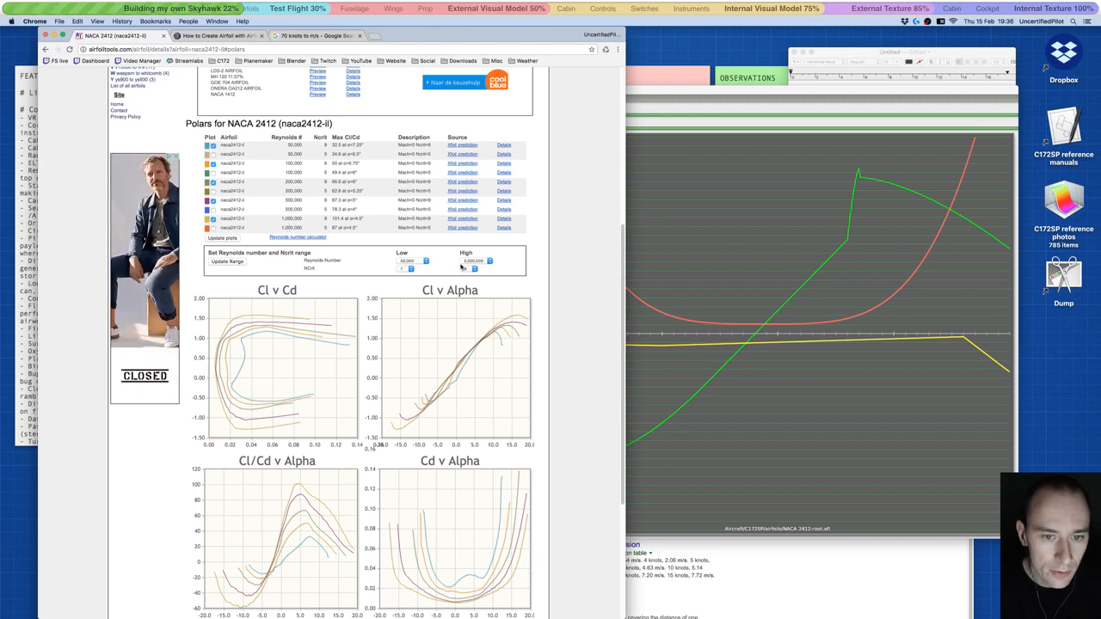
pyautogui.click(221, 238)
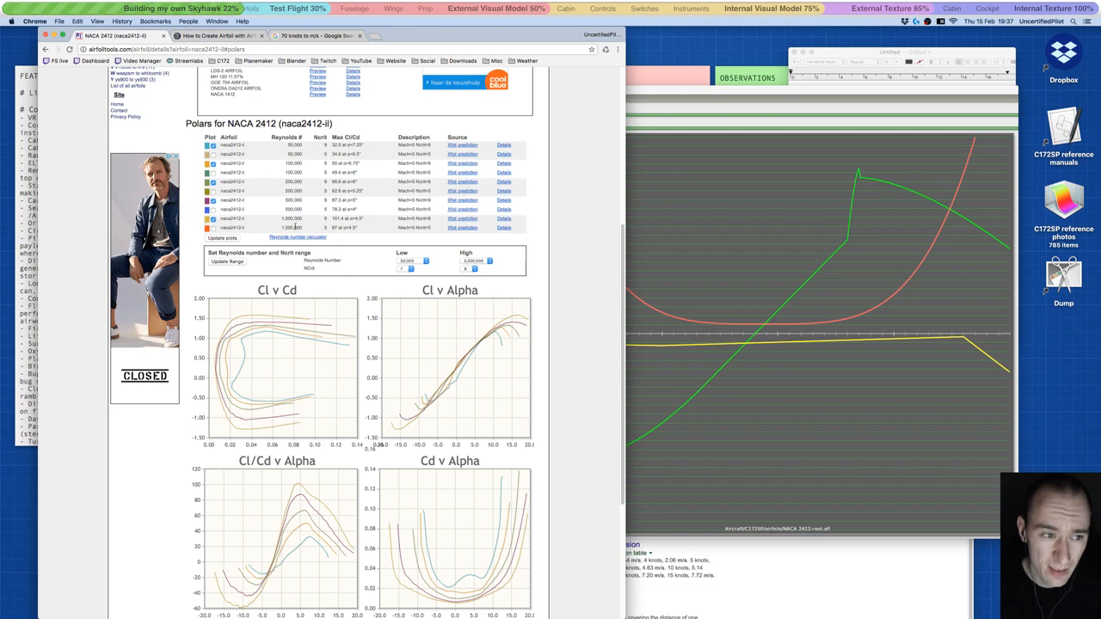
# - Open the details of the 1,000,000 Reynolds, Ncrit 9 polar in a new tab, and reload the airfoil page with its range reapplied
pyautogui.scroll(1, 295, 227)
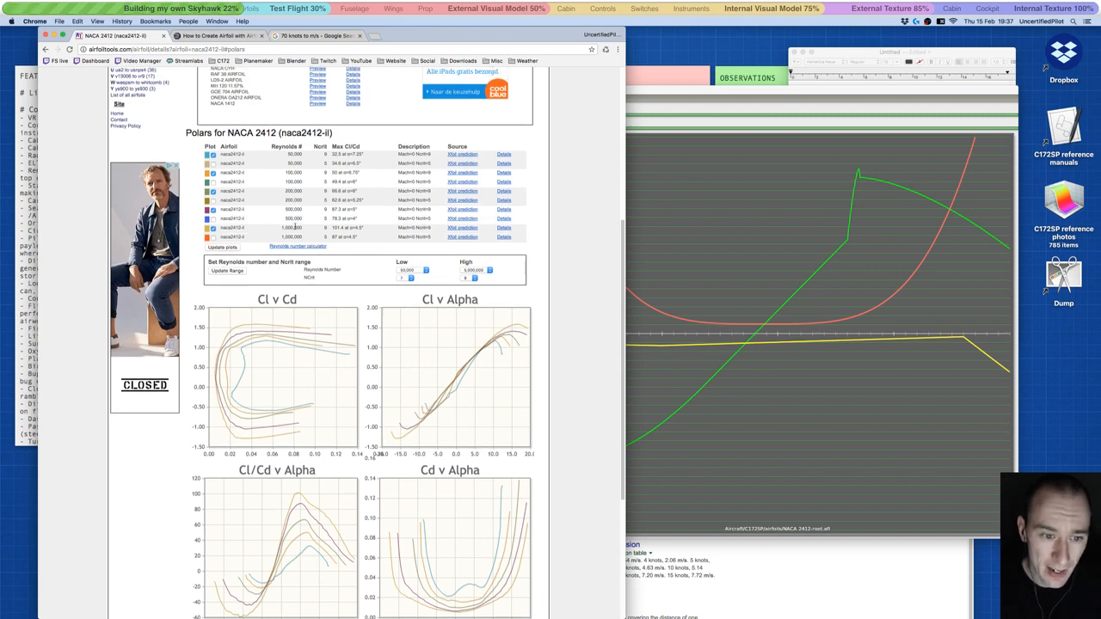
pyautogui.rightClick(503, 229)
pyautogui.click(507, 233)
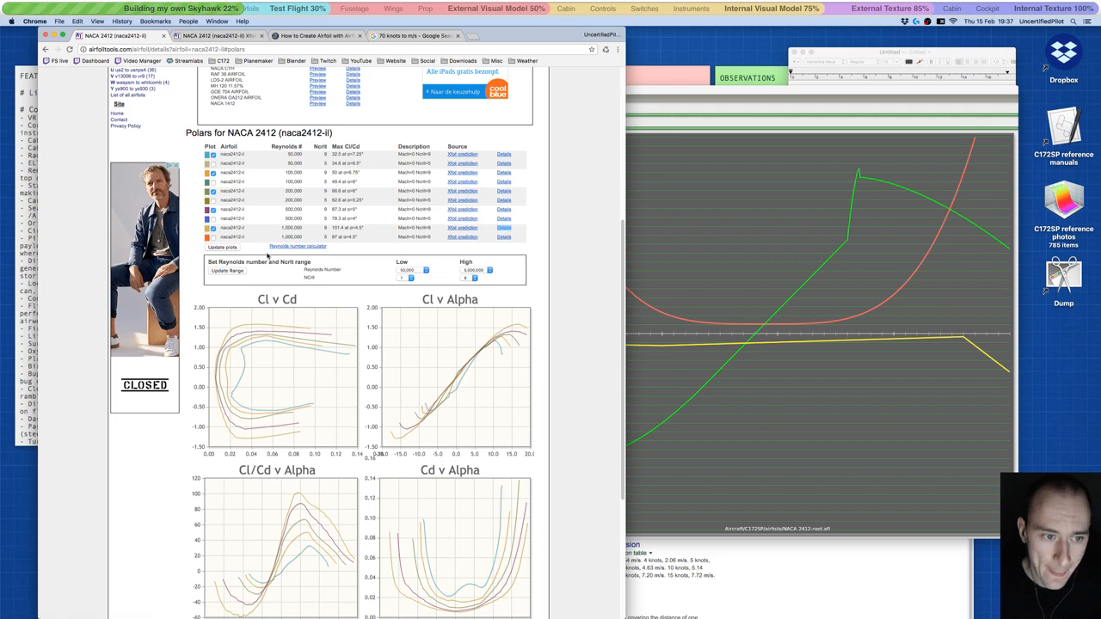
pyautogui.press('super+r')
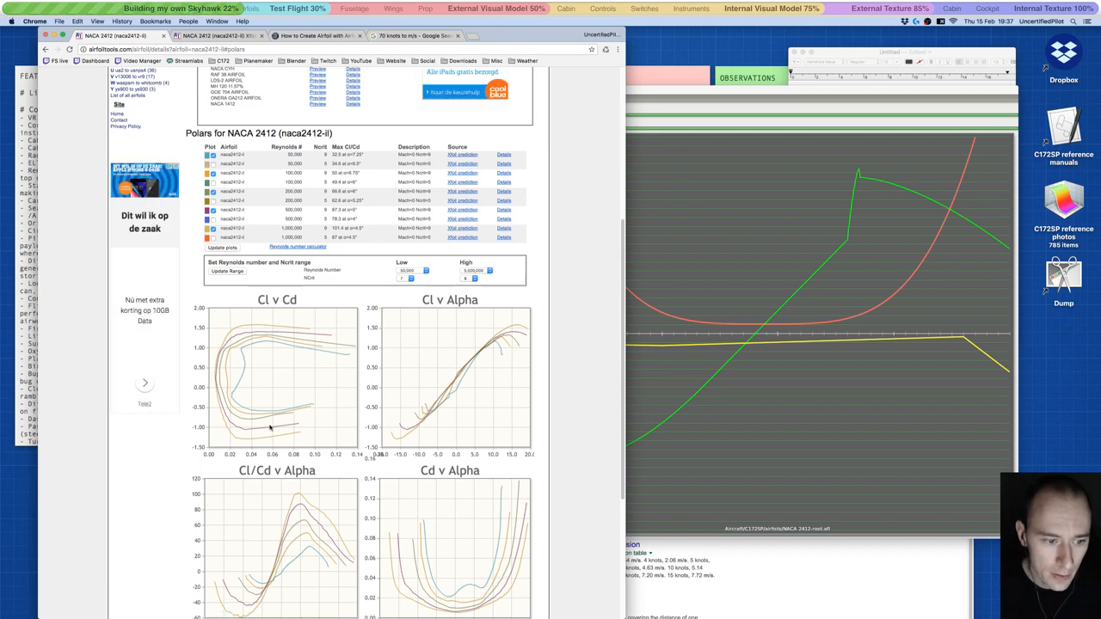
pyautogui.click(225, 272)
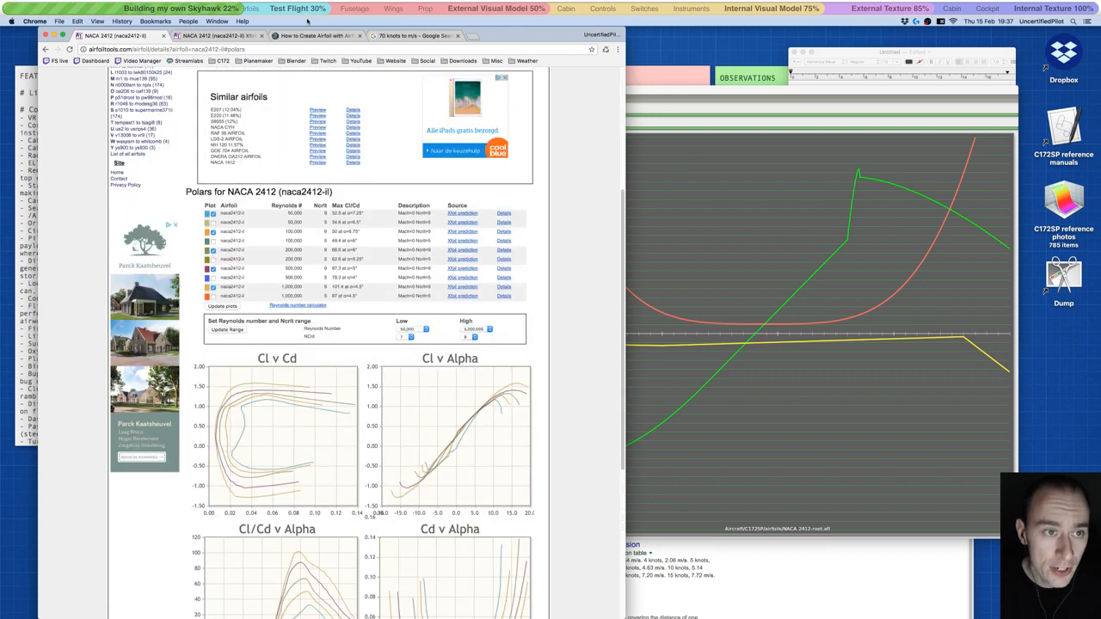
# - Examine the polar graphs on the detail page for Reynolds number 1,000,000 and Ncrit 9
pyautogui.click(215, 35)
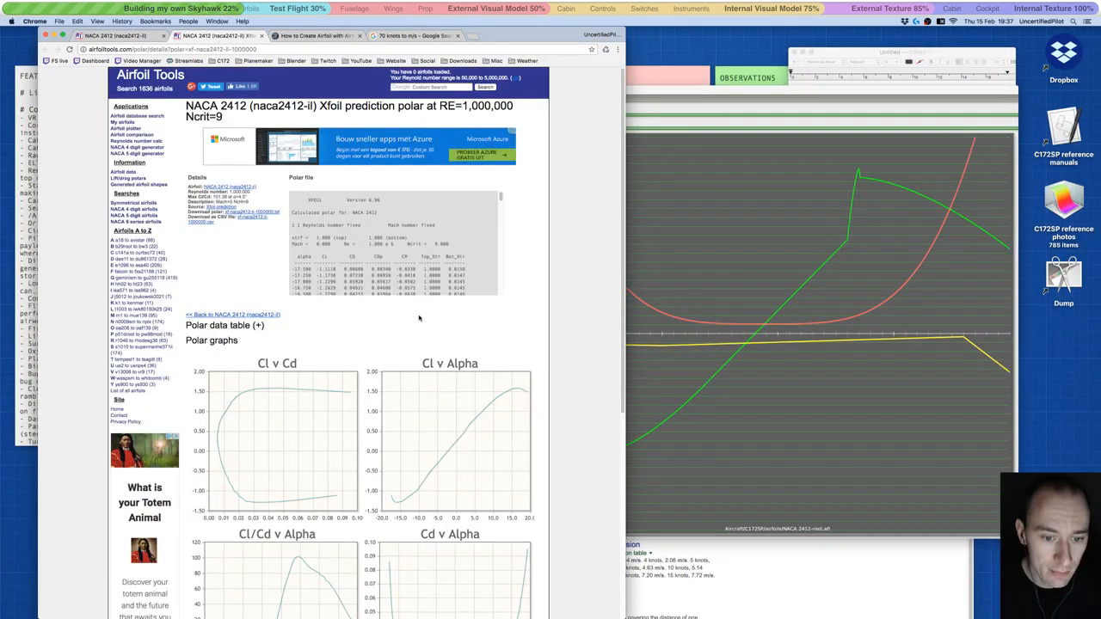
pyautogui.press('super+Tab')
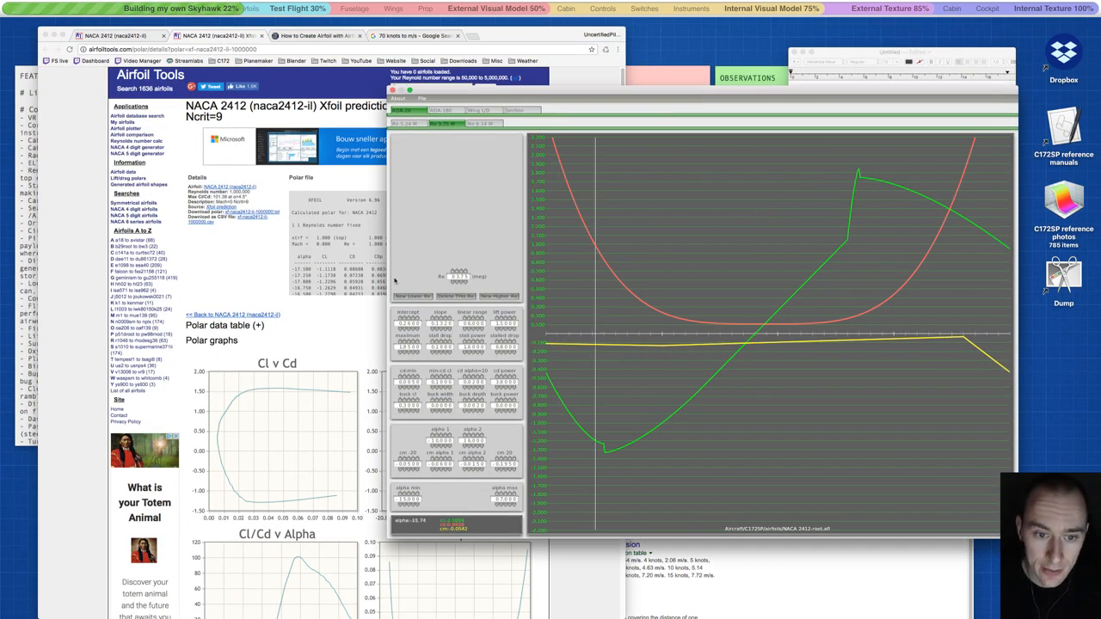
pyautogui.click(324, 338)
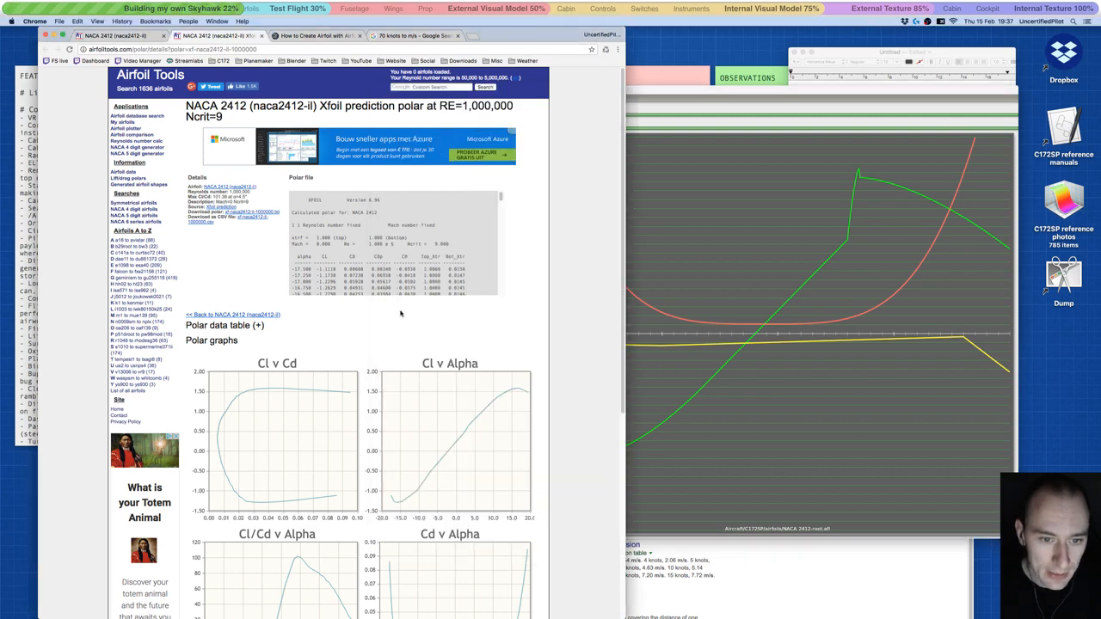
pyautogui.scroll(-5, 400, 313)
pyautogui.scroll(4, 399, 312)
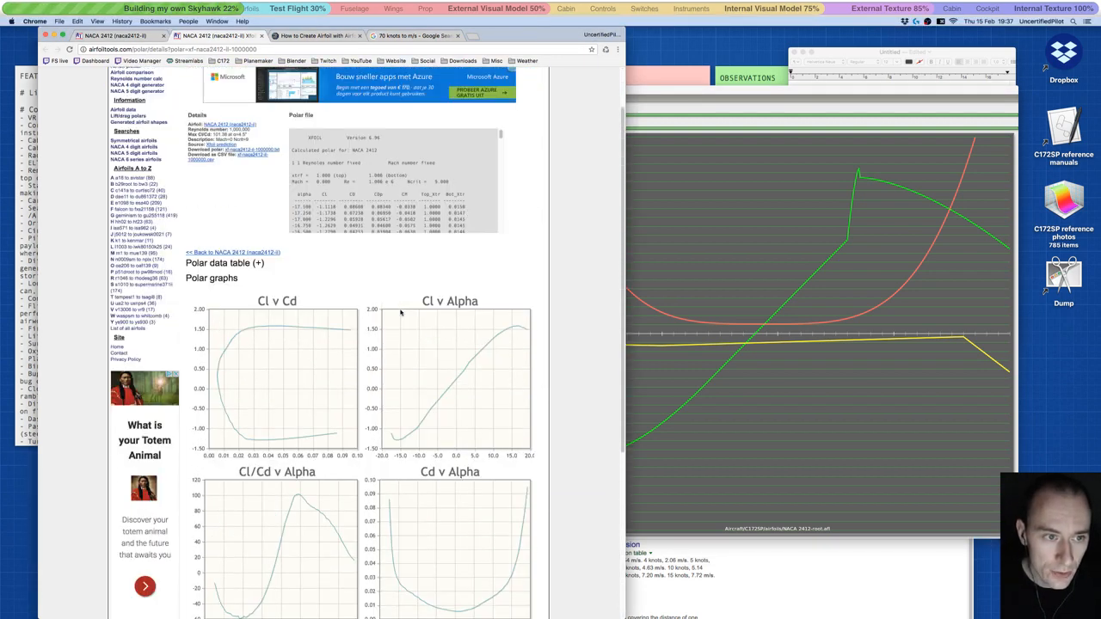
pyautogui.scroll(-1, 400, 312)
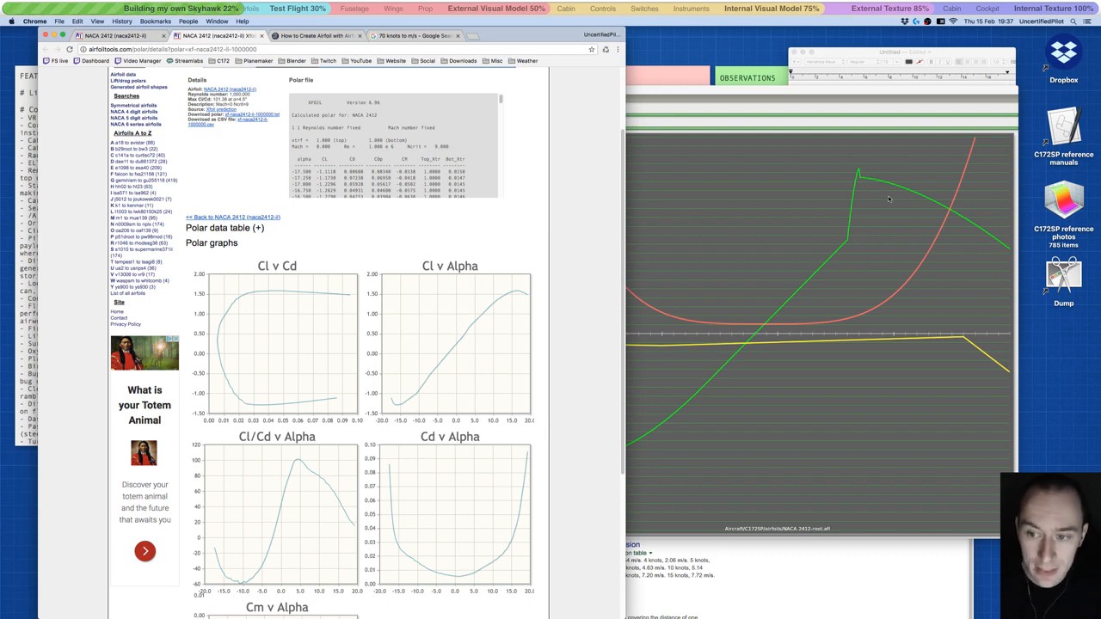
pyautogui.scroll(-5, 322, 435)
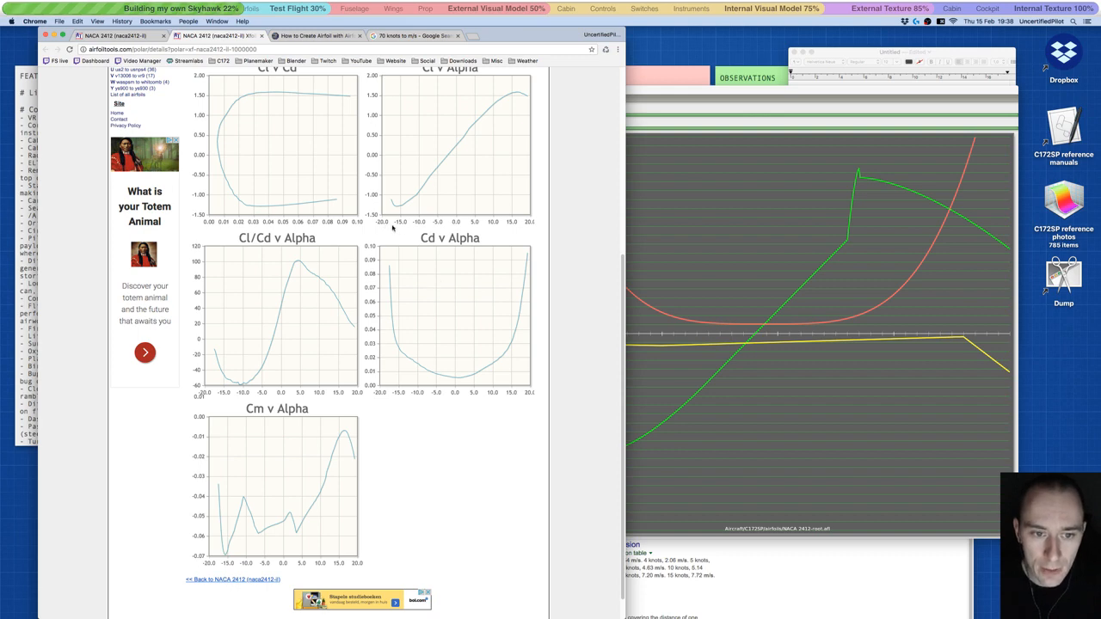
# - Move Airfoil Maker away from the polar graphs and compare its curves with the Cl v Alpha graph, magnifying the alpha axis
pyautogui.click(771, 249)
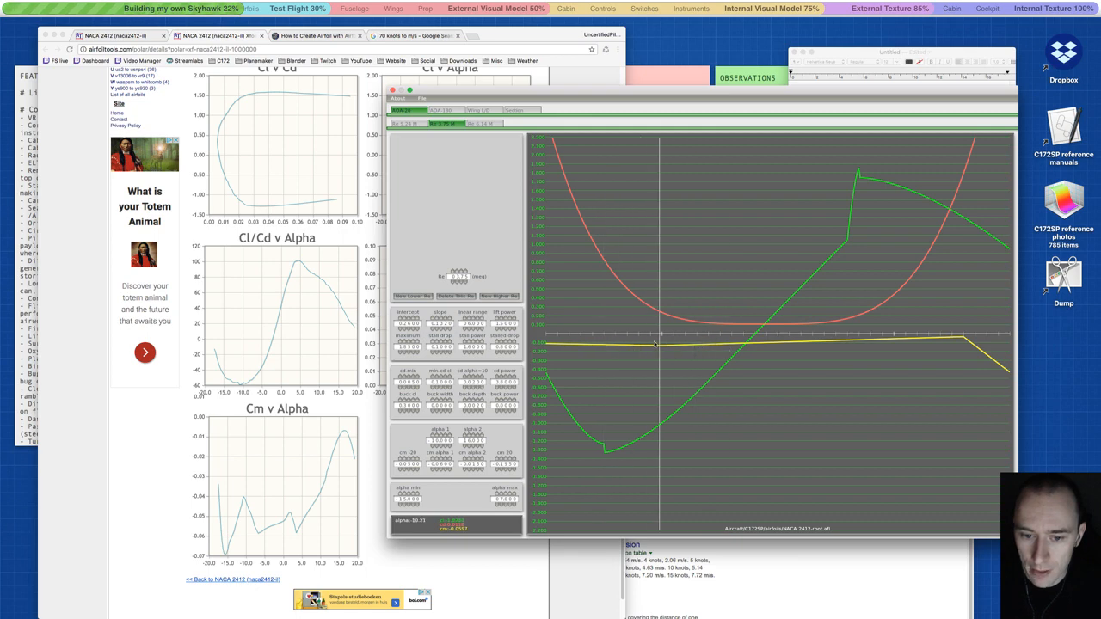
pyautogui.moveTo(672, 97); pyautogui.dragTo(743, 93)
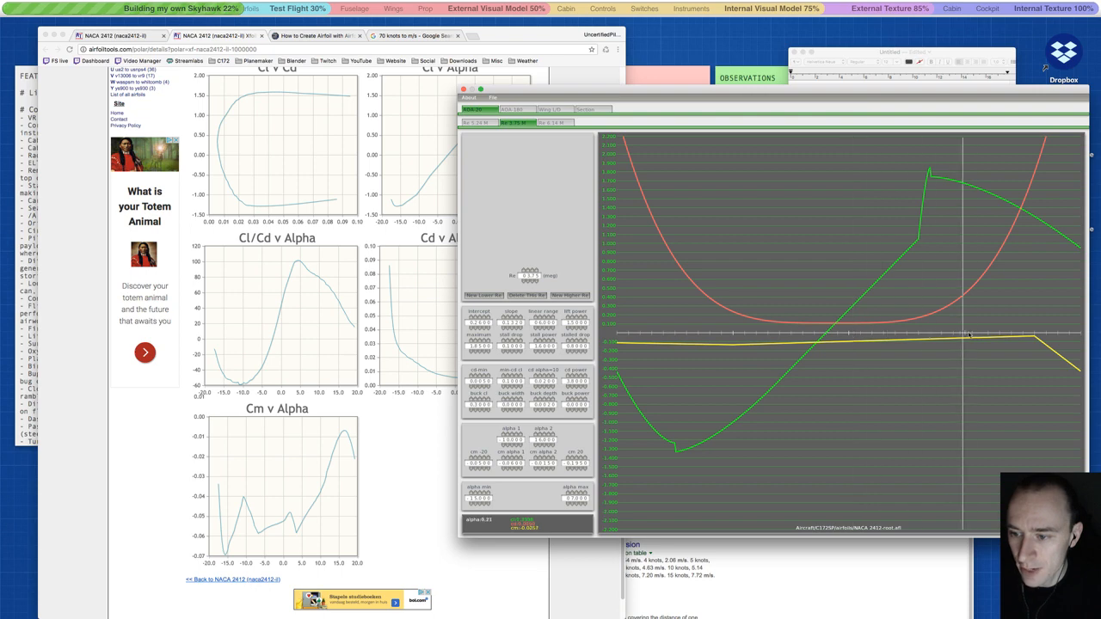
pyautogui.click(451, 213)
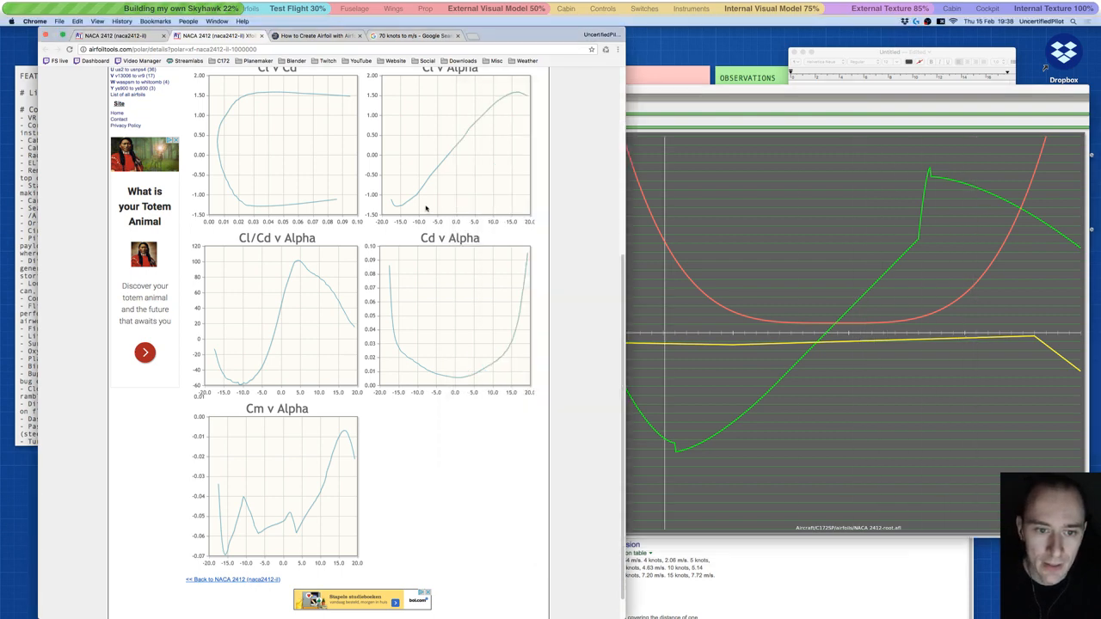
pyautogui.keyDown('ctrl'); pyautogui.scroll(5, 373, 229); pyautogui.keyUp('ctrl')
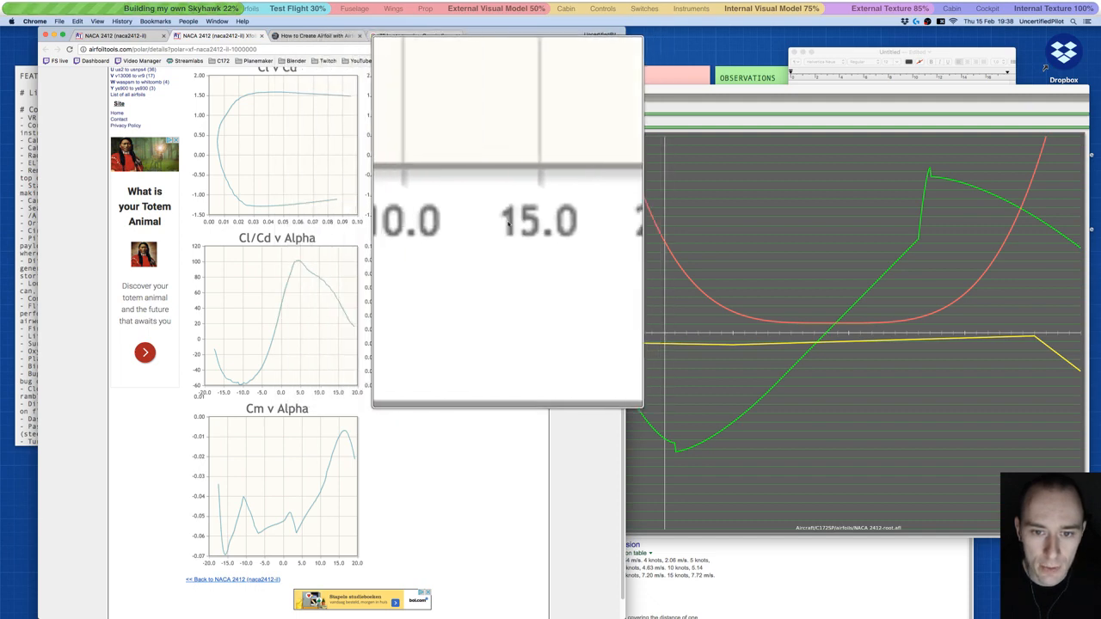
pyautogui.keyDown('ctrl'); pyautogui.scroll(-5, 504, 222); pyautogui.keyUp('ctrl')
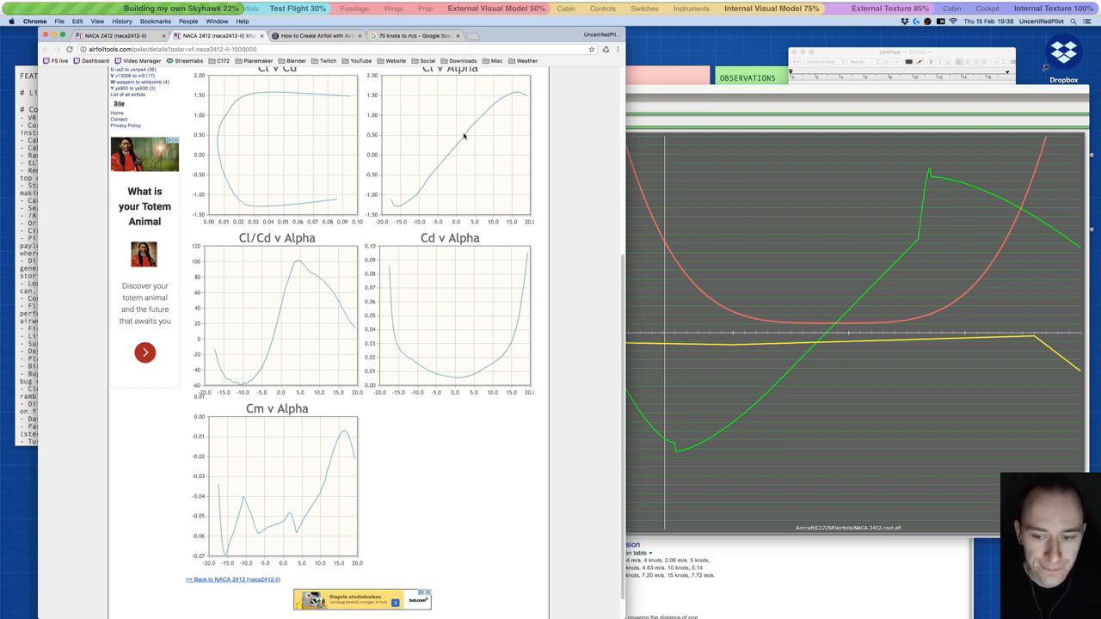
pyautogui.scroll(5, 475, 147)
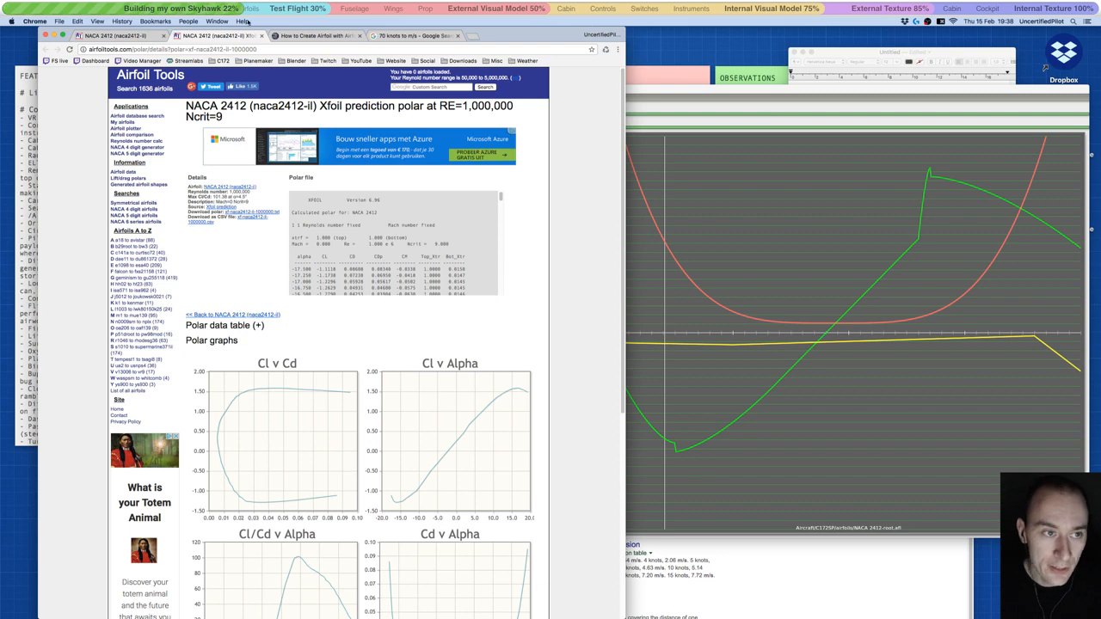
# - Set the lower Reynolds number limit on the NACA 2412 airfoil page to 2,000,000 and apply the range
pyautogui.click(118, 36)
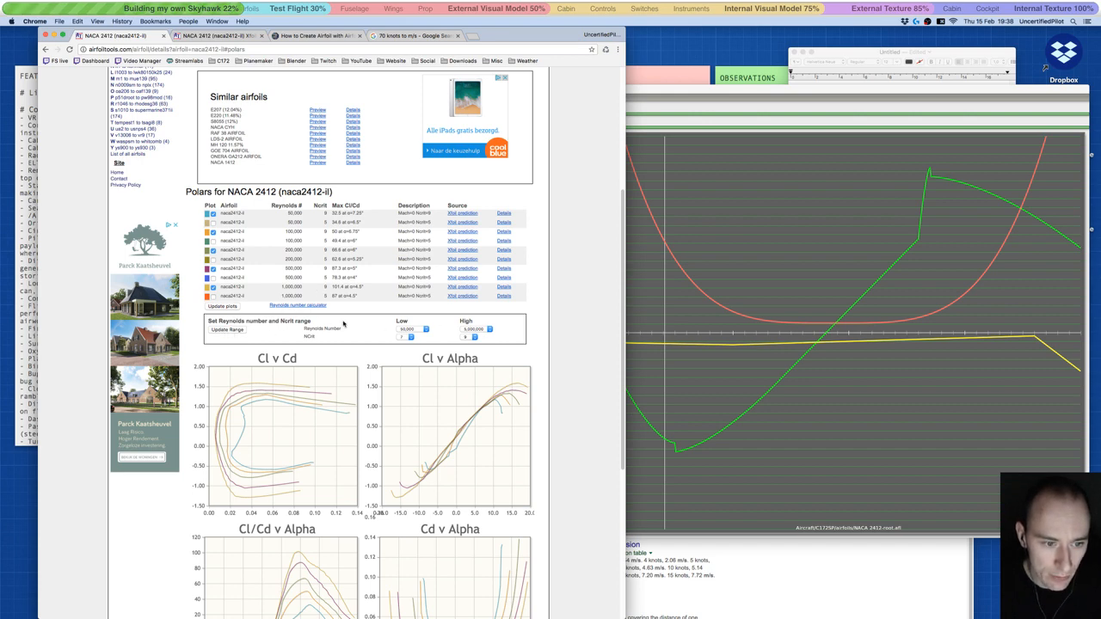
pyautogui.click(411, 330)
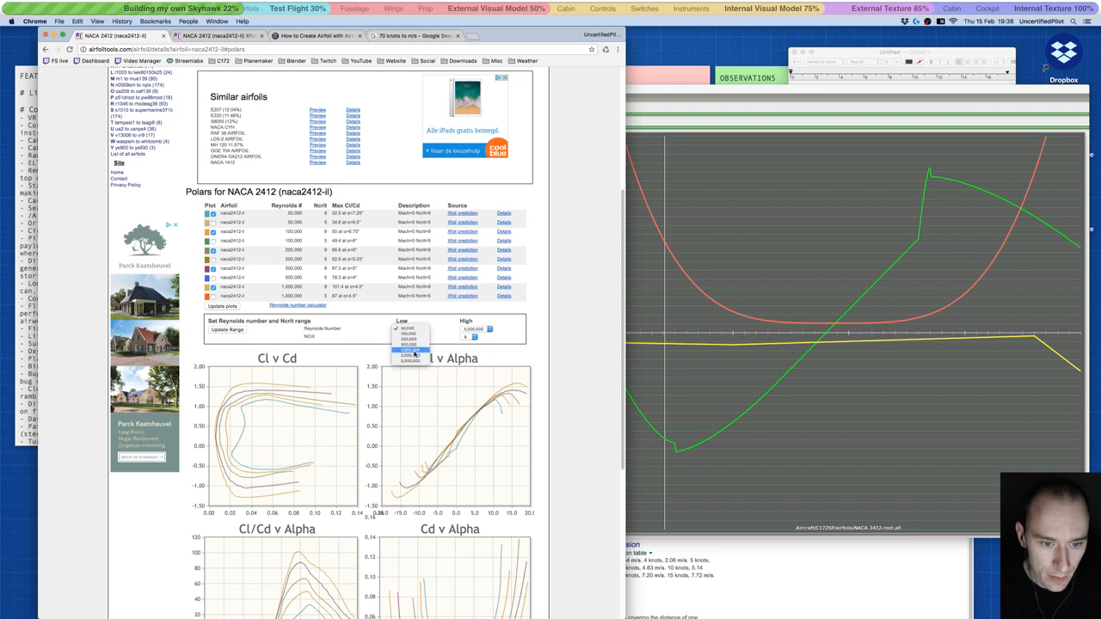
pyautogui.click(416, 355)
pyautogui.click(229, 331)
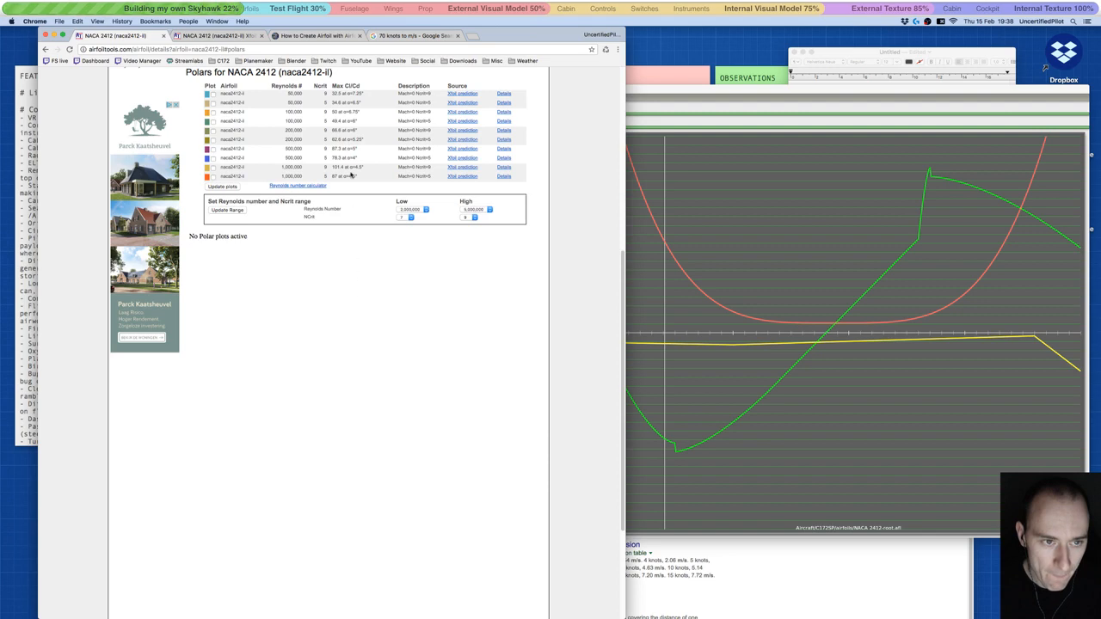
pyautogui.scroll(2, 379, 194)
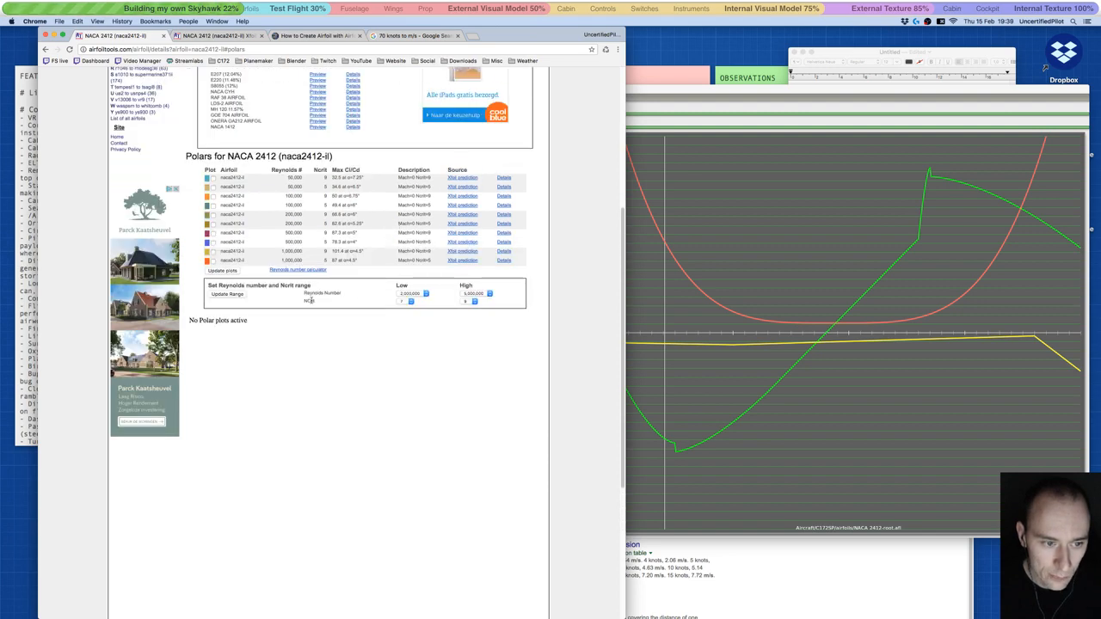
# - Set both Reynolds number limits on the NACA 2412 page to 1,000,000, apply the range, and look over the plotted polars
pyautogui.click(410, 293)
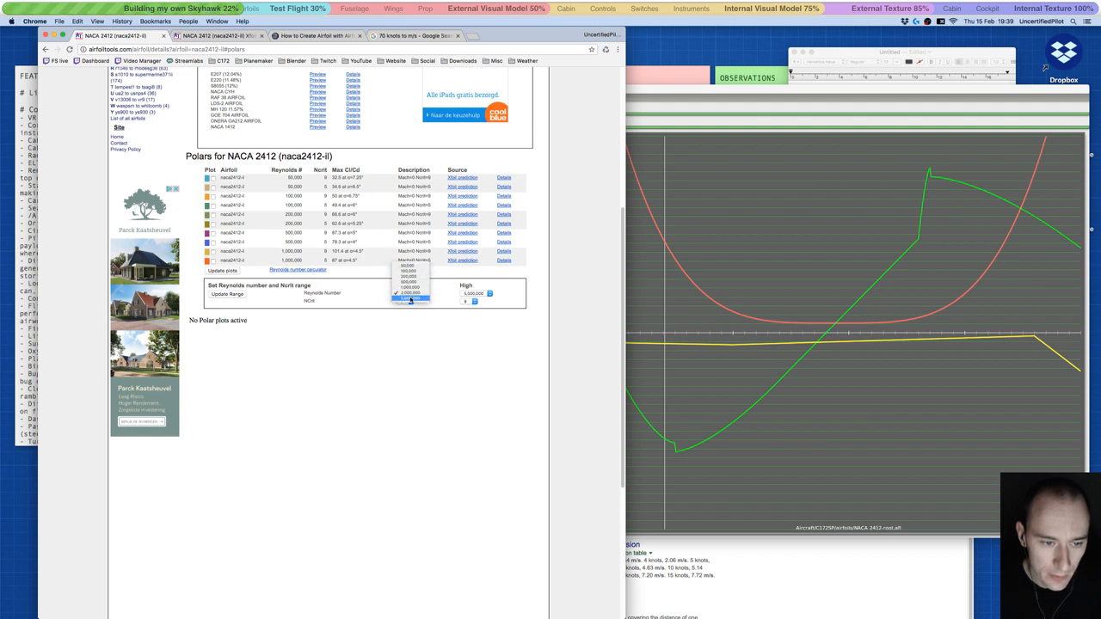
pyautogui.click(409, 287)
pyautogui.click(471, 295)
pyautogui.click(472, 284)
pyautogui.click(228, 294)
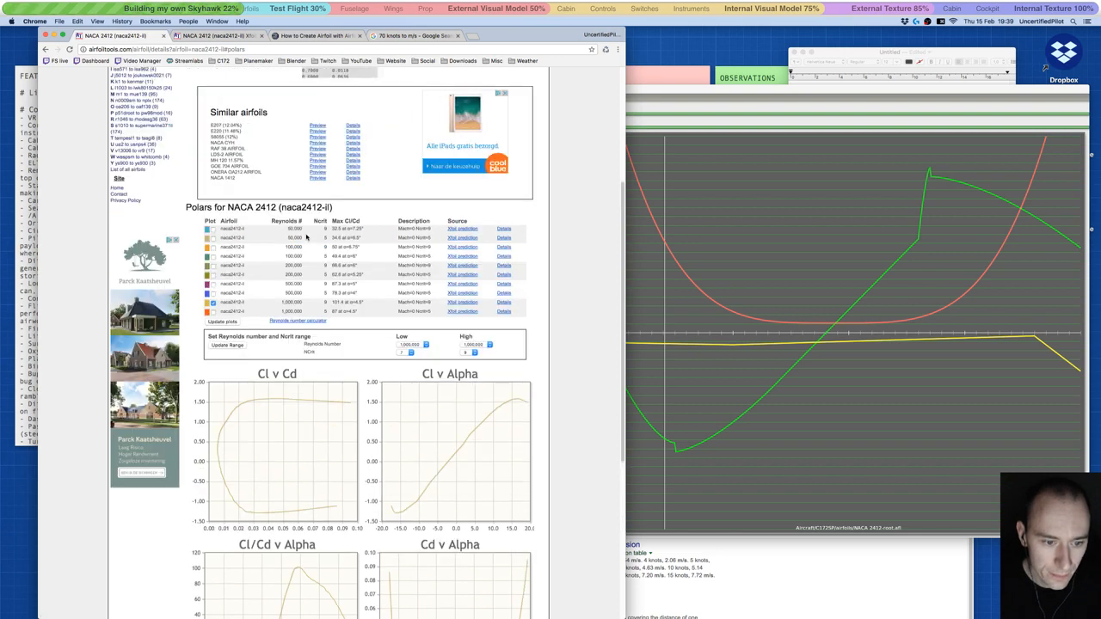
pyautogui.scroll(-2, 382, 308)
pyautogui.scroll(-5, 382, 308)
pyautogui.scroll(9, 382, 308)
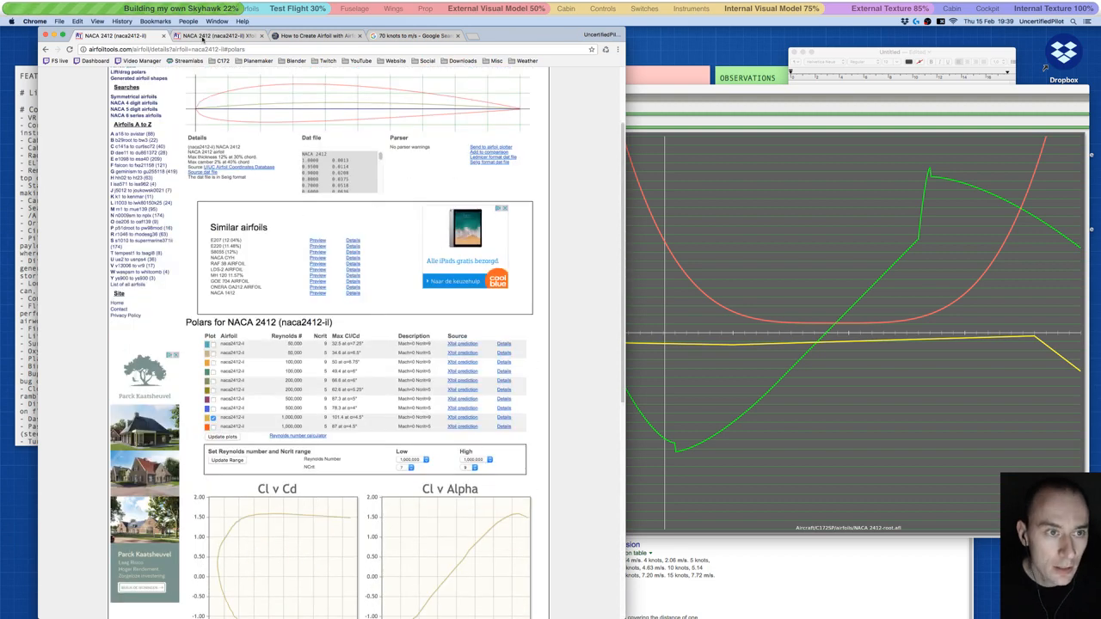
# - Arrange the 1,000,000 Reynolds polar detail page and Airfoil Maker side by side, and compare their curves
pyautogui.click(202, 36)
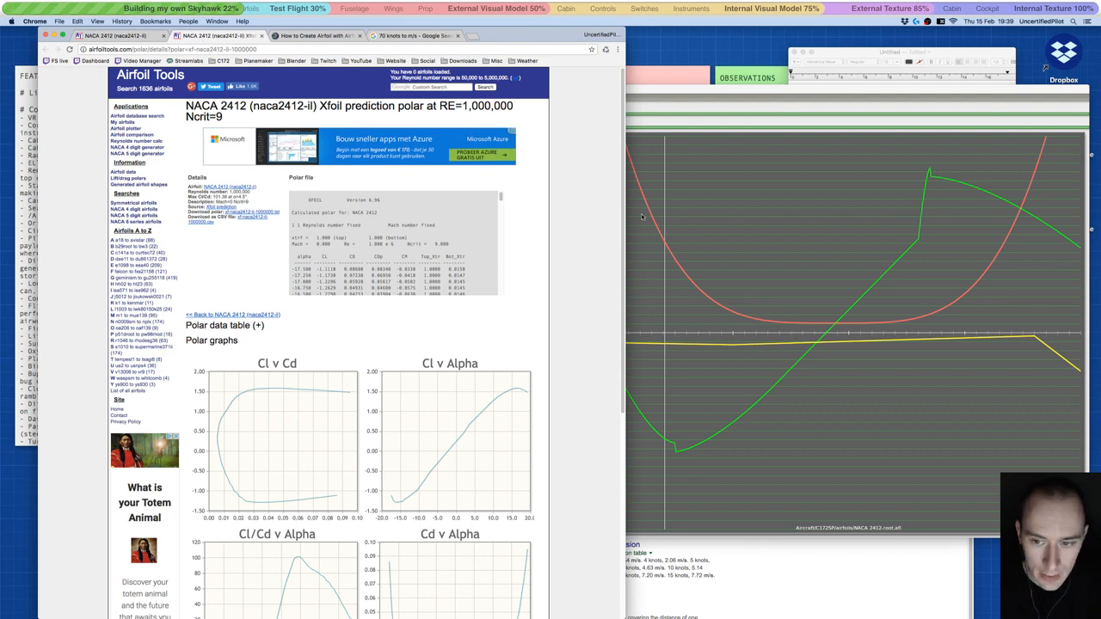
pyautogui.moveTo(638, 93); pyautogui.dragTo(706, 89)
pyautogui.moveTo(518, 34); pyautogui.dragTo(443, 34)
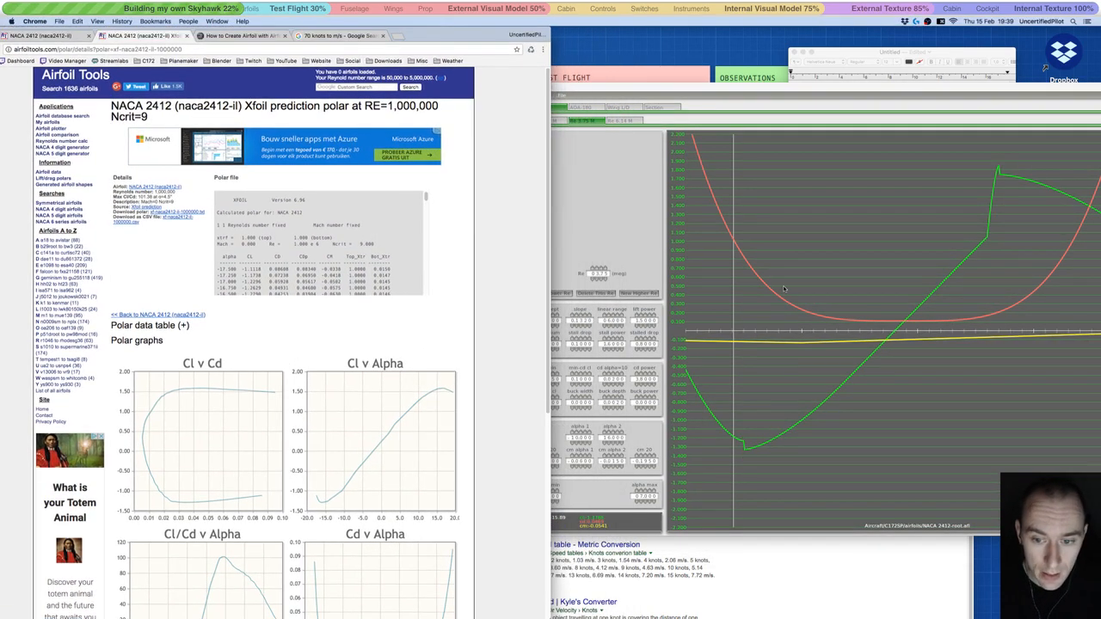
pyautogui.click(753, 359)
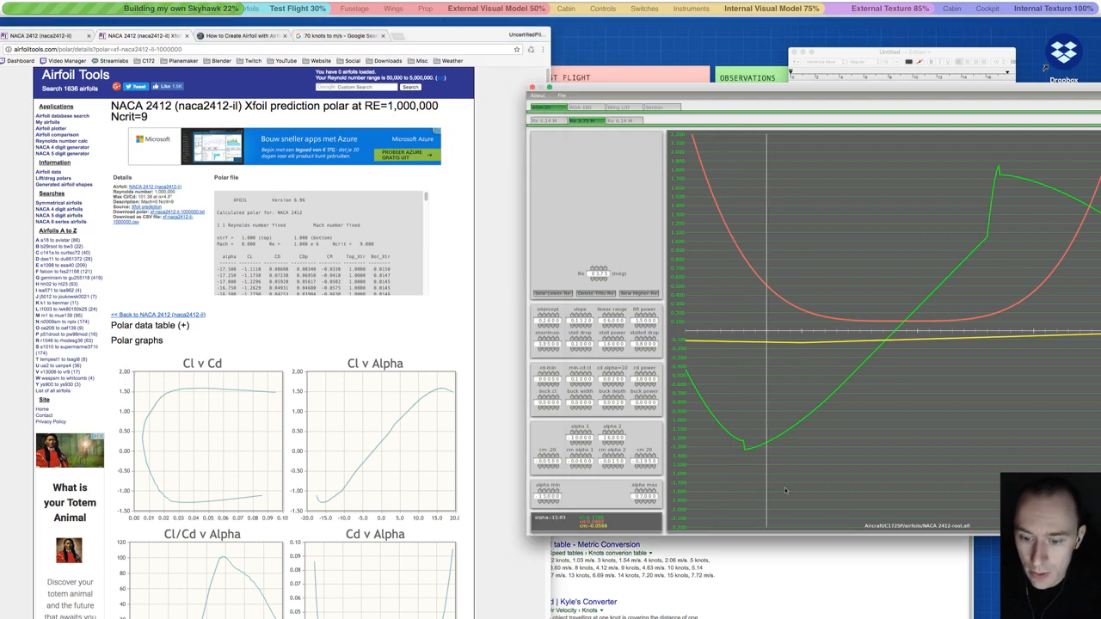
pyautogui.keyDown('ctrl'); pyautogui.scroll(3, 950, 528); pyautogui.keyUp('ctrl')
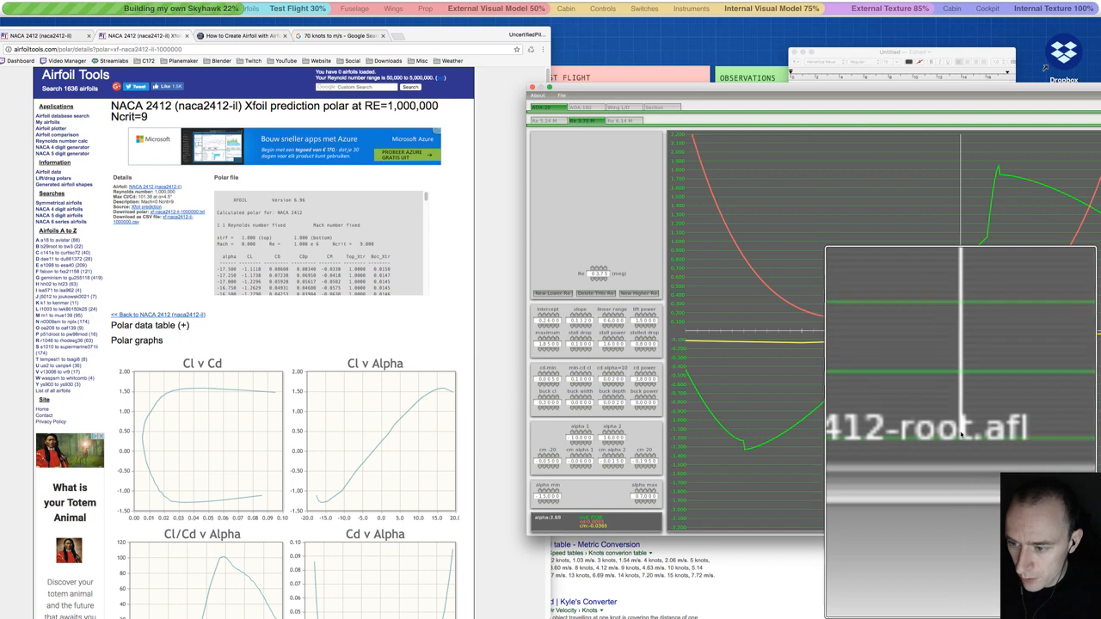
pyautogui.keyDown('ctrl'); pyautogui.scroll(-3, 960, 434); pyautogui.keyUp('ctrl')
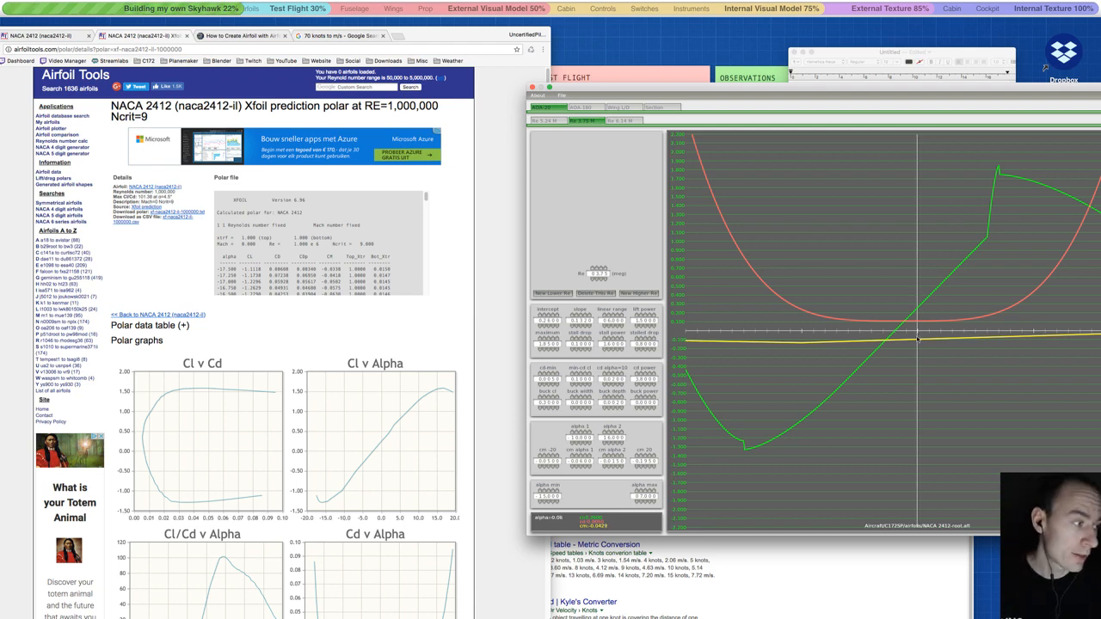
pyautogui.scroll(-3, 391, 344)
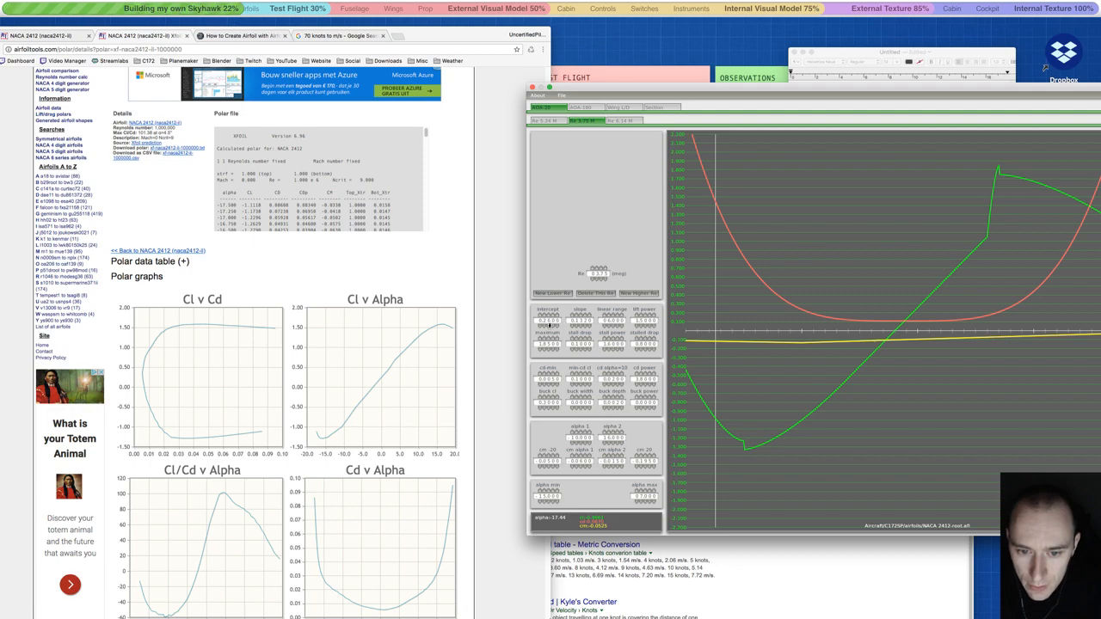
# - Consult the Airfoil-Maker tutorial's section on inputting the Cl vs AoA graph and the meaning of its parameters
pyautogui.click(245, 36)
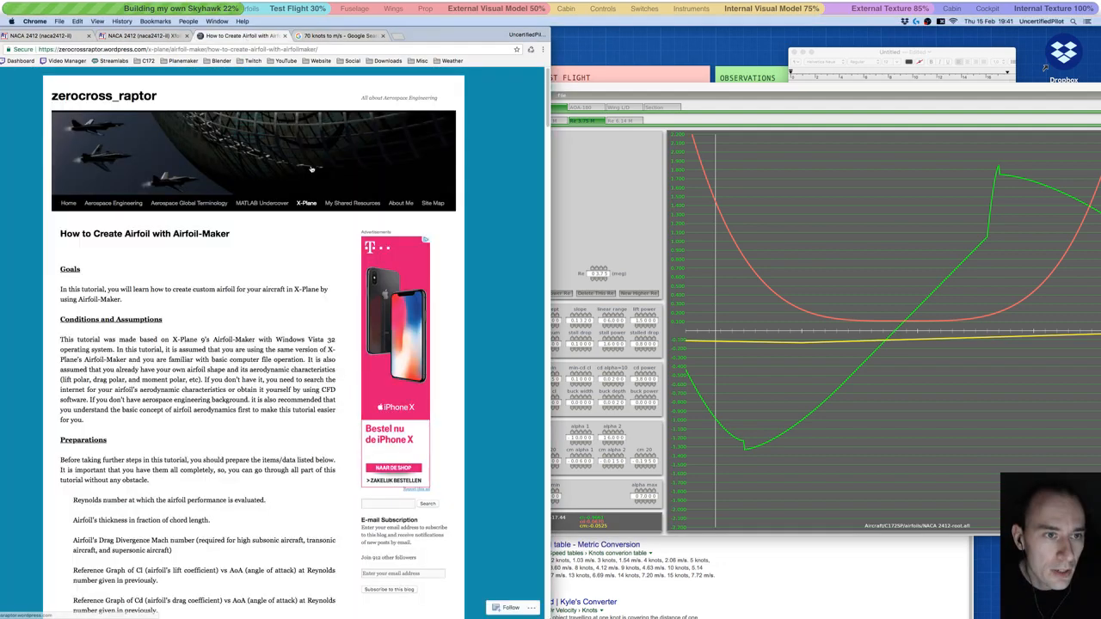
pyautogui.scroll(-10, 304, 152)
pyautogui.scroll(-15, 303, 151)
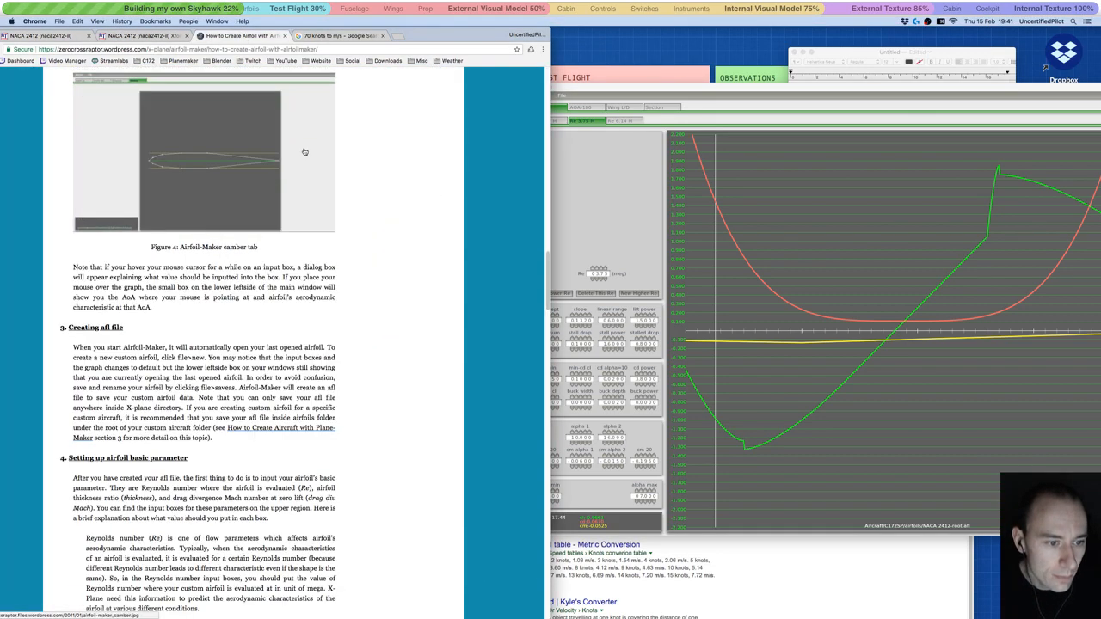
pyautogui.scroll(-5, 303, 151)
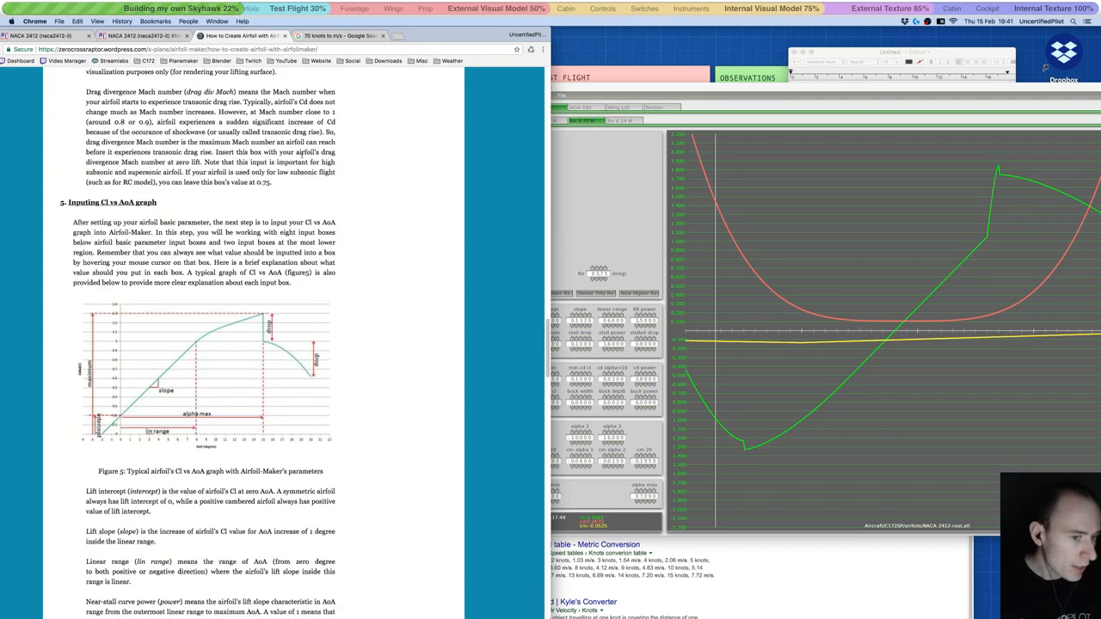
pyautogui.scroll(-1, 232, 351)
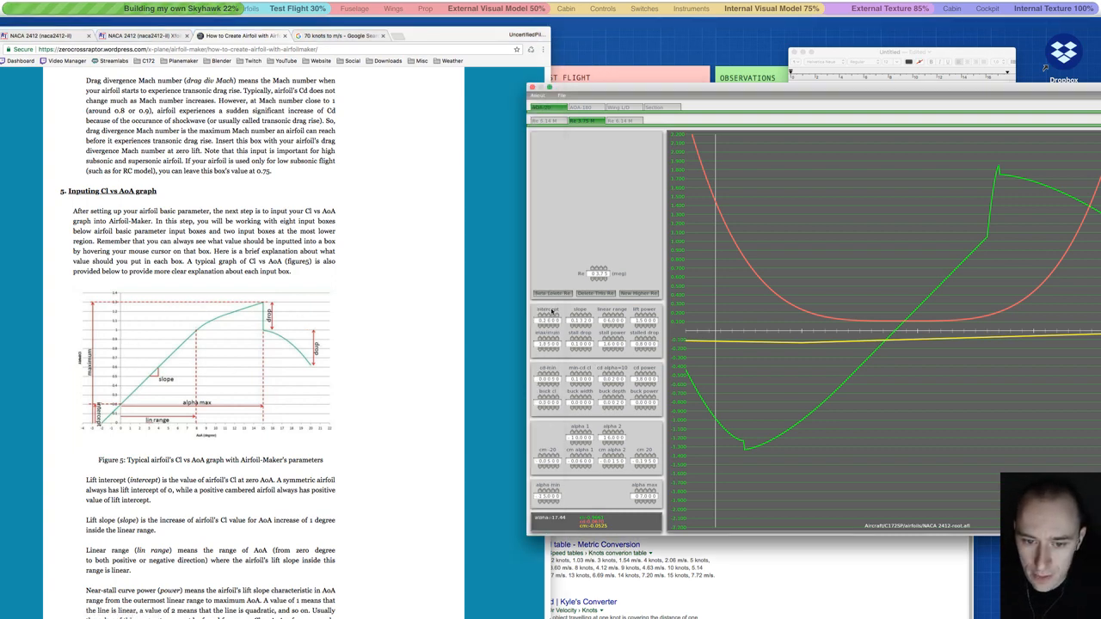
pyautogui.scroll(-1, 196, 353)
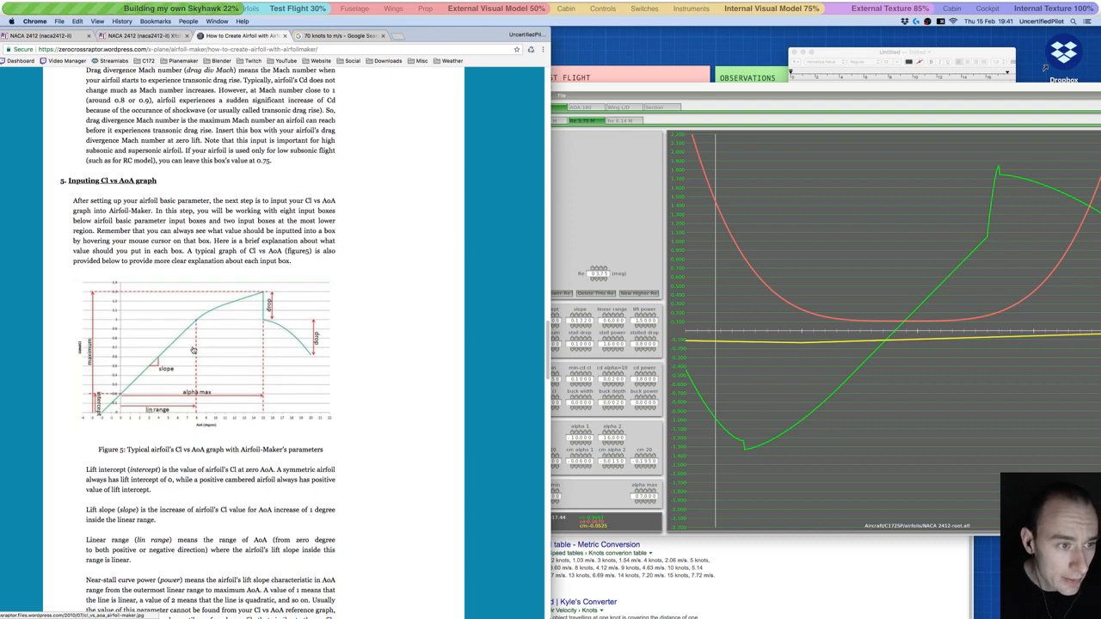
pyautogui.scroll(-1, 194, 350)
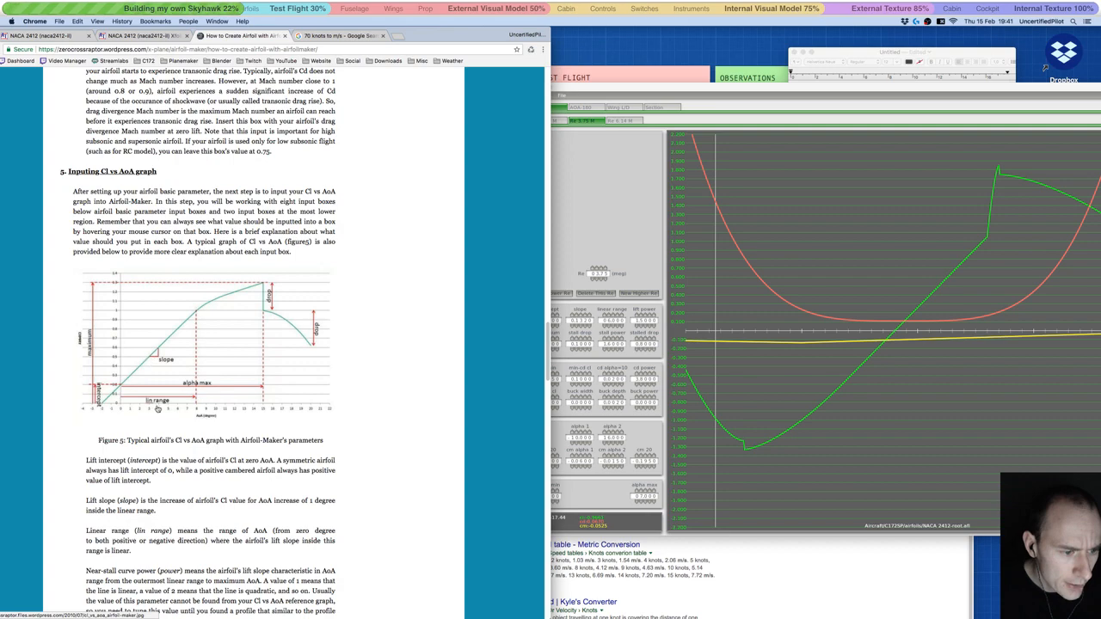
pyautogui.scroll(-10, 160, 404)
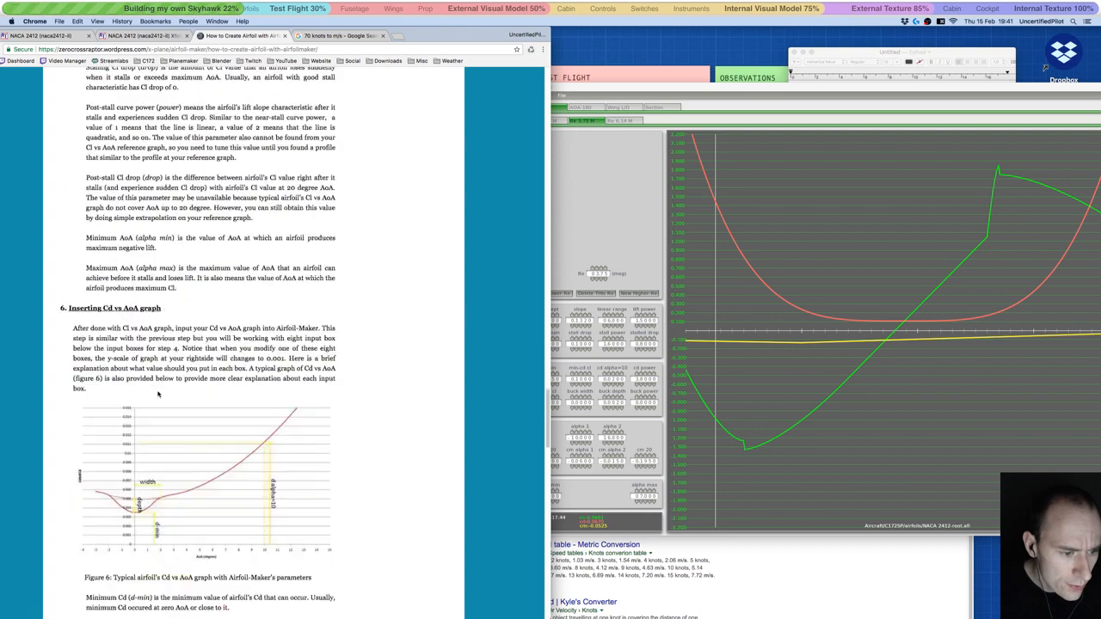
pyautogui.scroll(9, 158, 394)
# - Set the lift curve's linear range to 5 degrees in Airfoil Maker
pyautogui.click(535, 368)
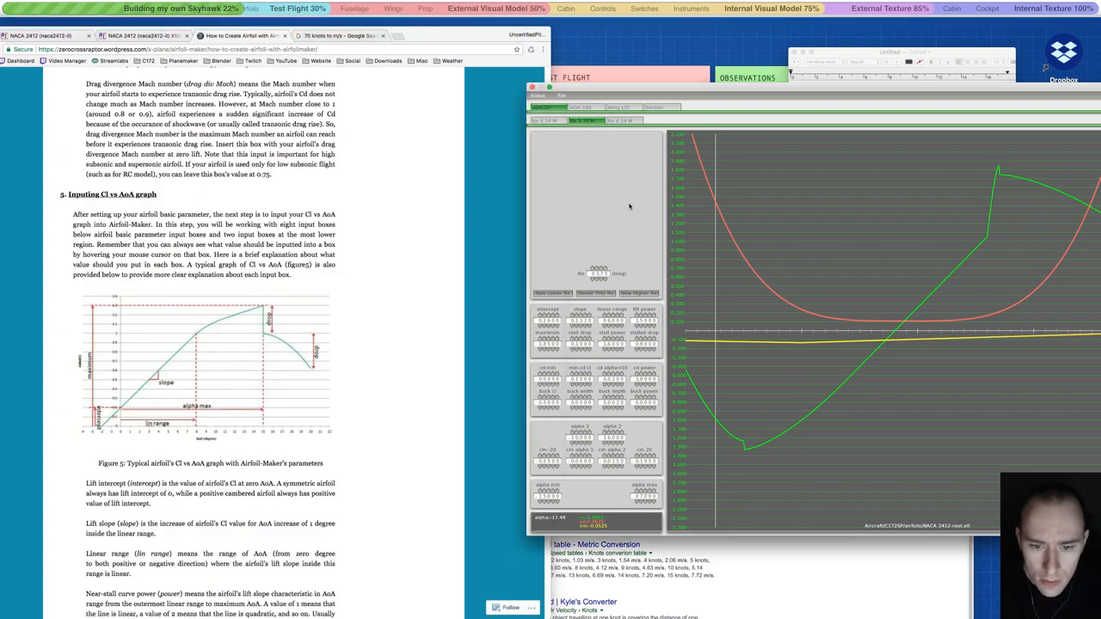
pyautogui.click(612, 326)
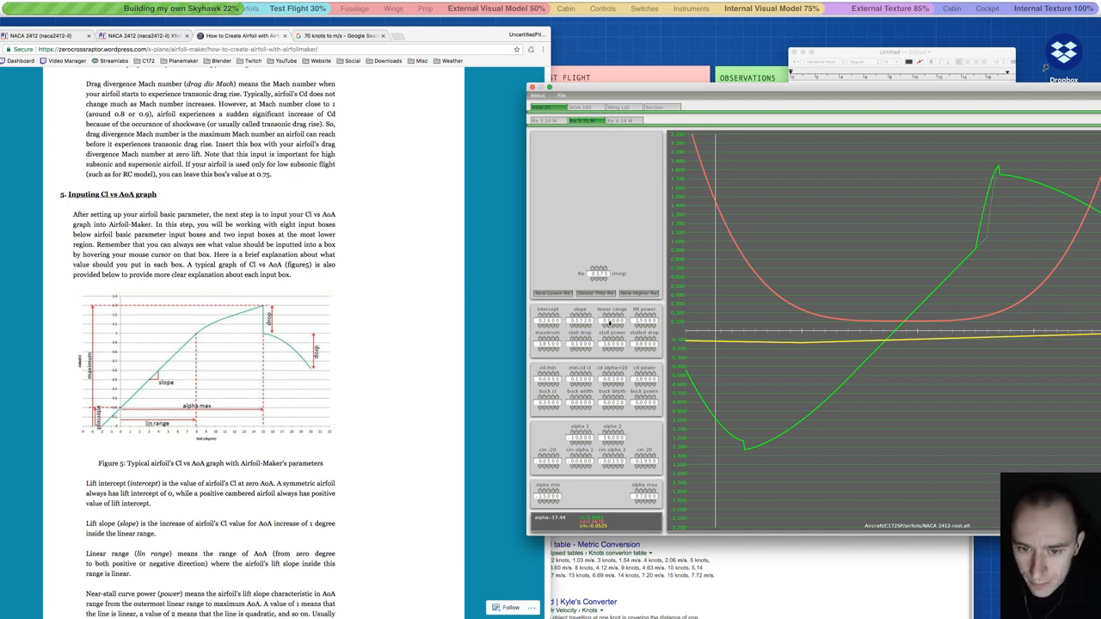
pyautogui.click(609, 315)
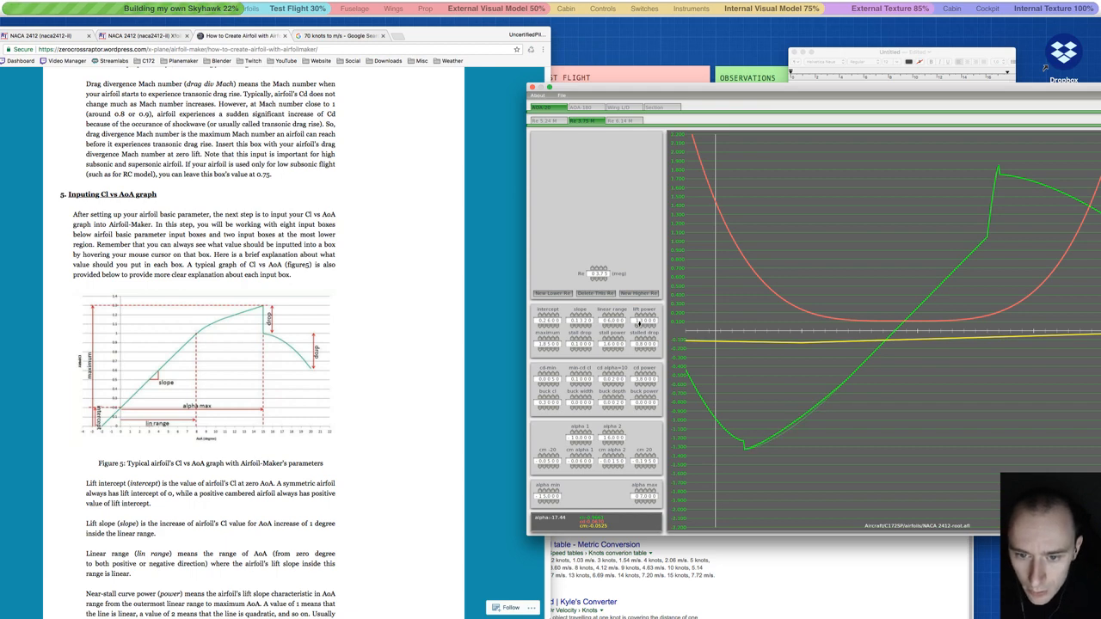
pyautogui.click(609, 325)
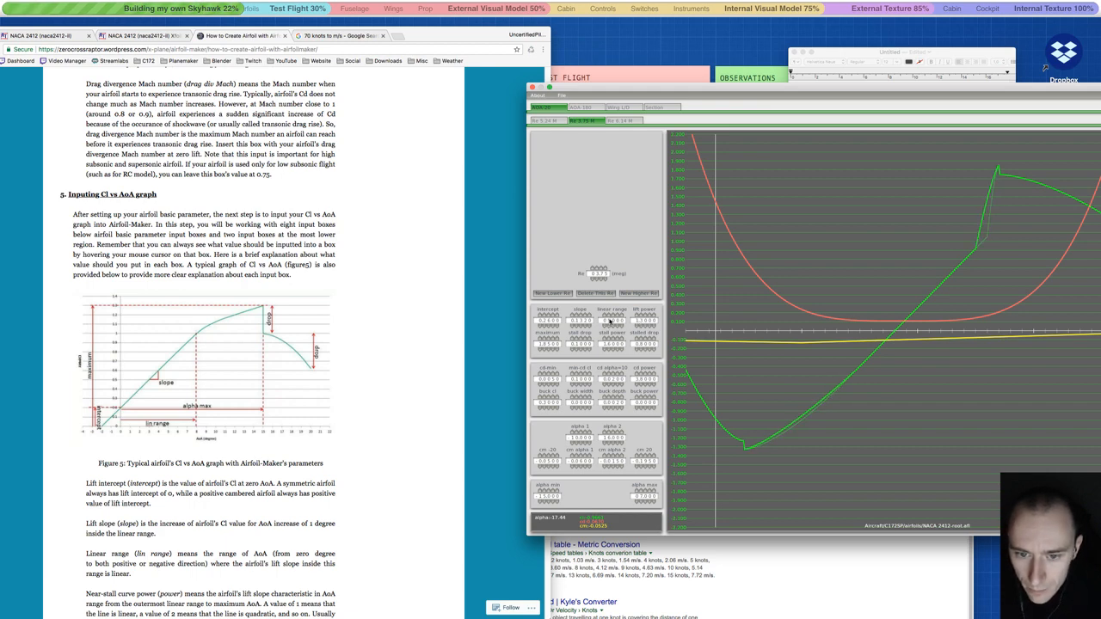
# - Lower the lift curve's slope to about 0.106
pyautogui.click(579, 325)
pyautogui.click(579, 325)
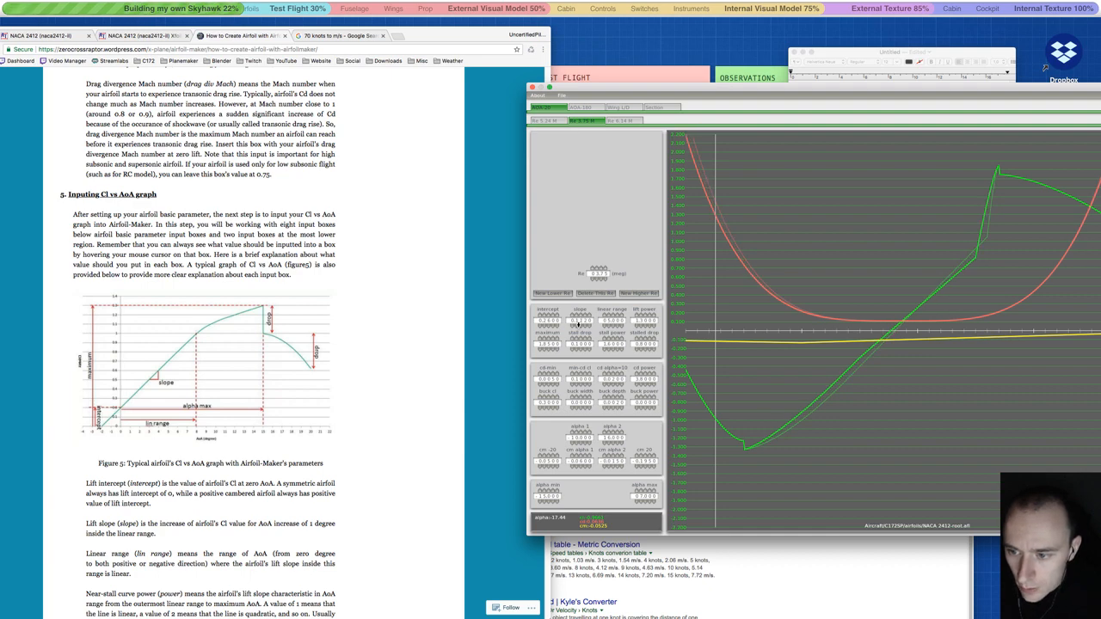
pyautogui.click(579, 325)
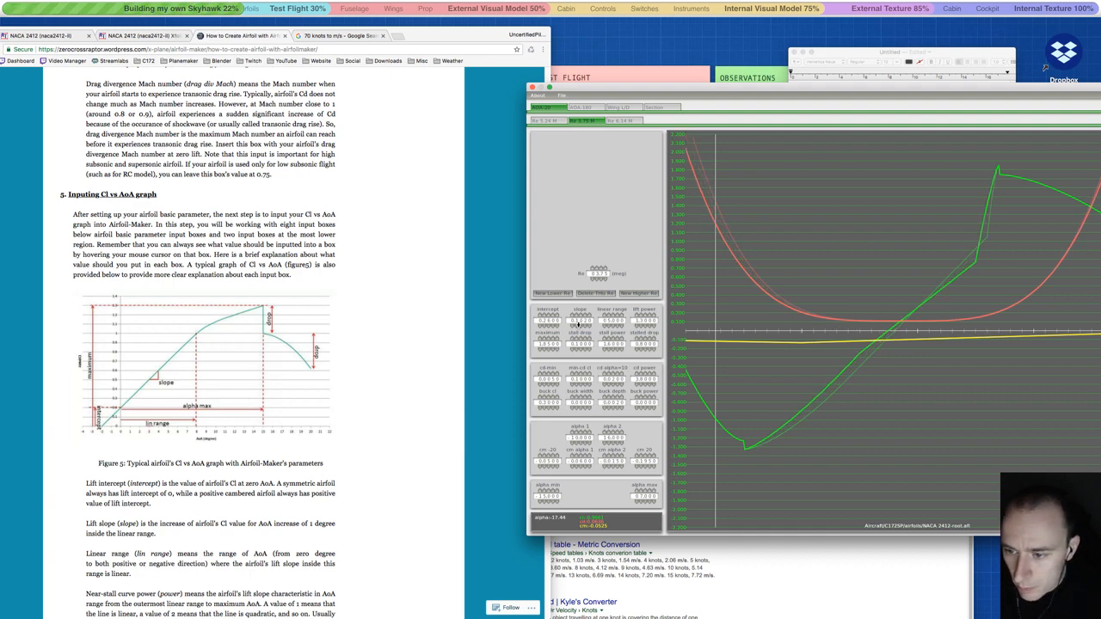
pyautogui.click(582, 313)
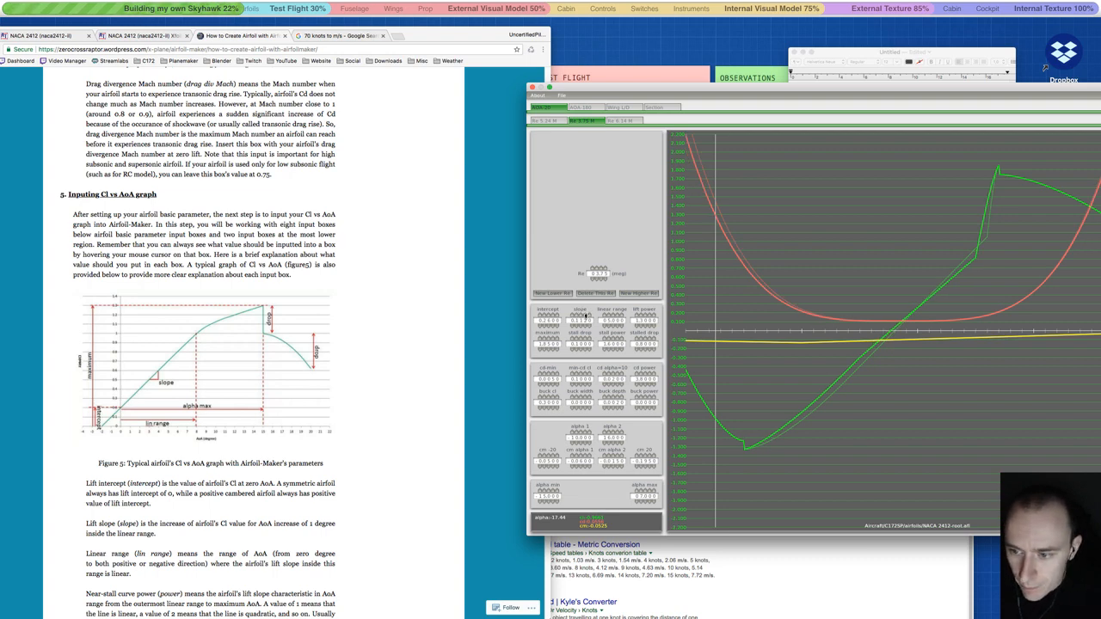
pyautogui.click(586, 326)
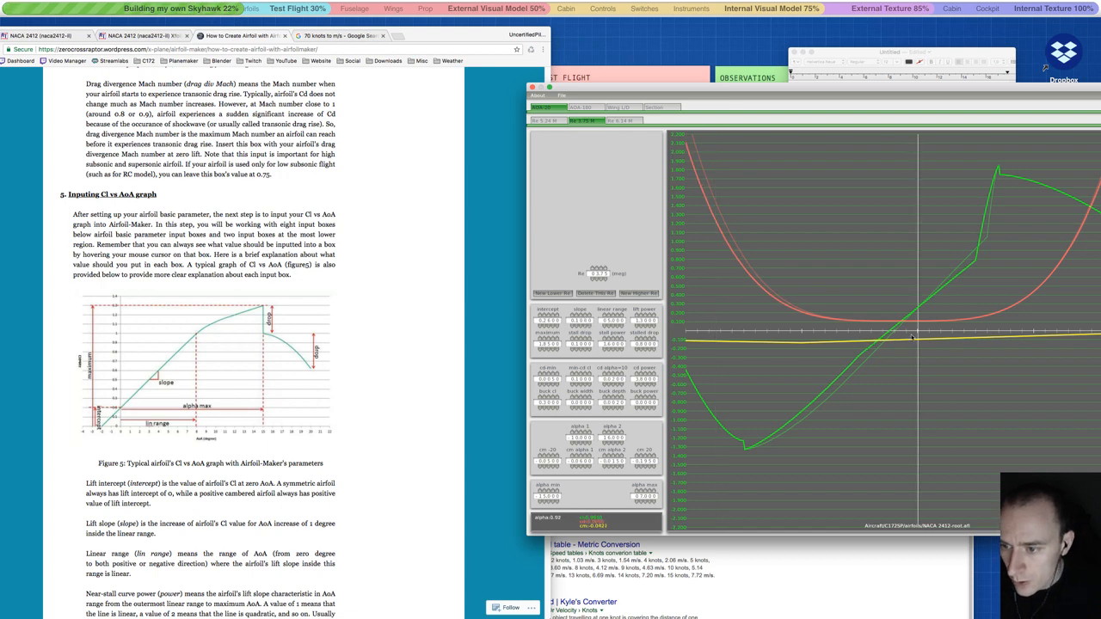
# - Return to the NACA 2412 airfoil page and compare its Cl v Alpha graph with the lift curve in Airfoil Maker
pyautogui.moveTo(891, 333)
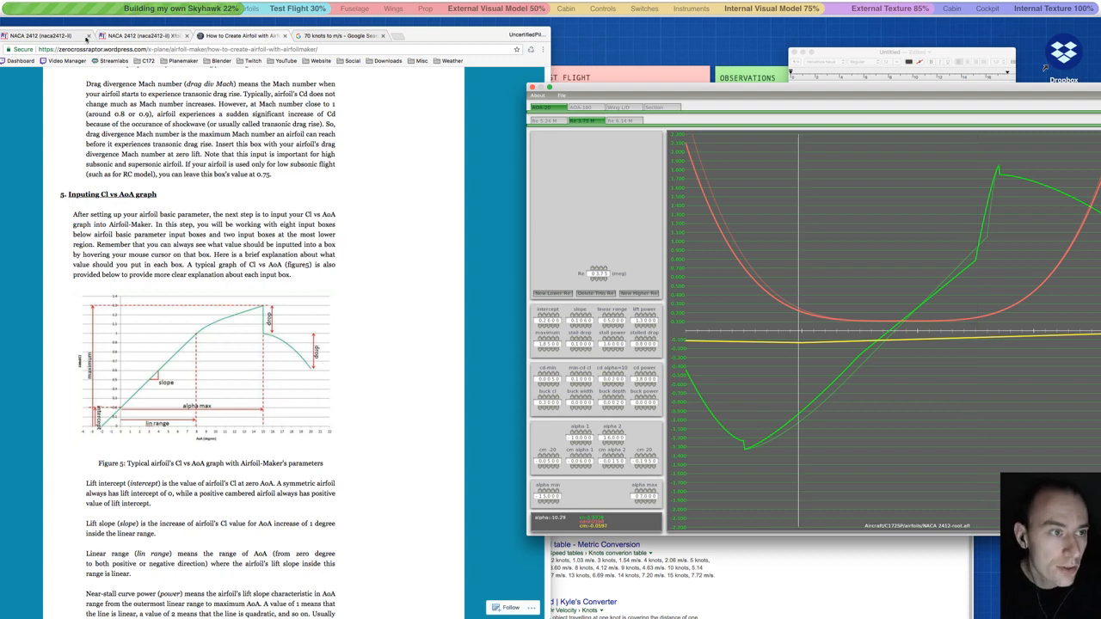
pyautogui.click(101, 38)
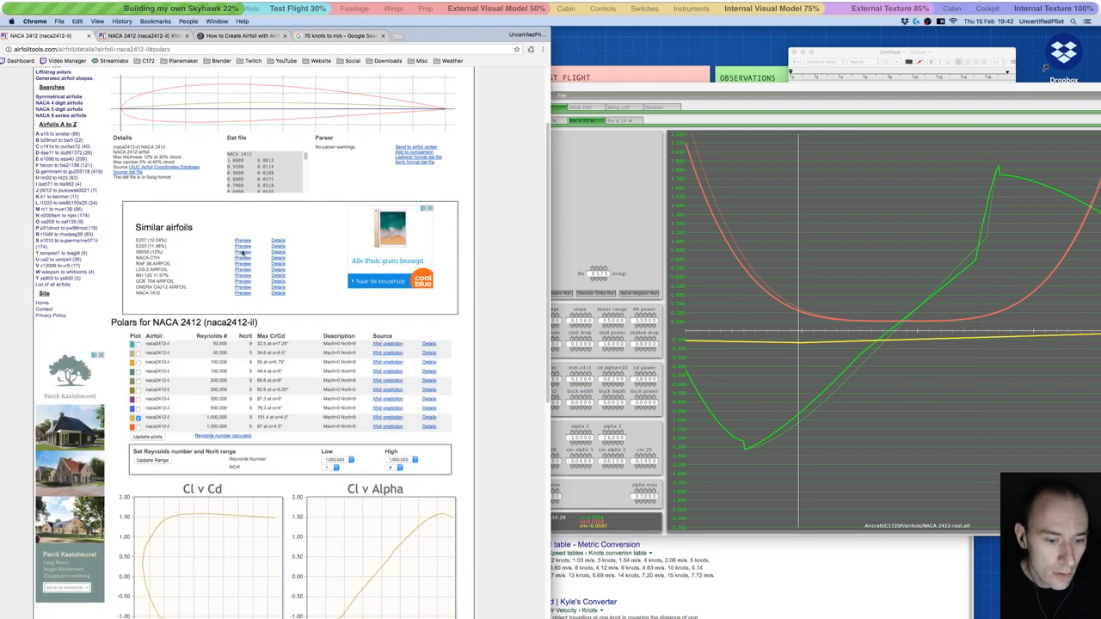
pyautogui.scroll(-5, 356, 217)
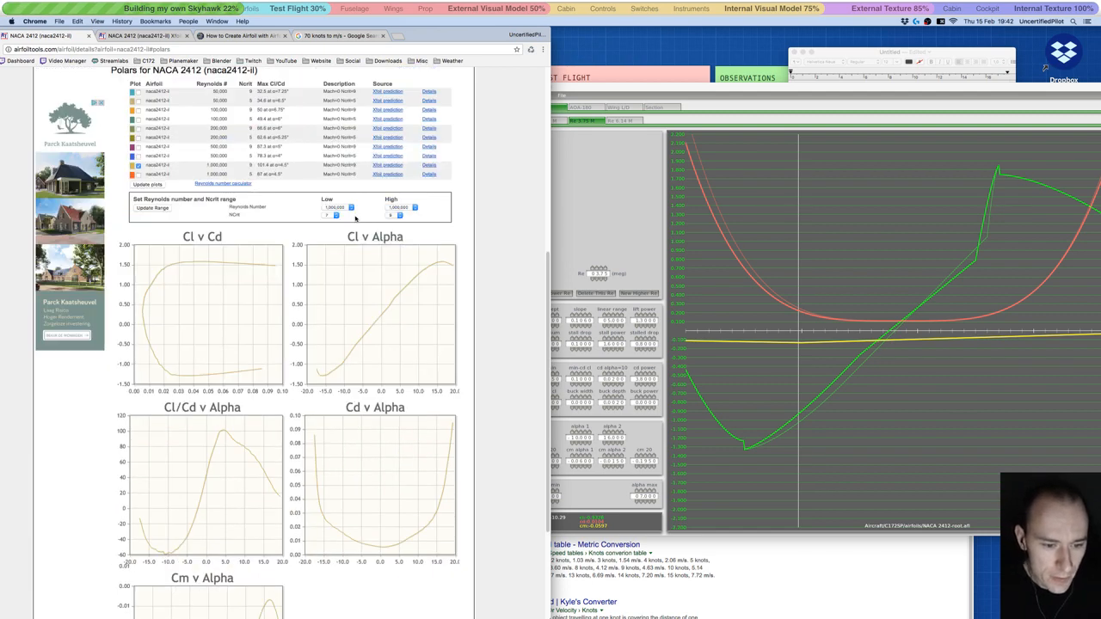
pyautogui.scroll(-1, 355, 218)
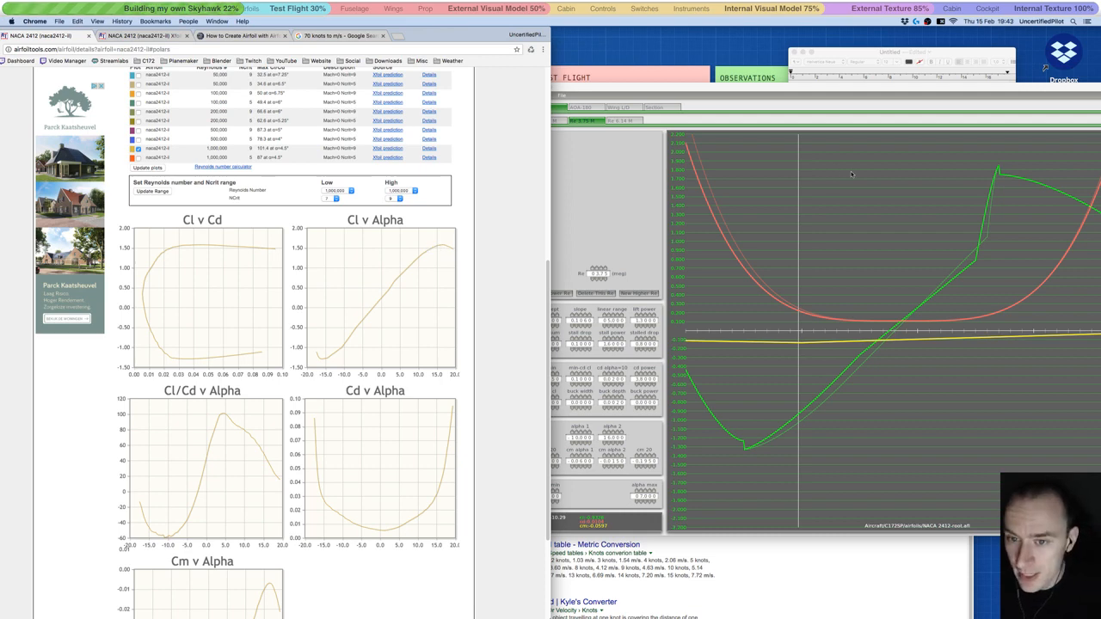
pyautogui.click(1000, 172)
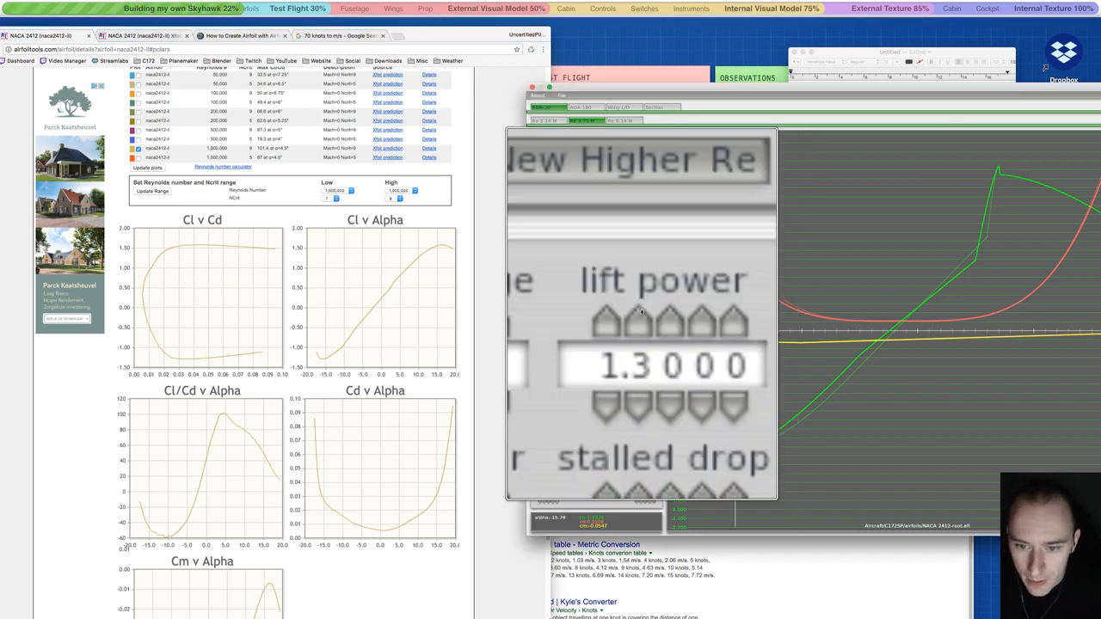
# - Set the lift power to 1.2 and the lift curve's maximum to 1.6
pyautogui.click(641, 325)
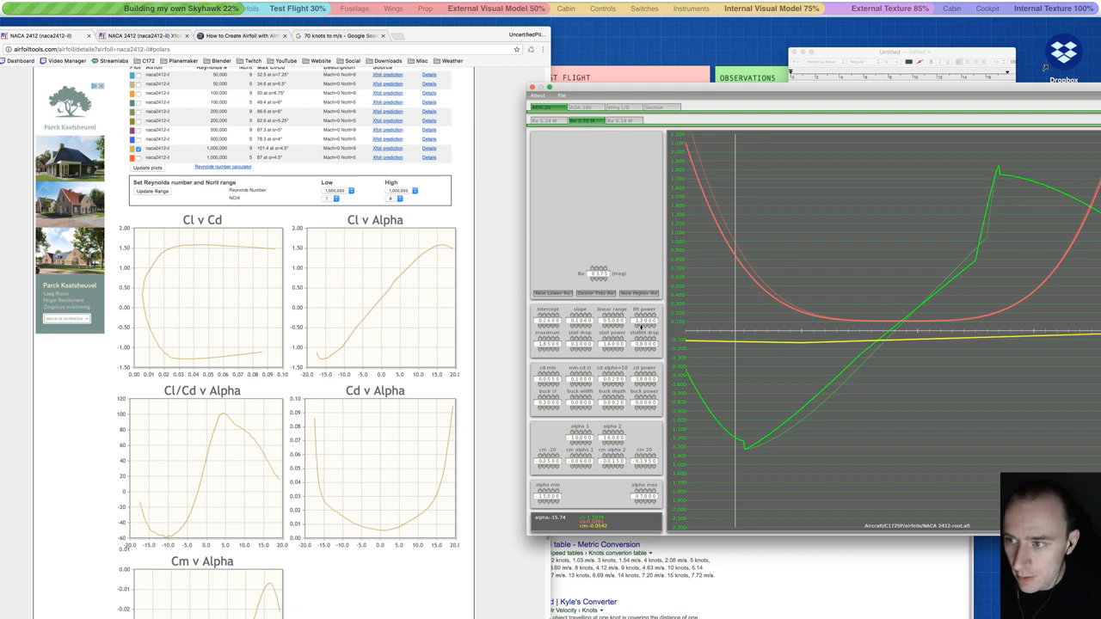
pyautogui.click(544, 348)
pyautogui.click(544, 348)
pyautogui.click(544, 349)
pyautogui.click(545, 348)
pyautogui.click(544, 348)
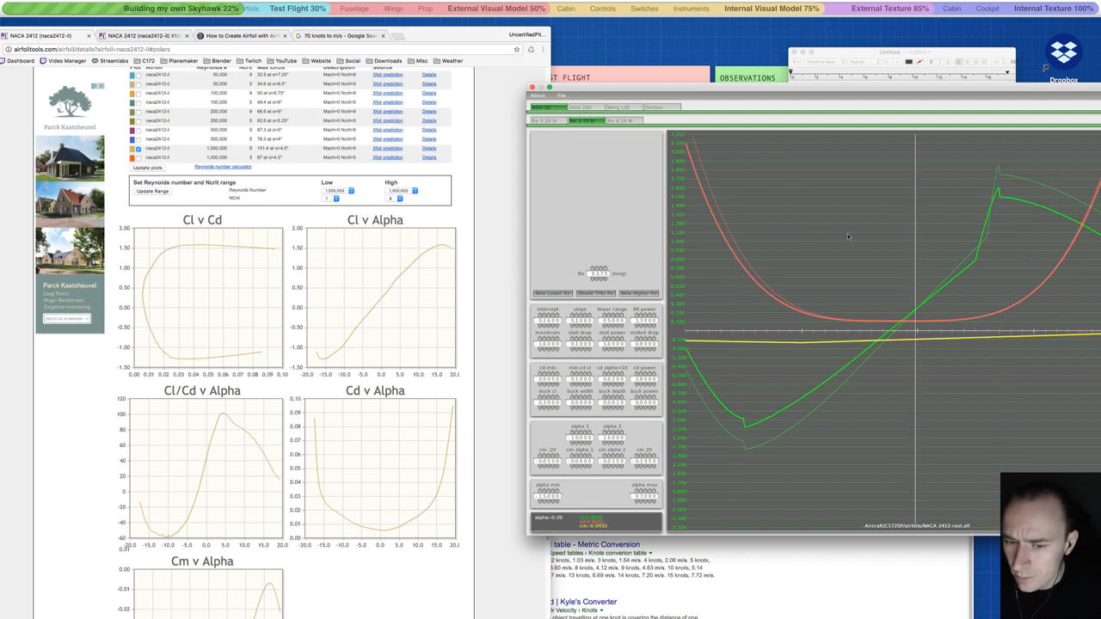
# - Set the lift power to 1.4, and try a linear range of 3 before restoring it to 5
pyautogui.click(640, 325)
pyautogui.click(609, 315)
pyautogui.click(610, 324)
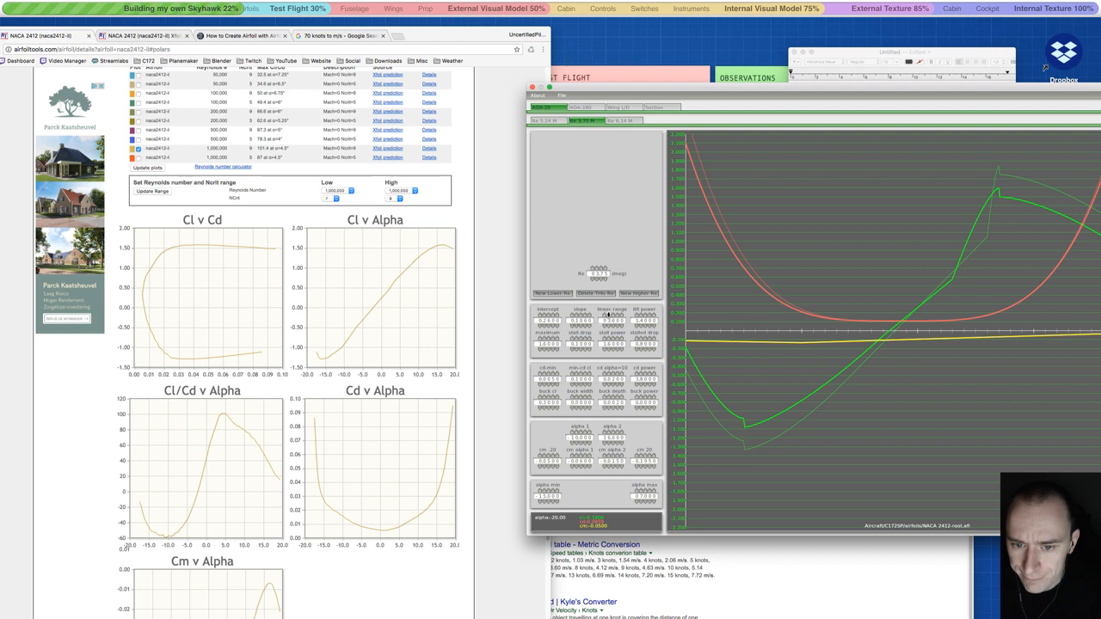
pyautogui.click(610, 315)
pyautogui.click(608, 316)
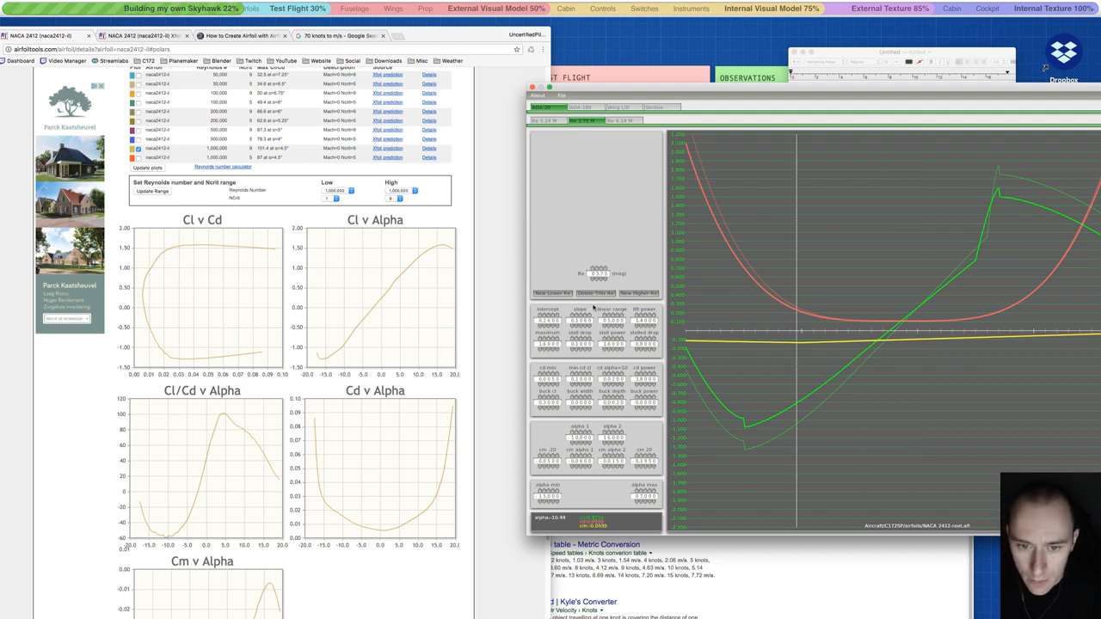
# - Try raising the lift curve's intercept for the C172 root airfoil
pyautogui.click(547, 315)
pyautogui.click(548, 315)
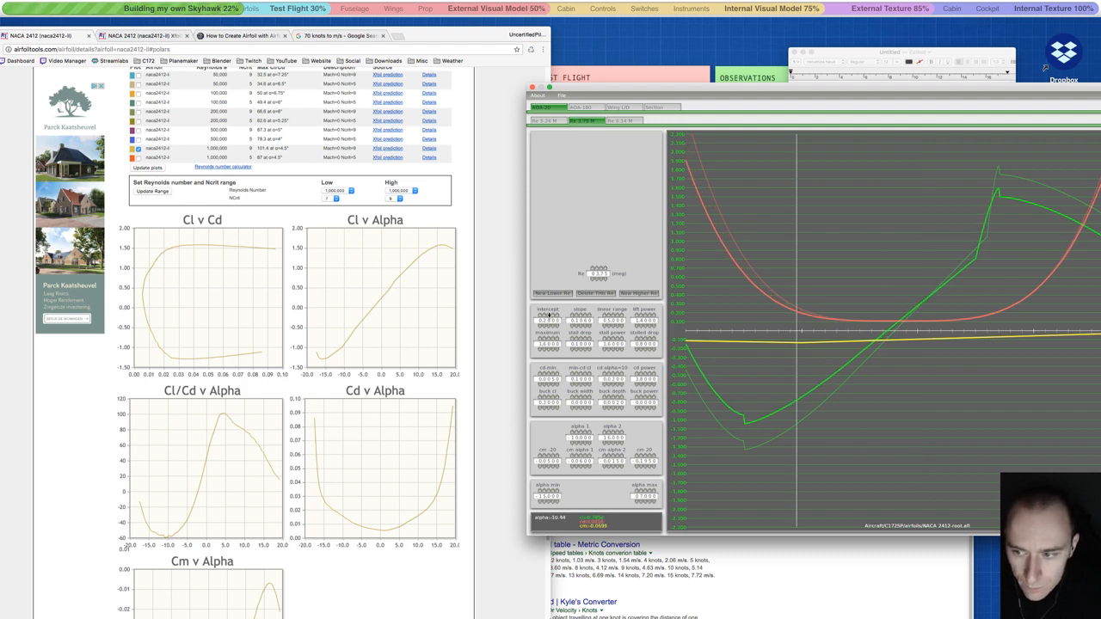
pyautogui.click(548, 315)
pyautogui.click(548, 315)
pyautogui.click(548, 315)
pyautogui.click(548, 314)
pyautogui.click(548, 314)
pyautogui.click(547, 315)
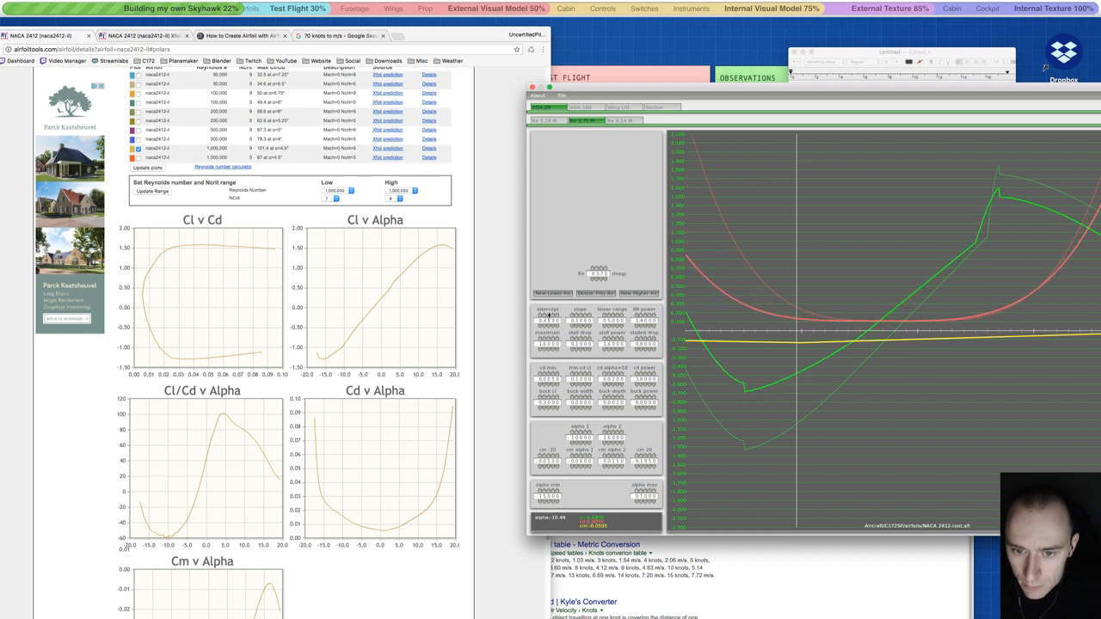
pyautogui.click(548, 315)
# - Lower the lift curve's intercept to 0.25 and check where the curve crosses zero lift
pyautogui.click(547, 326)
pyautogui.click(548, 326)
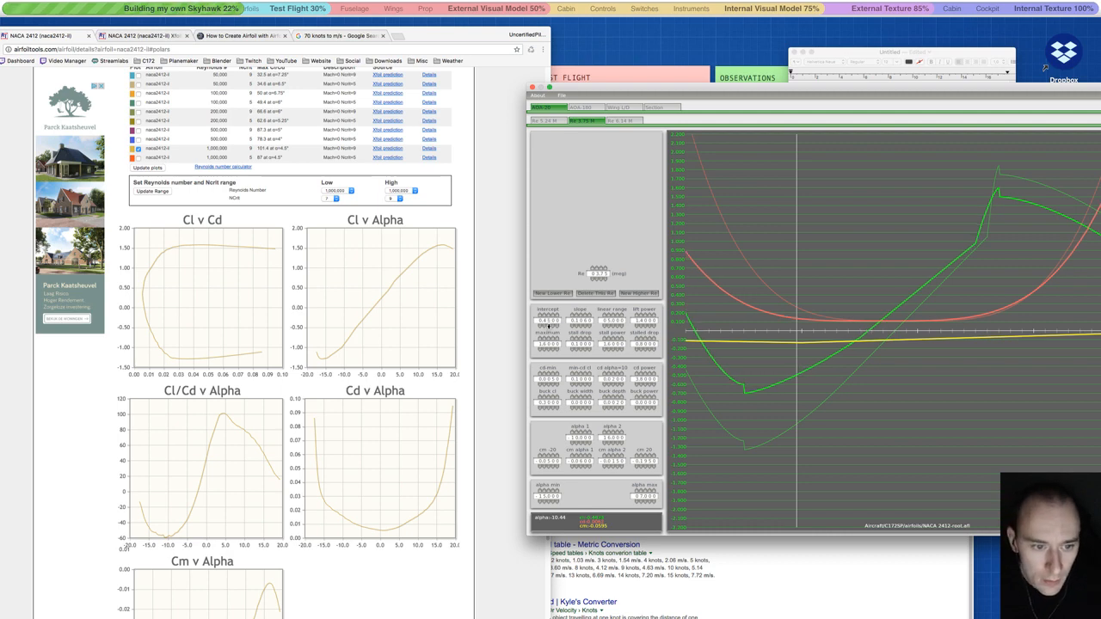
pyautogui.click(548, 326)
pyautogui.click(548, 326)
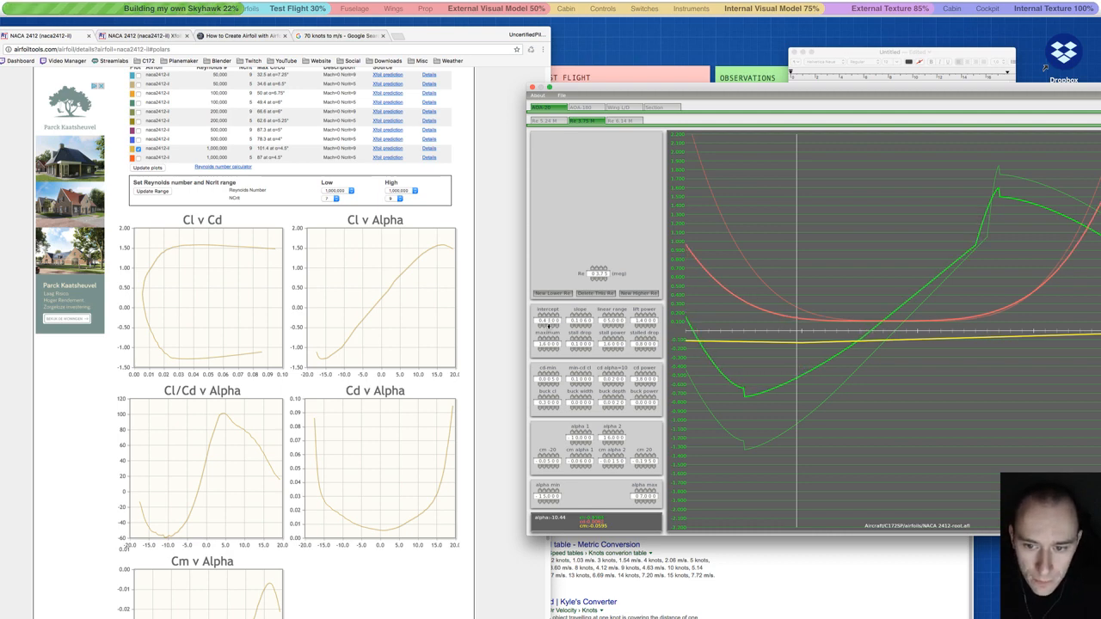
pyautogui.click(548, 326)
pyautogui.click(548, 326)
pyautogui.click(548, 326)
pyautogui.click(548, 326)
pyautogui.click(548, 326)
pyautogui.click(548, 326)
pyautogui.click(548, 326)
pyautogui.click(548, 326)
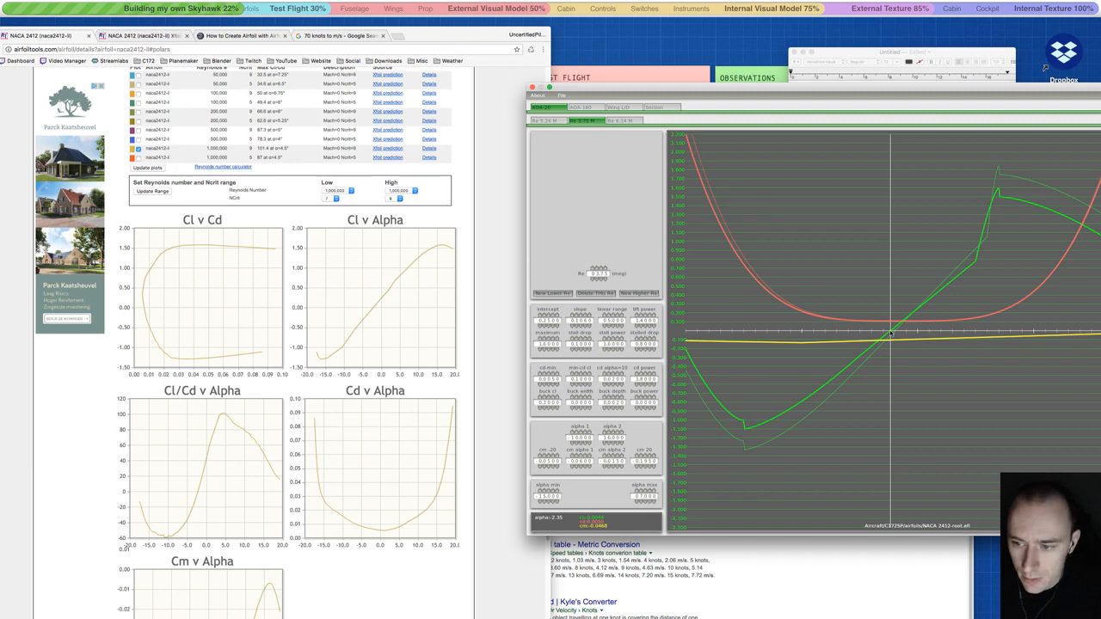
# - Examine the typical Cl vs AoA graph in the browser's airfoil creation guide, then return to Airfoil Maker
pyautogui.click(328, 41)
pyautogui.click(331, 36)
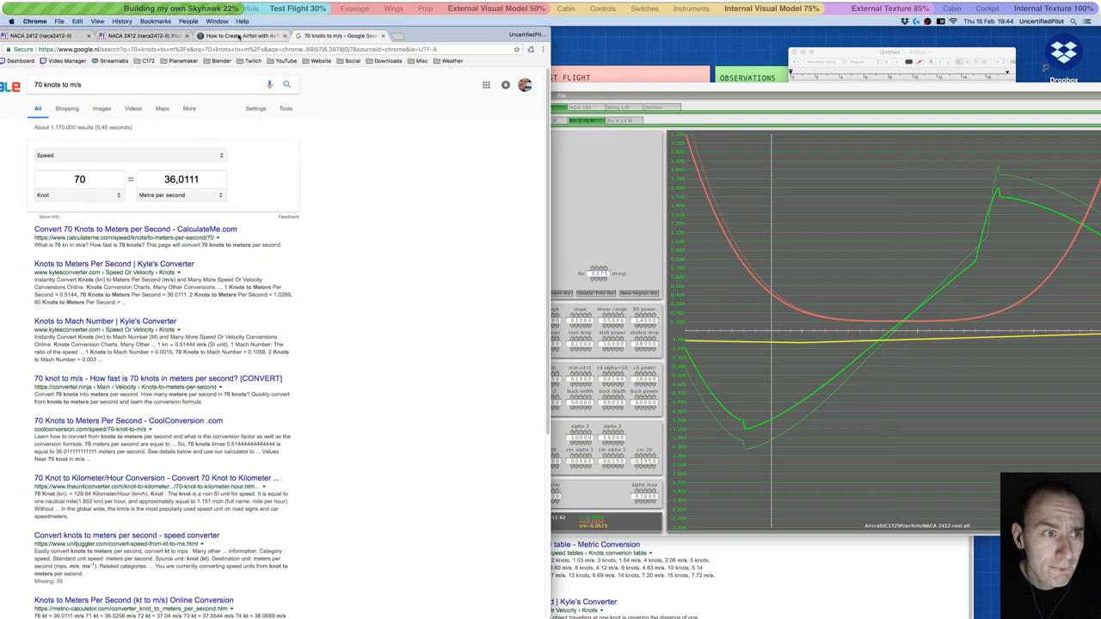
pyautogui.click(237, 35)
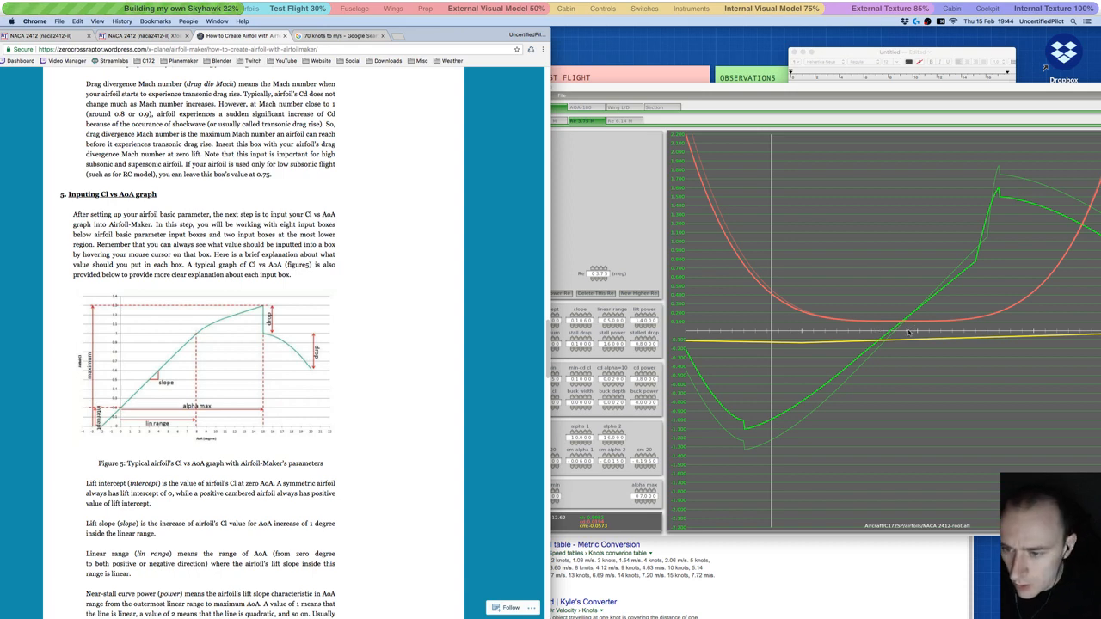
pyautogui.click(555, 319)
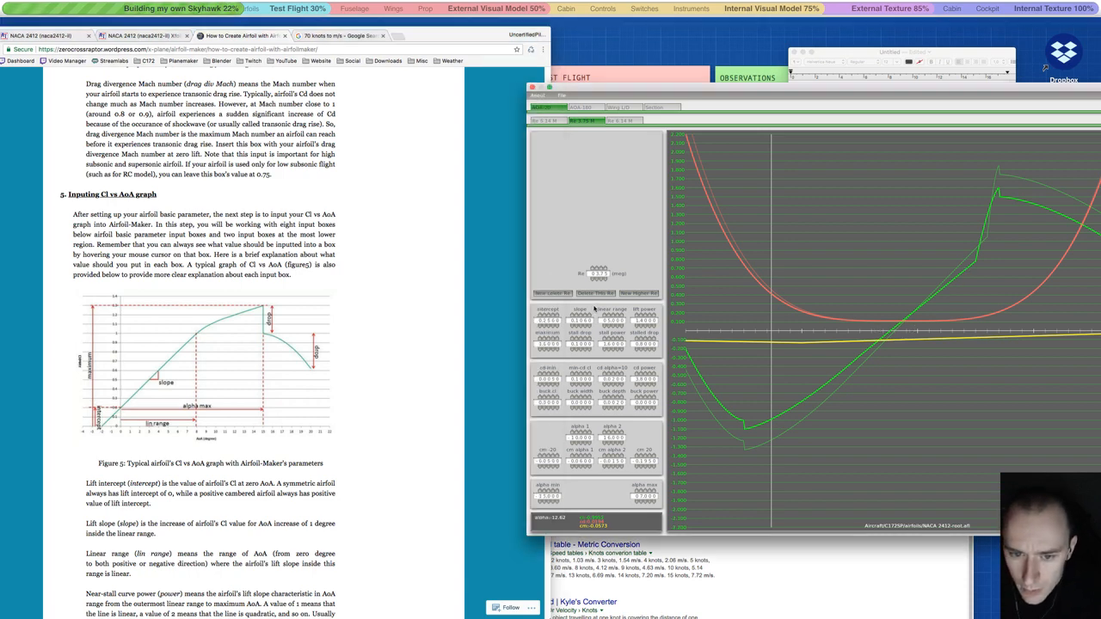
# - Try raising the lift curve's slope to about 0.236
pyautogui.click(578, 316)
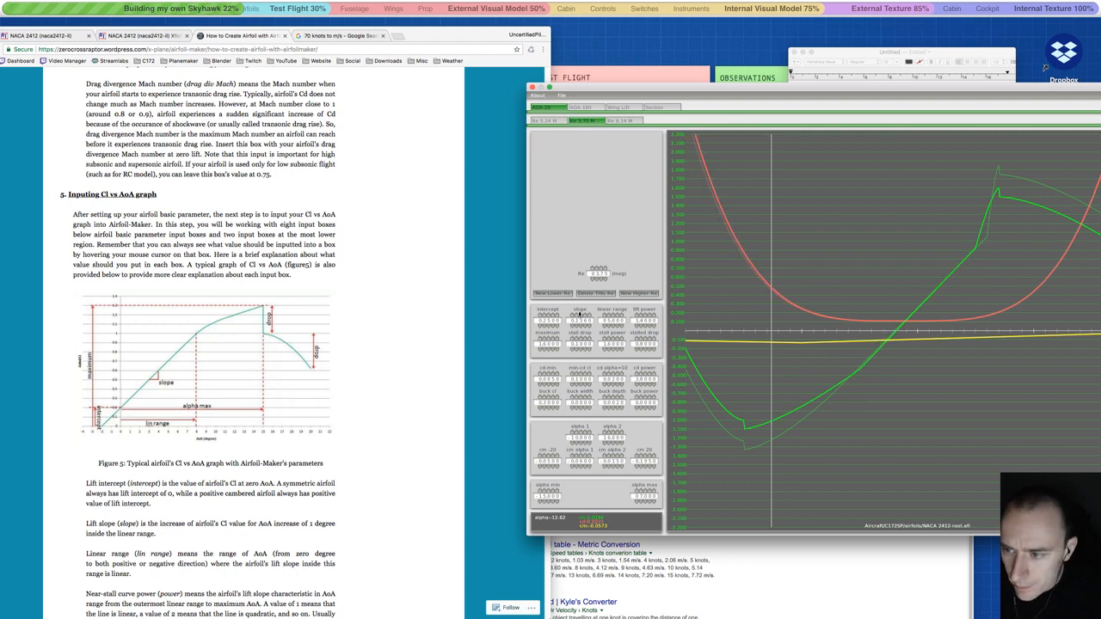
pyautogui.click(579, 316)
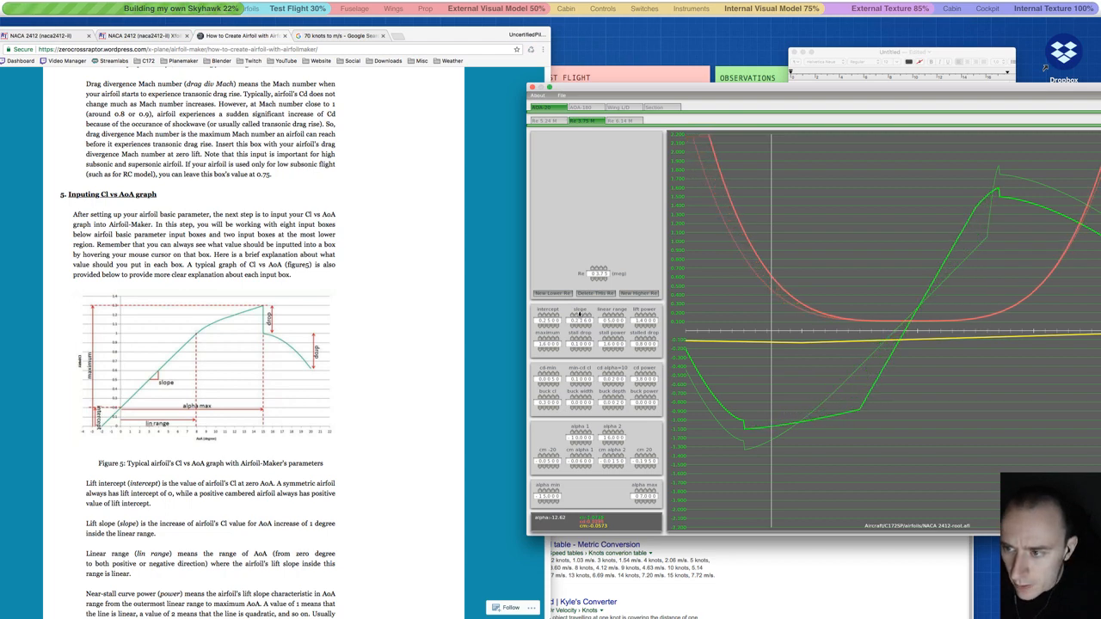
pyautogui.click(578, 316)
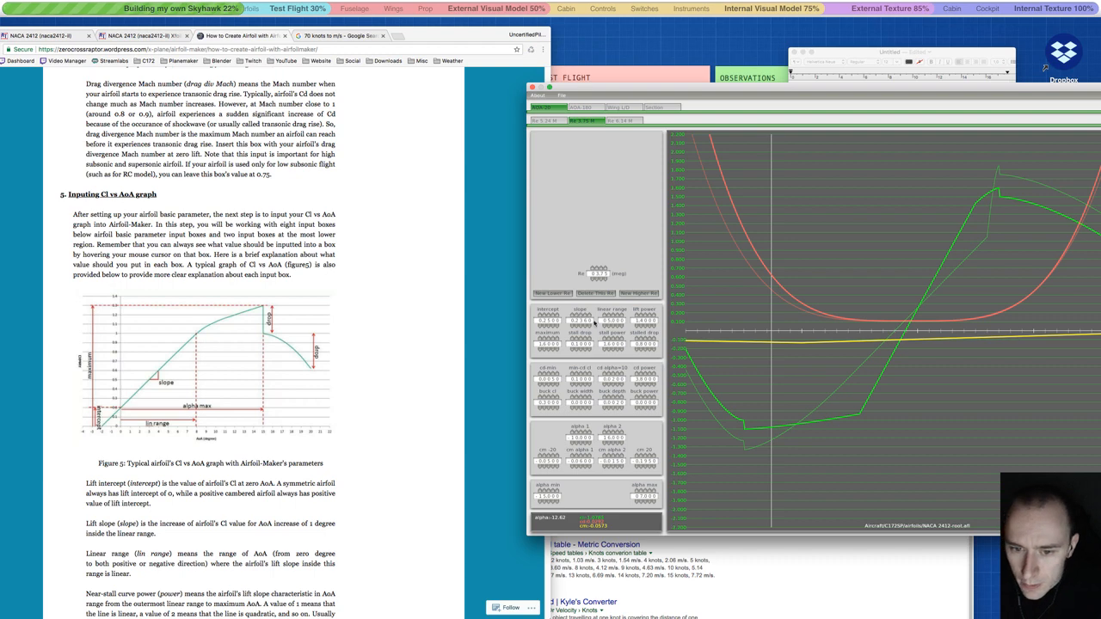
# - Try different lift intercepts with the steeper slope, ending at about 0.35
pyautogui.click(547, 326)
pyautogui.click(547, 326)
pyautogui.click(547, 315)
pyautogui.click(547, 315)
pyautogui.click(547, 314)
pyautogui.click(547, 314)
pyautogui.click(547, 315)
pyautogui.click(547, 315)
pyautogui.click(547, 315)
pyautogui.click(547, 315)
pyautogui.click(547, 315)
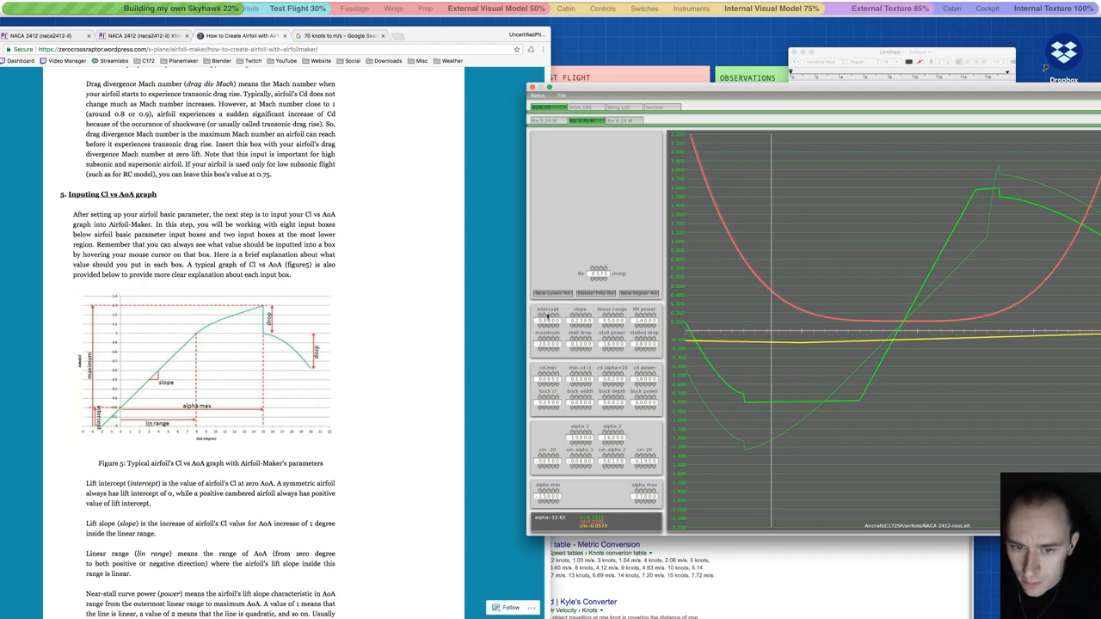
pyautogui.click(547, 325)
pyautogui.click(547, 325)
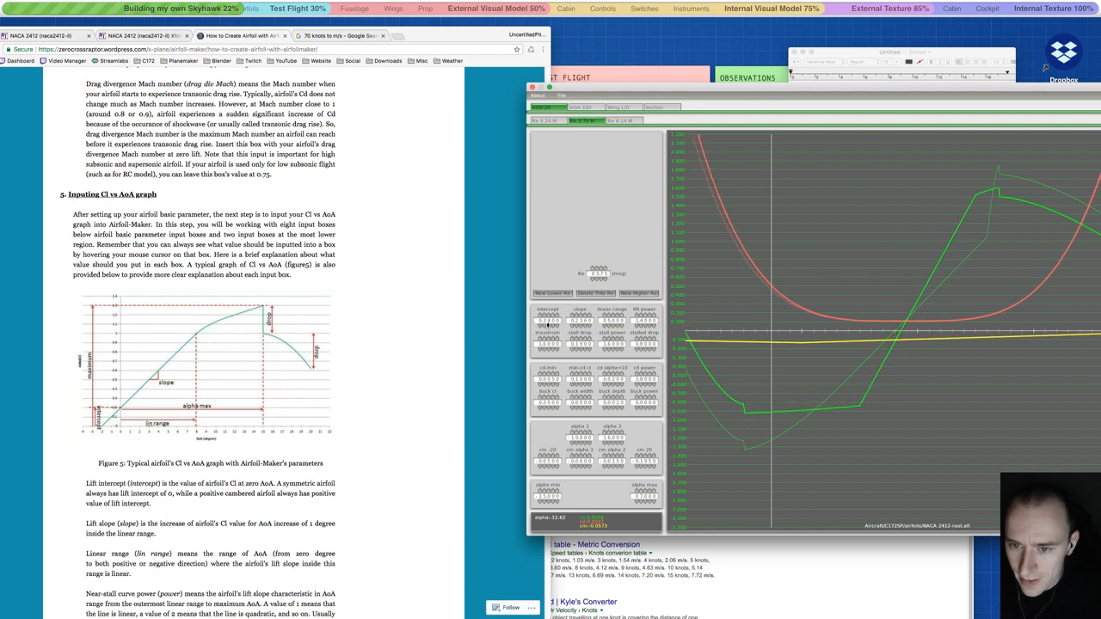
pyautogui.click(547, 325)
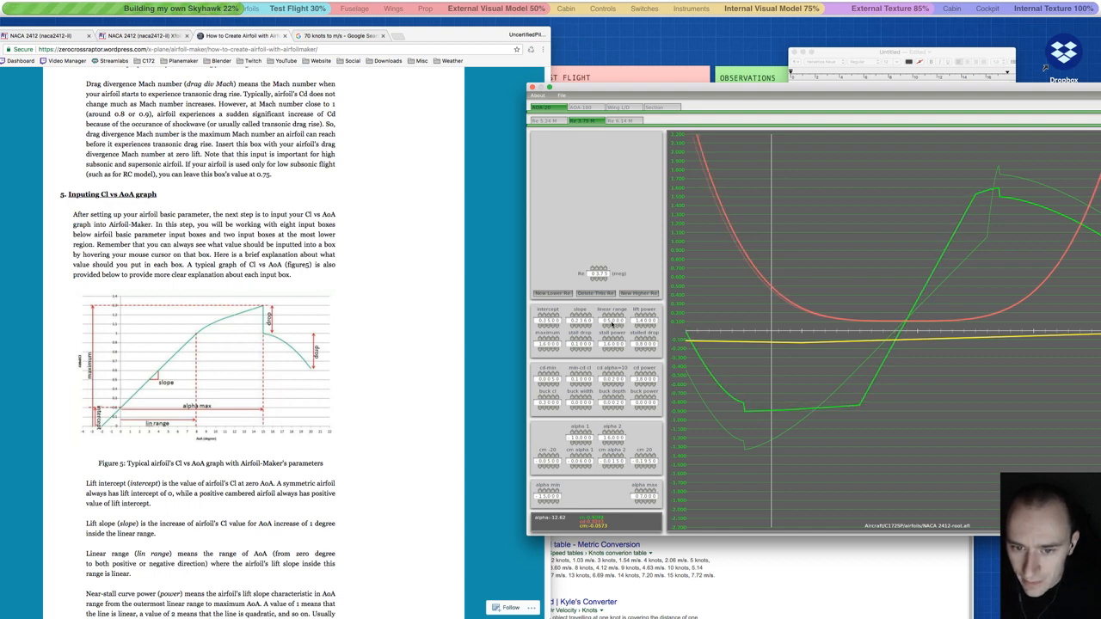
# - Try a linear range of 3 with the steeper slope, and restore it to 5
pyautogui.click(609, 325)
pyautogui.click(607, 325)
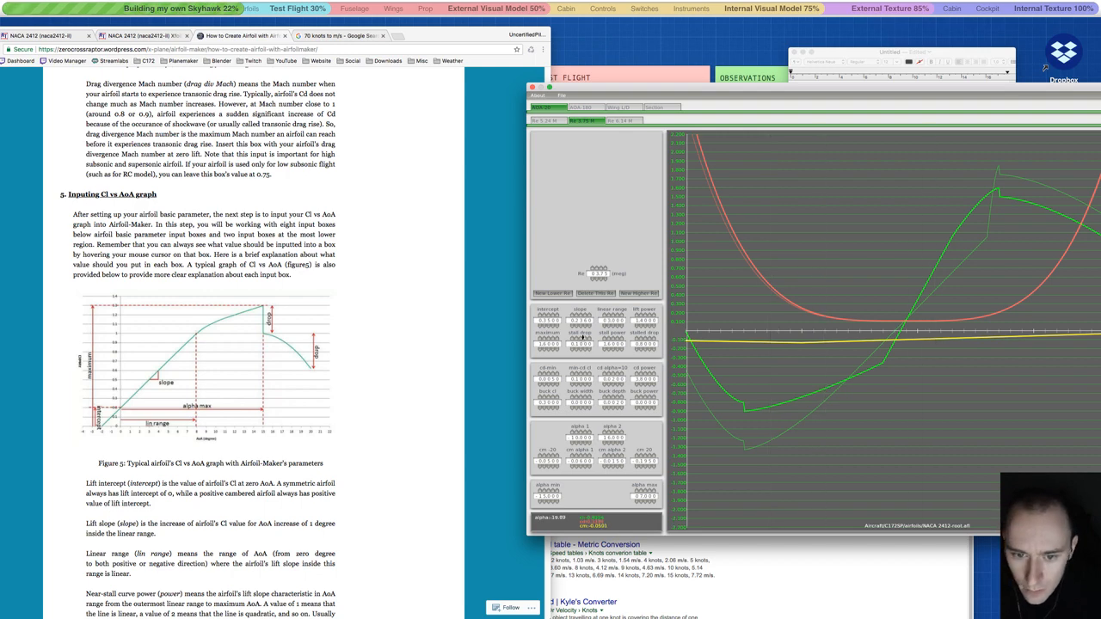
pyautogui.click(609, 316)
pyautogui.click(609, 316)
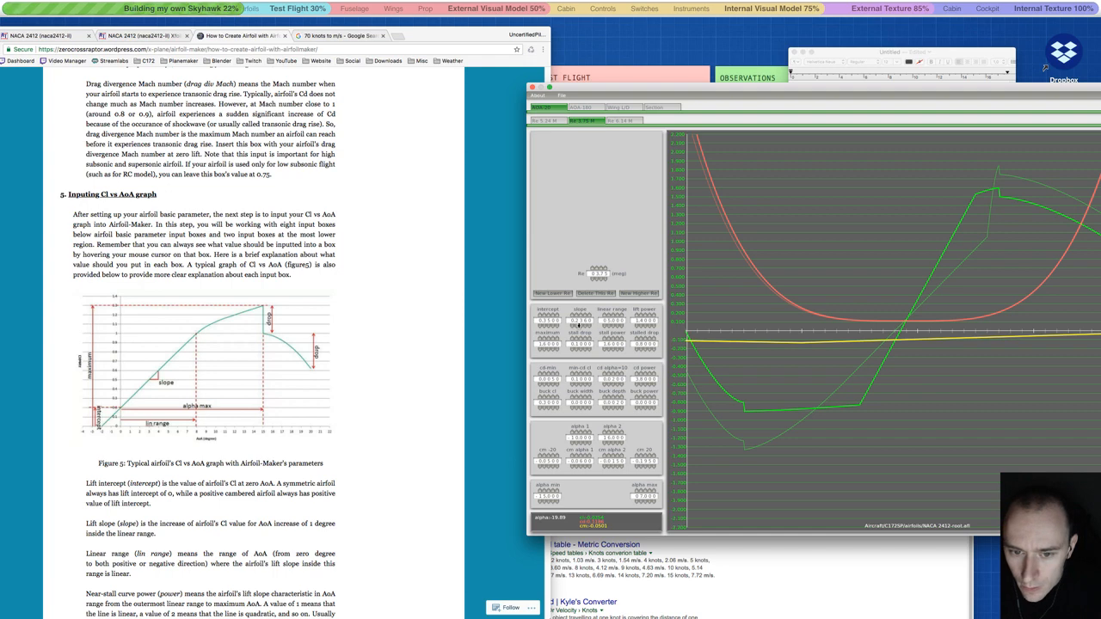
# - Try a slightly lower lift power and a slightly lower intercept
pyautogui.click(642, 326)
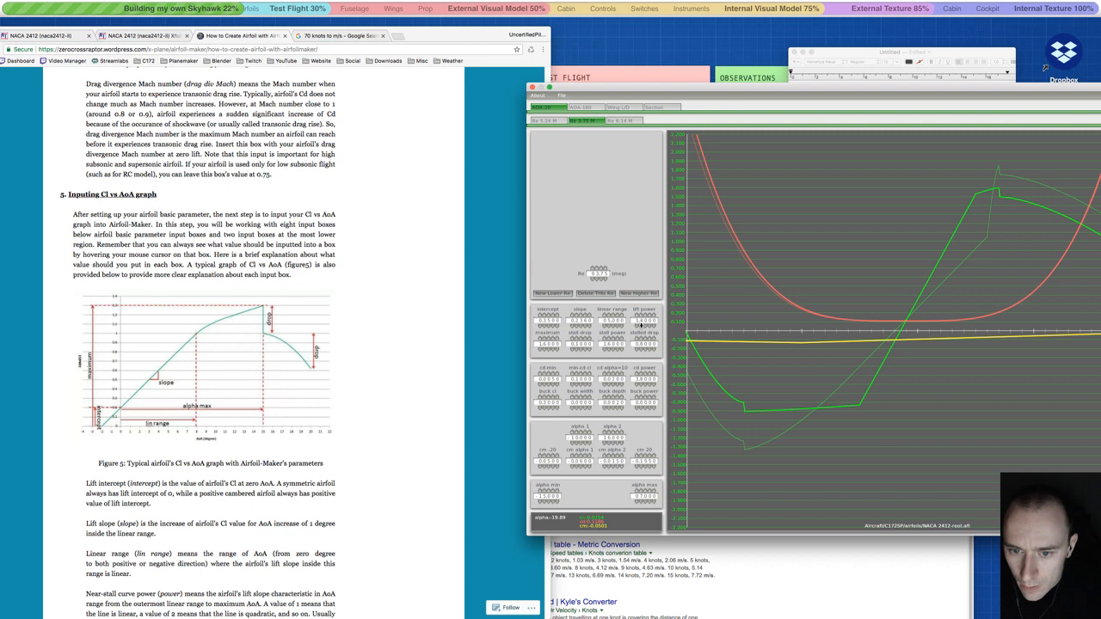
pyautogui.click(549, 326)
pyautogui.click(549, 326)
pyautogui.click(549, 326)
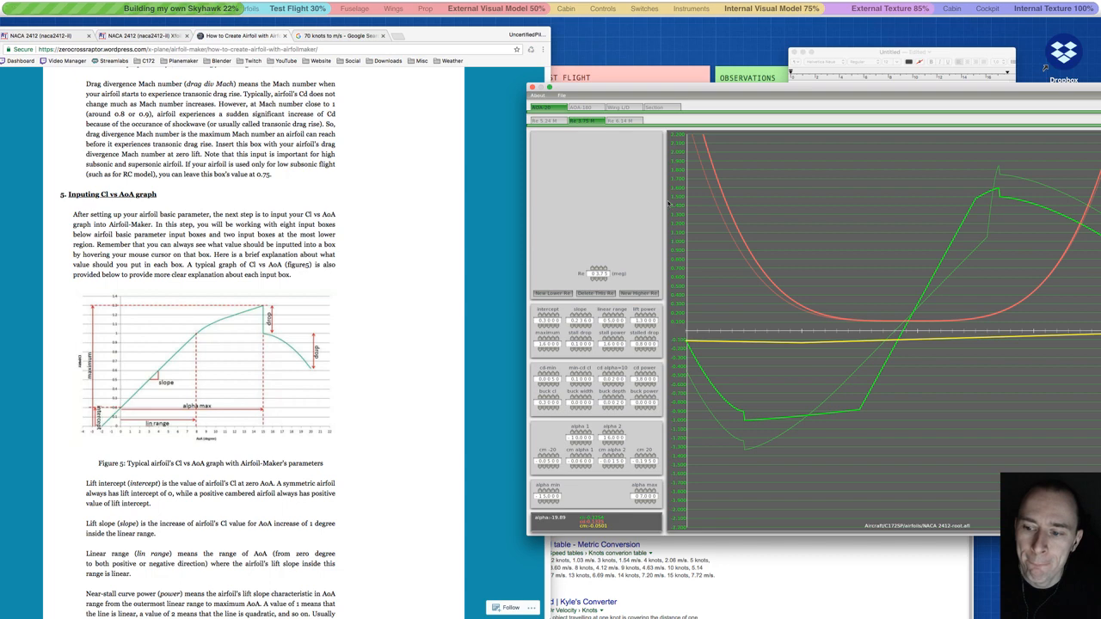
# - Capture a screenshot of Airfoil Maker's Reynolds number tabs, and quit Airfoil Maker without saving the root airfoil's changes
pyautogui.moveTo(727, 87); pyautogui.dragTo(607, 90)
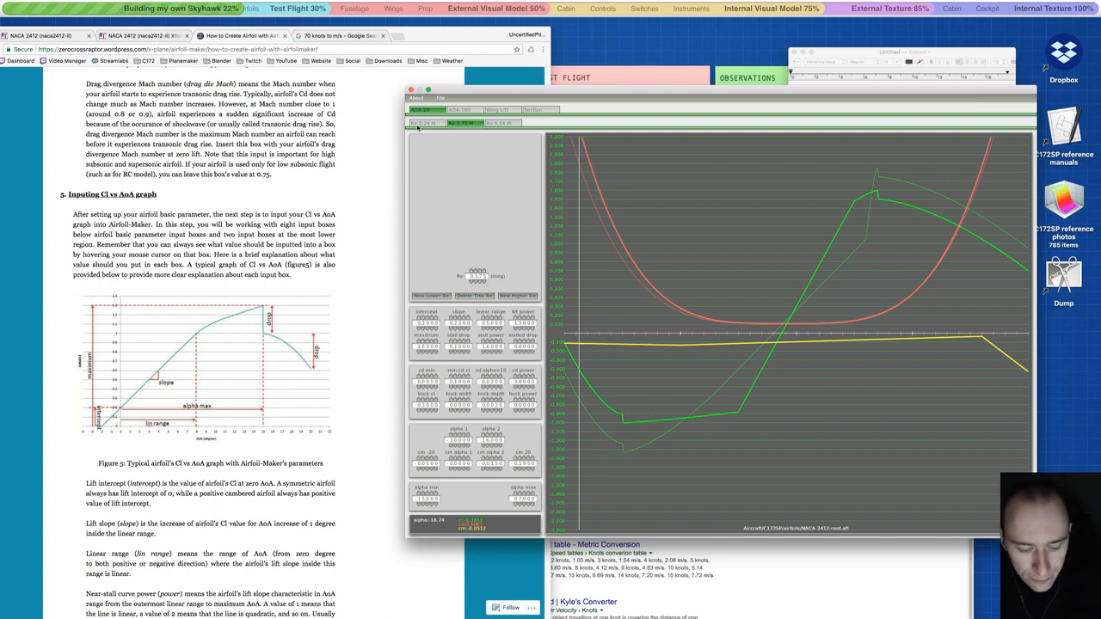
pyautogui.press('super+shift+4')
pyautogui.moveTo(406, 114); pyautogui.dragTo(552, 141)
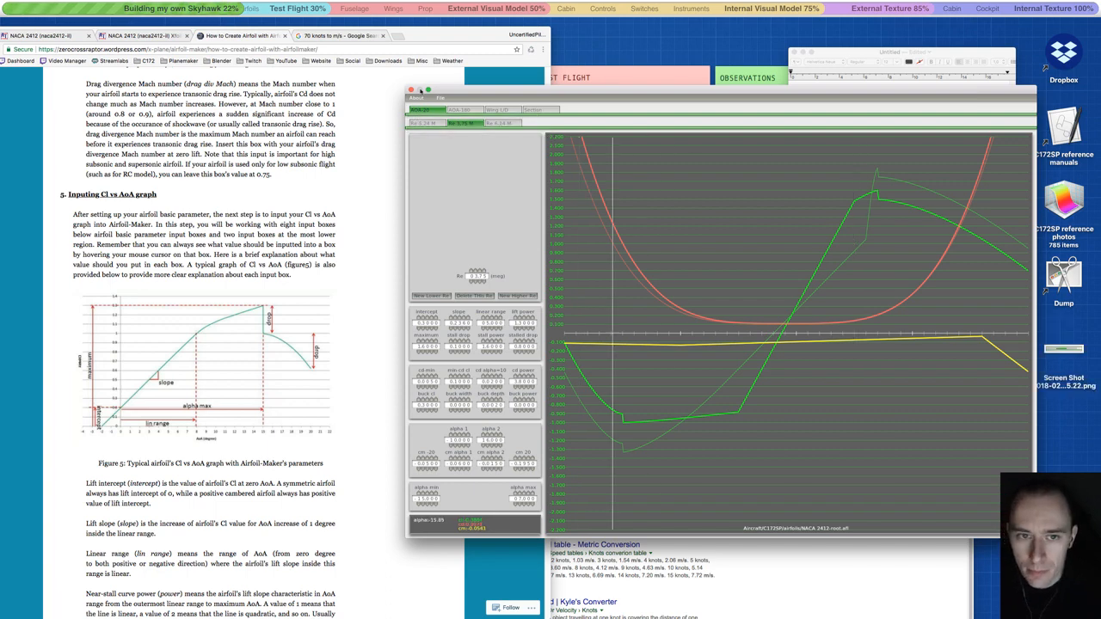
pyautogui.press('super+q')
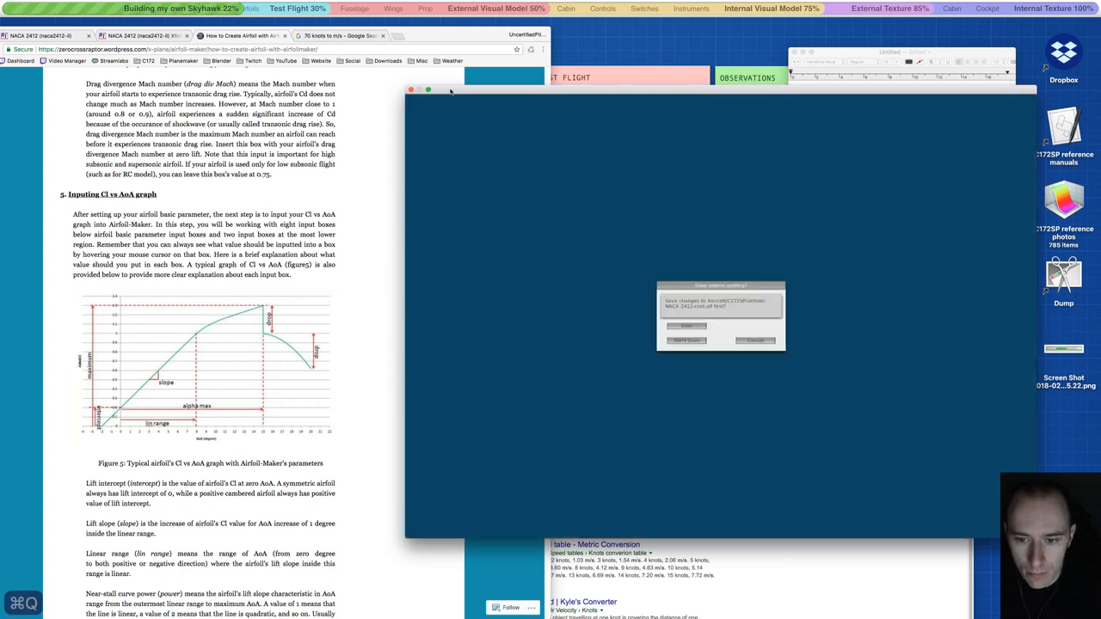
pyautogui.click(681, 341)
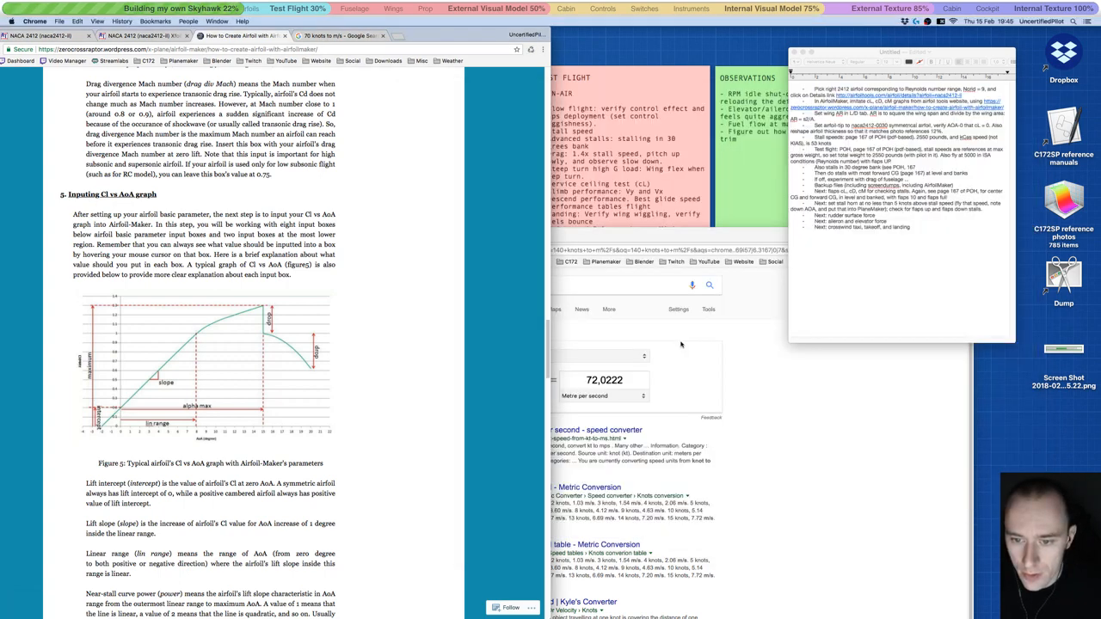
# - Switch to Finder and open the X-Plane 11 folder
pyautogui.click(1042, 406)
pyautogui.moveTo(456, 591)
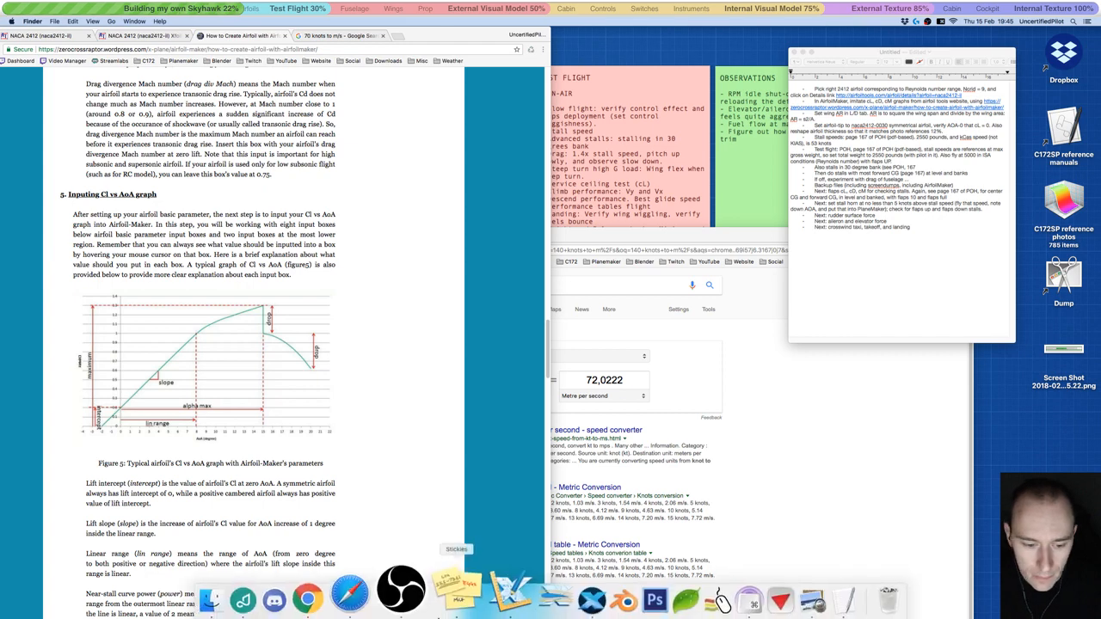
pyautogui.click(256, 600)
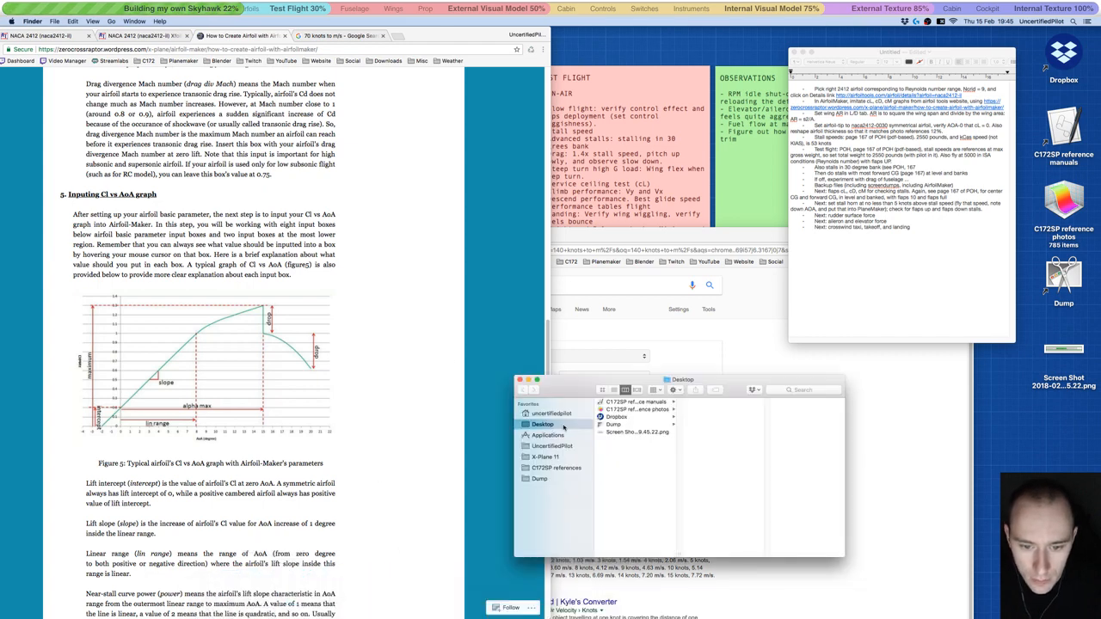
pyautogui.click(545, 457)
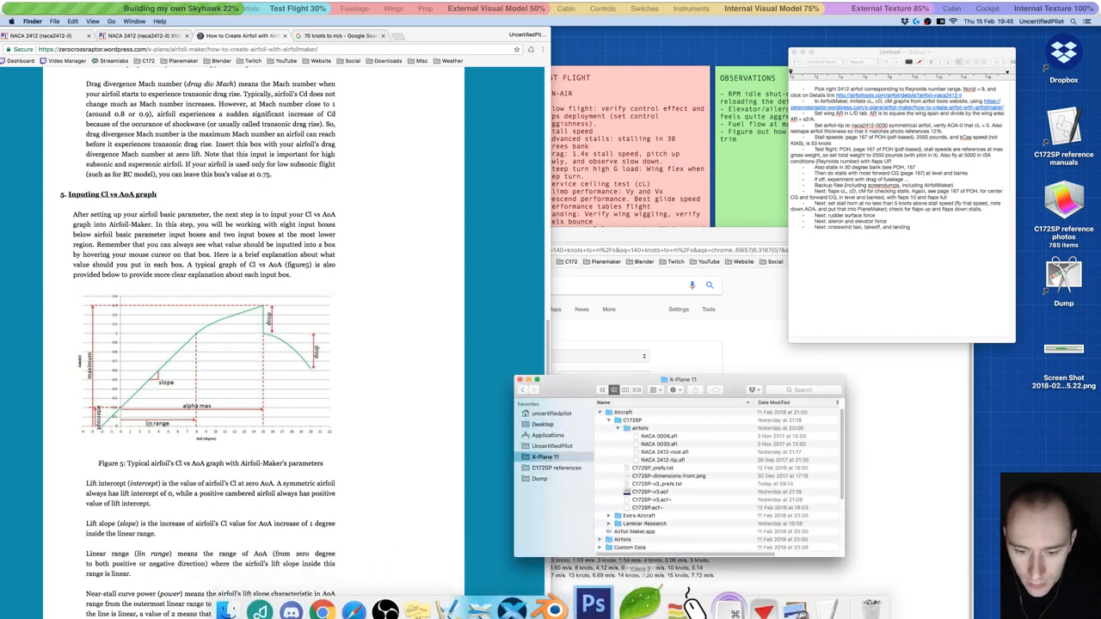
# - Switch to Pretzel, start its Chill station, and hide the player
pyautogui.click(353, 593)
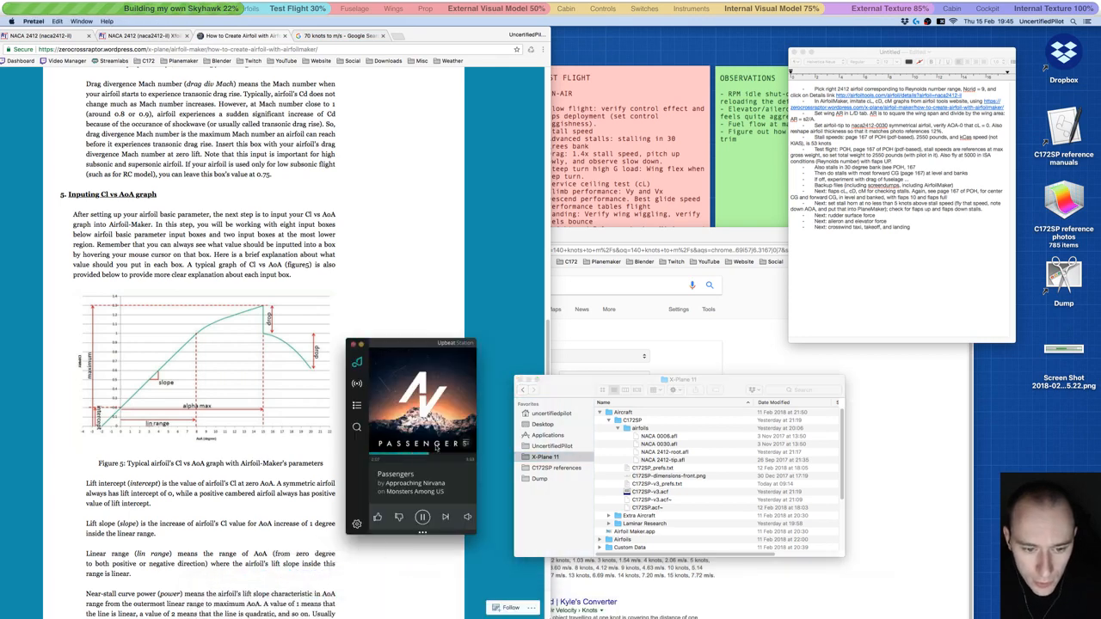
pyautogui.click(357, 383)
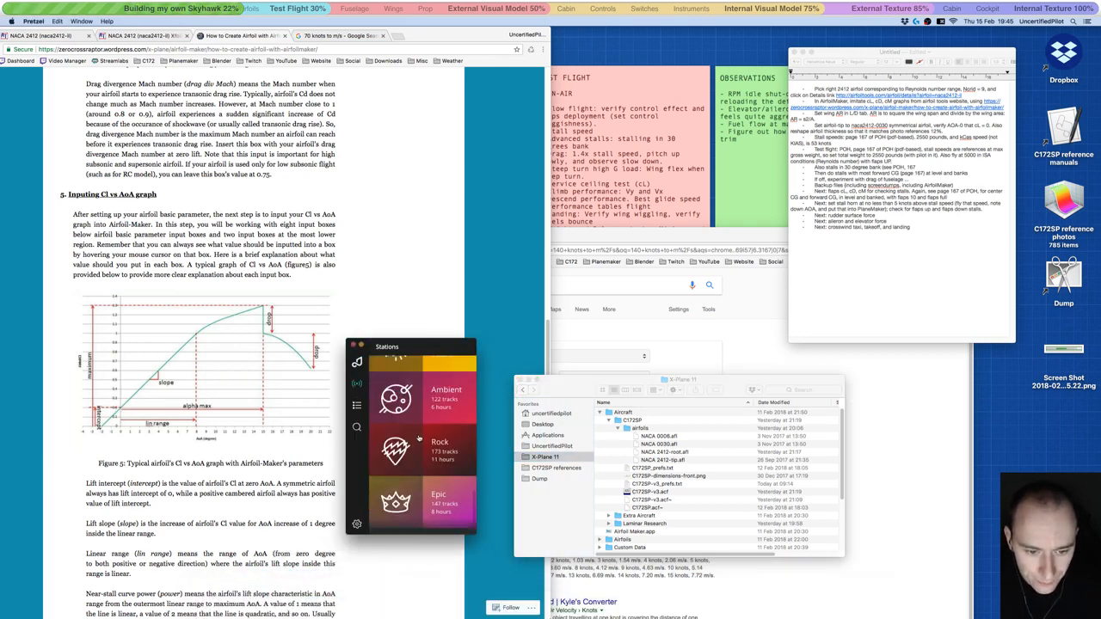
pyautogui.scroll(1, 419, 439)
pyautogui.scroll(5, 419, 438)
pyautogui.scroll(5, 419, 439)
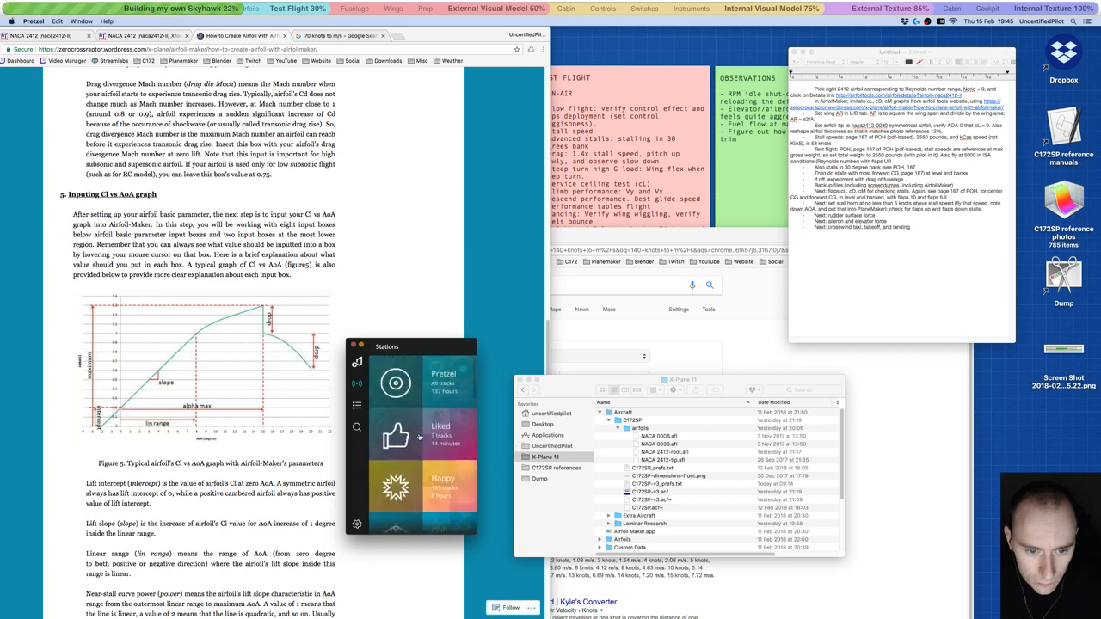
pyautogui.scroll(-2, 418, 438)
pyautogui.click(419, 438)
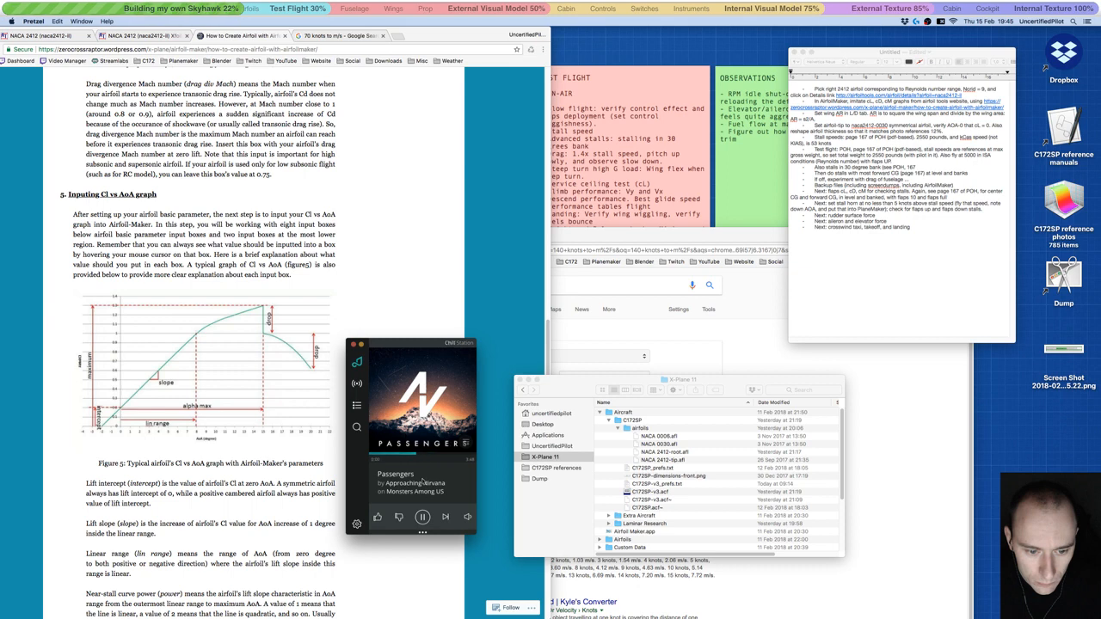
pyautogui.press('super+h')
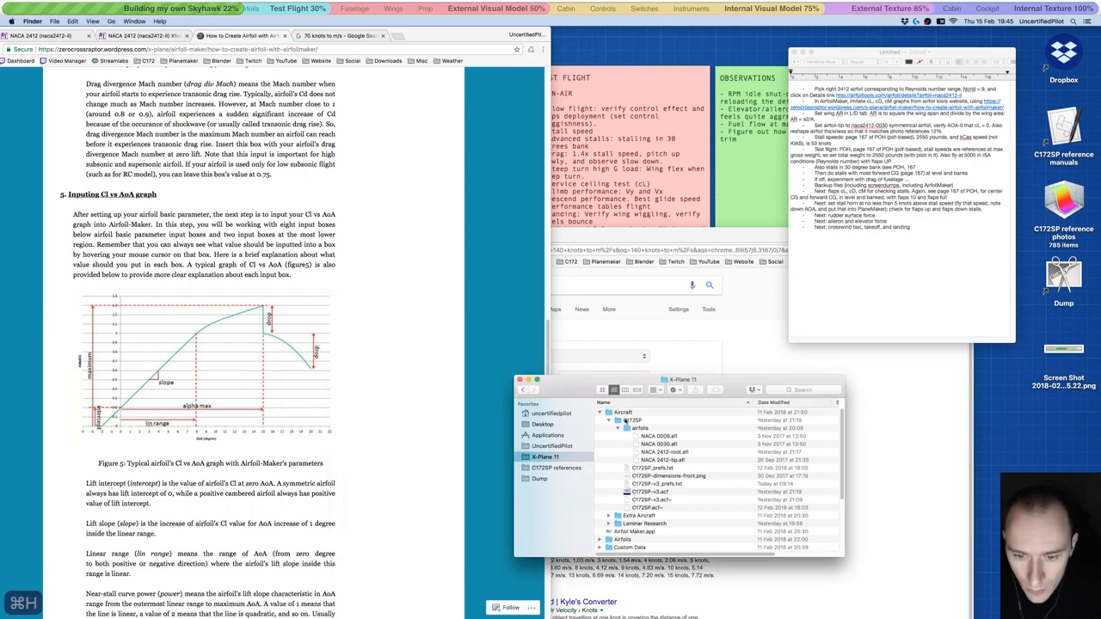
# - Move NACA 2412-root.afl from the C172SP aircraft's airfoils folder to the Trash
pyautogui.scroll(-1, 661, 448)
pyautogui.click(660, 450)
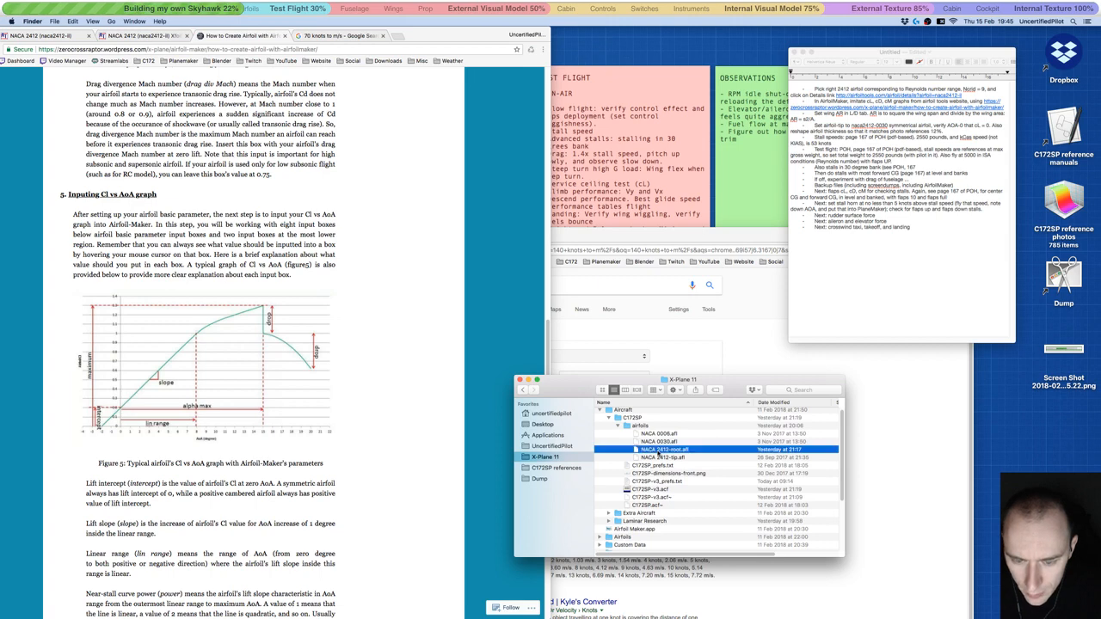
pyautogui.rightClick(658, 453)
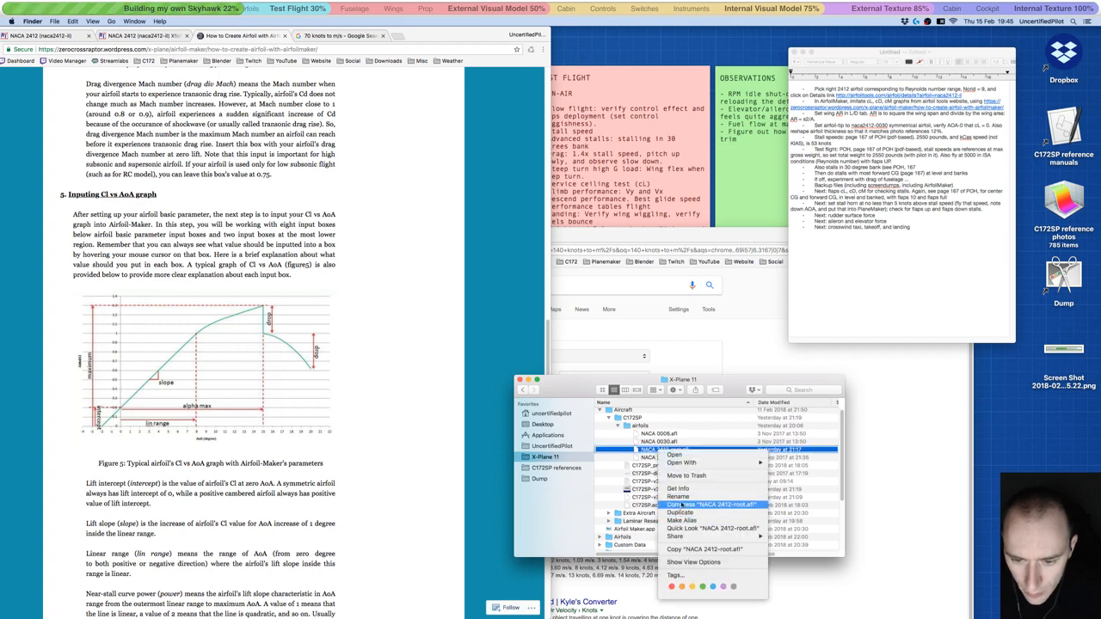
pyautogui.click(684, 476)
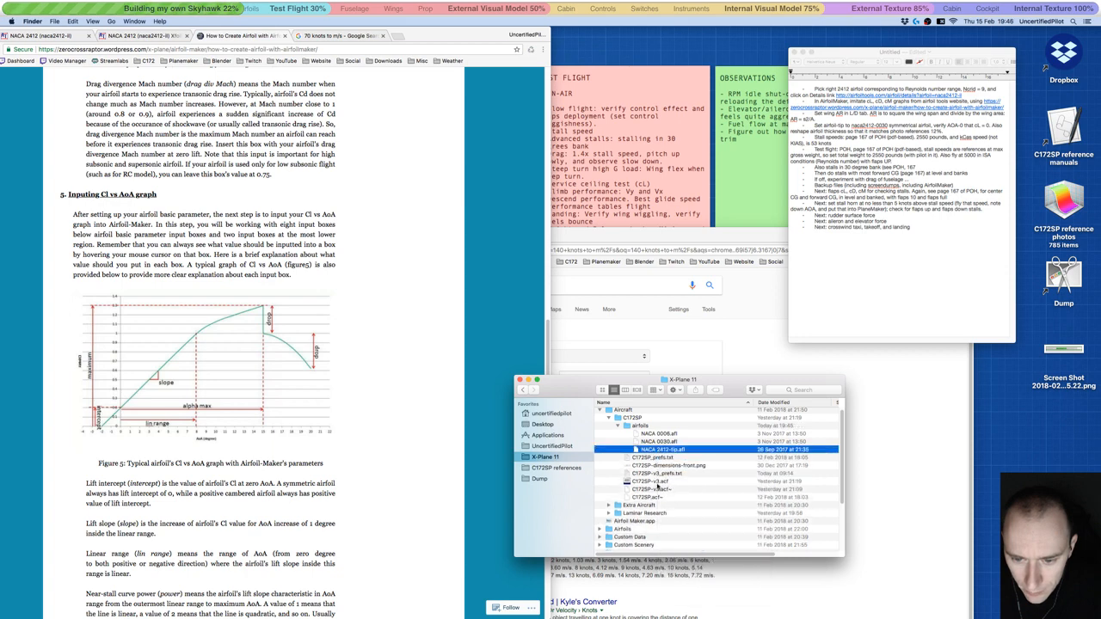
# - Copy the stock NACA 2412 (popular).afl from X-Plane 11's main Airfoils folder to the desktop
pyautogui.scroll(-2, 632, 487)
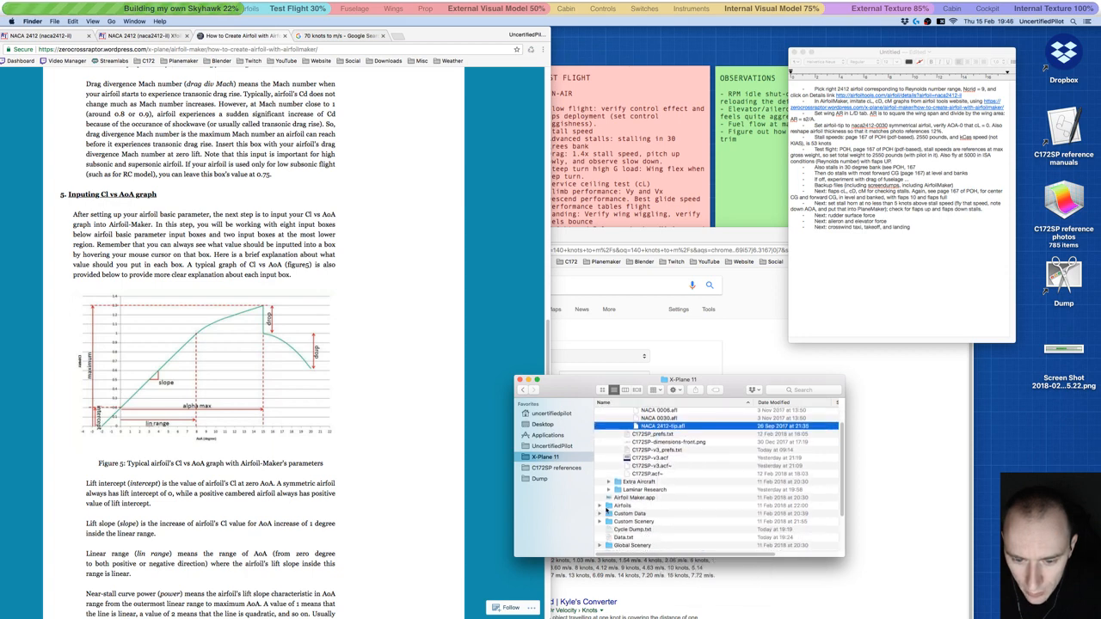
pyautogui.click(600, 506)
pyautogui.scroll(-3, 632, 505)
pyautogui.scroll(-3, 641, 508)
pyautogui.scroll(-1, 672, 520)
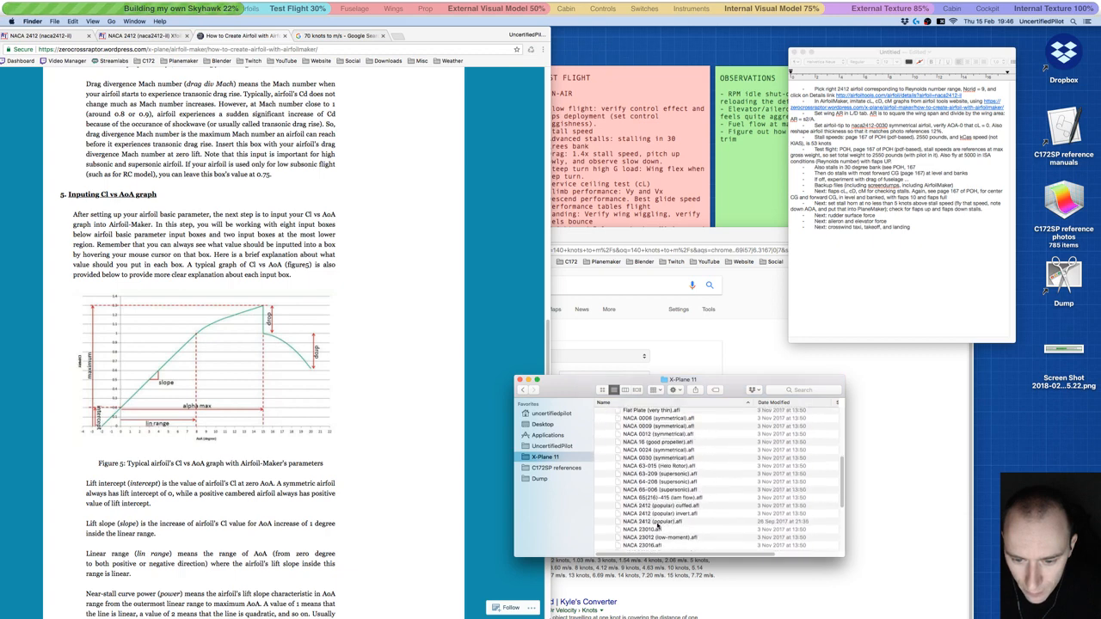
pyautogui.click(658, 523)
pyautogui.press('super+c')
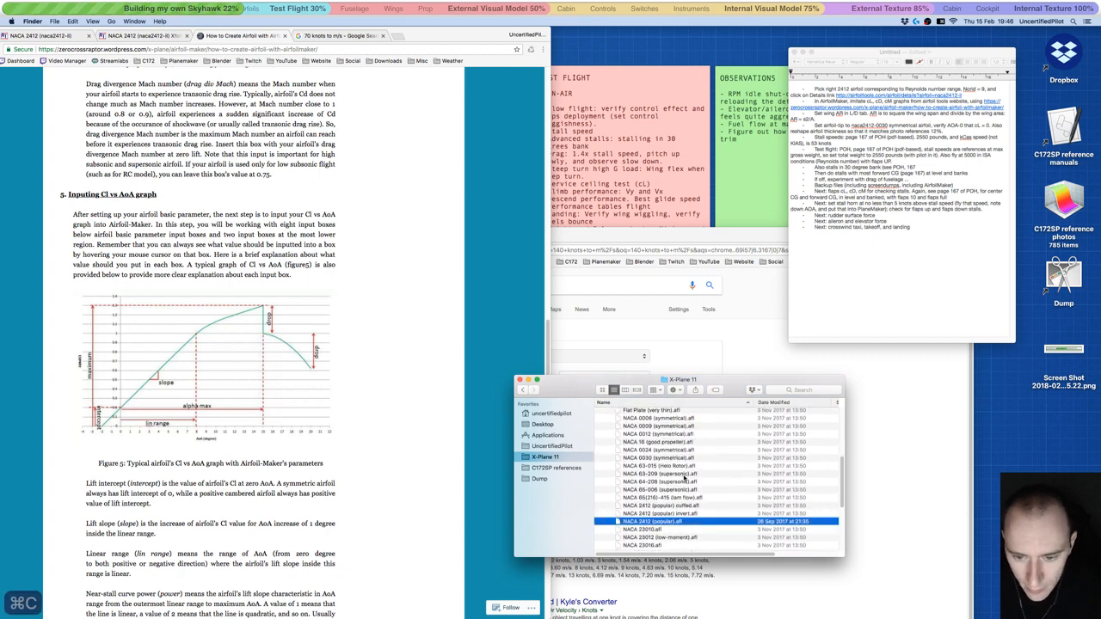
pyautogui.click(1034, 452)
pyautogui.press('super+v')
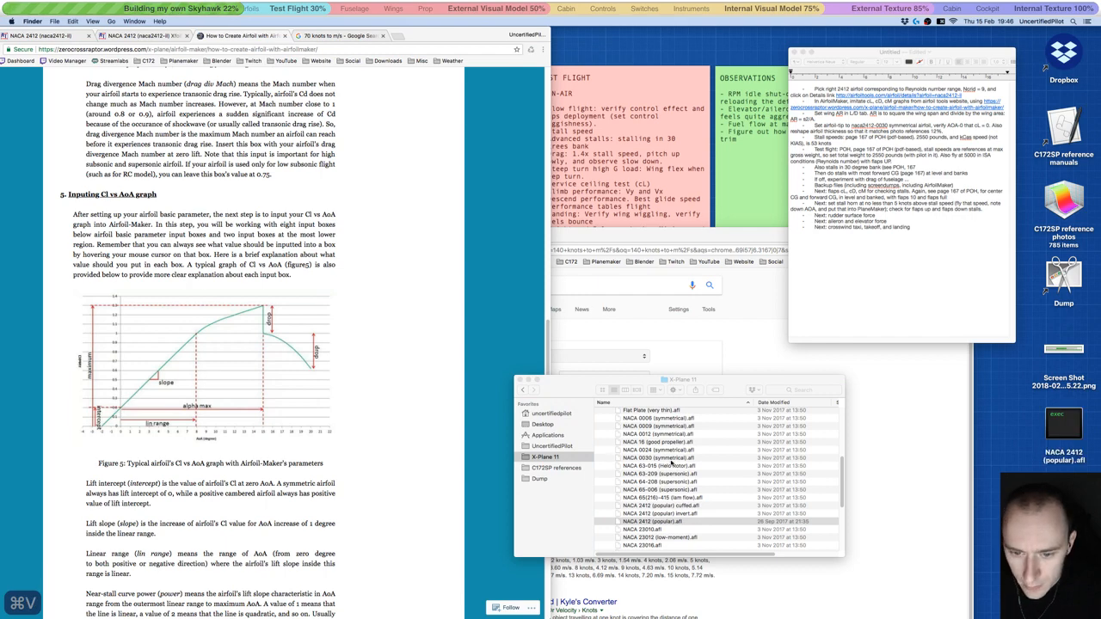
# - Rename the desktop copy of the stock airfoil as NACA 2412-root.afl
pyautogui.click(1074, 459)
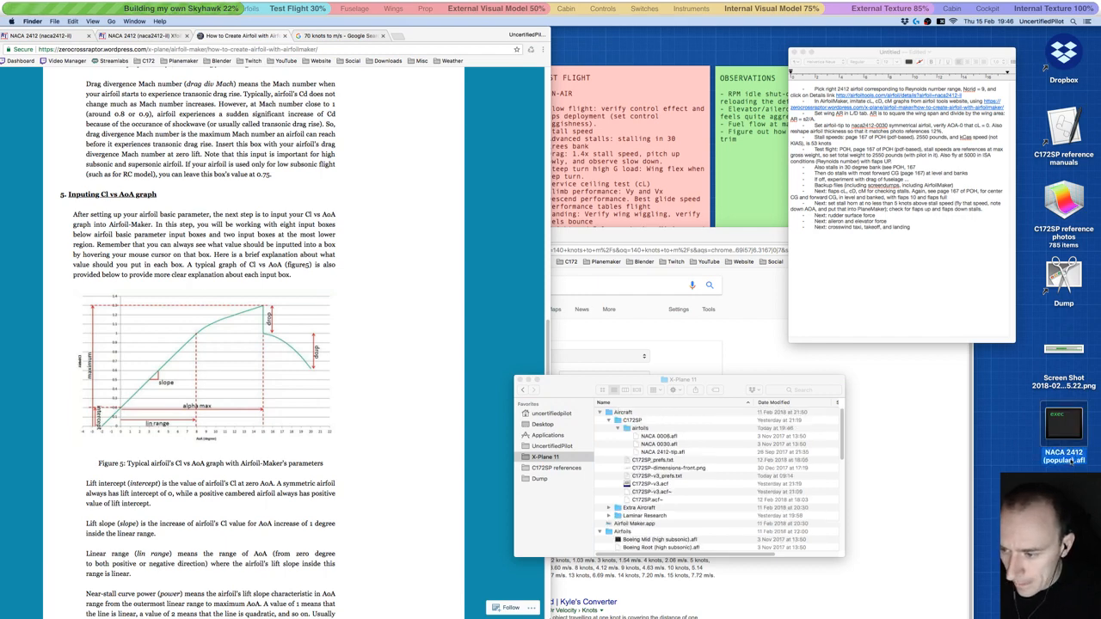
pyautogui.click(1013, 458)
pyautogui.press('BackSpace')
pyautogui.press('BackSpace')
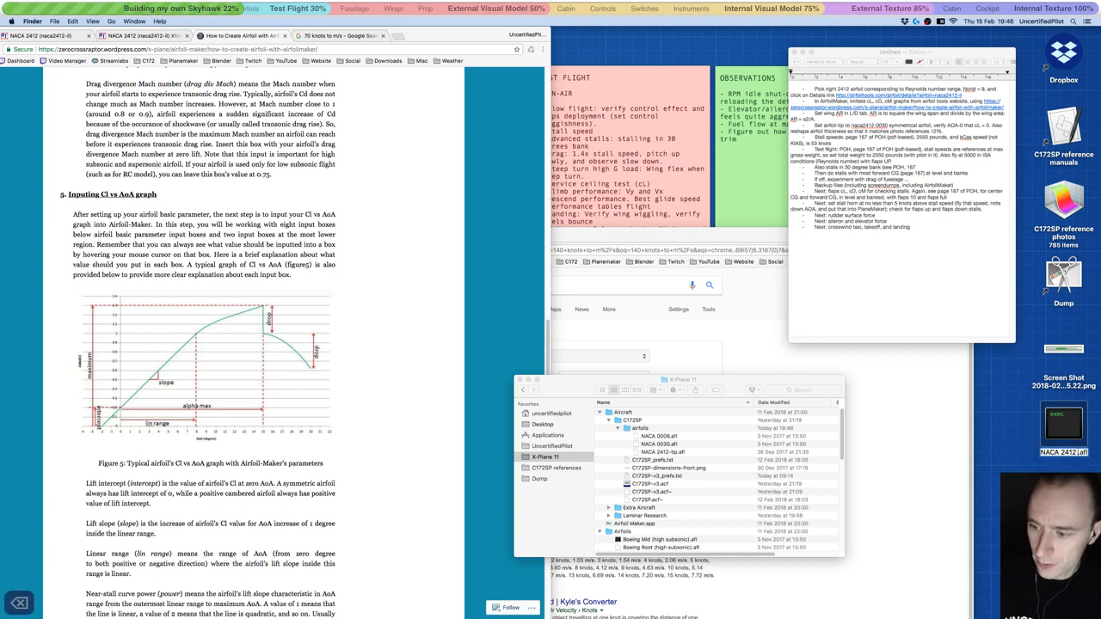
pyautogui.write('-root')
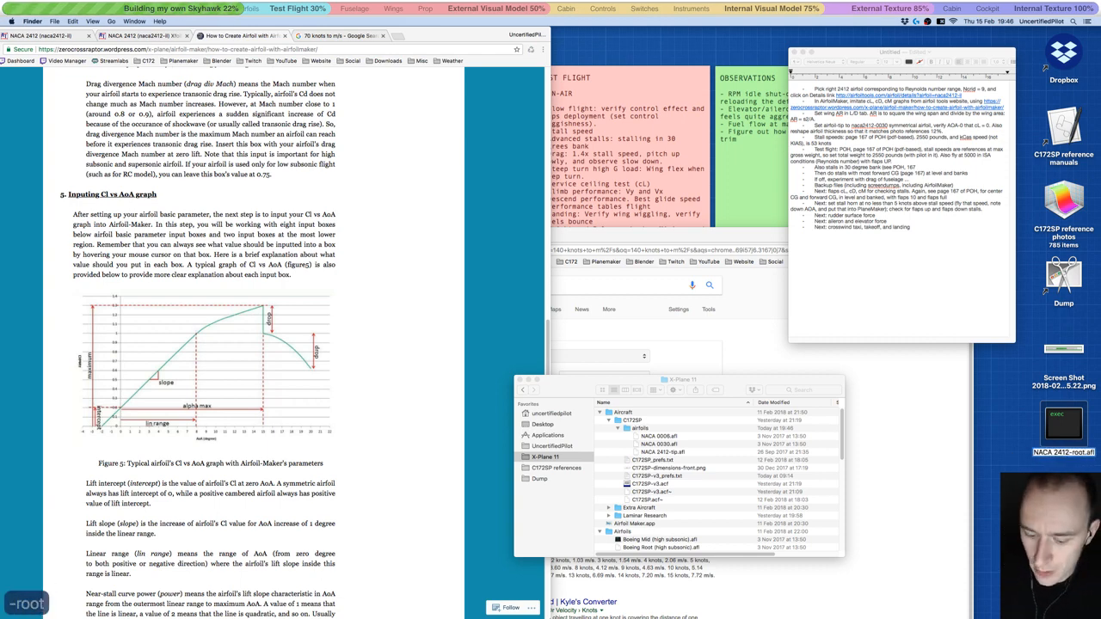
pyautogui.press('Return')
# - Move NACA 2412-root.afl from the desktop into the C172SP aircraft's airfoils folder and hide Finder
pyautogui.moveTo(1064, 423); pyautogui.dragTo(698, 436)
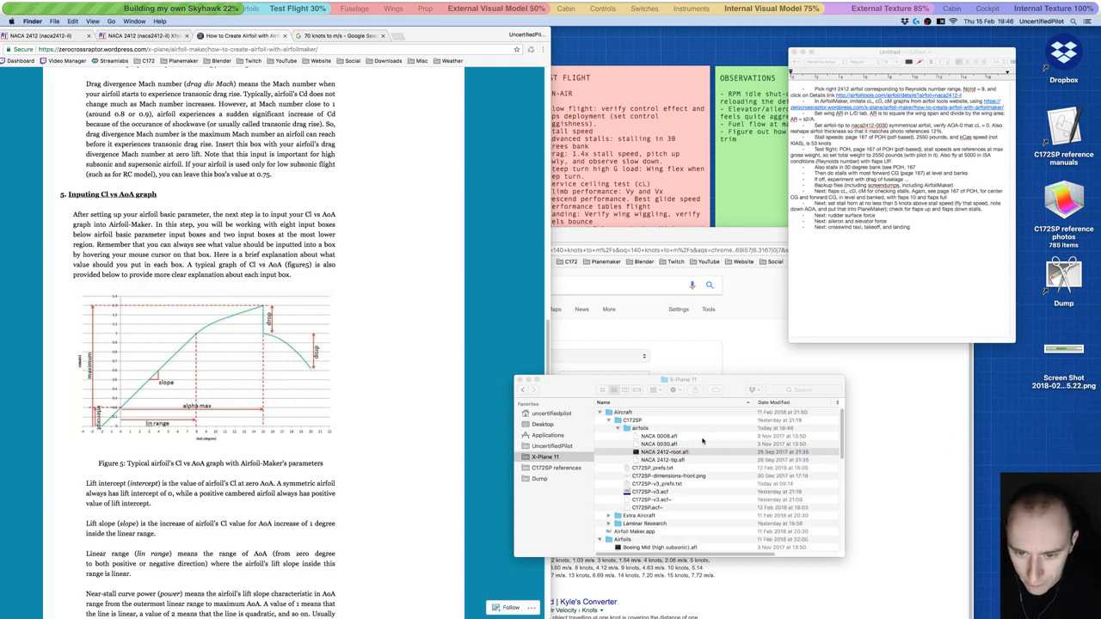
pyautogui.click(730, 379)
pyautogui.press('super+h')
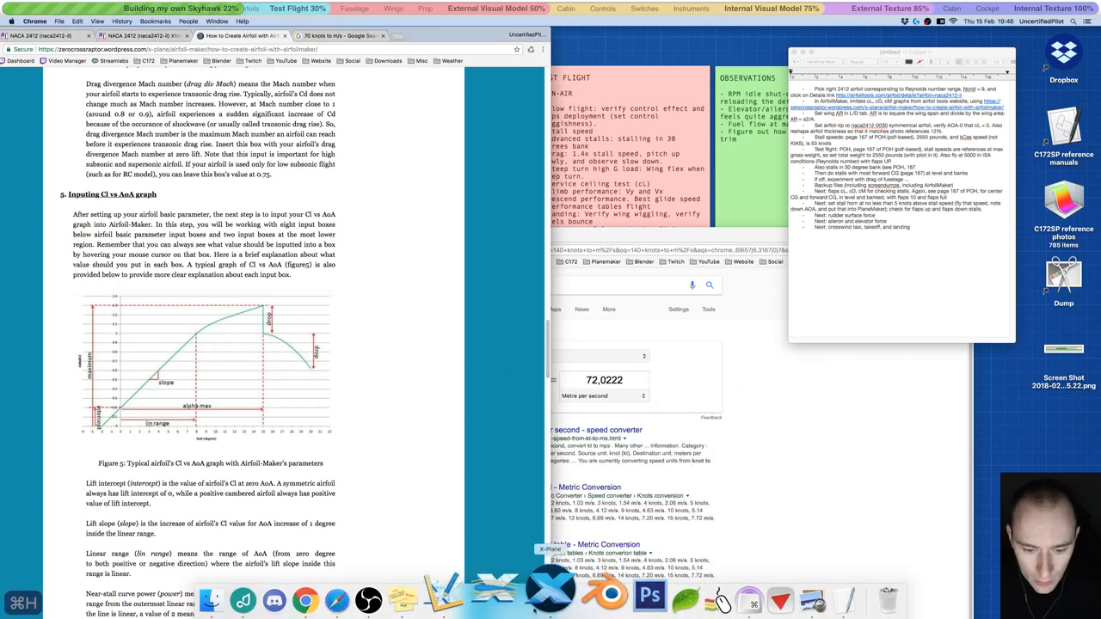
# - Launch Airfoil Maker and delete every Reynolds number set of the root airfoil except the highest
pyautogui.click(499, 590)
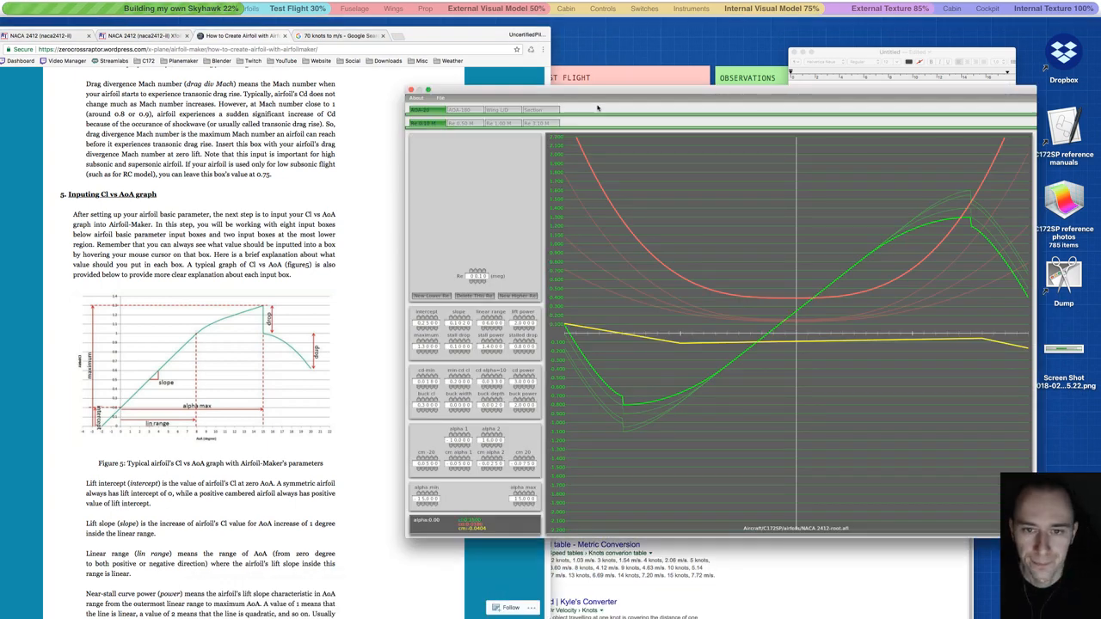
pyautogui.moveTo(477, 92); pyautogui.dragTo(408, 88)
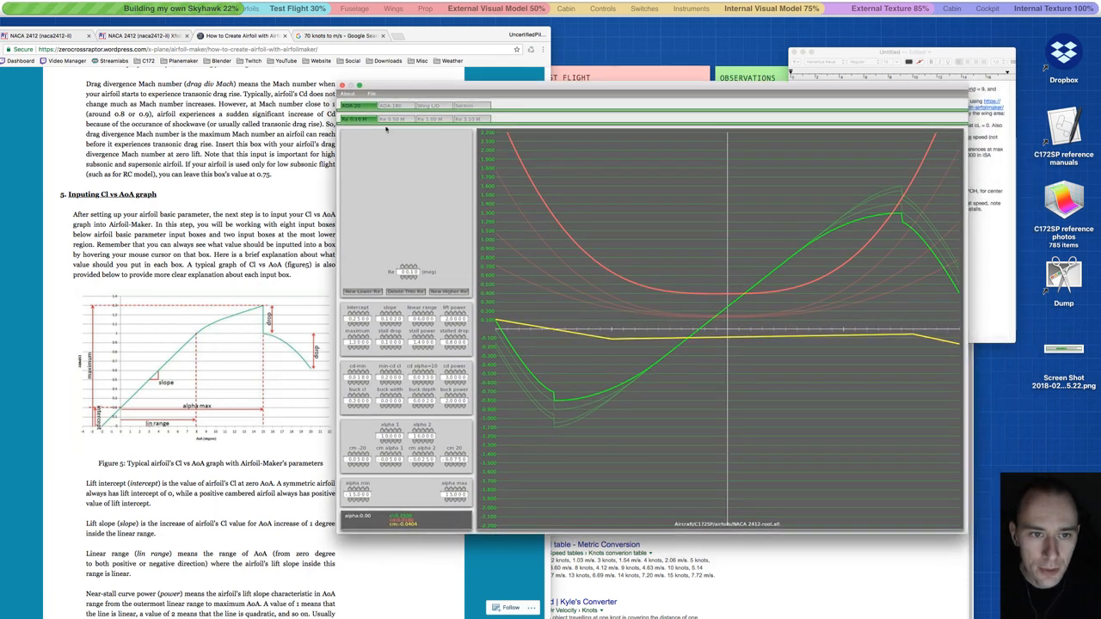
pyautogui.click(408, 291)
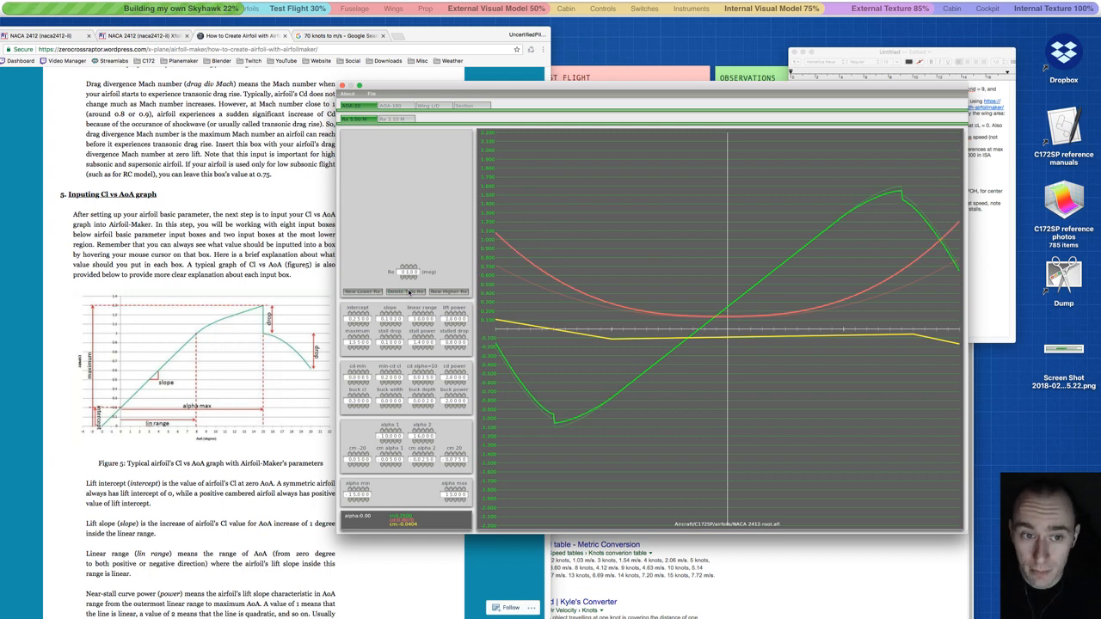
pyautogui.click(408, 292)
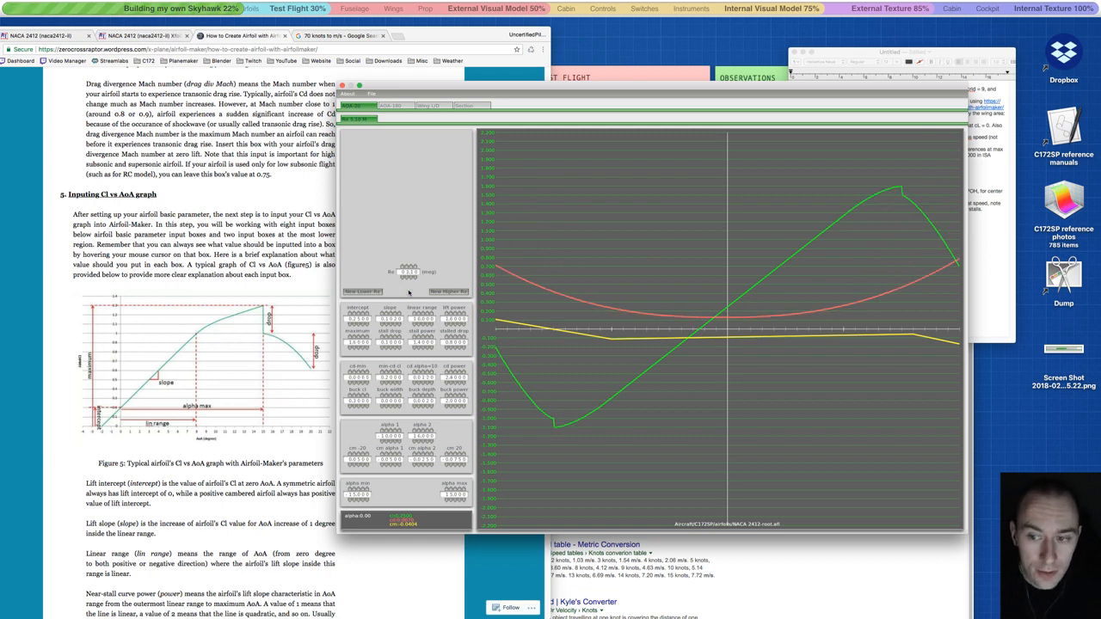
pyautogui.click(698, 331)
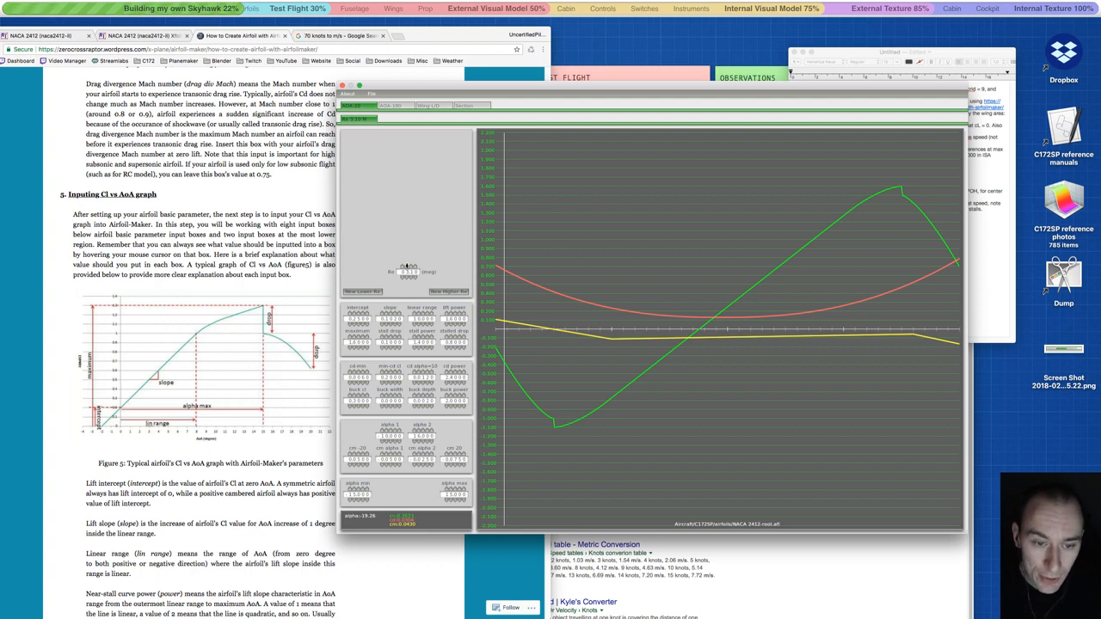
# - Set the remaining Reynolds number using the captured tab screenshot as reference, and add a higher Reynolds number set
pyautogui.doubleClick(1059, 348)
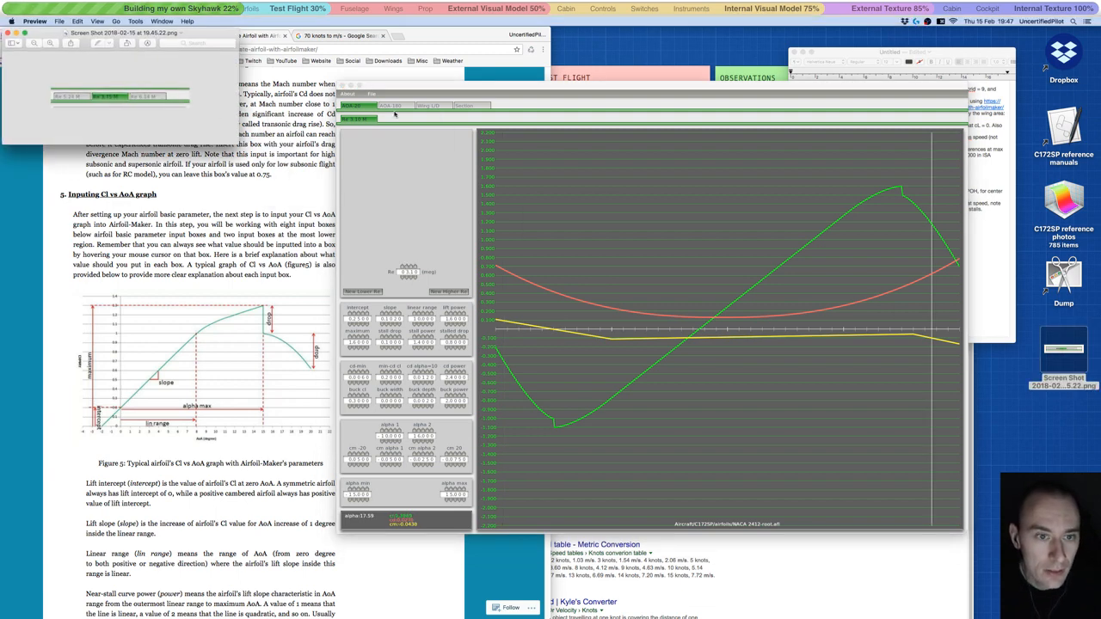
pyautogui.moveTo(434, 92); pyautogui.dragTo(447, 89)
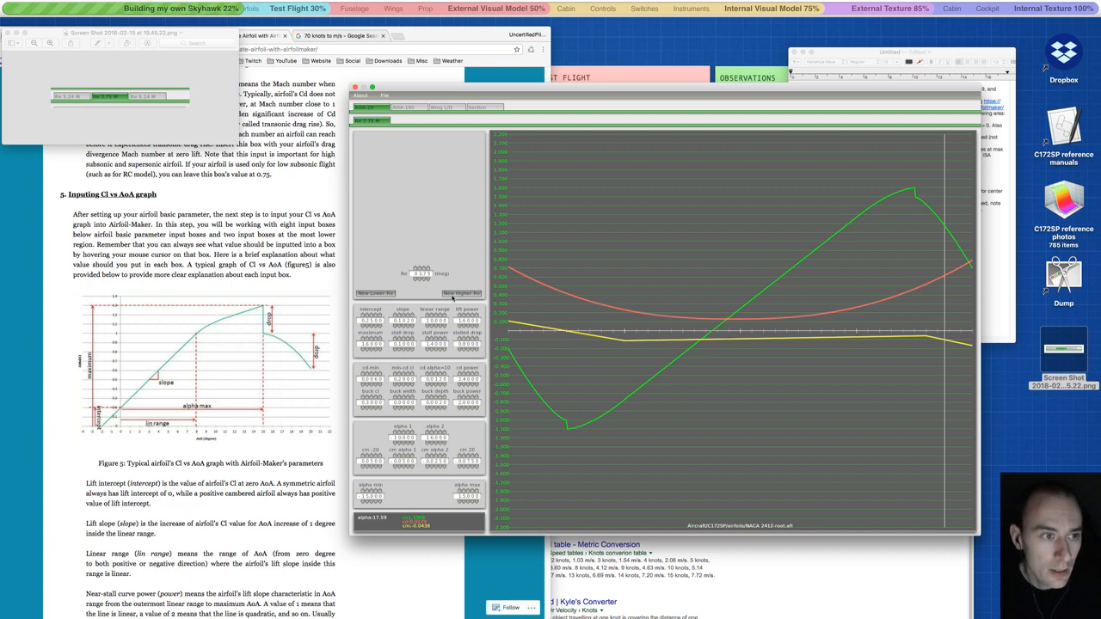
pyautogui.click(453, 295)
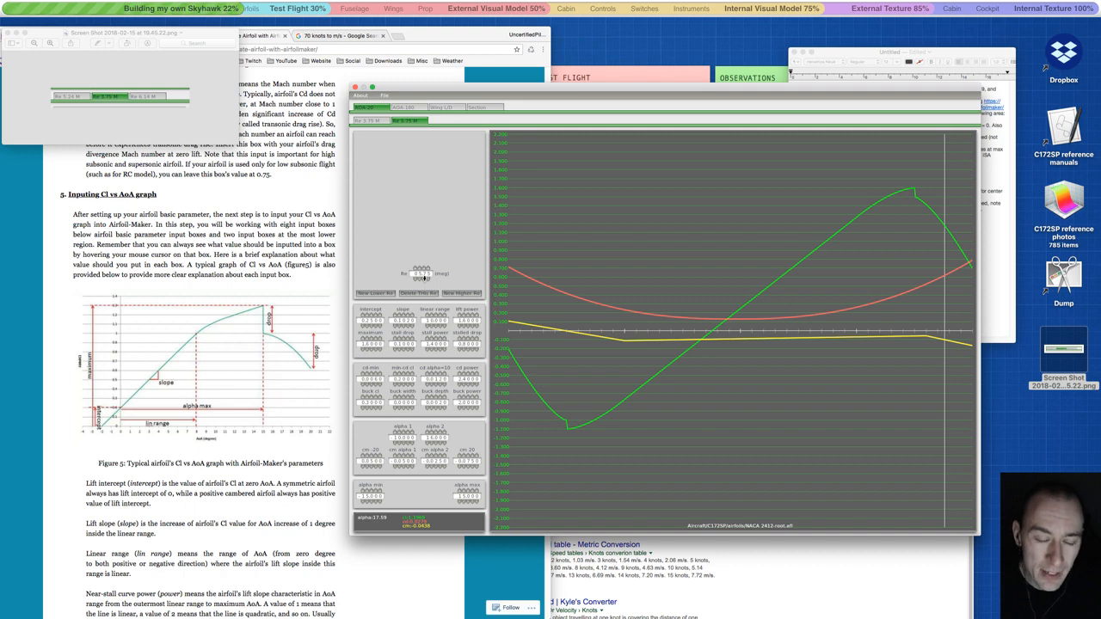
# - Switch to Chrome and examine the Reynolds numbers listed in the NACA 2412 polars on Airfoil Tools, keeping Airfoil Maker alongside
pyautogui.click(292, 174)
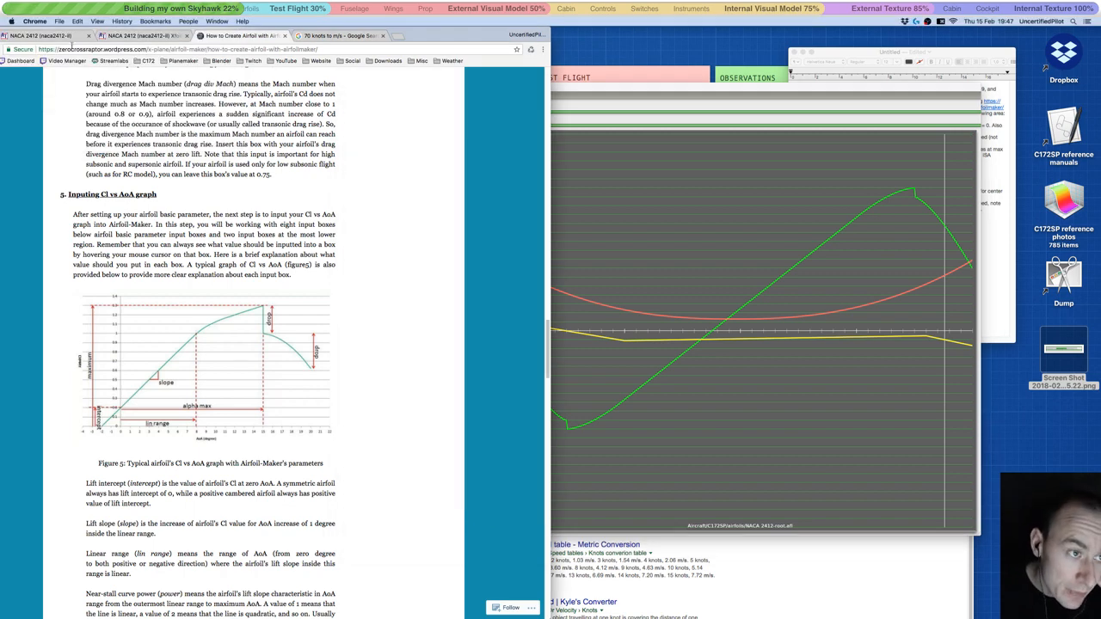
pyautogui.click(47, 35)
pyautogui.scroll(3, 383, 183)
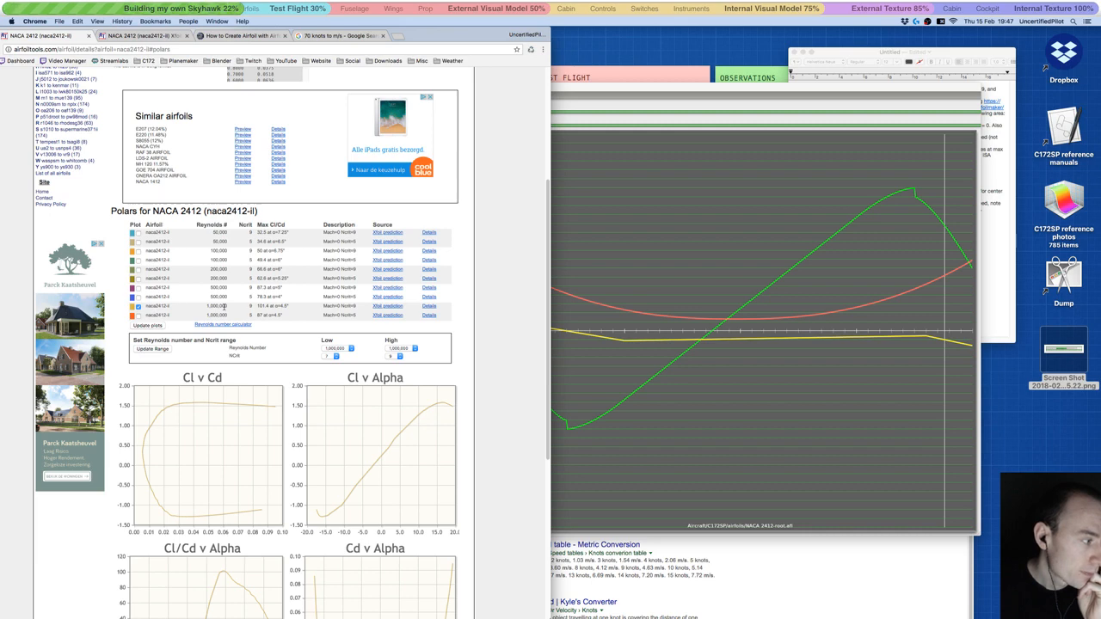
pyautogui.click(616, 89)
pyautogui.moveTo(616, 89); pyautogui.dragTo(679, 94)
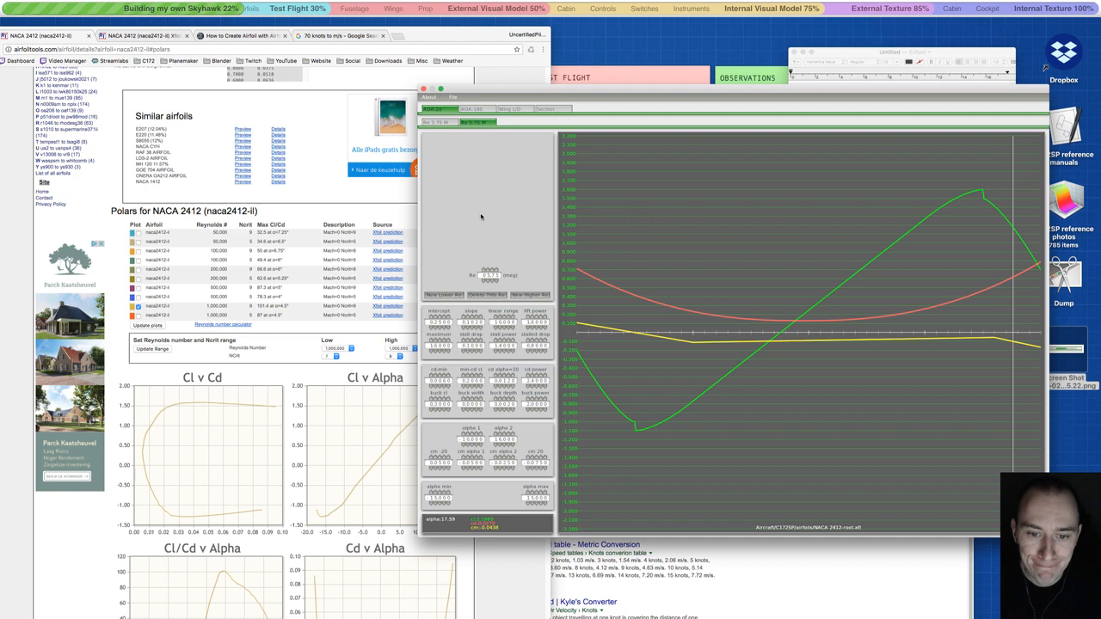
pyautogui.click(288, 224)
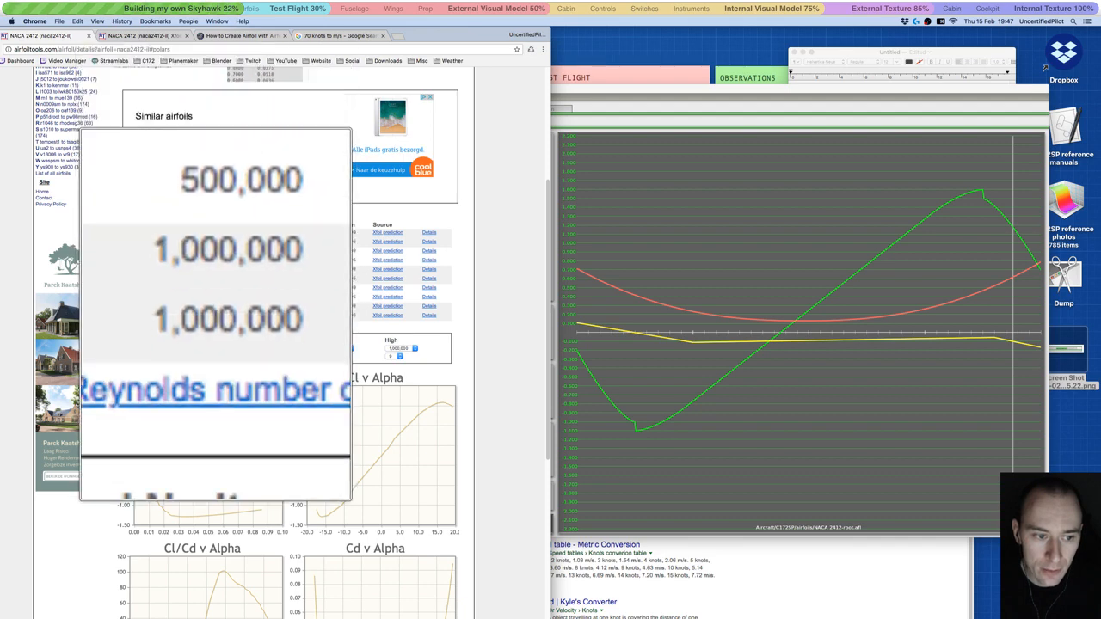
# - Set the upper Reynolds number limit of the NACA 2412 polars to 5,000,000 and update the range
pyautogui.click(400, 349)
pyautogui.click(400, 357)
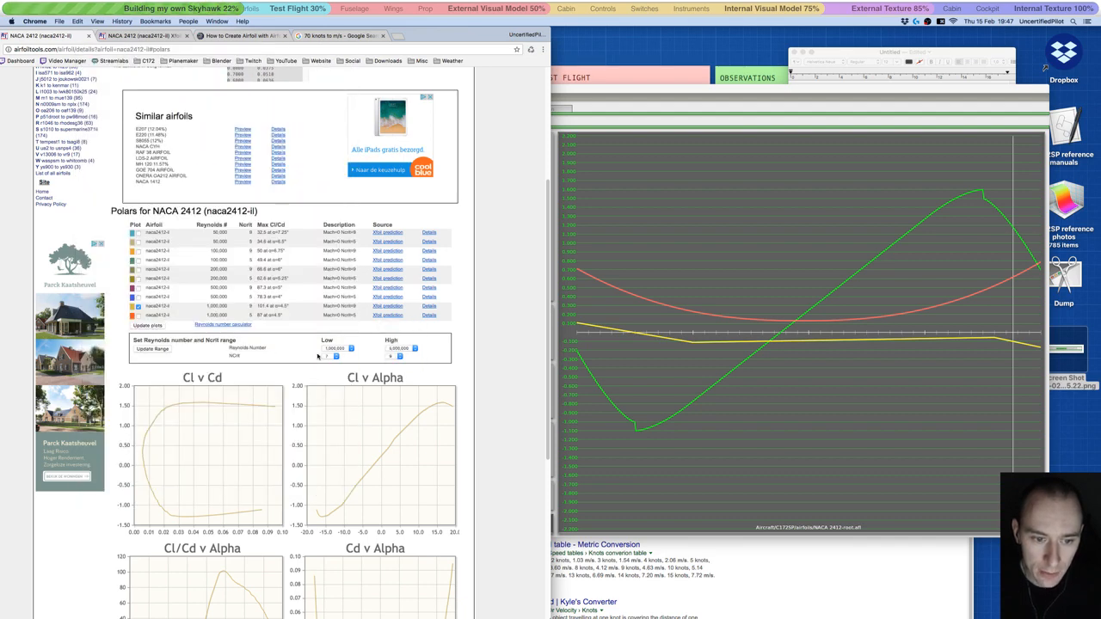
pyautogui.click(152, 349)
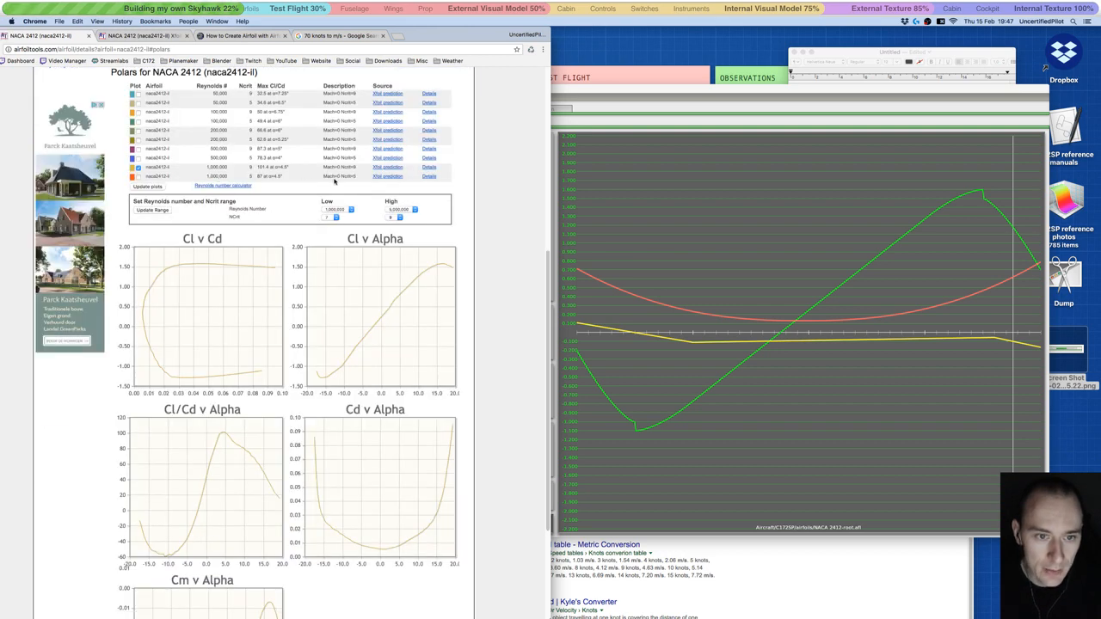
pyautogui.click(446, 179)
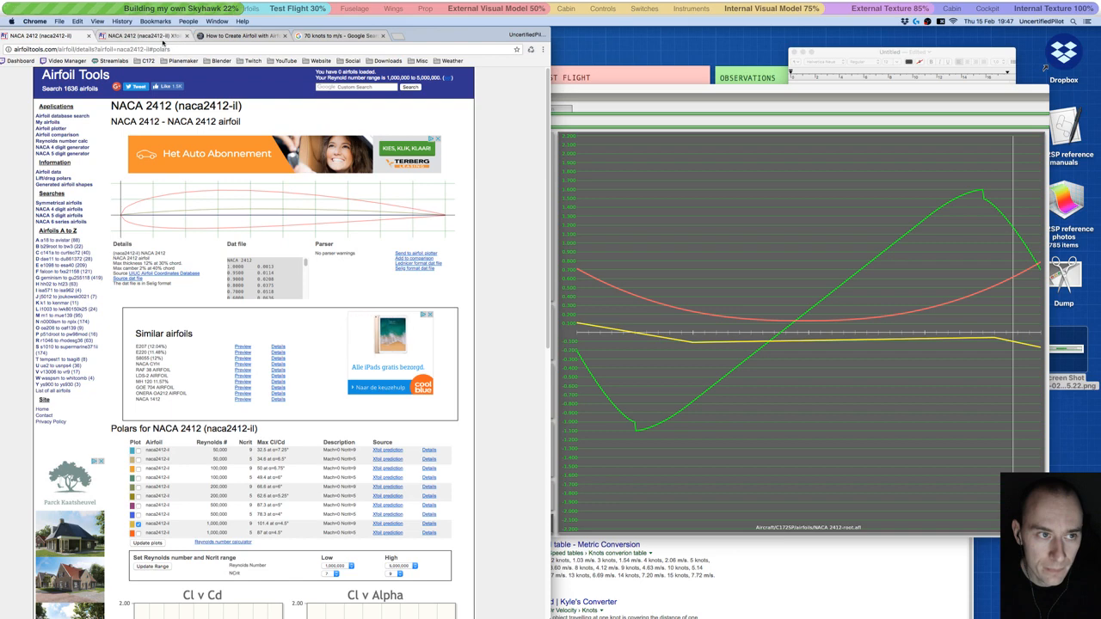
# - Review the polar graphs on the NACA 2412 details page for Reynolds number 1,000,000
pyautogui.click(163, 38)
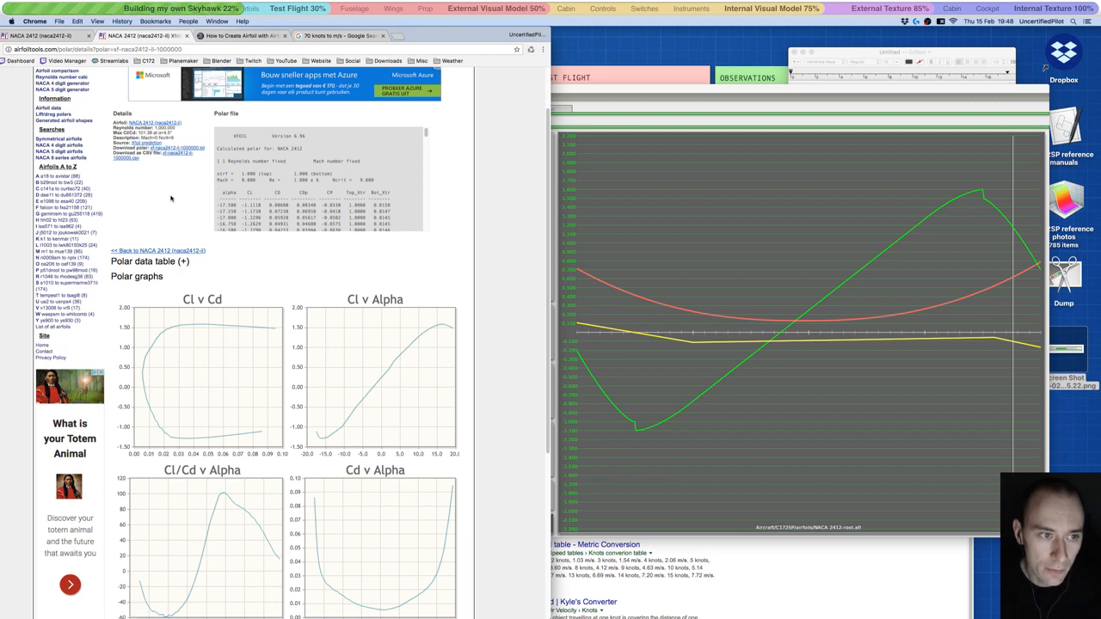
pyautogui.scroll(-5, 170, 198)
pyautogui.scroll(-3, 170, 198)
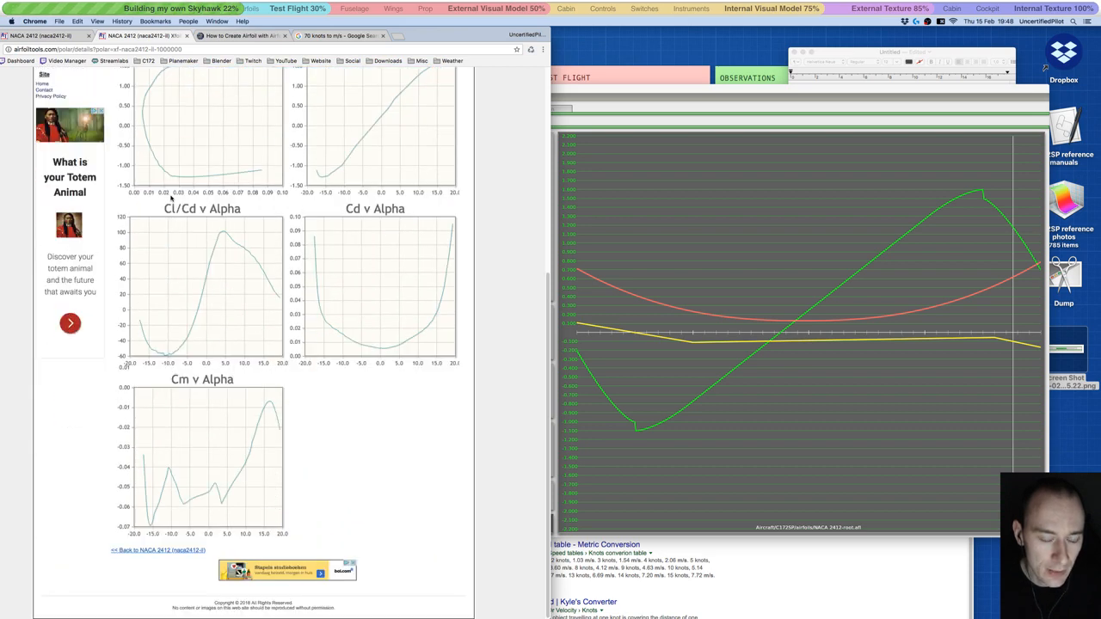
pyautogui.scroll(5, 462, 317)
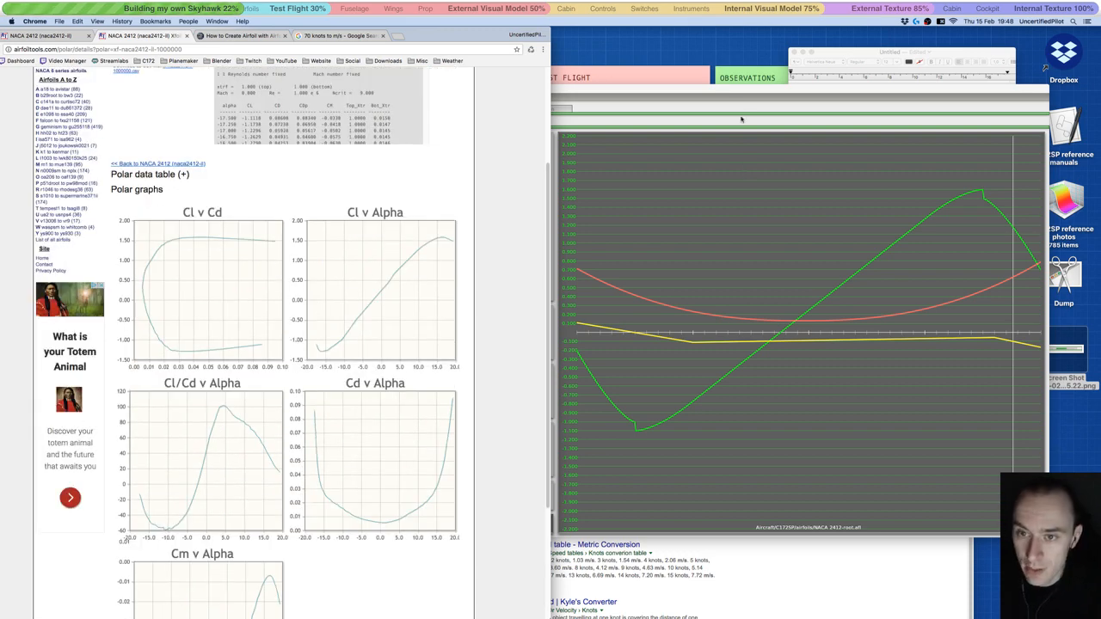
# - Switch to Airfoil Maker, compare both Reynolds number sets with the captured tab screenshot, and delete the higher set
pyautogui.click(613, 120)
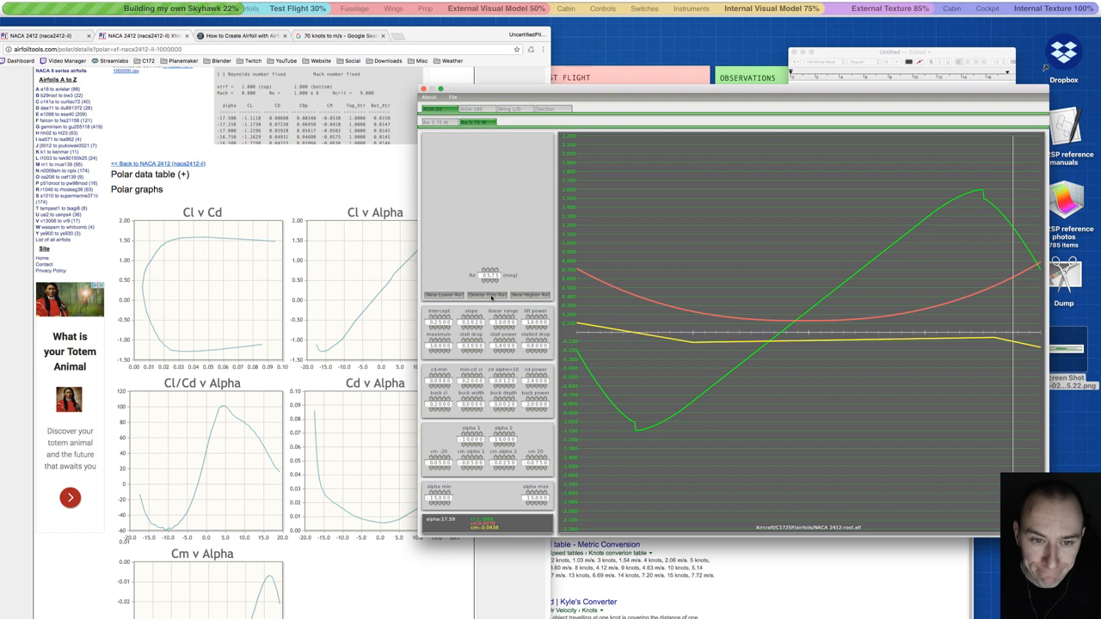
pyautogui.click(437, 123)
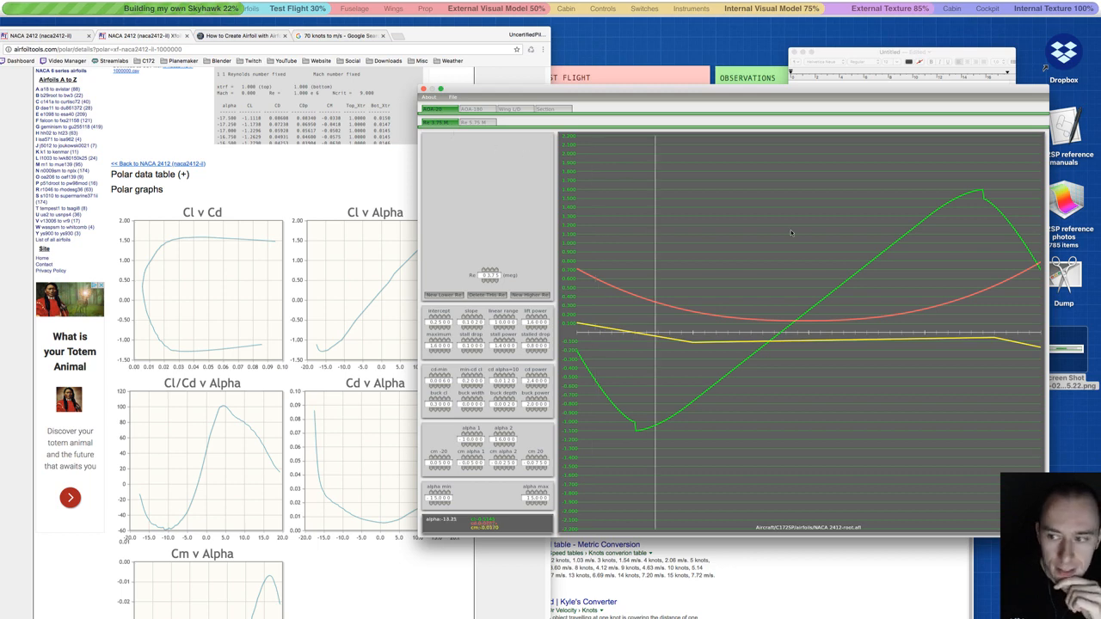
pyautogui.doubleClick(1067, 352)
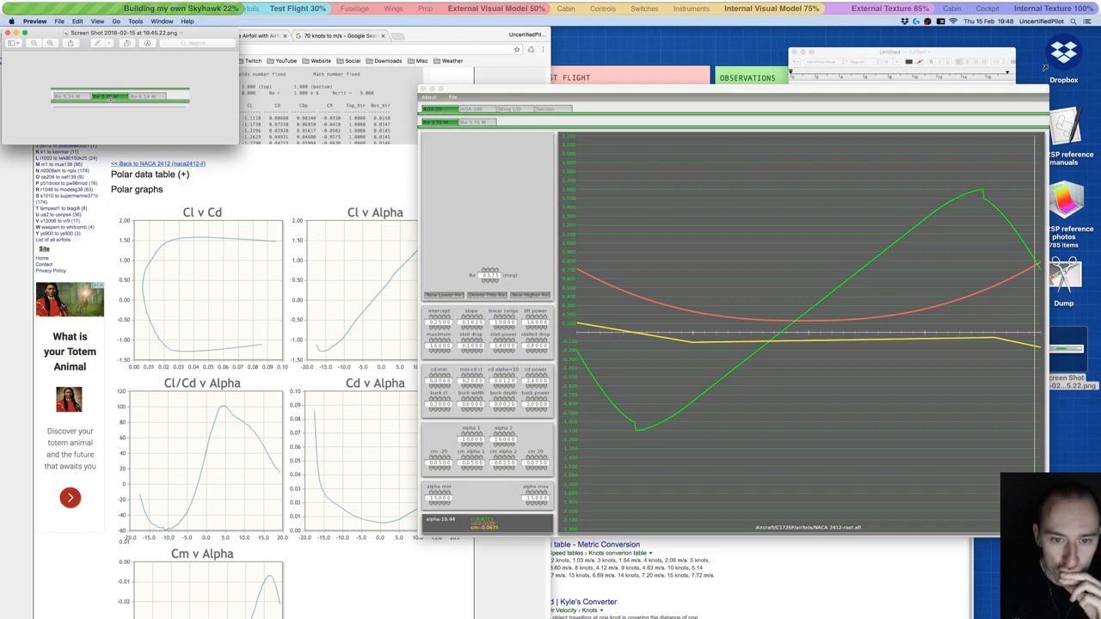
pyautogui.click(475, 126)
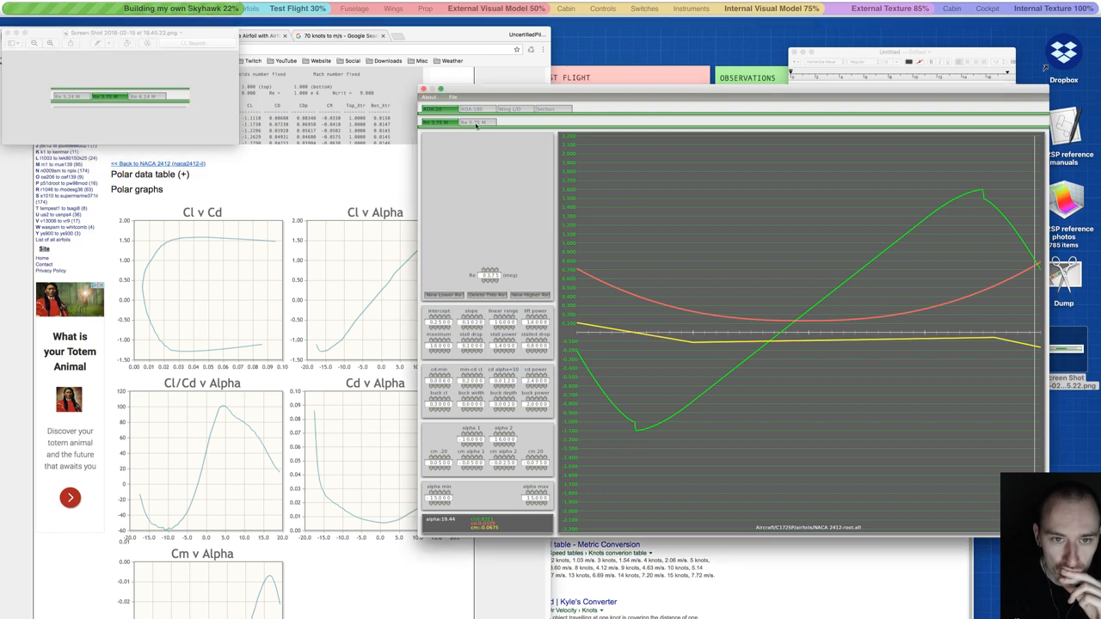
pyautogui.click(475, 123)
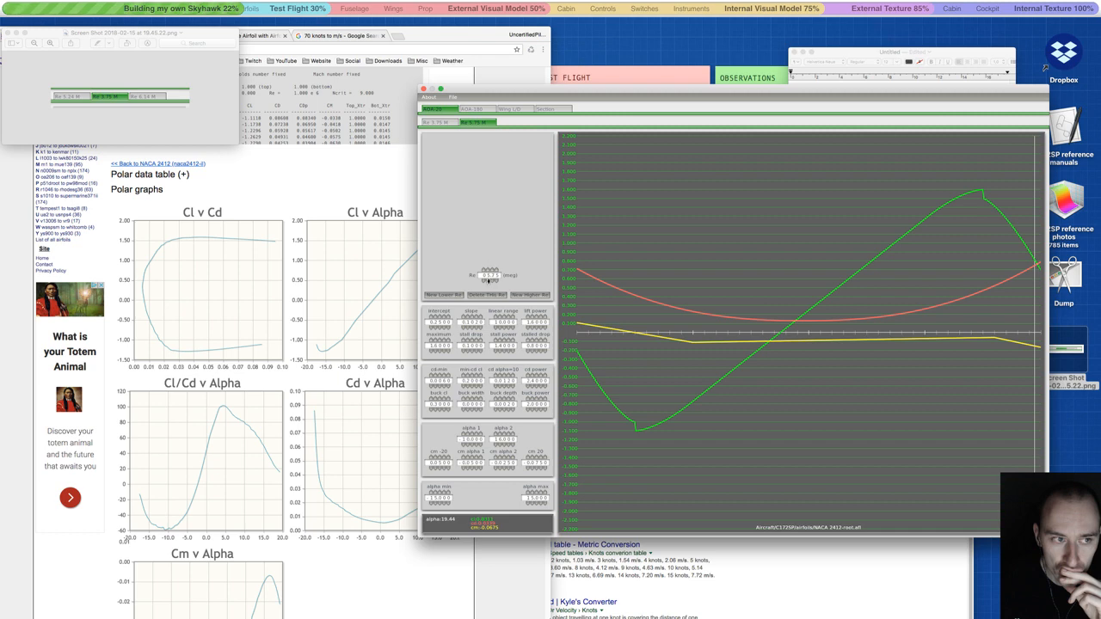
pyautogui.click(447, 124)
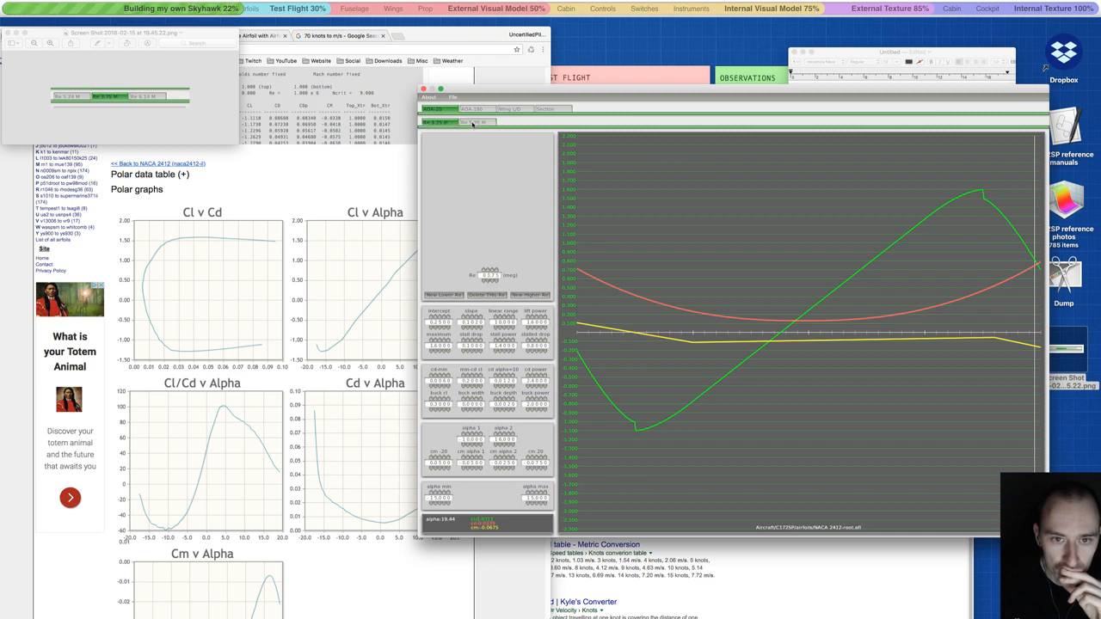
pyautogui.click(472, 123)
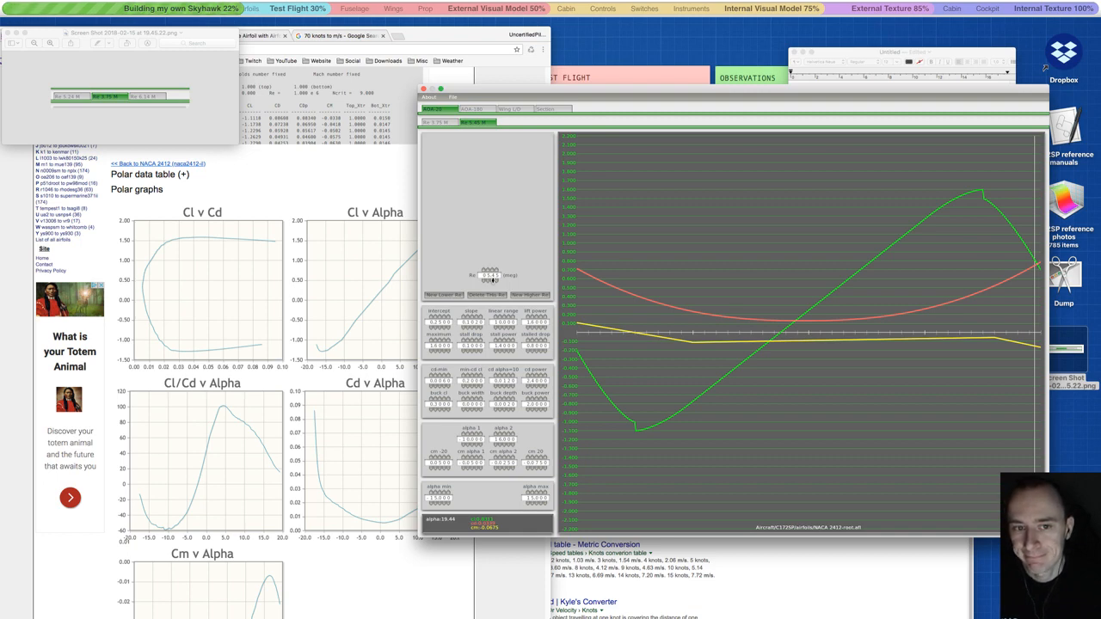
pyautogui.click(486, 295)
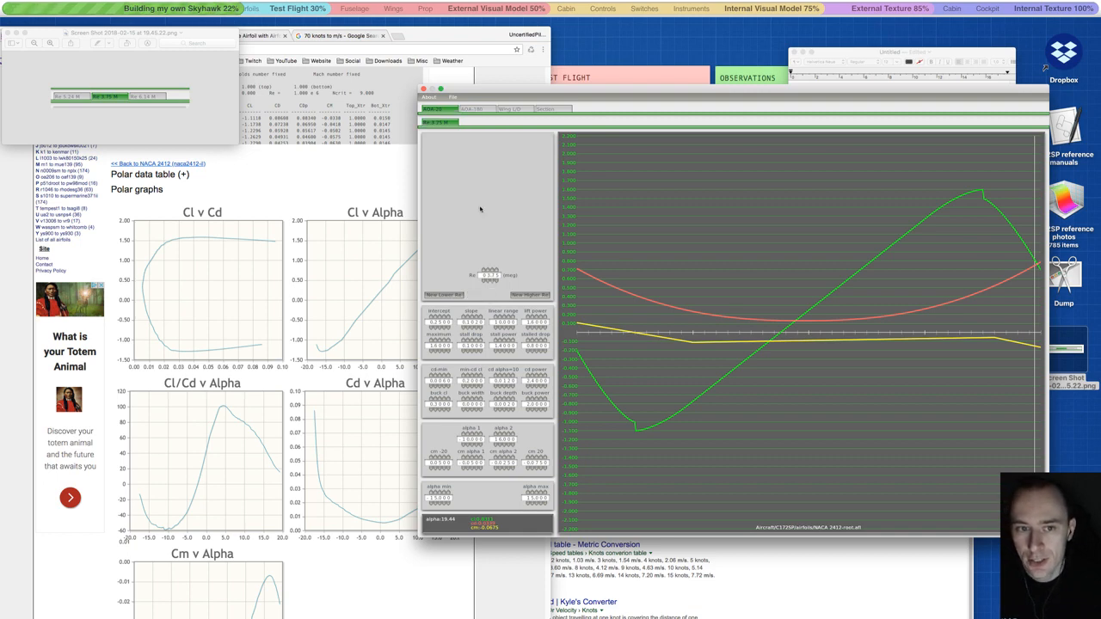
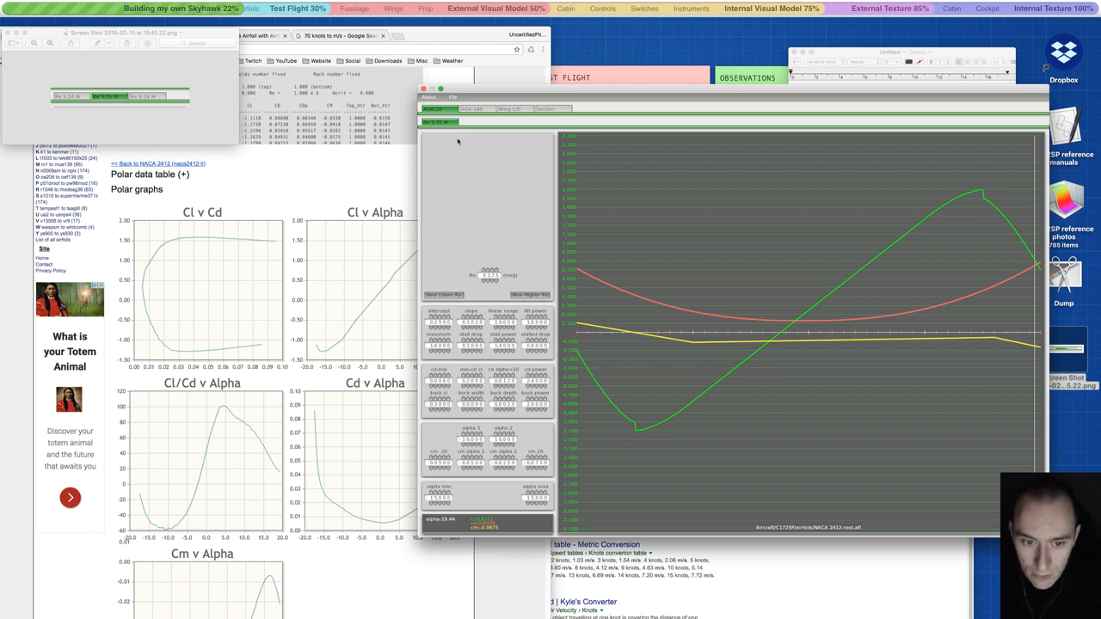
# - Switch to Chrome and compare the Cl v Alpha graph with the Airfoil Maker lift curve at zero alpha and at zero lift
pyautogui.click(8, 34)
pyautogui.click(363, 190)
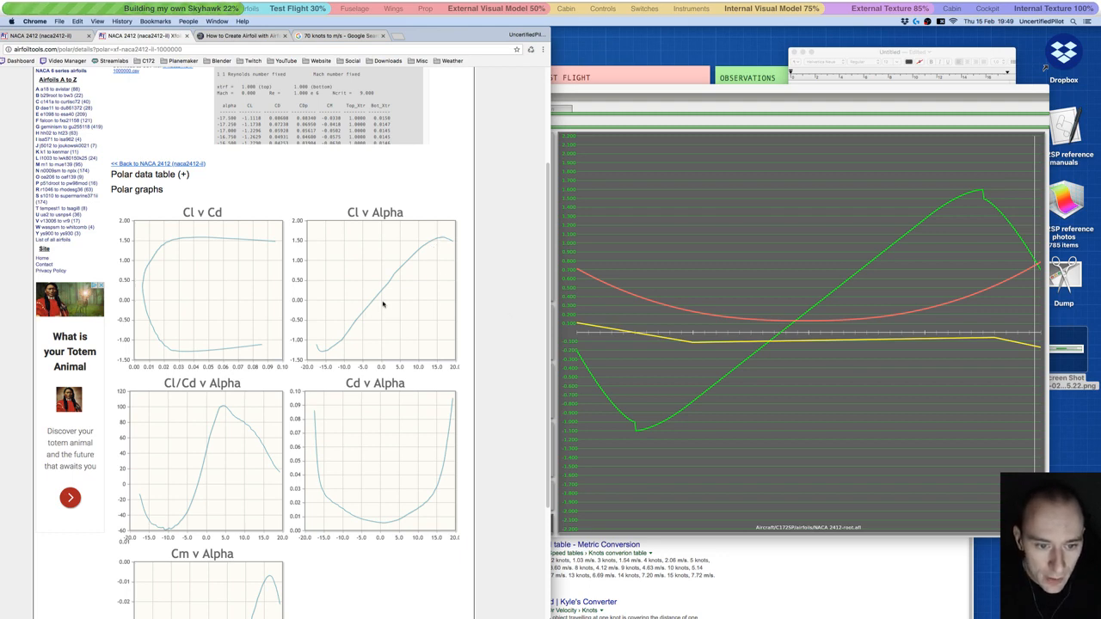
pyautogui.keyDown('ctrl'); pyautogui.scroll(3, 381, 302); pyautogui.keyUp('ctrl')
pyautogui.keyDown('ctrl'); pyautogui.scroll(-3, 381, 292); pyautogui.keyUp('ctrl')
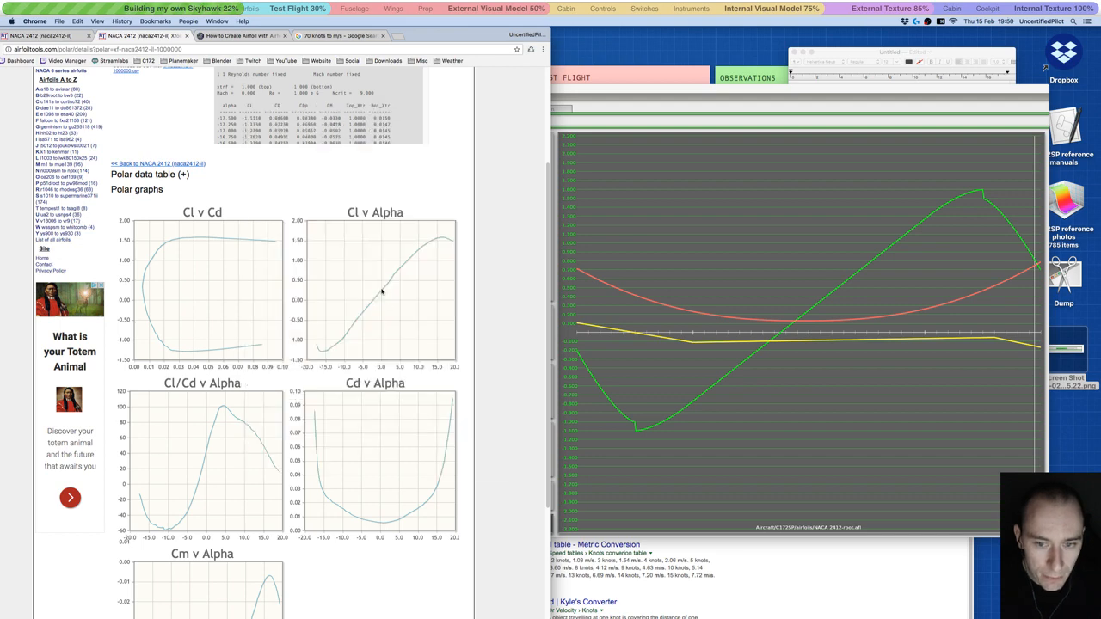
pyautogui.click(824, 335)
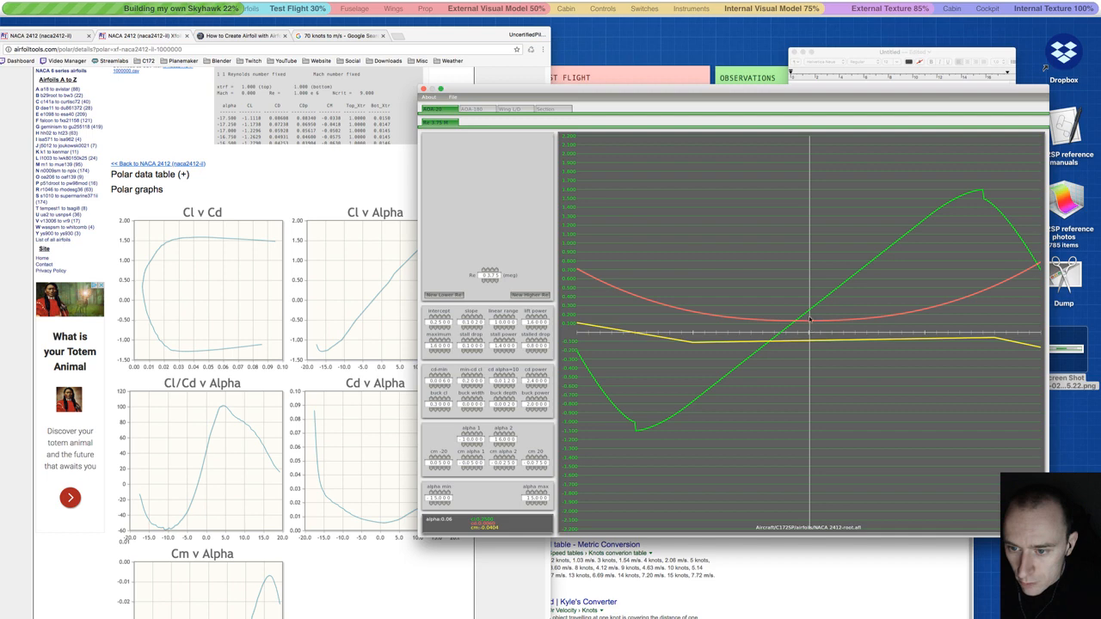
pyautogui.press('alt+super+8')
pyautogui.press('alt+super+8')
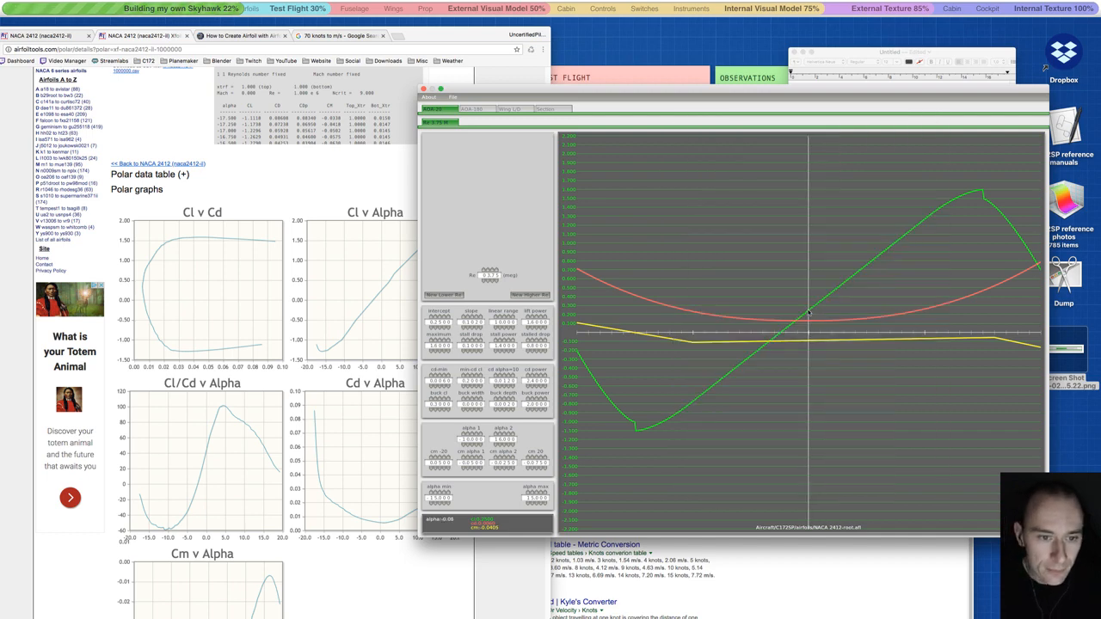
pyautogui.click(375, 304)
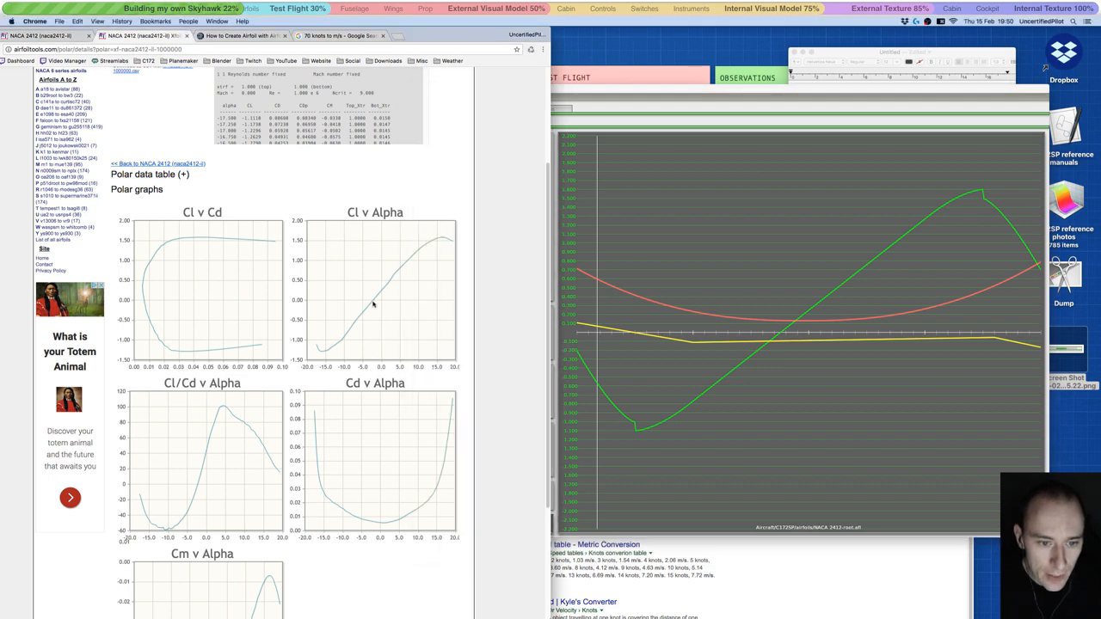
pyautogui.press('alt+super+8')
pyautogui.press('alt+super+8')
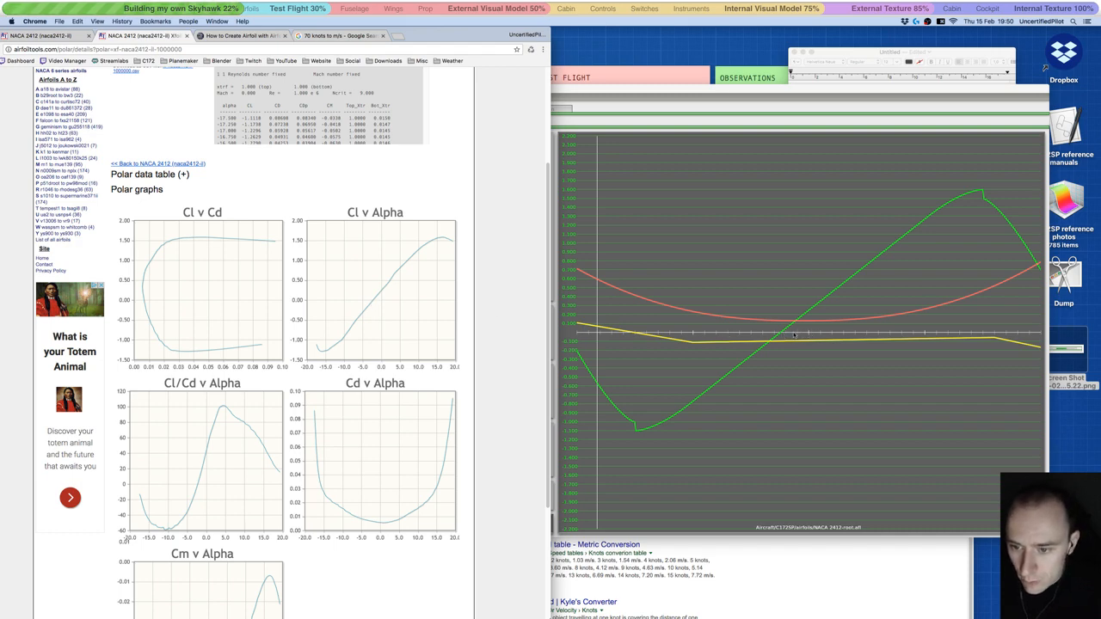
pyautogui.press('alt+super+8')
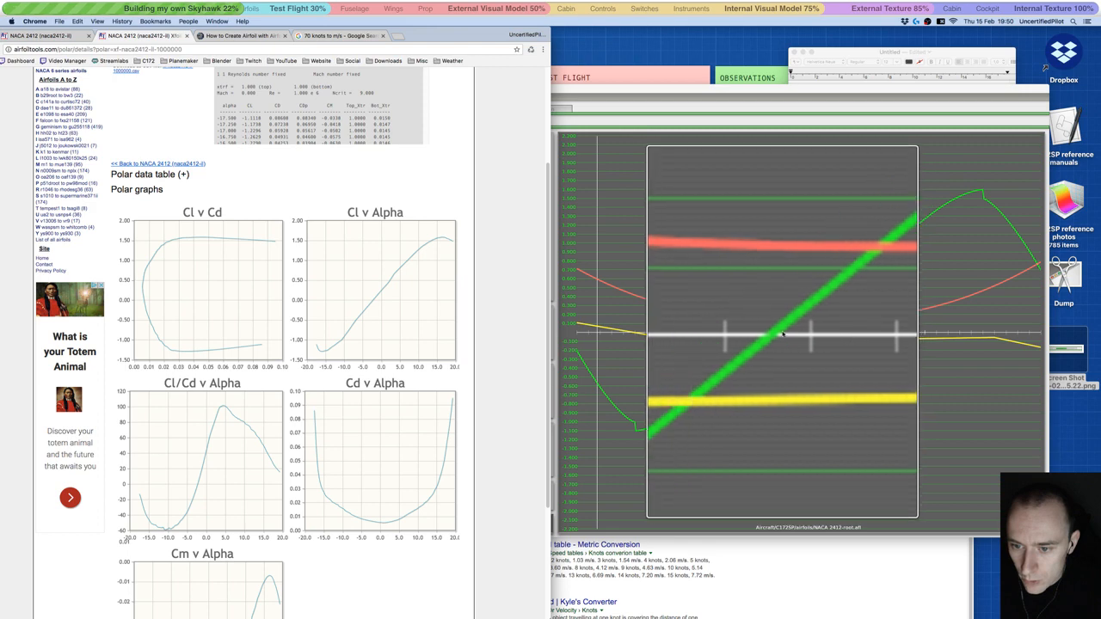
pyautogui.press('alt+super+8')
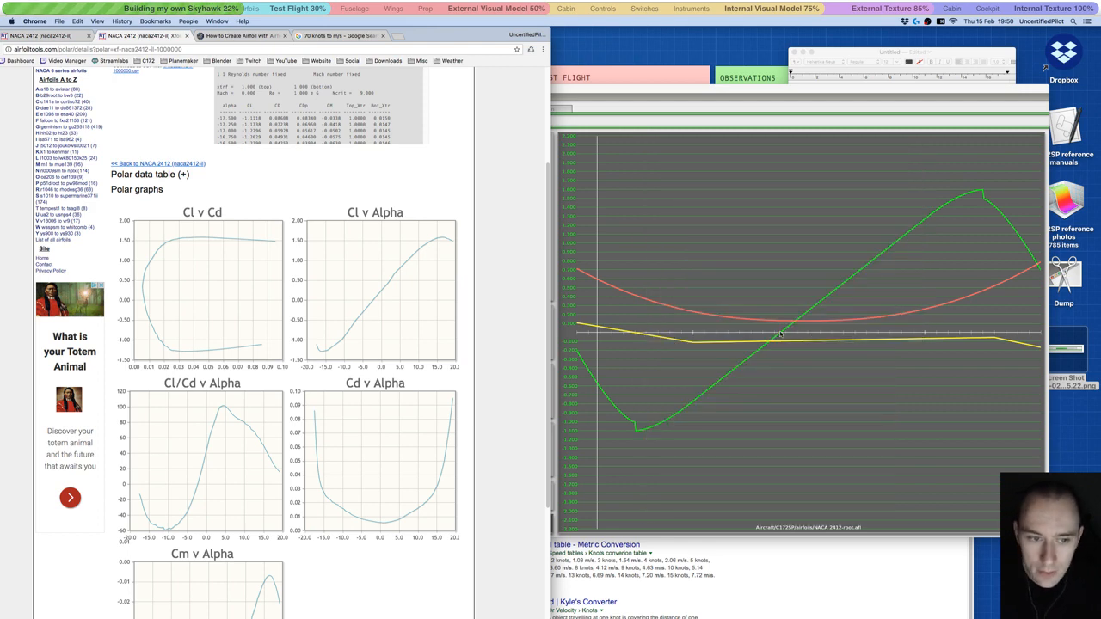
# - Check cd-min against the Cd v Alpha graph, try lower values in Airfoil Maker, and restore it to 0.0060
pyautogui.scroll(-3, 344, 389)
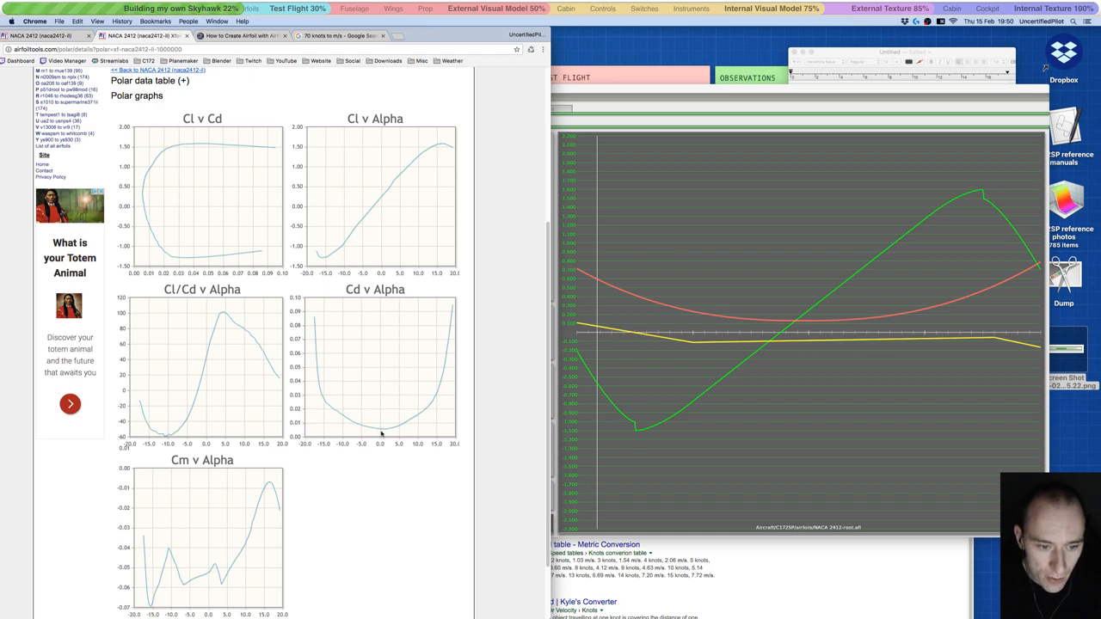
pyautogui.click(831, 327)
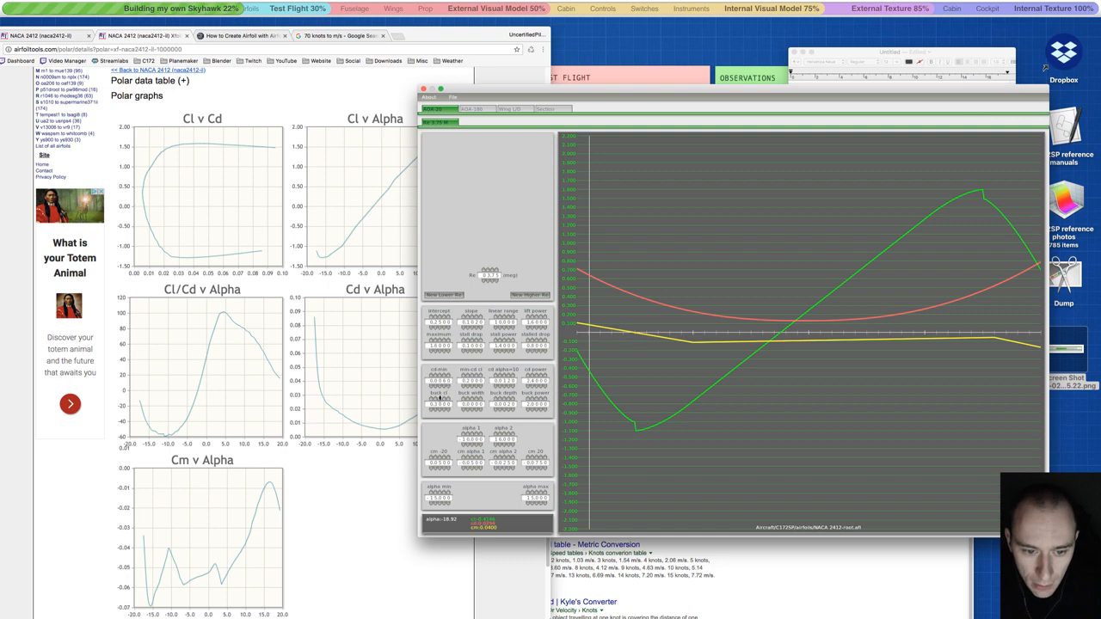
pyautogui.press('alt+super+8')
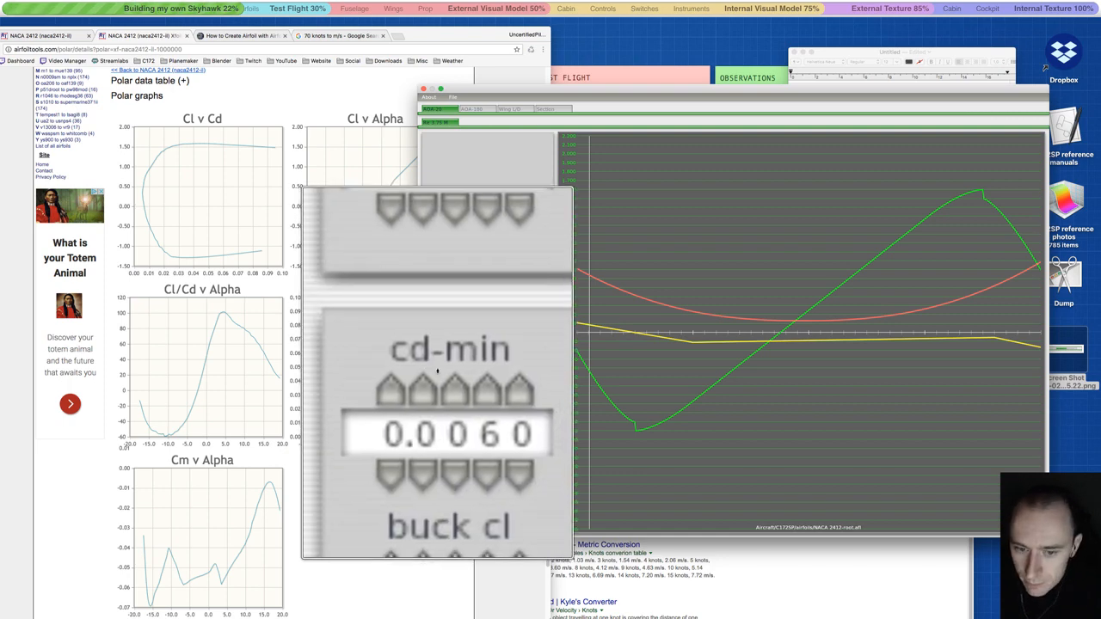
pyautogui.press('alt+super+8')
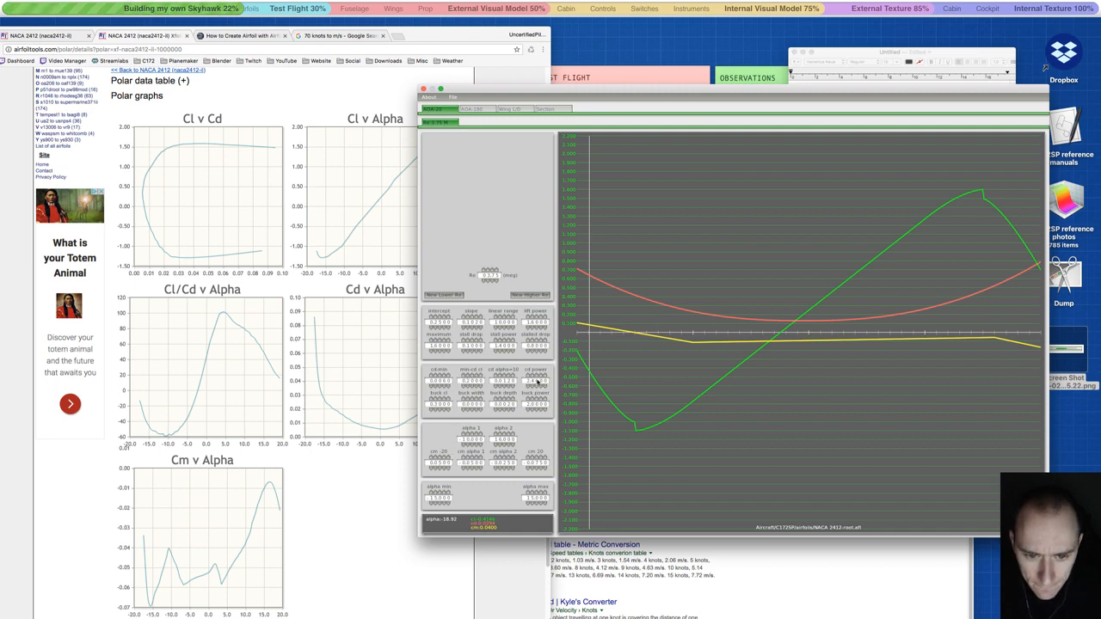
pyautogui.click(440, 386)
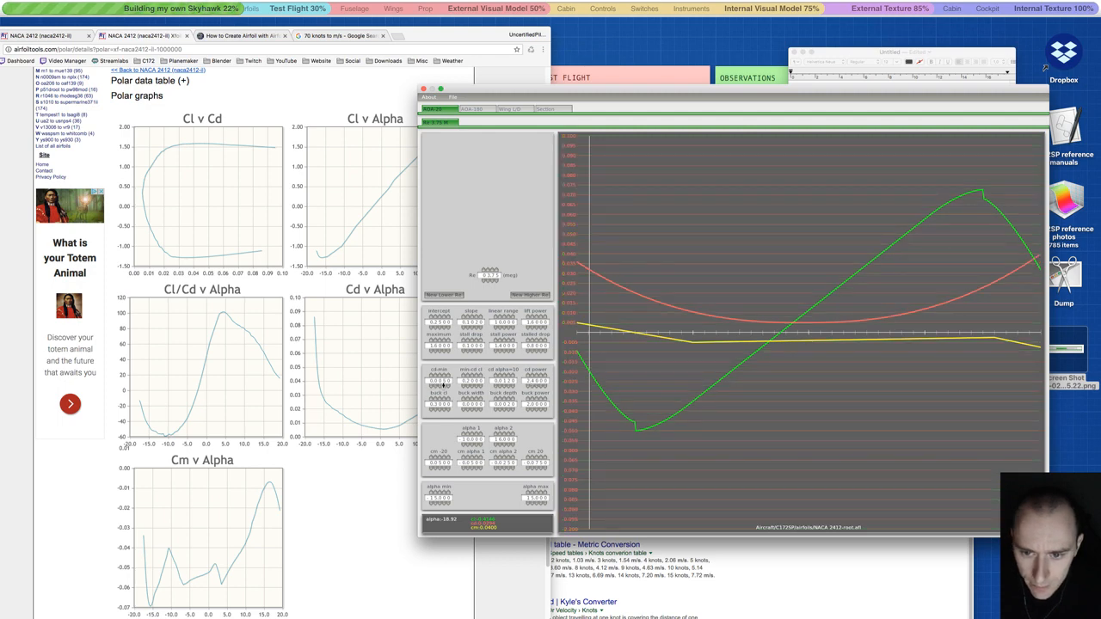
pyautogui.click(442, 386)
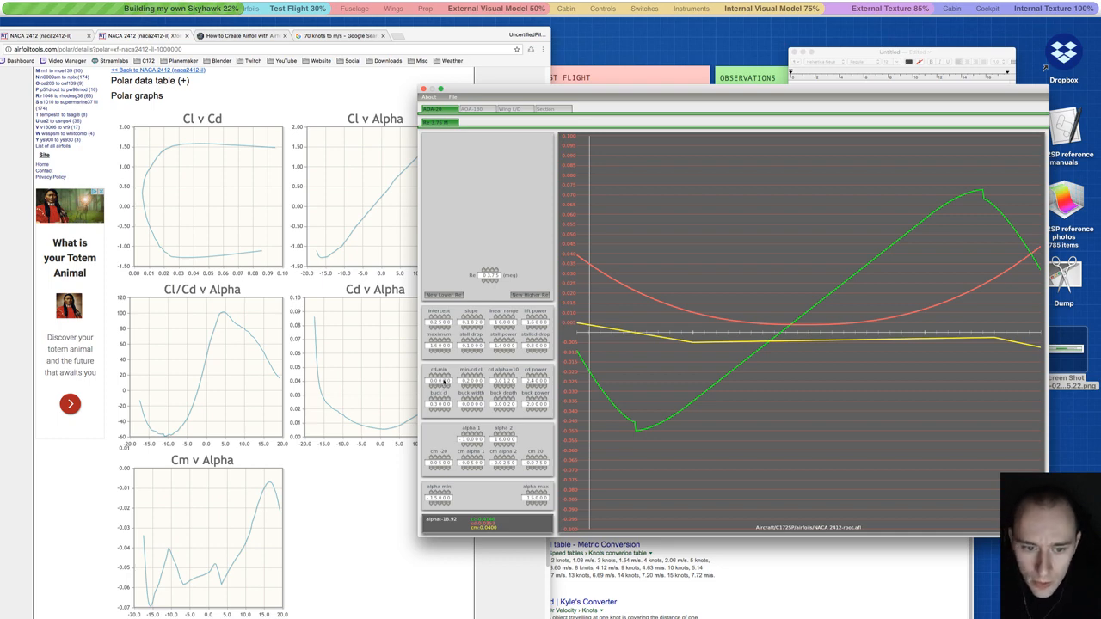
pyautogui.click(442, 376)
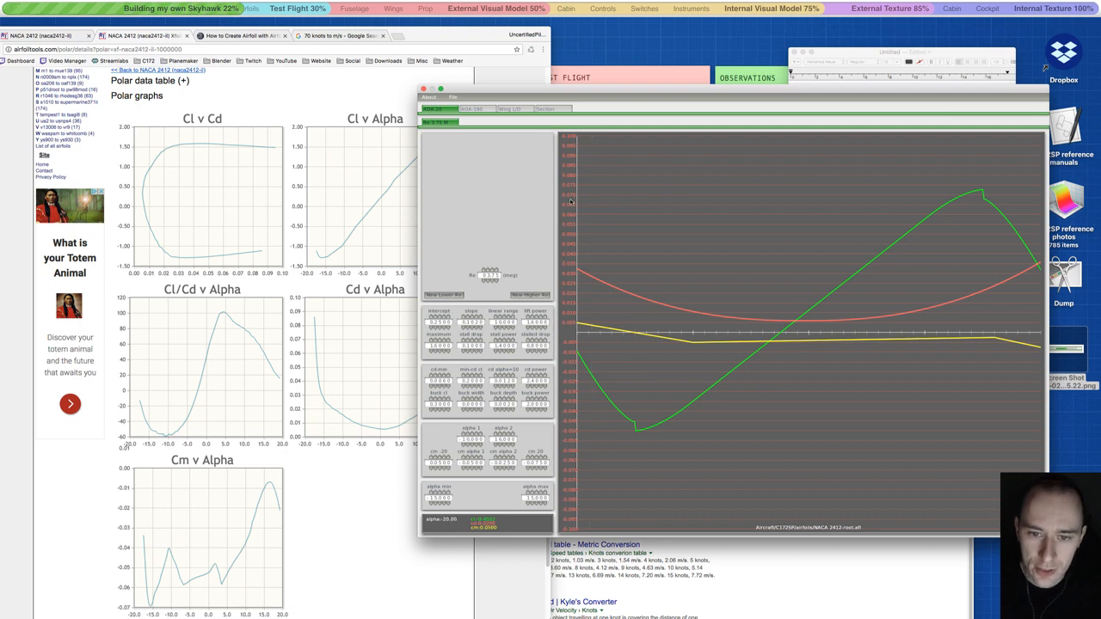
# - Compare the drag curve's outer values with the Cd v Alpha graph and set cd power to 3.5 in Airfoil Maker
pyautogui.press('alt+super+8')
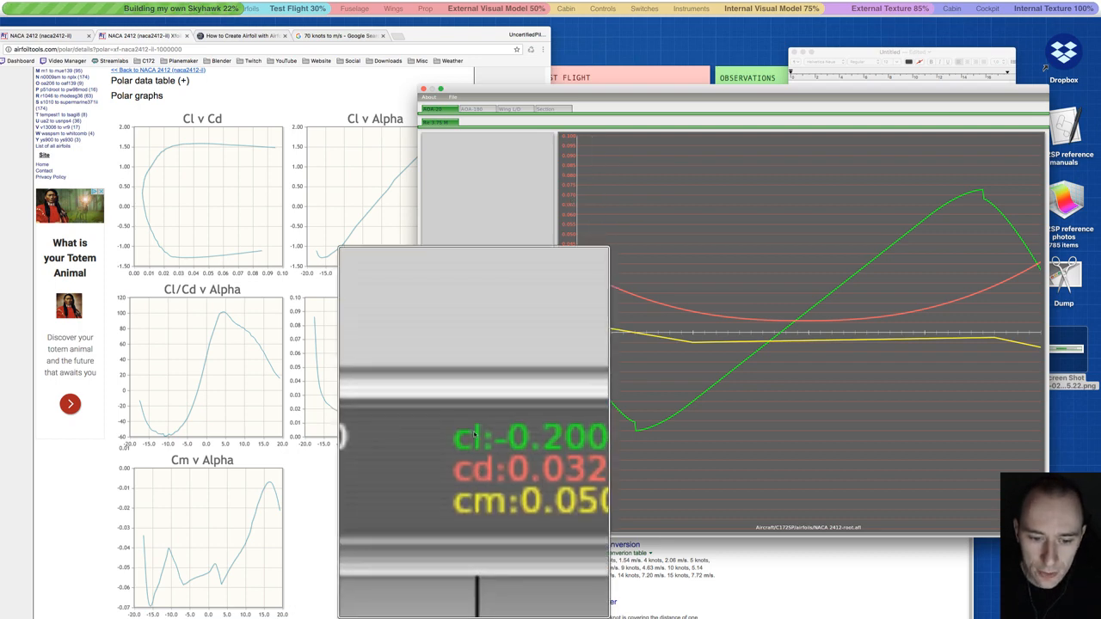
pyautogui.press('alt+super+8')
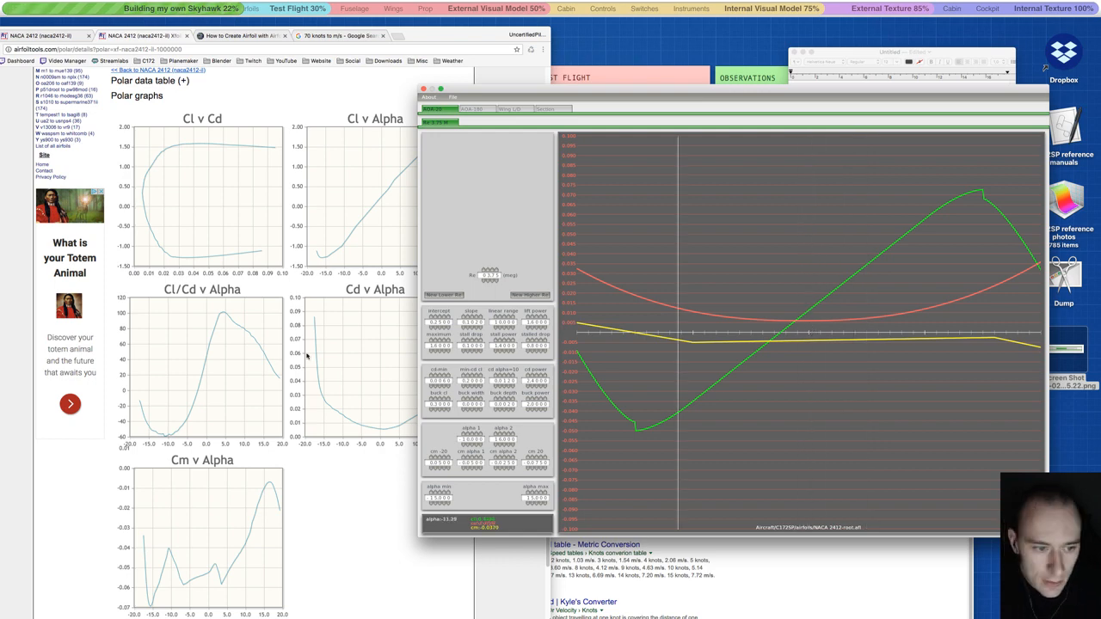
pyautogui.click(362, 413)
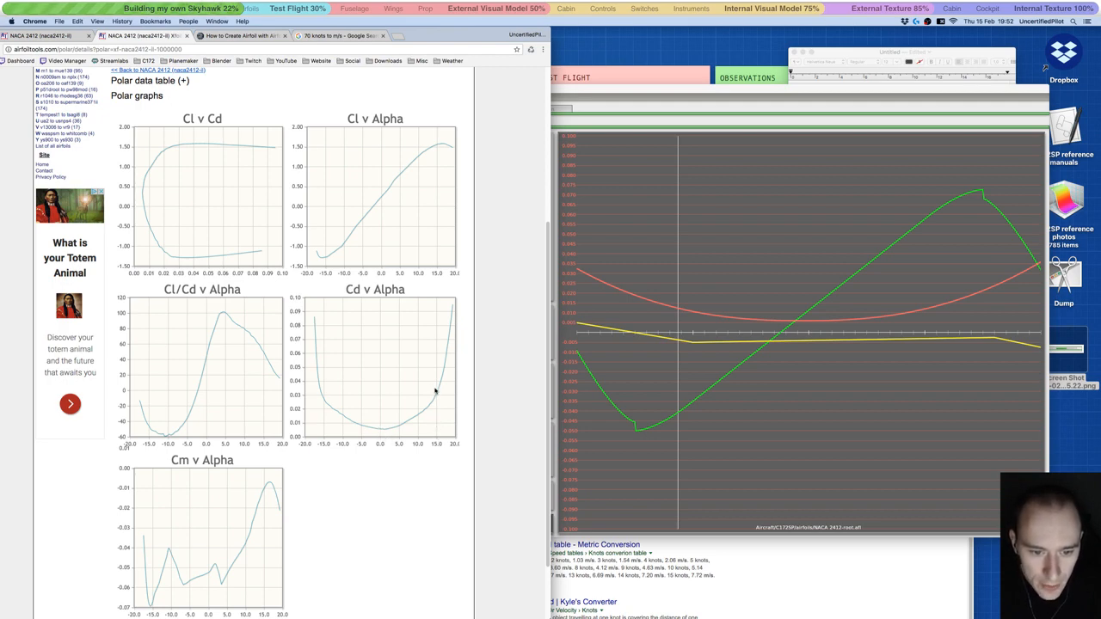
pyautogui.click(935, 311)
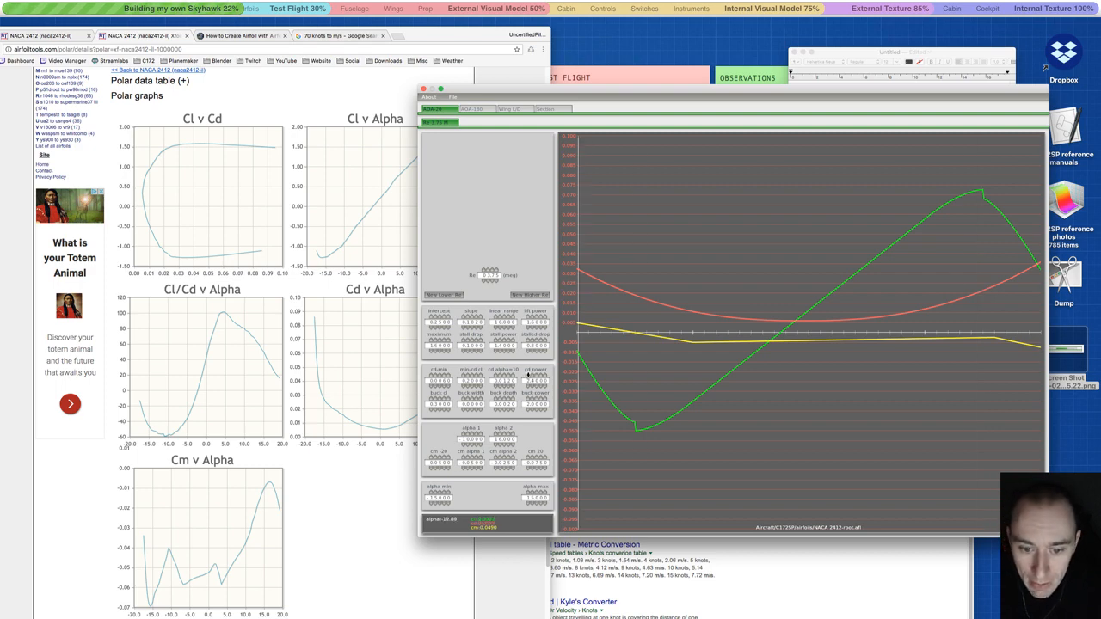
pyautogui.scroll(2, 528, 375)
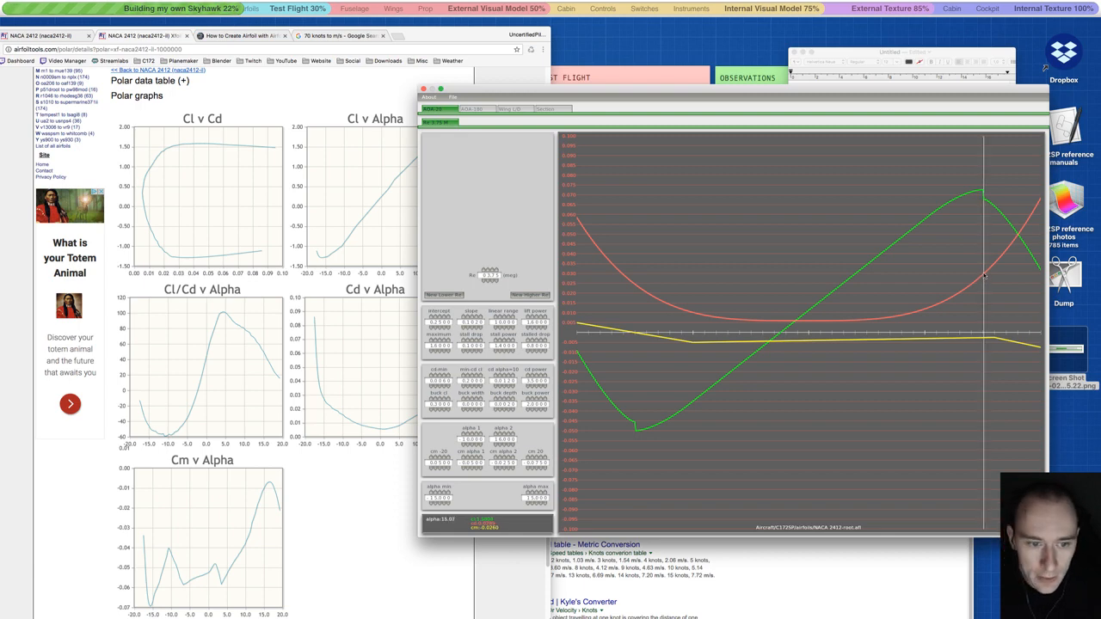
# - Compare the steepened drag curve with the Cd v Alpha graph, try another cd power value, and return it to 3.5
pyautogui.click(378, 351)
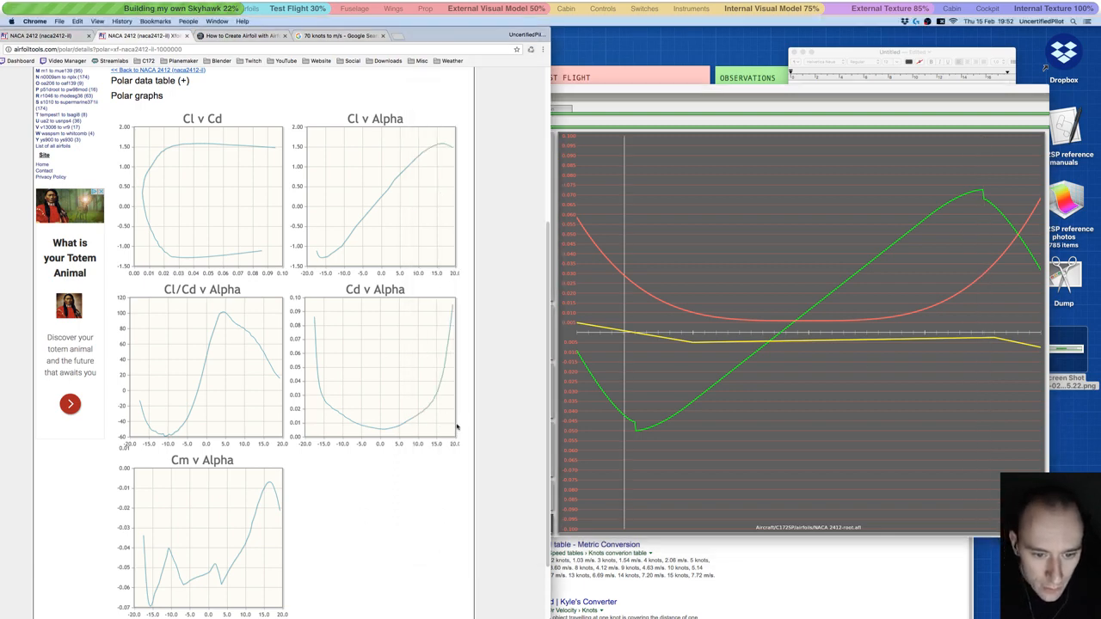
pyautogui.press('super+alt+8')
pyautogui.press('super+alt+8')
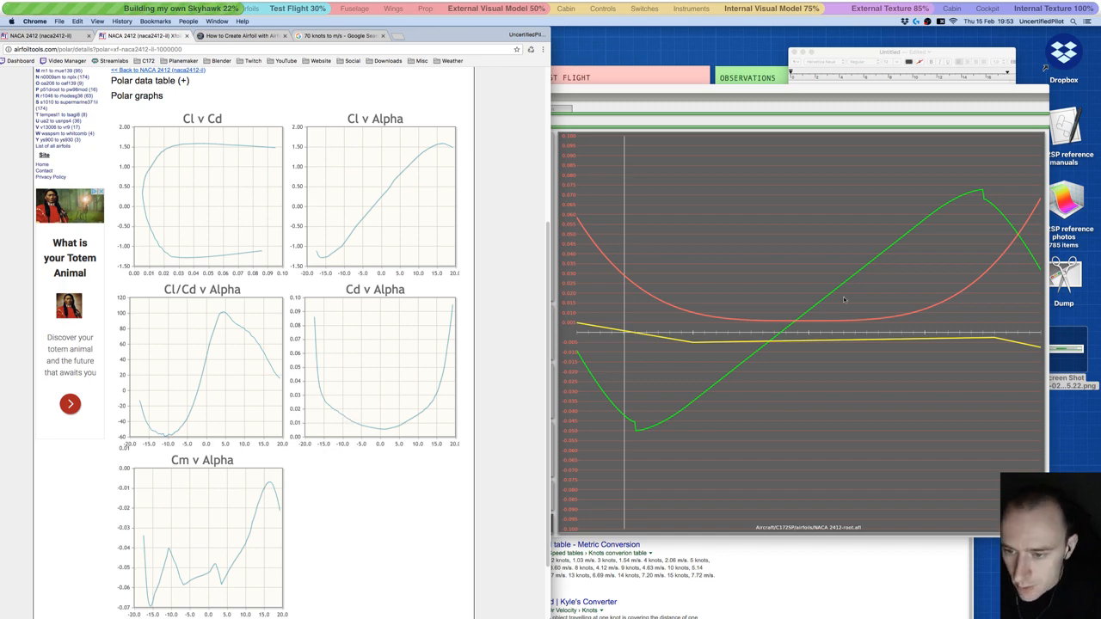
pyautogui.click(803, 336)
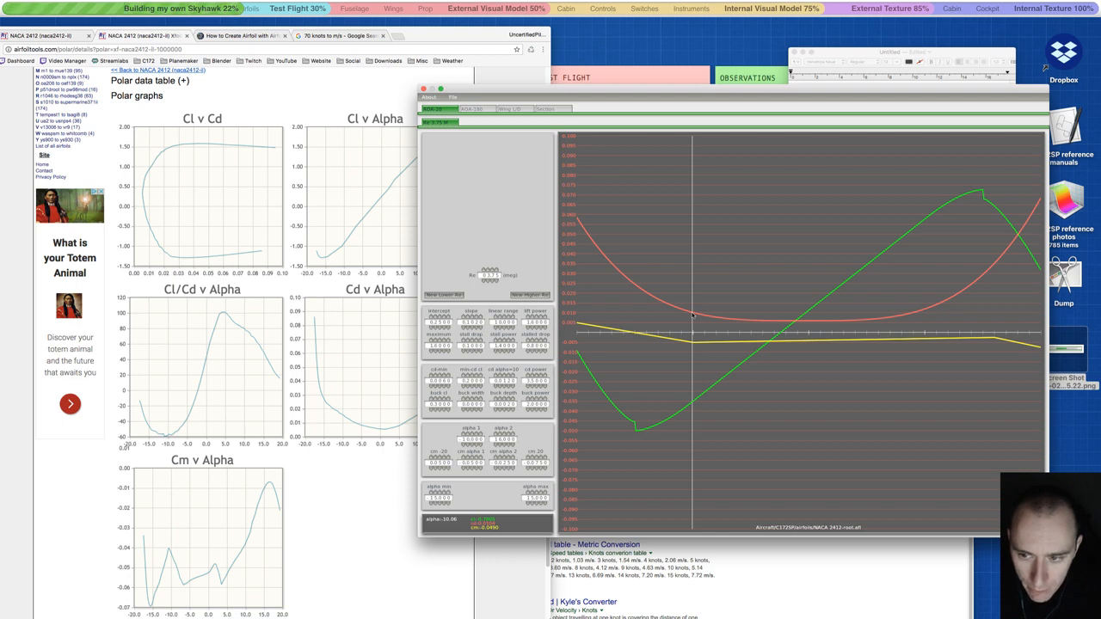
pyautogui.click(532, 375)
pyautogui.click(533, 383)
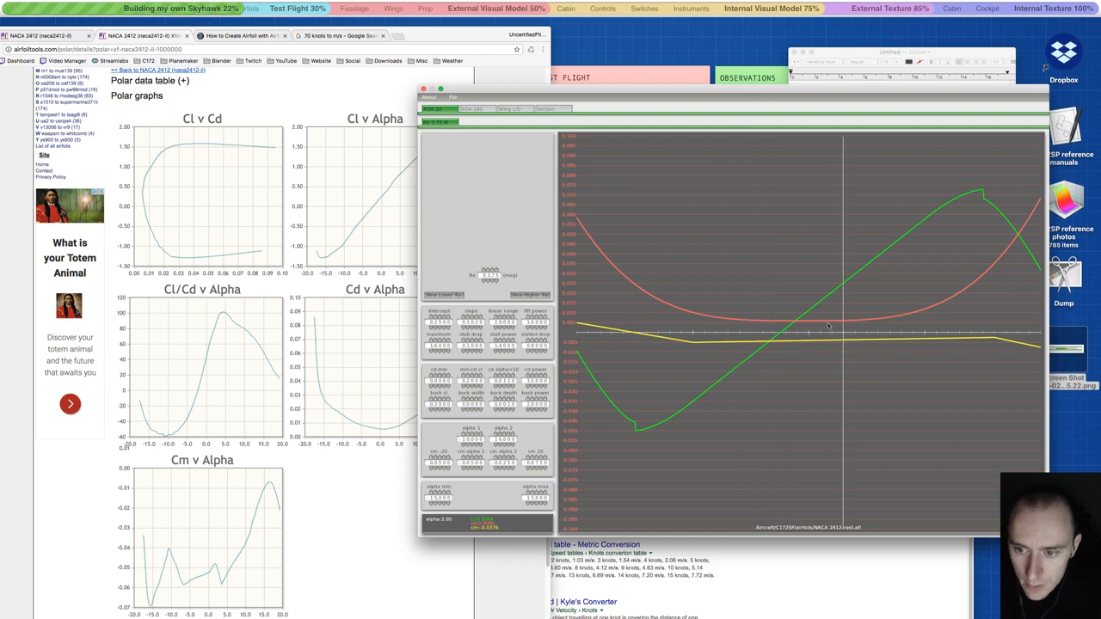
# - Read the airfoil guide's section on inserting the Cd vs AoA graph in Chrome, alongside the drag parameters in Airfoil Maker
pyautogui.click(204, 60)
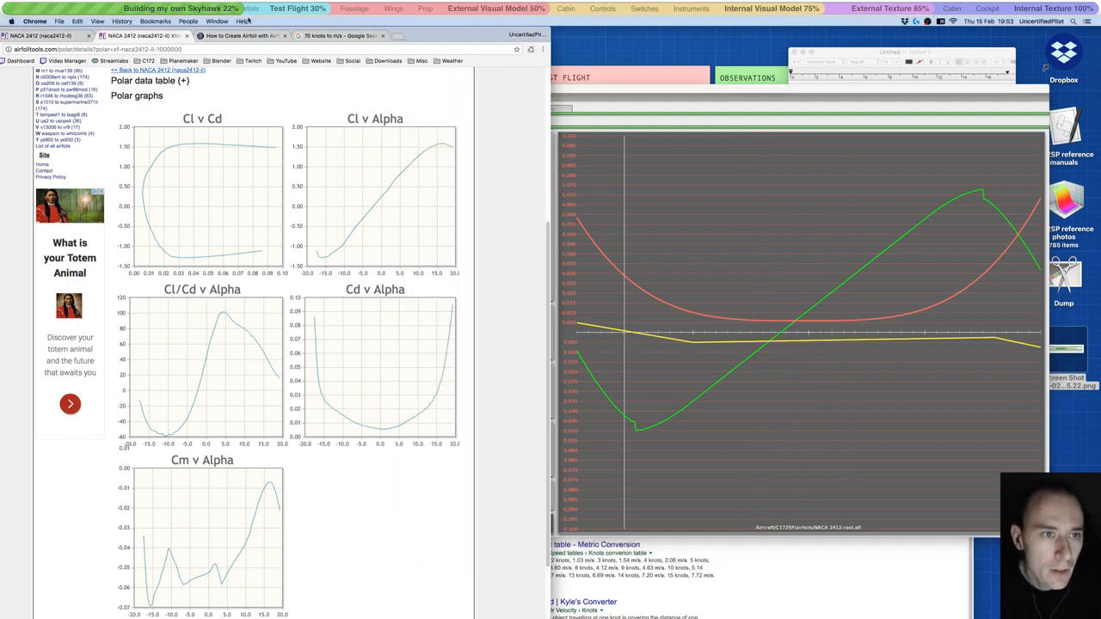
pyautogui.click(240, 35)
pyautogui.scroll(-10, 154, 420)
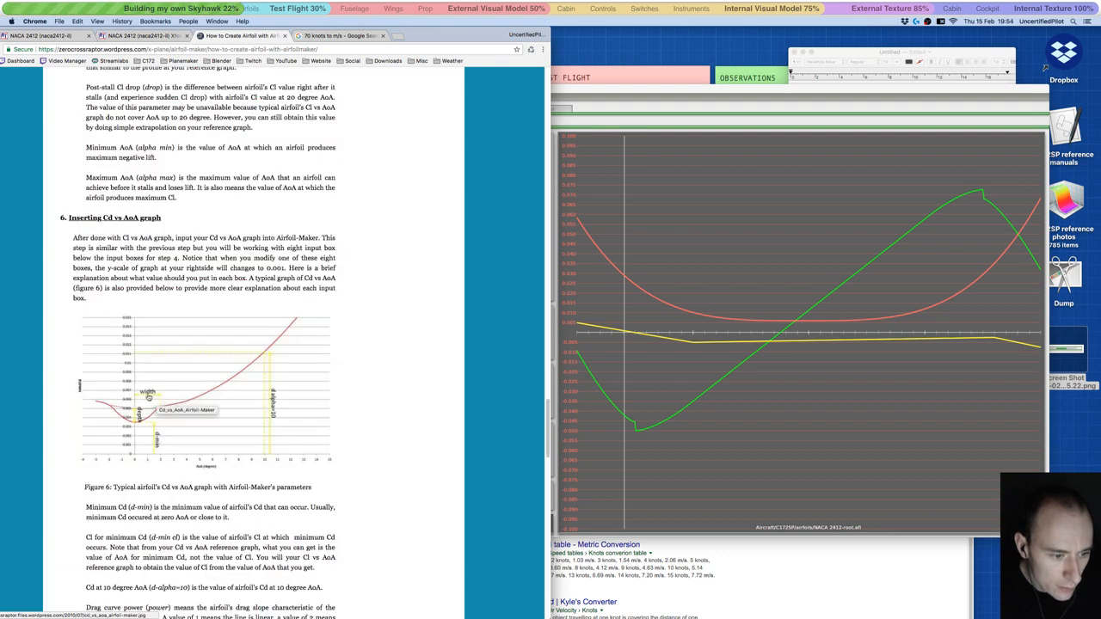
pyautogui.click(595, 92)
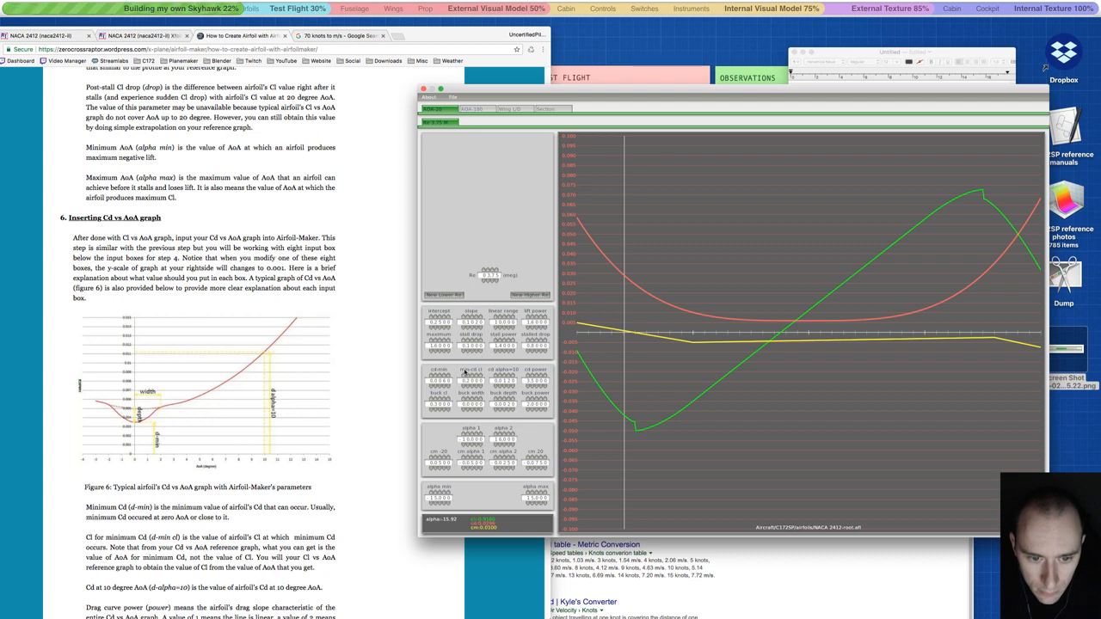
pyautogui.scroll(-1, 278, 391)
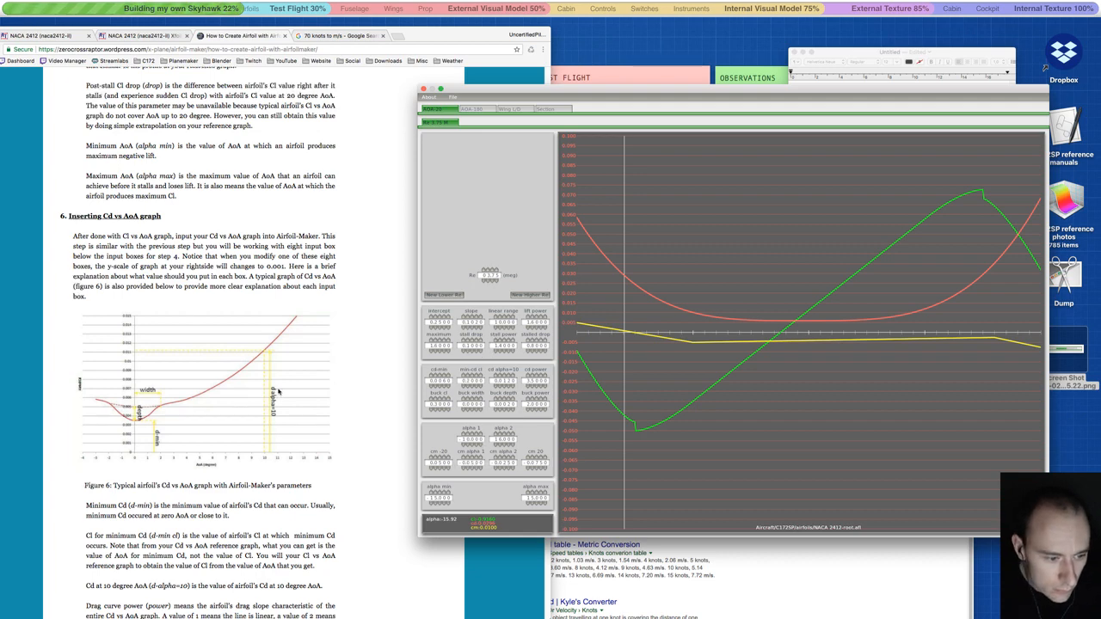
pyautogui.scroll(-2, 278, 391)
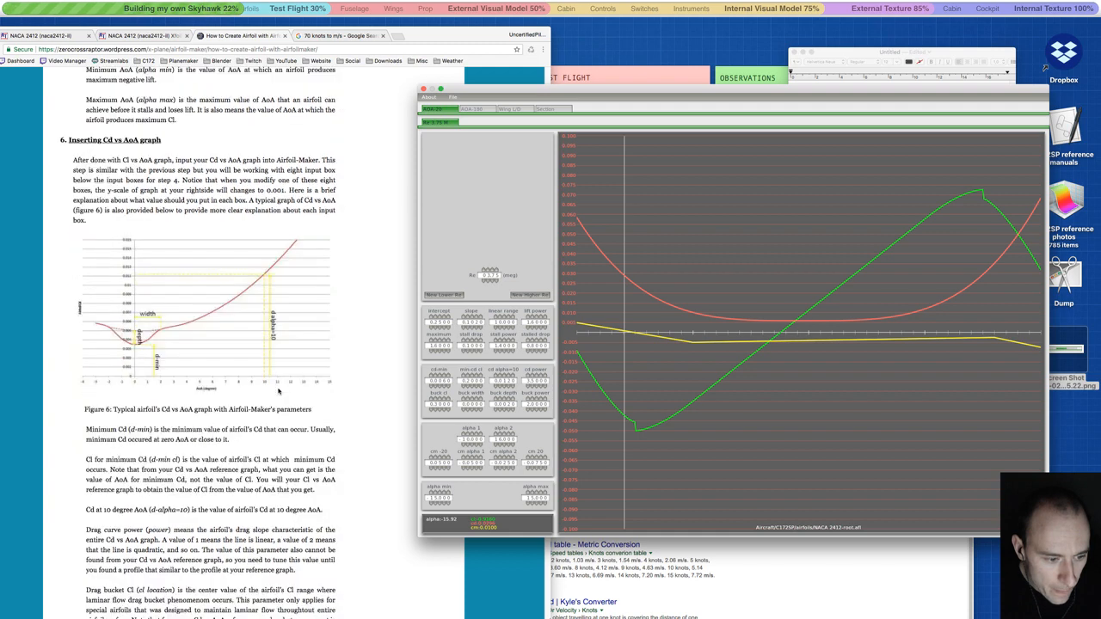
pyautogui.scroll(-1, 277, 392)
pyautogui.scroll(-2, 278, 391)
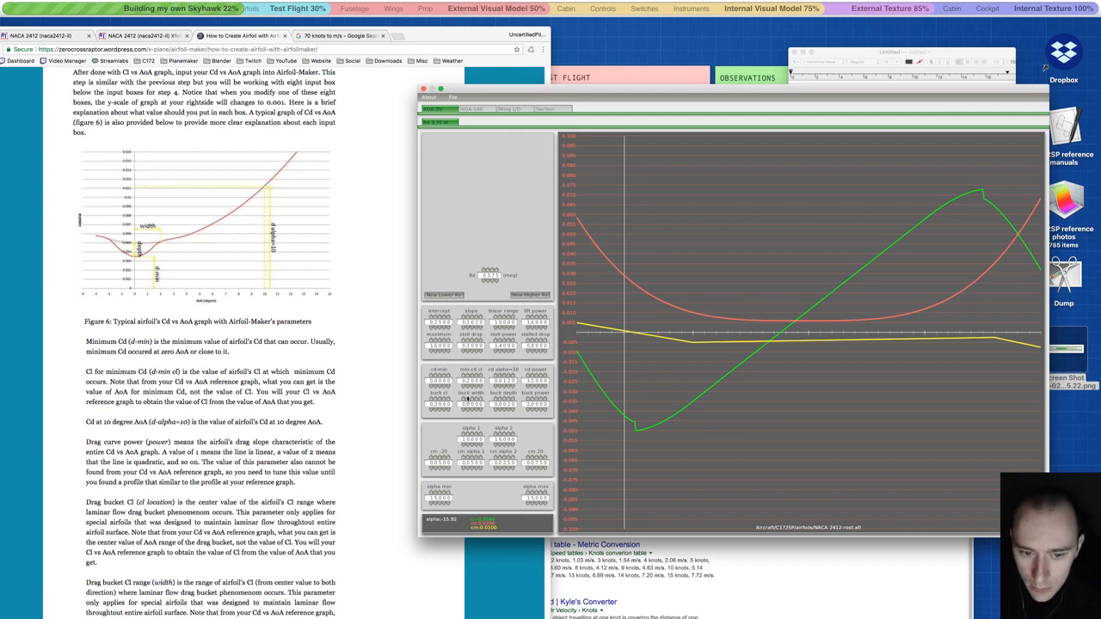
# - Try a drag bucket width of 1.0 on the drag curve and return it to 0
pyautogui.moveTo(464, 400); pyautogui.dragTo(463, 398)
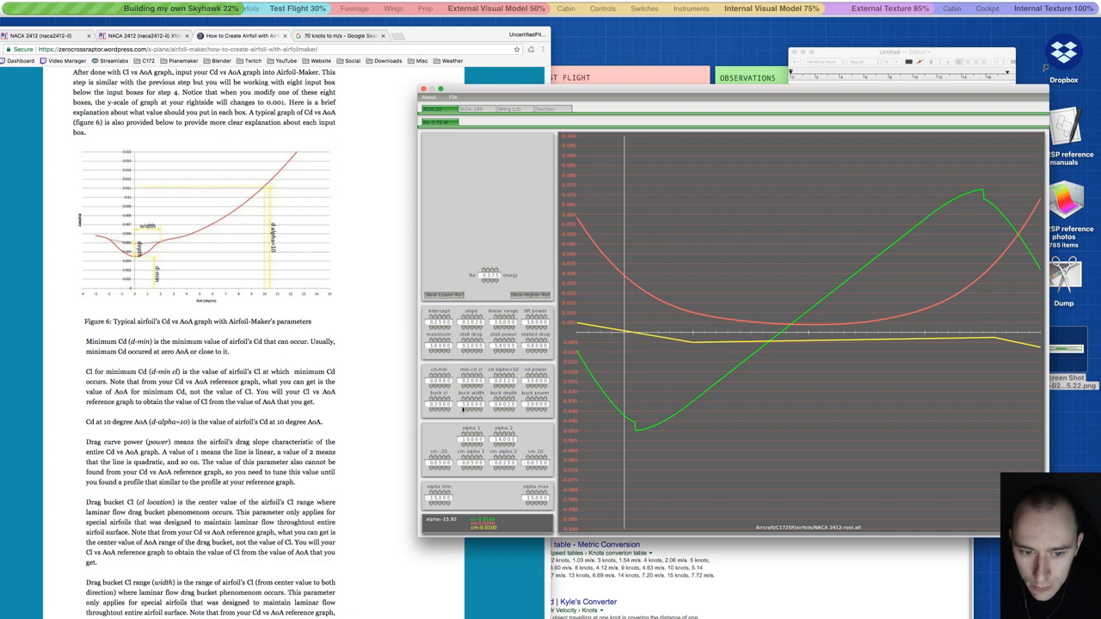
pyautogui.click(462, 410)
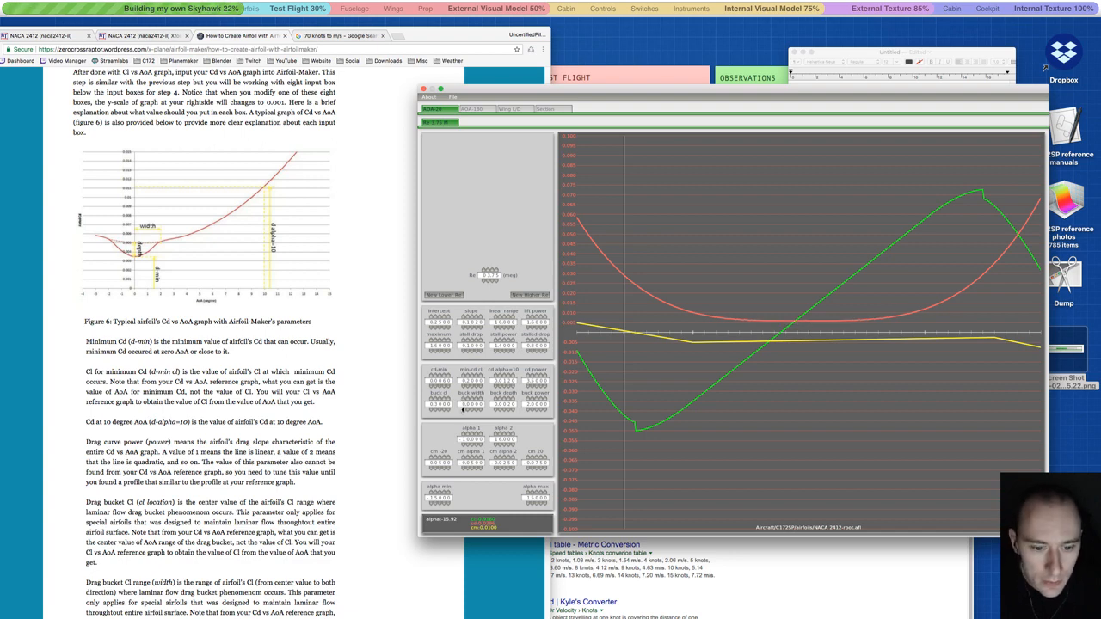
pyautogui.click(463, 399)
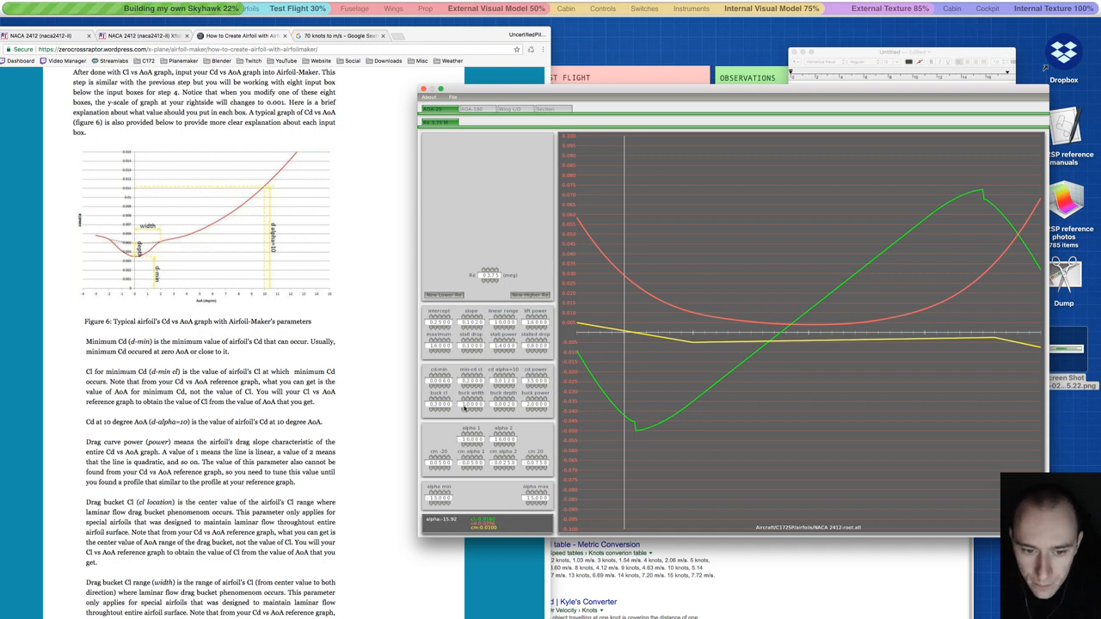
pyautogui.click(464, 409)
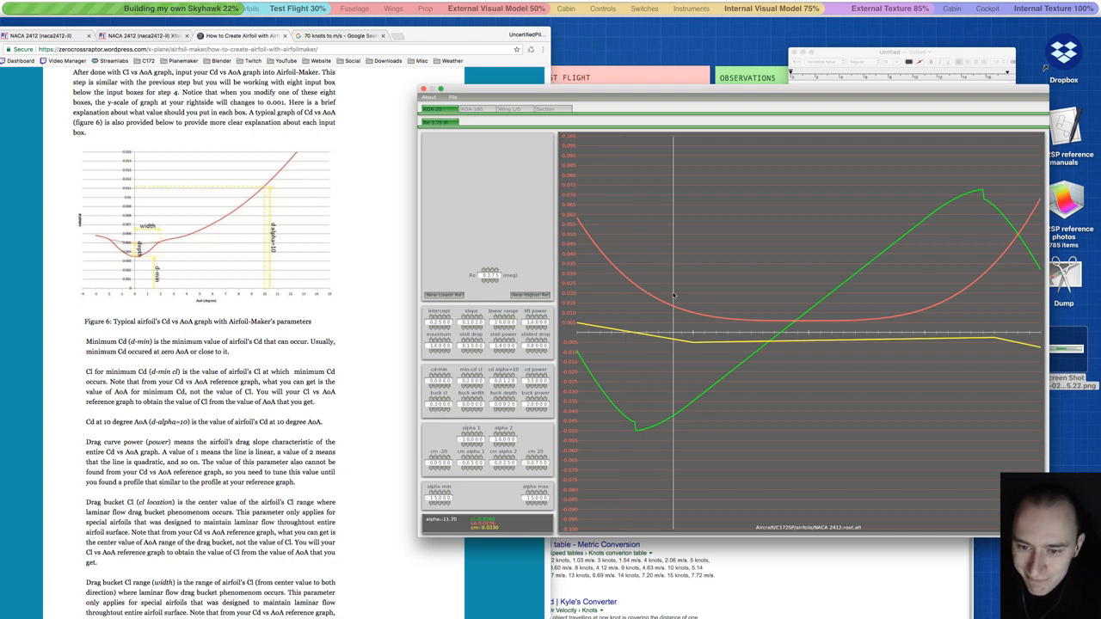
# - Try a cd-min of 0.0040 on the drag curve and compare its shape with the Cd v Alpha graph in Chrome
pyautogui.click(441, 375)
pyautogui.click(443, 385)
pyautogui.click(442, 385)
pyautogui.click(442, 385)
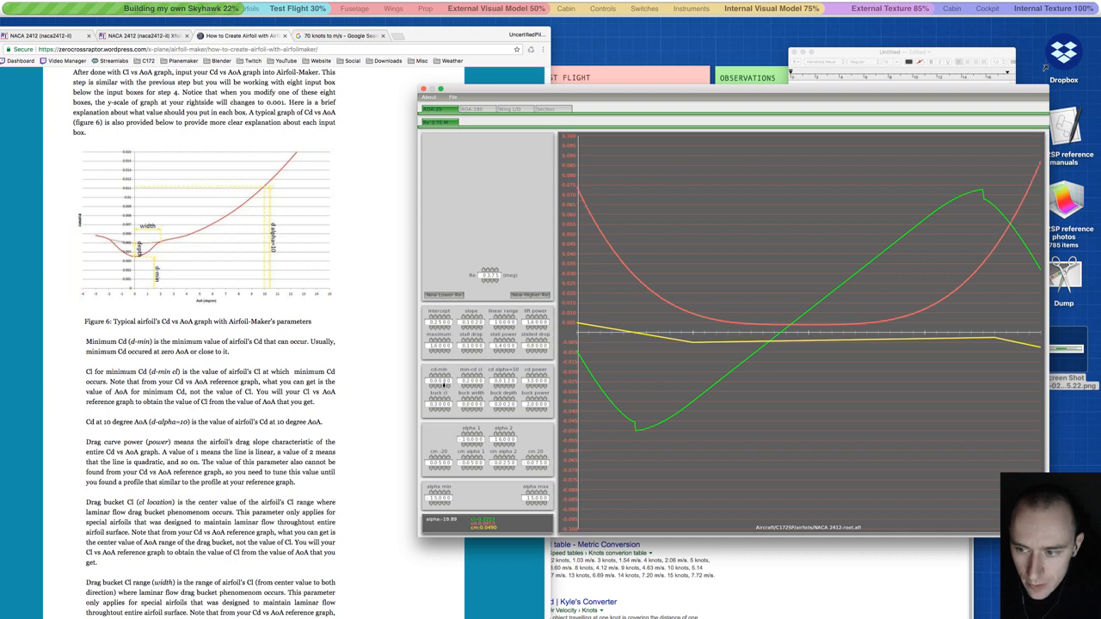
pyautogui.click(327, 31)
pyautogui.click(328, 35)
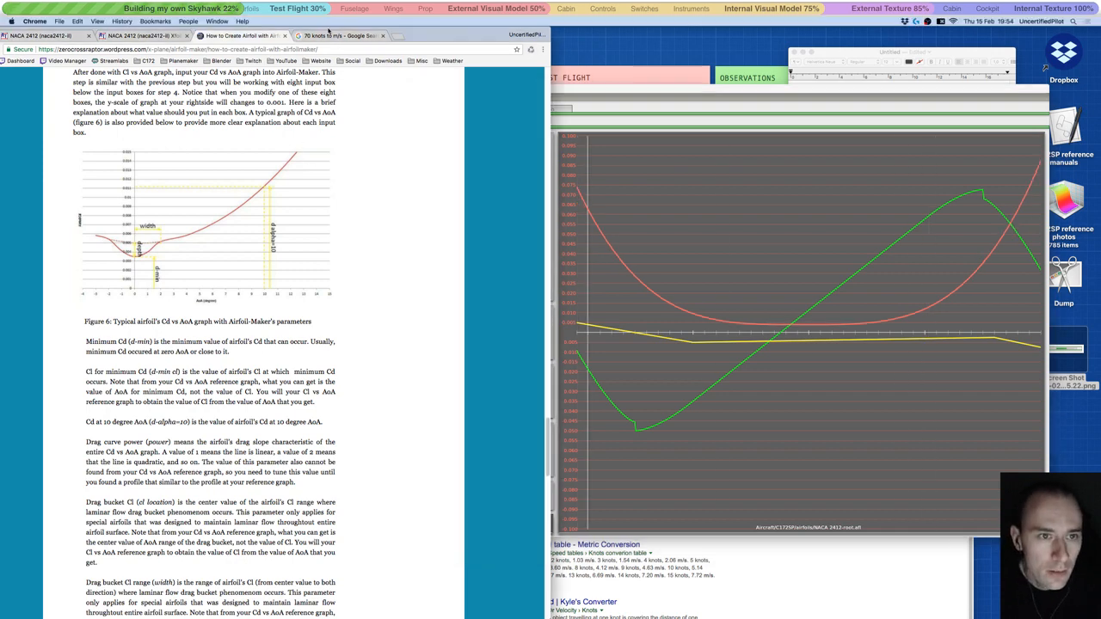
pyautogui.click(123, 37)
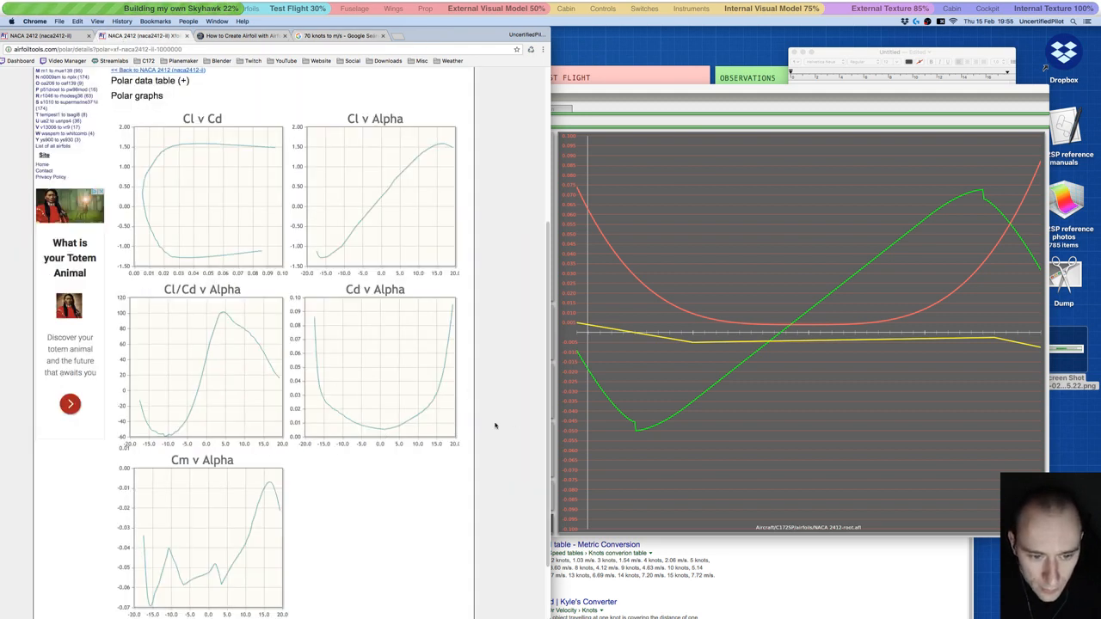
pyautogui.click(812, 332)
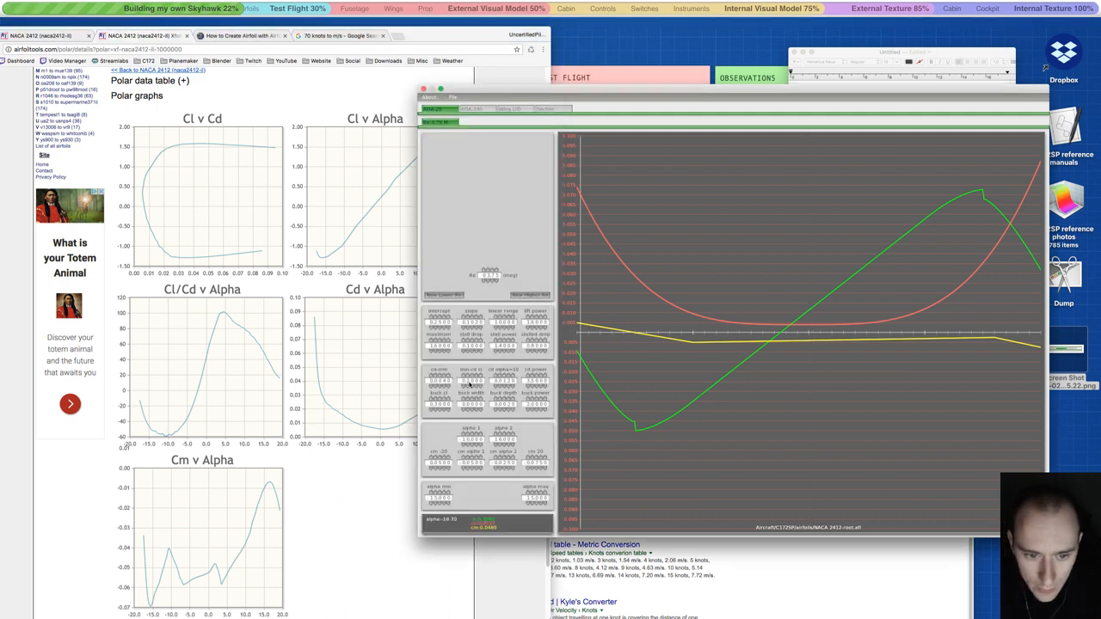
# - Raise min-cd cl to 0.3 in Airfoil Maker and return cd-min to 0.0060
pyautogui.moveTo(446, 381); pyautogui.dragTo(443, 385)
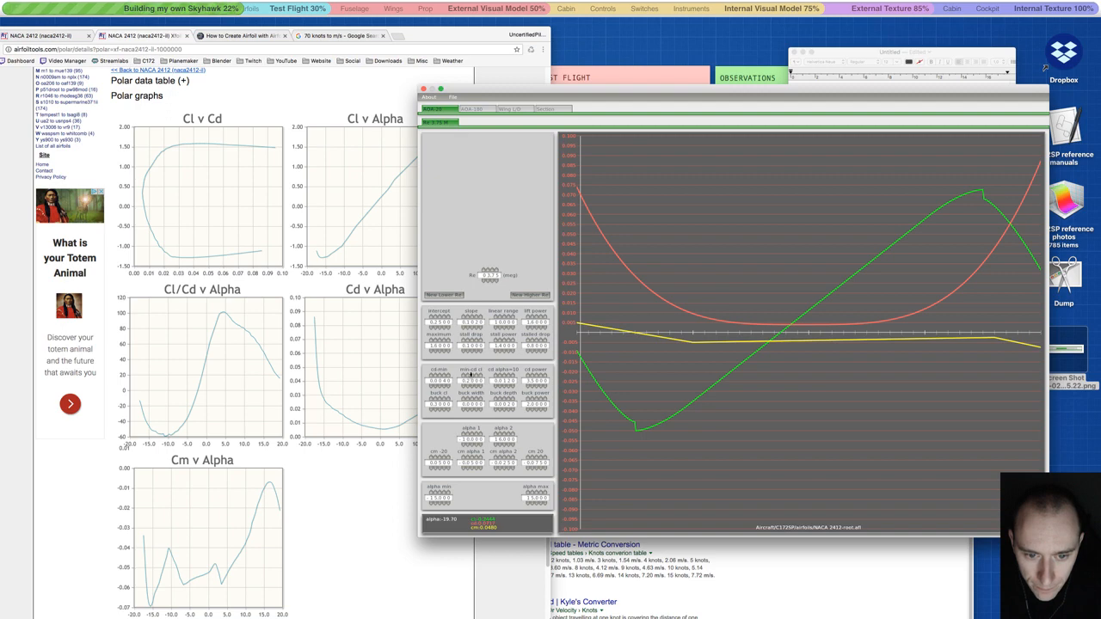
pyautogui.moveTo(466, 376); pyautogui.dragTo(466, 374)
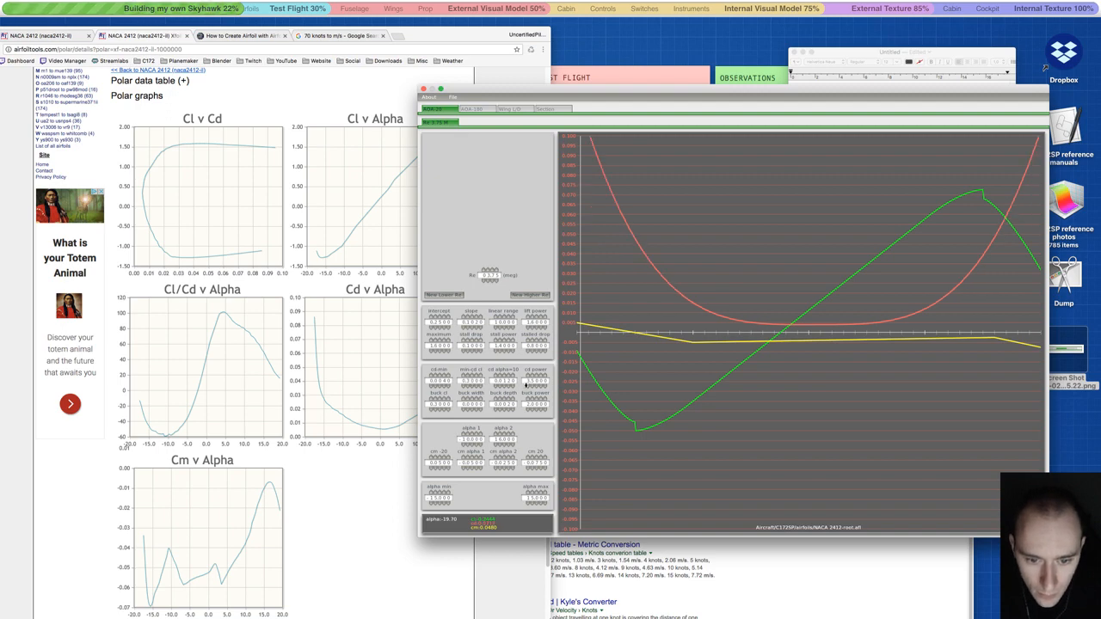
pyautogui.moveTo(533, 374); pyautogui.dragTo(441, 381)
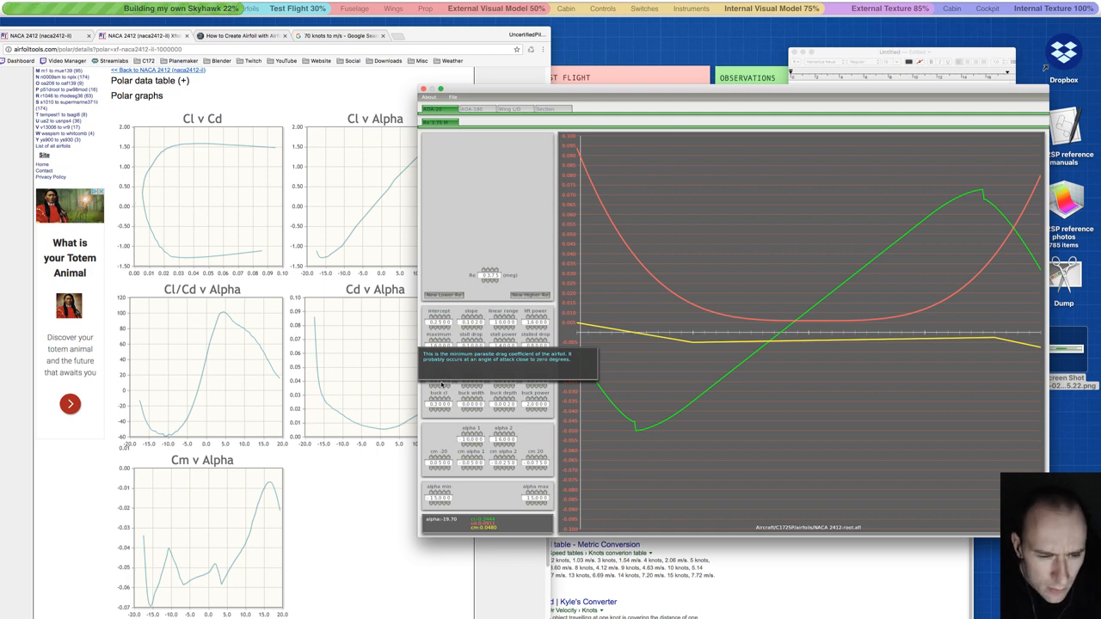
# - Compare the drag curve's values across the alpha range with the Cd v Alpha graph and lower cd power to 3.3
pyautogui.click(397, 385)
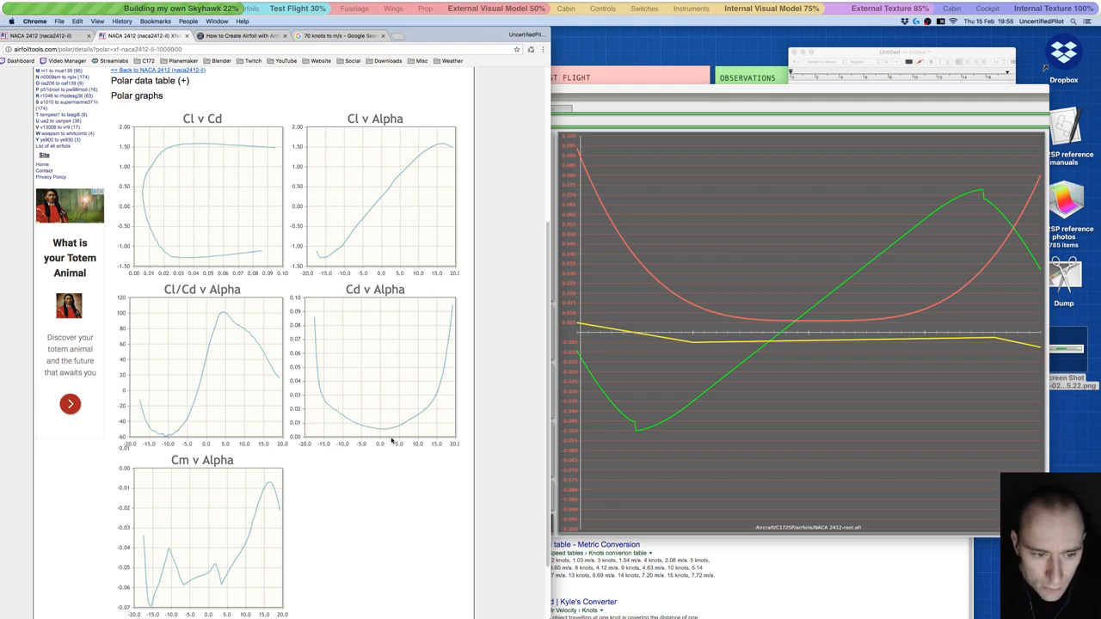
pyautogui.click(813, 327)
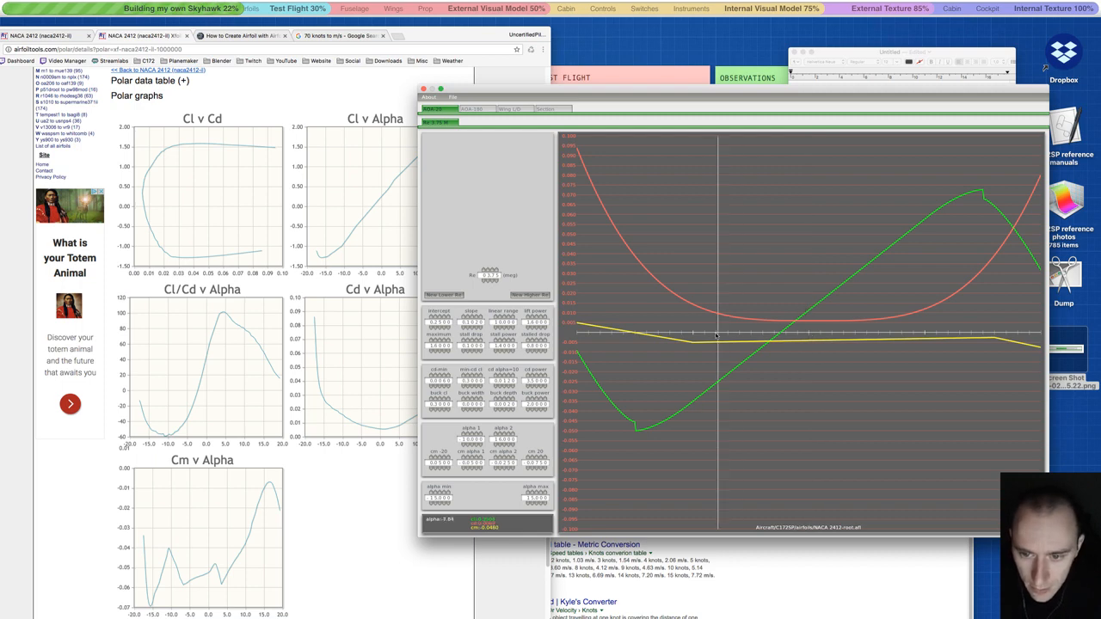
pyautogui.click(378, 405)
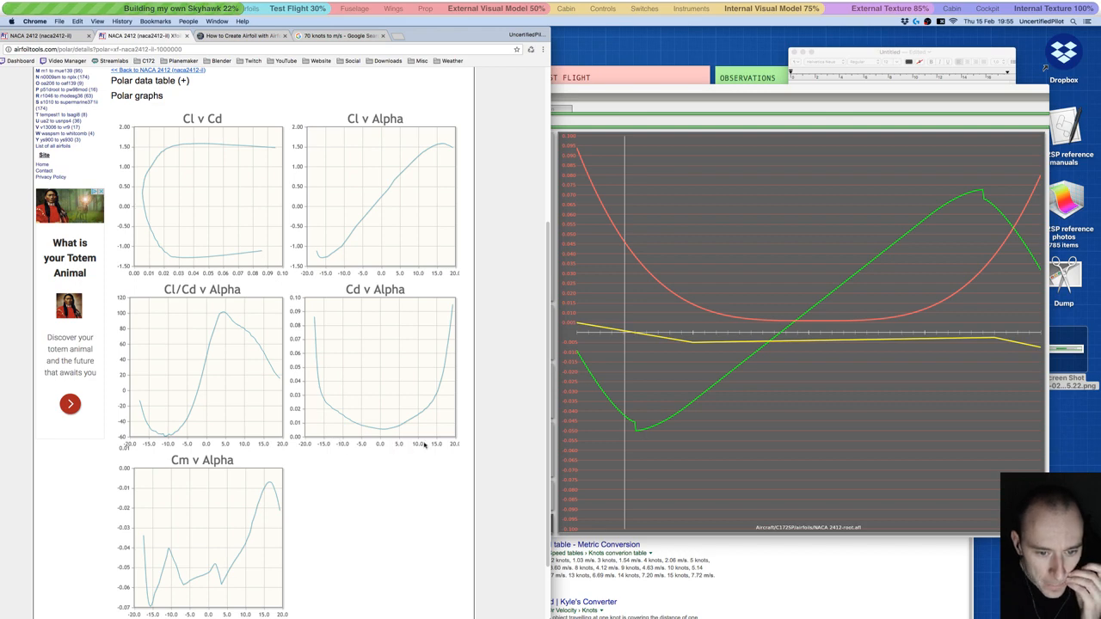
pyautogui.click(941, 318)
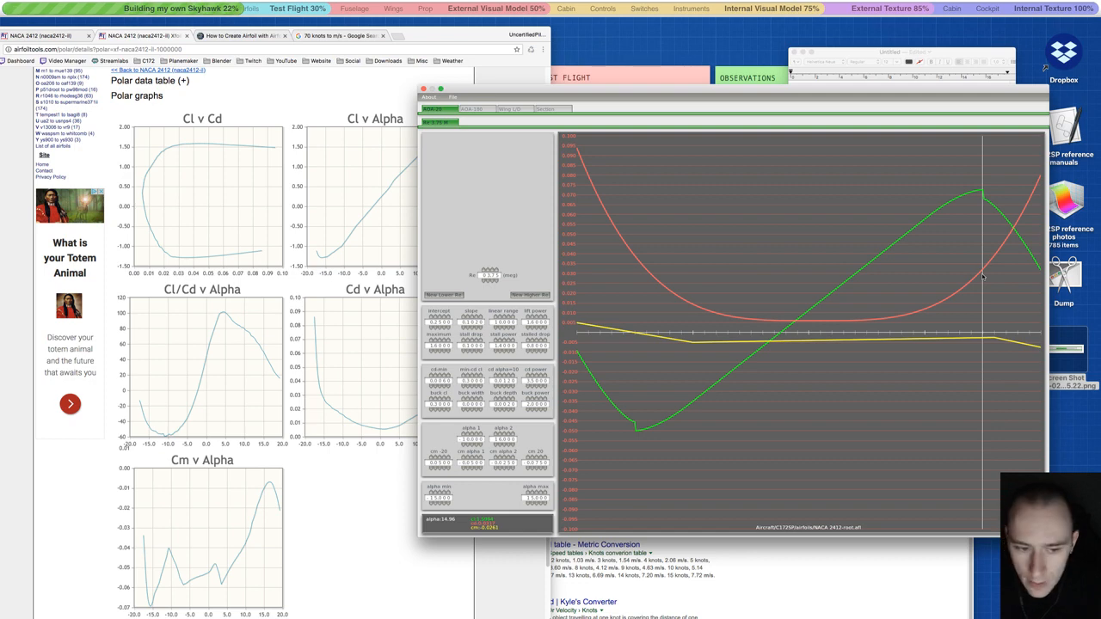
pyautogui.click(532, 387)
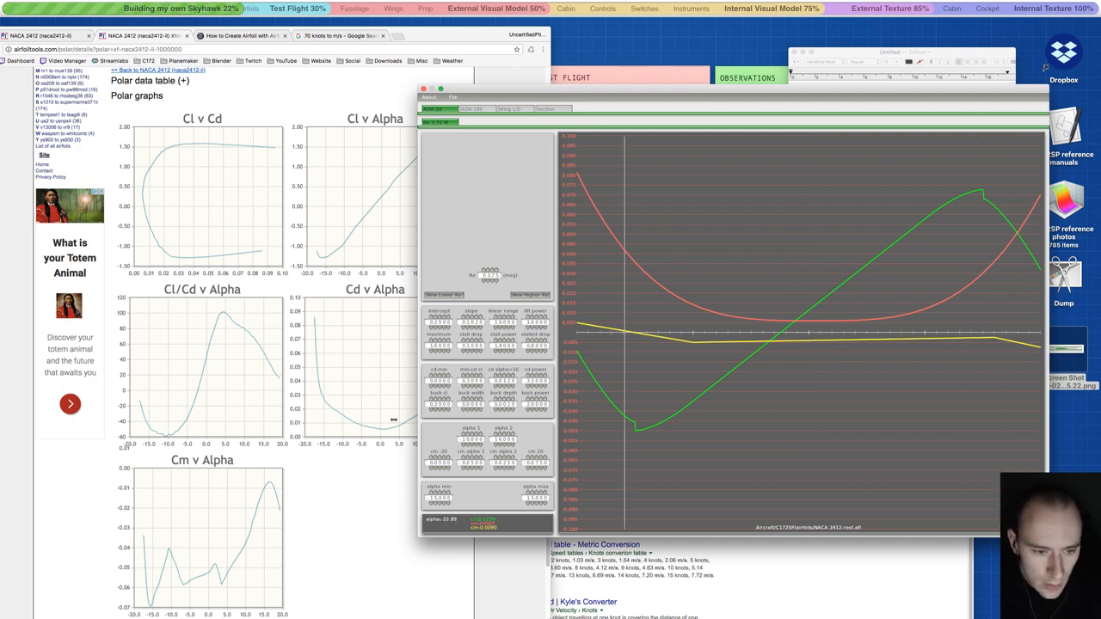
pyautogui.click(336, 407)
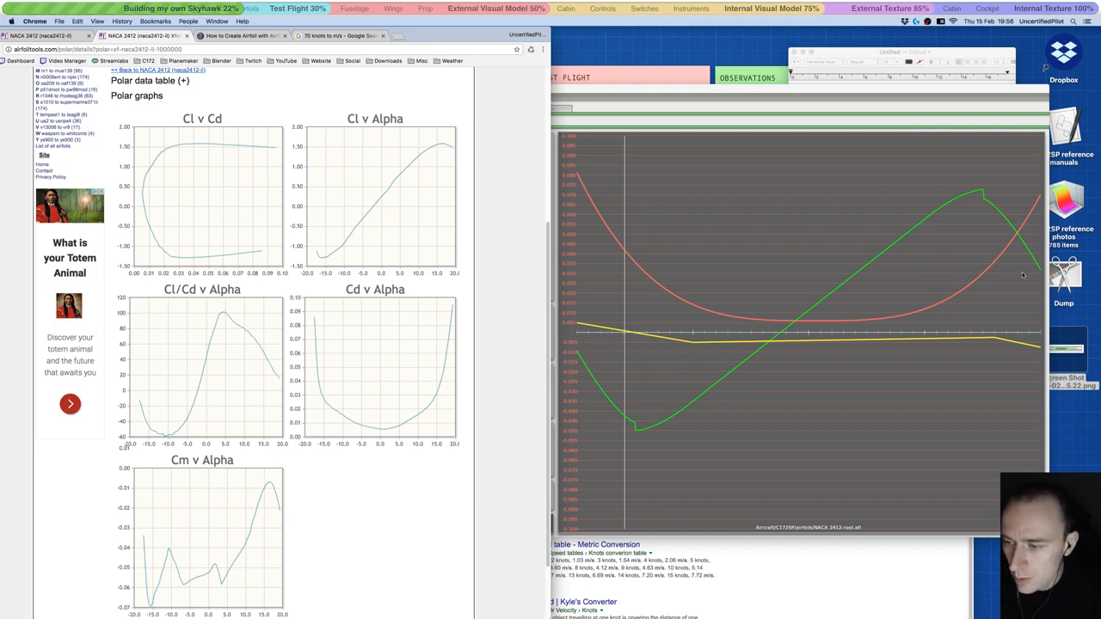
pyautogui.click(1026, 329)
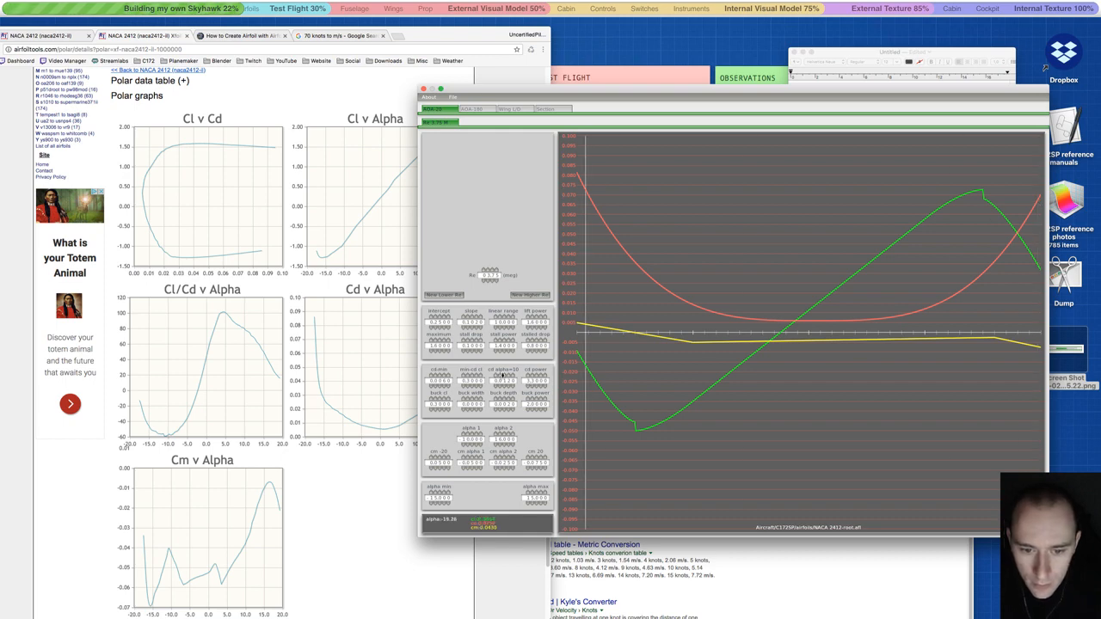
# - Lower min-cd cl to 0 and set cd alpha=10 to 0.0220, testing 0.0120 along the way
pyautogui.click(503, 377)
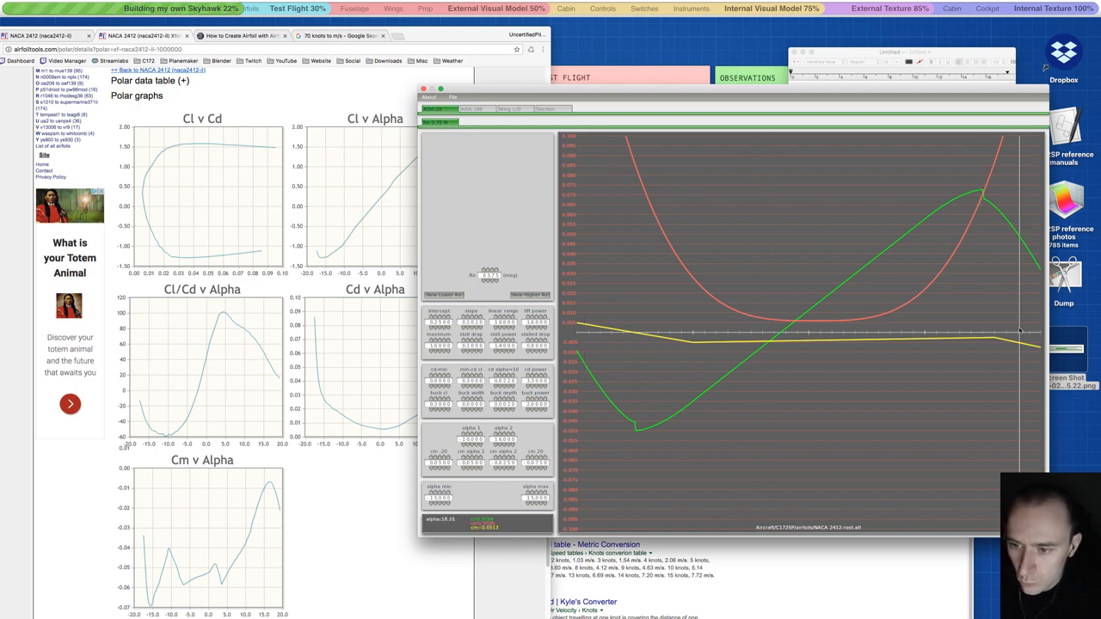
pyautogui.click(465, 376)
pyautogui.click(468, 385)
pyautogui.click(467, 385)
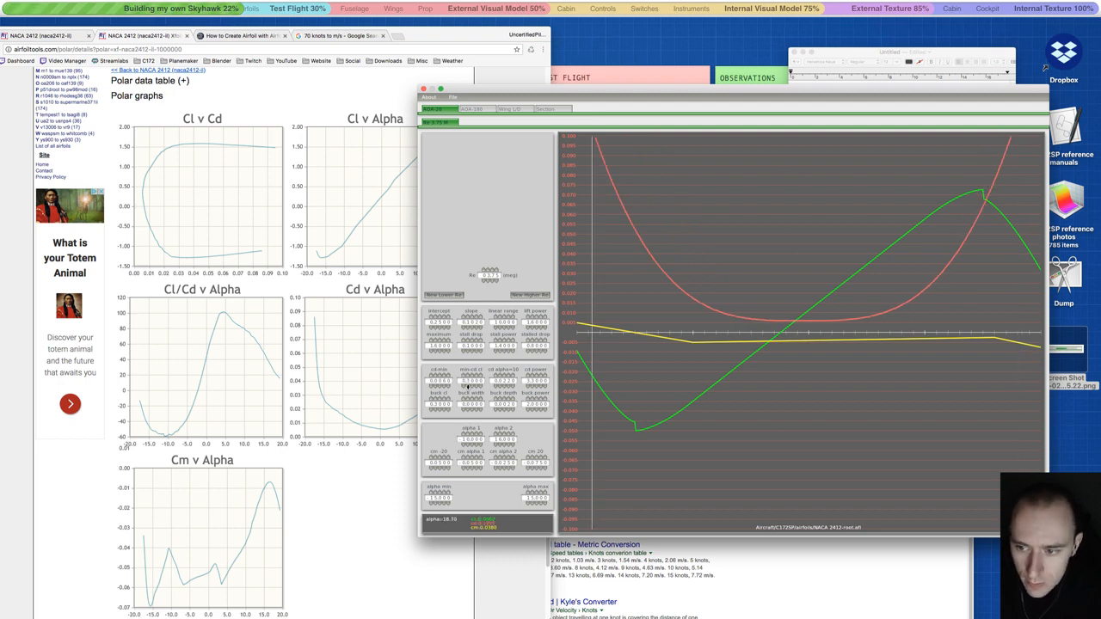
pyautogui.click(468, 385)
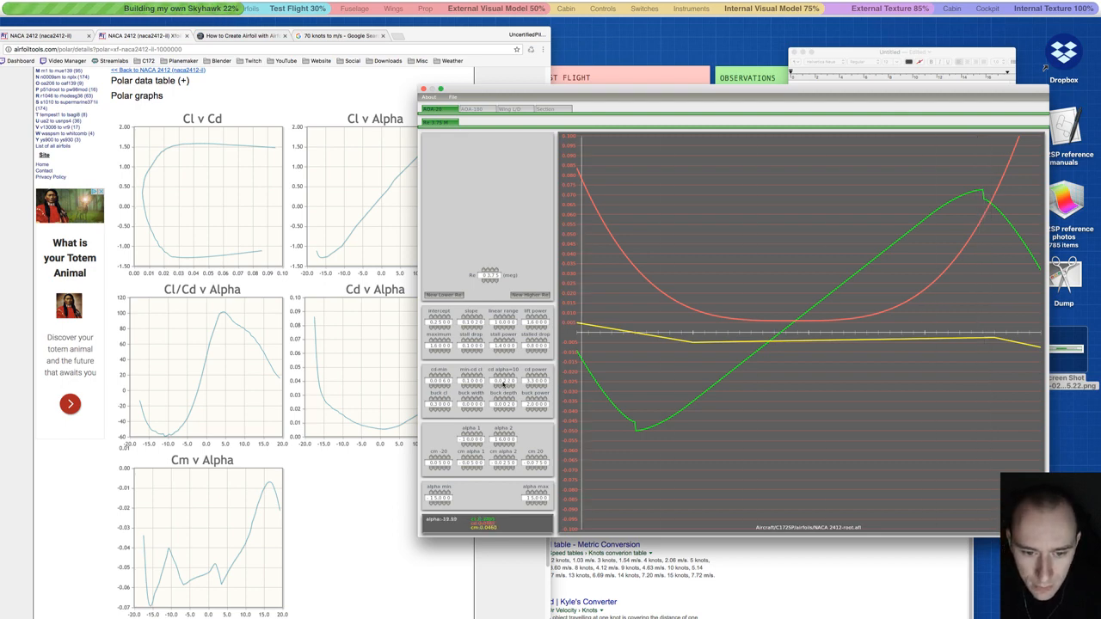
pyautogui.click(469, 387)
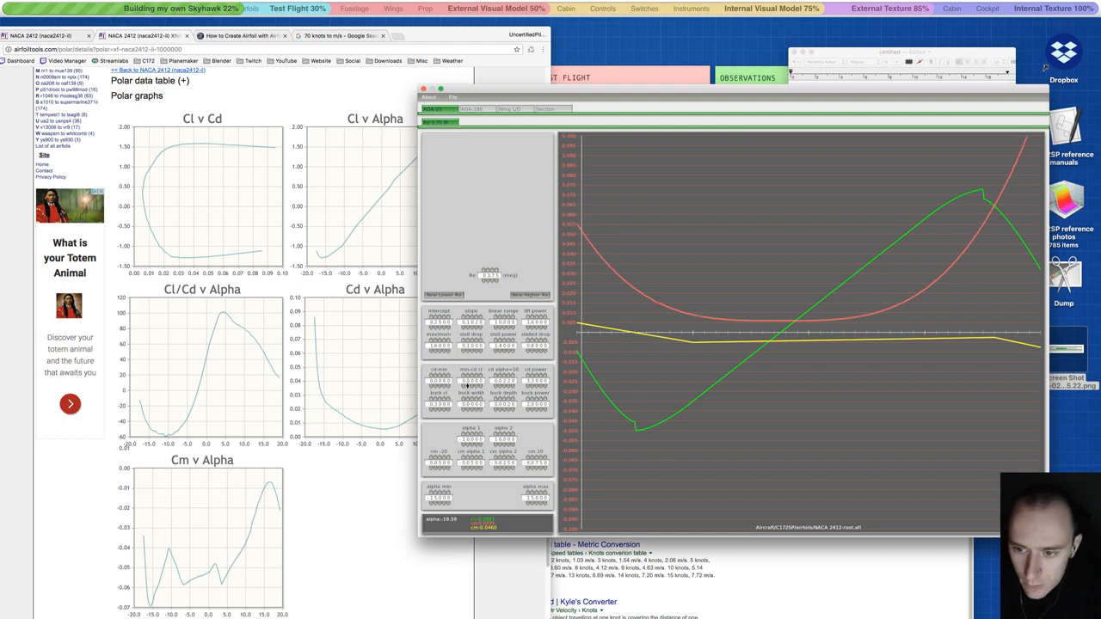
pyautogui.click(504, 387)
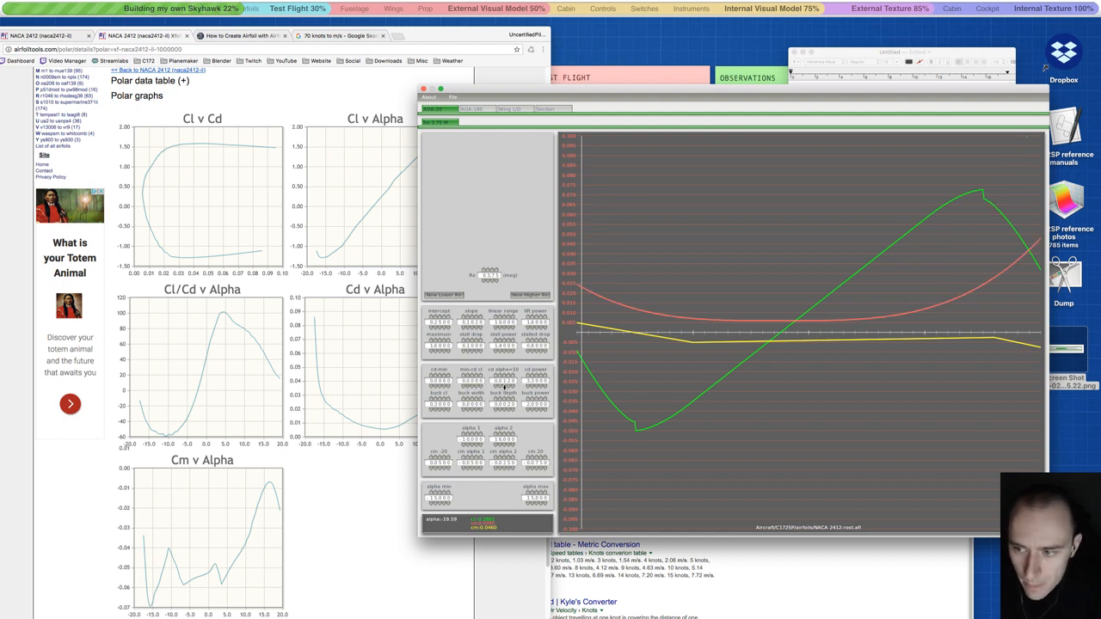
pyautogui.click(503, 377)
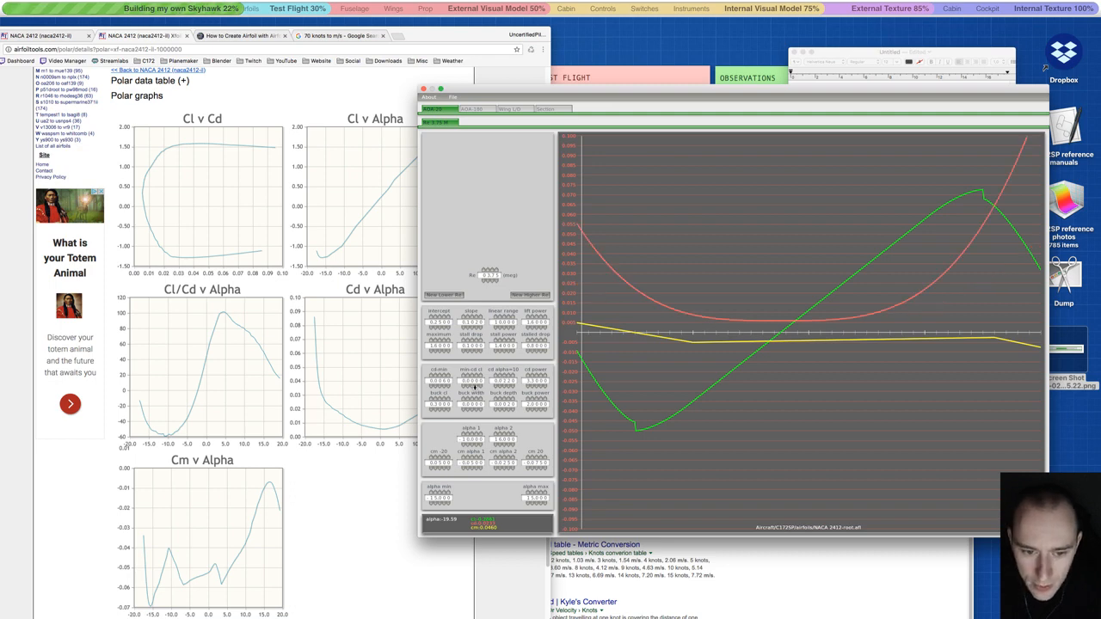
# - Lower cd power to 3.0 and fine-tune min-cd cl to 0.08 to balance both ends of the drag curve
pyautogui.click(472, 375)
pyautogui.click(473, 375)
pyautogui.click(472, 375)
pyautogui.click(472, 375)
pyautogui.click(472, 375)
pyautogui.click(472, 387)
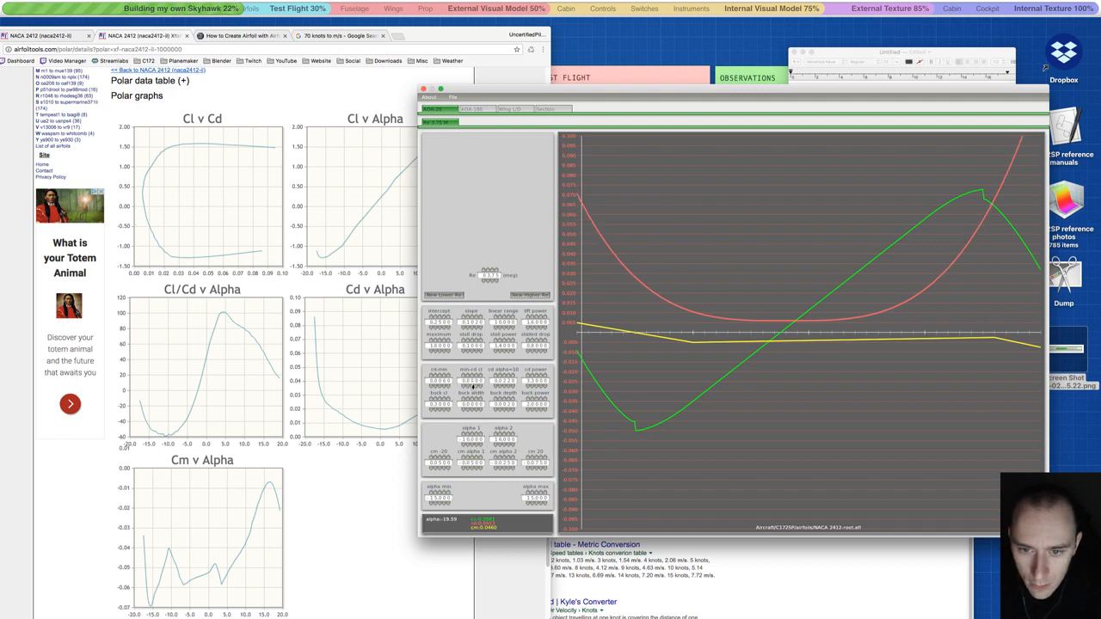
pyautogui.click(532, 387)
pyautogui.click(533, 387)
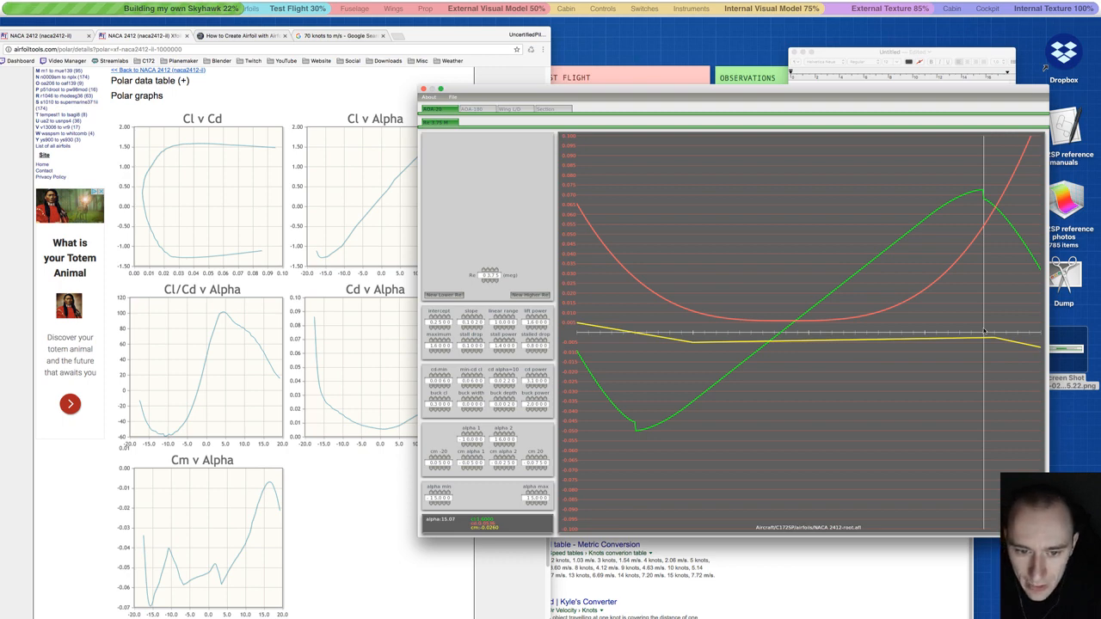
pyautogui.click(532, 386)
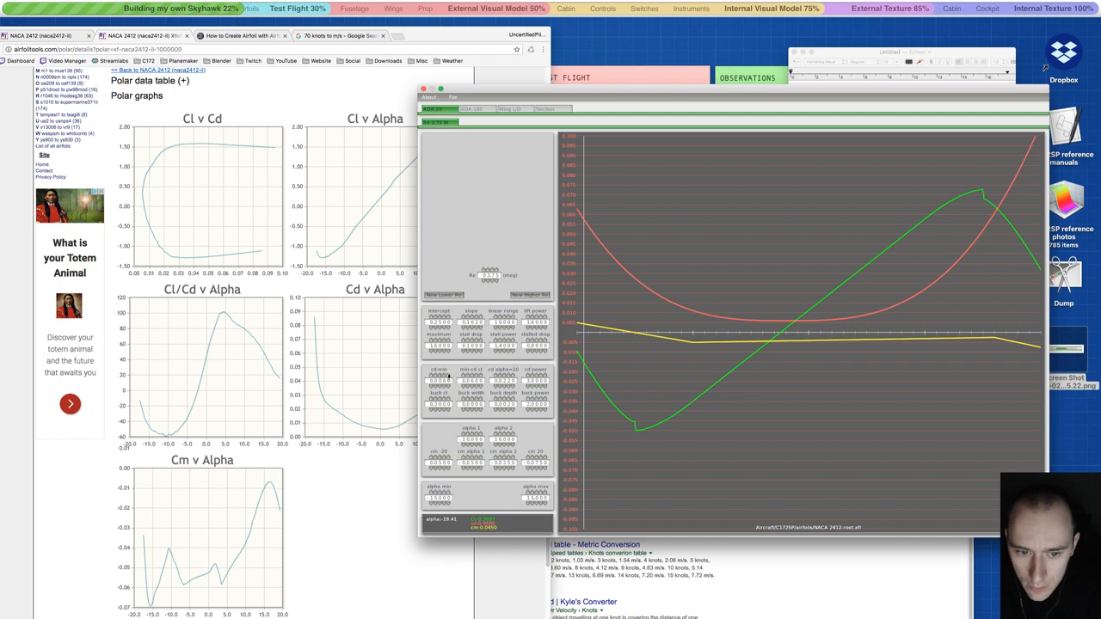
pyautogui.scroll(3, 471, 372)
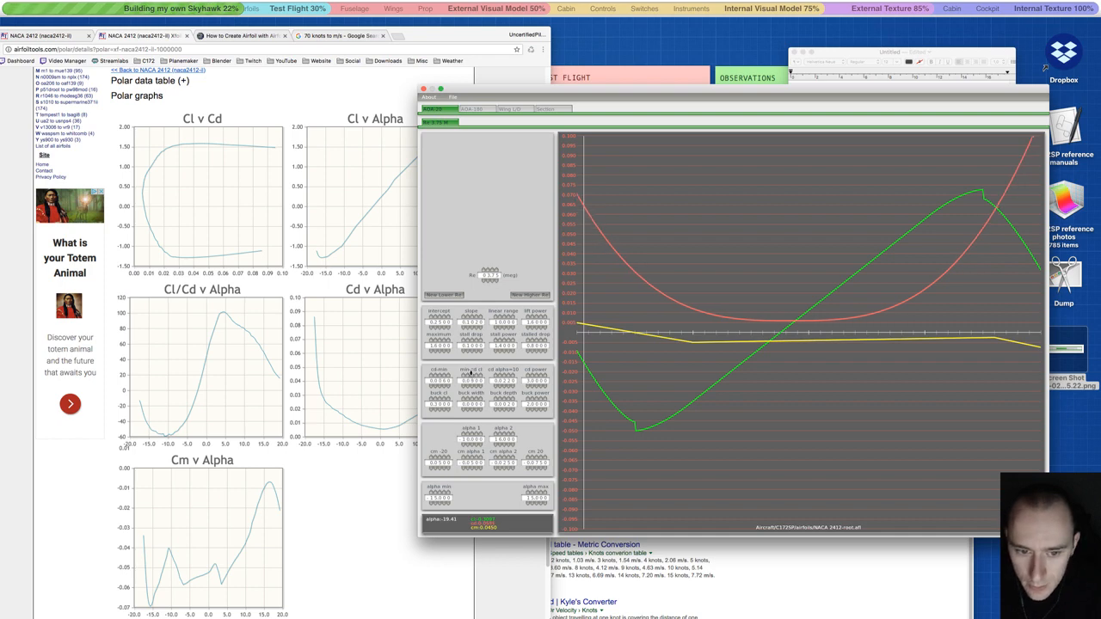
pyautogui.scroll(-1, 472, 387)
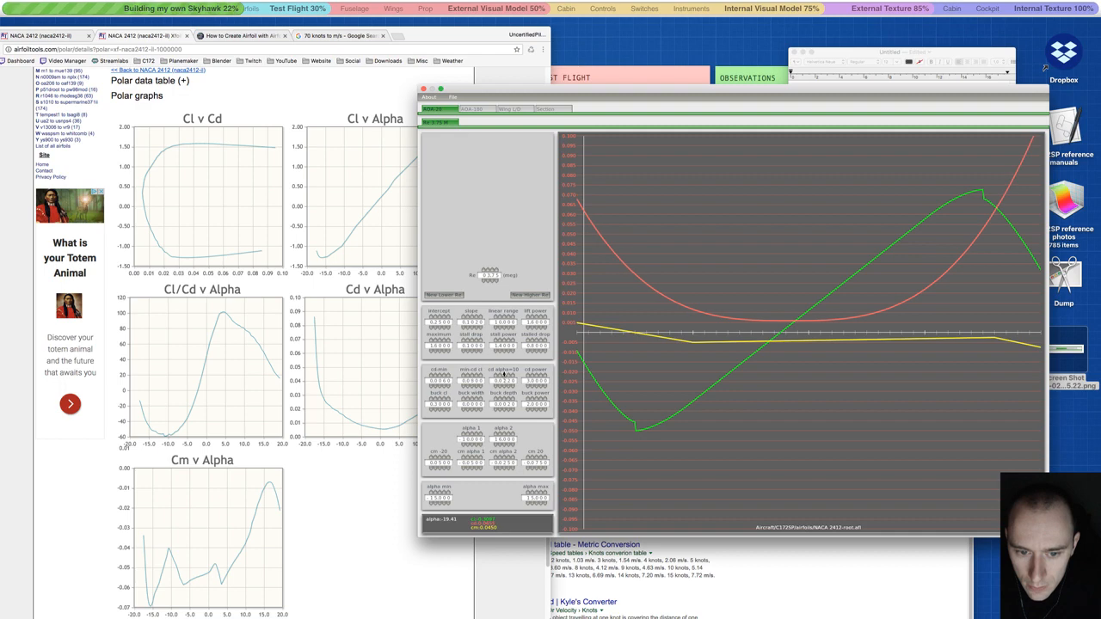
# - Try higher and lower cd alpha=10 values, down to 0.0160, and settle on 0.0180
pyautogui.scroll(2, 504, 375)
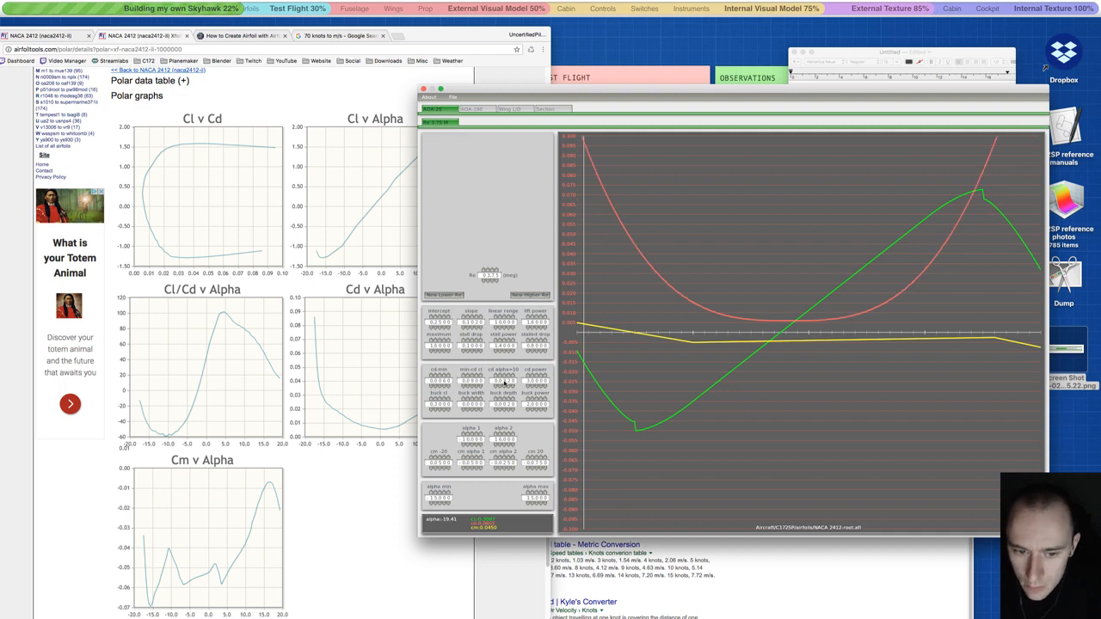
pyautogui.scroll(-2, 504, 387)
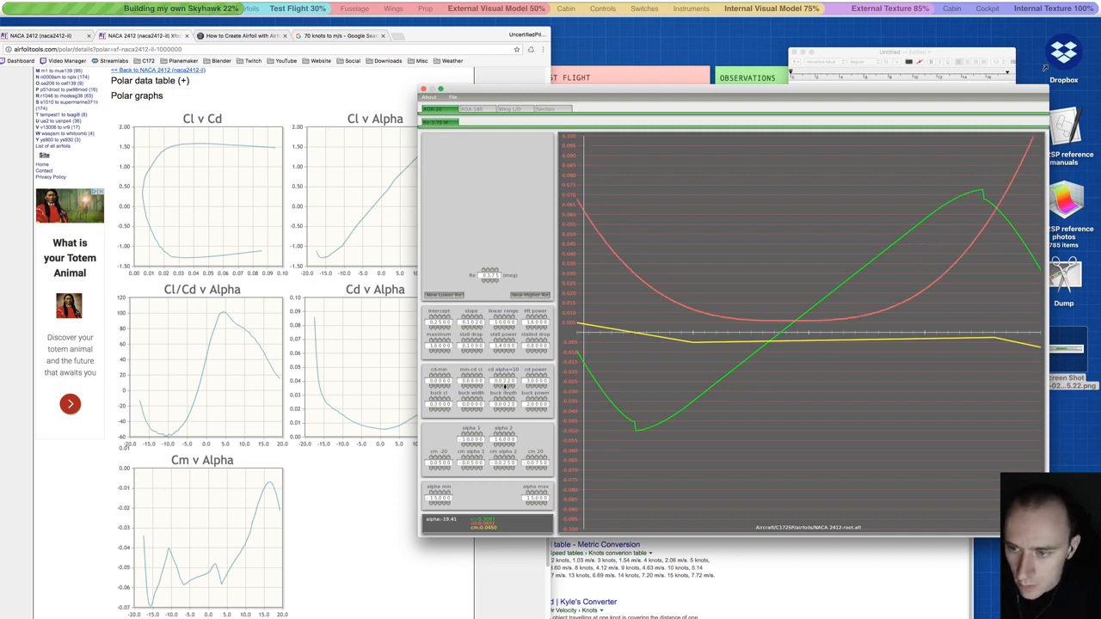
pyautogui.scroll(-2, 507, 387)
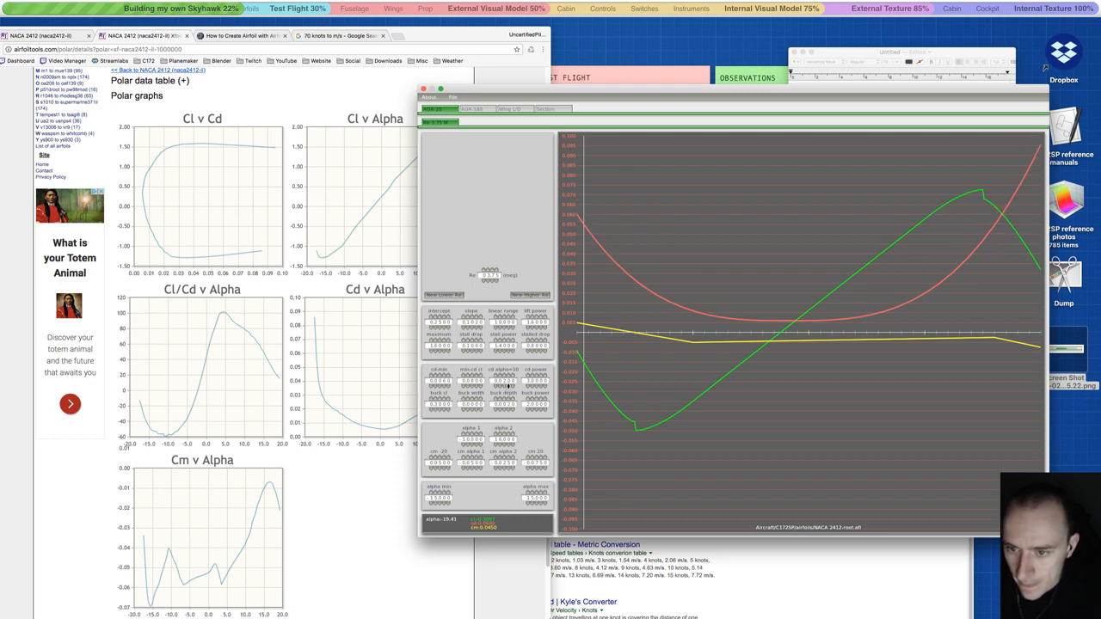
pyautogui.scroll(-1, 508, 387)
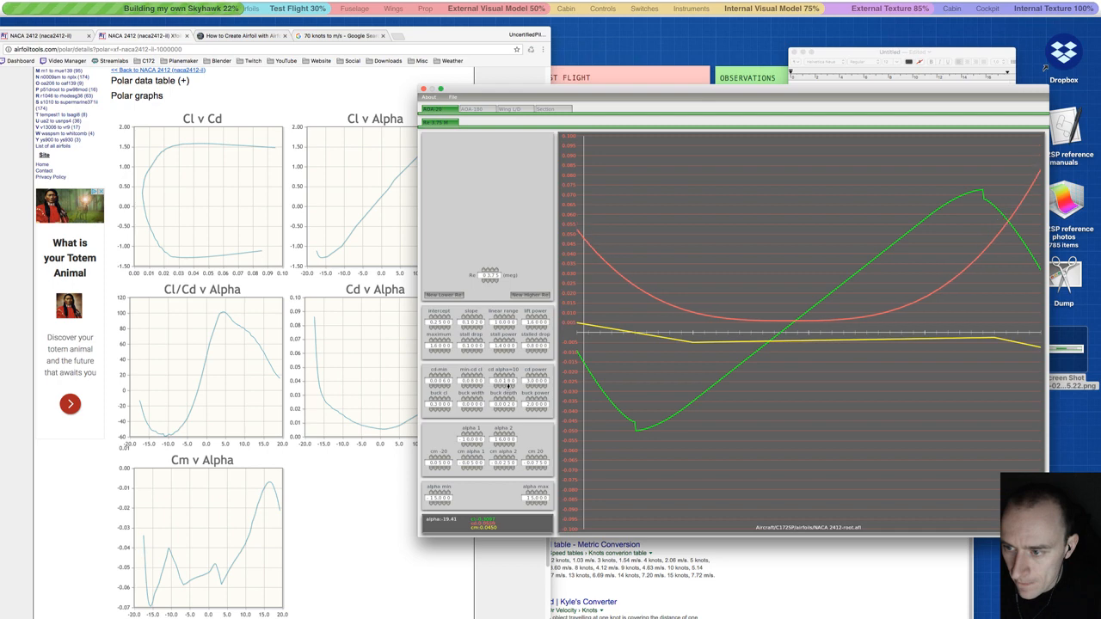
pyautogui.scroll(-2, 507, 387)
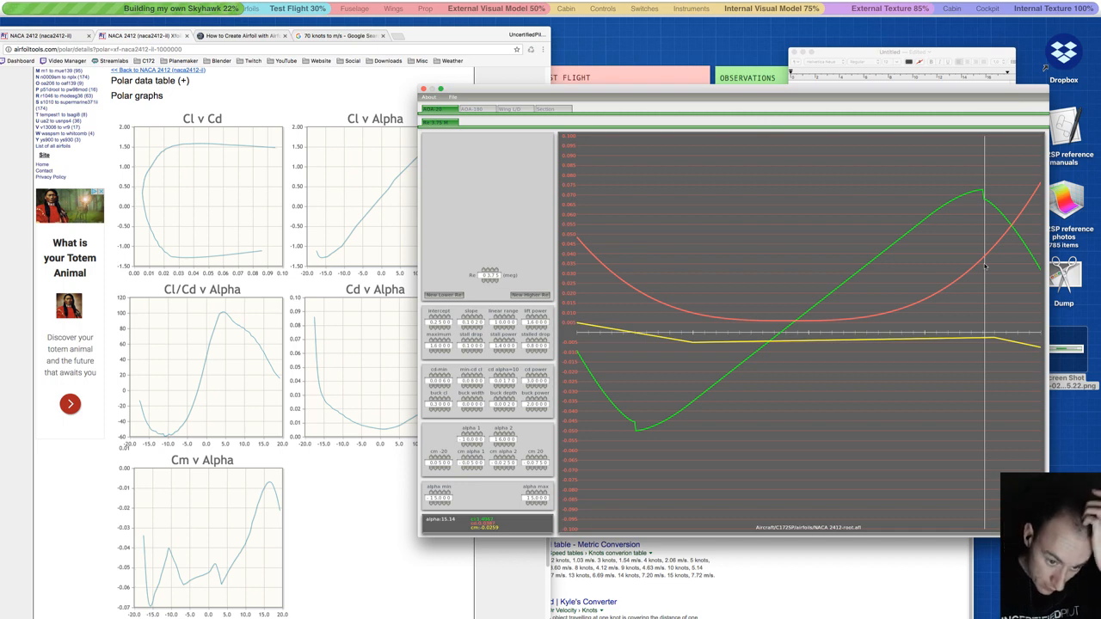
pyautogui.click(509, 386)
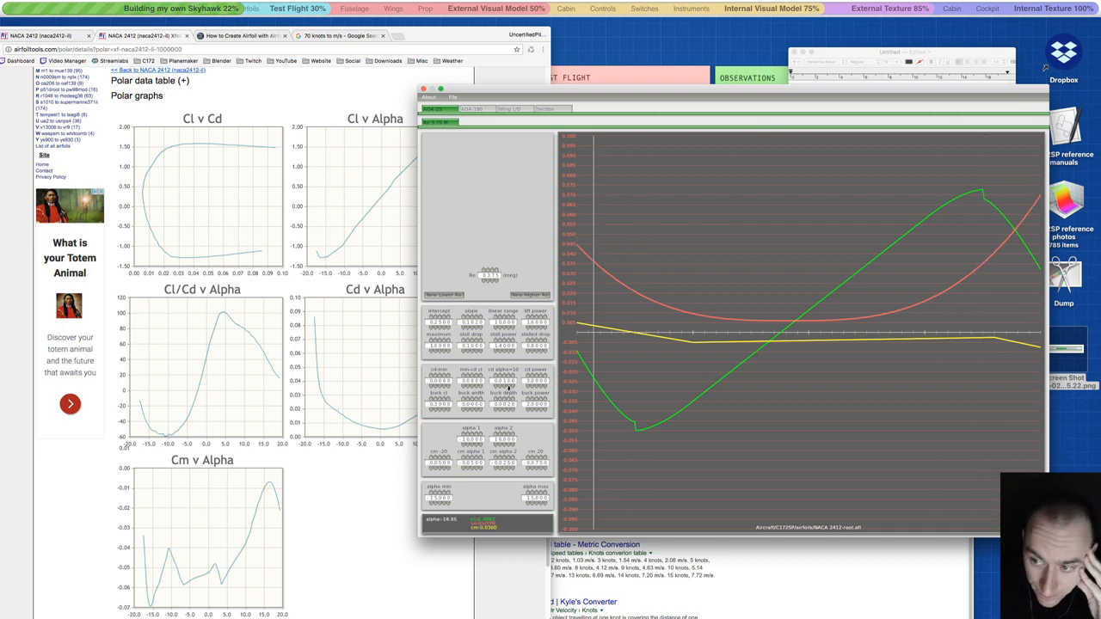
pyautogui.click(508, 376)
pyautogui.click(508, 376)
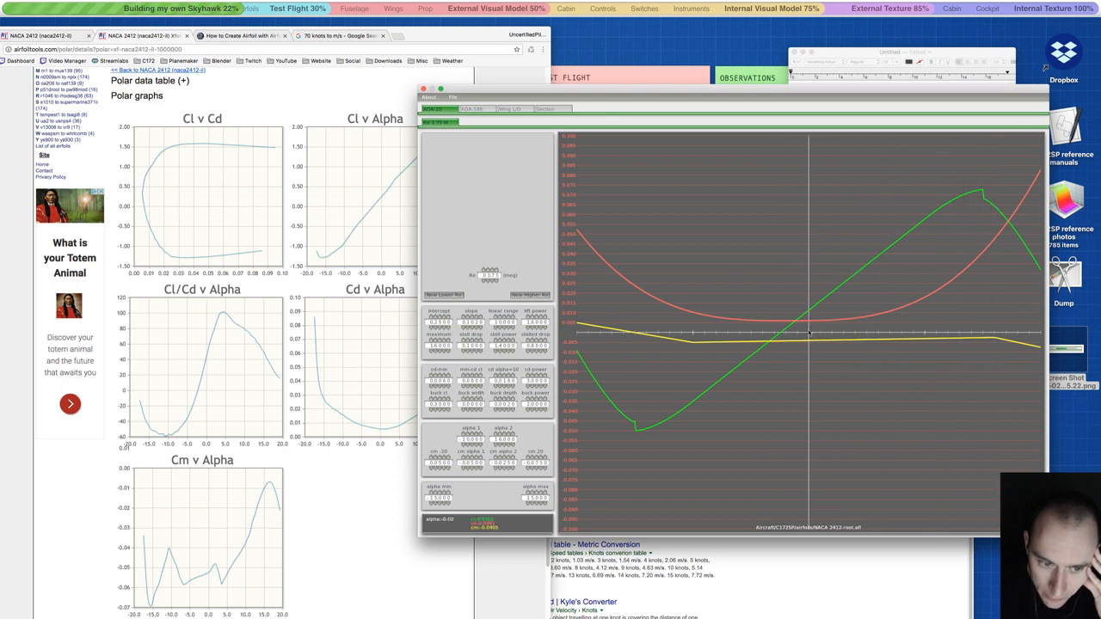
# - Compare the drag curve with the Cd v Alpha graph again and raise cd alpha=10 to 0.0190
pyautogui.click(358, 397)
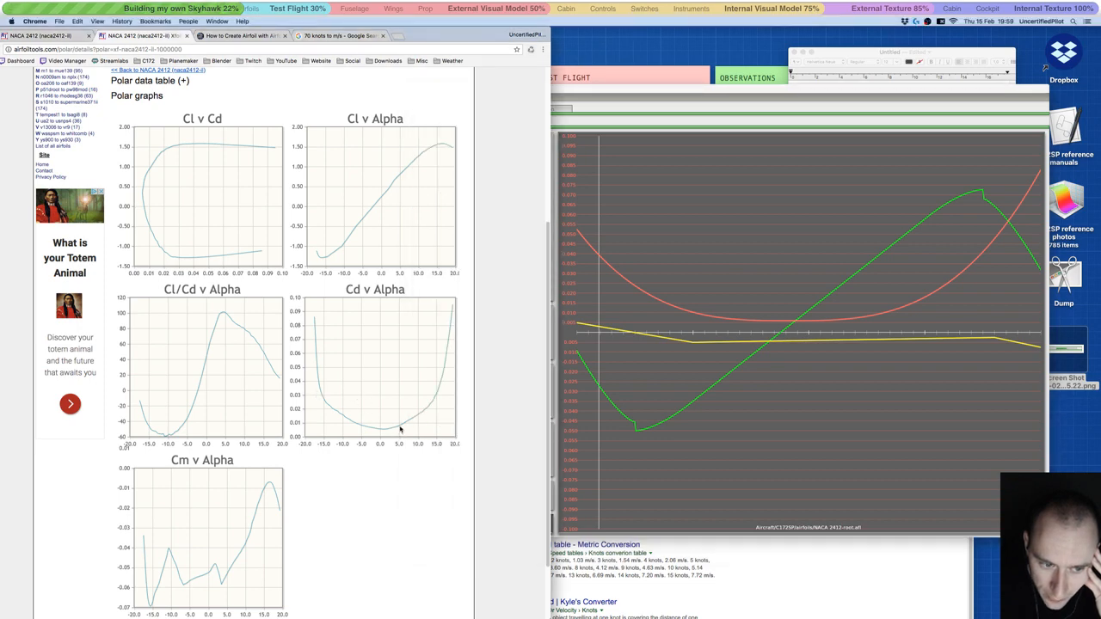
pyautogui.click(868, 319)
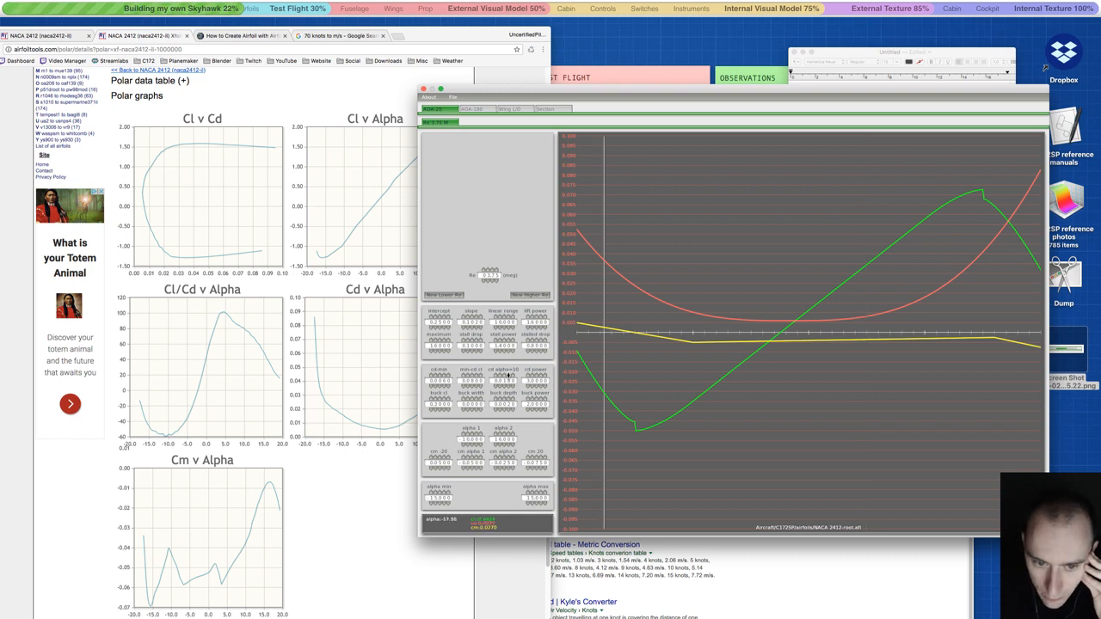
pyautogui.scroll(1, 509, 375)
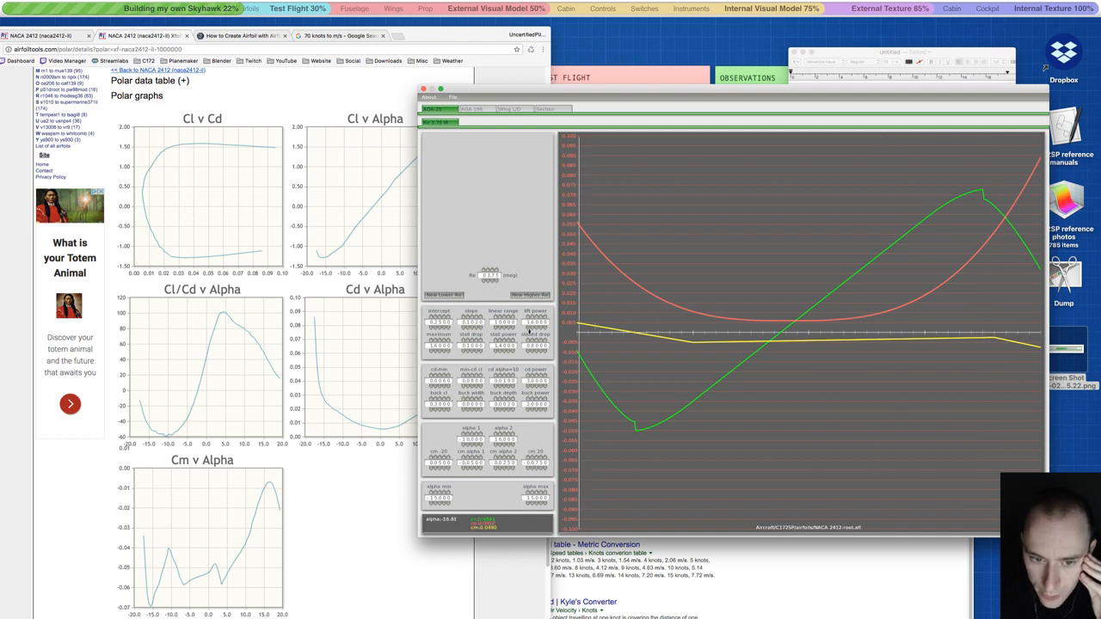
# - Raise cd power to 4.0 and set cd alpha=10 to 0.0200, testing 0.0180 and 0.0100 along the way
pyautogui.click(508, 385)
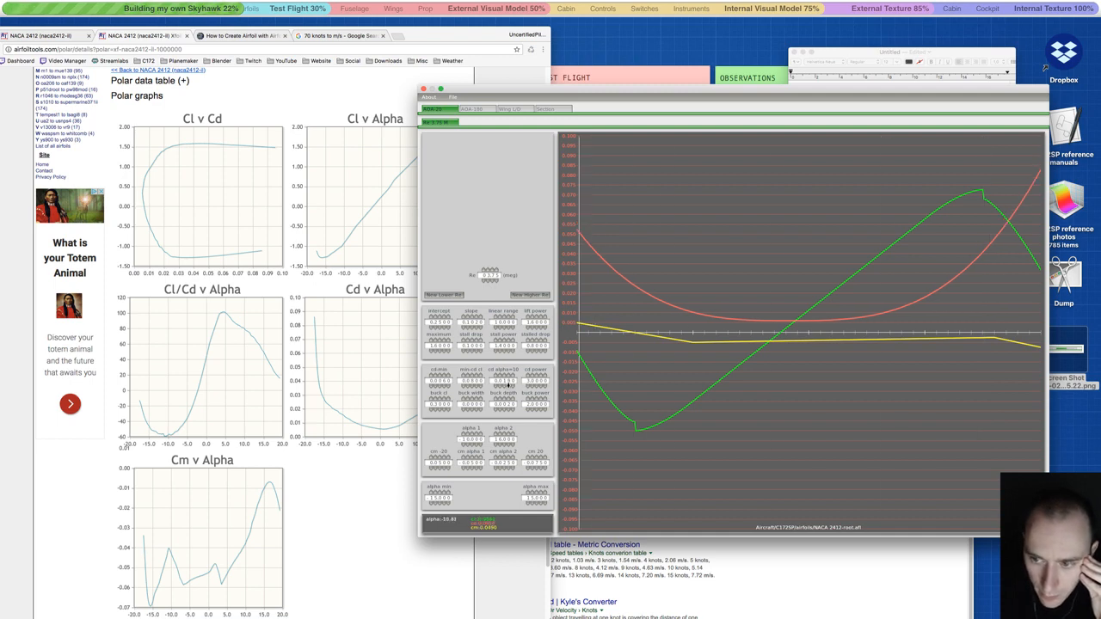
pyautogui.click(506, 379)
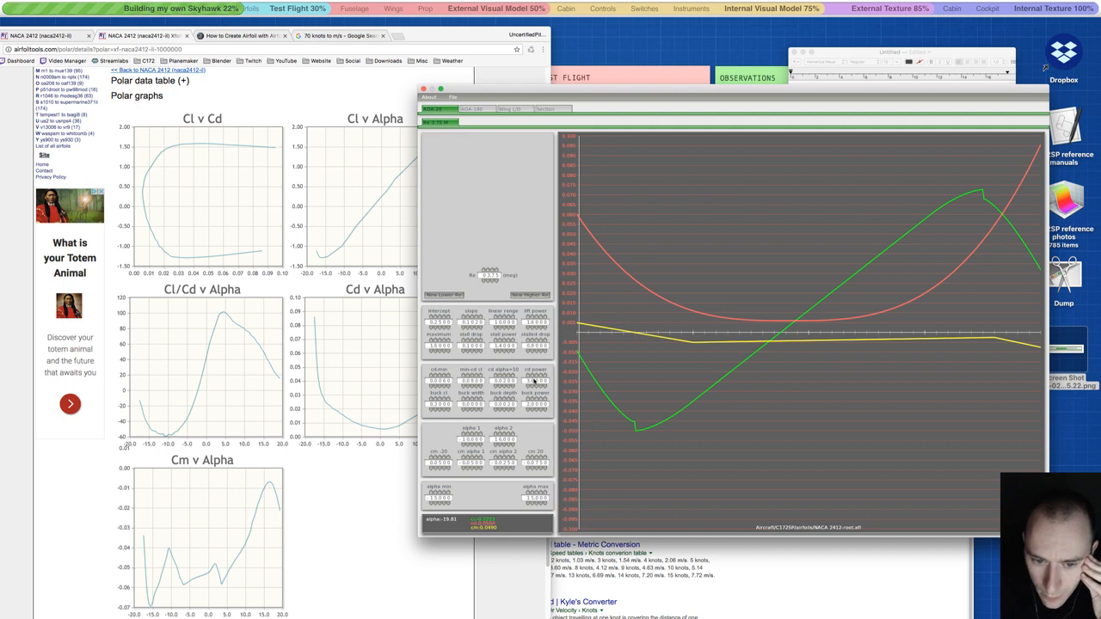
pyautogui.click(528, 375)
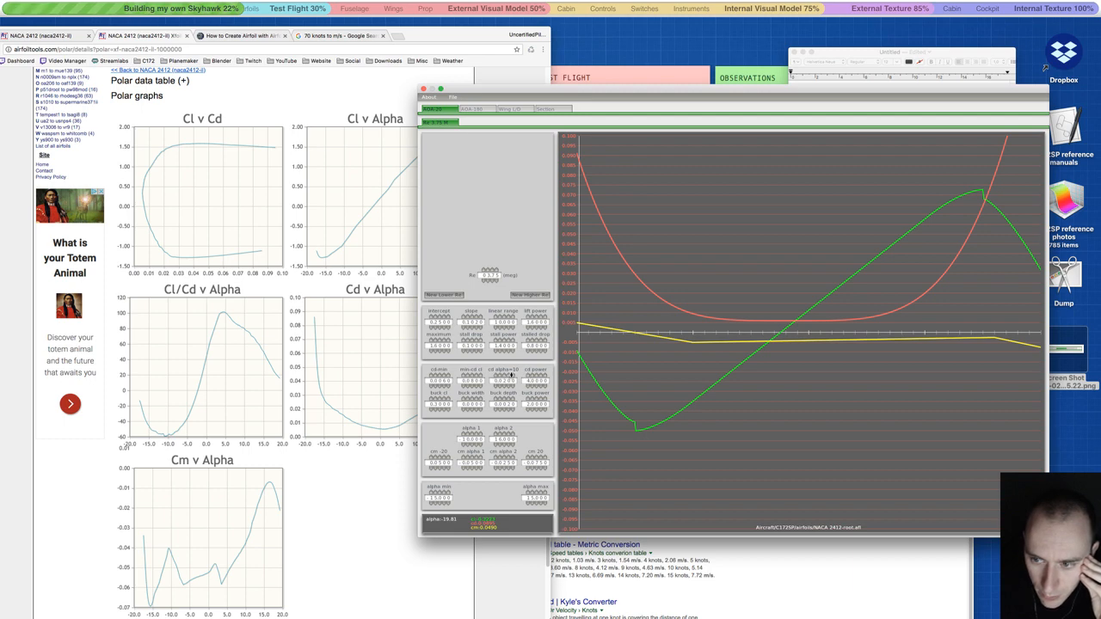
pyautogui.click(504, 386)
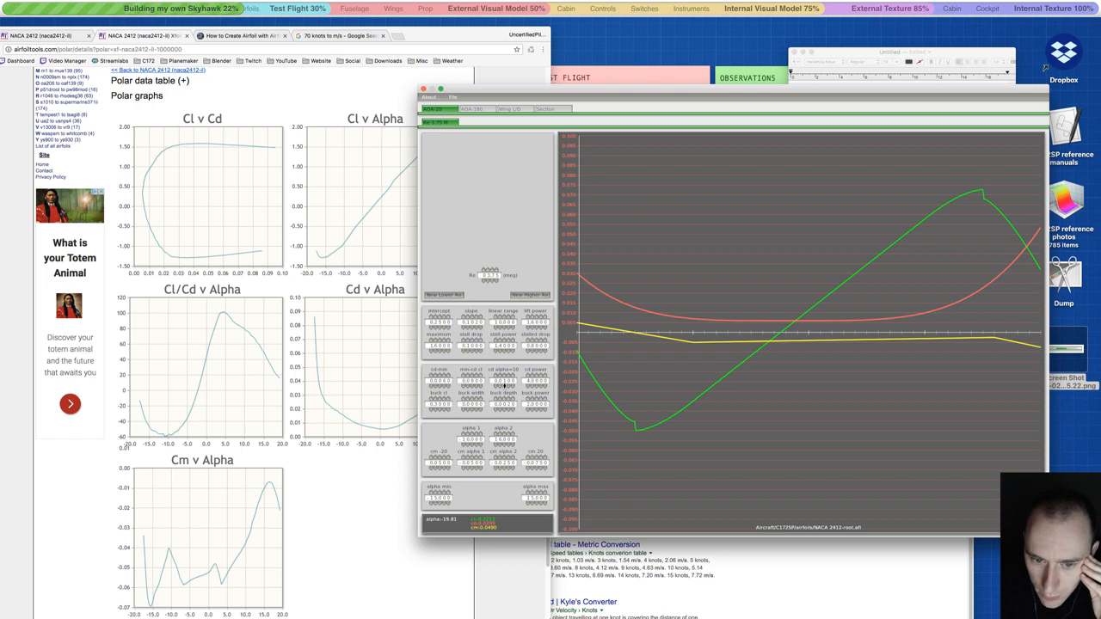
pyautogui.click(504, 377)
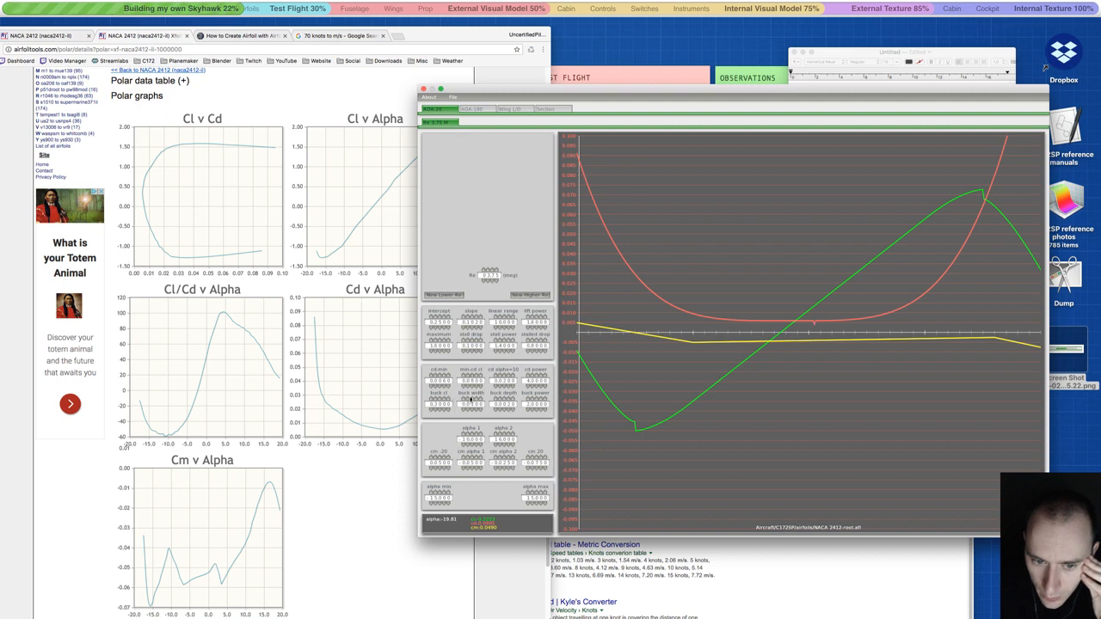
# - Set buck width to 1.0 and compare the minimum of the drag curve with the Cd v Alpha graph around 0 degrees
pyautogui.click(464, 400)
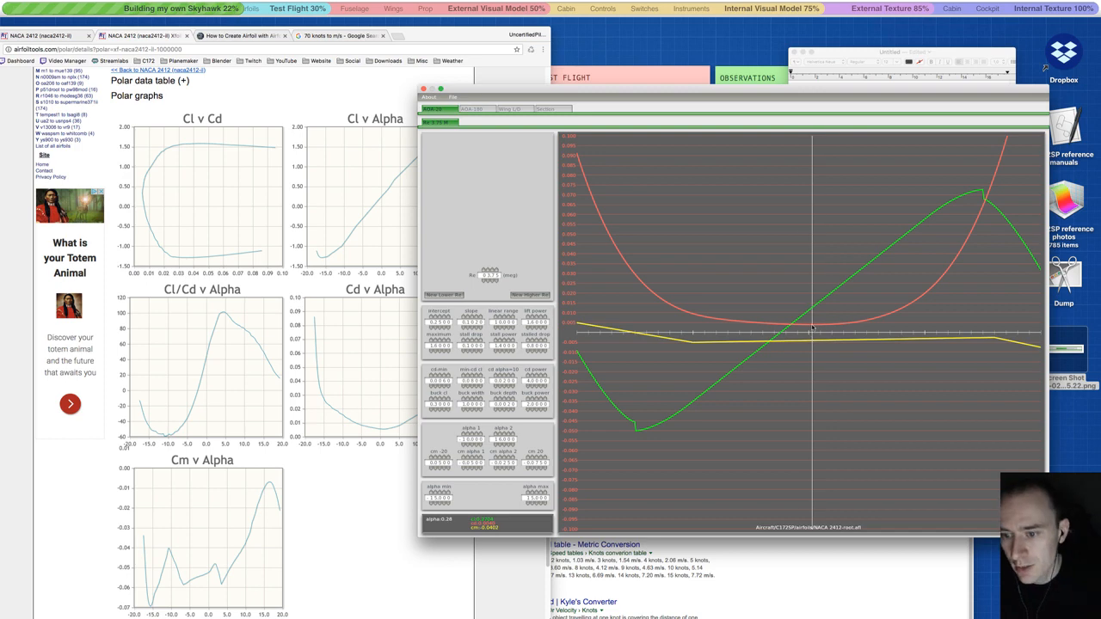
pyautogui.click(380, 434)
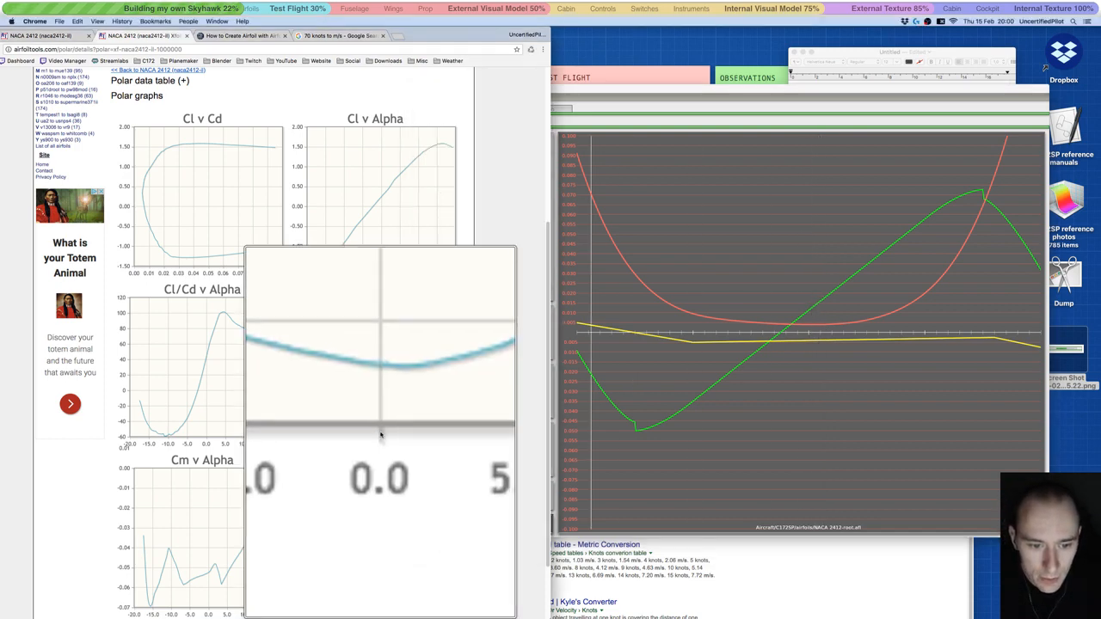
pyautogui.click(791, 259)
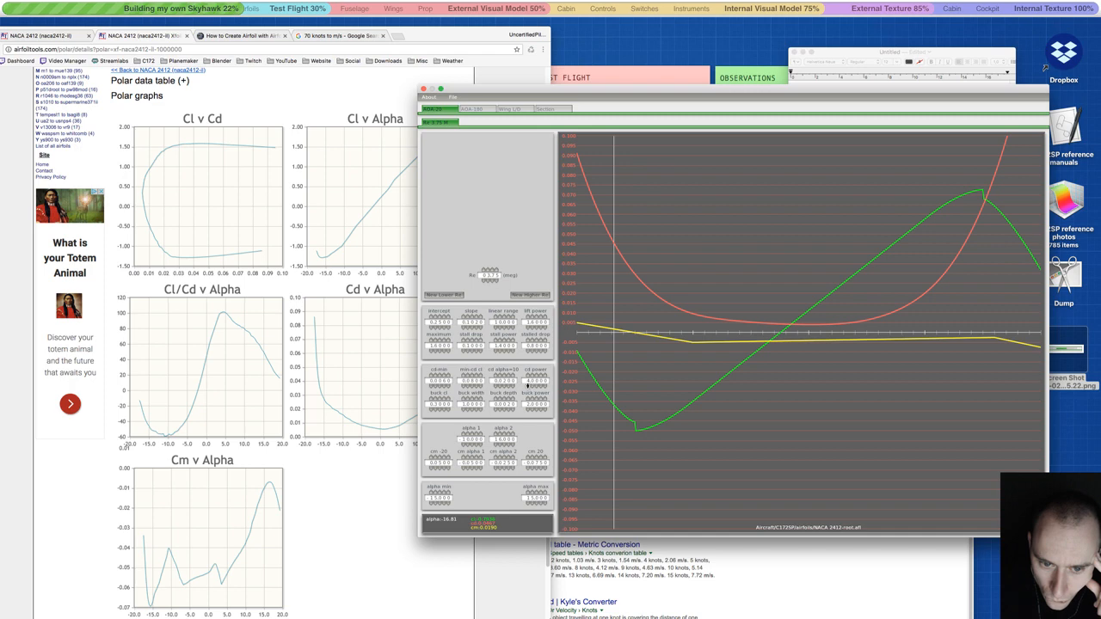
# - Test cd power at 3.0, return it to 4.0, and lower cd alpha=10 to 0.0190
pyautogui.moveTo(530, 385); pyautogui.dragTo(528, 386)
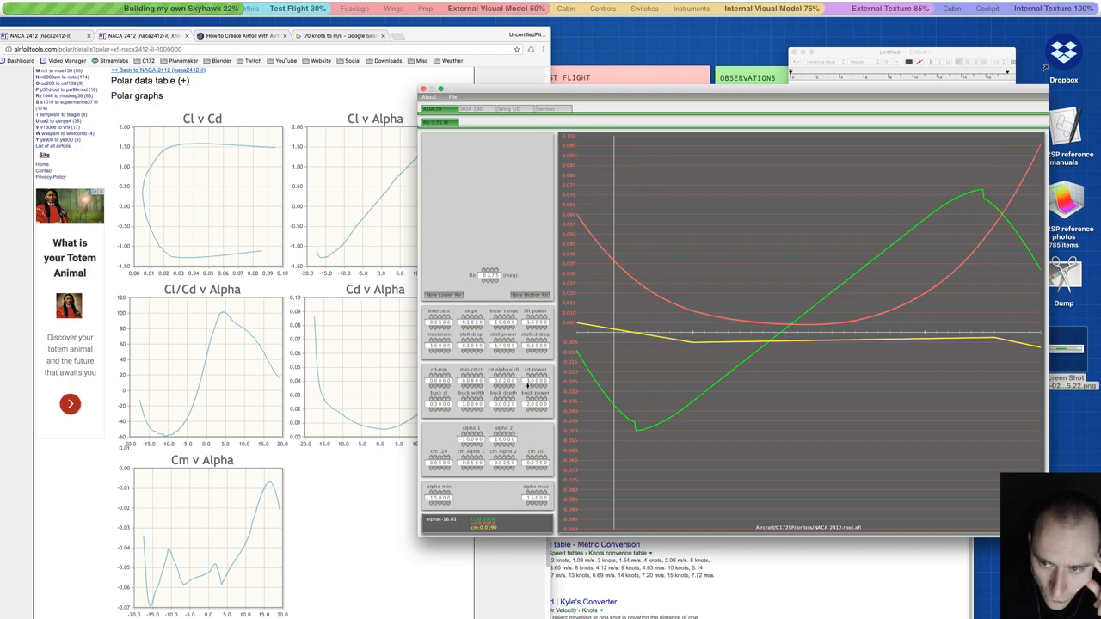
pyautogui.click(526, 376)
pyautogui.click(505, 376)
pyautogui.click(505, 387)
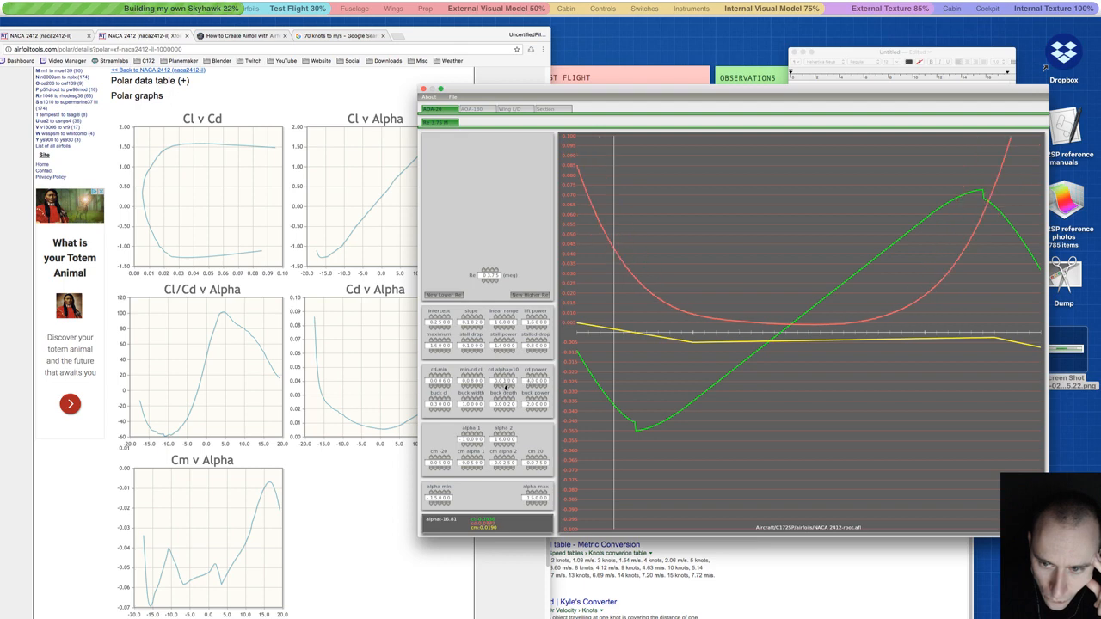
# - Try min-cd cl at 0.18 and fine-tune it down to 0.03 to lower the negative-alpha end of the drag curve
pyautogui.click(471, 373)
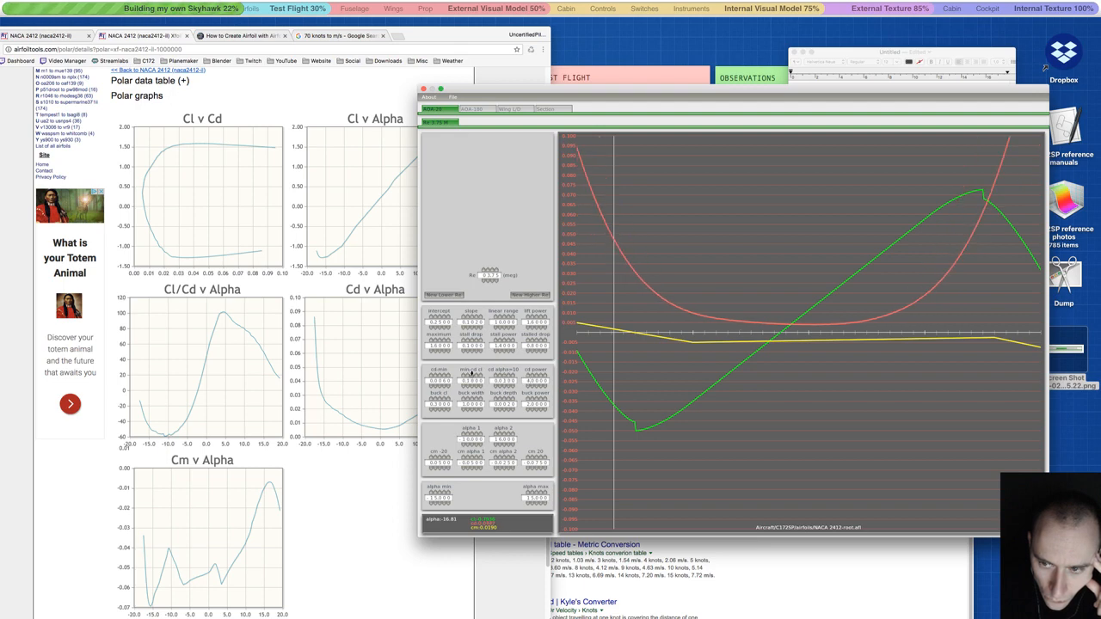
pyautogui.click(471, 386)
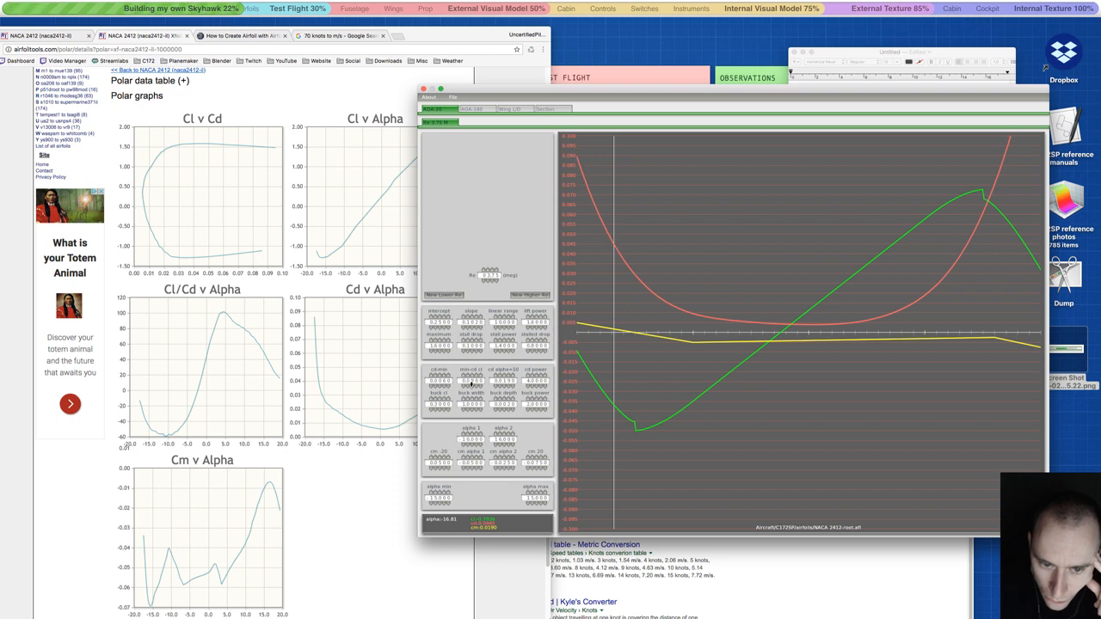
pyautogui.click(471, 384)
pyautogui.click(472, 385)
pyautogui.click(472, 385)
pyautogui.click(471, 385)
pyautogui.click(471, 385)
pyautogui.click(472, 384)
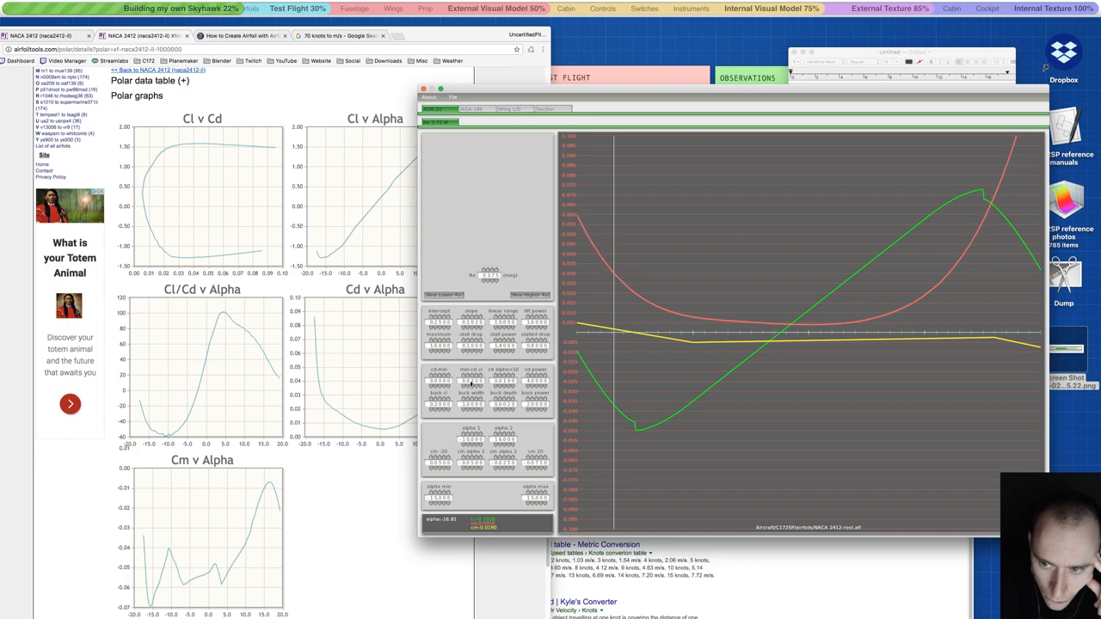
pyautogui.click(471, 375)
pyautogui.click(471, 375)
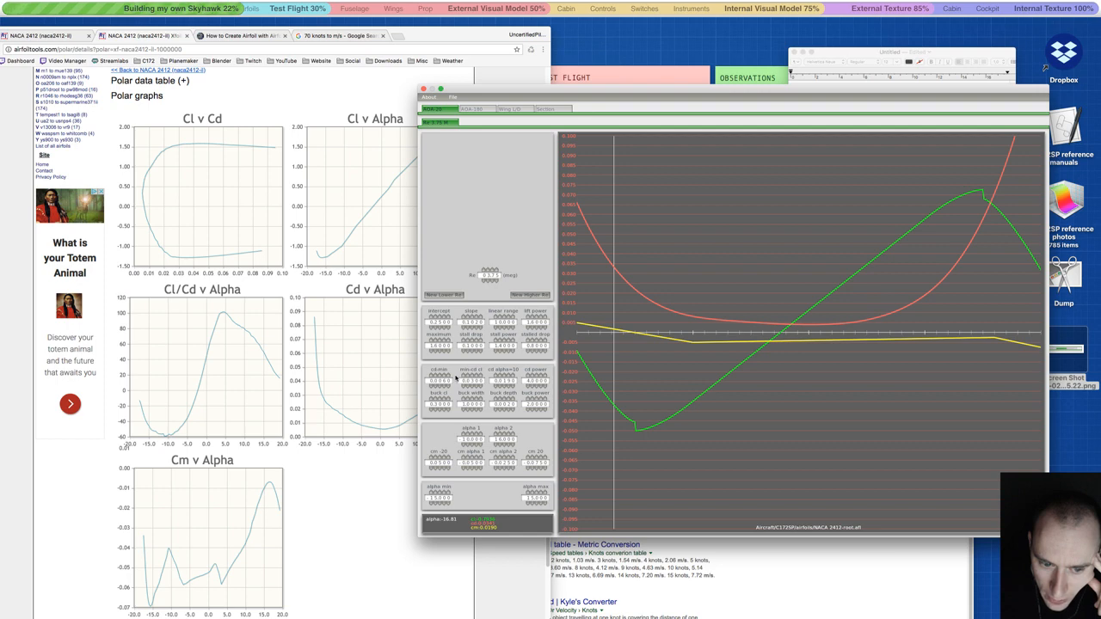
pyautogui.moveTo(468, 435)
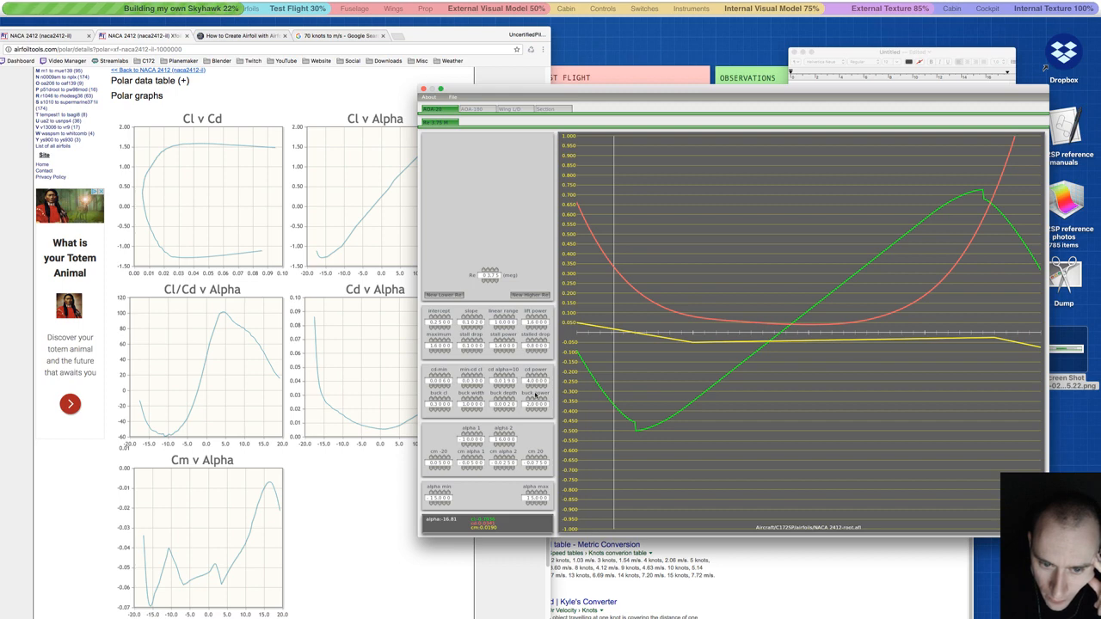
# - Lower cd alpha=10 to 0.0150 and cd power to 2.9, and raise min-cd cl to 0.08
pyautogui.click(505, 385)
pyautogui.click(506, 385)
pyautogui.click(506, 386)
pyautogui.click(505, 386)
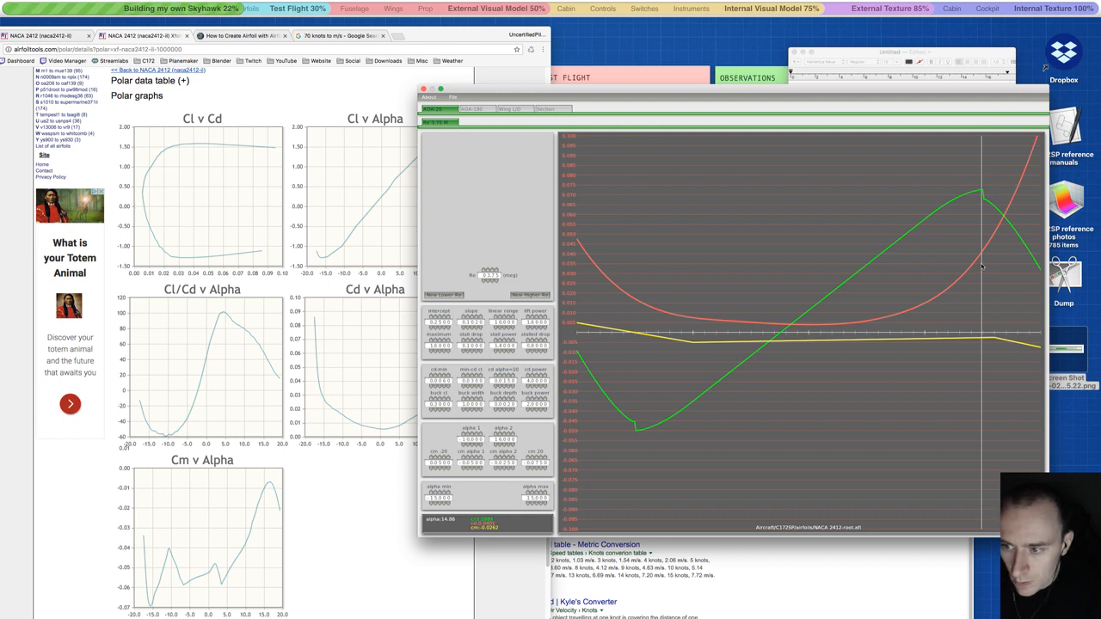
pyautogui.scroll(-3, 527, 387)
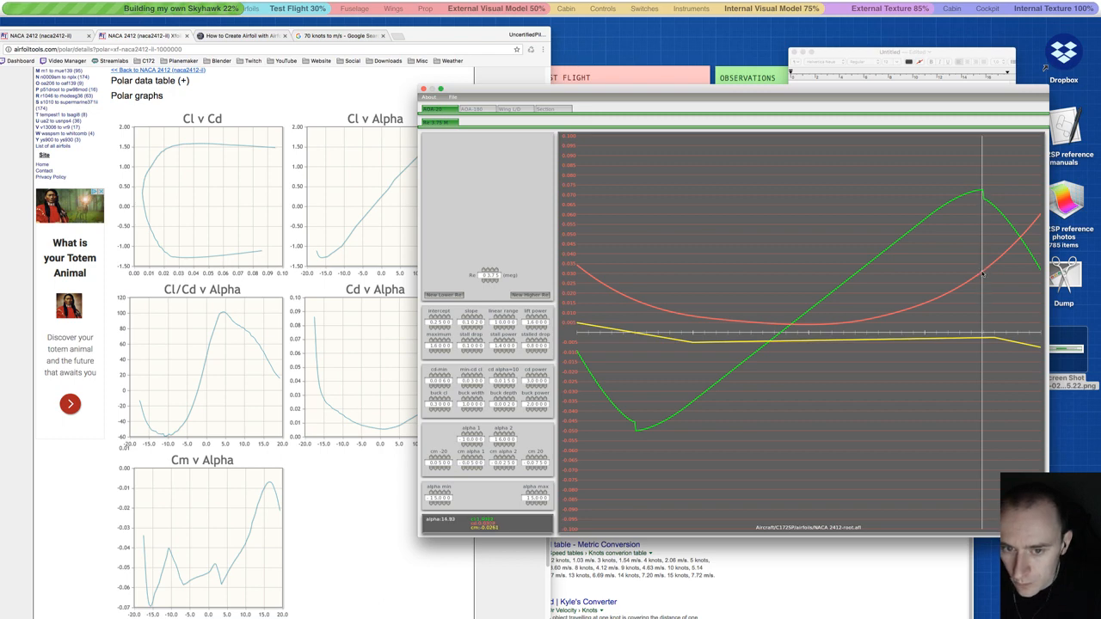
pyautogui.click(533, 386)
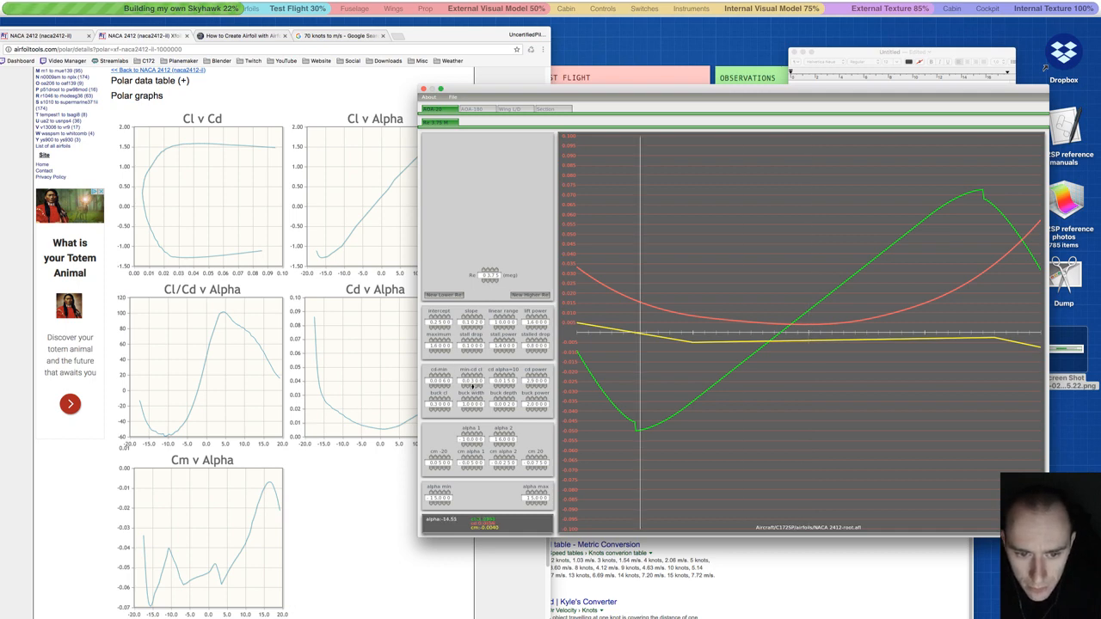
pyautogui.click(472, 376)
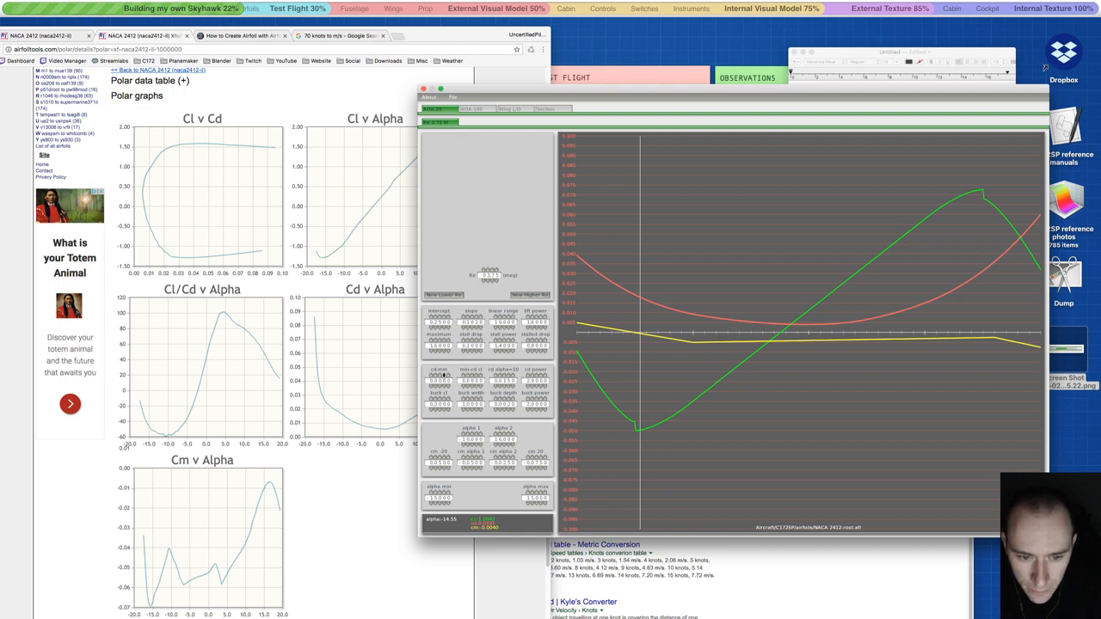
# - Test cd-min at 0.0070 and 0.0080, and return it to 0.0060
pyautogui.click(441, 375)
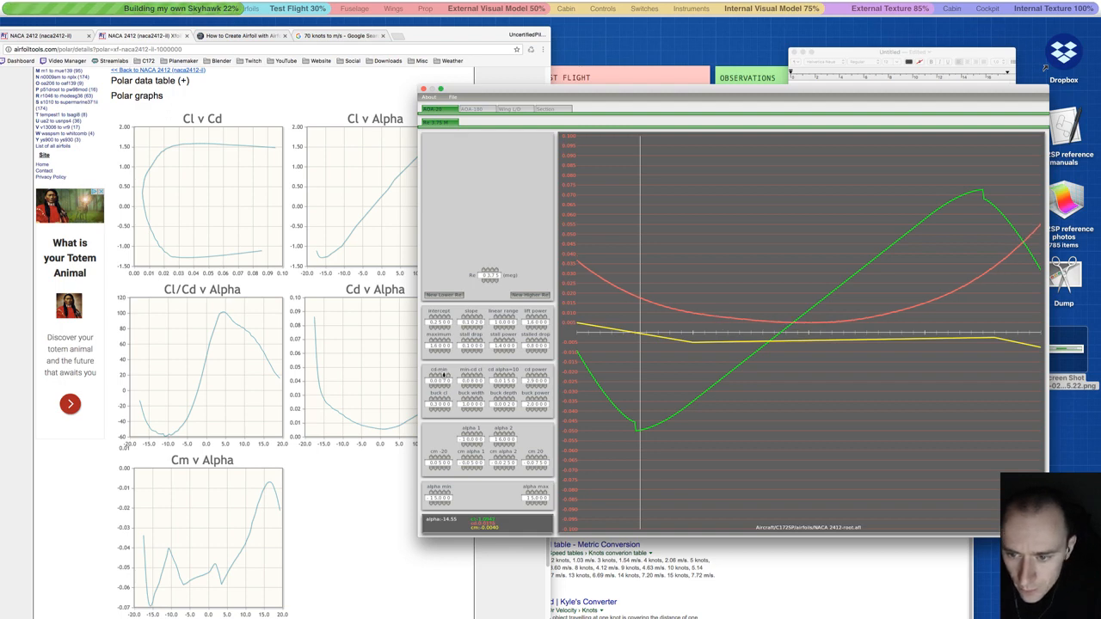
pyautogui.click(447, 376)
pyautogui.click(447, 376)
pyautogui.click(447, 376)
pyautogui.click(447, 376)
pyautogui.click(447, 375)
pyautogui.click(447, 376)
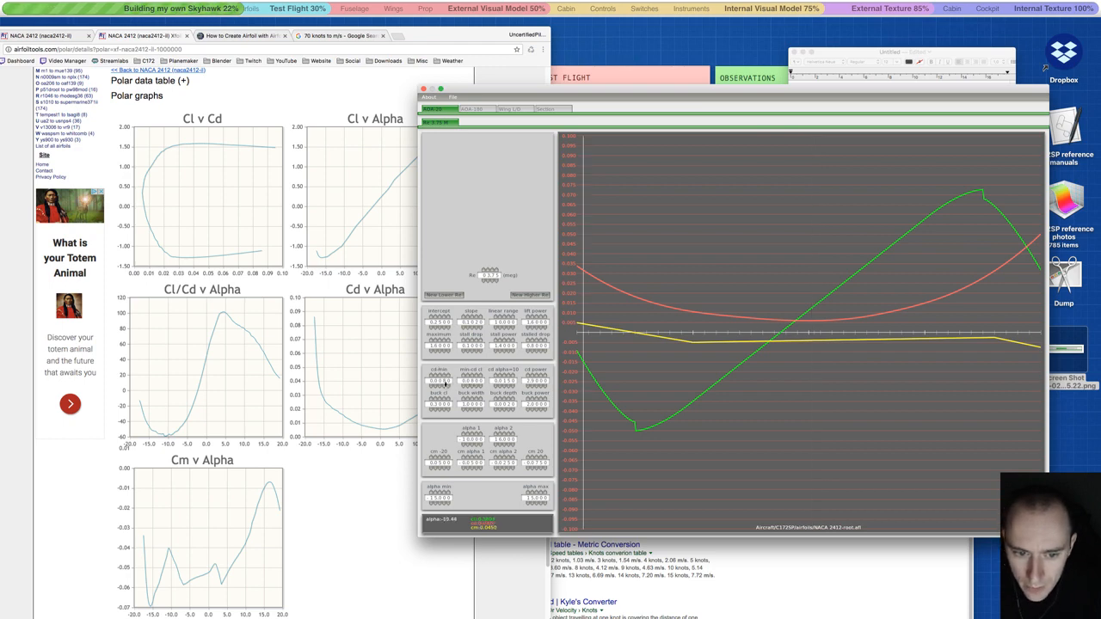
pyautogui.moveTo(441, 383)
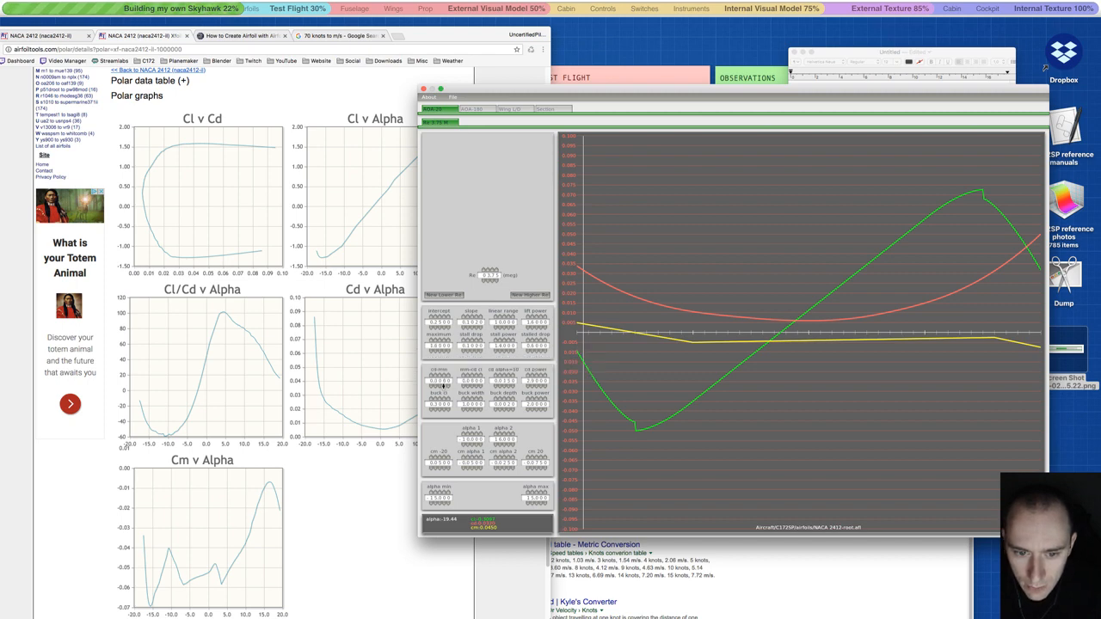
pyautogui.click(441, 387)
pyautogui.click(441, 387)
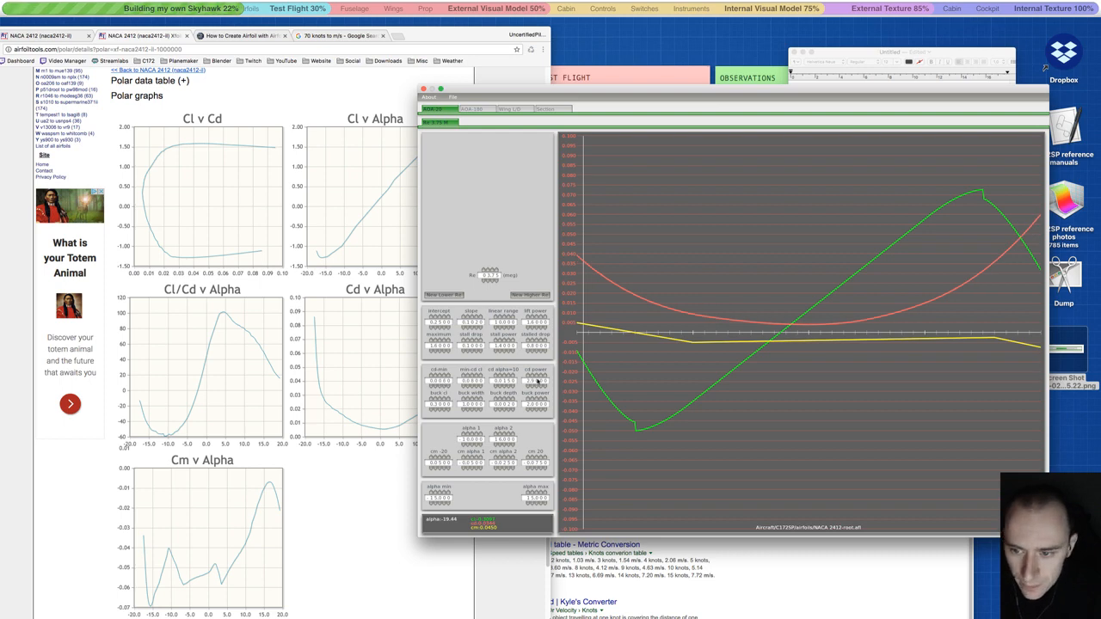
# - Raise min-cd cl to 0.092 and set cd alpha=10 to 0.0240, testing 0.0050 and 0.0250 along the way
pyautogui.click(472, 379)
pyautogui.click(472, 379)
pyautogui.click(502, 380)
pyautogui.click(503, 384)
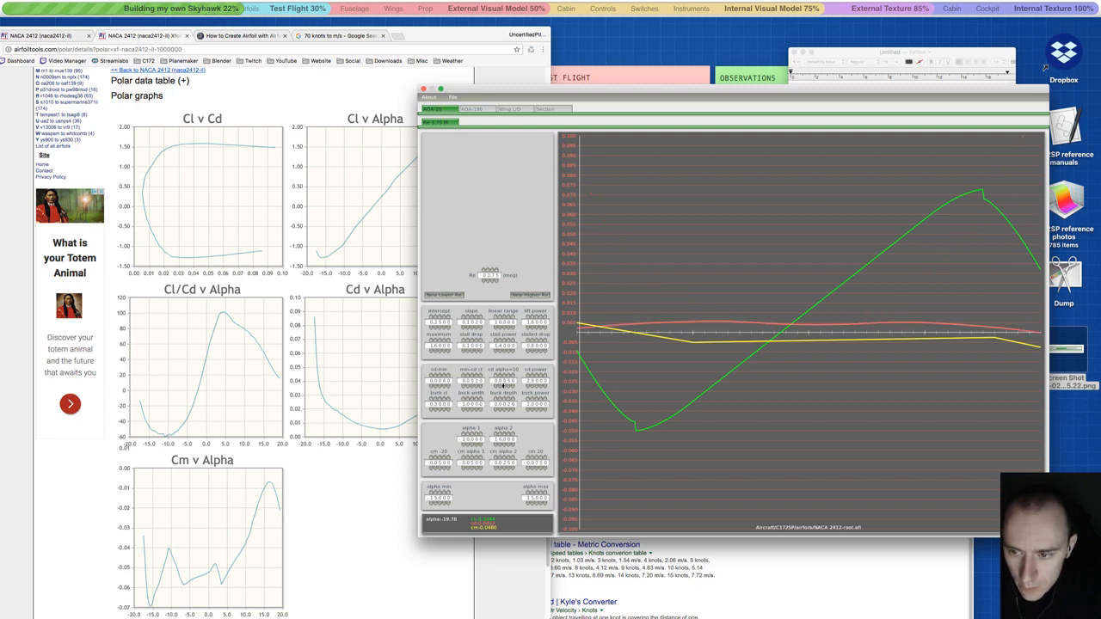
pyautogui.click(503, 376)
pyautogui.click(504, 376)
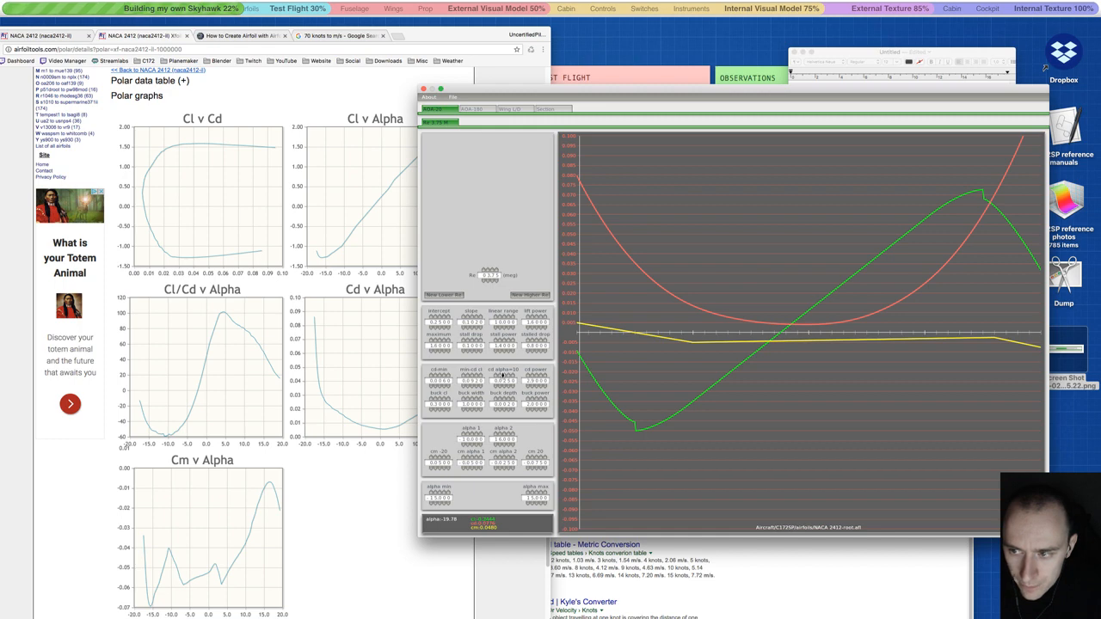
pyautogui.click(504, 384)
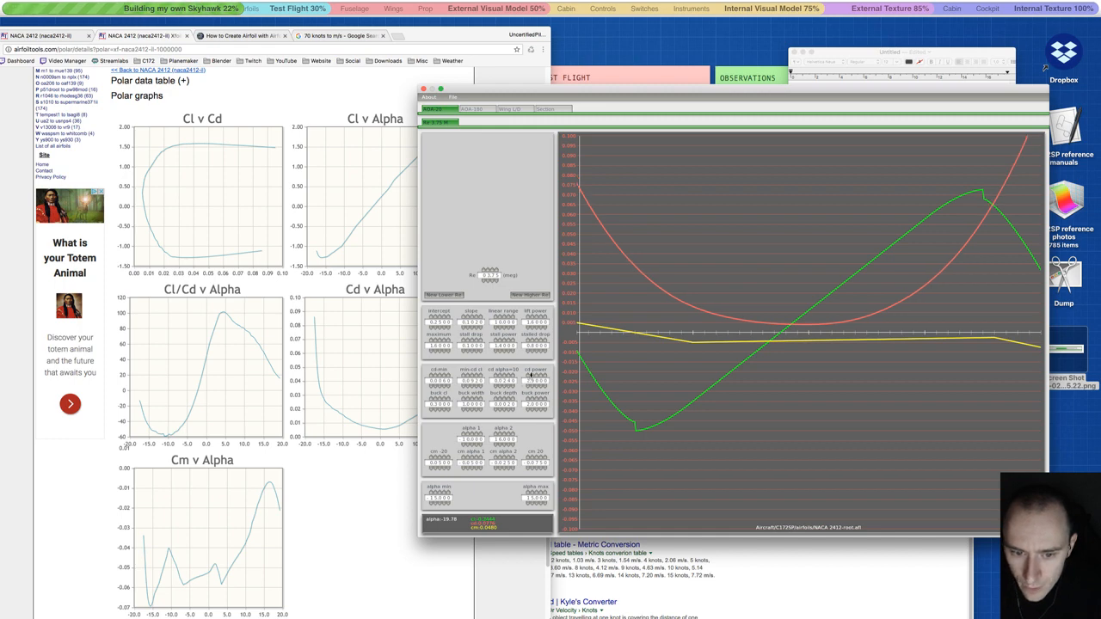
# - Try cd power values above 4.0 for a steeper drag curve, and lower it to 2.0
pyautogui.click(530, 376)
pyautogui.click(530, 375)
pyautogui.click(531, 376)
pyautogui.click(531, 375)
pyautogui.click(530, 375)
pyautogui.click(530, 376)
pyautogui.click(530, 376)
pyautogui.click(531, 376)
pyautogui.click(531, 376)
pyautogui.click(530, 375)
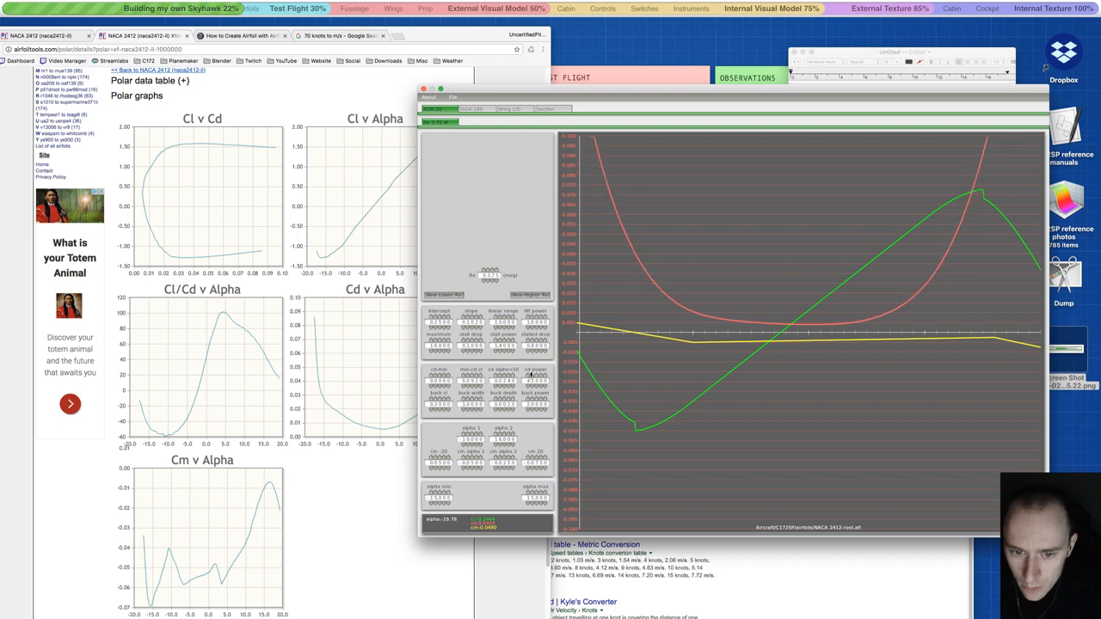
pyautogui.click(531, 387)
pyautogui.click(531, 387)
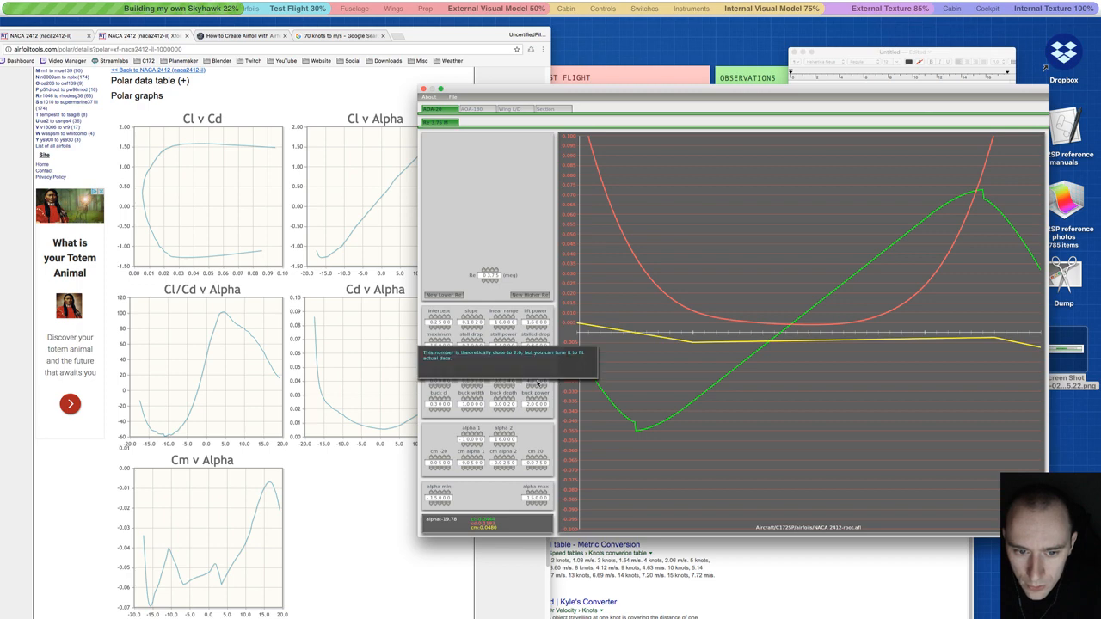
pyautogui.moveTo(528, 387); pyautogui.dragTo(528, 387)
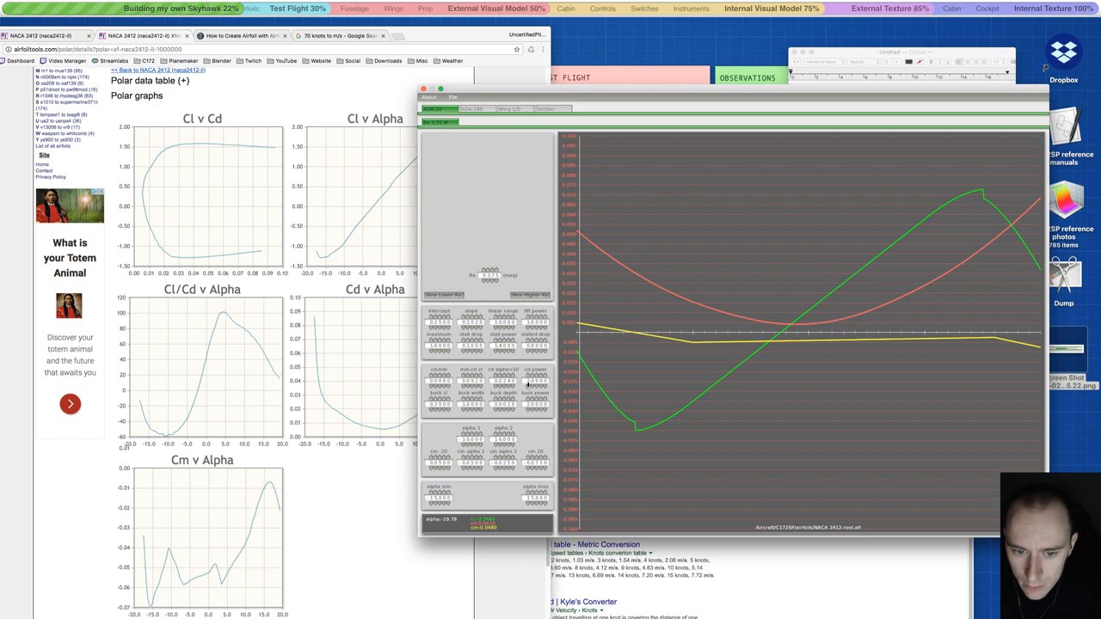
pyautogui.moveTo(503, 376)
pyautogui.mouseDown()
pyautogui.moveTo(504, 386)
pyautogui.moveTo(503, 375)
pyautogui.mouseUp()
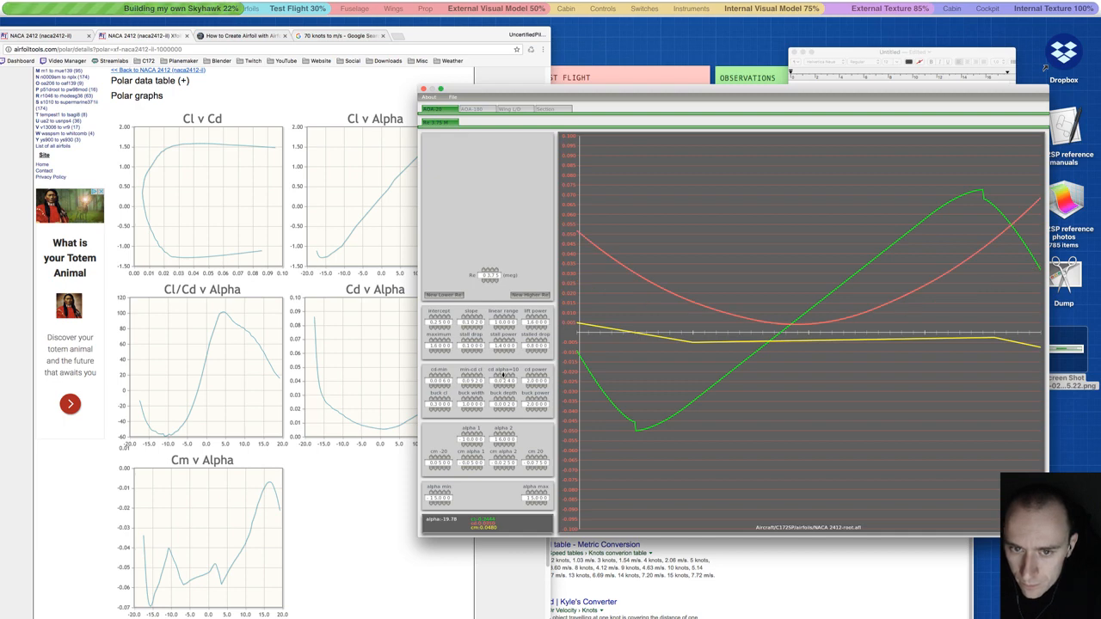
# - Raise cd-min to 0.0080, settle cd power on 2.44, and test buck width at 0 before restoring it to 1.0
pyautogui.moveTo(526, 378); pyautogui.dragTo(533, 388)
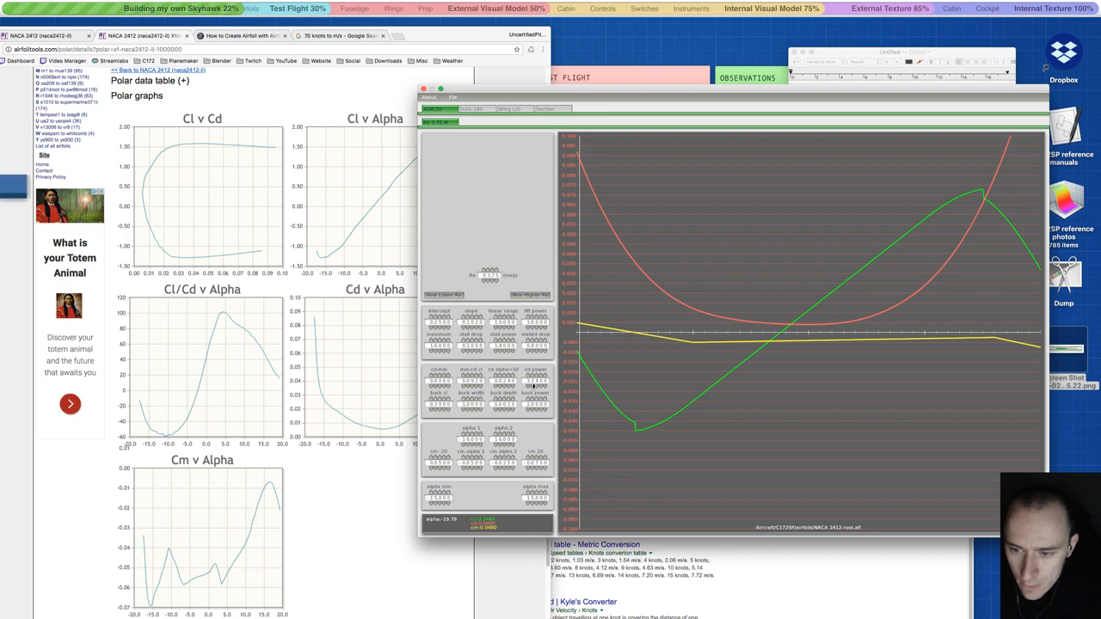
pyautogui.moveTo(443, 376); pyautogui.dragTo(443, 375)
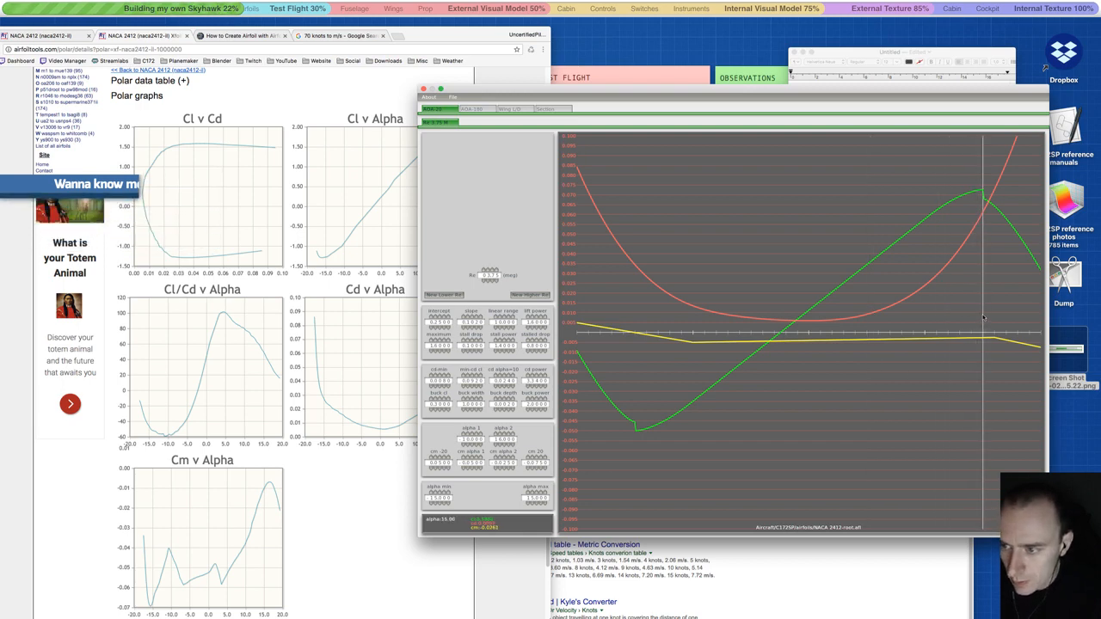
pyautogui.moveTo(534, 383); pyautogui.dragTo(533, 386)
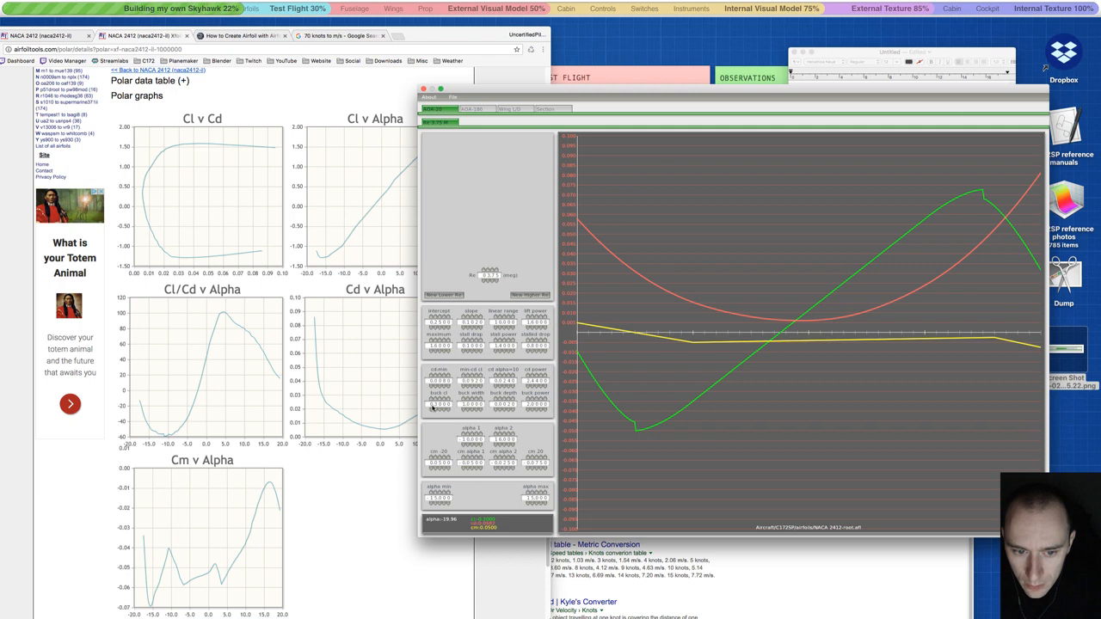
pyautogui.click(462, 409)
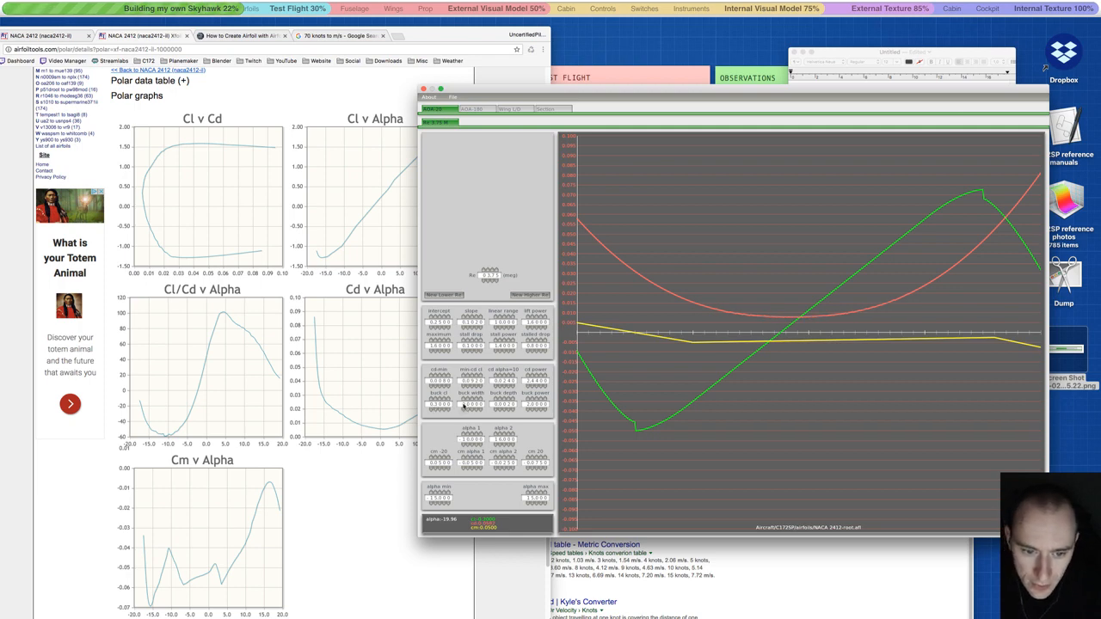
pyautogui.click(463, 399)
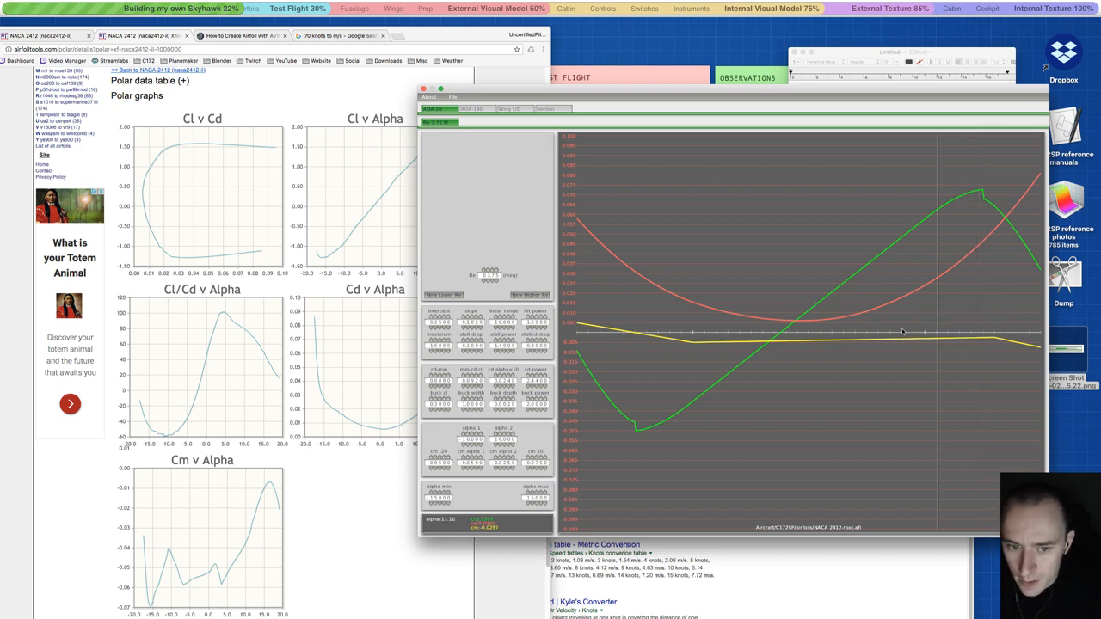
# - Try a shallower drag curve with cd power lowered to 2.0 and cd alpha=10 reduced to 0.0220
pyautogui.scroll(-11, 537, 386)
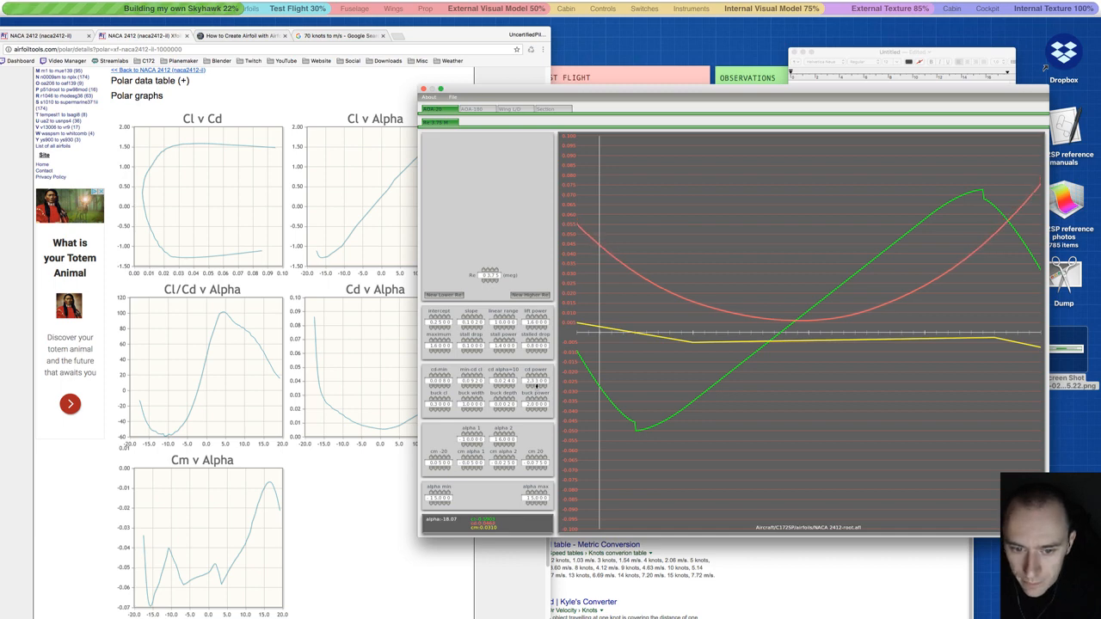
pyautogui.scroll(-10, 535, 387)
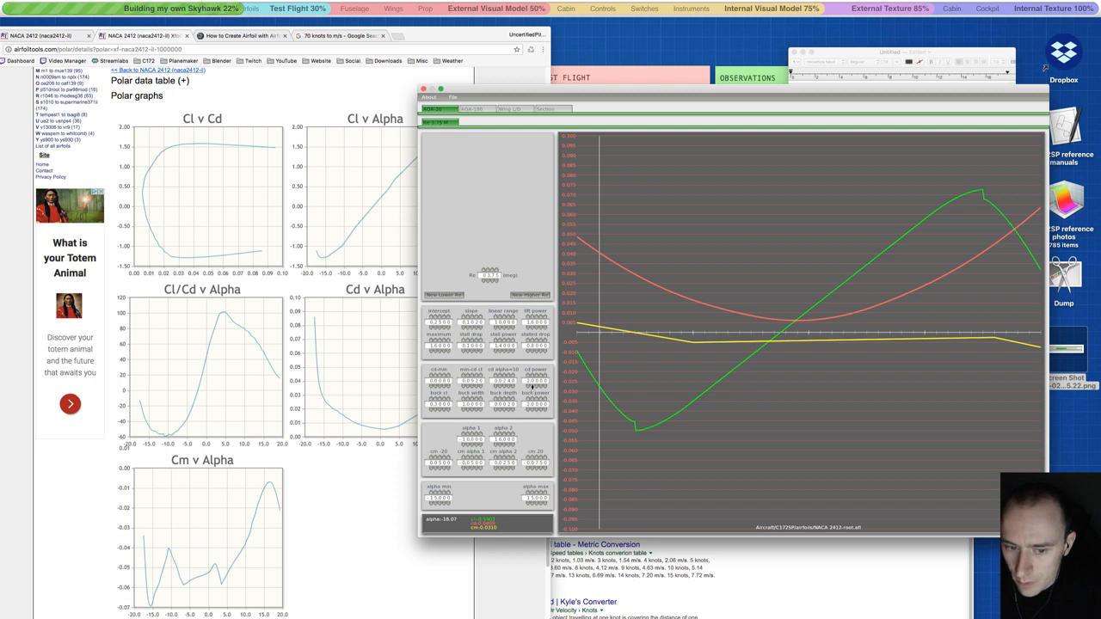
pyautogui.click(464, 399)
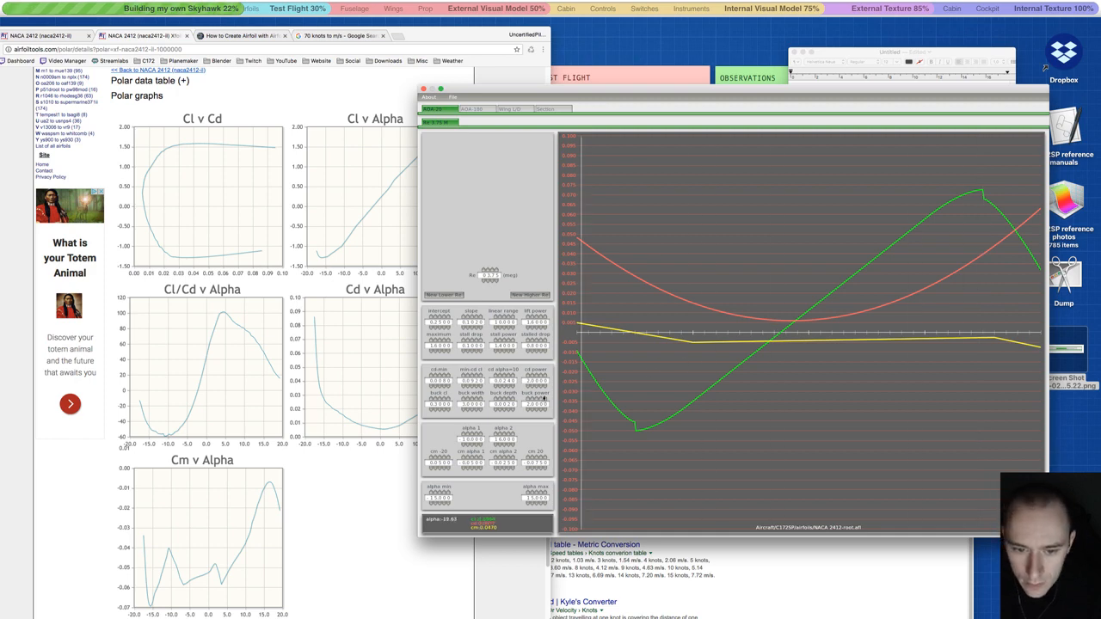
pyautogui.click(533, 387)
pyautogui.click(533, 376)
pyautogui.click(508, 387)
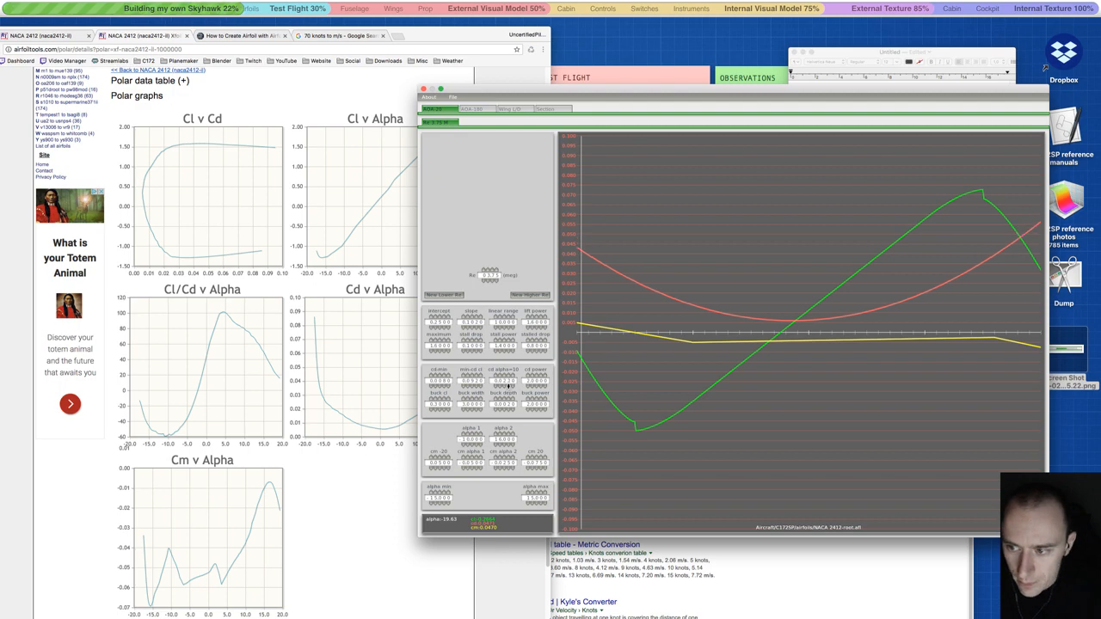
# - Raise cd power to 3.0, and settle cd alpha=10 on 0.0160 after testing a lower value
pyautogui.click(528, 376)
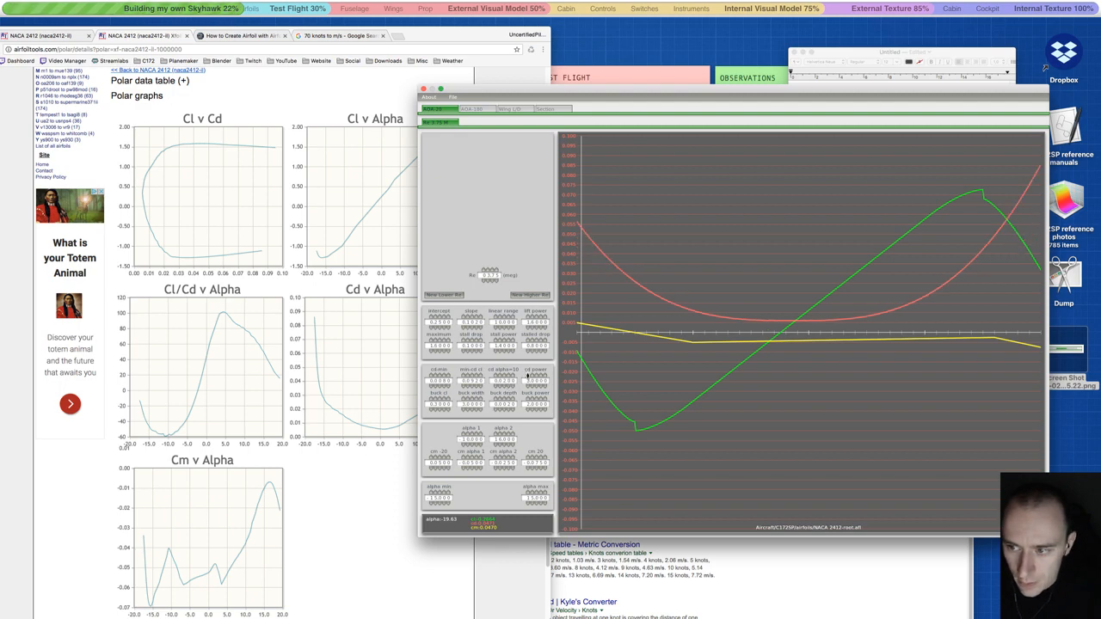
pyautogui.click(505, 387)
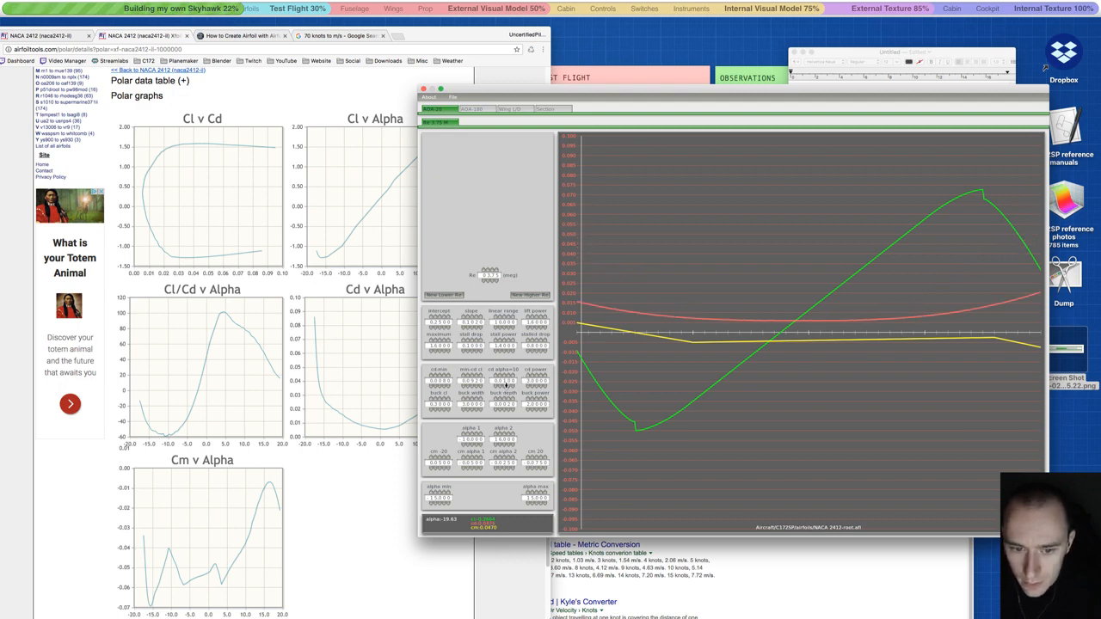
pyautogui.click(508, 376)
pyautogui.click(509, 376)
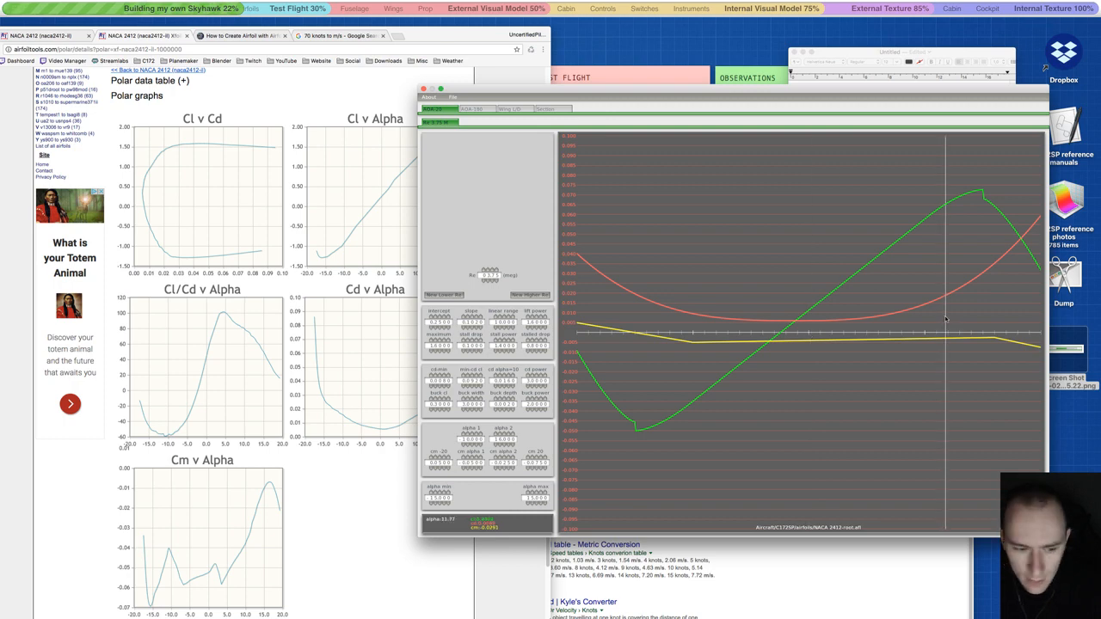
# - Compare the drag curve with the reference Cd v Alpha graph, and fine-tune cd power to 2.85
pyautogui.click(362, 397)
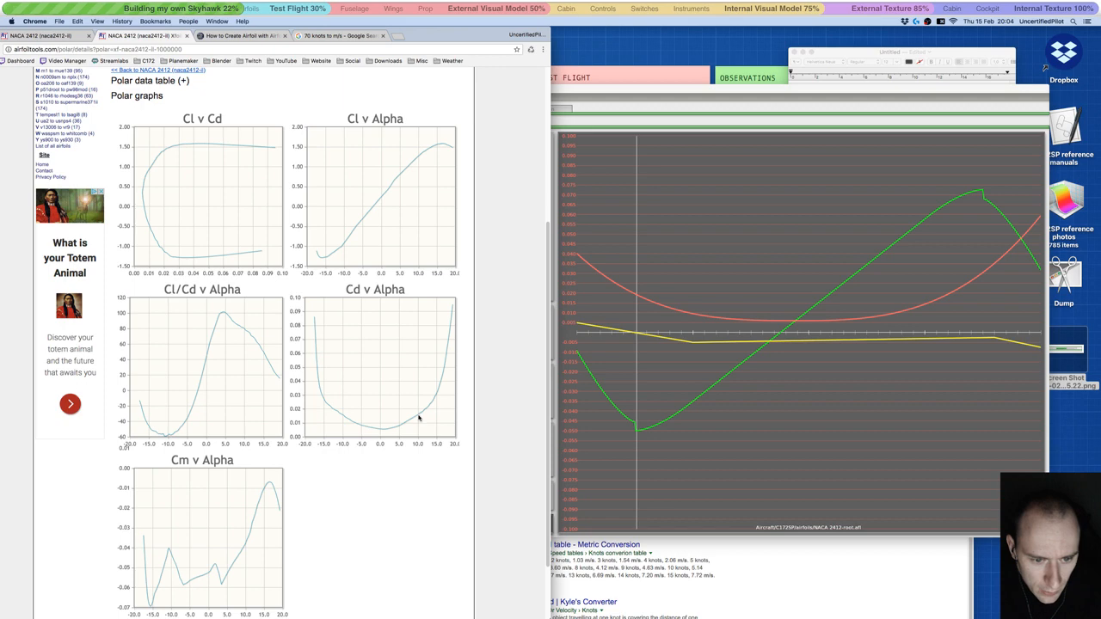
pyautogui.click(838, 366)
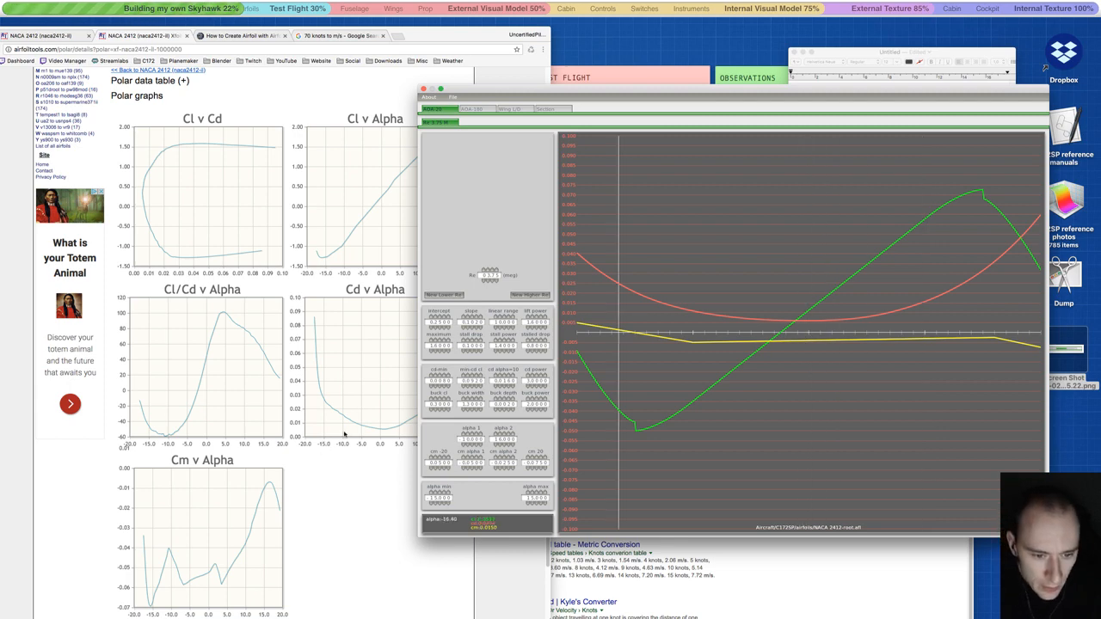
pyautogui.click(386, 431)
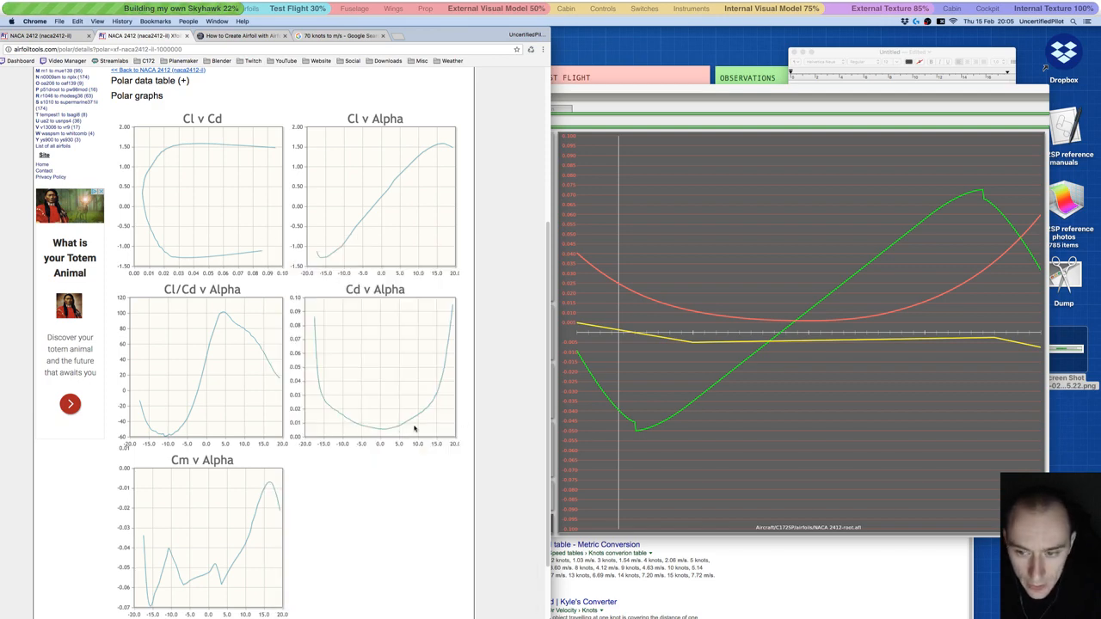
pyautogui.click(903, 323)
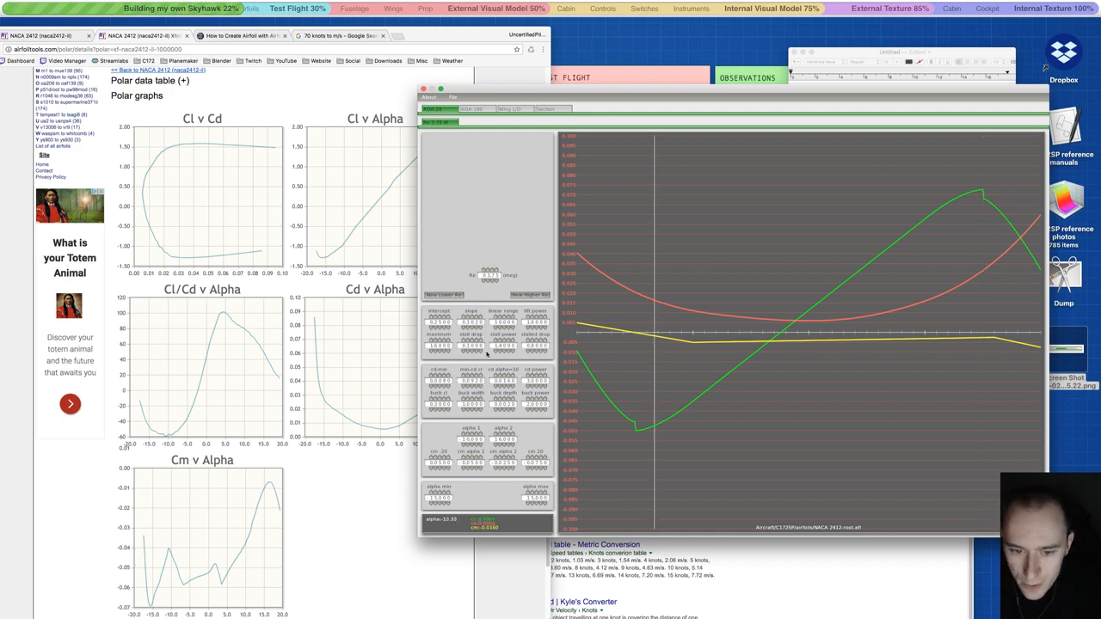
pyautogui.click(532, 386)
pyautogui.click(532, 387)
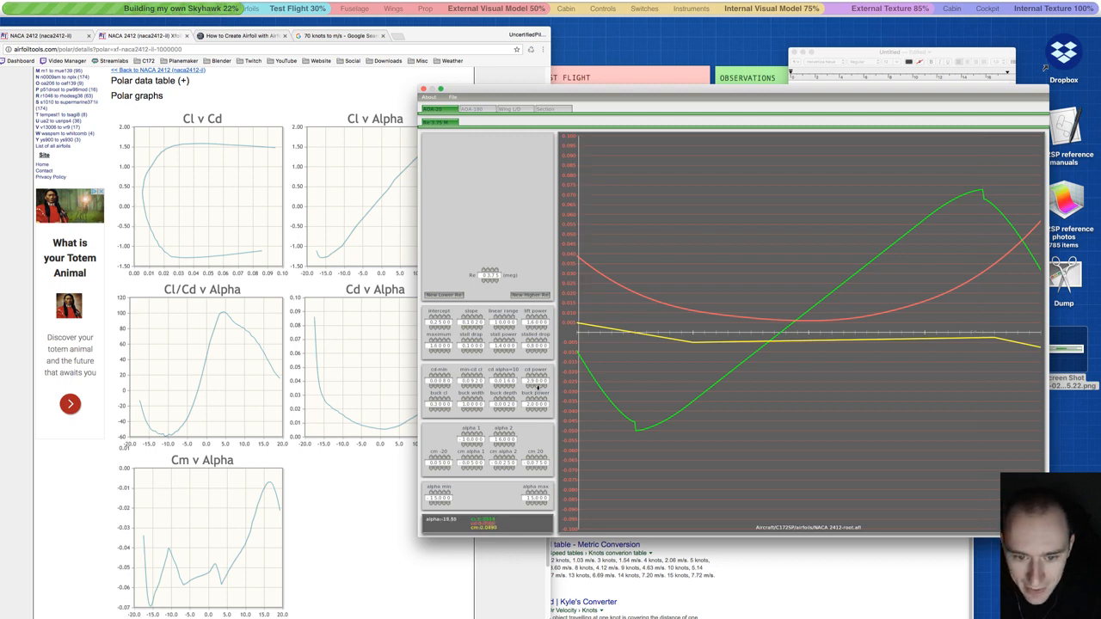
pyautogui.scroll(-2, 538, 388)
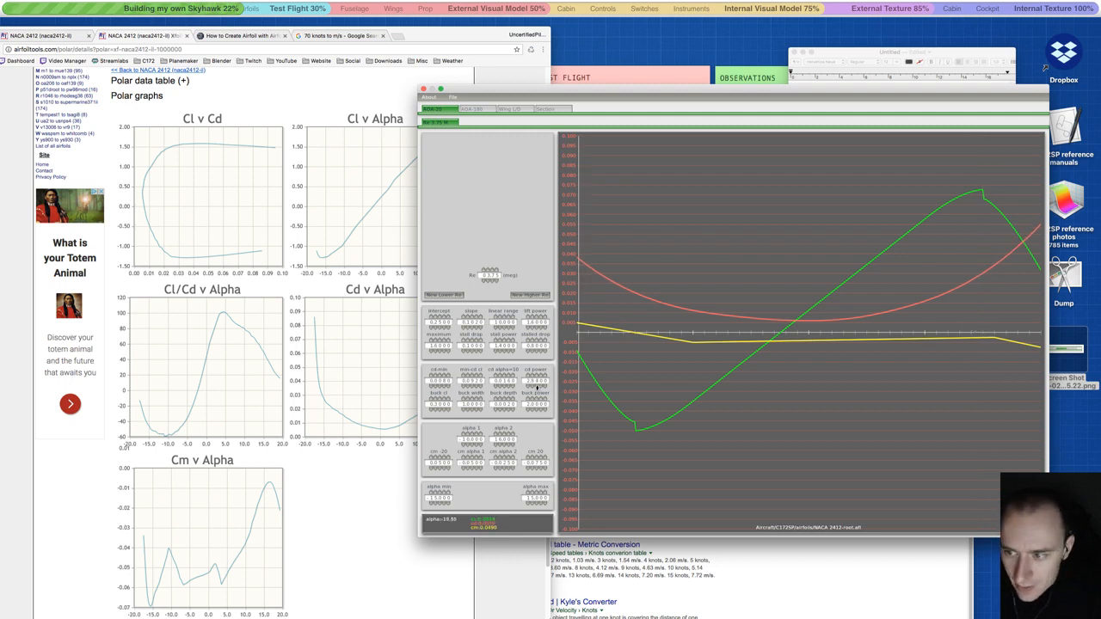
pyautogui.scroll(-1, 538, 383)
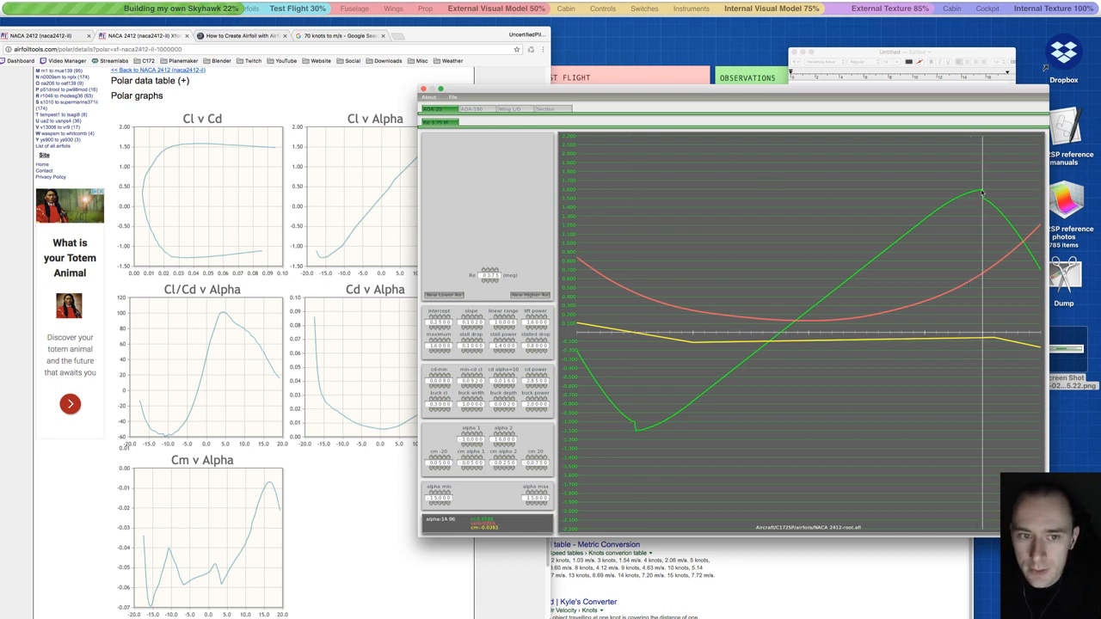
# - Check the reference Cl v Alpha graph, and test the lift curve's linear range at values including 10.0 and 2.0
pyautogui.click(310, 165)
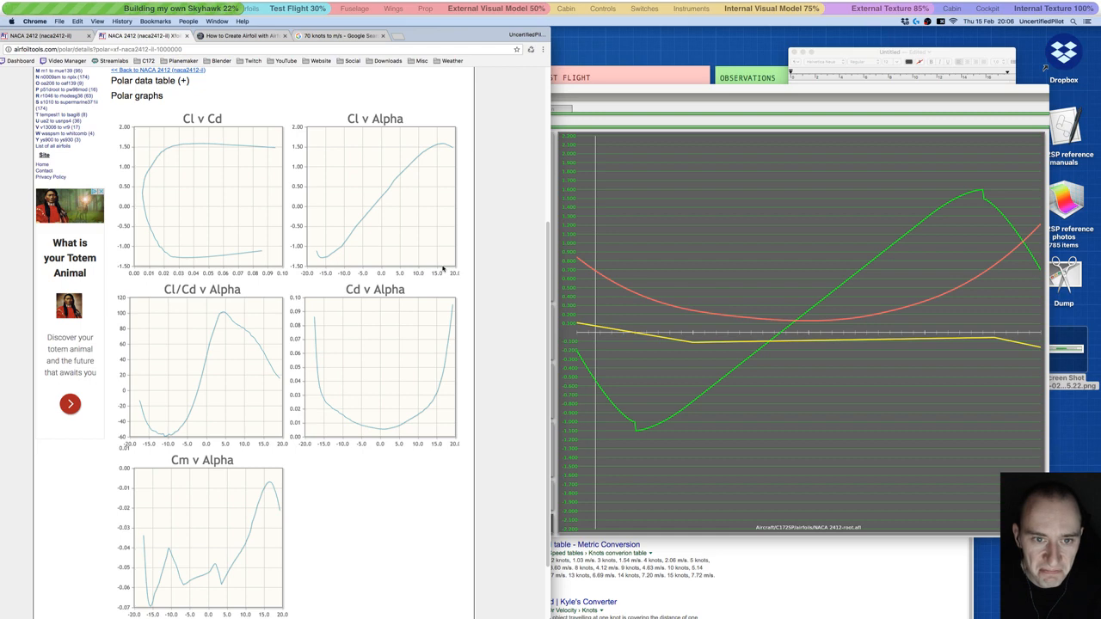
pyautogui.click(930, 305)
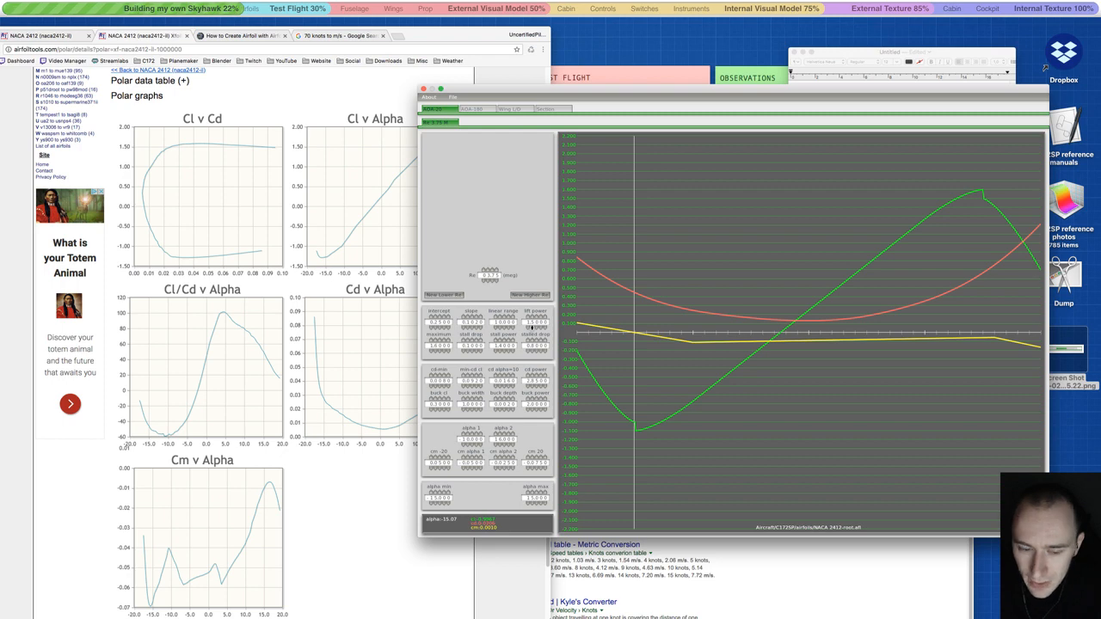
pyautogui.click(496, 317)
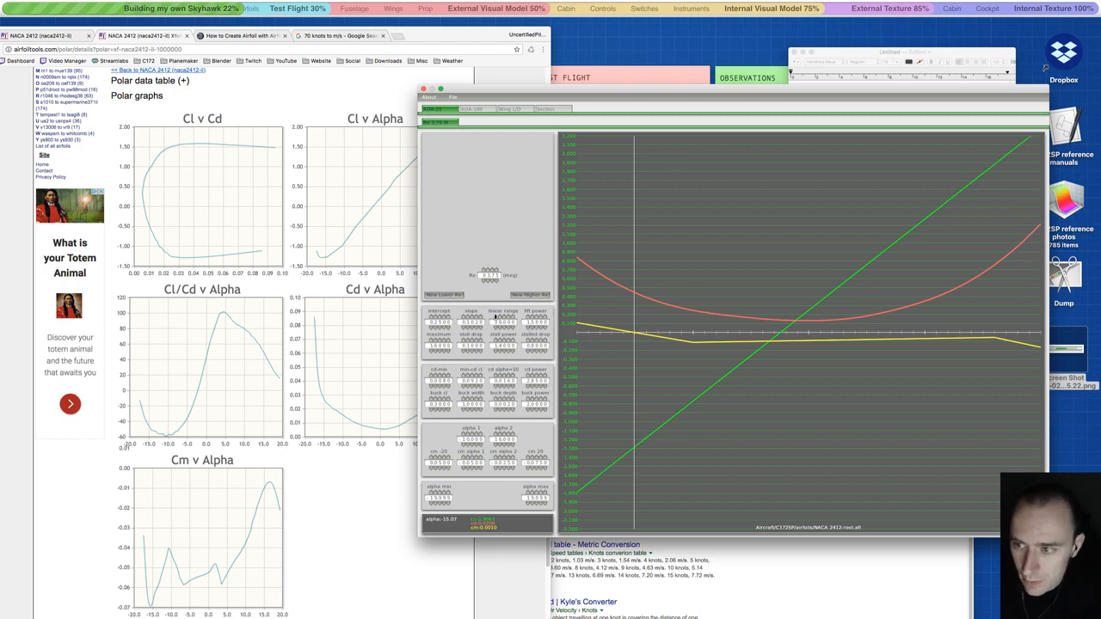
pyautogui.click(497, 318)
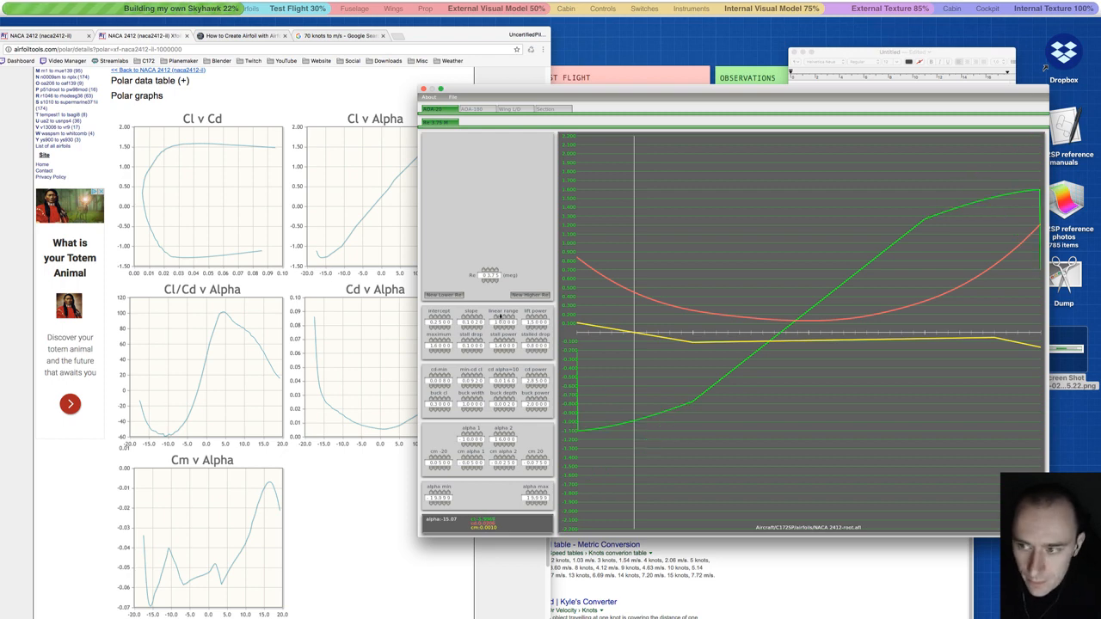
pyautogui.click(500, 317)
pyautogui.click(501, 316)
pyautogui.click(500, 316)
pyautogui.click(501, 317)
pyautogui.click(501, 317)
pyautogui.click(501, 317)
pyautogui.click(500, 316)
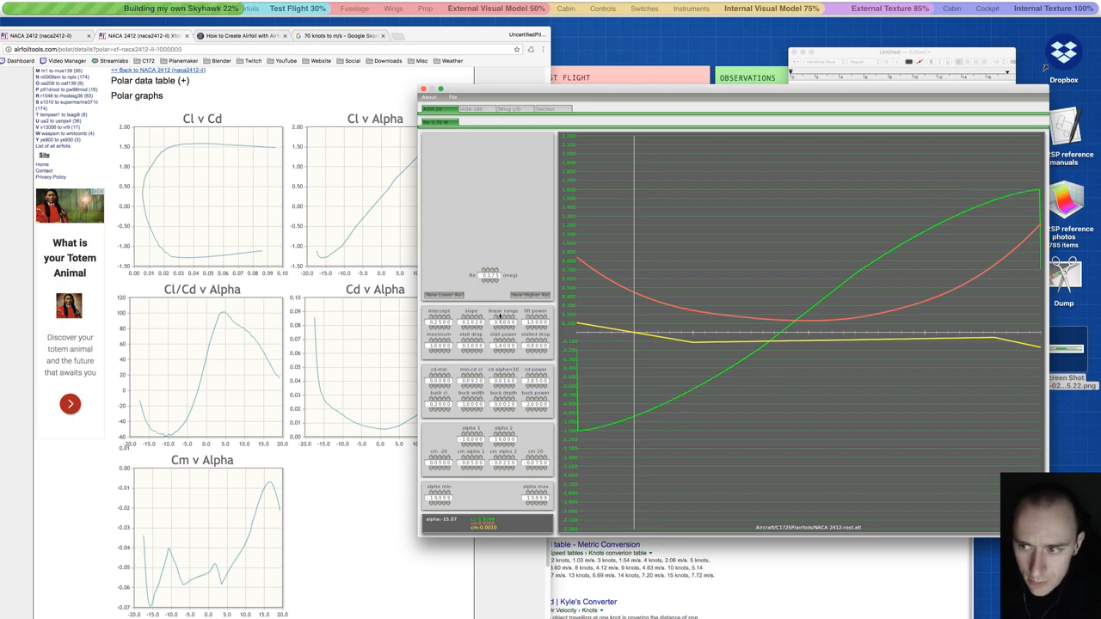
pyautogui.click(500, 316)
pyautogui.click(498, 326)
pyautogui.click(499, 327)
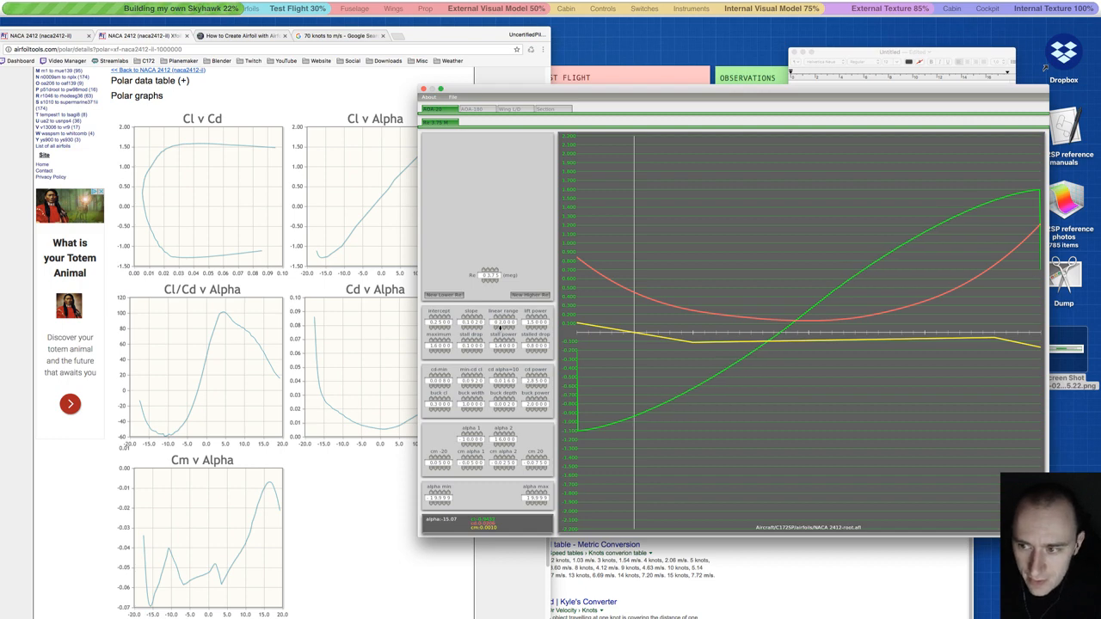
# - Test the lift curve's linear range at 12.0, 13.0 and 17.0, and bring it back to 13.7
pyautogui.click(497, 315)
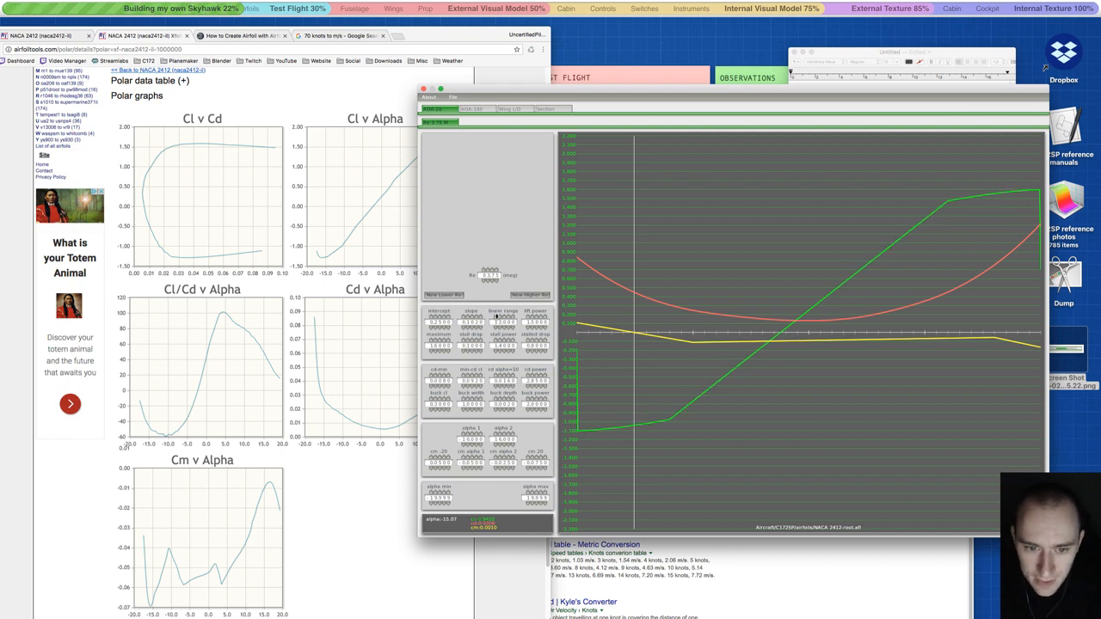
pyautogui.click(498, 316)
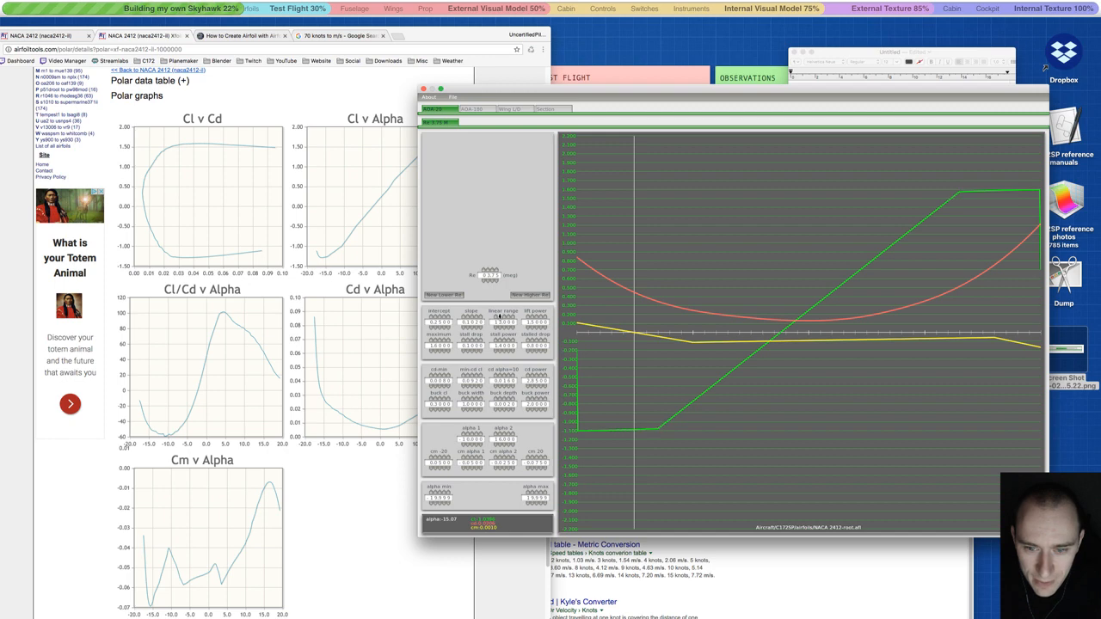
pyautogui.click(500, 316)
pyautogui.click(500, 316)
pyautogui.click(499, 317)
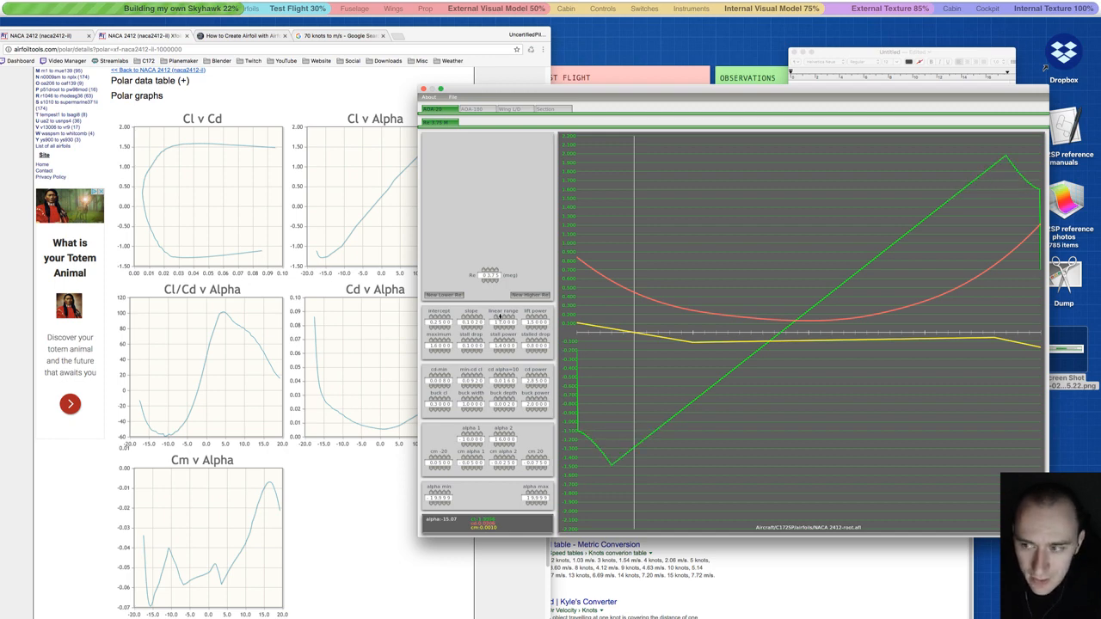
pyautogui.click(499, 316)
pyautogui.click(500, 327)
pyautogui.click(500, 328)
pyautogui.click(499, 328)
pyautogui.click(500, 328)
pyautogui.click(499, 328)
pyautogui.click(500, 328)
pyautogui.click(500, 327)
pyautogui.click(502, 316)
# - Save the root airfoil, and open the stock NACA 2412 (popular).afl to consult its original settings
pyautogui.click(452, 97)
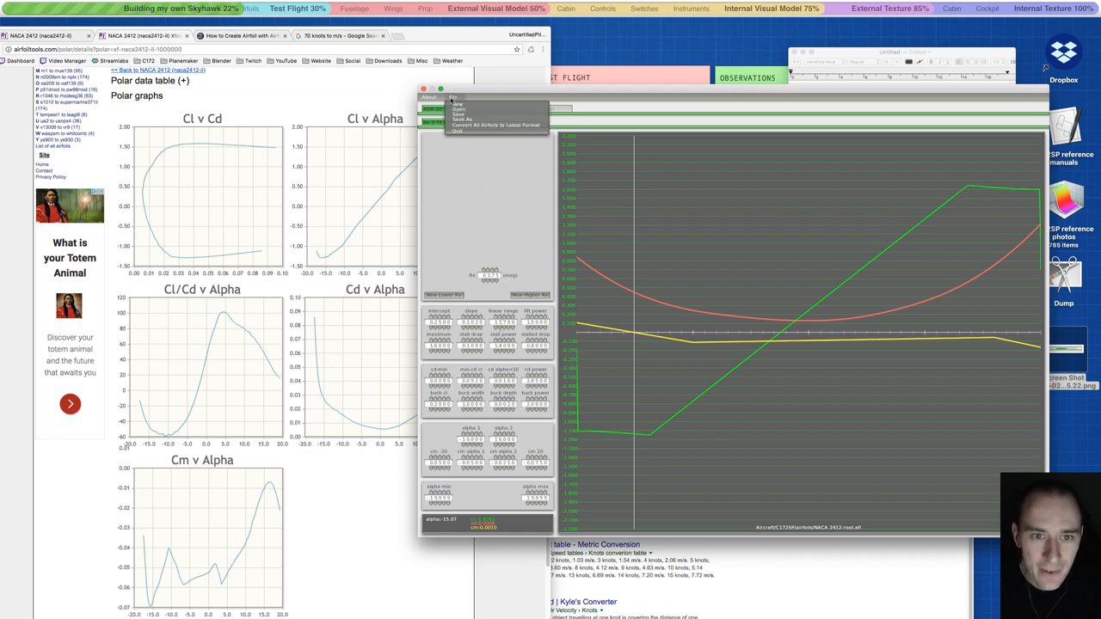
pyautogui.click(457, 116)
pyautogui.click(451, 97)
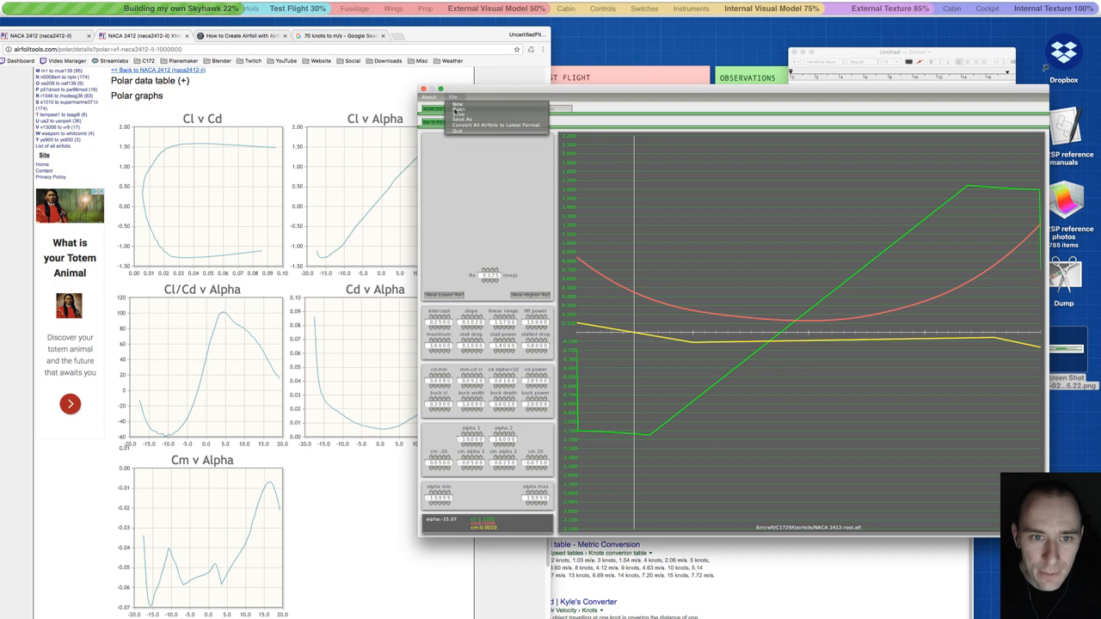
pyautogui.click(455, 109)
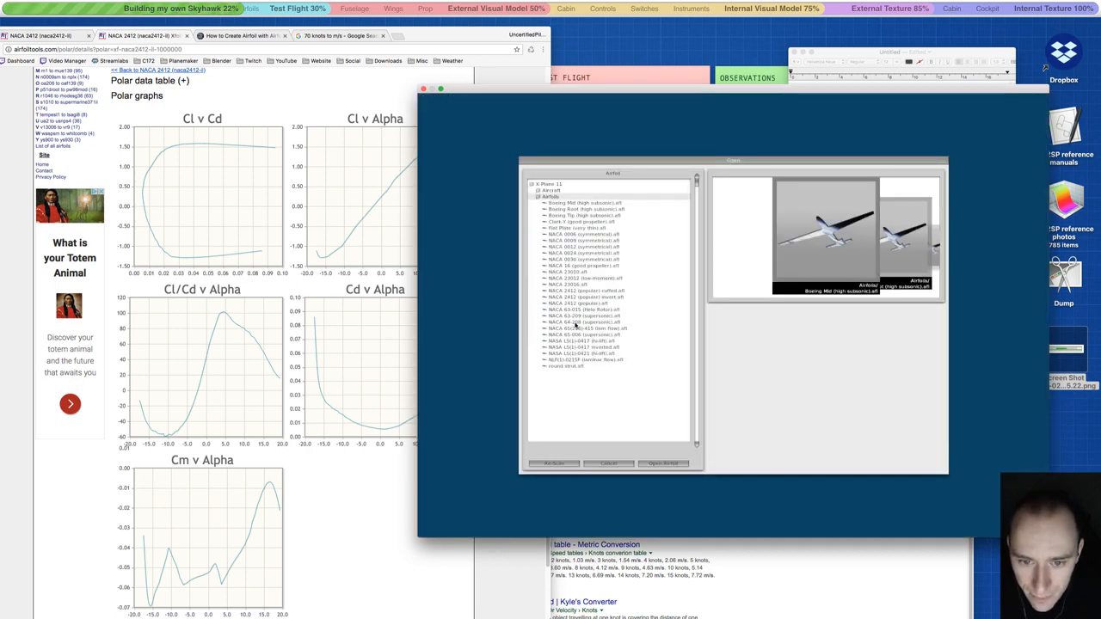
pyautogui.click(576, 303)
pyautogui.click(648, 462)
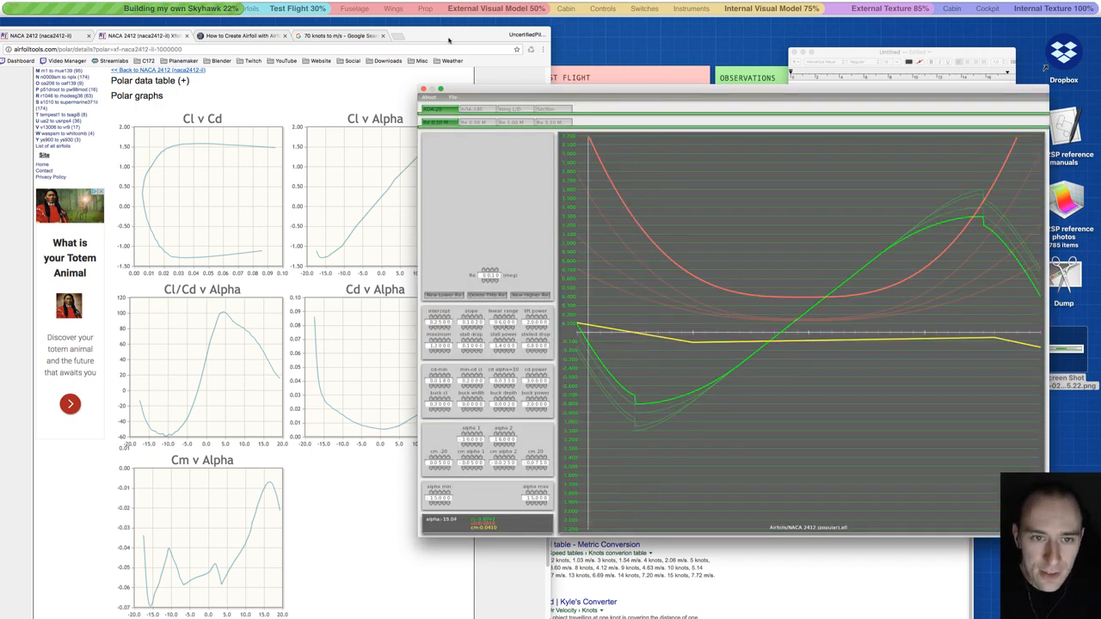
# - Reopen NACA 2412-root.afl from the C172SP aircraft's airfoils folder
pyautogui.click(454, 96)
pyautogui.click(482, 108)
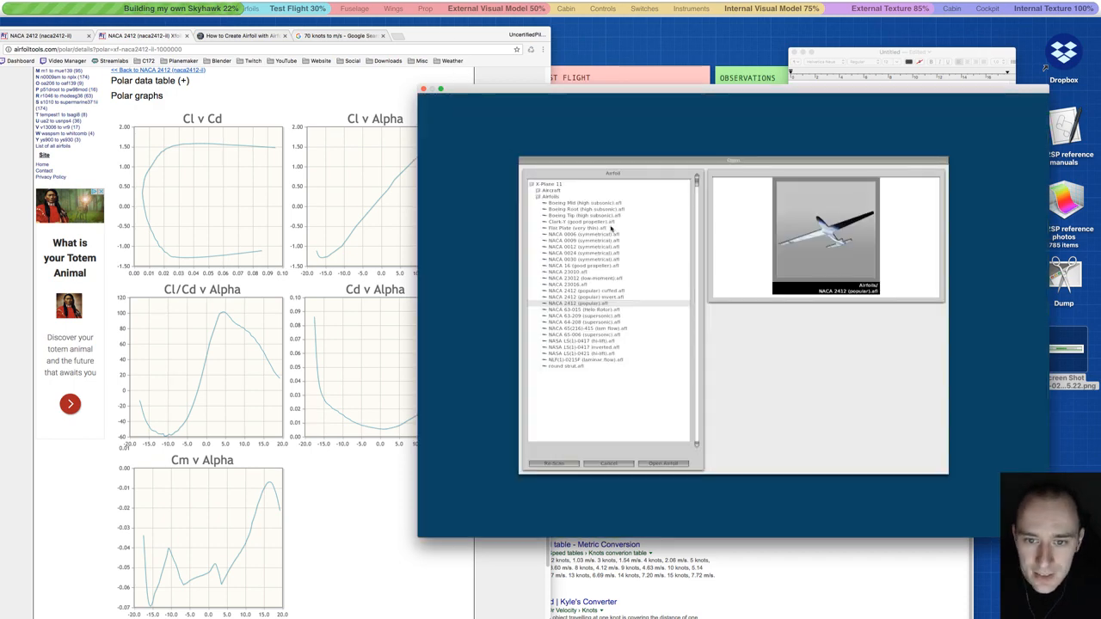
pyautogui.click(550, 191)
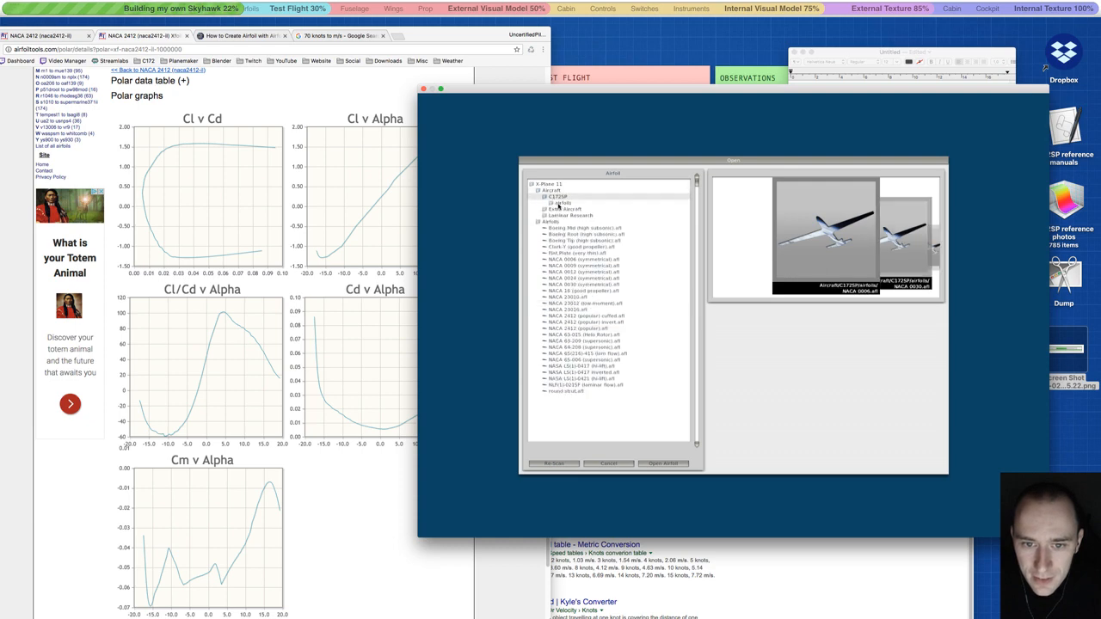
pyautogui.click(556, 203)
pyautogui.click(575, 222)
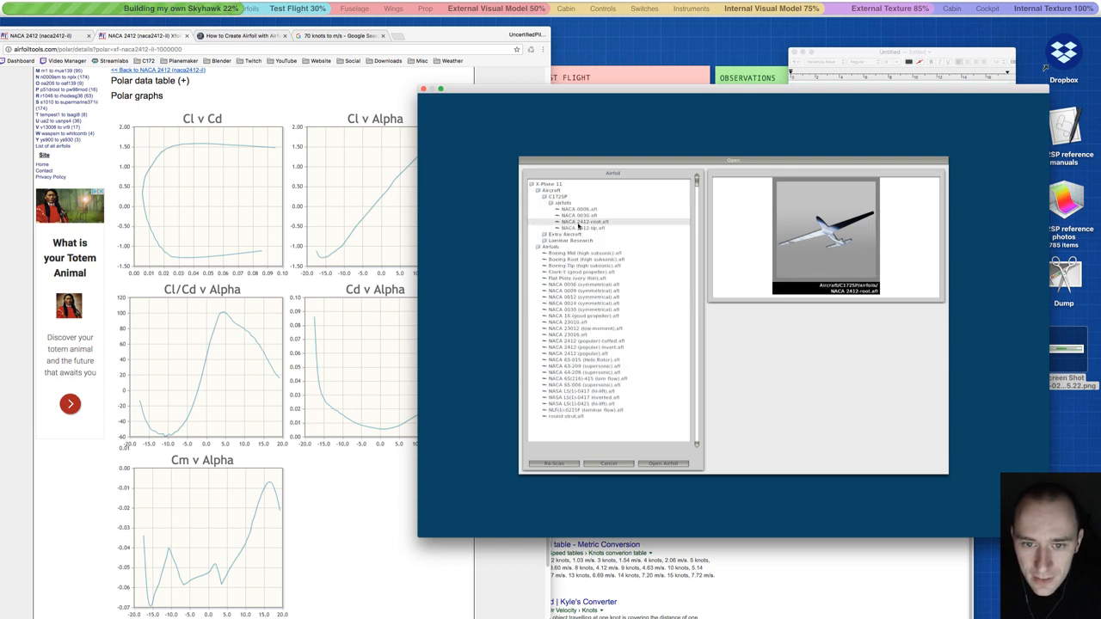
pyautogui.click(662, 465)
# - Set the root airfoil's linear range to 6.0, adjust its lift power, and save the file
pyautogui.moveTo(502, 327); pyautogui.dragTo(501, 327)
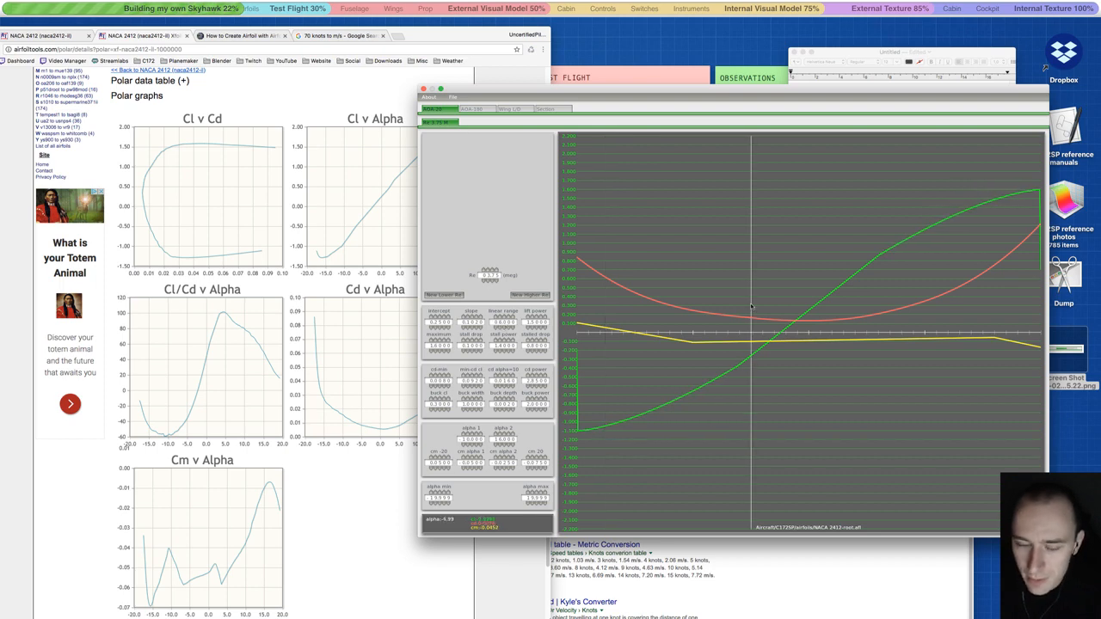
pyautogui.click(529, 326)
pyautogui.click(528, 317)
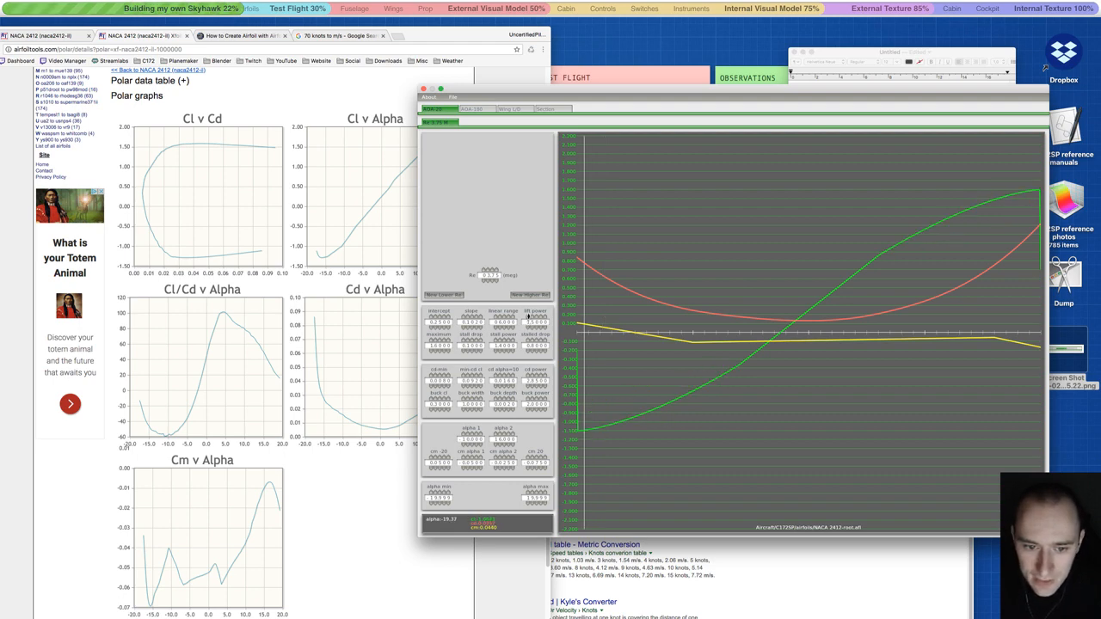
pyautogui.click(453, 97)
pyautogui.click(456, 114)
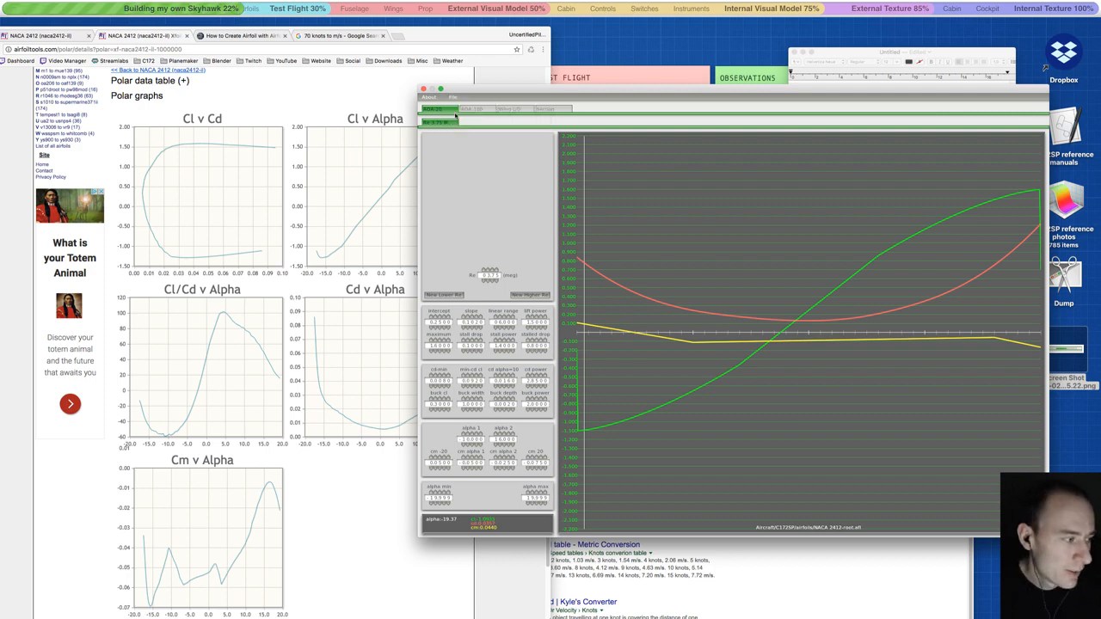
# - Open the stock NACA 2412 (popular).afl again from the X-Plane Airfoils folder
pyautogui.click(453, 96)
pyautogui.click(456, 110)
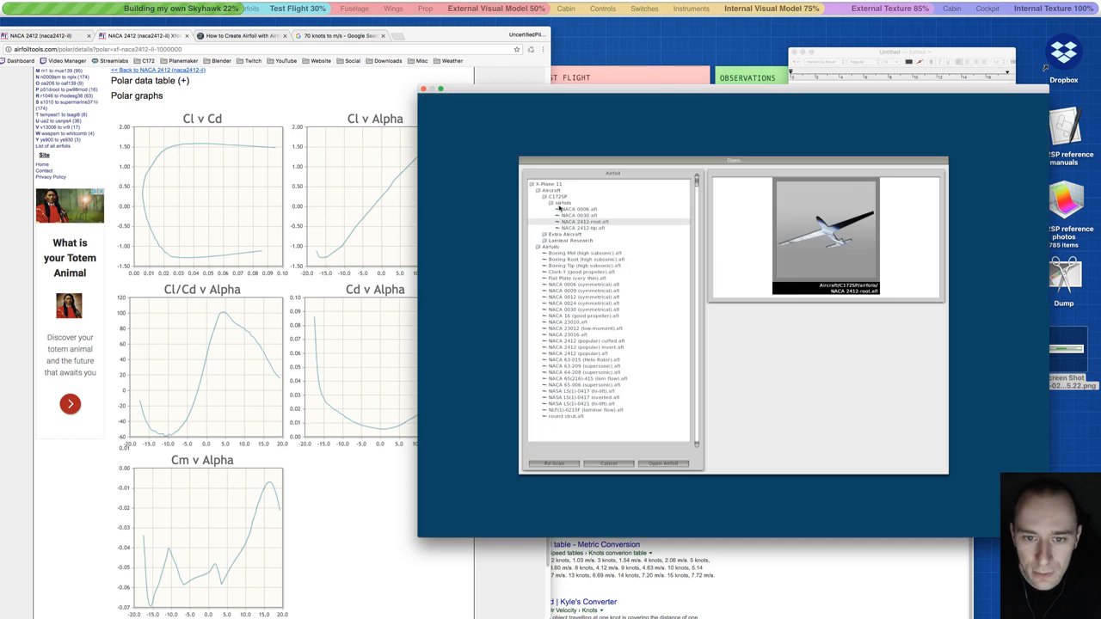
pyautogui.doubleClick(575, 353)
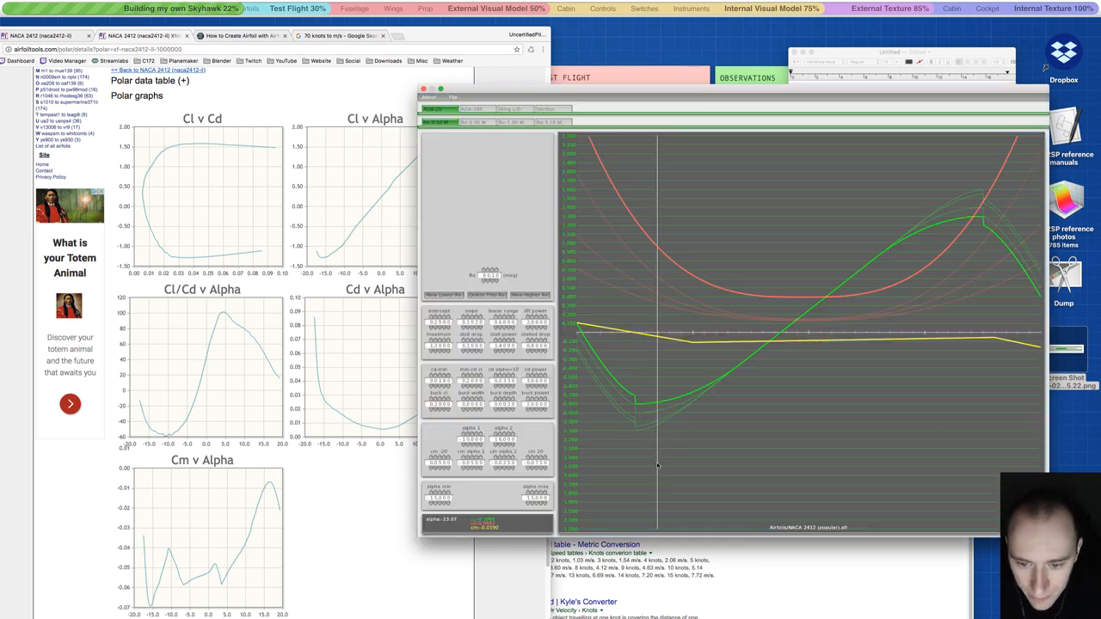
# - Capture a screenshot of the stock airfoil's parameter fields, and reopen NACA 2412-root.afl from the C172SP airfoils folder
pyautogui.press('shift+super+4')
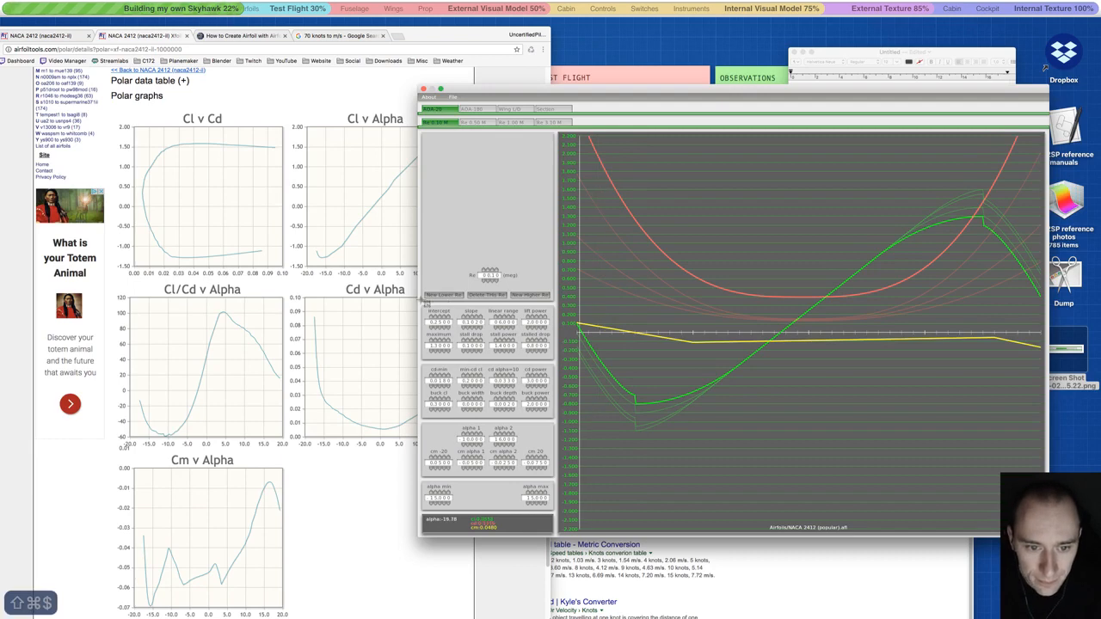
pyautogui.moveTo(424, 308); pyautogui.dragTo(563, 496)
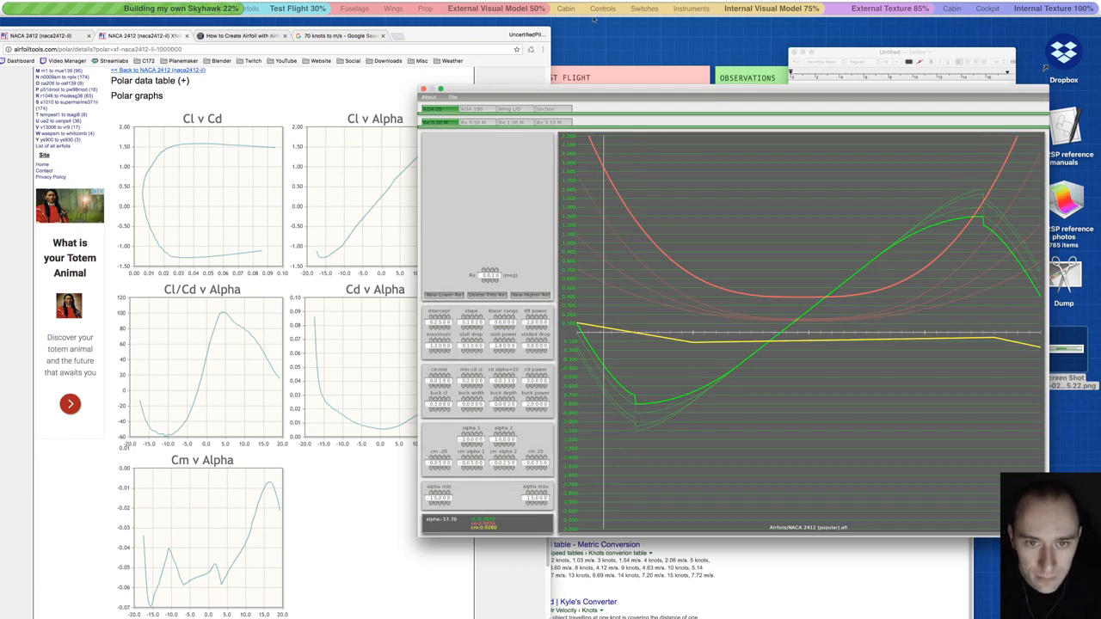
pyautogui.click(452, 96)
pyautogui.click(481, 111)
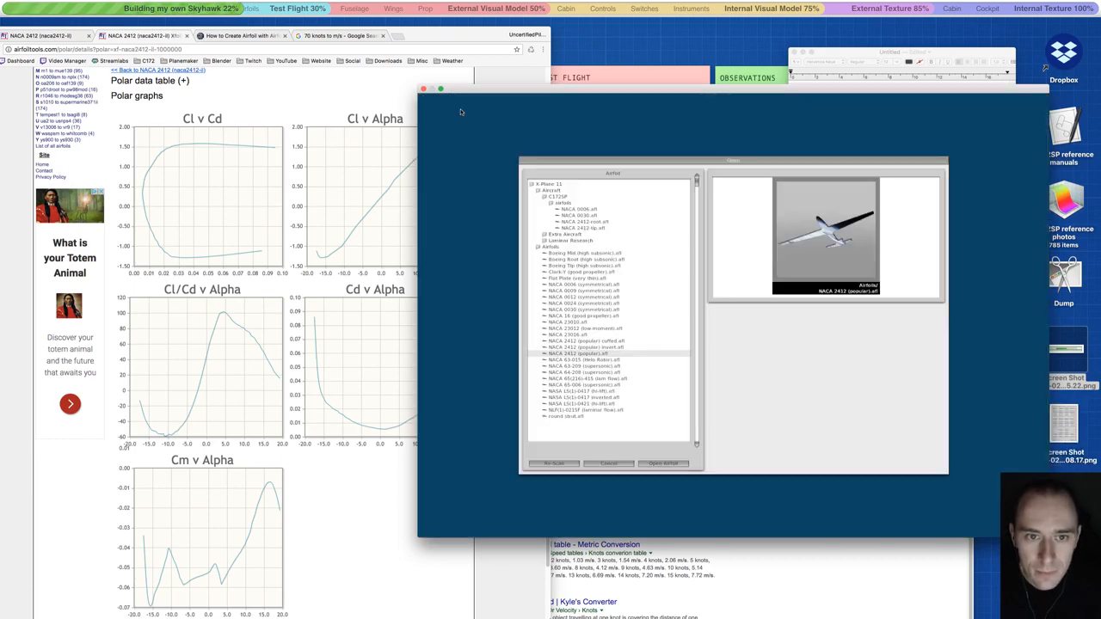
pyautogui.click(581, 222)
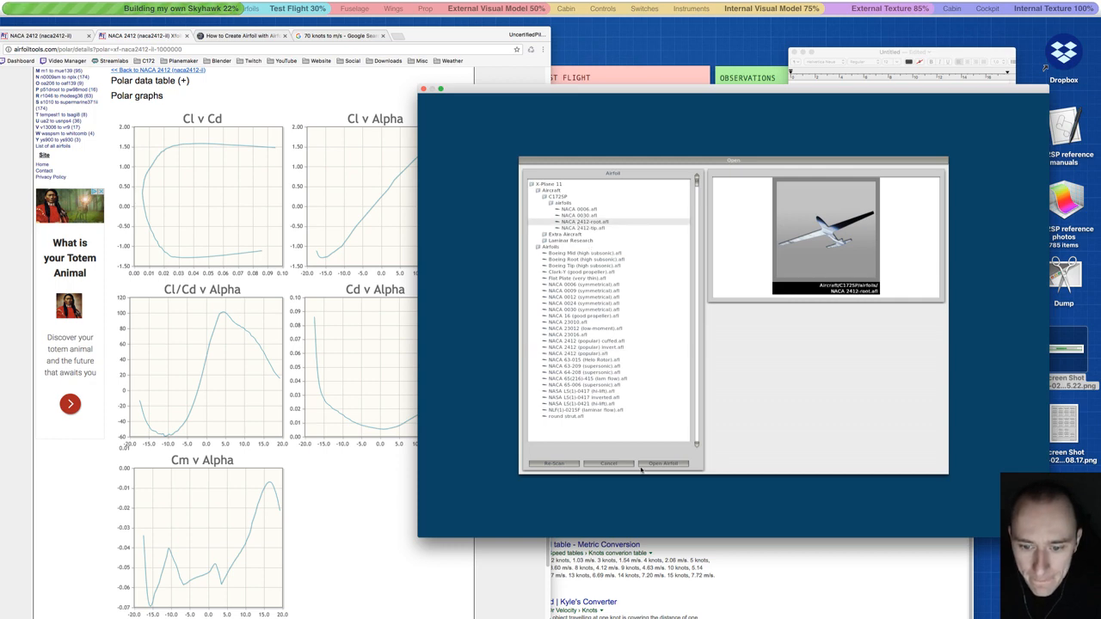
pyautogui.click(661, 463)
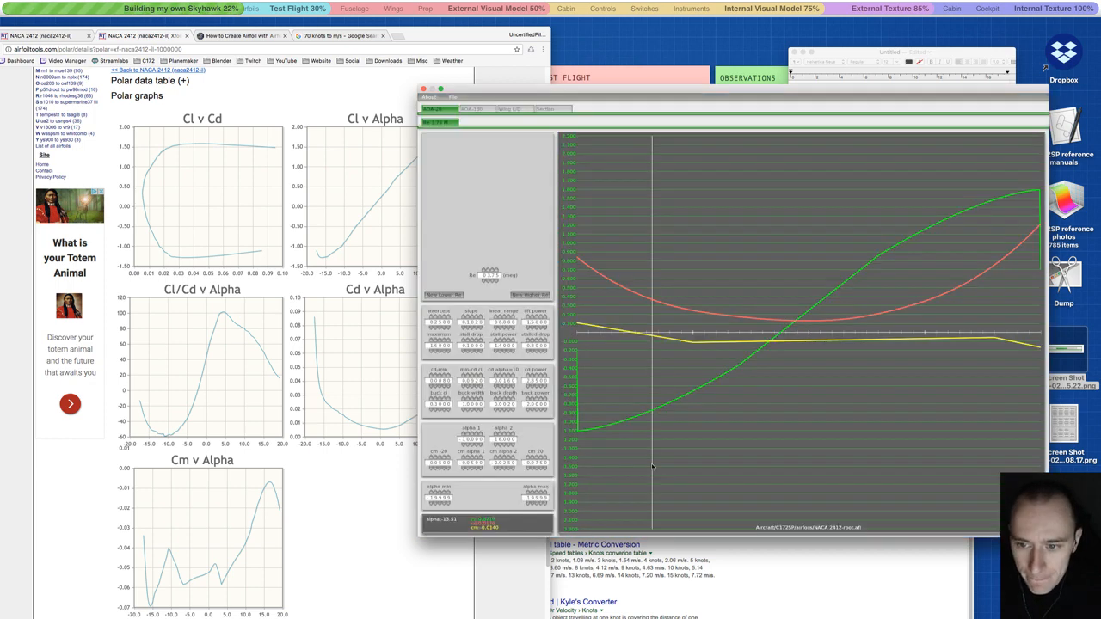
# - Open the new screenshot of the stock settings for reference, and raise the root airfoil's lift power
pyautogui.click(1063, 423)
pyautogui.doubleClick(1062, 427)
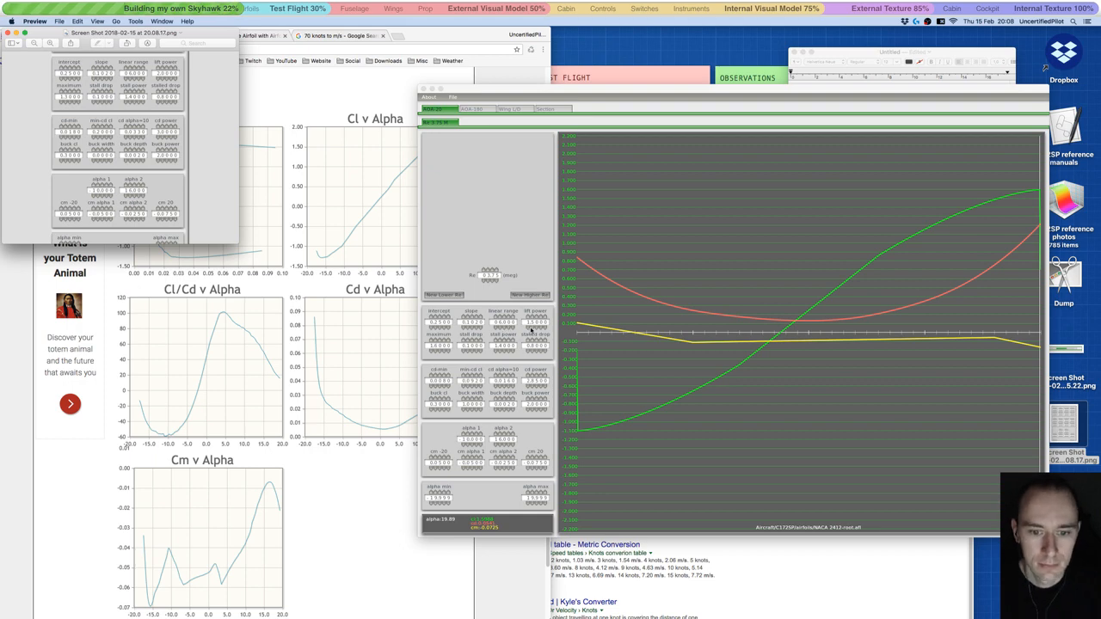
pyautogui.click(530, 320)
pyautogui.click(527, 316)
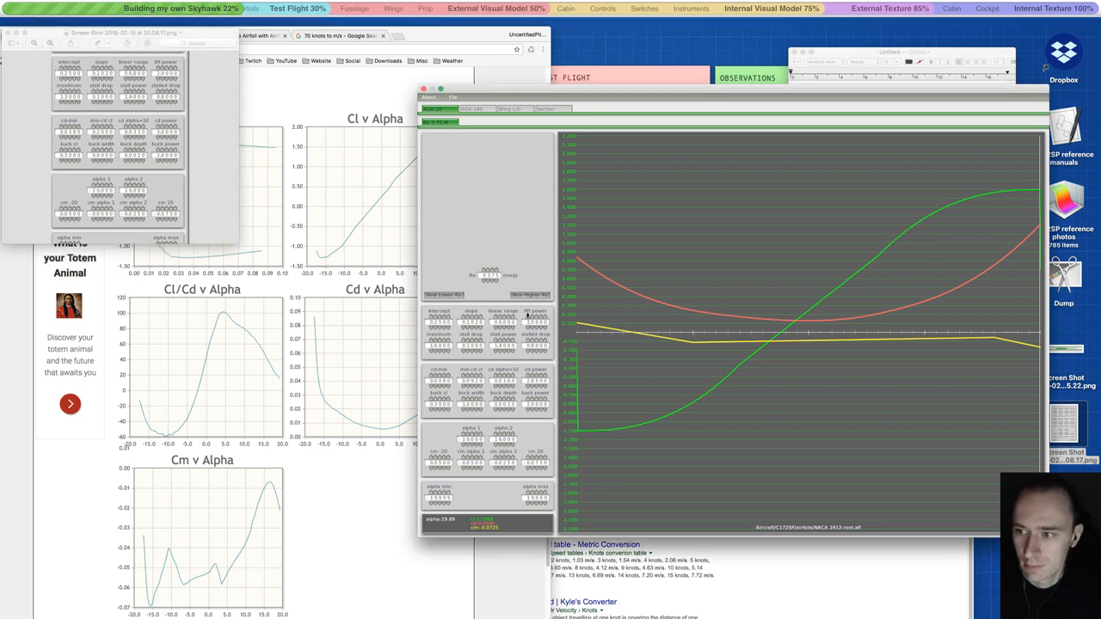
# - Lower the airfoil's lift power to flatten the lift curve, and close the reference screenshot preview
pyautogui.click(530, 327)
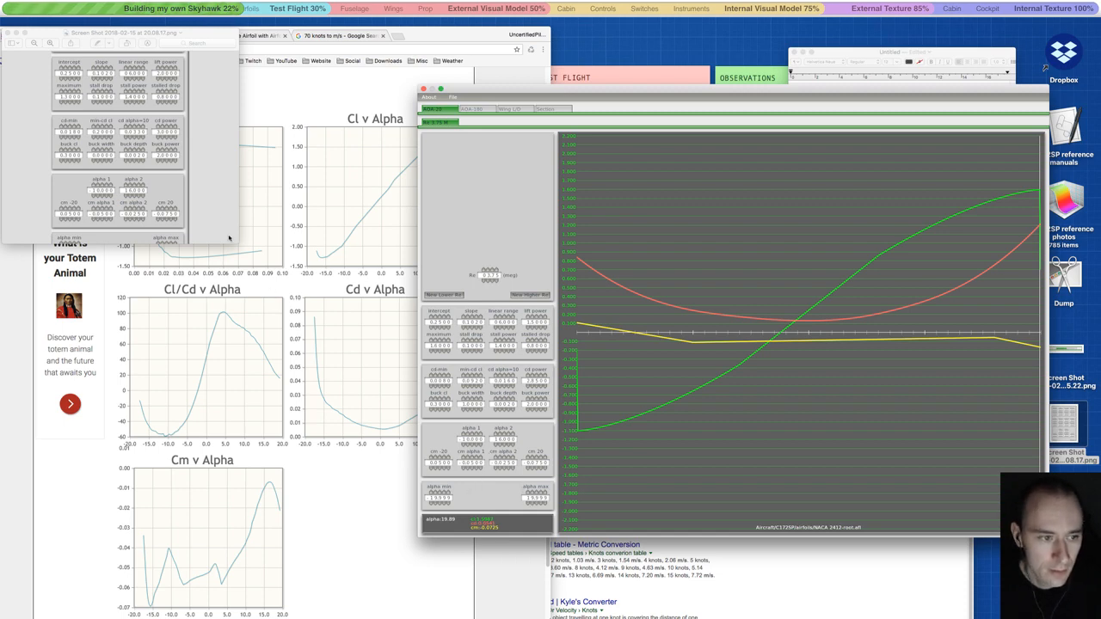
pyautogui.click(7, 33)
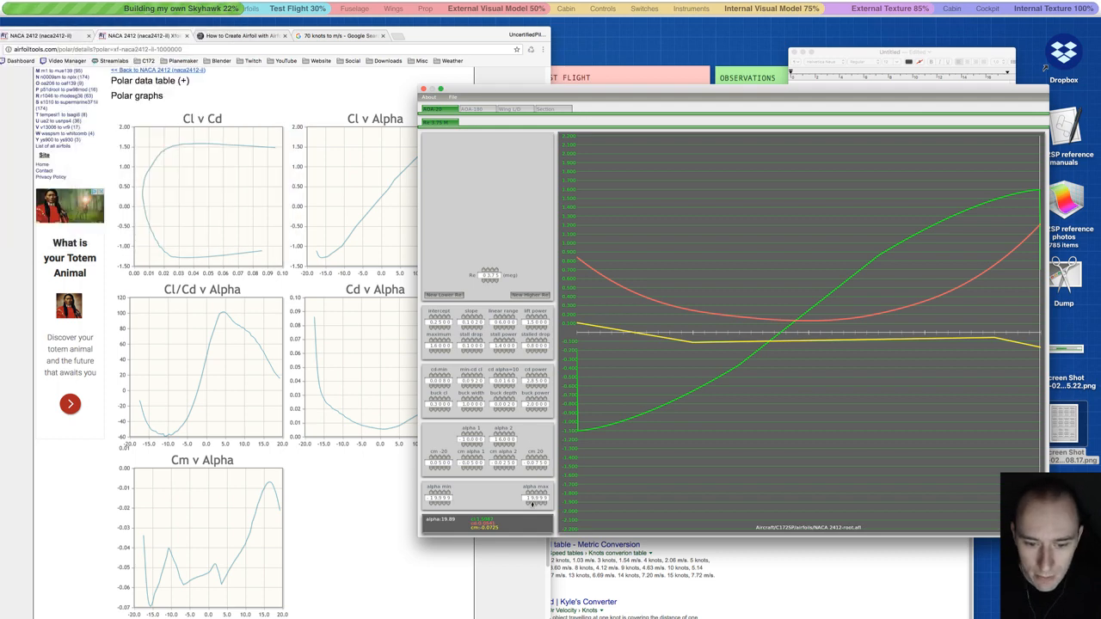
# - Set the airfoil's alpha max to 16 degrees
pyautogui.click(533, 505)
pyautogui.click(532, 505)
pyautogui.click(533, 505)
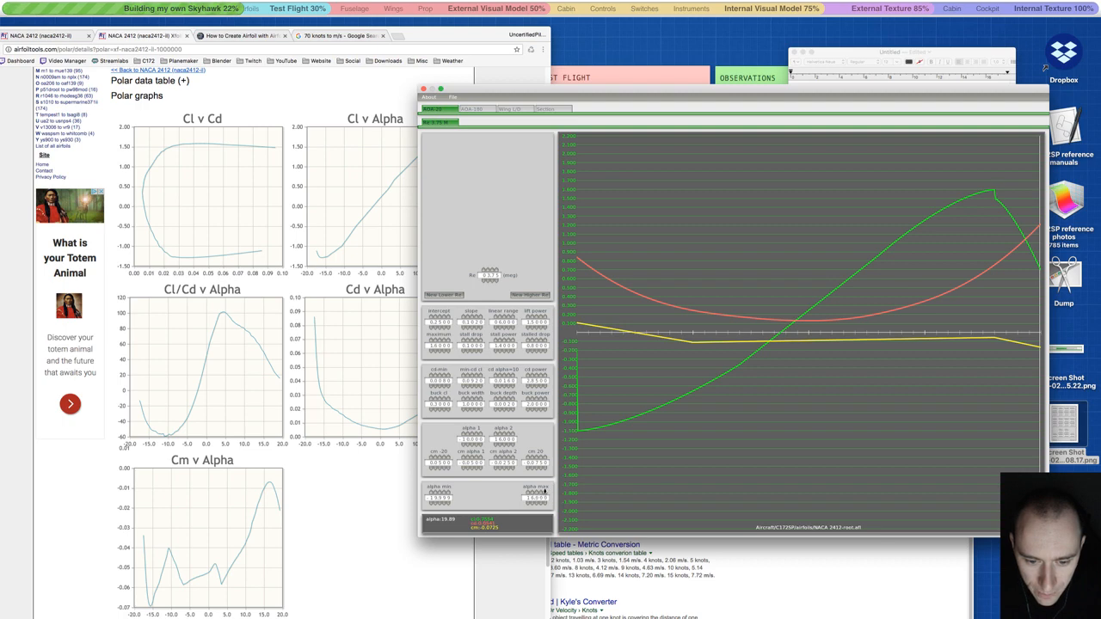
# - Consult the NACA 2412 Cl v Alpha graph and set the airfoil's alpha min to -16 degrees
pyautogui.click(376, 331)
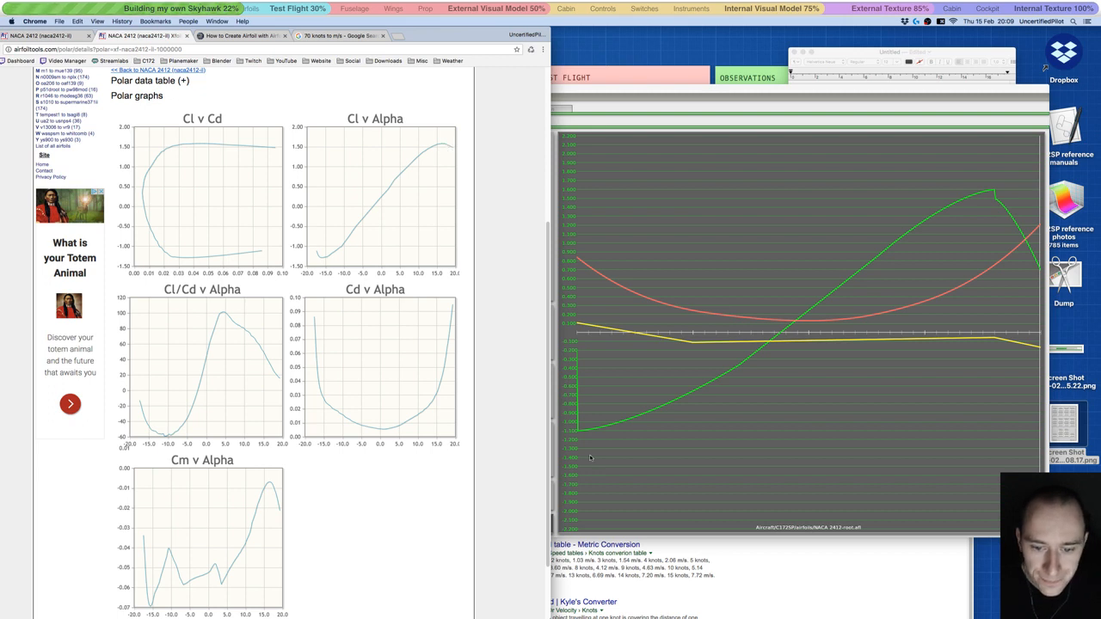
pyautogui.click(638, 389)
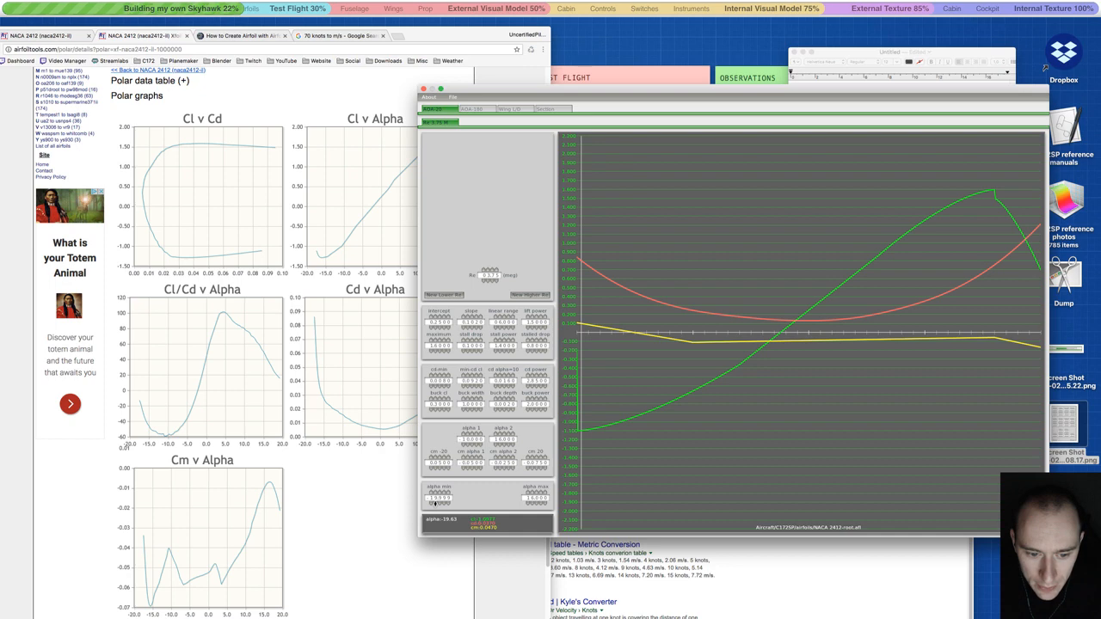
pyautogui.click(435, 491)
pyautogui.click(435, 491)
pyautogui.click(435, 491)
pyautogui.click(436, 502)
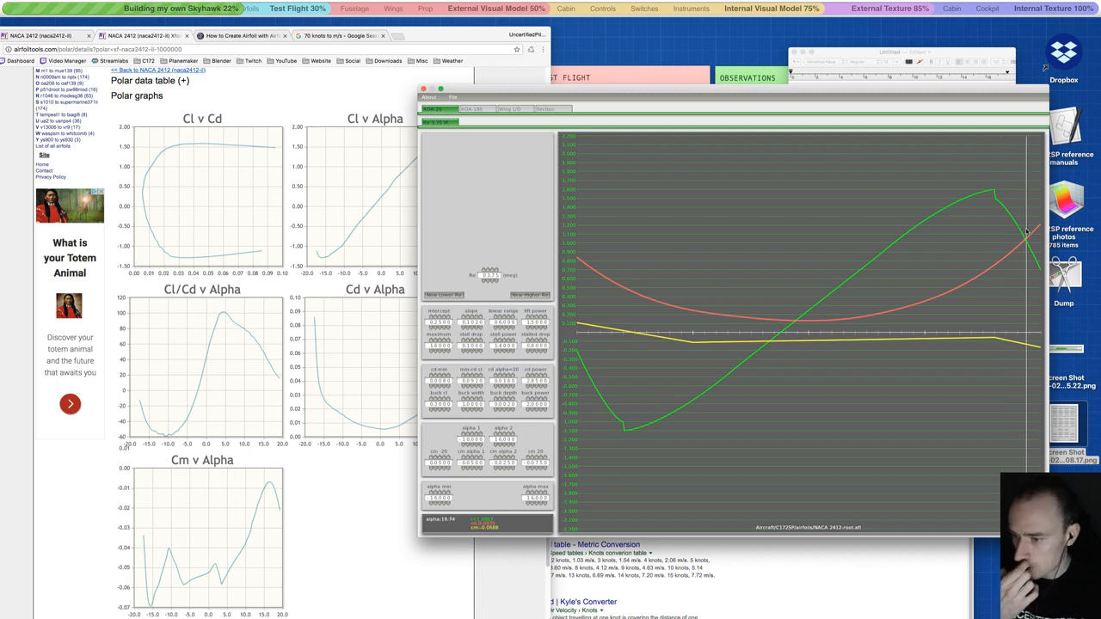
# - Bring the NACA 2412 Cm v Alpha graph fully into view and move the airfoil editor window higher beside it
pyautogui.click(258, 521)
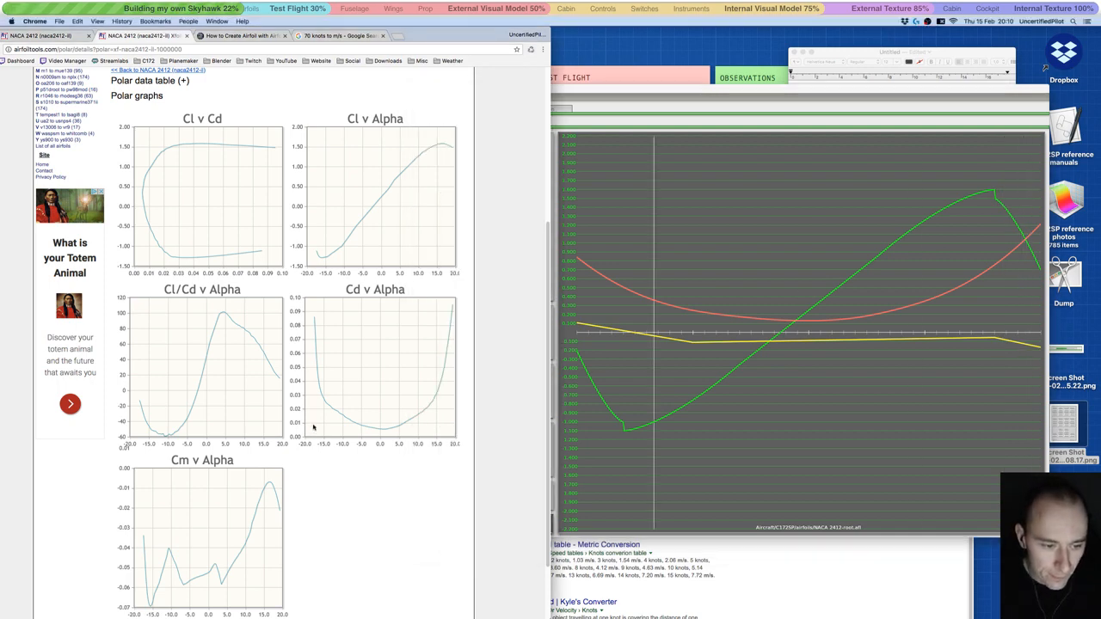
pyautogui.scroll(-2, 314, 422)
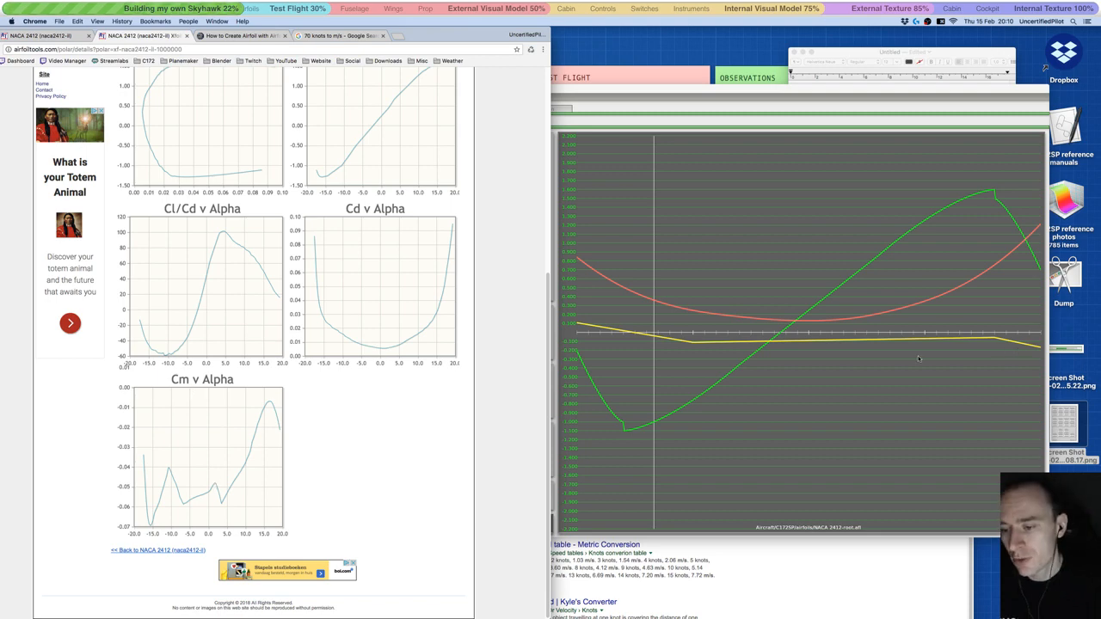
pyautogui.moveTo(792, 90); pyautogui.dragTo(823, 33)
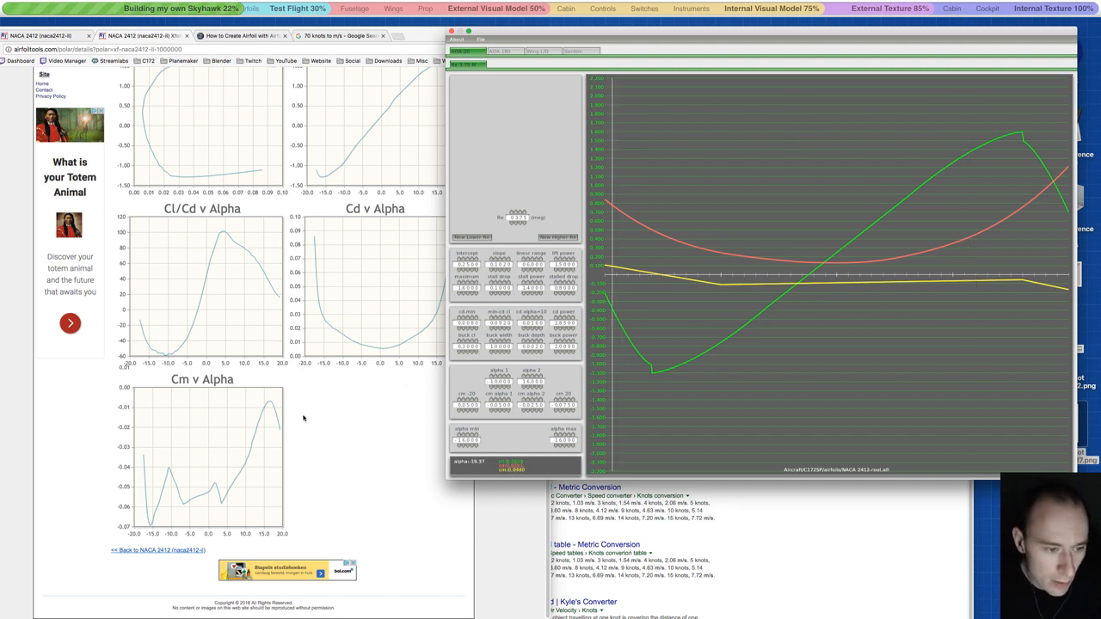
pyautogui.click(209, 413)
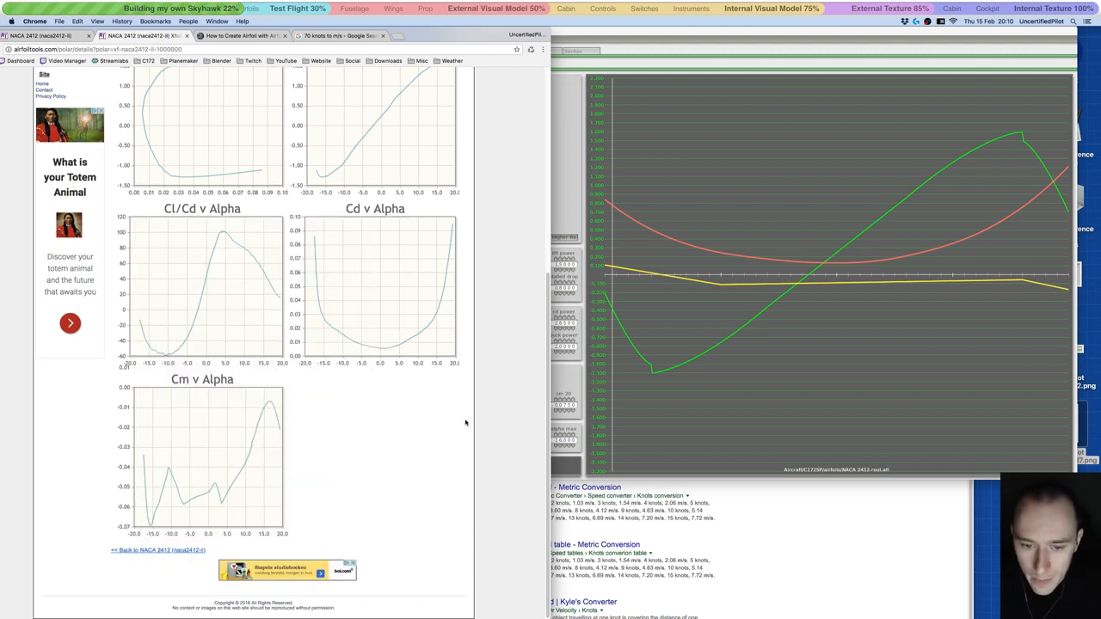
pyautogui.click(566, 380)
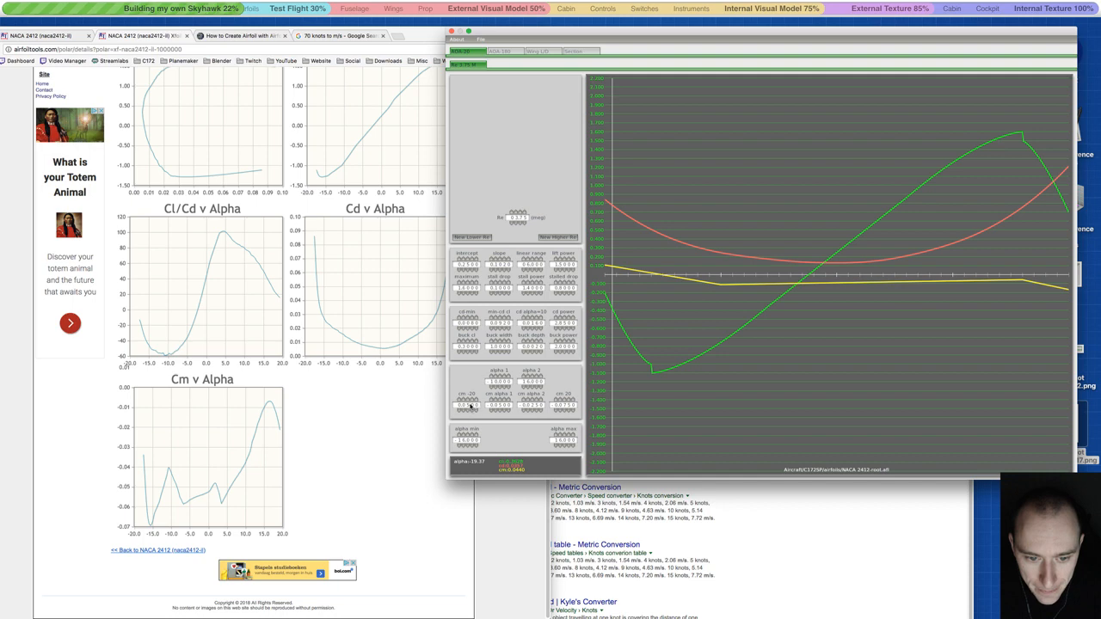
# - Examine the low point of the Cm v Alpha graph and set alpha 1 of the moment curve to -16 degrees
pyautogui.click(527, 377)
pyautogui.moveTo(527, 376); pyautogui.dragTo(528, 387)
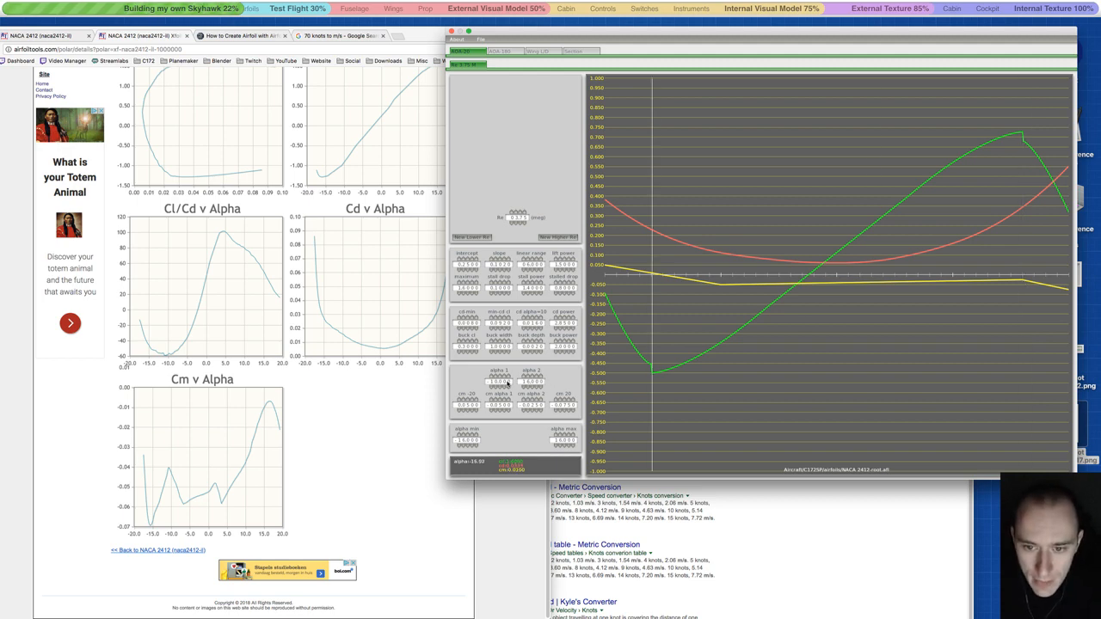
pyautogui.moveTo(507, 384); pyautogui.dragTo(504, 385)
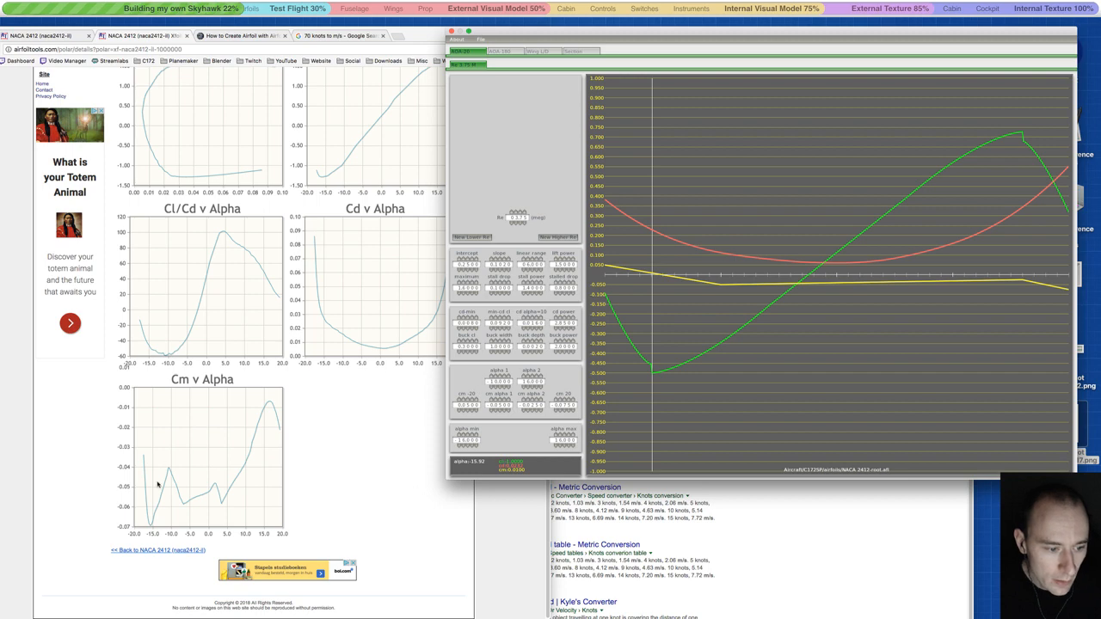
pyautogui.click(159, 483)
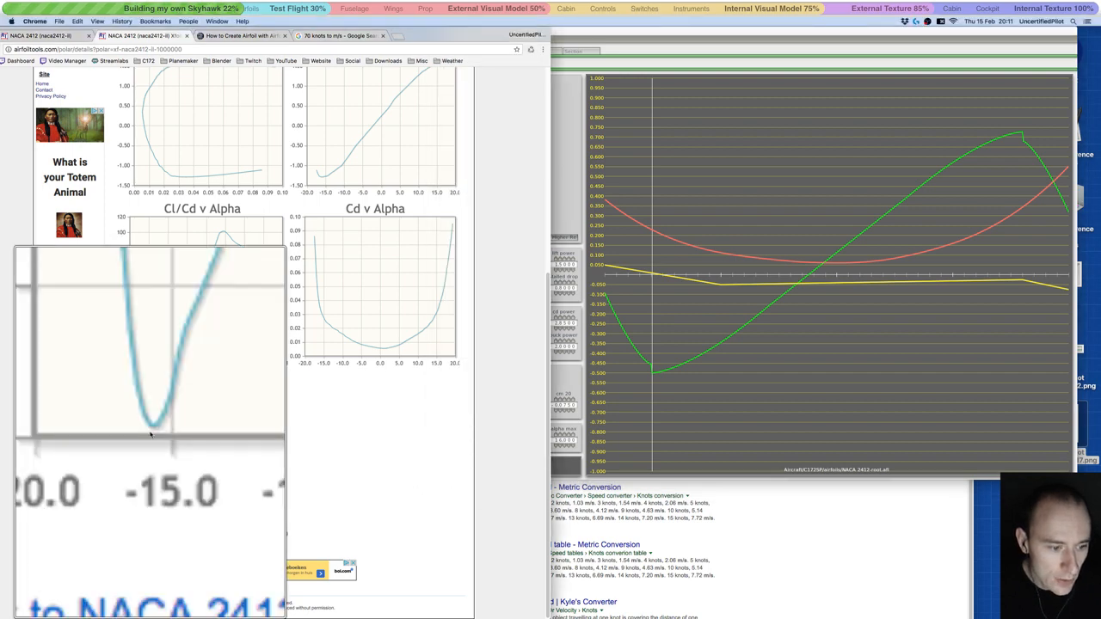
pyautogui.click(574, 369)
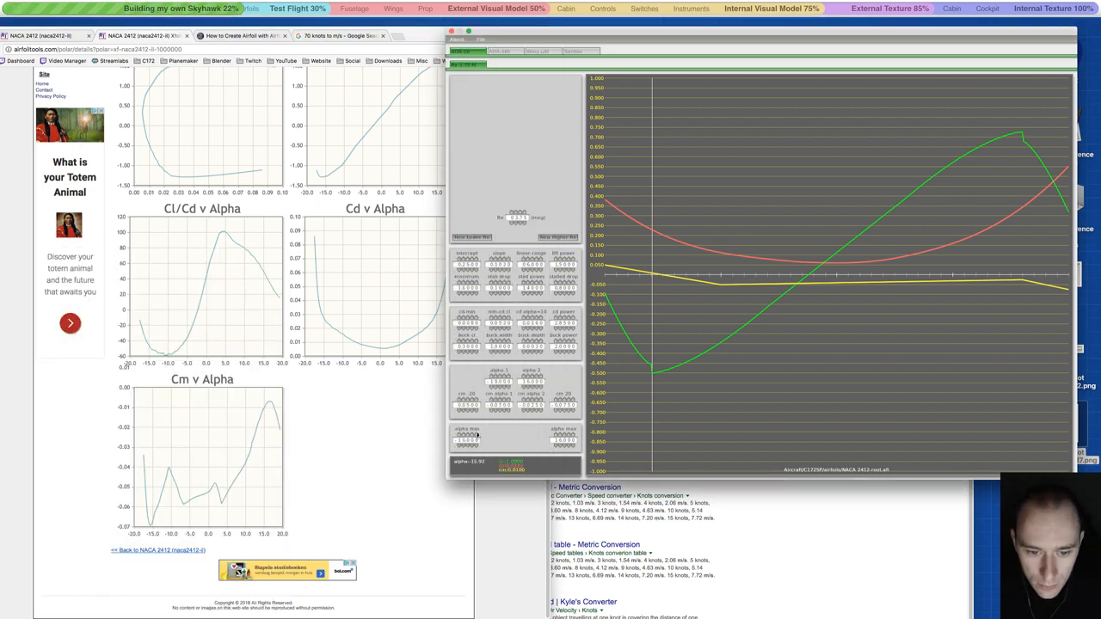
pyautogui.moveTo(498, 384); pyautogui.dragTo(494, 376)
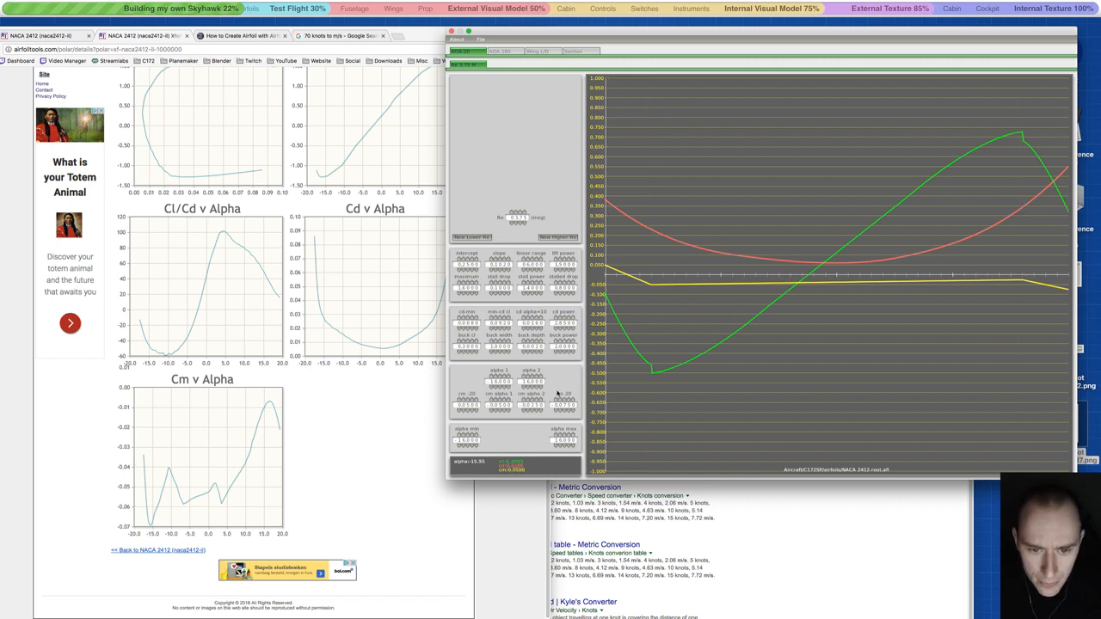
# - Try small changes to cm -20, cm alpha 1, cm alpha 2 and cm 20, reverting each one
pyautogui.click(468, 399)
pyautogui.click(467, 411)
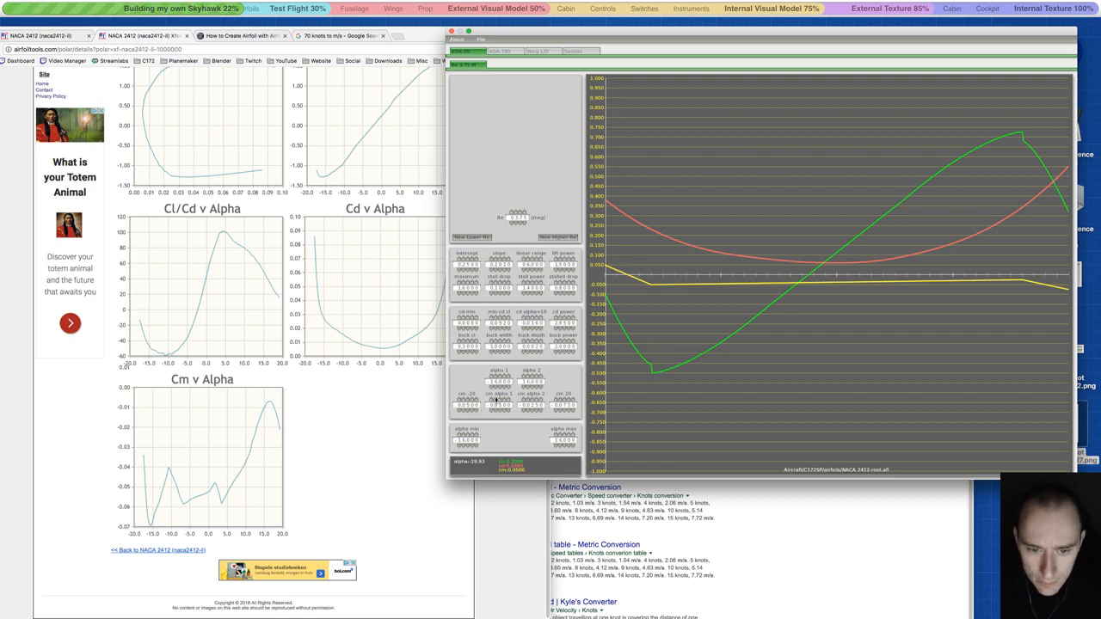
pyautogui.click(498, 399)
pyautogui.click(500, 411)
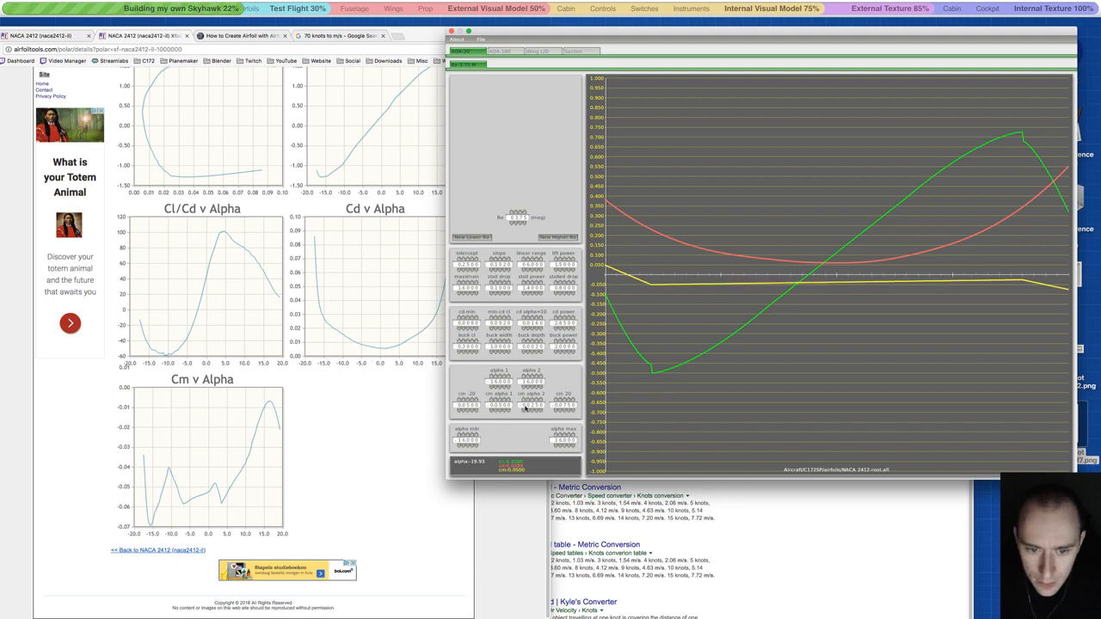
pyautogui.click(534, 400)
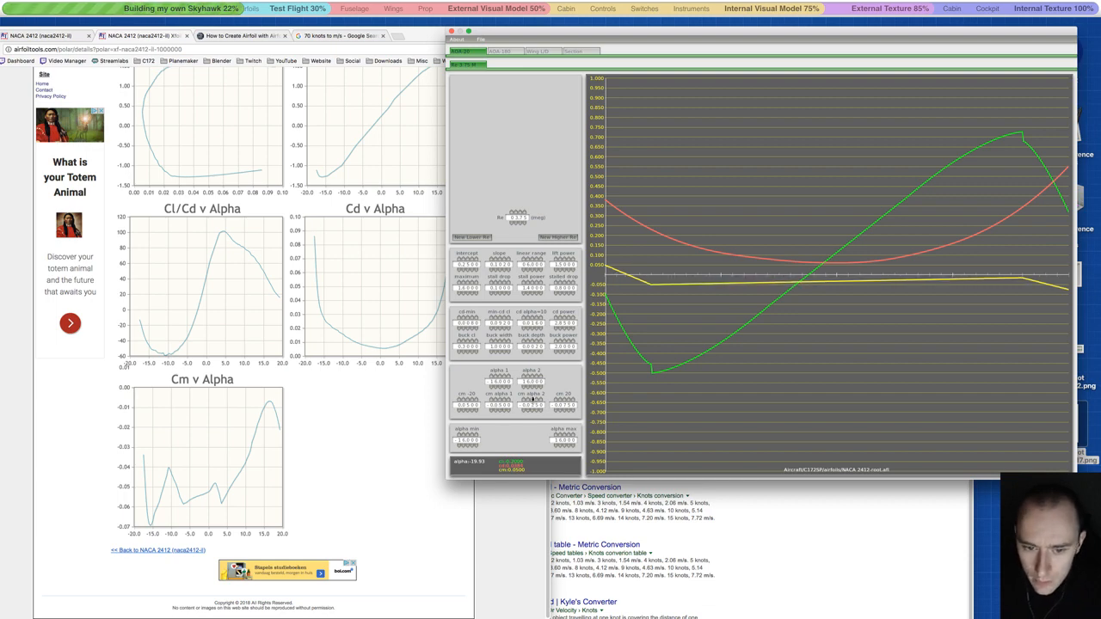
pyautogui.click(533, 412)
pyautogui.click(559, 400)
pyautogui.click(559, 411)
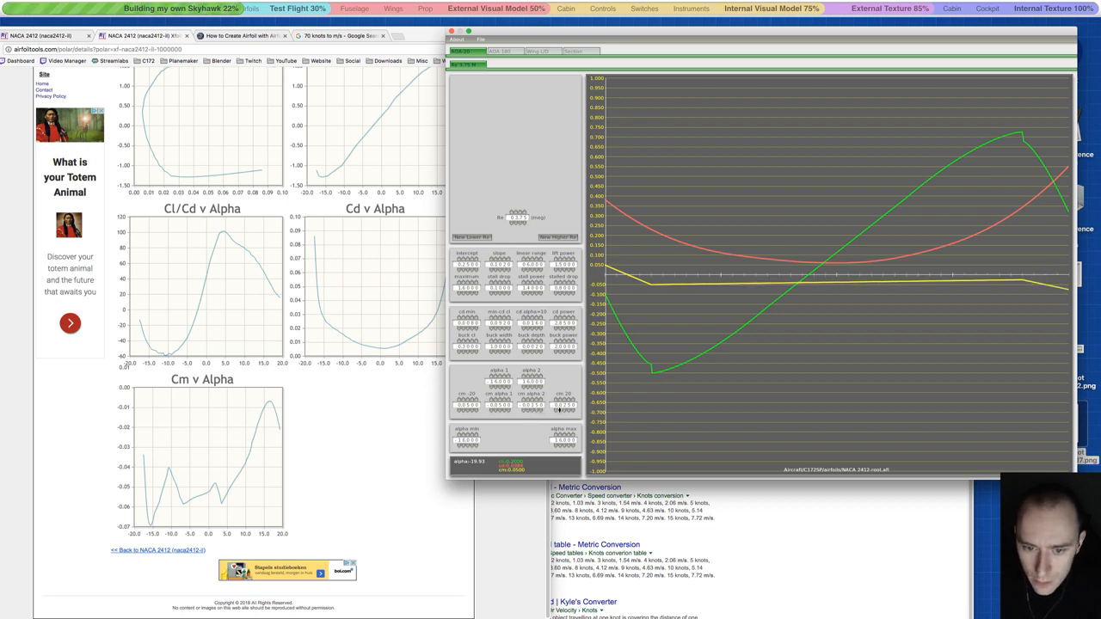
# - Lower cm 20 to -0.2750 and compare the moment curve's end with the Cm v Alpha graph
pyautogui.click(559, 411)
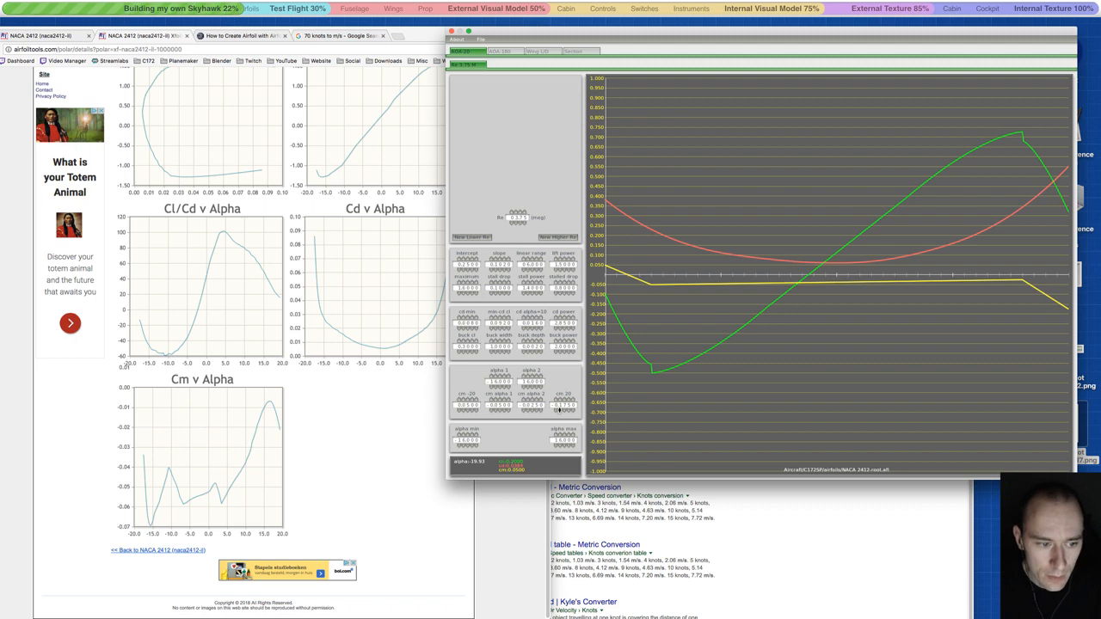
pyautogui.click(559, 411)
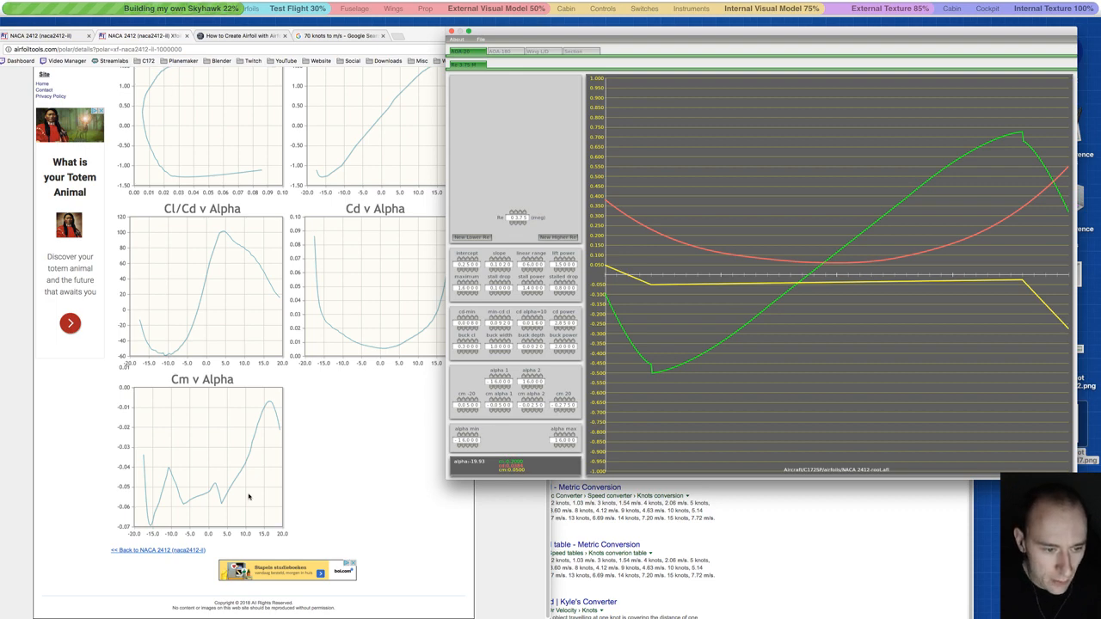
pyautogui.click(278, 450)
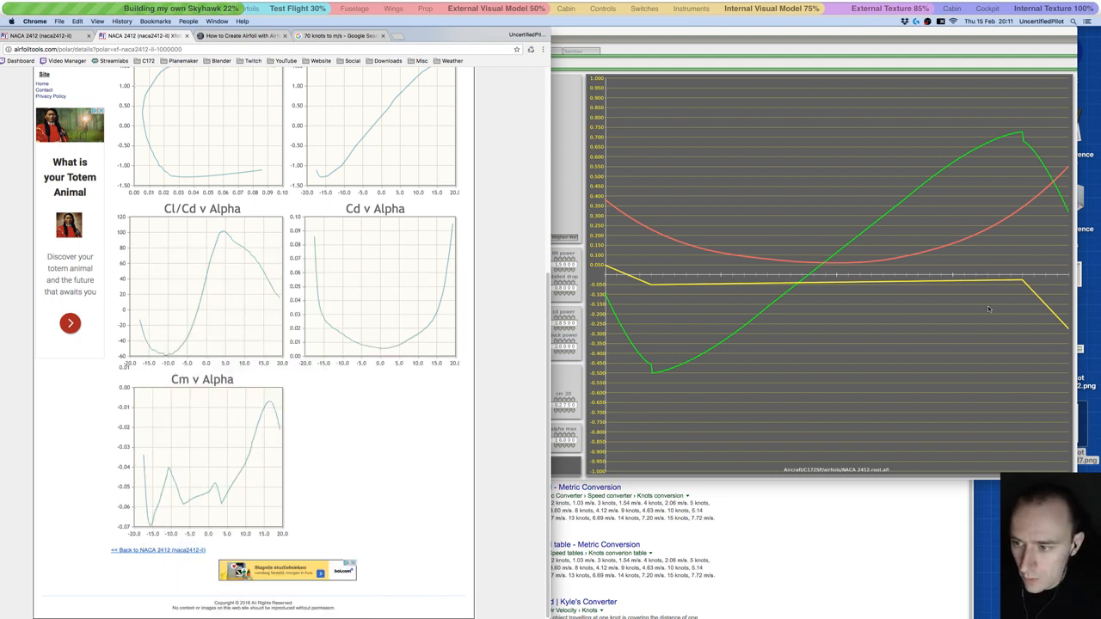
pyautogui.click(1044, 297)
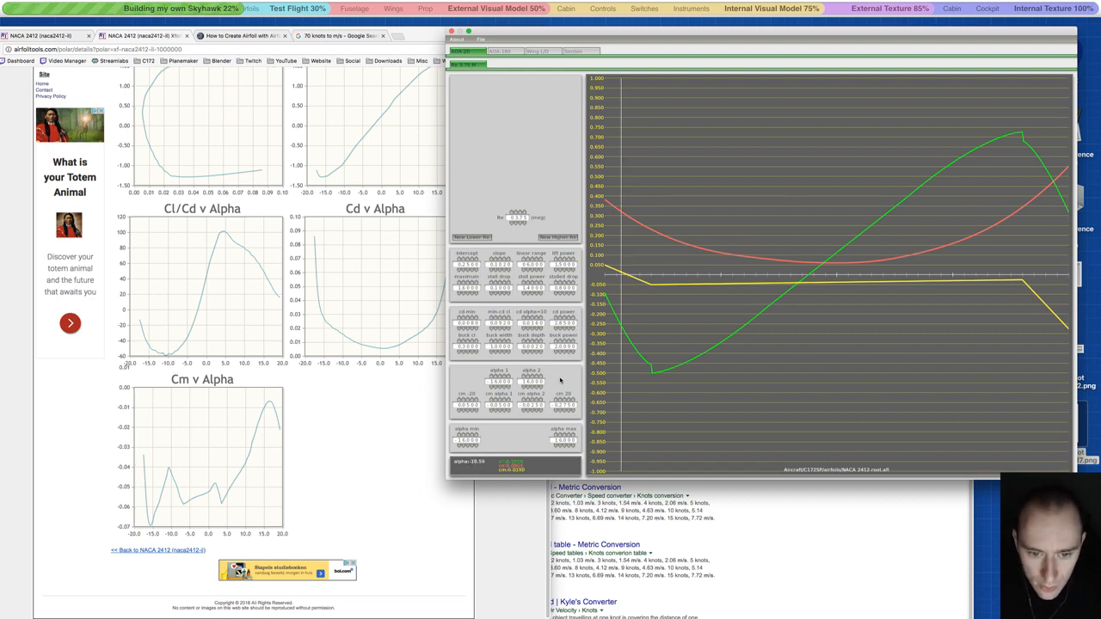
# - Adjust the moment coefficient cm 20 to -0.1550
pyautogui.click(565, 411)
pyautogui.click(565, 411)
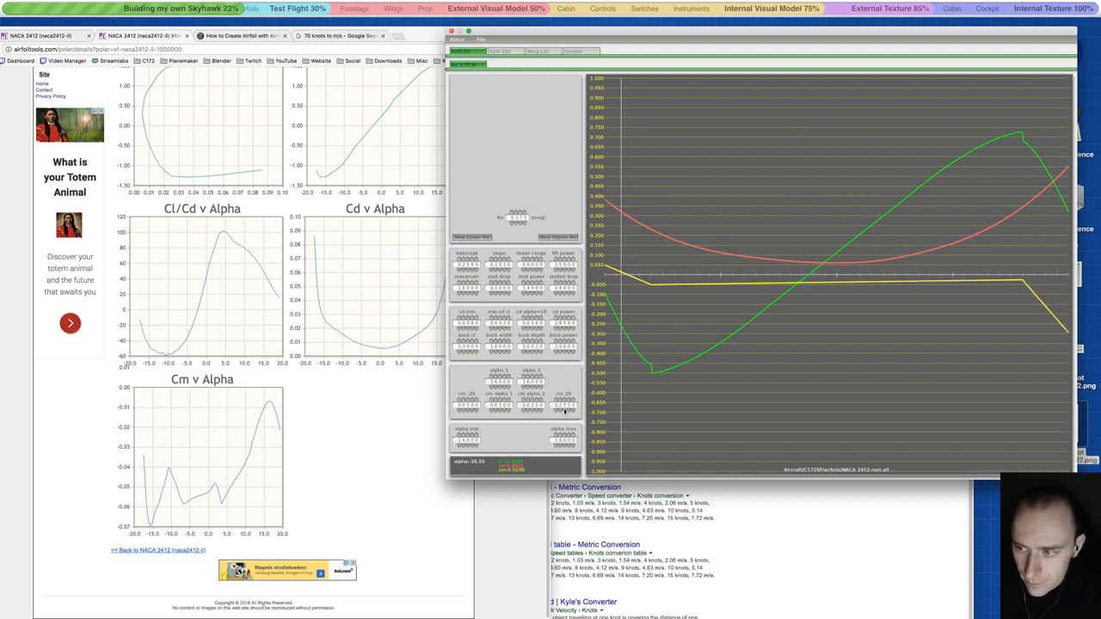
pyautogui.click(564, 400)
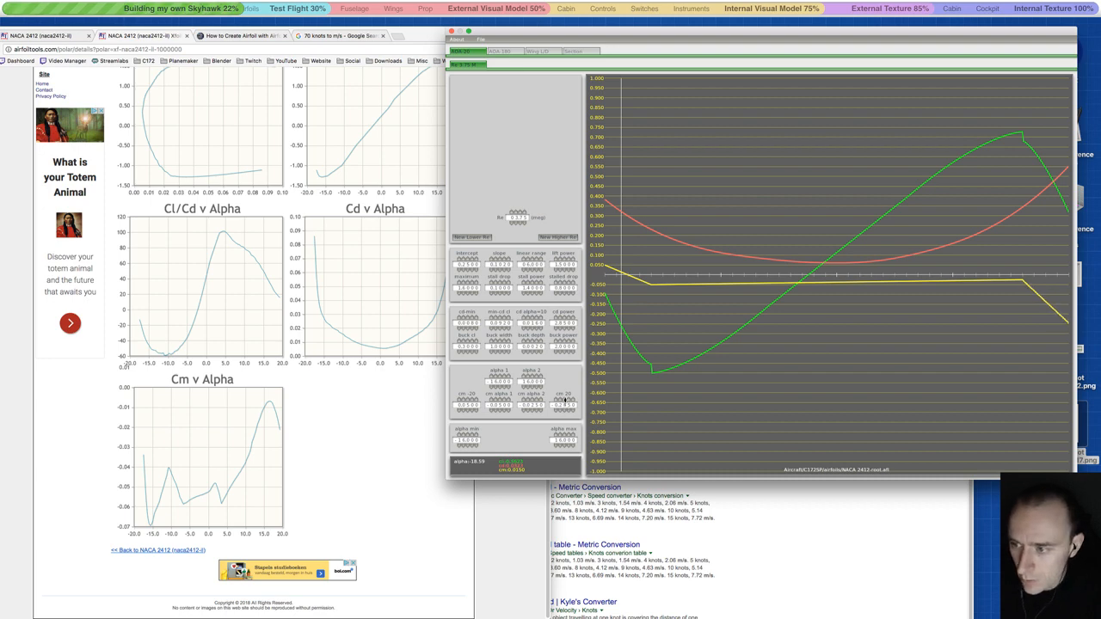
pyautogui.click(564, 401)
pyautogui.click(564, 401)
pyautogui.click(564, 400)
pyautogui.click(564, 401)
pyautogui.click(564, 400)
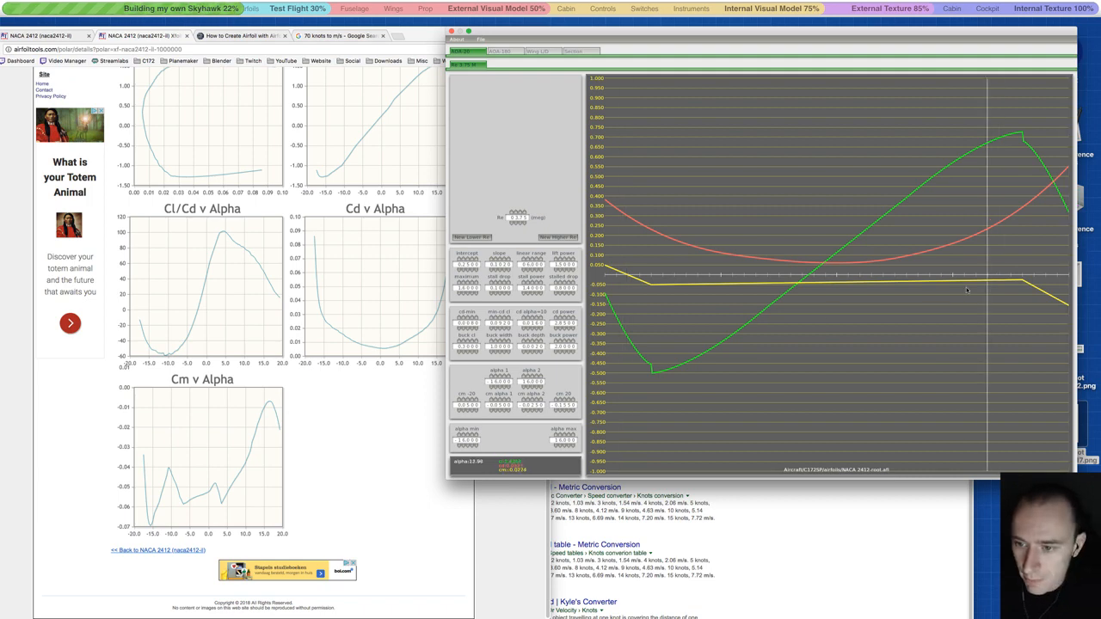
# - Adjust the moment coefficient cm alpha 2 to -0.0600
pyautogui.click(530, 412)
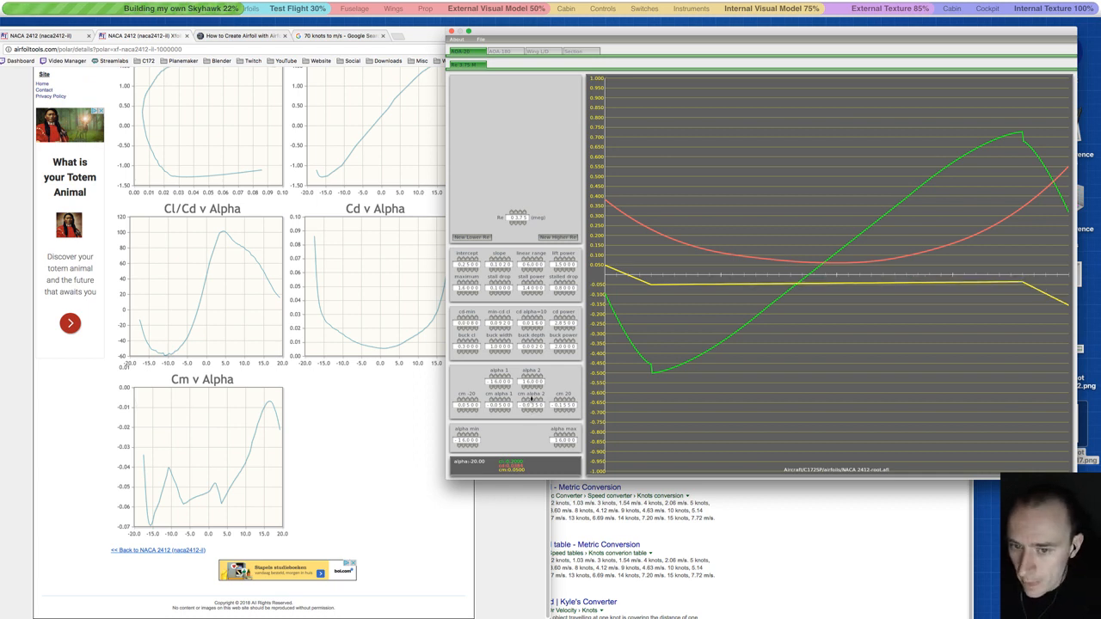
pyautogui.click(532, 398)
pyautogui.click(532, 410)
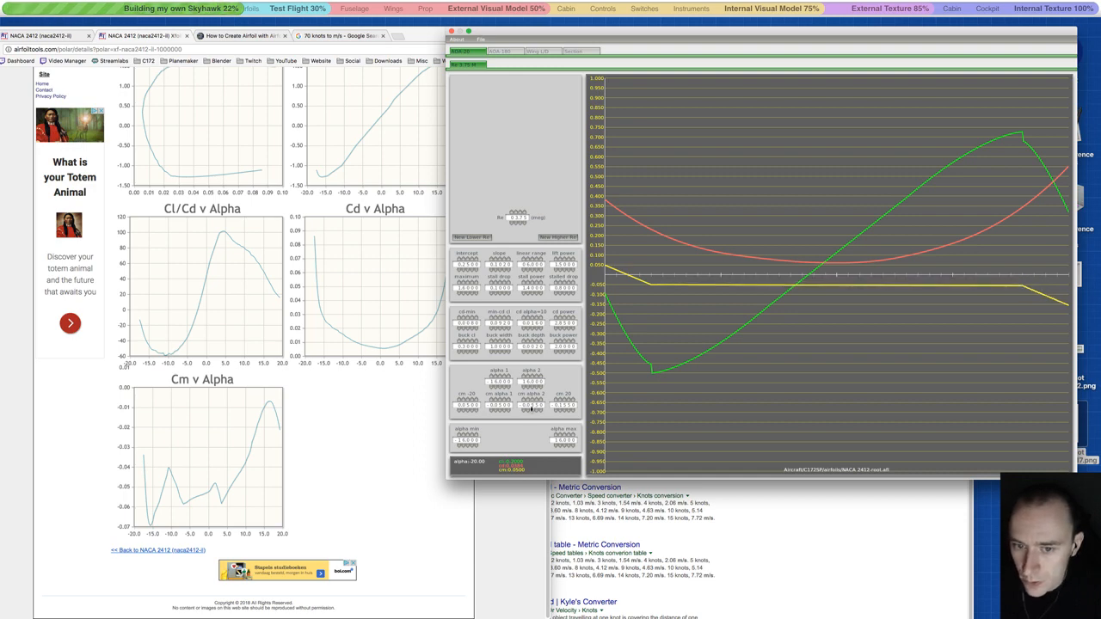
pyautogui.click(532, 410)
pyautogui.click(532, 411)
pyautogui.click(536, 400)
pyautogui.click(536, 399)
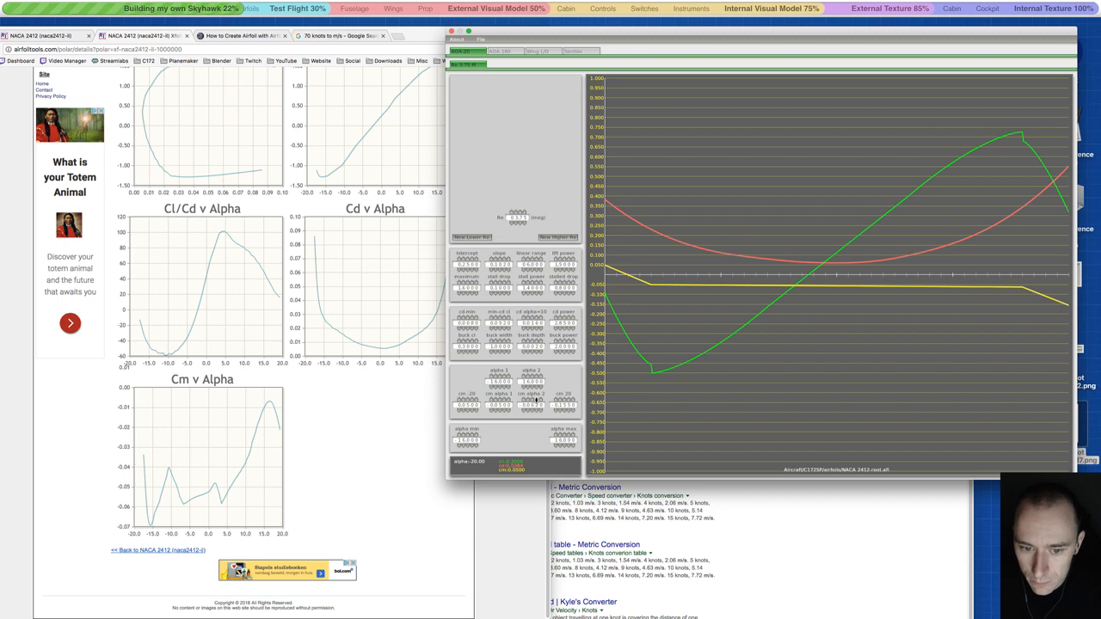
pyautogui.click(537, 400)
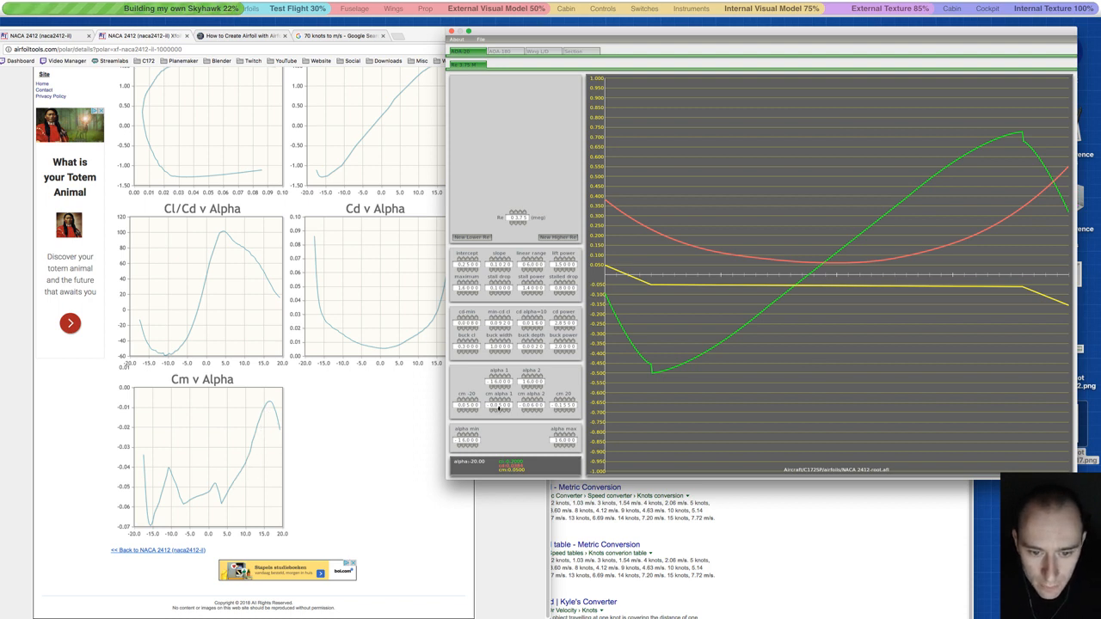
# - Lower the moment coefficient cm alpha 1 to -0.2800
pyautogui.scroll(-5, 499, 409)
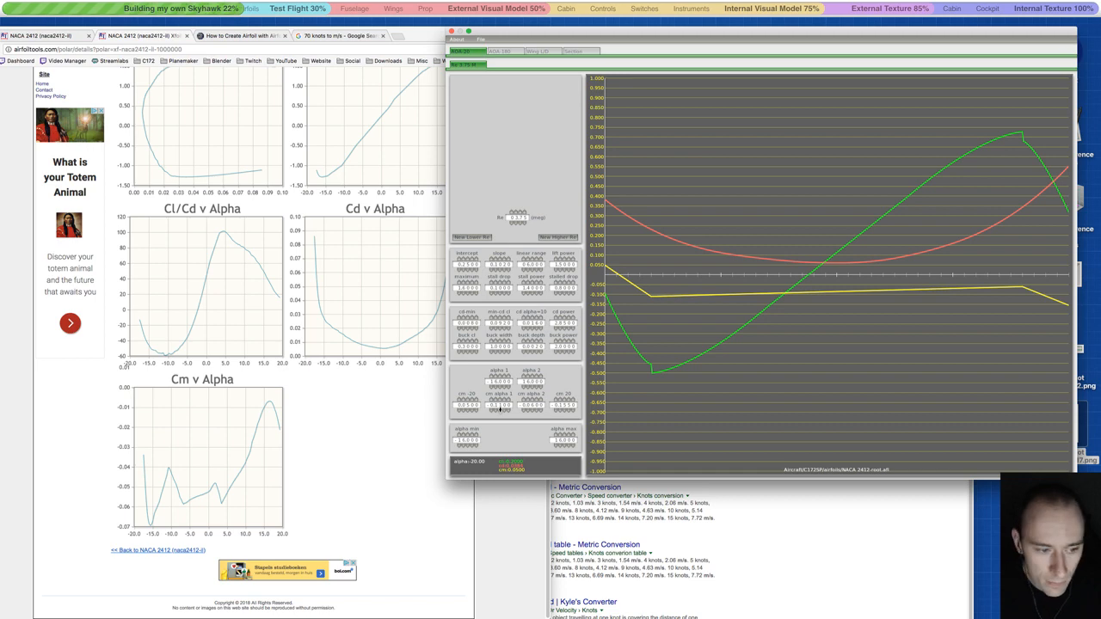
pyautogui.scroll(-8, 498, 410)
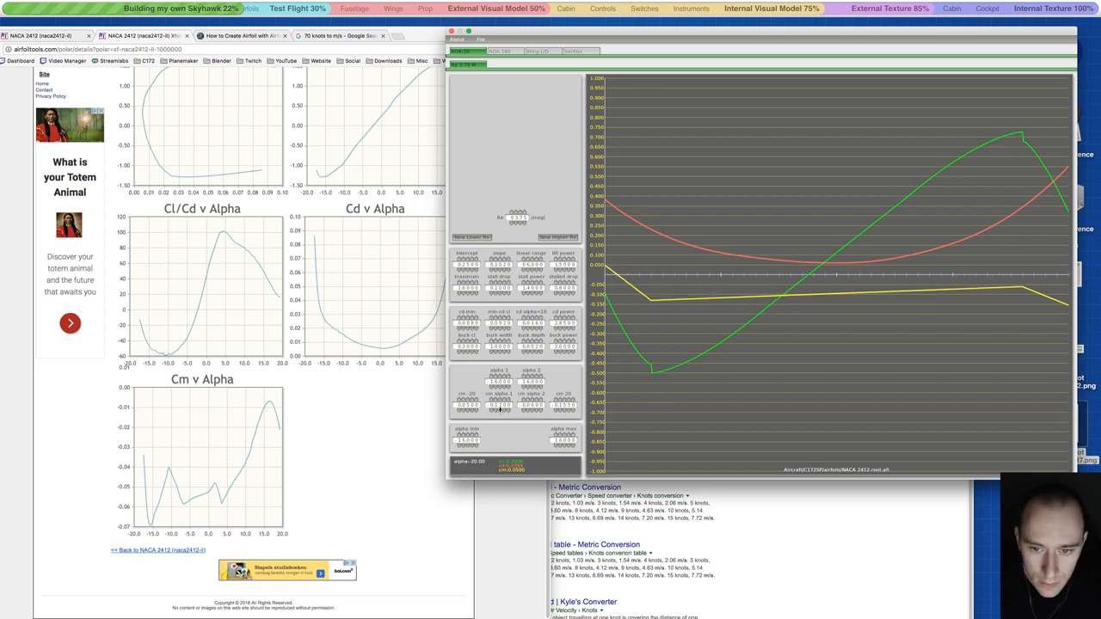
pyautogui.scroll(-10, 498, 409)
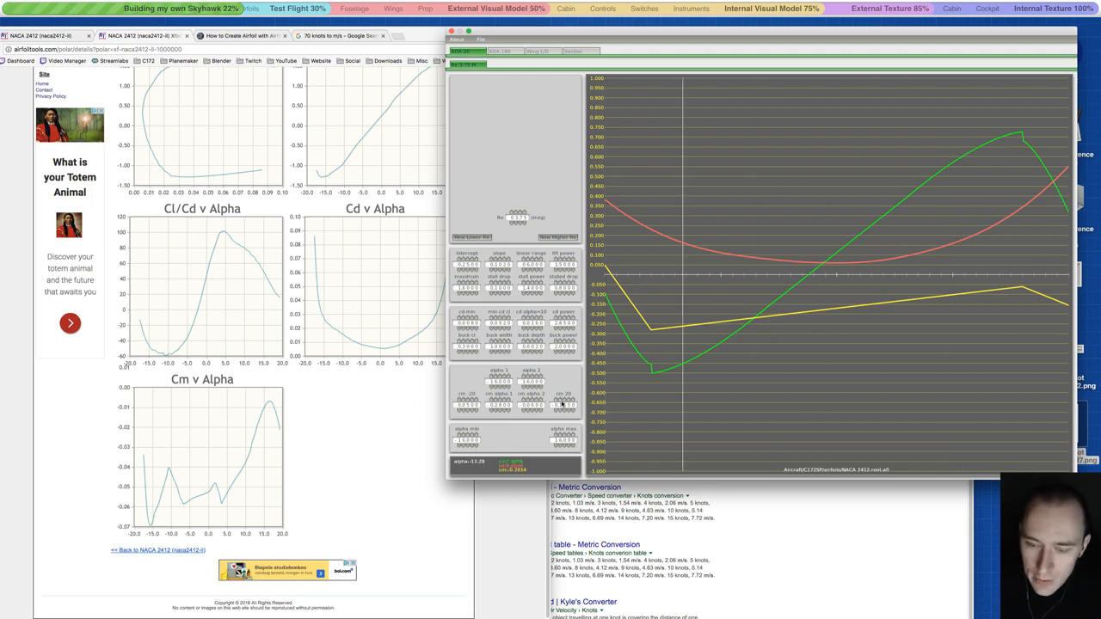
pyautogui.keyDown('ctrl'); pyautogui.scroll(5, 221, 434); pyautogui.keyUp('ctrl')
pyautogui.keyDown('ctrl'); pyautogui.scroll(-5, 207, 490); pyautogui.keyUp('ctrl')
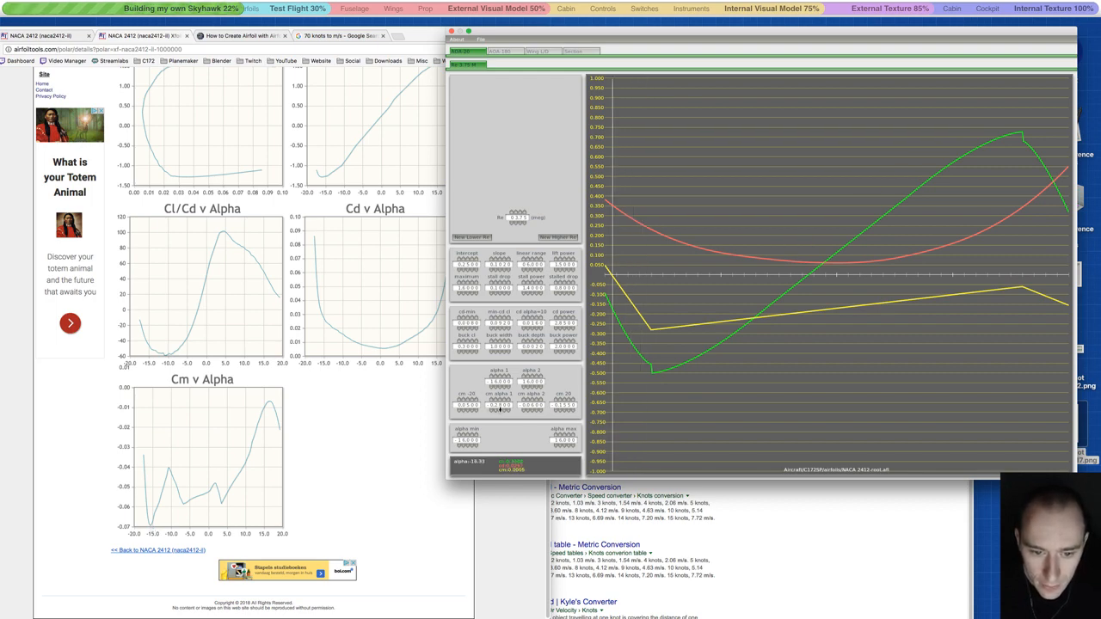
# - Raise the moment coefficient cm alpha 1 to -0.0700, checking it against the published Cm v Alpha graph
pyautogui.click(499, 410)
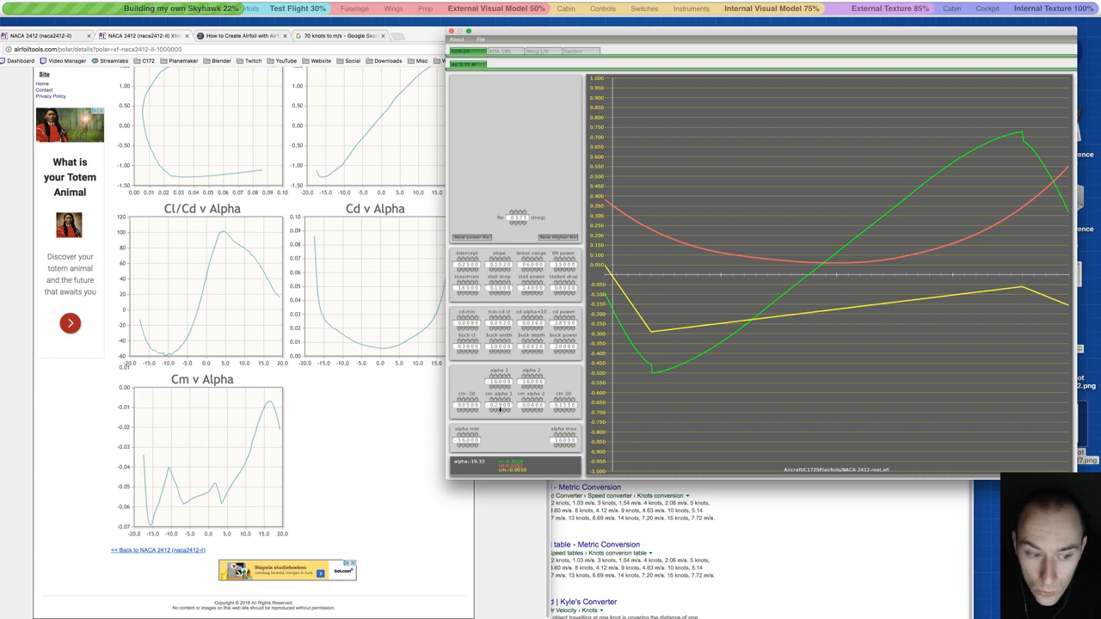
pyautogui.click(498, 399)
pyautogui.click(499, 398)
pyautogui.click(499, 399)
pyautogui.click(499, 398)
pyautogui.click(499, 398)
pyautogui.click(499, 398)
pyautogui.click(498, 398)
pyautogui.click(499, 398)
pyautogui.click(499, 398)
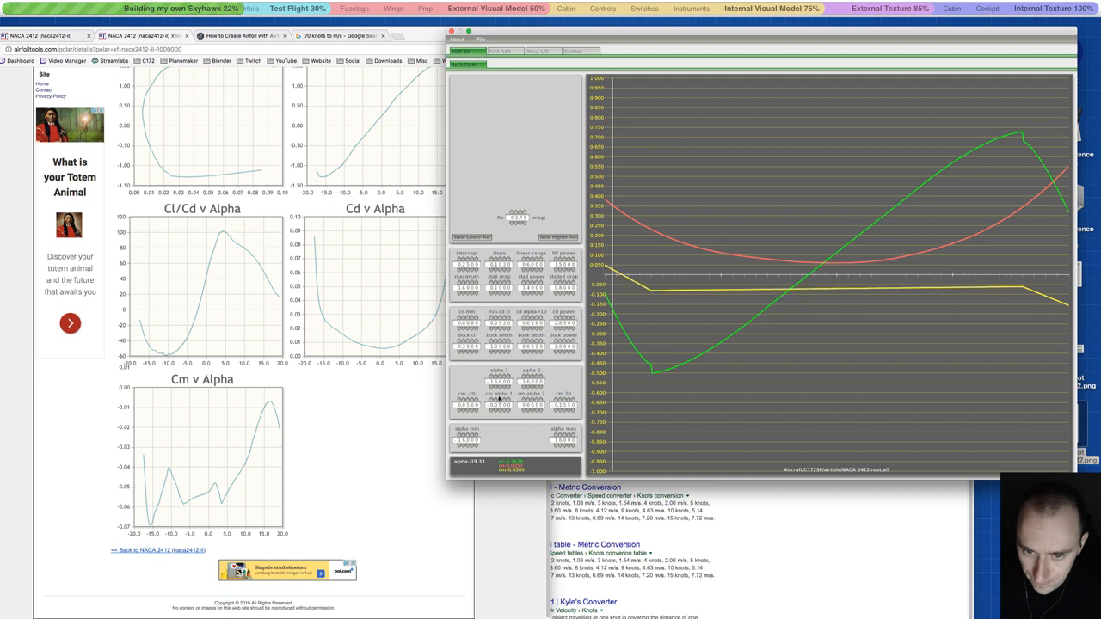
pyautogui.click(499, 398)
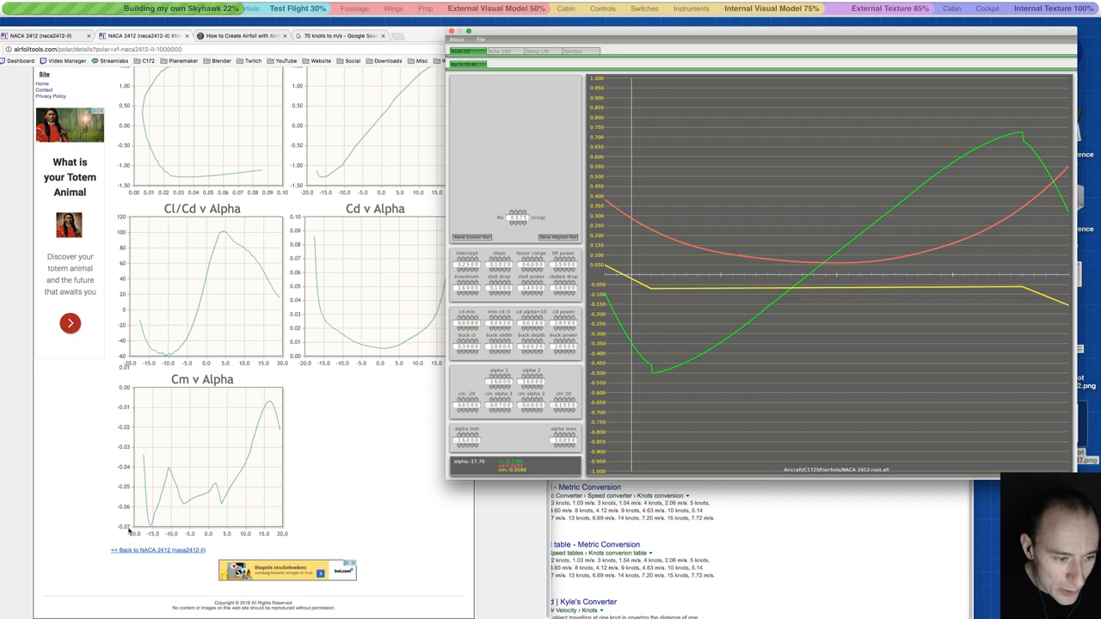
pyautogui.keyDown('ctrl'); pyautogui.scroll(5, 600, 289); pyautogui.keyUp('ctrl')
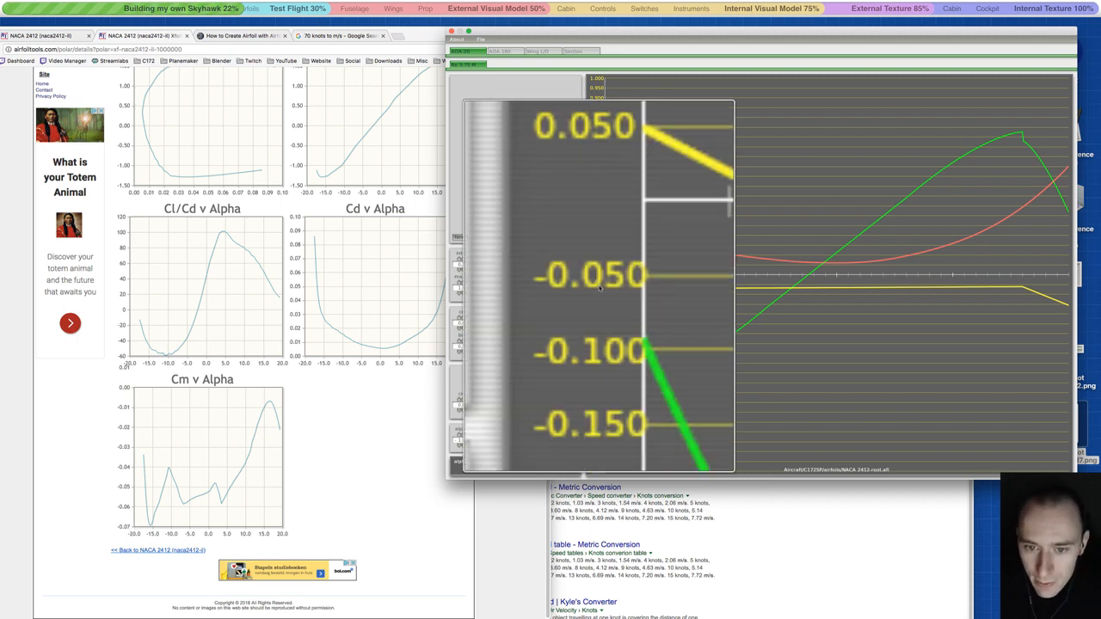
pyautogui.keyDown('ctrl'); pyautogui.scroll(-5, 643, 289); pyautogui.keyUp('ctrl')
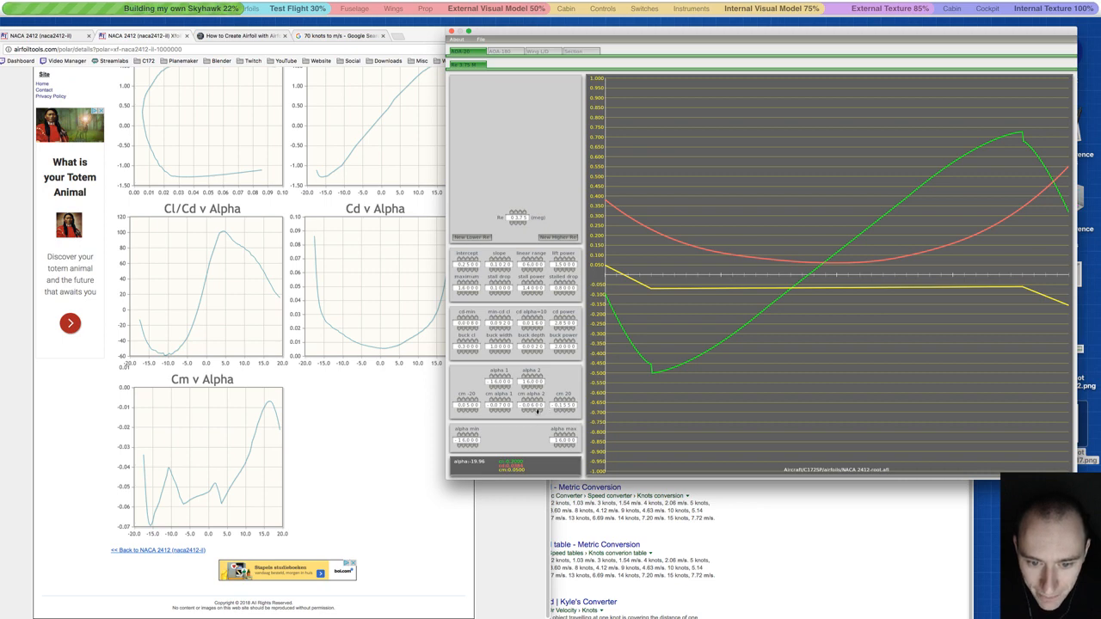
# - Adjust the moment coefficient cm alpha 2 to -0.0070 to match the peak of the Cm v Alpha graph
pyautogui.click(533, 411)
pyautogui.click(530, 400)
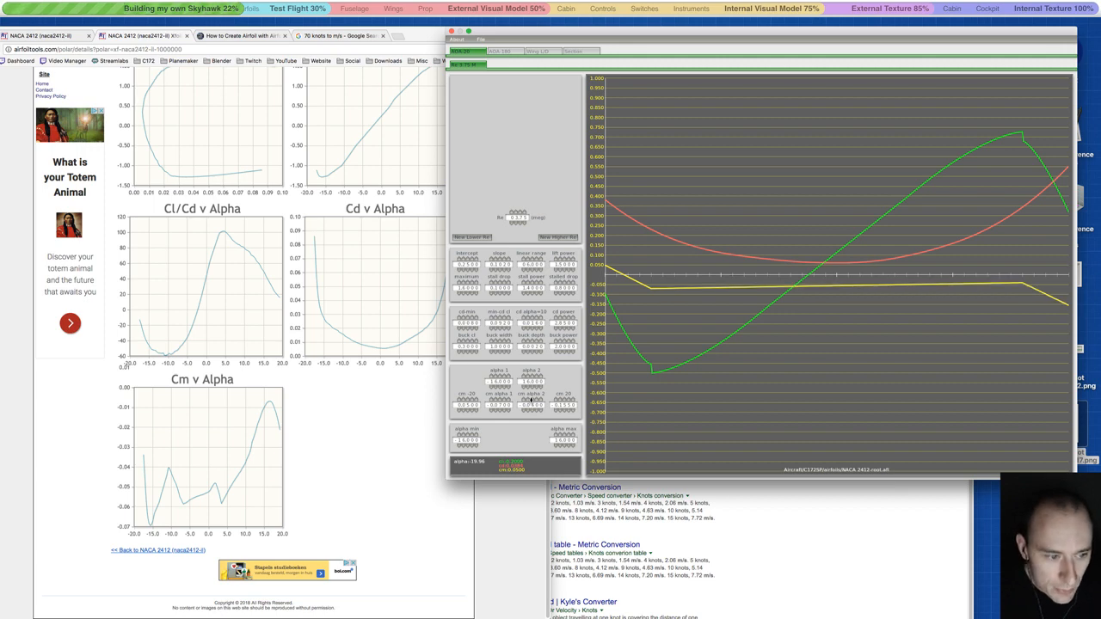
pyautogui.click(531, 400)
pyautogui.click(530, 400)
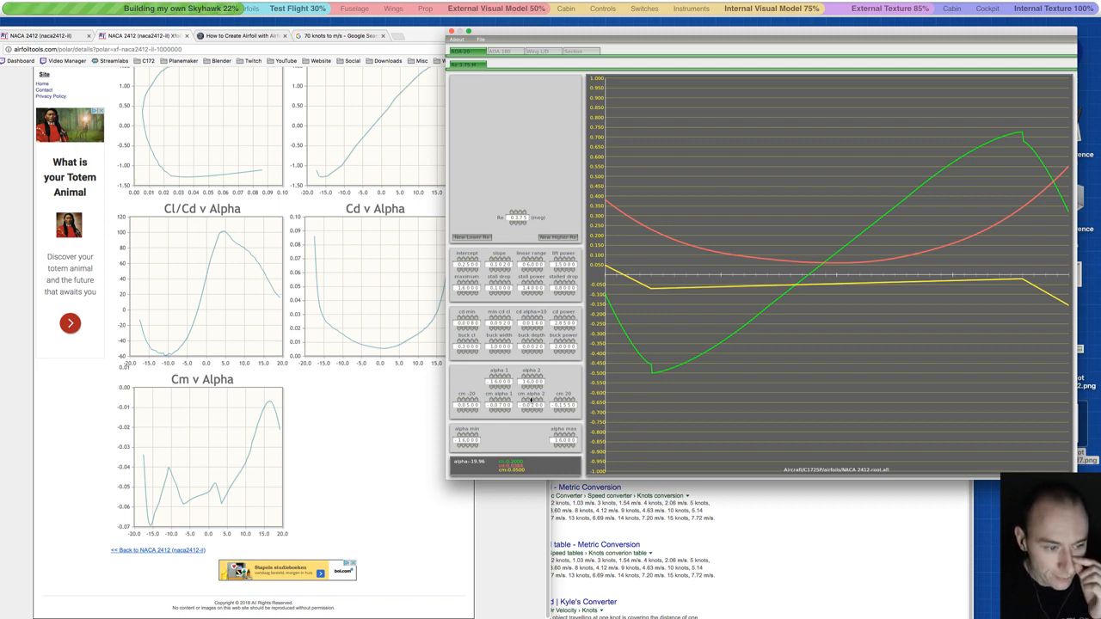
pyautogui.click(530, 400)
pyautogui.click(530, 400)
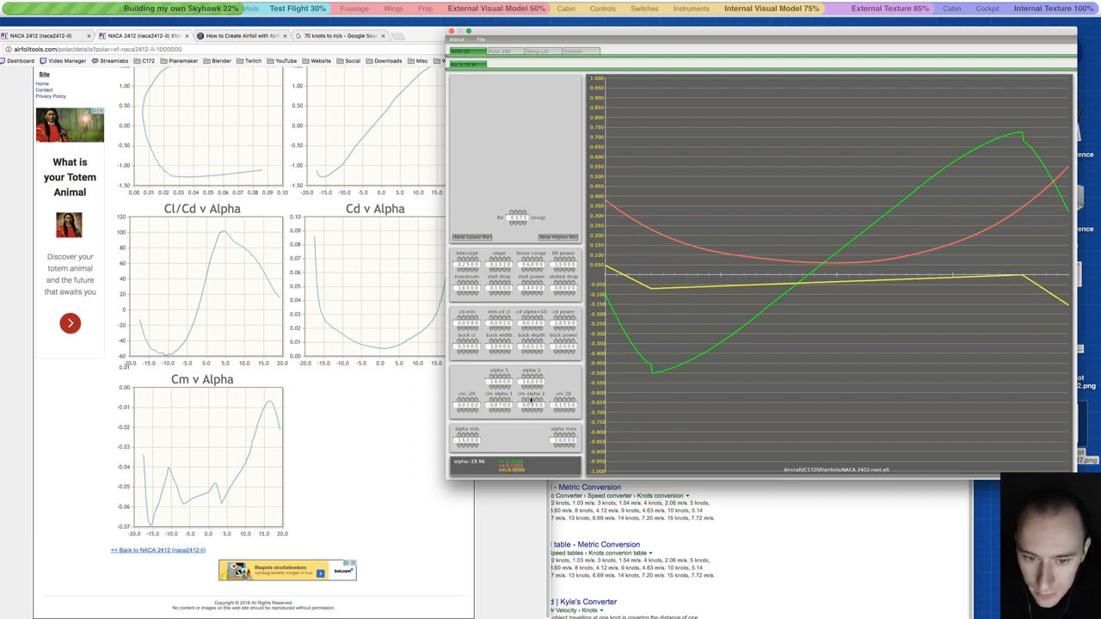
pyautogui.click(533, 411)
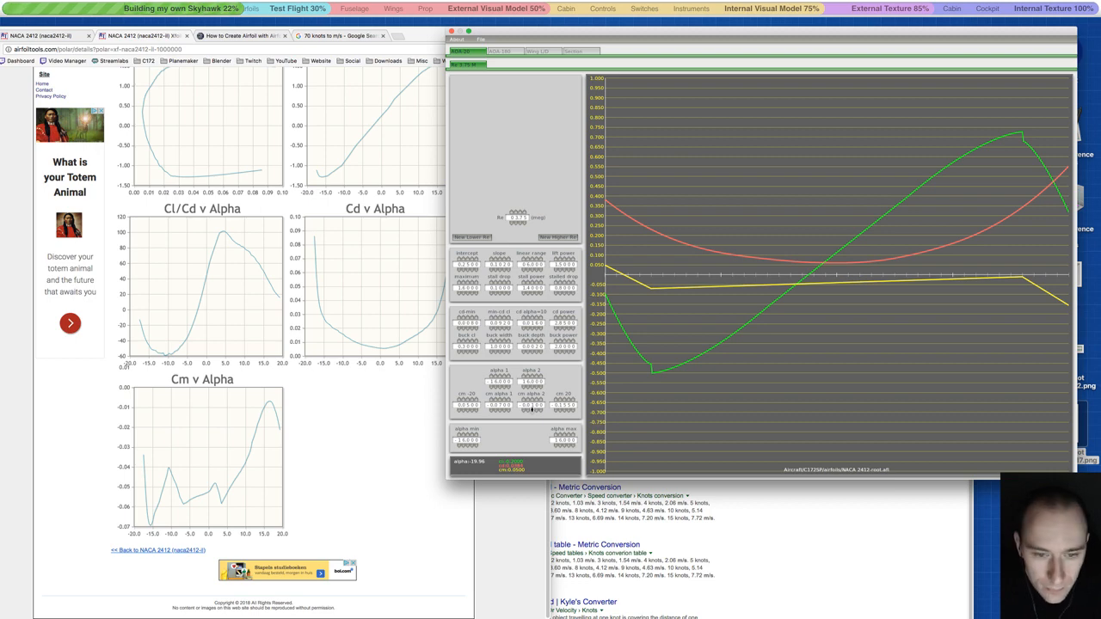
pyautogui.click(532, 399)
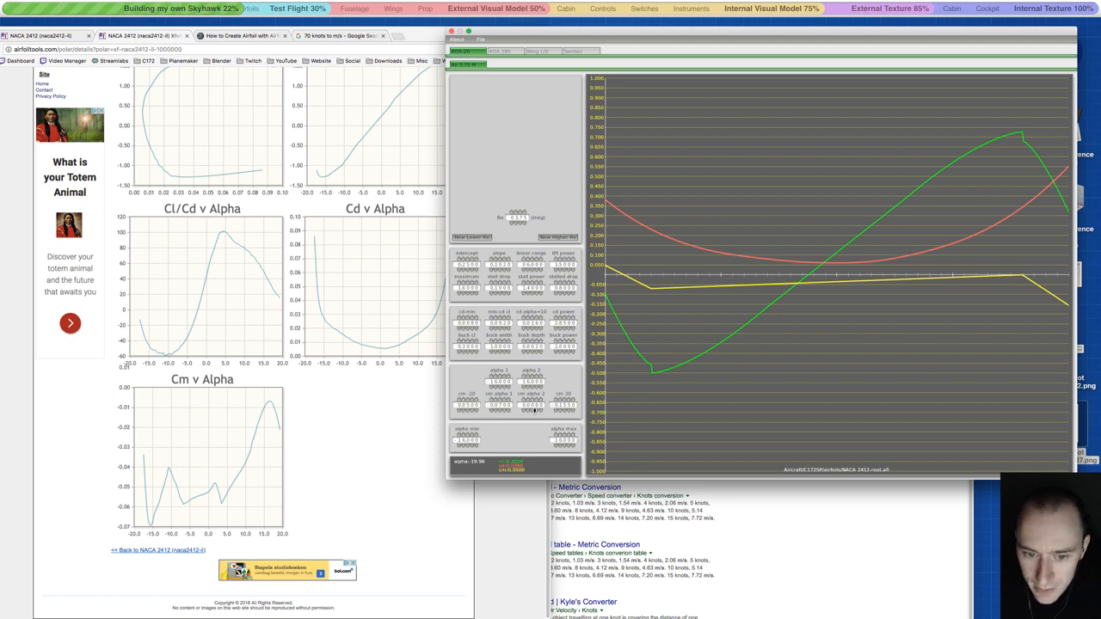
pyautogui.click(532, 408)
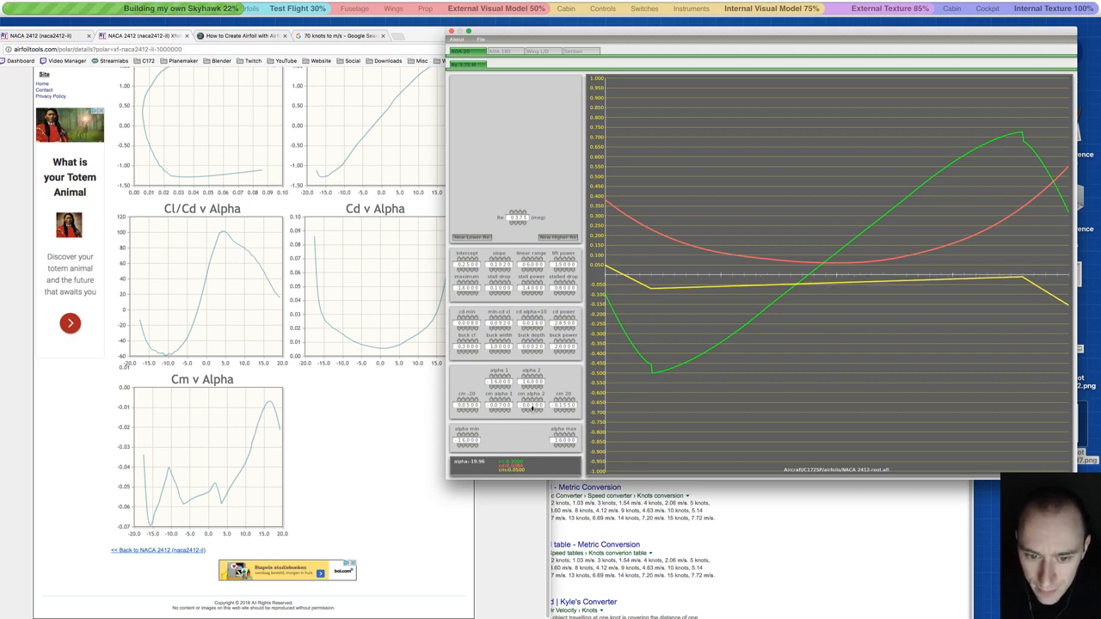
pyautogui.click(533, 400)
pyautogui.click(536, 410)
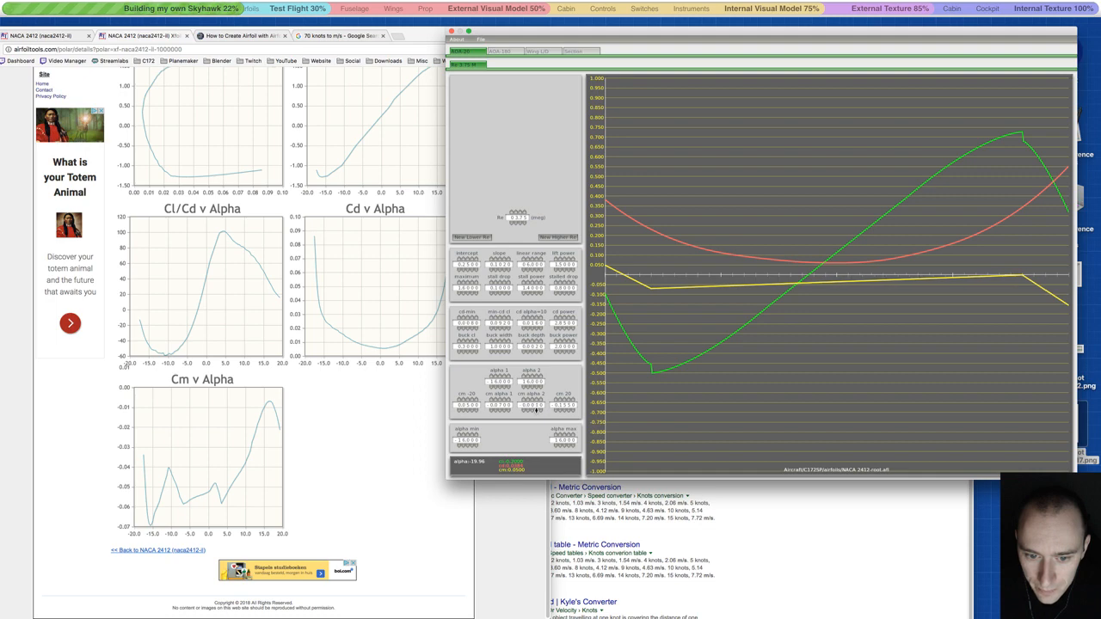
pyautogui.click(535, 409)
pyautogui.click(536, 409)
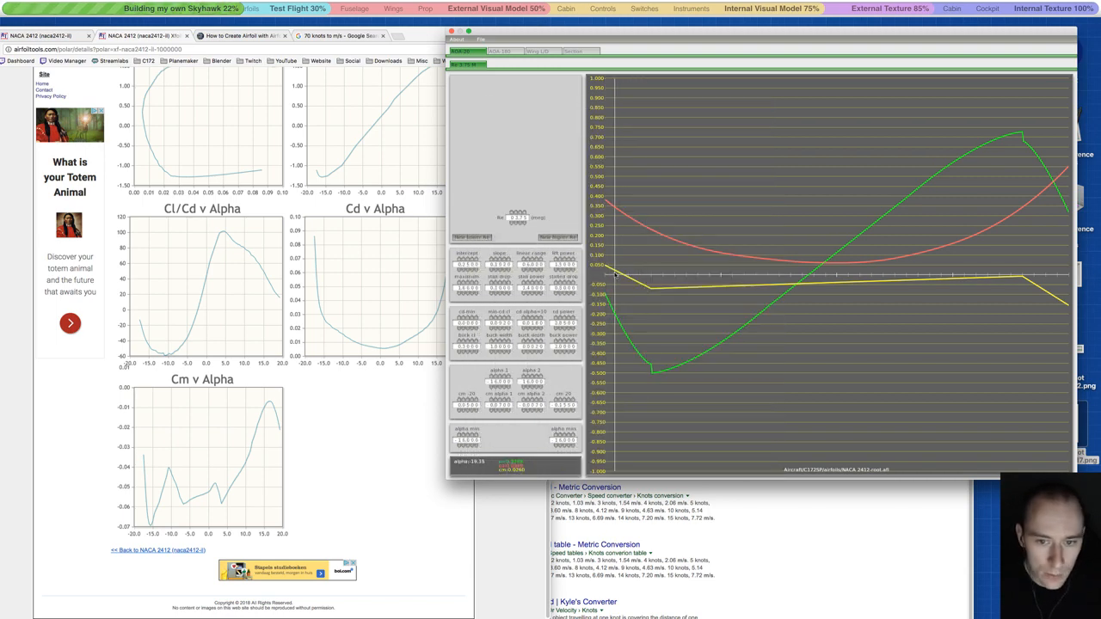
# - Adjust the moment coefficient cm -20 to -0.0350 to match the start of the Cm v Alpha graph
pyautogui.click(467, 410)
pyautogui.click(467, 410)
pyautogui.click(467, 410)
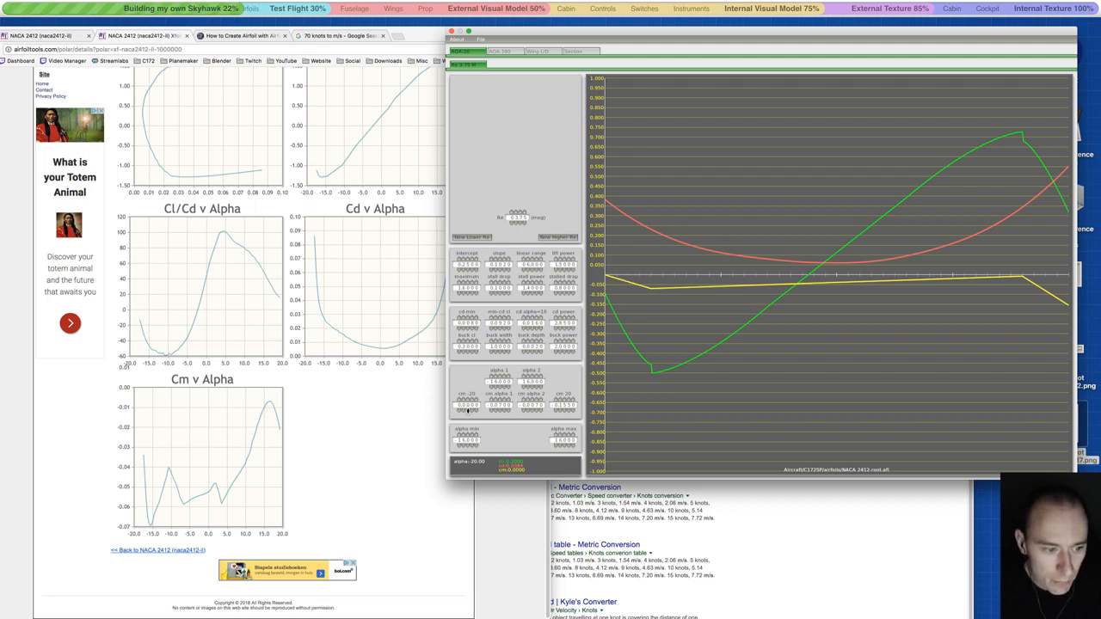
pyautogui.click(467, 410)
pyautogui.click(467, 410)
pyautogui.click(467, 410)
pyautogui.click(466, 410)
pyautogui.click(467, 411)
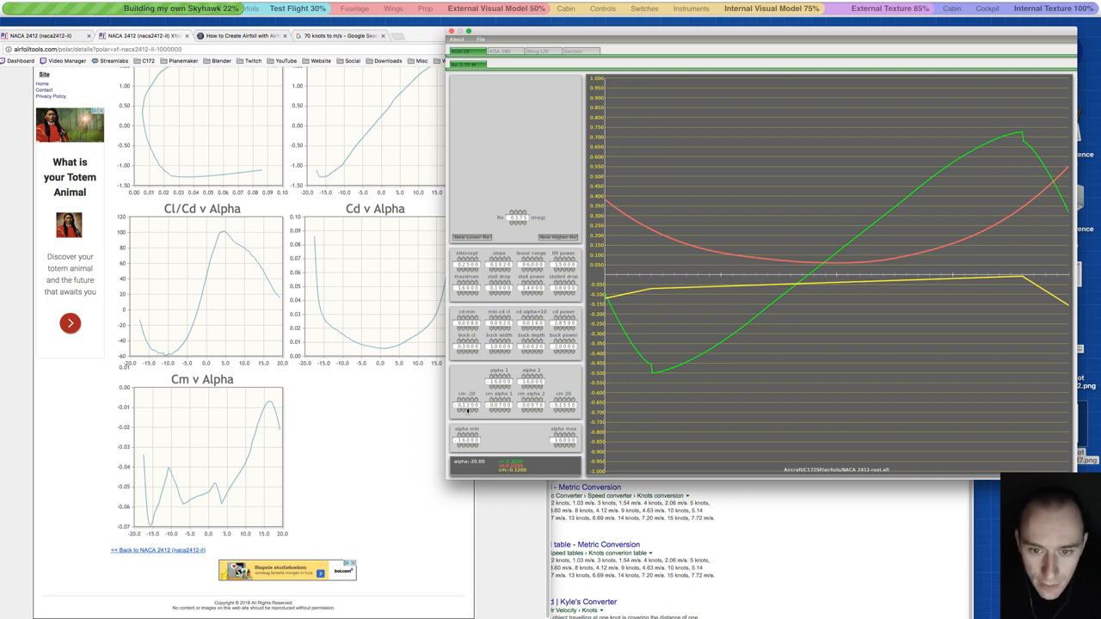
pyautogui.click(467, 399)
pyautogui.click(467, 398)
pyautogui.click(467, 399)
pyautogui.click(467, 398)
pyautogui.click(467, 399)
pyautogui.click(466, 398)
pyautogui.click(467, 398)
pyautogui.click(467, 398)
pyautogui.click(467, 399)
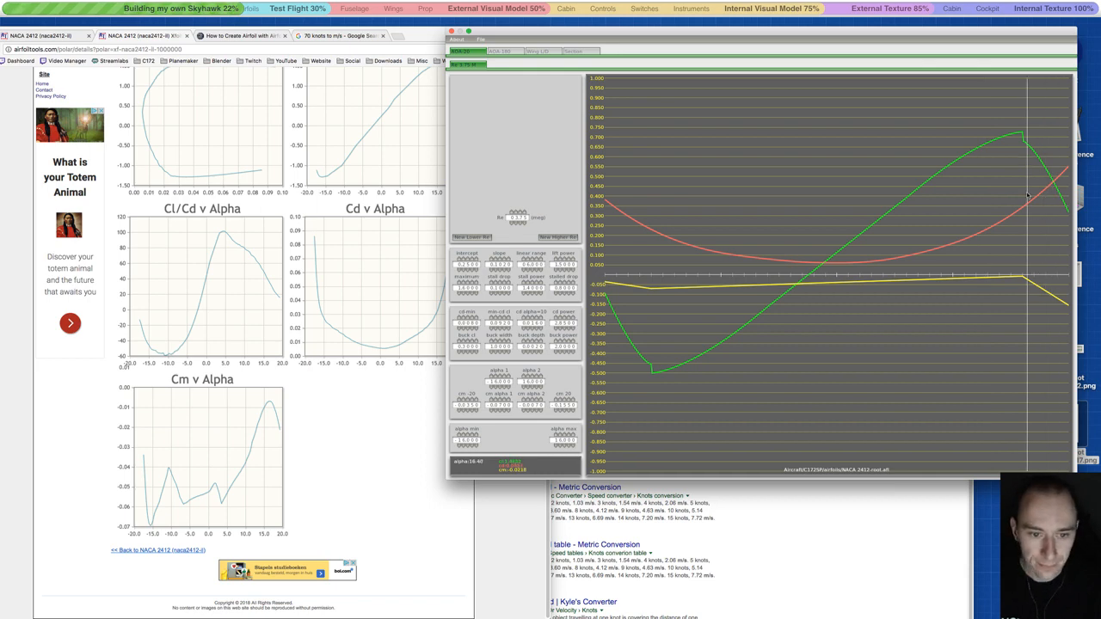
# - Check the Reynolds number on the NACA 2412 polar page and set the root airfoil's Re to 1.00 million
pyautogui.click(376, 268)
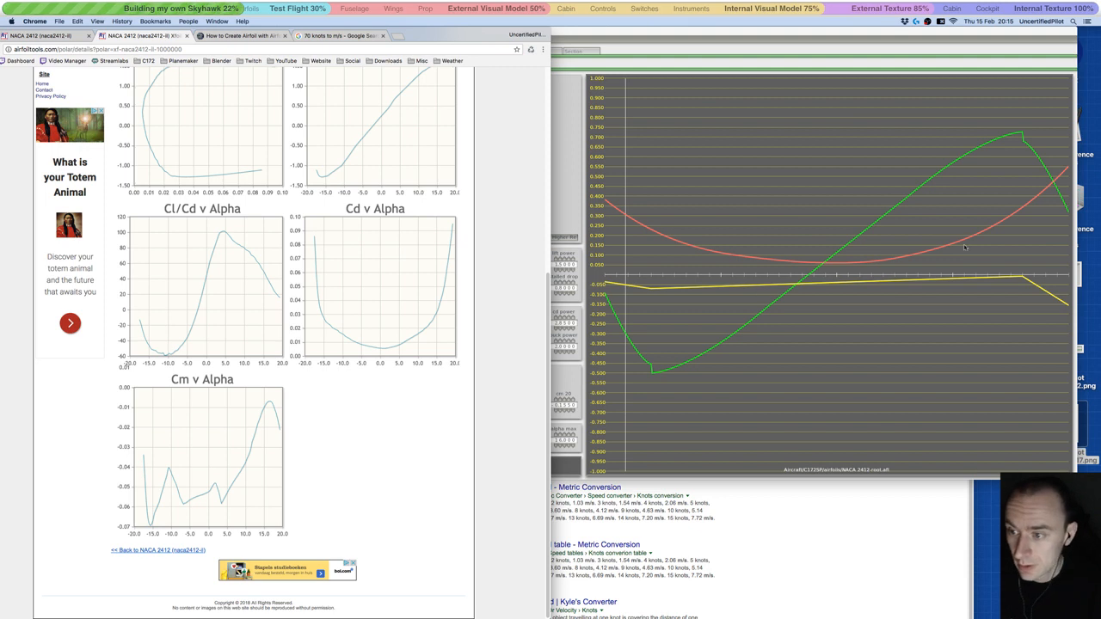
pyautogui.click(1028, 213)
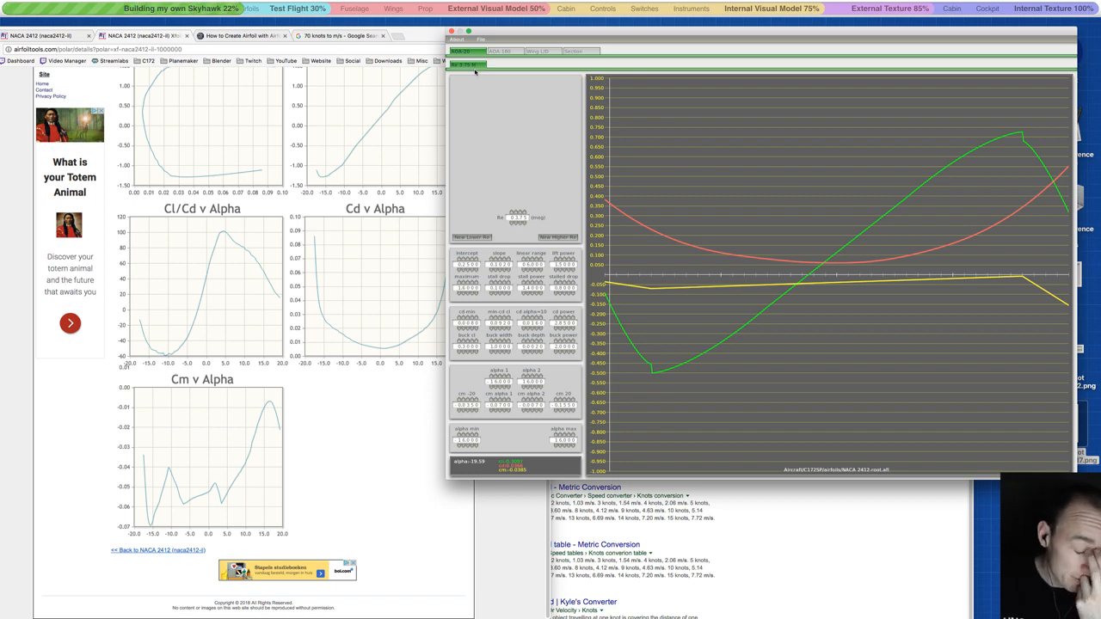
pyautogui.click(355, 189)
pyautogui.scroll(5, 344, 201)
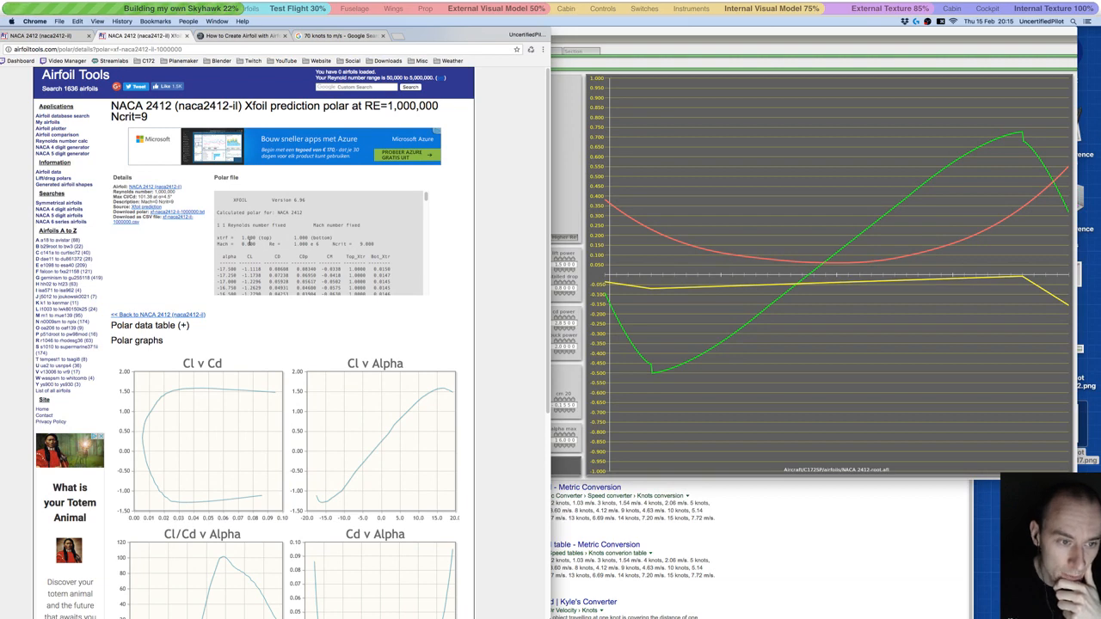
pyautogui.click(633, 55)
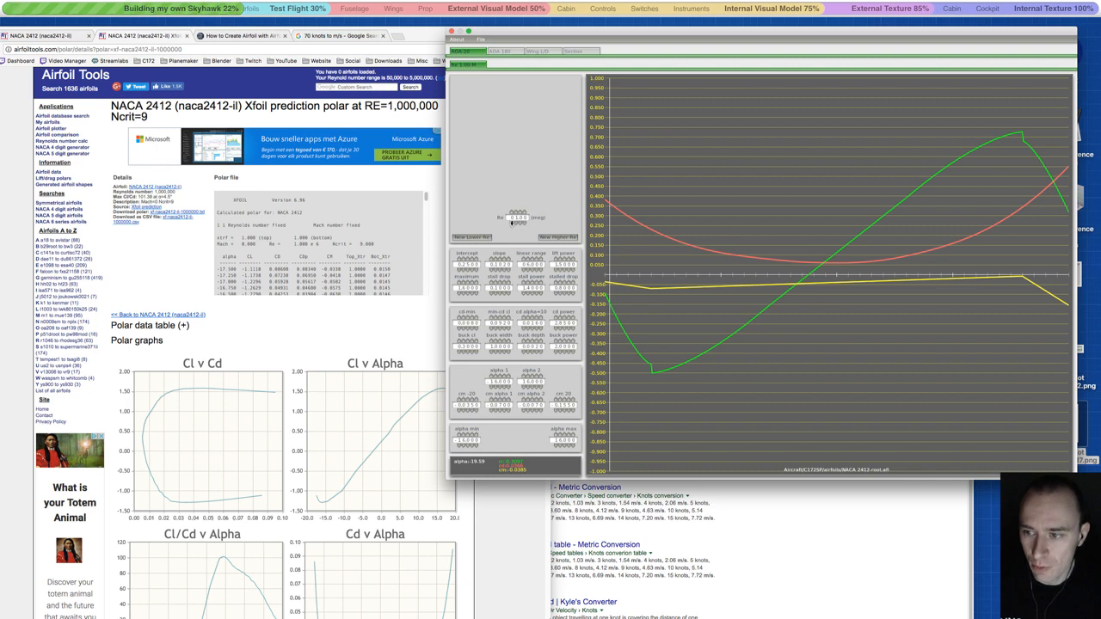
# - Compare the published polar graphs once more, save the NACA 2412-root airfoil and quit Airfoil Maker
pyautogui.click(372, 314)
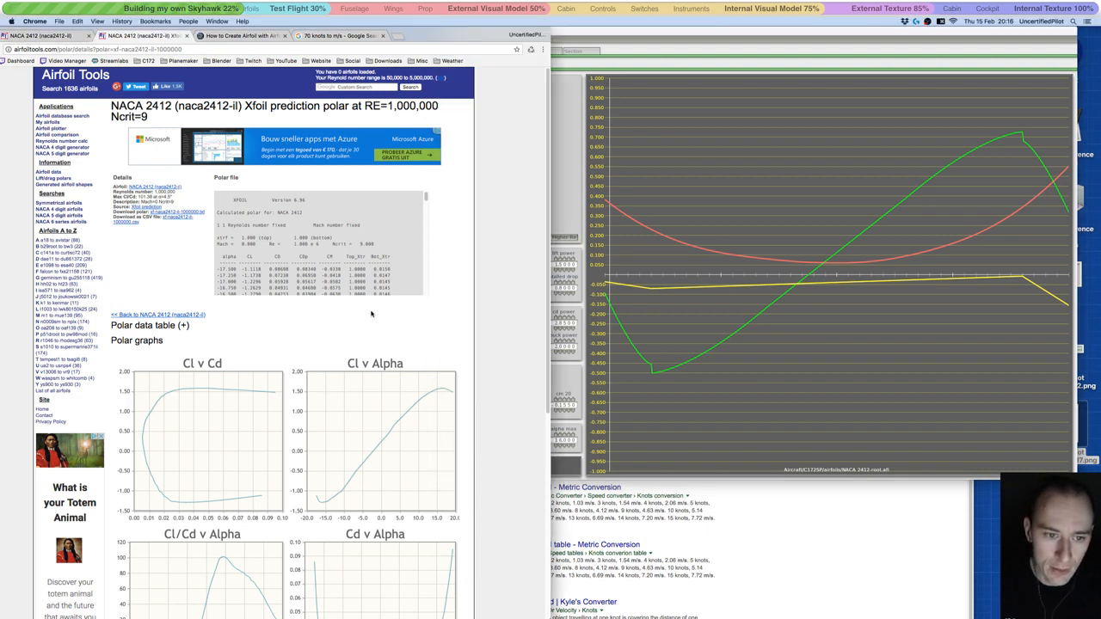
pyautogui.scroll(-5, 306, 317)
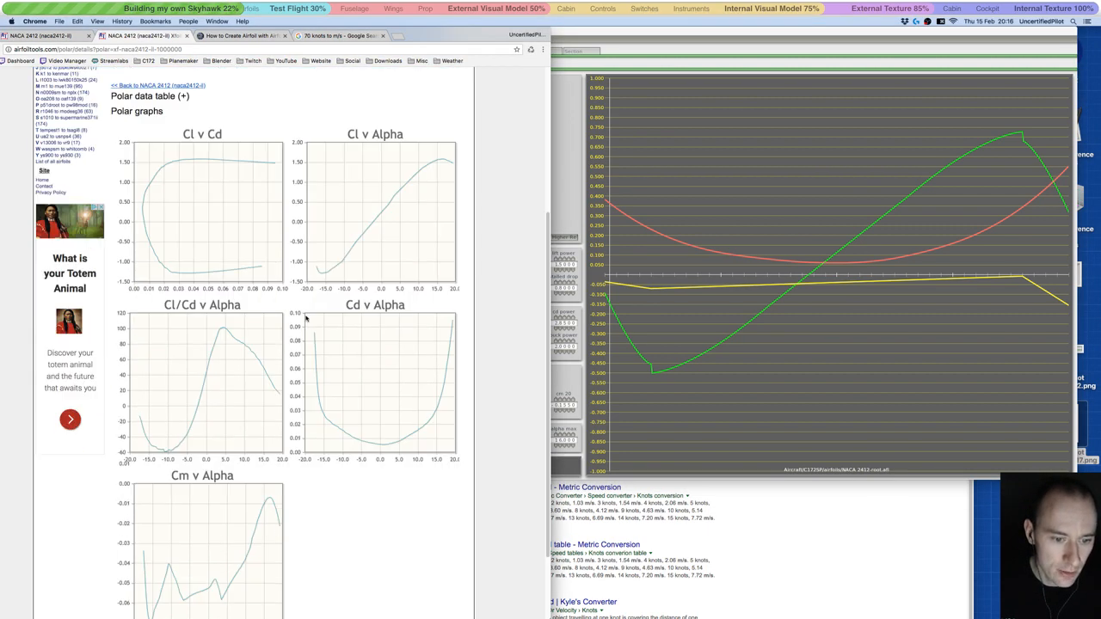
pyautogui.click(636, 42)
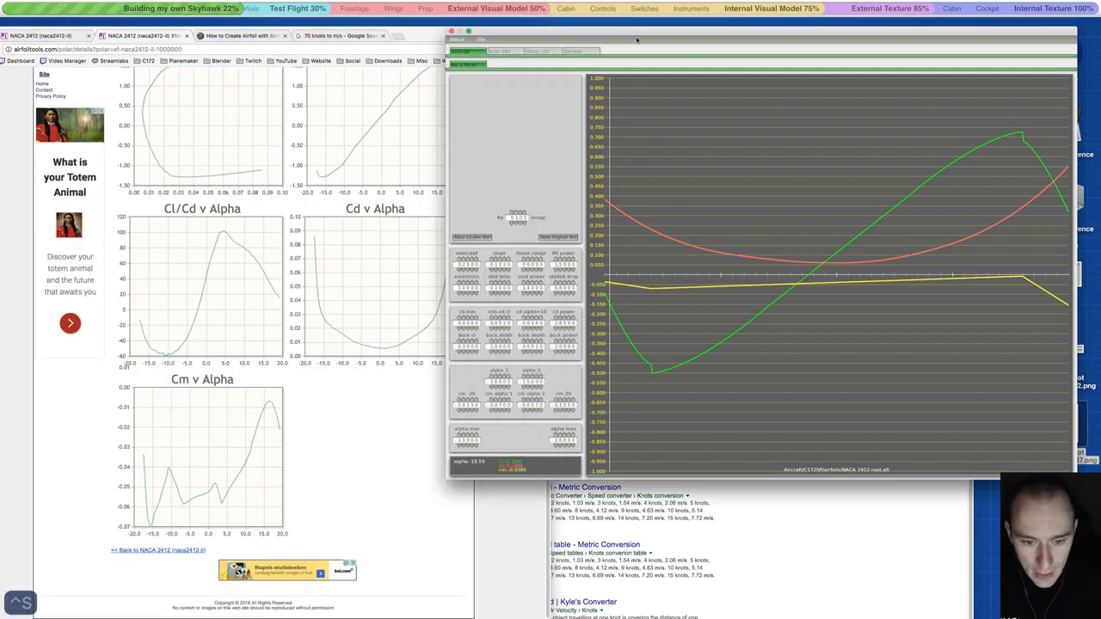
pyautogui.click(481, 40)
pyautogui.click(485, 55)
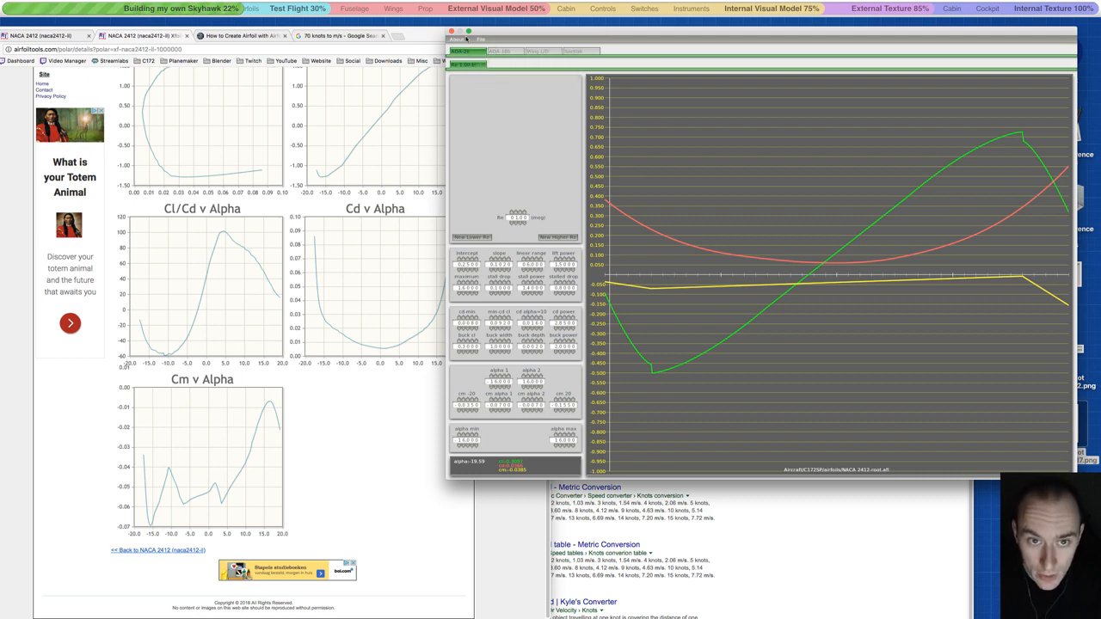
pyautogui.moveTo(505, 35); pyautogui.dragTo(446, 81)
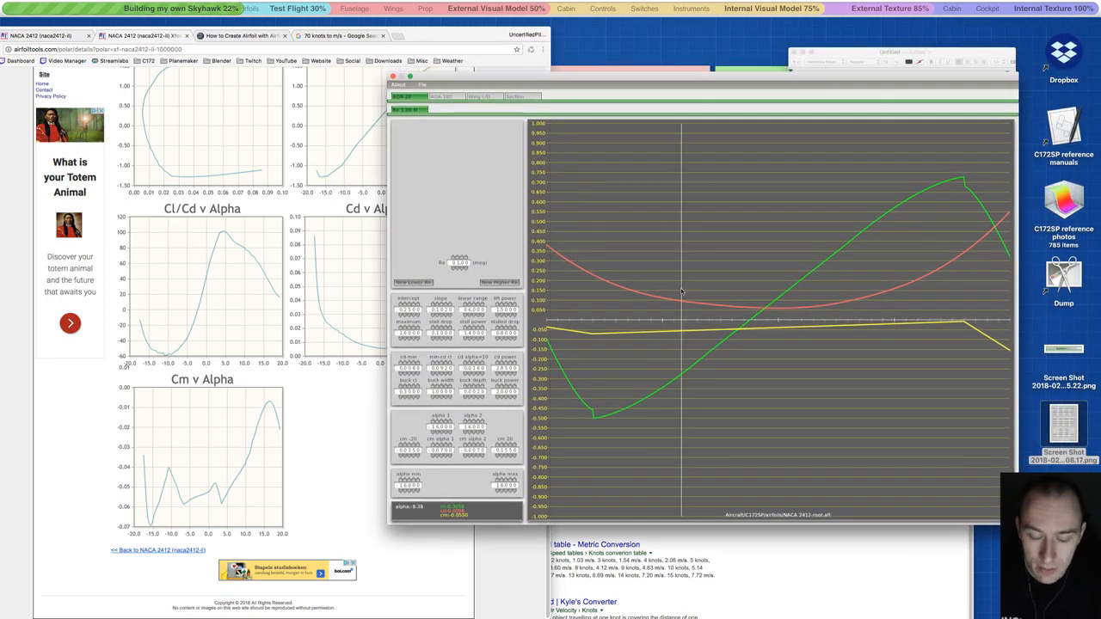
pyautogui.press('cmd+q')
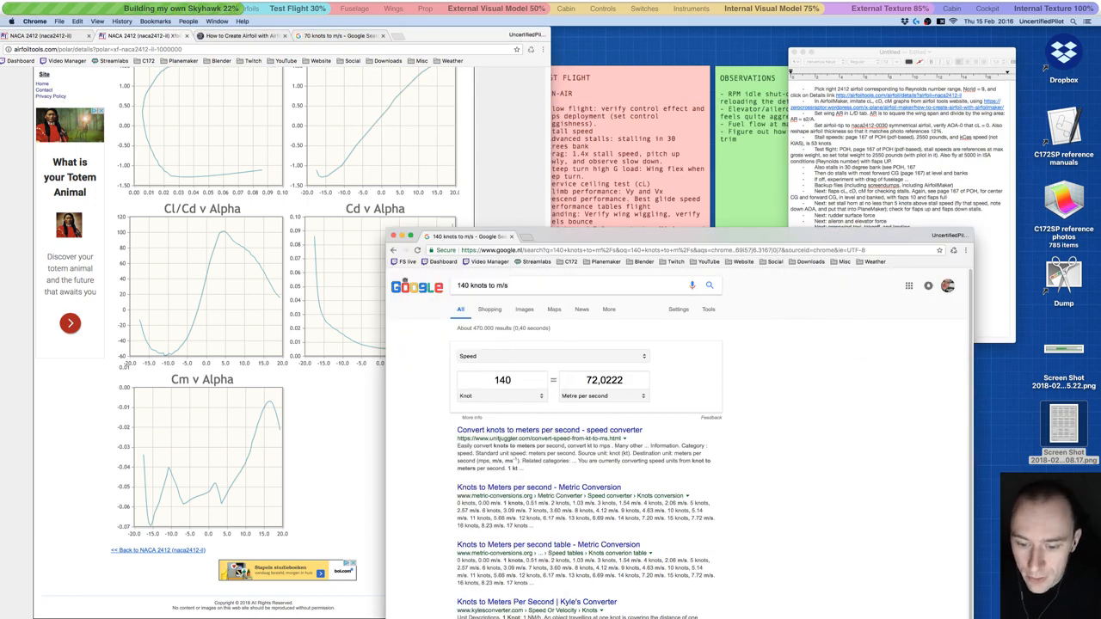
# - Switch to Finder and move NACA 2412-tip.afl from the C172SP airfoils folder to the trash
pyautogui.moveTo(714, 613)
pyautogui.click(255, 593)
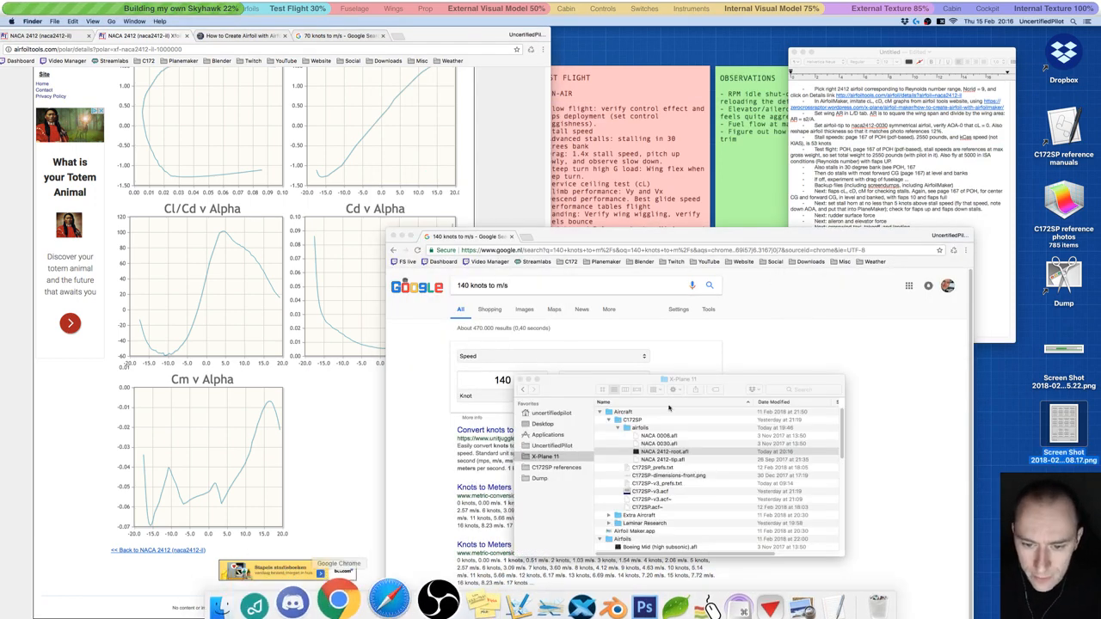
pyautogui.moveTo(730, 384); pyautogui.dragTo(914, 234)
pyautogui.click(868, 308)
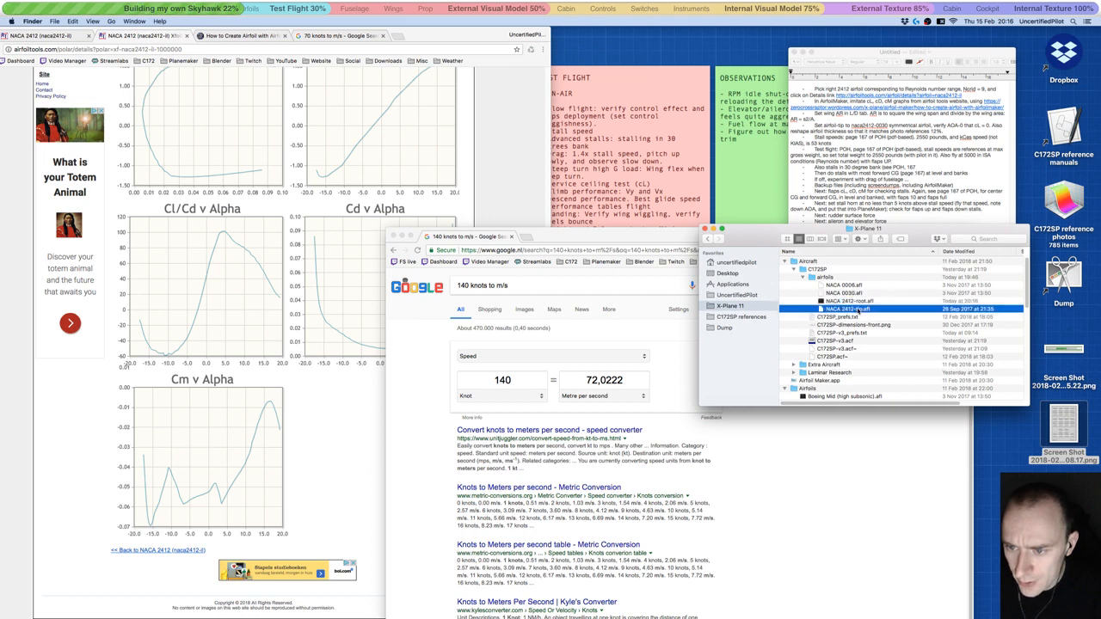
pyautogui.rightClick(868, 308)
pyautogui.click(870, 334)
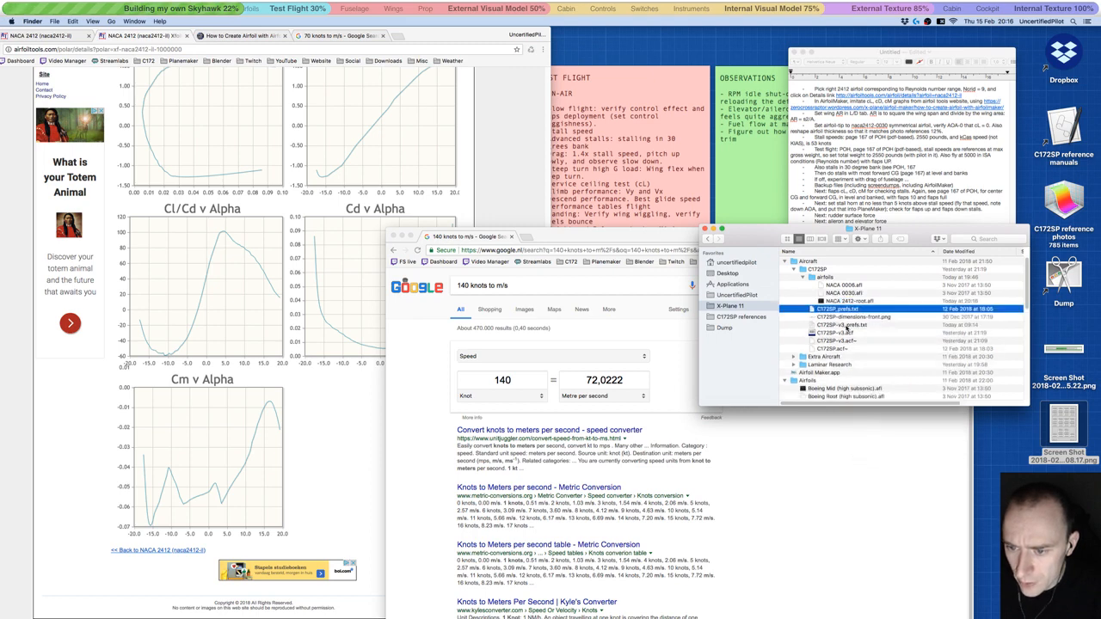
# - Copy NACA 0030 (symmetrical).afl from X-Plane's Airfoils folder to the desktop and edit the copy's file name
pyautogui.scroll(-5, 847, 329)
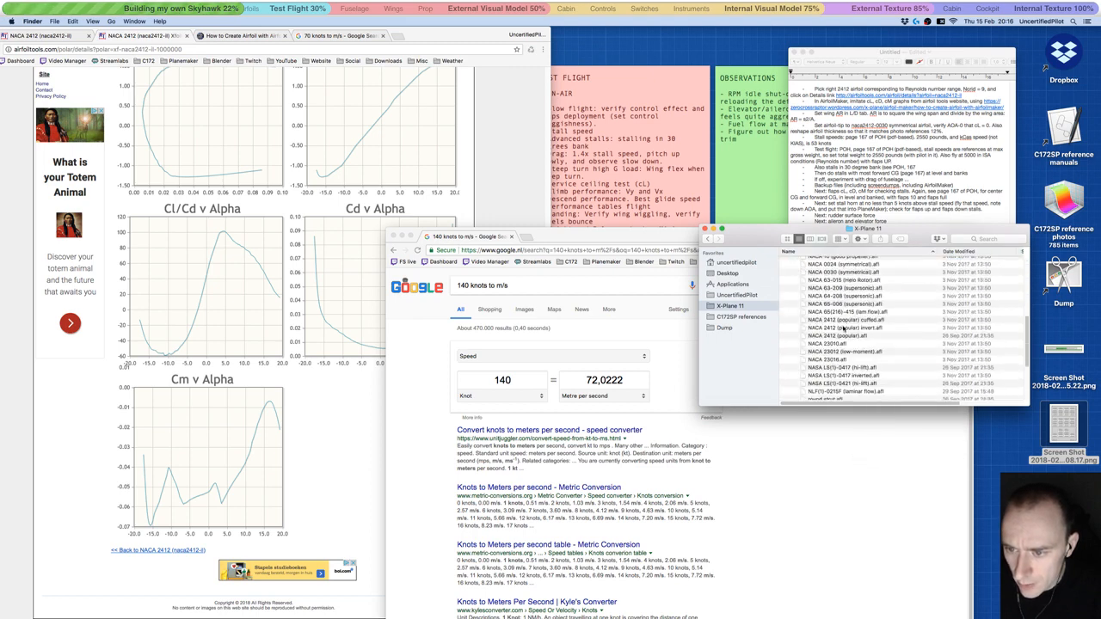
pyautogui.scroll(2, 843, 339)
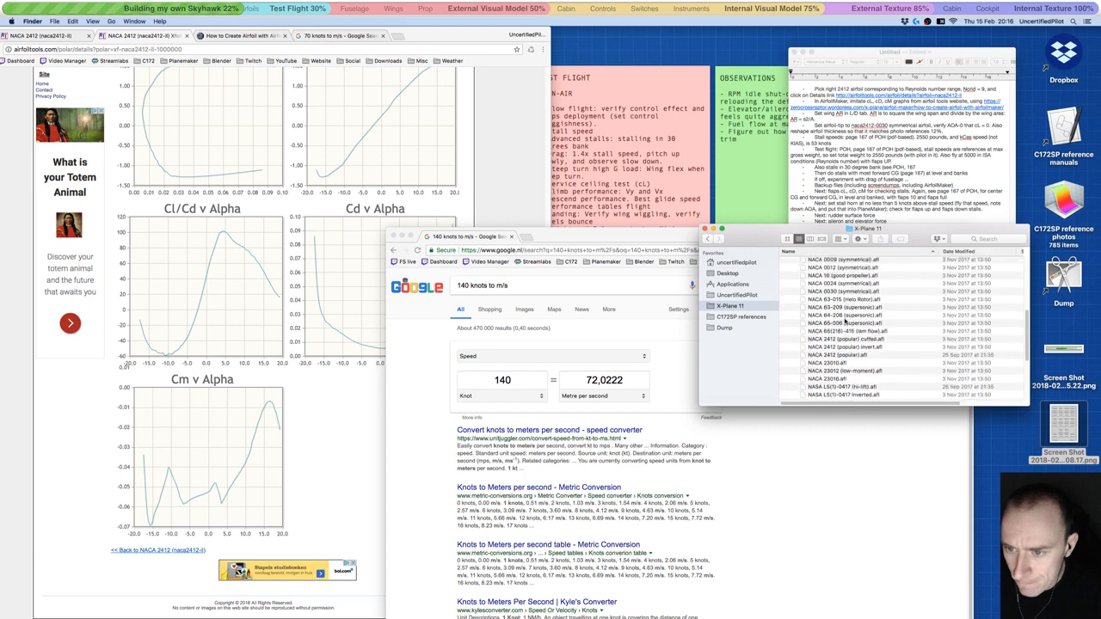
pyautogui.click(845, 293)
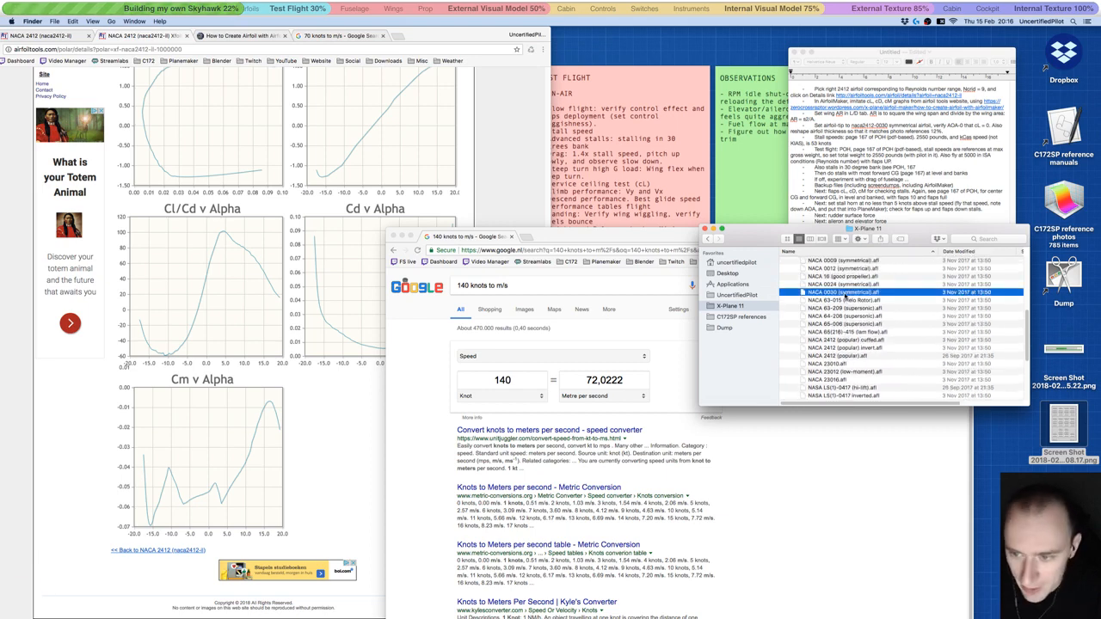
pyautogui.press('super+c')
pyautogui.click(1032, 516)
pyautogui.press('super+v')
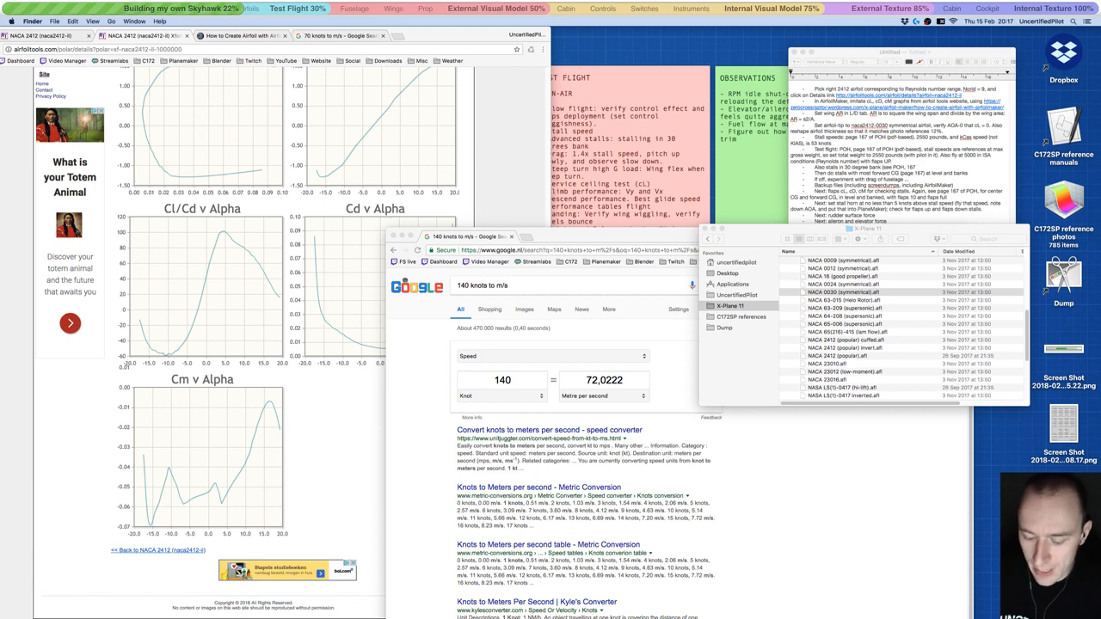
pyautogui.press('BackSpace')
pyautogui.press('BackSpace')
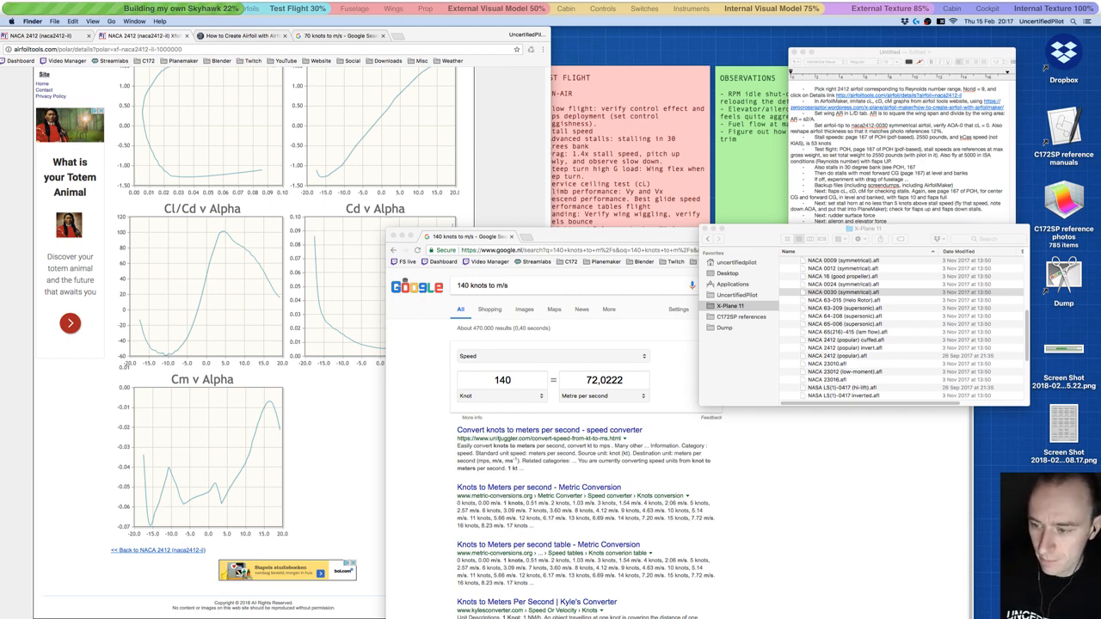
pyautogui.press('Return')
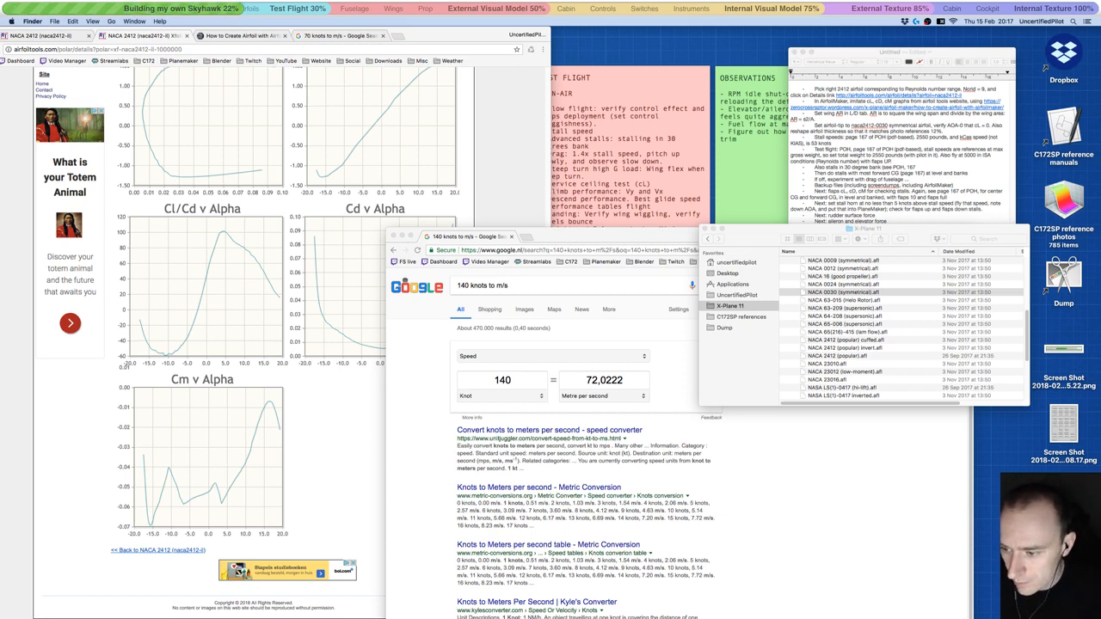
# - Finish naming the desktop copy NACA 0030-tip.afl and move it into the C172SP aircraft's airfoils folder
pyautogui.click(774, 281)
pyautogui.scroll(5, 860, 284)
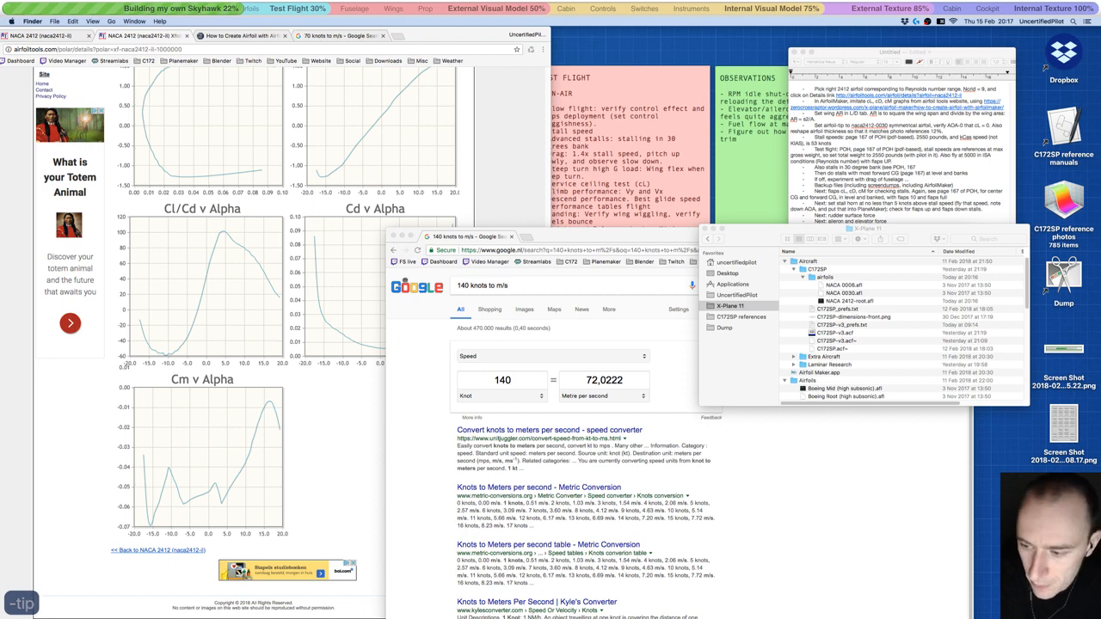
pyautogui.press('Return')
pyautogui.moveTo(1064, 503); pyautogui.dragTo(895, 297)
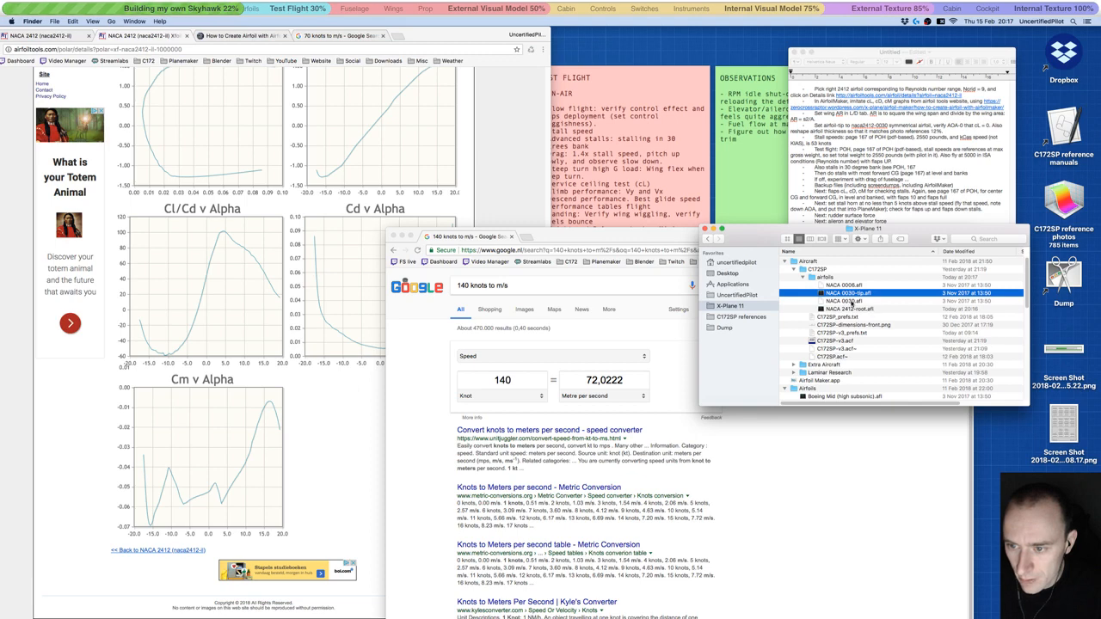
pyautogui.click(851, 302)
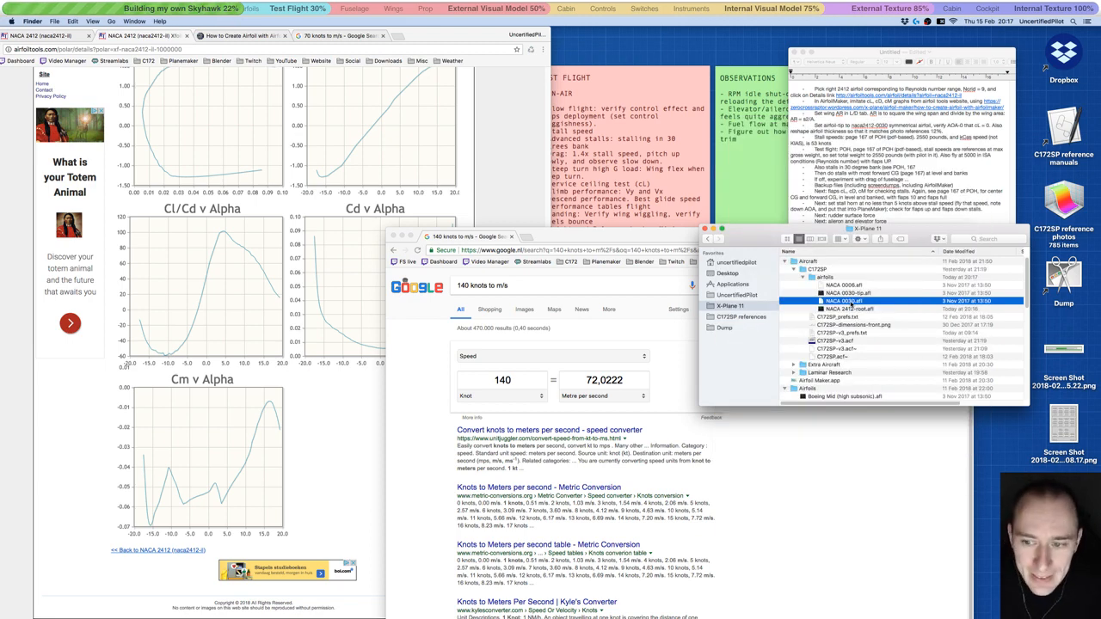
pyautogui.click(851, 294)
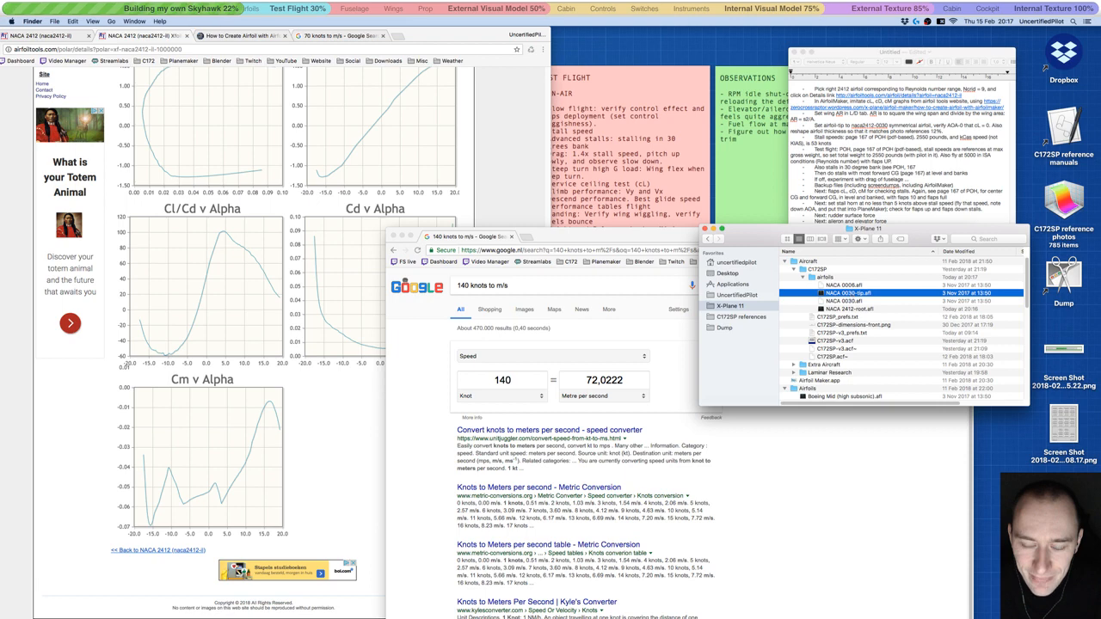
# - Launch Airfoil Maker and open NACA 0030-tip.afl from the C172SP airfoils folder
pyautogui.moveTo(471, 598)
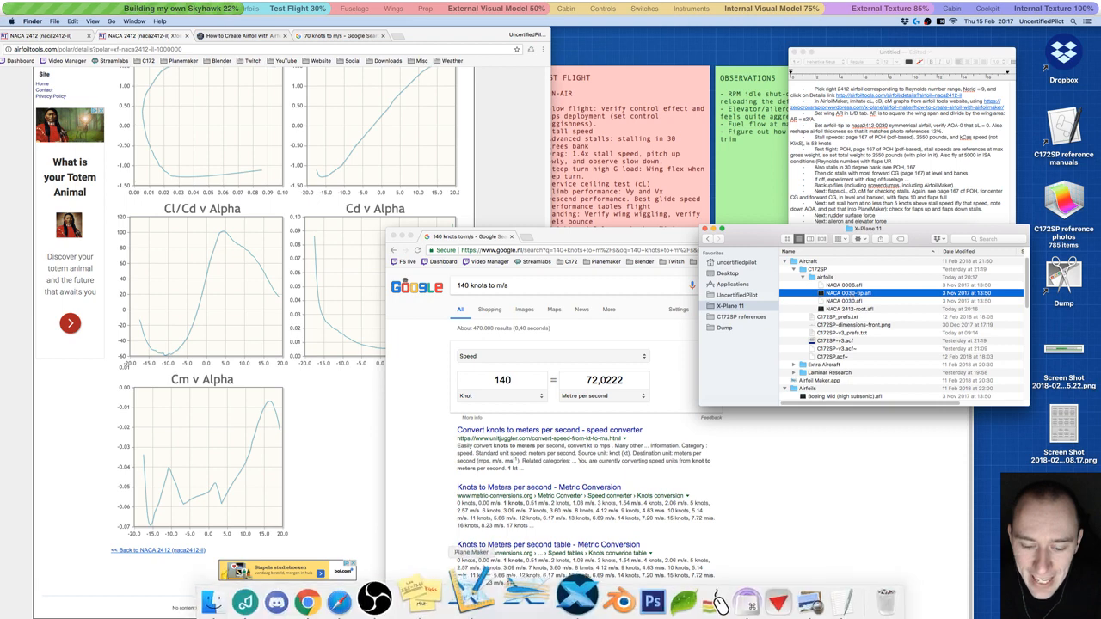
pyautogui.click(512, 592)
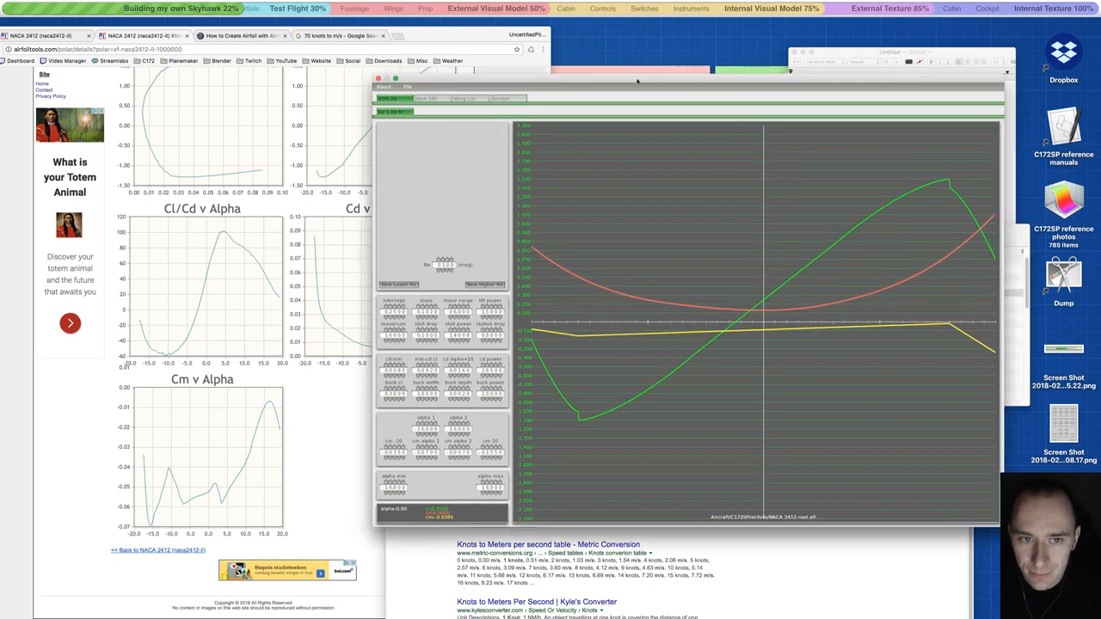
pyautogui.moveTo(652, 78); pyautogui.dragTo(381, 132)
pyautogui.click(151, 138)
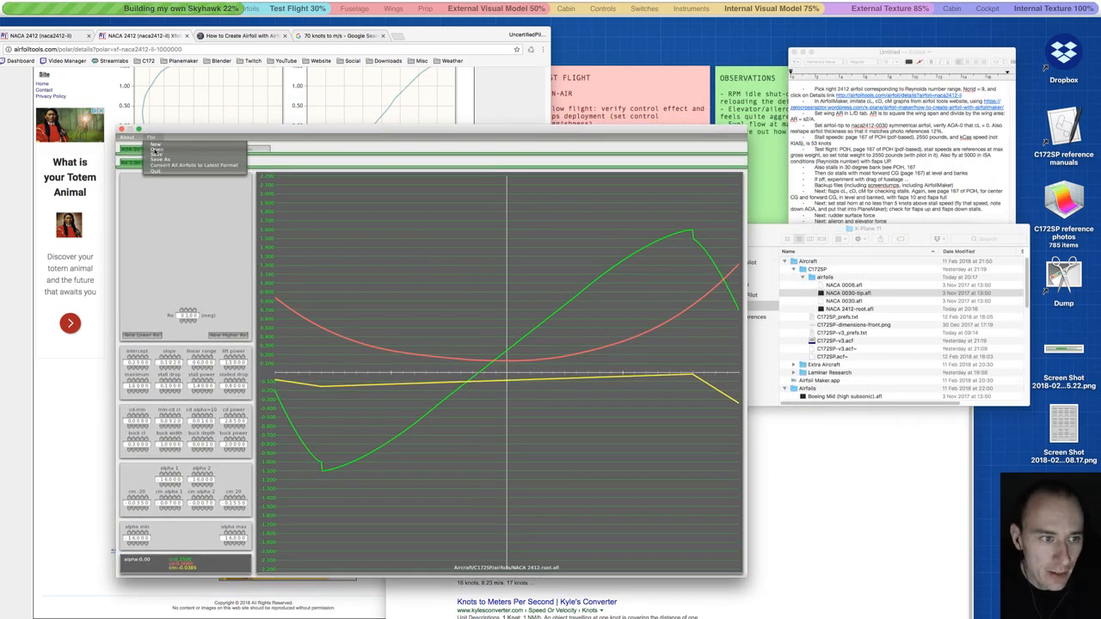
pyautogui.click(157, 150)
pyautogui.doubleClick(245, 232)
pyautogui.doubleClick(251, 237)
pyautogui.doubleClick(259, 245)
pyautogui.click(280, 256)
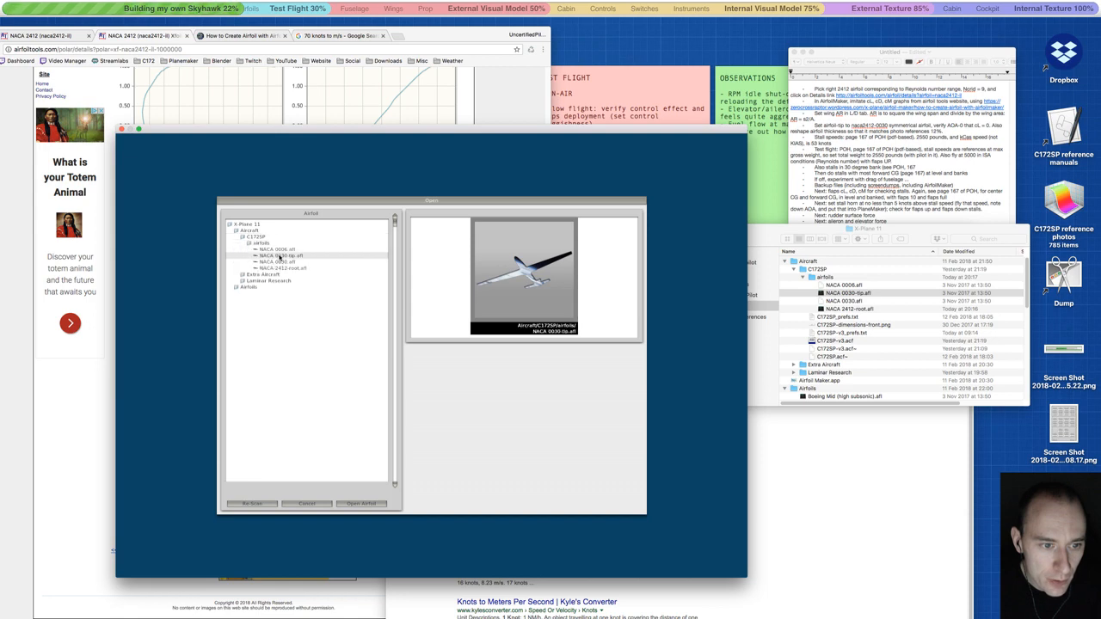
pyautogui.click(358, 504)
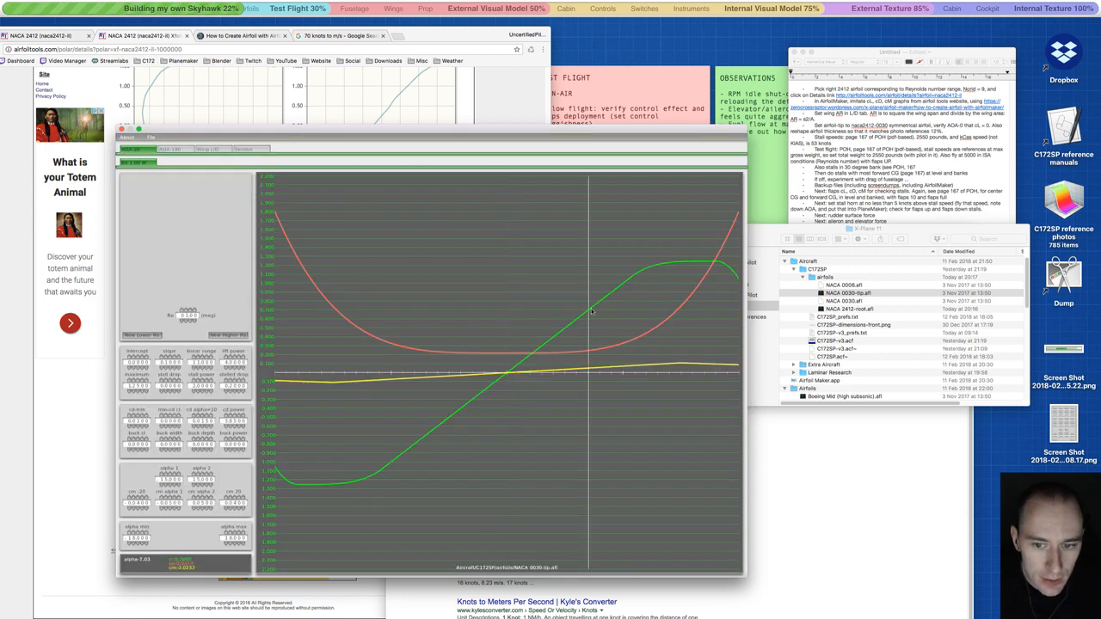
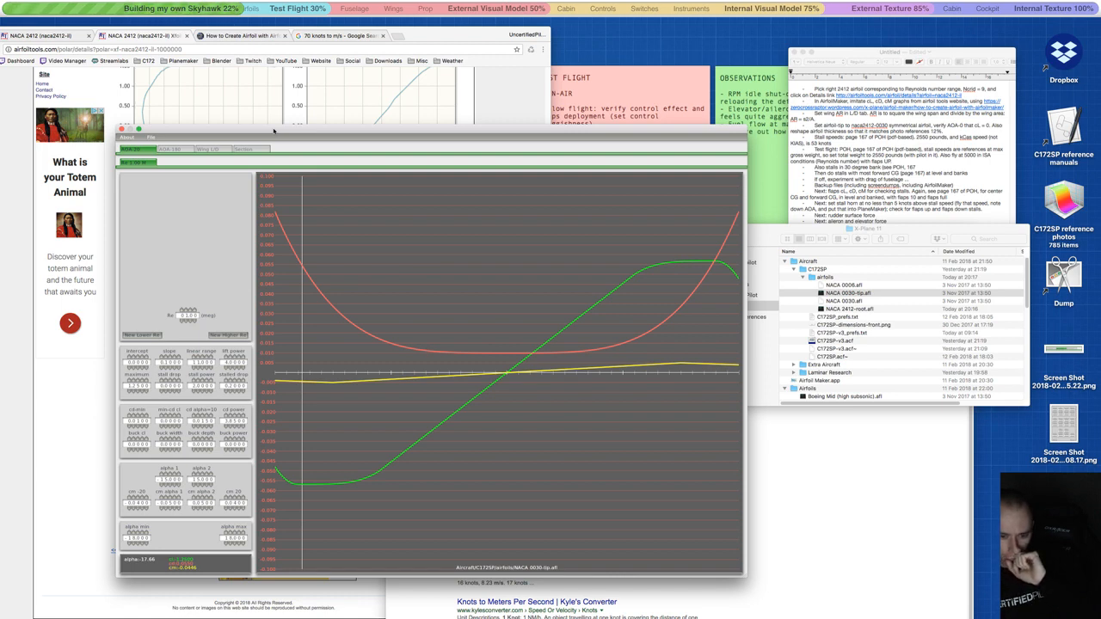
# - Inspect the tip airfoil's section shape and wing L/D curves, and return to its angle-of-attack polar graph
pyautogui.click(250, 150)
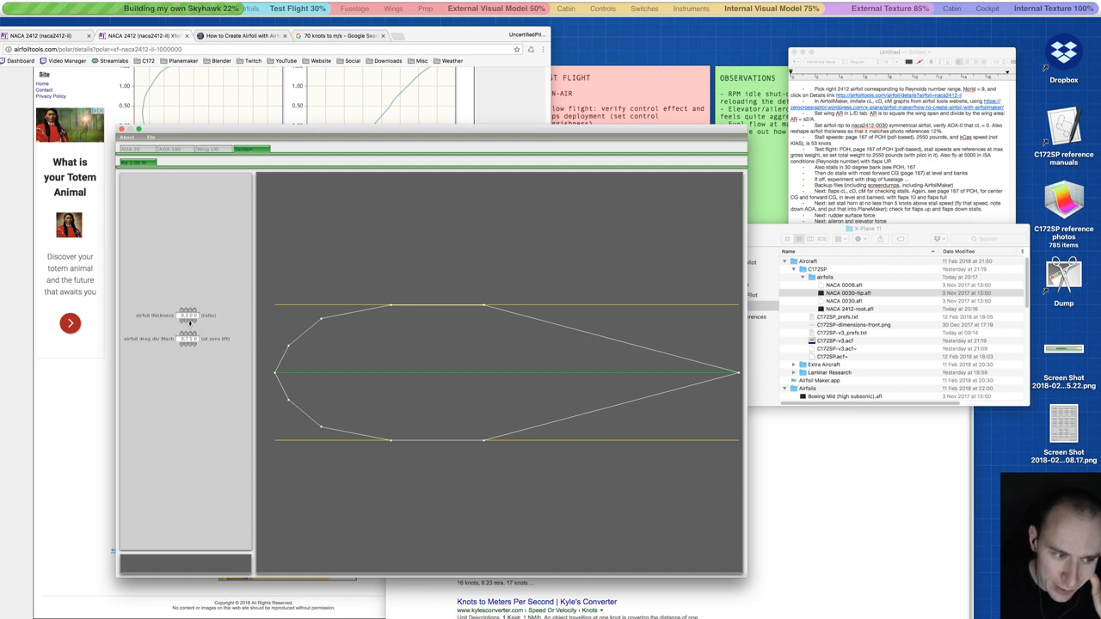
pyautogui.click(206, 150)
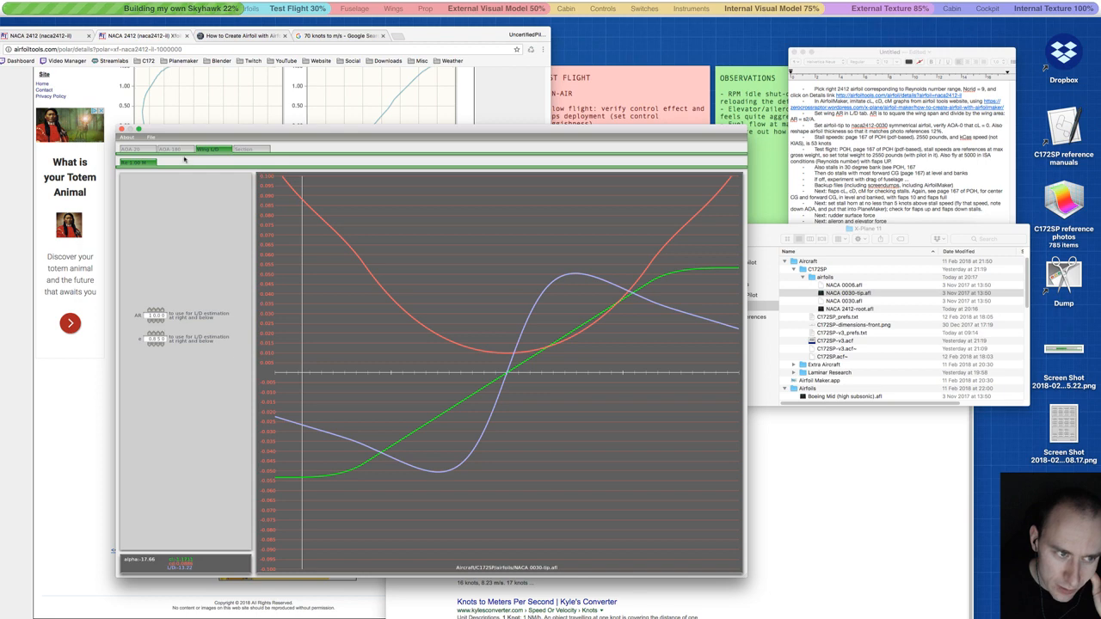
pyautogui.click(138, 148)
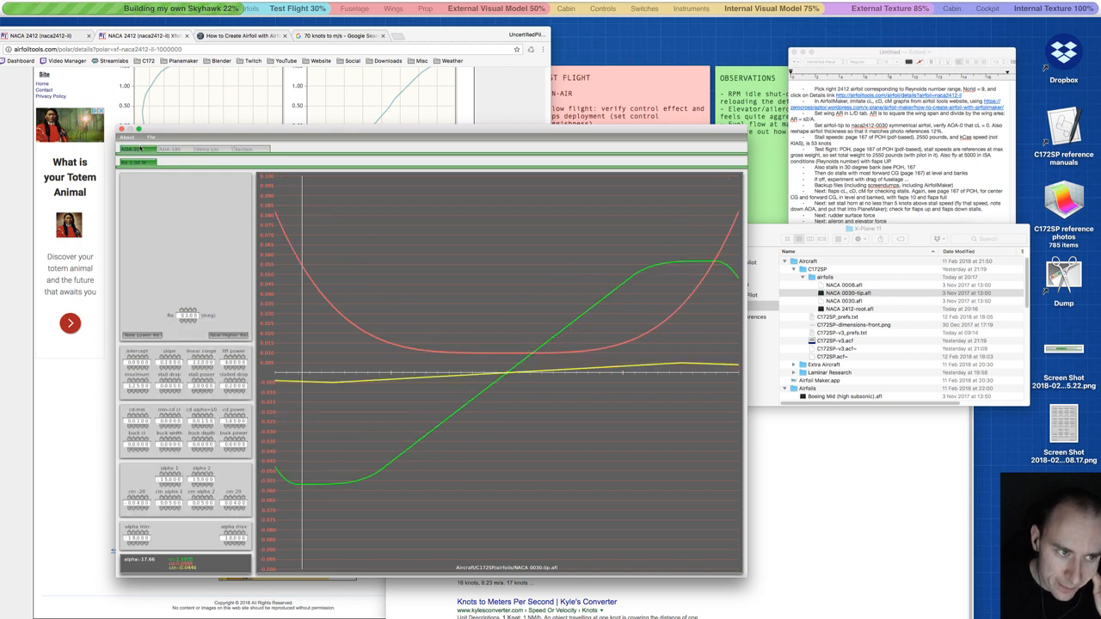
# - Open NACA 2412-root.afl without saving changes to the tip airfoil, and display its Wing L/D settings
pyautogui.click(150, 138)
pyautogui.click(155, 152)
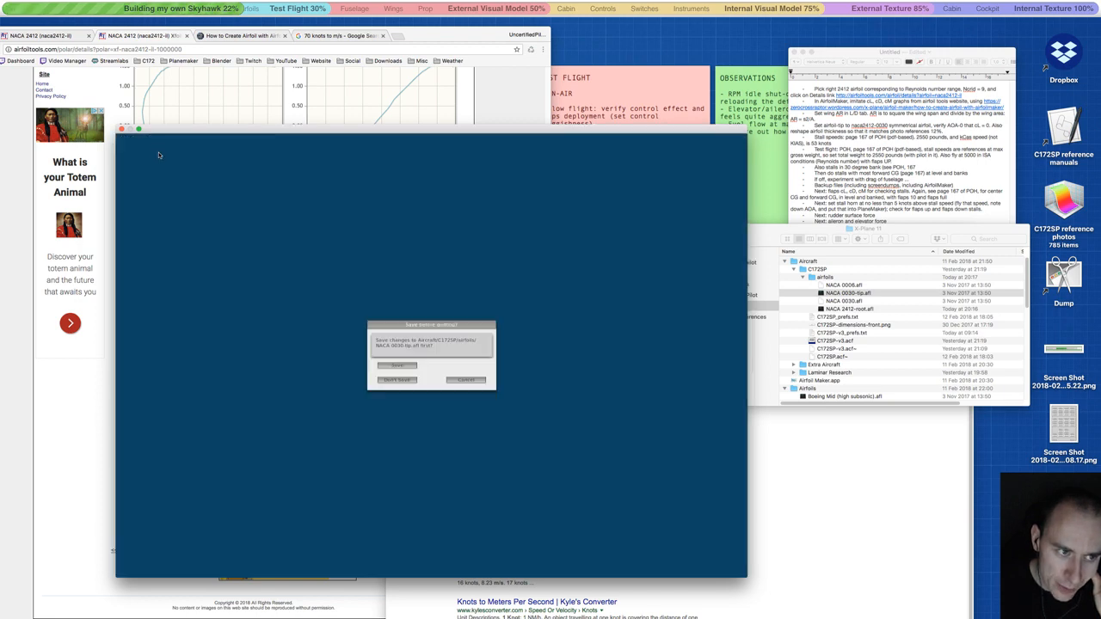
pyautogui.click(398, 379)
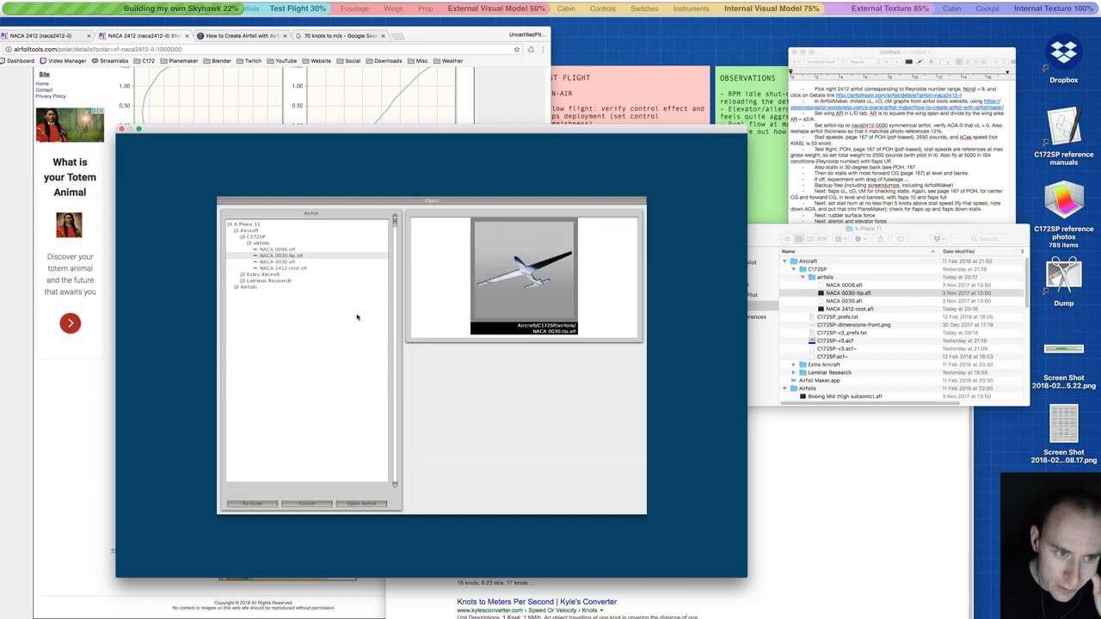
pyautogui.click(281, 268)
pyautogui.click(361, 503)
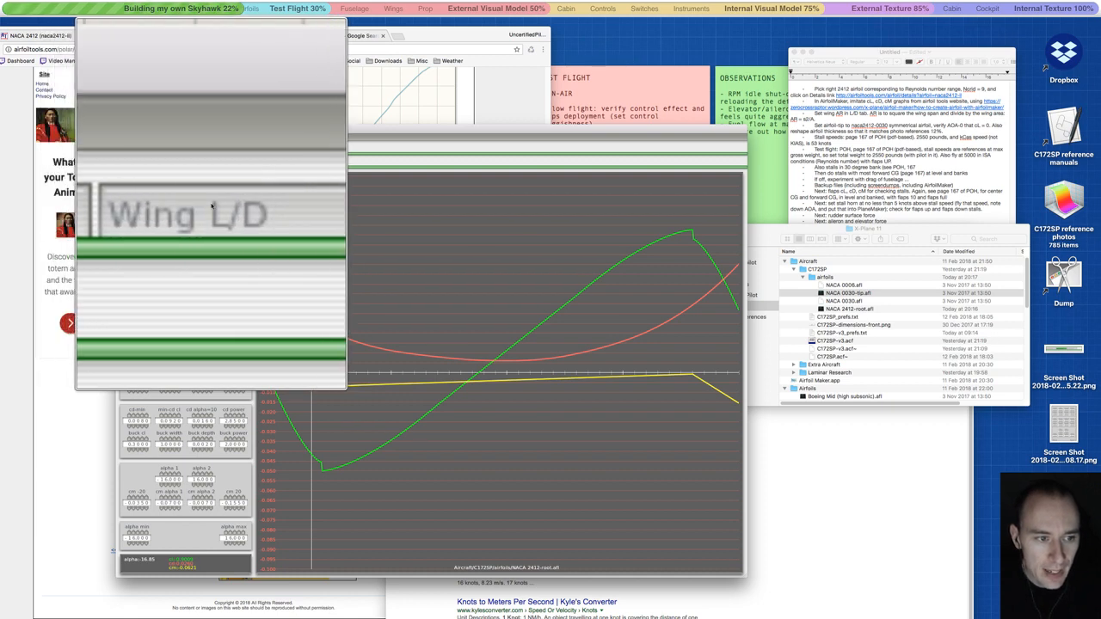
pyautogui.click(212, 149)
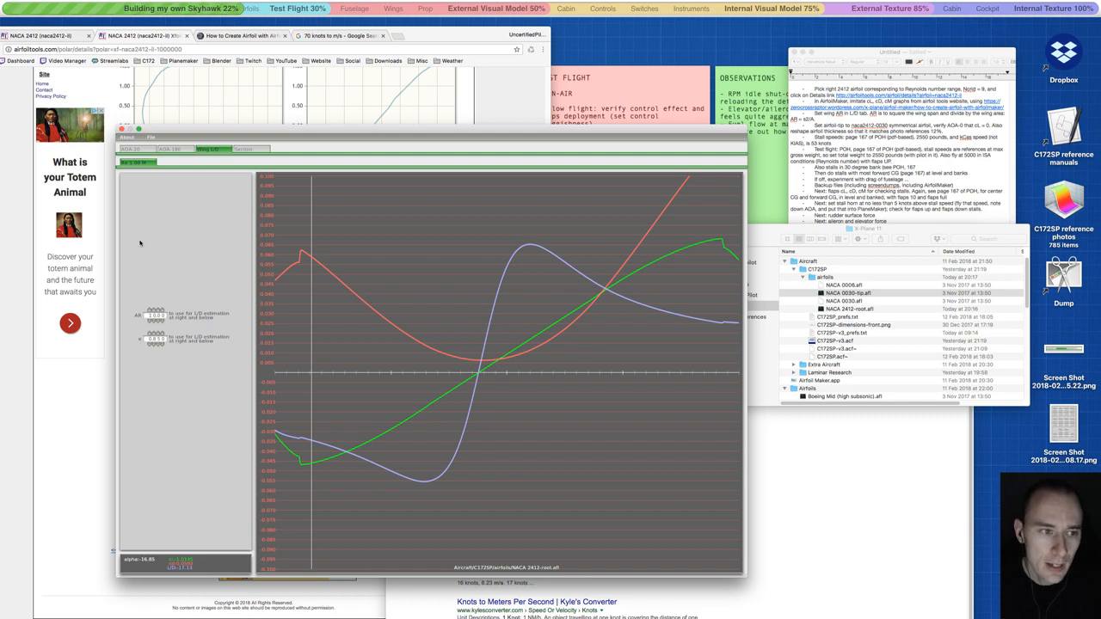
pyautogui.click(130, 149)
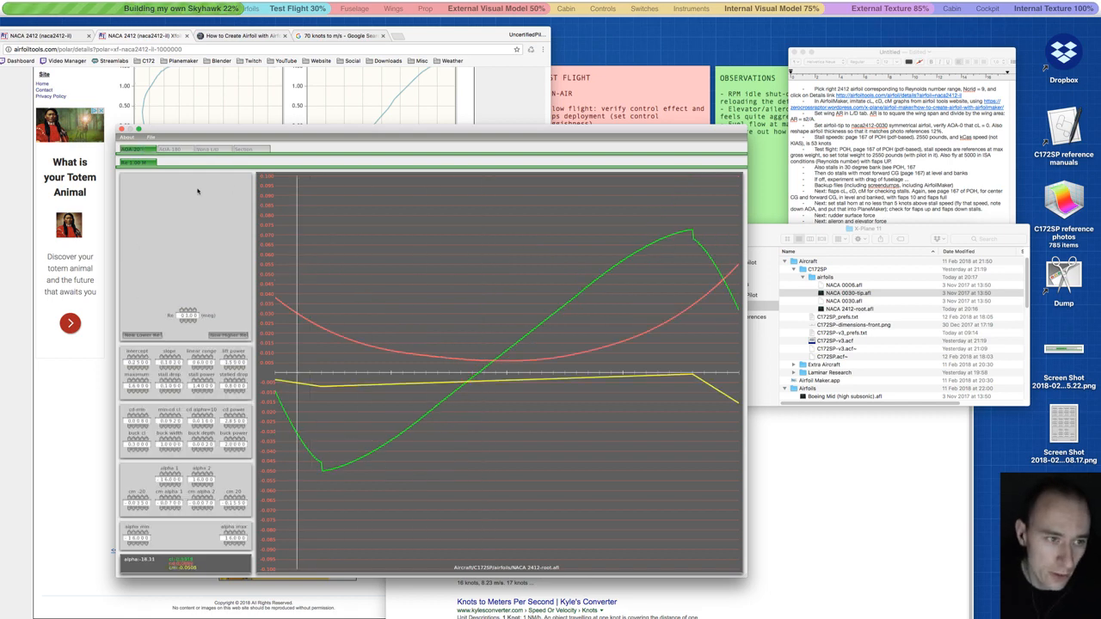
pyautogui.click(200, 149)
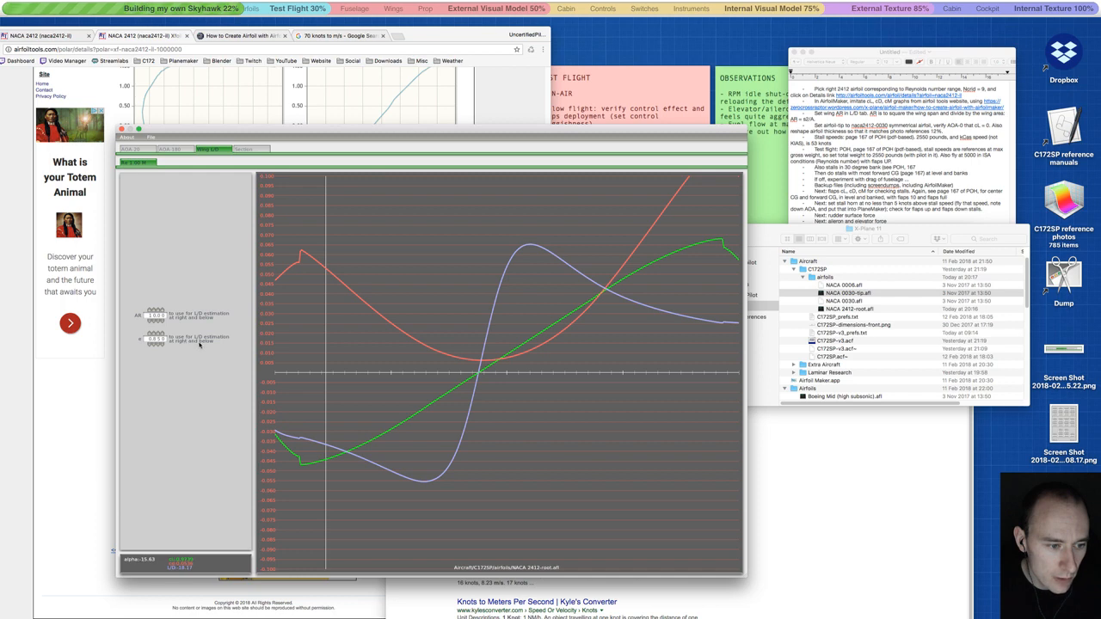
# - Switch to the TextEdit notes and read the formula for the wing's aspect ratio, AR = s2/A
pyautogui.click(791, 185)
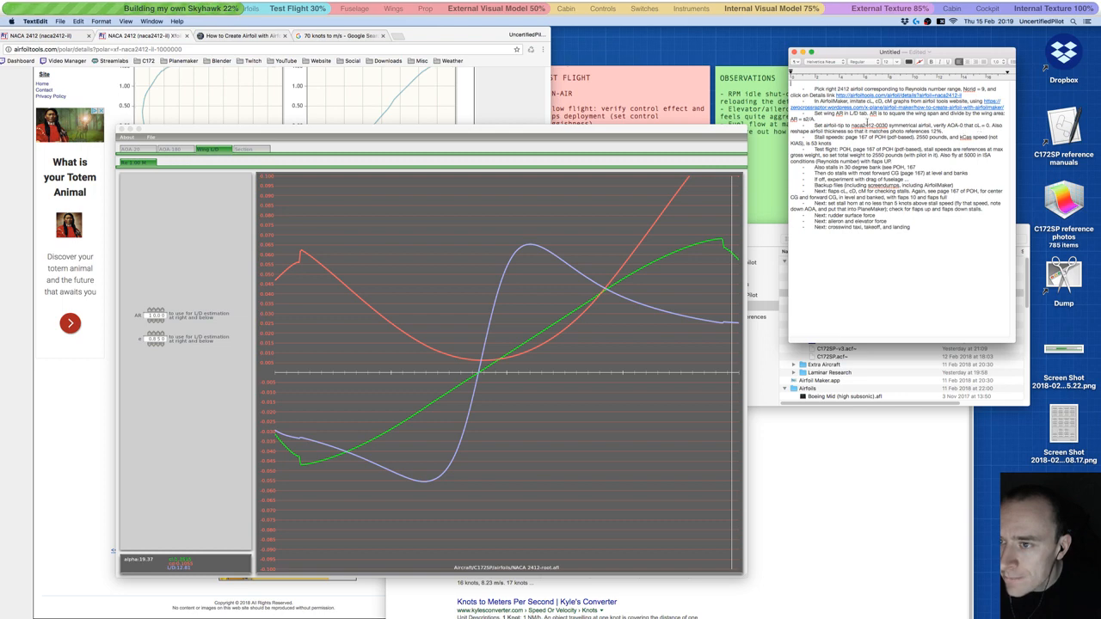
pyautogui.tripleClick(829, 115)
pyautogui.press('alt+super+8')
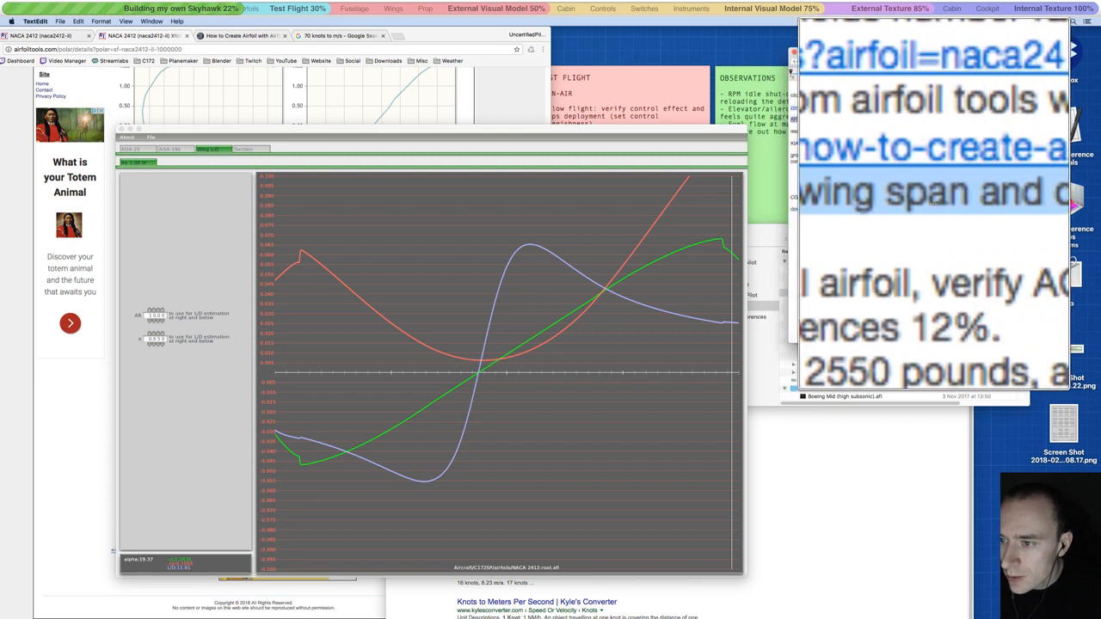
pyautogui.press('alt+super+8')
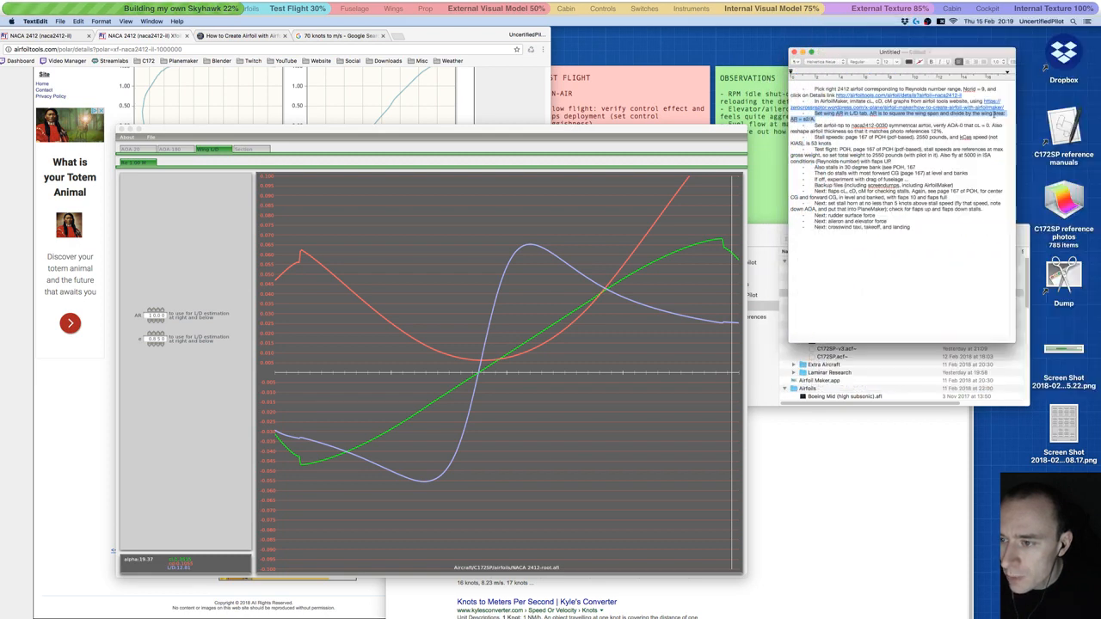
pyautogui.press('alt+super+8')
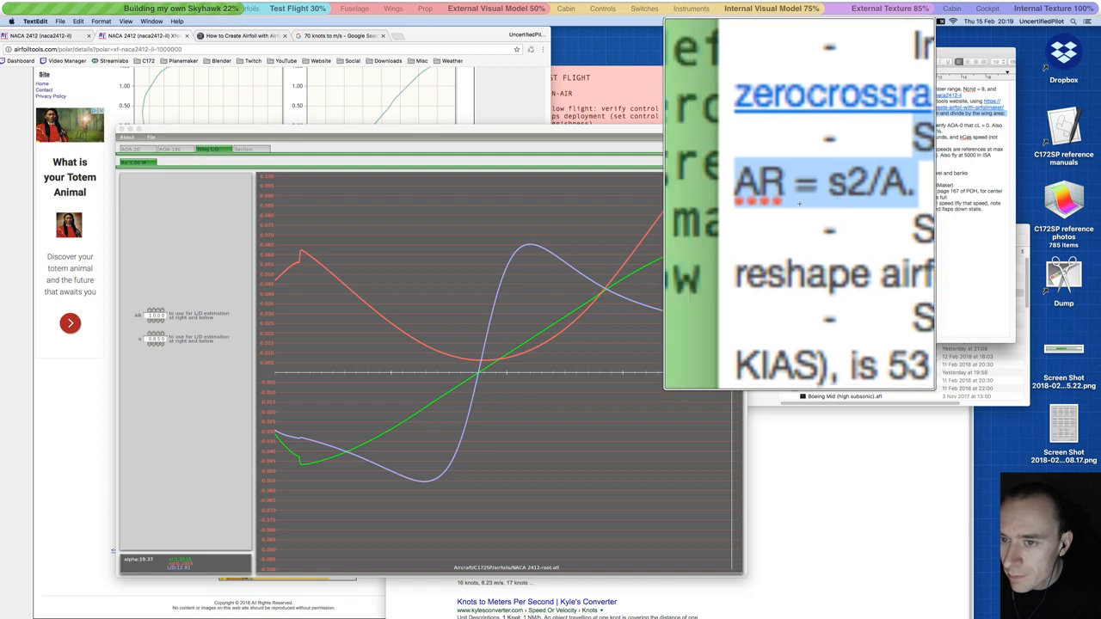
pyautogui.press('alt+super+8')
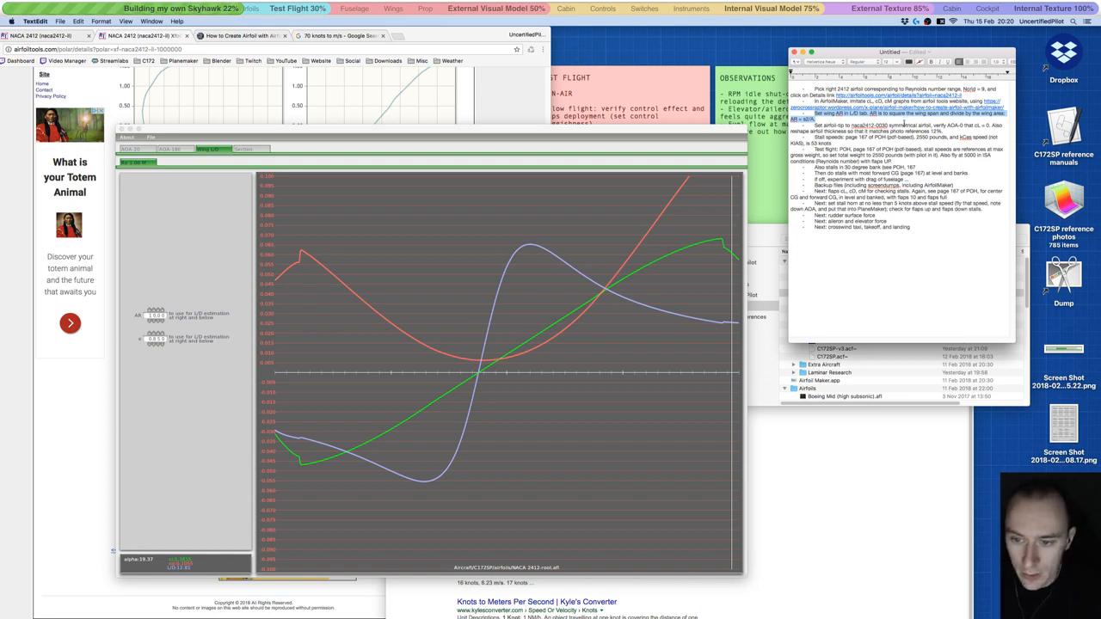
# - Open C172S-informationmanual.pdf from the C172SP references' Manuals folder and go to the three-view drawing on page 11
pyautogui.click(1029, 137)
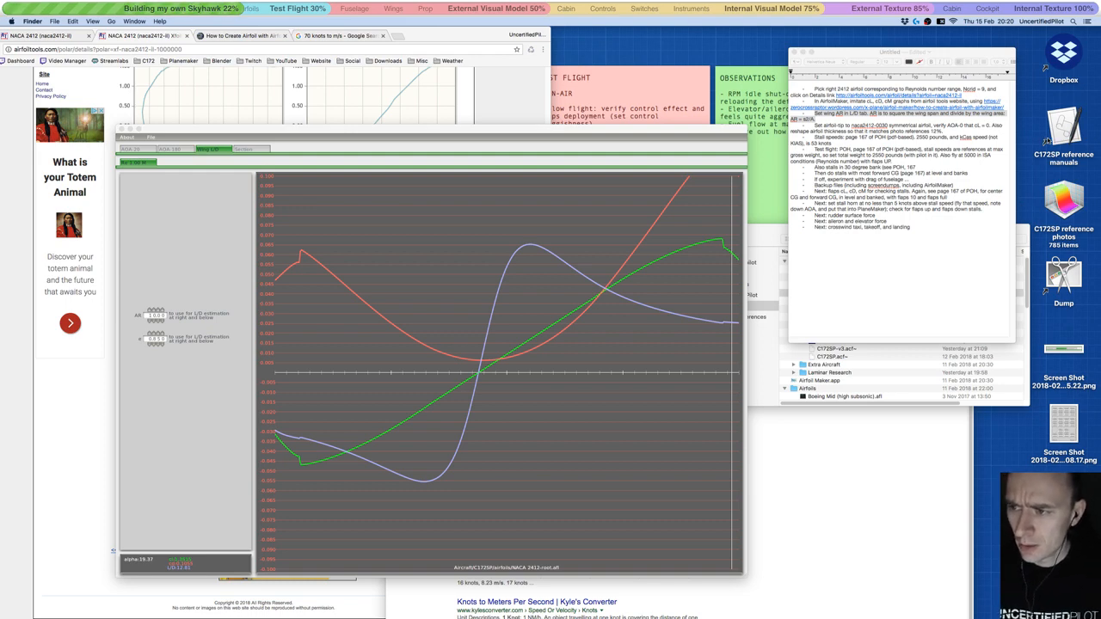
pyautogui.doubleClick(1064, 129)
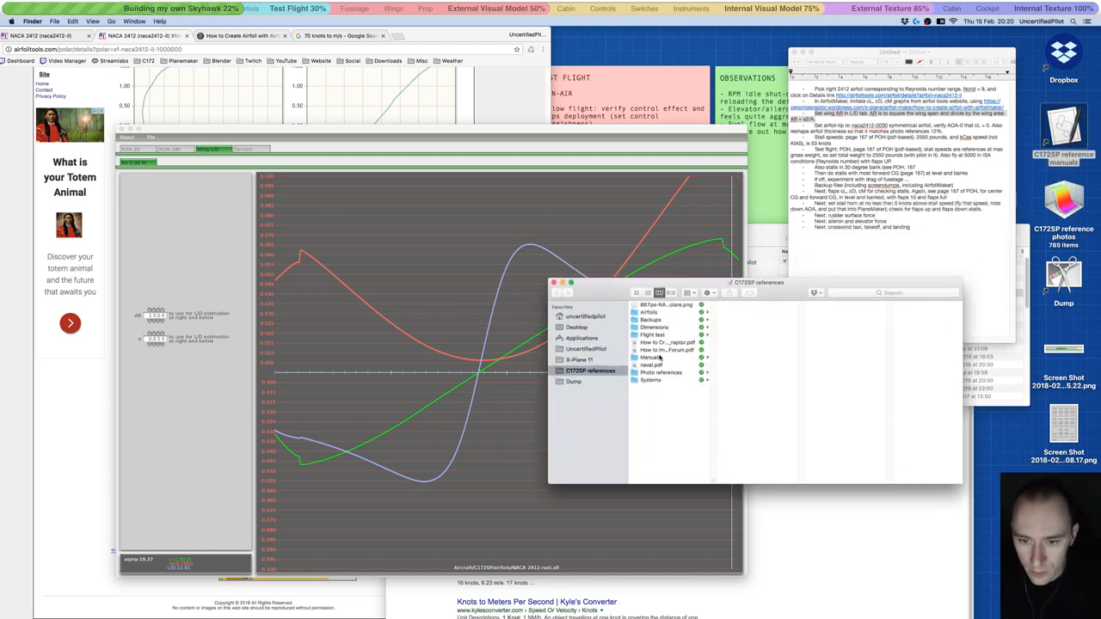
pyautogui.click(660, 358)
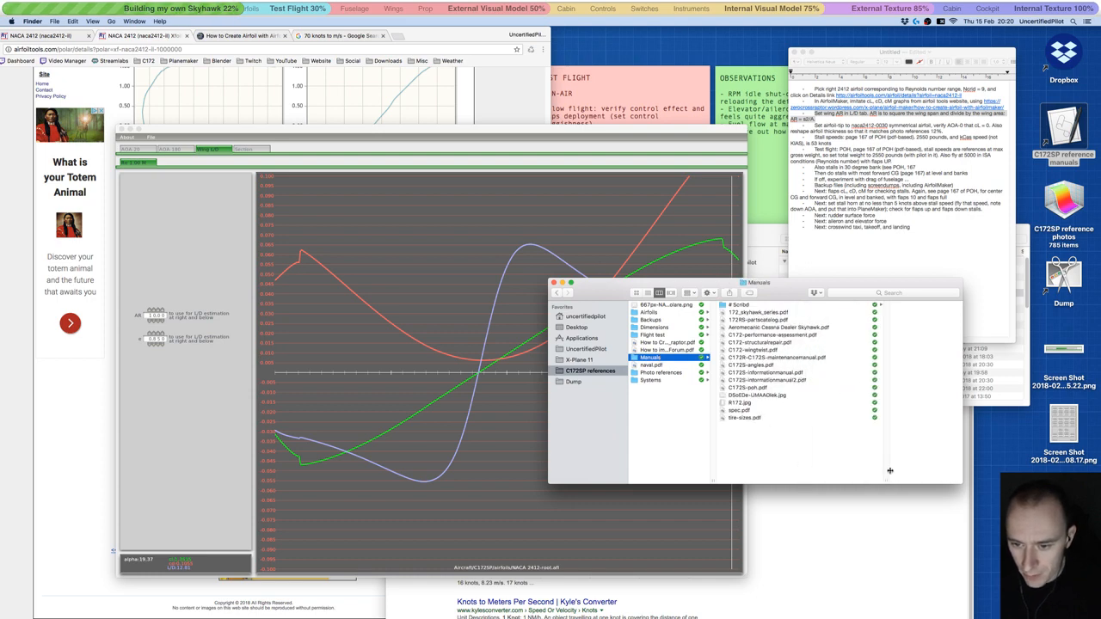
pyautogui.doubleClick(783, 375)
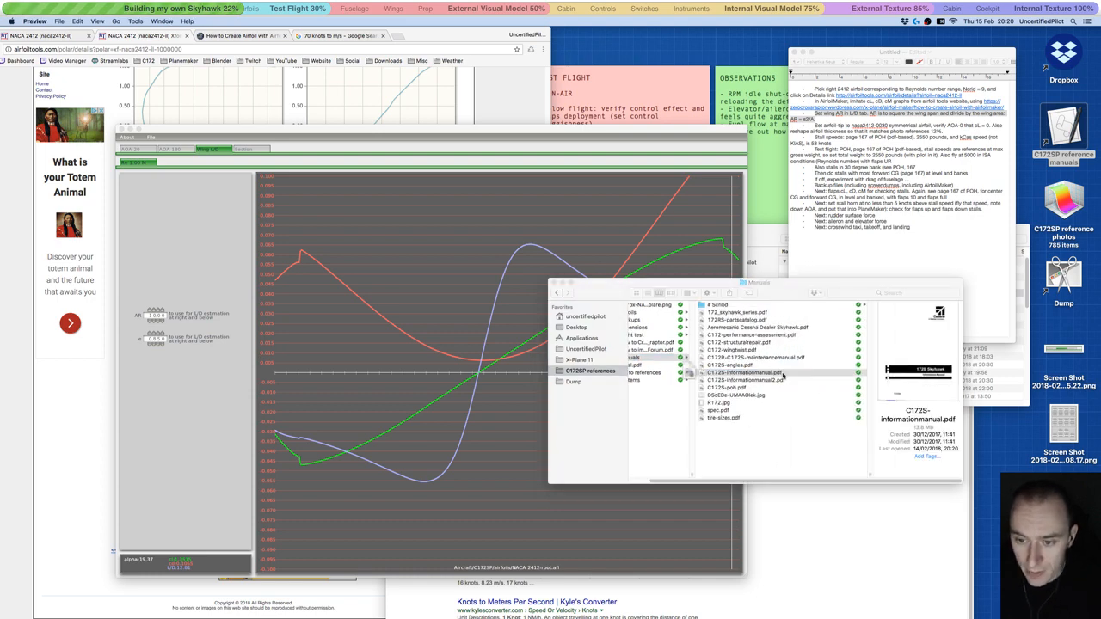
pyautogui.press('super+alt+Right')
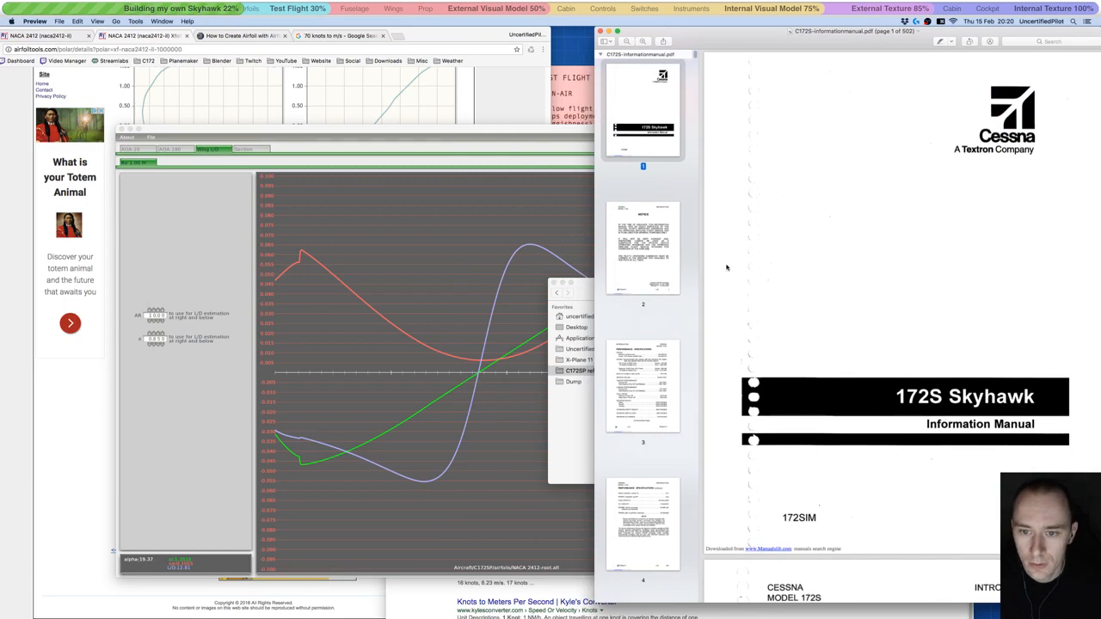
pyautogui.scroll(-3, 651, 314)
pyautogui.scroll(-10, 651, 313)
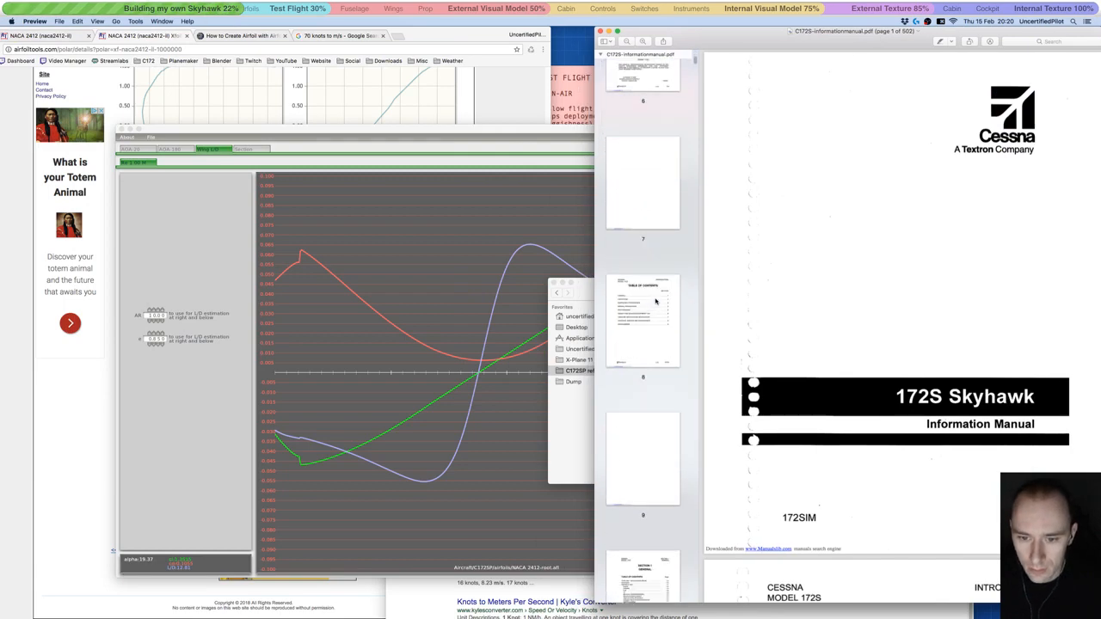
pyautogui.click(640, 435)
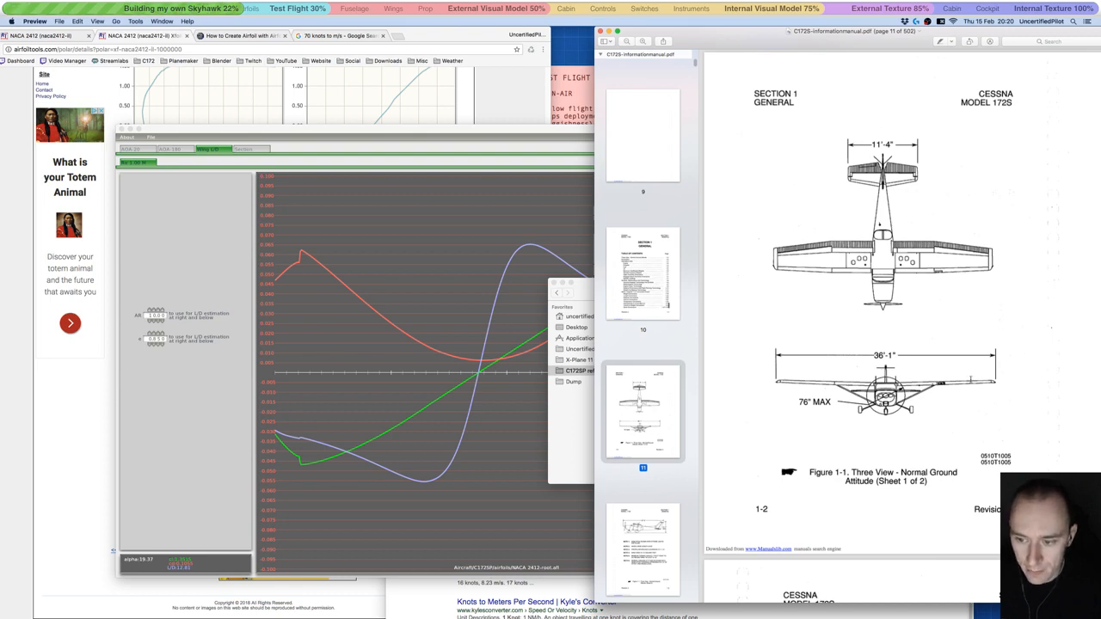
# - Examine the wing span dimension and the front-view wing in the manual's three-view drawing
pyautogui.moveTo(779, 36); pyautogui.dragTo(730, 156)
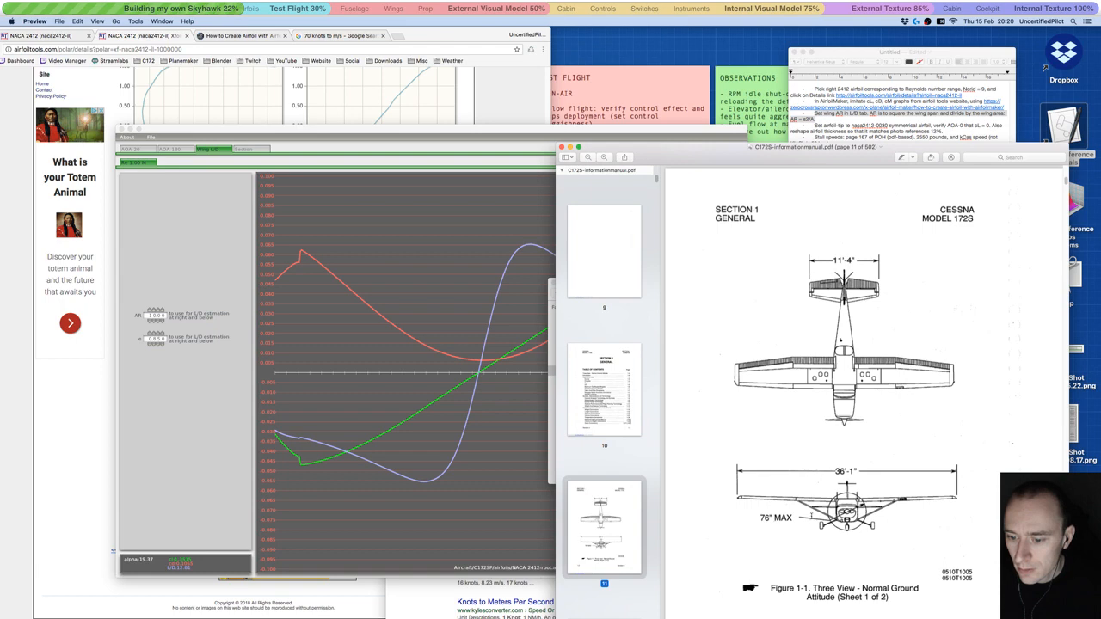
pyautogui.press('`')
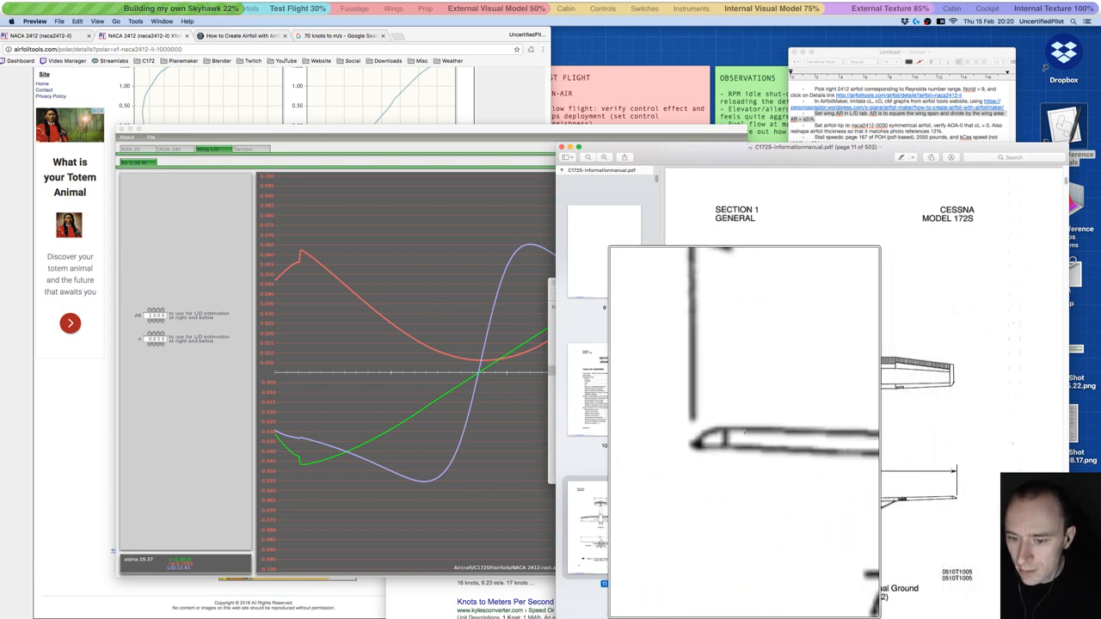
pyautogui.press('`')
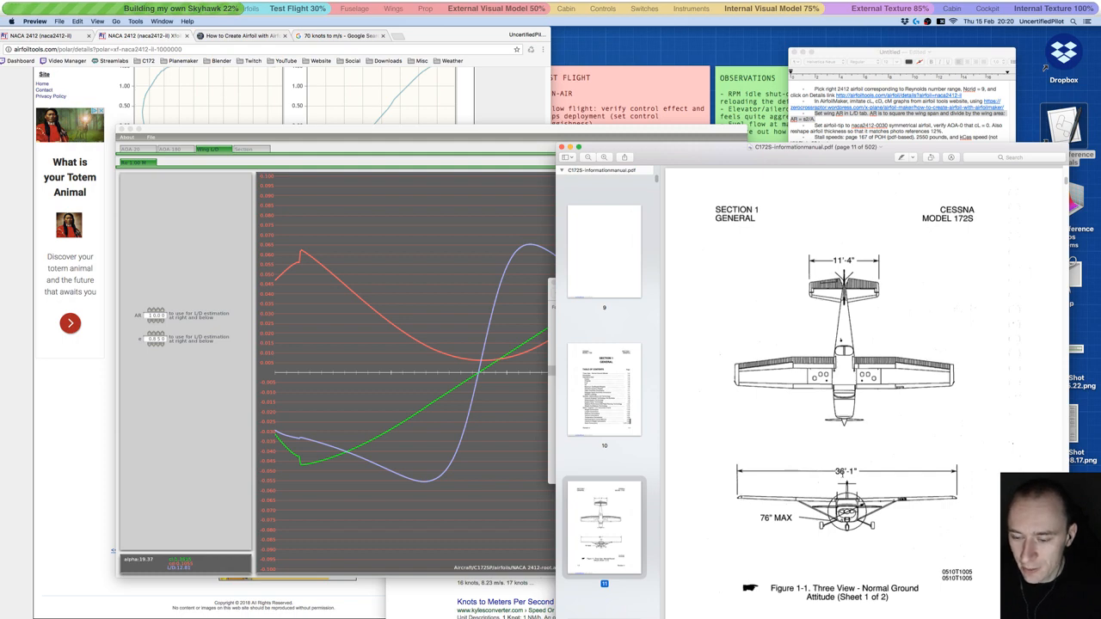
pyautogui.press('`')
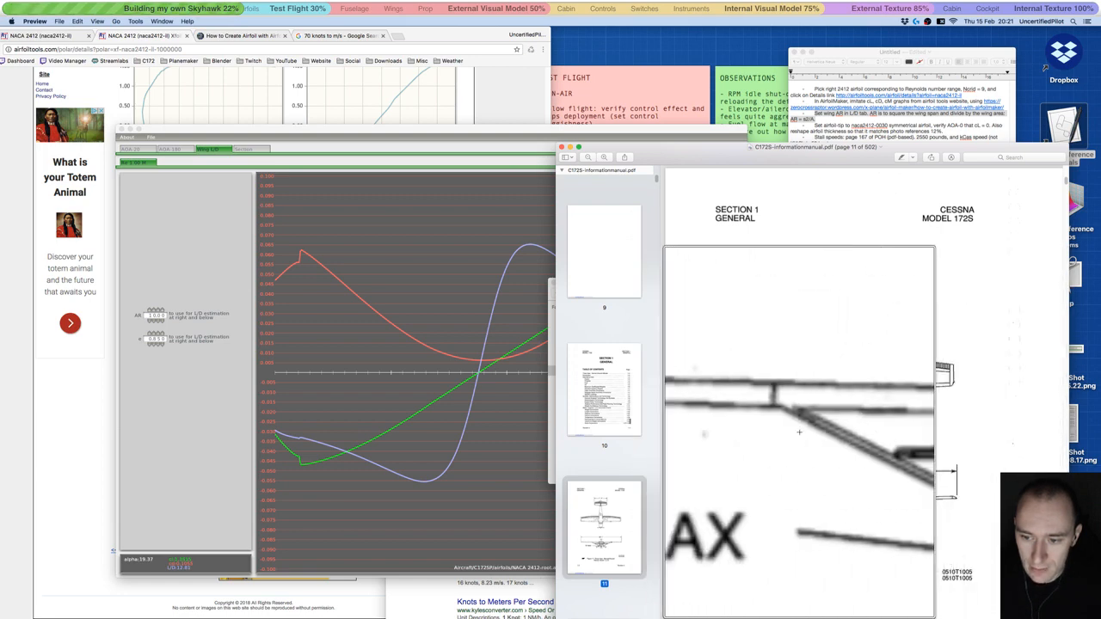
# - Go to page 12 of the manual and highlight the wing area value in Note 4
pyautogui.press('`')
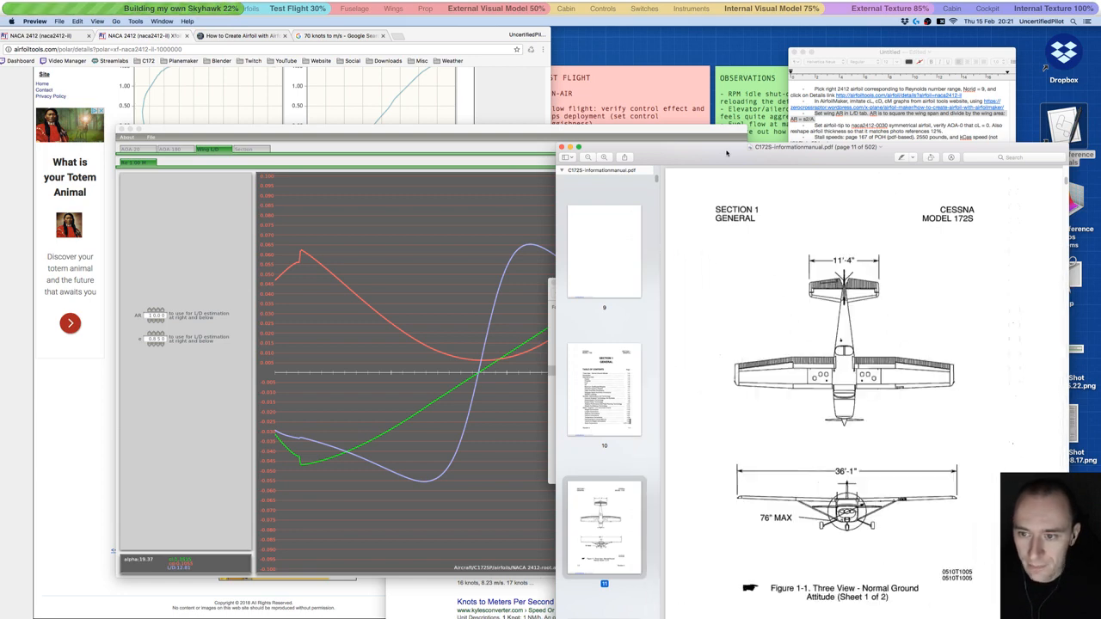
pyautogui.moveTo(724, 156); pyautogui.dragTo(784, 224)
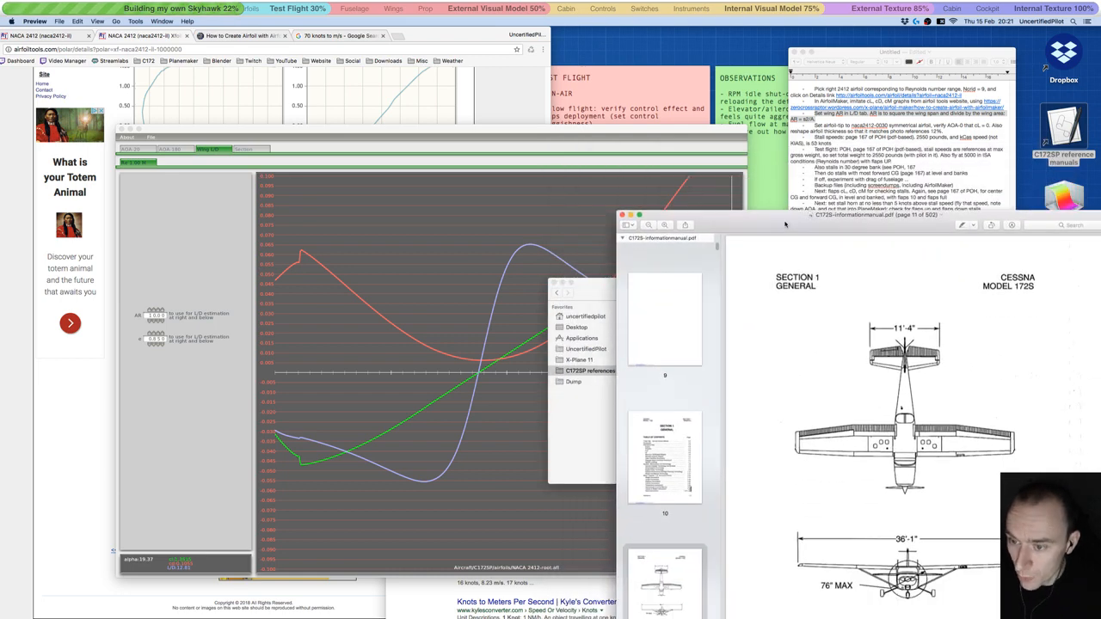
pyautogui.moveTo(825, 215); pyautogui.dragTo(809, 52)
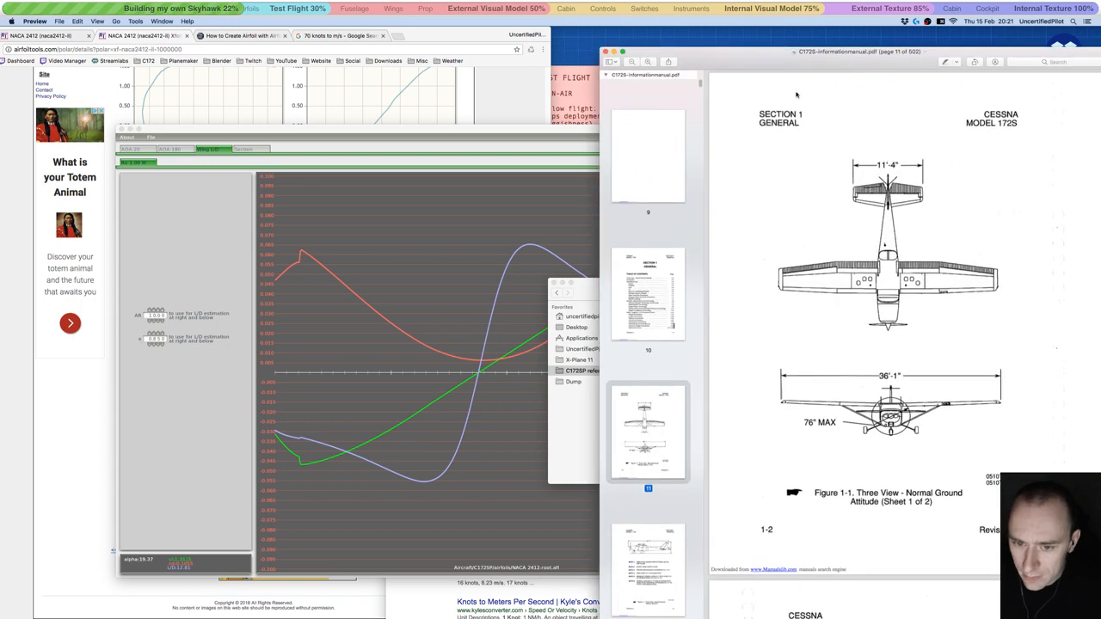
pyautogui.click(653, 514)
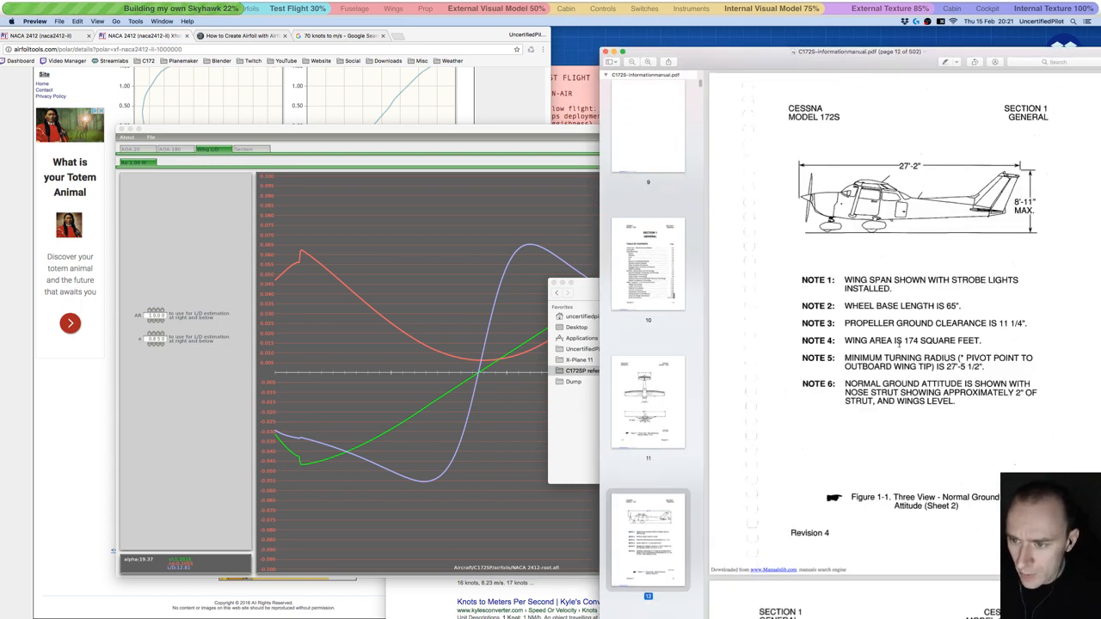
pyautogui.moveTo(905, 341); pyautogui.dragTo(919, 341)
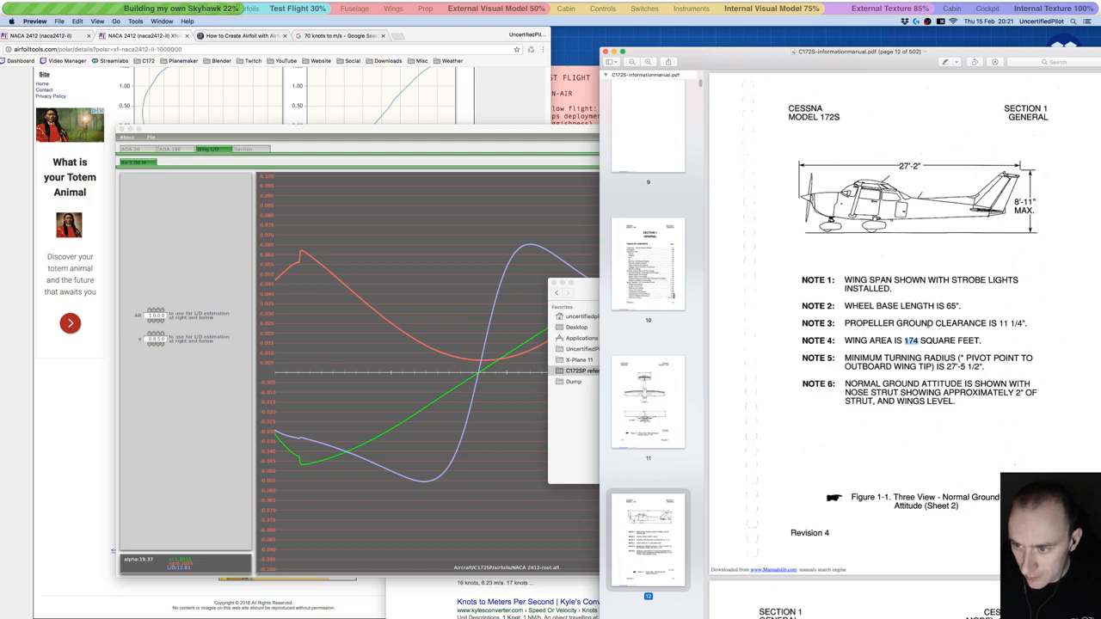
# - Return to the three-view drawing on page 11 and read the wing span dimension
pyautogui.scroll(-5, 929, 324)
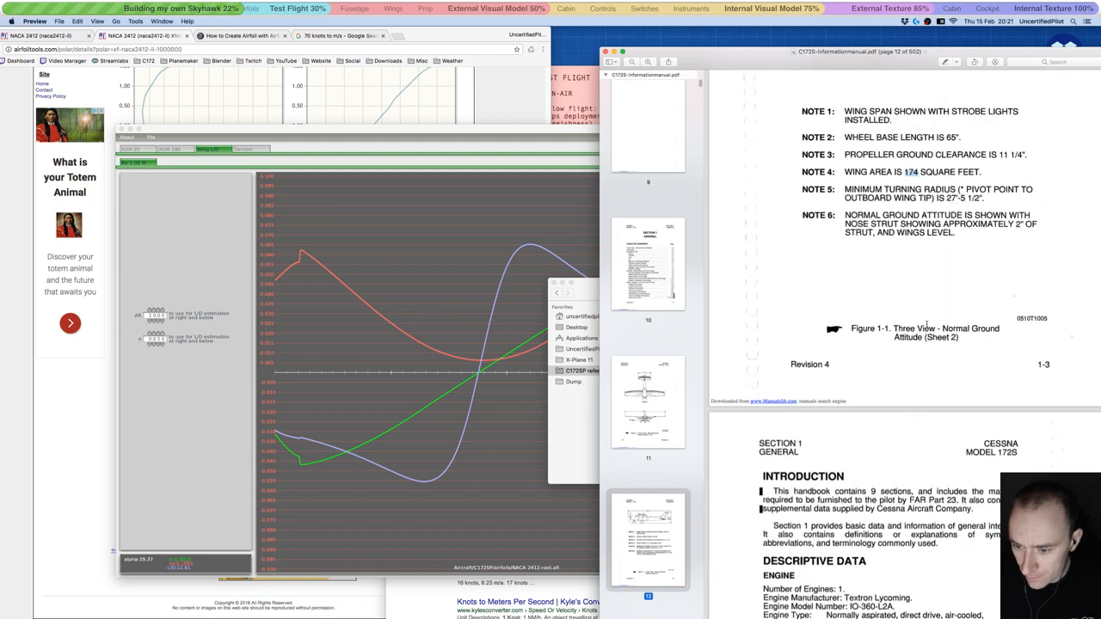
pyautogui.scroll(12, 926, 324)
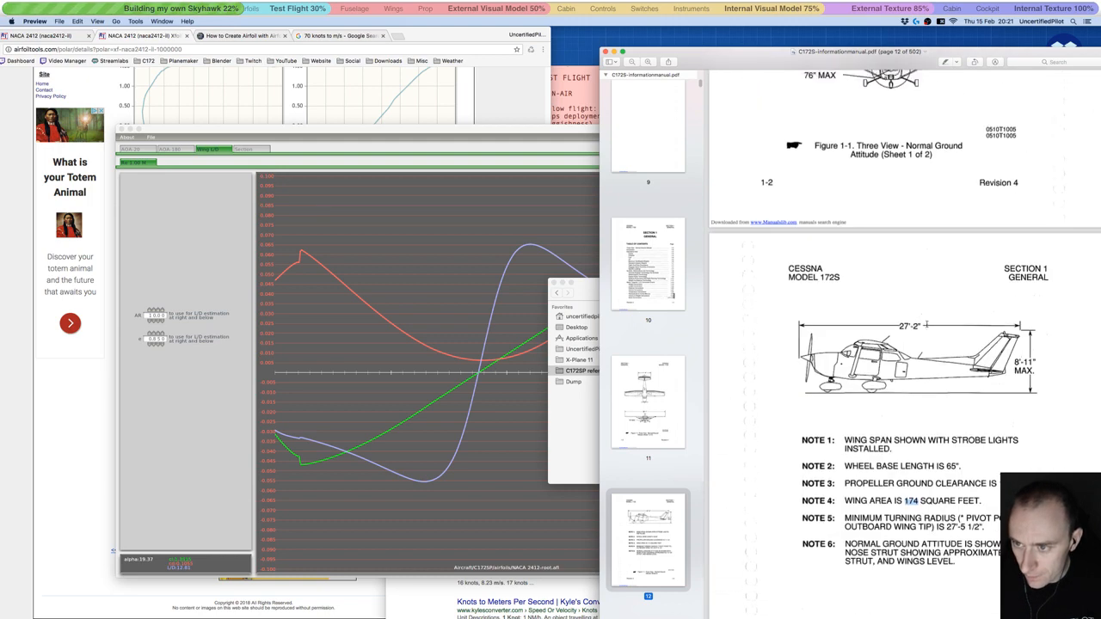
pyautogui.scroll(2, 926, 323)
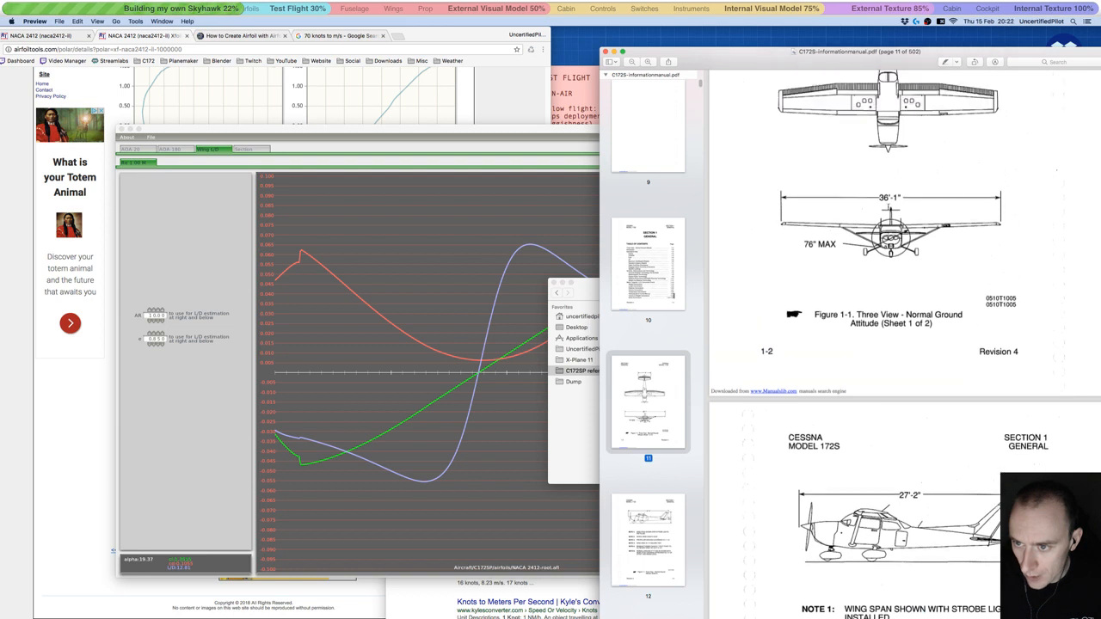
pyautogui.scroll(4, 886, 206)
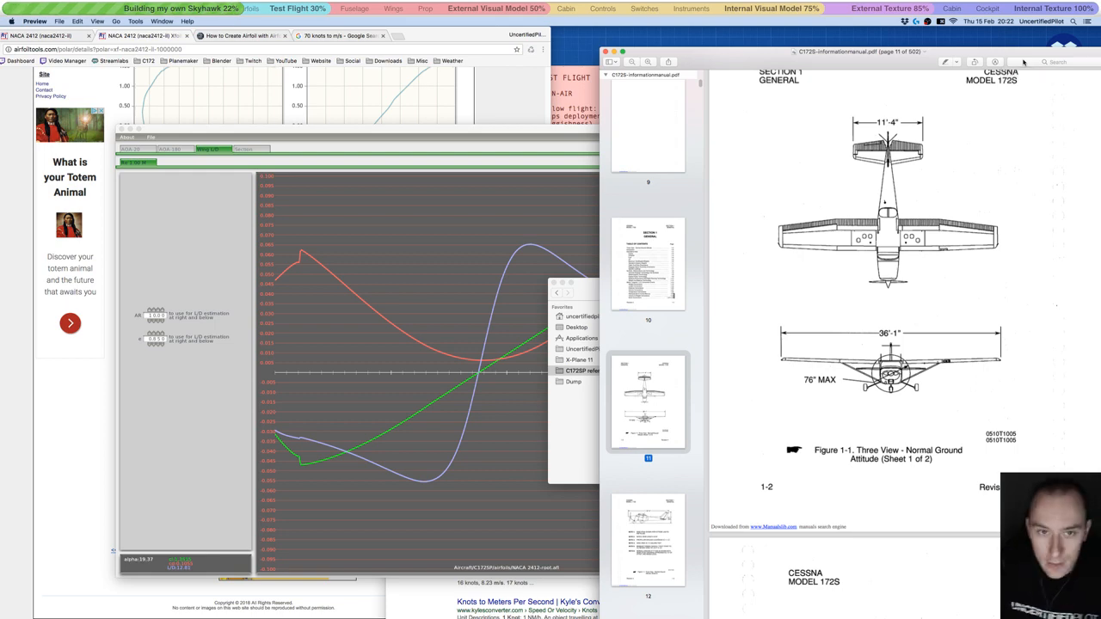
# - Switch to Chrome and search Google for "36 ft 1 inch to feet" in a new tab
pyautogui.click(279, 48)
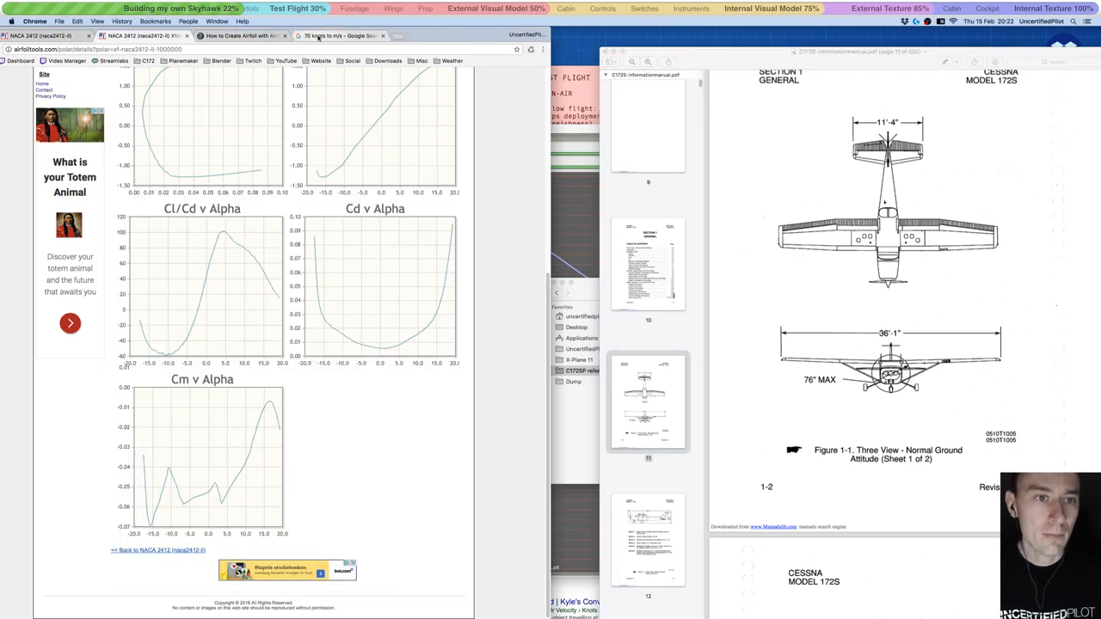
pyautogui.click(342, 35)
pyautogui.click(400, 36)
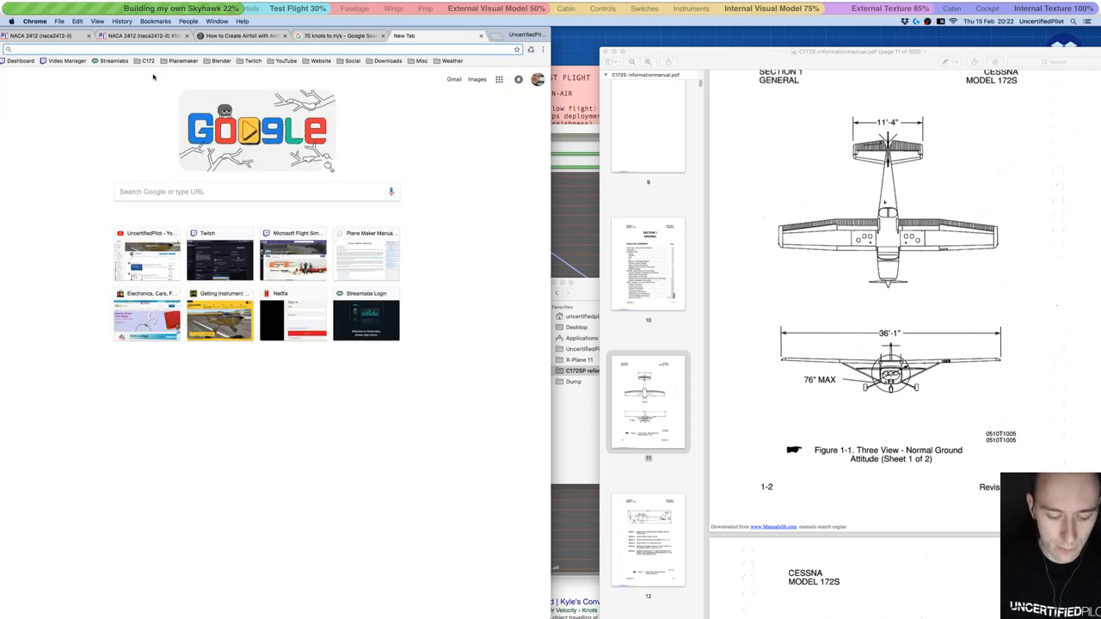
pyautogui.write('36 ft')
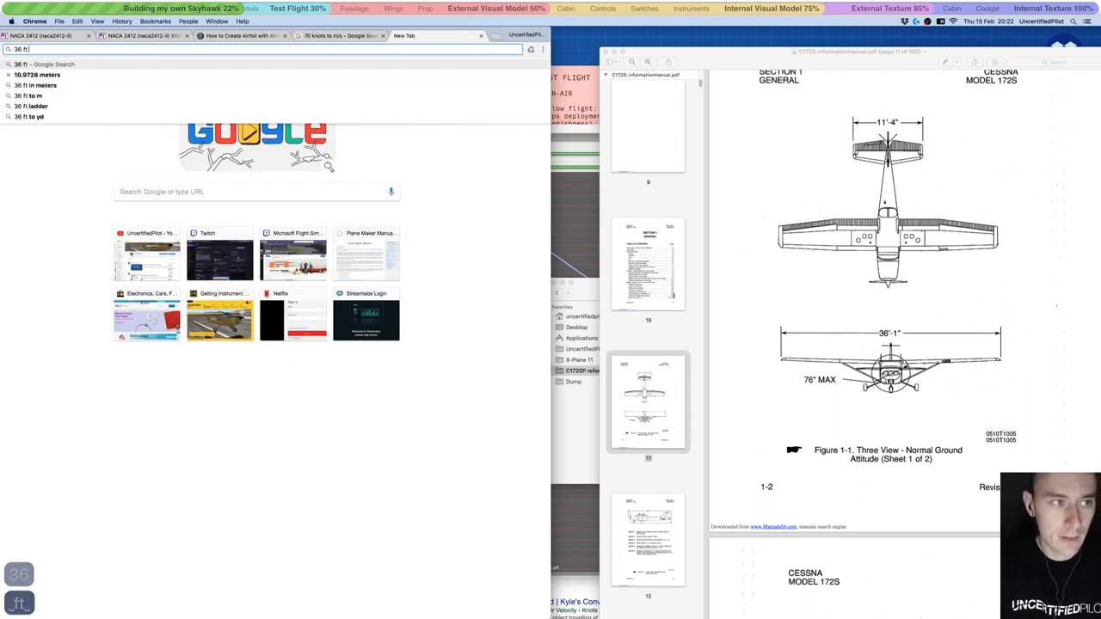
pyautogui.write(' 1 inch')
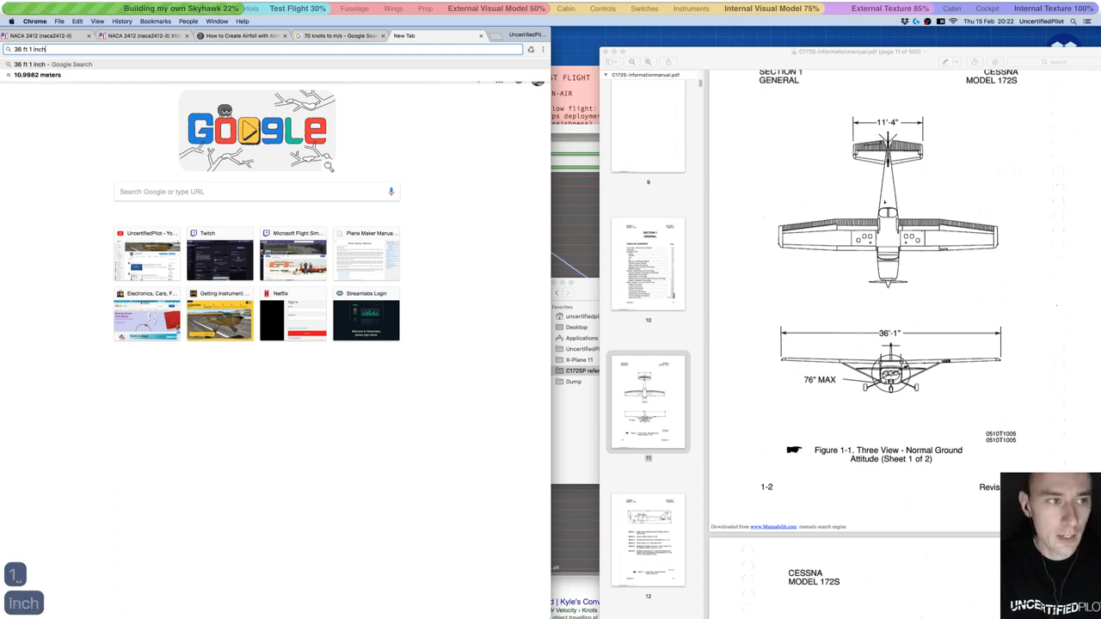
pyautogui.write(' to feet')
pyautogui.press('Return')
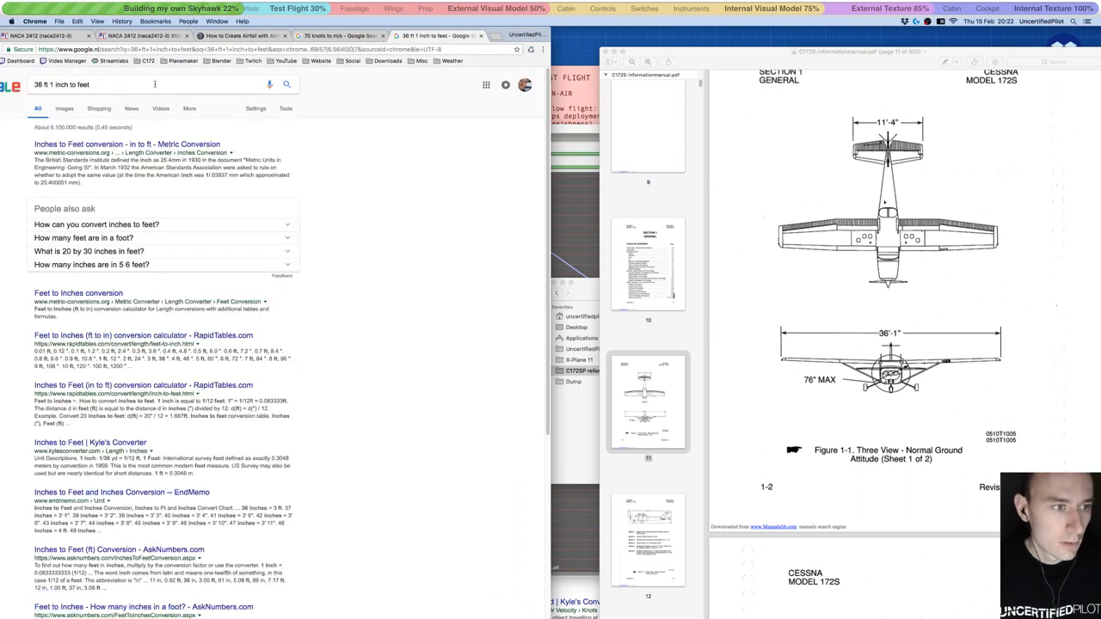
# - Change the Google query to 36 ft 1" feet and run the search again
pyautogui.moveTo(68, 84); pyautogui.dragTo(50, 84)
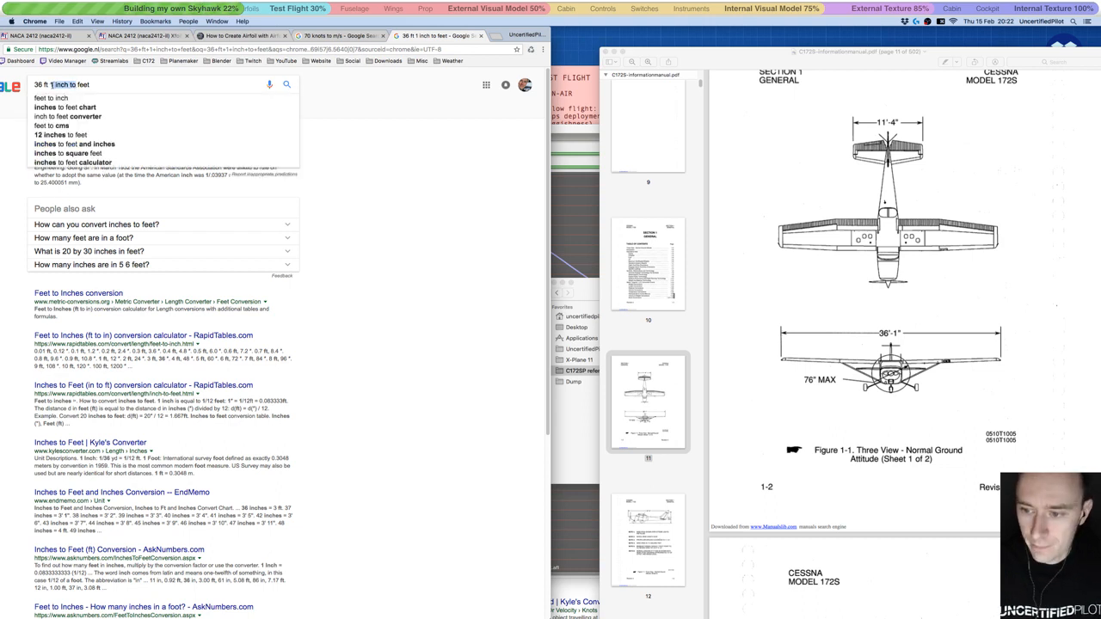
pyautogui.write('"')
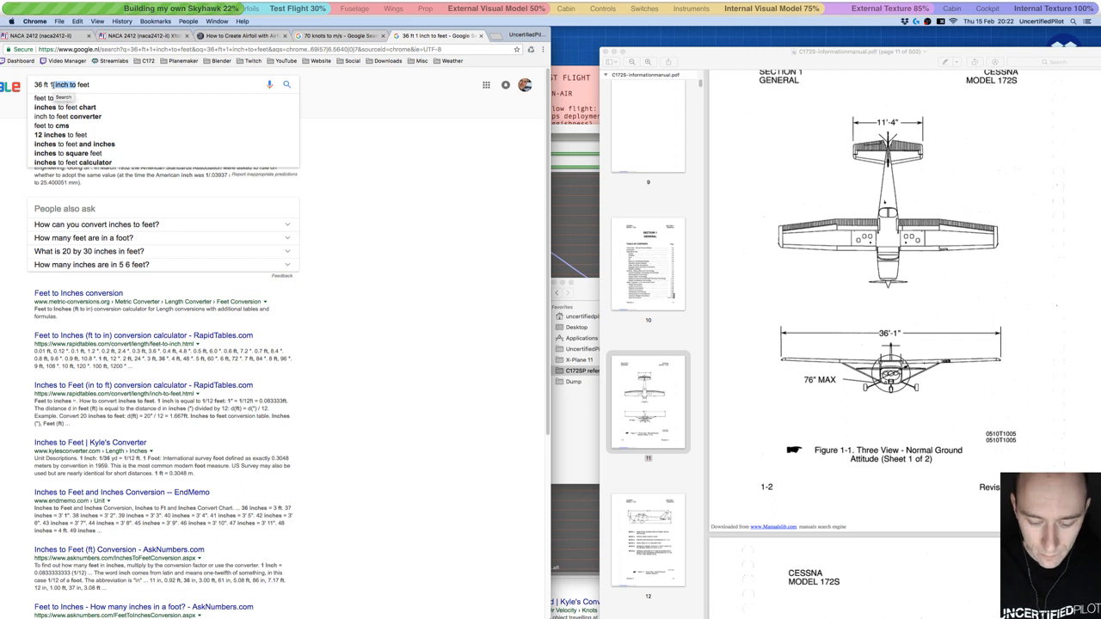
pyautogui.press('Return')
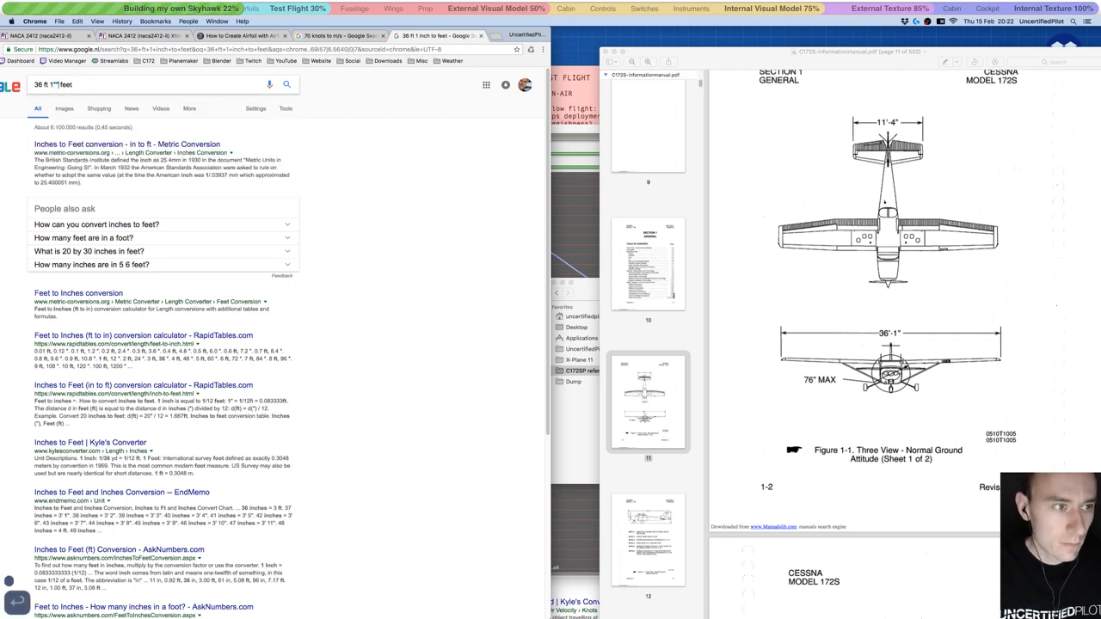
pyautogui.press('Return')
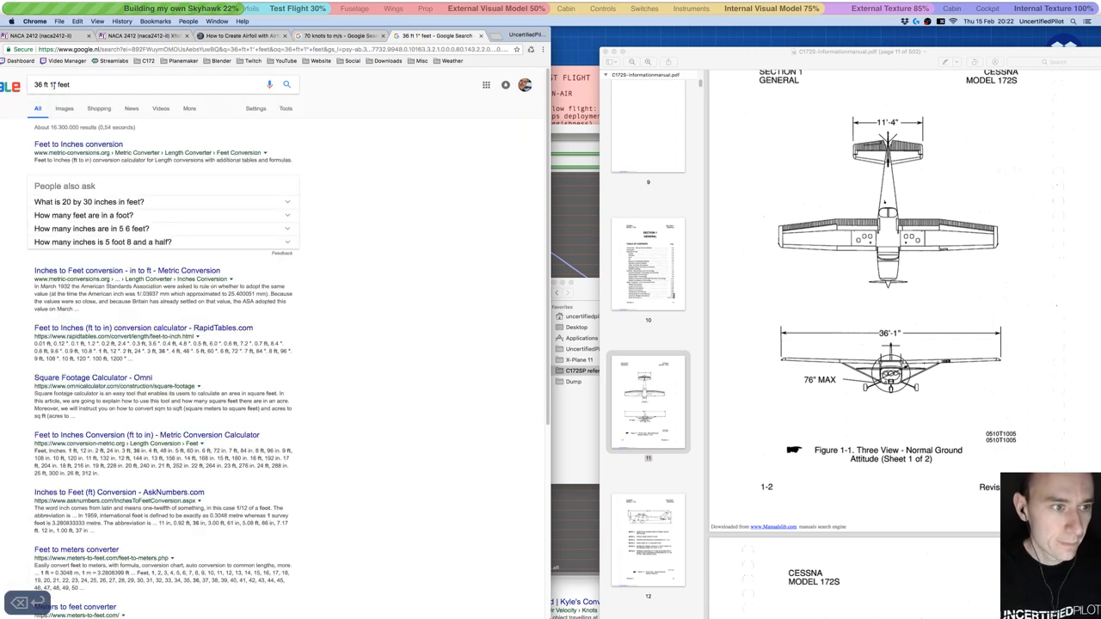
# - Open the Metric Conversions feet-to-inches page, swap it to Inches to Feet, and convert 1 inch
pyautogui.click(81, 145)
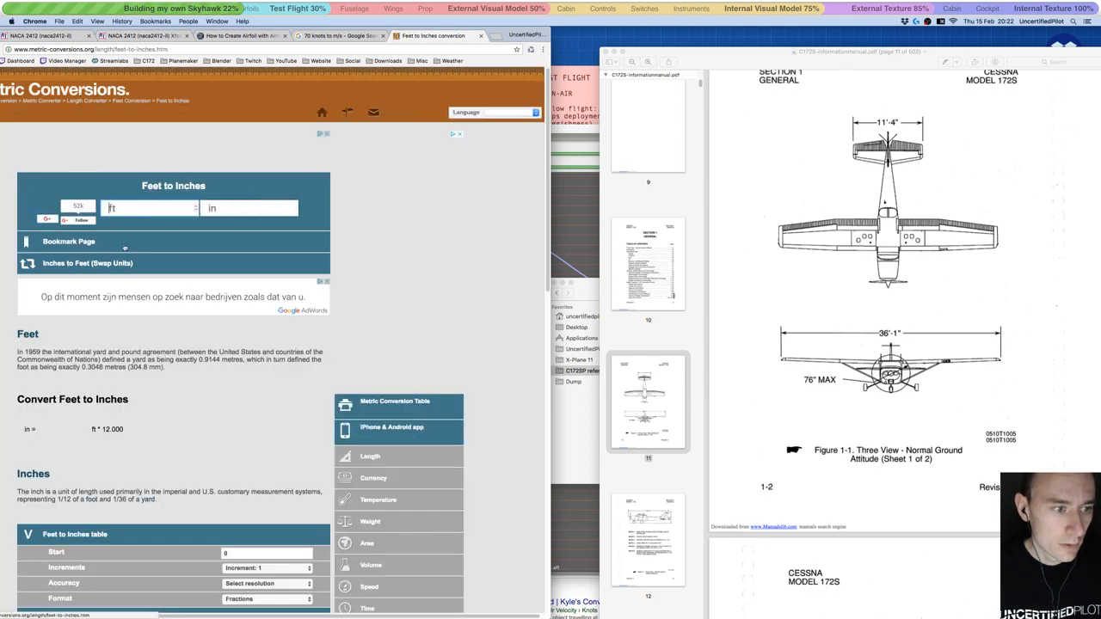
pyautogui.click(53, 265)
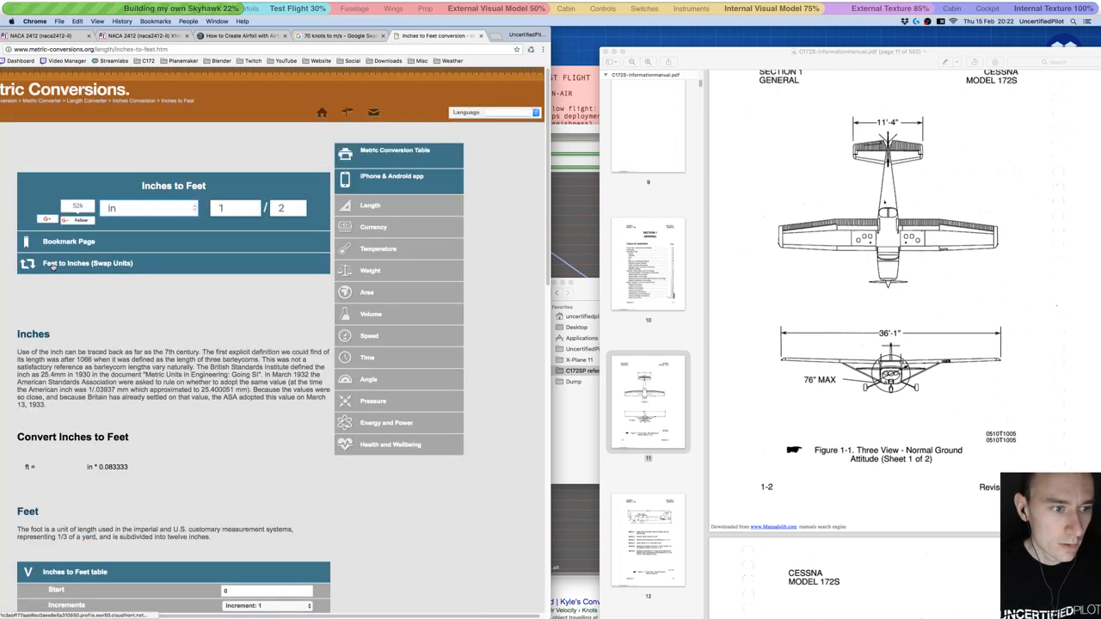
pyautogui.write('1')
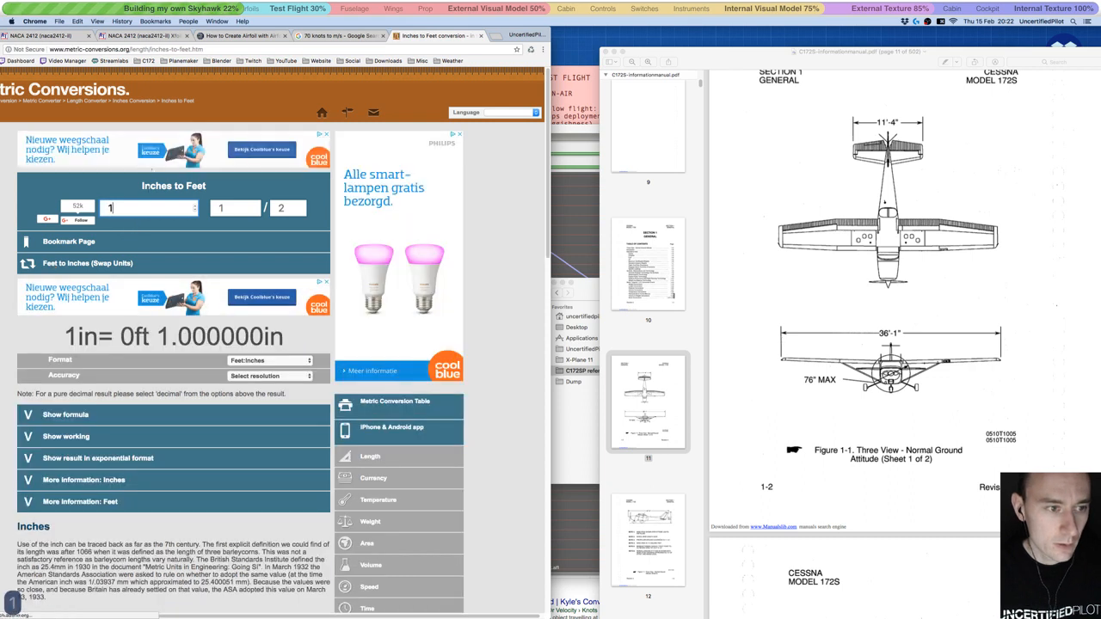
# - Search Google for "1 inch to foot" to get the decimal conversion
pyautogui.press('super+l')
pyautogui.write('1 inch to f')
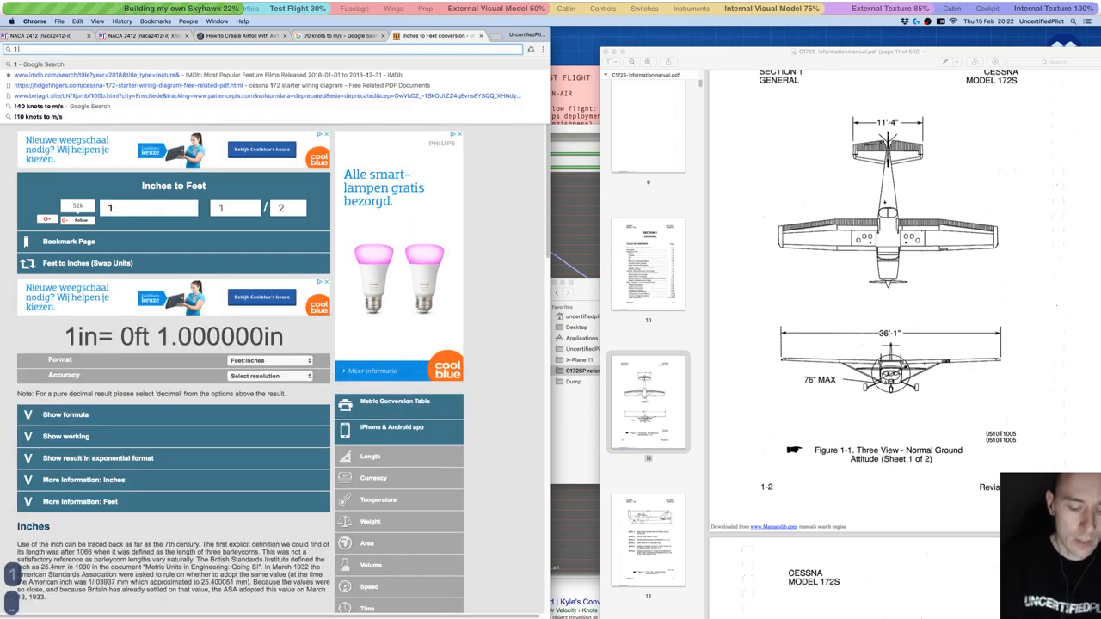
pyautogui.write('oot')
pyautogui.press('Return')
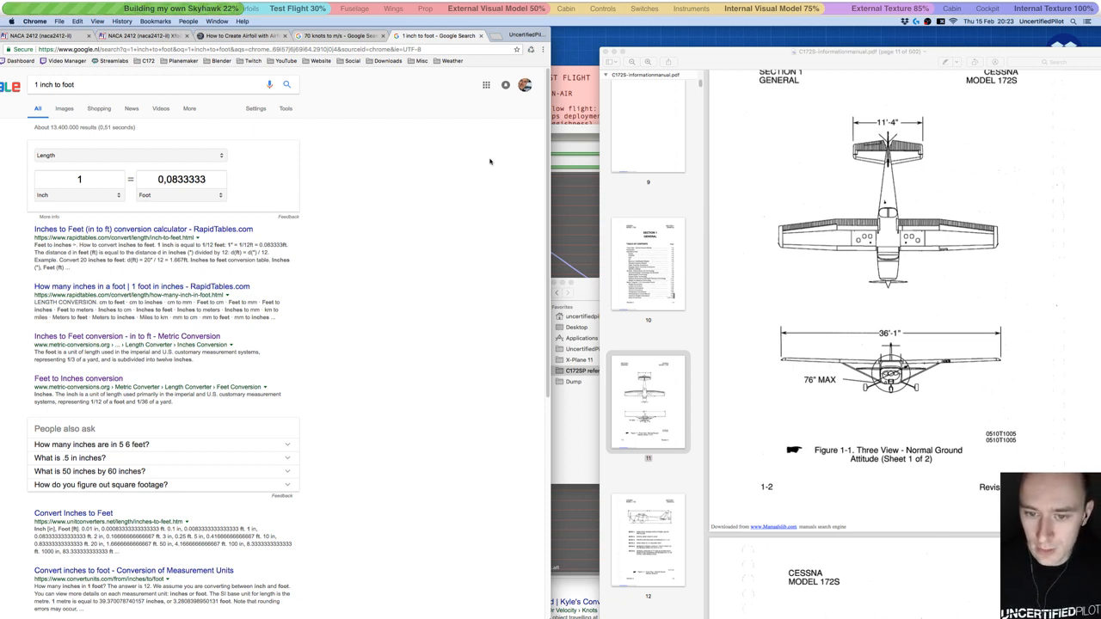
# - Search the C172S information manual for the exact phrase "wing span", check the matching page, and close the manual
pyautogui.click(786, 137)
pyautogui.click(1038, 62)
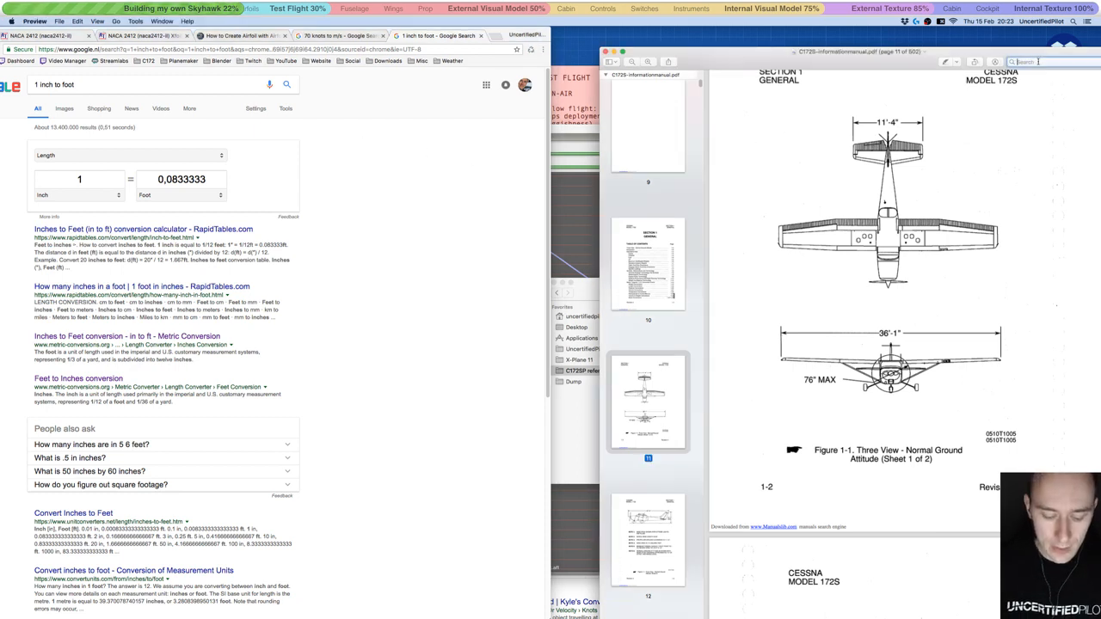
pyautogui.write('p')
pyautogui.press('BackSpace')
pyautogui.write('wi')
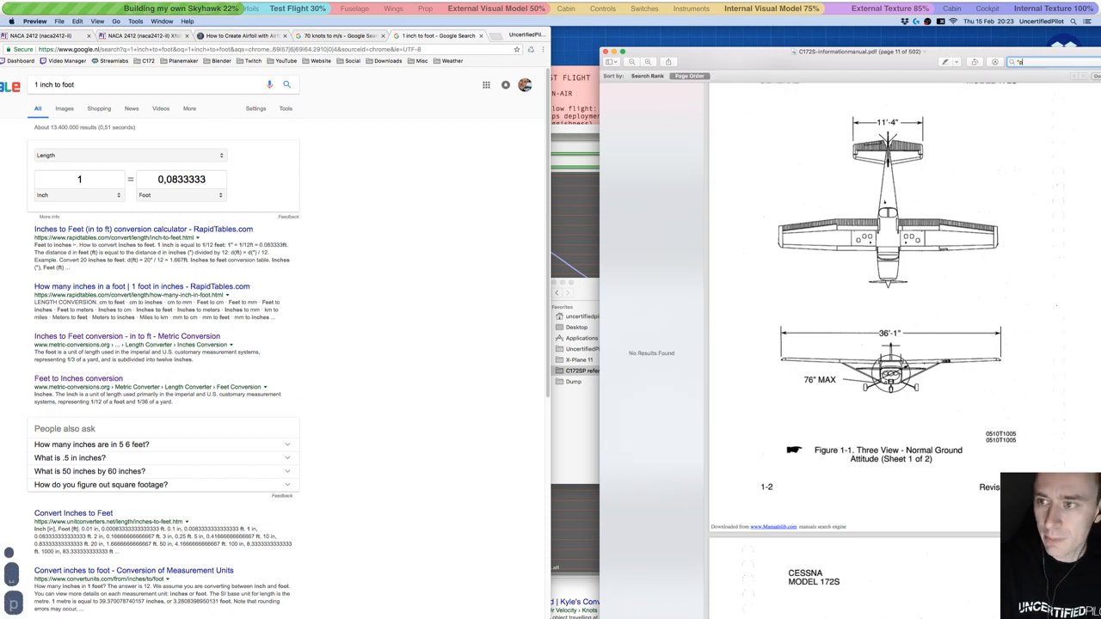
pyautogui.write('ng span')
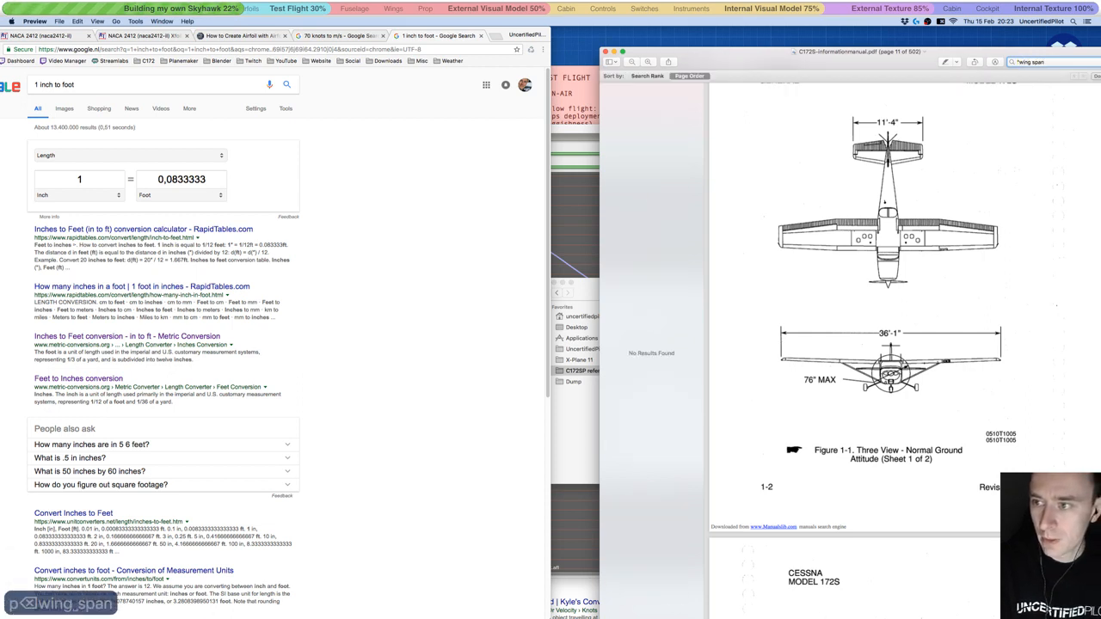
pyautogui.write('"')
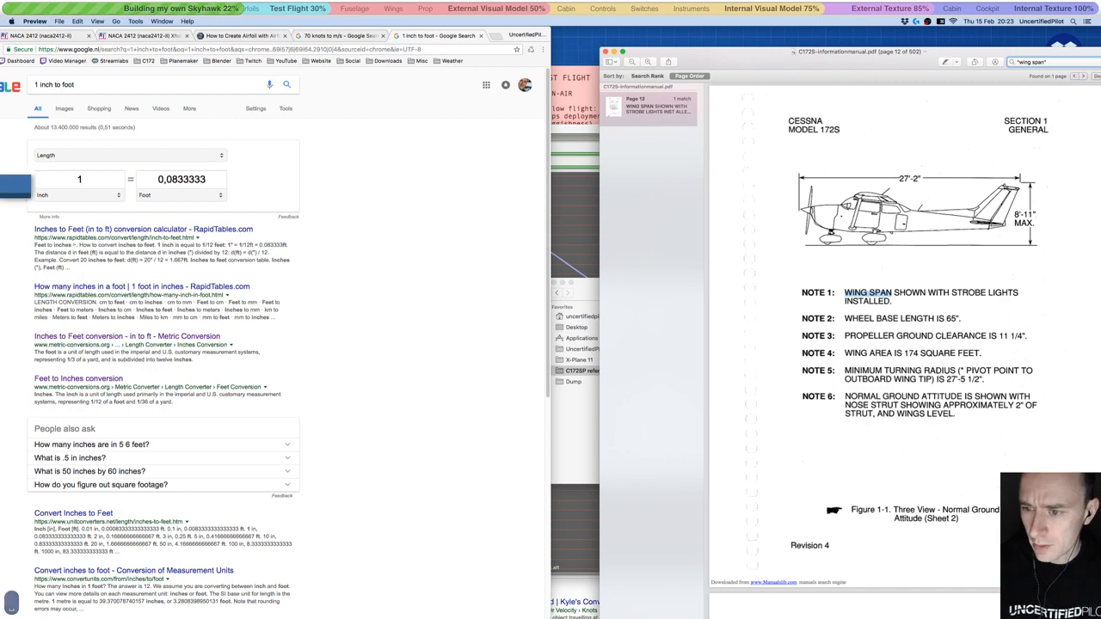
pyautogui.doubleClick(1010, 53)
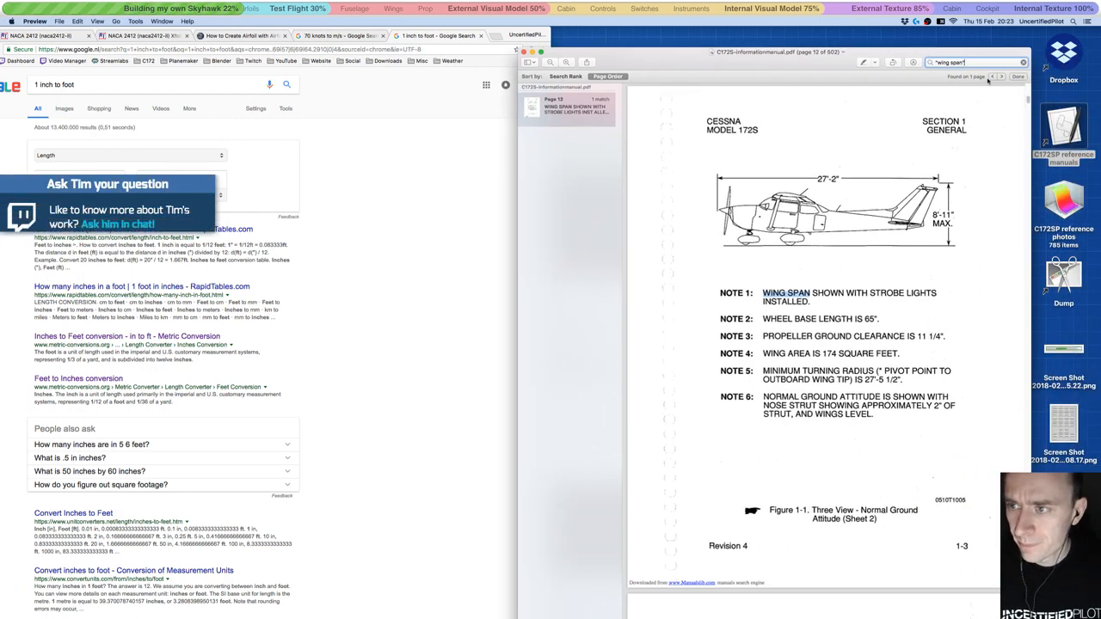
pyautogui.click(523, 52)
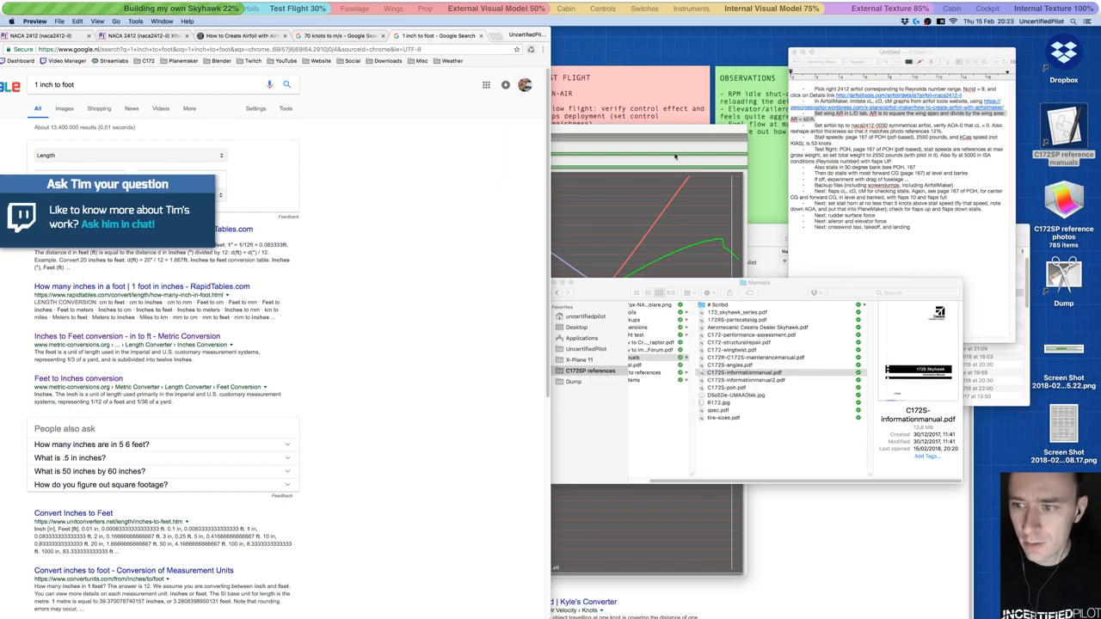
# - Search Google for "cessna 172 wing span" in a new tab of the second Chrome window
pyautogui.click(879, 571)
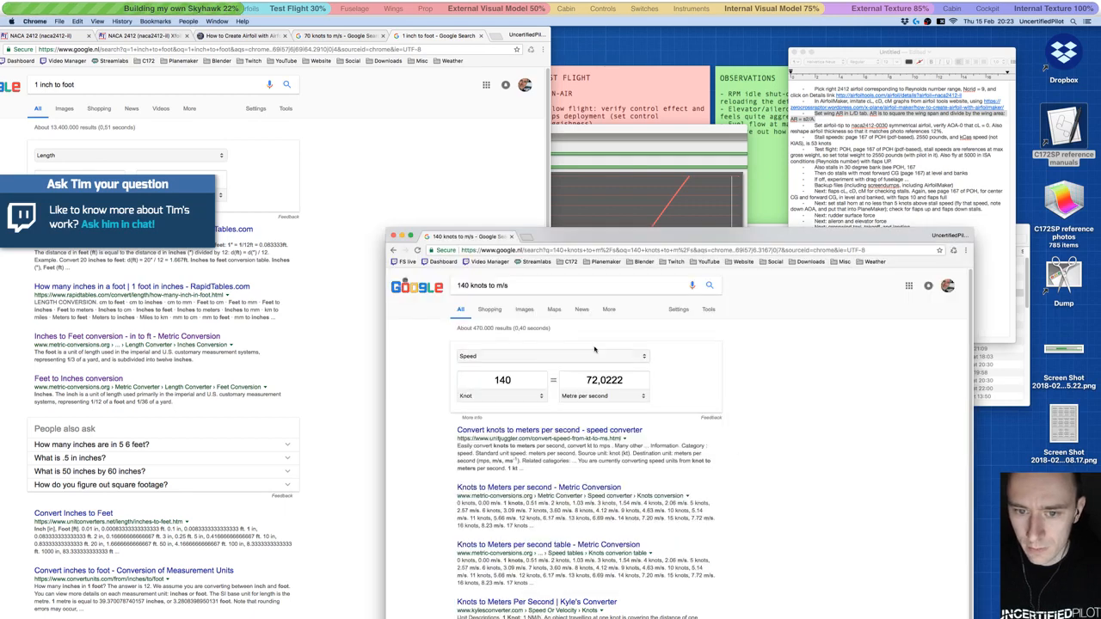
pyautogui.click(527, 237)
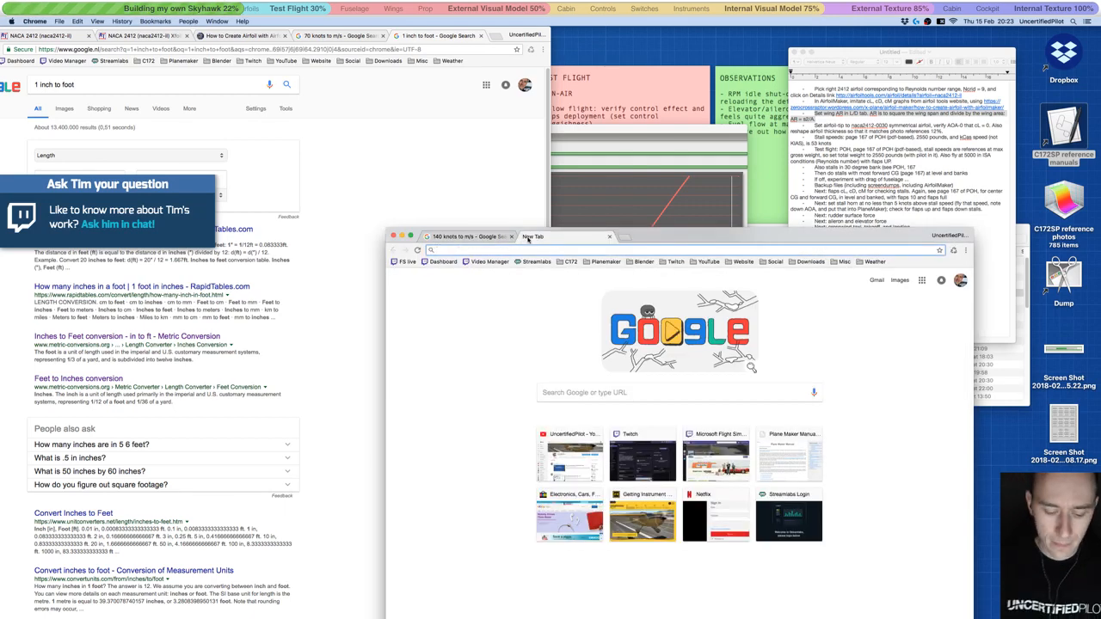
pyautogui.write('cessna 1')
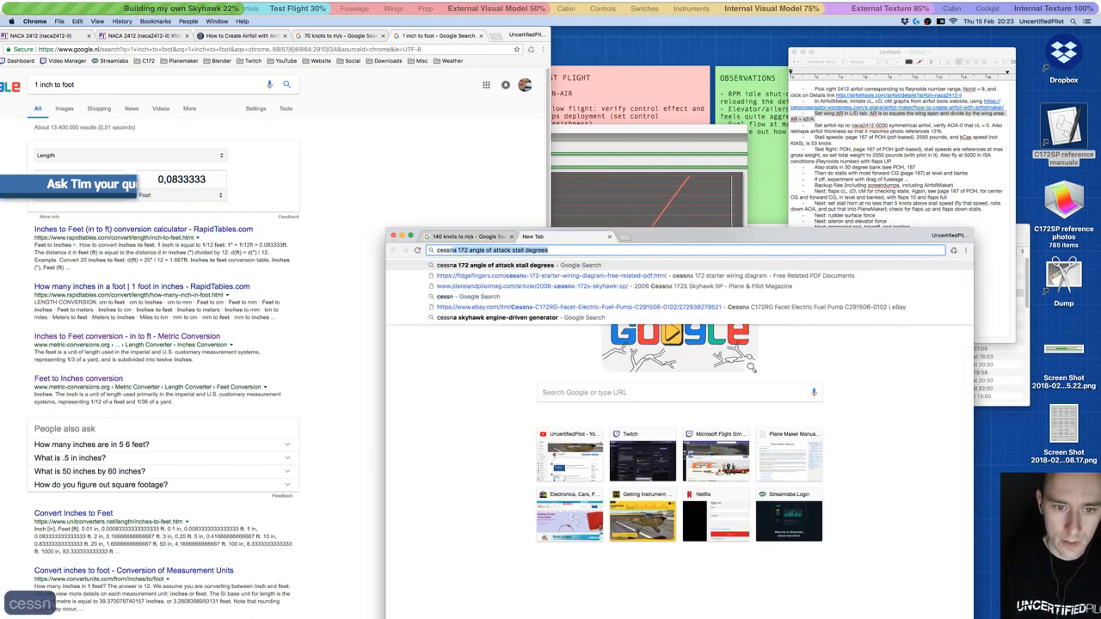
pyautogui.write('72 wing span')
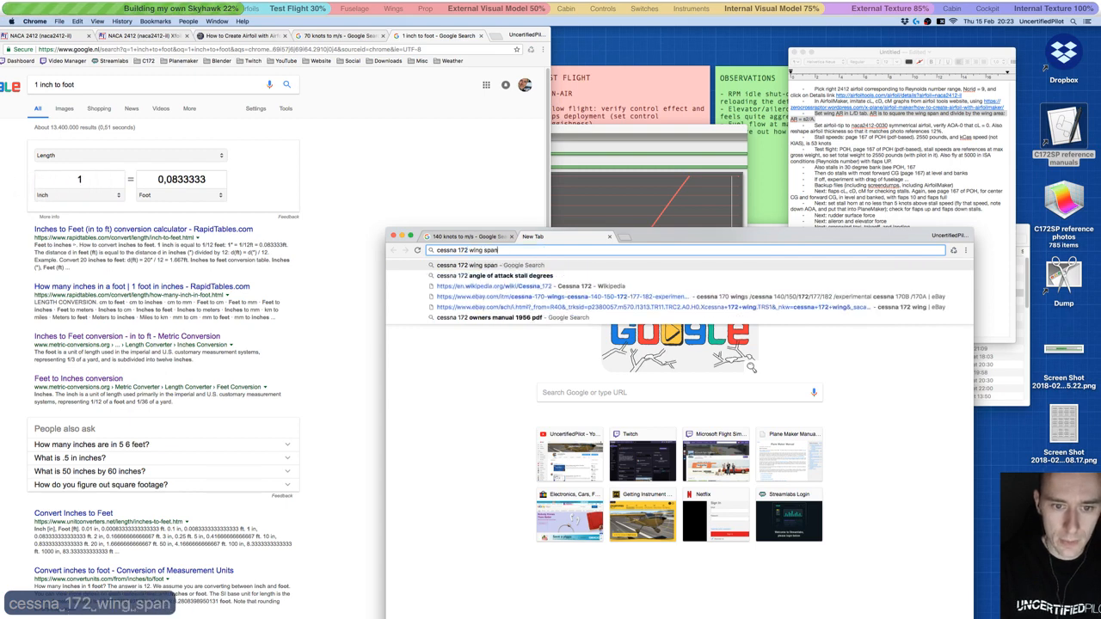
pyautogui.press('Return')
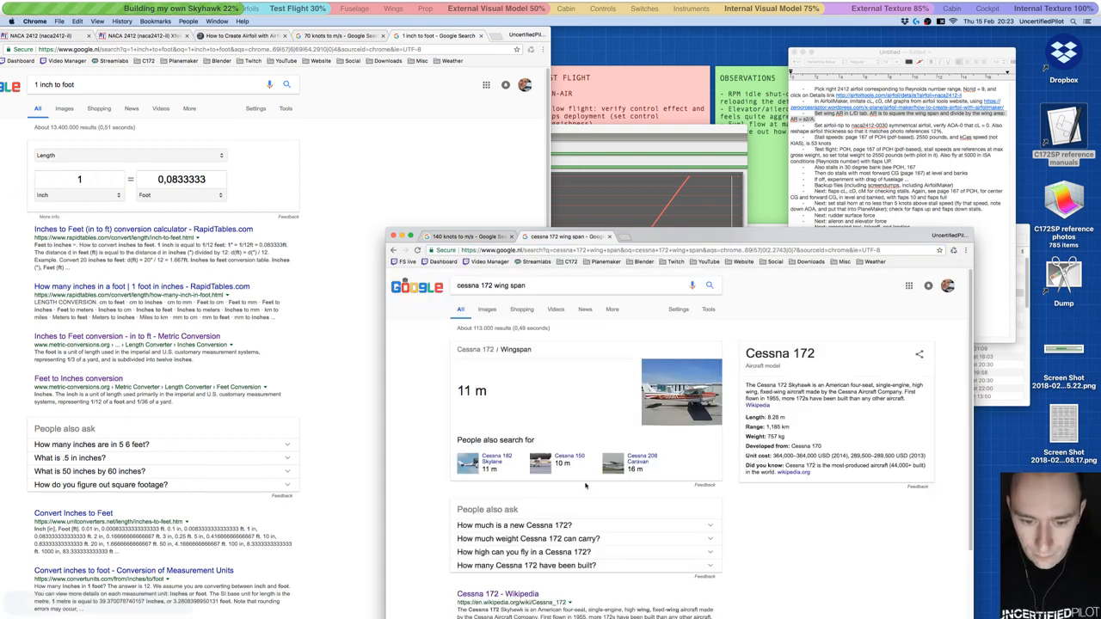
pyautogui.moveTo(724, 212); pyautogui.dragTo(758, 153)
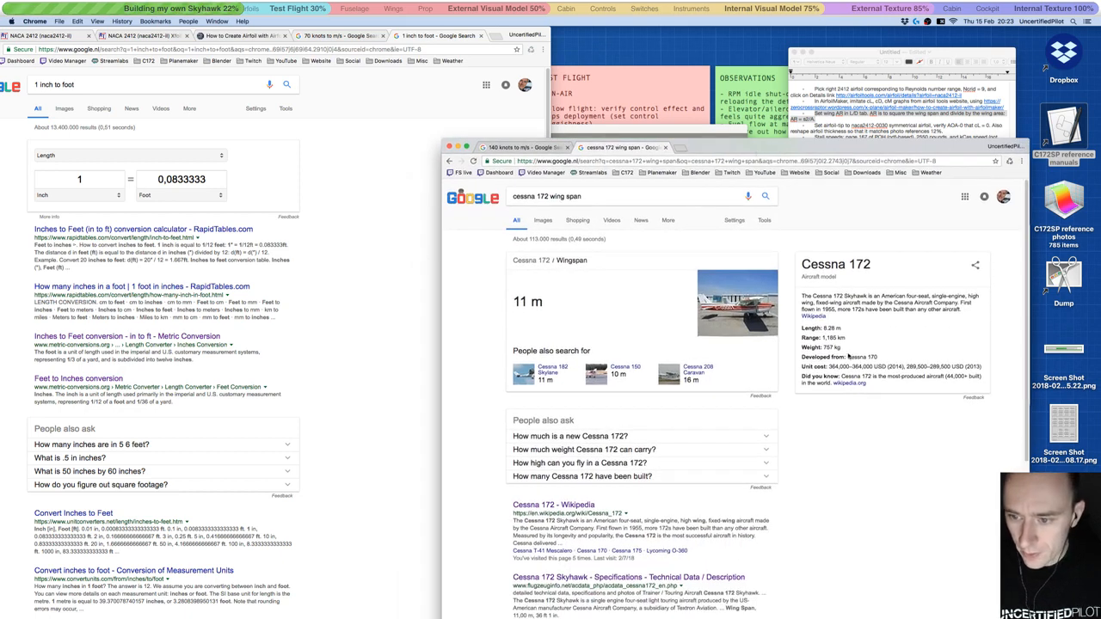
# - Search Google for "11 meters to feet" in the first Chrome window
pyautogui.click(94, 178)
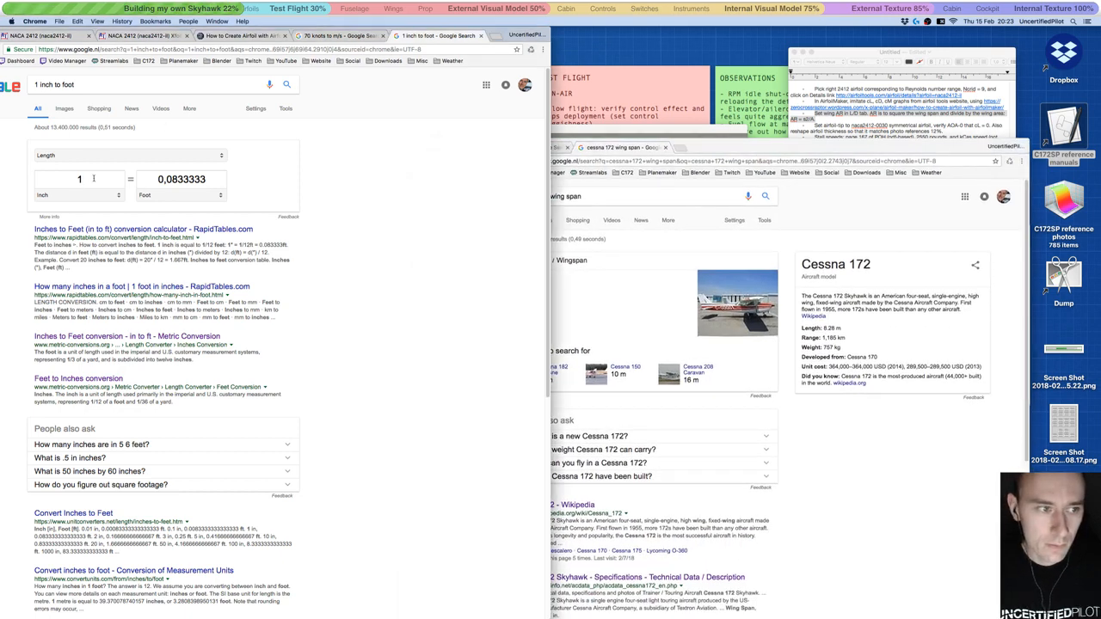
pyautogui.tripleClick(83, 86)
pyautogui.write('11')
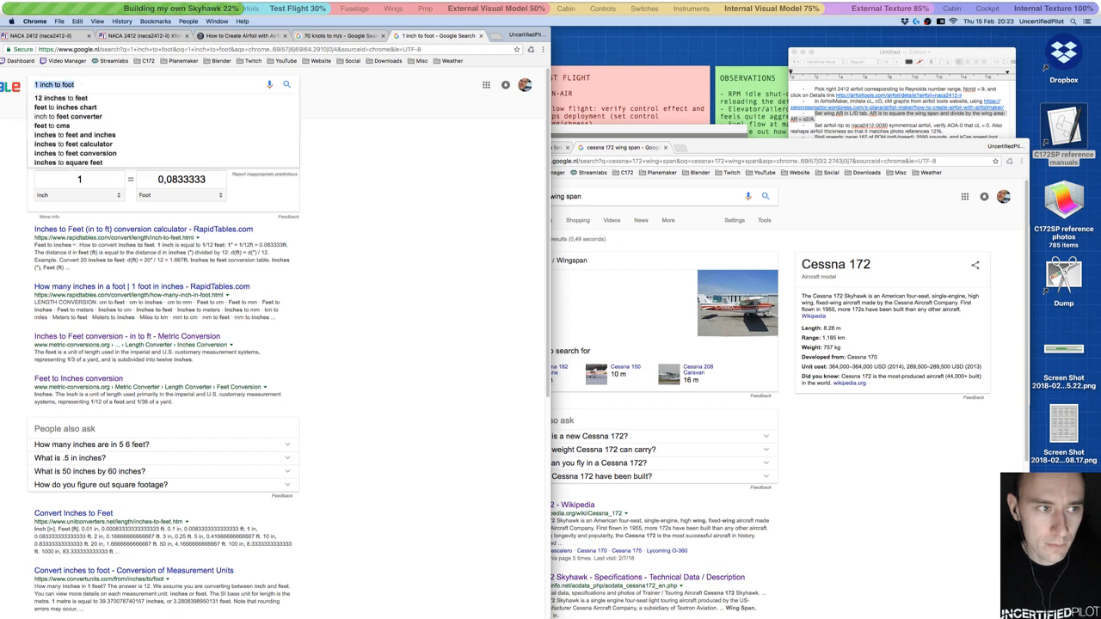
pyautogui.write(' meters to feet')
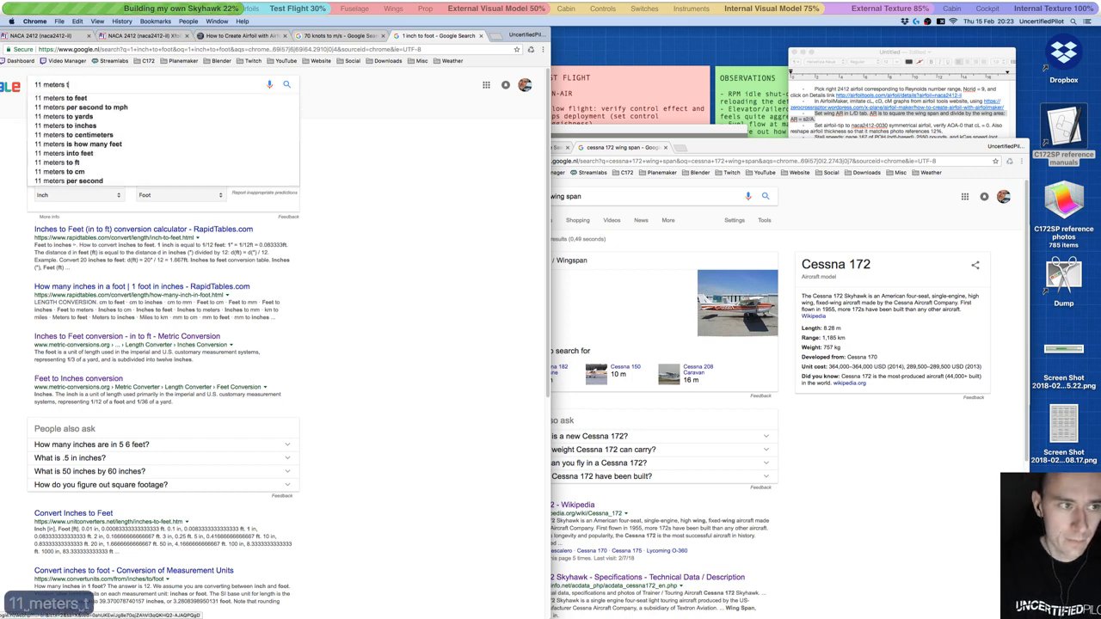
pyautogui.press('Return')
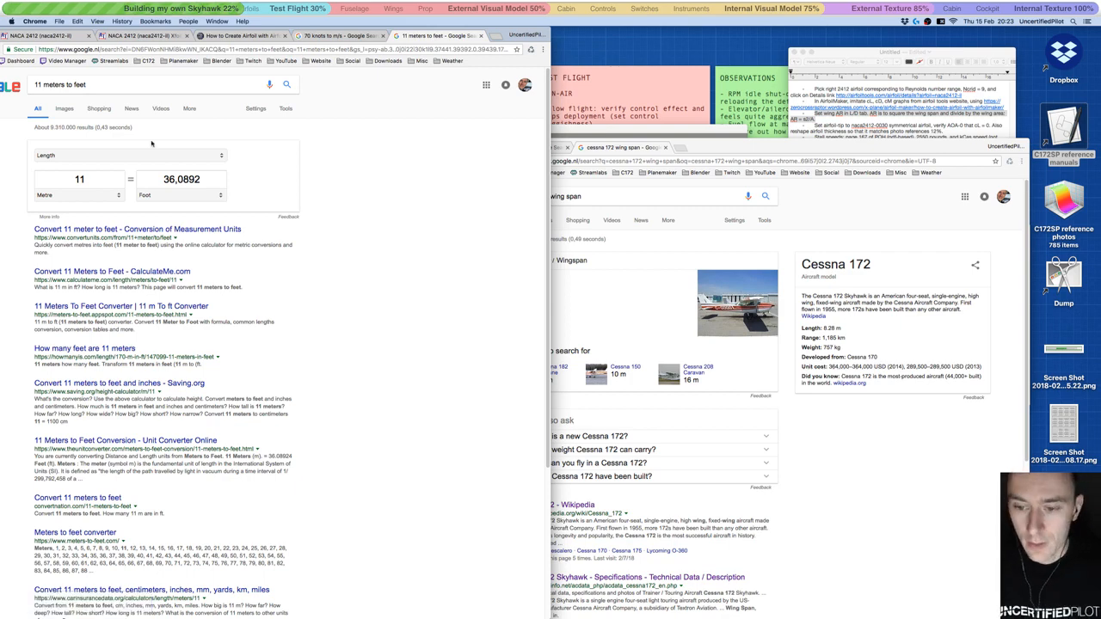
# - Examine the Cessna 172 search results for the wing span and wing area, and close that browser window
pyautogui.click(830, 427)
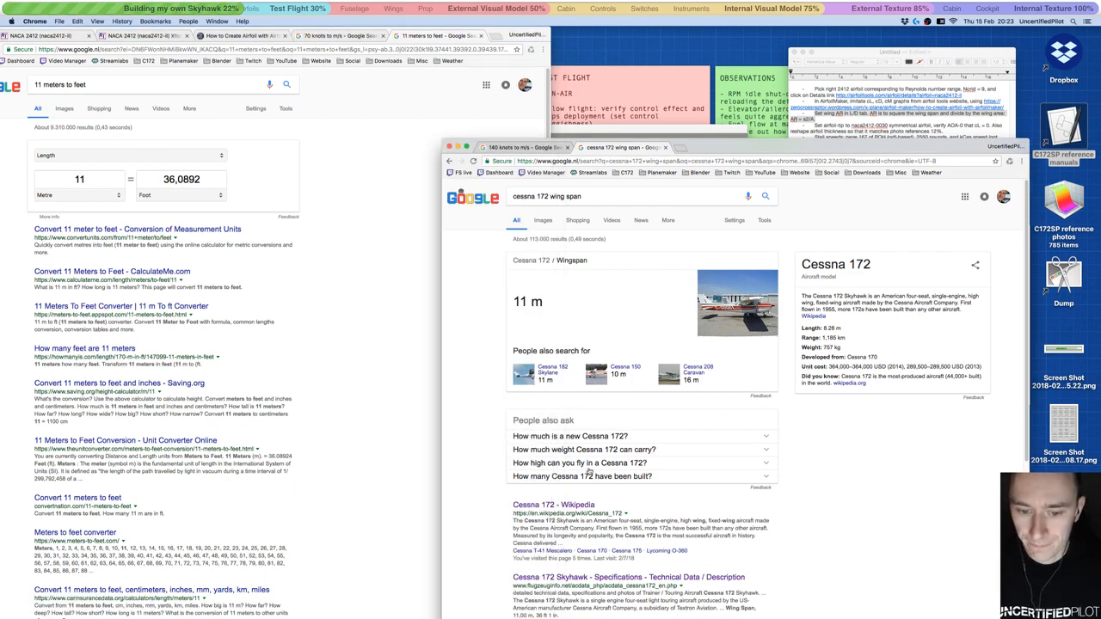
pyautogui.scroll(-2, 589, 468)
pyautogui.scroll(-2, 589, 469)
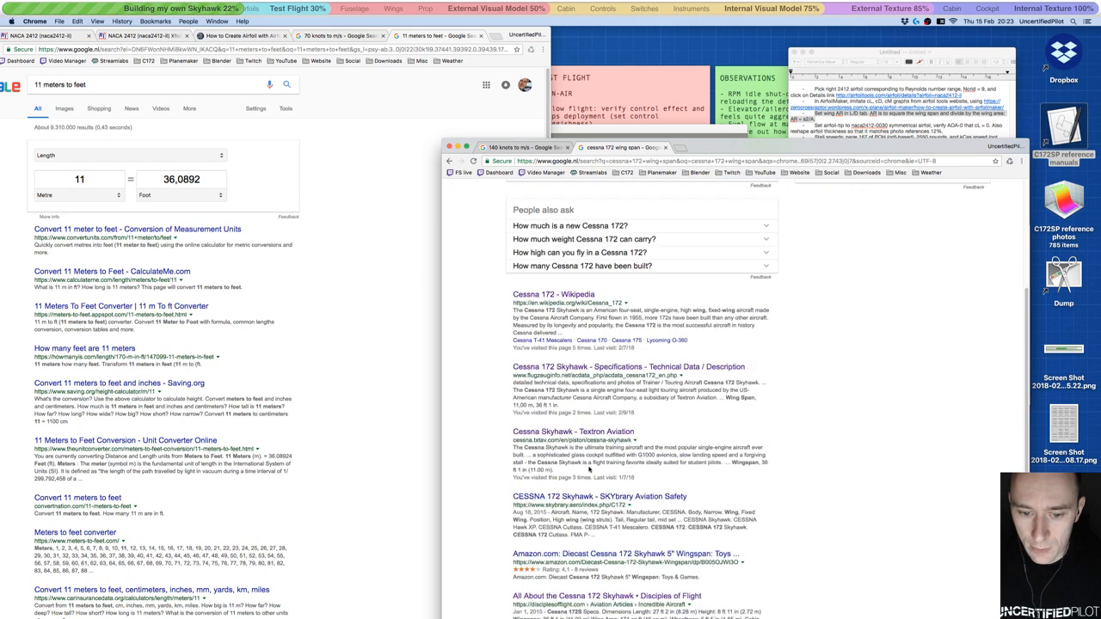
pyautogui.scroll(-3, 589, 469)
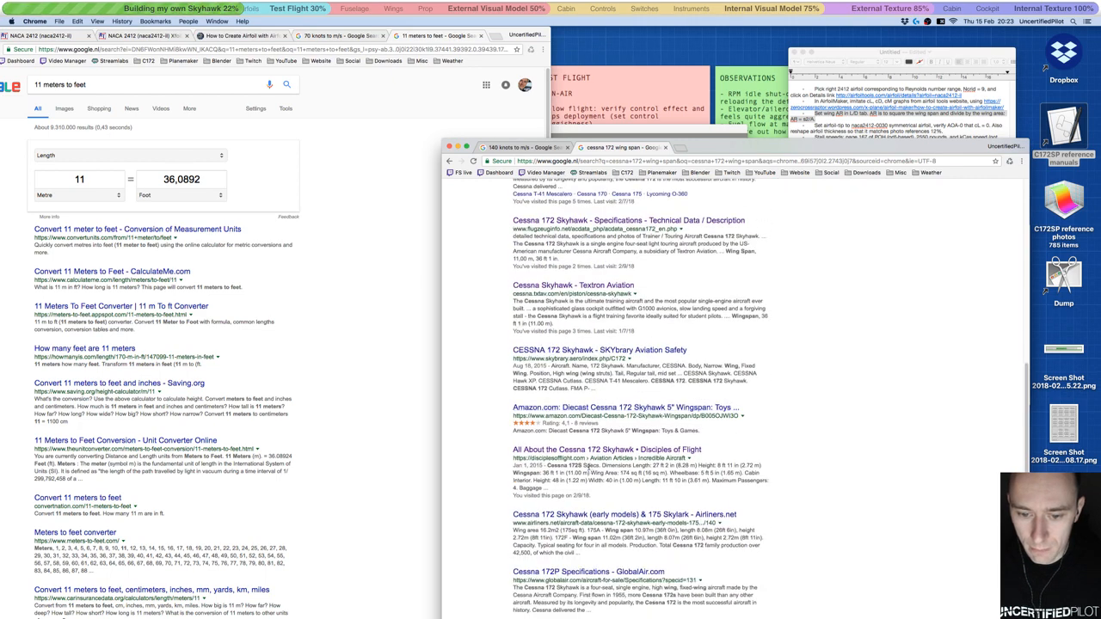
pyautogui.click(449, 148)
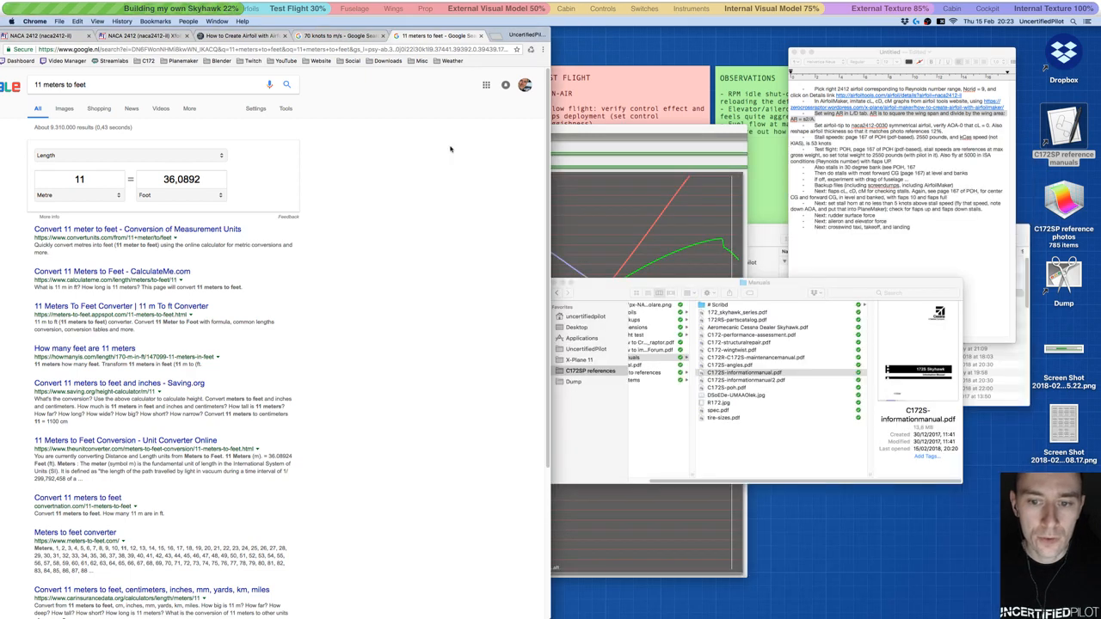
# - Close the Manuals folder window, hide Chrome, and move the airfoil graph window up to clear the workspace
pyautogui.click(600, 294)
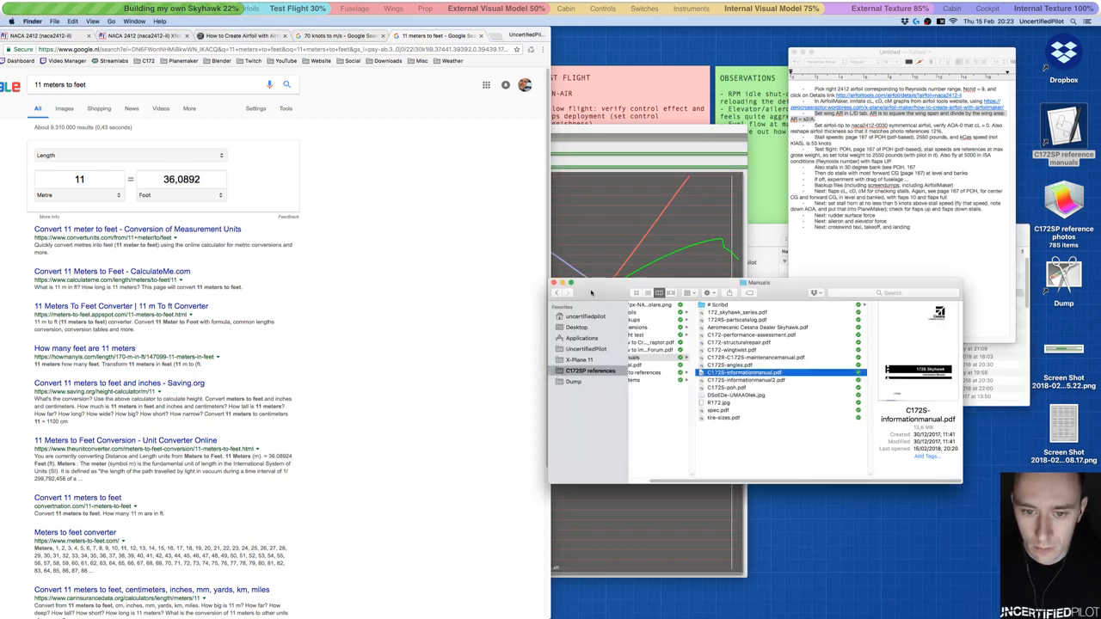
pyautogui.click(555, 282)
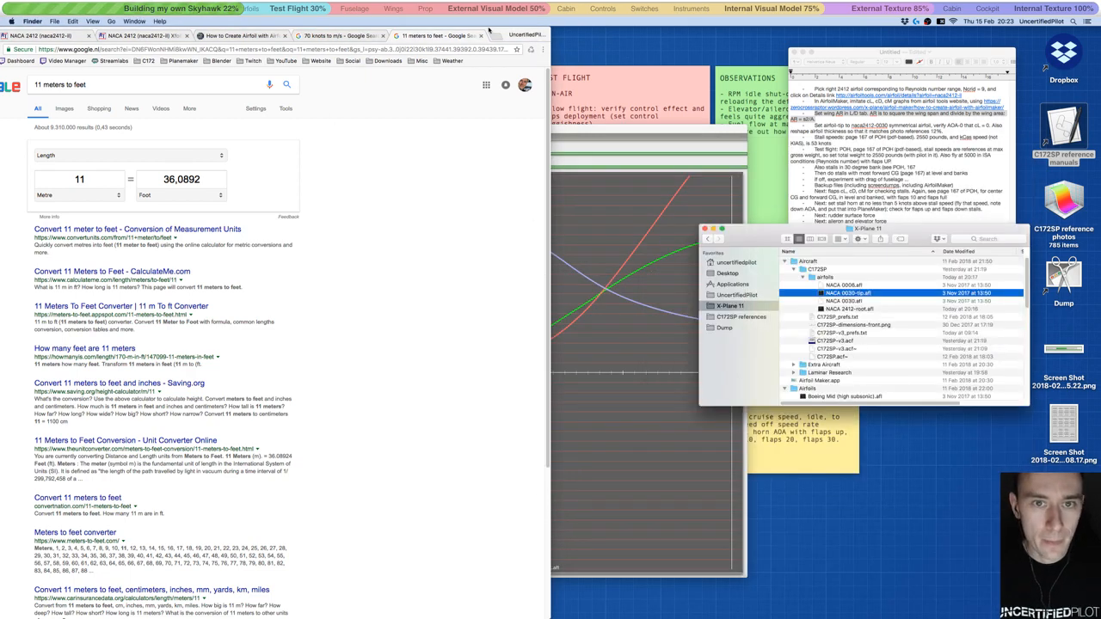
pyautogui.moveTo(489, 31); pyautogui.dragTo(499, 33)
pyautogui.press('super+h')
pyautogui.moveTo(466, 132); pyautogui.dragTo(410, 44)
# - Open Calculator
pyautogui.press('super+space')
pyautogui.write('calcu')
pyautogui.press('Return')
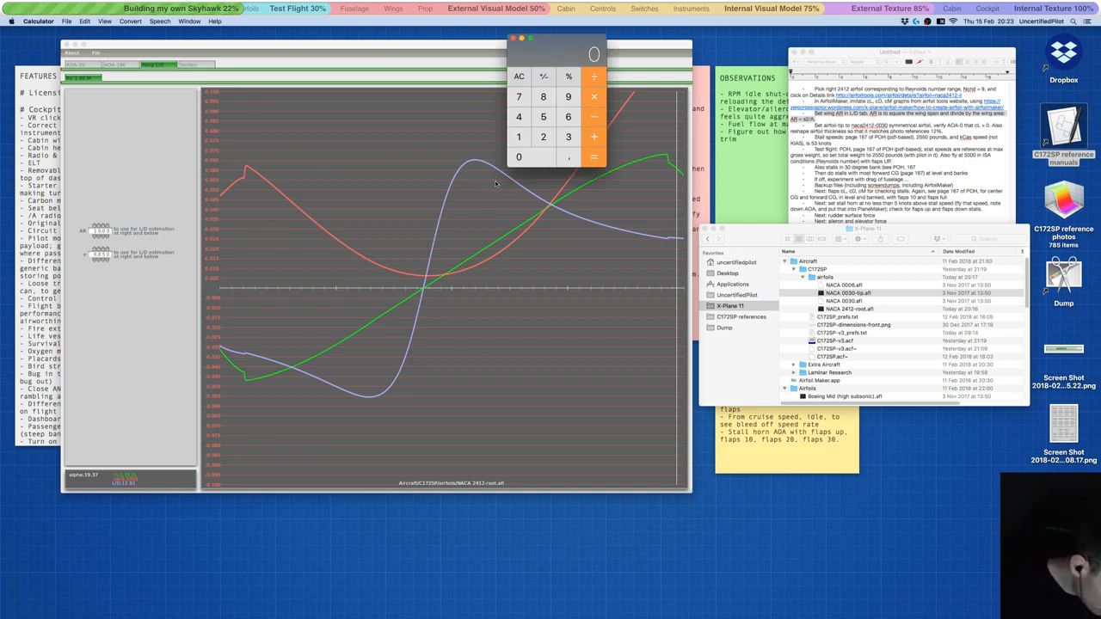
pyautogui.click(564, 140)
pyautogui.click(567, 117)
pyautogui.click(567, 157)
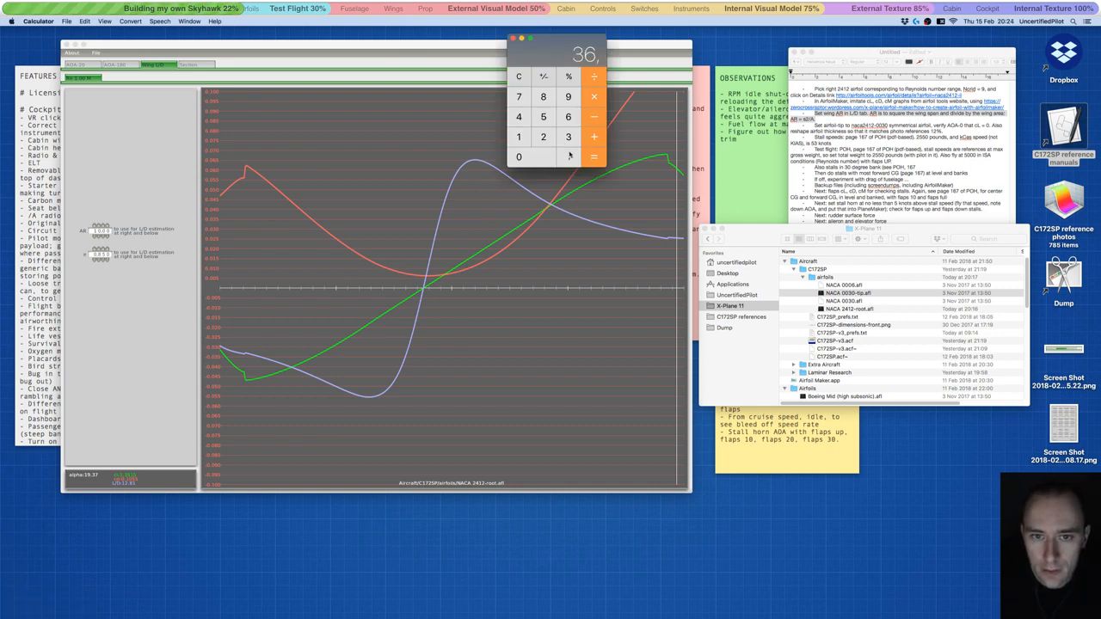
pyautogui.click(527, 157)
pyautogui.click(542, 85)
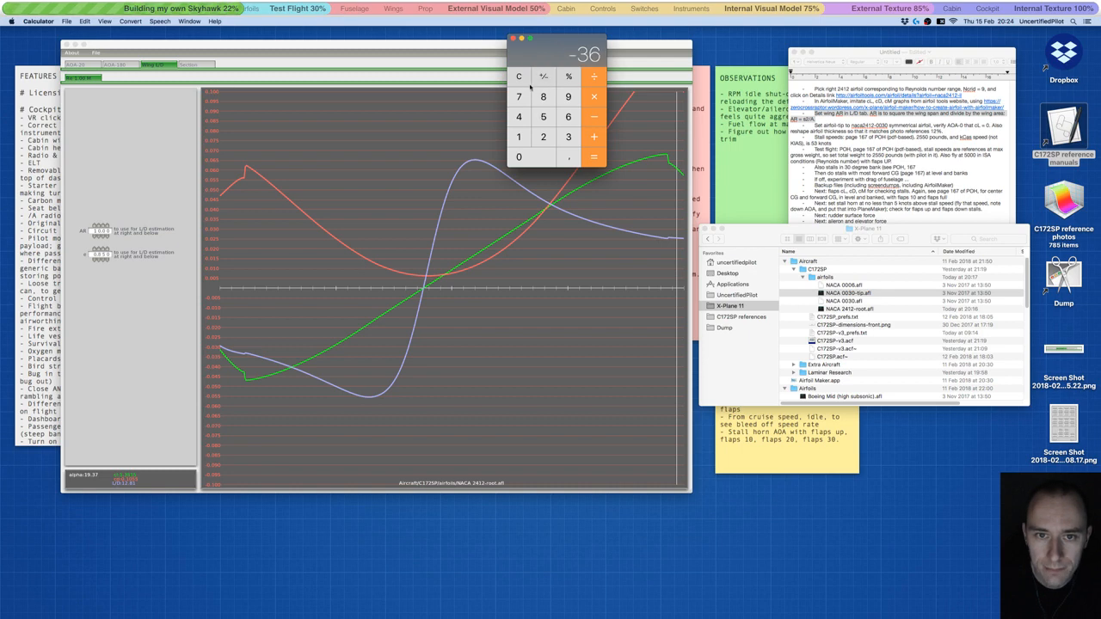
pyautogui.click(520, 79)
# - Calculate the wing aspect ratio by multiplying 36.083 by 36.083 and dividing by 174
pyautogui.click(568, 138)
pyautogui.click(567, 119)
pyautogui.write(',08')
pyautogui.click(568, 137)
pyautogui.click(591, 97)
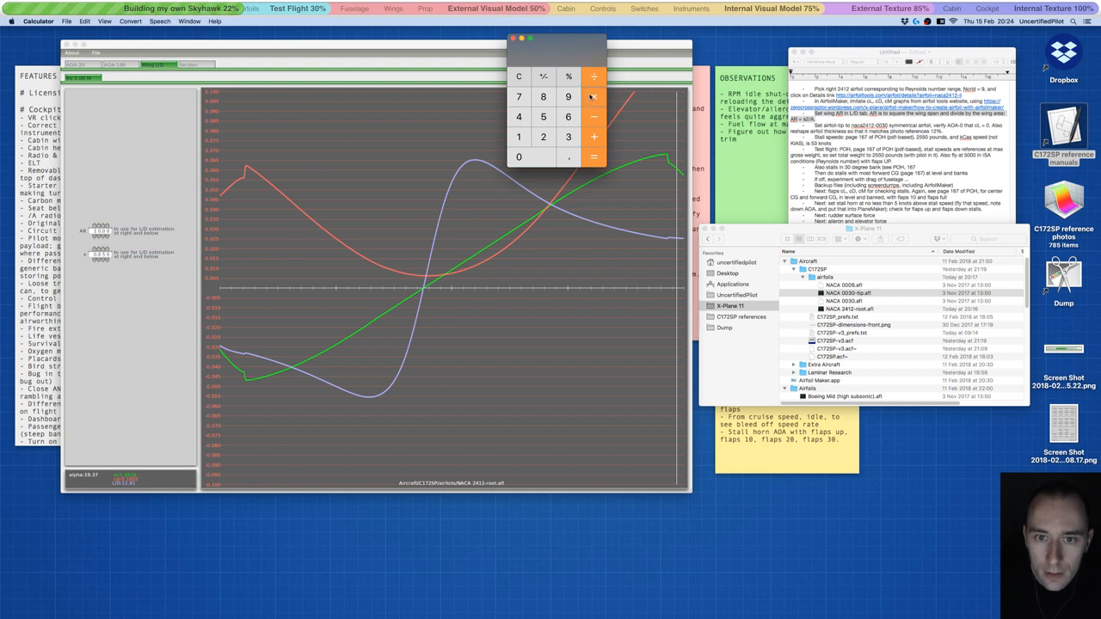
pyautogui.write('36')
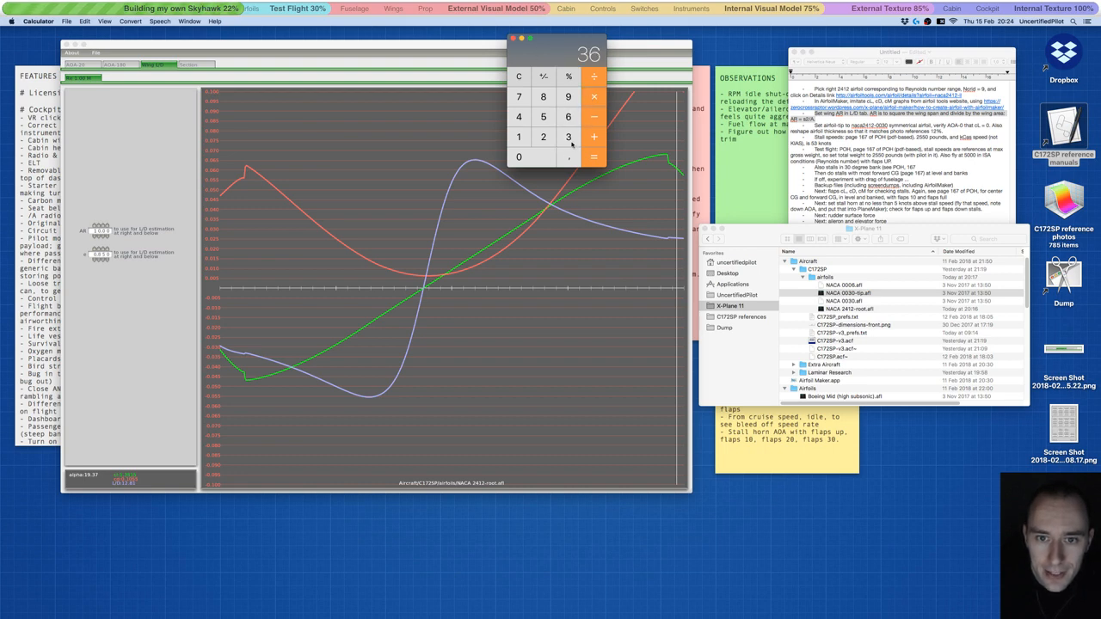
pyautogui.write(',083')
pyautogui.click(592, 97)
pyautogui.click(592, 79)
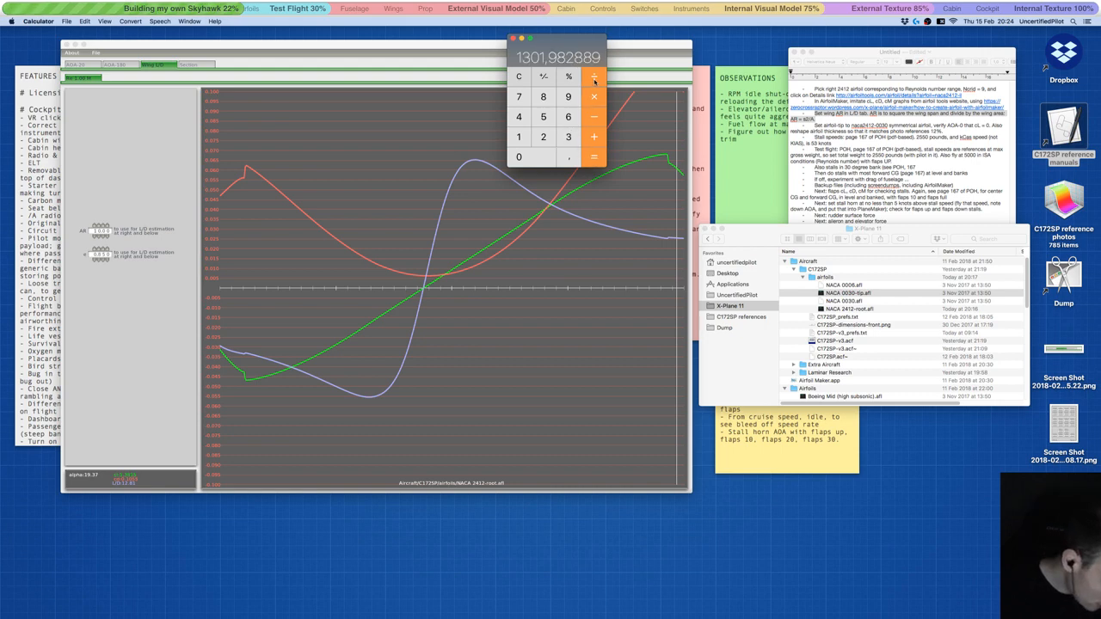
pyautogui.write('174')
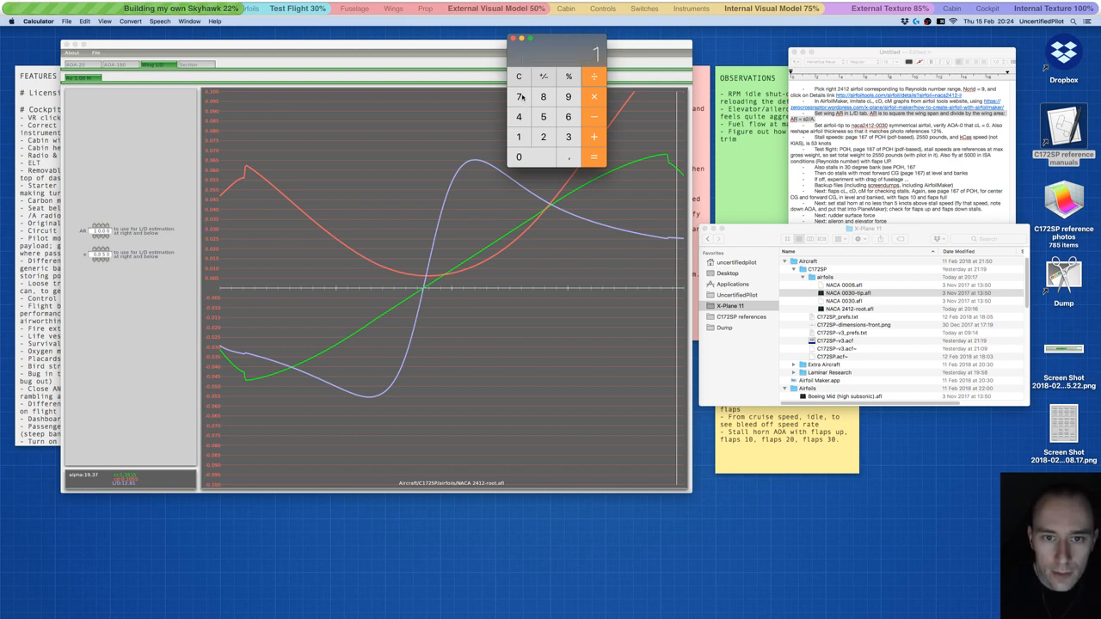
pyautogui.click(592, 159)
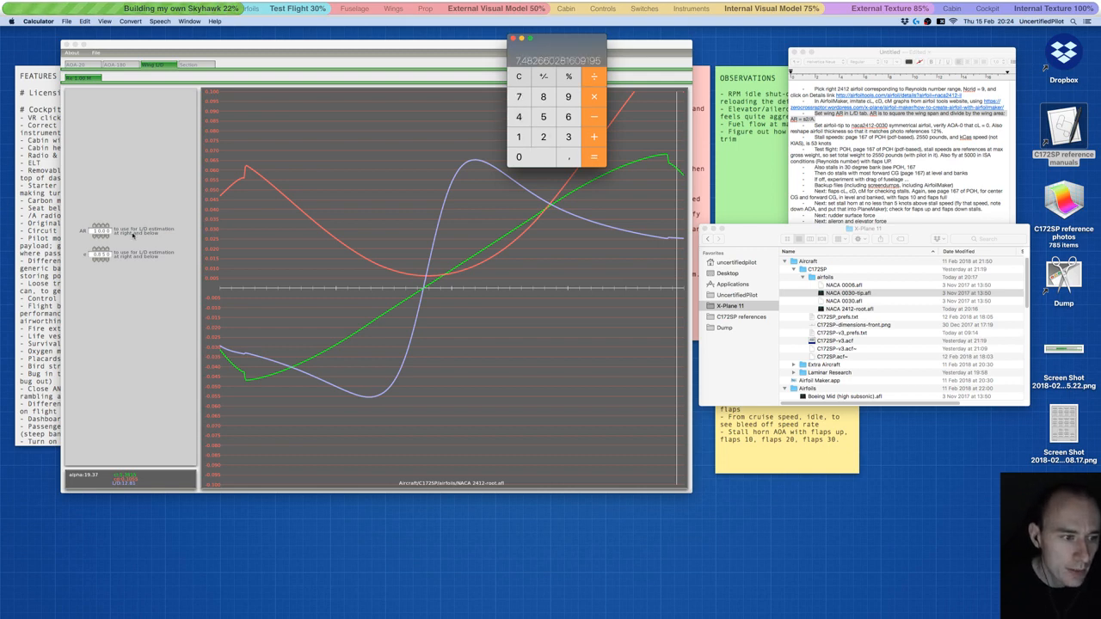
# - Set the AR for the L/D estimation of the NACA 2412 root airfoil to 7.48, and move the X-Plane 11 folder window aside
pyautogui.moveTo(442, 45); pyautogui.dragTo(450, 131)
pyautogui.click(107, 322)
pyautogui.click(107, 322)
pyautogui.click(107, 322)
pyautogui.click(108, 321)
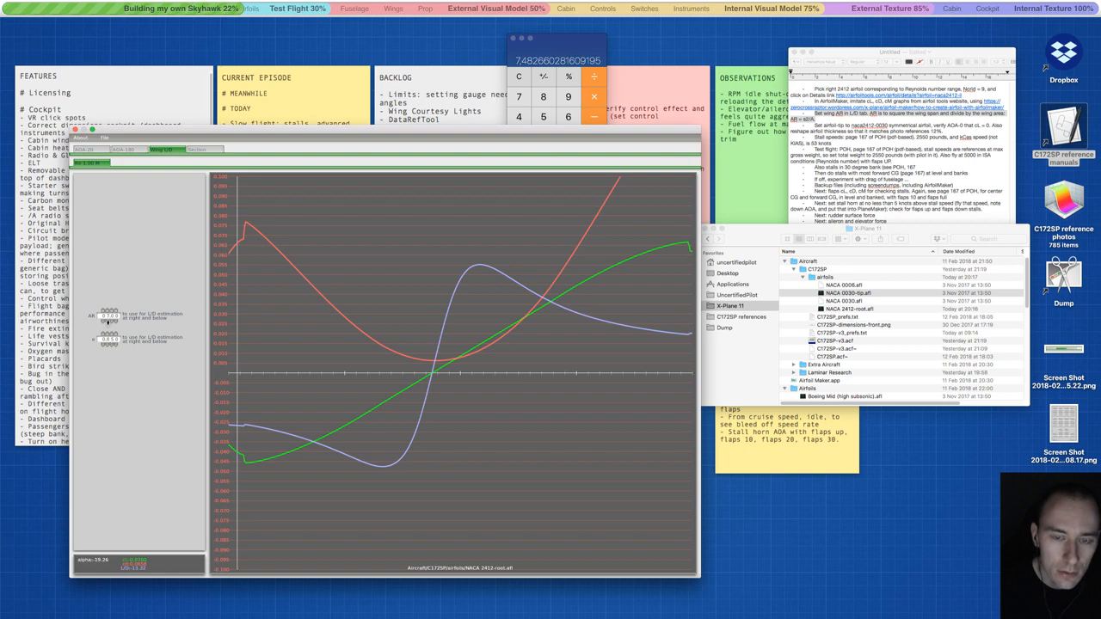
pyautogui.click(108, 321)
pyautogui.click(111, 310)
pyautogui.click(111, 311)
pyautogui.click(110, 310)
pyautogui.click(112, 322)
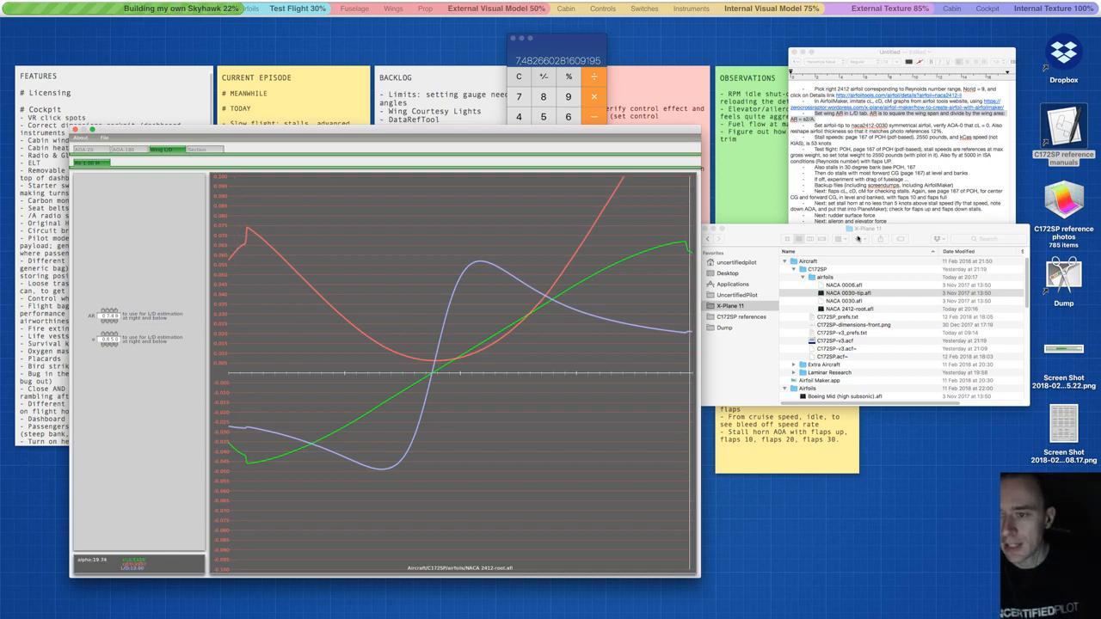
pyautogui.moveTo(904, 229); pyautogui.dragTo(949, 233)
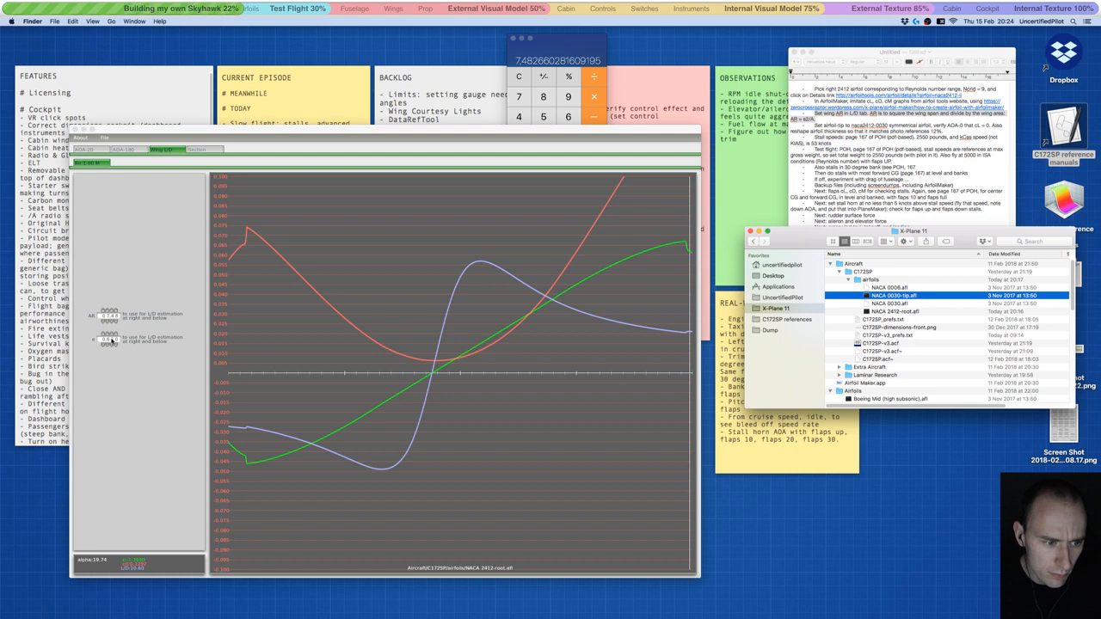
pyautogui.click(124, 361)
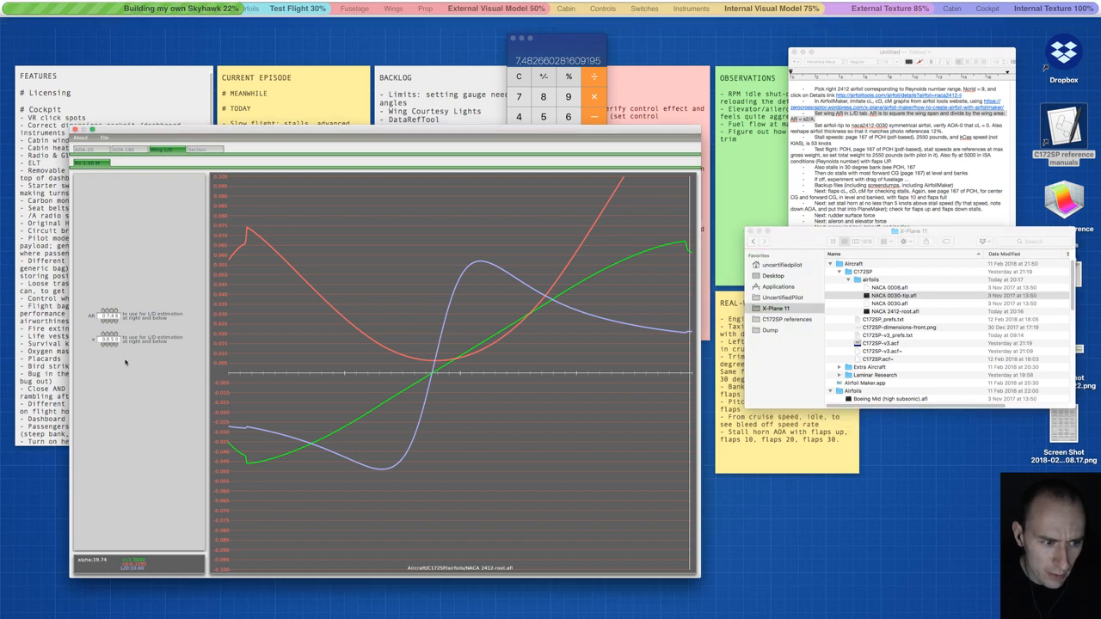
# - Switch to Chrome, search Google for "airfoilmaker manual" in a new tab, and open X-Plane's Airfoil Maker Manual
pyautogui.moveTo(563, 591)
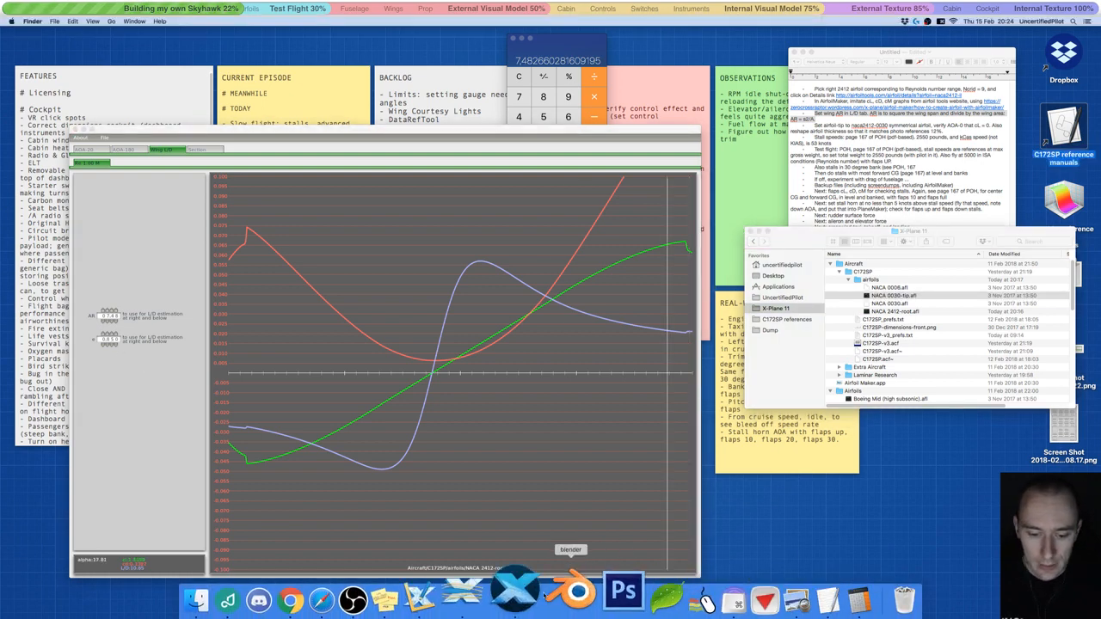
pyautogui.click(330, 597)
pyautogui.moveTo(516, 33); pyautogui.dragTo(934, 81)
pyautogui.click(948, 83)
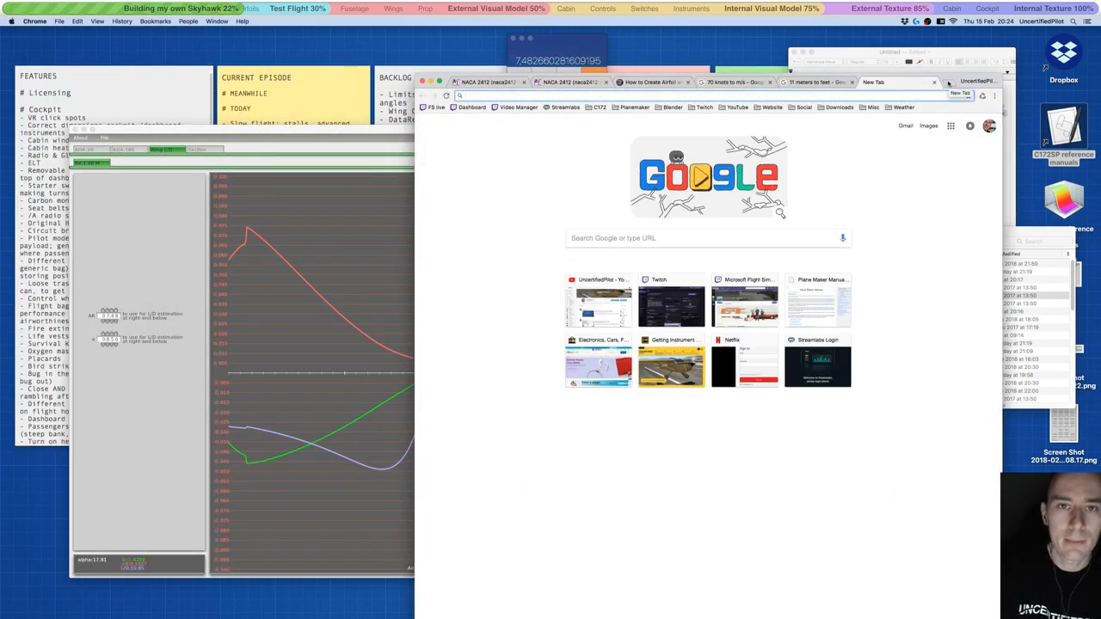
pyautogui.write('airfoil')
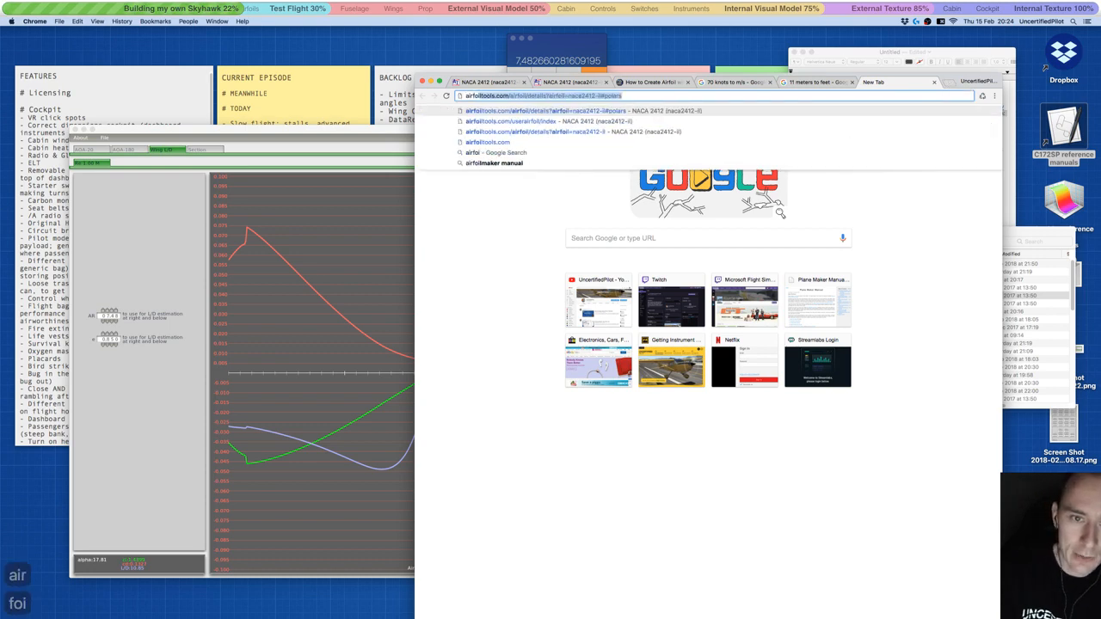
pyautogui.press('BackSpace')
pyautogui.write('maker')
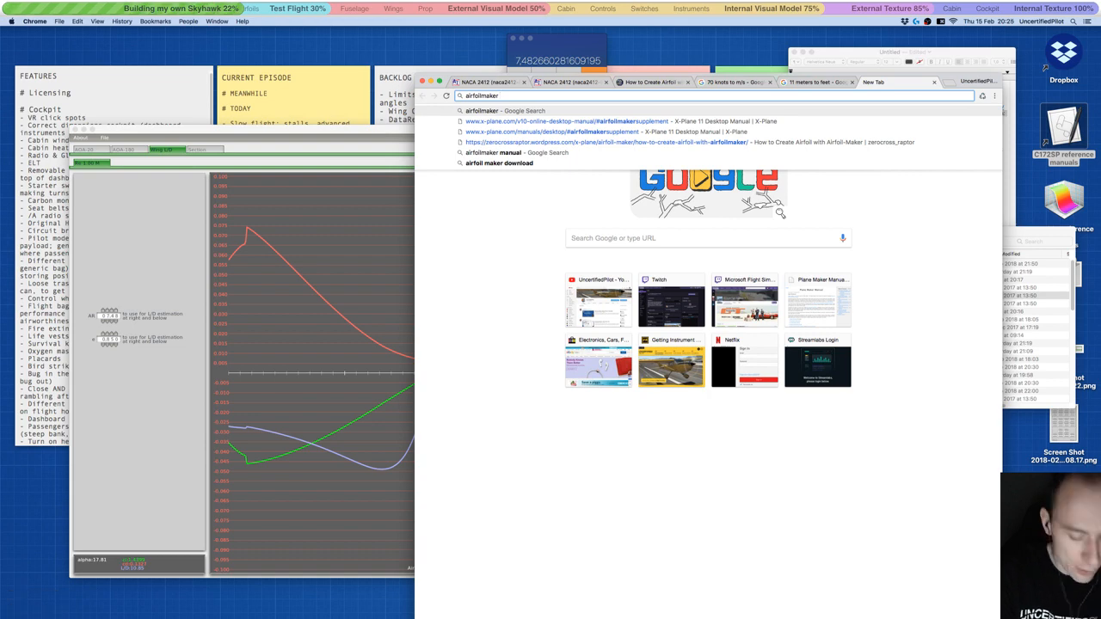
pyautogui.write(' manual')
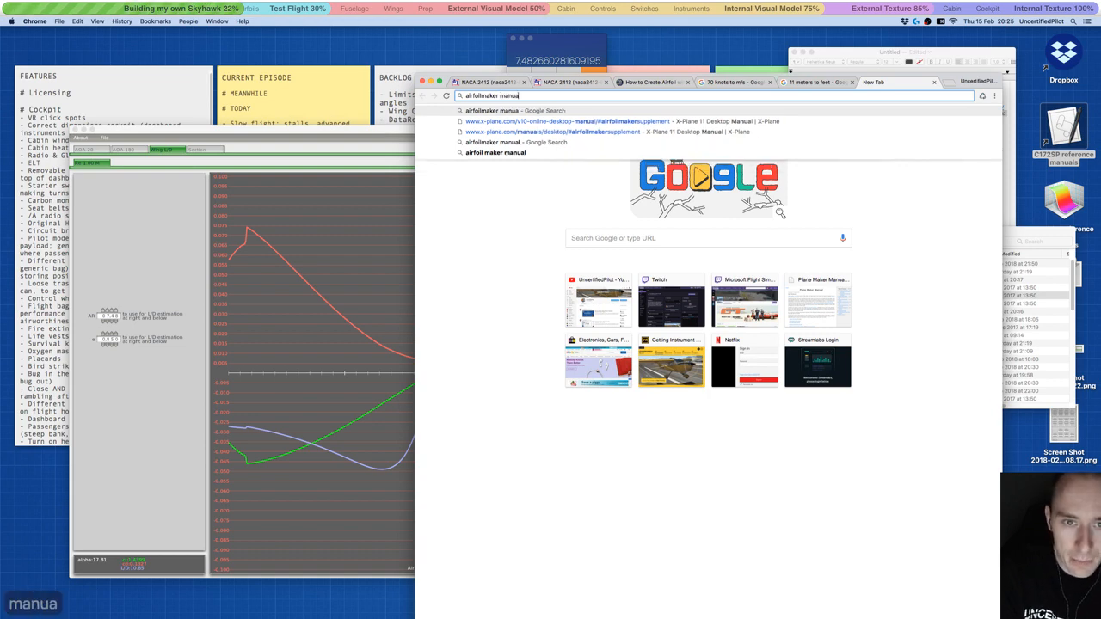
pyautogui.press('Return')
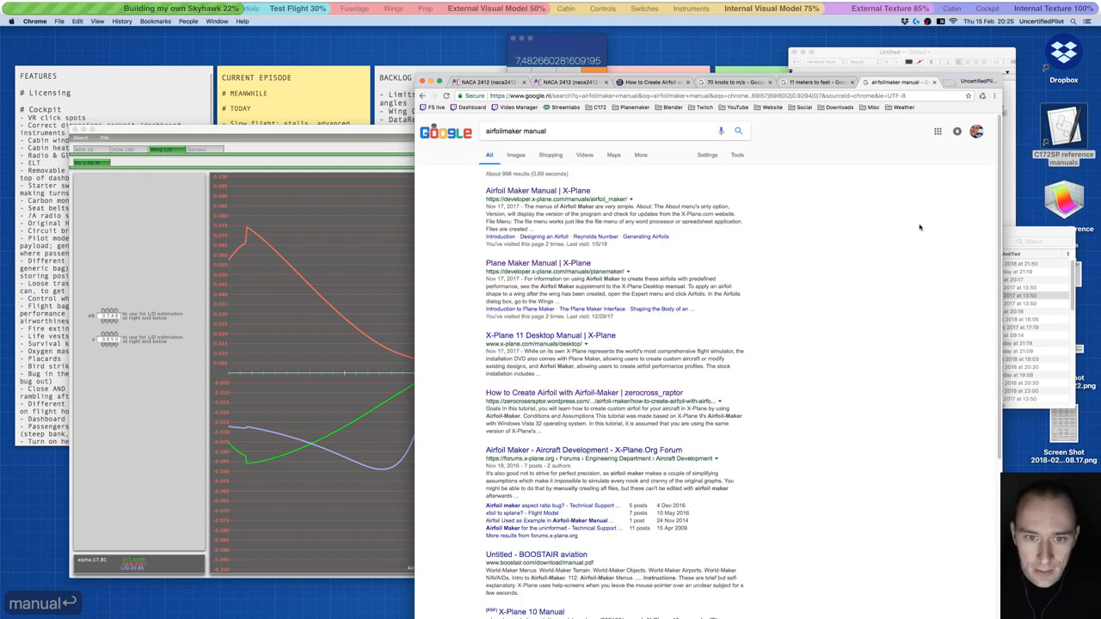
pyautogui.click(565, 192)
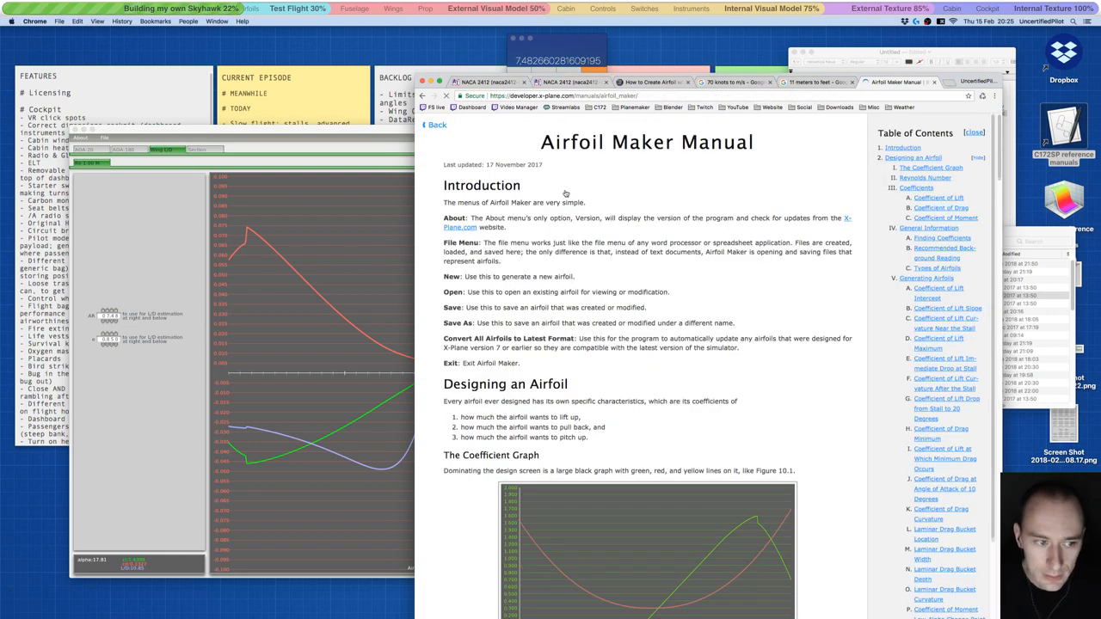
# - Search the Airfoil Maker Manual for "ar" and "ratio", and examine its Reynolds number and coefficients sections
pyautogui.press('super+f')
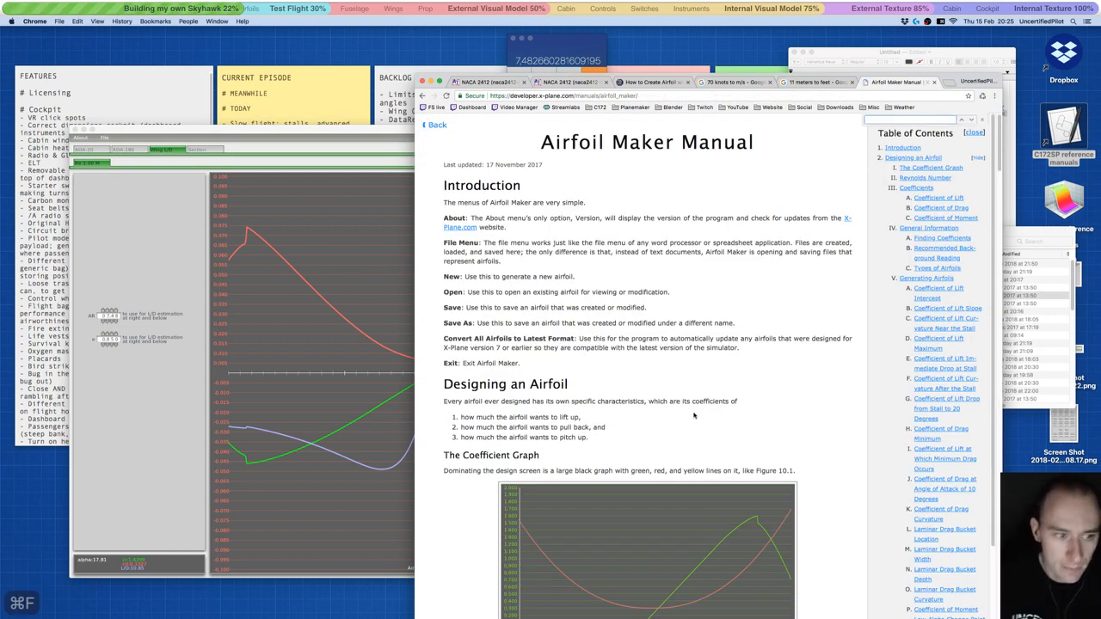
pyautogui.write('ar')
pyautogui.press('Return')
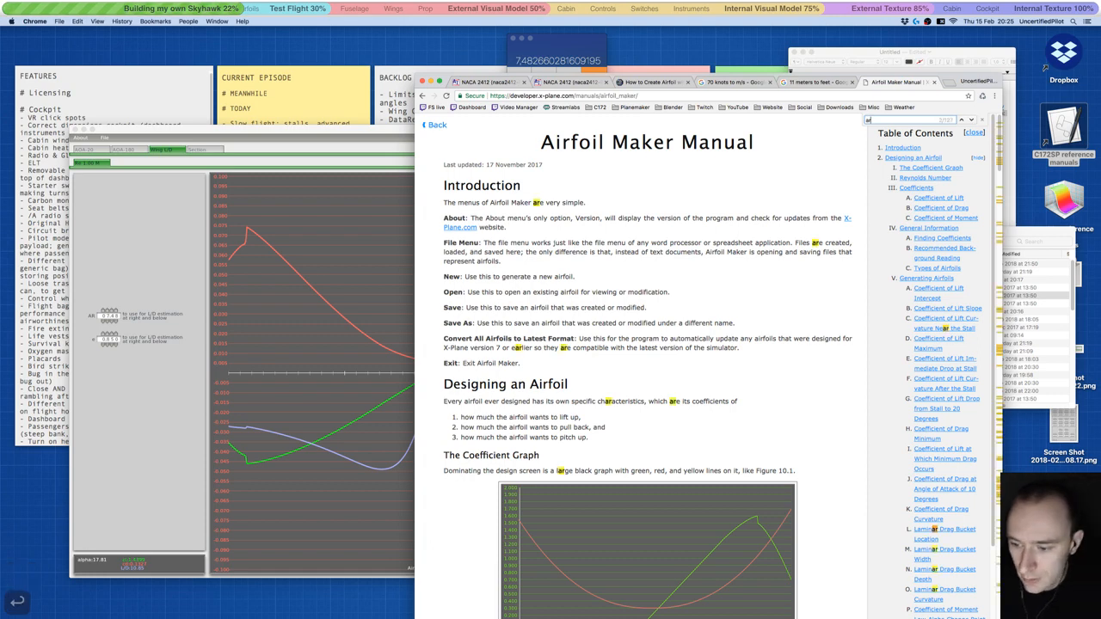
pyautogui.press('super+f')
pyautogui.press('BackSpace')
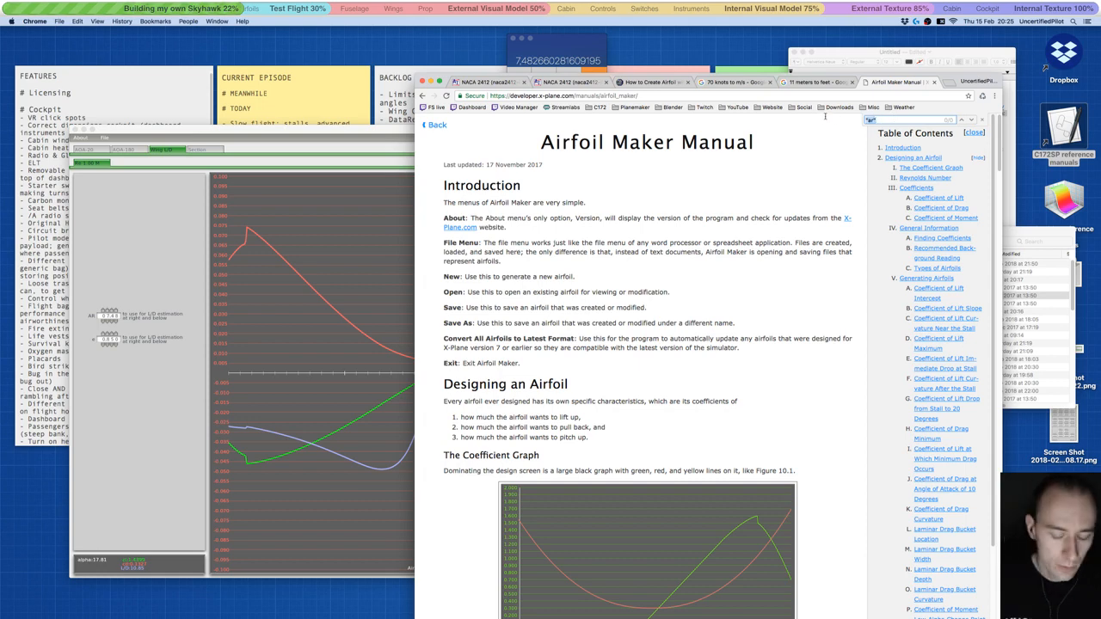
pyautogui.write('ratio')
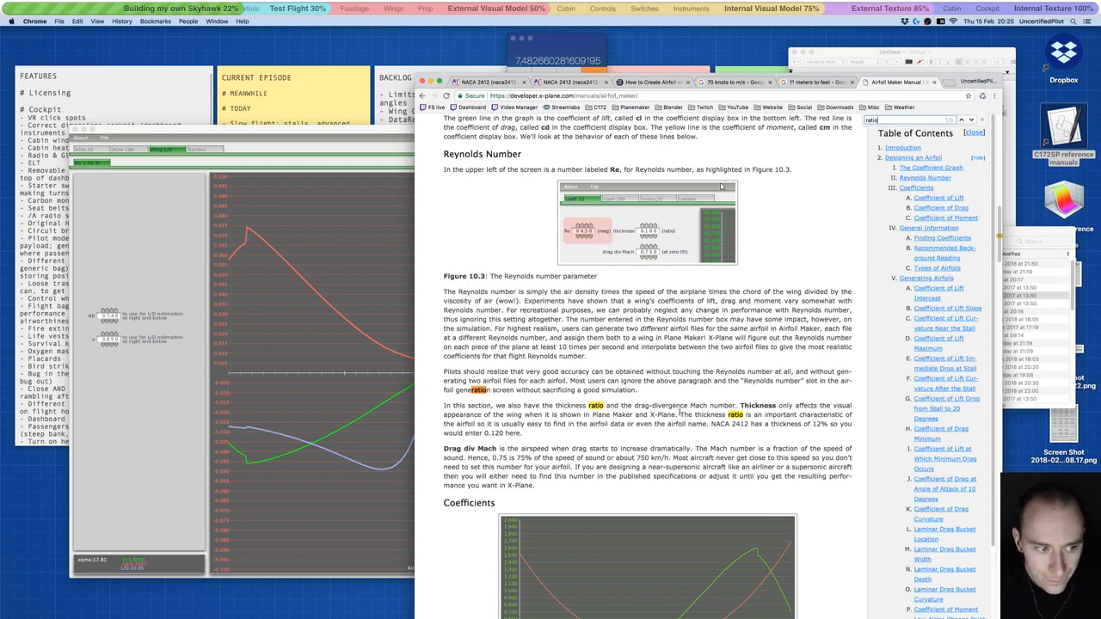
pyautogui.scroll(-12, 680, 412)
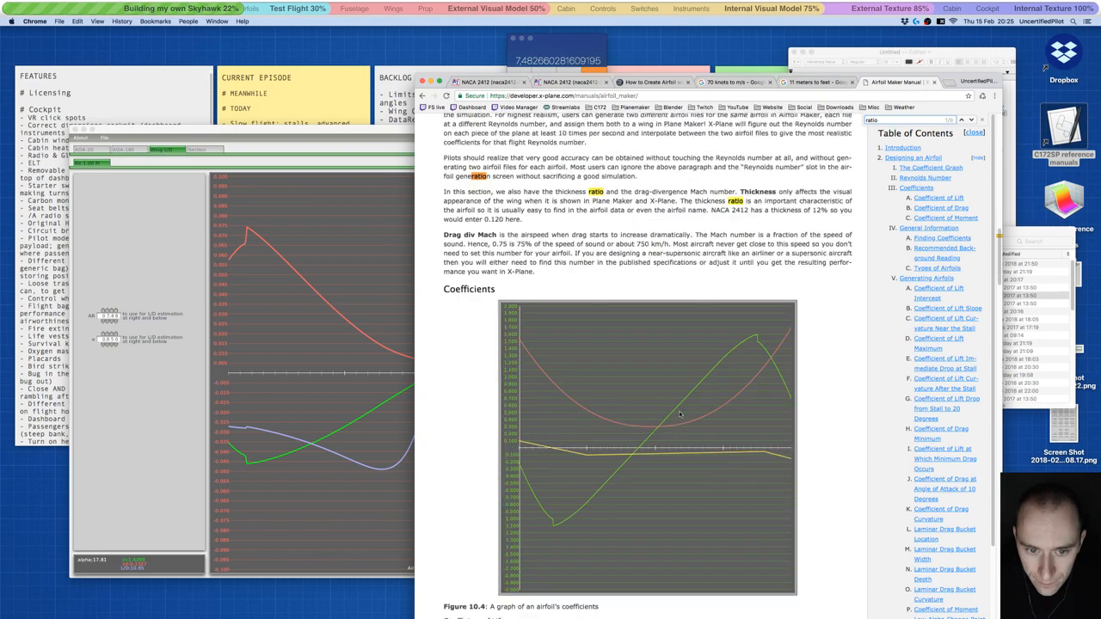
pyautogui.scroll(-3, 679, 412)
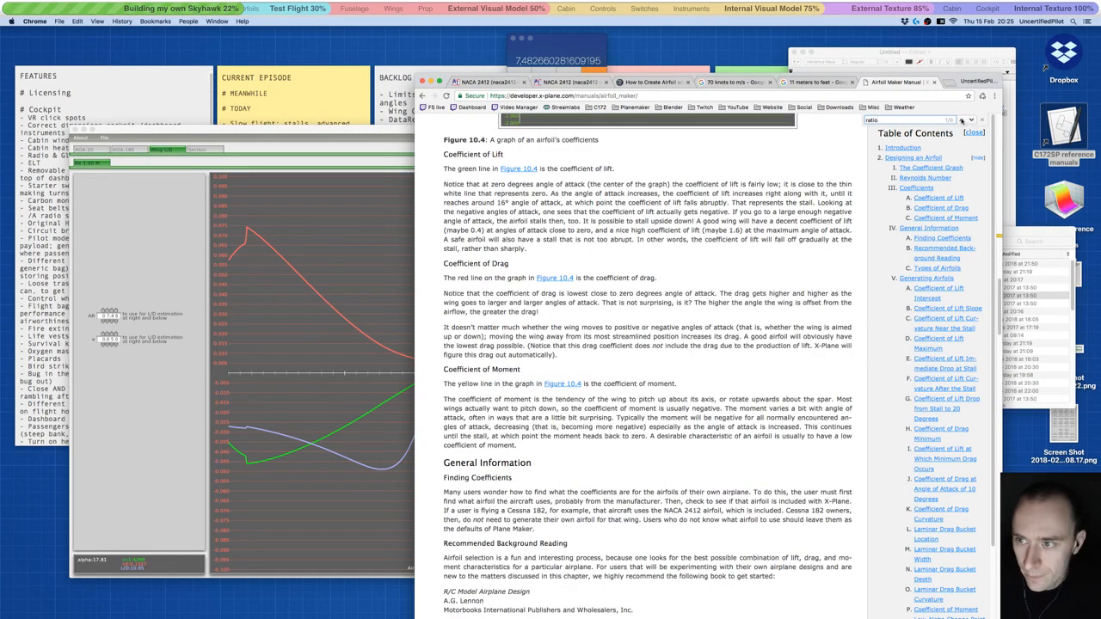
# - Find the "ratio" matches in the manual's Wing L/D section, and examine its text on aspect ratio and efficiency factor e
pyautogui.click(962, 121)
pyautogui.click(971, 121)
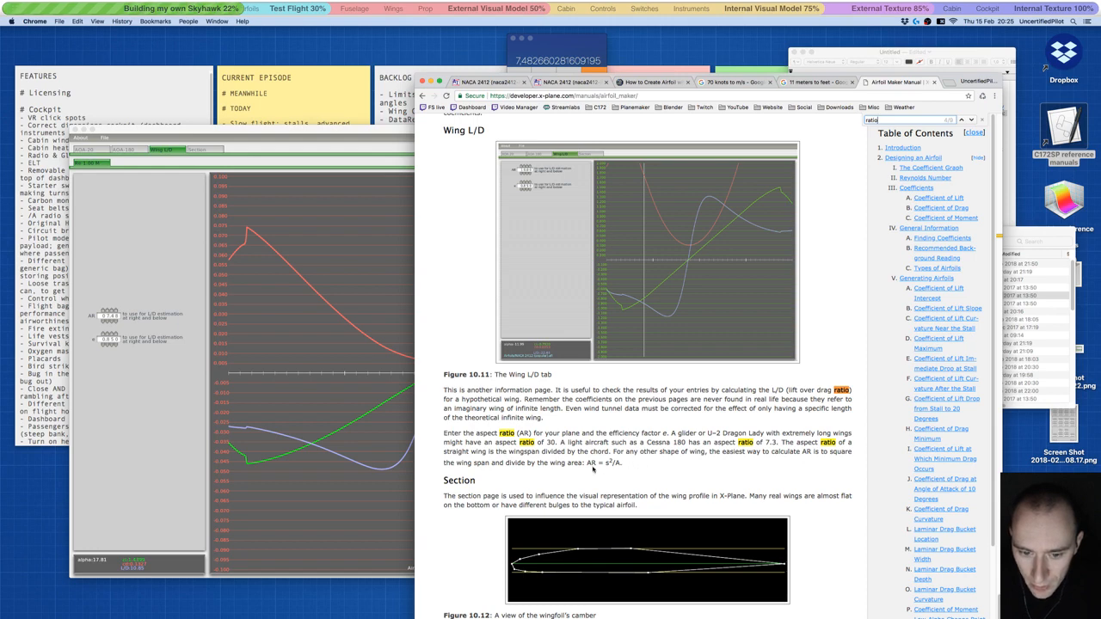
pyautogui.press('alt+super+8')
pyautogui.press('alt+super+8')
pyautogui.scroll(-1, 611, 430)
pyautogui.scroll(-3, 608, 428)
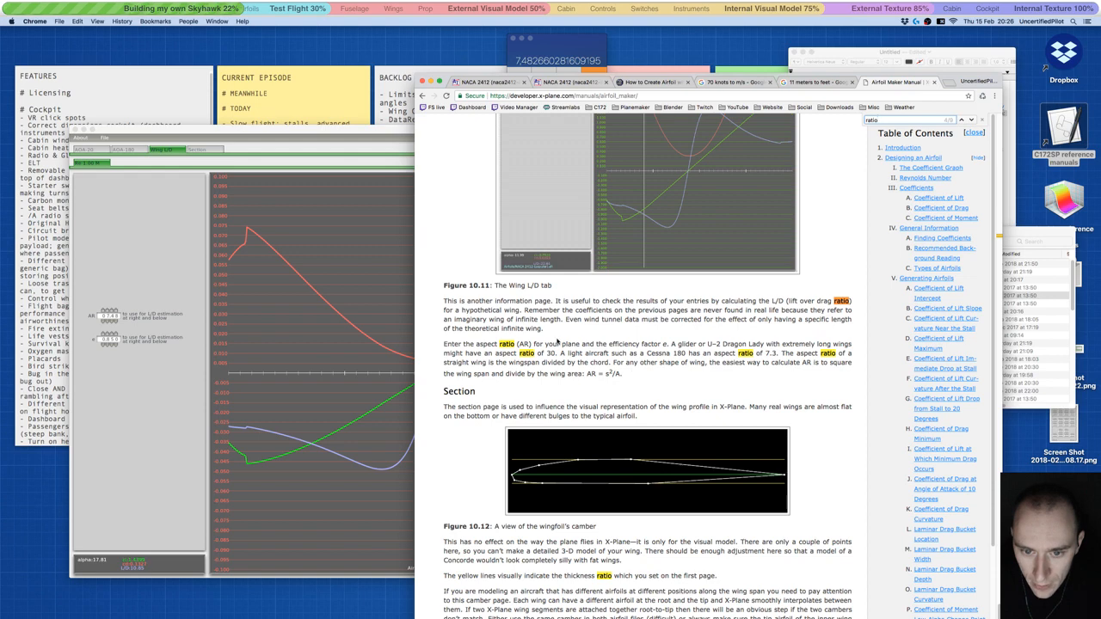
pyautogui.keyDown('ctrl'); pyautogui.scroll(3, 532, 344); pyautogui.keyUp('ctrl')
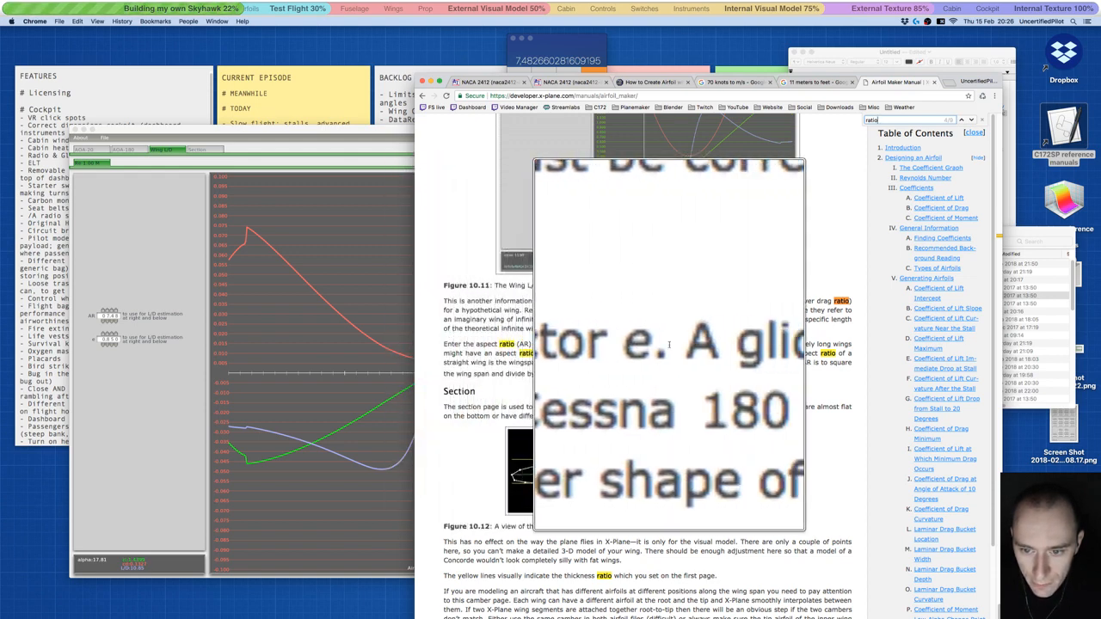
pyautogui.keyDown('ctrl'); pyautogui.scroll(-3, 673, 343); pyautogui.keyUp('ctrl')
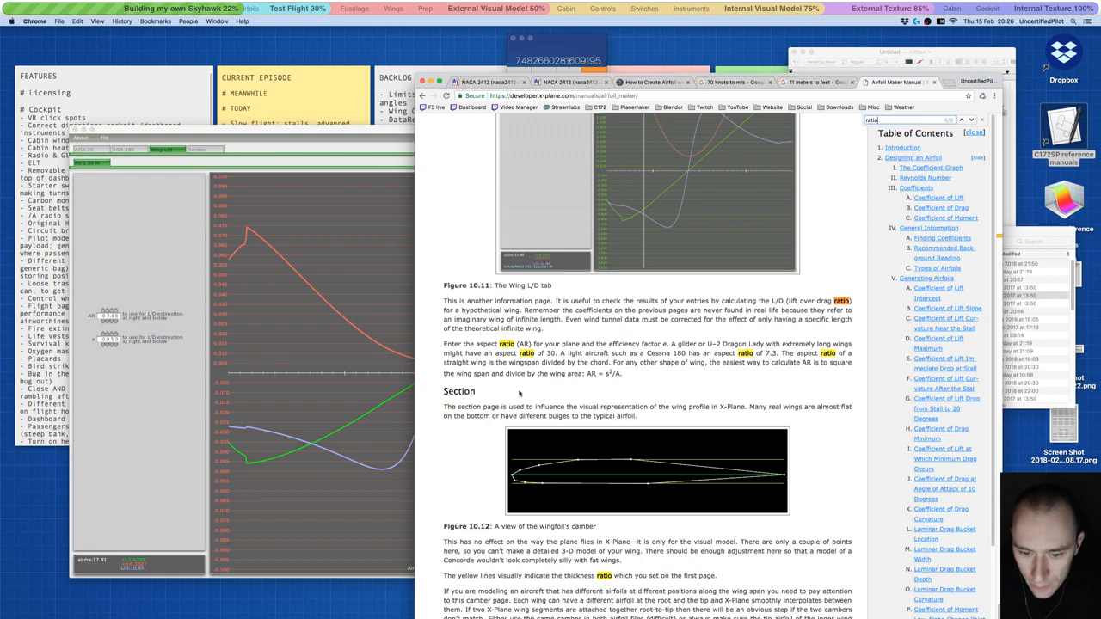
pyautogui.scroll(-1, 520, 394)
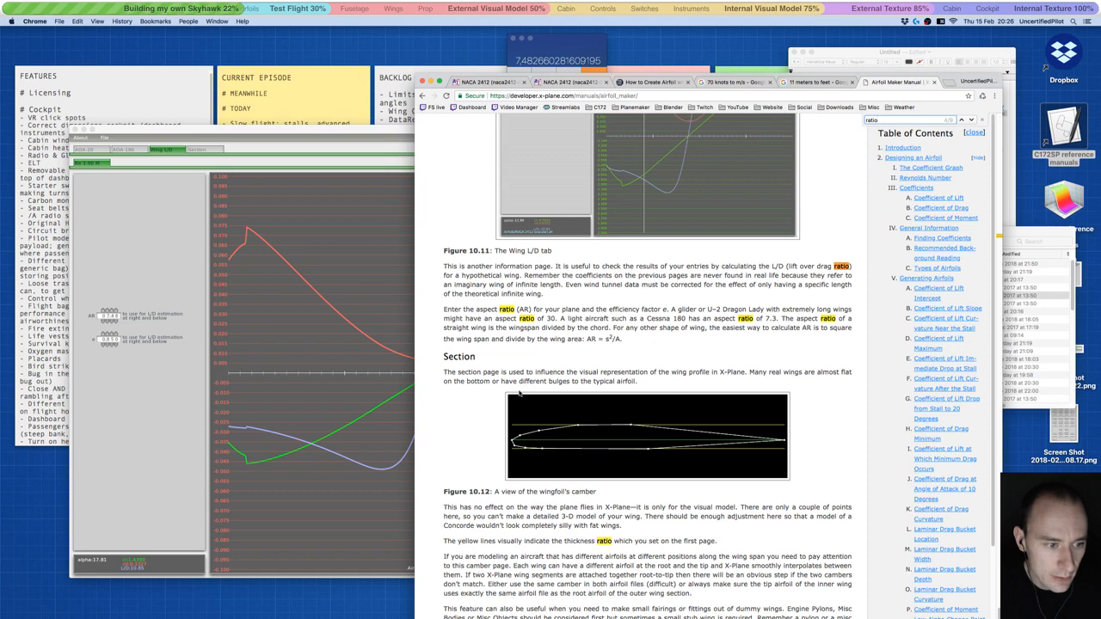
# - Check the e setting for the root airfoil's L/D estimation in Airfoil Maker, and return to the manual in Chrome
pyautogui.click(155, 342)
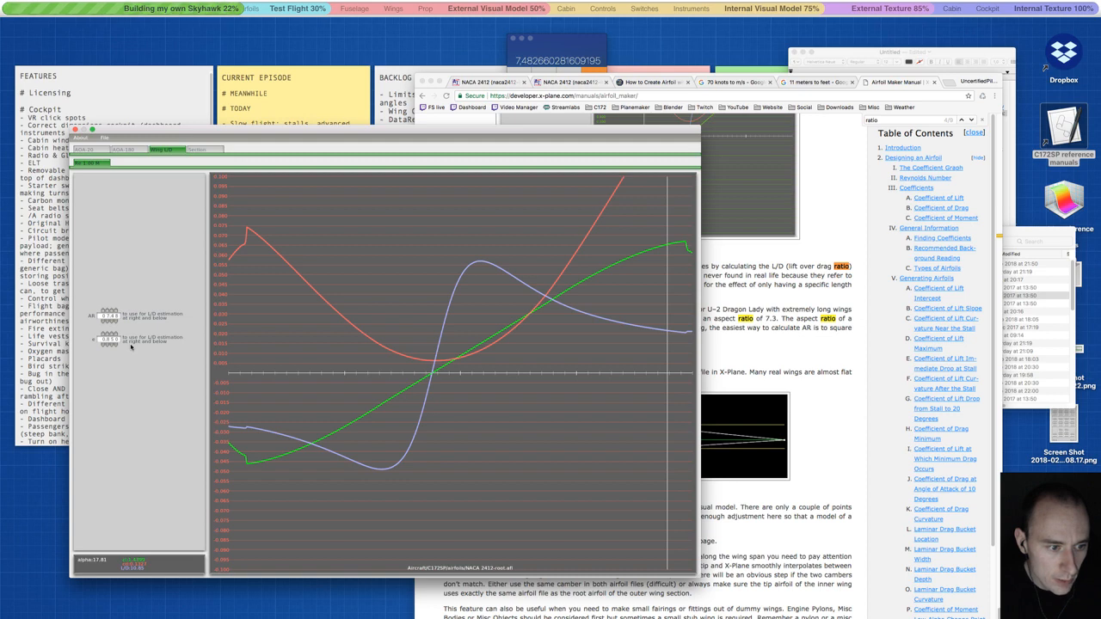
pyautogui.click(107, 335)
pyautogui.click(109, 342)
pyautogui.click(799, 356)
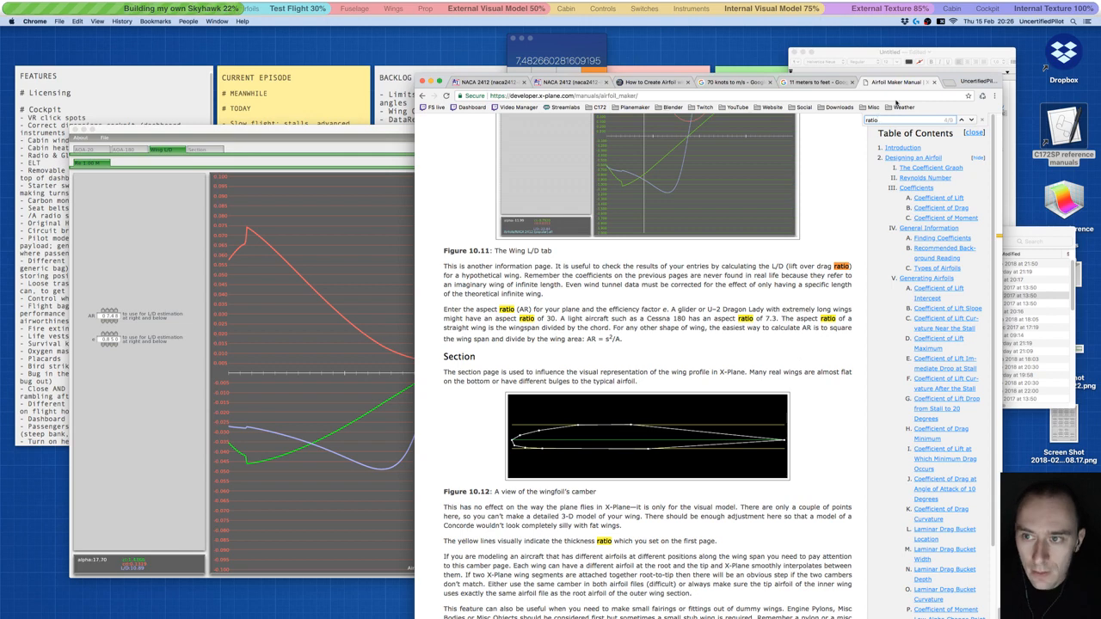
# - Search Google in a new tab for 'naca 2412 skyhawk "efficiency factor e"', and open the chapter 5 wing design PDF
pyautogui.click(948, 83)
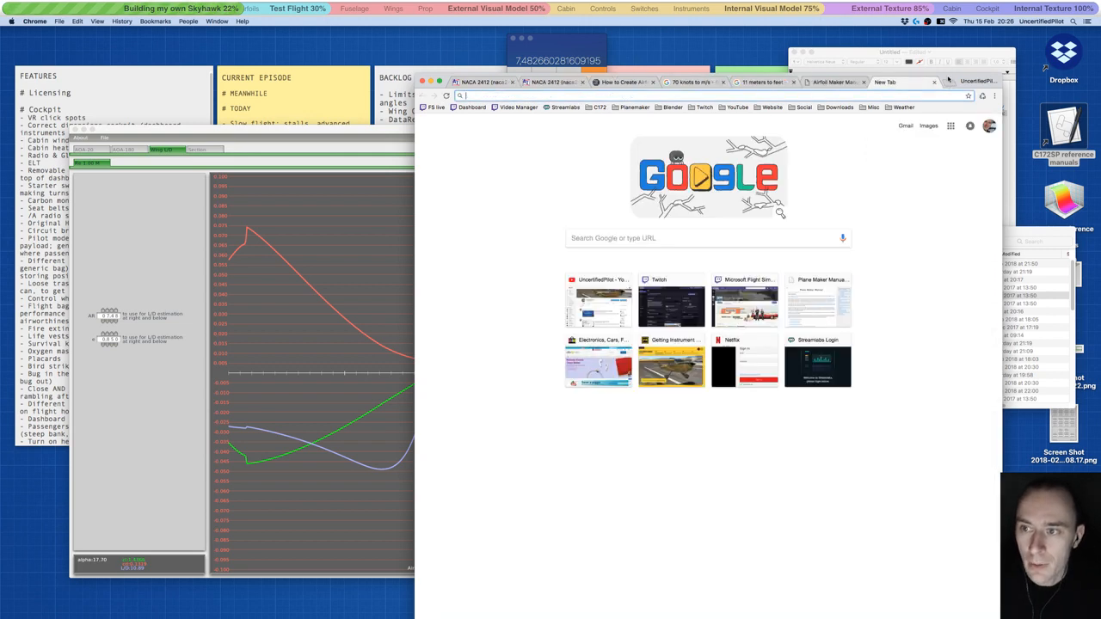
pyautogui.moveTo(949, 77); pyautogui.dragTo(995, 80)
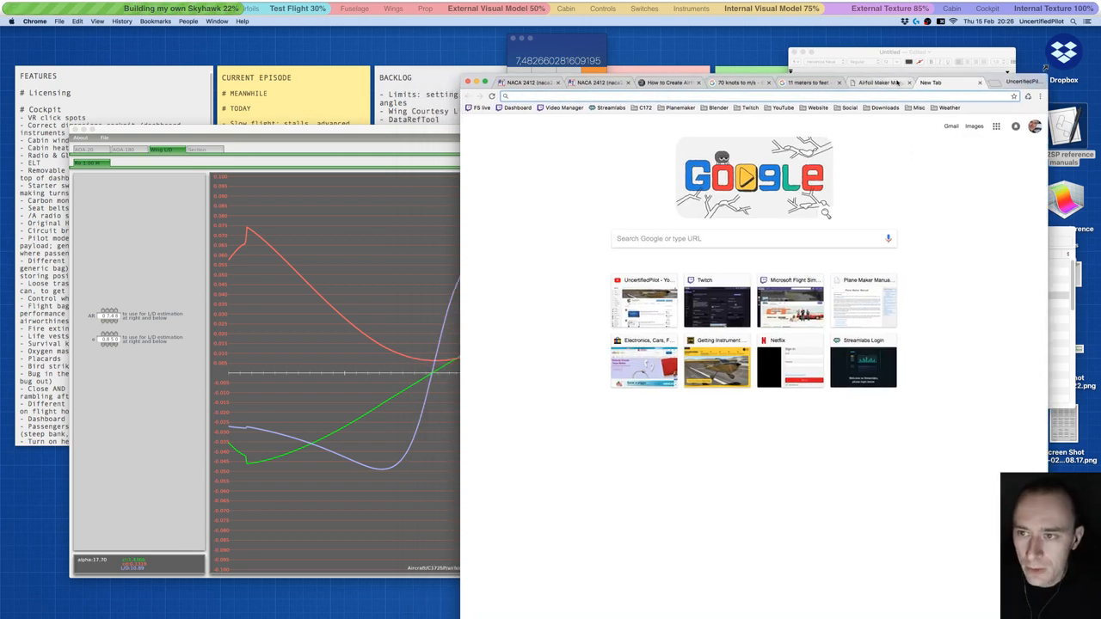
pyautogui.click(981, 81)
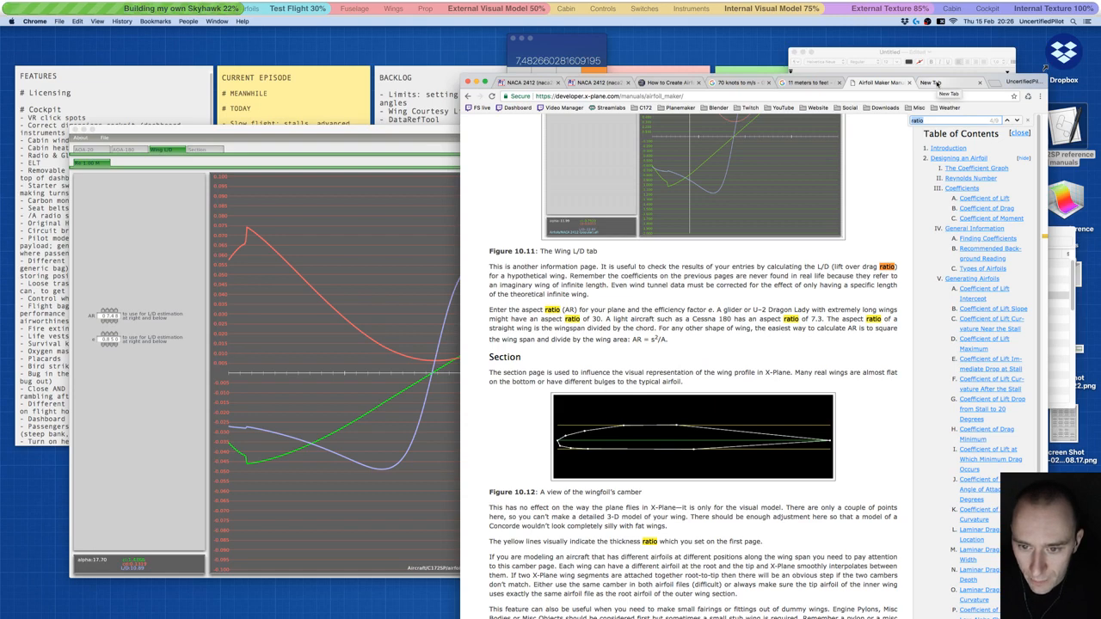
pyautogui.click(935, 82)
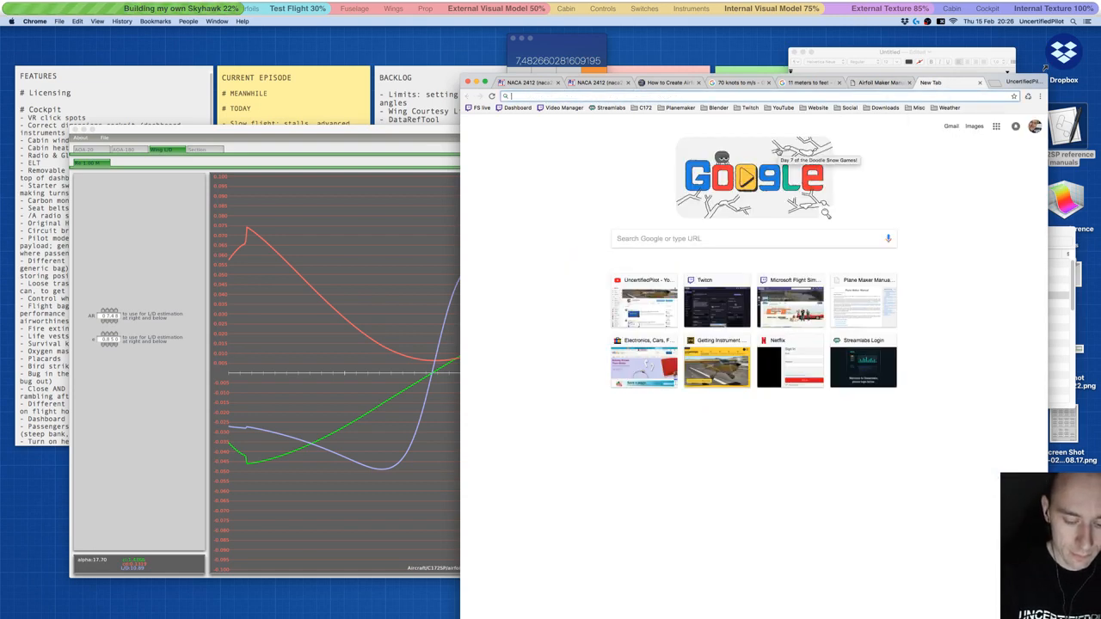
pyautogui.write('naca')
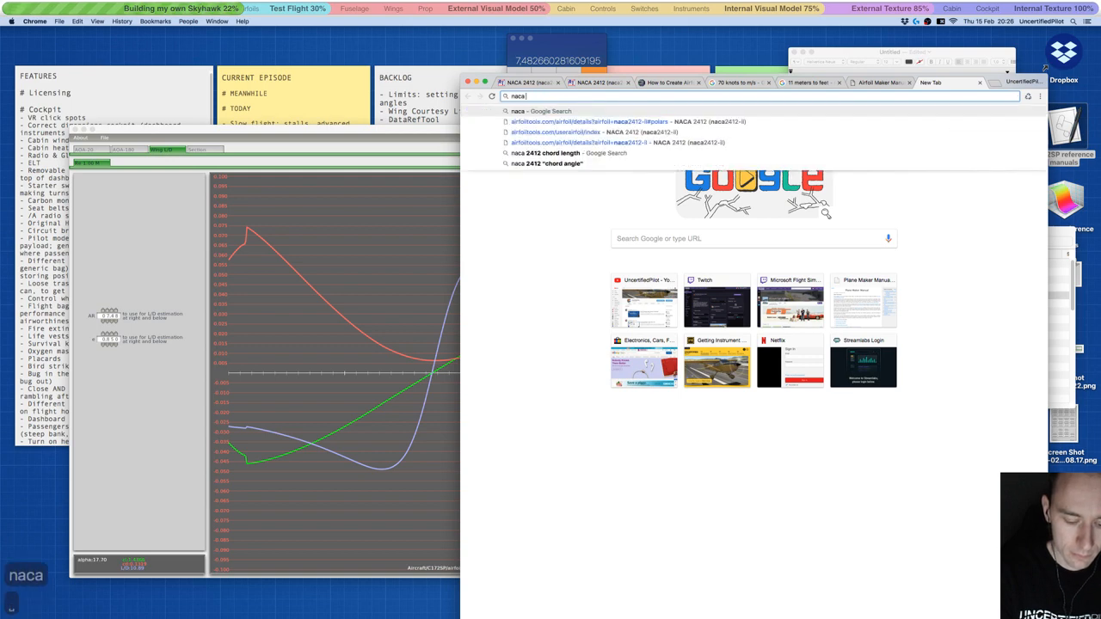
pyautogui.write(' 2512')
pyautogui.press('BackSpace')
pyautogui.press('BackSpace')
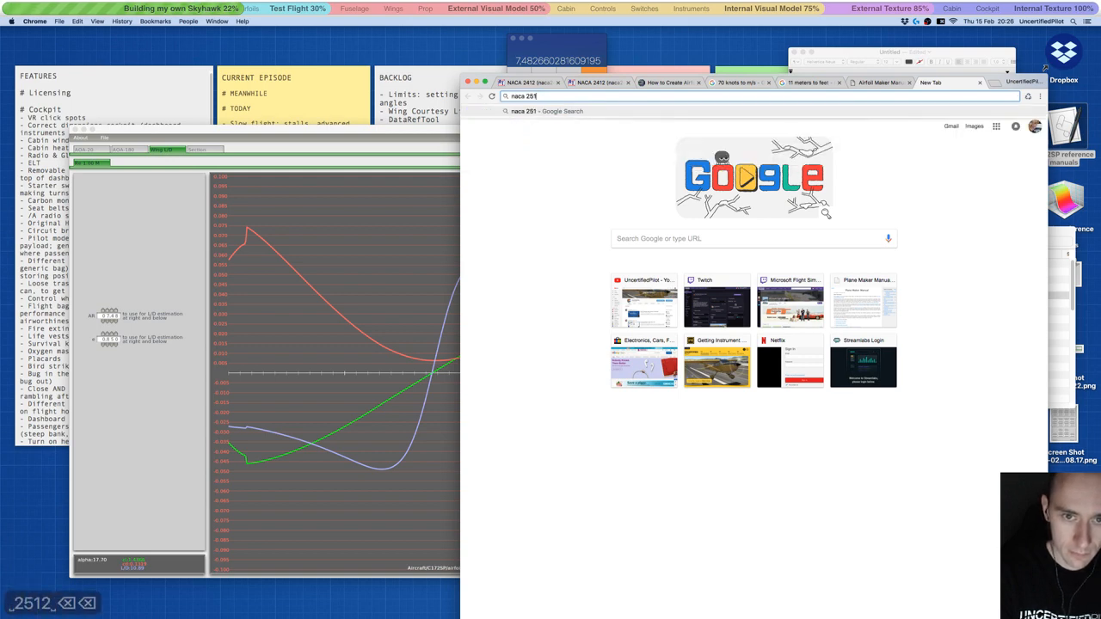
pyautogui.press('BackSpace')
pyautogui.press('BackSpace')
pyautogui.write('412')
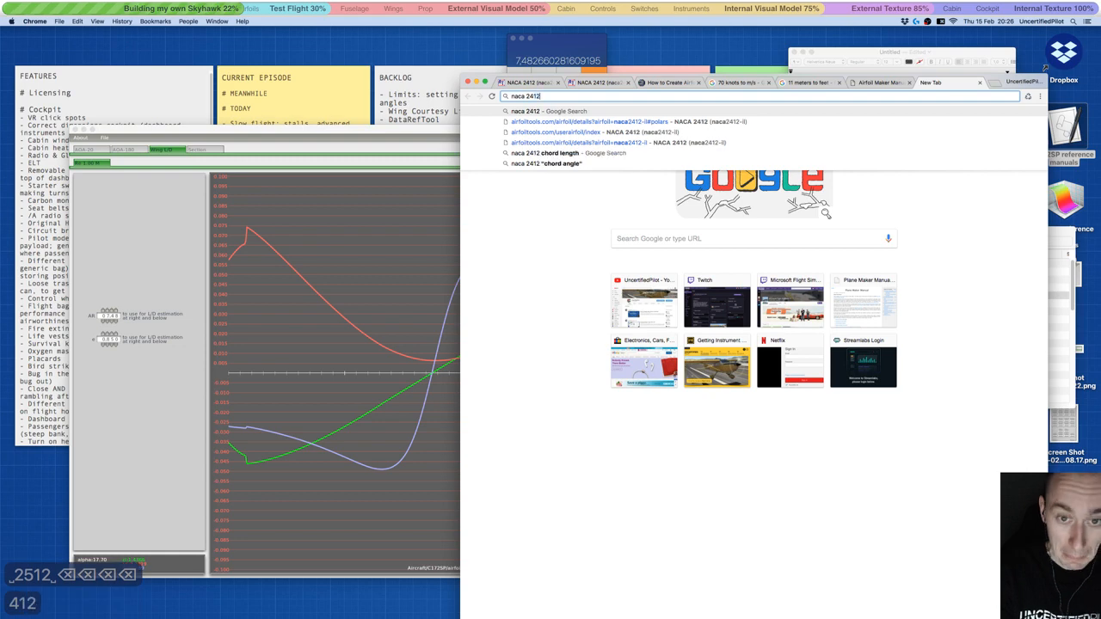
pyautogui.write(' skyhawk ef')
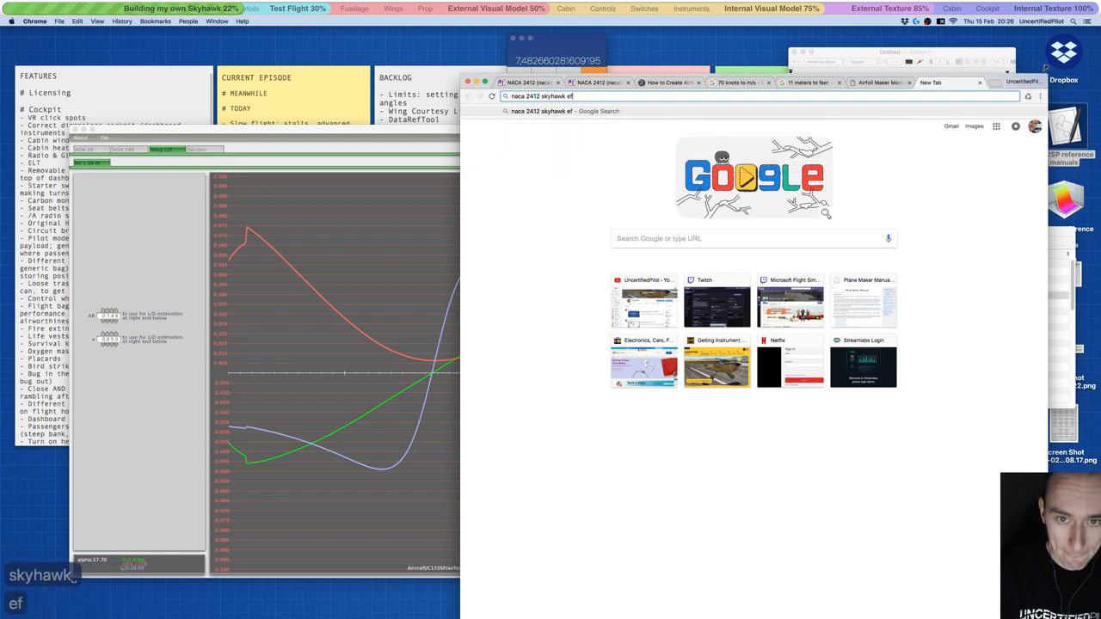
pyautogui.press('BackSpace')
pyautogui.press('BackSpace')
pyautogui.write('"efficiency factor e')
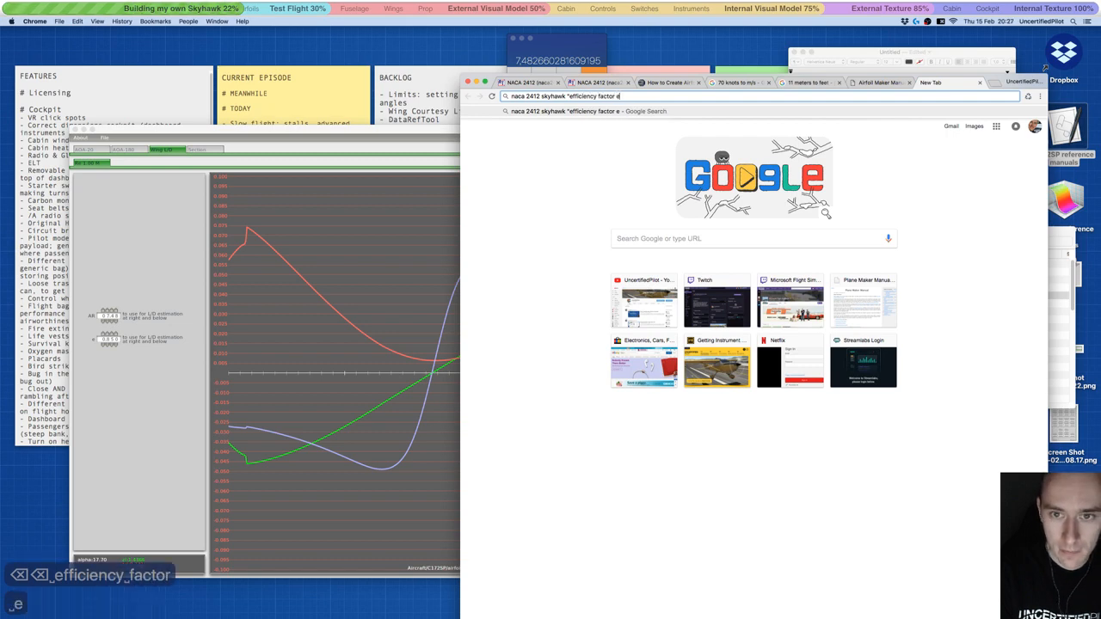
pyautogui.write('"')
pyautogui.press('Return')
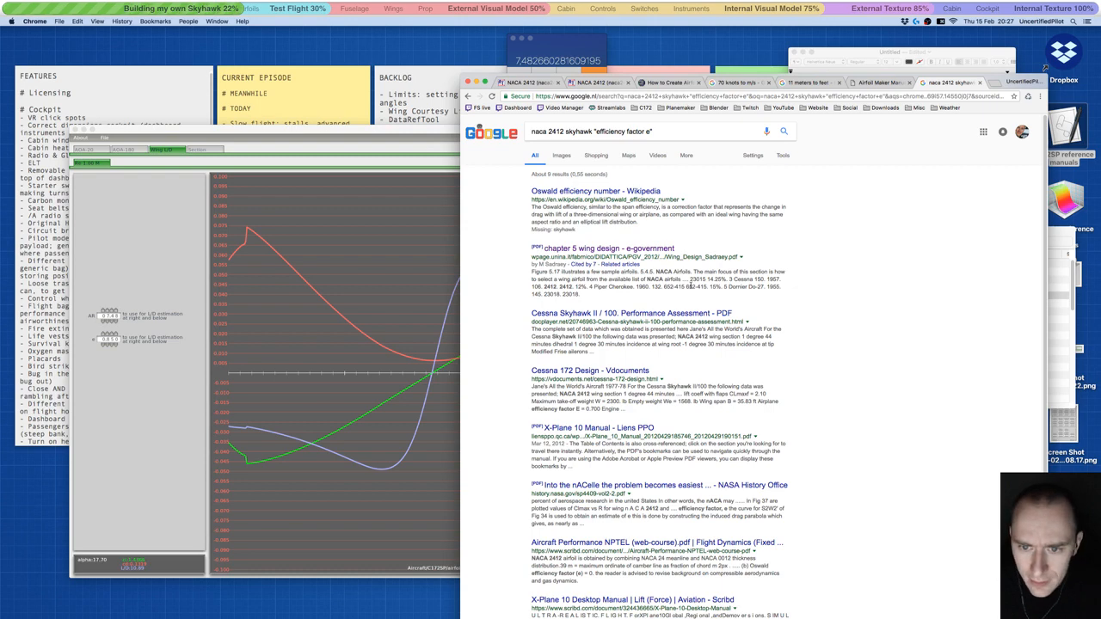
pyautogui.click(600, 250)
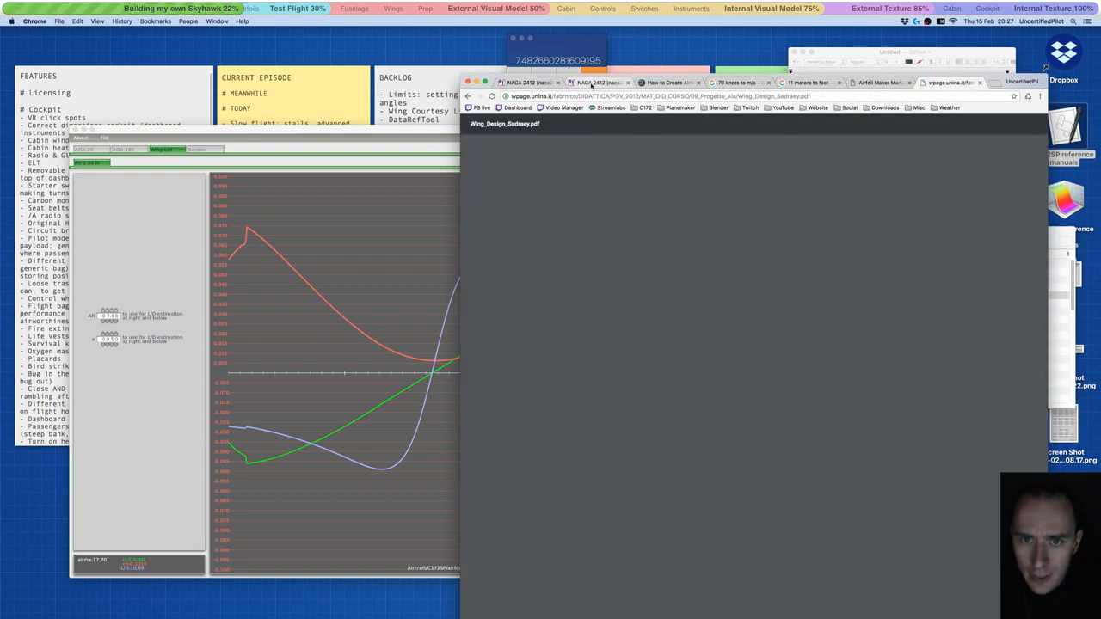
# - Expand the polar data table on the Airfoil Tools NACA 2412 polar page at RE=1,000,000, and examine its columns and values
pyautogui.click(590, 83)
pyautogui.scroll(5, 720, 233)
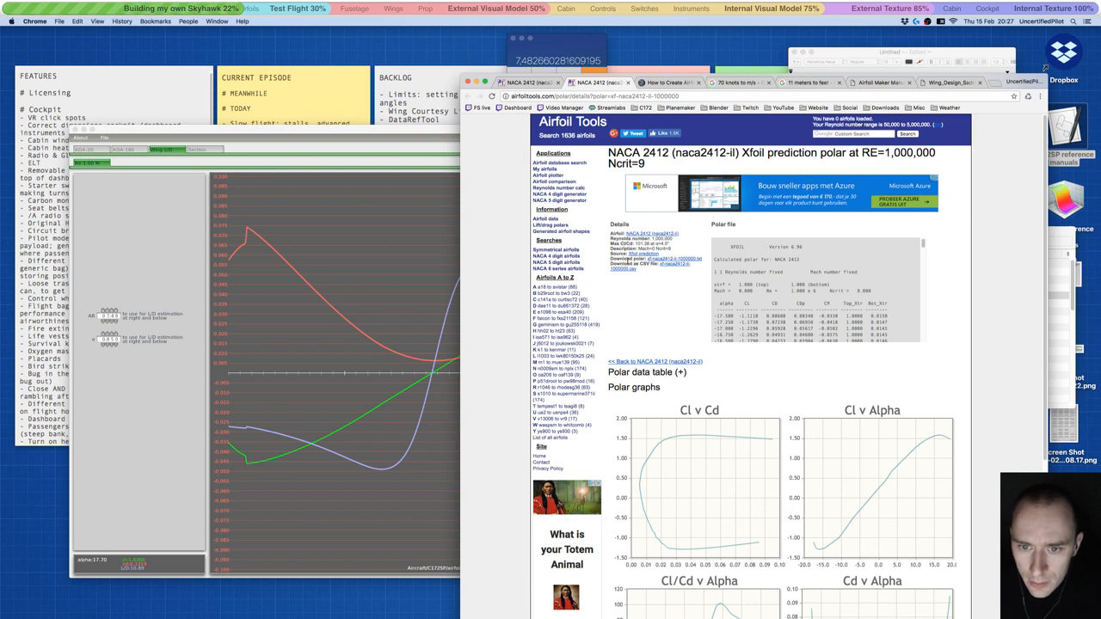
pyautogui.scroll(-2, 757, 361)
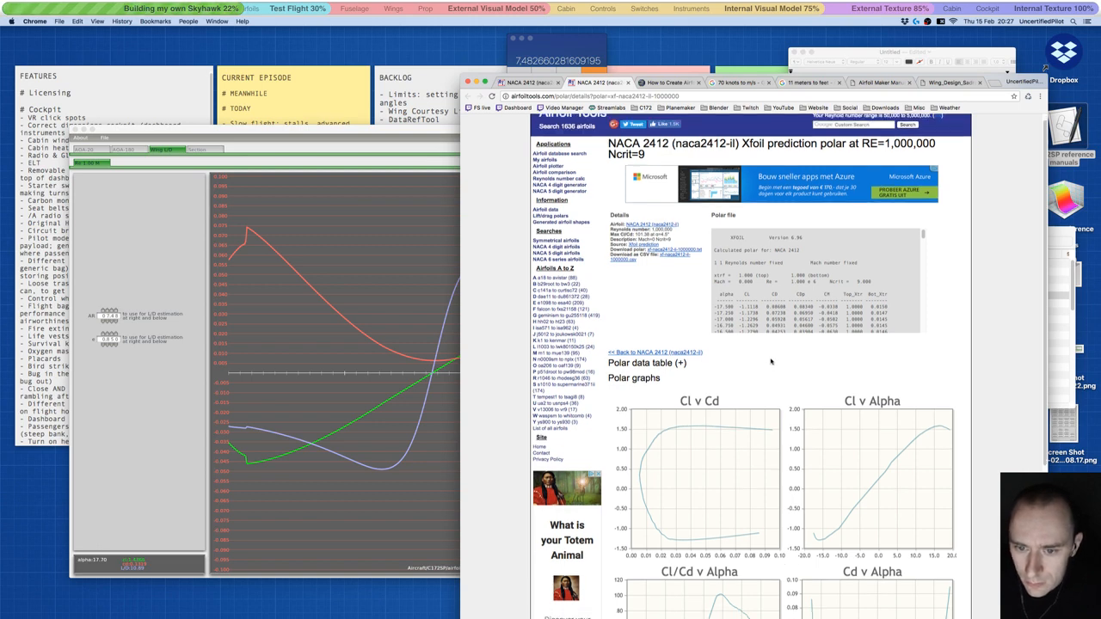
pyautogui.click(682, 359)
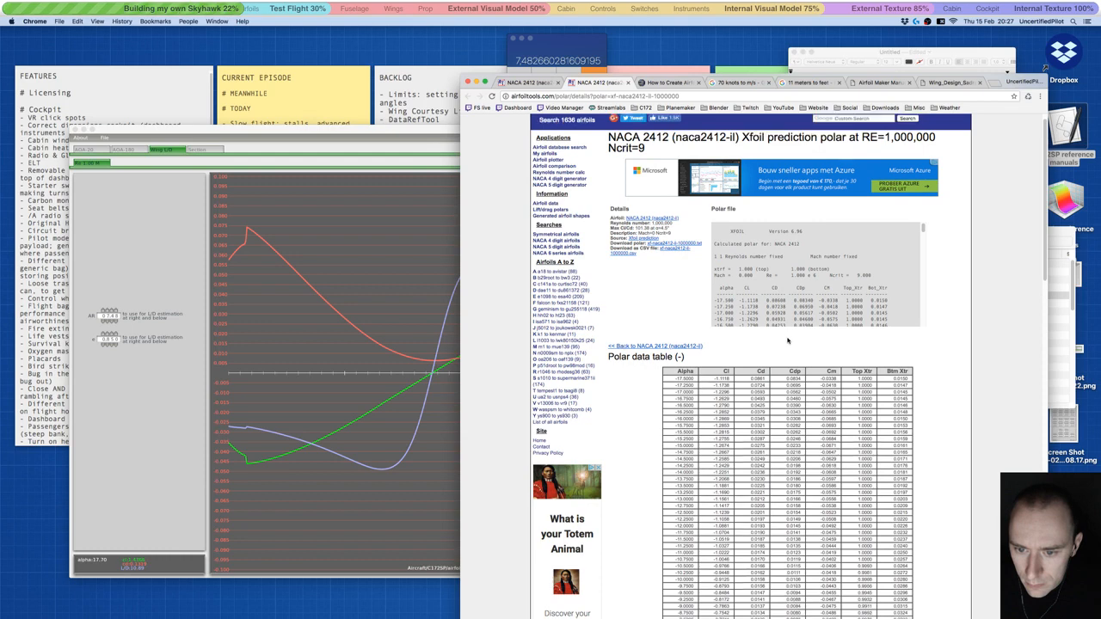
pyautogui.scroll(-3, 788, 341)
pyautogui.scroll(-1, 787, 338)
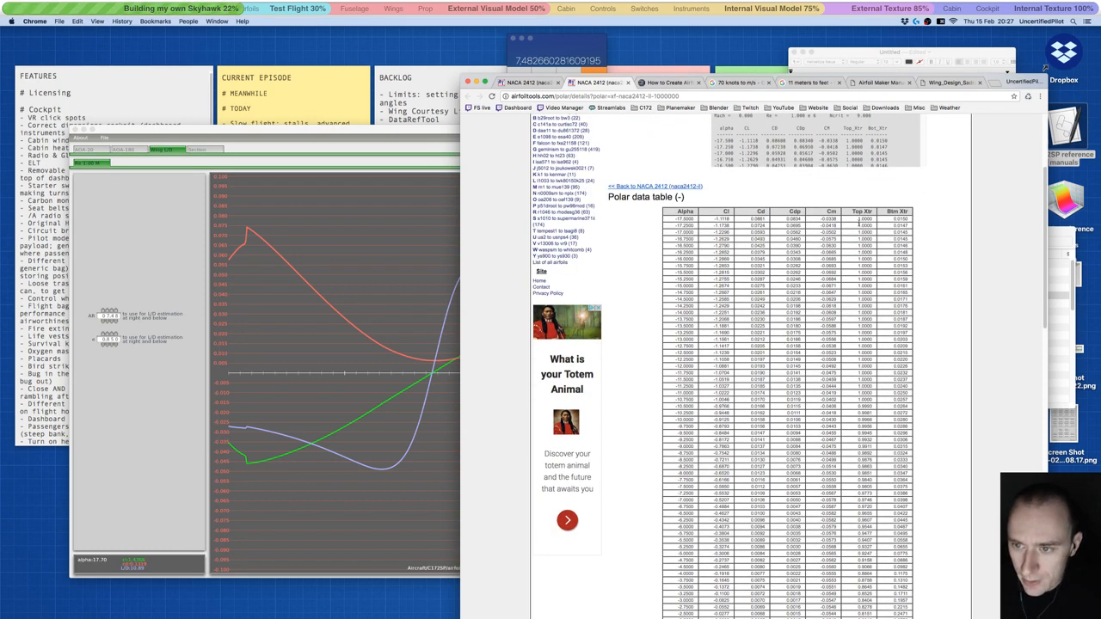
pyautogui.scroll(-3, 860, 222)
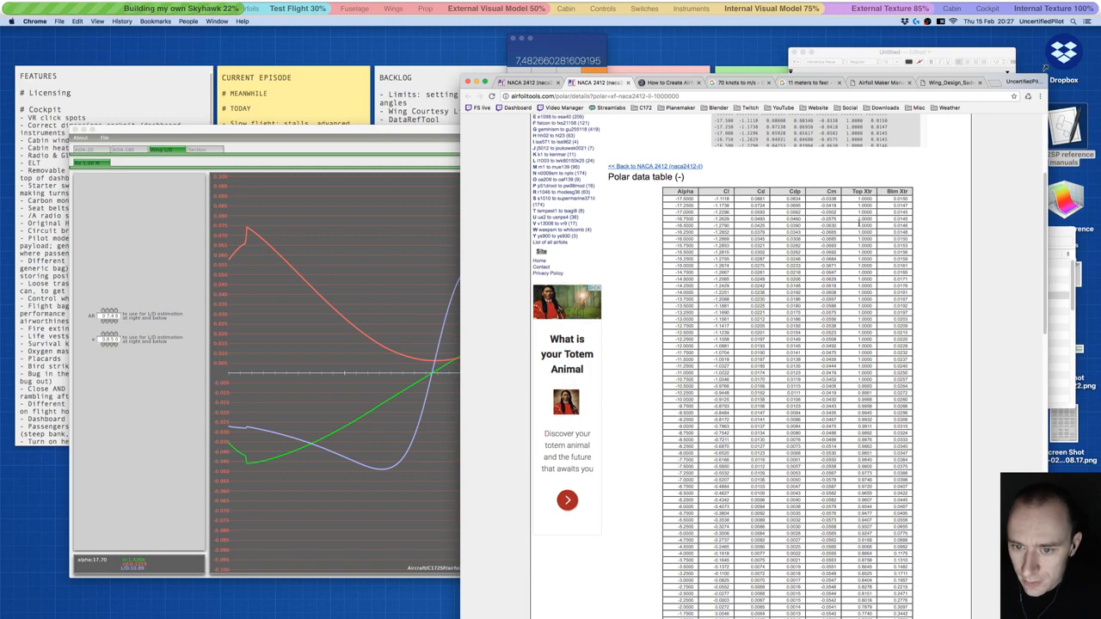
pyautogui.scroll(-15, 860, 222)
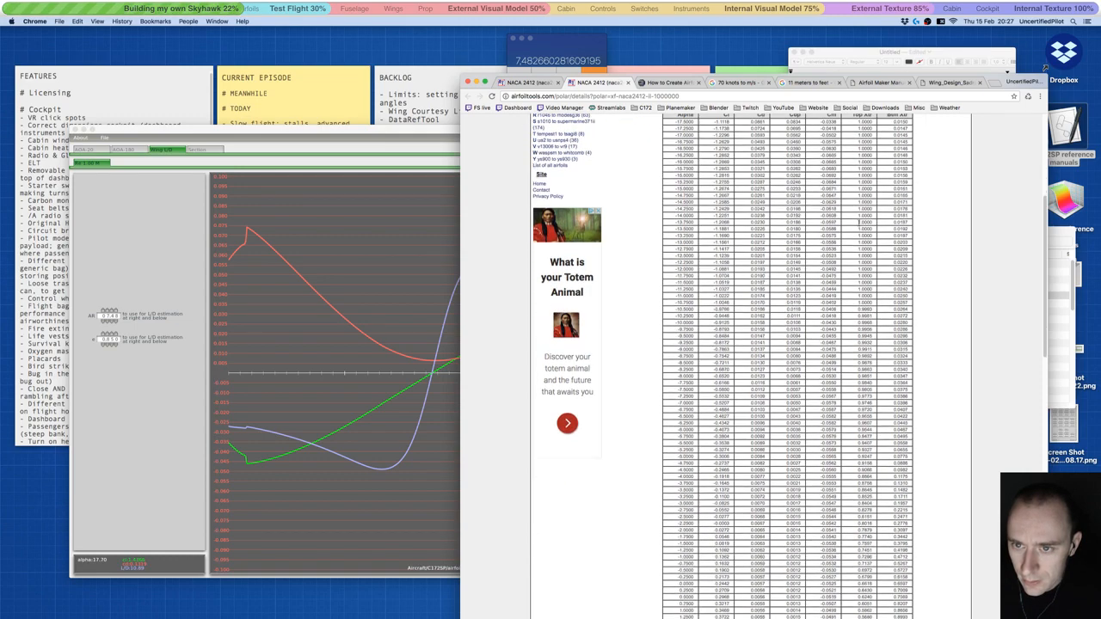
pyautogui.scroll(15, 859, 225)
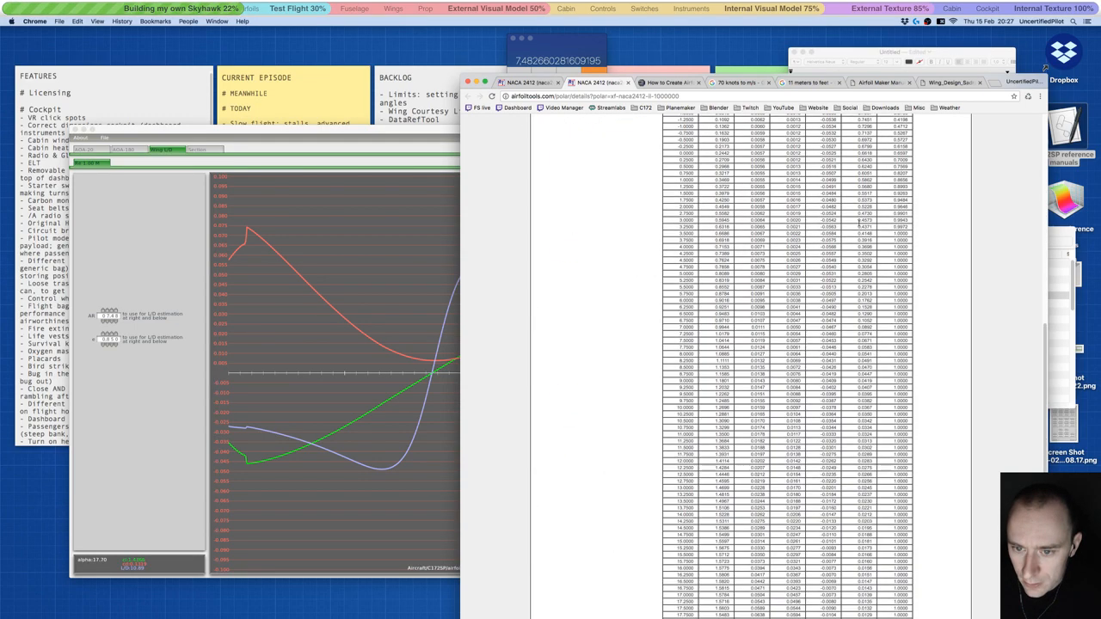
pyautogui.scroll(5, 858, 226)
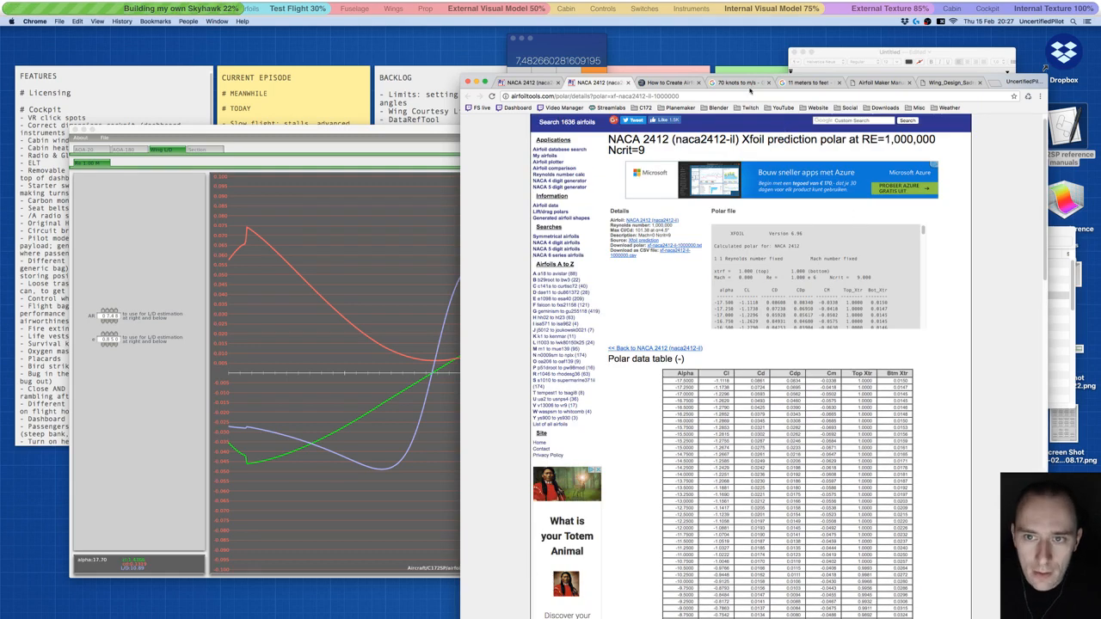
# - Move the browser window aside, search the wing design PDF for "efficiency factor" in quotation marks, and clear the search text
pyautogui.moveTo(991, 78); pyautogui.dragTo(1037, 77)
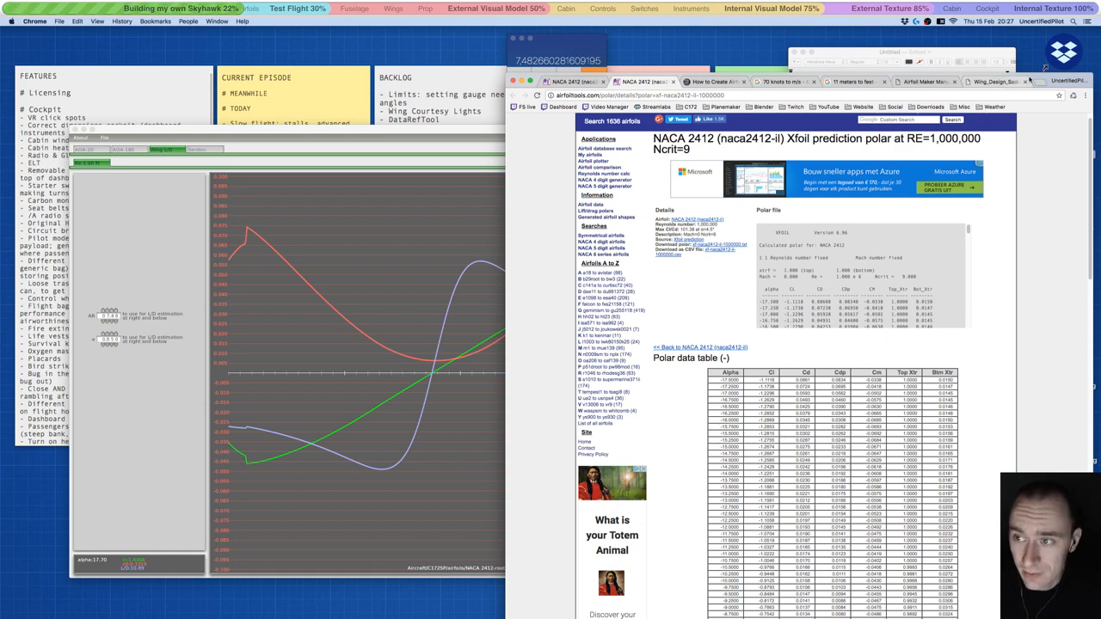
pyautogui.click(997, 82)
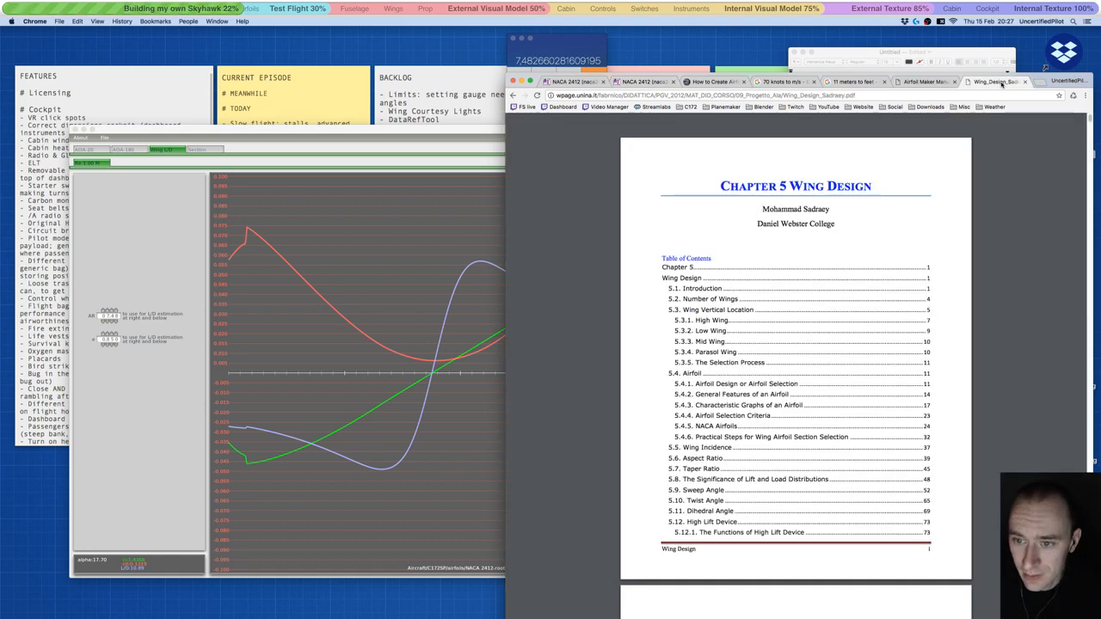
pyautogui.press('super+f')
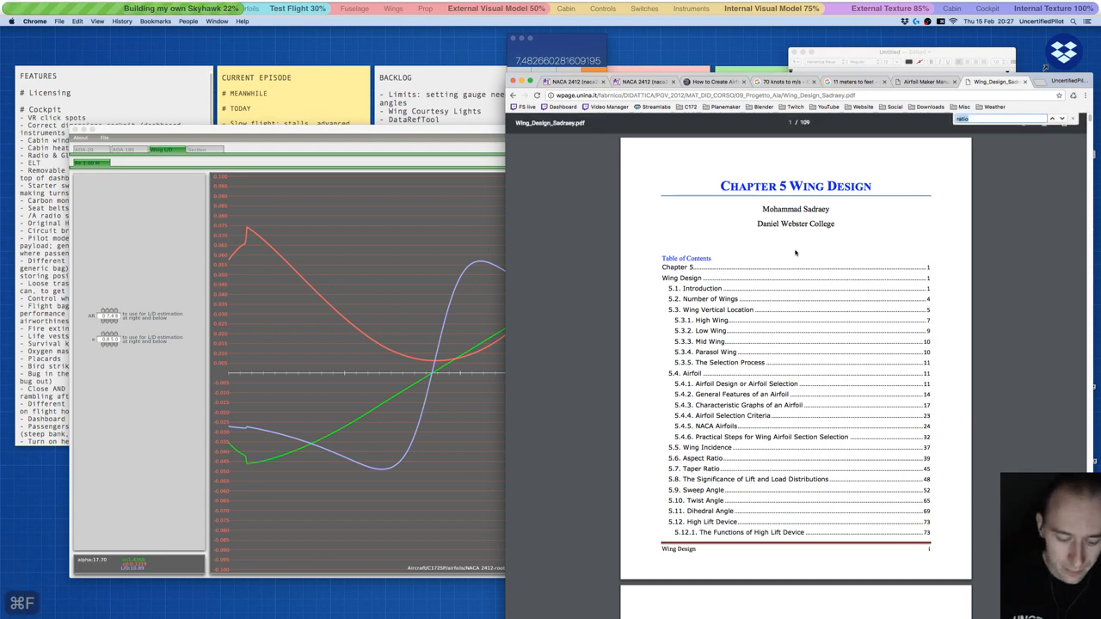
pyautogui.write('eff')
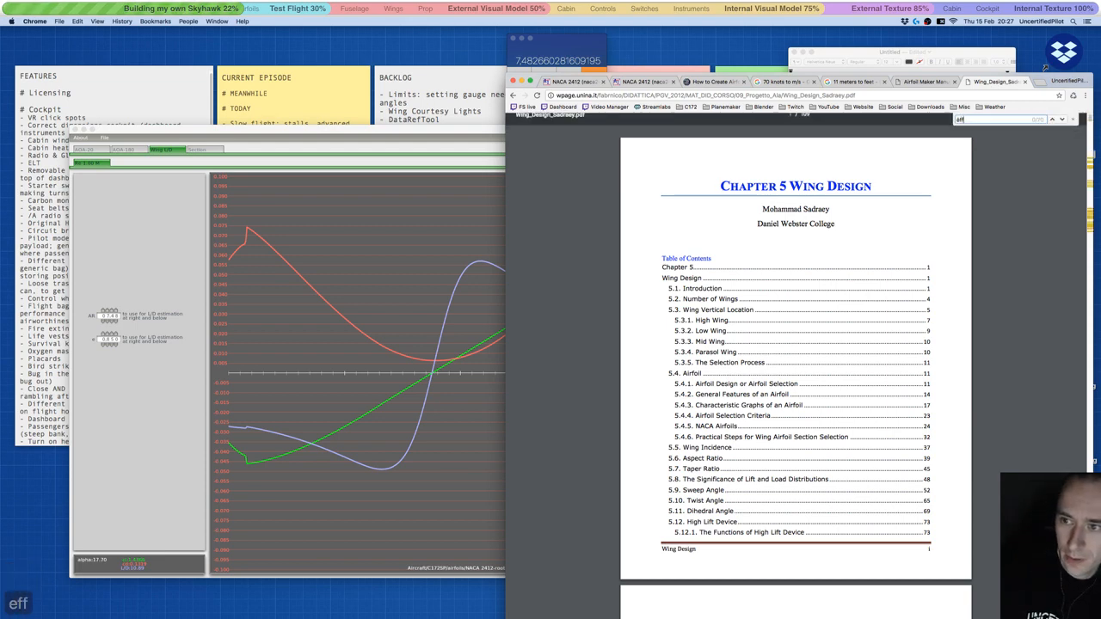
pyautogui.press('BackSpace')
pyautogui.press('BackSpace')
pyautogui.press('BackSpace')
pyautogui.write('efficin')
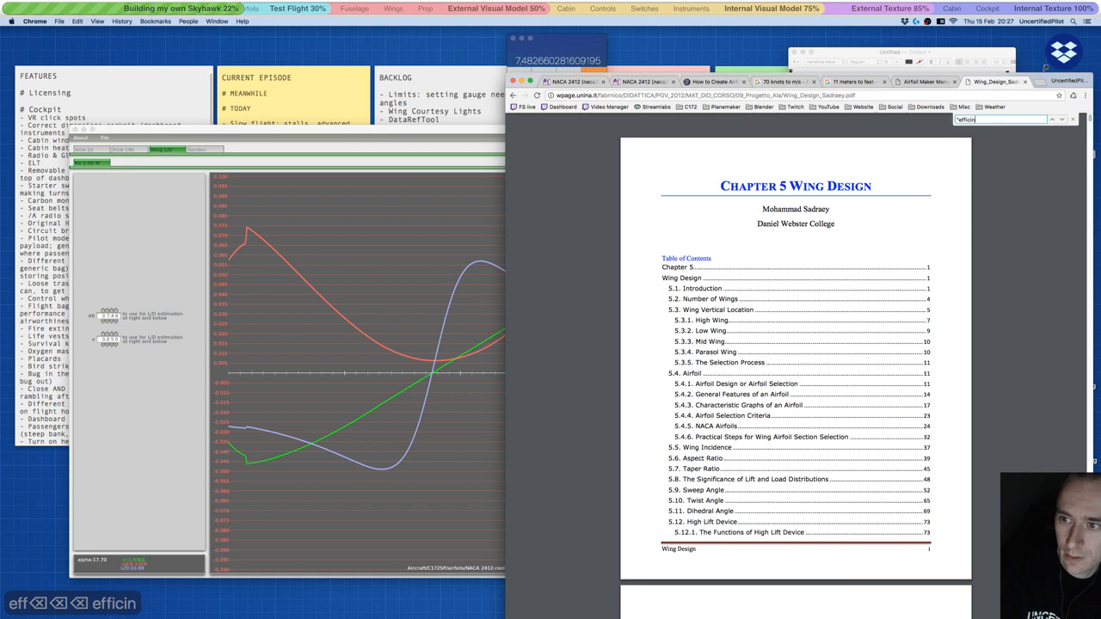
pyautogui.press('BackSpace')
pyautogui.write('ency factor')
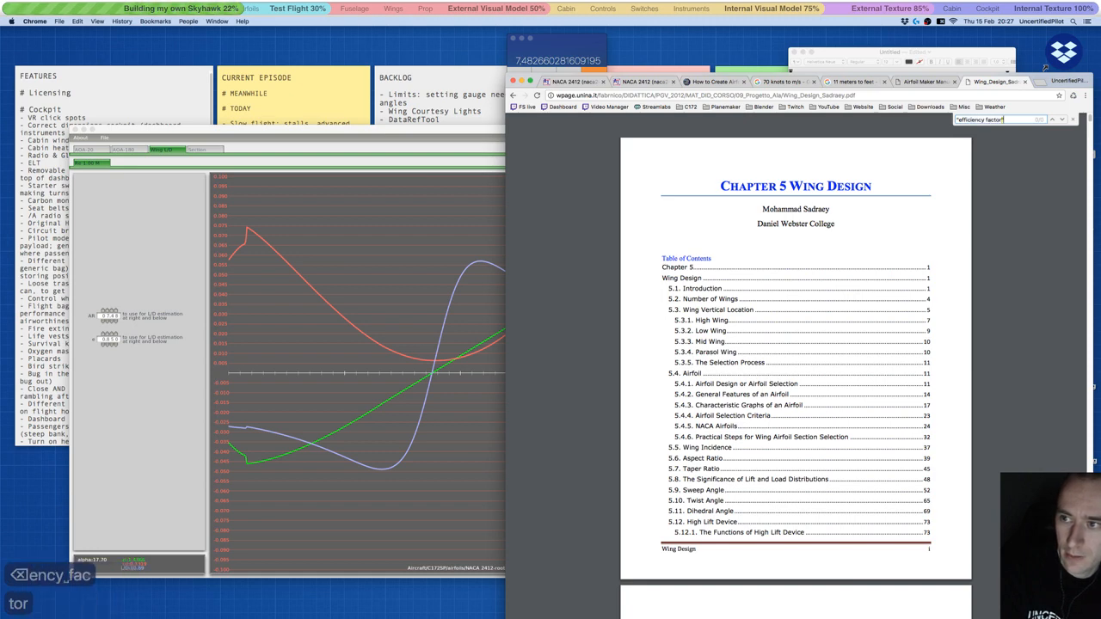
pyautogui.press('Return')
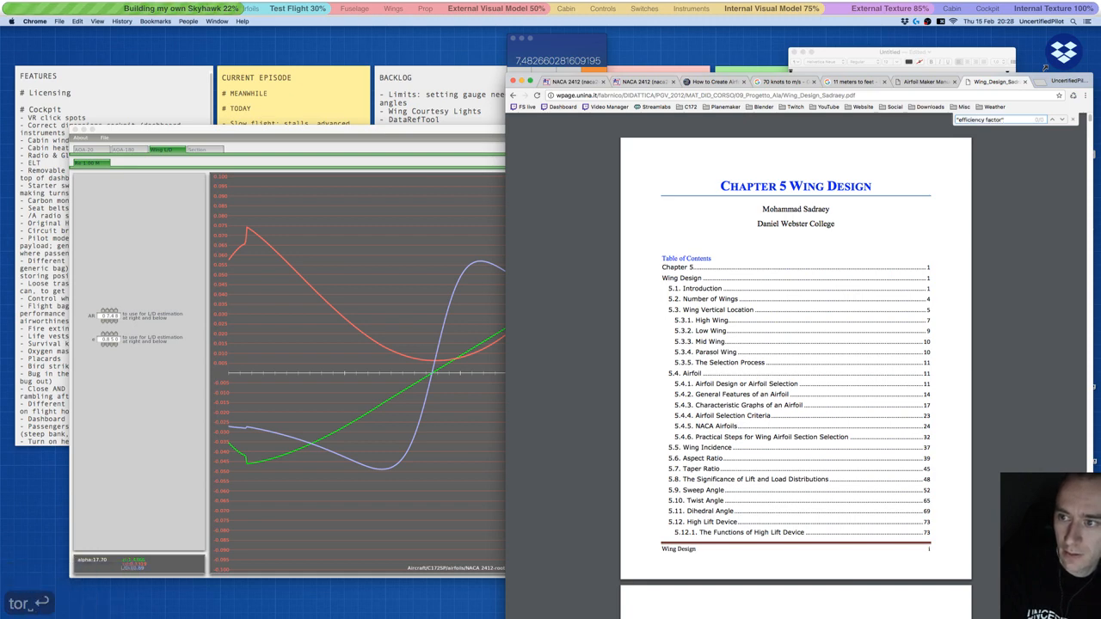
pyautogui.press('super+a')
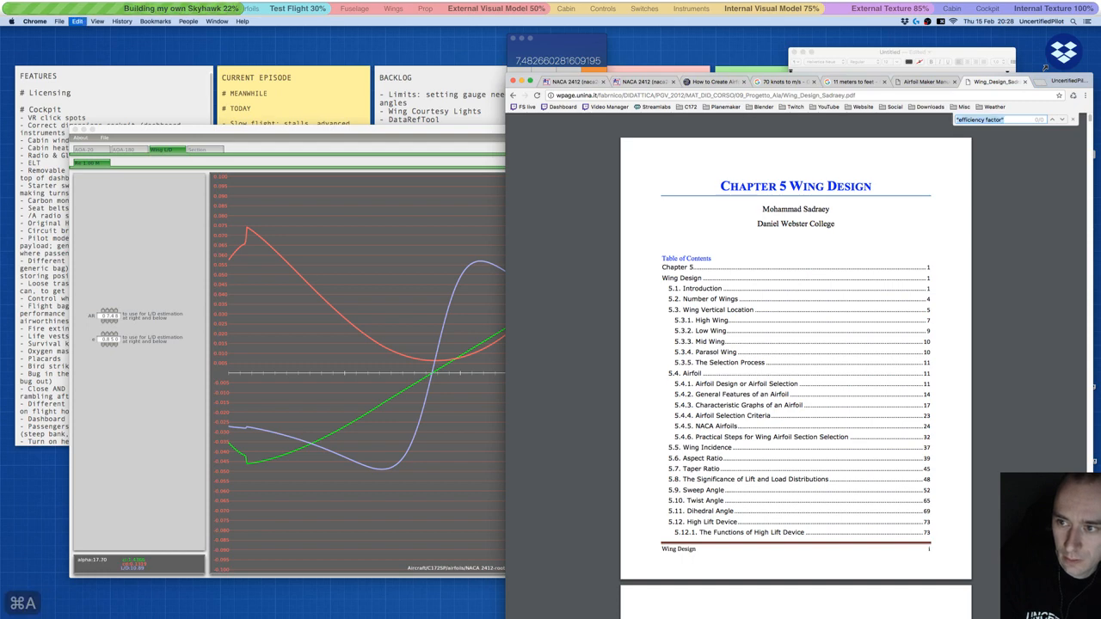
pyautogui.press('BackSpace')
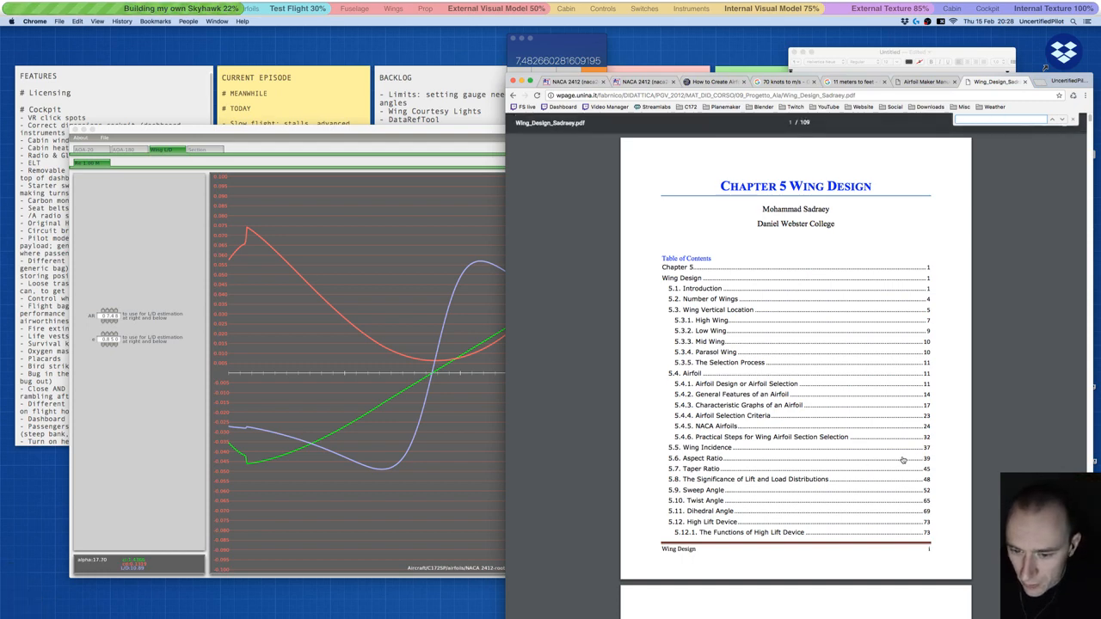
# - Go to section 5.6 Aspect Ratio in the wing design PDF and read its definition, equations and rectangular wing examples
pyautogui.scroll(-20, 929, 458)
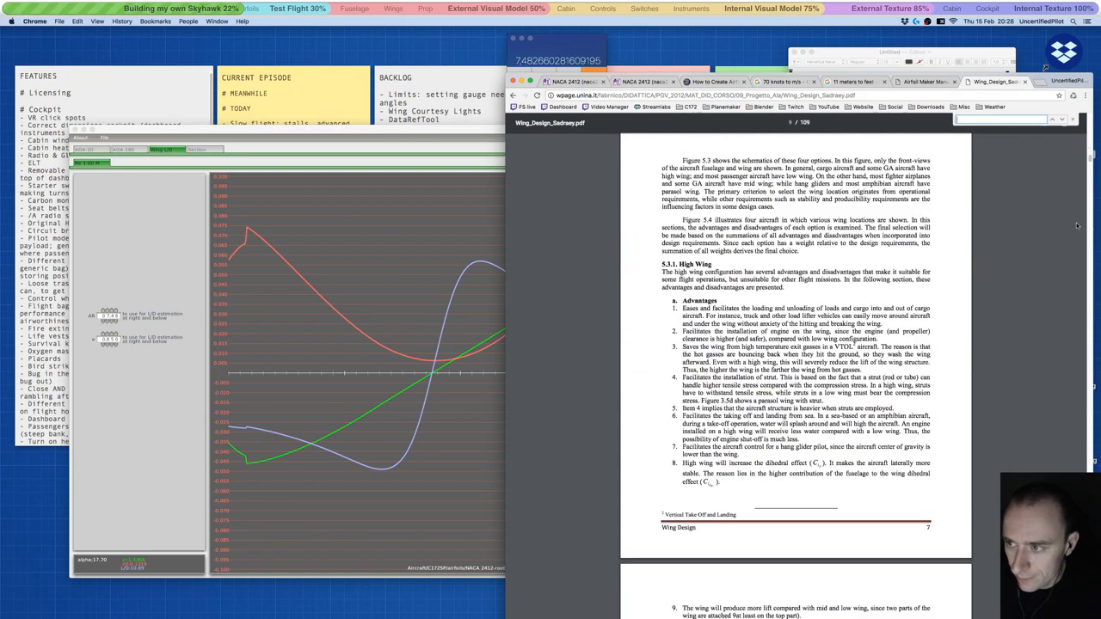
pyautogui.moveTo(1090, 157); pyautogui.dragTo(1089, 318)
pyautogui.scroll(-5, 938, 329)
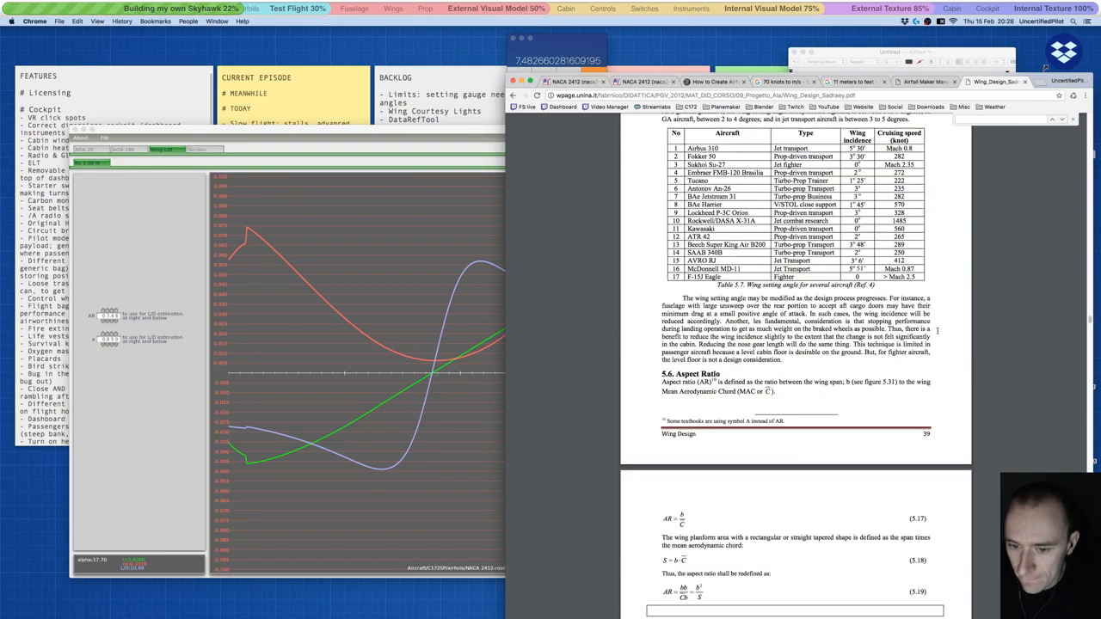
pyautogui.scroll(-2, 938, 329)
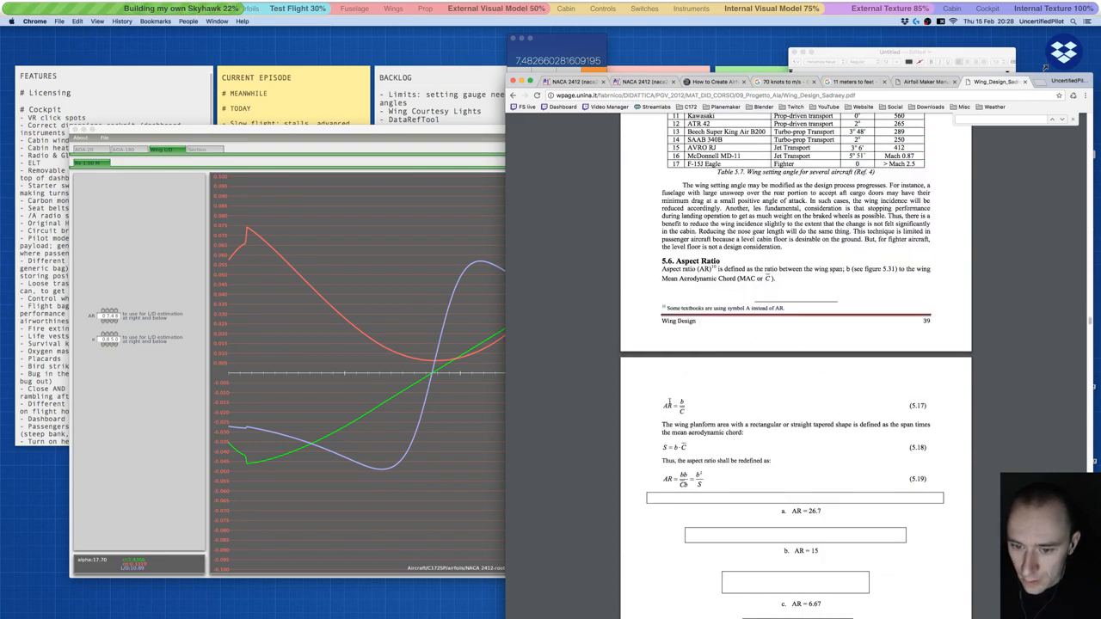
pyautogui.scroll(-1, 669, 402)
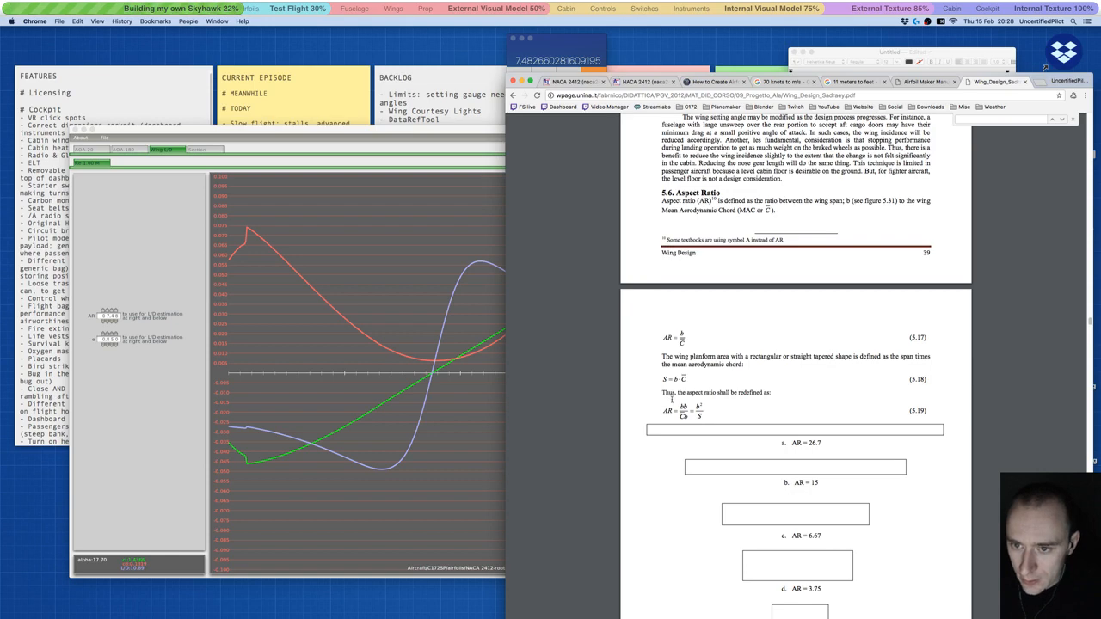
pyautogui.scroll(-4, 672, 399)
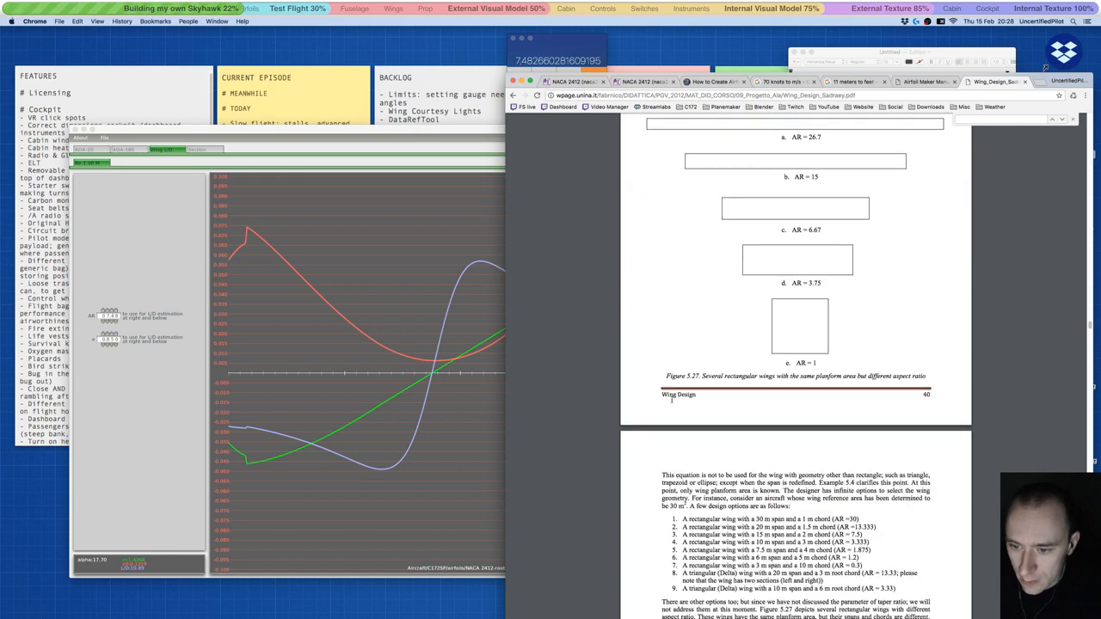
pyautogui.scroll(-2, 670, 398)
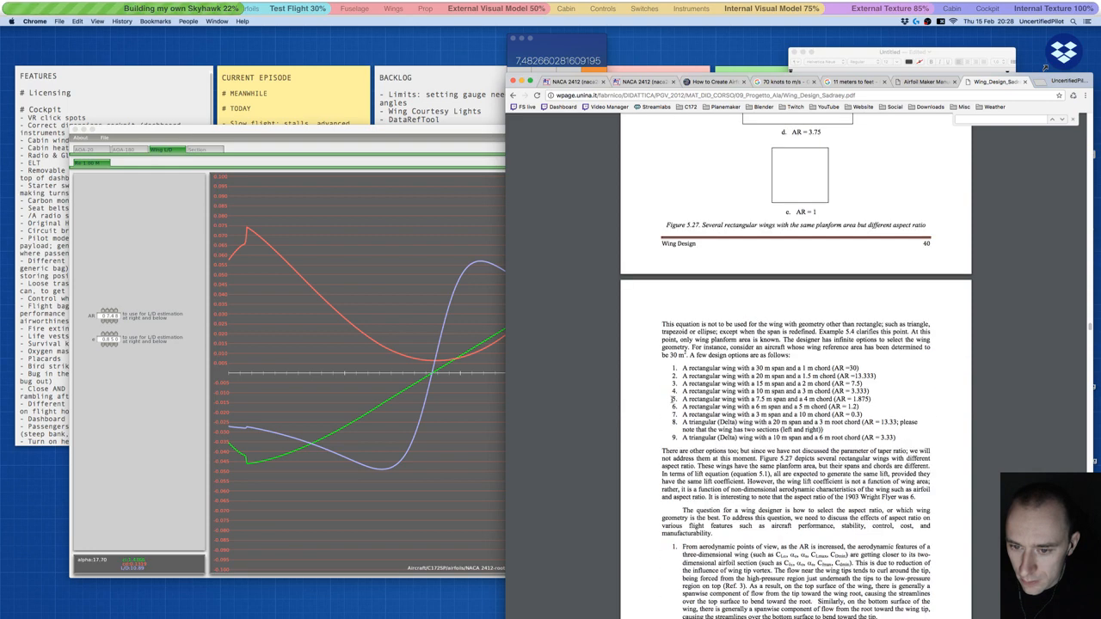
pyautogui.scroll(-1, 671, 399)
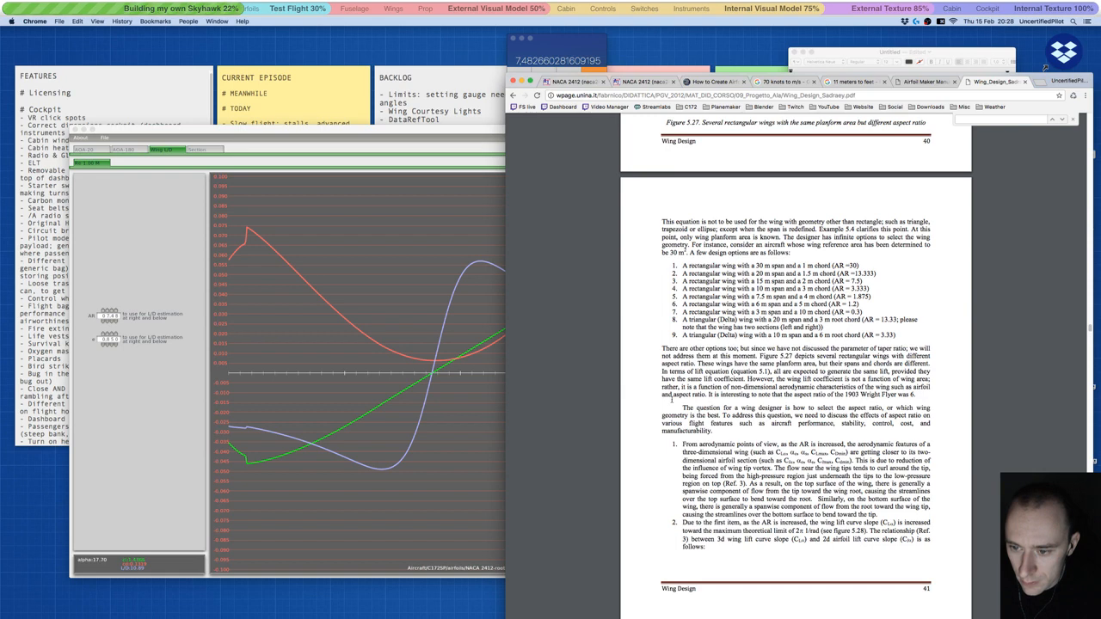
pyautogui.scroll(-1, 671, 399)
pyautogui.scroll(-1, 672, 399)
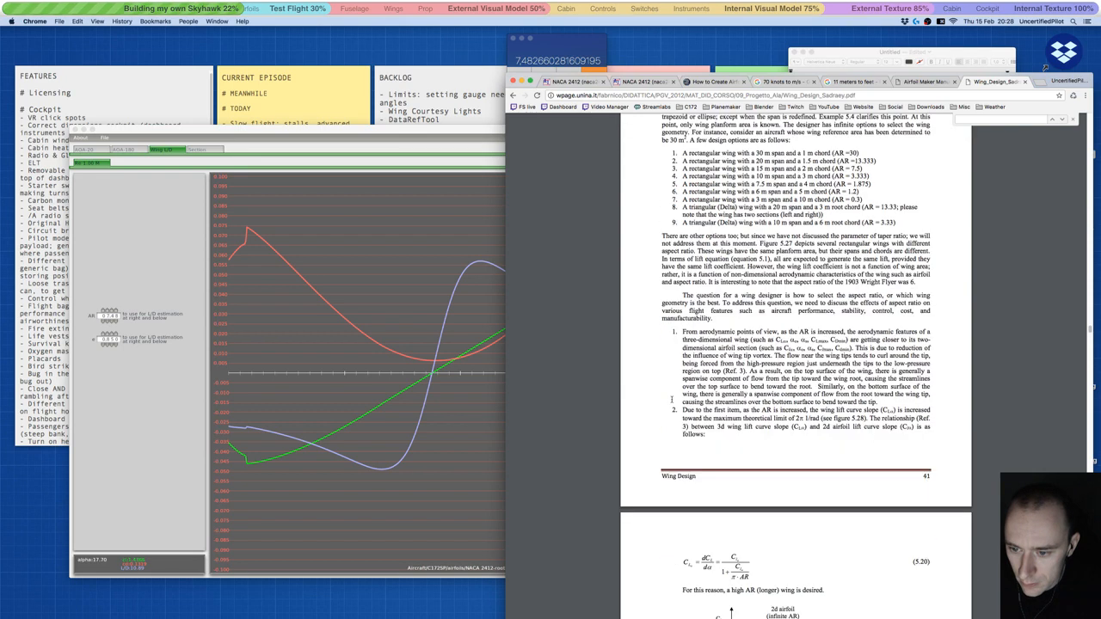
pyautogui.scroll(-1, 671, 399)
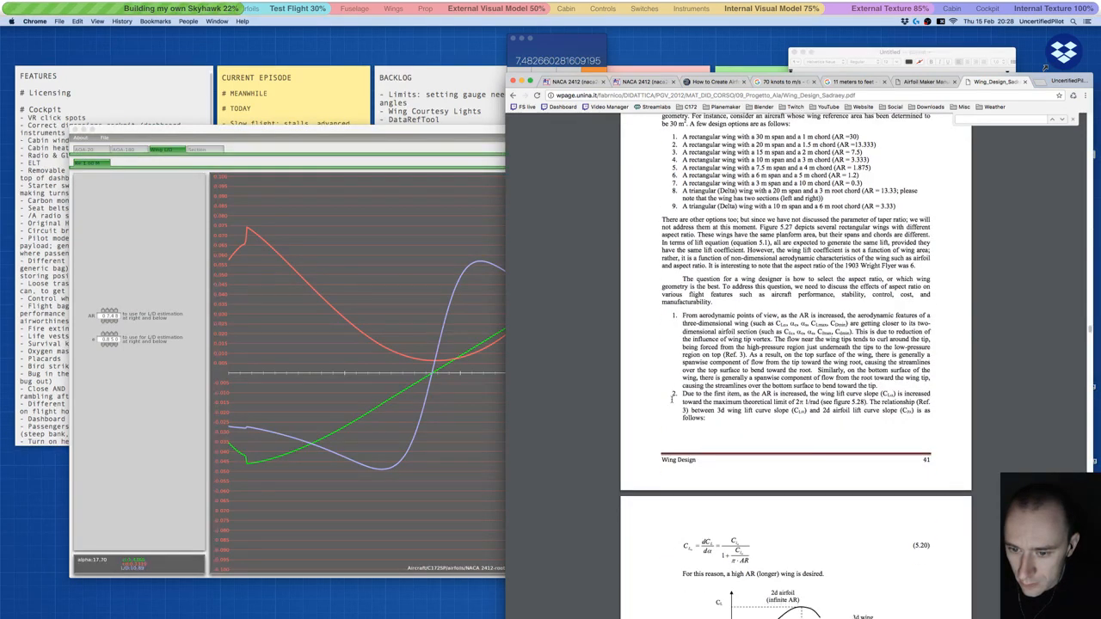
pyautogui.scroll(-2, 672, 399)
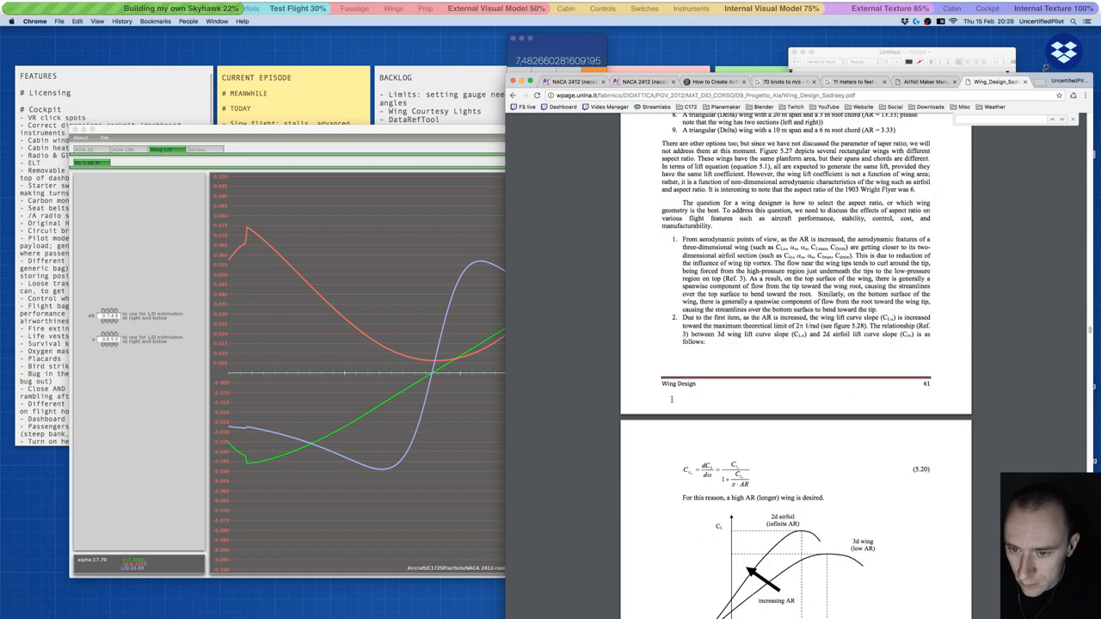
# - Read the list of aspect ratio effects in section 5.6, including the lift-to-drag and induced drag equations that use the Oswald span efficiency factor
pyautogui.scroll(-4, 672, 399)
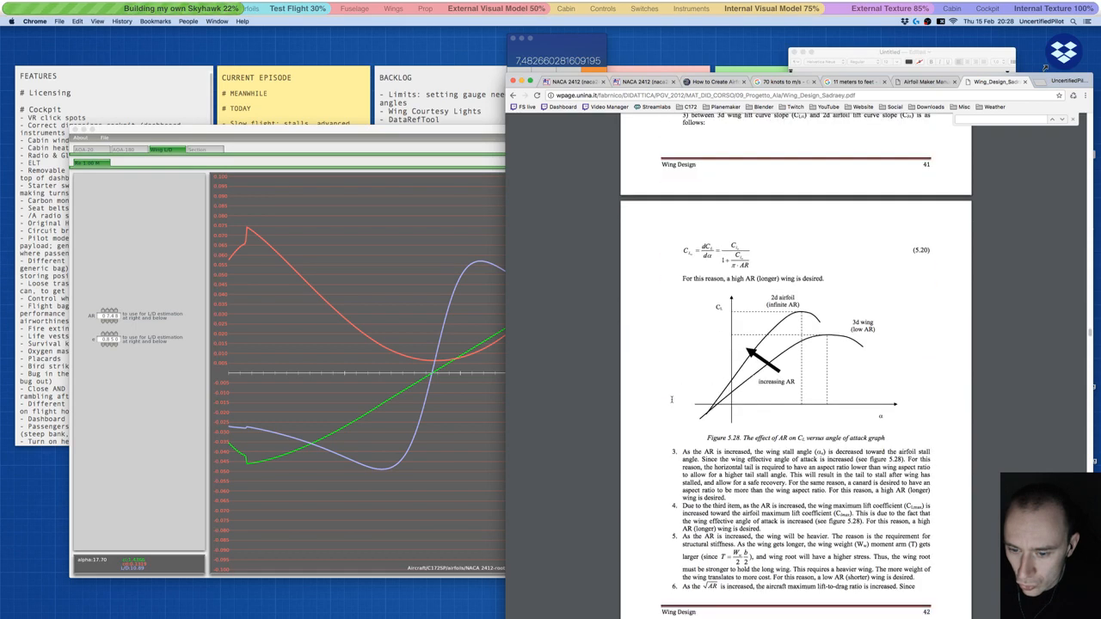
pyautogui.scroll(-2, 671, 399)
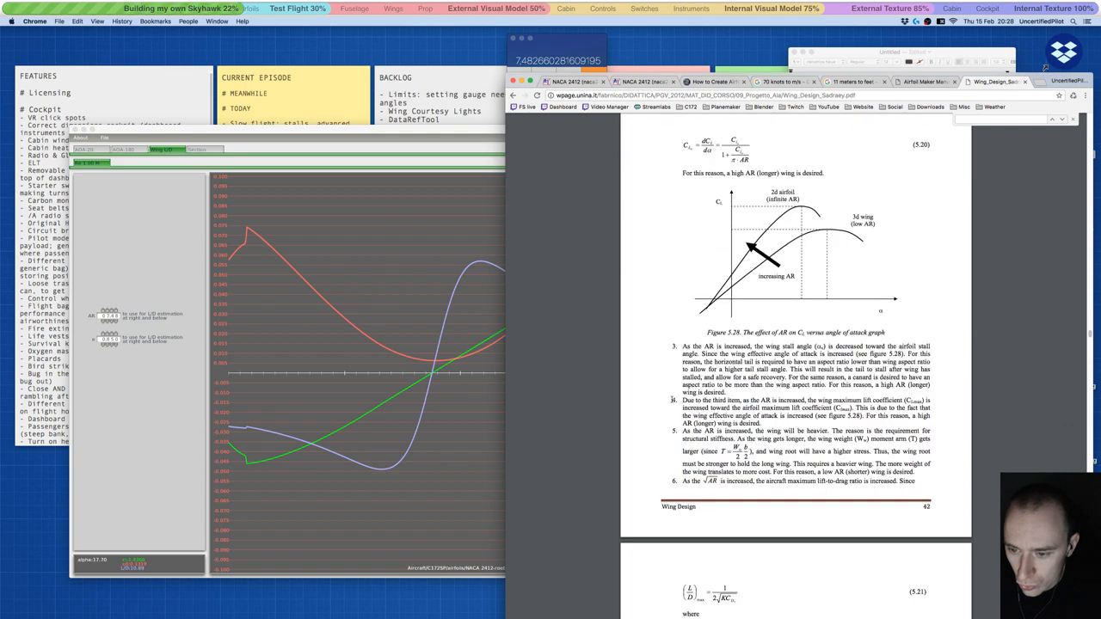
pyautogui.scroll(-4, 864, 409)
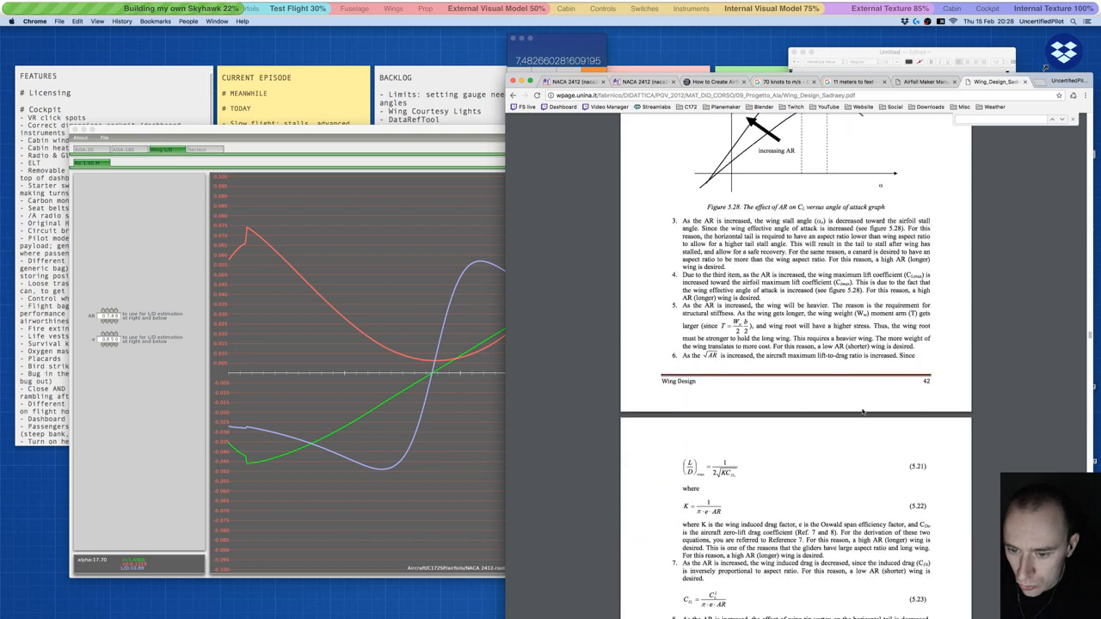
pyautogui.scroll(-4, 863, 411)
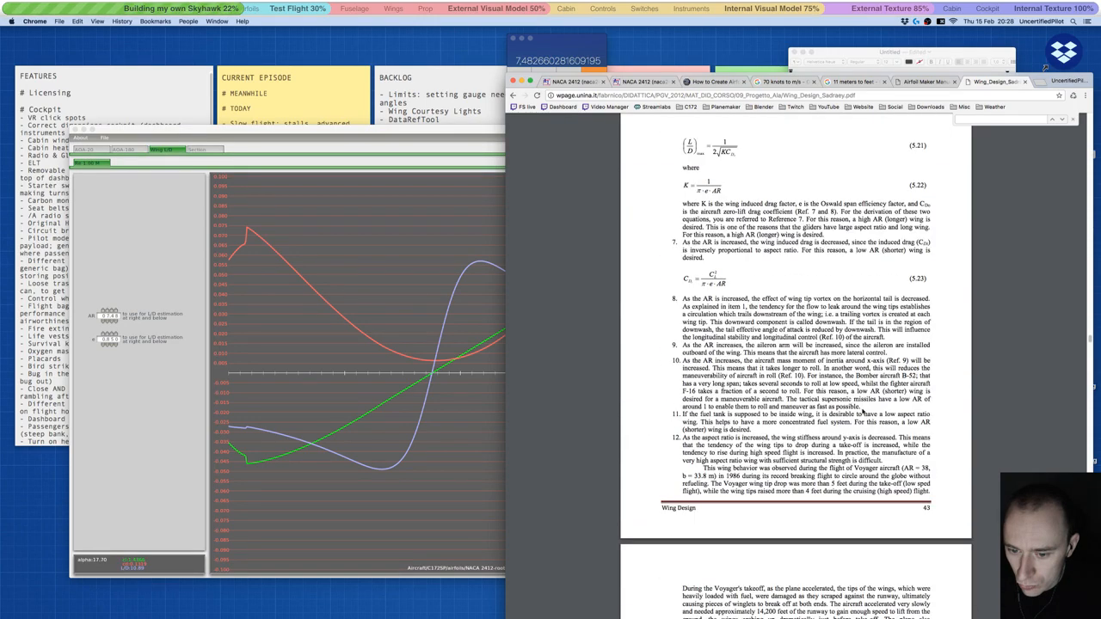
pyautogui.scroll(-6, 862, 412)
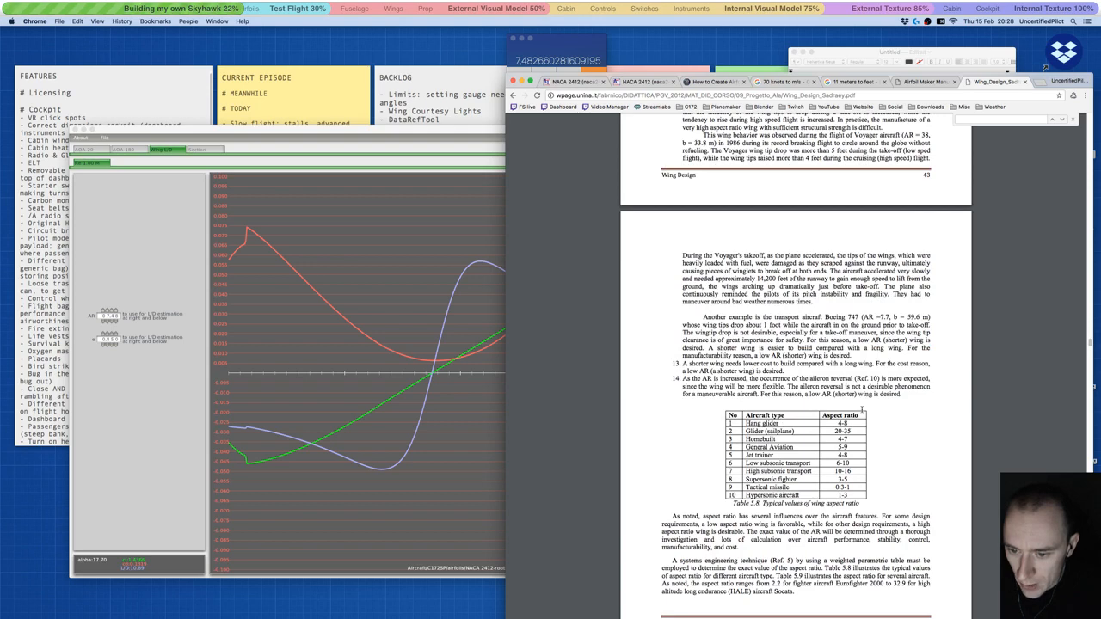
# - Examine aspect ratio Tables 5.8 and 5.9, magnify the Cessna 172's AR entry, and read on into section 5.7 Taper Ratio
pyautogui.scroll(-1, 860, 411)
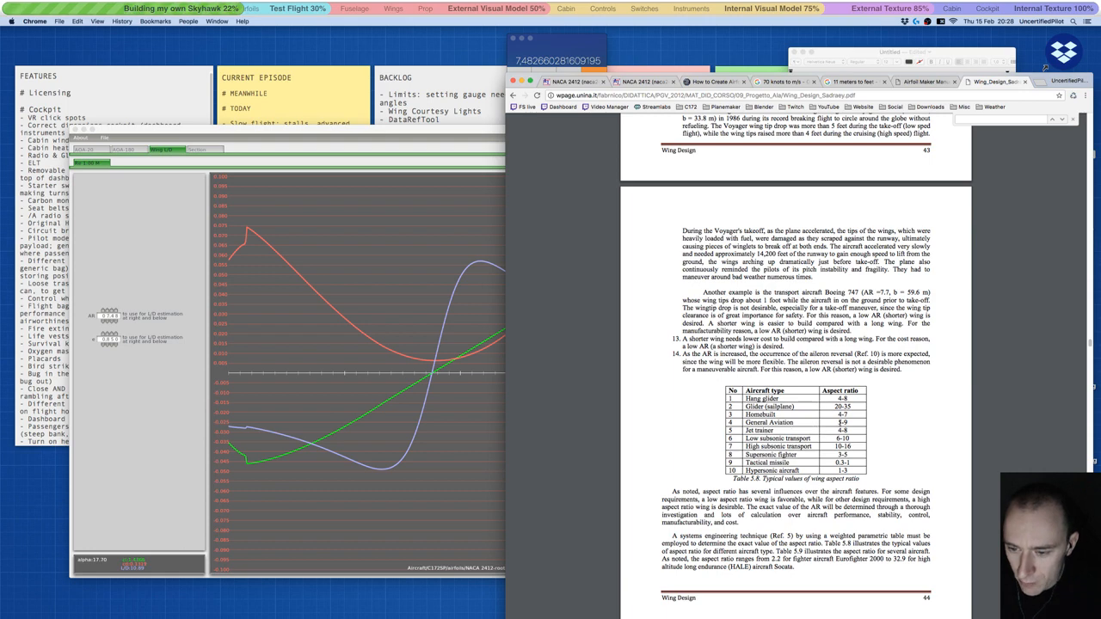
pyautogui.scroll(-5, 803, 425)
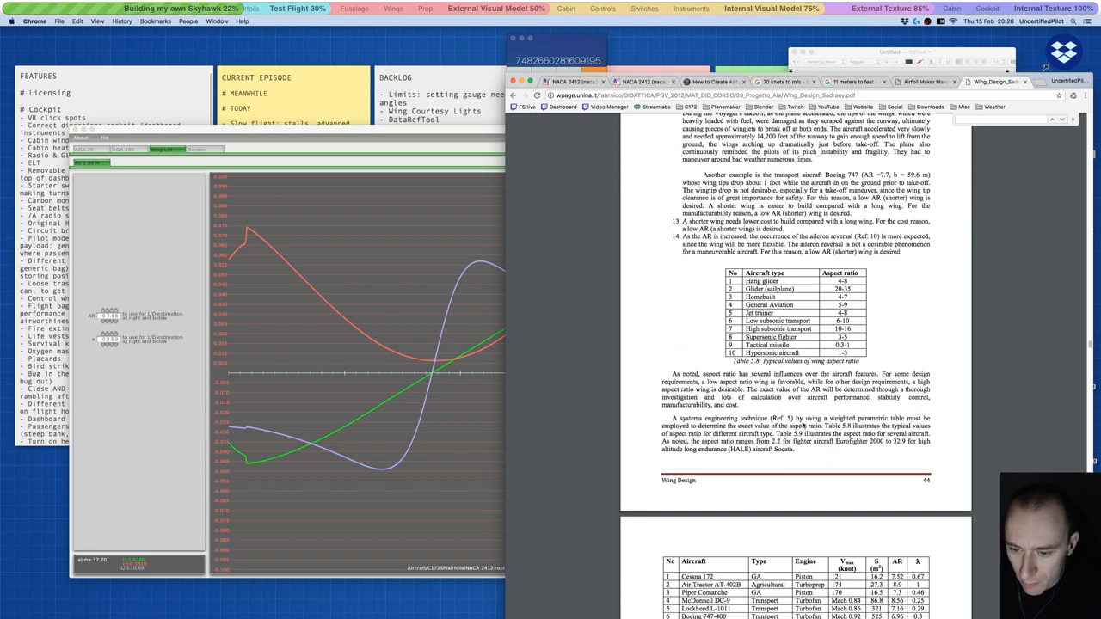
pyautogui.scroll(-6, 802, 425)
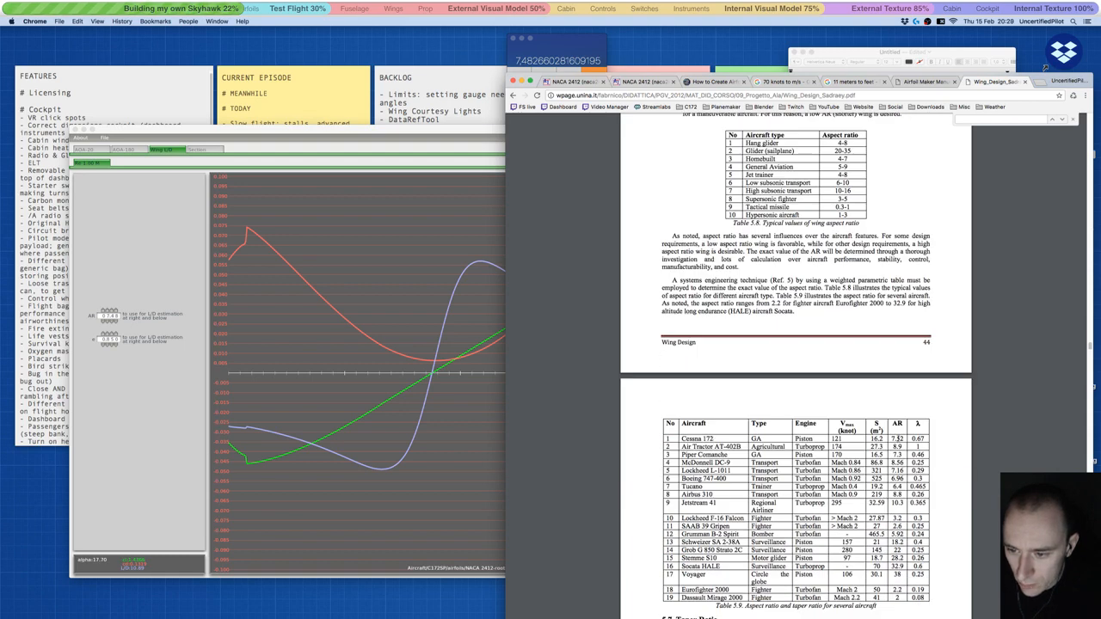
pyautogui.press('alt+super+8')
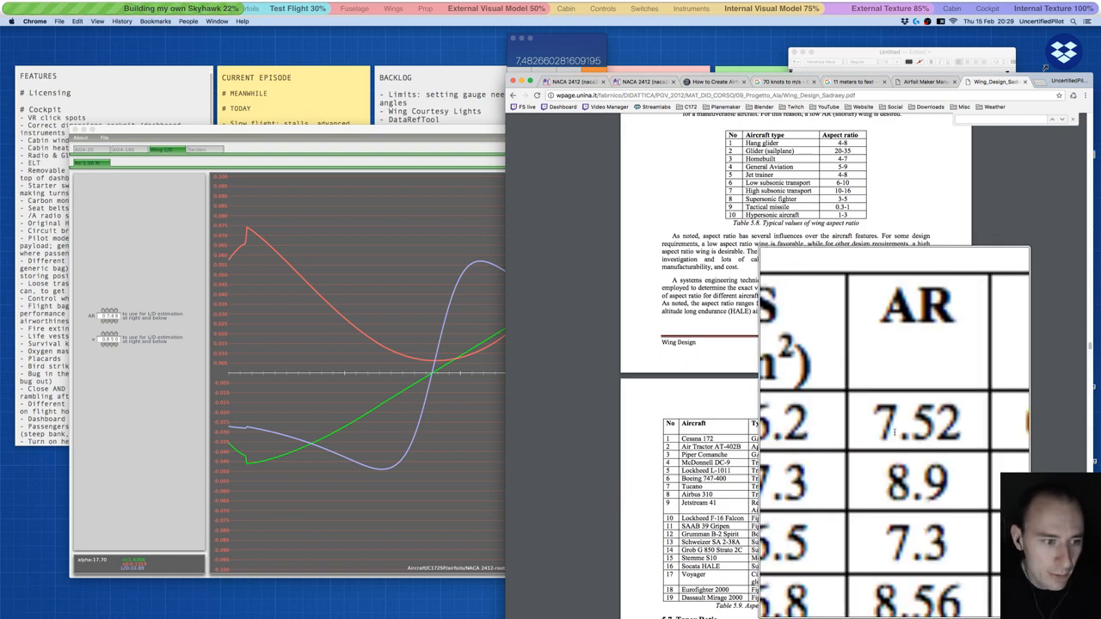
pyautogui.press('alt+super+8')
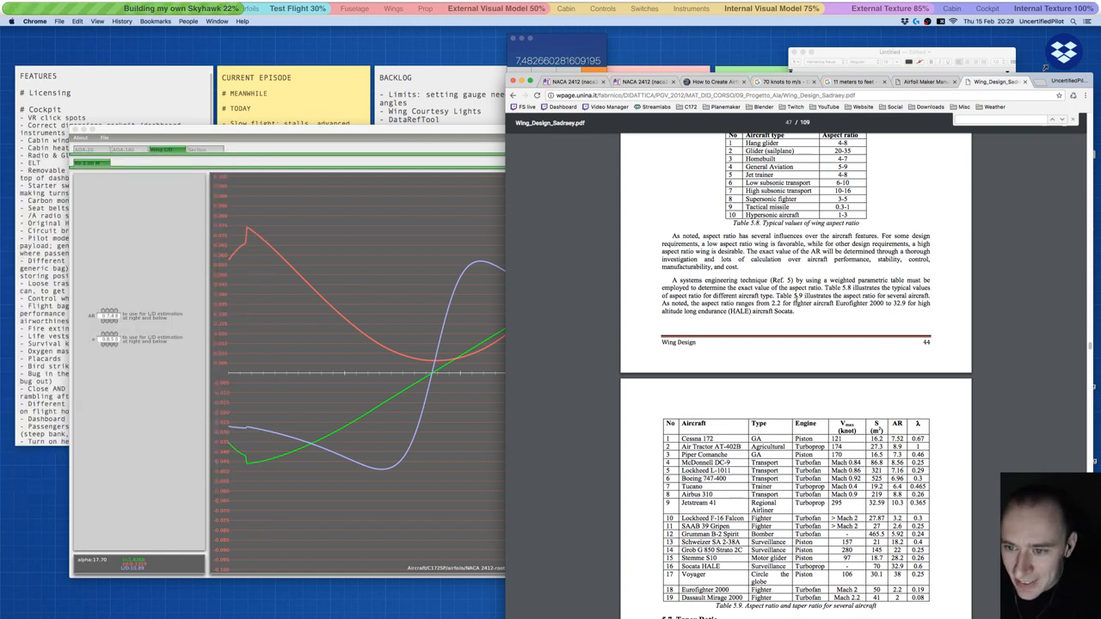
pyautogui.scroll(1, 796, 296)
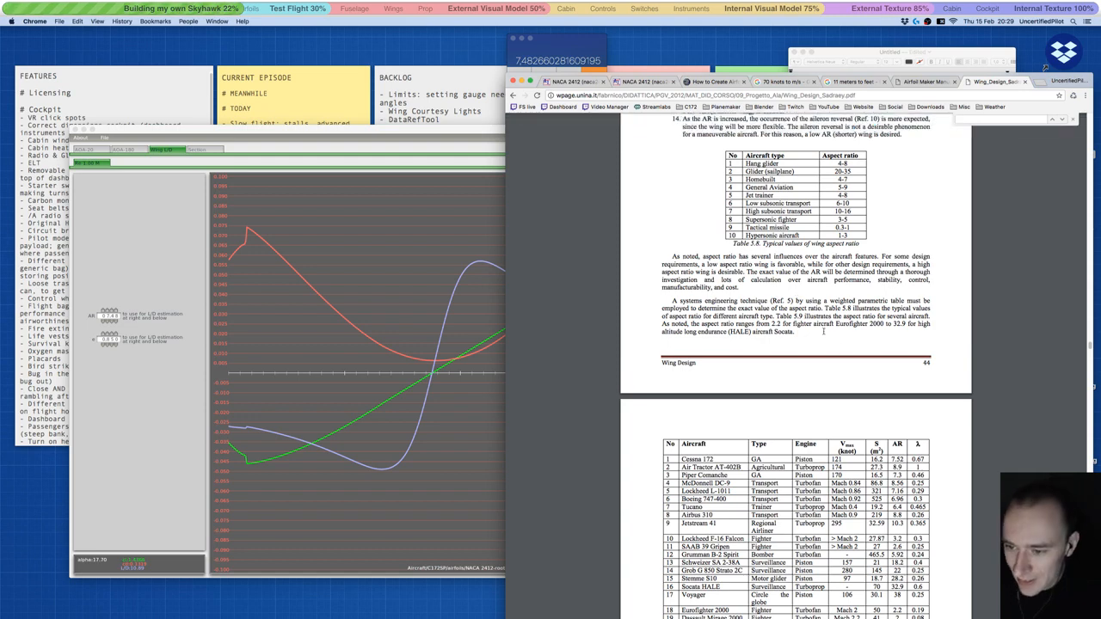
pyautogui.scroll(-5, 842, 344)
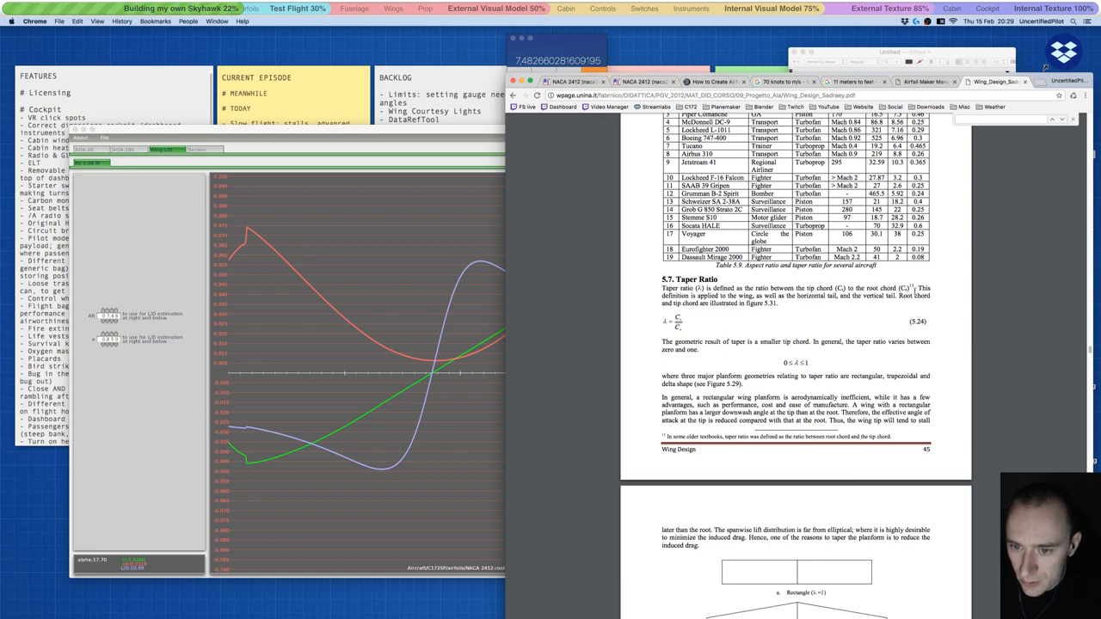
# - Check the e setting in Airfoil Maker, and copy the phrase "the efficiency factor e" from the Airfoil Maker manual in Chrome
pyautogui.click(119, 341)
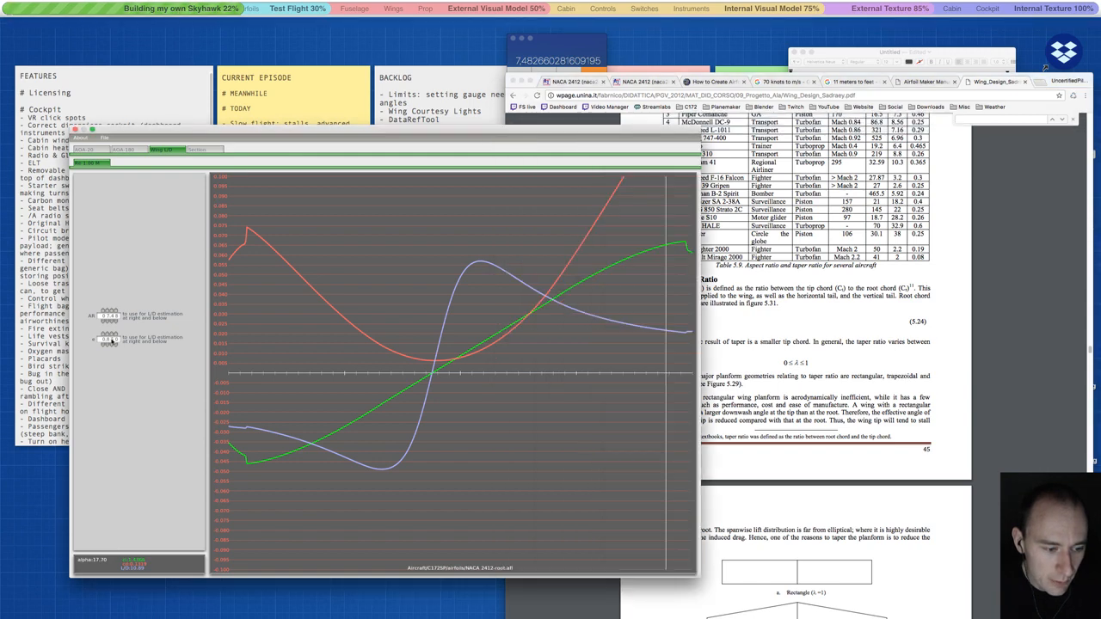
pyautogui.click(925, 81)
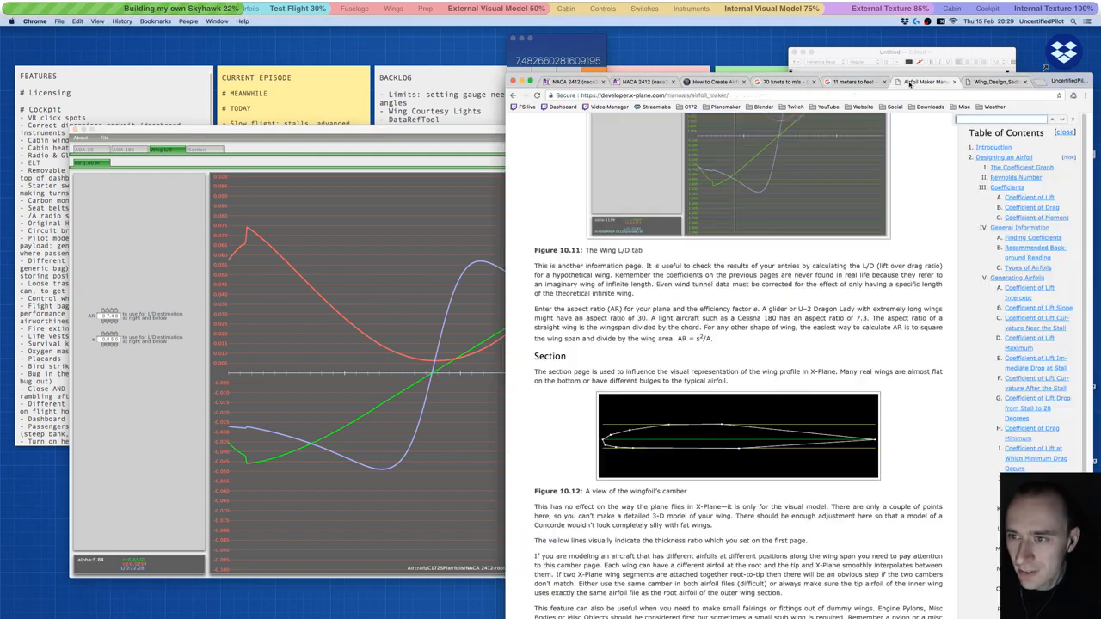
pyautogui.moveTo(685, 308); pyautogui.dragTo(759, 309)
pyautogui.press('super+c')
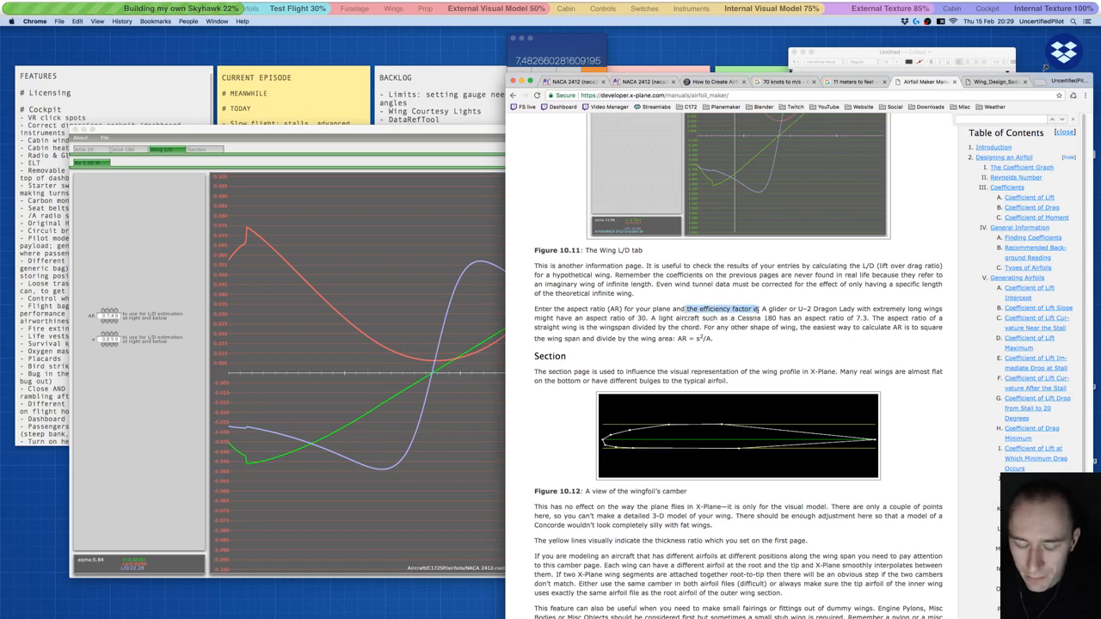
# - Search Google in a new tab for "airfoilmaker the efficiency factor e", using the copied phrase
pyautogui.click(1035, 83)
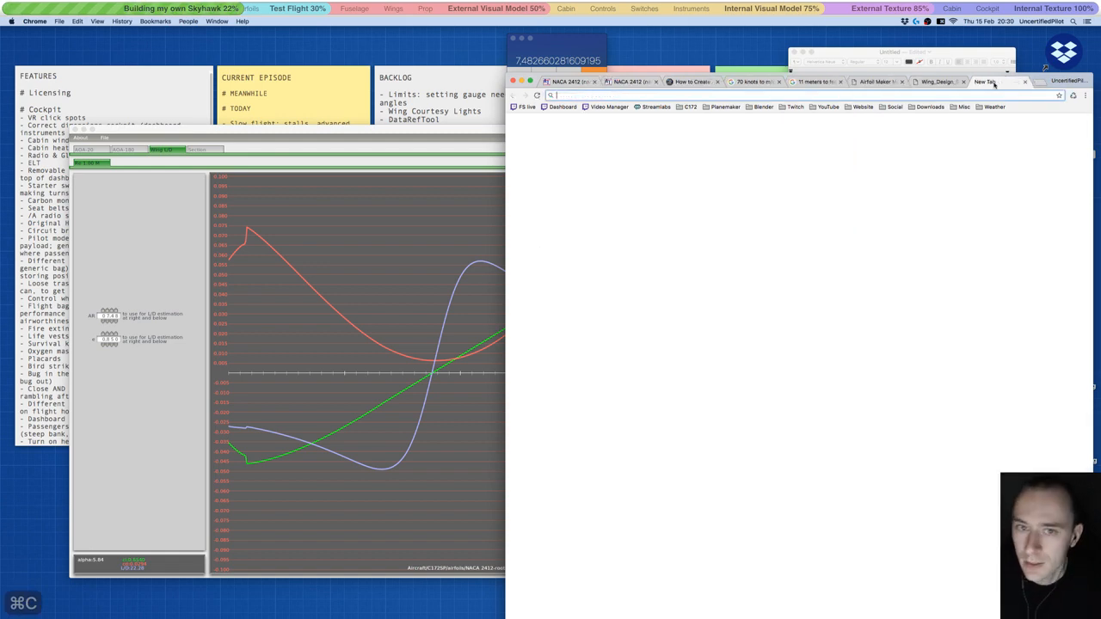
pyautogui.write('x-p')
pyautogui.press('BackSpace')
pyautogui.press('BackSpace')
pyautogui.press('BackSpace')
pyautogui.press('BackSpace')
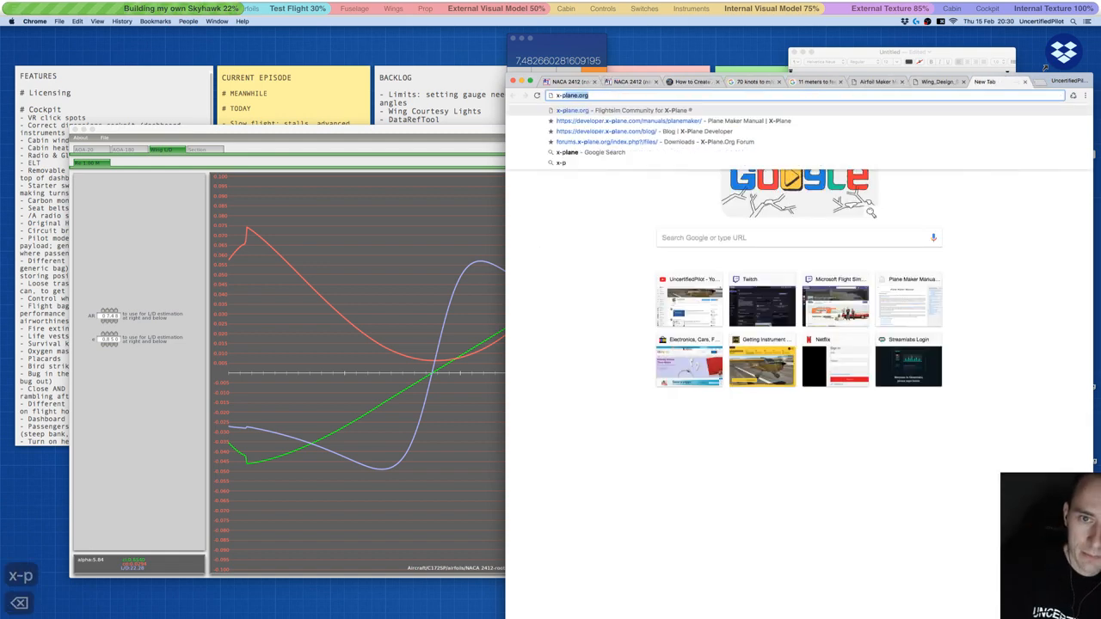
pyautogui.write('air')
pyautogui.write('maker')
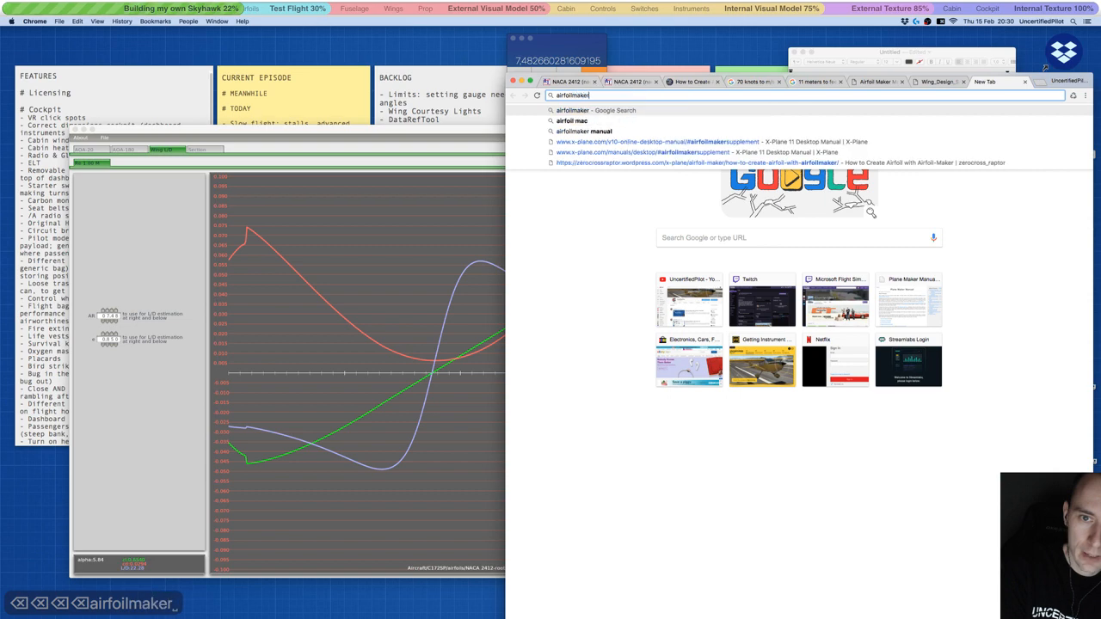
pyautogui.press('super+v')
pyautogui.press('Return')
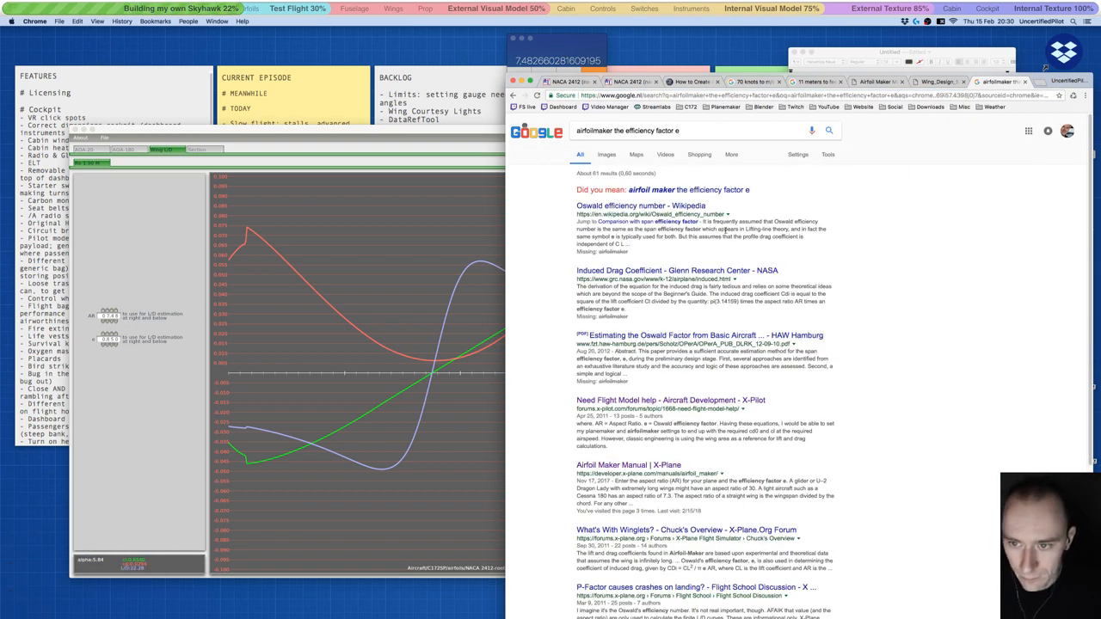
# - Open Wikipedia's Oswald efficiency number article, read the definition and span efficiency comparison, and return to the search results
pyautogui.click(642, 208)
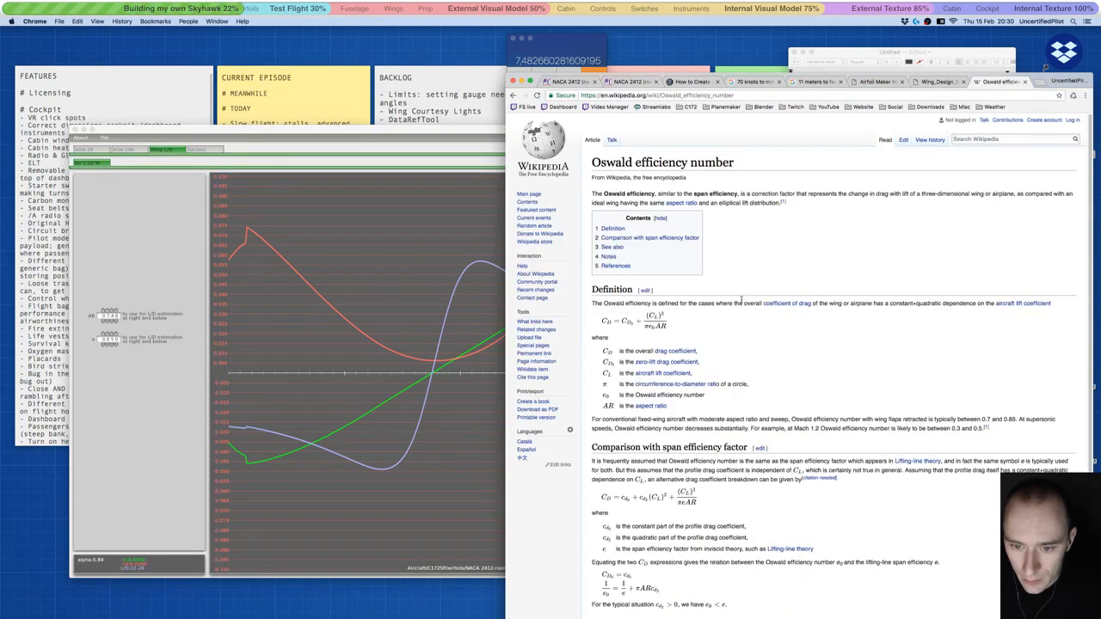
pyautogui.scroll(-5, 670, 407)
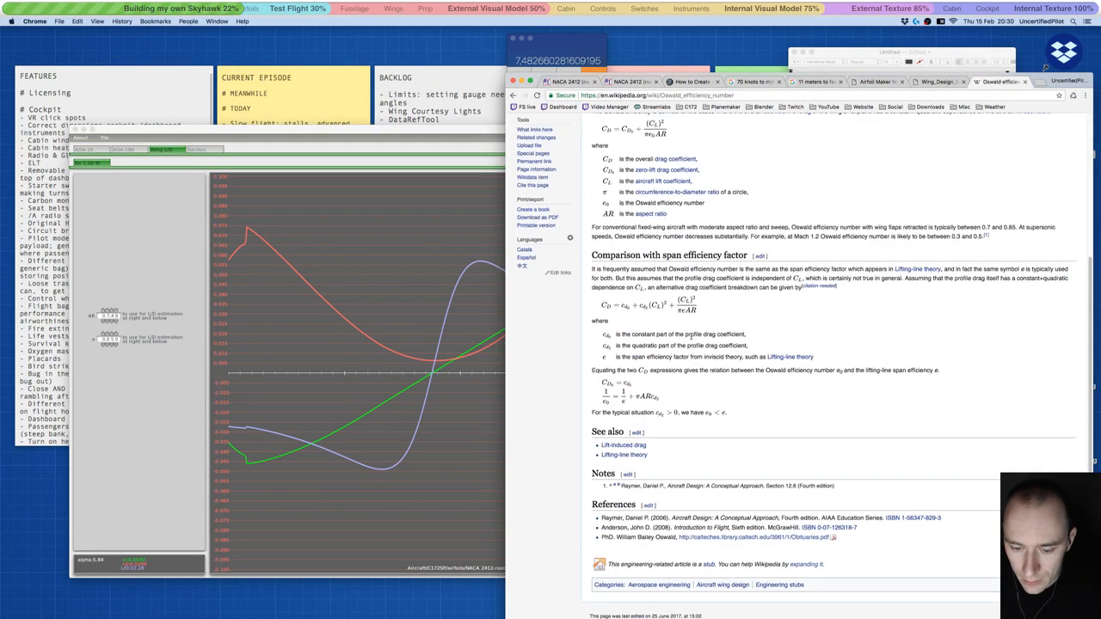
pyautogui.click(513, 95)
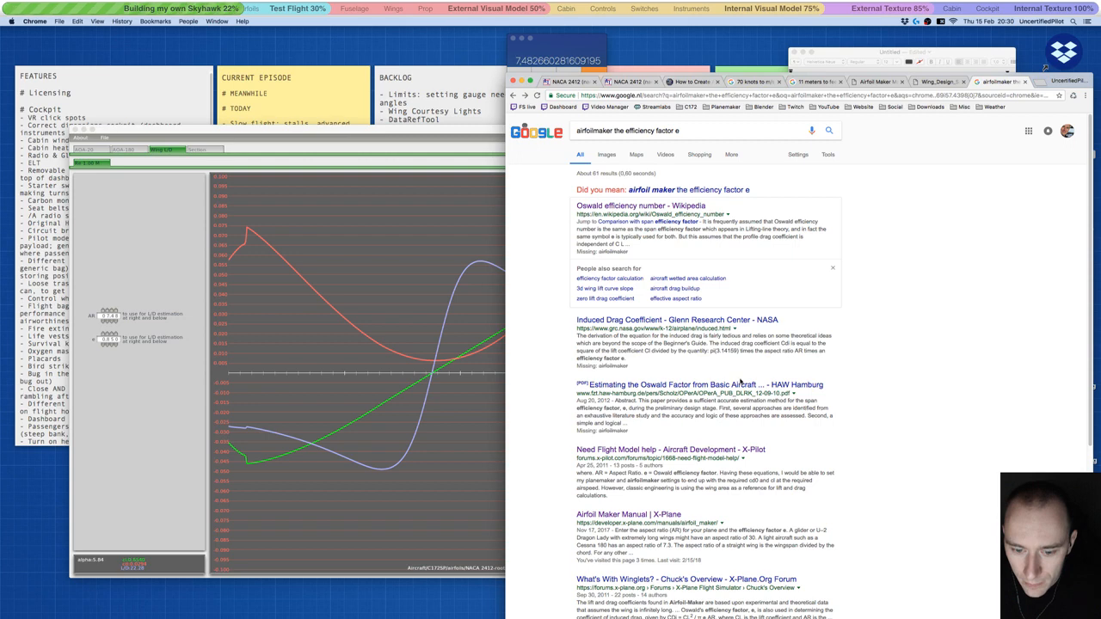
# - Open the X-Pilot forum topic "Need Flight Model help" from the results and read its first post on the Oswald efficiency factor
pyautogui.scroll(-1, 741, 380)
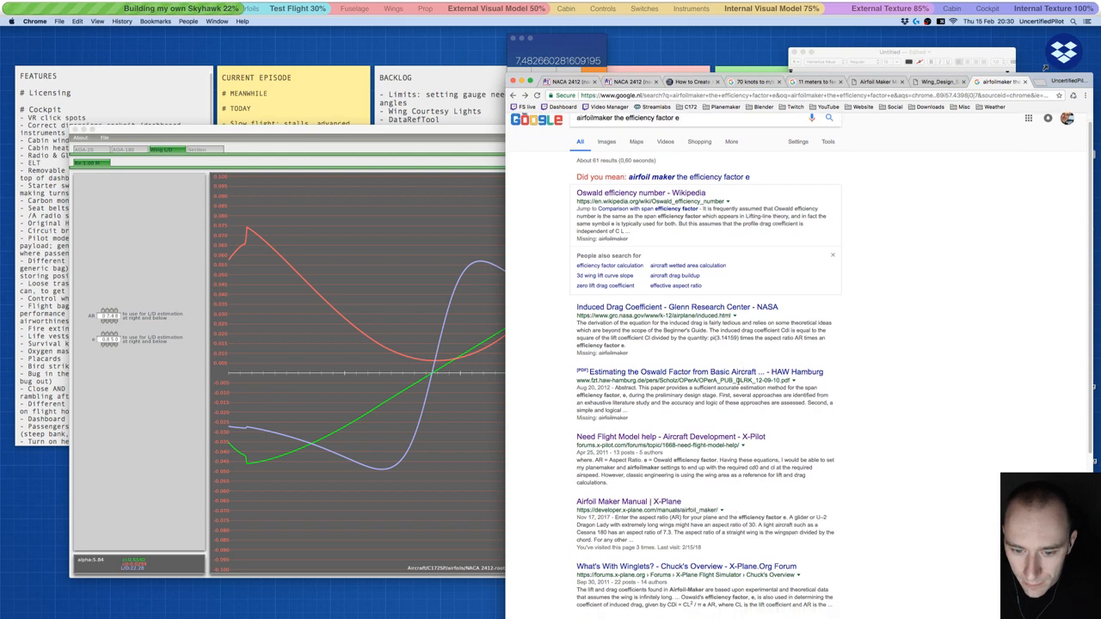
pyautogui.click(676, 441)
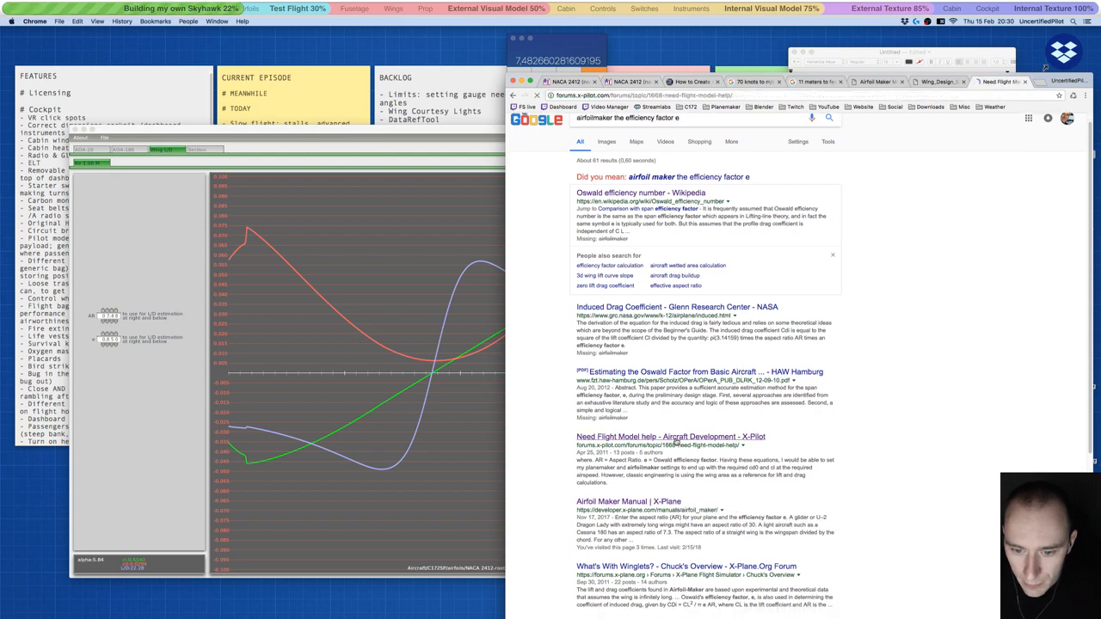
pyautogui.scroll(-5, 728, 372)
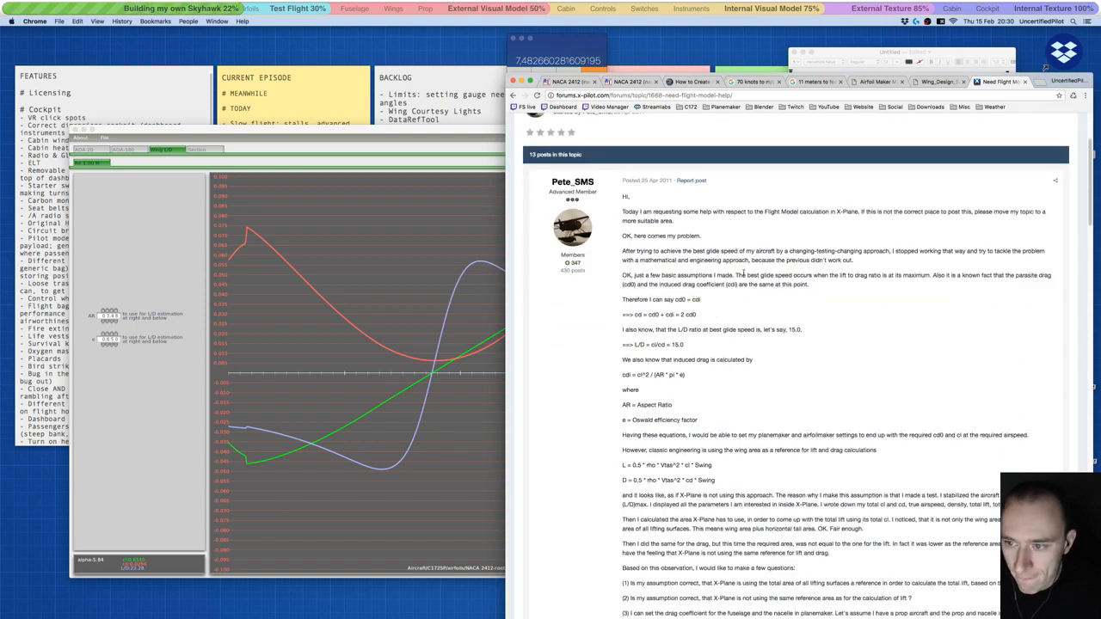
# - Read through the rest of the X-Pilot topic's posts and replies about lift, induced drag and glide speed tuning
pyautogui.scroll(-2, 744, 338)
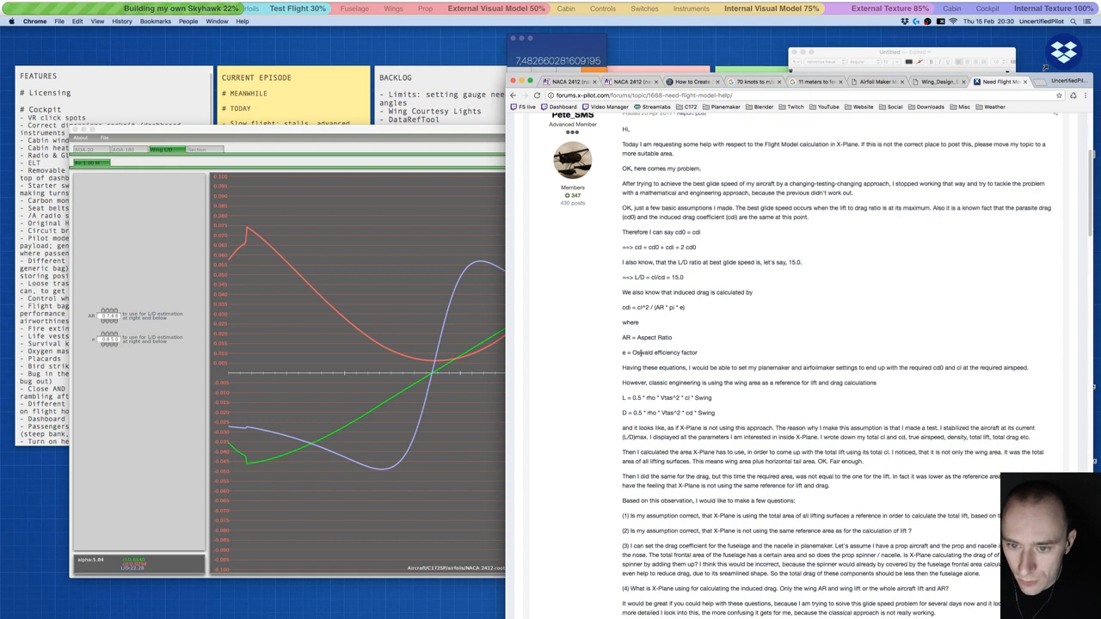
pyautogui.scroll(-2, 640, 353)
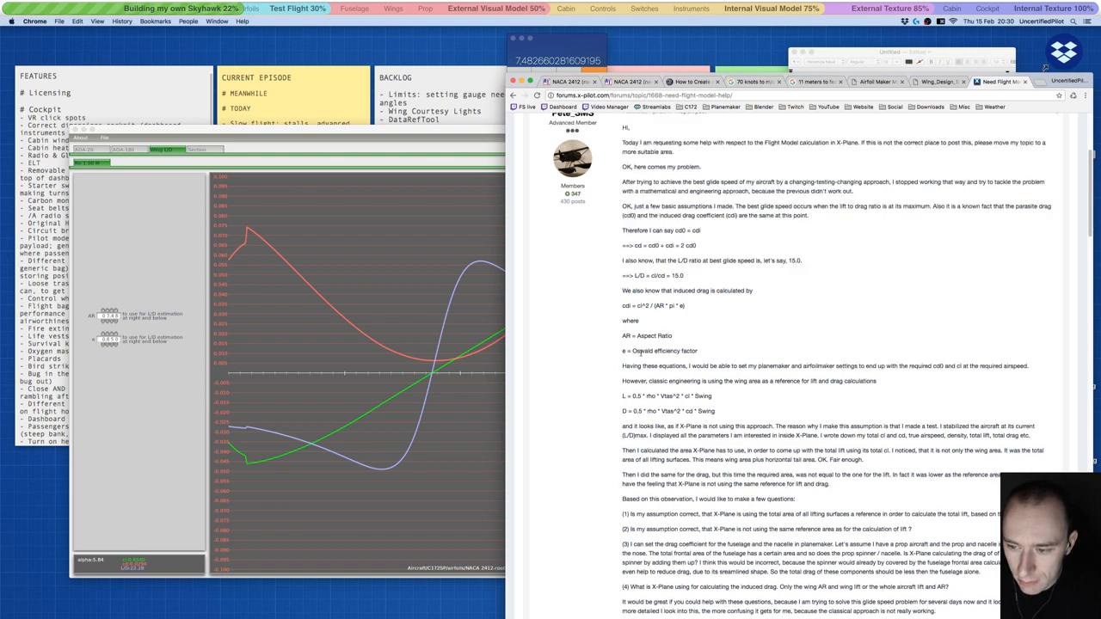
pyautogui.scroll(-5, 641, 355)
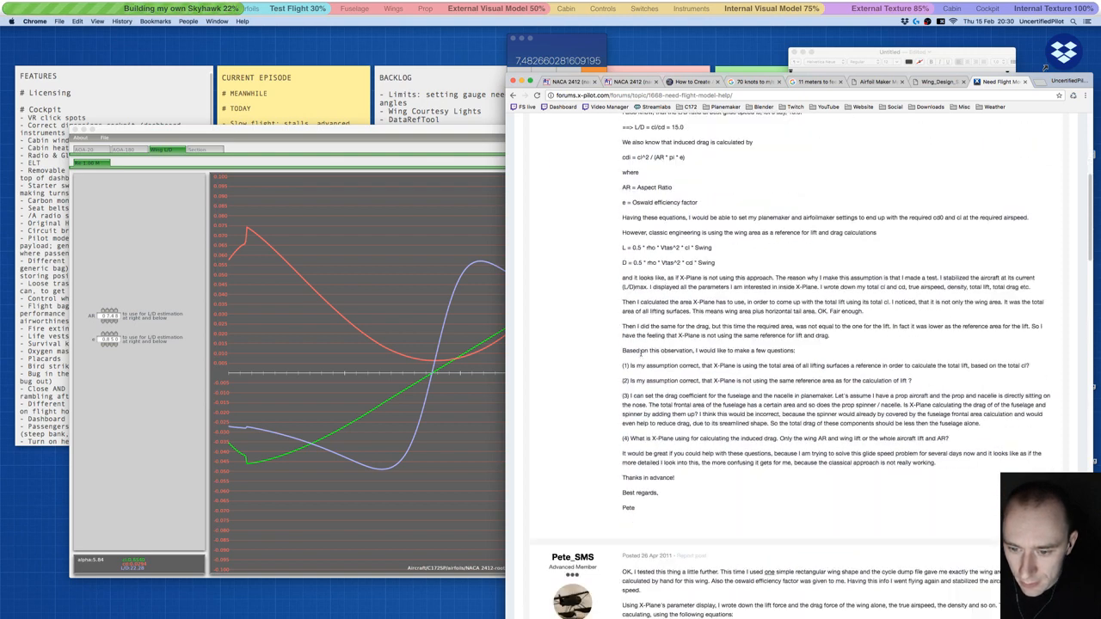
pyautogui.scroll(-8, 640, 353)
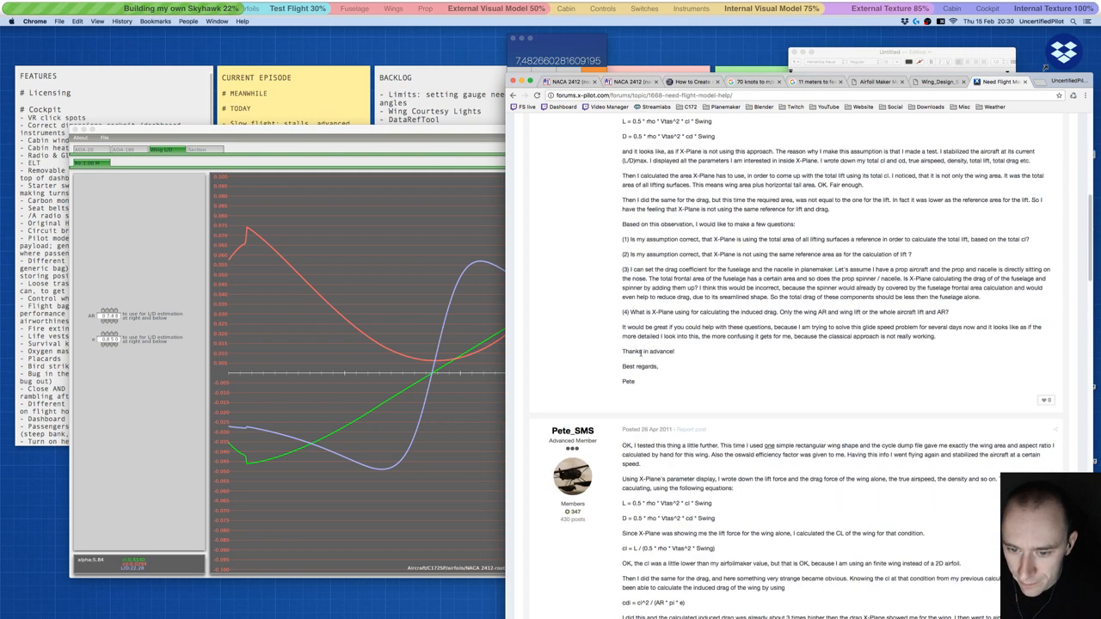
pyautogui.scroll(-1, 640, 355)
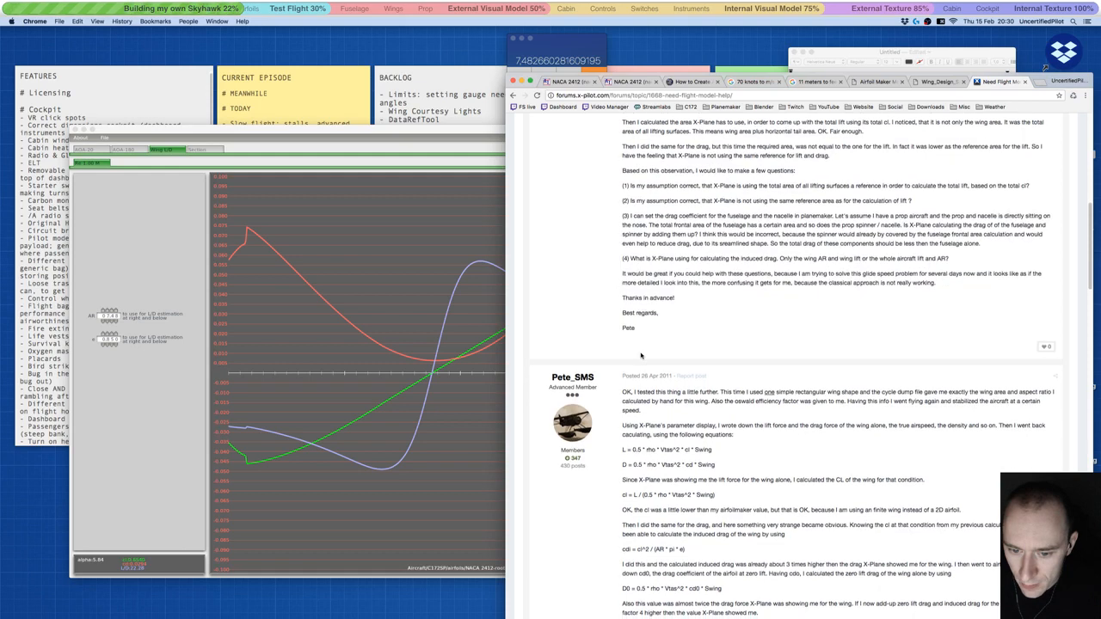
pyautogui.scroll(-1, 641, 356)
pyautogui.scroll(-5, 640, 355)
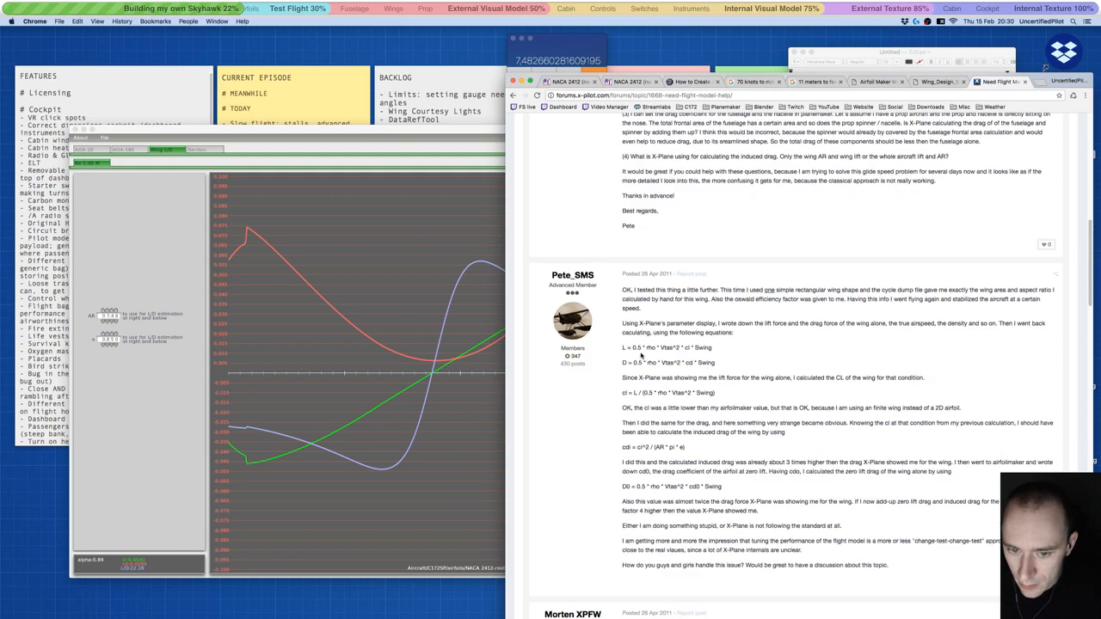
pyautogui.scroll(-10, 640, 355)
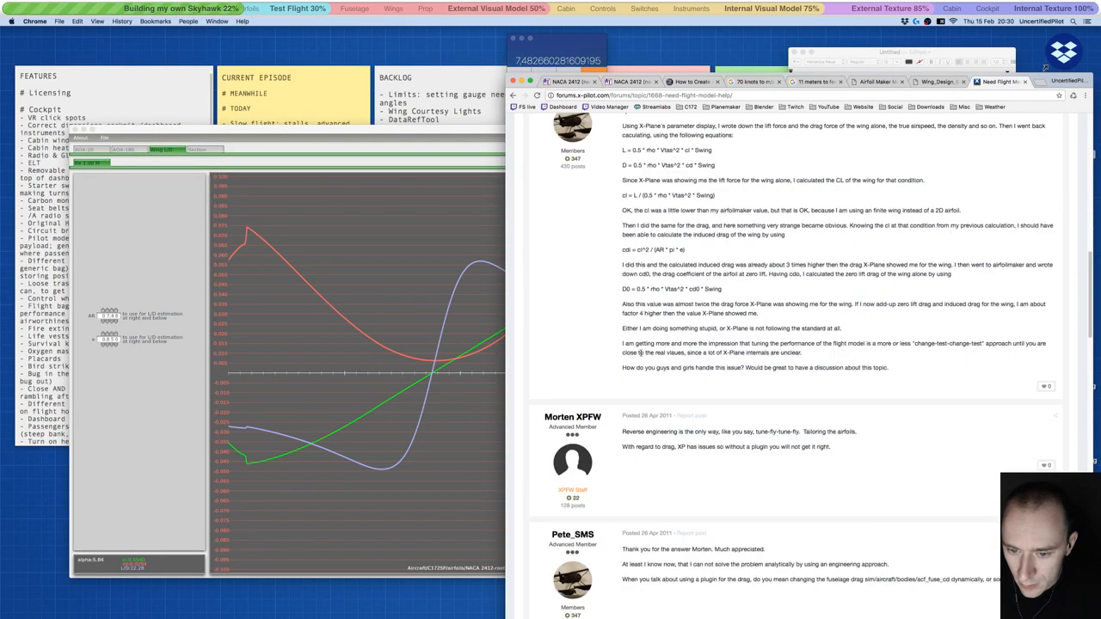
pyautogui.scroll(-4, 640, 355)
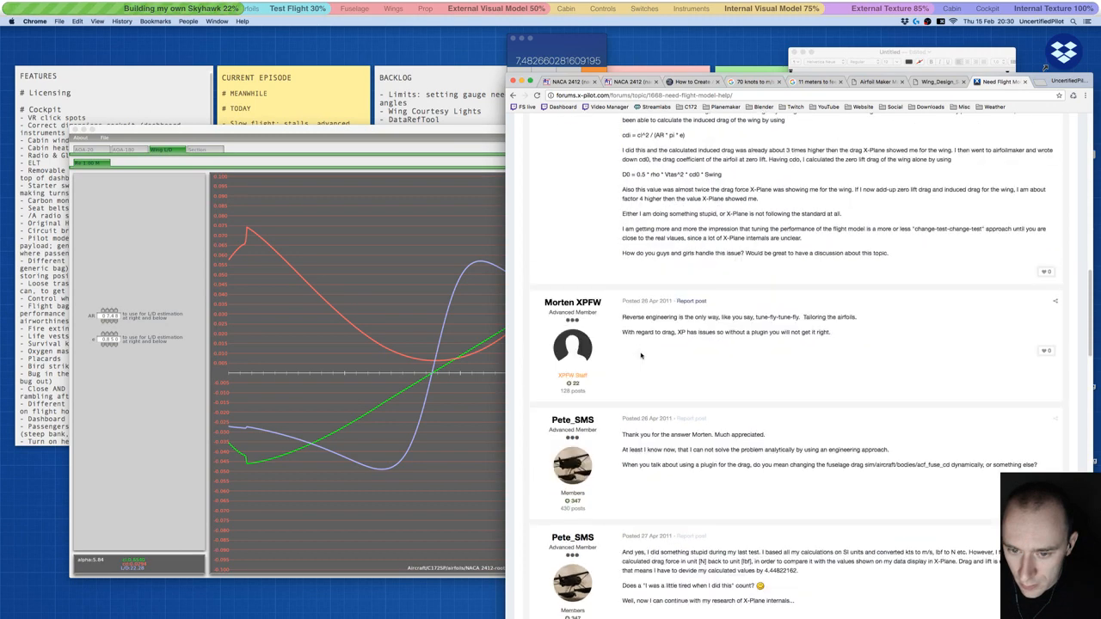
pyautogui.scroll(-4, 641, 355)
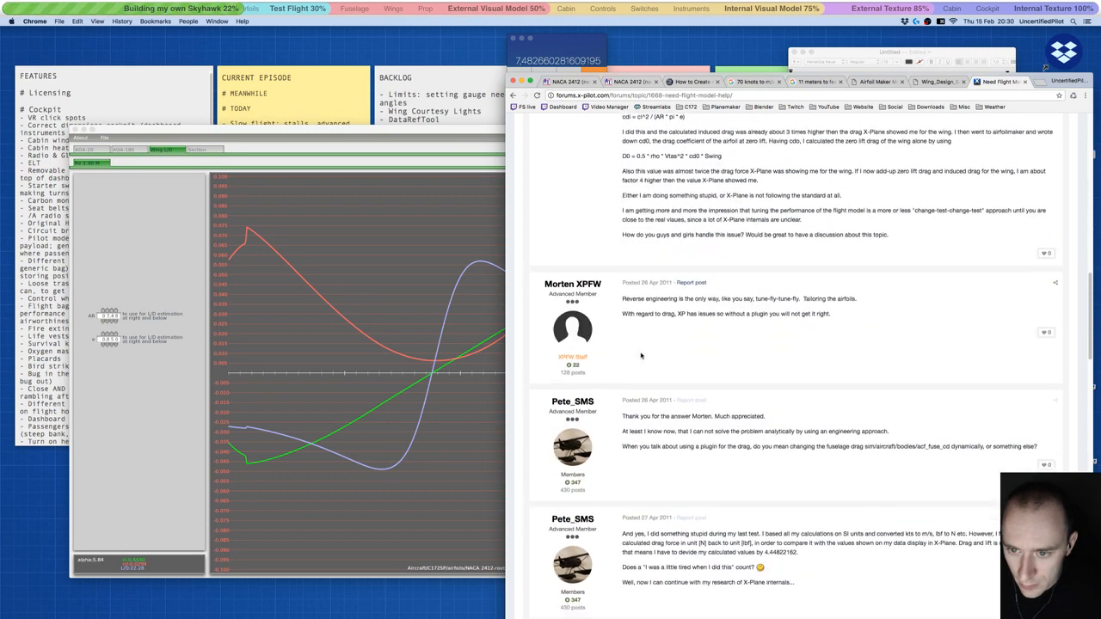
pyautogui.scroll(-6, 641, 356)
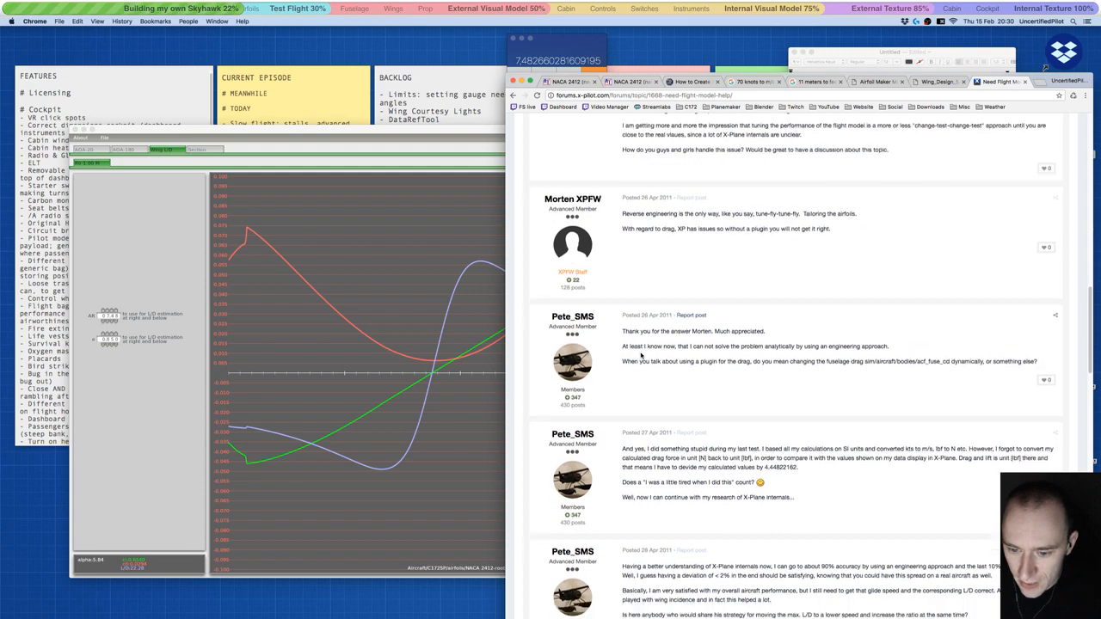
pyautogui.scroll(-3, 641, 355)
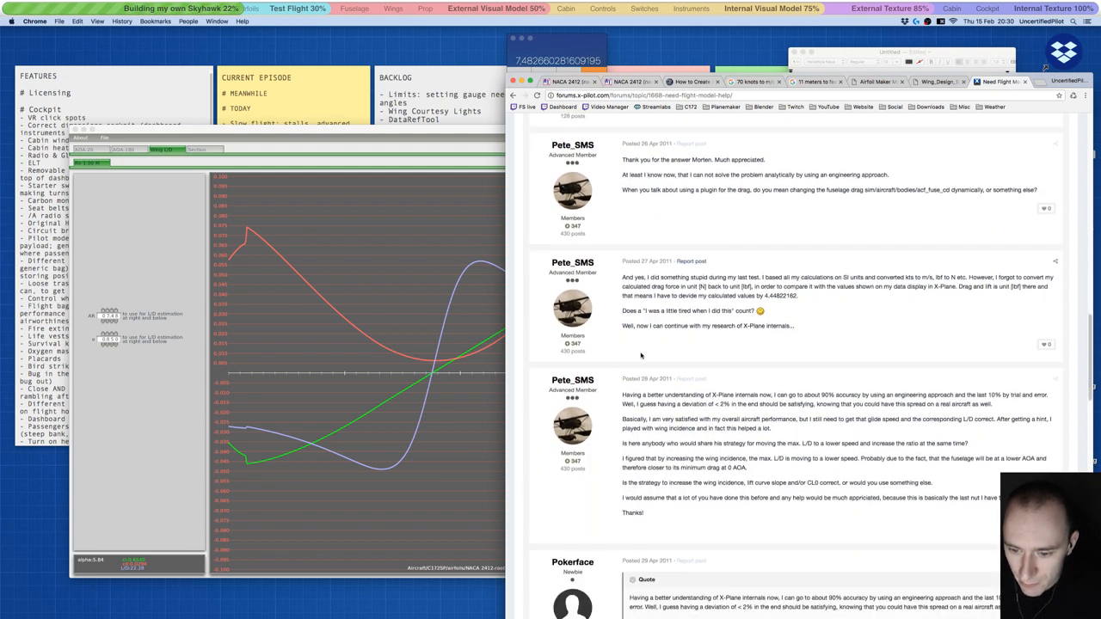
pyautogui.scroll(-5, 641, 355)
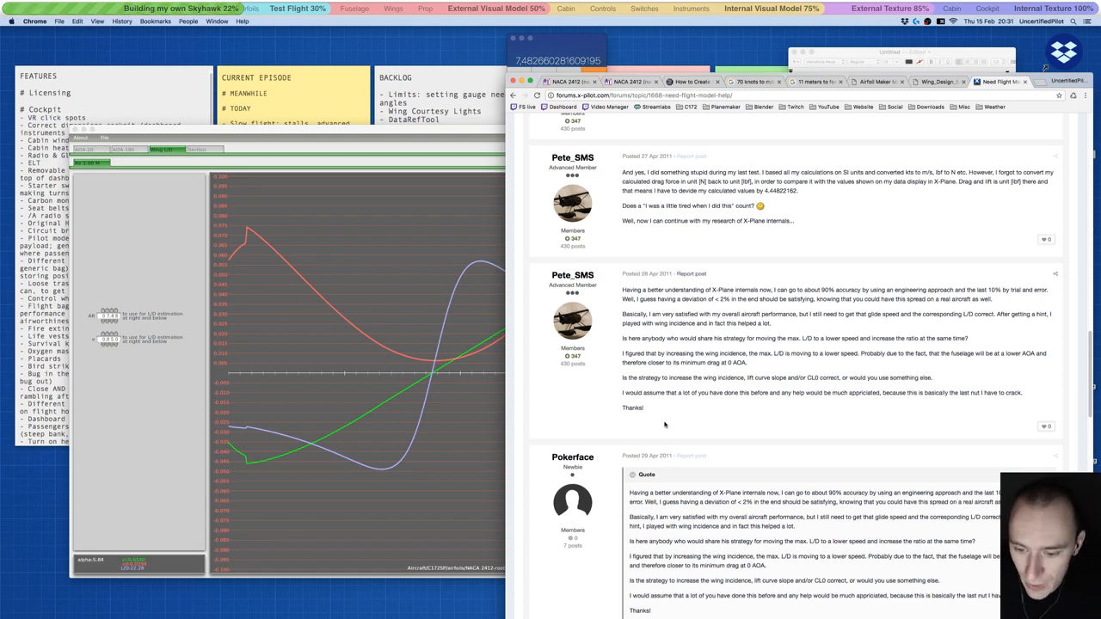
pyautogui.scroll(-2, 645, 427)
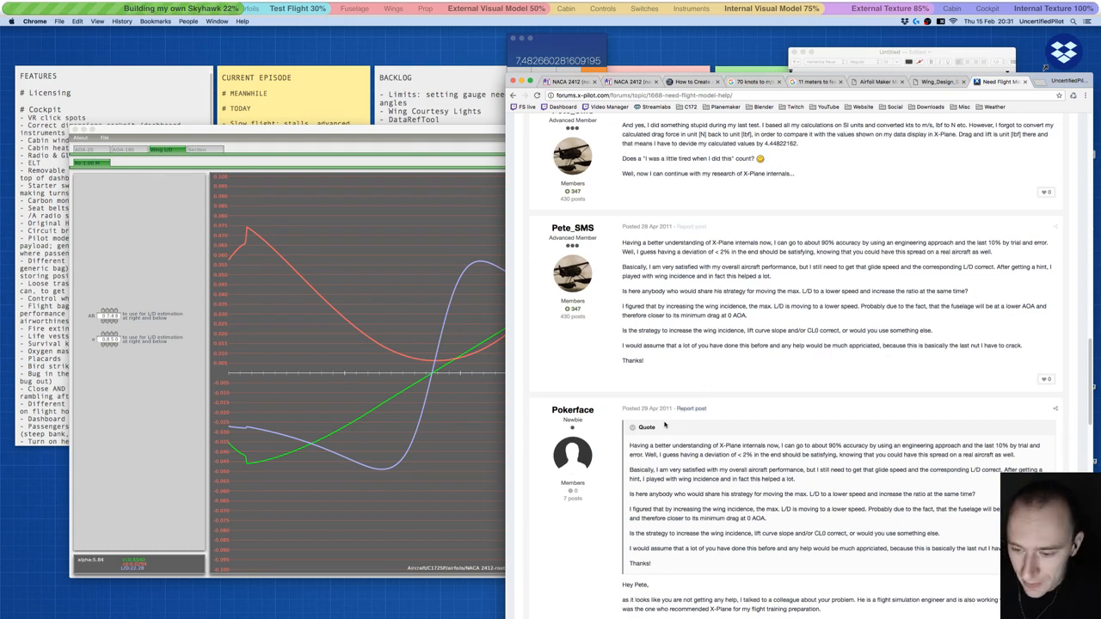
pyautogui.scroll(-5, 664, 425)
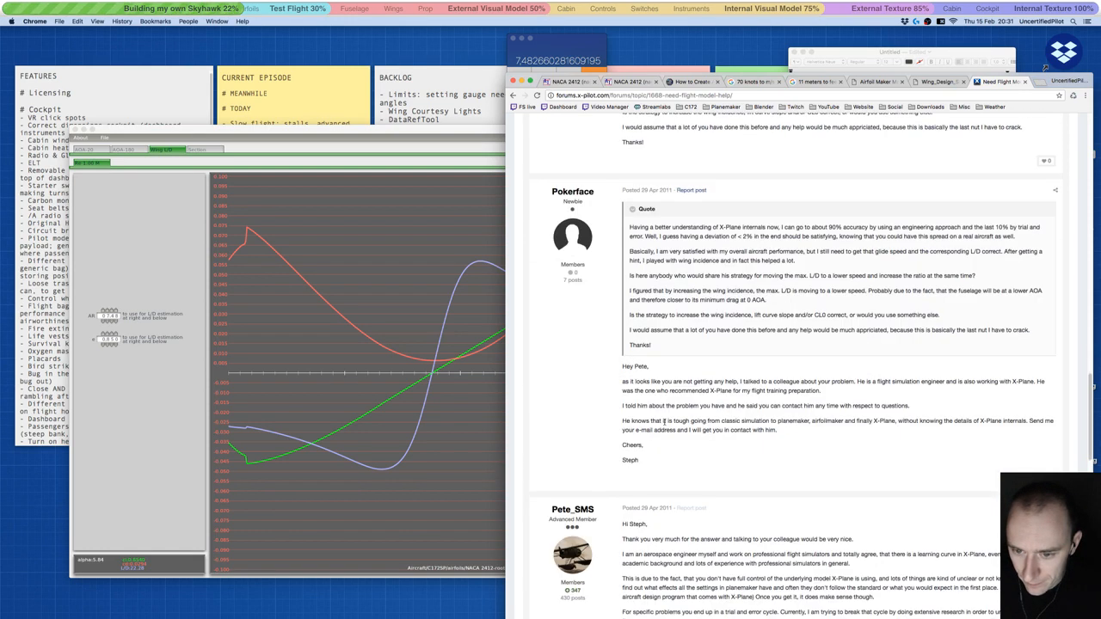
pyautogui.scroll(-4, 664, 421)
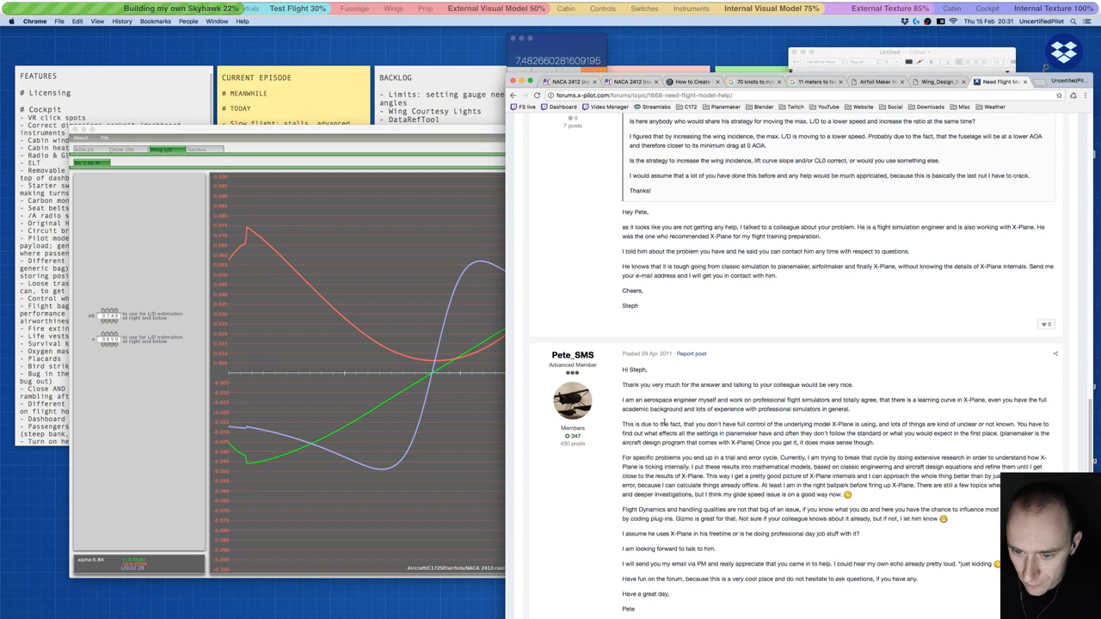
# - Return to the Google results and refine the search to: airfoilmaker oswald "efficiency factor e" skyhawk
pyautogui.press('super+bracketleft')
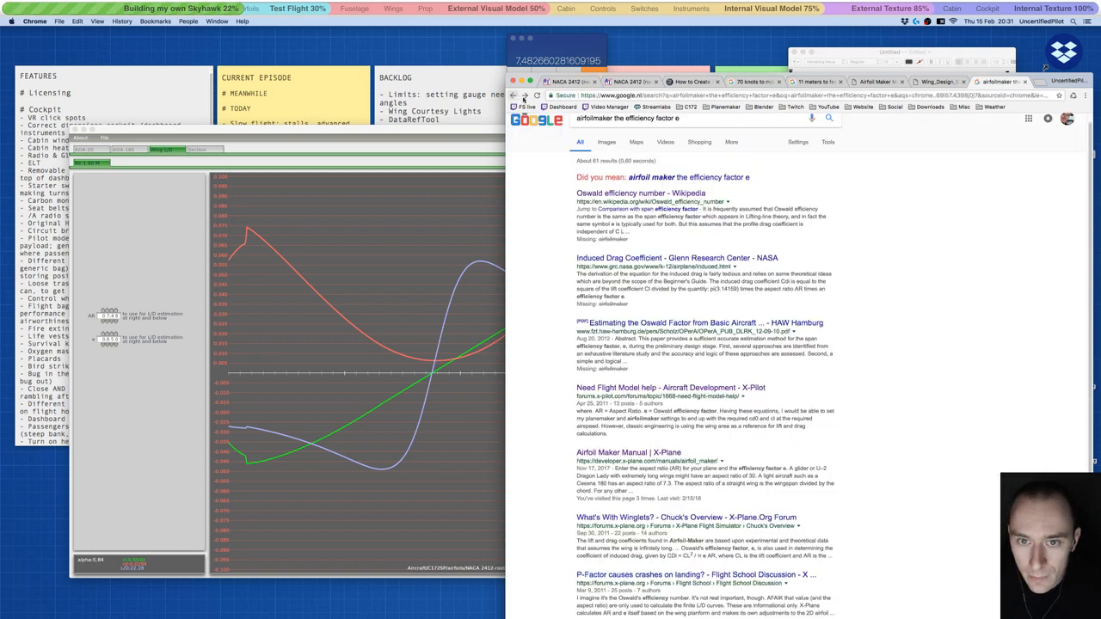
pyautogui.scroll(1, 658, 132)
pyautogui.click(625, 130)
pyautogui.write('"')
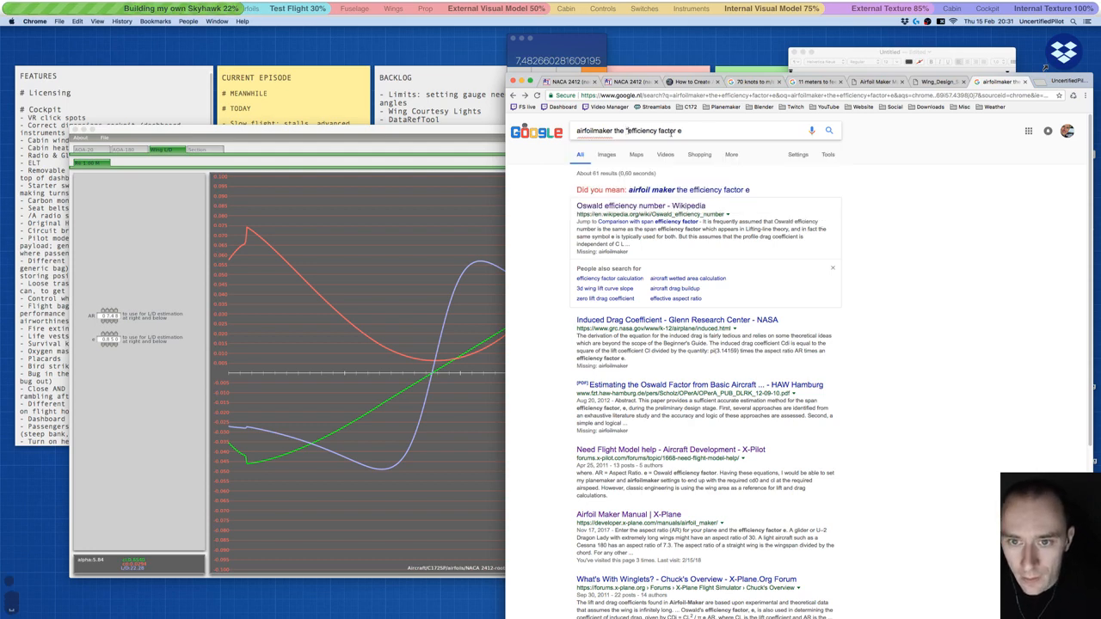
pyautogui.click(681, 130)
pyautogui.write('"')
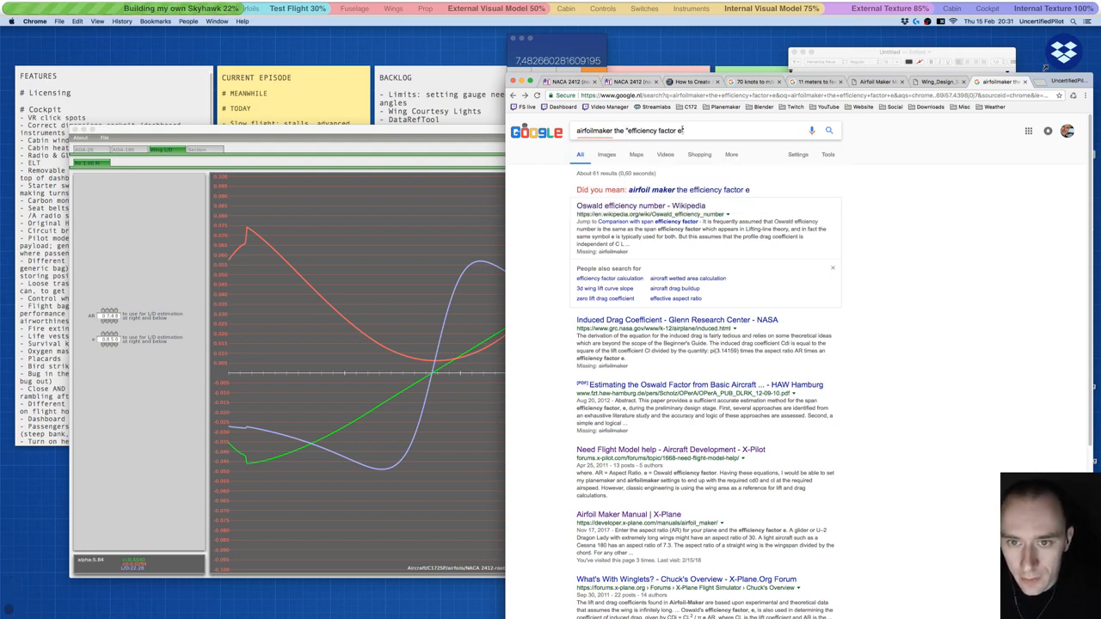
pyautogui.doubleClick(619, 130)
pyautogui.press('BackSpace')
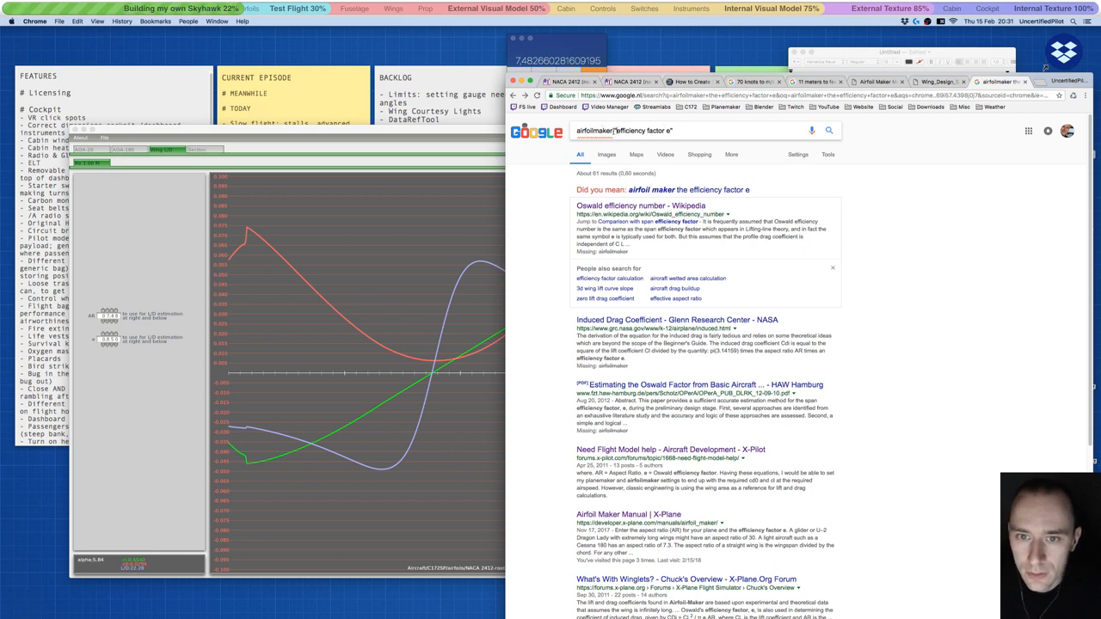
pyautogui.write('oswald ')
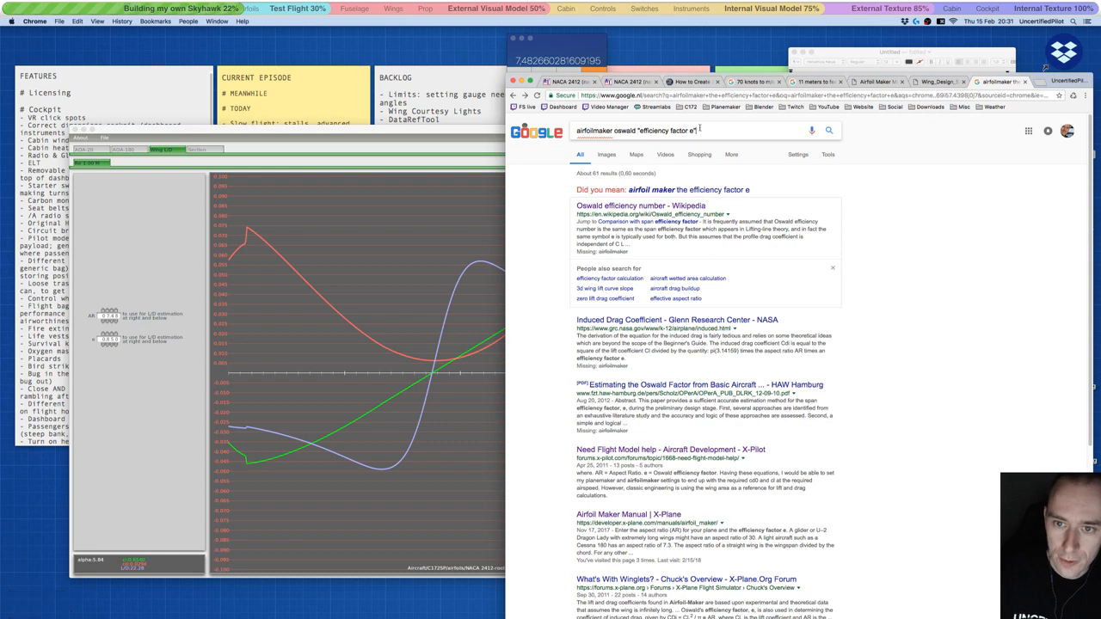
pyautogui.write(' skyhawk')
pyautogui.press('Return')
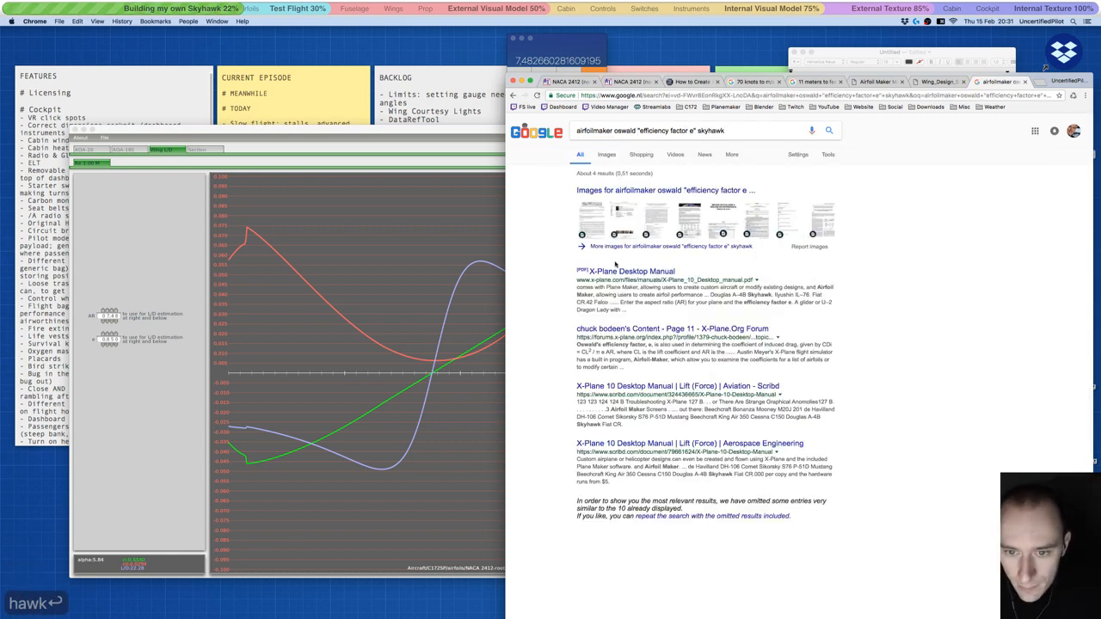
# - Open the X-Plane.Org forum result in a new tab and find "oswald" on that page
pyautogui.rightClick(659, 331)
pyautogui.click(705, 334)
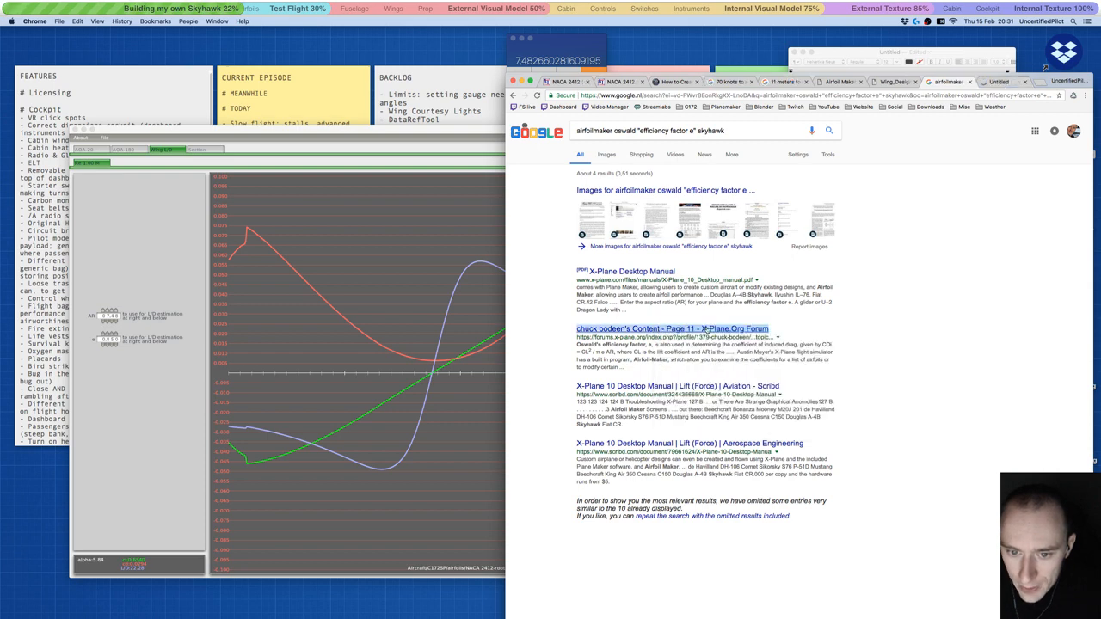
pyautogui.click(1005, 81)
pyautogui.press('super+f')
pyautogui.write('oswald')
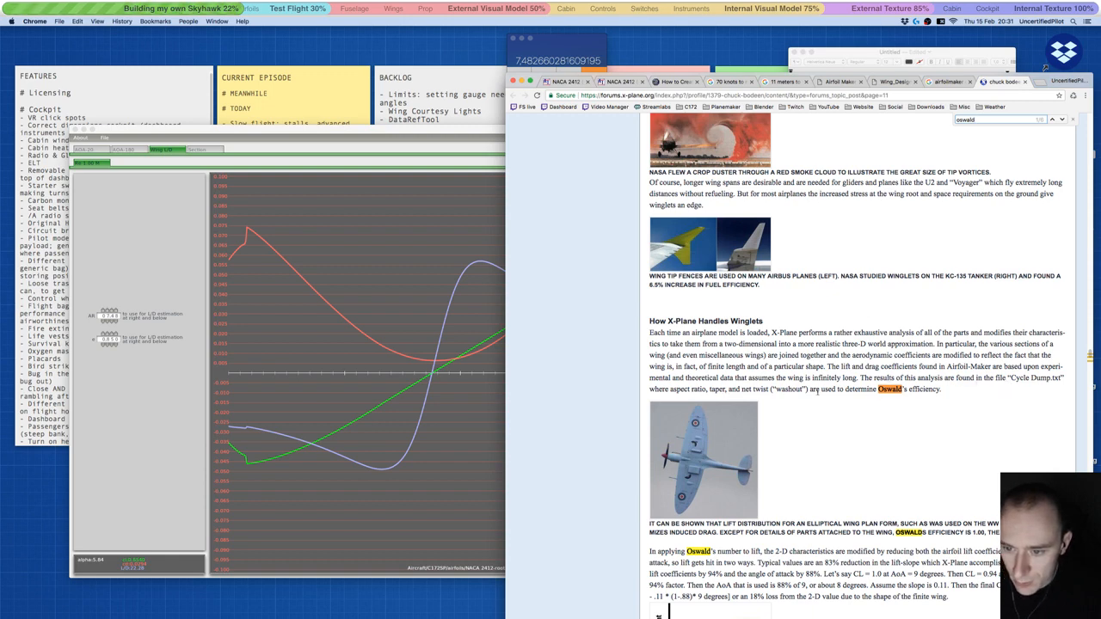
# - Read the "How X-Plane Handles Winglets" section on Oswald's efficiency, including the terms of the induced drag formula
pyautogui.scroll(-3, 871, 376)
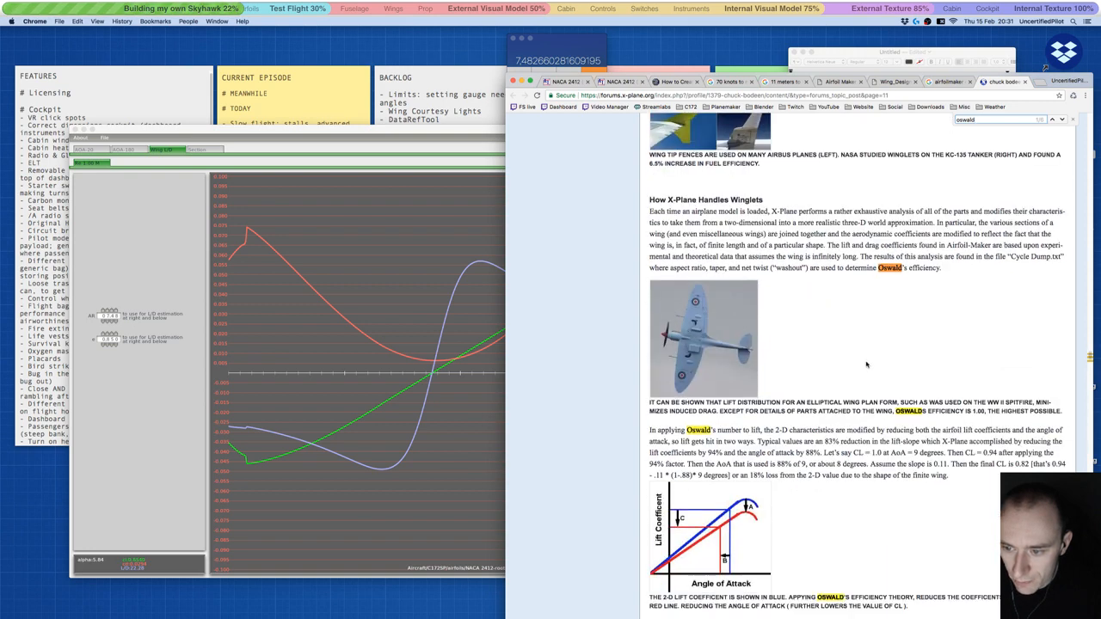
pyautogui.scroll(-2, 832, 371)
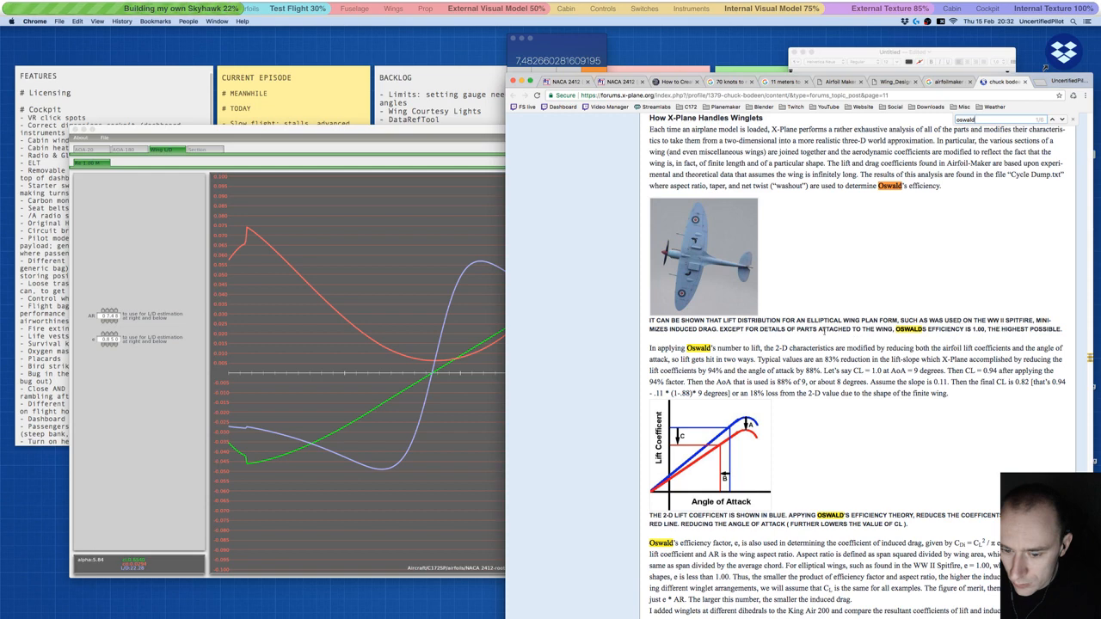
pyautogui.scroll(-4, 826, 332)
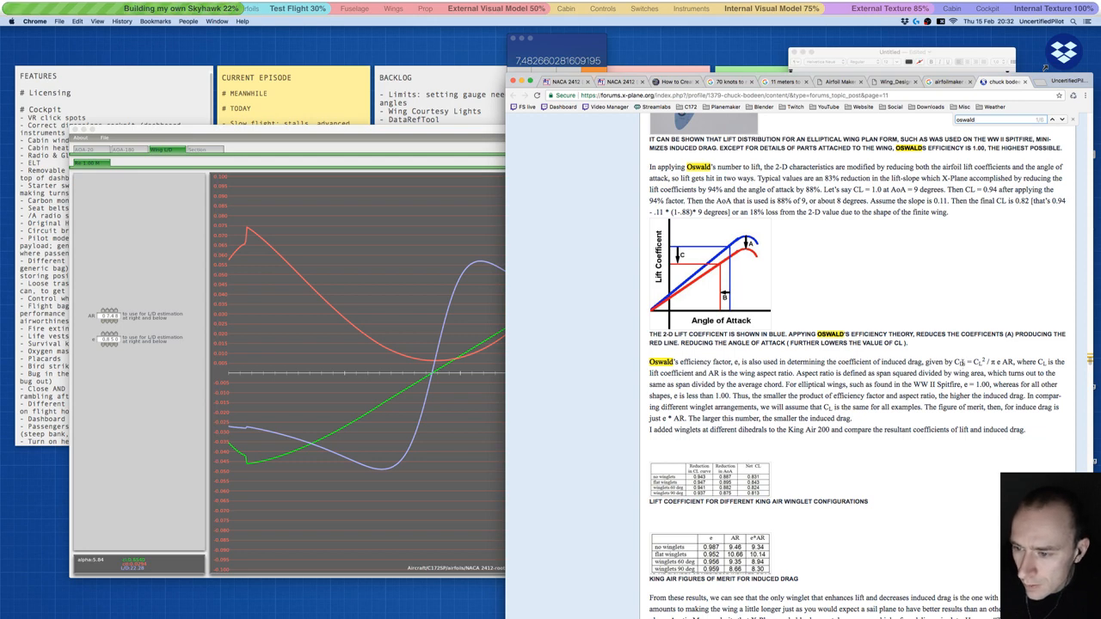
pyautogui.moveTo(965, 362); pyautogui.dragTo(955, 362)
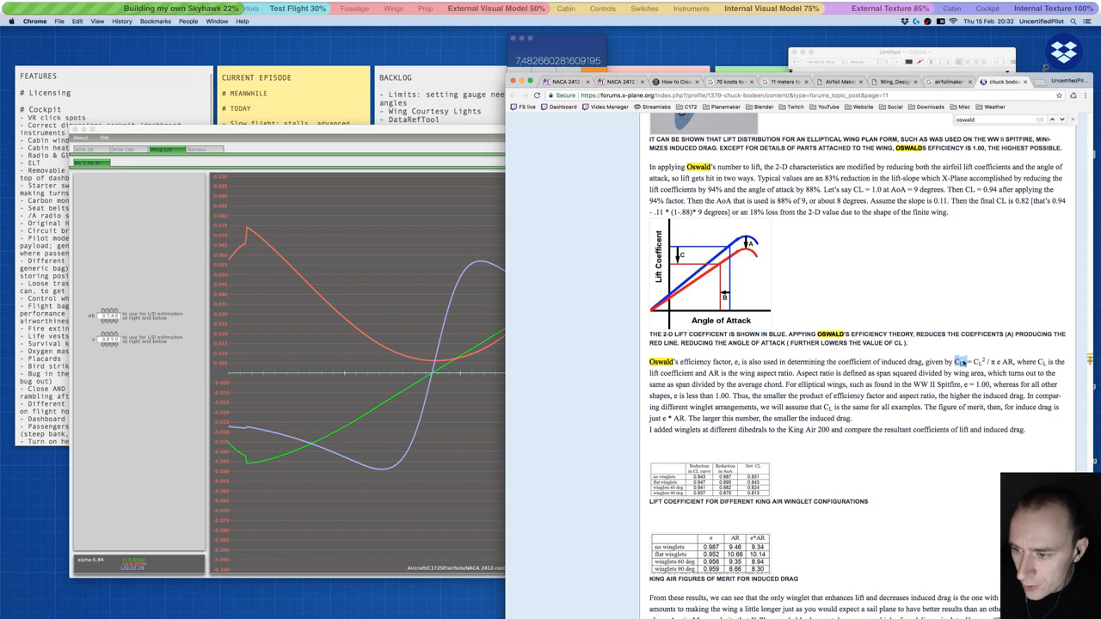
pyautogui.moveTo(990, 362); pyautogui.dragTo(996, 362)
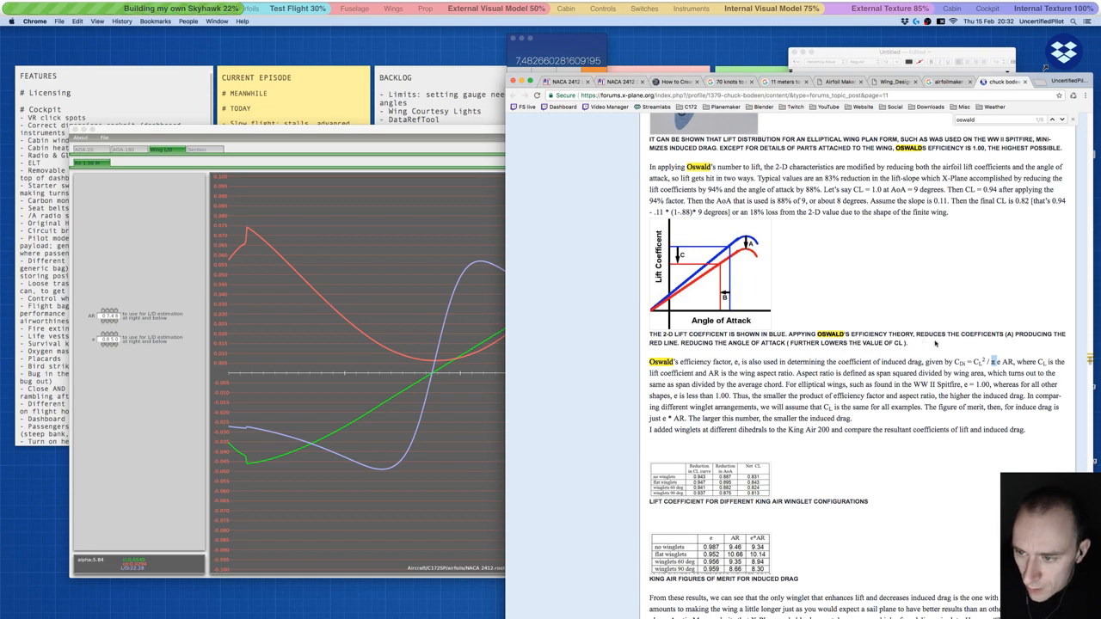
# - Review the Oswald passage again and magnify the screen to examine the induced drag coefficient's subscript
pyautogui.scroll(4, 962, 369)
pyautogui.scroll(2, 962, 369)
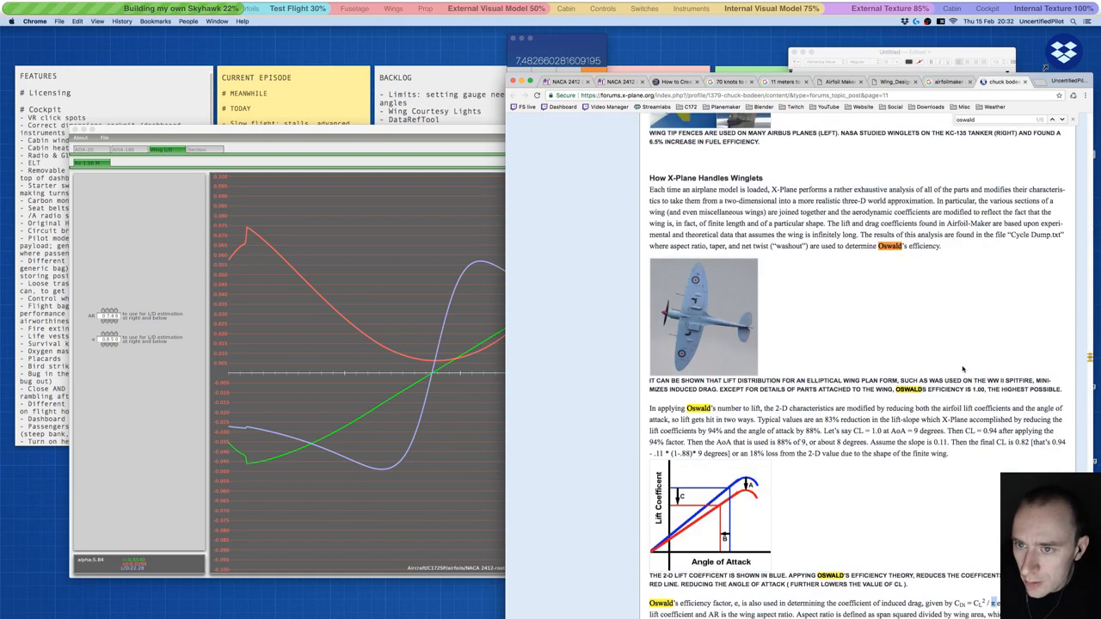
pyautogui.scroll(-3, 962, 365)
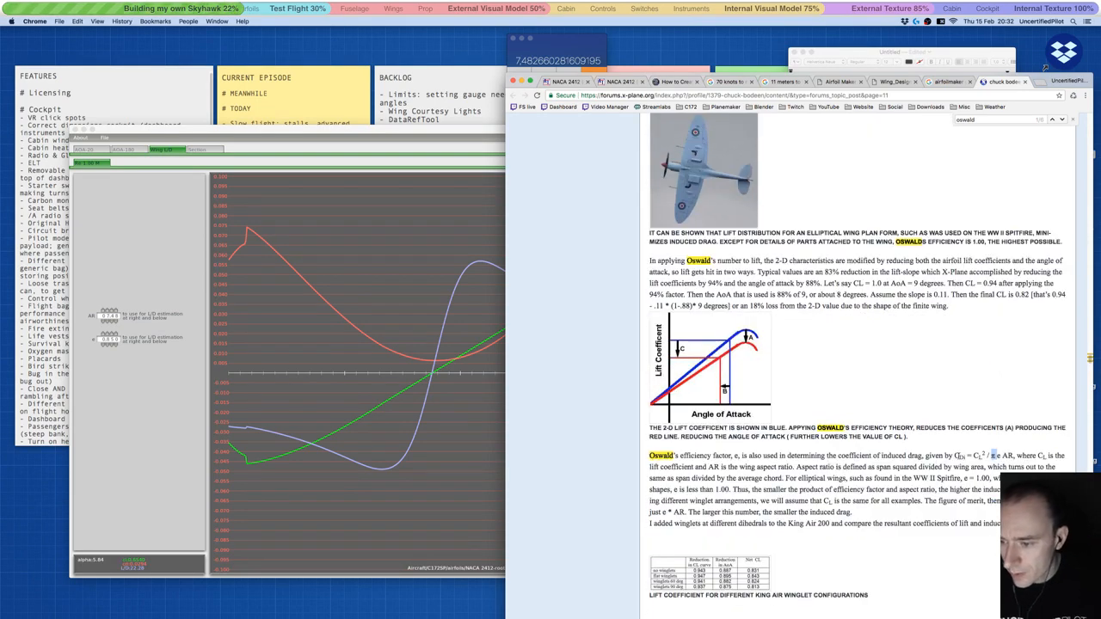
pyautogui.press('alt+super+8')
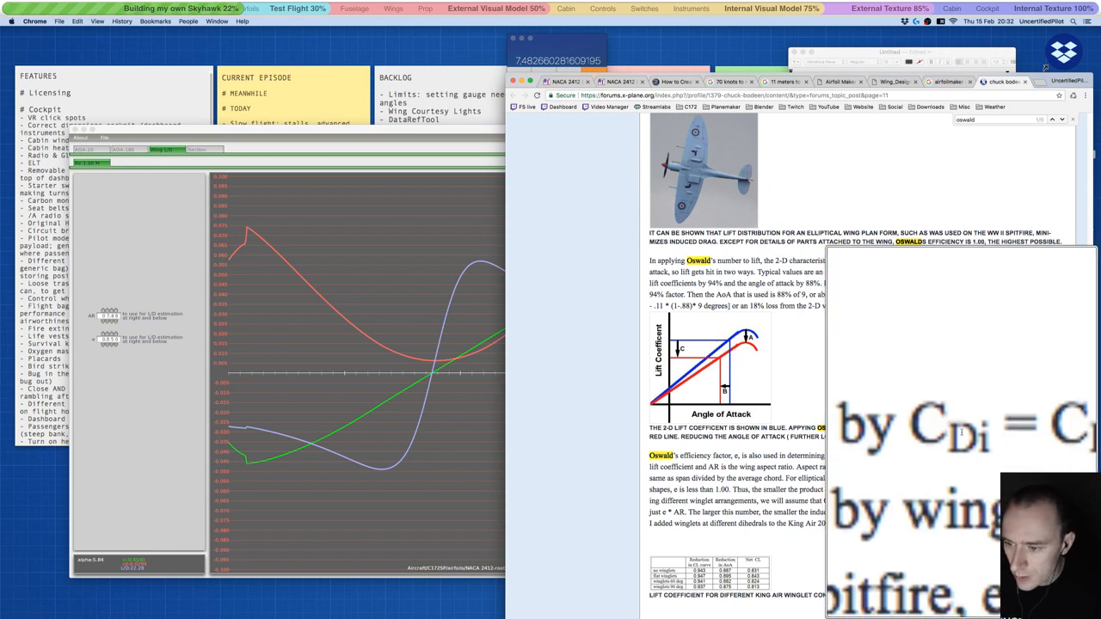
pyautogui.press('alt+super+8')
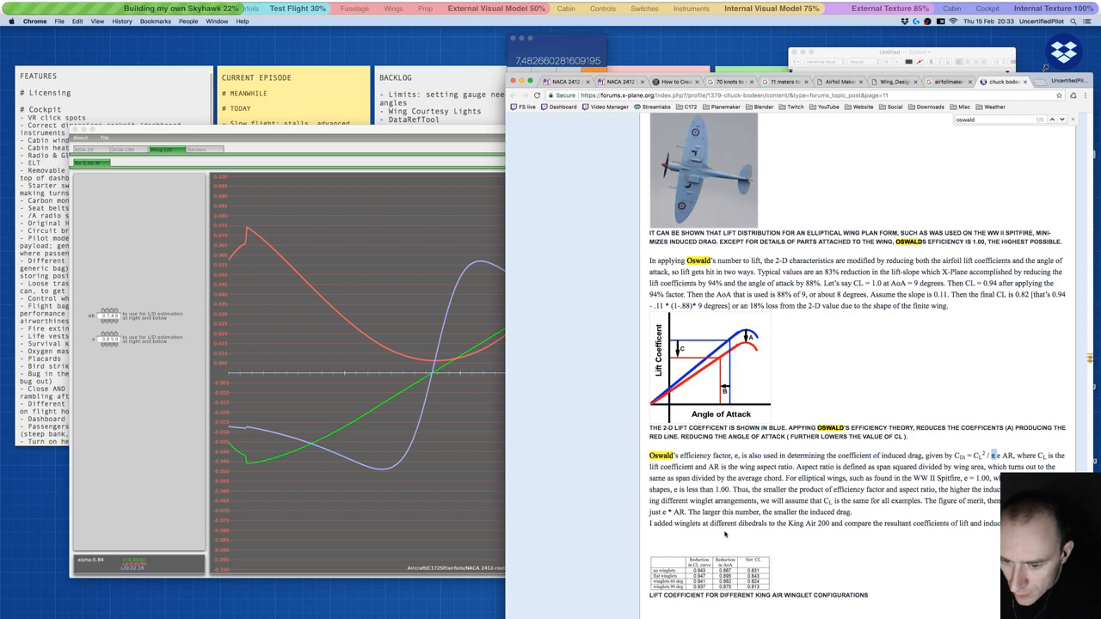
pyautogui.scroll(1, 831, 343)
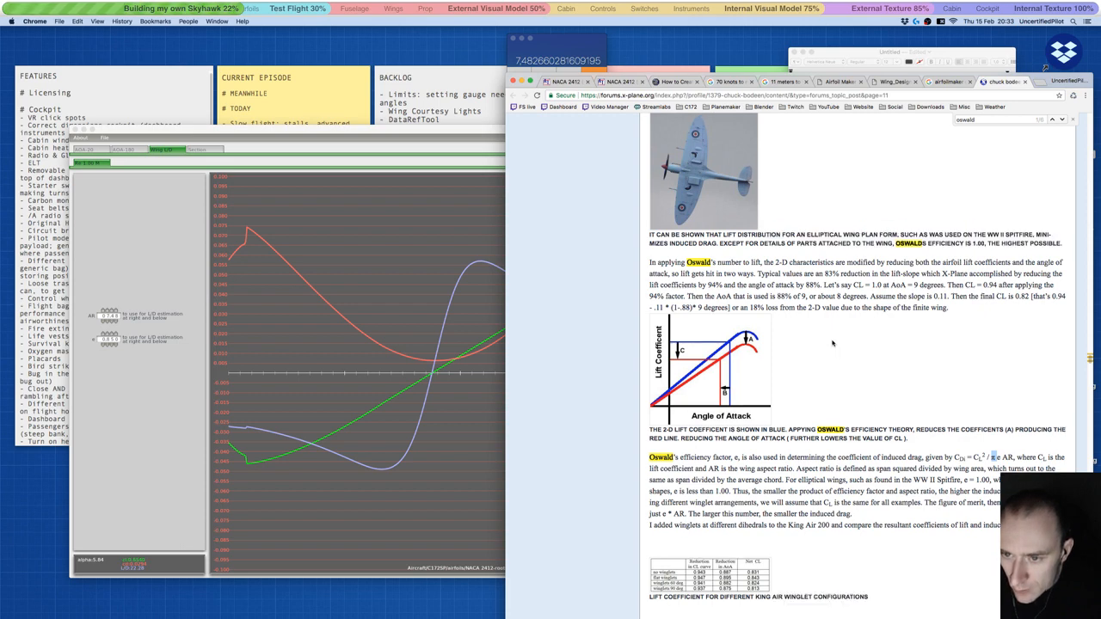
# - Copy the induced drag coefficient formula from the forum page and paste it below the last line of the TextEdit notes
pyautogui.moveTo(953, 457); pyautogui.dragTo(1012, 458)
pyautogui.press('super+c')
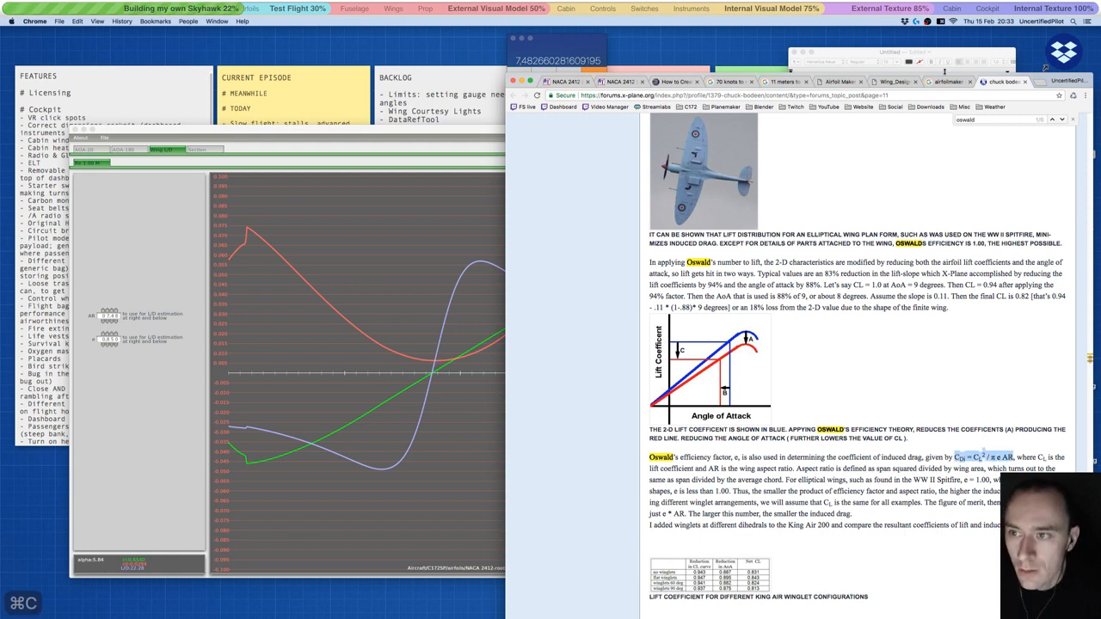
pyautogui.moveTo(1046, 76); pyautogui.dragTo(979, 186)
pyautogui.click(804, 88)
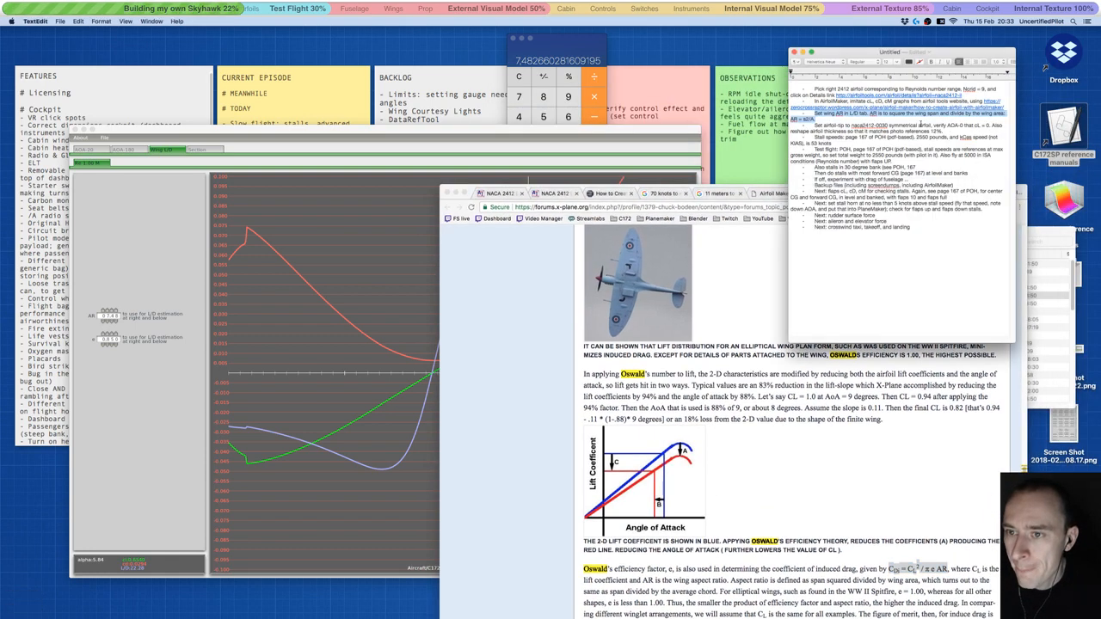
pyautogui.click(931, 227)
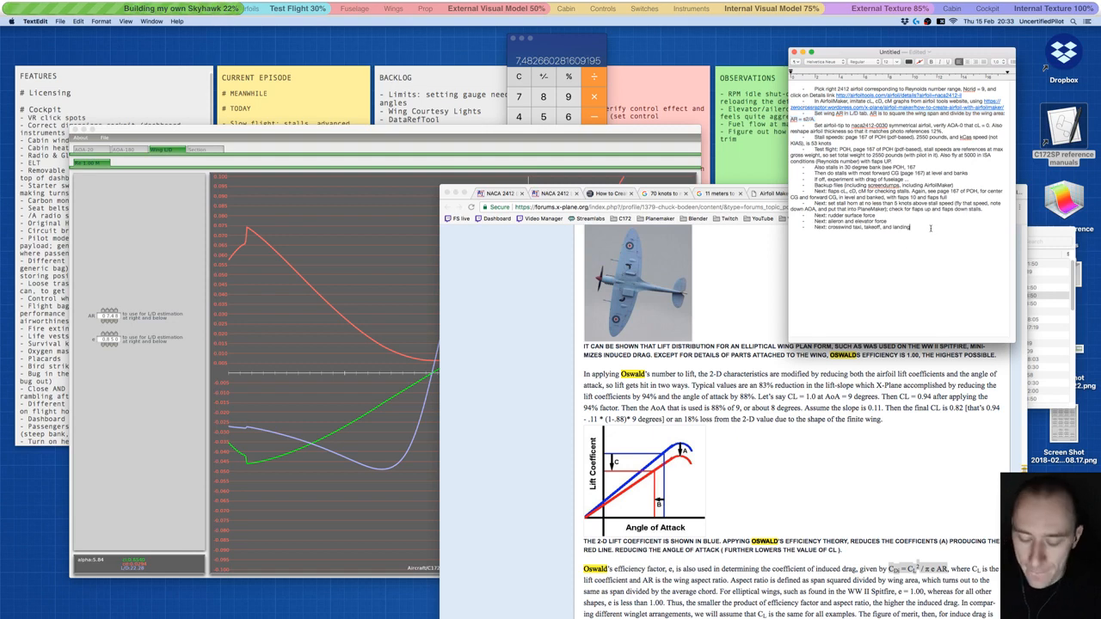
pyautogui.press('Return')
pyautogui.press('Return')
pyautogui.press('Return')
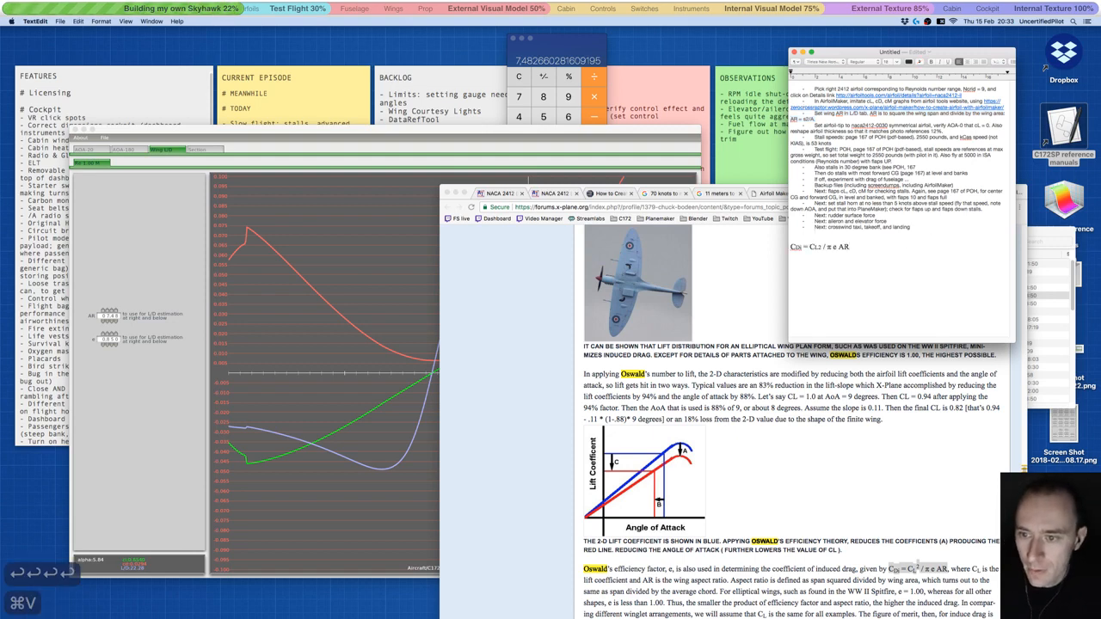
# - Return to Chrome, copy the CDi term from the formula and search the forum page for its other occurrences
pyautogui.click(837, 382)
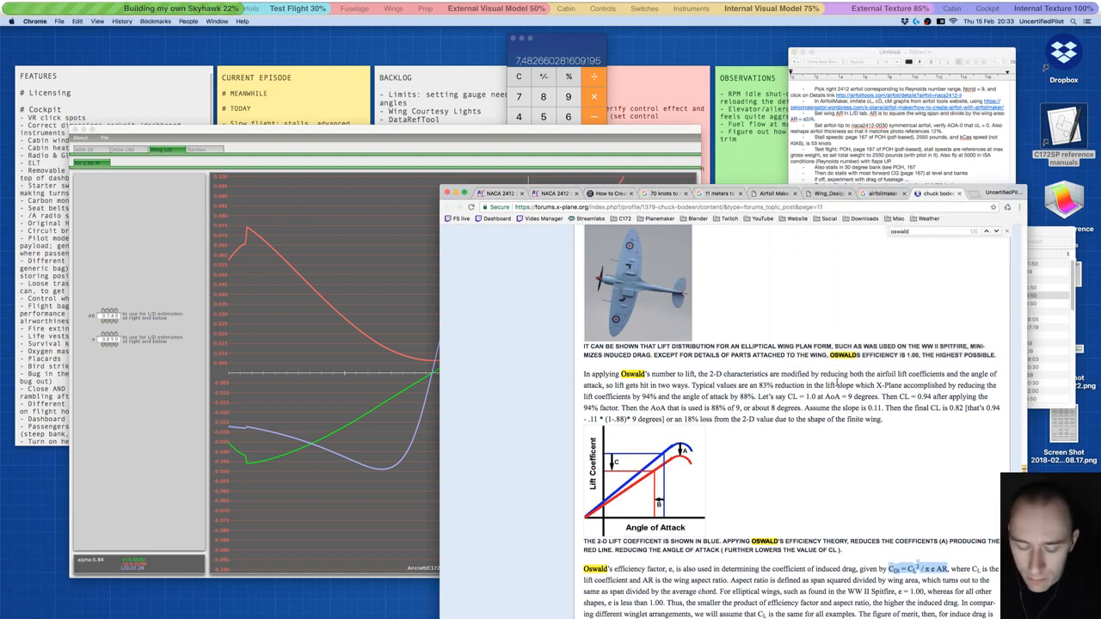
pyautogui.moveTo(888, 569); pyautogui.dragTo(899, 570)
pyautogui.press('super+c')
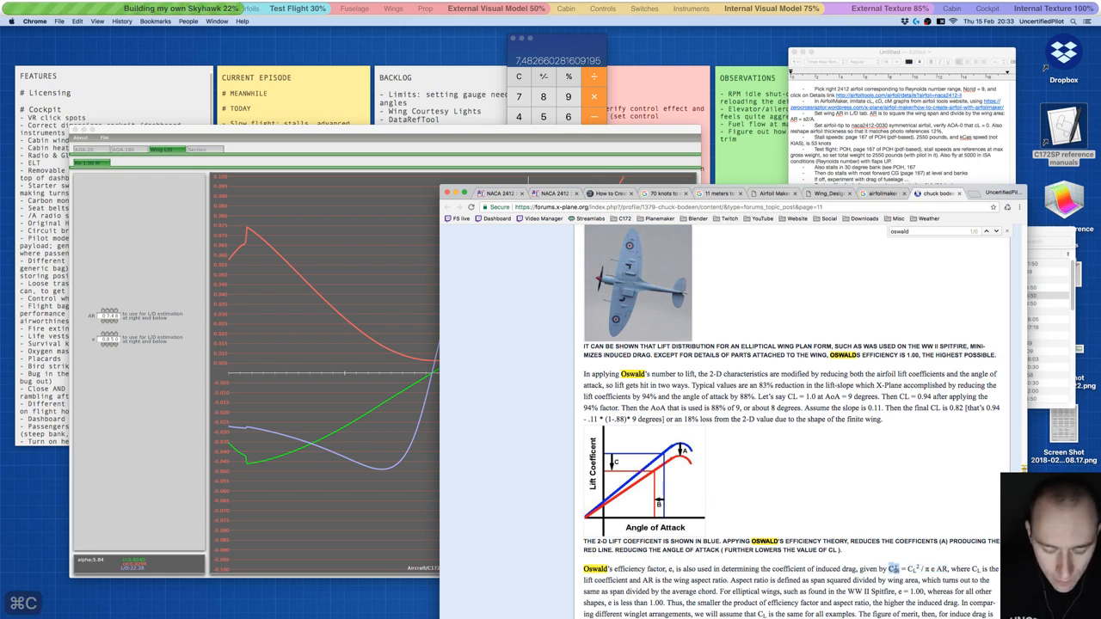
pyautogui.press('super+f')
pyautogui.press('super+v')
pyautogui.press('Return')
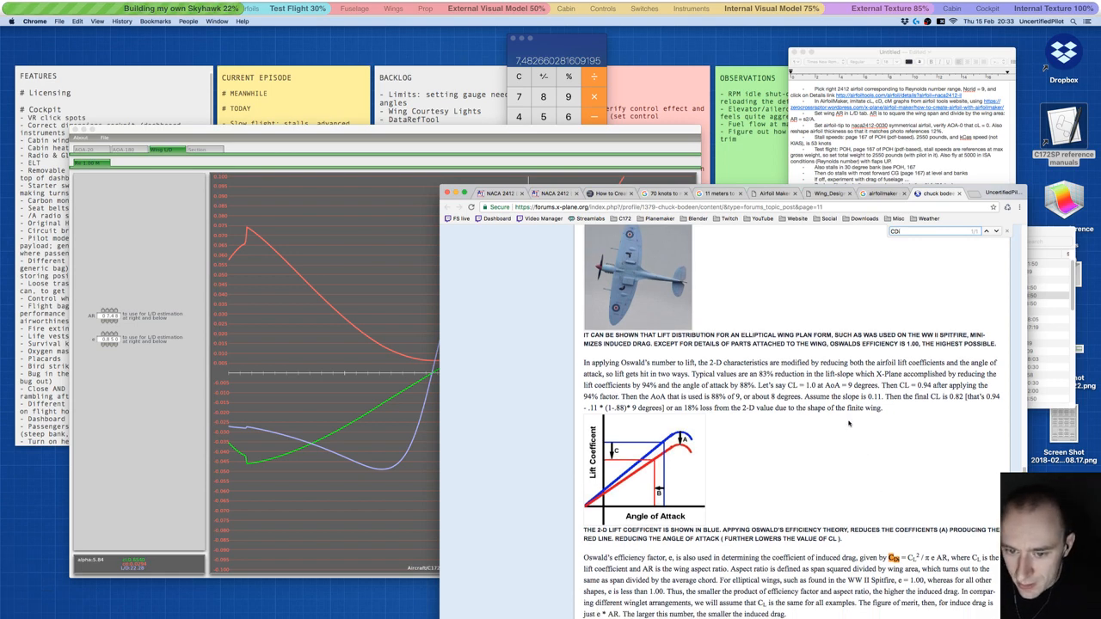
pyautogui.scroll(-1, 845, 422)
pyautogui.scroll(-5, 846, 422)
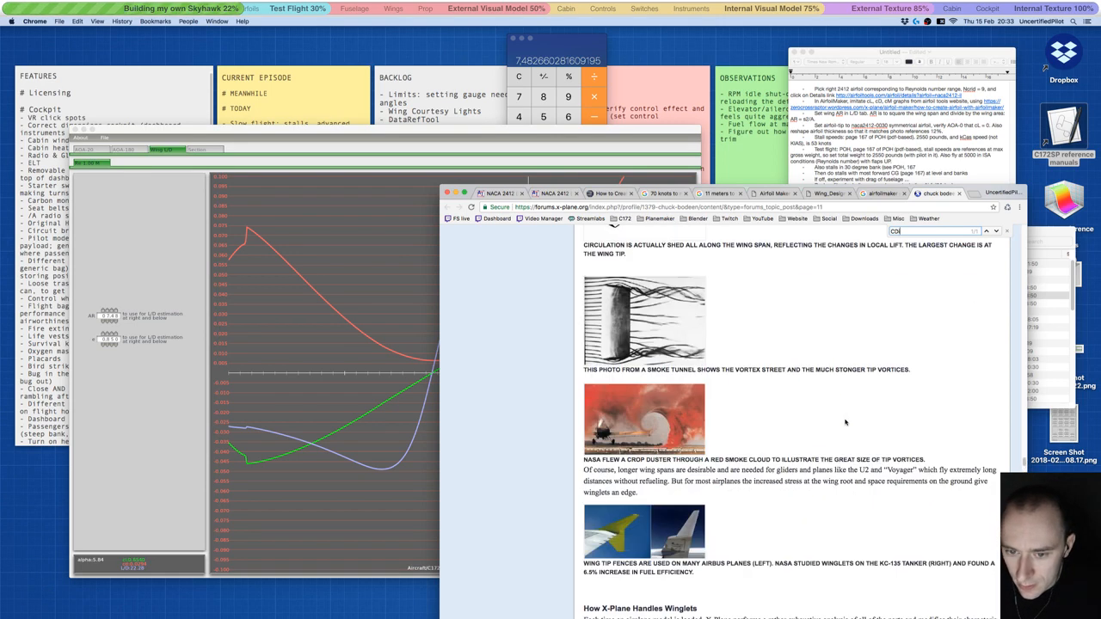
pyautogui.scroll(-10, 845, 421)
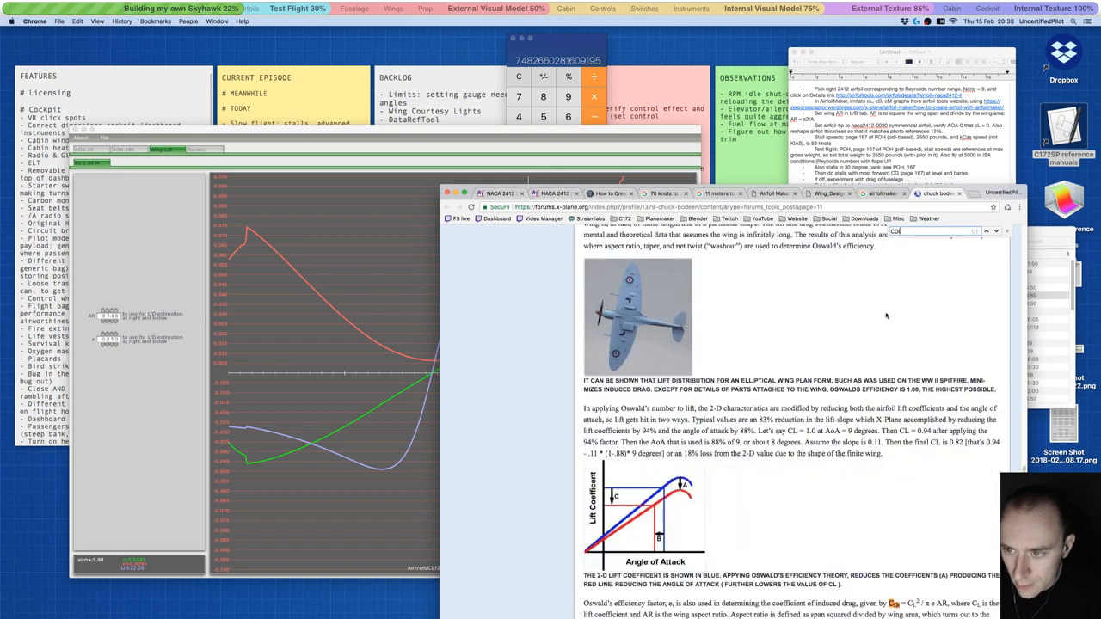
# - Copy the formula from the TextEdit notes and run a new Google search in Chrome for "CDi = CL2 / π e AR"
pyautogui.click(920, 138)
pyautogui.press('super+v')
pyautogui.moveTo(850, 247); pyautogui.dragTo(790, 247)
pyautogui.press('super+c')
pyautogui.click(749, 285)
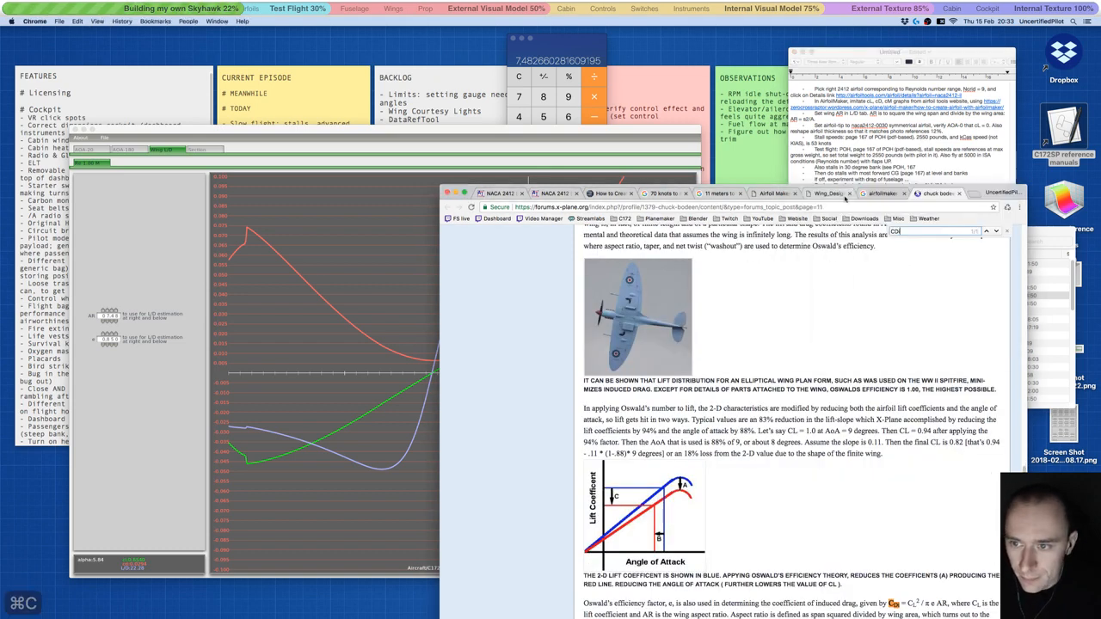
pyautogui.click(876, 194)
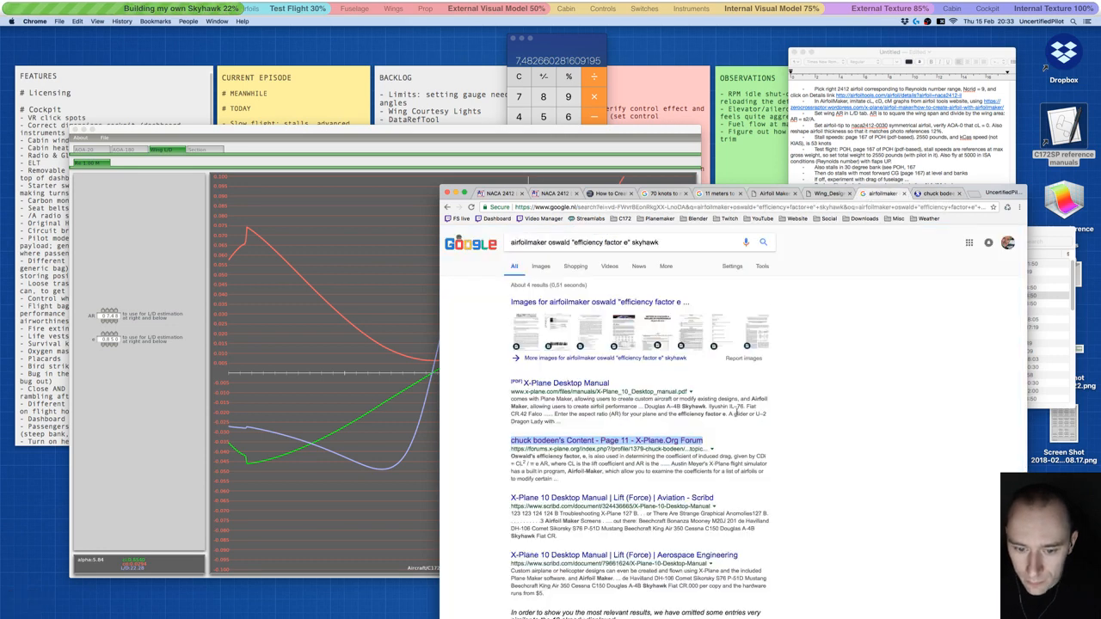
pyautogui.click(801, 536)
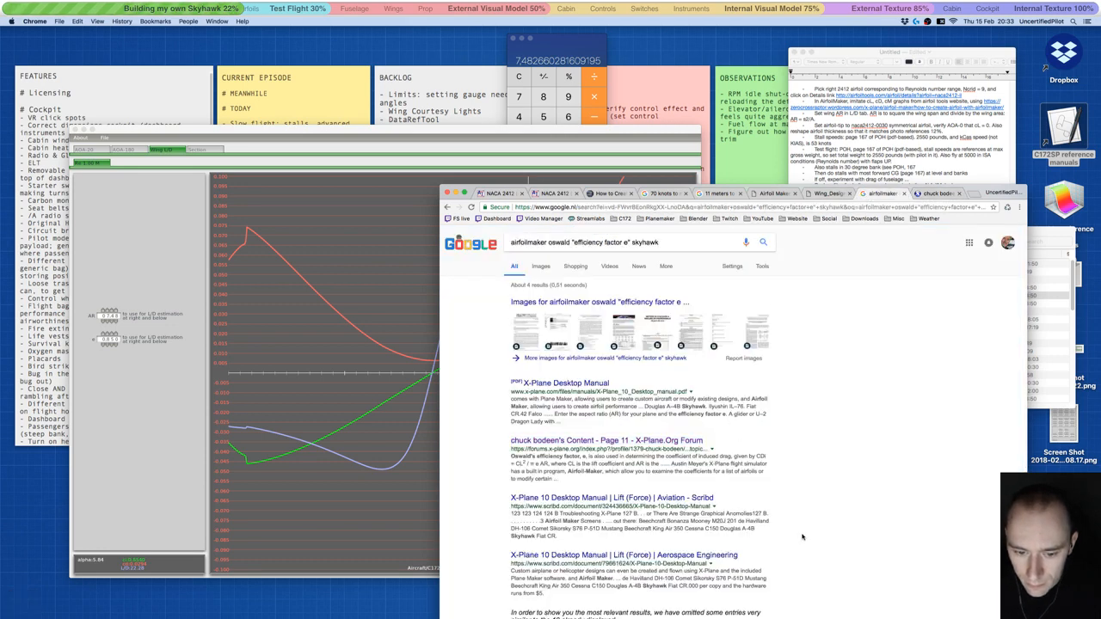
pyautogui.moveTo(660, 242); pyautogui.dragTo(491, 249)
pyautogui.press('super+v')
pyautogui.press('Return')
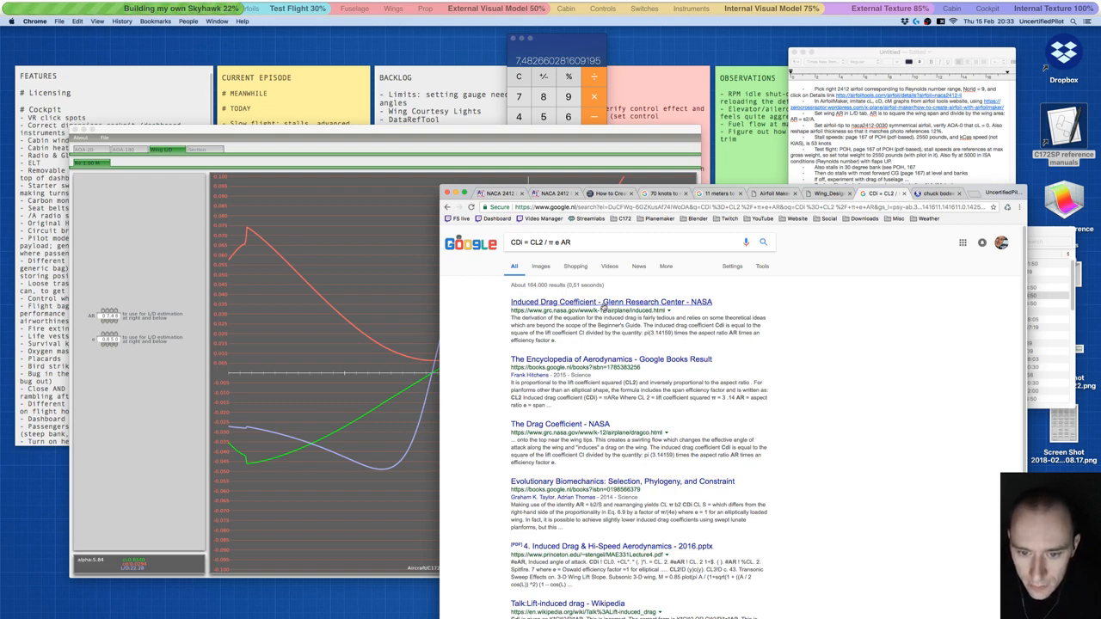
# - Read NASA Glenn's Induced Drag Coefficient page for the efficiency factor, and return to the Google results to scan the remaining entries
pyautogui.click(604, 303)
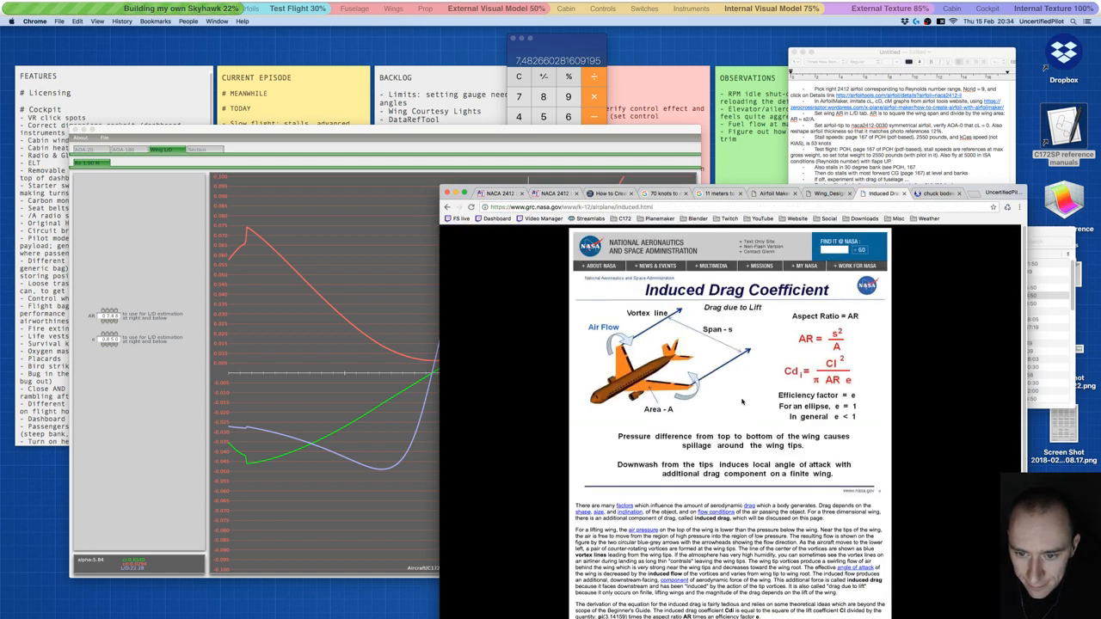
pyautogui.scroll(-3, 743, 402)
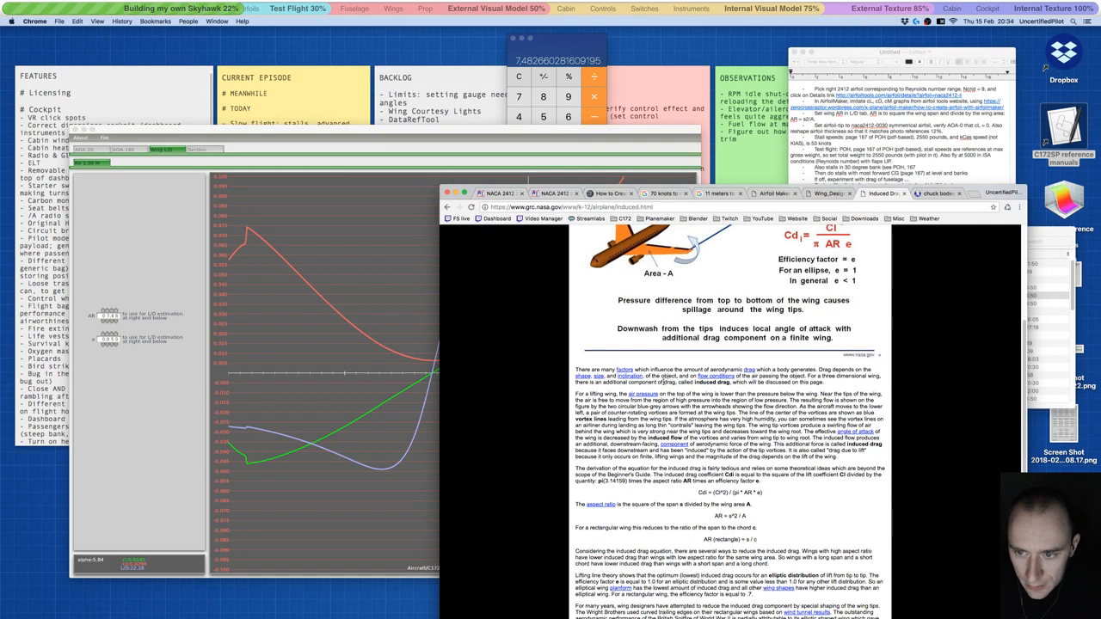
pyautogui.scroll(5, 655, 376)
pyautogui.click(447, 207)
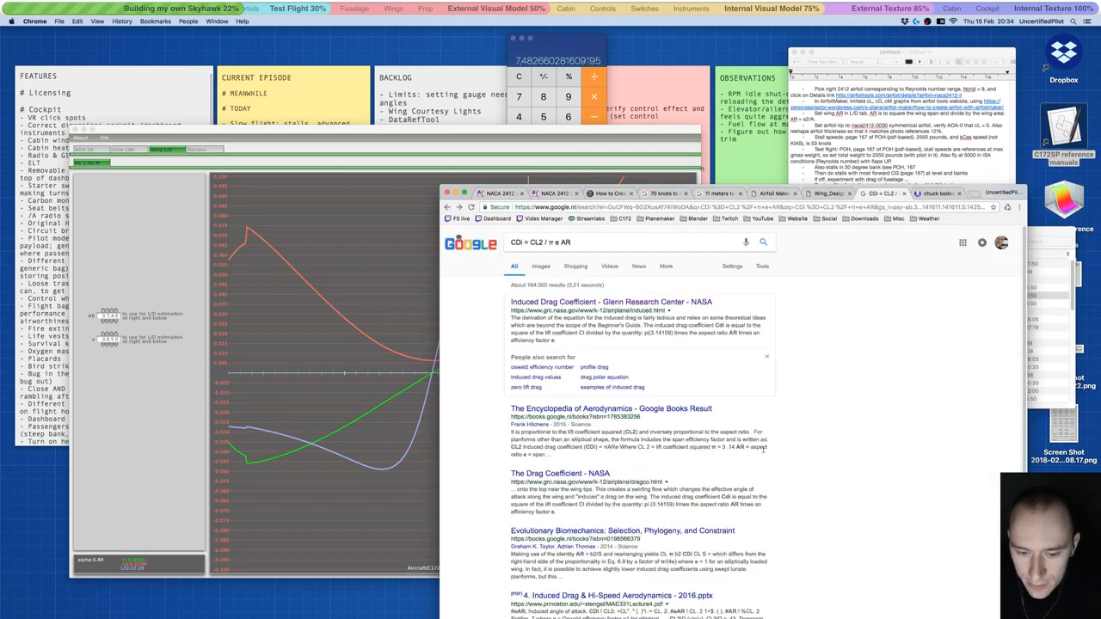
pyautogui.scroll(-1, 690, 410)
pyautogui.scroll(-2, 690, 410)
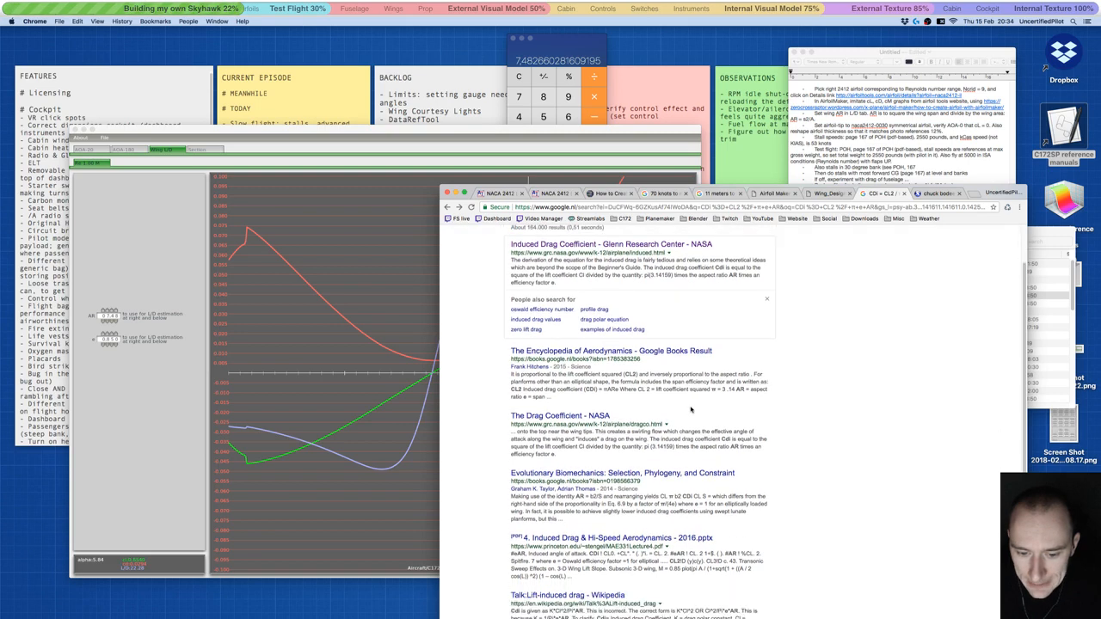
# - Refine the Google search by adding "skyhawk 172" to the formula and look through the results
pyautogui.scroll(3, 691, 409)
pyautogui.click(597, 245)
pyautogui.write('sk')
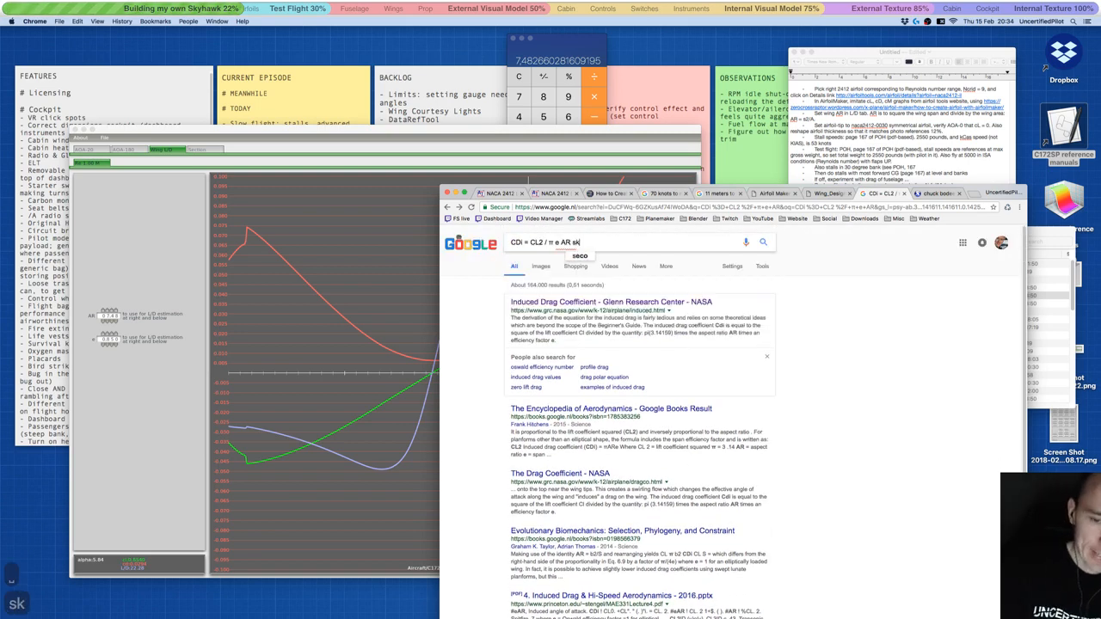
pyautogui.write('yhawk 172')
pyautogui.press('Return')
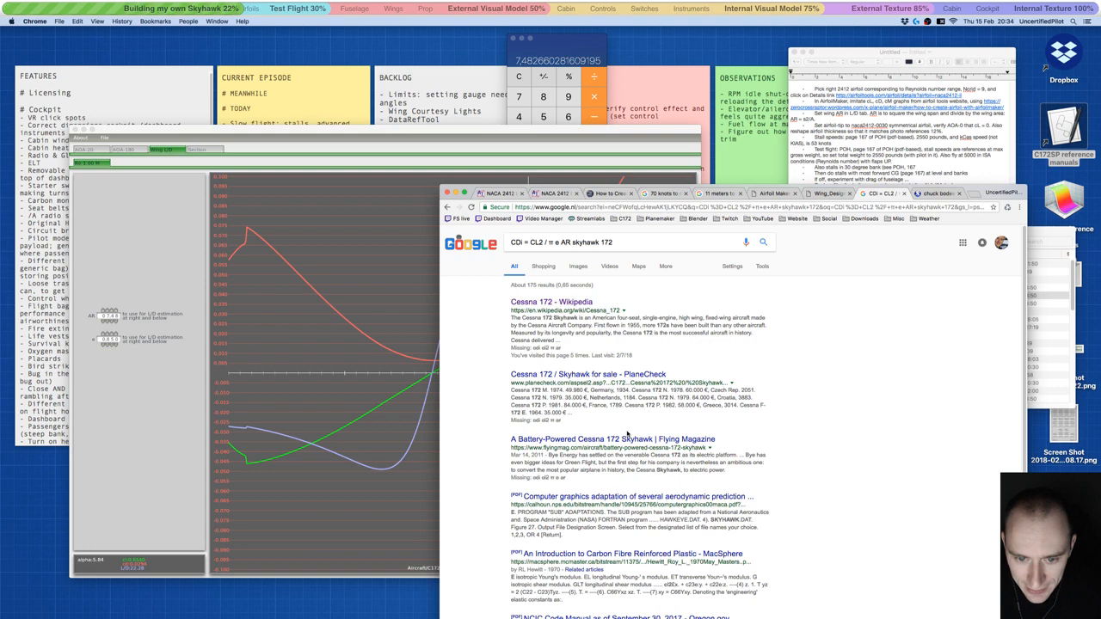
pyautogui.scroll(-2, 627, 435)
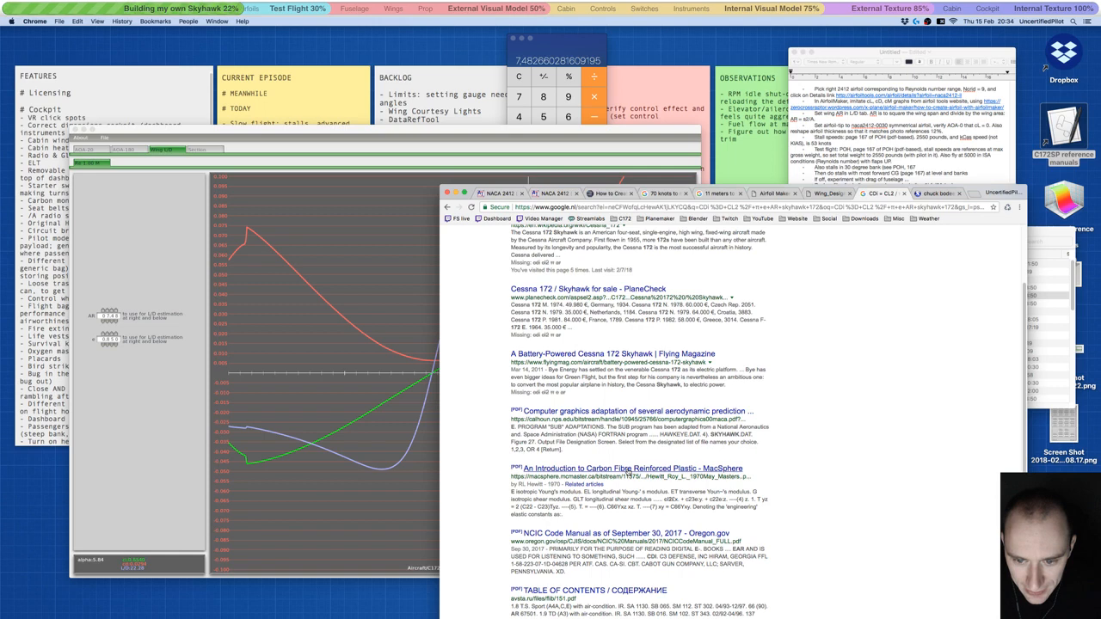
pyautogui.scroll(-4, 628, 471)
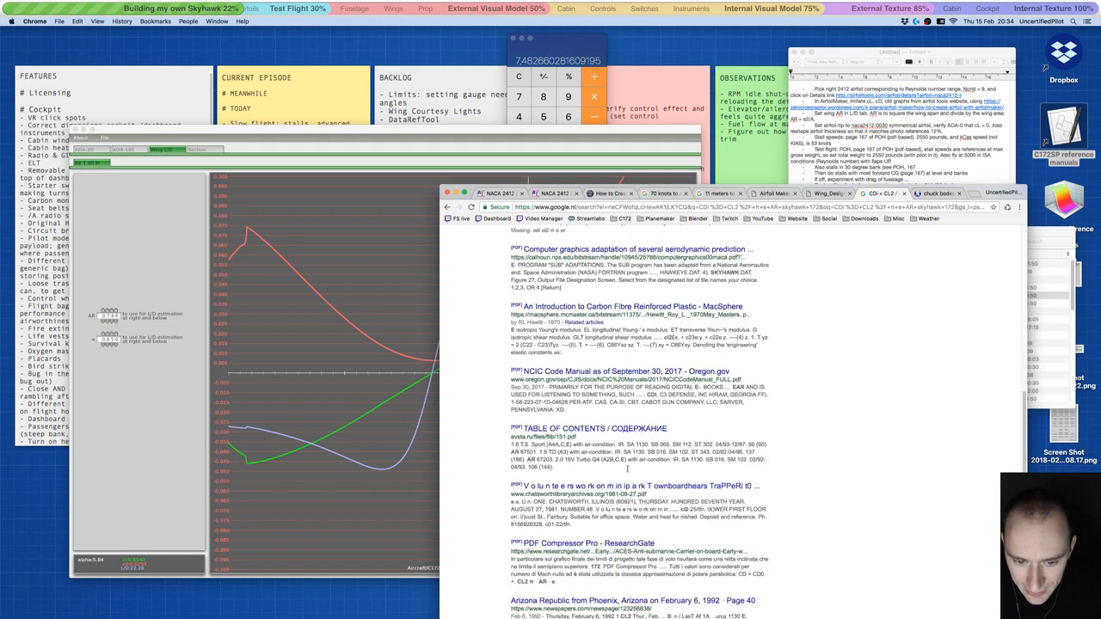
pyautogui.scroll(-1, 628, 468)
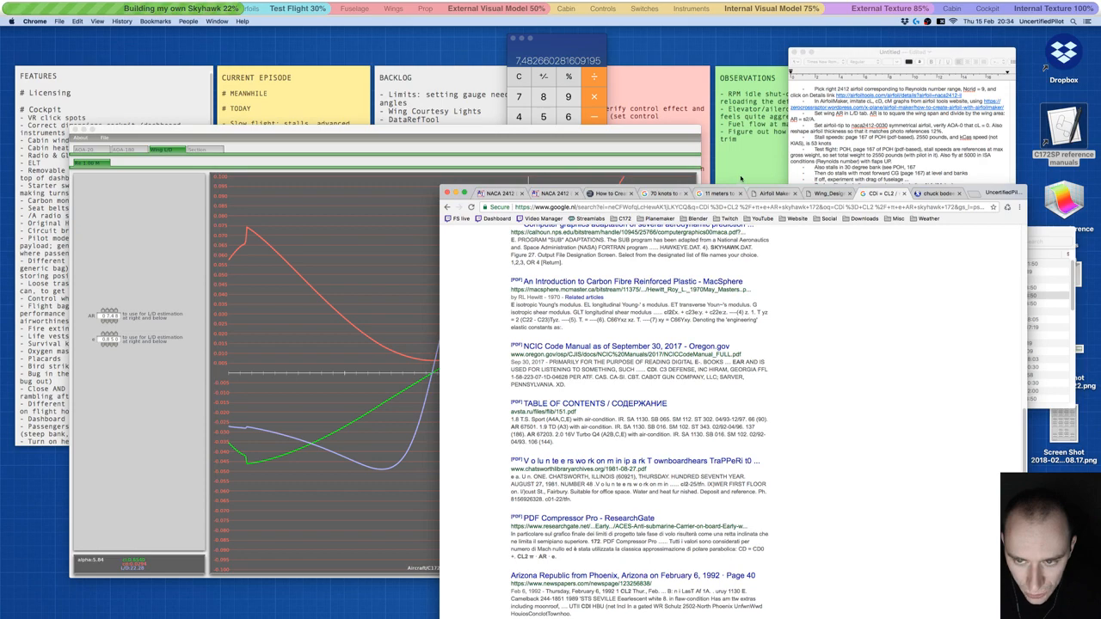
# - Move the browser window aside to uncover the notes and most of the Airfoil Maker graph
pyautogui.moveTo(974, 191); pyautogui.dragTo(865, 467)
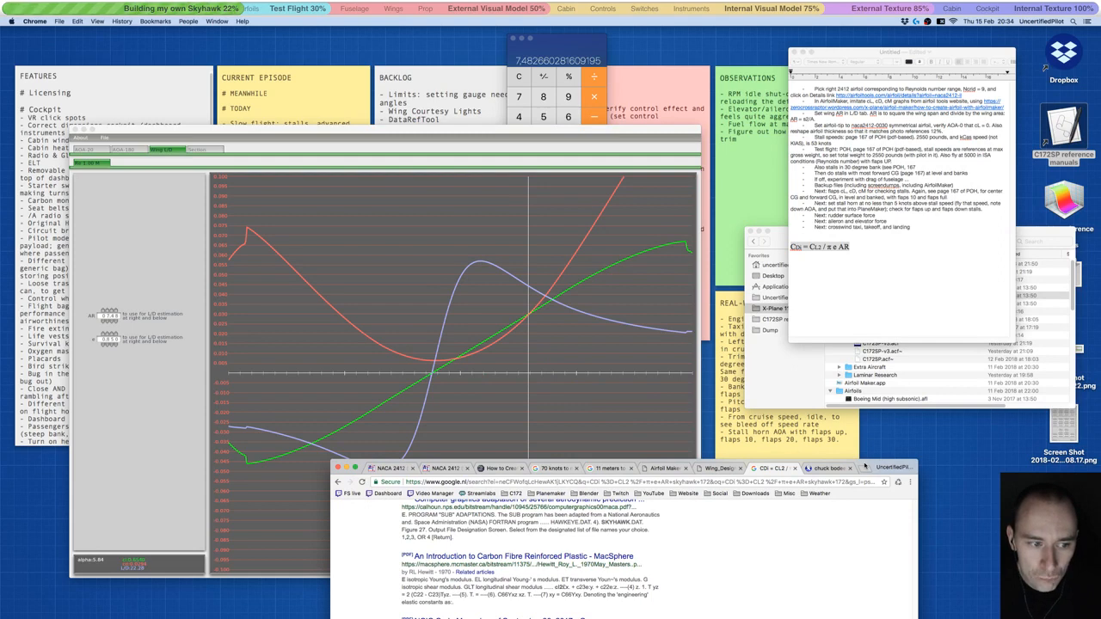
pyautogui.moveTo(865, 467); pyautogui.dragTo(862, 466)
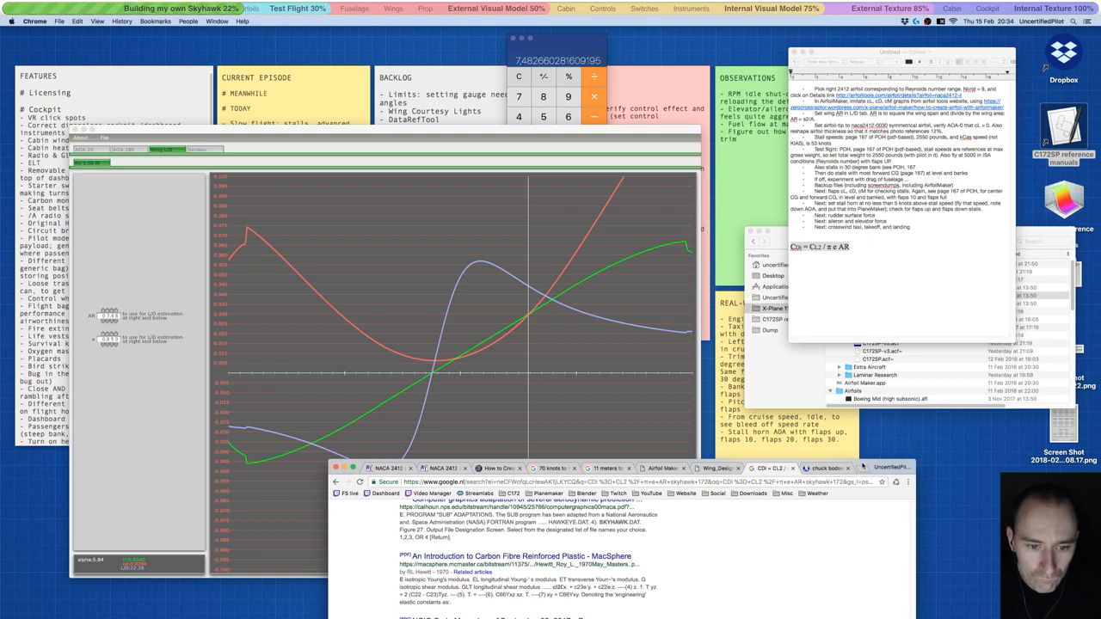
pyautogui.moveTo(862, 466); pyautogui.dragTo(1098, 257)
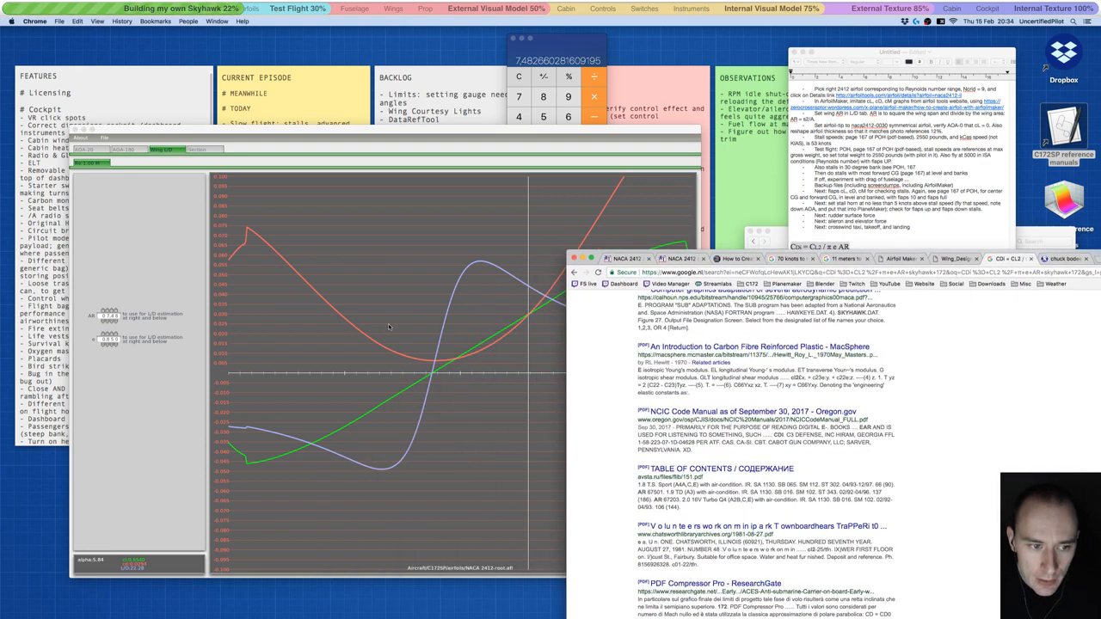
# - Switch to Airfoil Maker, try an efficiency factor e of 0.950 for the wing L/D estimation, and set it back to 0.850
pyautogui.click(353, 326)
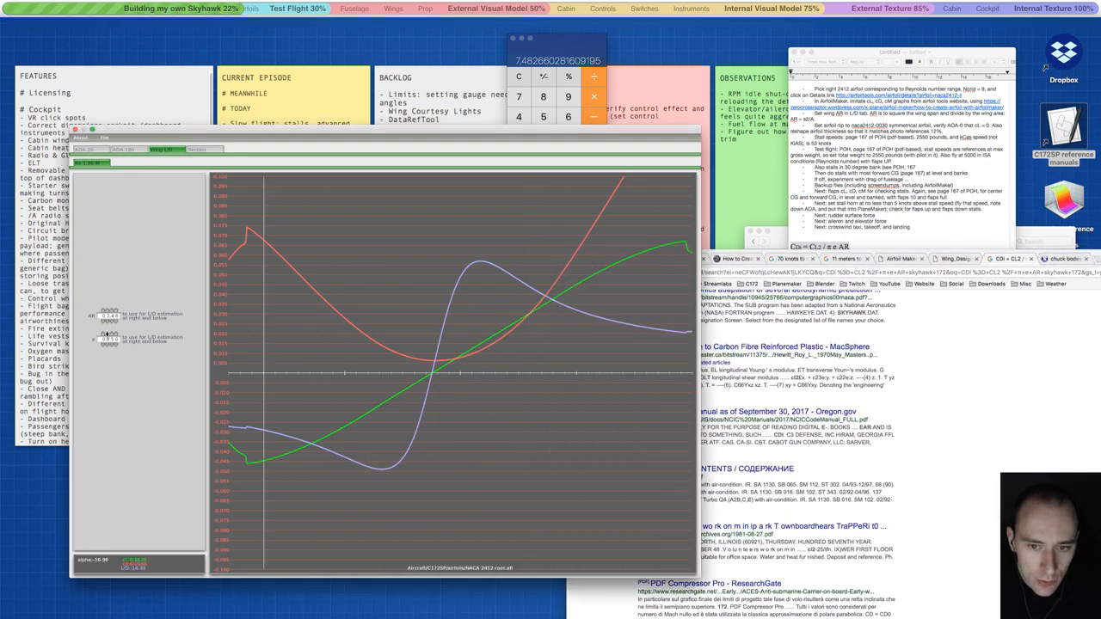
pyautogui.click(106, 335)
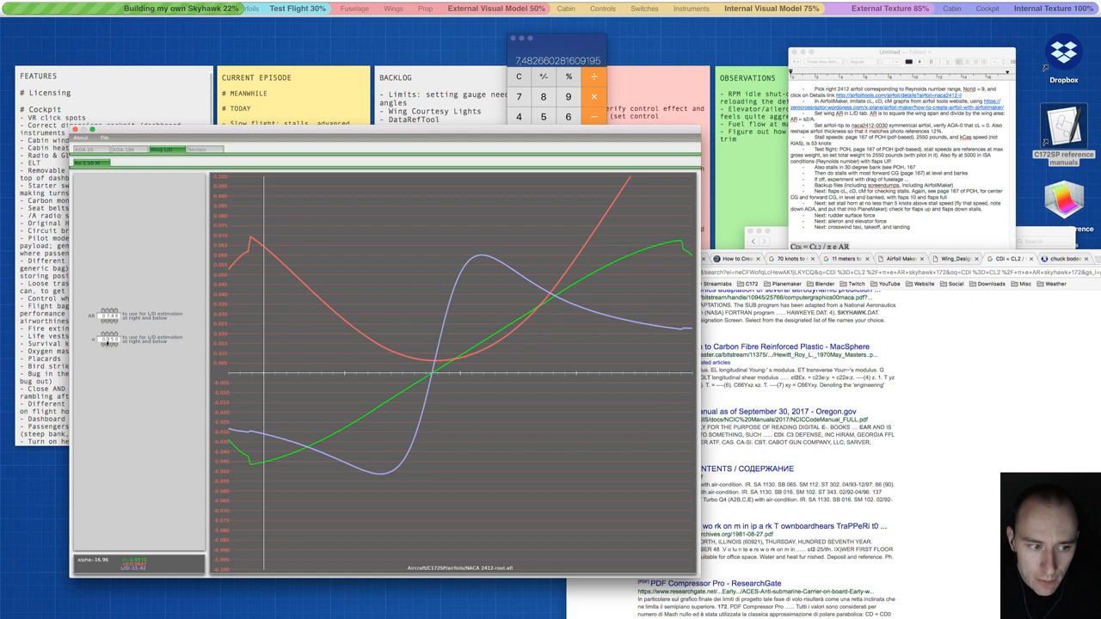
pyautogui.click(106, 342)
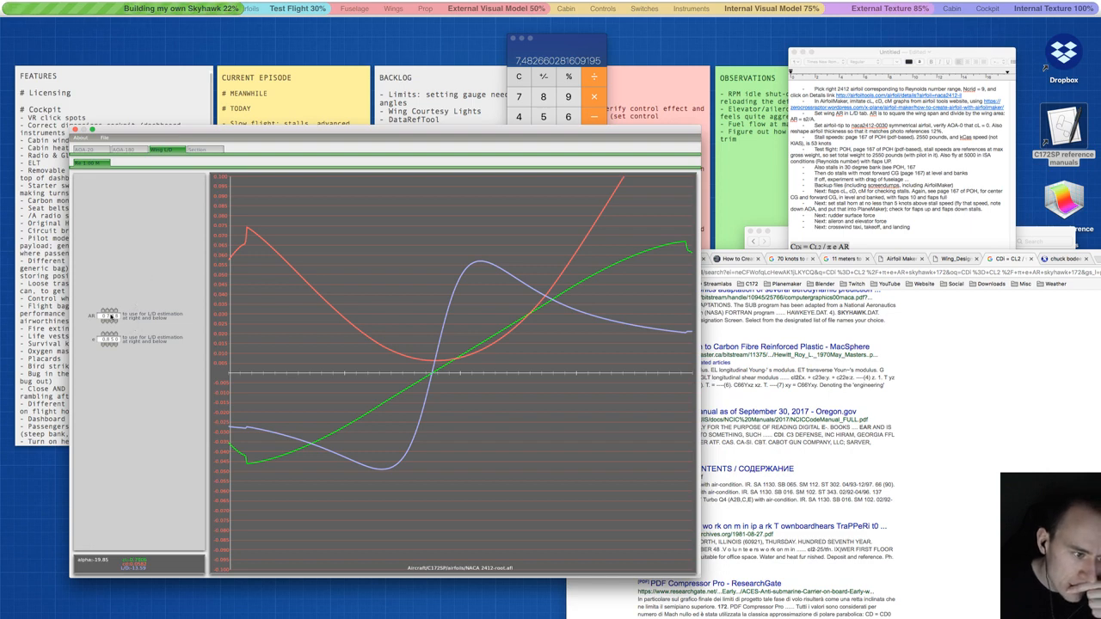
# - Compare the root airfoil's AOA and wing L/D curves, and examine the NACA 2412 polar table and graphs on airfoiltools in Chrome
pyautogui.click(90, 152)
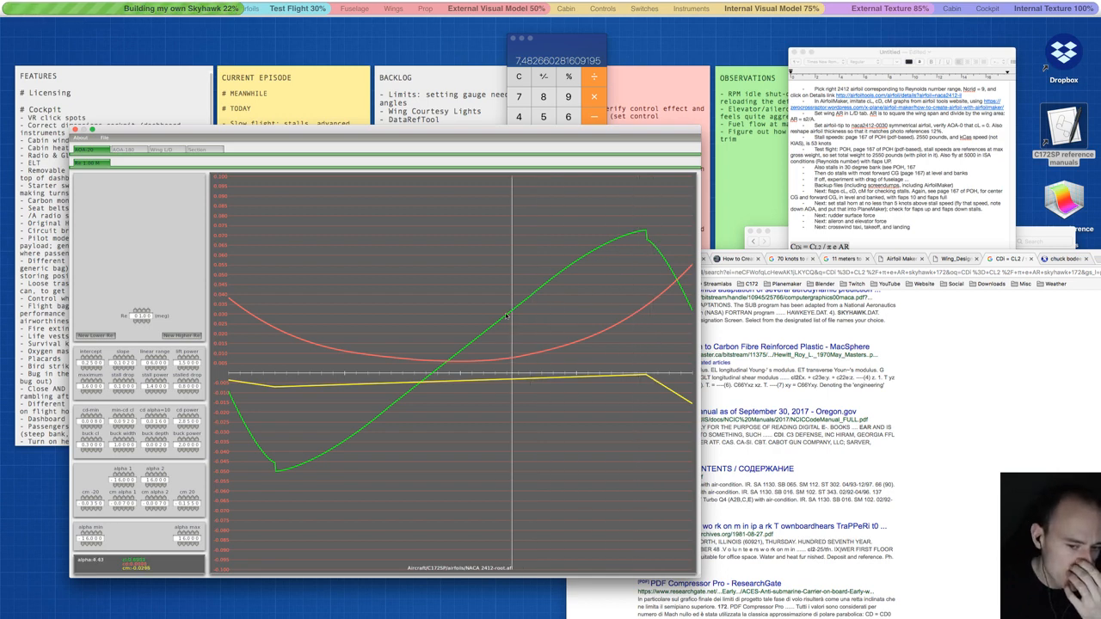
pyautogui.click(170, 151)
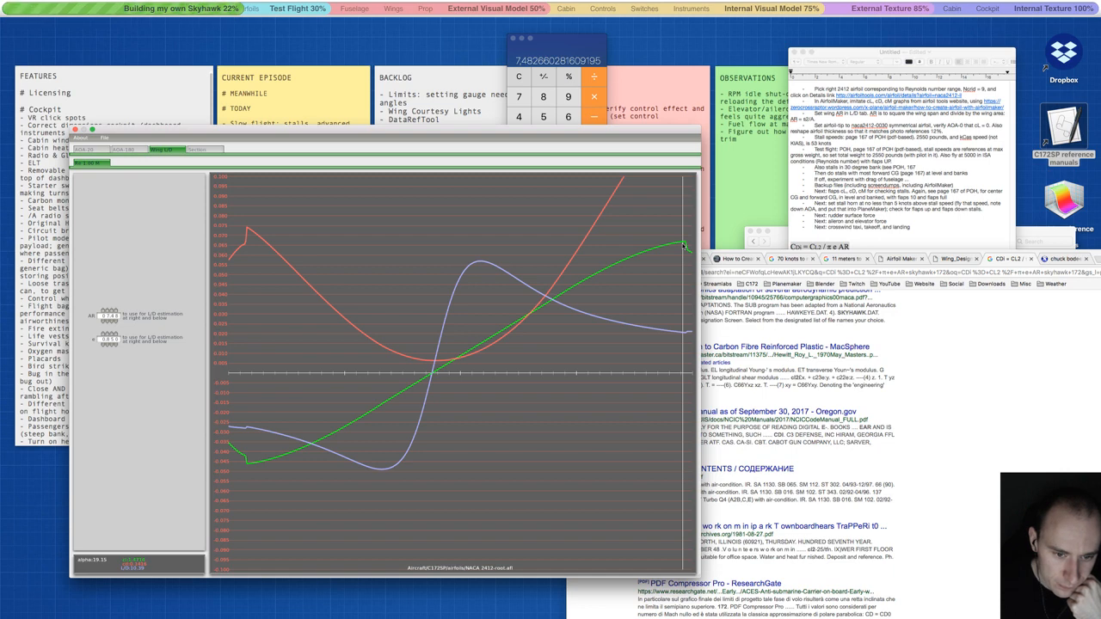
pyautogui.click(851, 427)
pyautogui.click(670, 259)
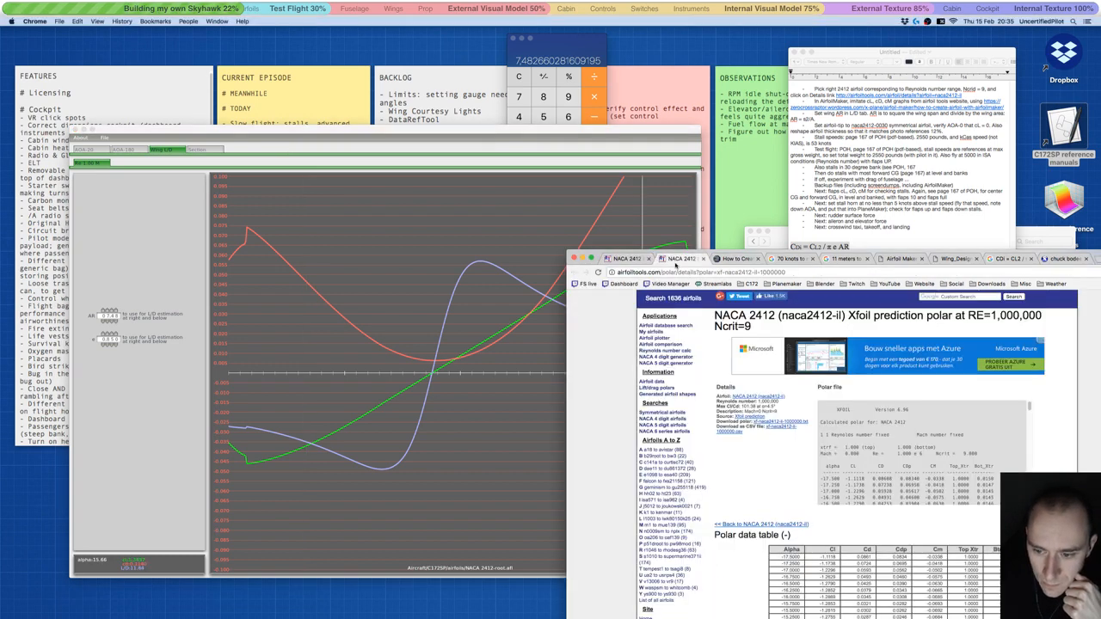
pyautogui.scroll(-10, 784, 435)
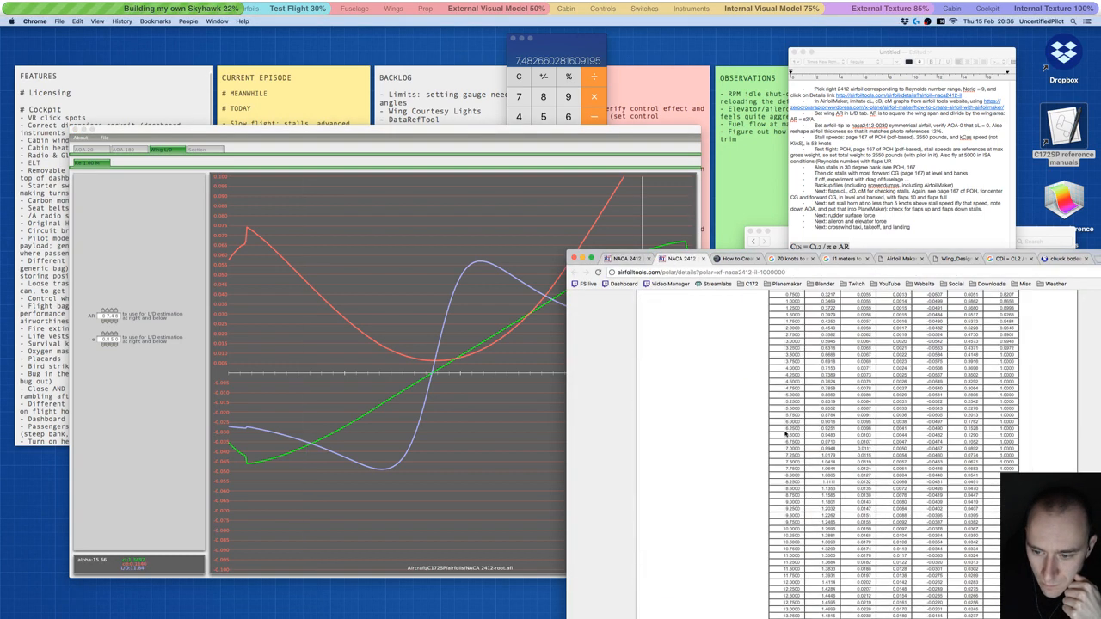
pyautogui.scroll(5, 784, 434)
pyautogui.scroll(3, 784, 434)
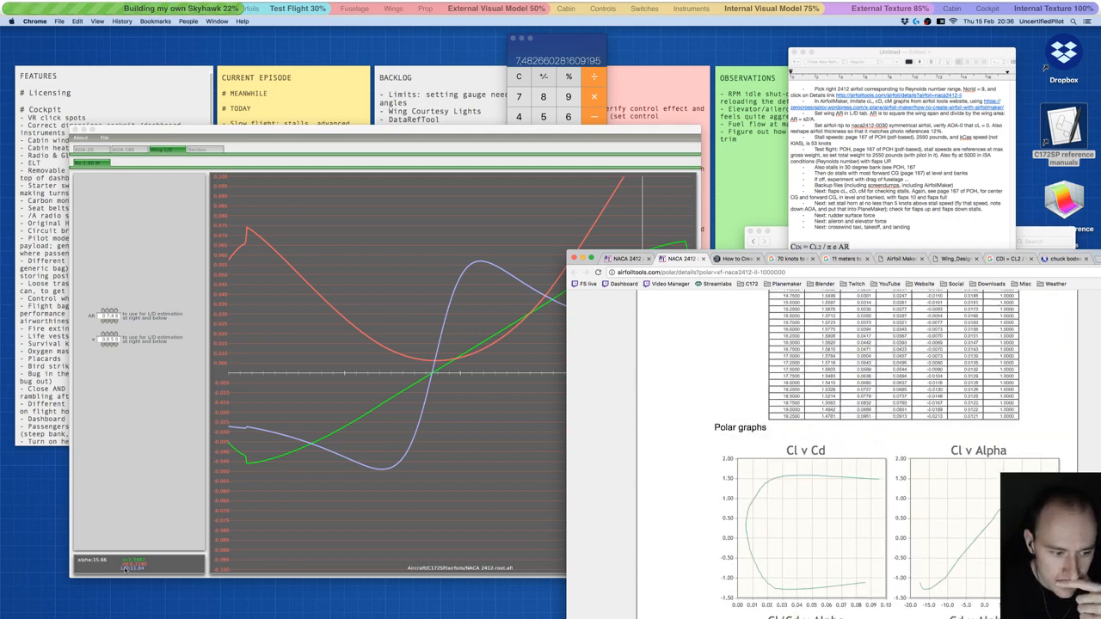
pyautogui.scroll(-3, 777, 538)
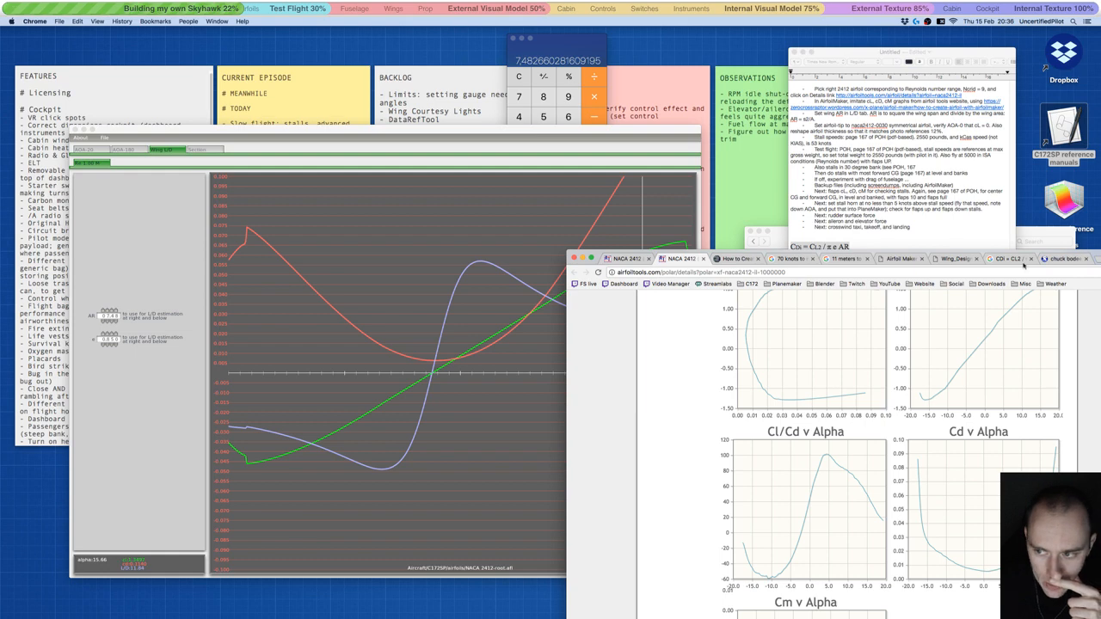
pyautogui.doubleClick(1053, 251)
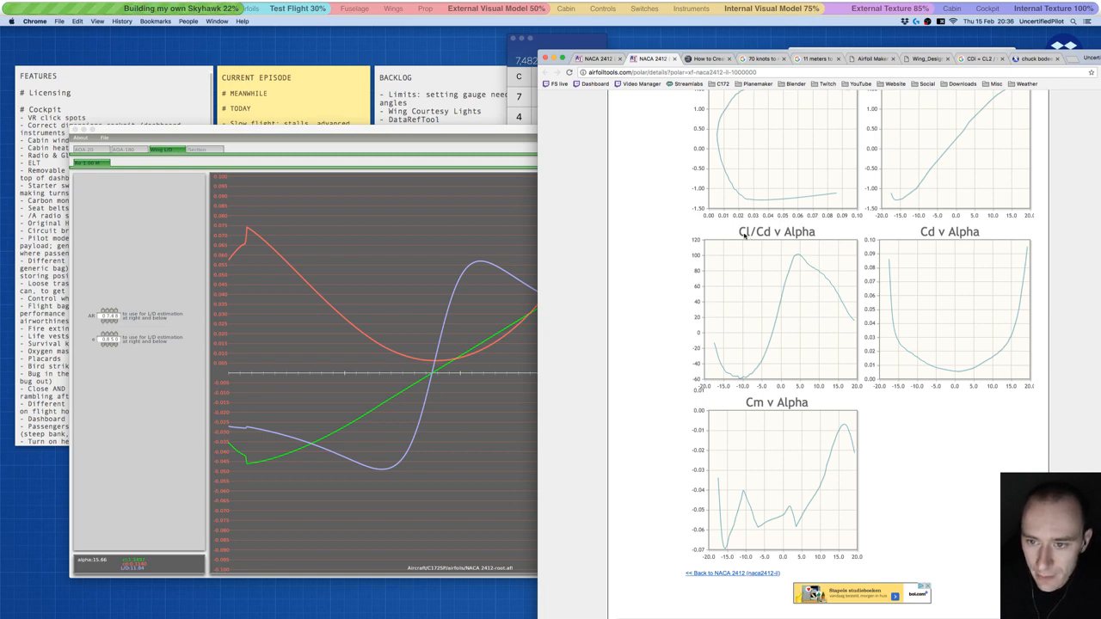
# - Compare the Cl/Cd v Alpha graph on airfoiltools with the root airfoil's wing L/D curve in Airfoil Maker
pyautogui.keyDown('ctrl'); pyautogui.scroll(5, 750, 241); pyautogui.keyUp('ctrl')
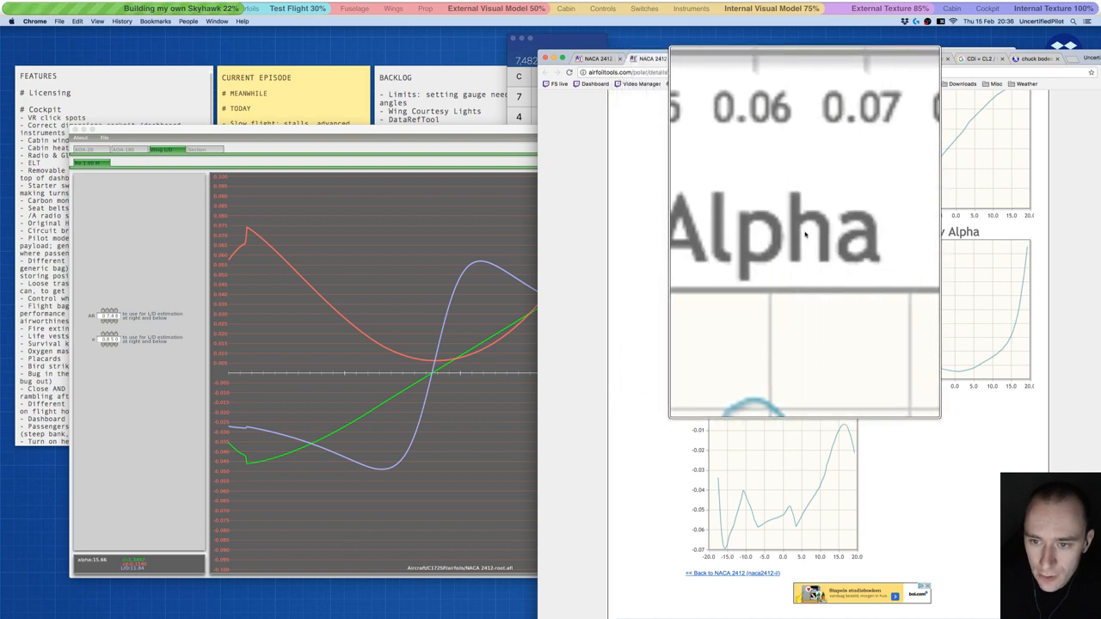
pyautogui.keyDown('ctrl'); pyautogui.scroll(-5, 804, 234); pyautogui.keyUp('ctrl')
pyautogui.click(486, 273)
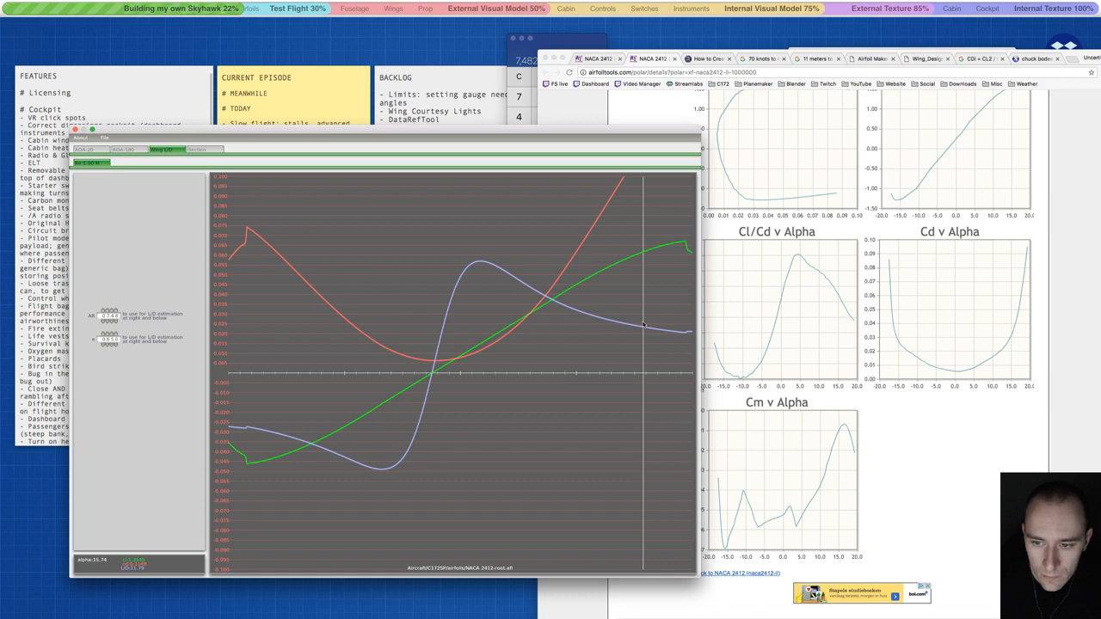
pyautogui.click(928, 445)
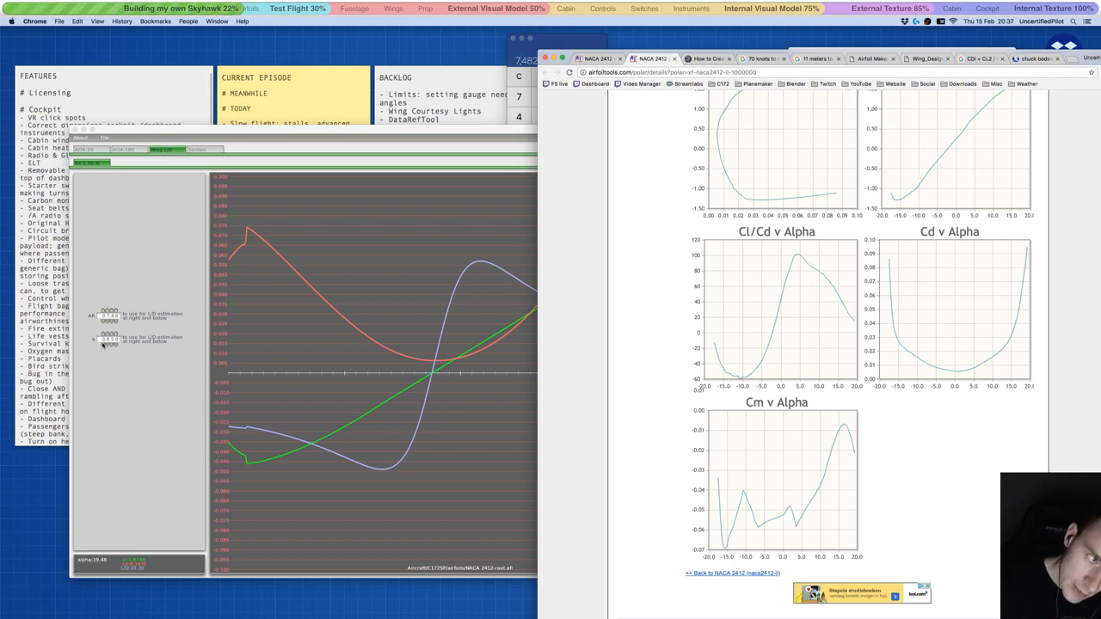
pyautogui.click(434, 380)
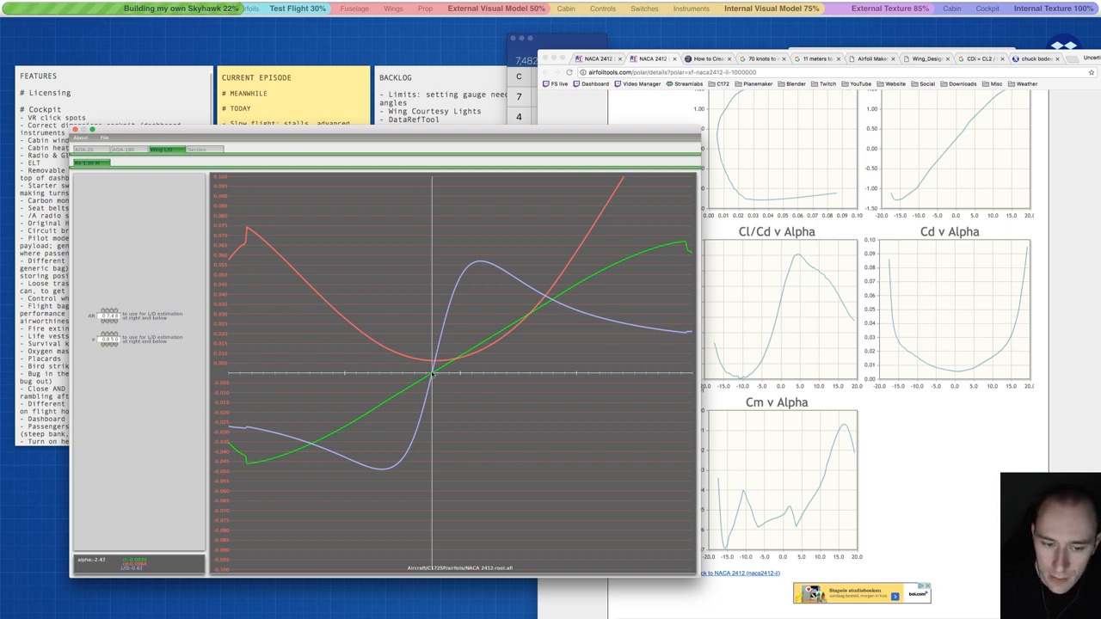
pyautogui.click(1015, 456)
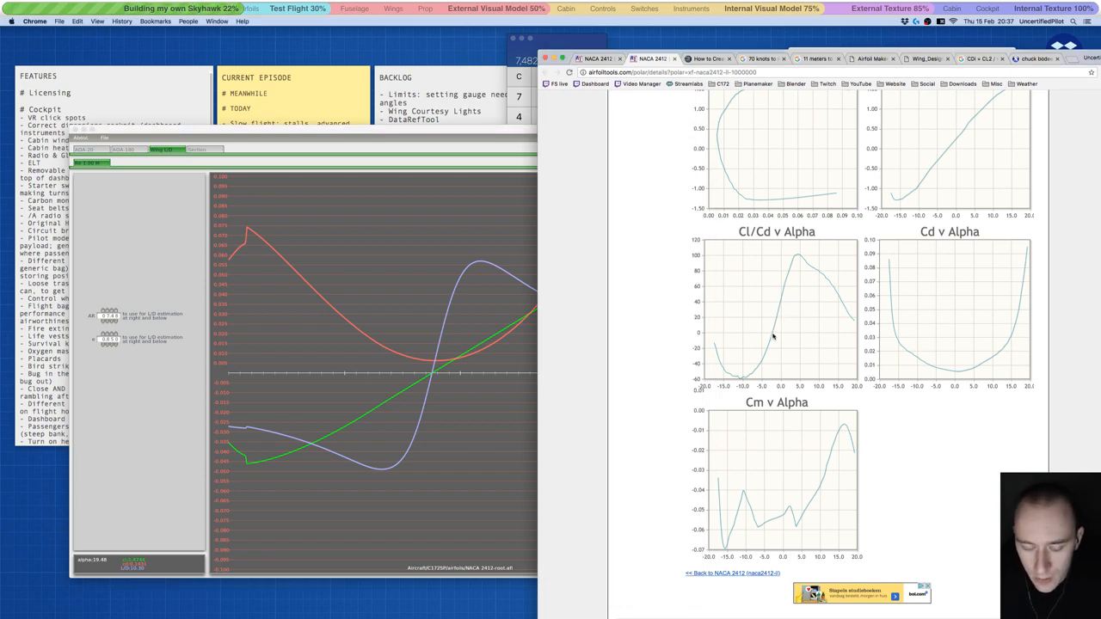
pyautogui.press('alt+super+8')
pyautogui.press('alt+super+8')
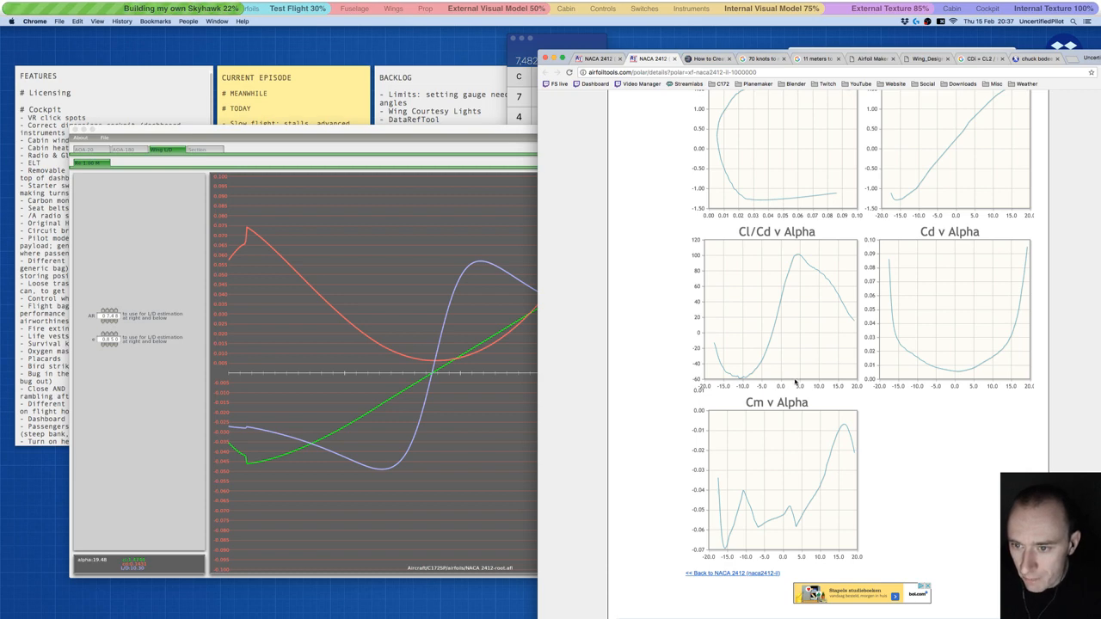
pyautogui.click(460, 368)
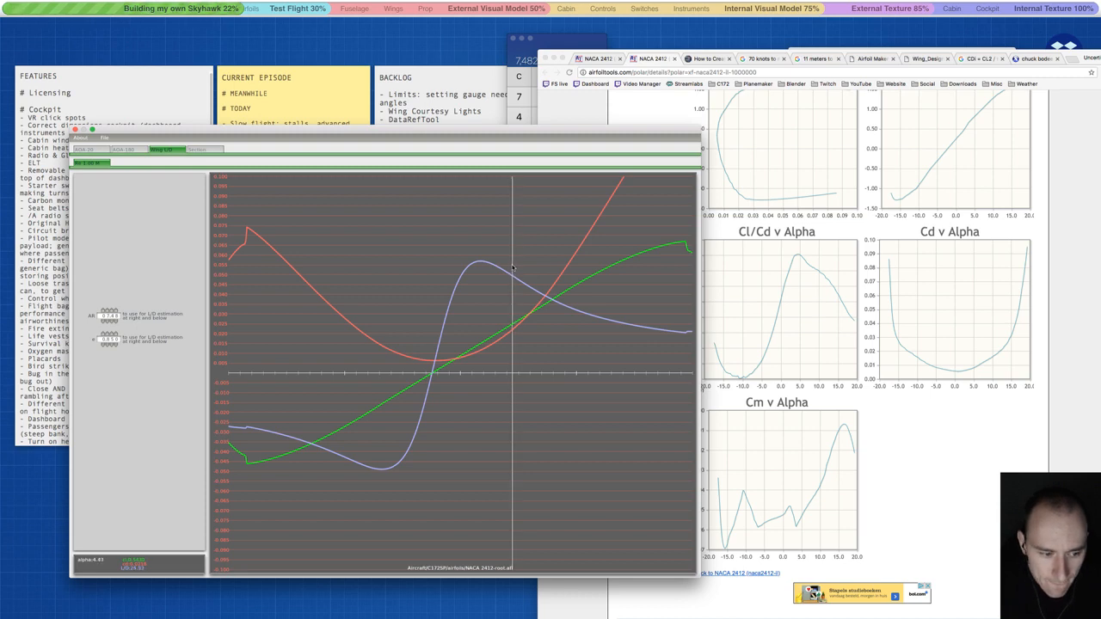
# - Try other efficiency factor e values for the wing L/D estimation and set it back to 0.850
pyautogui.click(108, 334)
pyautogui.click(108, 342)
pyautogui.click(108, 342)
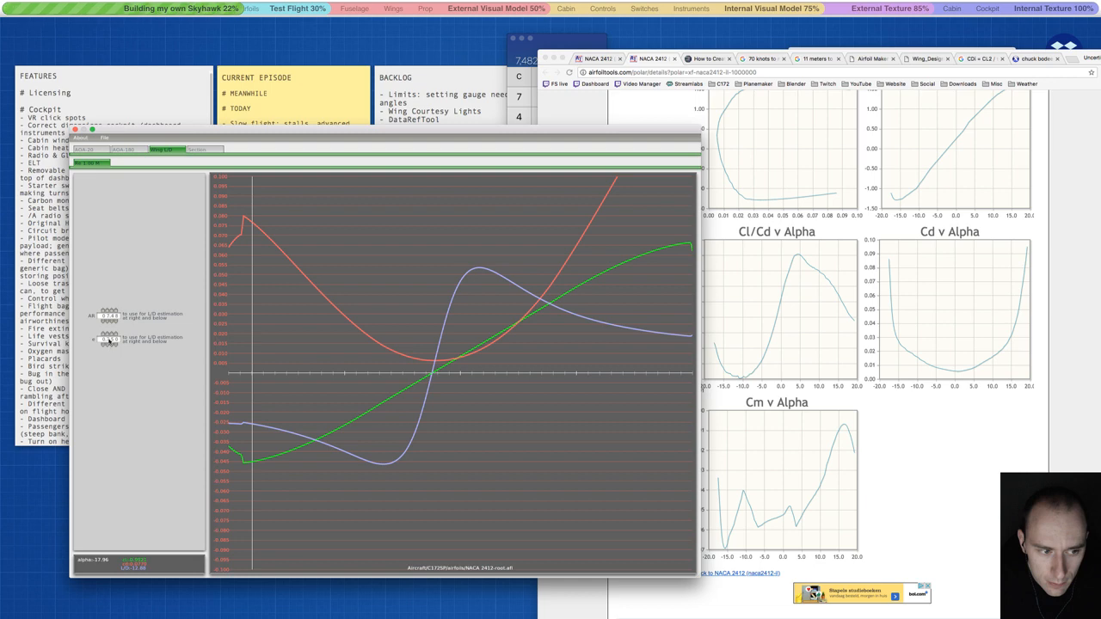
pyautogui.click(107, 334)
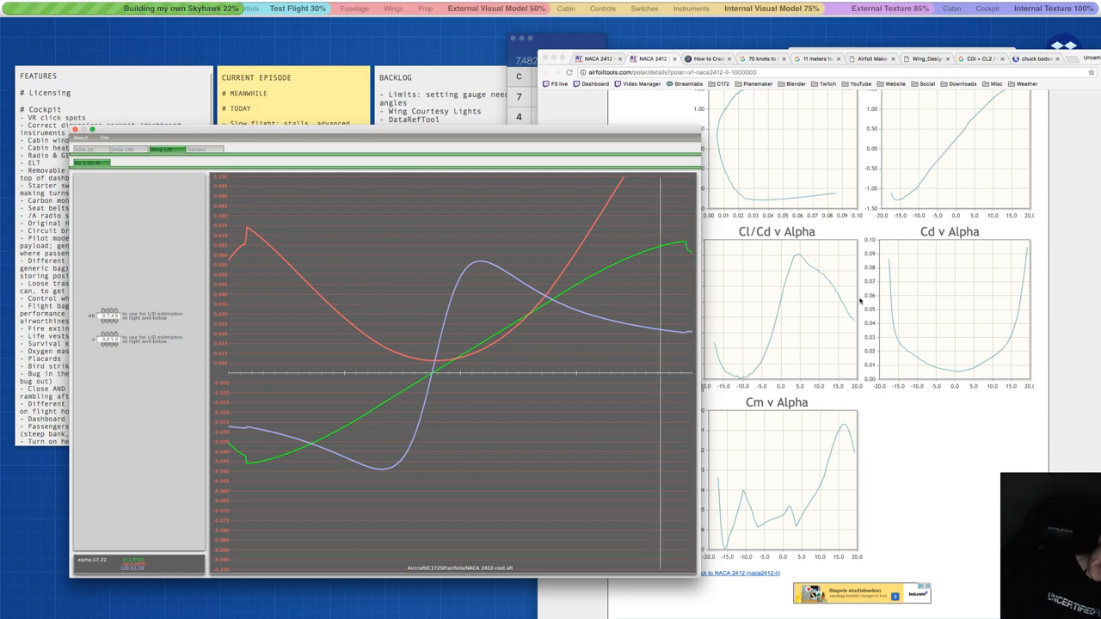
# - Switch to Chrome and review the NACA 2412 polar details, data table and Cl/Cd v Alpha graph
pyautogui.click(837, 284)
pyautogui.scroll(15, 770, 339)
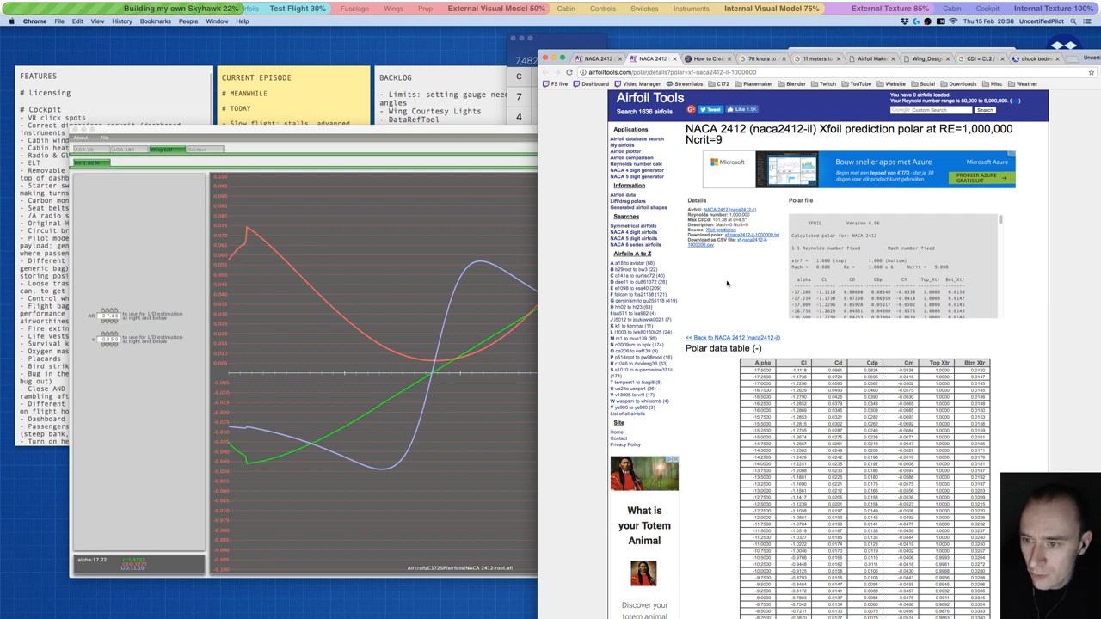
pyautogui.scroll(-1, 726, 283)
pyautogui.scroll(-15, 727, 283)
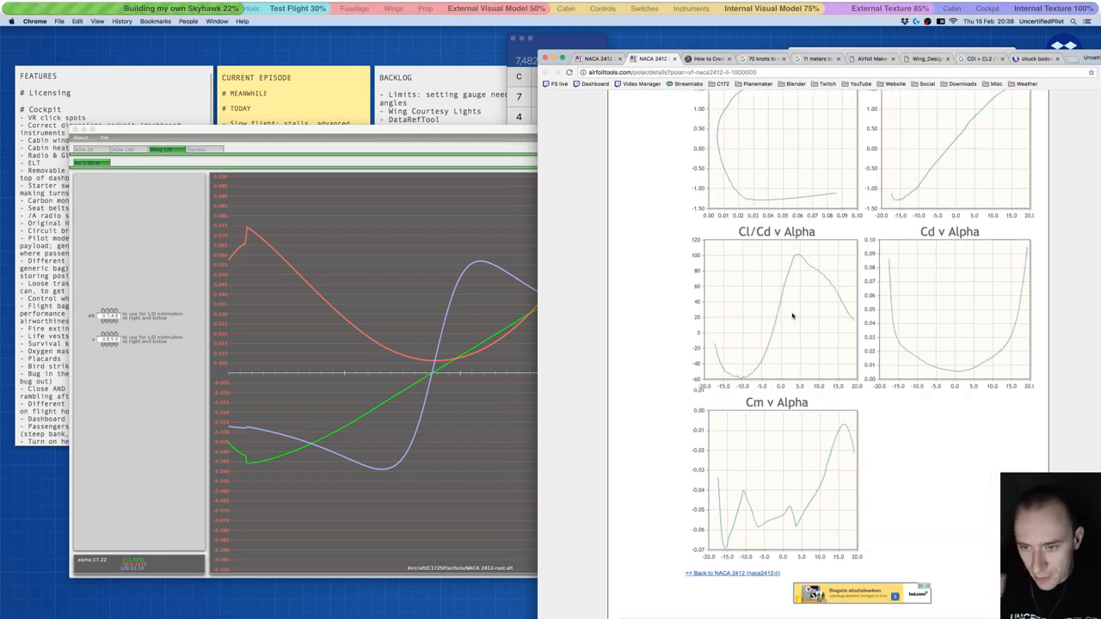
# - Return to Airfoil Maker, check the NACA 2412-root airfoil's section and AOA curves, and save the airfoil
pyautogui.click(154, 285)
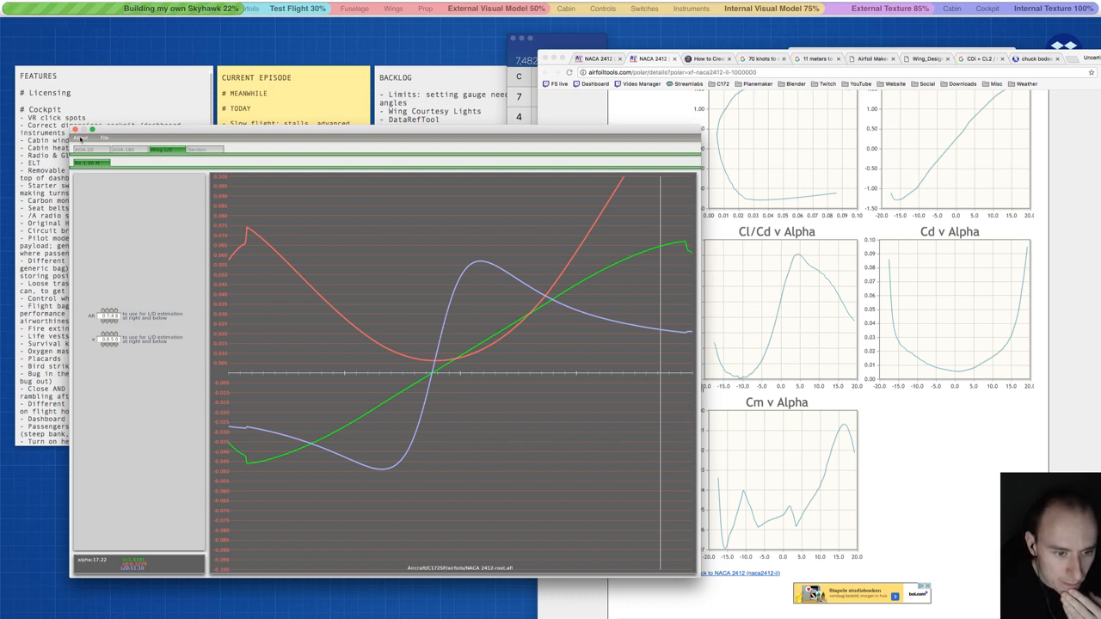
pyautogui.hotkey('ctrl', 's')
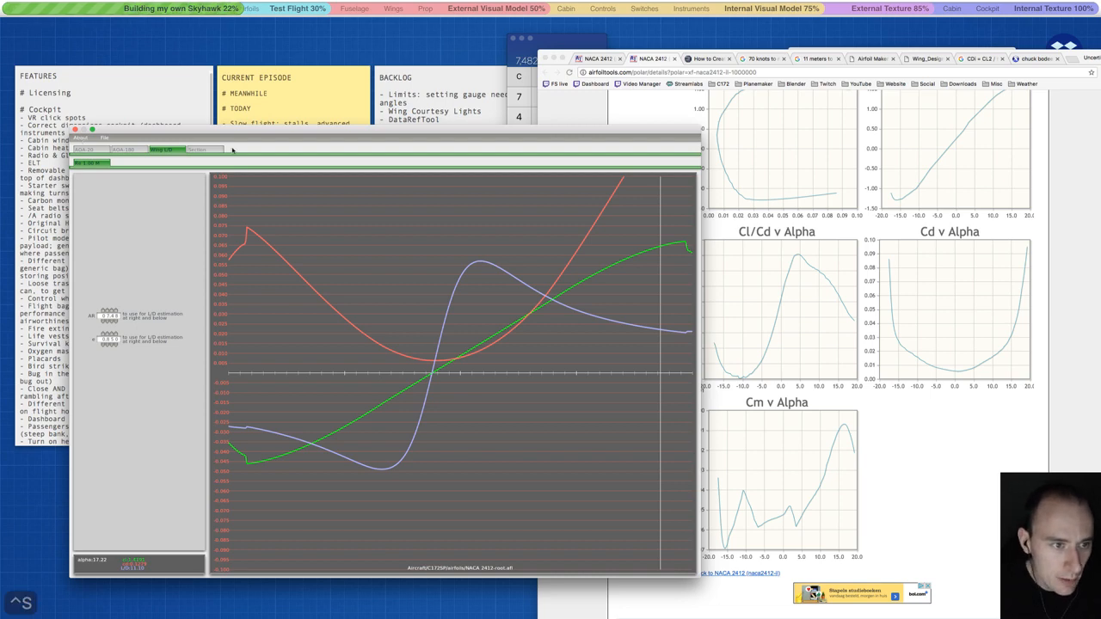
pyautogui.click(206, 150)
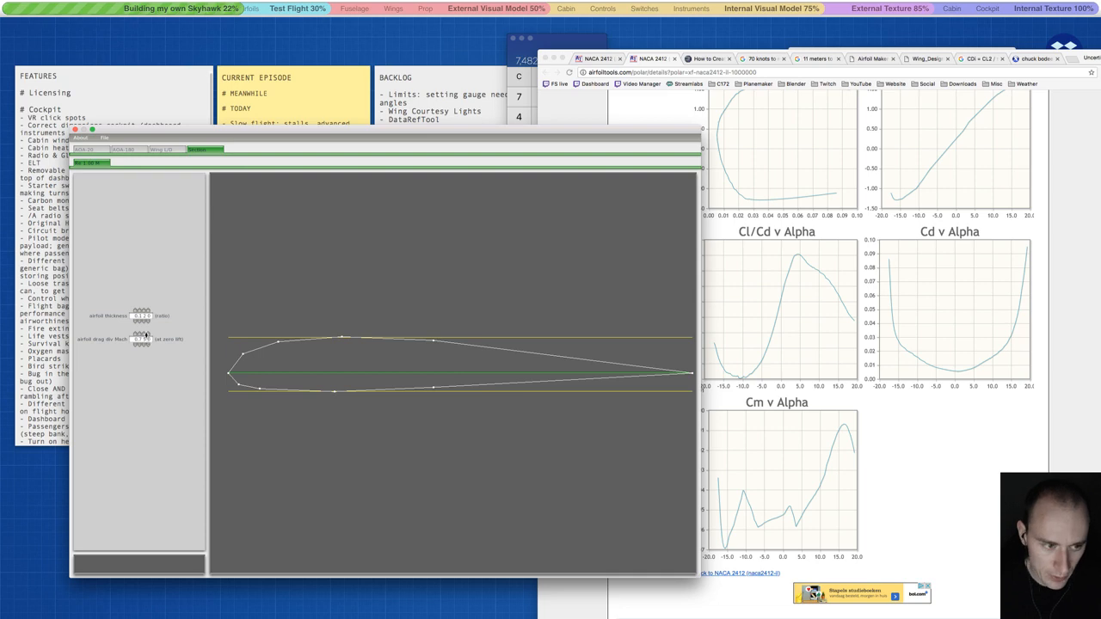
pyautogui.click(90, 150)
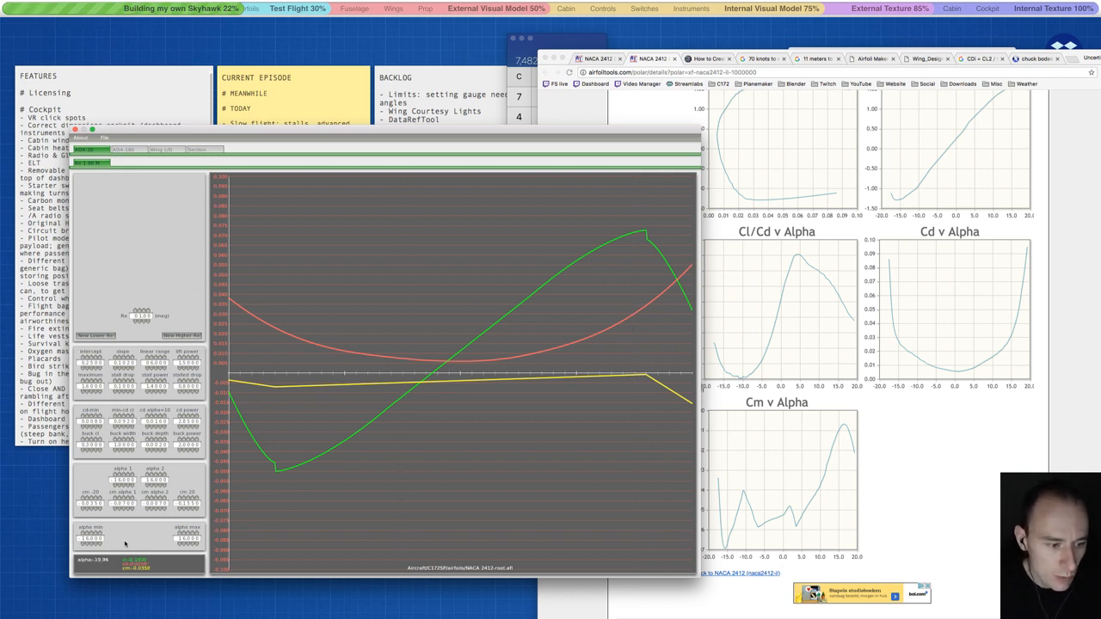
pyautogui.hotkey('ctrl', 's')
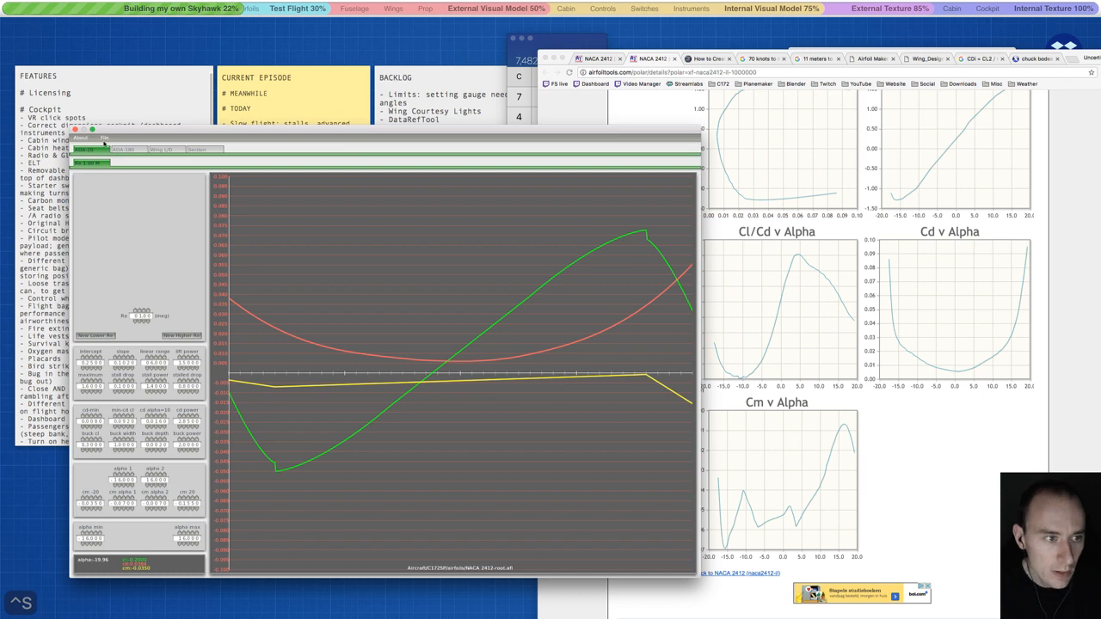
# - Rescan the airfoil list and open NACA 0030-tip.afl from the C172SP aircraft's airfoils folder
pyautogui.click(104, 139)
pyautogui.click(117, 150)
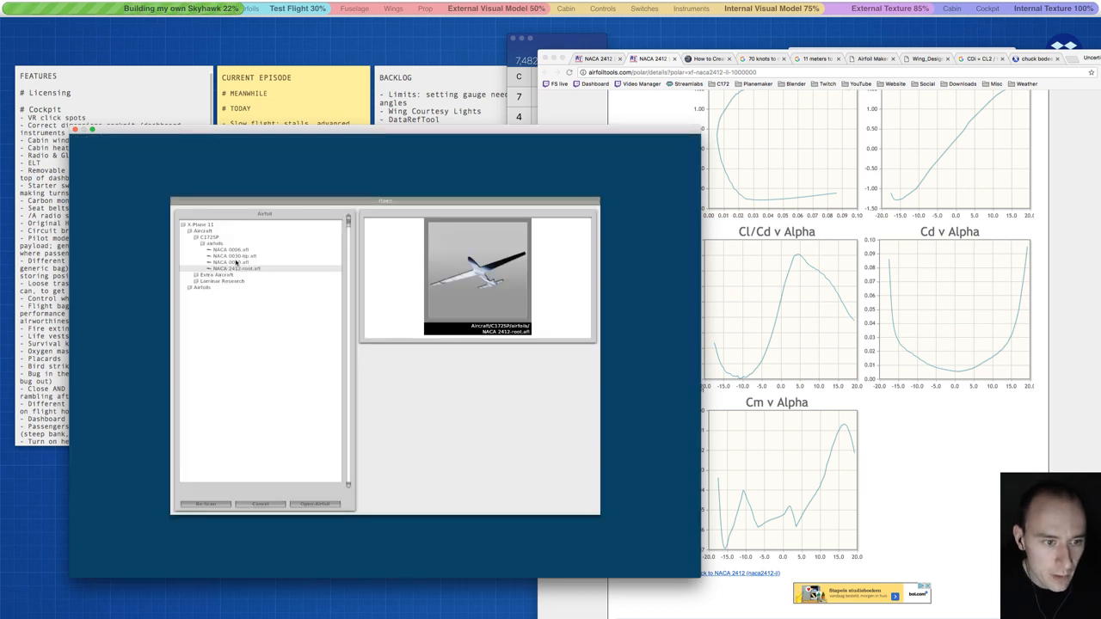
pyautogui.click(207, 504)
pyautogui.click(204, 231)
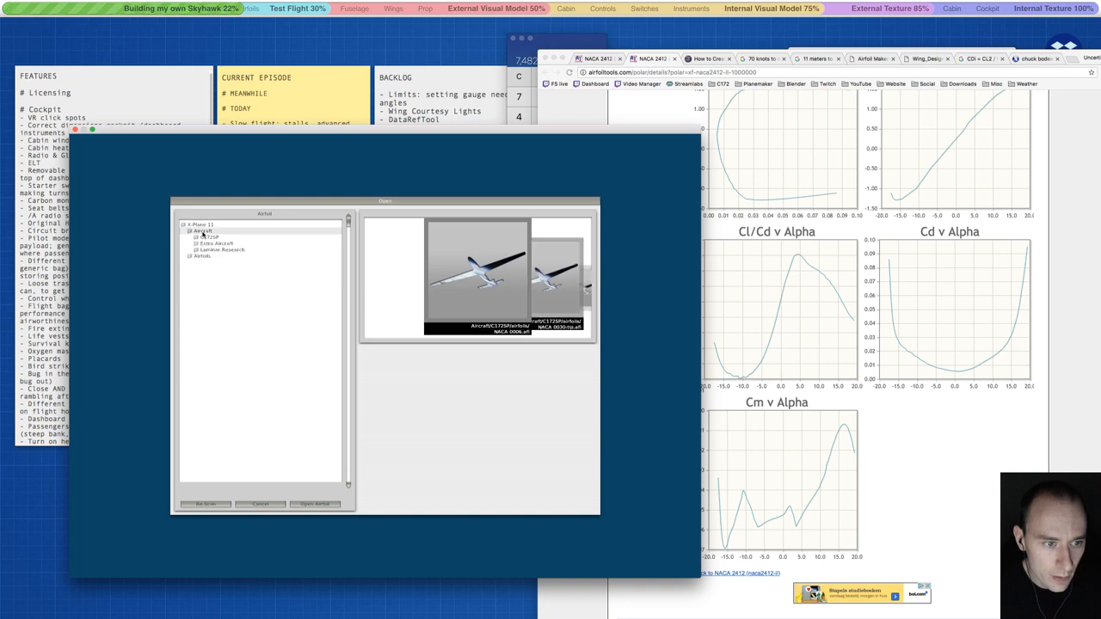
pyautogui.click(209, 238)
pyautogui.click(221, 244)
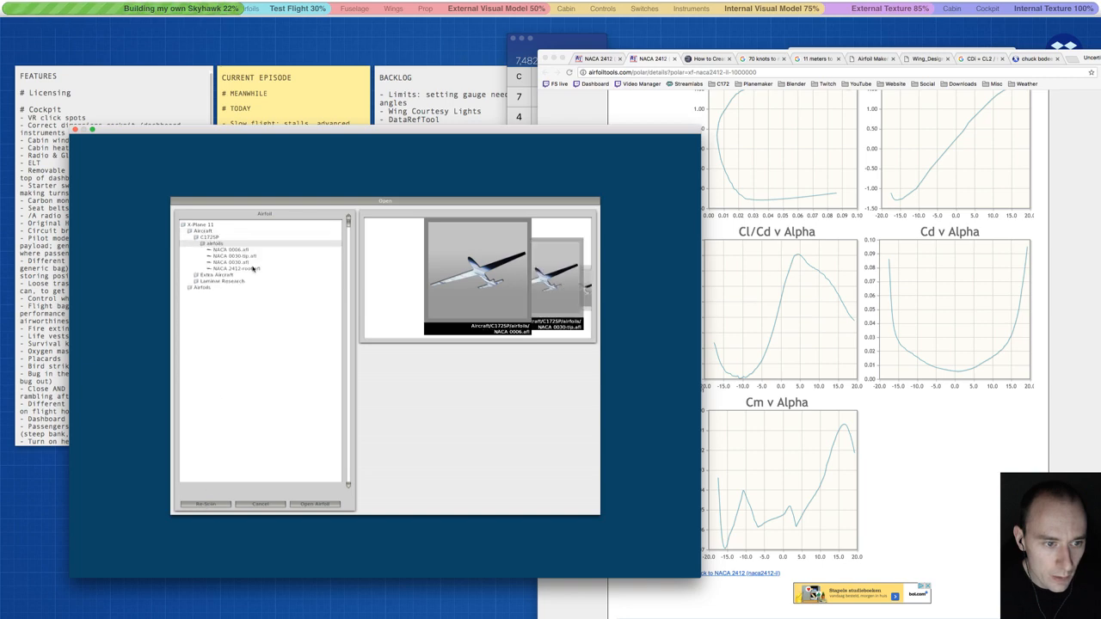
pyautogui.click(241, 255)
pyautogui.click(319, 504)
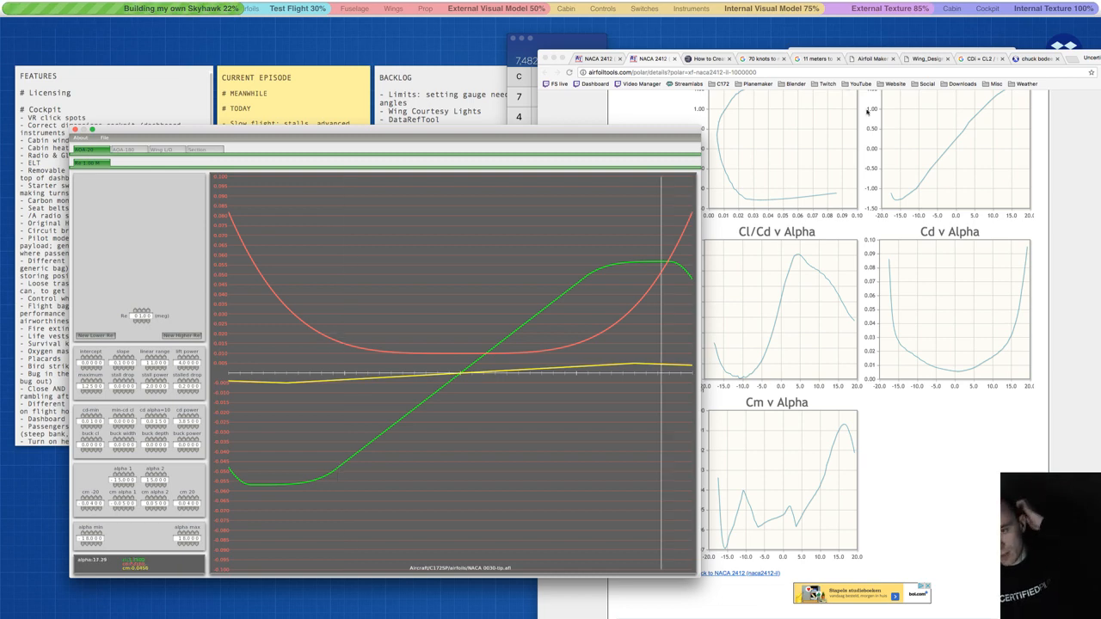
# - Hide Chrome and open NACA 0012 (symmetrical).afl from X-Plane 11's general Airfoils folder in Airfoil Maker
pyautogui.click(1057, 123)
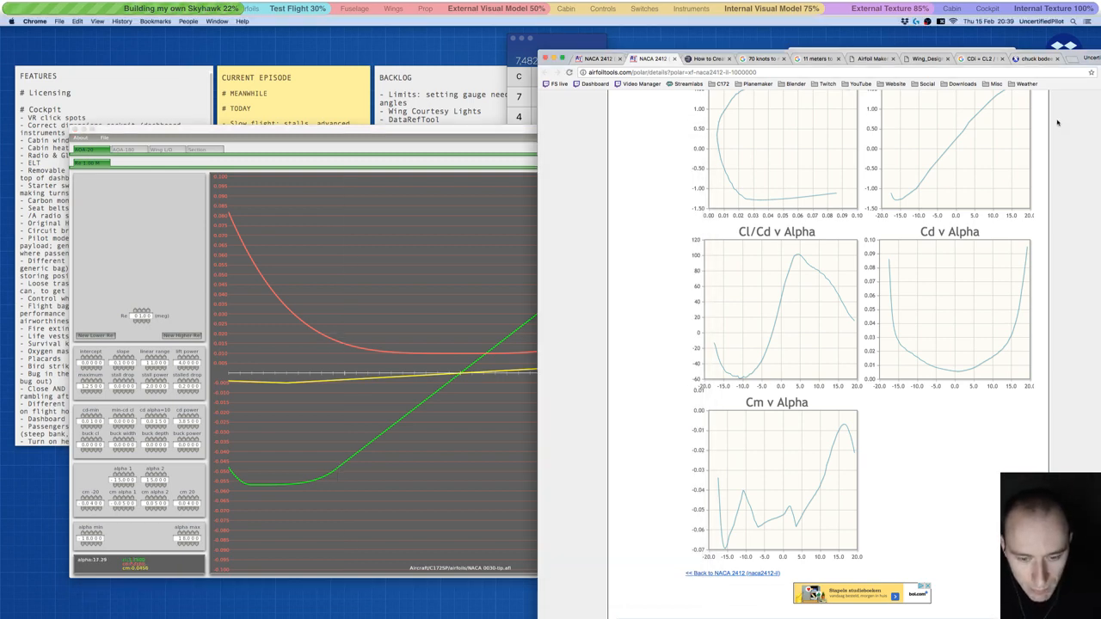
pyautogui.press('super+h')
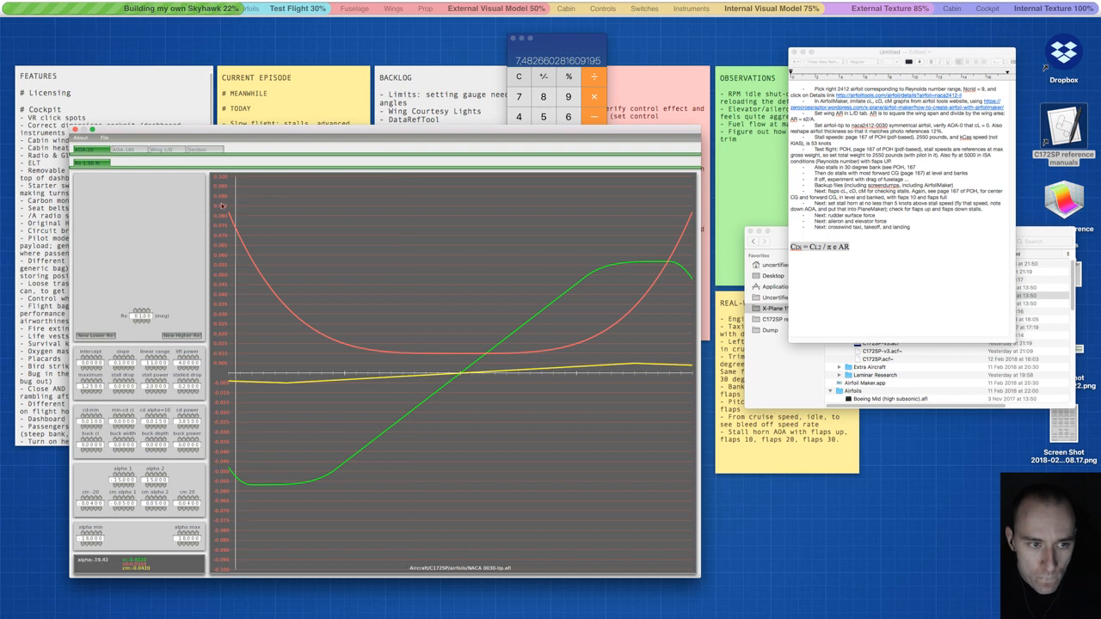
pyautogui.click(107, 138)
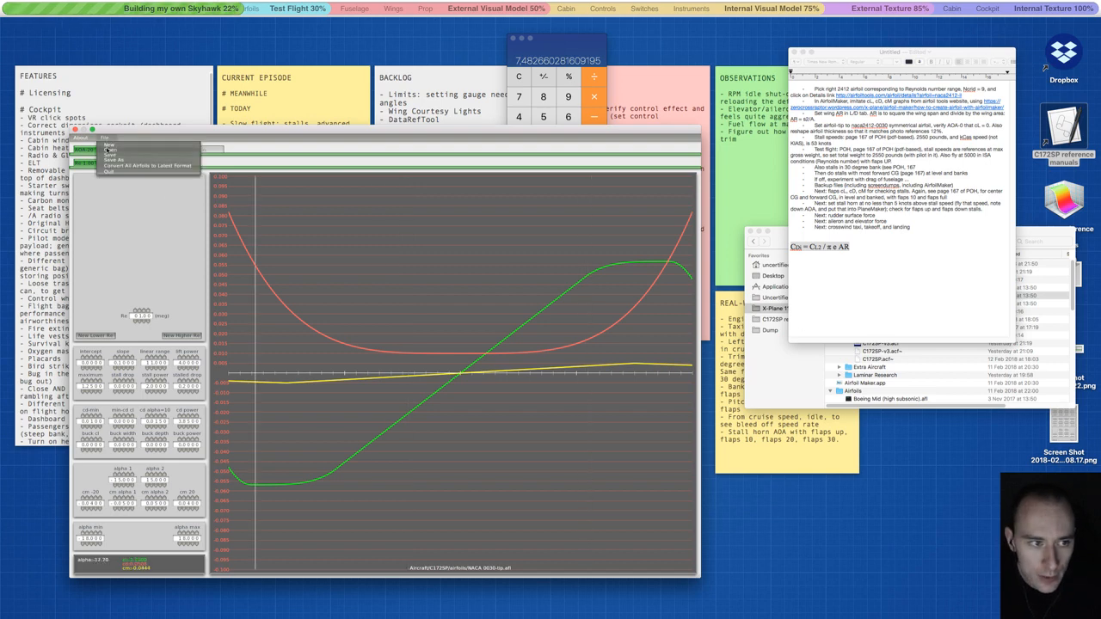
pyautogui.click(108, 150)
pyautogui.doubleClick(201, 289)
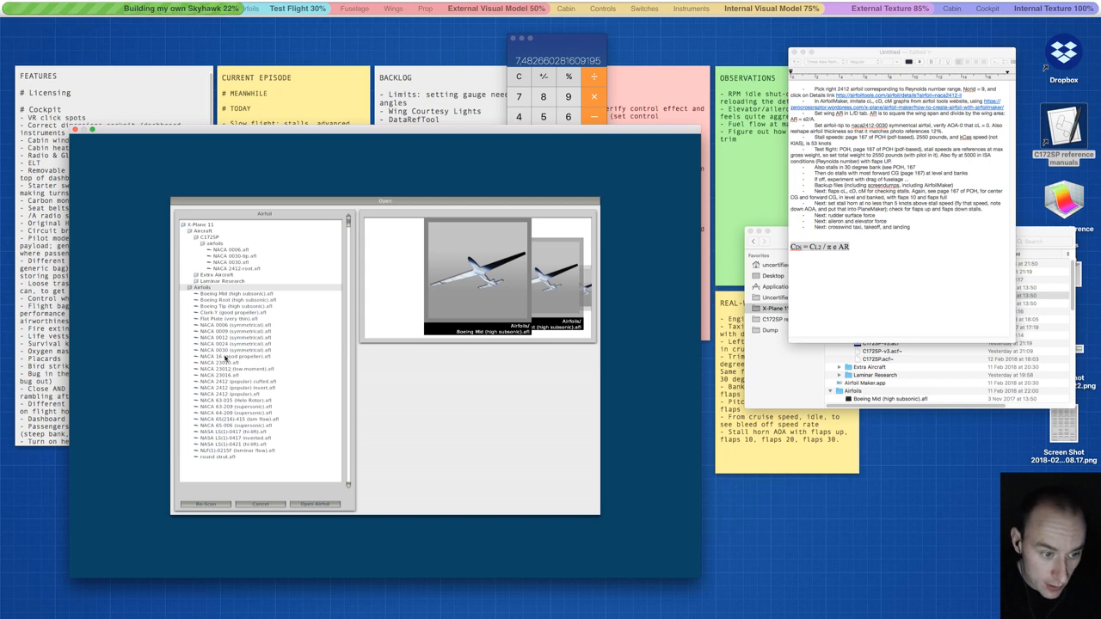
pyautogui.keyDown('ctrl'); pyautogui.scroll(5, 227, 358); pyautogui.keyUp('ctrl')
pyautogui.keyDown('ctrl'); pyautogui.scroll(-5, 226, 341); pyautogui.keyUp('ctrl')
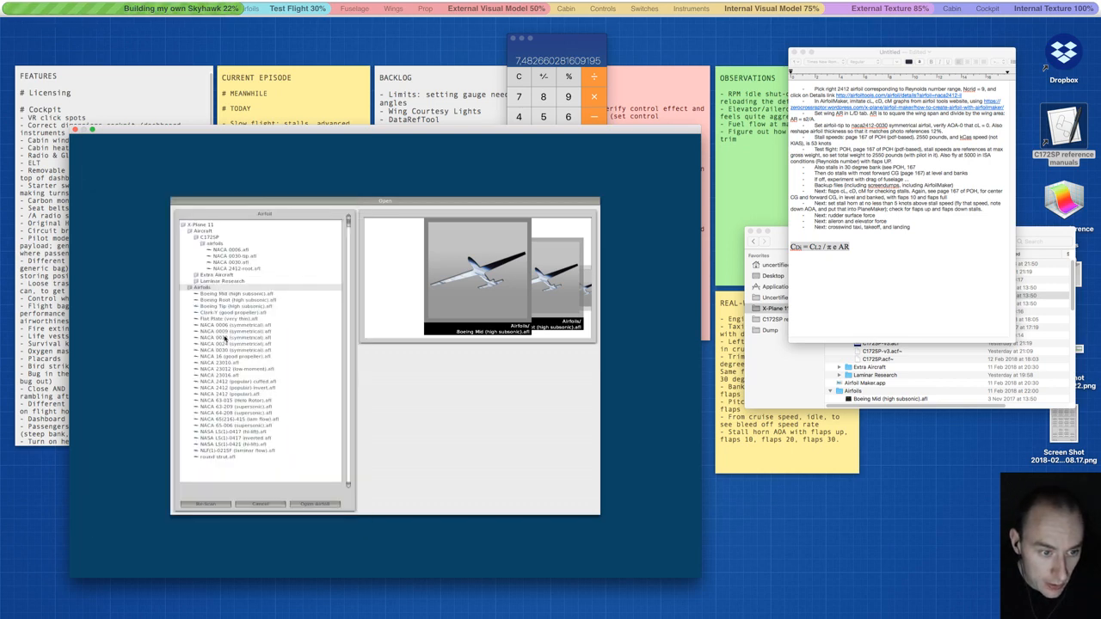
pyautogui.click(225, 339)
pyautogui.click(311, 504)
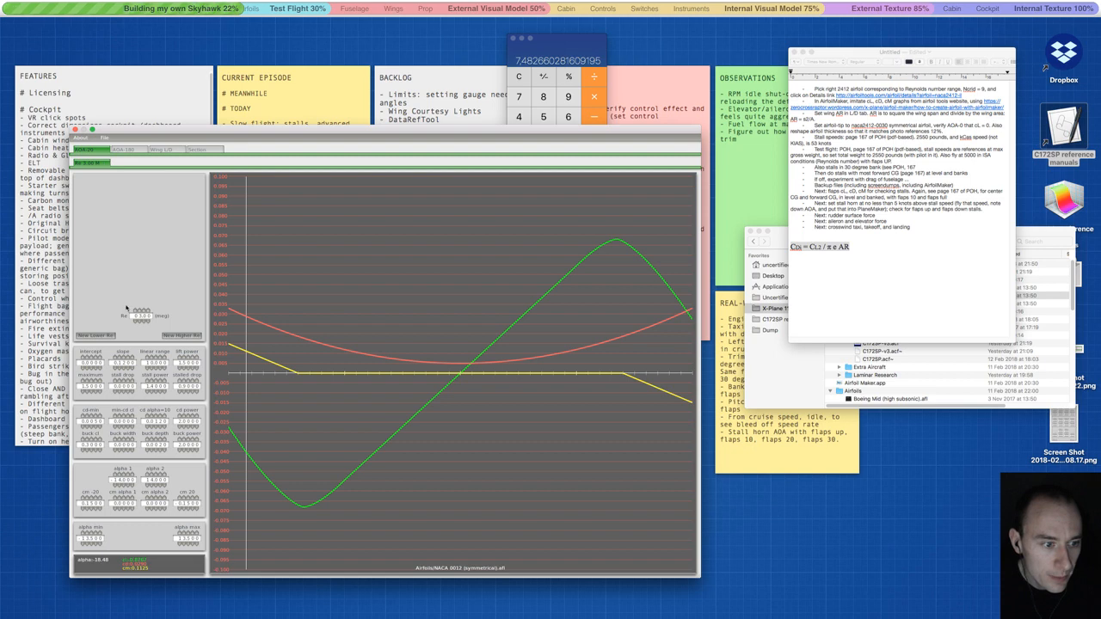
# - Inspect the NACA 0012 airfoil's section shape, wing L/D and AOA curves
pyautogui.click(199, 150)
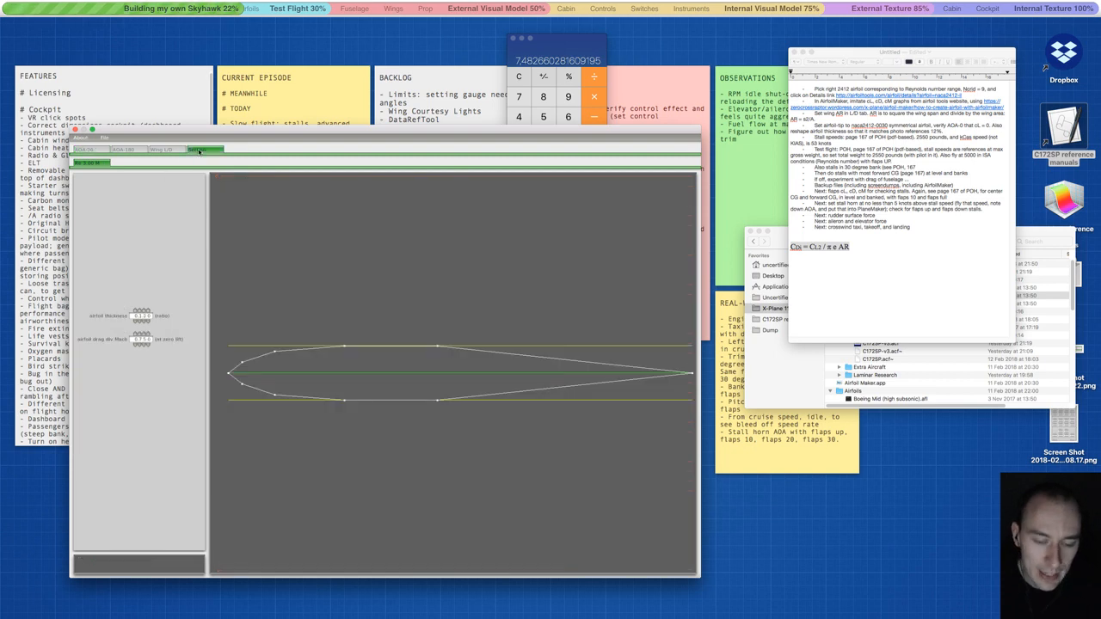
pyautogui.click(149, 151)
pyautogui.click(93, 150)
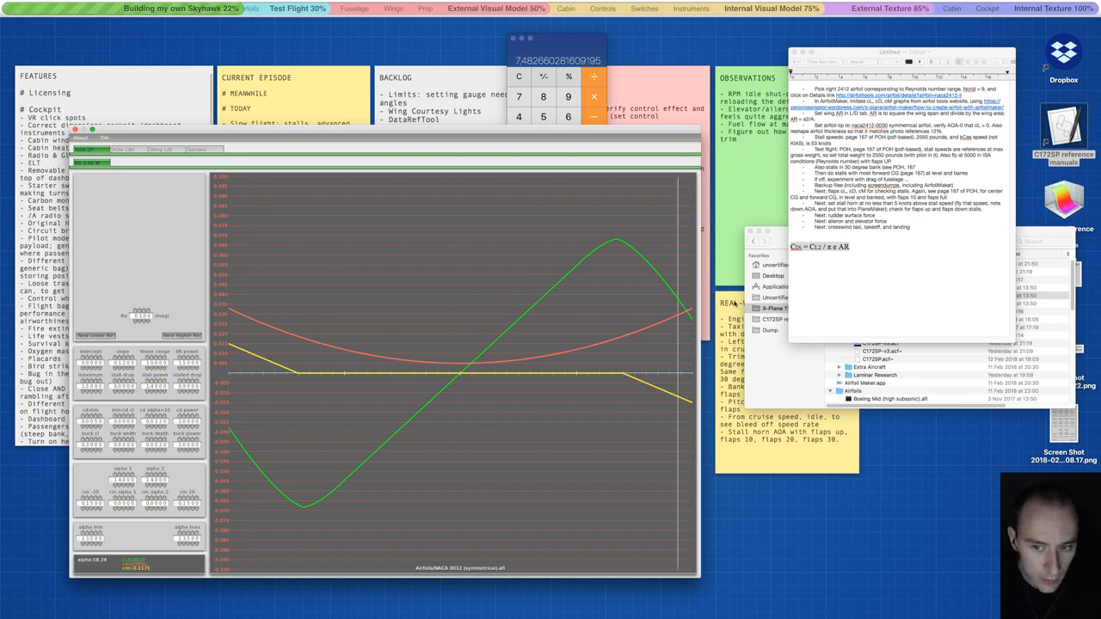
# - Switch to Finder and move NACA 0030-tip.afl from the C172SP airfoils folder to the Trash
pyautogui.click(886, 295)
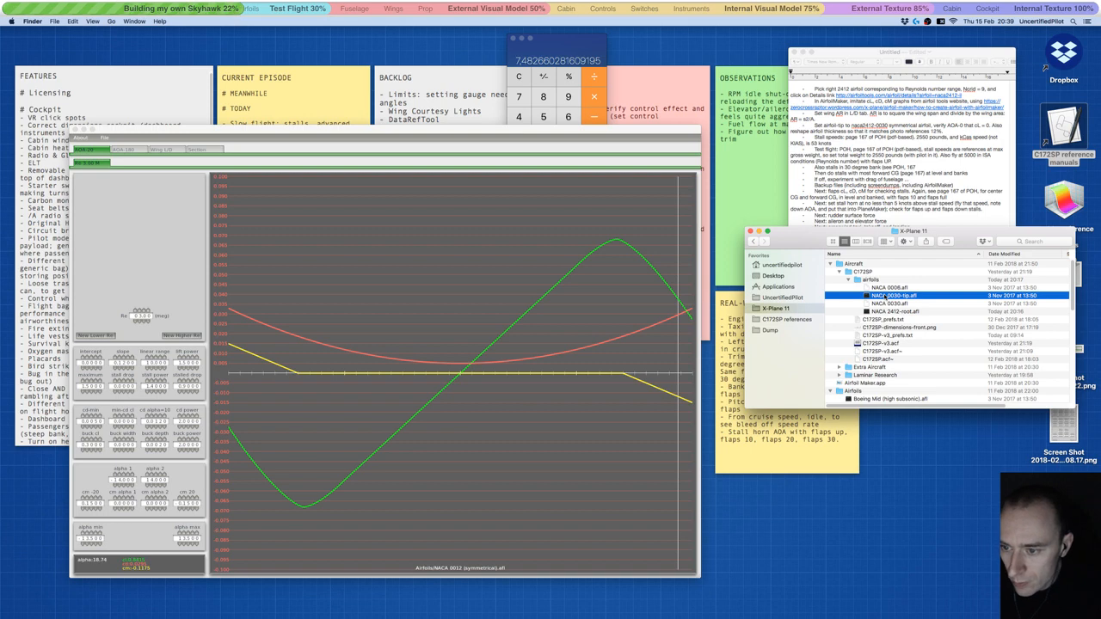
pyautogui.rightClick(886, 294)
pyautogui.click(901, 320)
# - Copy NACA 0012 (symmetrical).afl from X-Plane 11's general Airfoils folder into the C172SP aircraft's airfoils folder
pyautogui.scroll(-10, 896, 327)
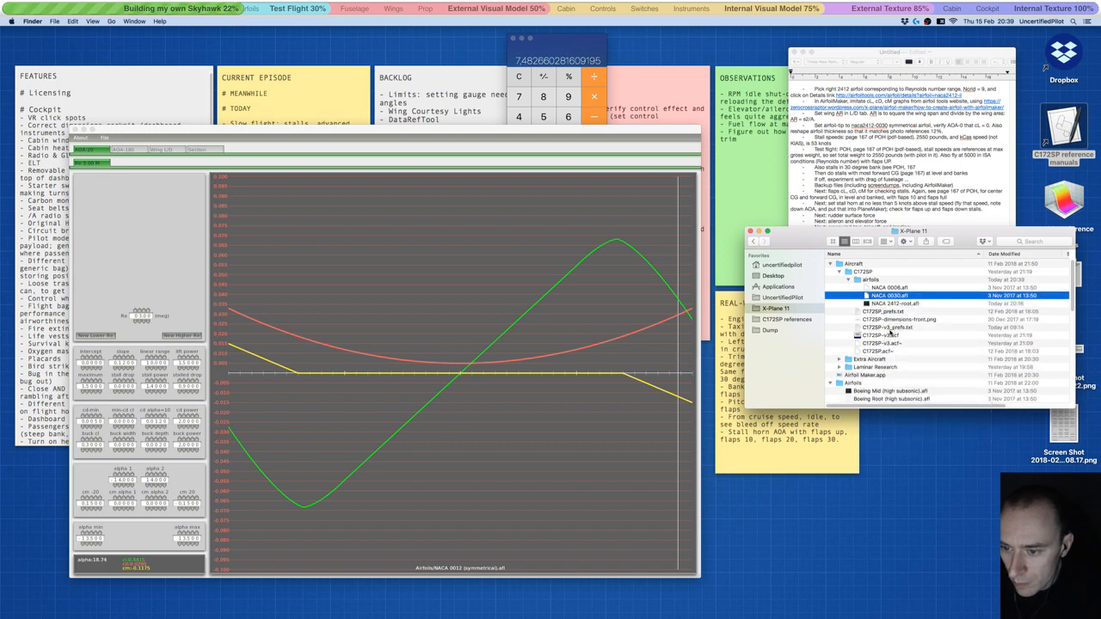
pyautogui.scroll(5, 888, 332)
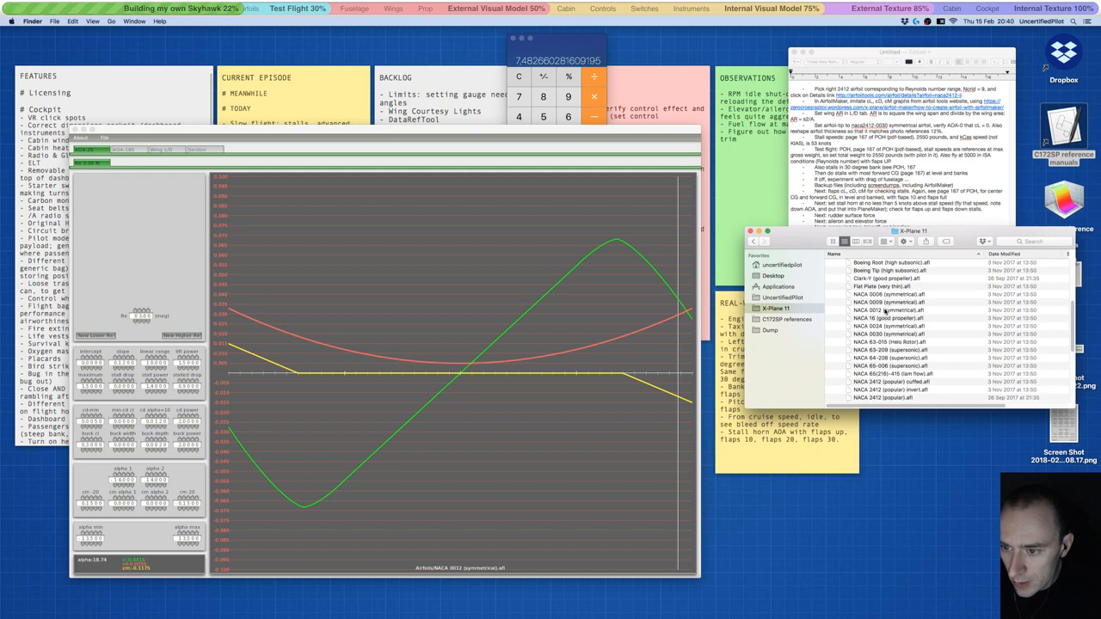
pyautogui.click(885, 296)
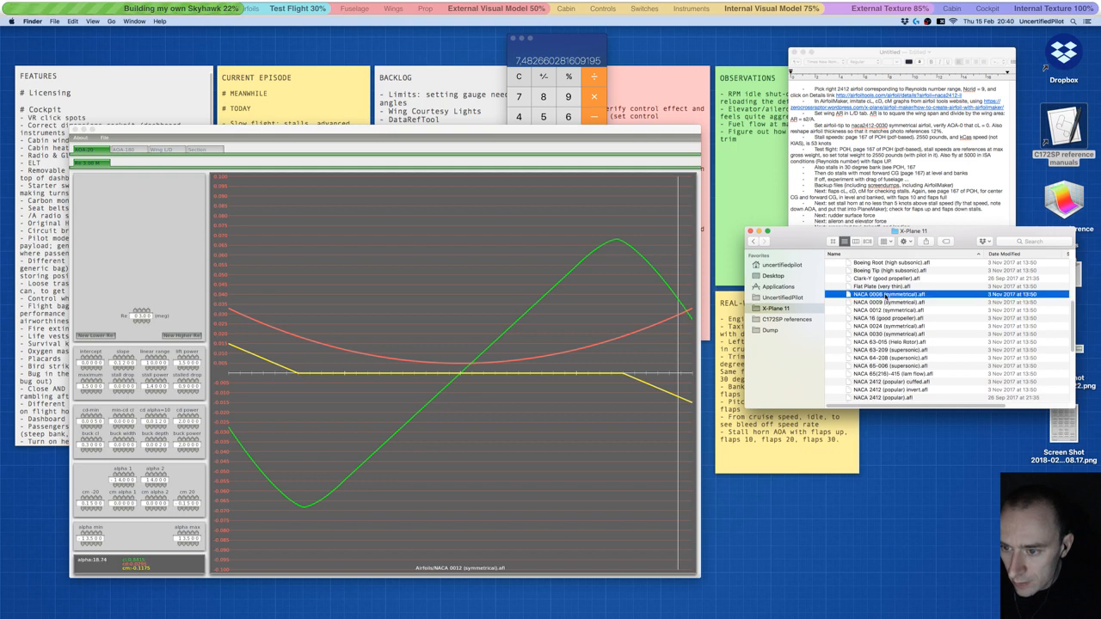
pyautogui.scroll(2, 887, 305)
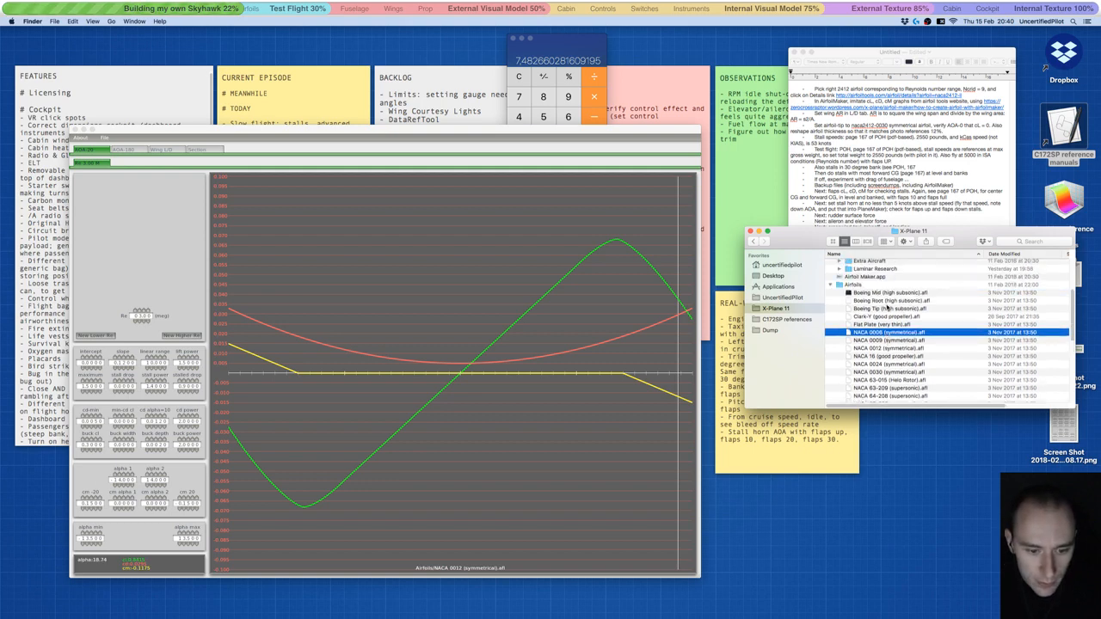
pyautogui.click(897, 349)
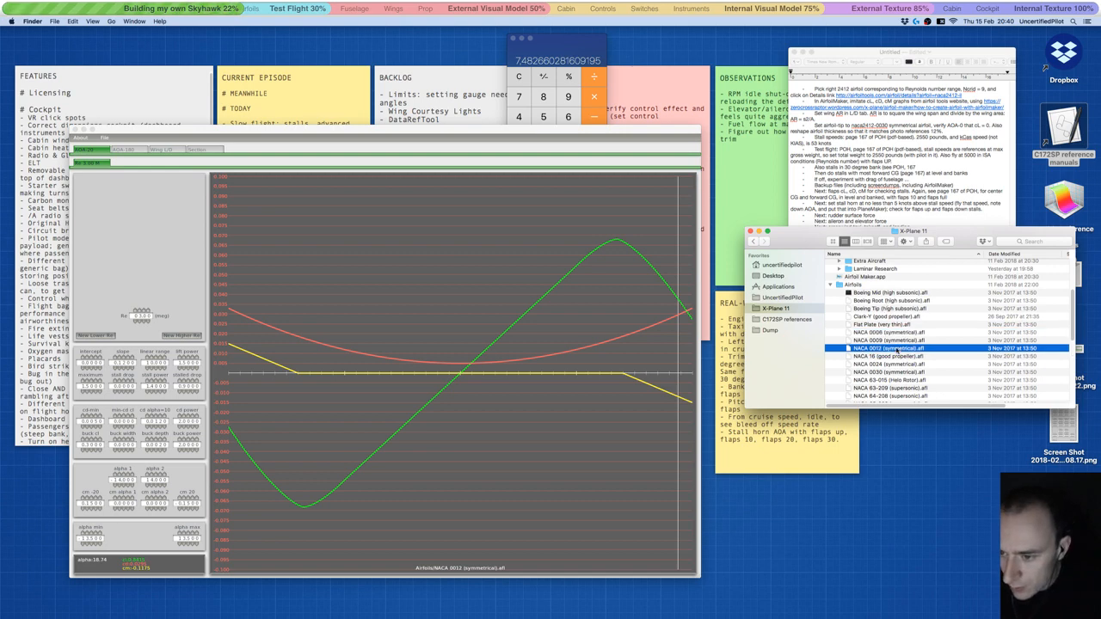
pyautogui.press('super+c')
pyautogui.press('super+v')
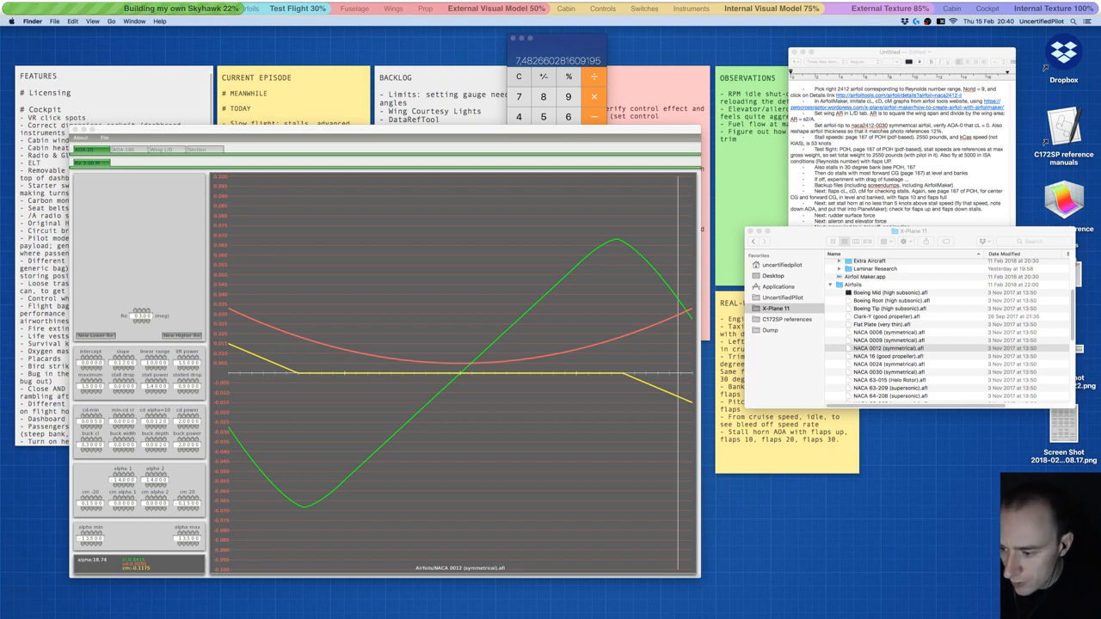
# - Rename the copied NACA 0012 airfoil in the C172SP airfoils folder as NACA 0012-tip.afl
pyautogui.press('BackSpace')
pyautogui.press('BackSpace')
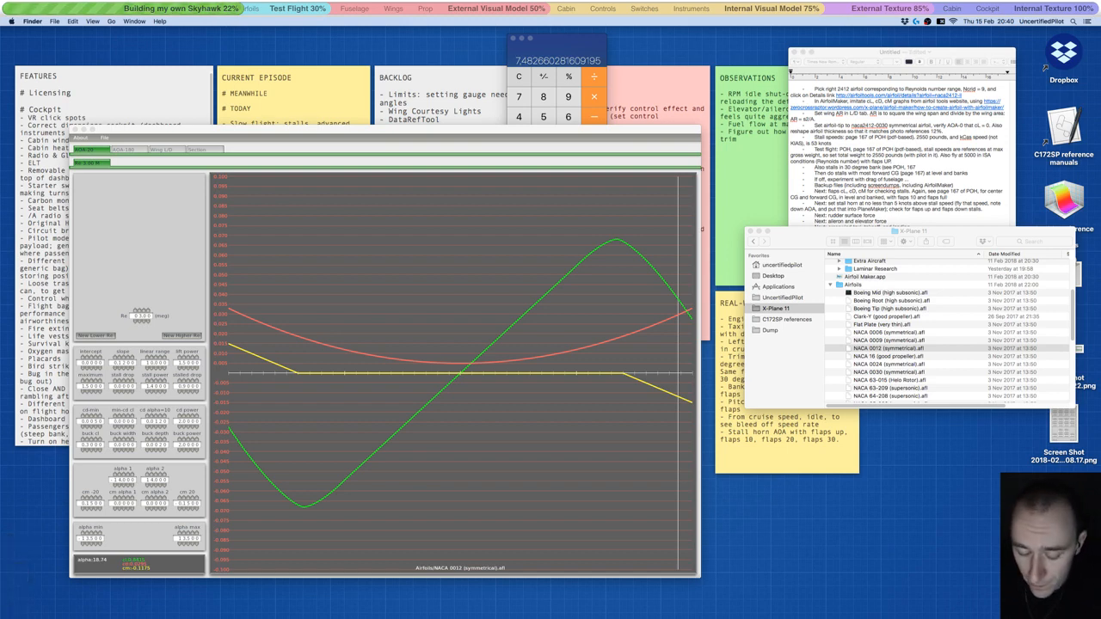
pyautogui.write('tip')
pyautogui.press('Return')
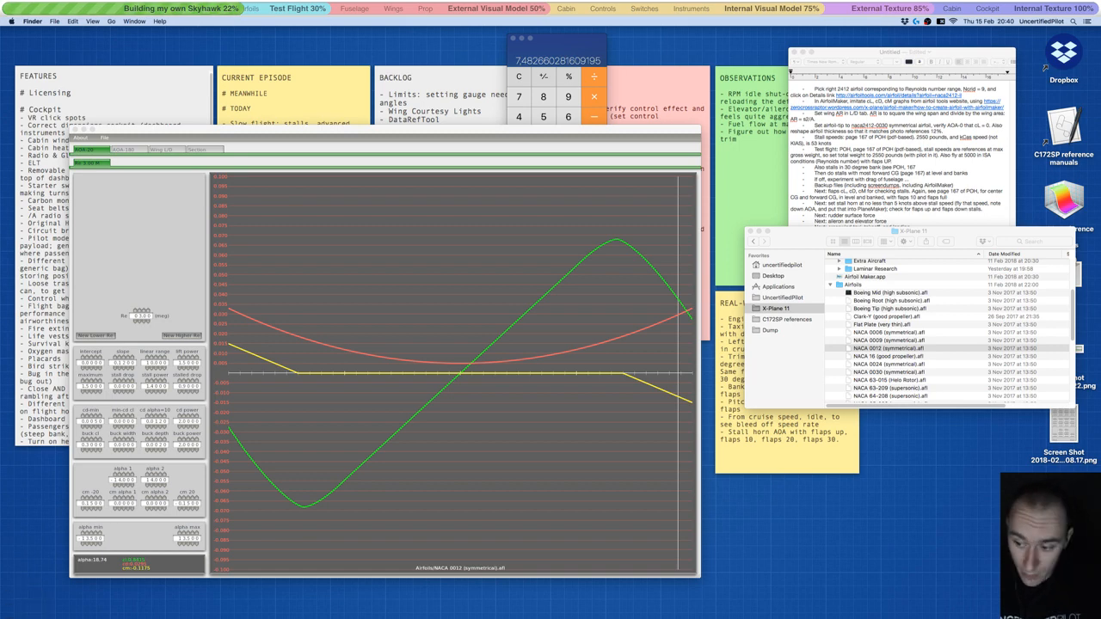
pyautogui.scroll(5, 918, 290)
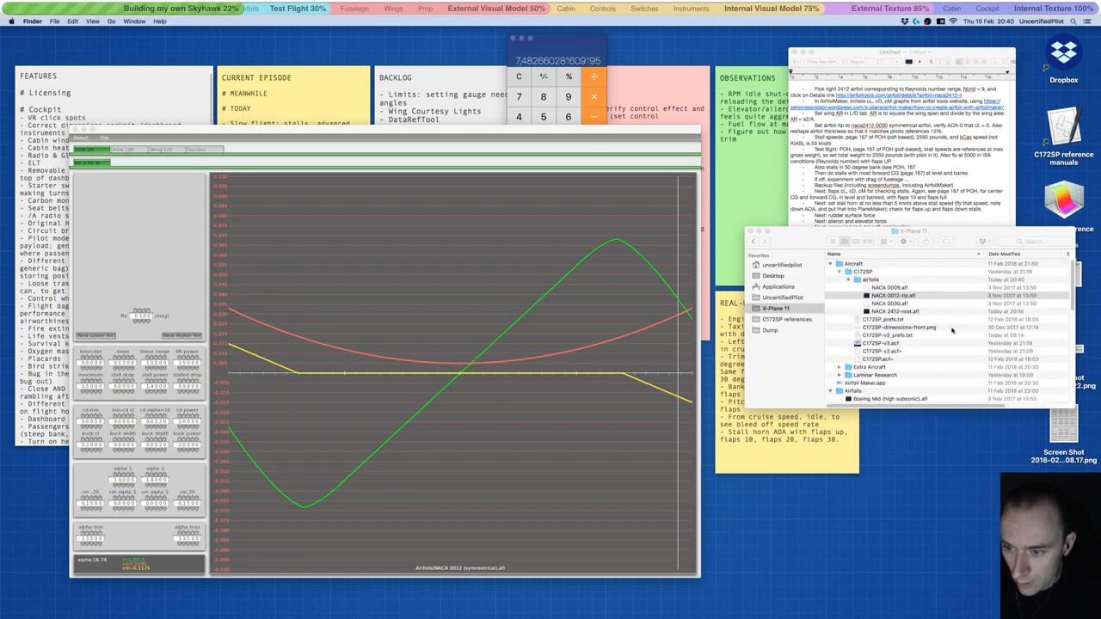
# - Quit Airfoil Maker and launch Plane Maker, dismissing the missing-airfoil warnings and closing the Misc Wings window
pyautogui.hotkey('ctrl', 's')
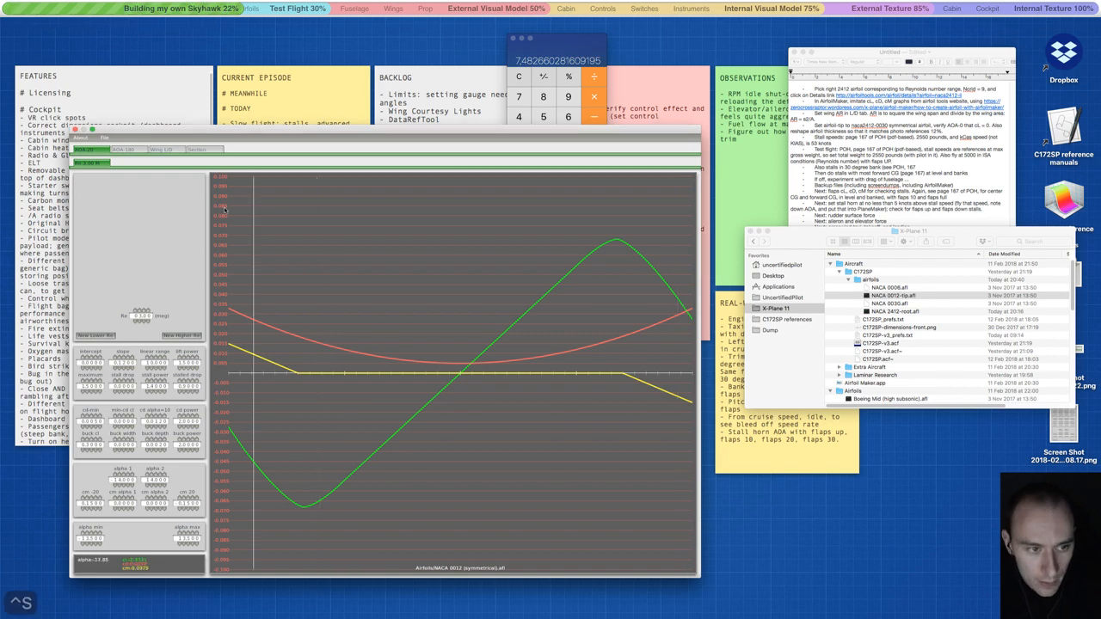
pyautogui.press('super+q')
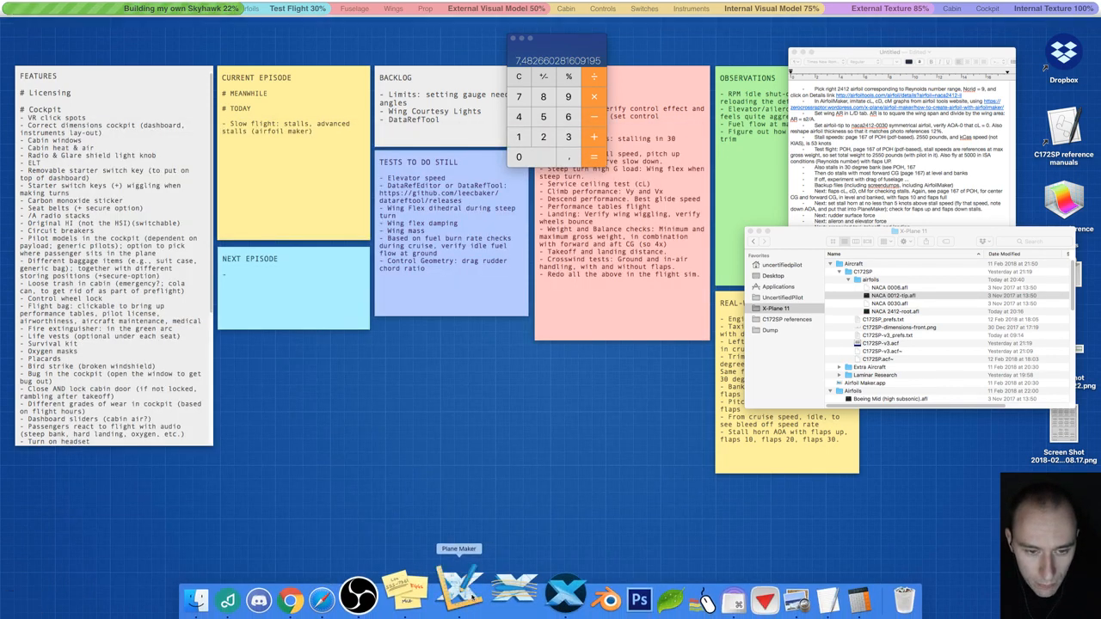
pyautogui.click(454, 591)
pyautogui.click(559, 401)
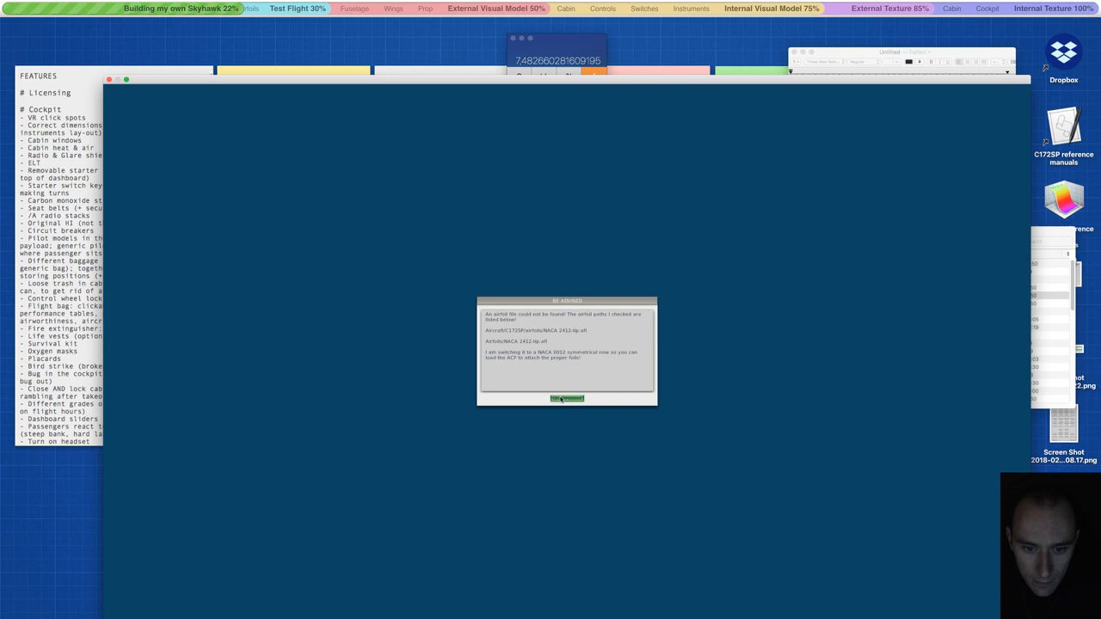
pyautogui.click(561, 399)
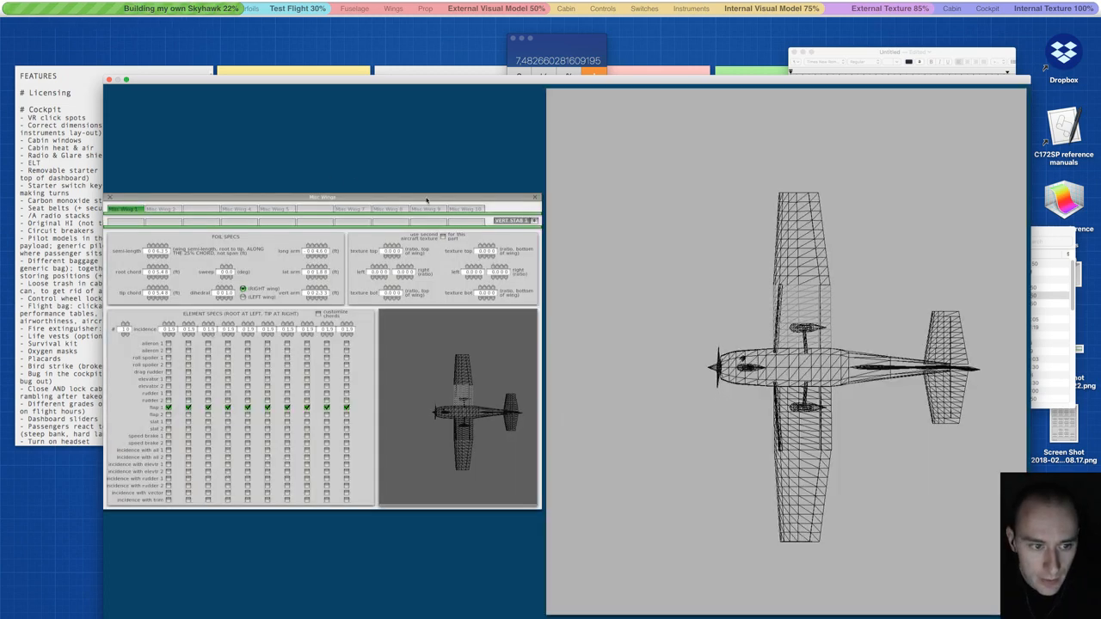
pyautogui.click(534, 198)
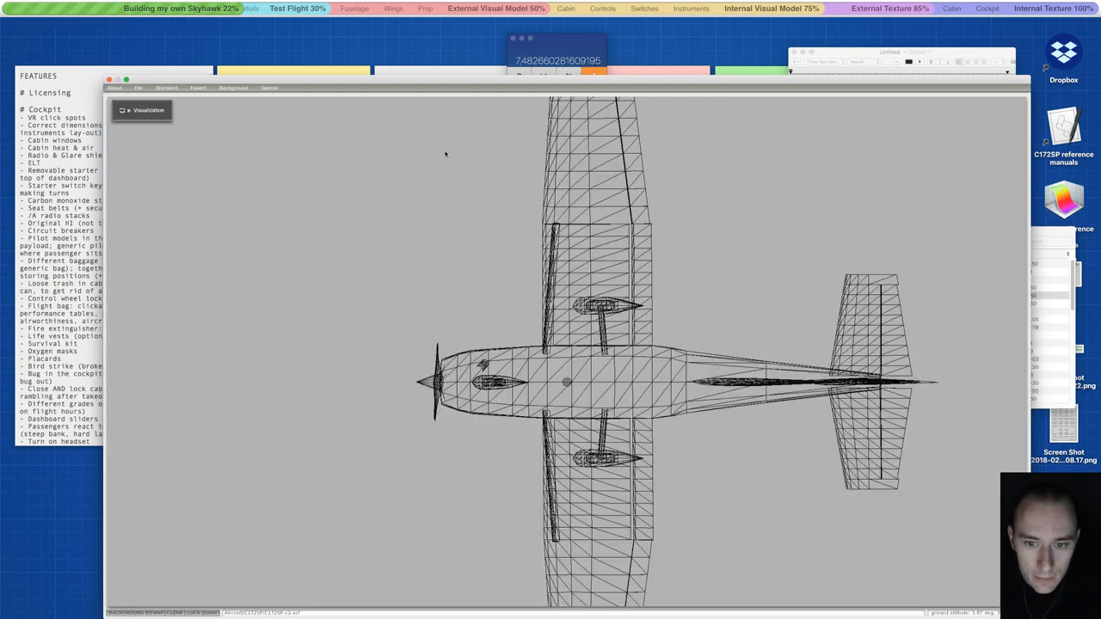
# - Open the misc wings' airfoil assignments and set Misc Wing 1's low-Re root to NACA 2412-root.afl from the C172SP airfoils folder
pyautogui.click(196, 89)
pyautogui.click(206, 99)
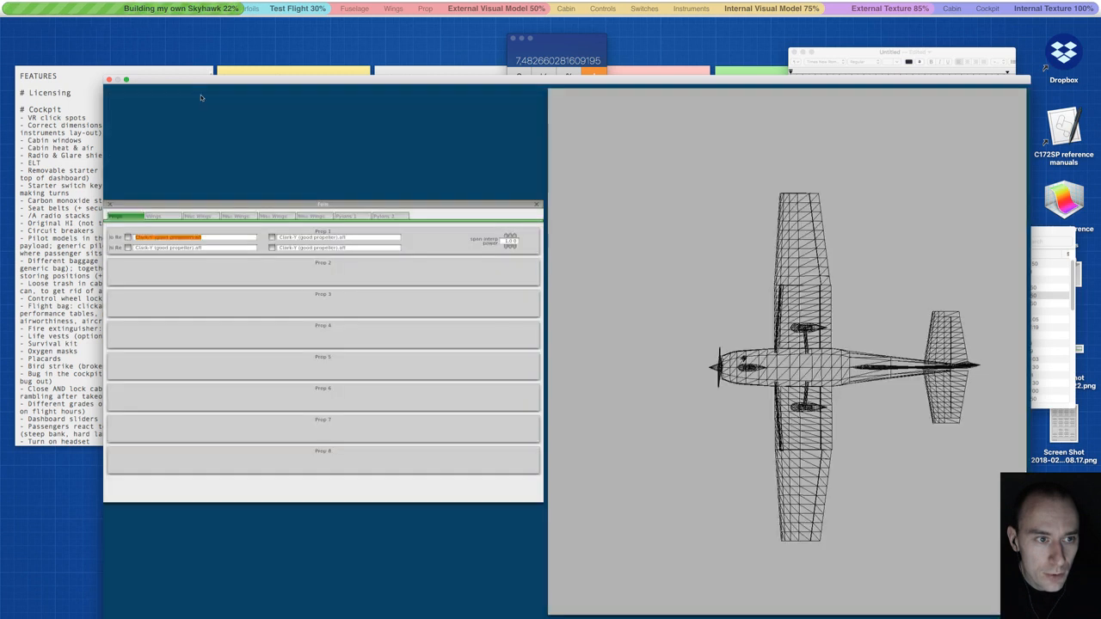
pyautogui.click(199, 217)
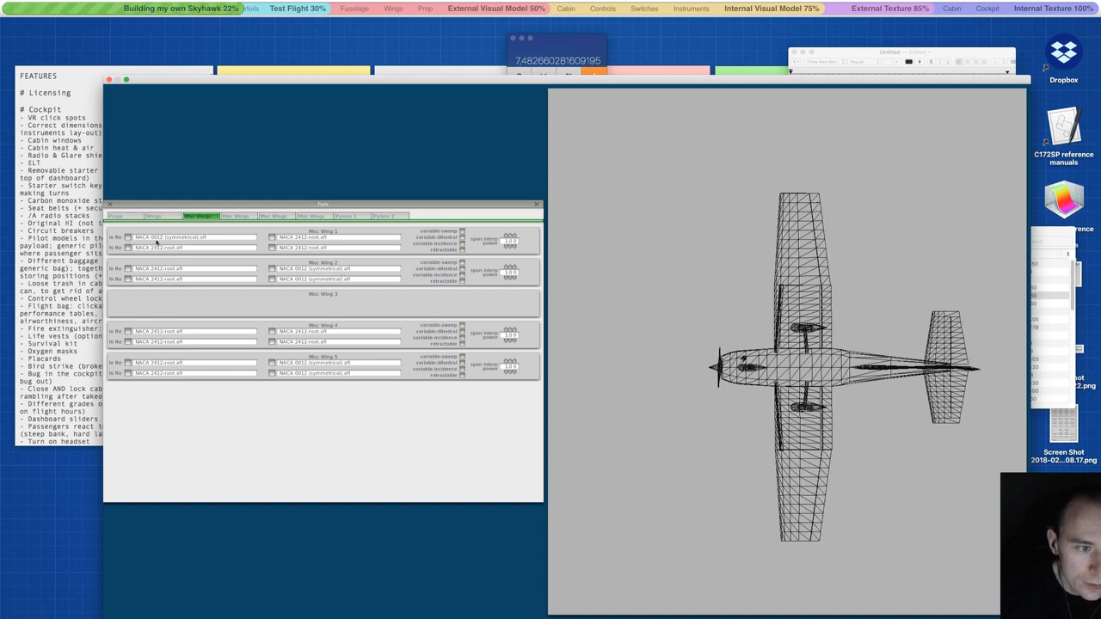
pyautogui.click(128, 238)
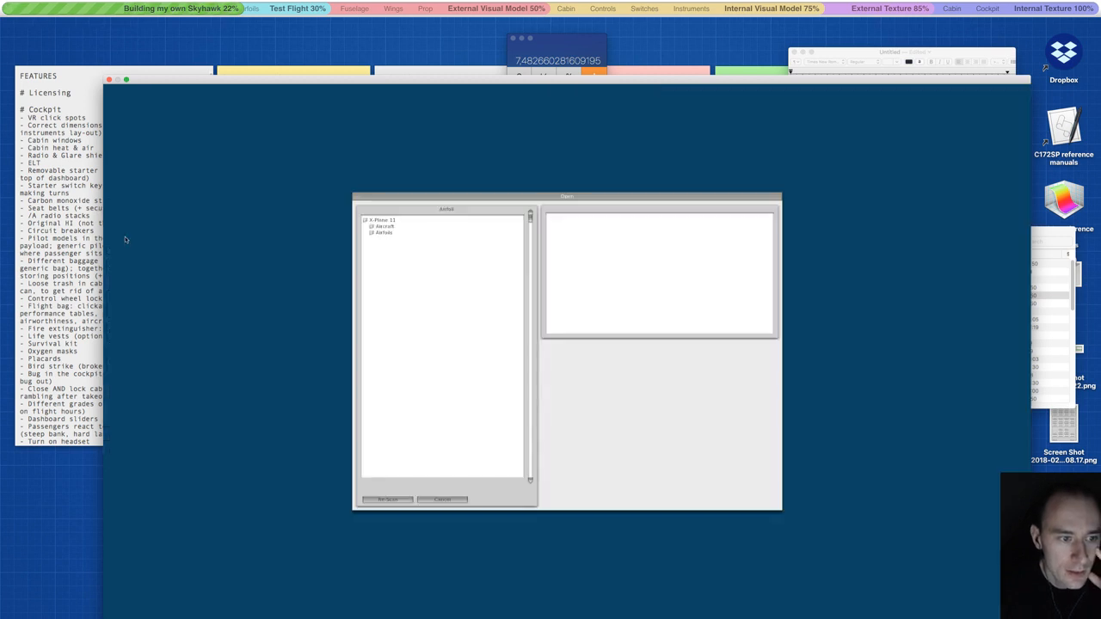
pyautogui.click(384, 226)
pyautogui.click(390, 232)
pyautogui.click(392, 239)
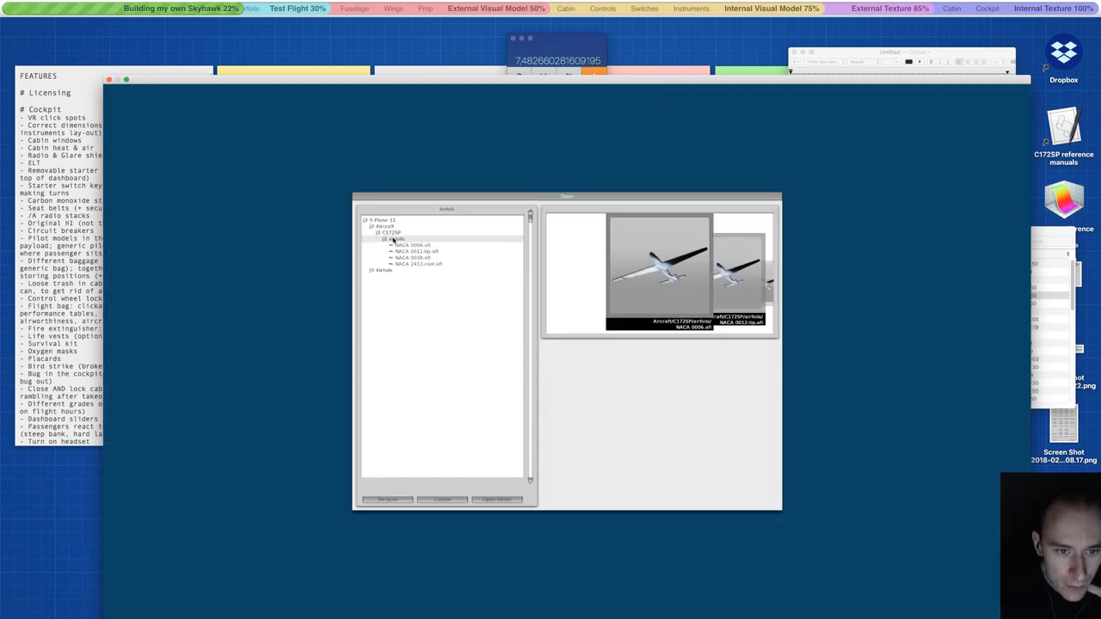
pyautogui.click(412, 264)
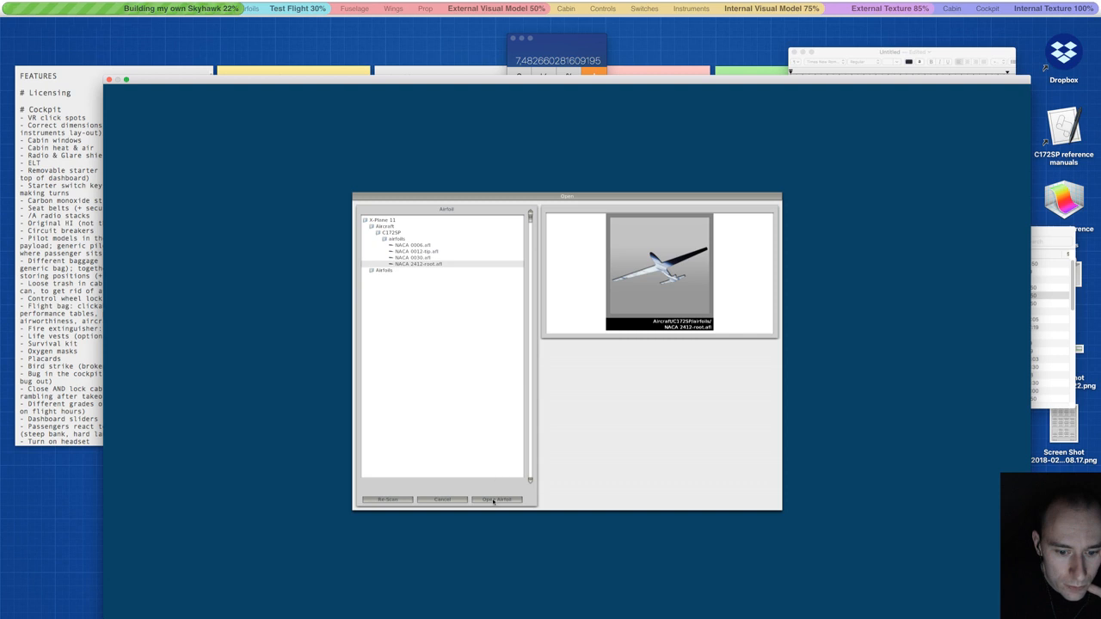
pyautogui.click(495, 499)
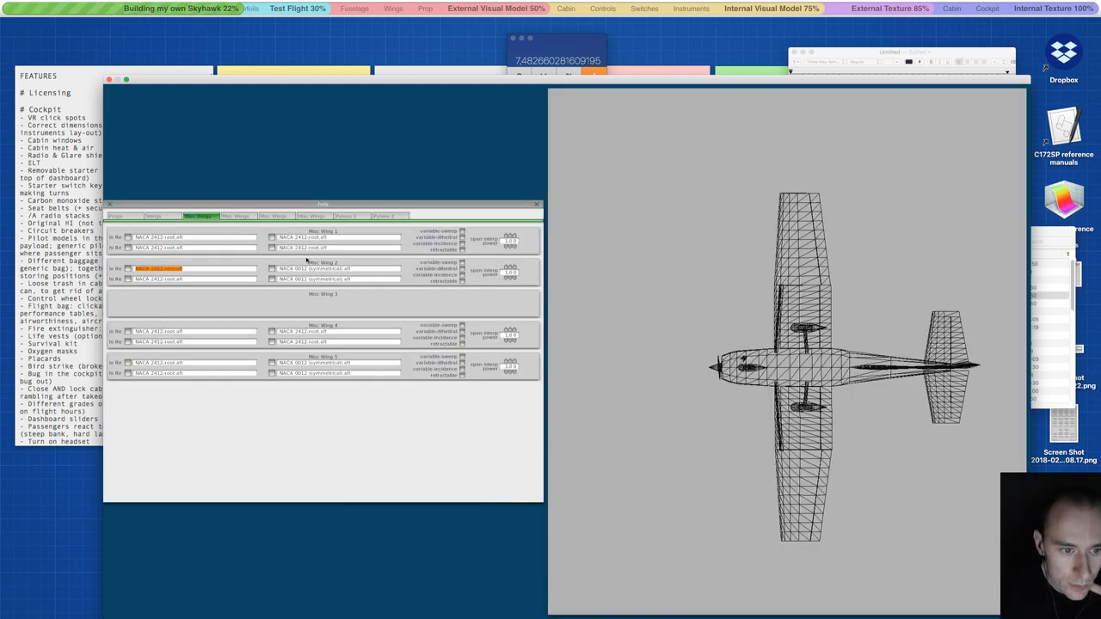
# - Assign NACA 2412-root.afl to Misc Wing 2's low-Re root and NACA 0012-tip.afl to its low-Re and high-Re tips
pyautogui.click(148, 269)
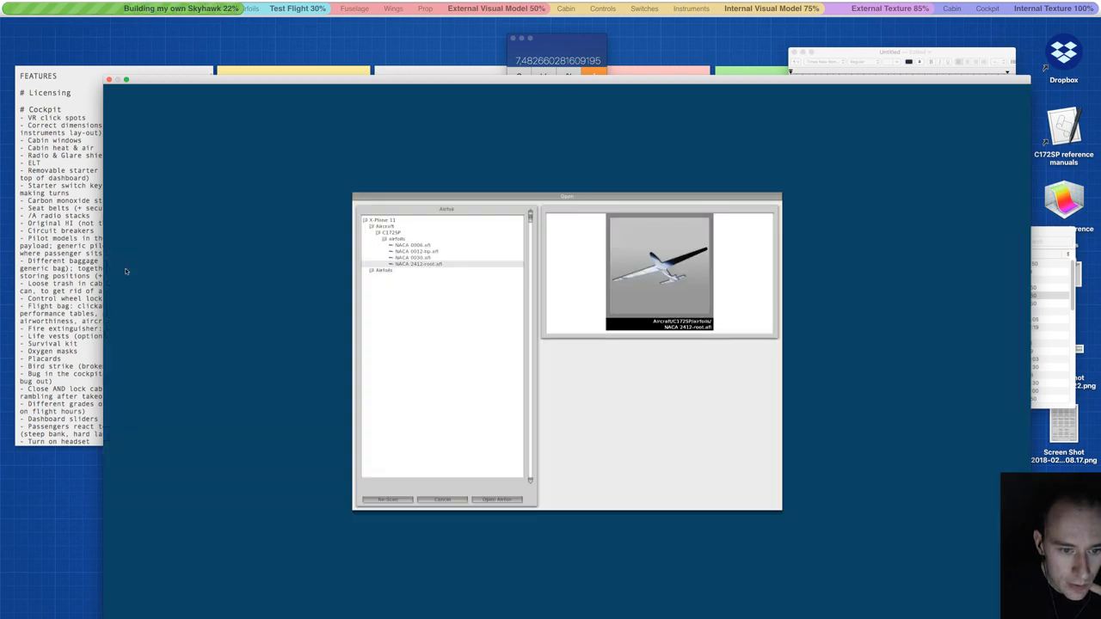
pyautogui.click(496, 499)
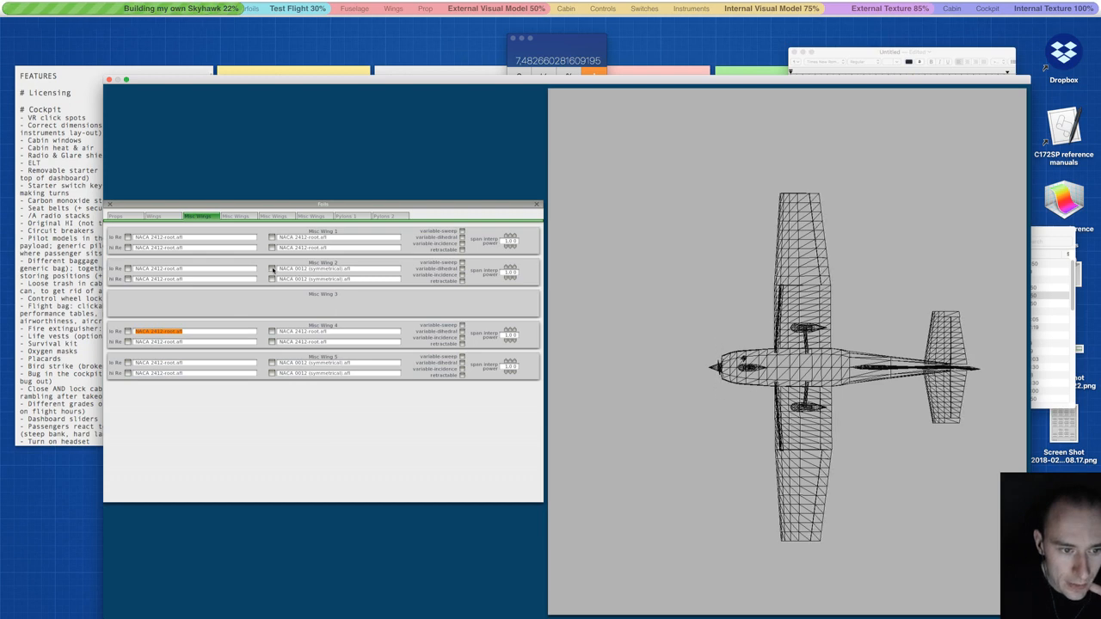
pyautogui.click(273, 269)
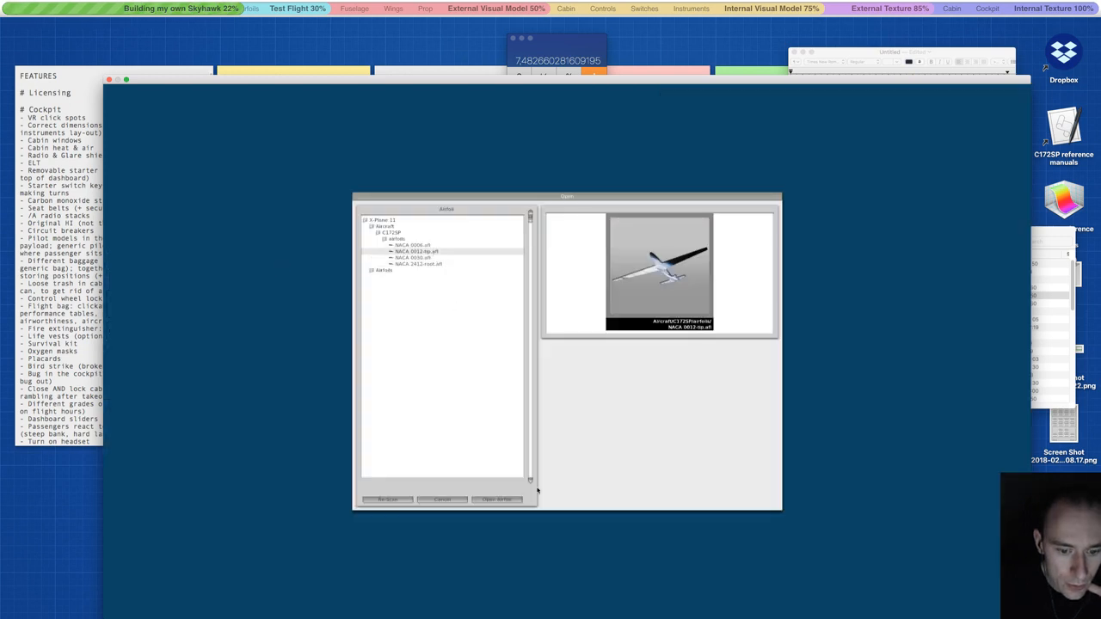
pyautogui.click(504, 498)
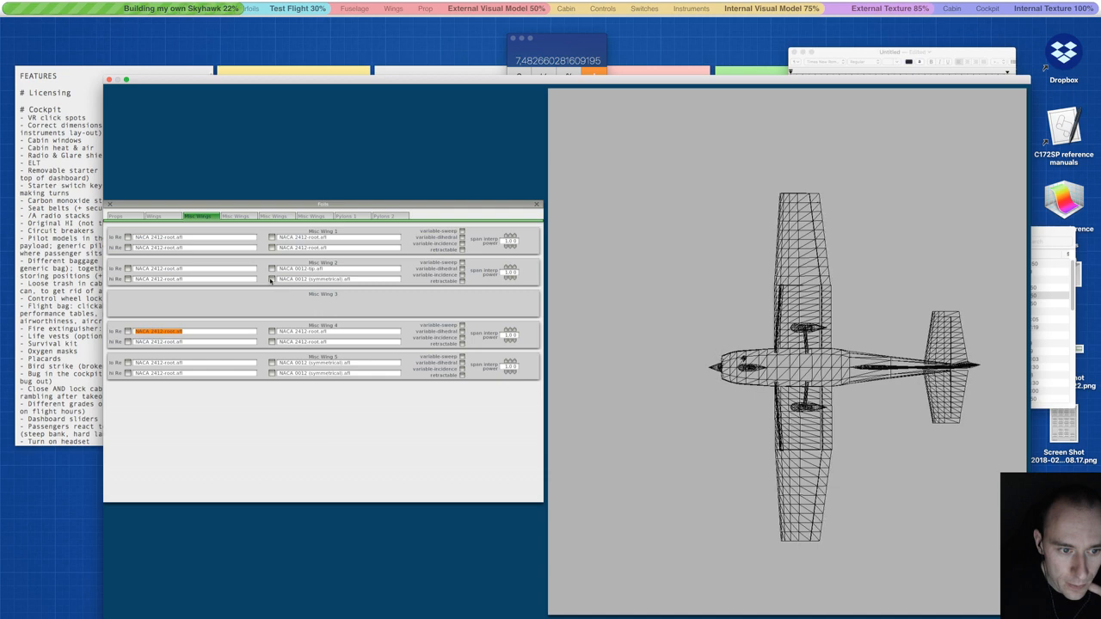
pyautogui.click(271, 282)
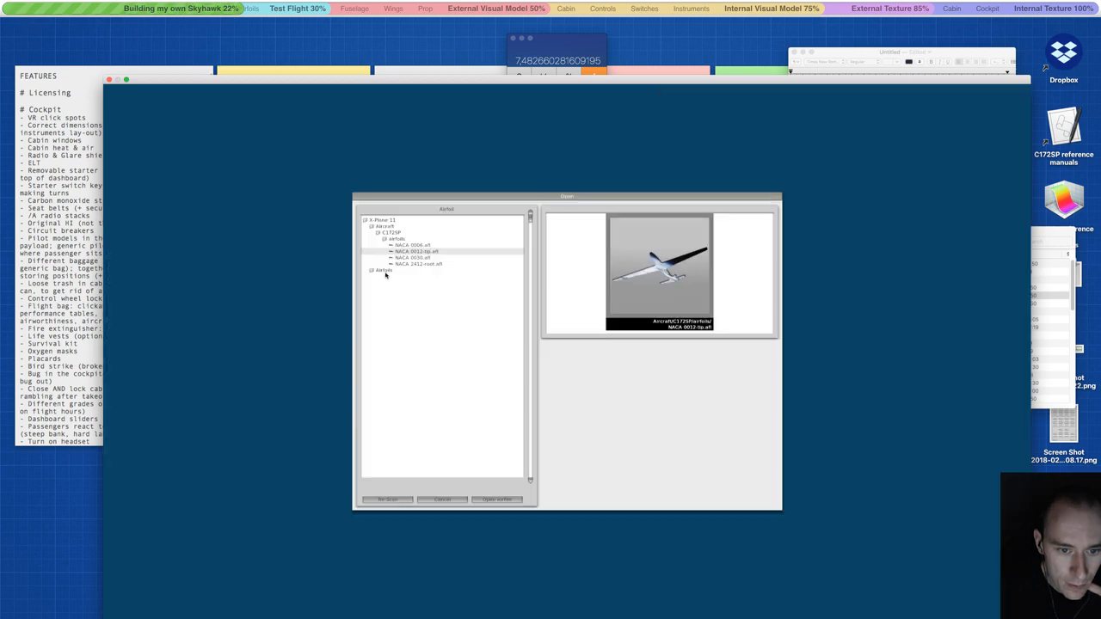
pyautogui.click(504, 499)
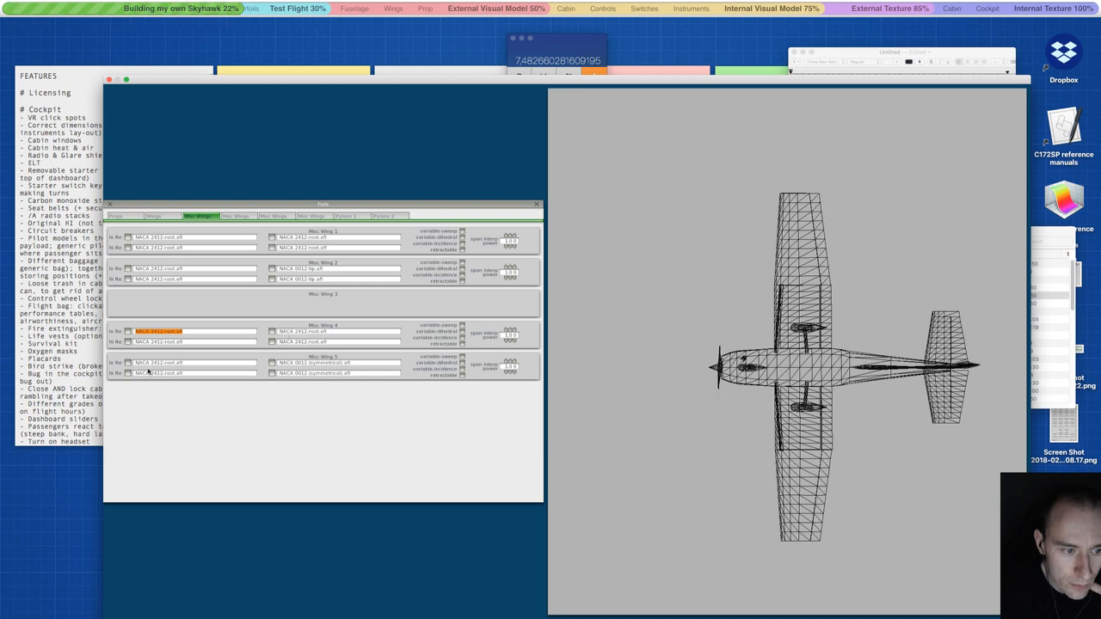
# - Assign NACA 0012-tip.afl to both the low-Re and high-Re tips of Misc Wing 5
pyautogui.click(284, 362)
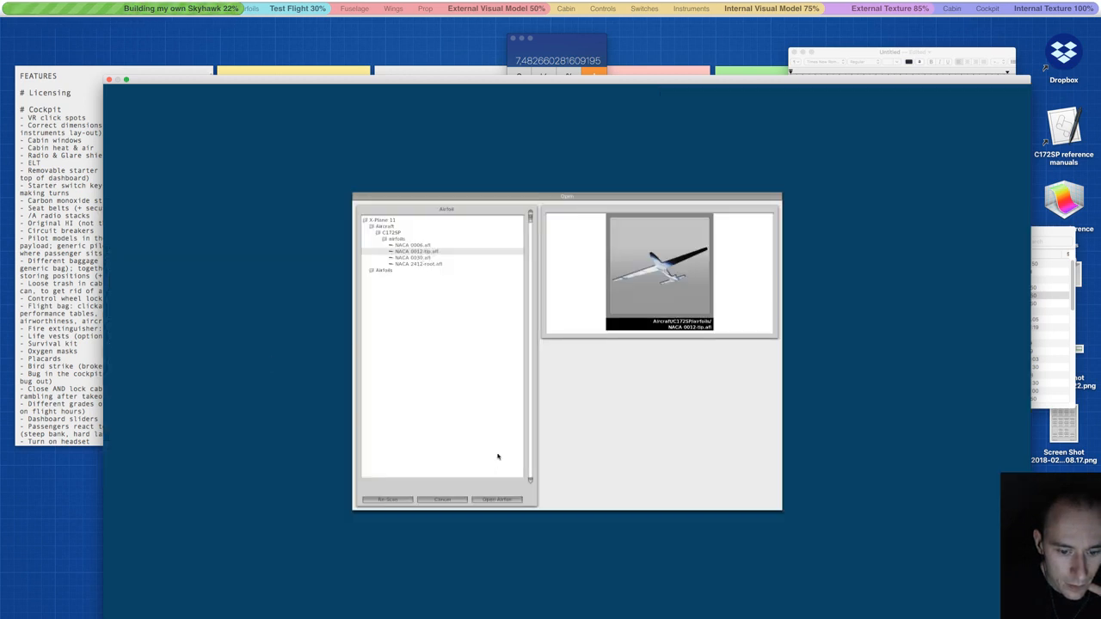
pyautogui.click(499, 499)
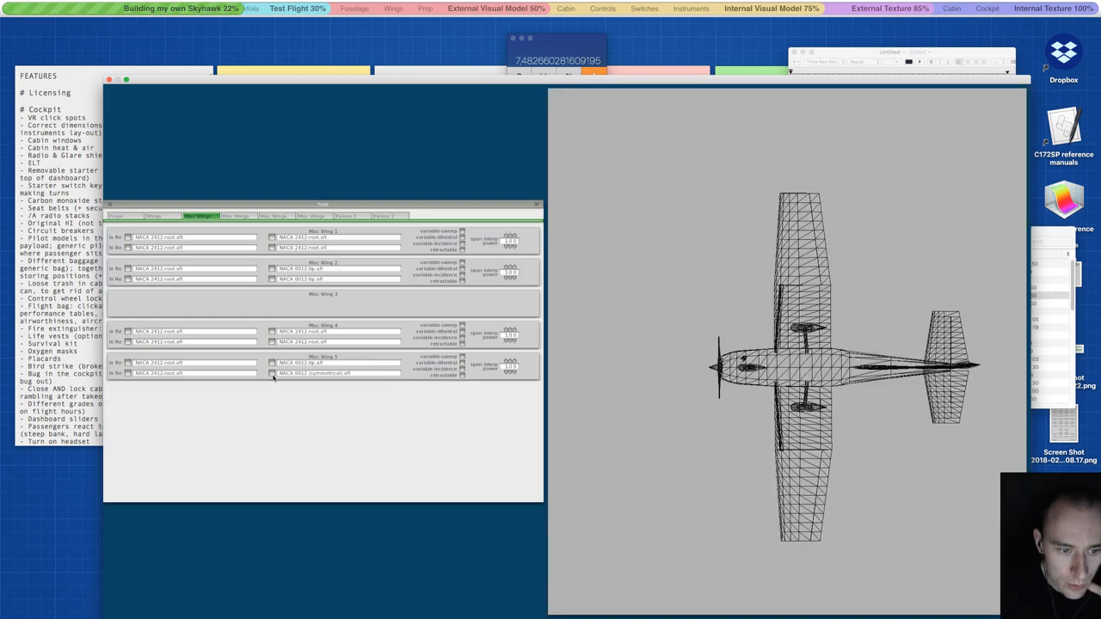
pyautogui.click(272, 376)
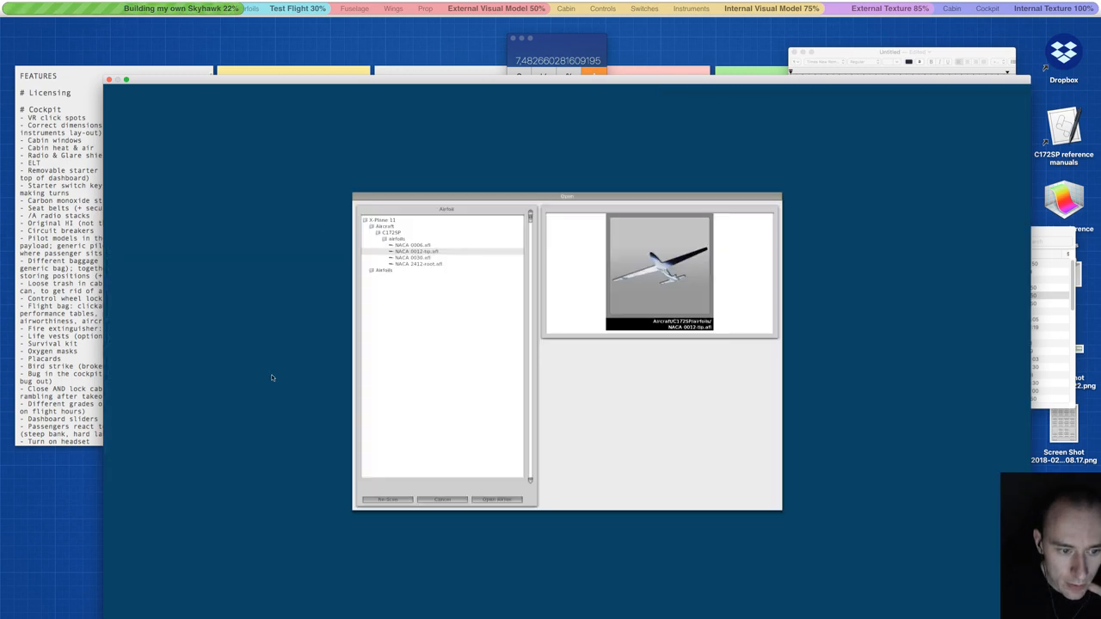
pyautogui.click(497, 500)
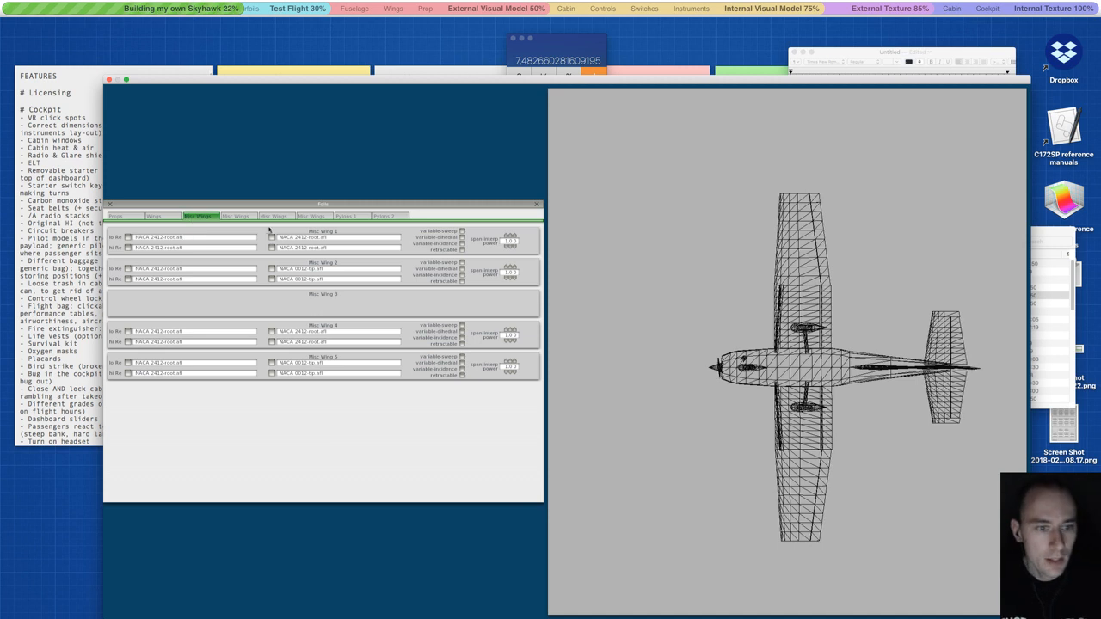
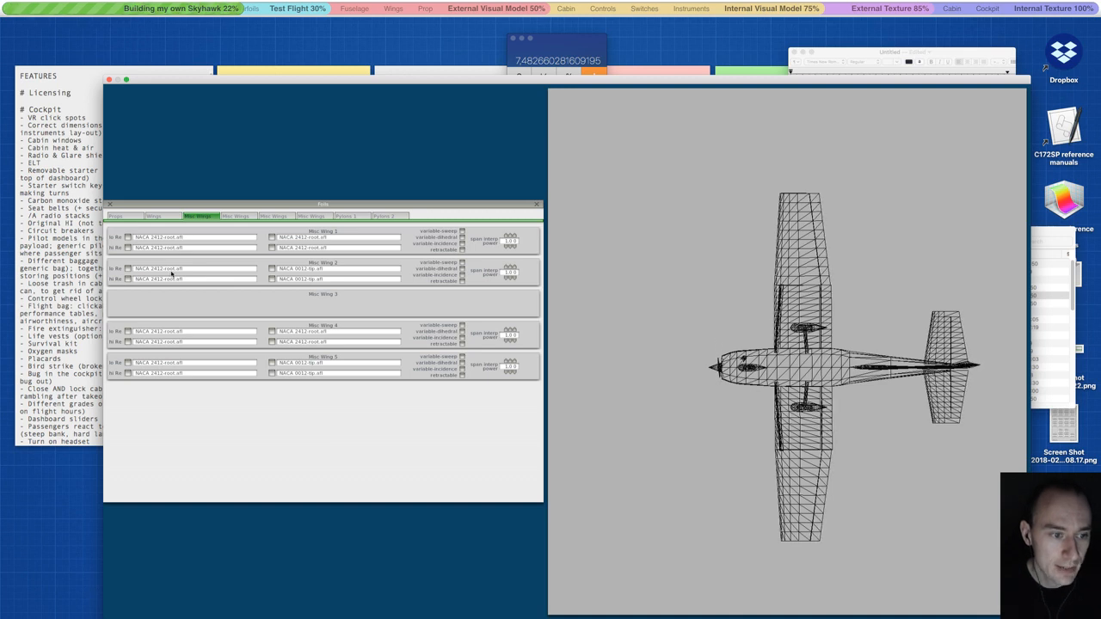
pyautogui.keyDown('ctrl'); pyautogui.scroll(5, 168, 275); pyautogui.keyUp('ctrl')
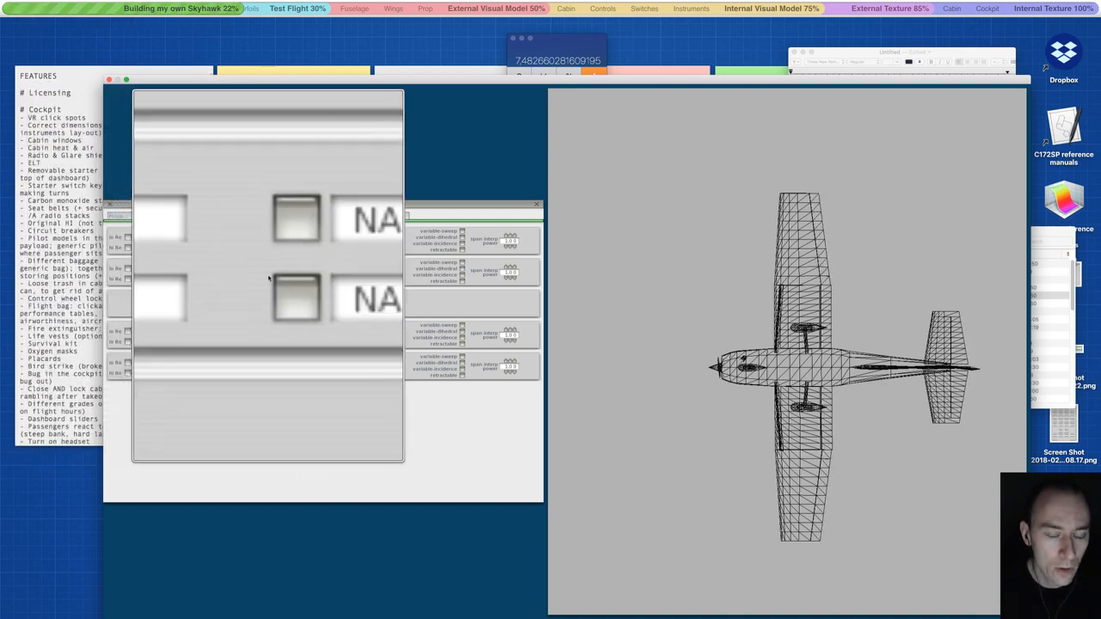
pyautogui.keyDown('ctrl'); pyautogui.scroll(-5, 296, 273); pyautogui.keyUp('ctrl')
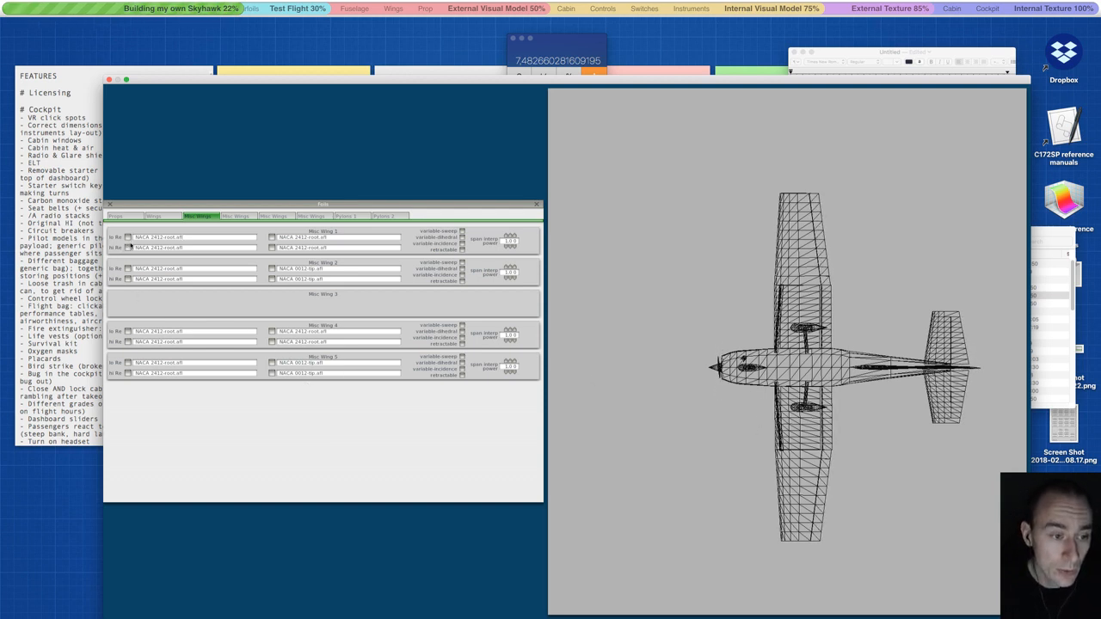
pyautogui.keyDown('ctrl'); pyautogui.scroll(3, 136, 243); pyautogui.keyUp('ctrl')
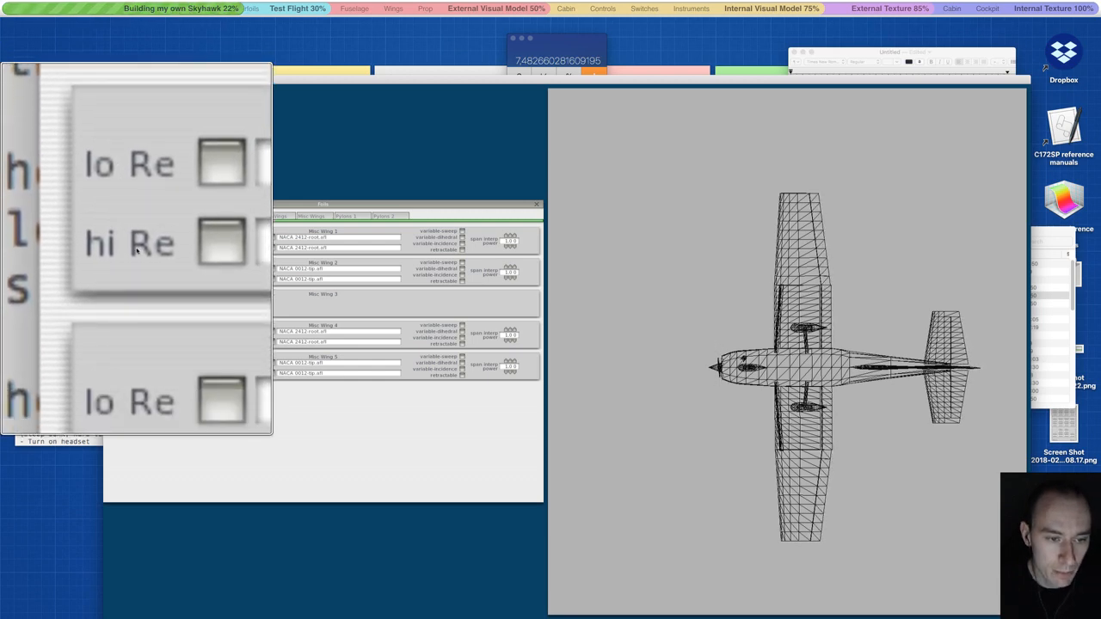
pyautogui.keyDown('ctrl'); pyautogui.scroll(-3, 154, 248); pyautogui.keyUp('ctrl')
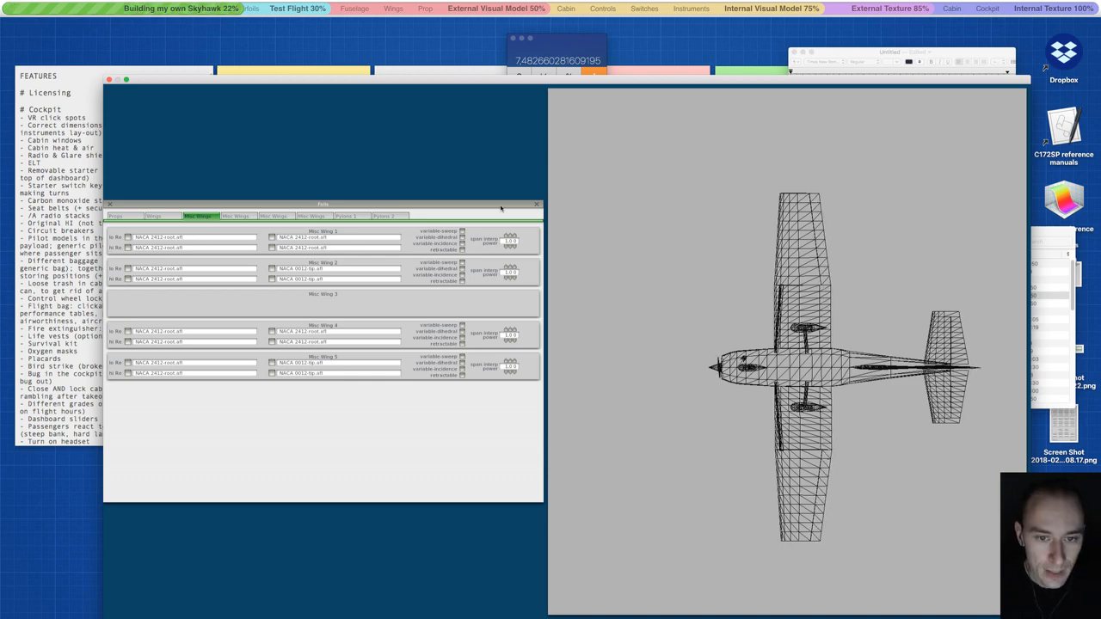
# - Close the Misc Wings airfoil window, save the aircraft, and quit Calculator
pyautogui.click(535, 206)
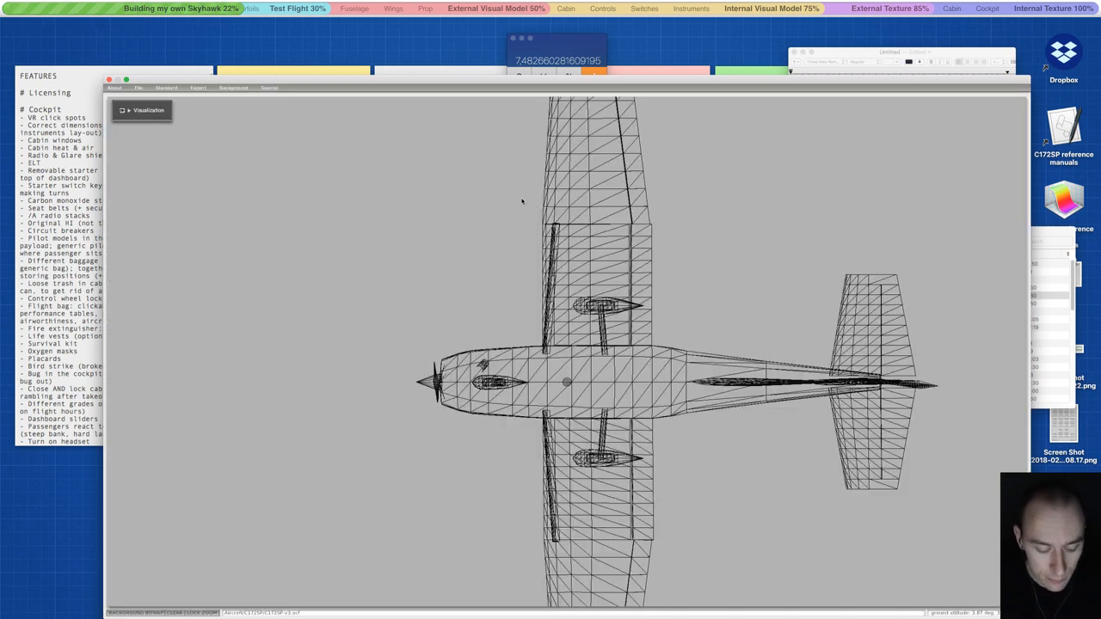
pyautogui.hotkey('ctrl', 's')
pyautogui.click(539, 52)
pyautogui.press('super+q')
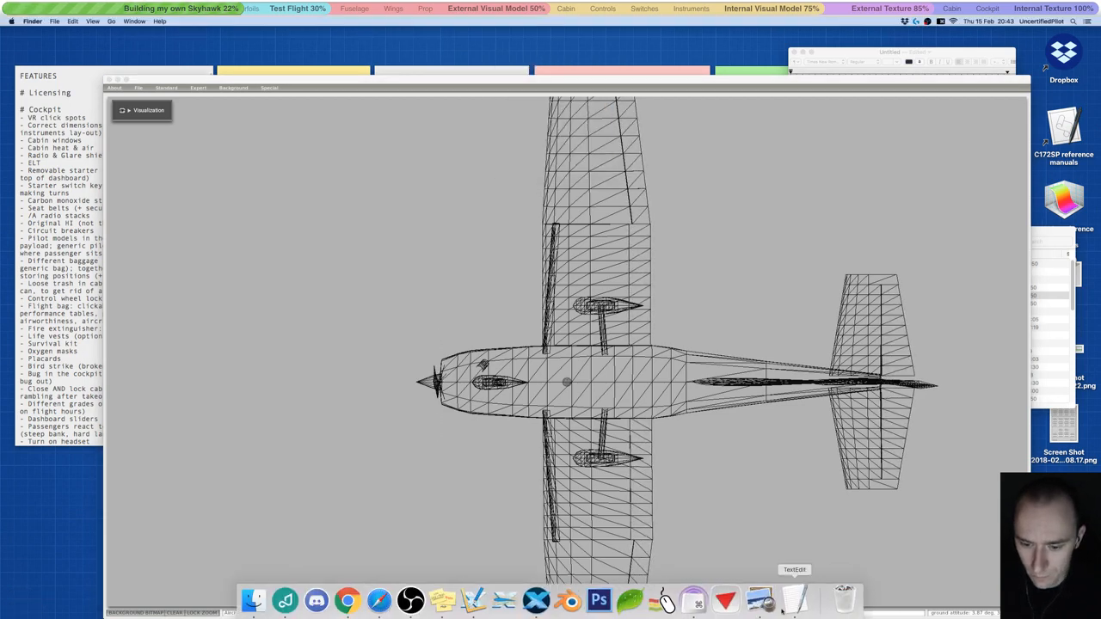
# - Switch to X-Plane 11, begin configuring a new flight with the Cessna Skyhawk C172SP, and open its weight, balance and fuel settings
pyautogui.click(543, 602)
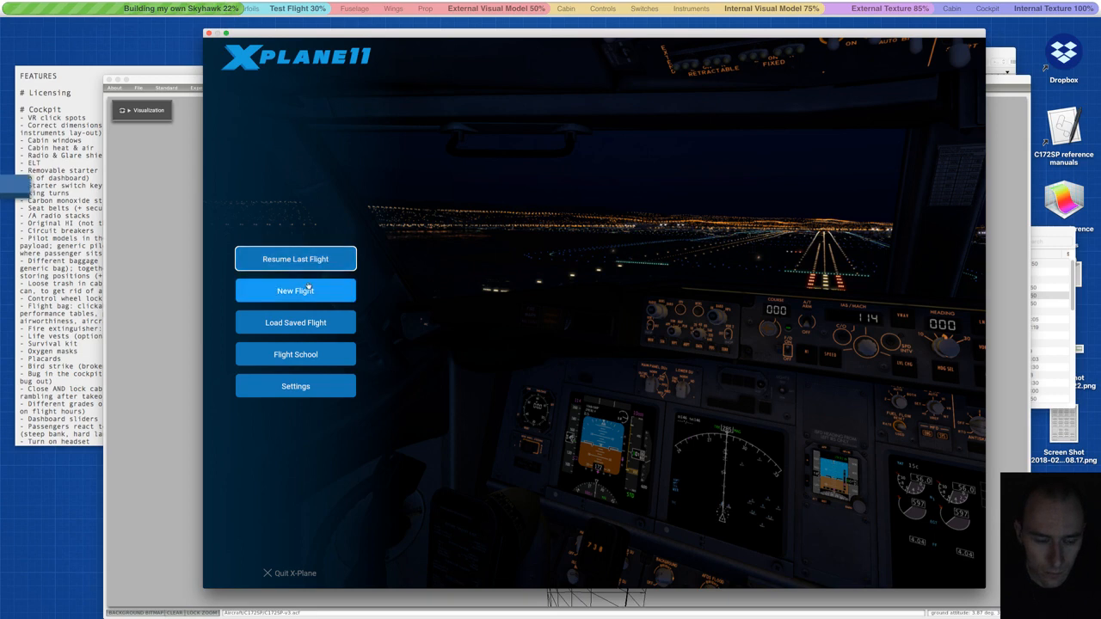
pyautogui.click(295, 287)
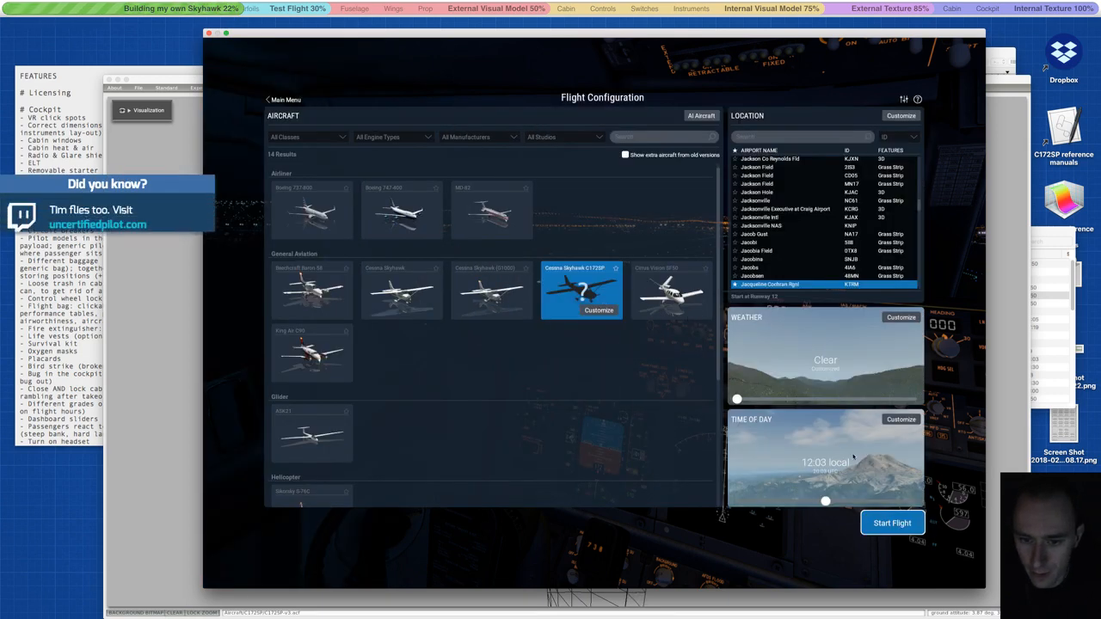
pyautogui.click(602, 312)
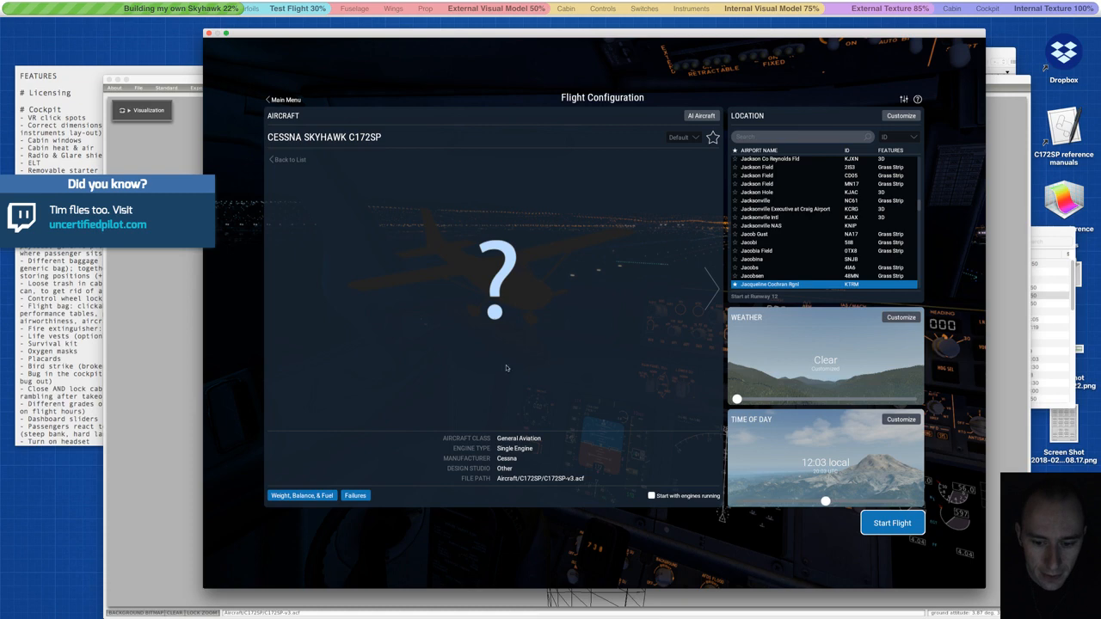
pyautogui.click(325, 495)
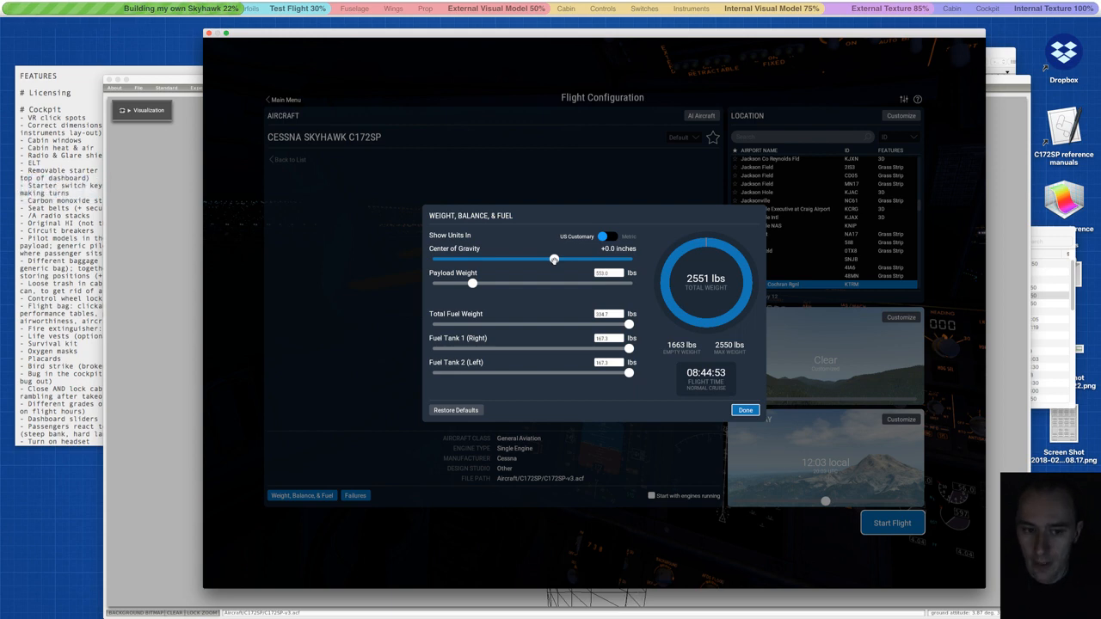
# - Open C172S-informationmanual.pdf from the Manuals folder of the C172SP references and start a text search in it
pyautogui.click(1061, 234)
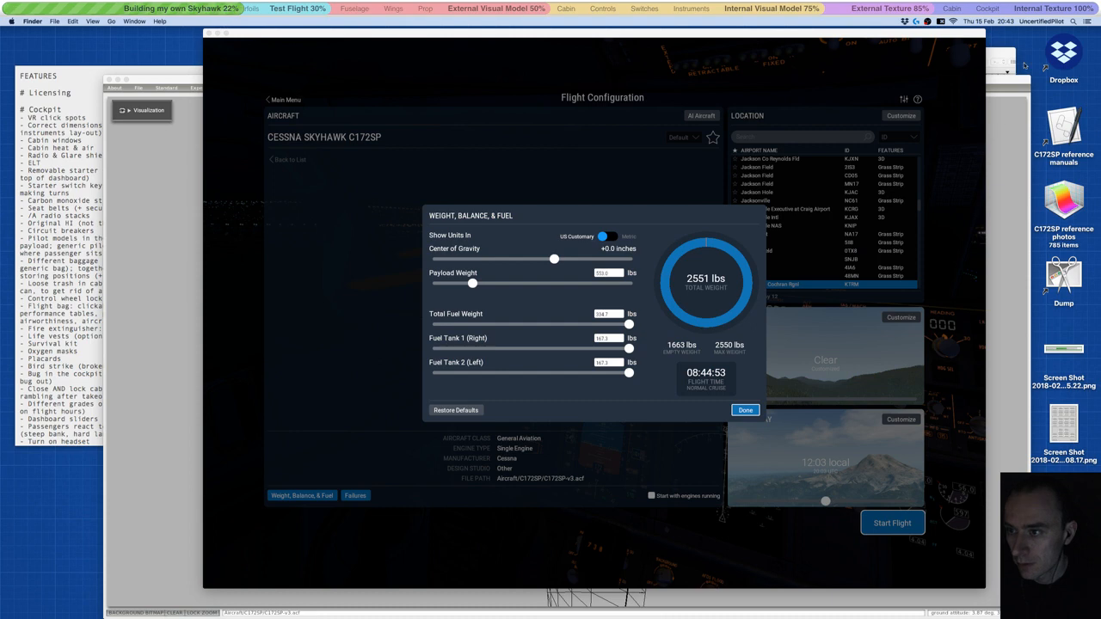
pyautogui.doubleClick(1063, 129)
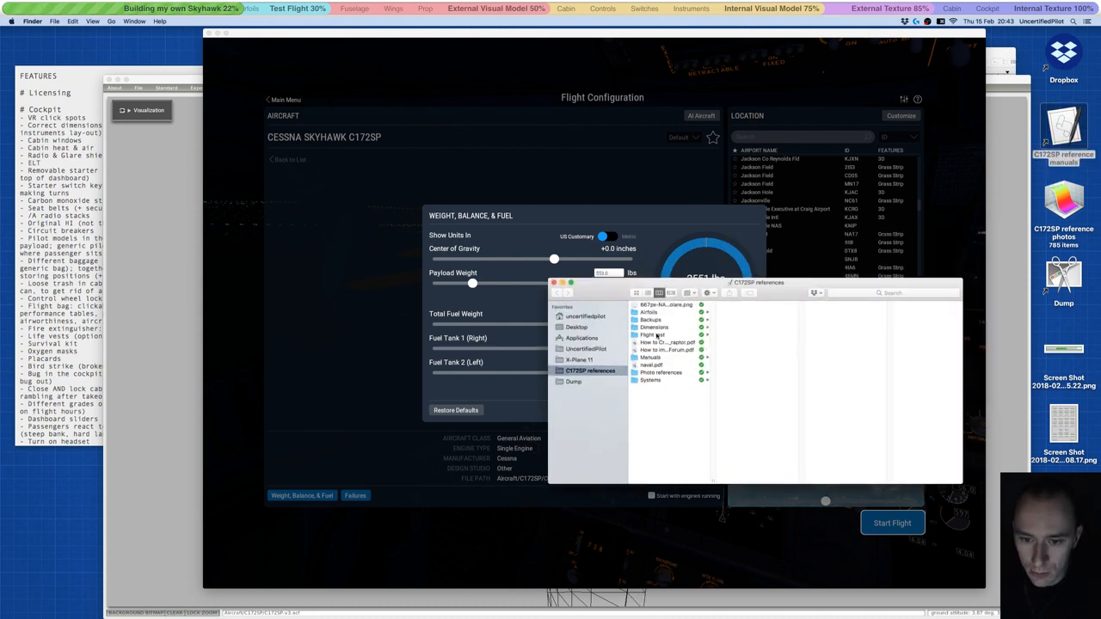
pyautogui.click(654, 357)
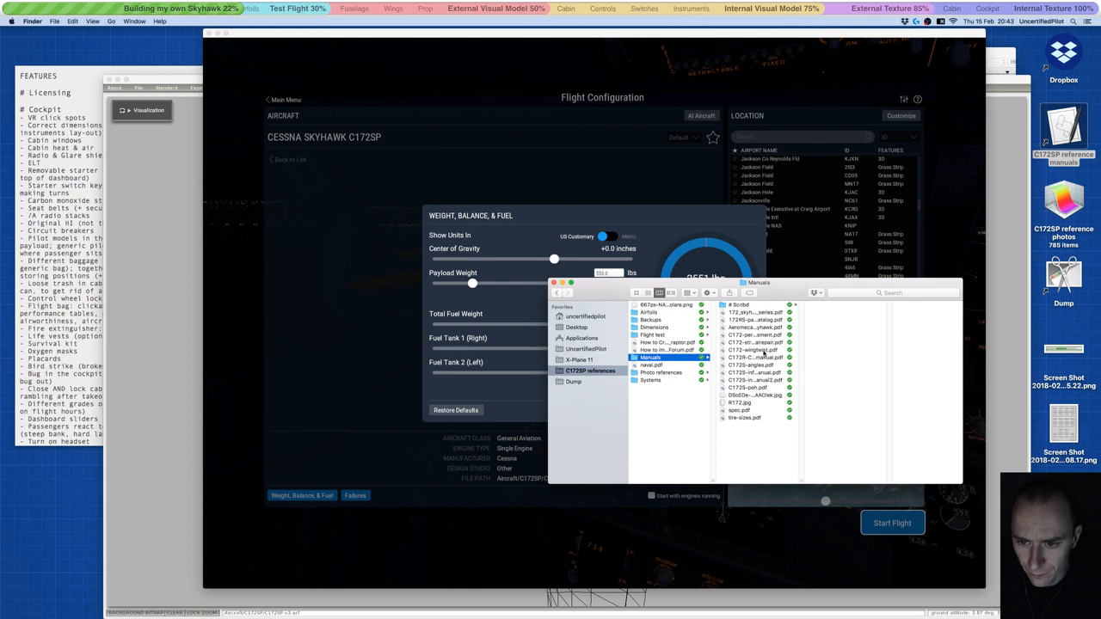
pyautogui.doubleClick(800, 480)
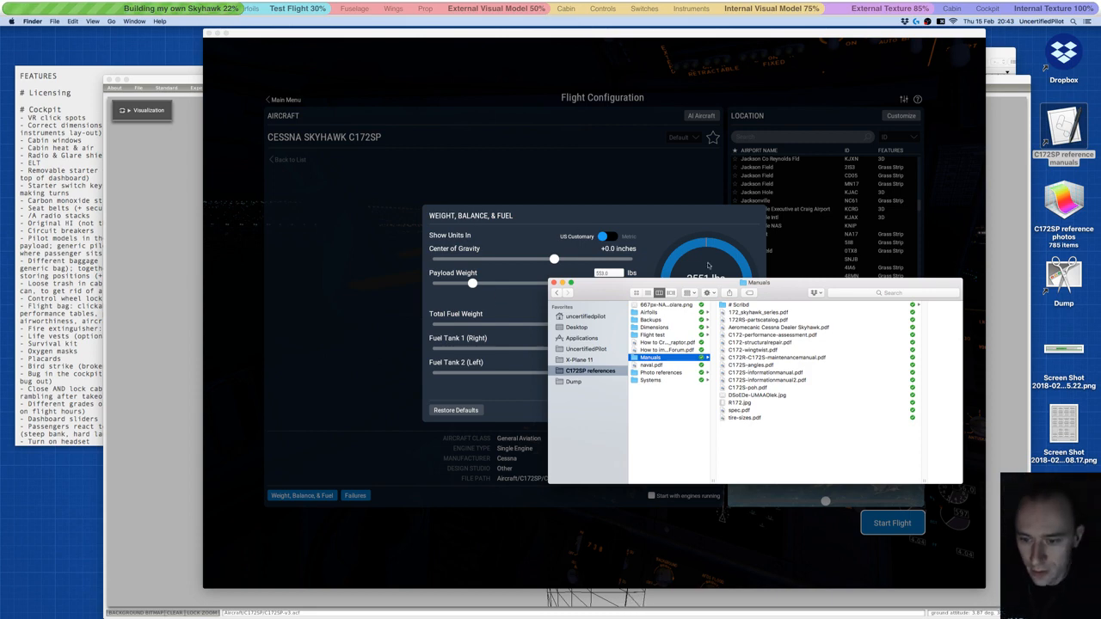
pyautogui.doubleClick(752, 373)
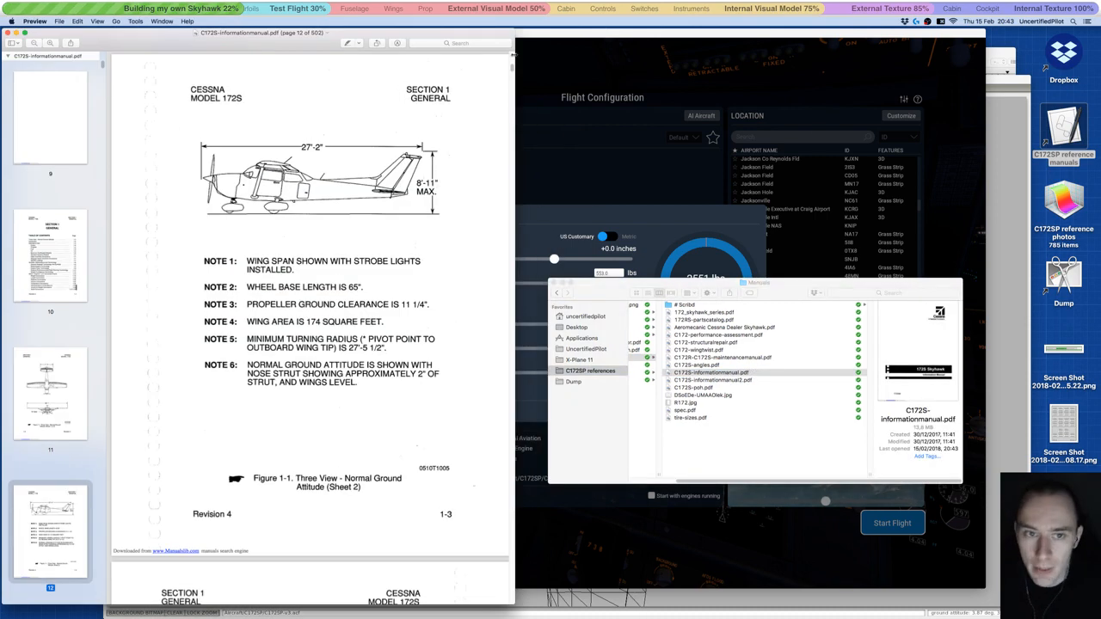
pyautogui.click(452, 44)
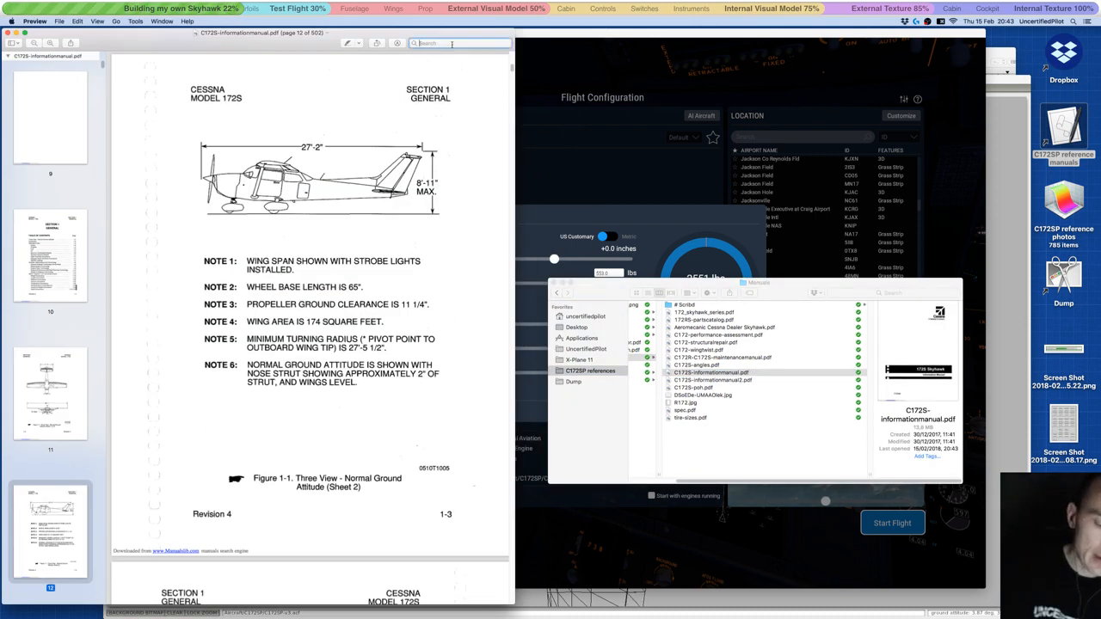
# - Search the C172S information manual for "stall speed" and open the page with the stall speeds at 2550 pounds
pyautogui.write('stall speed')
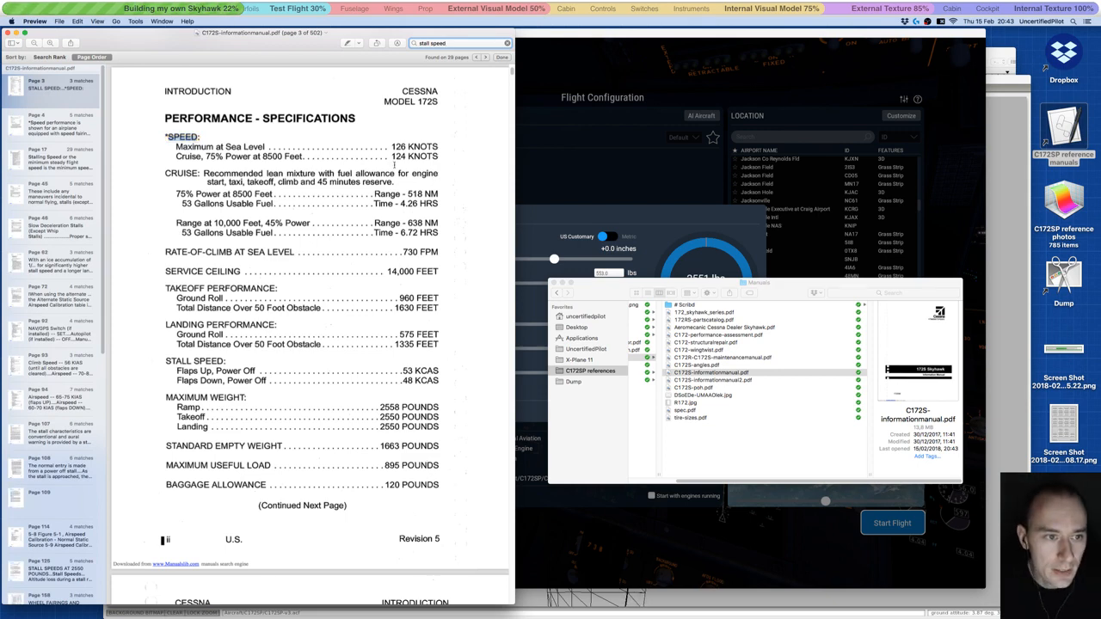
pyautogui.moveTo(174, 42); pyautogui.dragTo(222, 50)
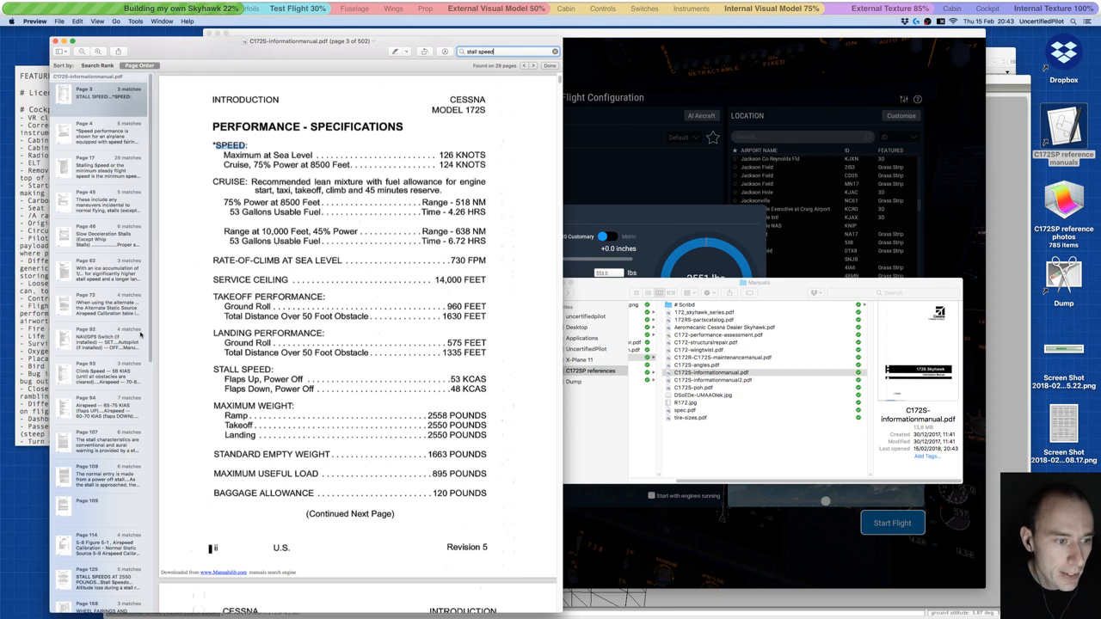
pyautogui.moveTo(150, 336); pyautogui.dragTo(147, 466)
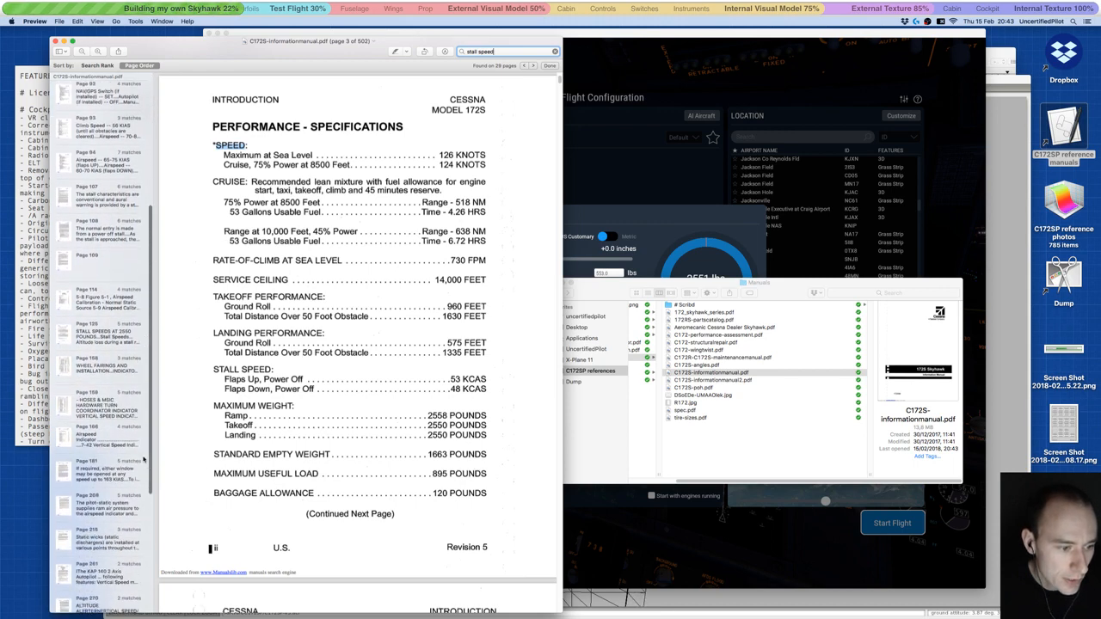
pyautogui.click(125, 443)
pyautogui.click(117, 462)
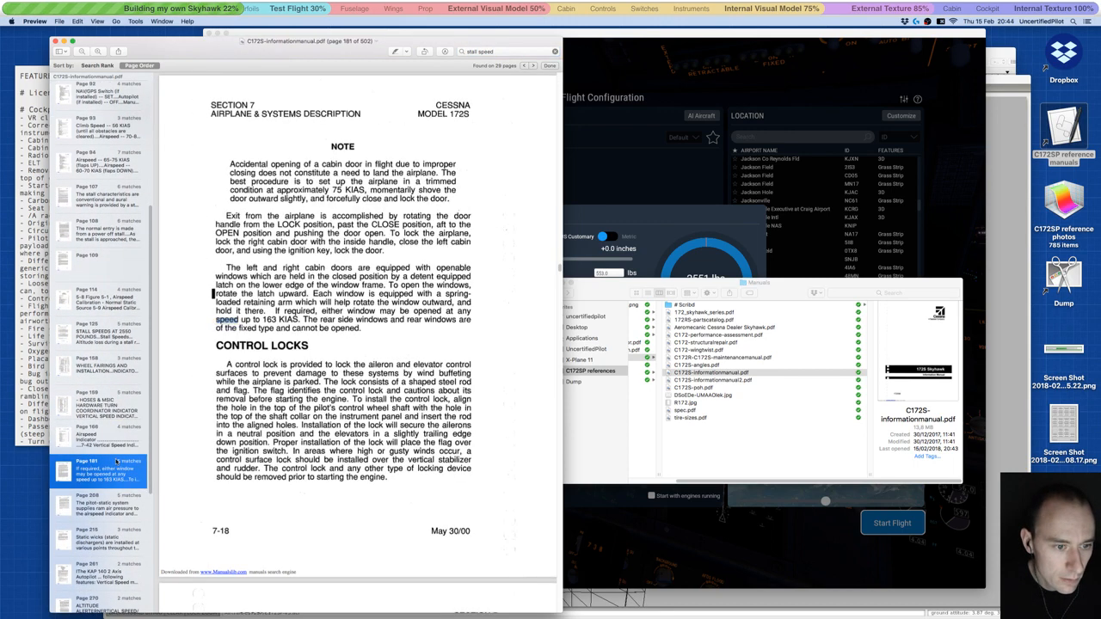
pyautogui.click(105, 402)
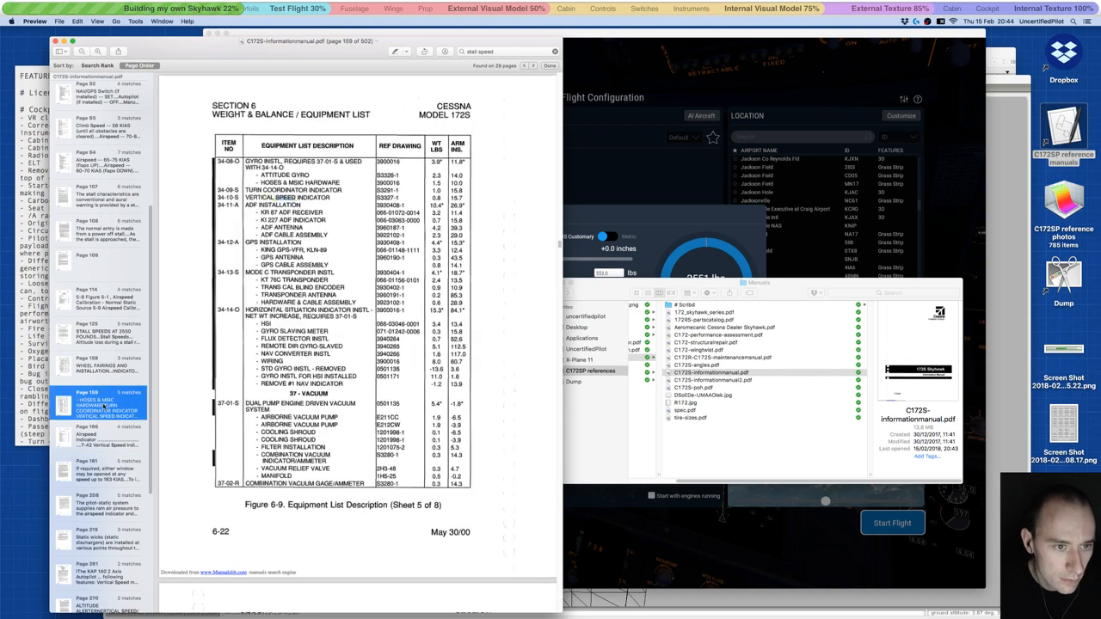
pyautogui.click(103, 365)
pyautogui.click(101, 335)
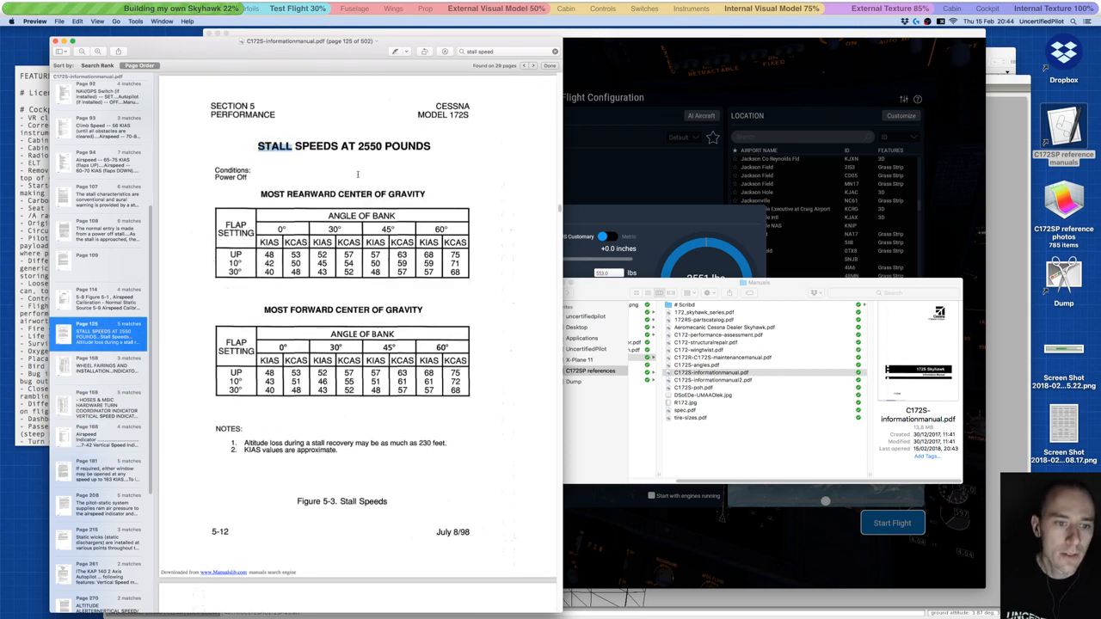
# - Place the information manual over the far side of the simulator and examine its stall-speed tables for rearward and forward center of gravity
pyautogui.moveTo(355, 43); pyautogui.dragTo(892, 42)
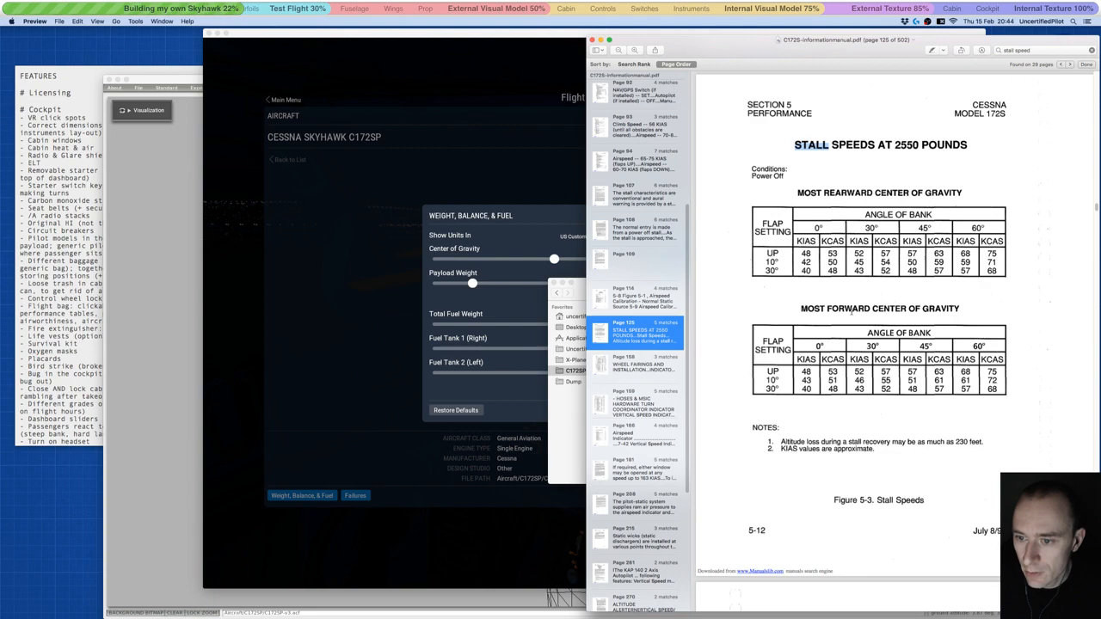
pyautogui.scroll(10, 868, 325)
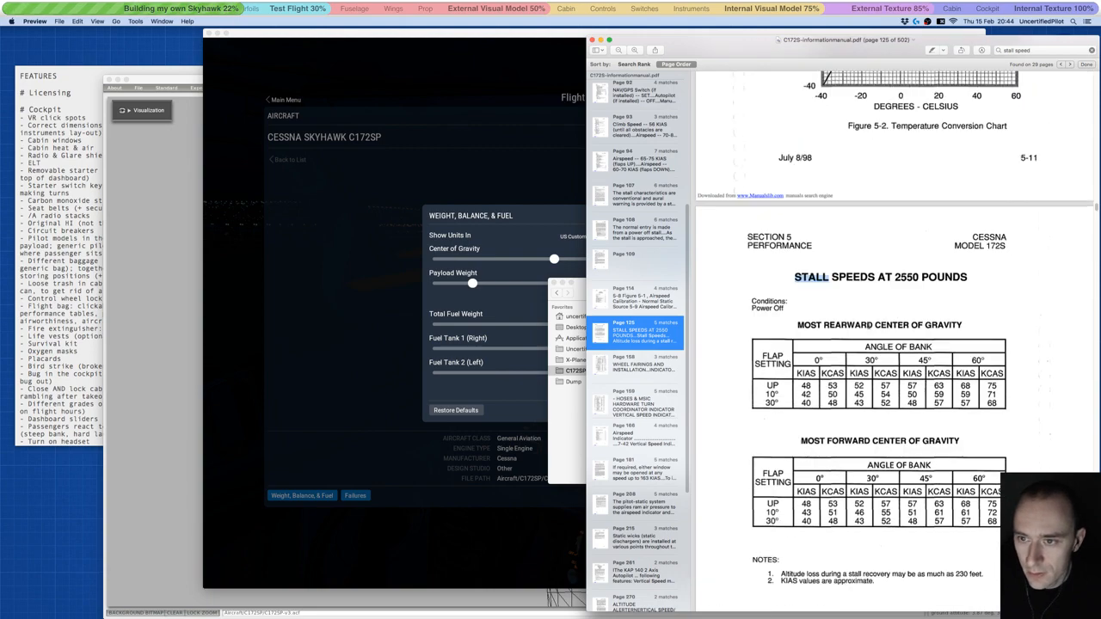
pyautogui.scroll(-10, 868, 326)
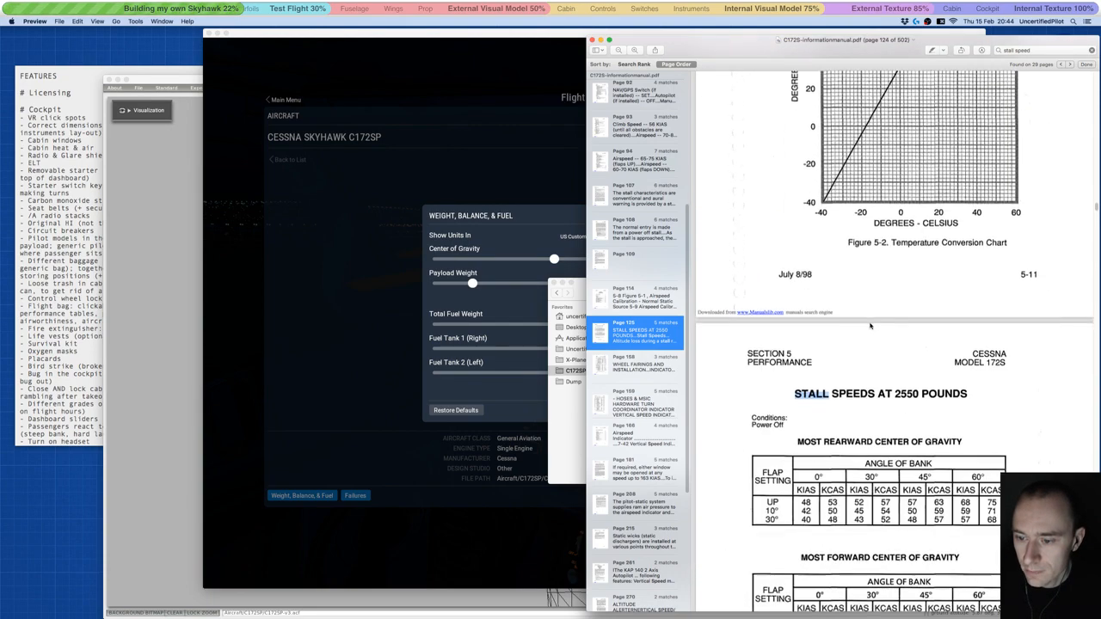
pyautogui.scroll(2, 871, 323)
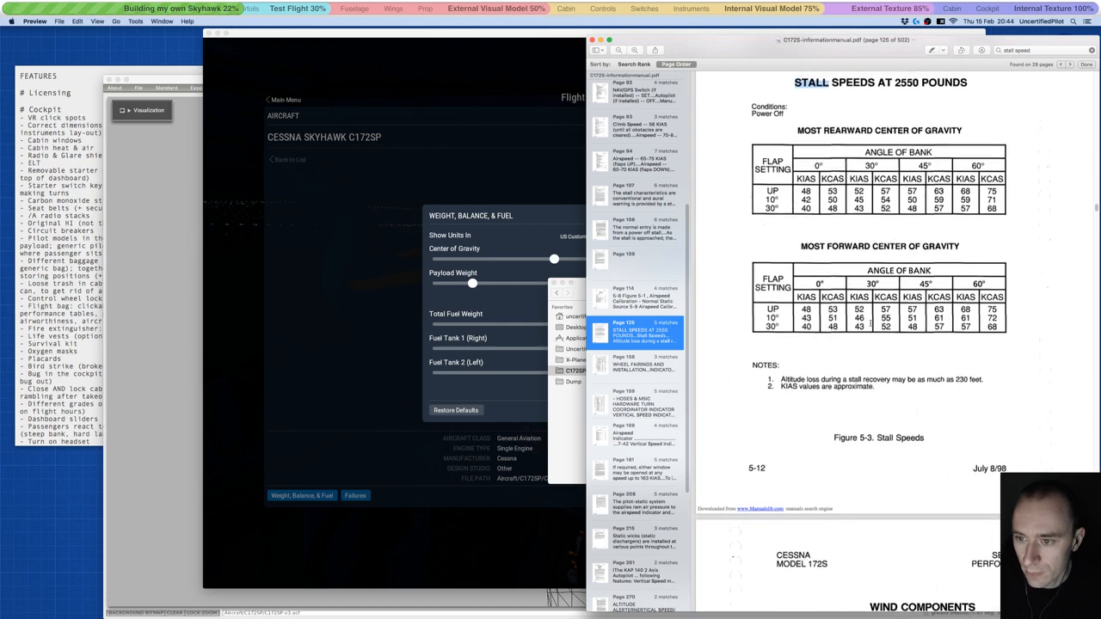
pyautogui.scroll(2, 870, 320)
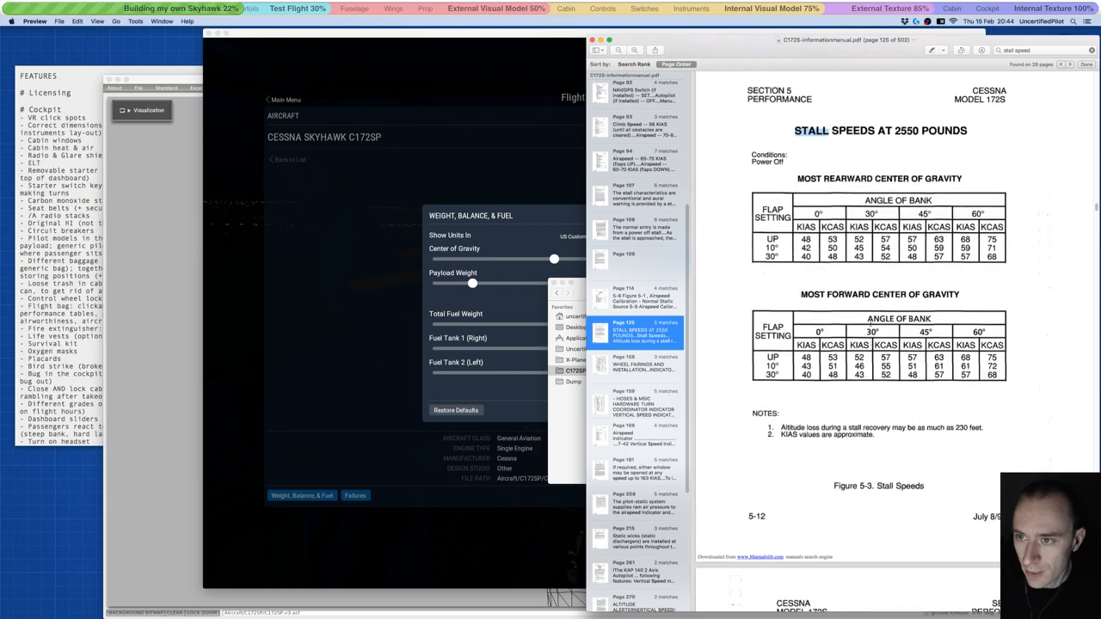
# - Replace the information manual with C172S-poh.pdf from the Manuals folder, place it at the screen edge and close the folder window
pyautogui.moveTo(722, 52); pyautogui.dragTo(769, 343)
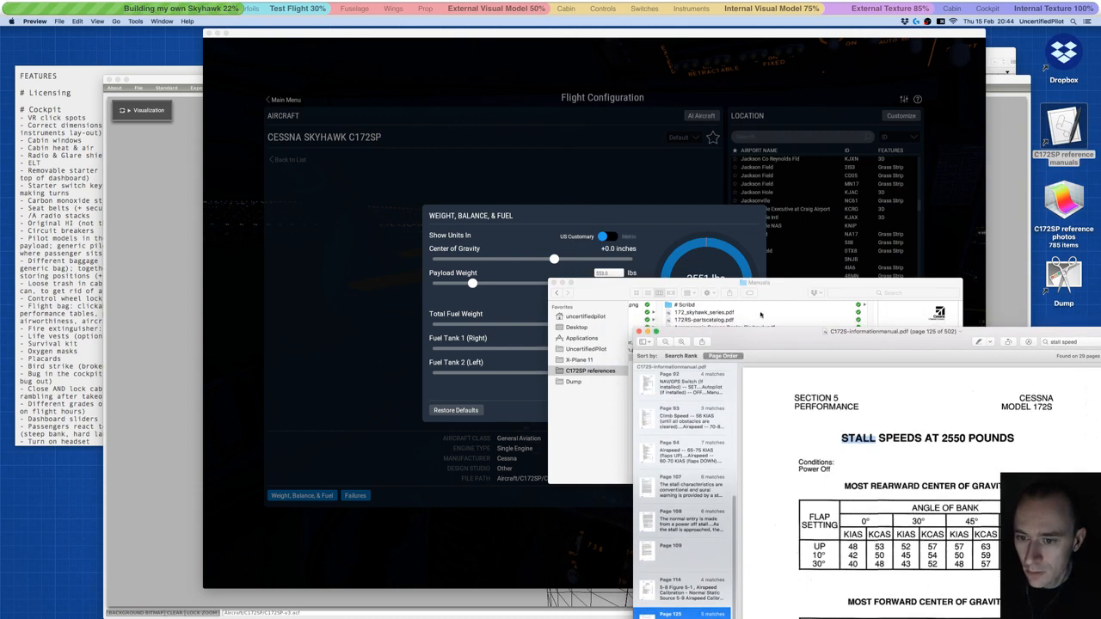
pyautogui.click(762, 297)
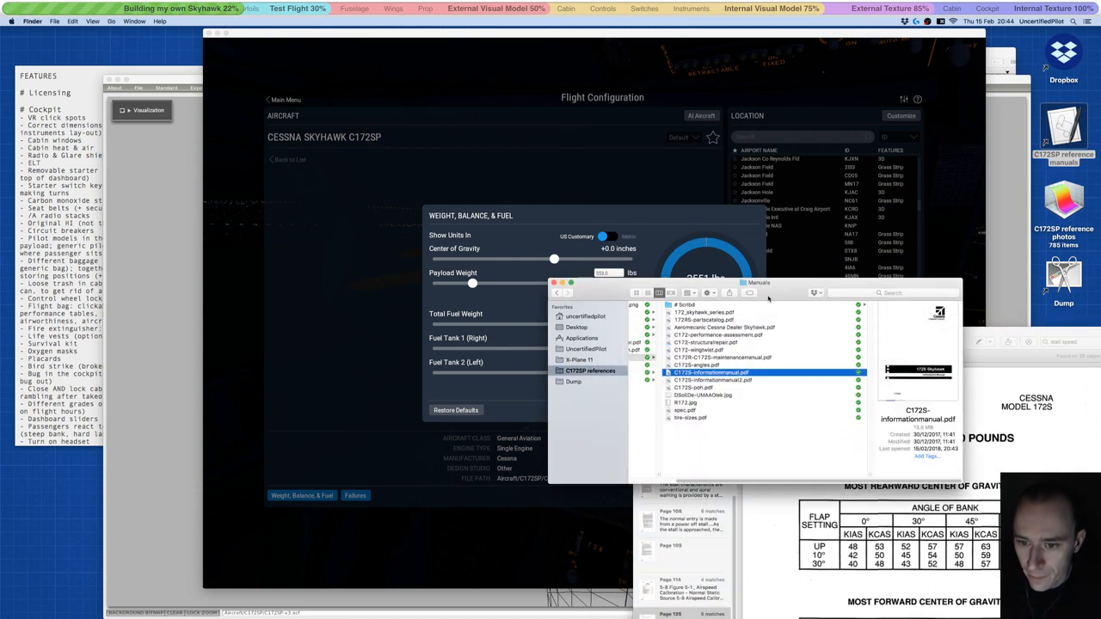
pyautogui.doubleClick(708, 387)
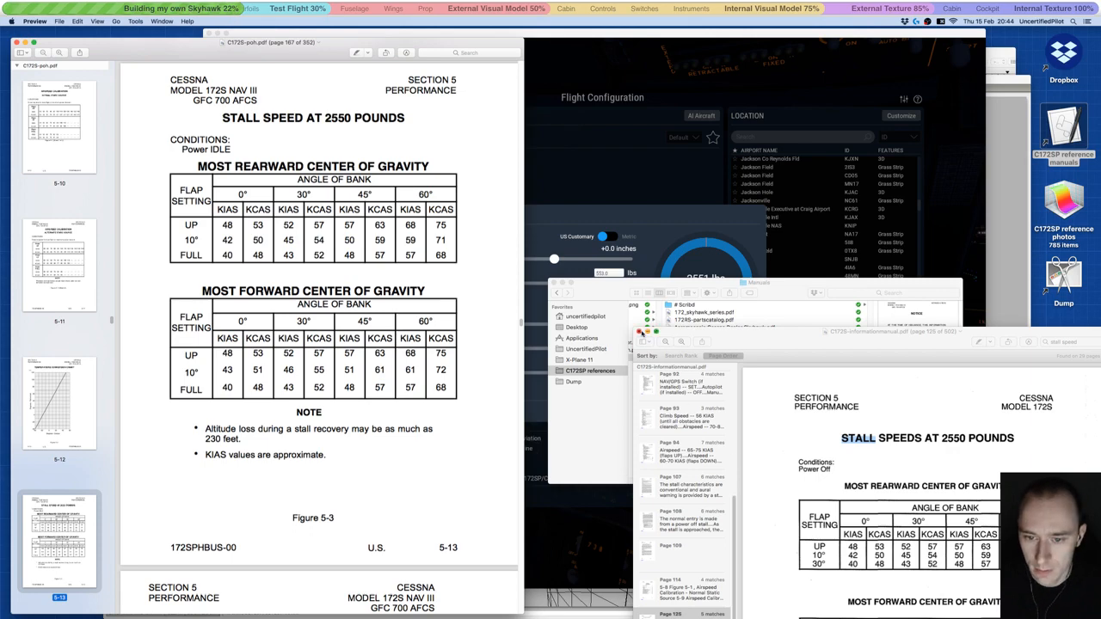
pyautogui.click(641, 332)
pyautogui.moveTo(325, 49); pyautogui.dragTo(957, 39)
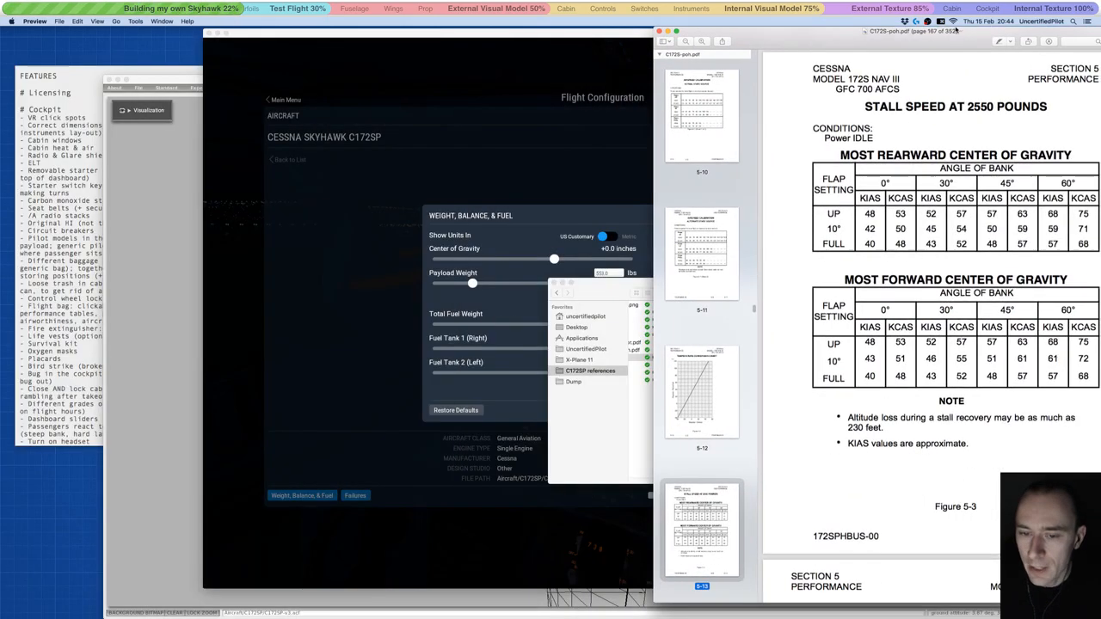
pyautogui.click(553, 284)
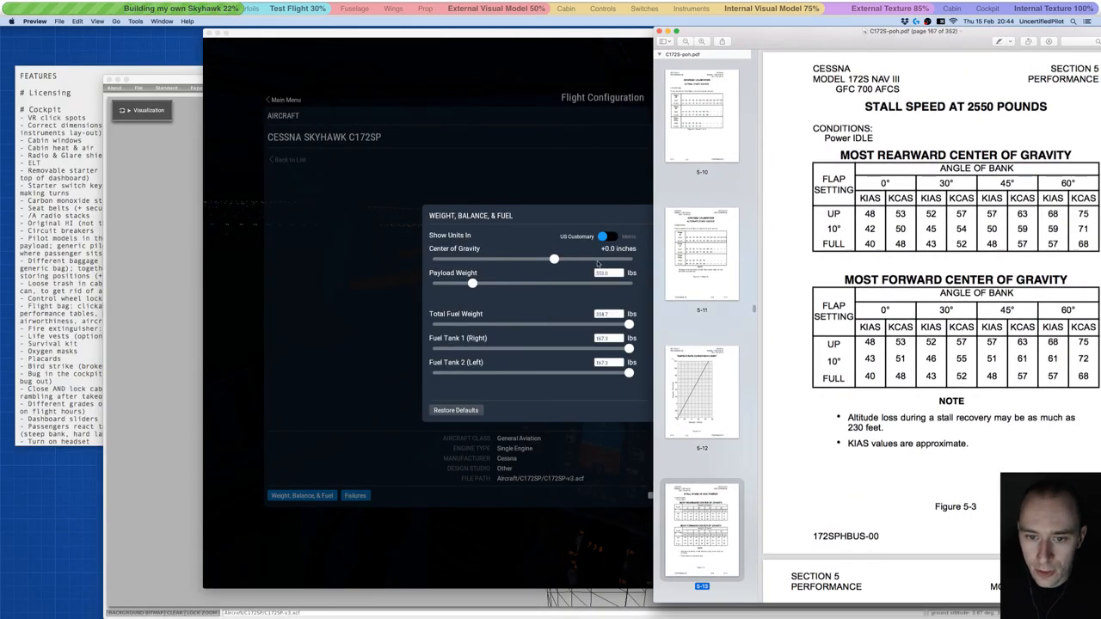
# - Switch to X-Plane and try to lower the Skyhawk's payload weight to 552 lbs
pyautogui.click(589, 280)
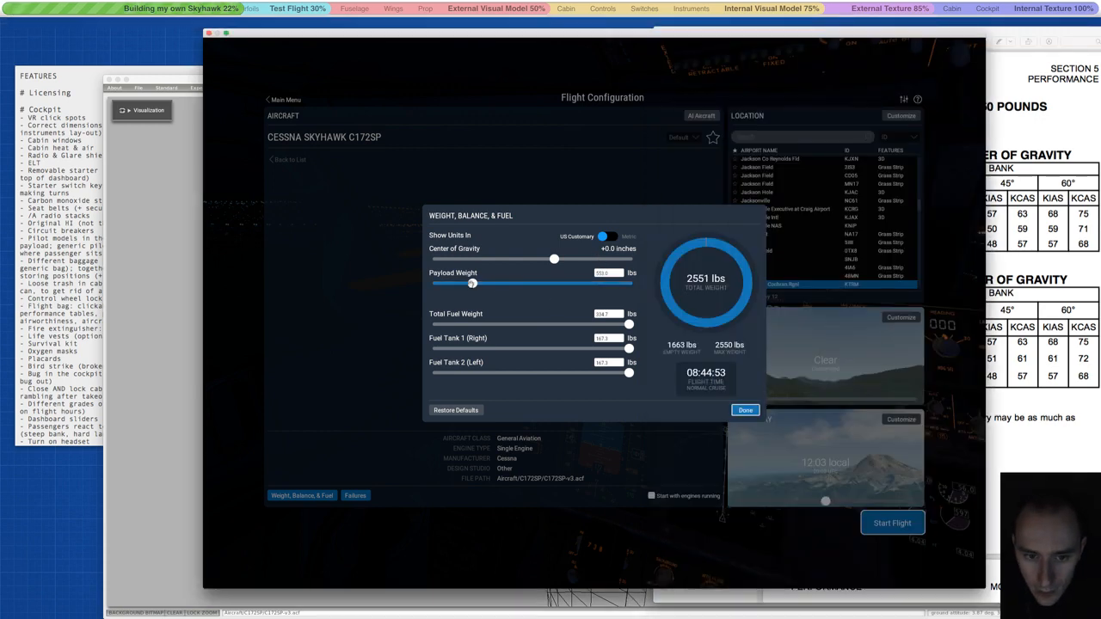
pyautogui.moveTo(472, 283); pyautogui.dragTo(472, 283)
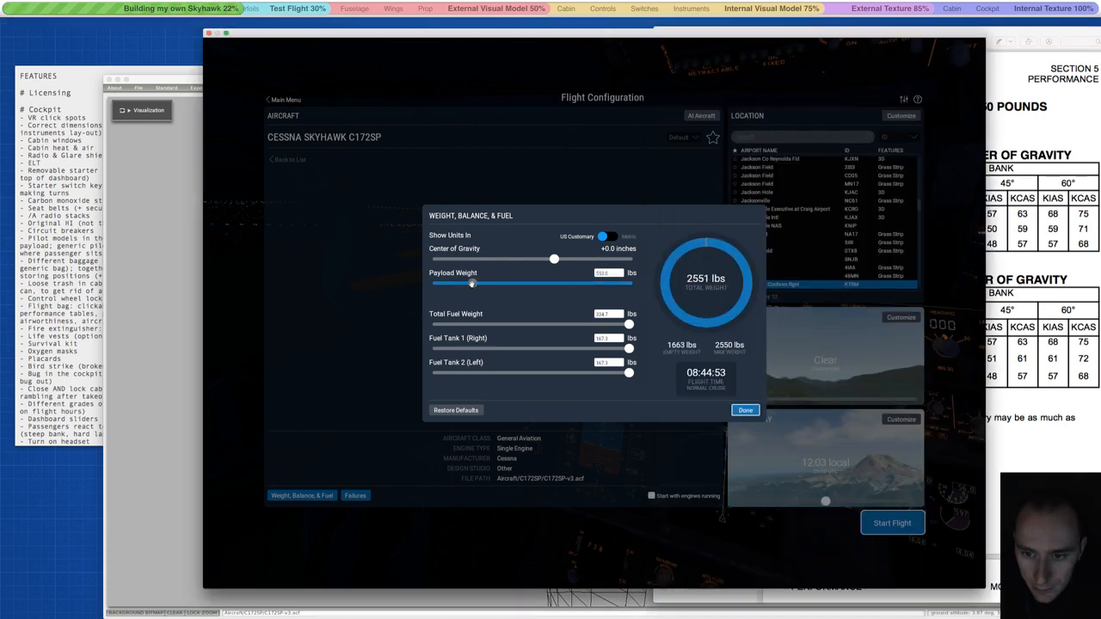
pyautogui.click(603, 274)
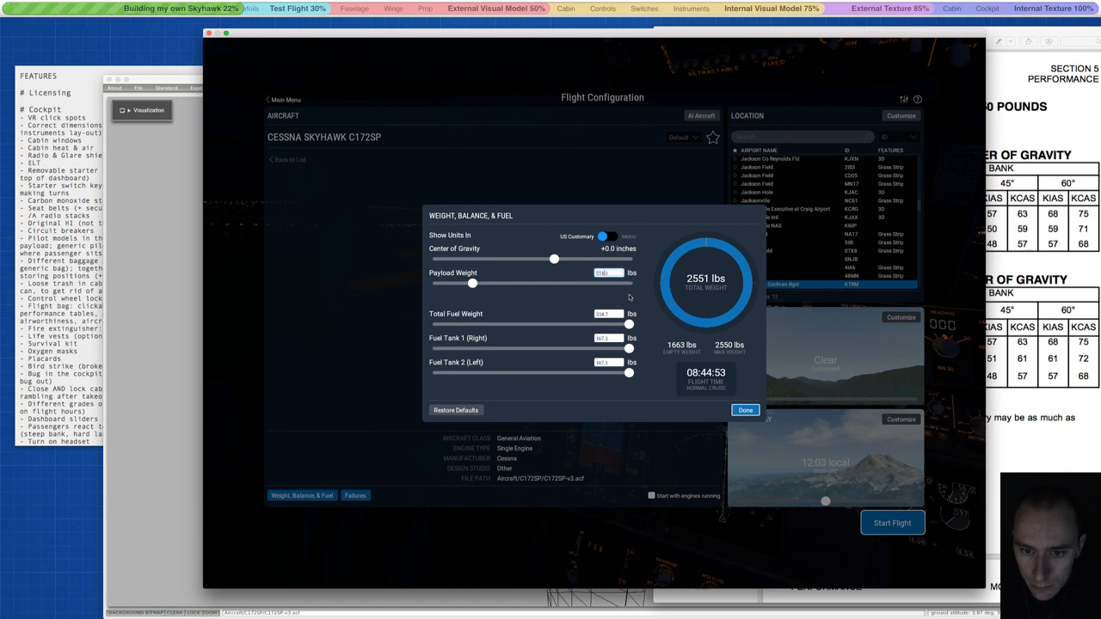
pyautogui.press('Return')
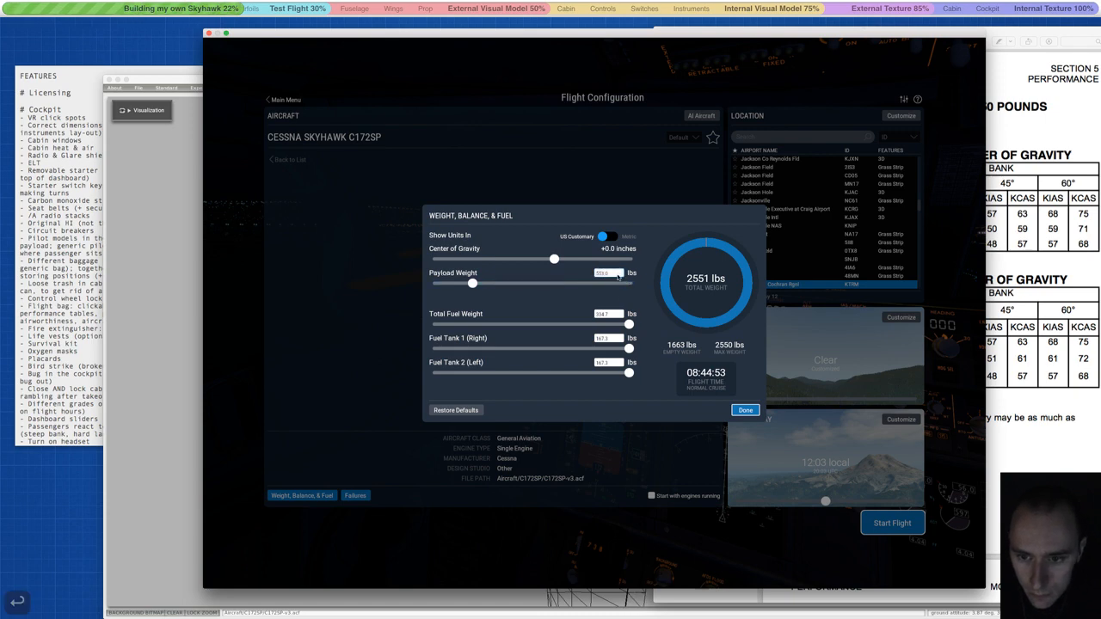
pyautogui.click(617, 275)
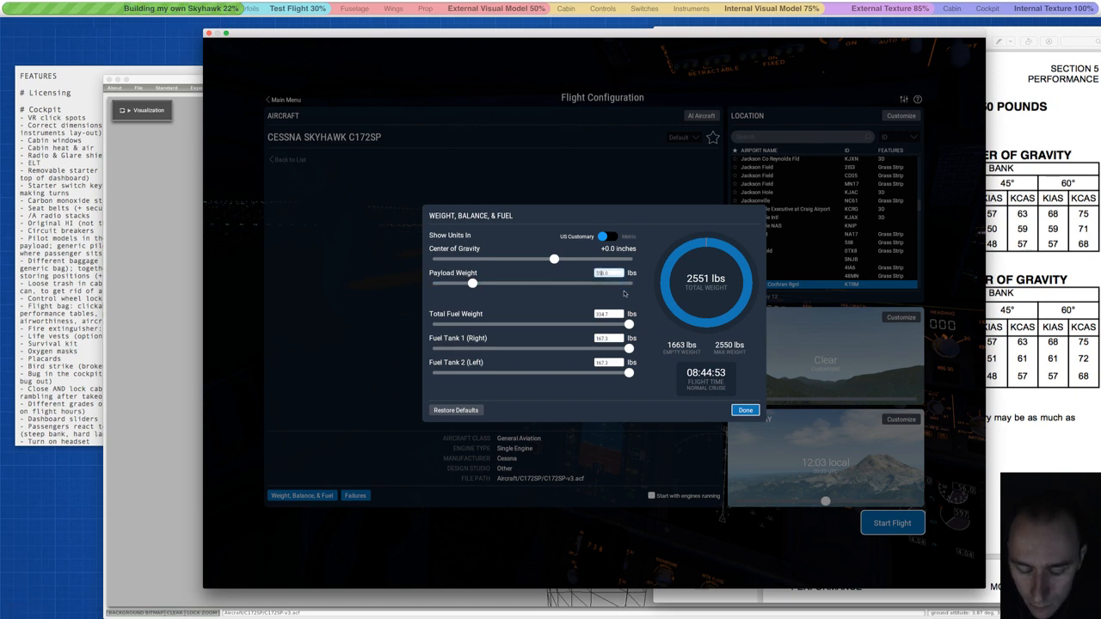
pyautogui.press('BackSpace')
pyautogui.write('2')
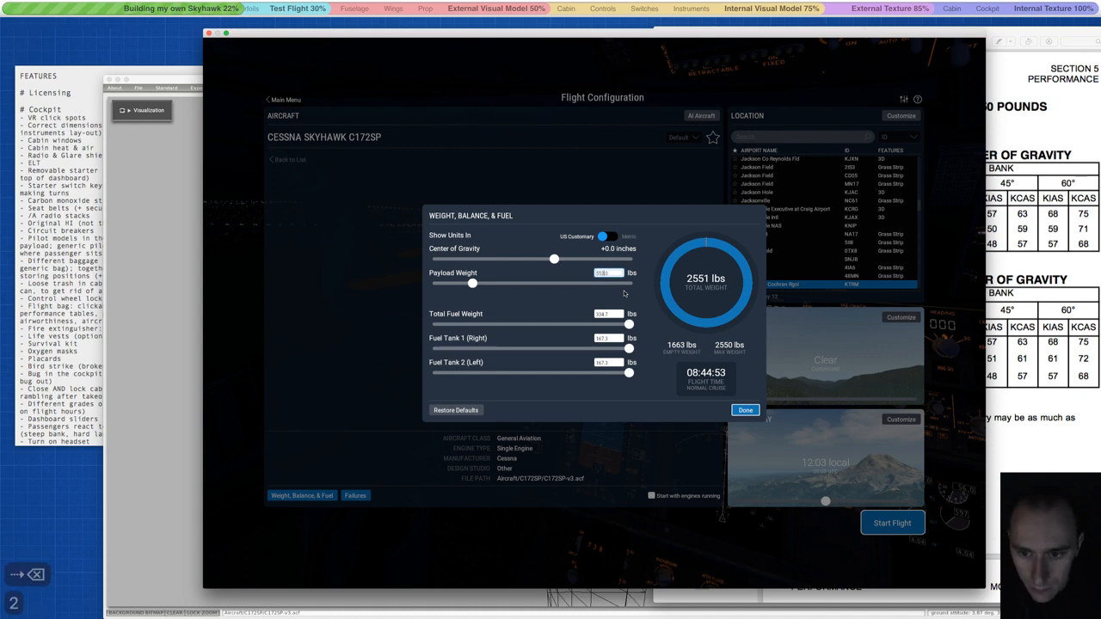
pyautogui.press('Return')
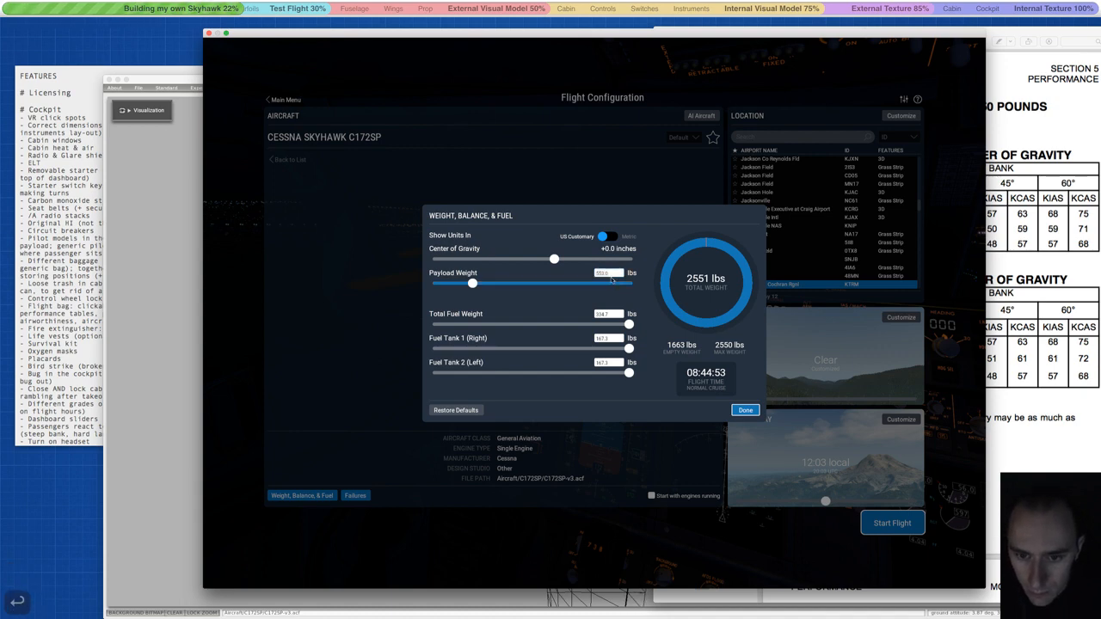
pyautogui.moveTo(472, 283); pyautogui.dragTo(472, 283)
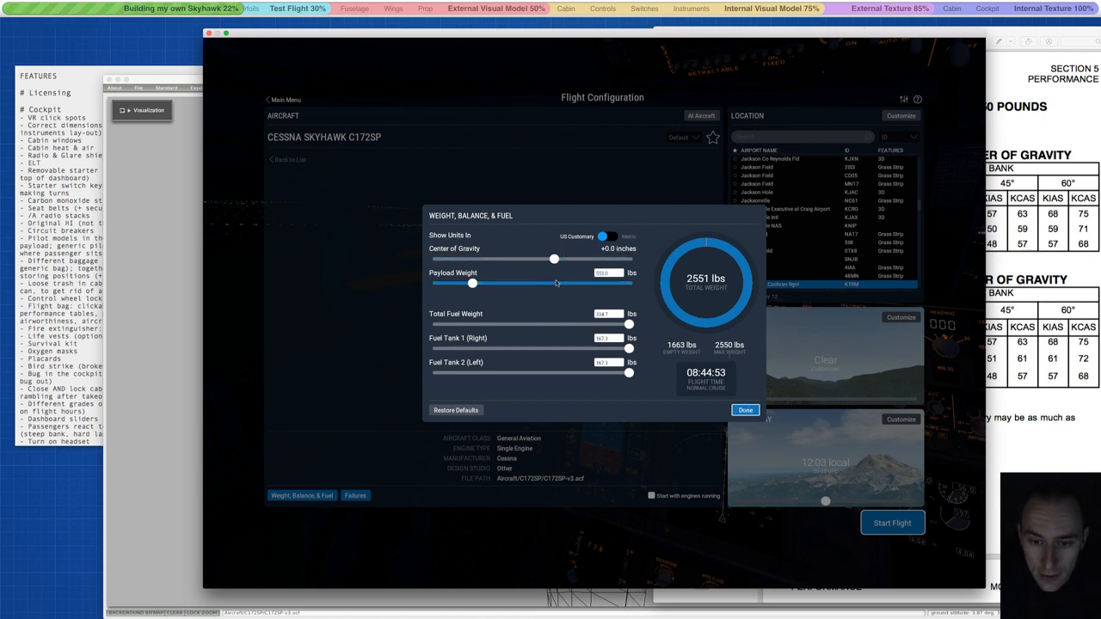
# - Reposition the X-Plane window beside the POH so both the weight settings and the stall-speed tables can be seen
pyautogui.moveTo(917, 31); pyautogui.dragTo(734, 32)
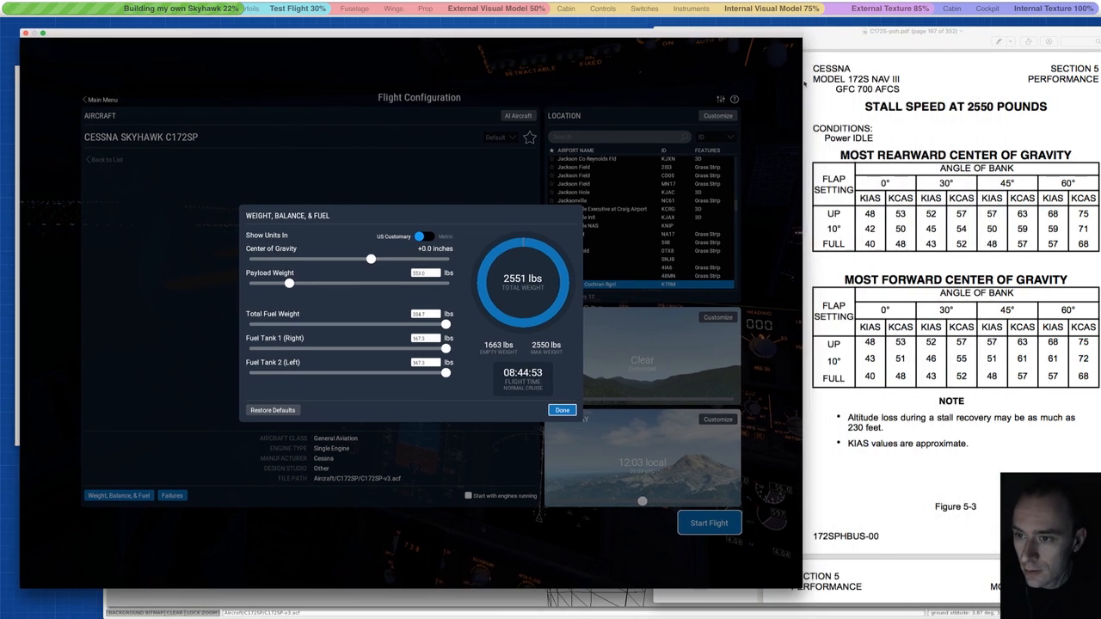
pyautogui.click(1001, 169)
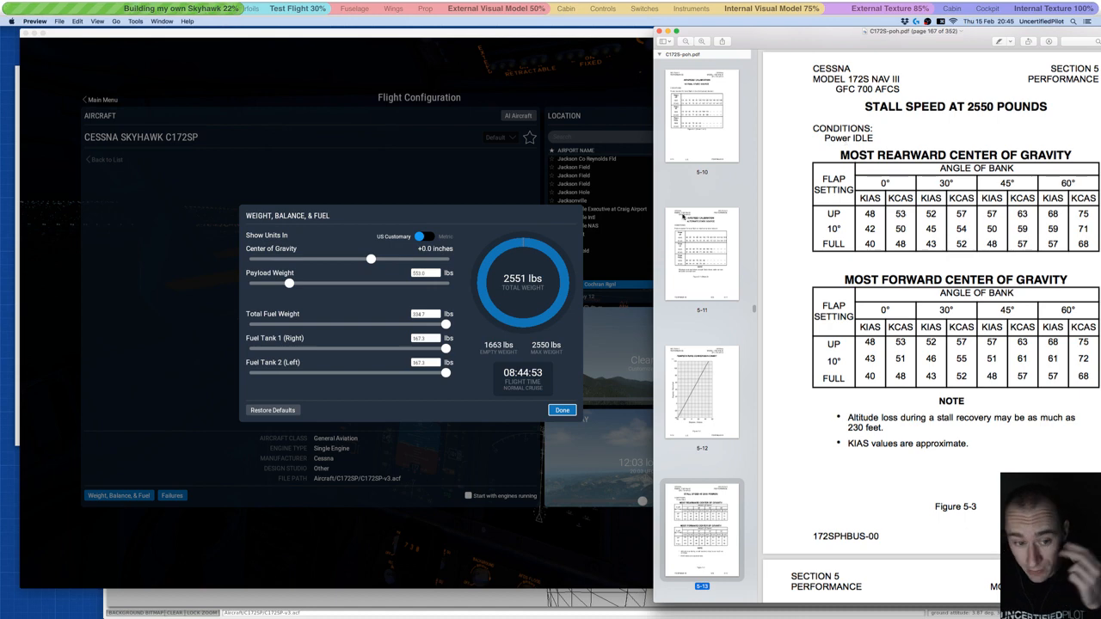
pyautogui.click(370, 258)
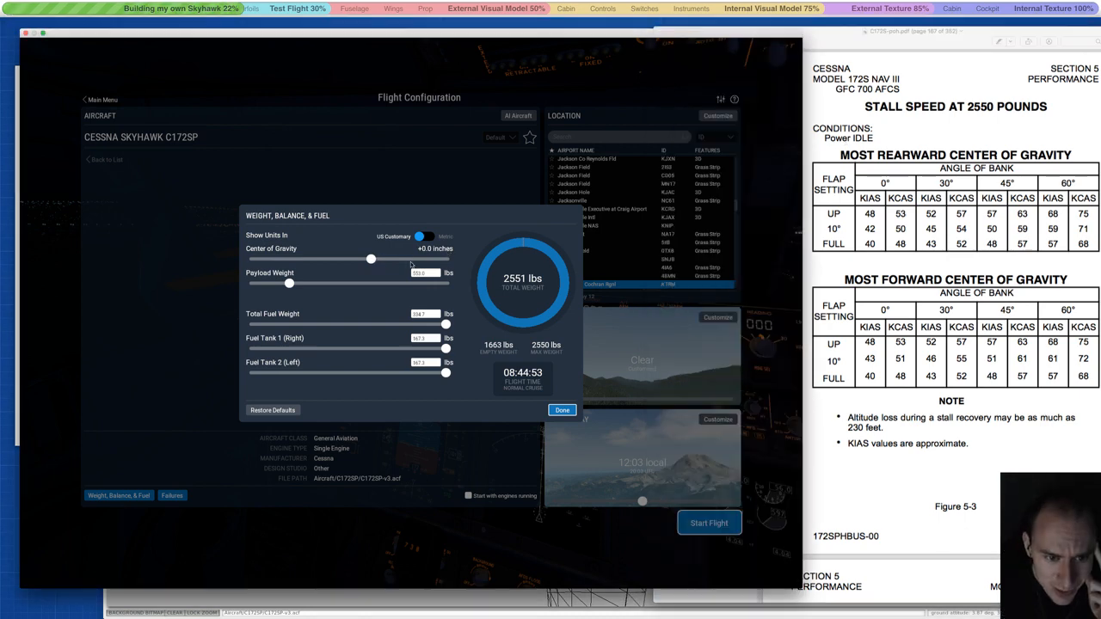
# - Try the center of gravity at both extremes, -43.2 and +27.1 inches, and return it to +0.0 inches
pyautogui.moveTo(370, 259); pyautogui.dragTo(196, 260)
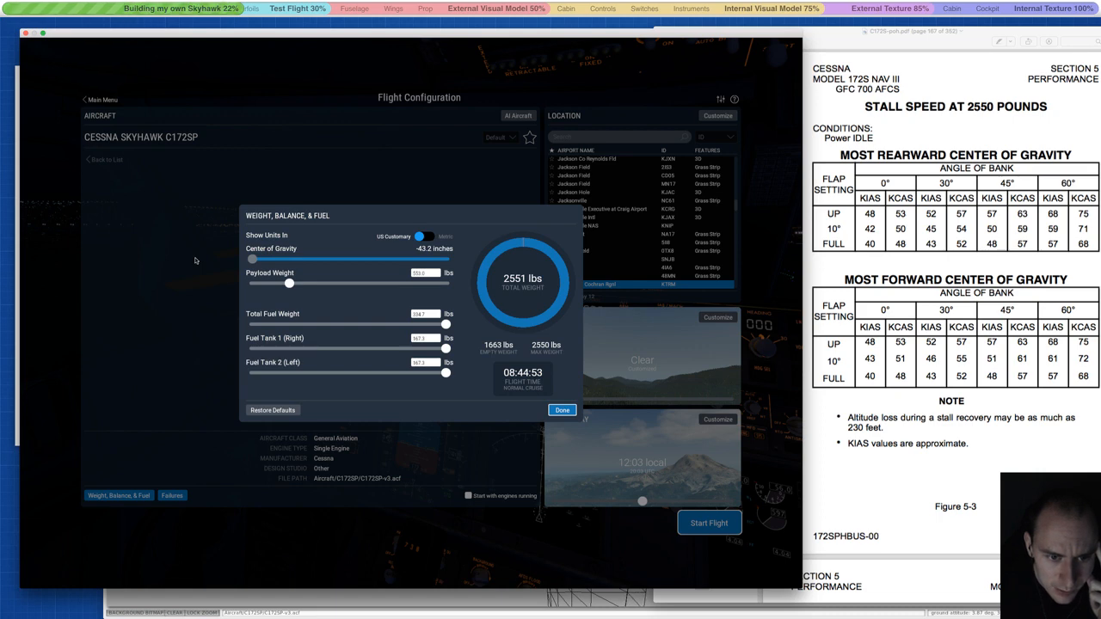
pyautogui.moveTo(196, 261); pyautogui.dragTo(488, 265)
pyautogui.moveTo(445, 259)
pyautogui.mouseDown()
pyautogui.moveTo(254, 269)
pyautogui.moveTo(401, 272)
pyautogui.moveTo(446, 259)
pyautogui.moveTo(429, 261)
pyautogui.mouseUp()
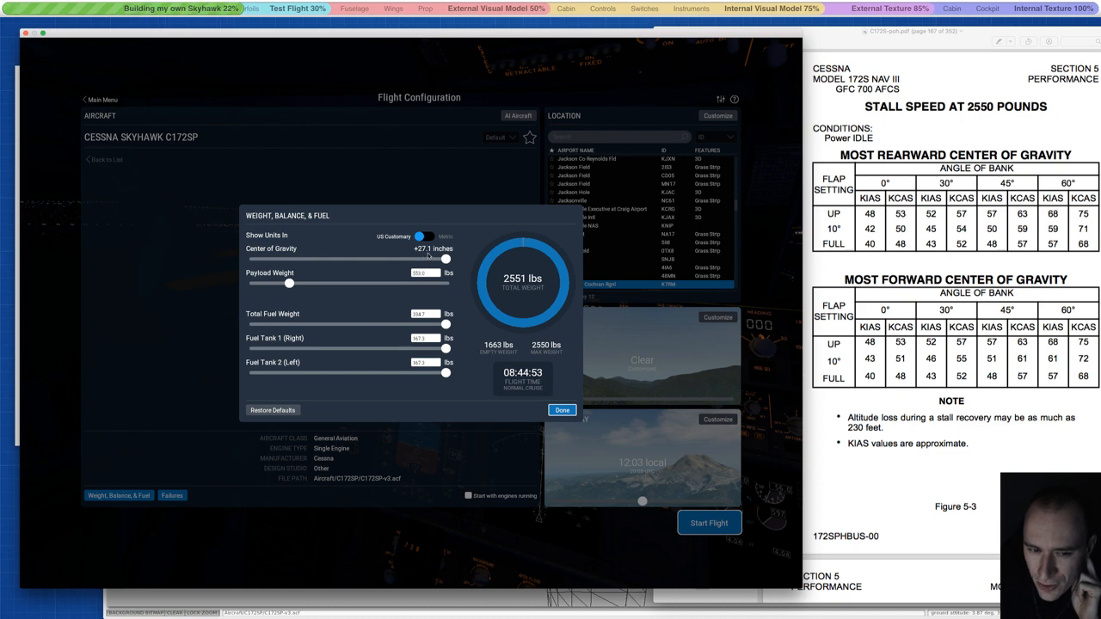
pyautogui.moveTo(445, 259); pyautogui.dragTo(370, 258)
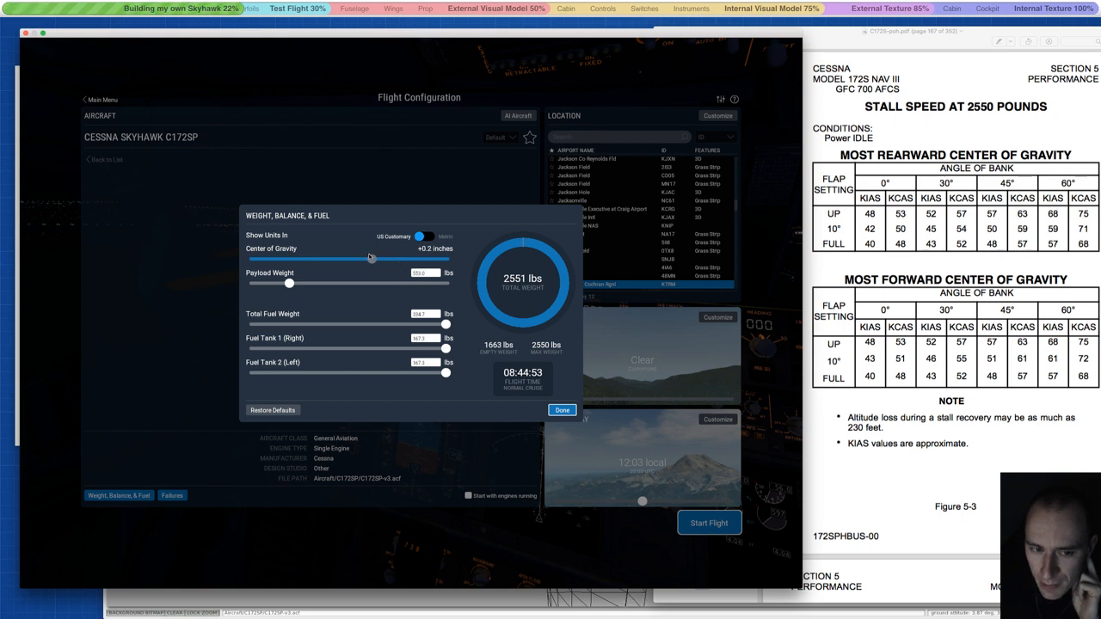
pyautogui.moveTo(370, 257); pyautogui.dragTo(370, 258)
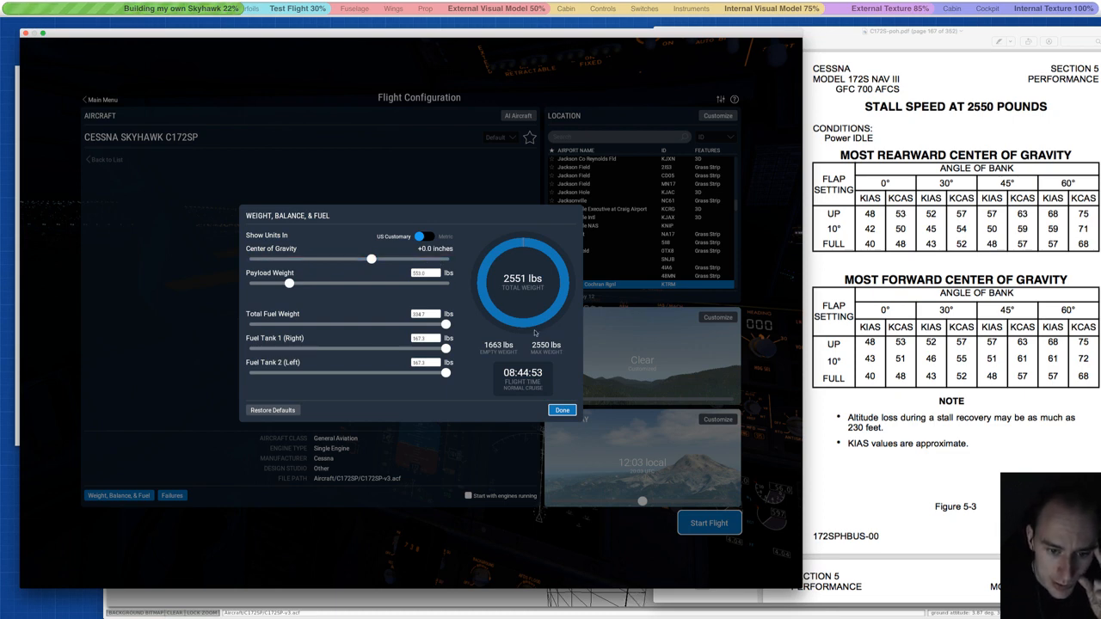
# - Accept the weight, balance and fuel settings and start the flight with the Cessna Skyhawk C172SP
pyautogui.click(562, 410)
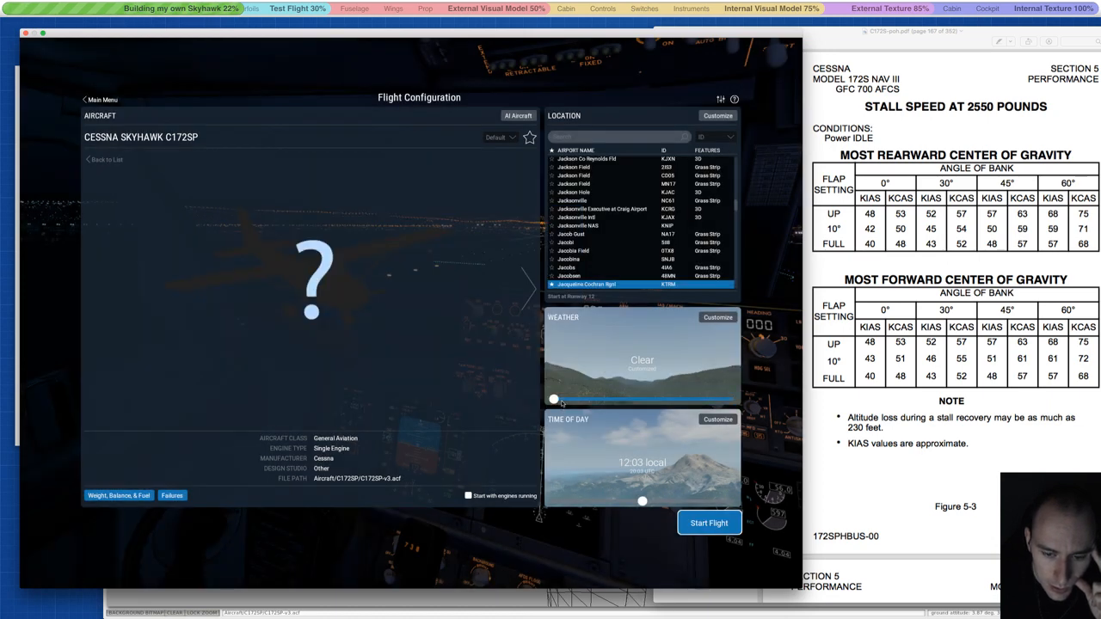
pyautogui.click(701, 527)
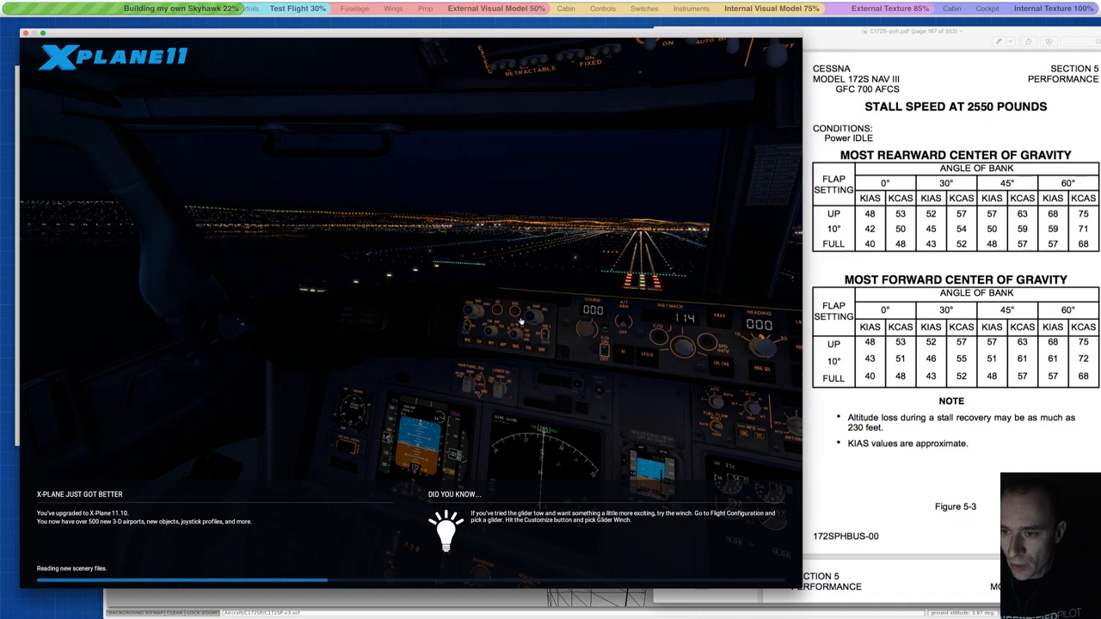
# - Switch to the POH and magnify the 0° bank KCAS column of the rearward center of gravity stall-speed table
pyautogui.click(995, 240)
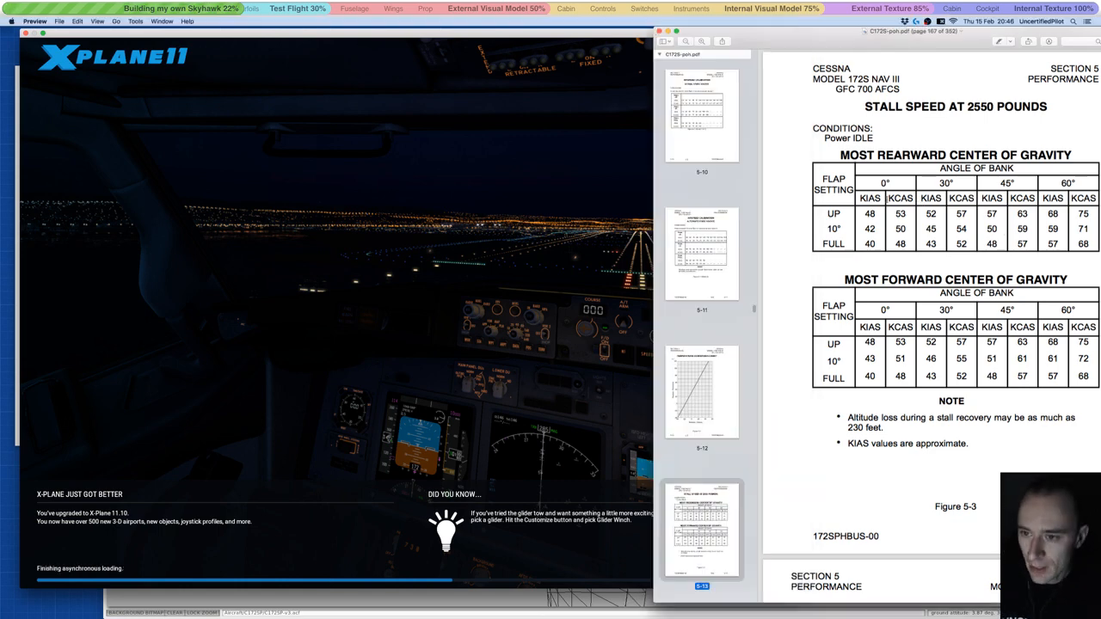
pyautogui.press('`')
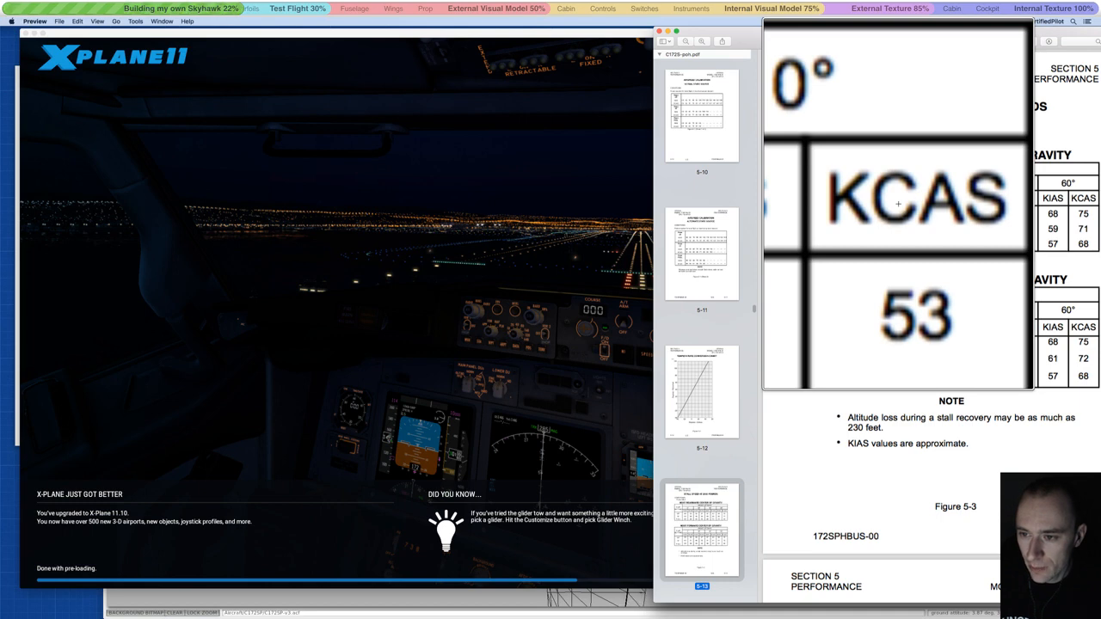
# - Dismiss the magnifier and switch from the POH to the X-Plane cockpit view
pyautogui.press('`')
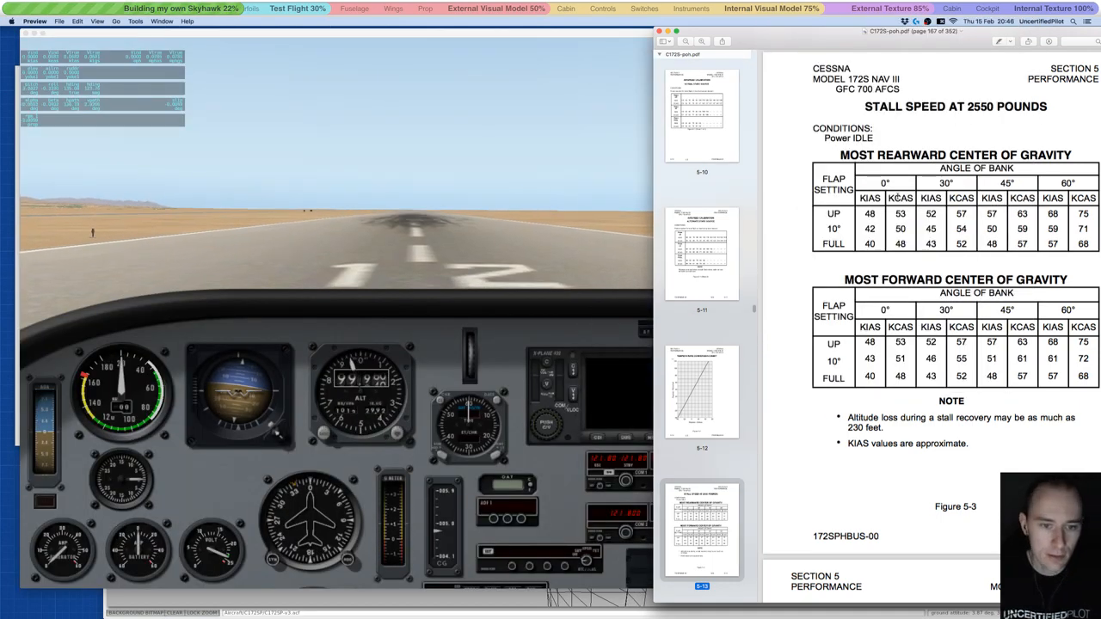
pyautogui.click(91, 88)
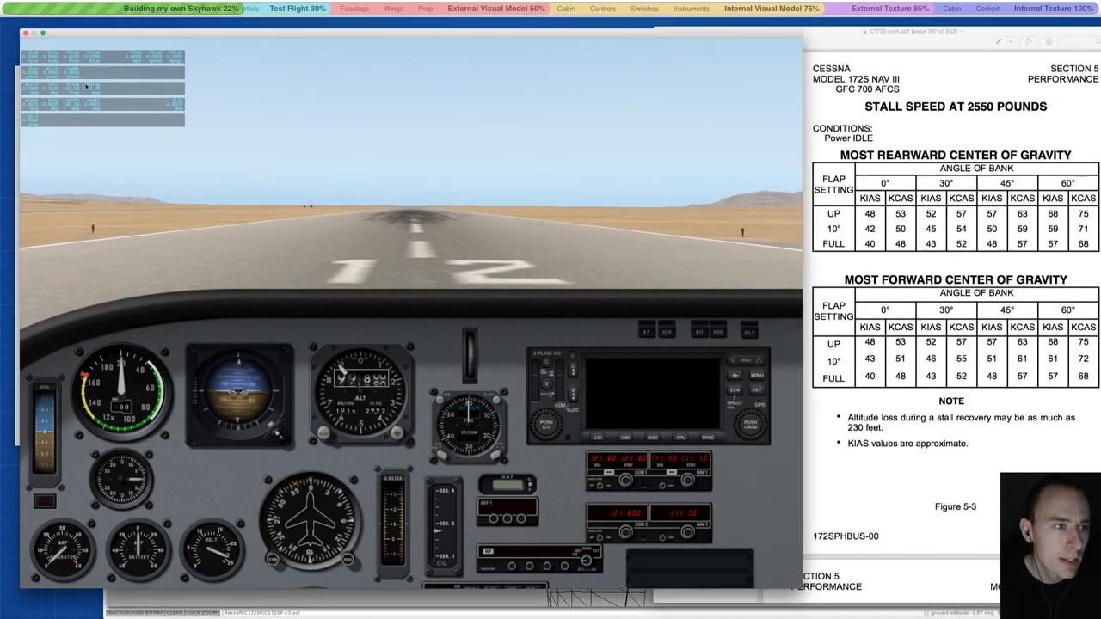
pyautogui.press('`')
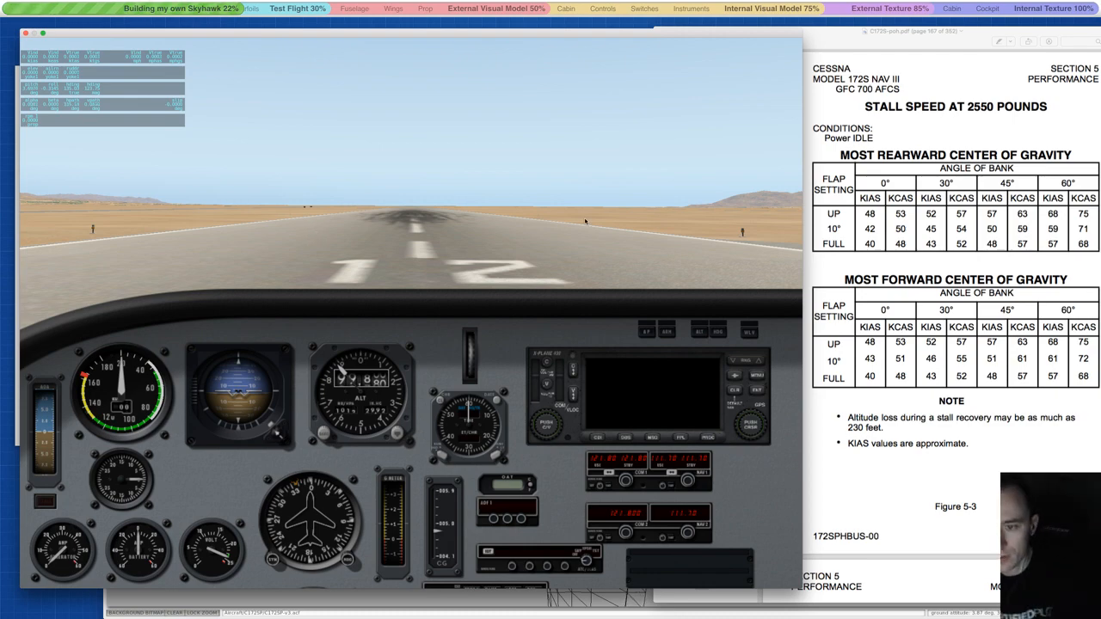
# - Switch on the battery, set the mixture to full rich and start the engine with the ignition switch
pyautogui.press('Down')
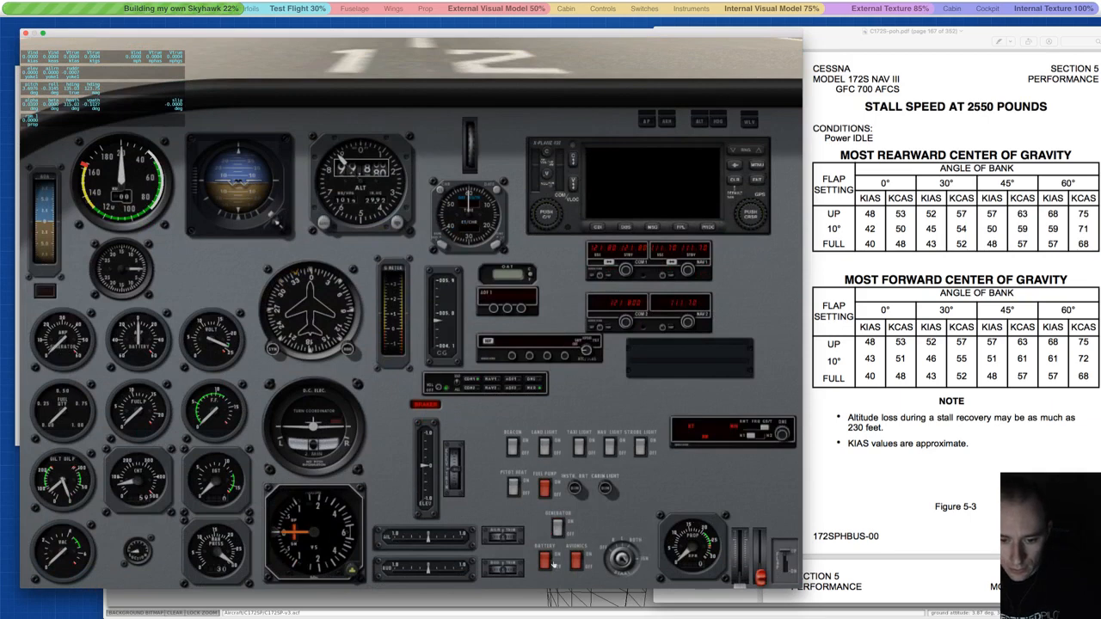
pyautogui.click(547, 560)
pyautogui.moveTo(748, 575); pyautogui.dragTo(759, 547)
pyautogui.click(620, 561)
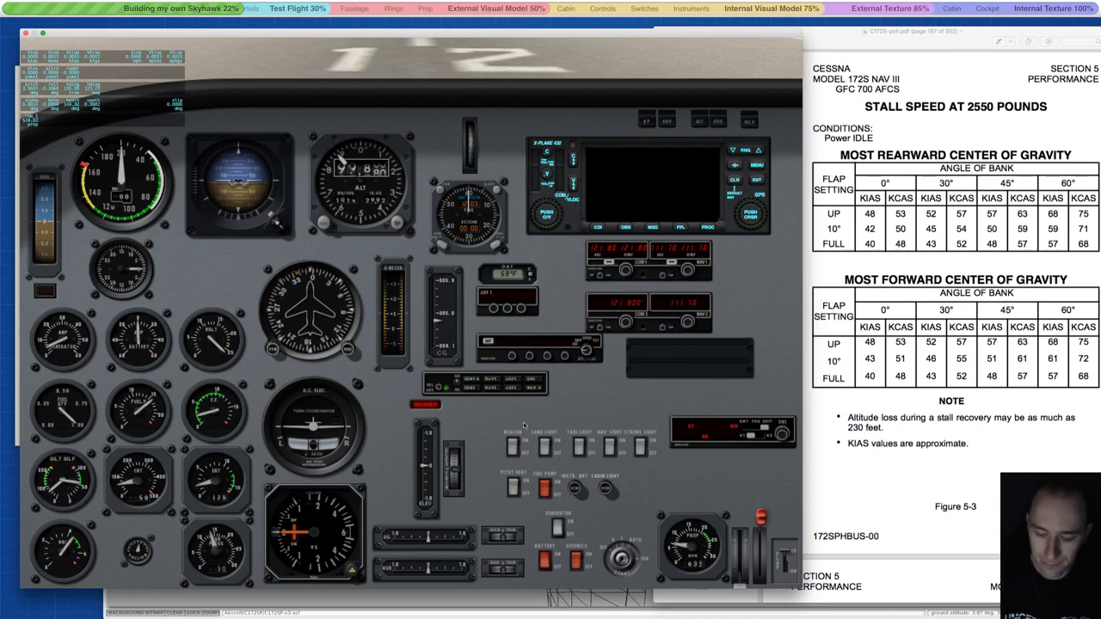
pyautogui.press('Up')
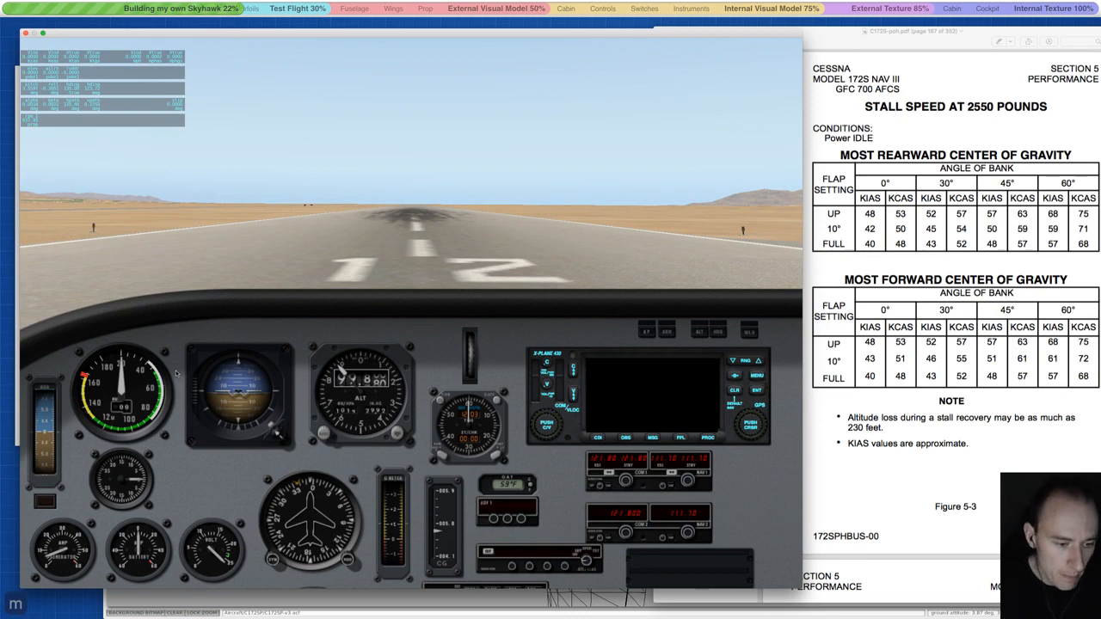
# - Use the map to place the aircraft in flight at an altitude of about 4,860 ft, and close the map
pyautogui.press('m')
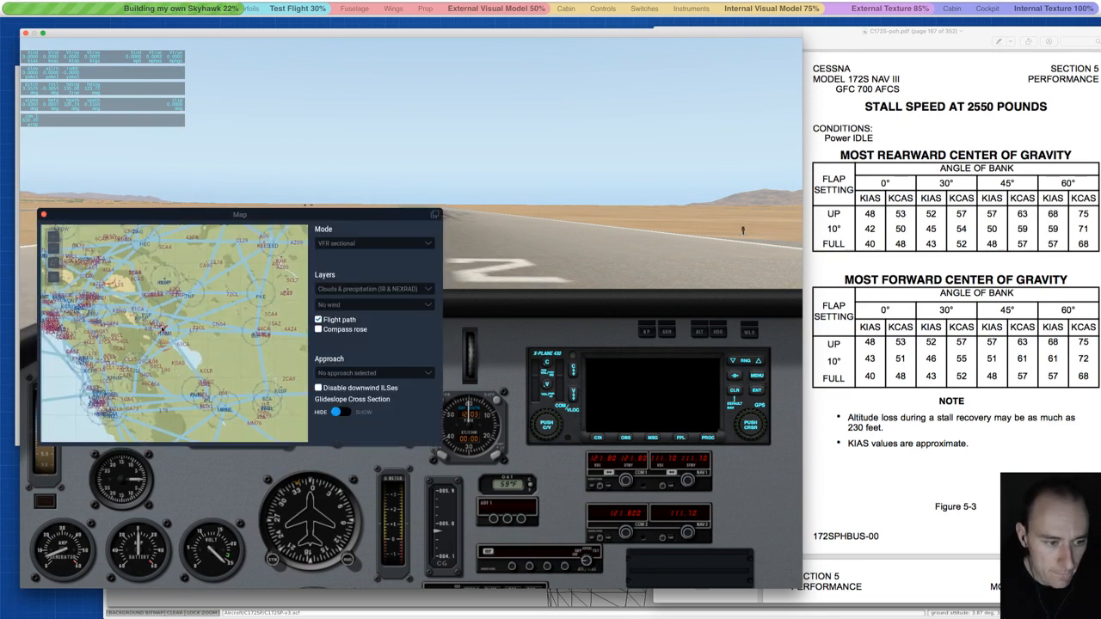
pyautogui.click(162, 328)
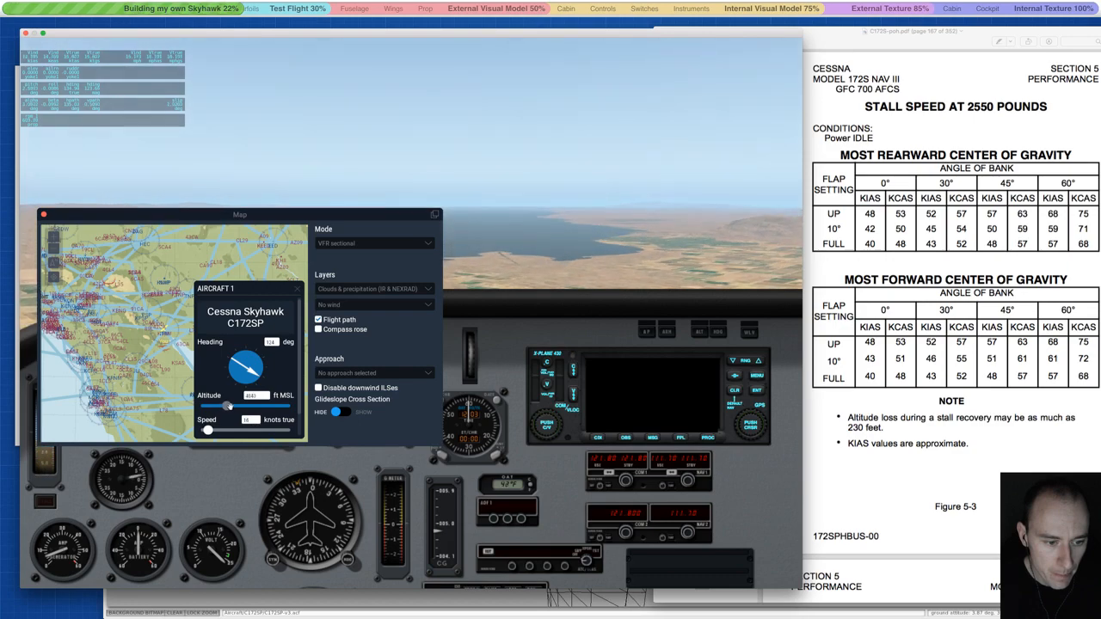
pyautogui.click(44, 215)
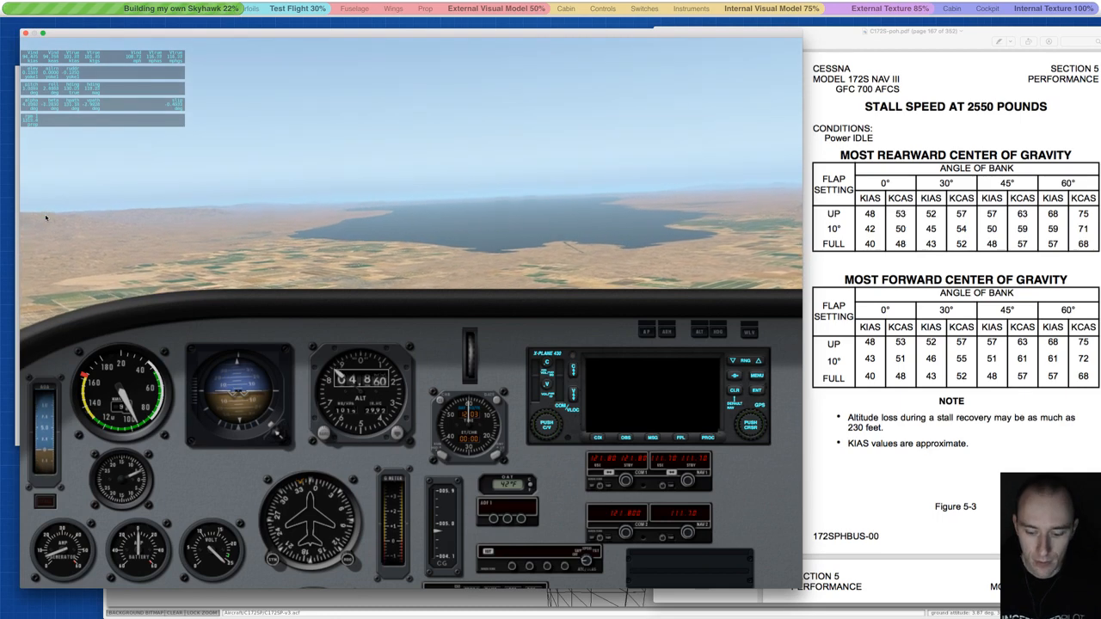
# - Adjust the pitch trim nose-down and nose-up in small increments to steady the aircraft in level flight
pyautogui.press('[')
pyautogui.press('[')
pyautogui.press('[')
pyautogui.press('[')
pyautogui.press('[')
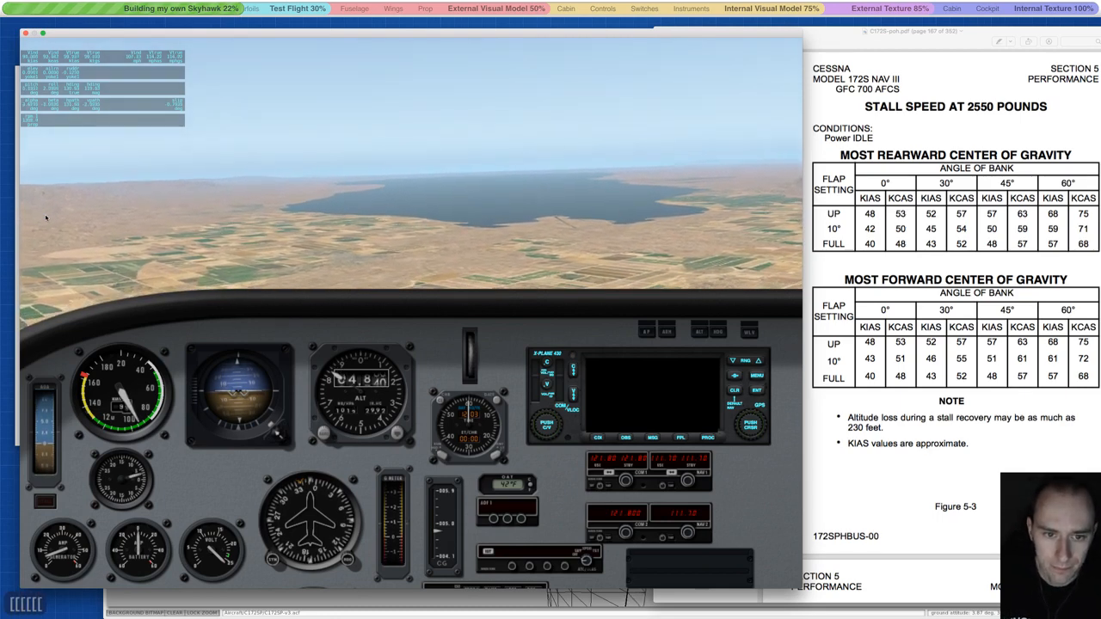
pyautogui.press(']')
pyautogui.press(']')
pyautogui.press(']')
pyautogui.press(']')
pyautogui.press(']')
pyautogui.press(']')
pyautogui.press(']')
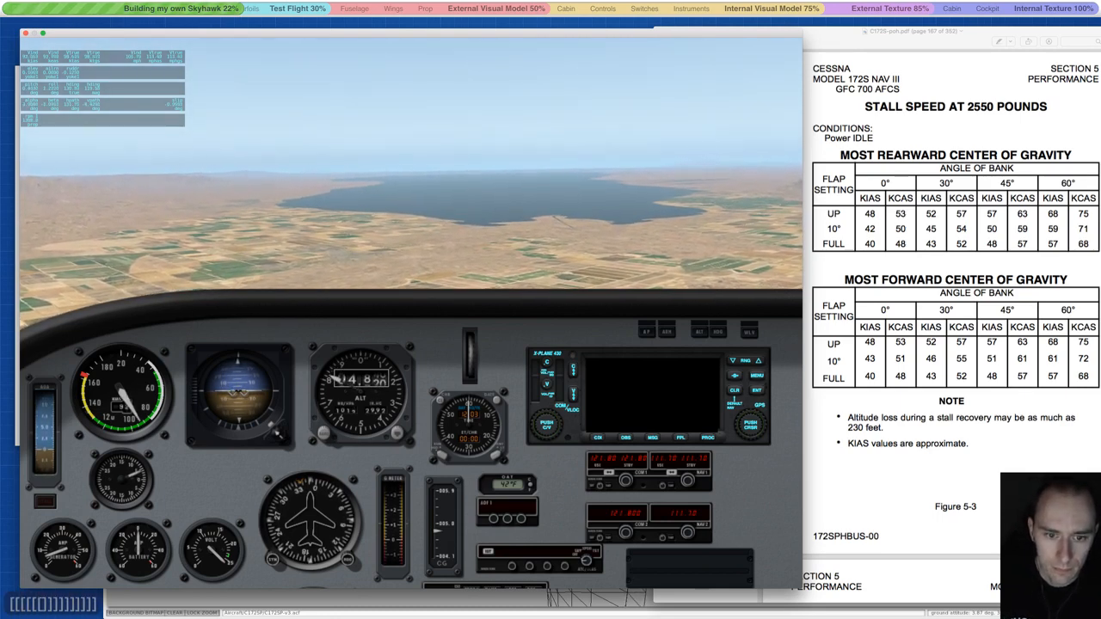
pyautogui.press(']')
pyautogui.press(']')
pyautogui.press(']')
pyautogui.press(']')
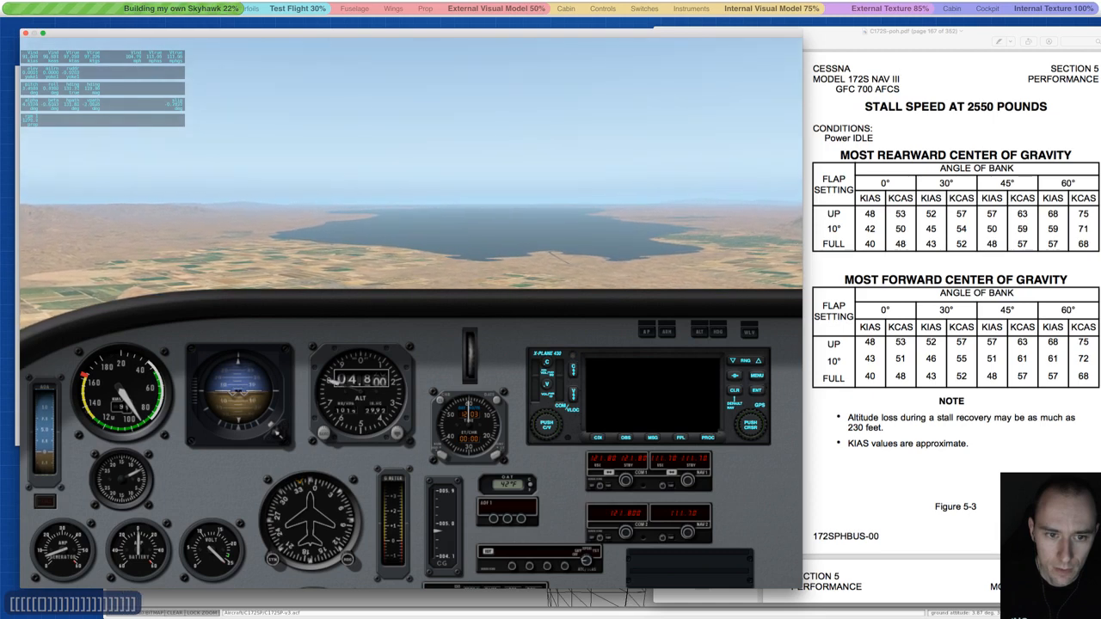
pyautogui.press('[')
pyautogui.press('[')
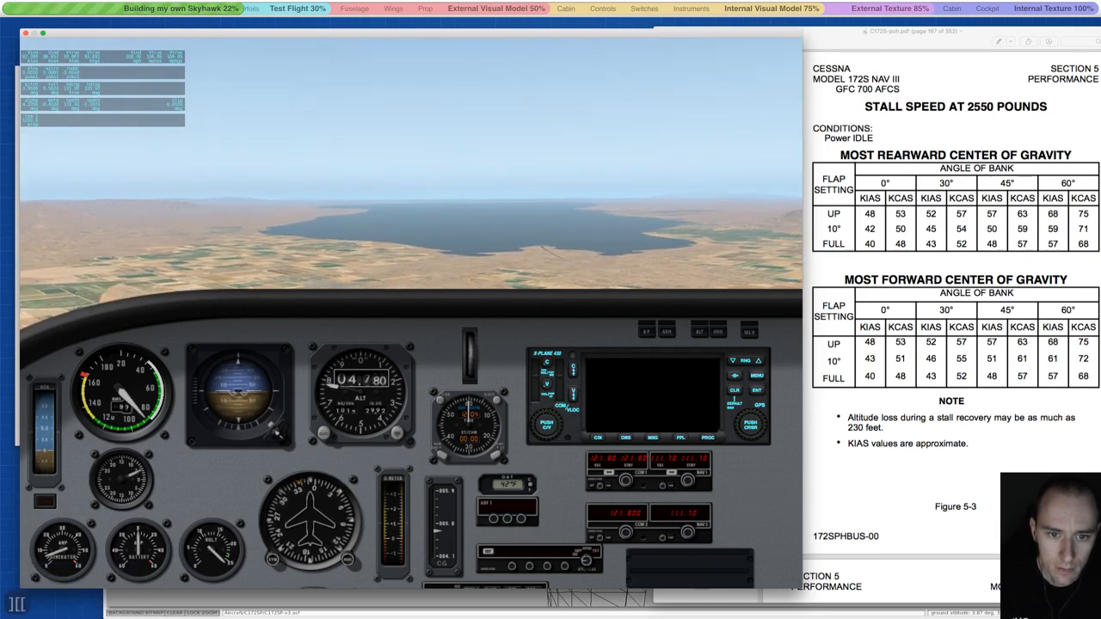
pyautogui.press('[')
pyautogui.press('[')
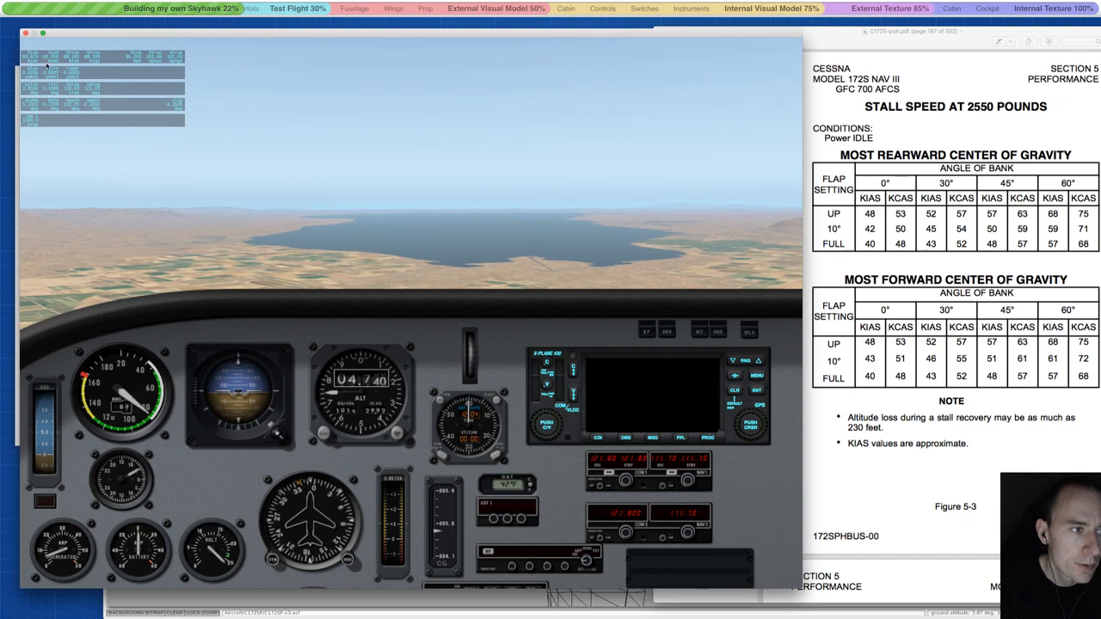
# - Trim the nose up gradually to slow the aircraft down towards its stall speed
pyautogui.press(']')
pyautogui.press(']')
pyautogui.press(']')
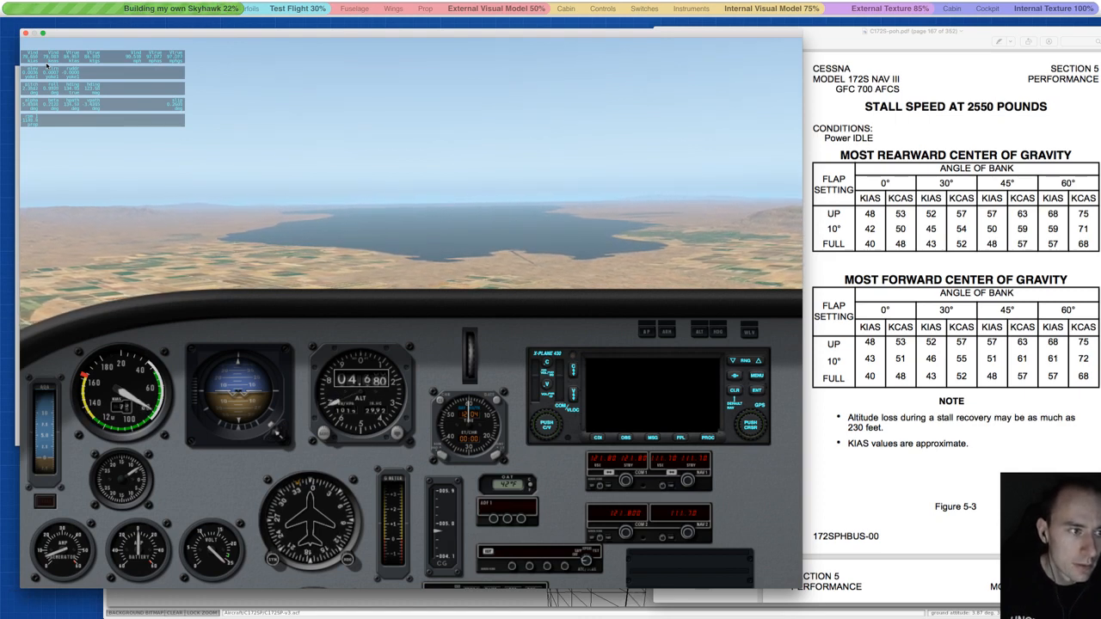
pyautogui.press(']')
pyautogui.press(']')
pyautogui.press(']')
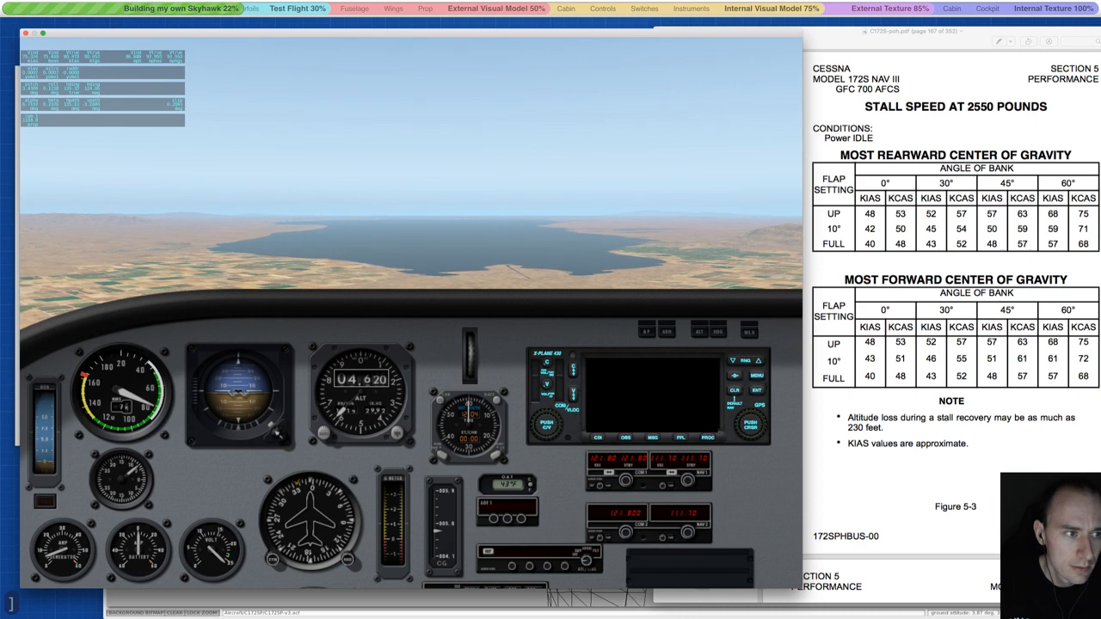
pyautogui.press(']')
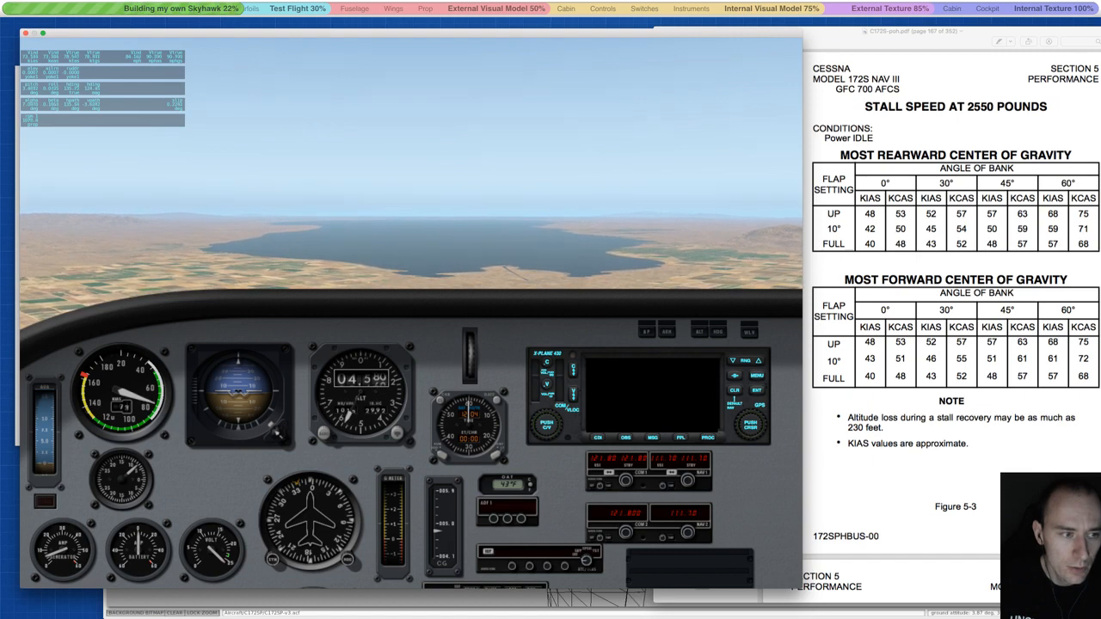
pyautogui.press(']')
pyautogui.press(']')
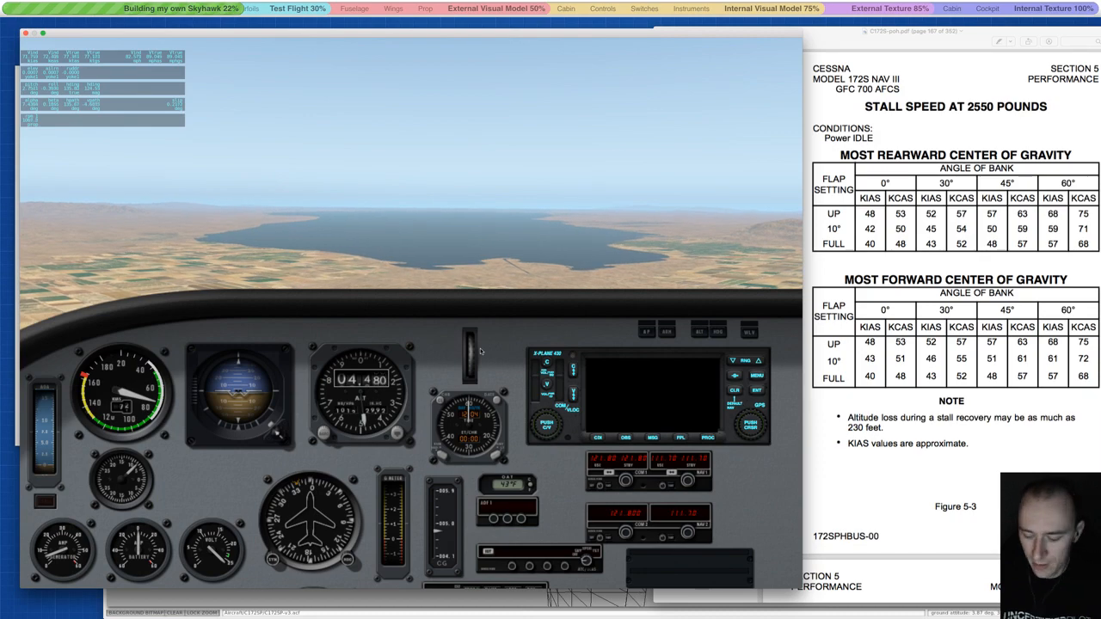
# - Cut the engine in flight by pulling the mixture to idle cutoff, and pause the simulation during the glide
pyautogui.press('Down')
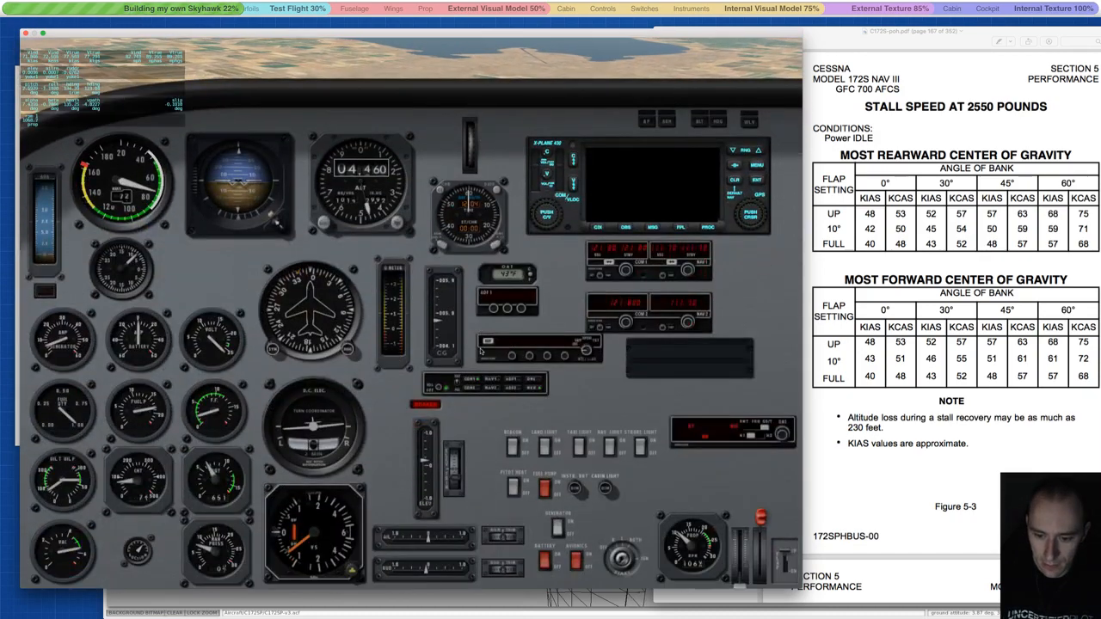
pyautogui.press('Up')
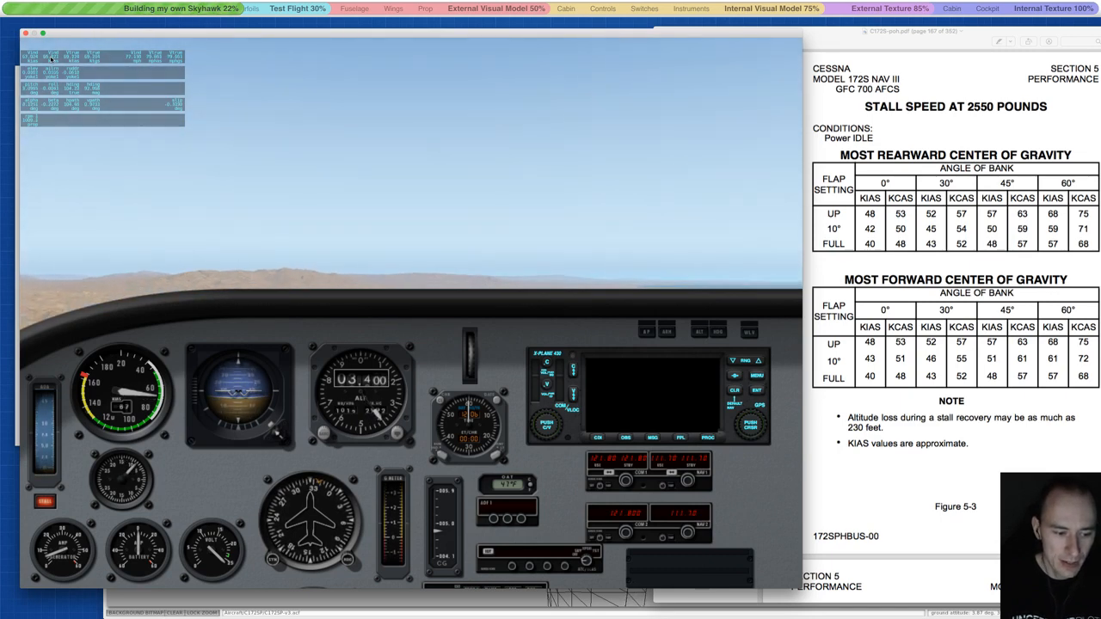
pyautogui.press('Down')
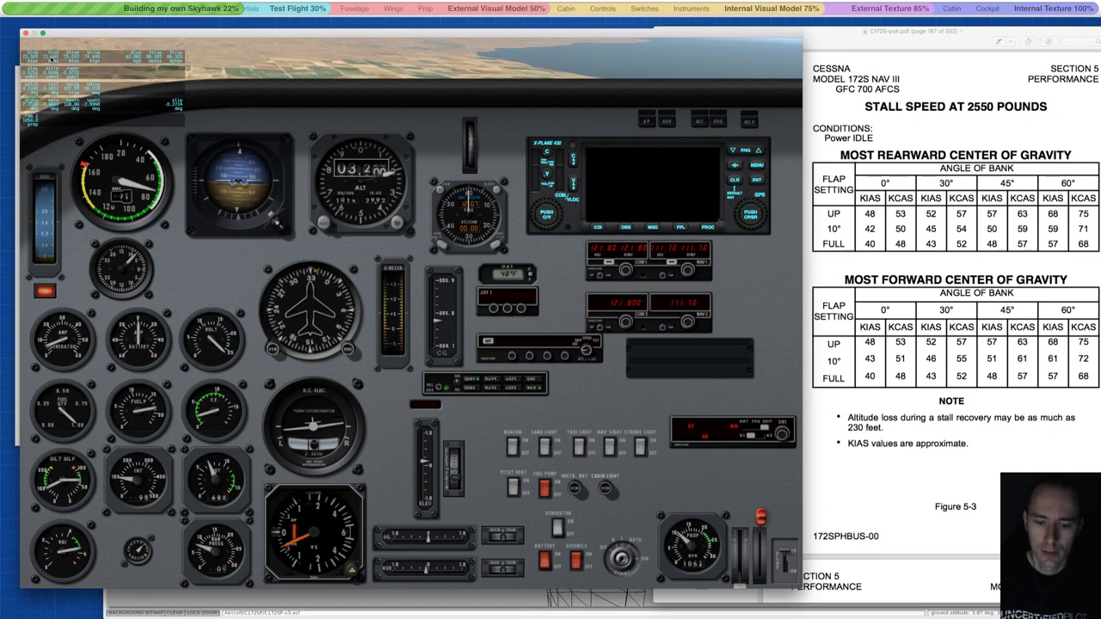
pyautogui.moveTo(760, 515); pyautogui.dragTo(760, 578)
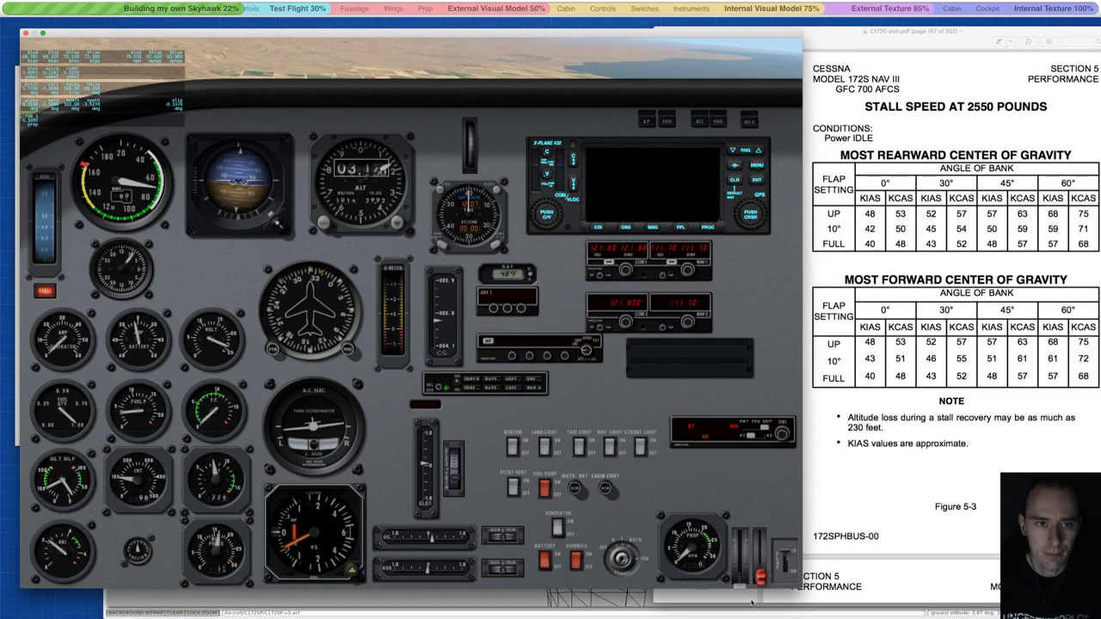
pyautogui.press('Up')
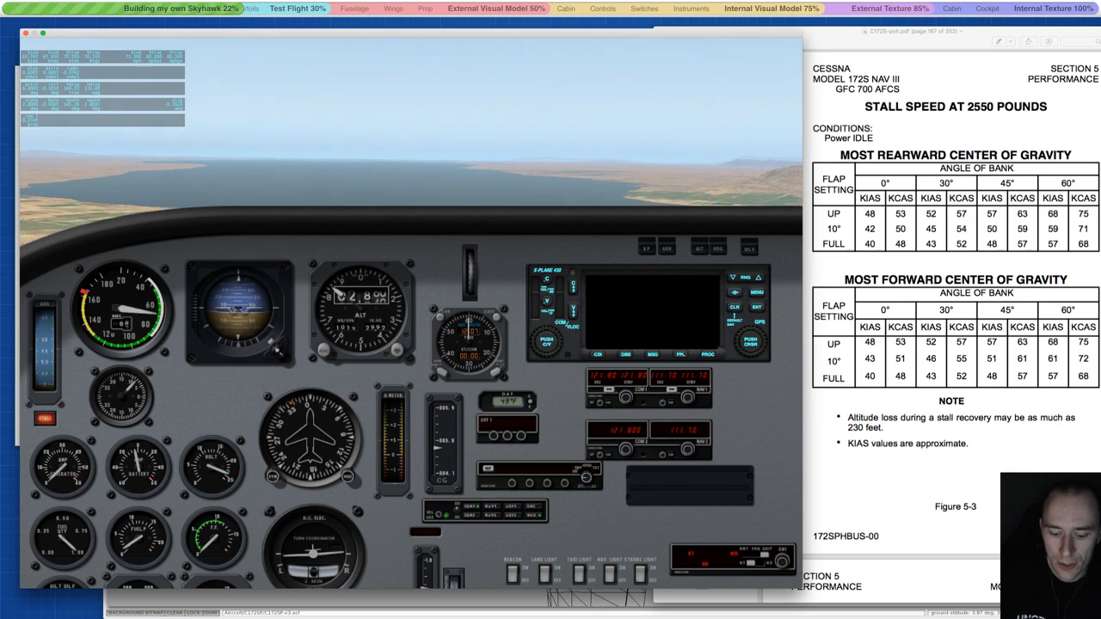
pyautogui.press('p')
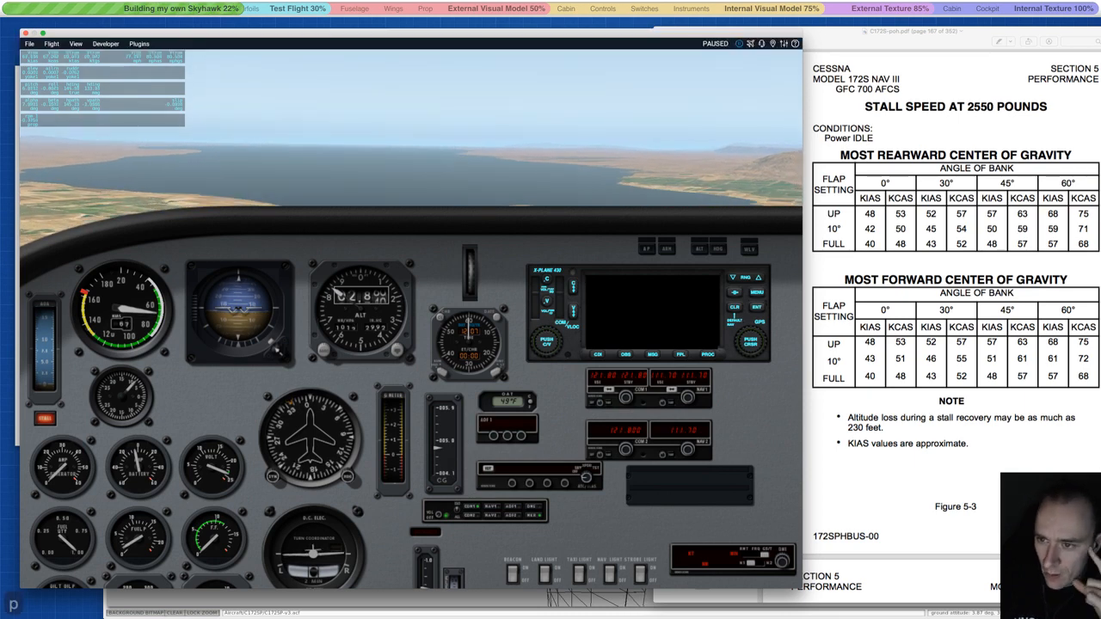
# - Switch to the POH and read the airspeed calibration tables for the normal and alternate static sources, pages 5-10 and 5-11
pyautogui.click(884, 273)
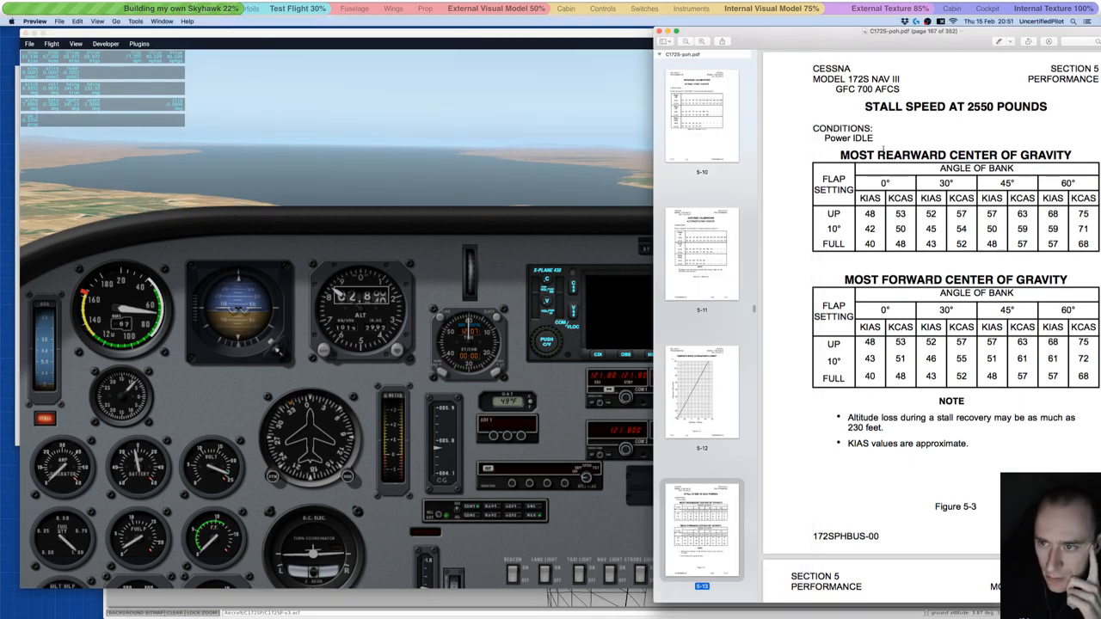
pyautogui.click(697, 148)
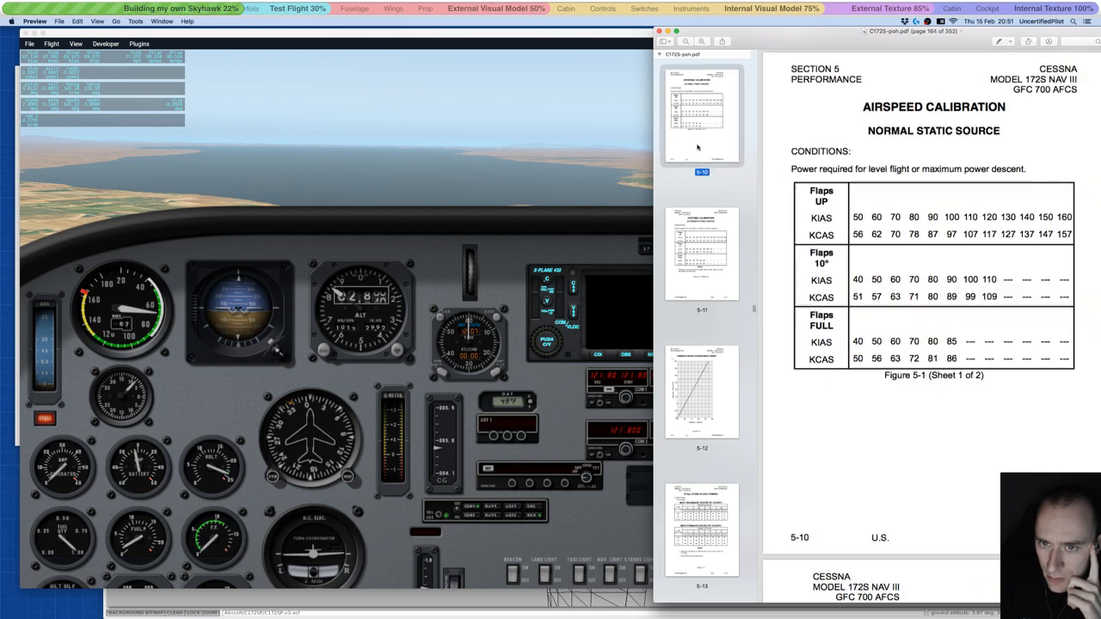
pyautogui.click(699, 264)
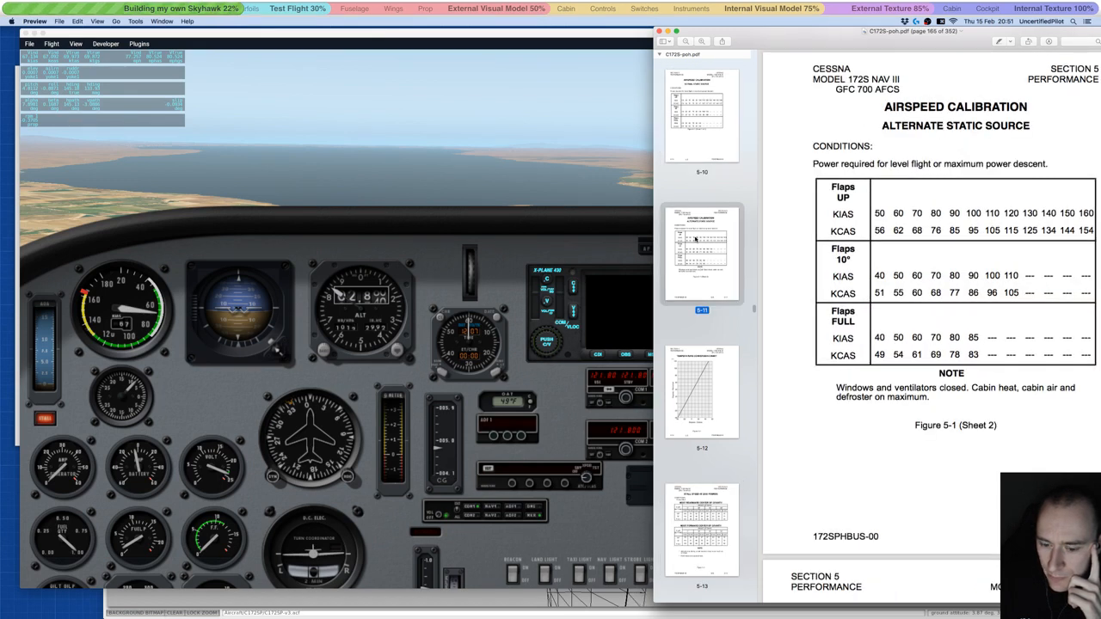
# - Shift the POH window to expose its search field, search the manual for "stall" and look through the matches
pyautogui.moveTo(783, 45); pyautogui.dragTo(668, 45)
pyautogui.click(967, 41)
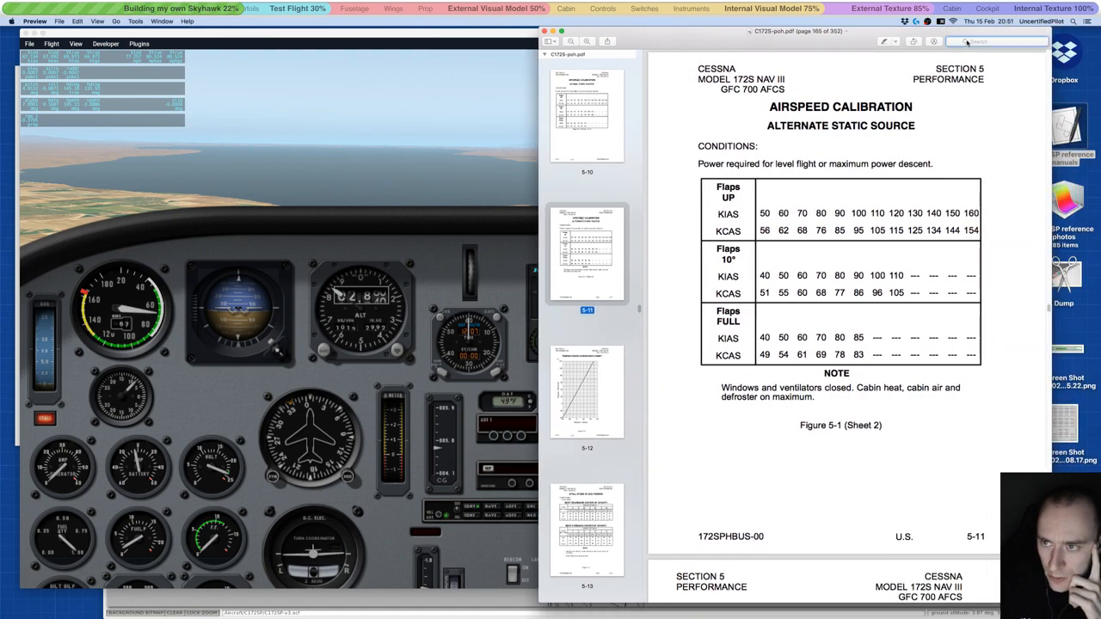
pyautogui.write('stall')
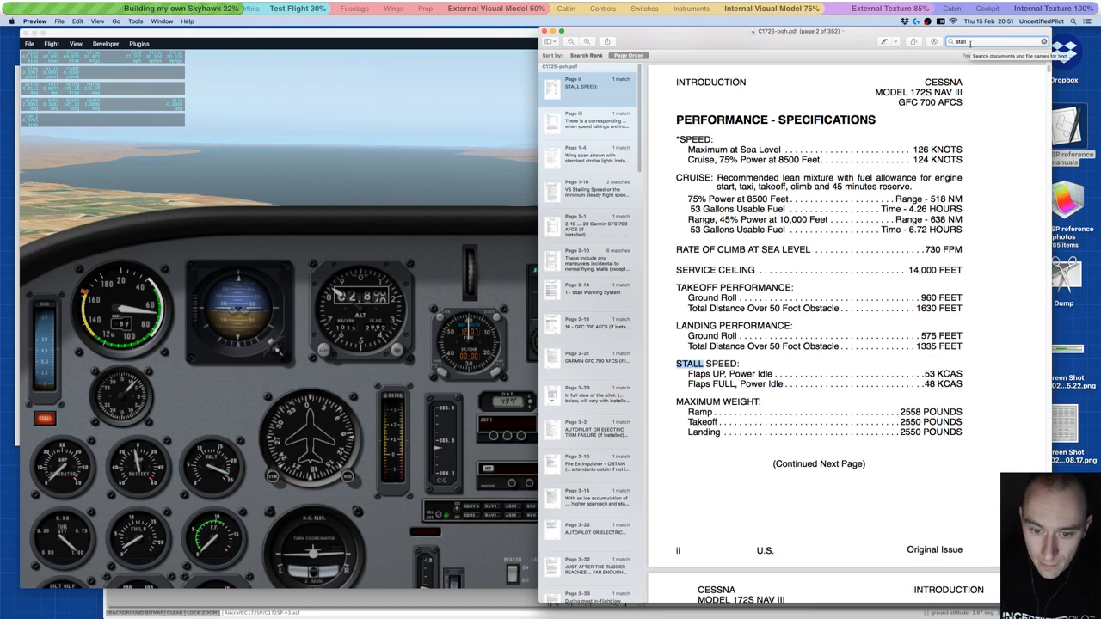
pyautogui.scroll(-15, 569, 326)
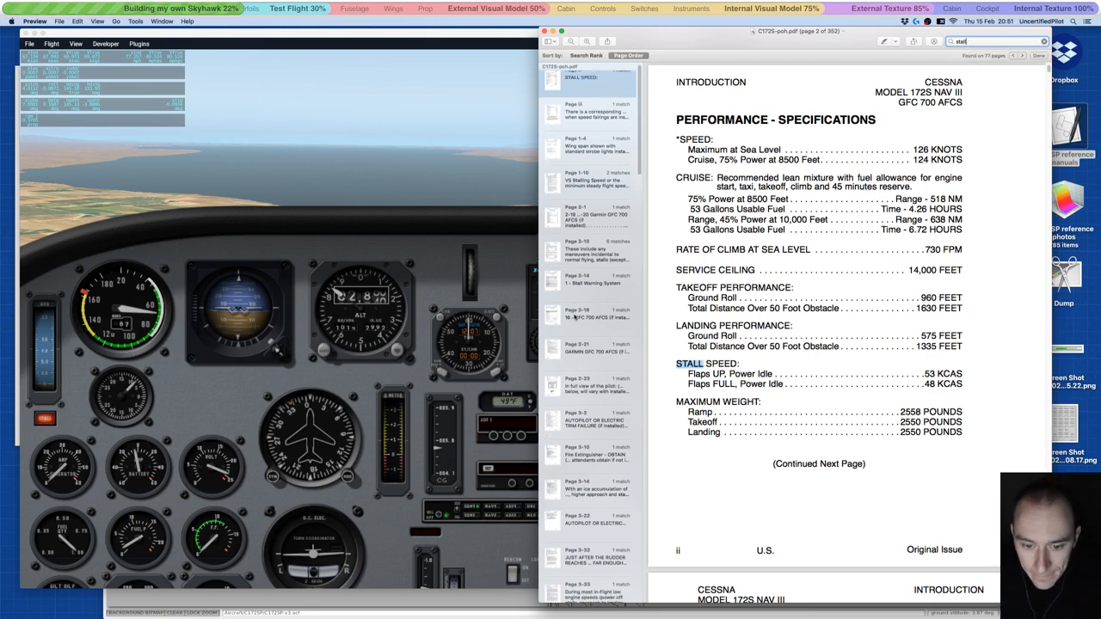
pyautogui.scroll(-4, 576, 318)
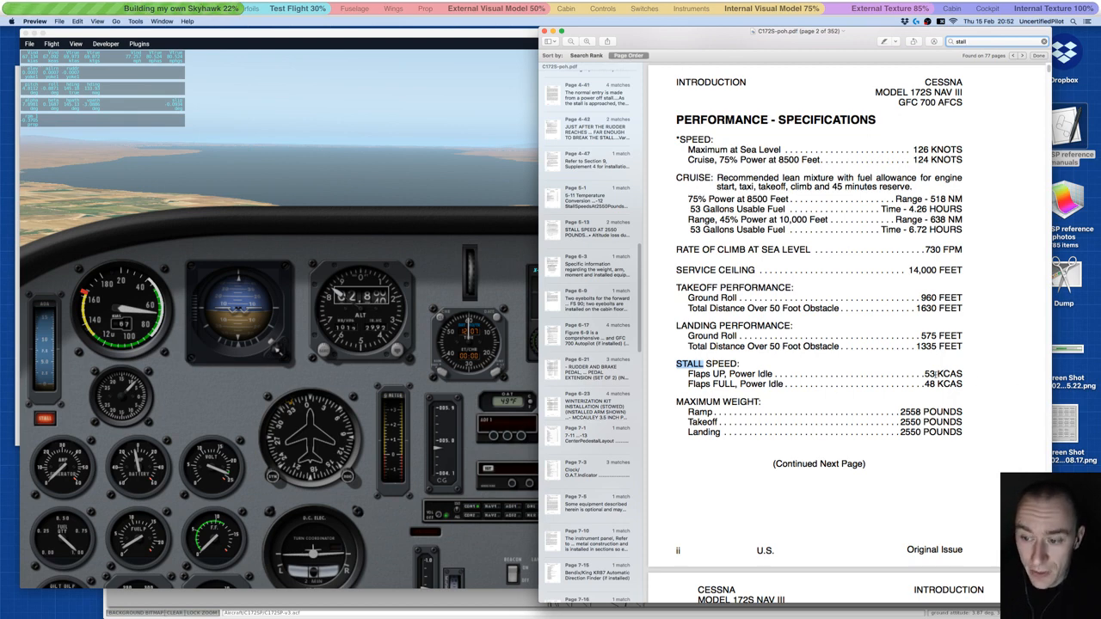
# - Check the paused cockpit instruments against the manual's performance specifications, and read the notices on its introductory page
pyautogui.click(429, 265)
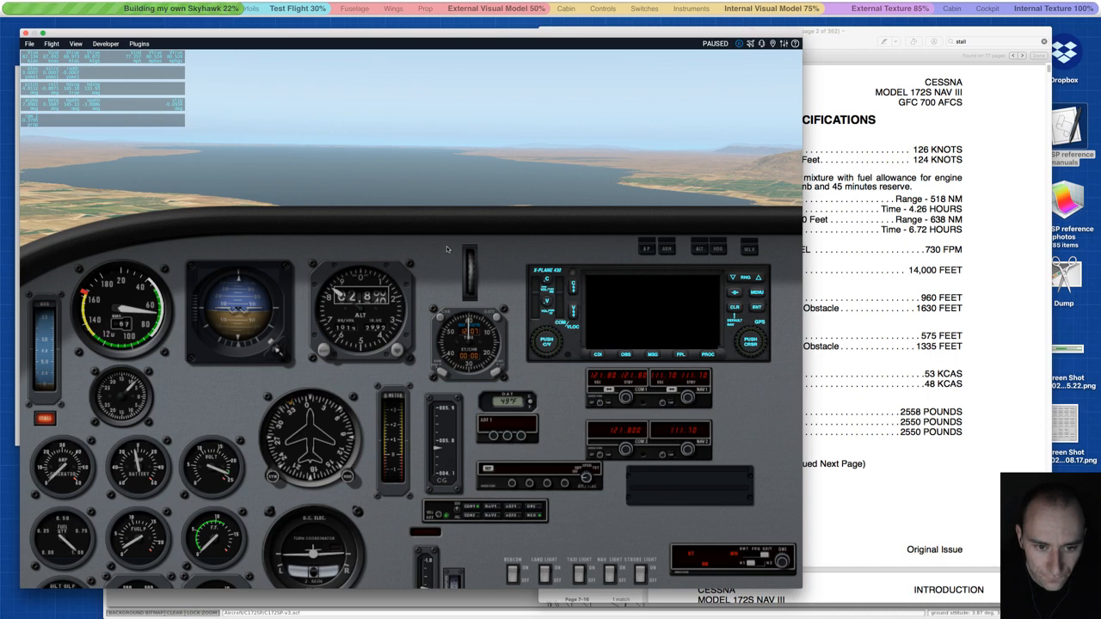
pyautogui.click(1003, 400)
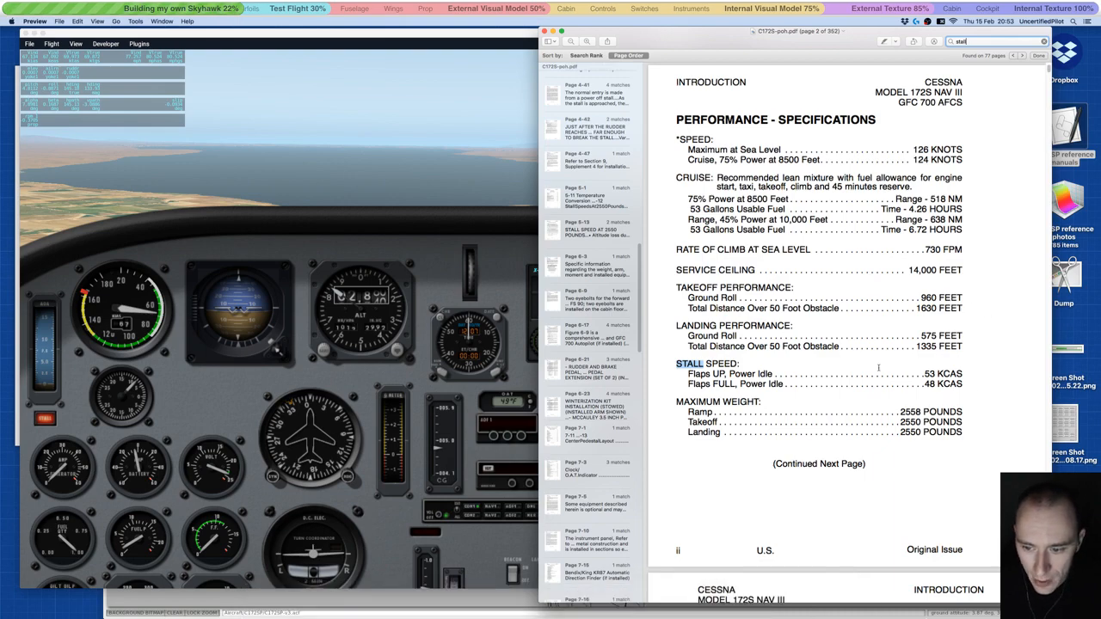
pyautogui.scroll(-5, 860, 441)
pyautogui.scroll(7, 877, 356)
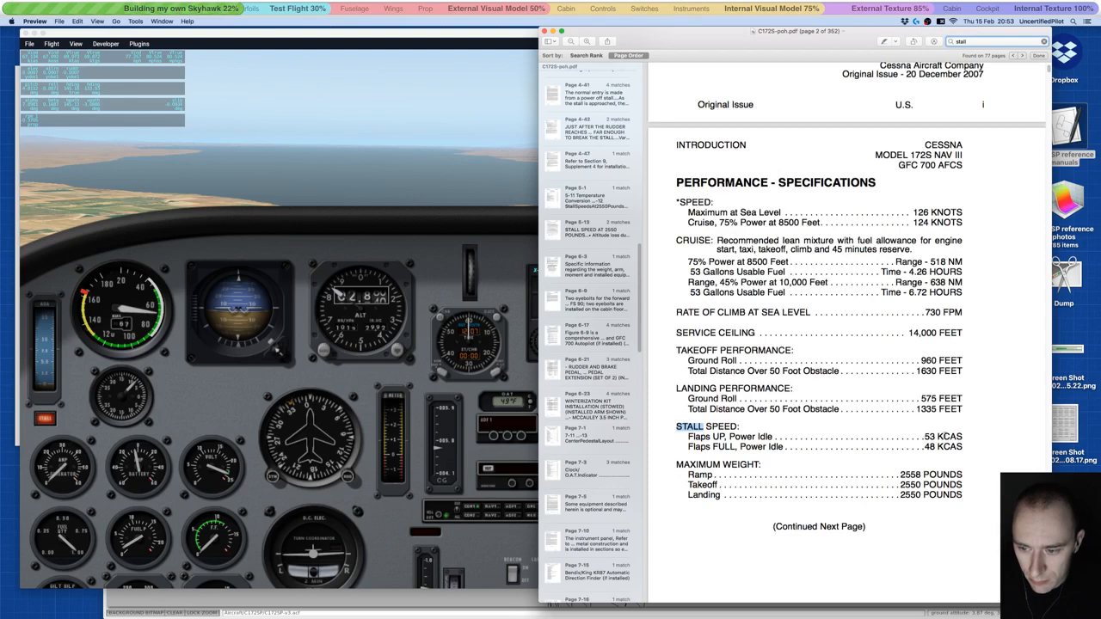
pyautogui.scroll(9, 896, 332)
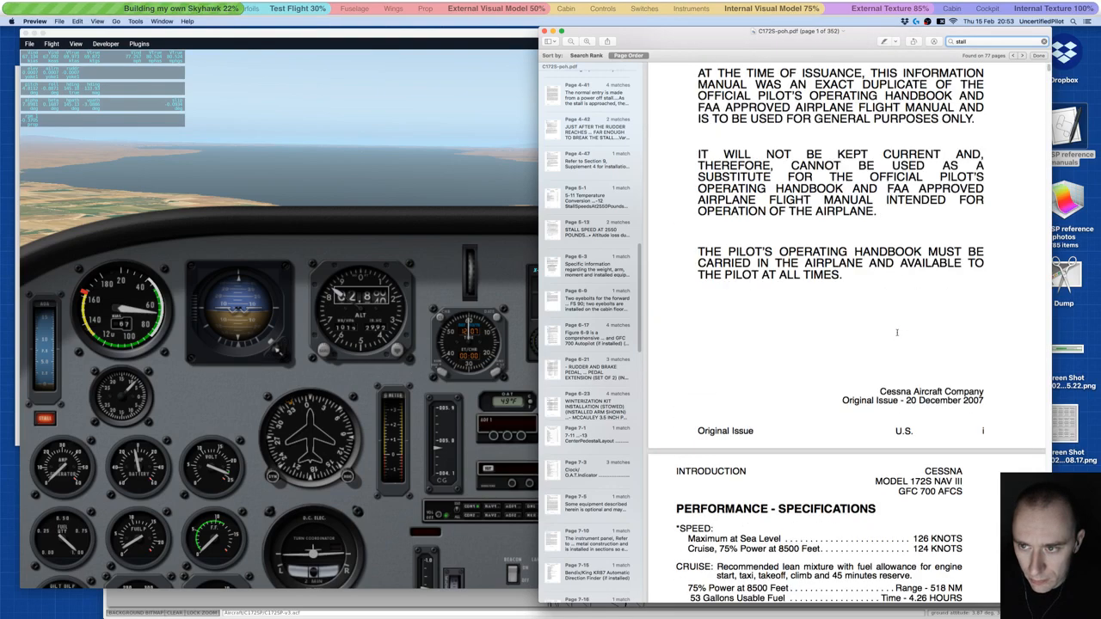
# - Read the stall speed figures under Performance - Specifications, and search the manual for "stall speeds"
pyautogui.scroll(3, 897, 332)
pyautogui.scroll(-12, 896, 332)
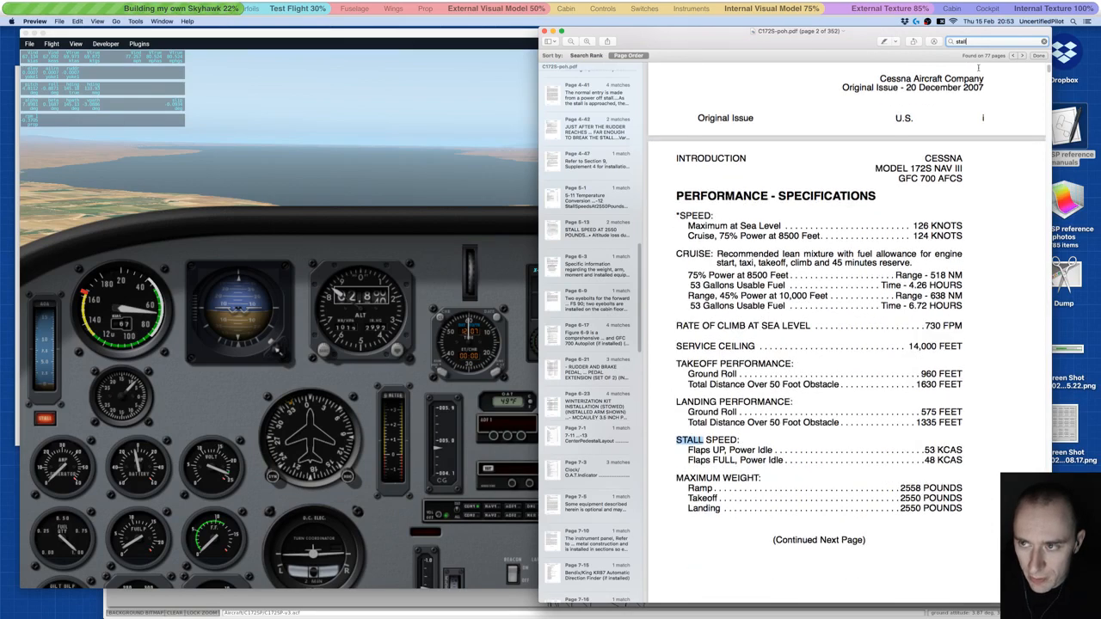
pyautogui.write('spee')
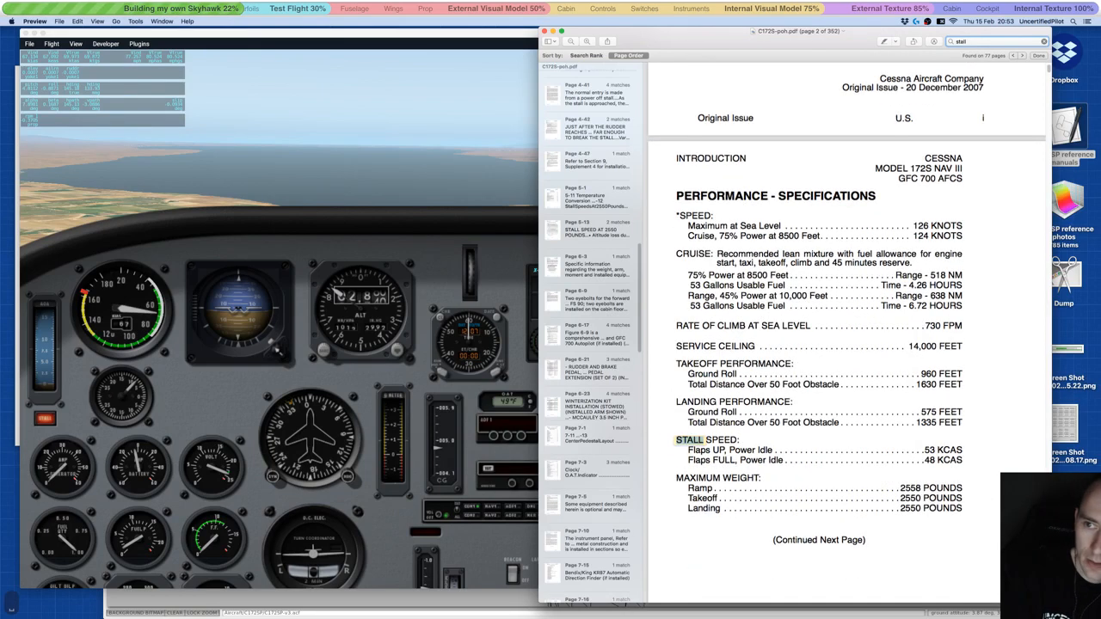
pyautogui.write('ds')
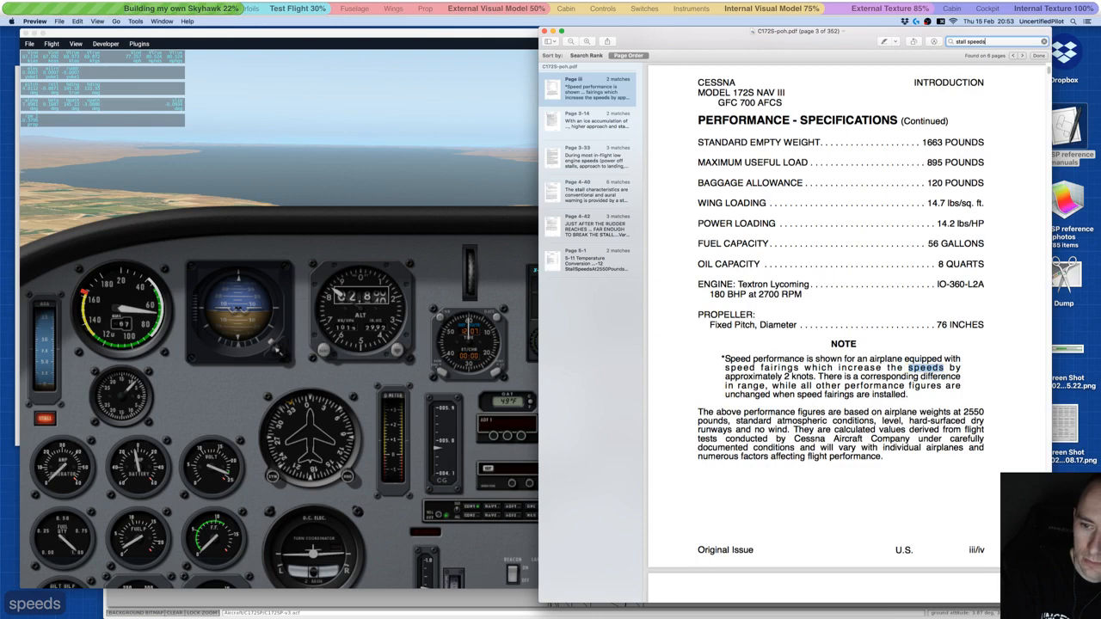
pyautogui.press('Return')
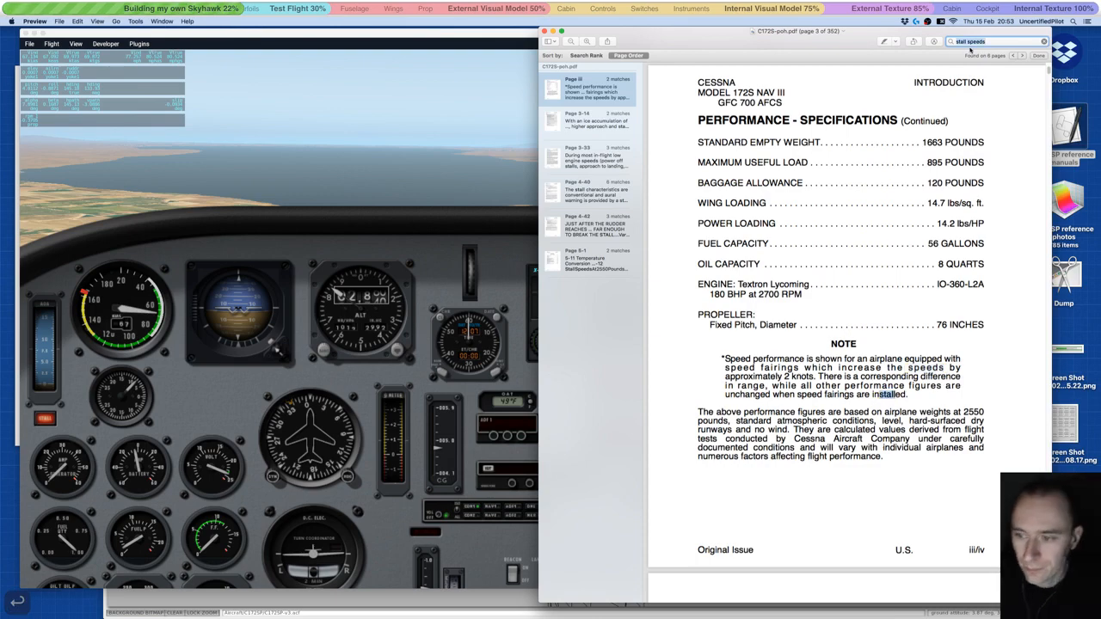
# - Look through the matches for stall speeds in the emergency procedures, normal procedures and performance sections
pyautogui.click(594, 120)
pyautogui.click(594, 226)
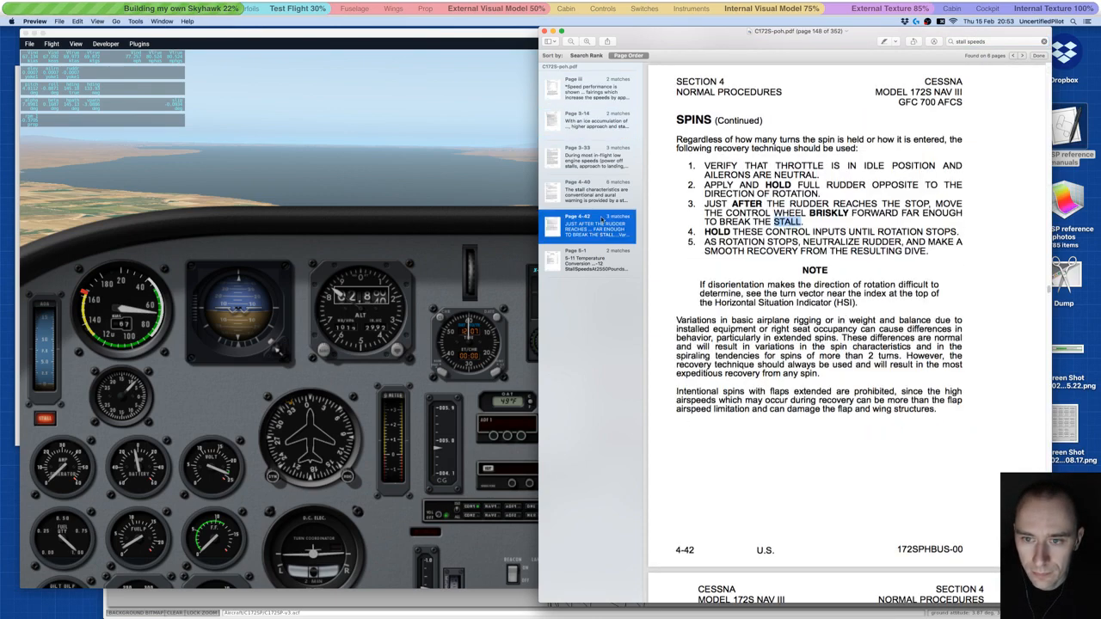
pyautogui.click(599, 258)
pyautogui.press('Up')
pyautogui.press('Up')
pyautogui.press('Up')
pyautogui.press('Up')
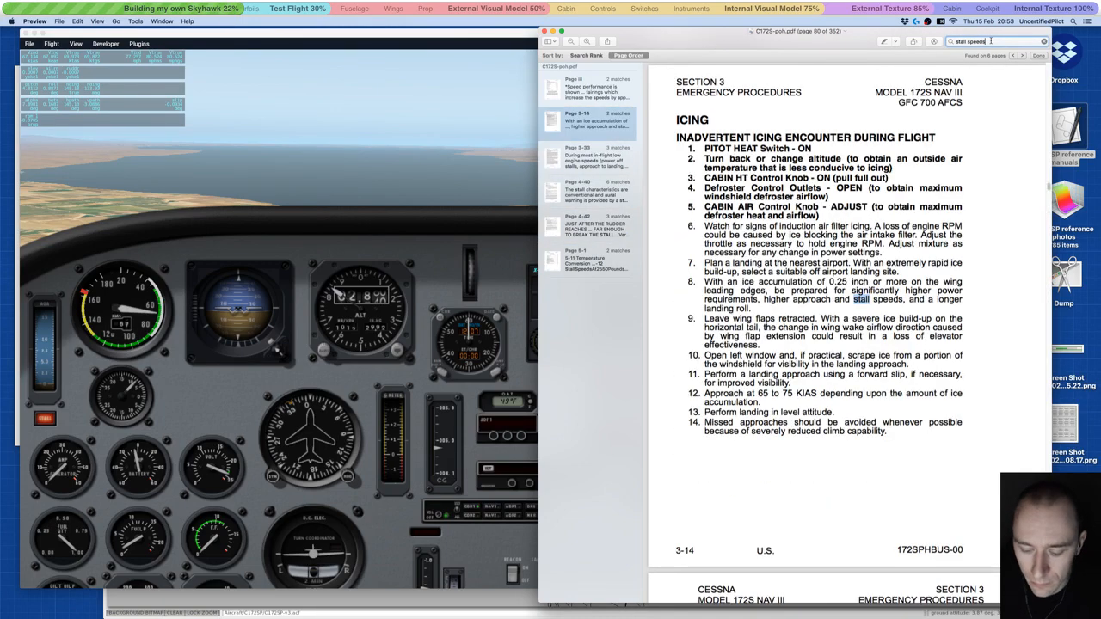
# - Change the search to "stall speed" and open the table for 2550 pounds on page 5-13
pyautogui.press('BackSpace')
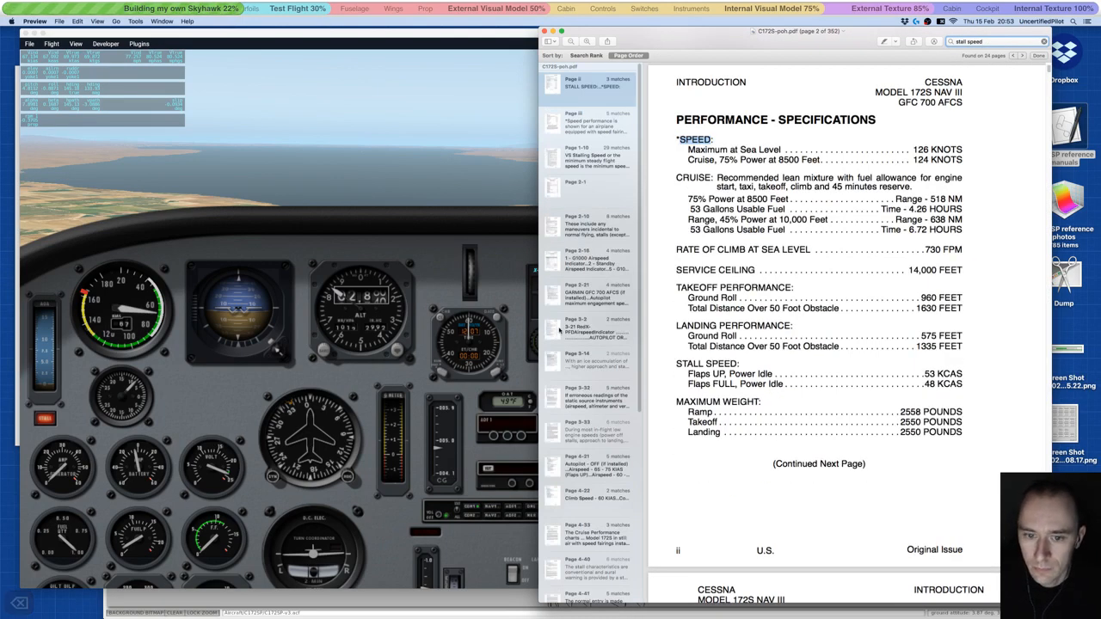
pyautogui.scroll(-5, 572, 325)
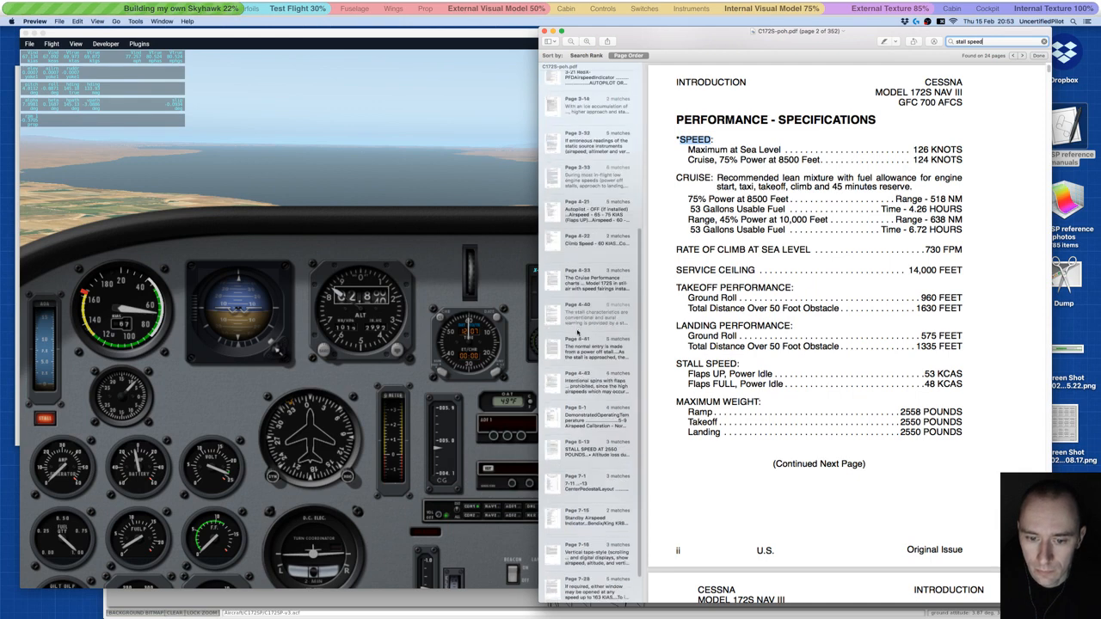
pyautogui.click(584, 457)
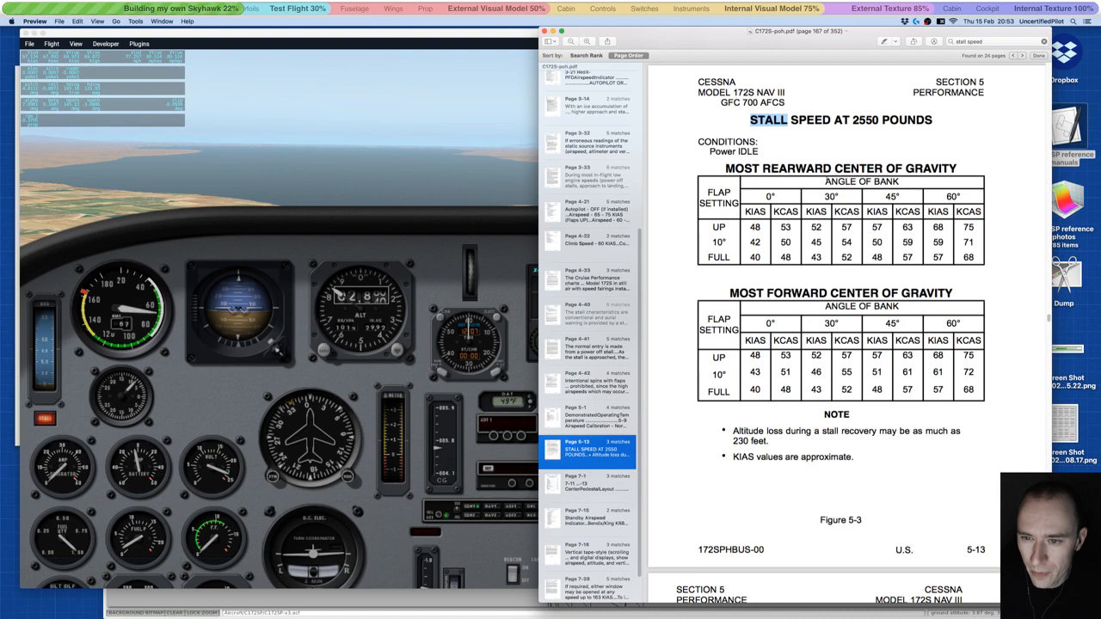
# - Switch to X-Plane and set the Cessna Skyhawk C172SP's center of gravity to -43.3 inches
pyautogui.click(350, 127)
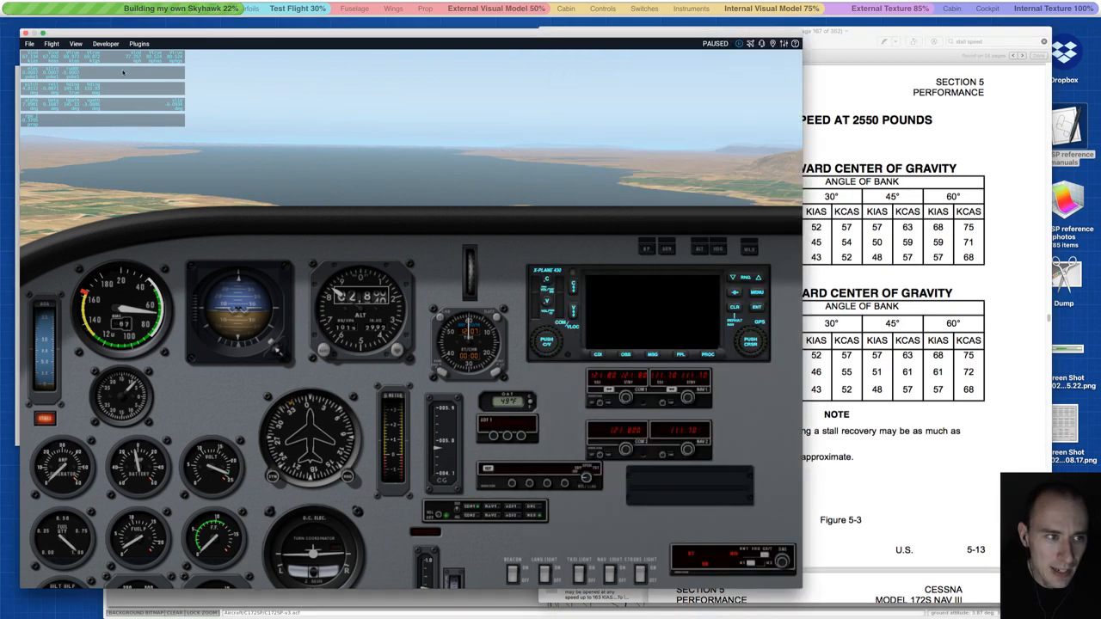
pyautogui.click(749, 44)
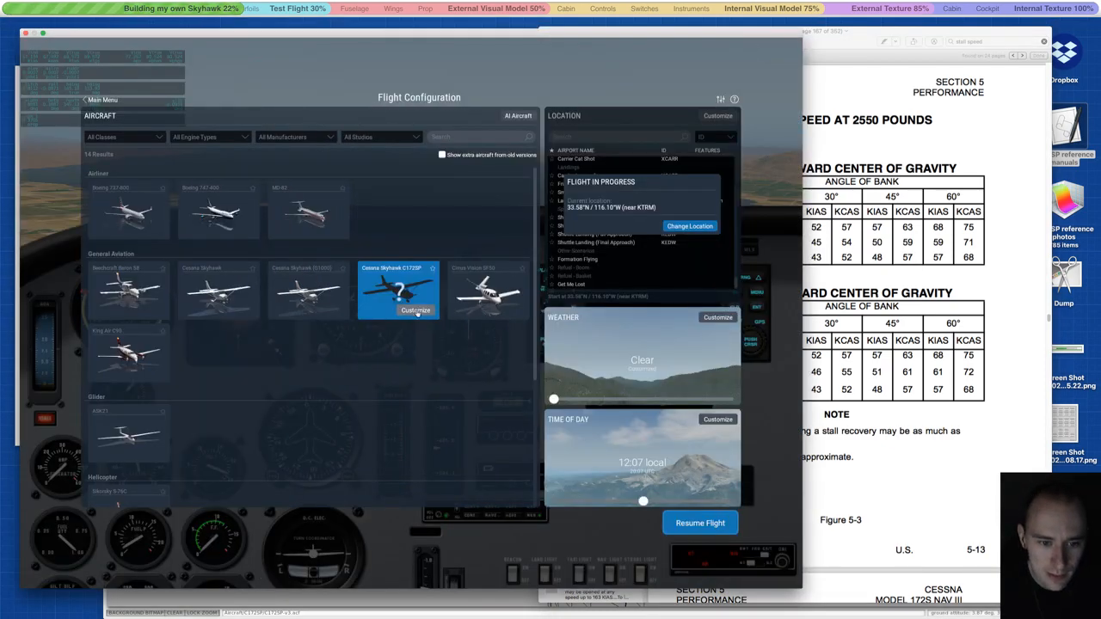
pyautogui.click(415, 310)
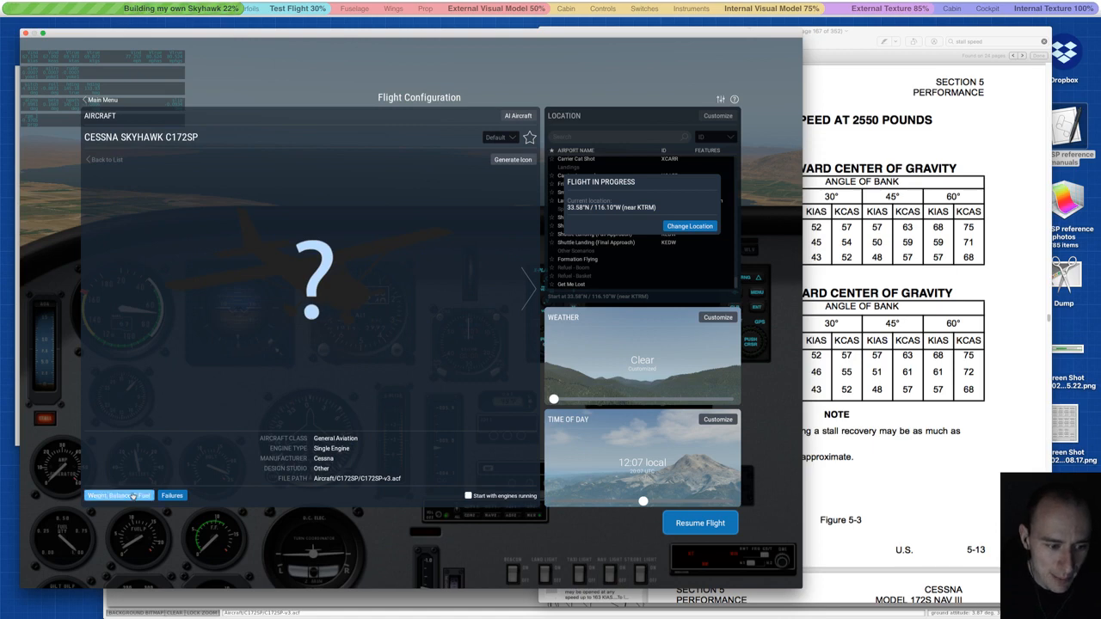
pyautogui.click(119, 495)
pyautogui.moveTo(370, 258); pyautogui.dragTo(237, 252)
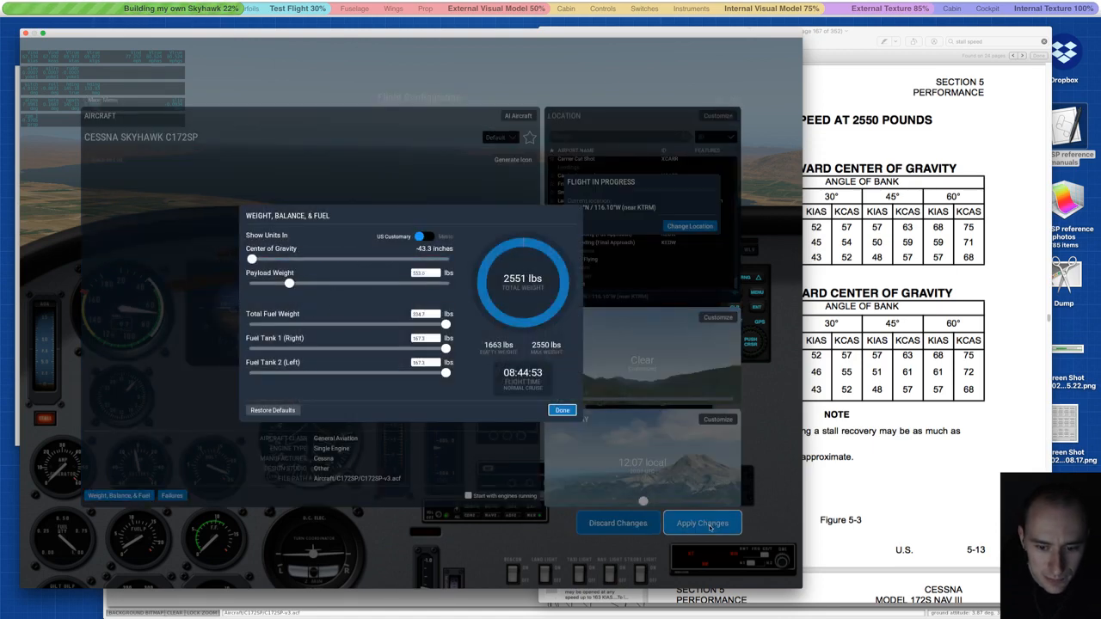
# - Apply the shifted center of gravity, resume the power-off glide to test the handling, and pause the simulation
pyautogui.click(710, 527)
pyautogui.click(561, 409)
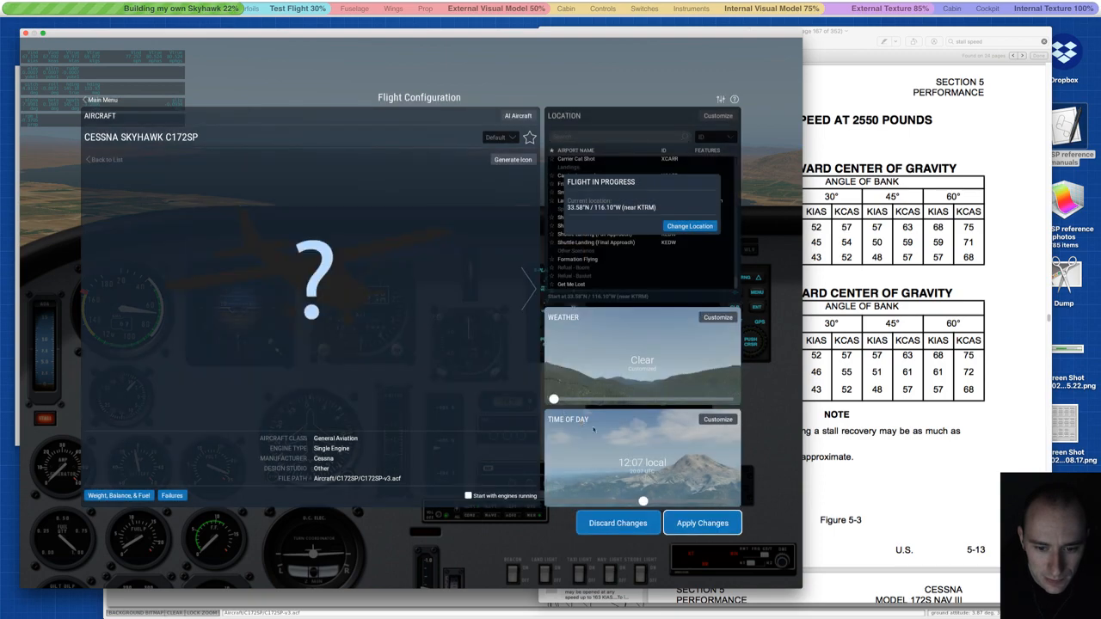
pyautogui.click(705, 523)
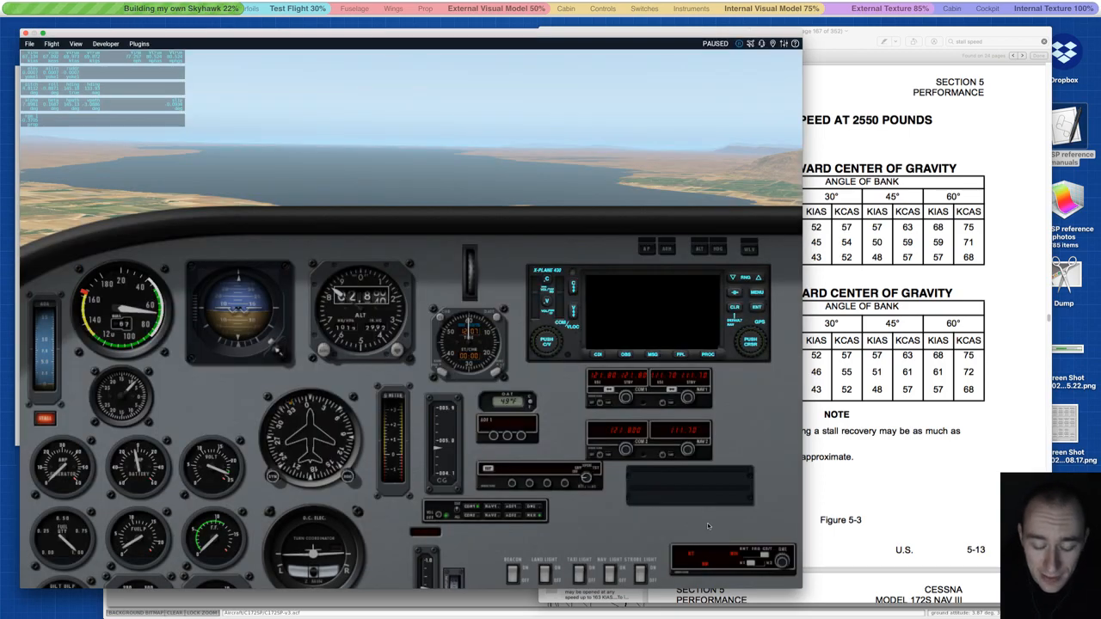
pyautogui.press('p')
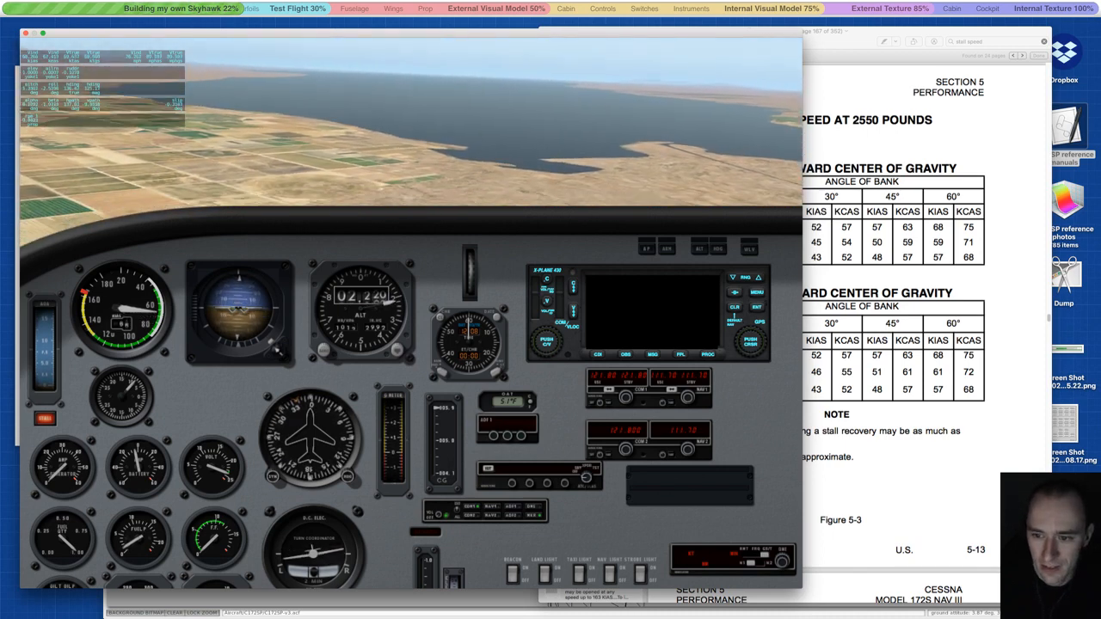
pyautogui.press('p')
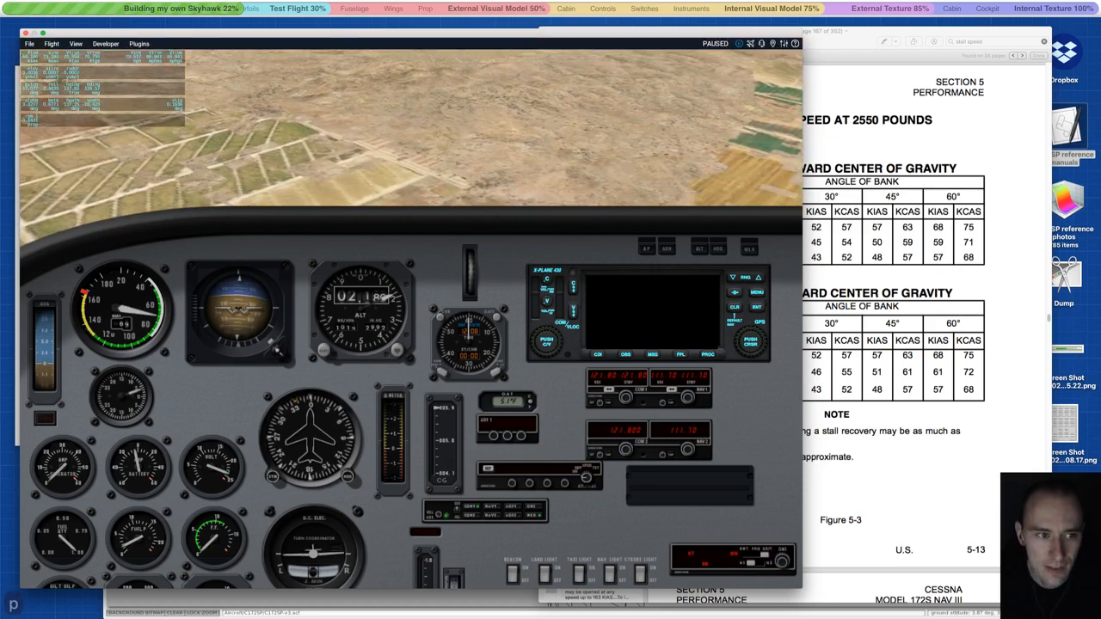
# - Set the center of gravity to +0.2 inches and the total fuel weight to about 190 lbs, and apply the changes
pyautogui.click(51, 44)
pyautogui.click(68, 55)
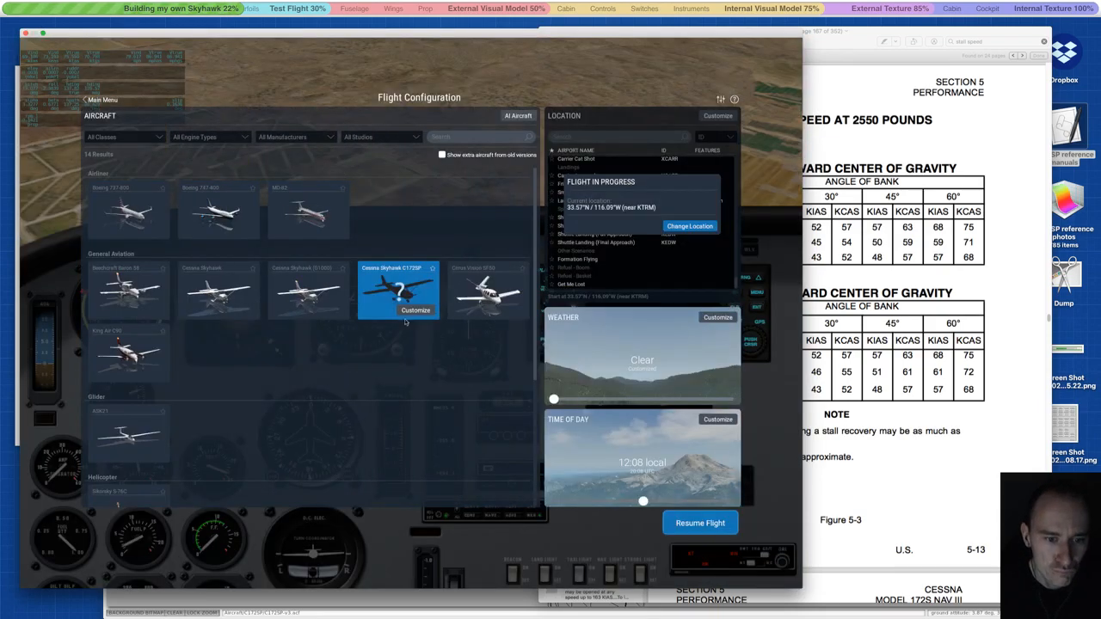
pyautogui.click(106, 497)
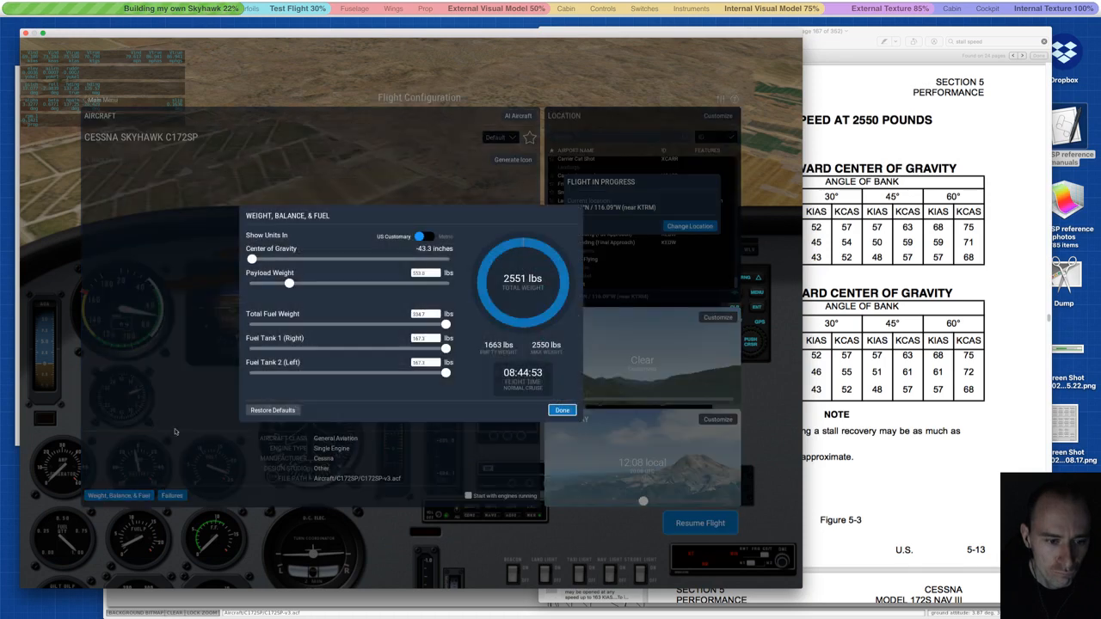
pyautogui.moveTo(252, 258); pyautogui.dragTo(372, 257)
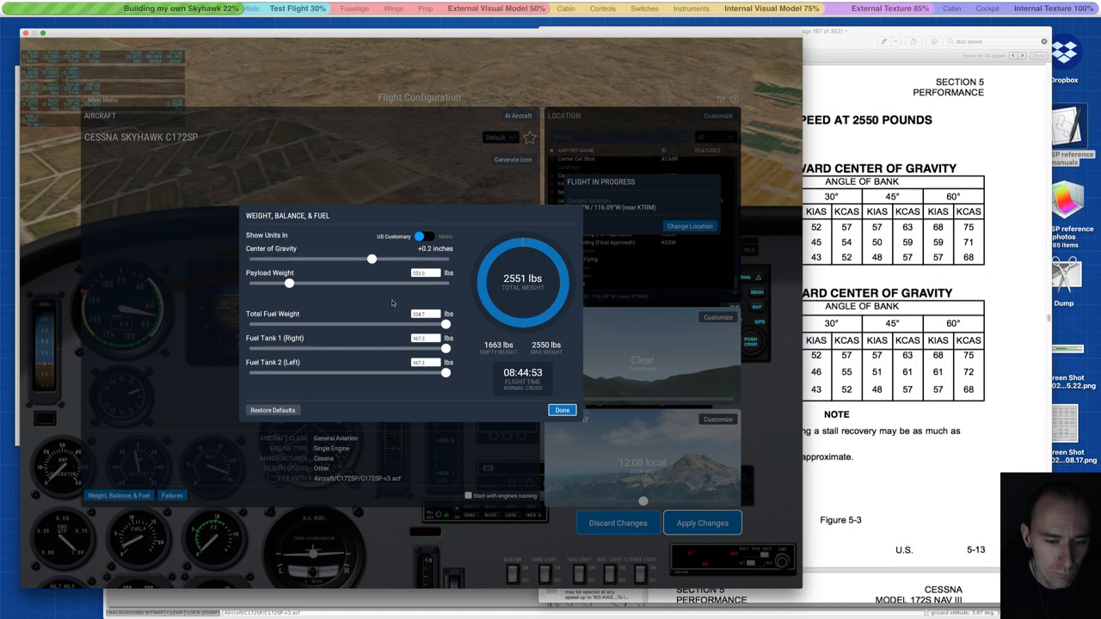
pyautogui.moveTo(424, 323); pyautogui.dragTo(360, 323)
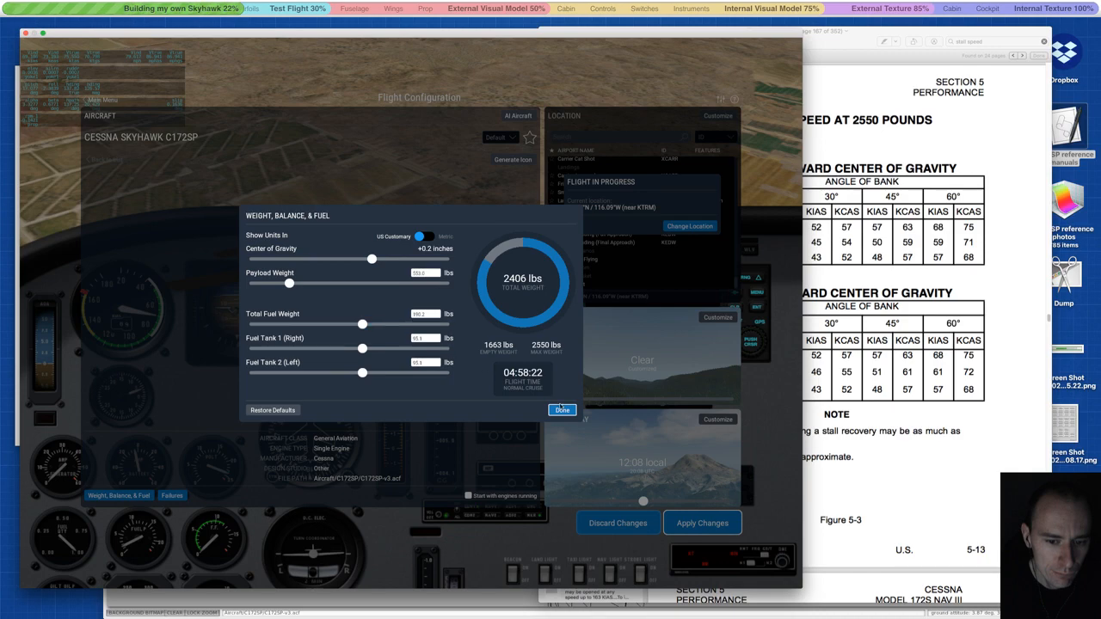
pyautogui.click(562, 409)
pyautogui.click(697, 524)
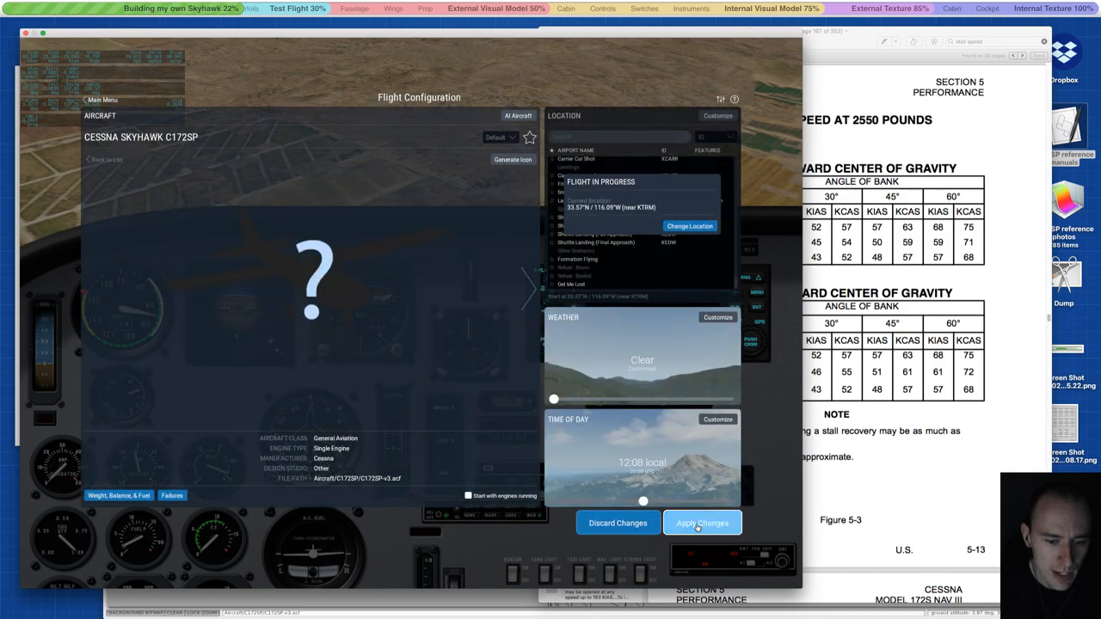
# - Resume the flight, move the mixture to full rich, and restart the engine with the ignition switch
pyautogui.press('p')
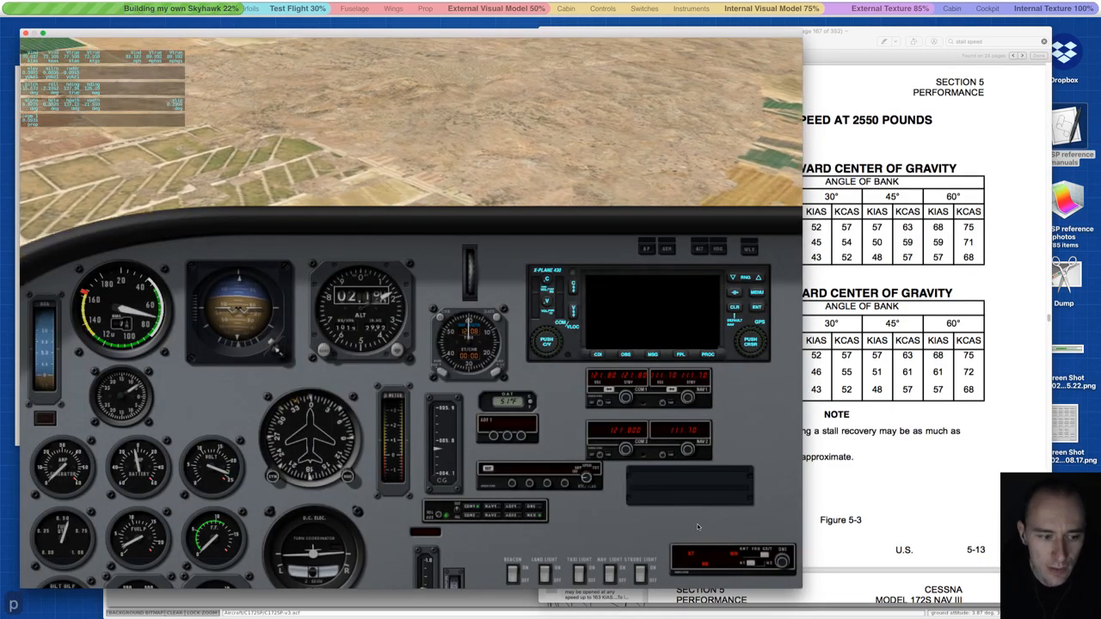
pyautogui.scroll(-5, 698, 527)
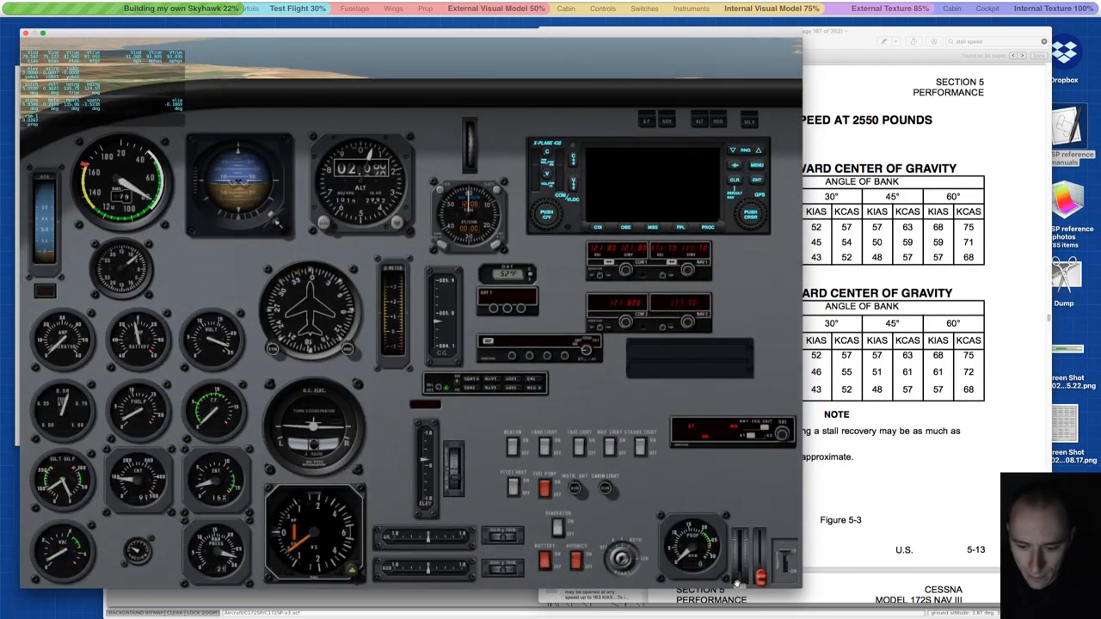
pyautogui.moveTo(760, 577); pyautogui.dragTo(760, 522)
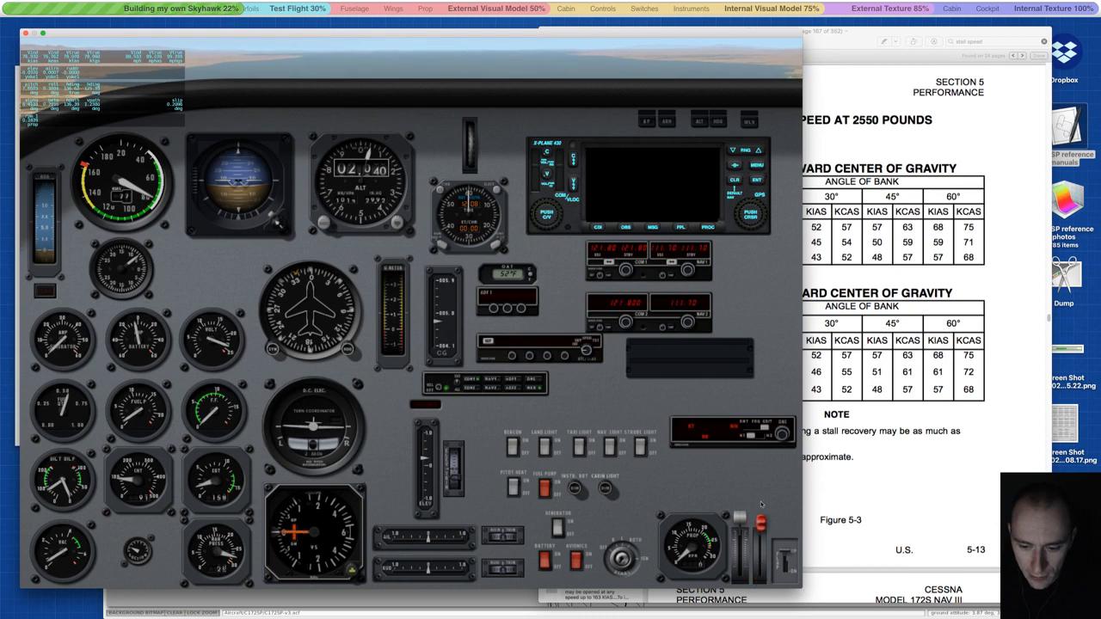
pyautogui.click(631, 560)
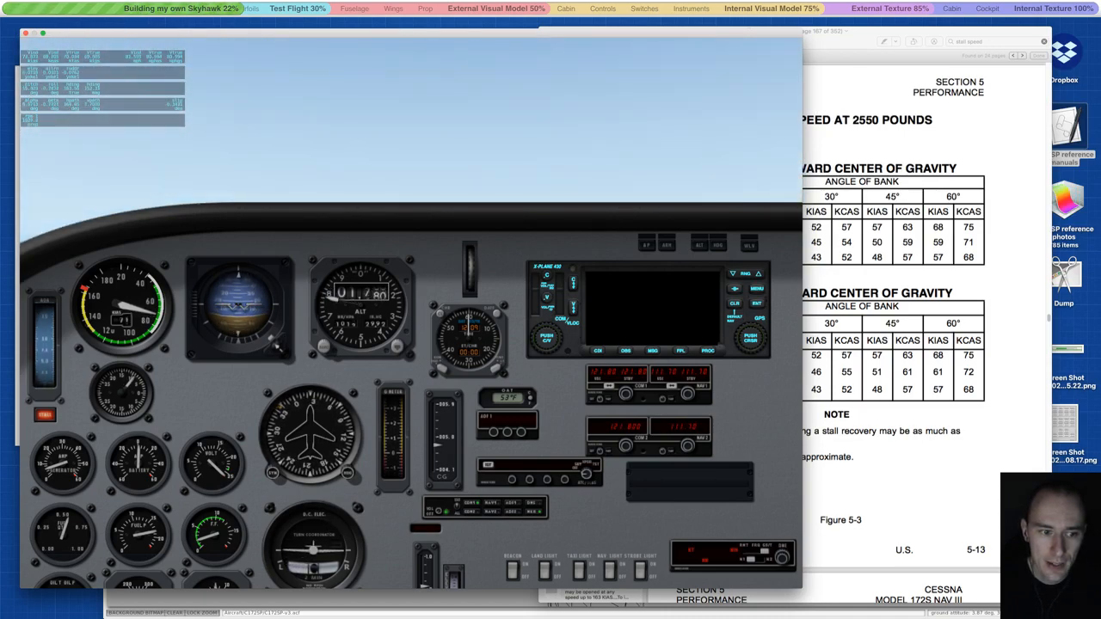
# - Watch the airplane at low speed from outside and from the cockpit, and check the POH stall speed table on page 5-13
pyautogui.hotkey('shift', '3')
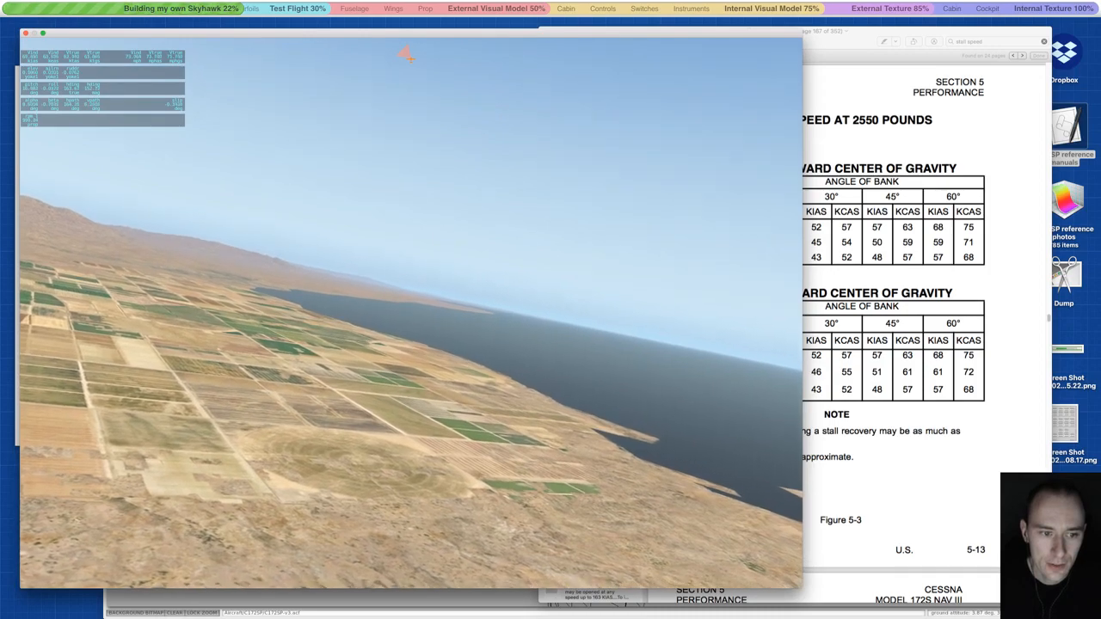
pyautogui.hotkey('shift', '1')
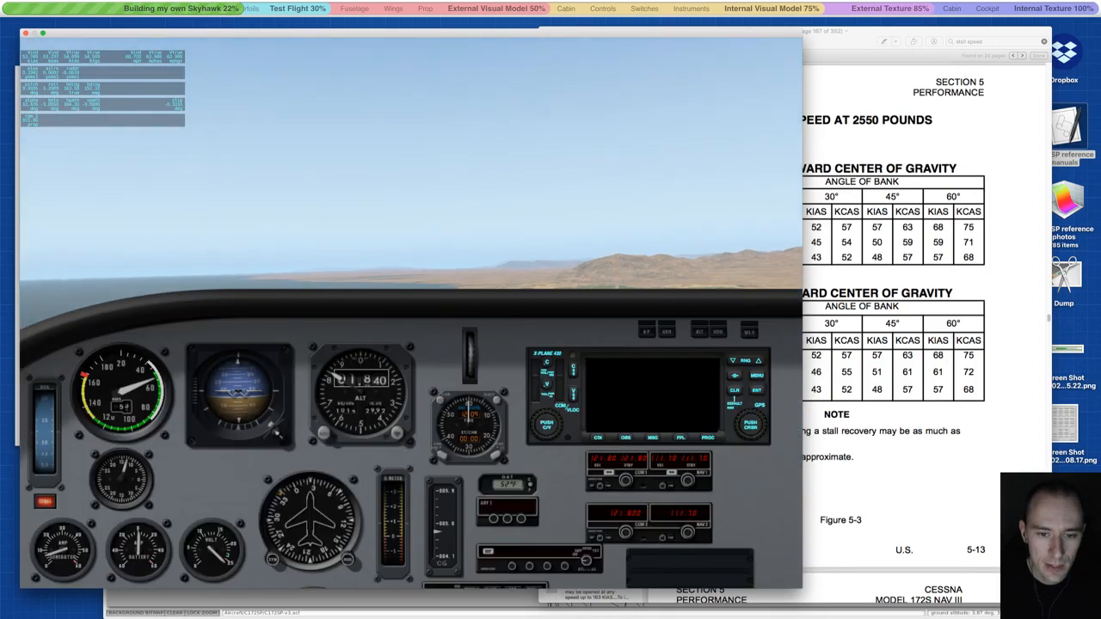
pyautogui.hotkey('shift', '3')
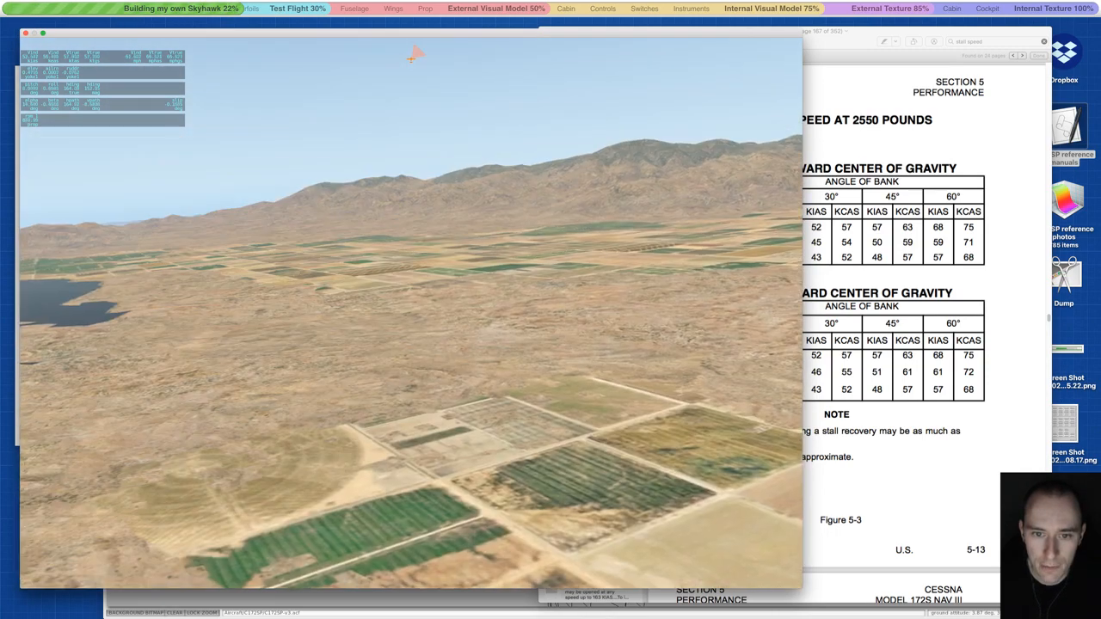
pyautogui.hotkey('shift', '1')
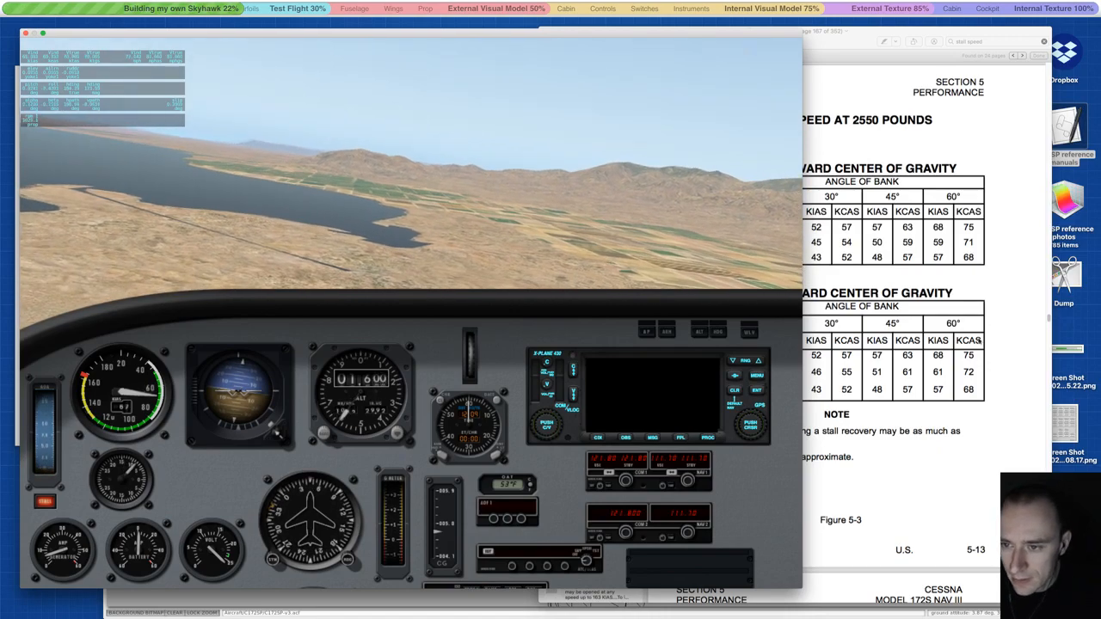
pyautogui.click(808, 236)
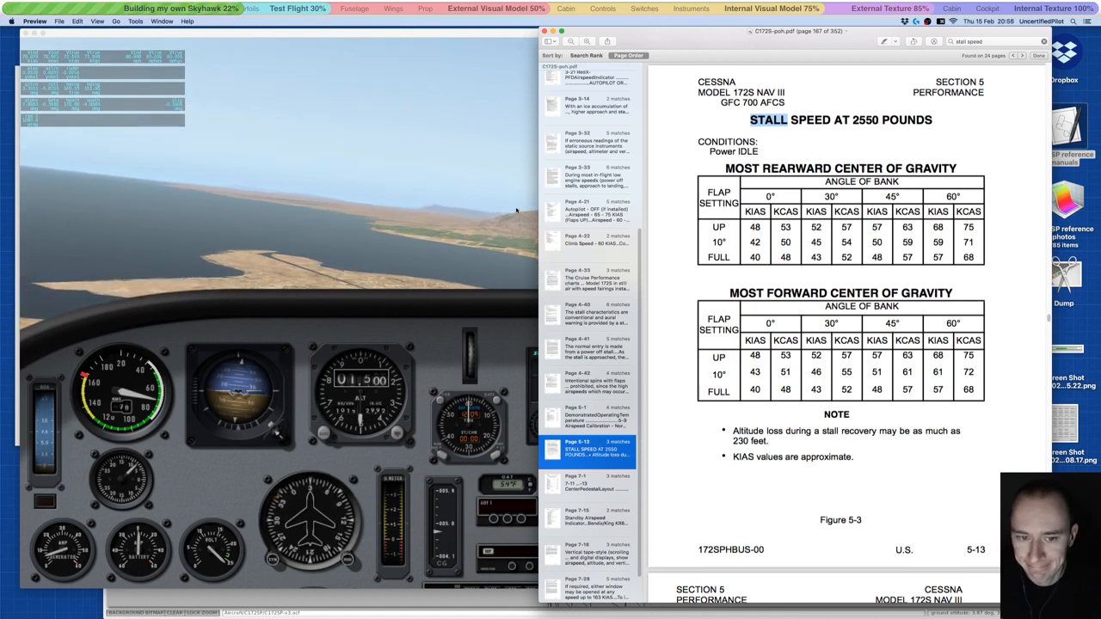
pyautogui.click(470, 209)
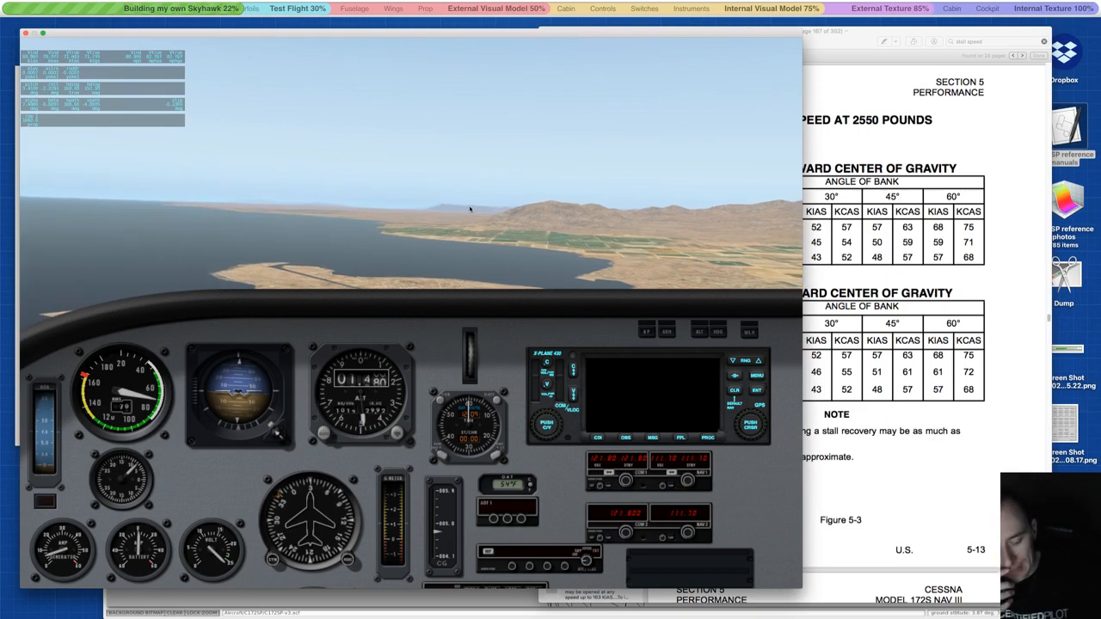
# - Follow the airplane in an external view, turn the camera to face its nose, and pause the simulation
pyautogui.press('a')
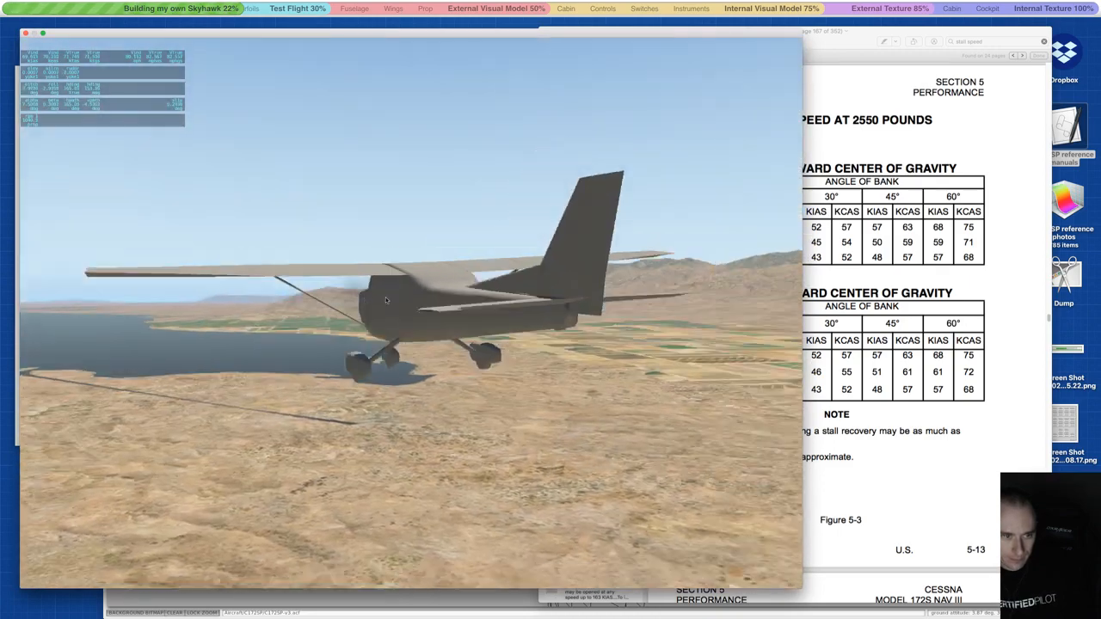
pyautogui.moveTo(386, 300); pyautogui.dragTo(489, 278)
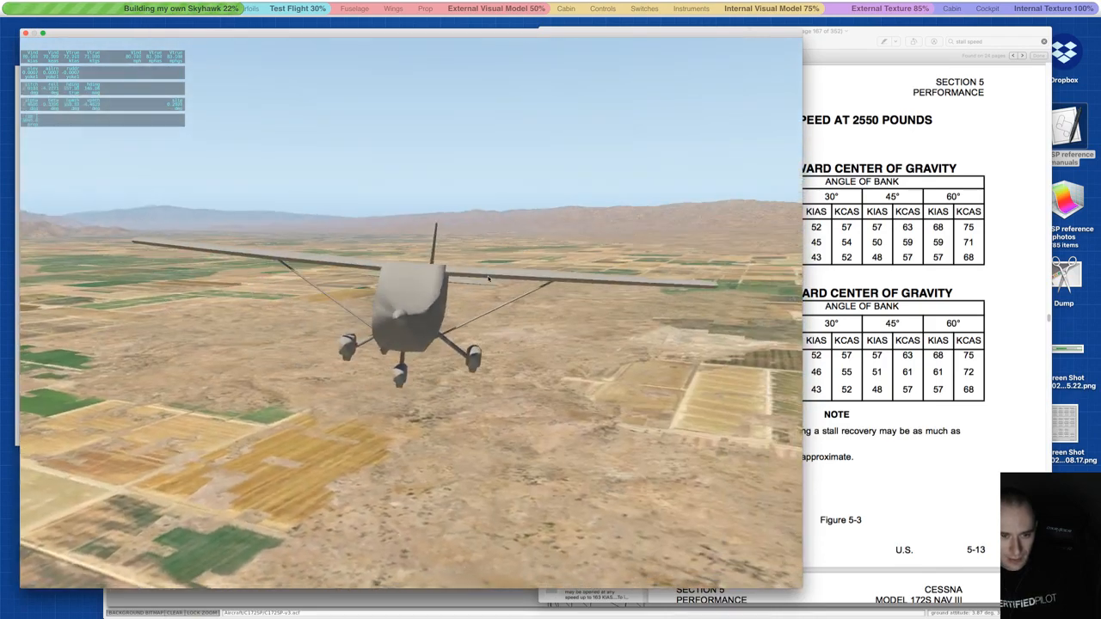
pyautogui.press('p')
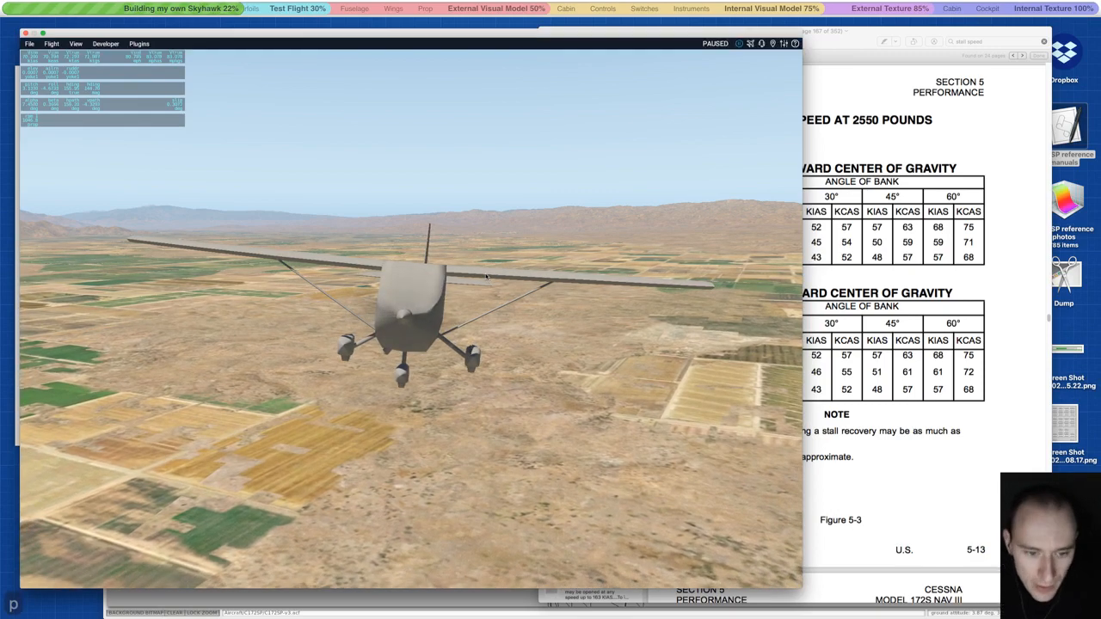
# - Switch to Plane Maker and open the airfoil assignments for the misc wings
pyautogui.click(92, 593)
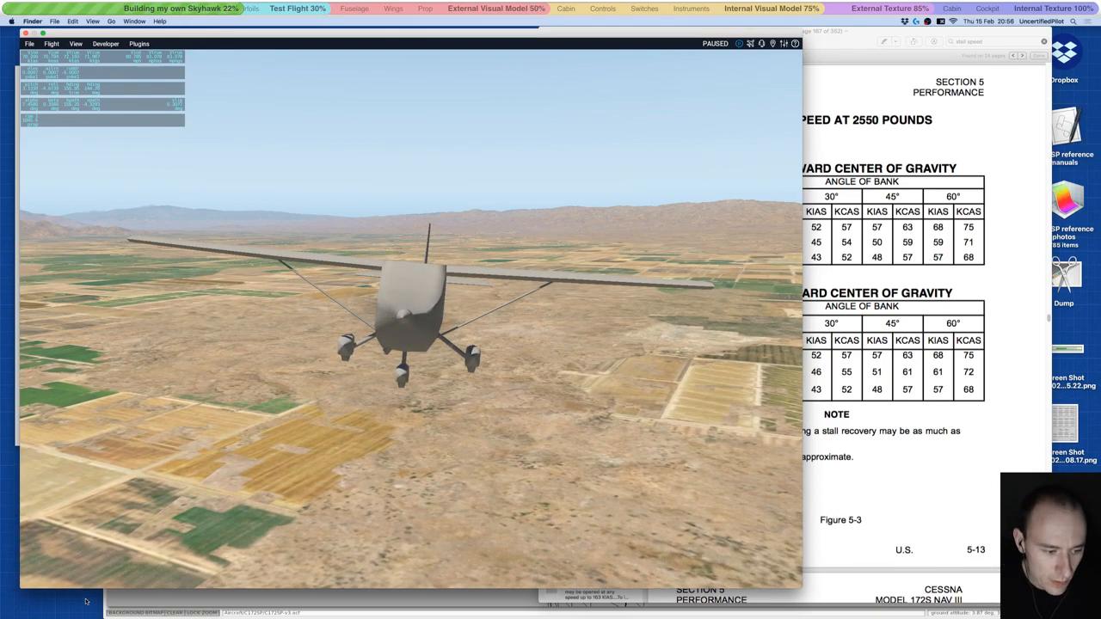
pyautogui.click(455, 606)
pyautogui.click(166, 88)
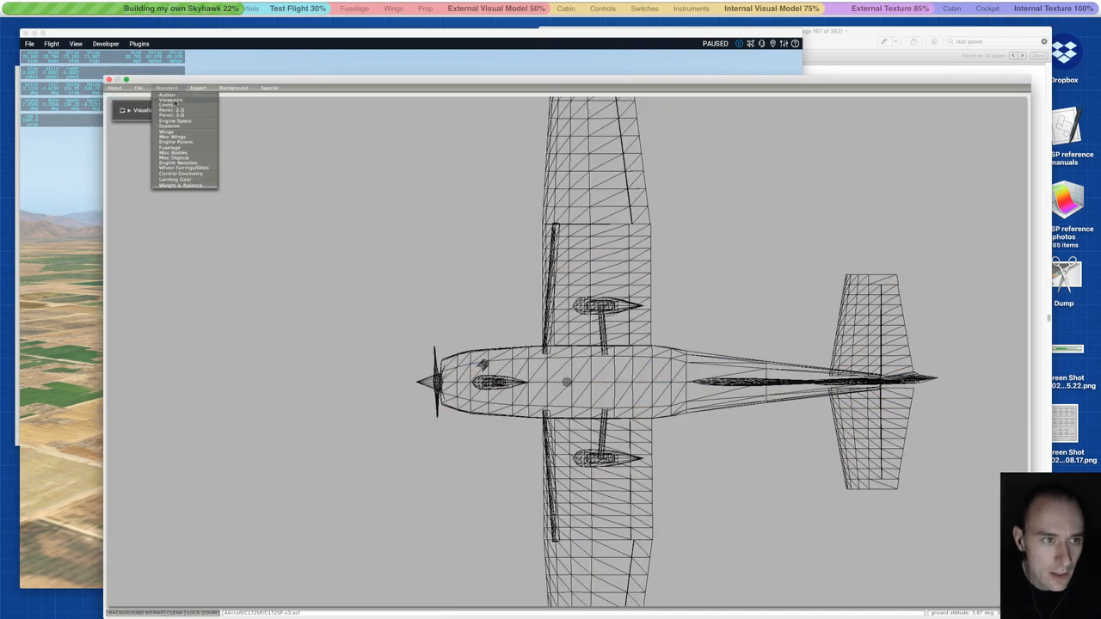
pyautogui.click(172, 136)
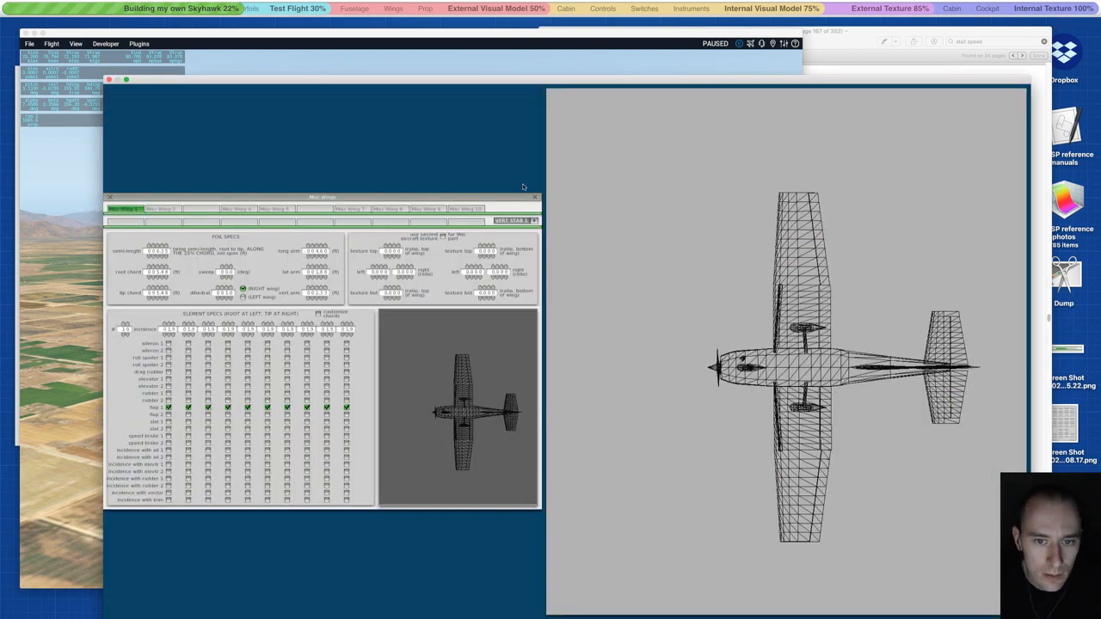
pyautogui.click(534, 197)
pyautogui.click(197, 88)
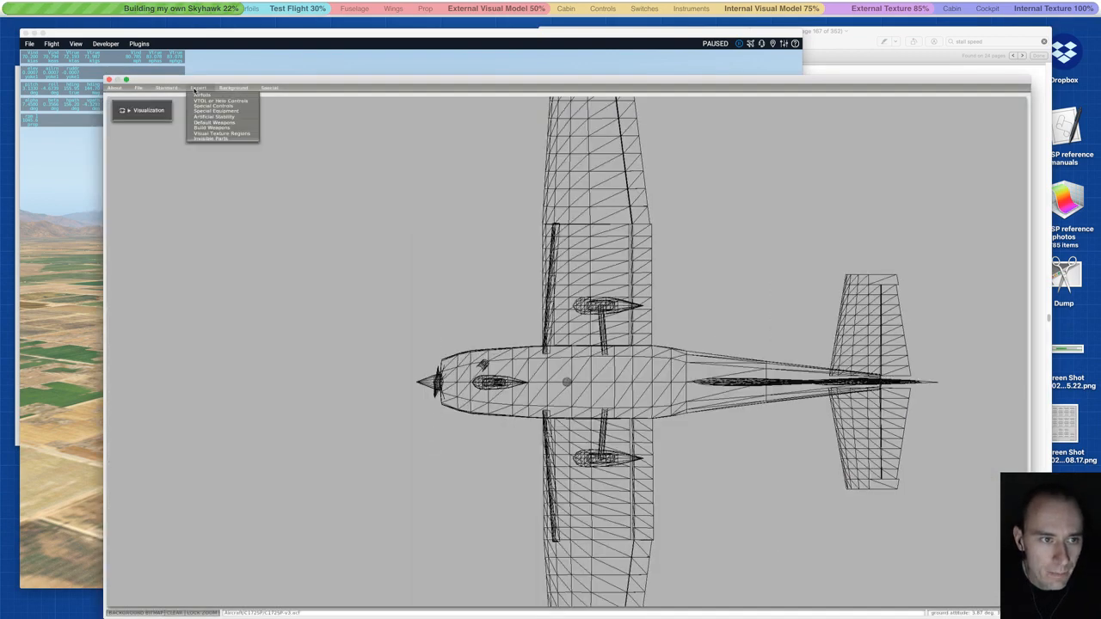
pyautogui.click(201, 95)
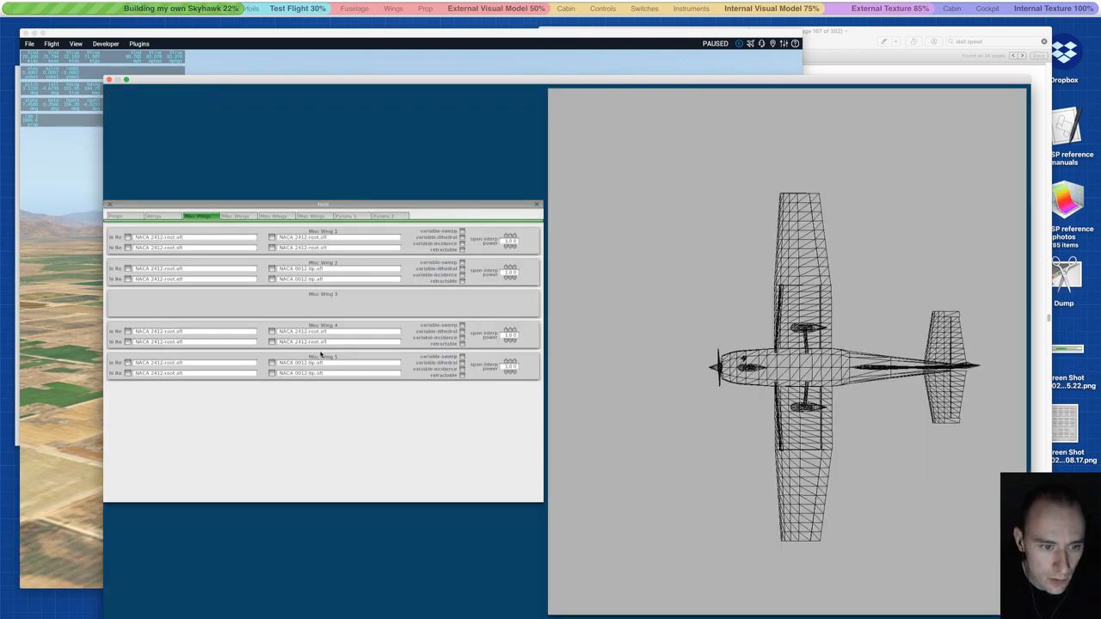
# - Assign the stock NACA 2412 (popular) airfoil to the first tip entry of Misc Wing 2
pyautogui.click(271, 269)
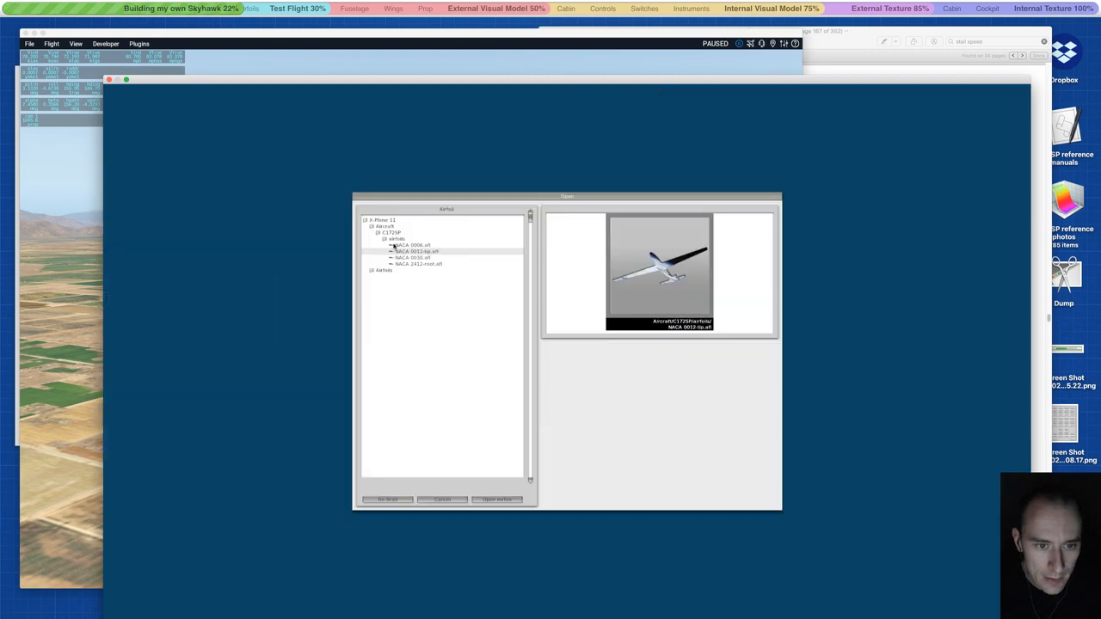
pyautogui.click(383, 271)
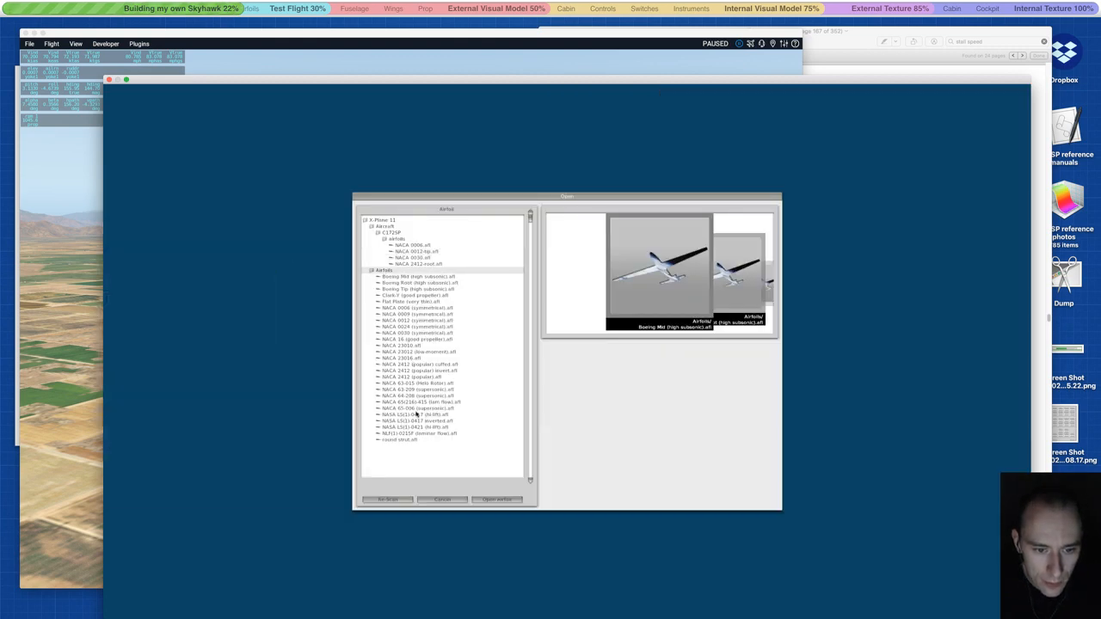
pyautogui.click(407, 378)
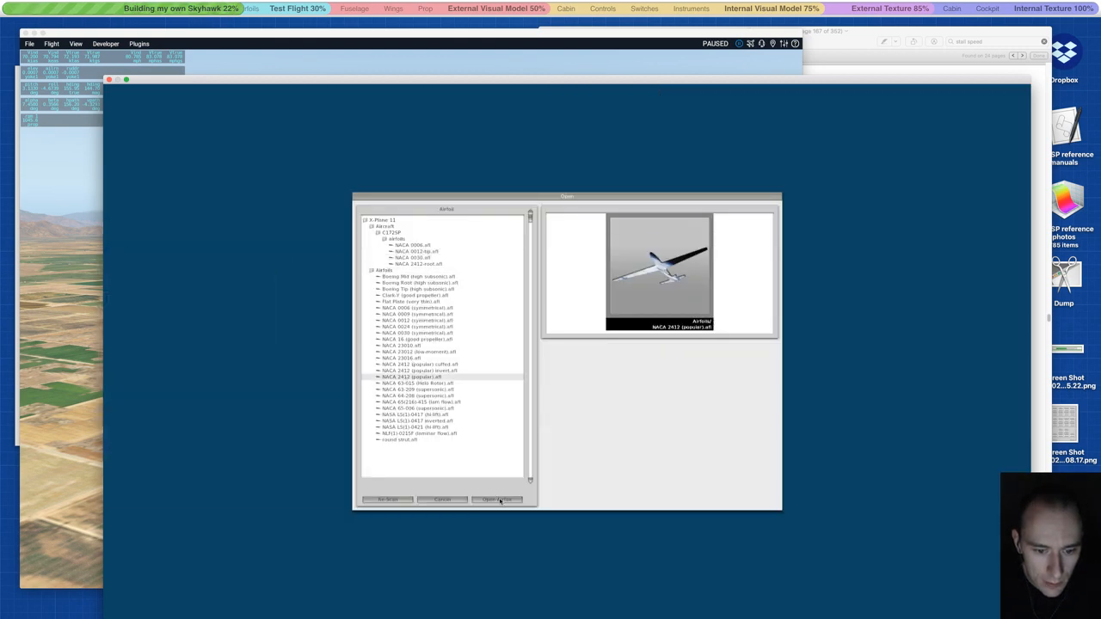
pyautogui.click(502, 500)
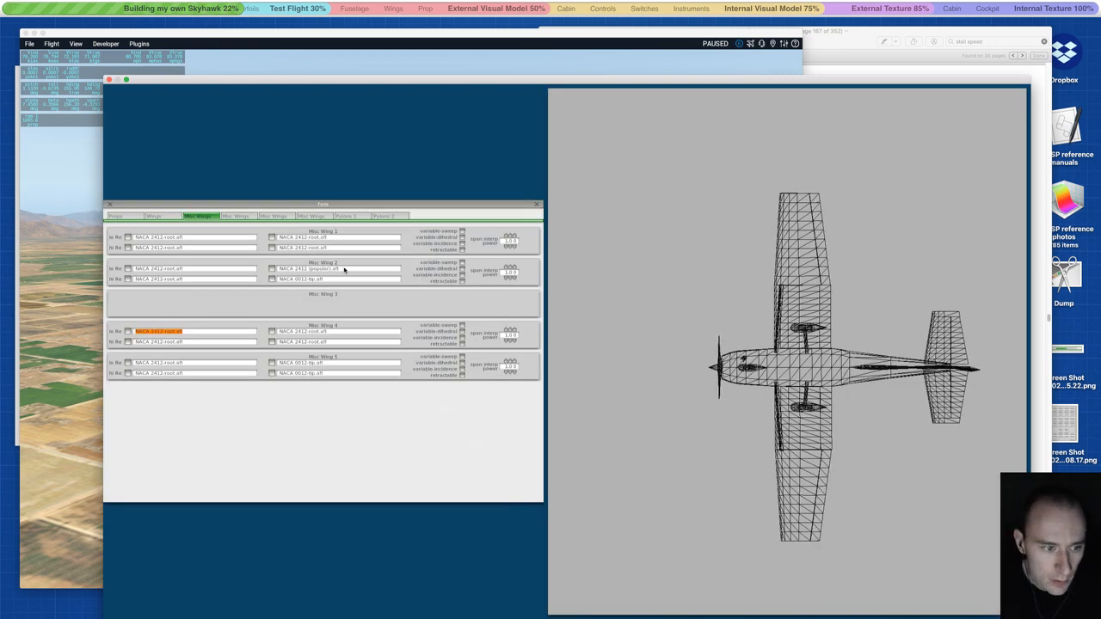
# - Assign the aircraft's own NACA 2412-root airfoil to both tip entries of Misc Wing 2
pyautogui.click(276, 277)
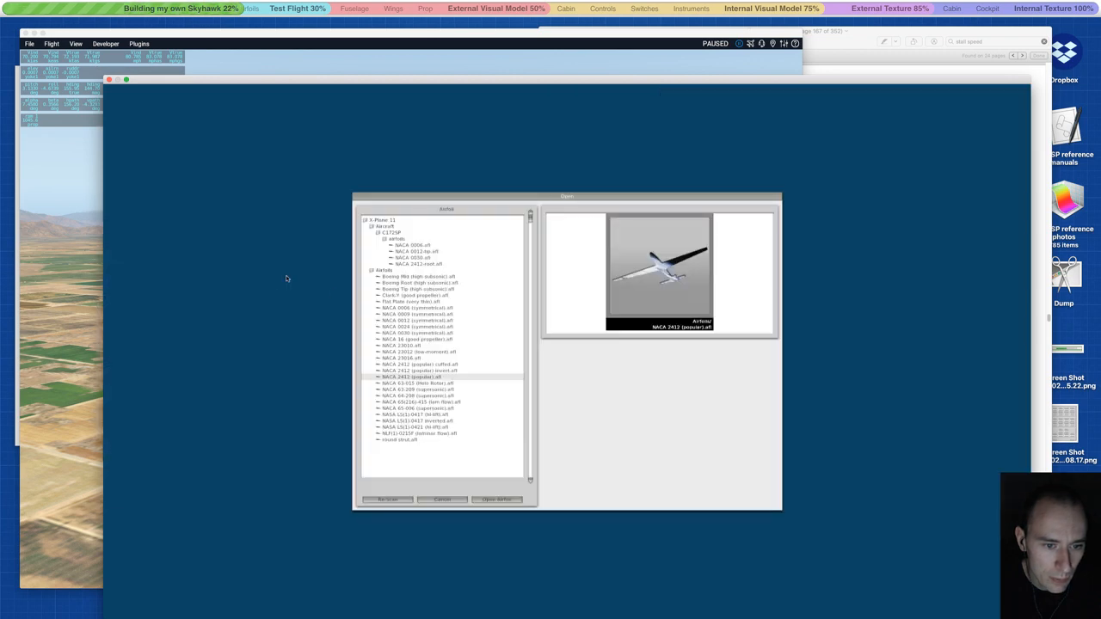
pyautogui.click(413, 265)
pyautogui.click(497, 499)
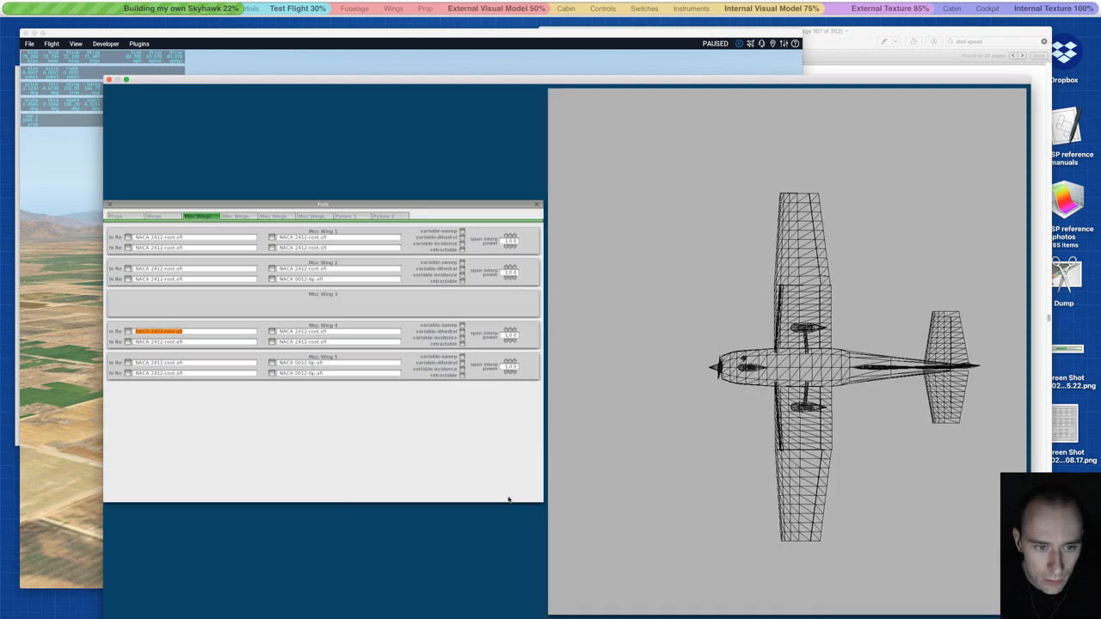
pyautogui.click(289, 279)
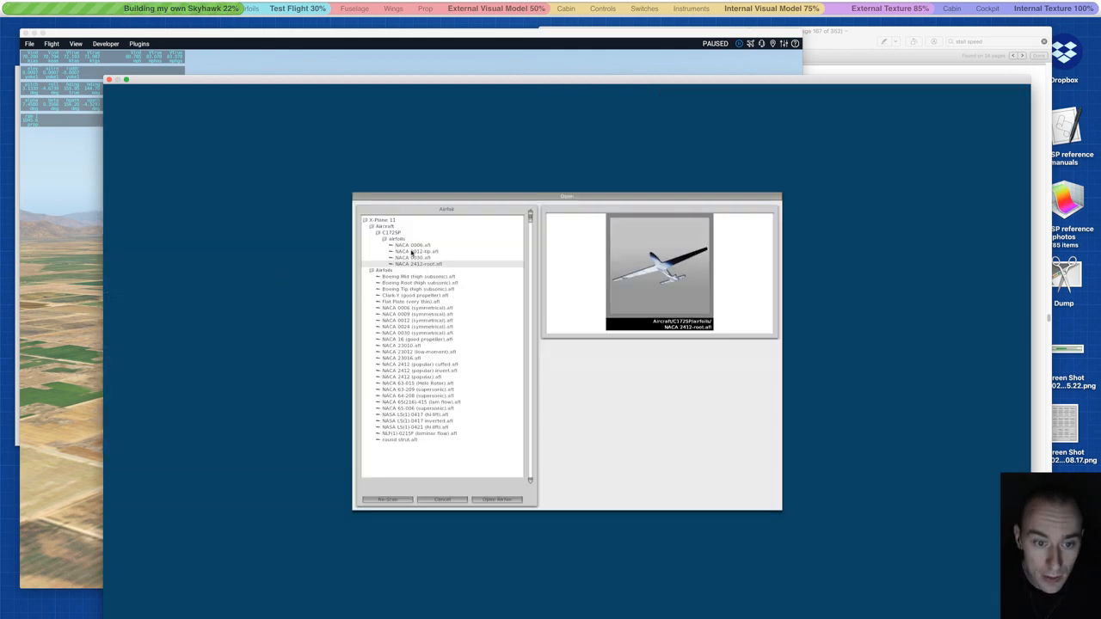
pyautogui.click(507, 498)
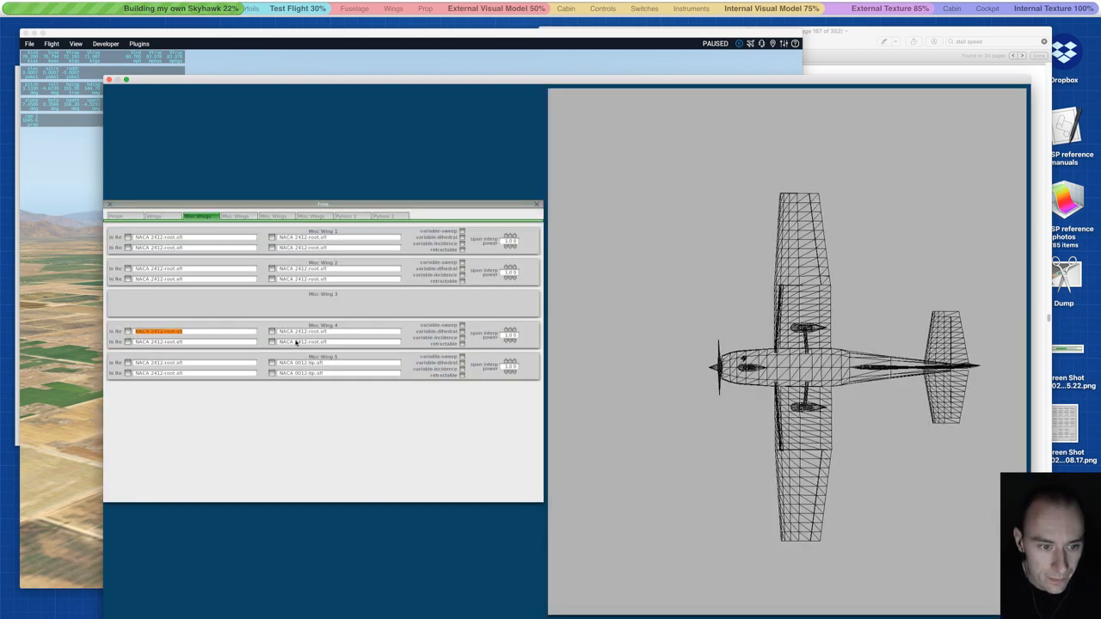
# - Assign the NACA 2412-root airfoil to both tip entries of Misc Wing 5 and save the aircraft
pyautogui.click(272, 363)
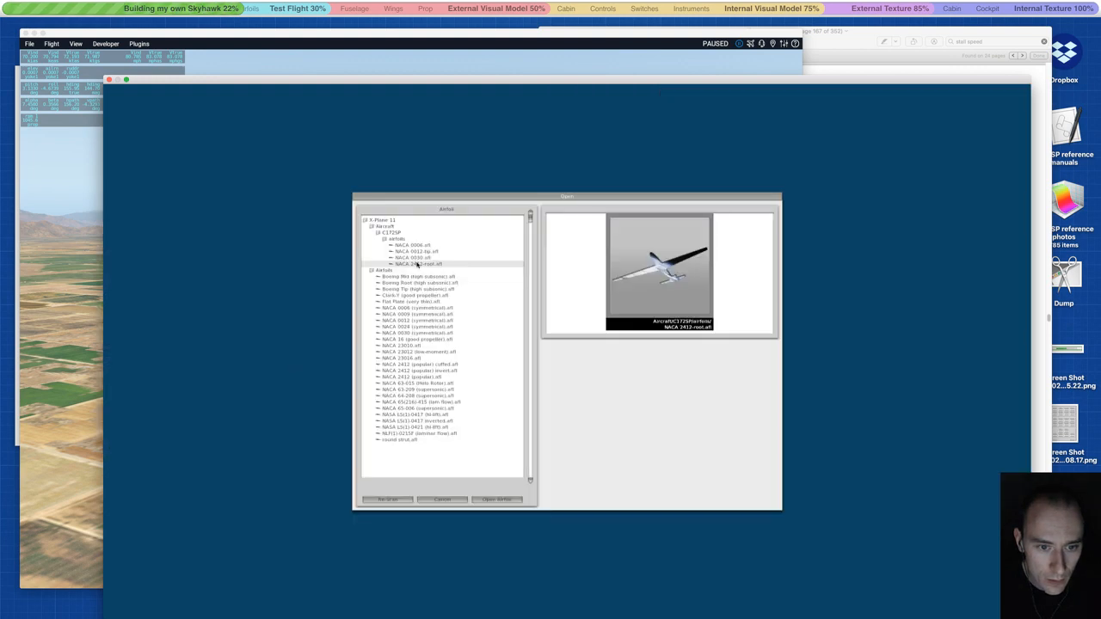
pyautogui.click(508, 499)
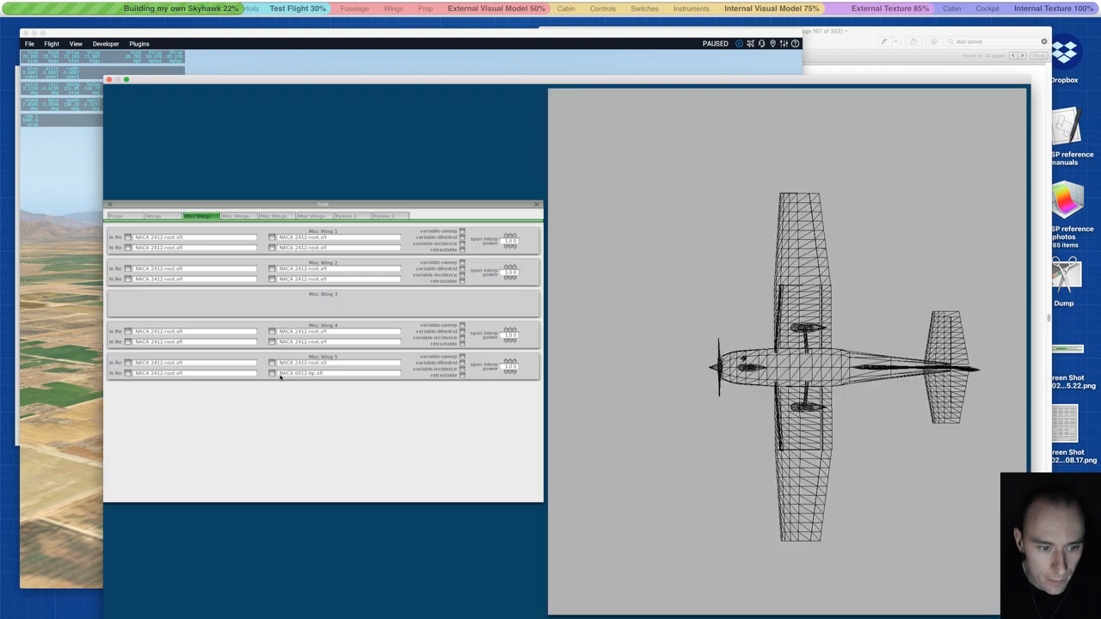
pyautogui.click(271, 374)
pyautogui.click(503, 499)
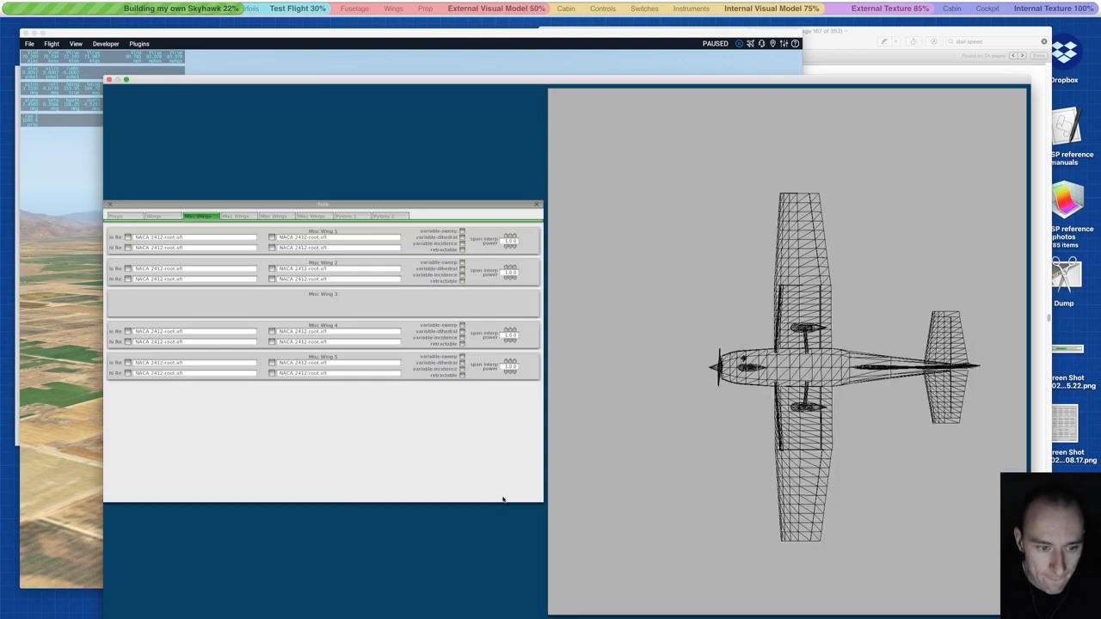
pyautogui.hotkey('ctrl', 's')
pyautogui.hotkey('ctrl', 's')
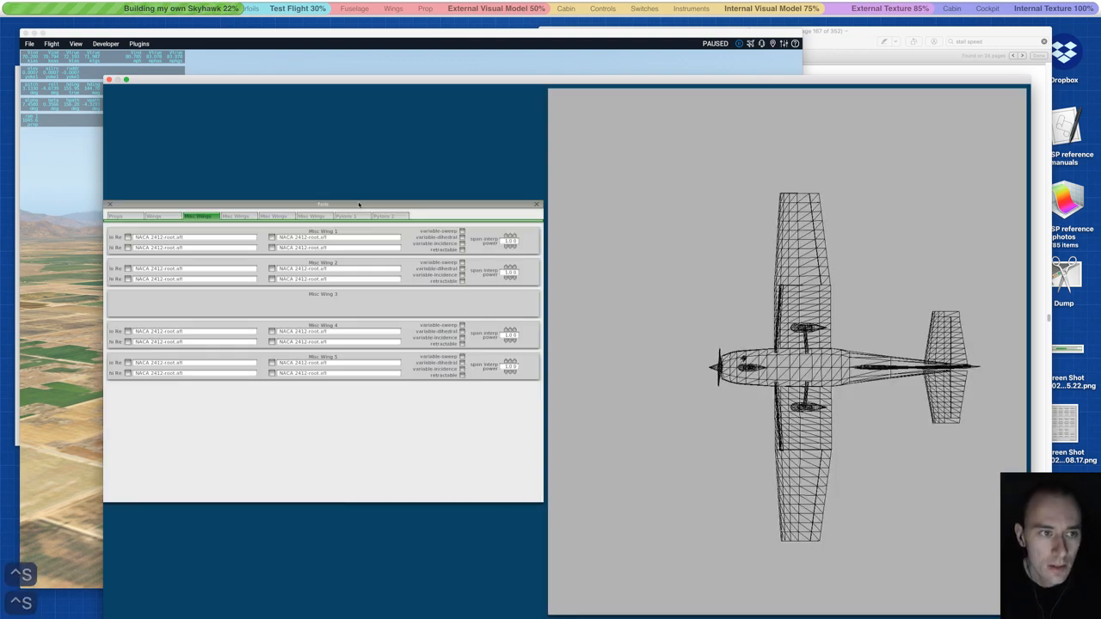
# - Switch to X-Plane, reload the current aircraft, and test-fly it from the cockpit before pausing the simulation
pyautogui.click(293, 74)
pyautogui.click(105, 43)
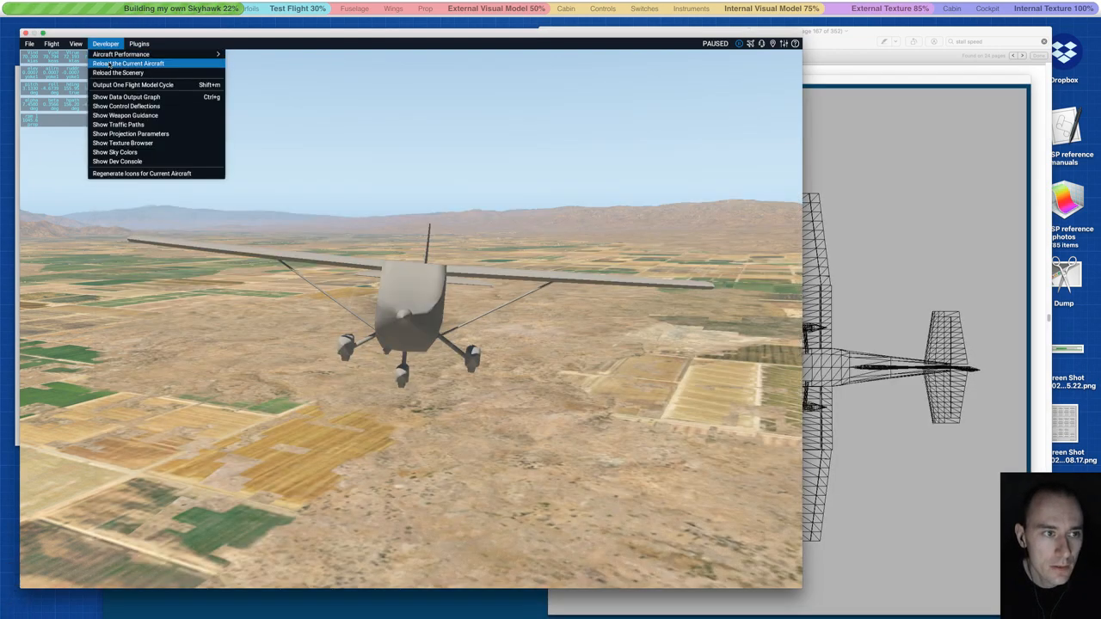
pyautogui.click(109, 64)
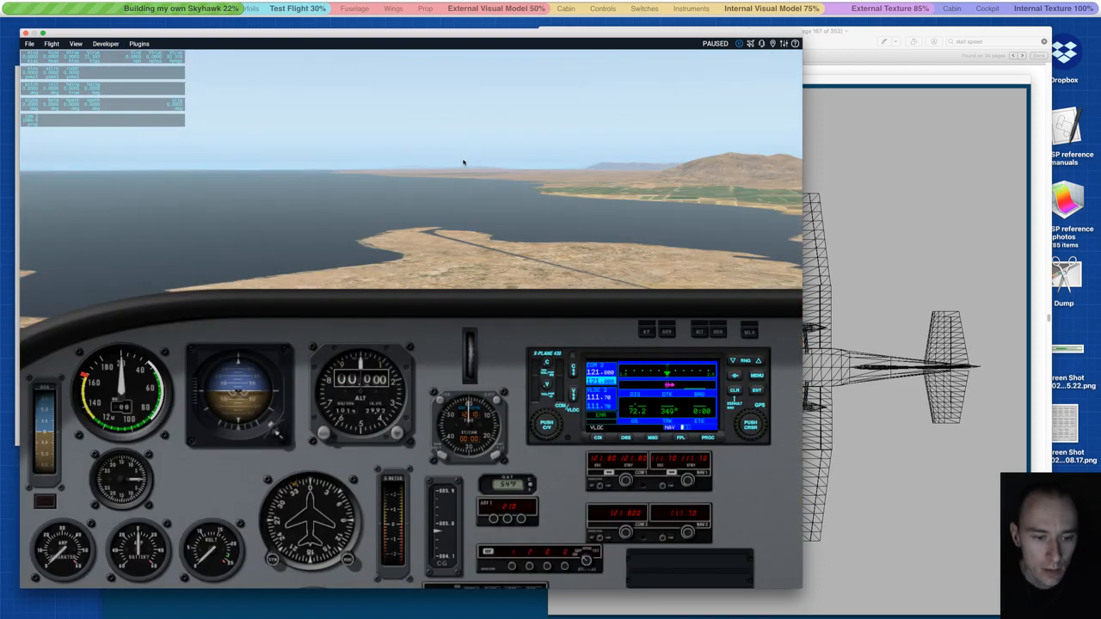
pyautogui.press('p')
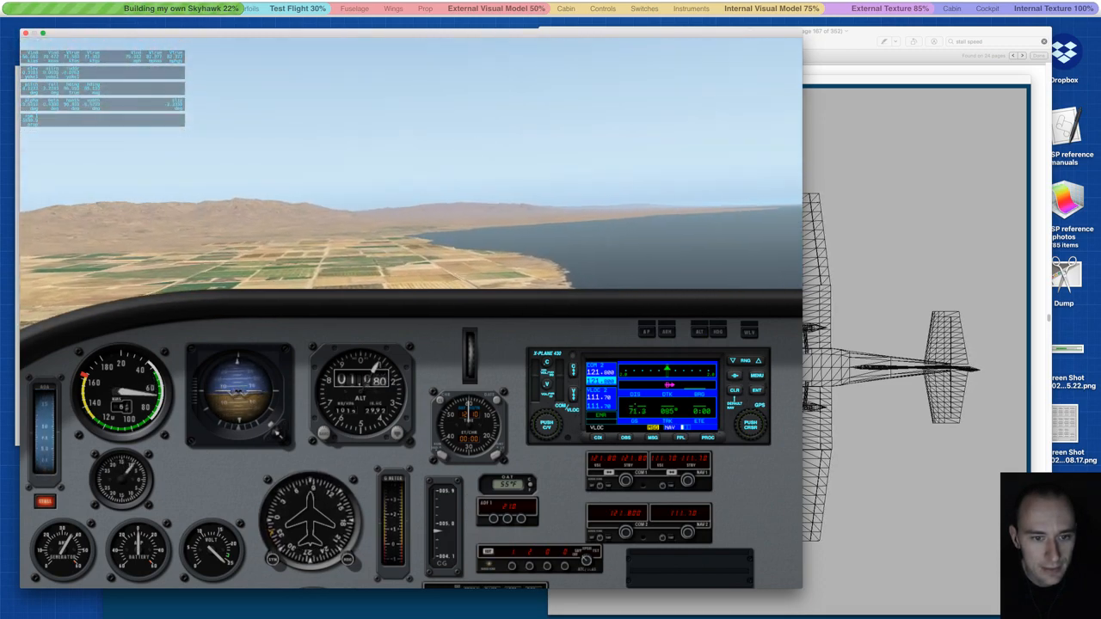
pyautogui.press('p')
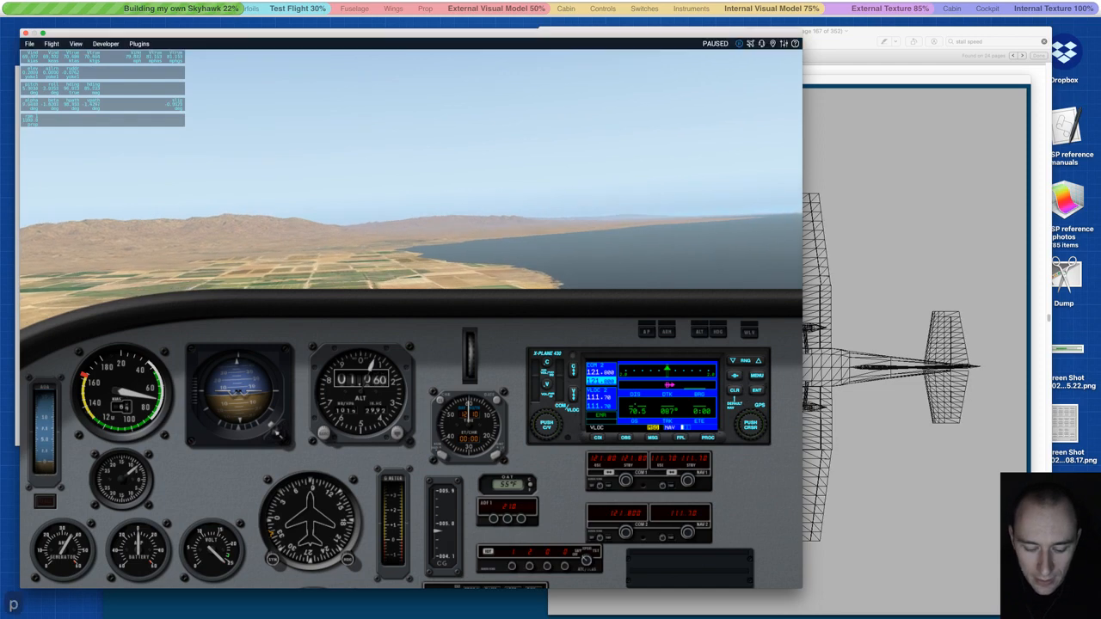
# - Set the total fuel weight to 336 lbs and the payload weight to about 540 lbs, and apply the changes
pyautogui.click(750, 43)
pyautogui.click(416, 310)
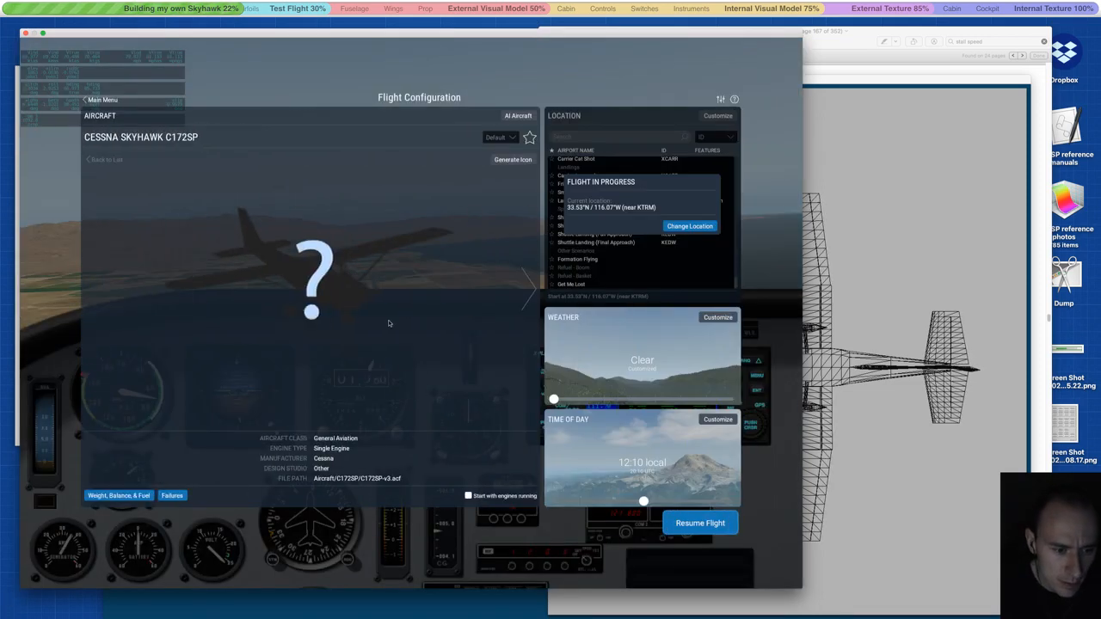
pyautogui.click(119, 495)
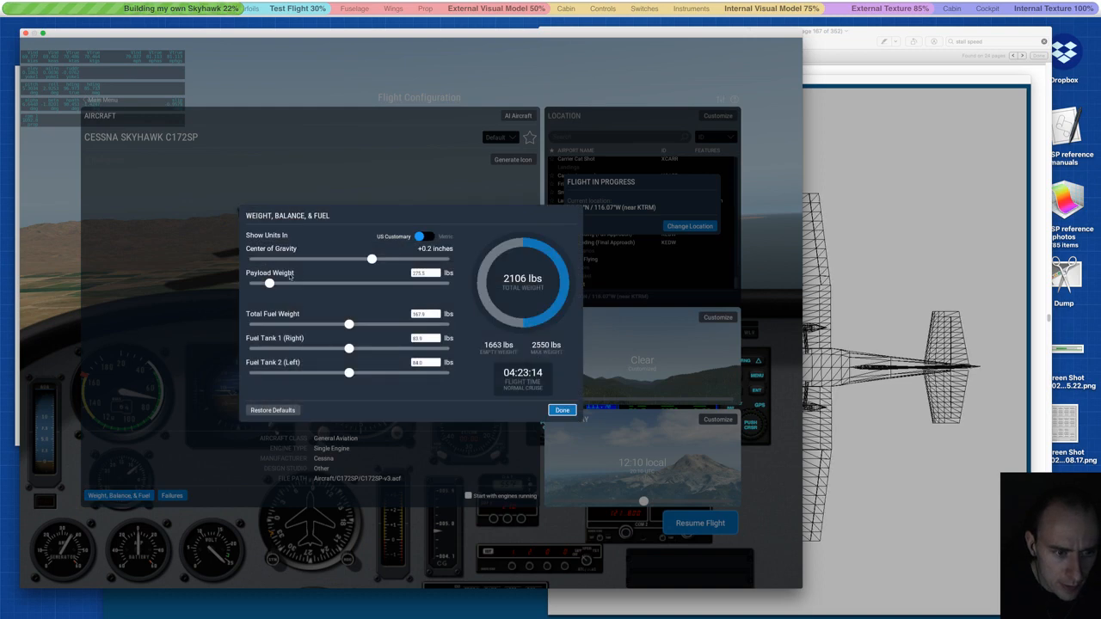
pyautogui.moveTo(349, 325); pyautogui.dragTo(450, 325)
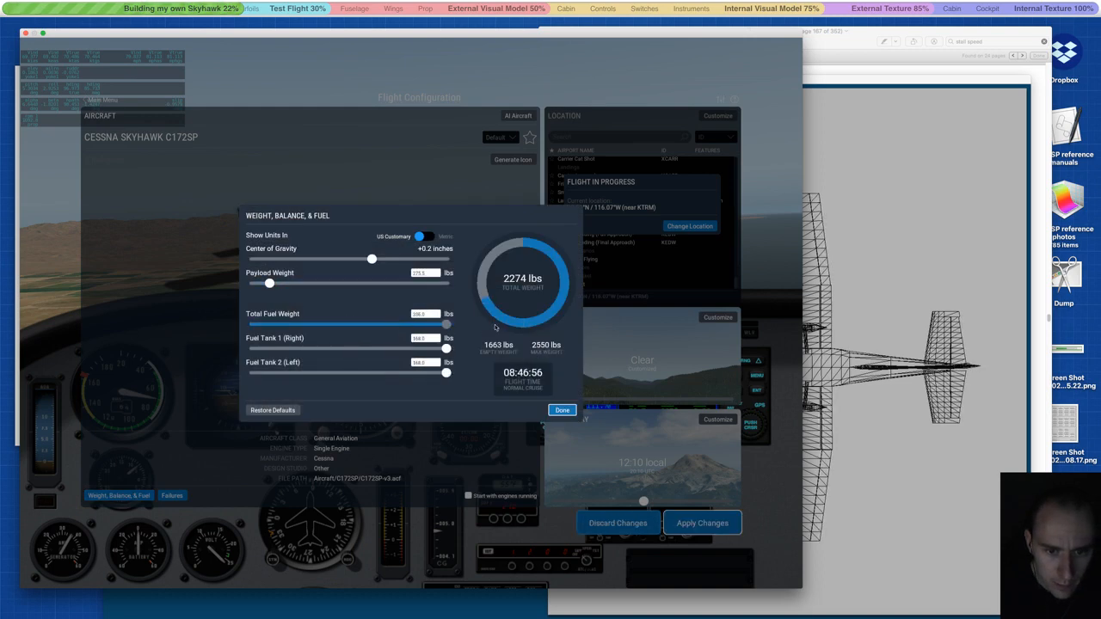
pyautogui.moveTo(270, 284); pyautogui.dragTo(304, 284)
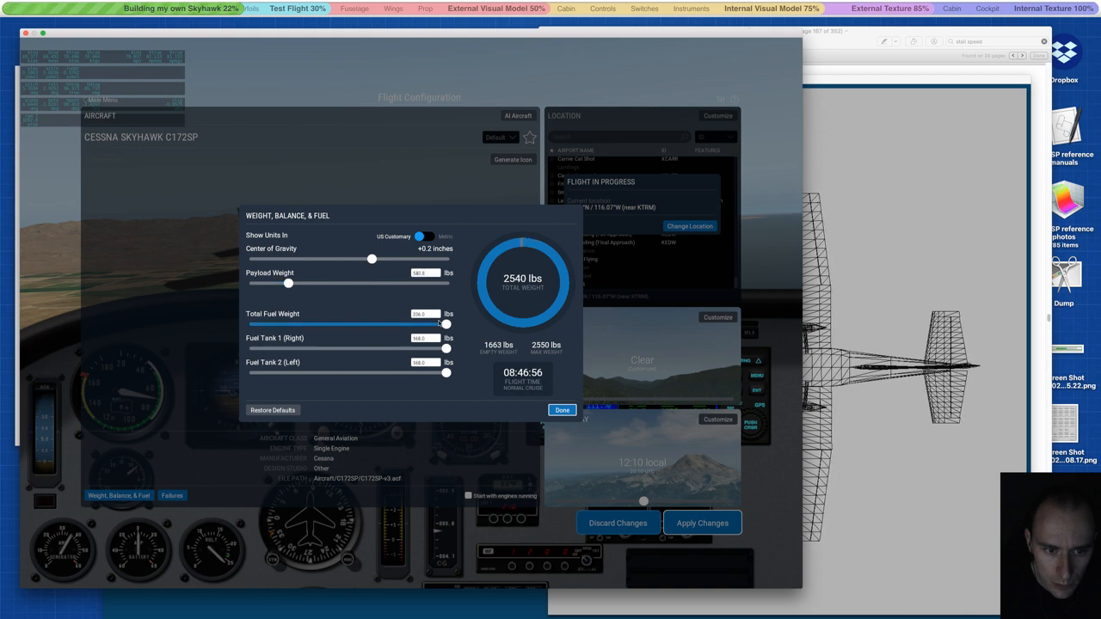
pyautogui.click(562, 410)
pyautogui.click(721, 528)
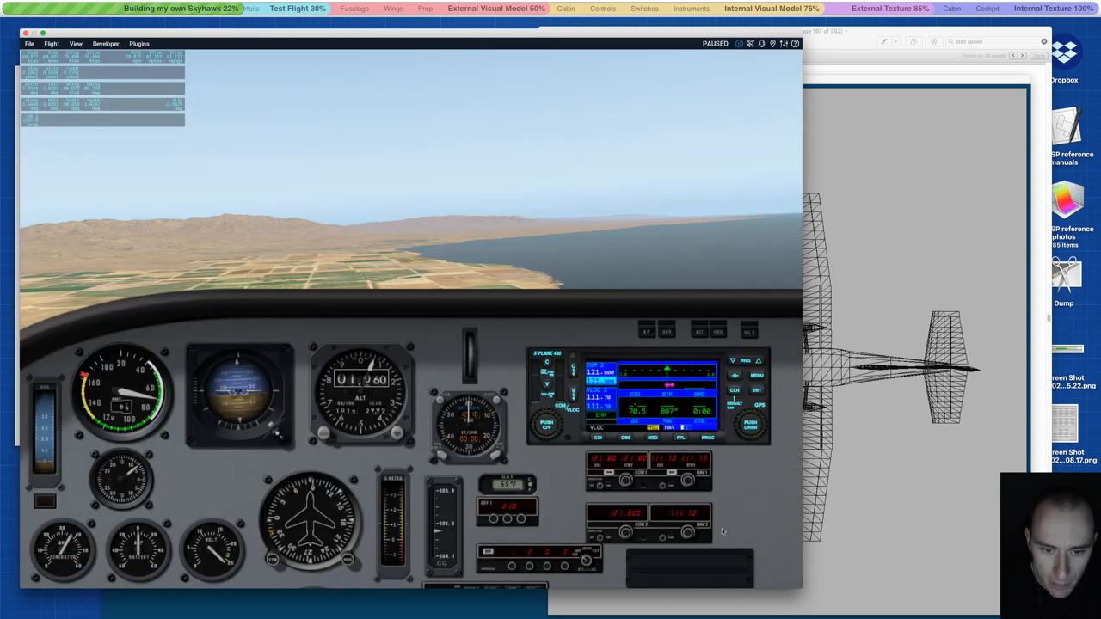
# - Test-fly the loaded airplane from the cockpit, pause, and check the flaps-up stall speed on page ii of the POH
pyautogui.press('p')
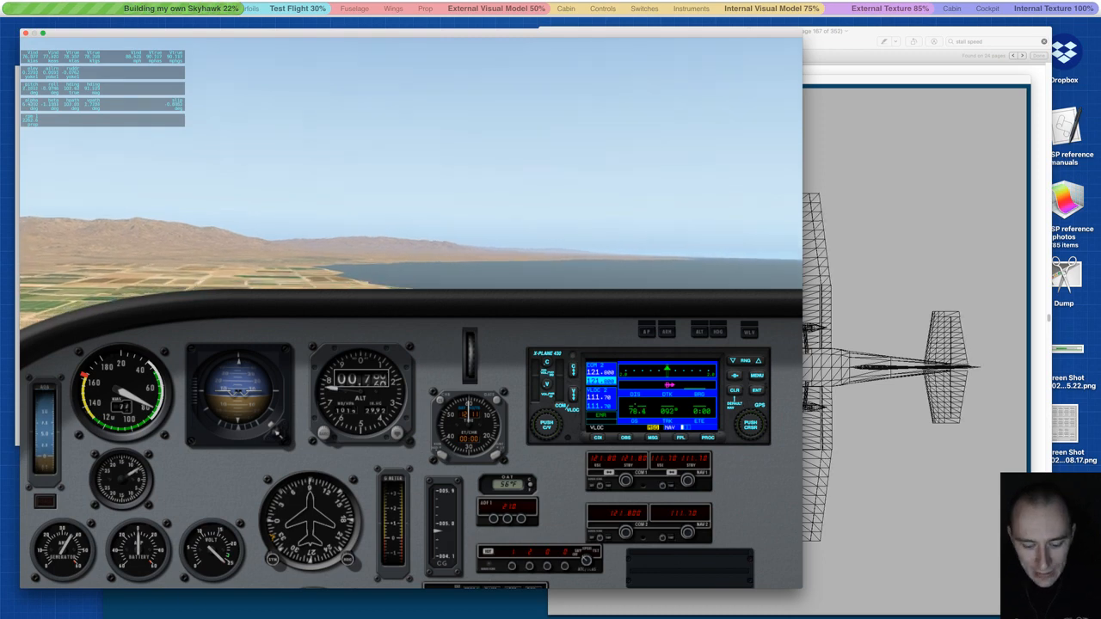
pyautogui.press('p')
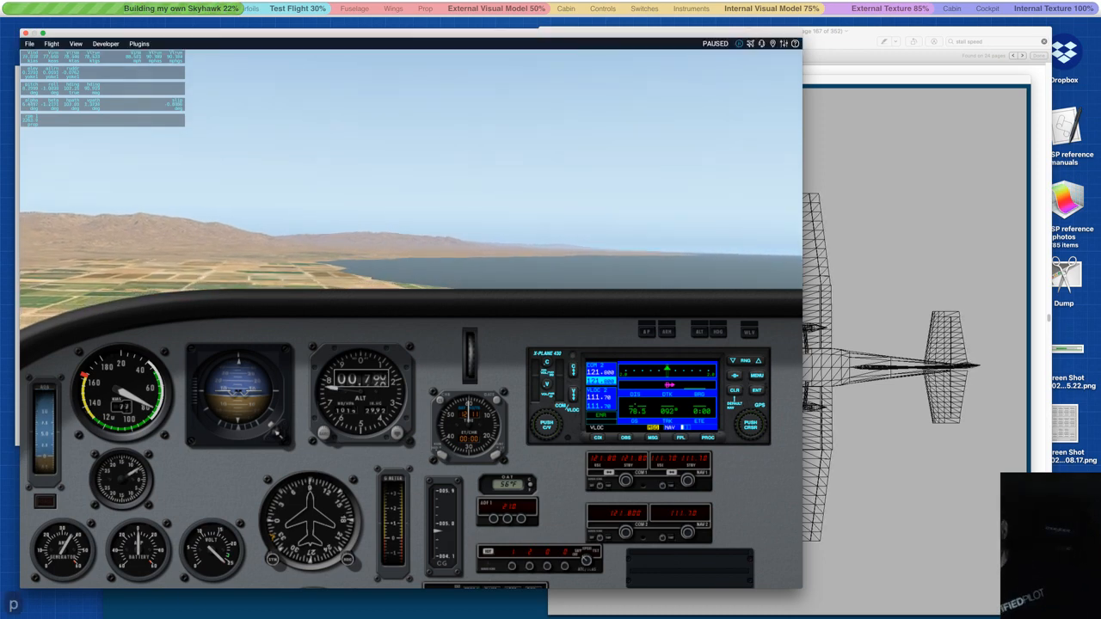
pyautogui.click(879, 53)
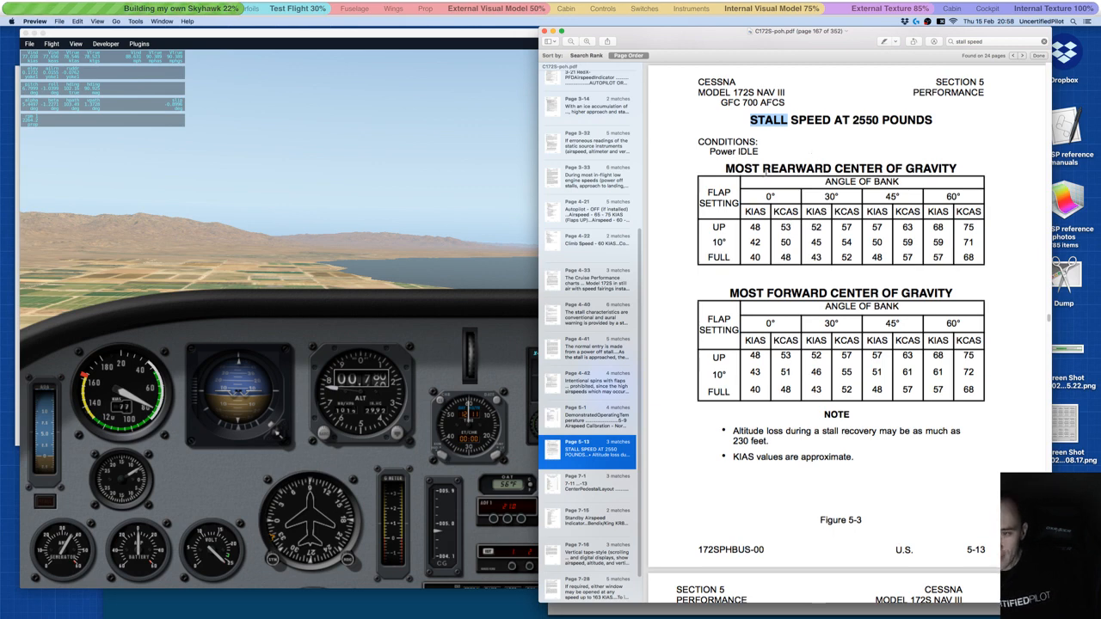
pyautogui.moveTo(638, 260); pyautogui.dragTo(644, 72)
pyautogui.click(607, 103)
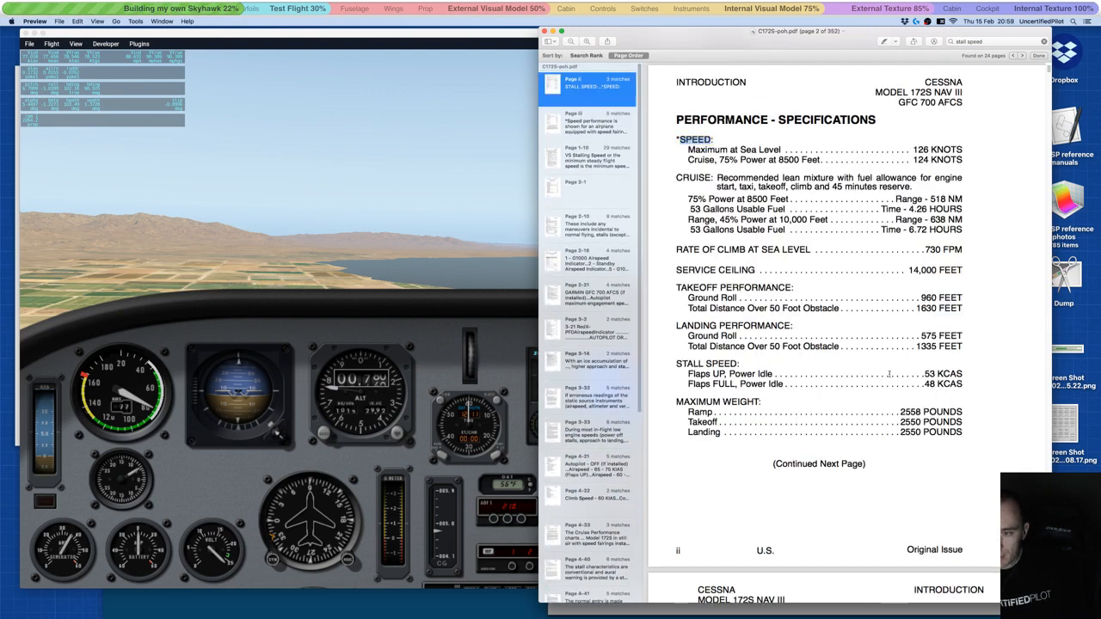
pyautogui.doubleClick(930, 374)
pyautogui.click(964, 373)
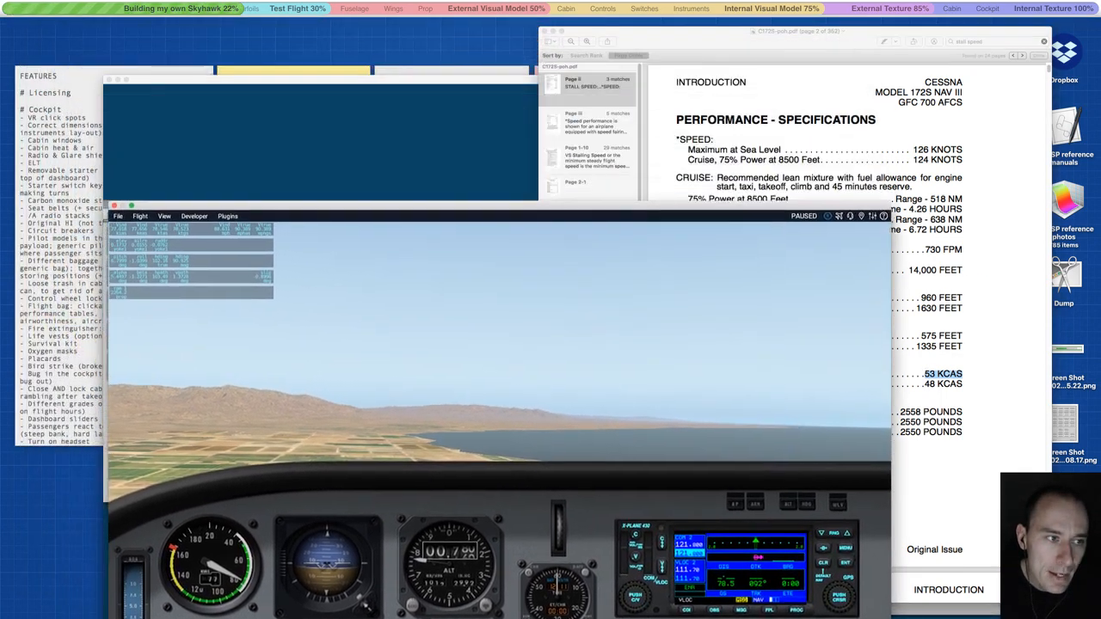
# - Rearrange the X-Plane and Plane Maker windows, then switch to Airfoil Maker and move its window higher on the desktop
pyautogui.moveTo(211, 208); pyautogui.dragTo(168, 302)
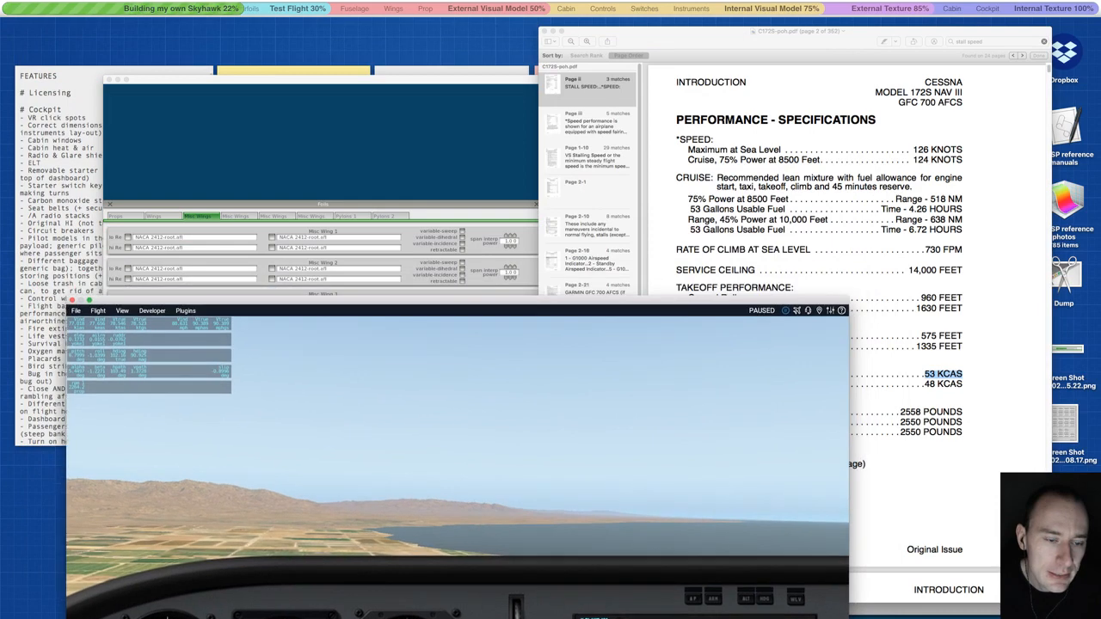
pyautogui.click(168, 183)
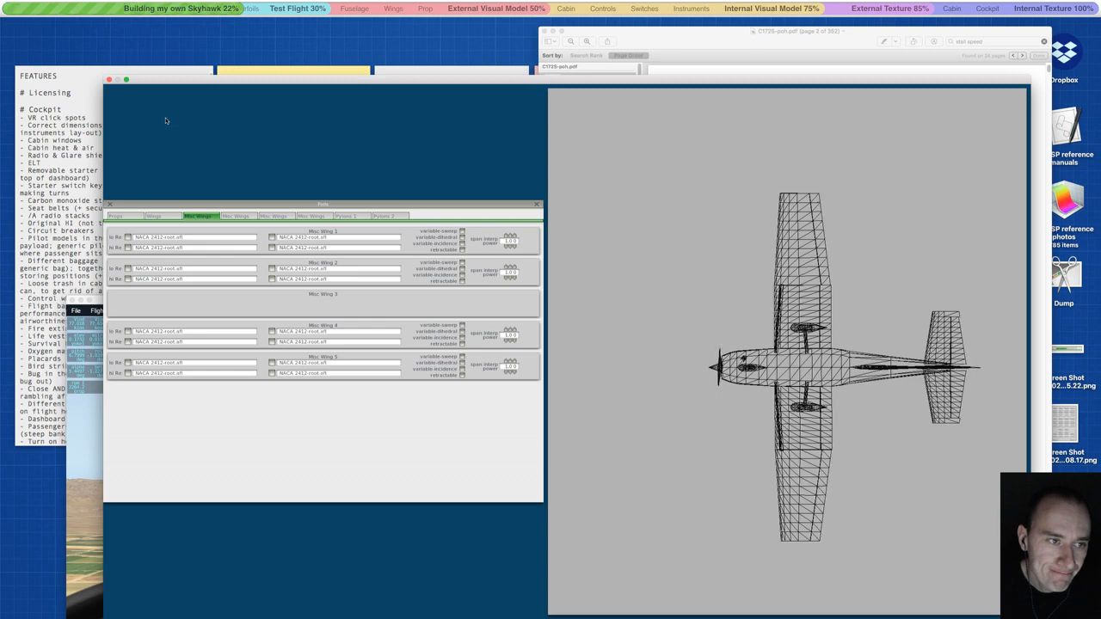
pyautogui.moveTo(165, 83); pyautogui.dragTo(130, 37)
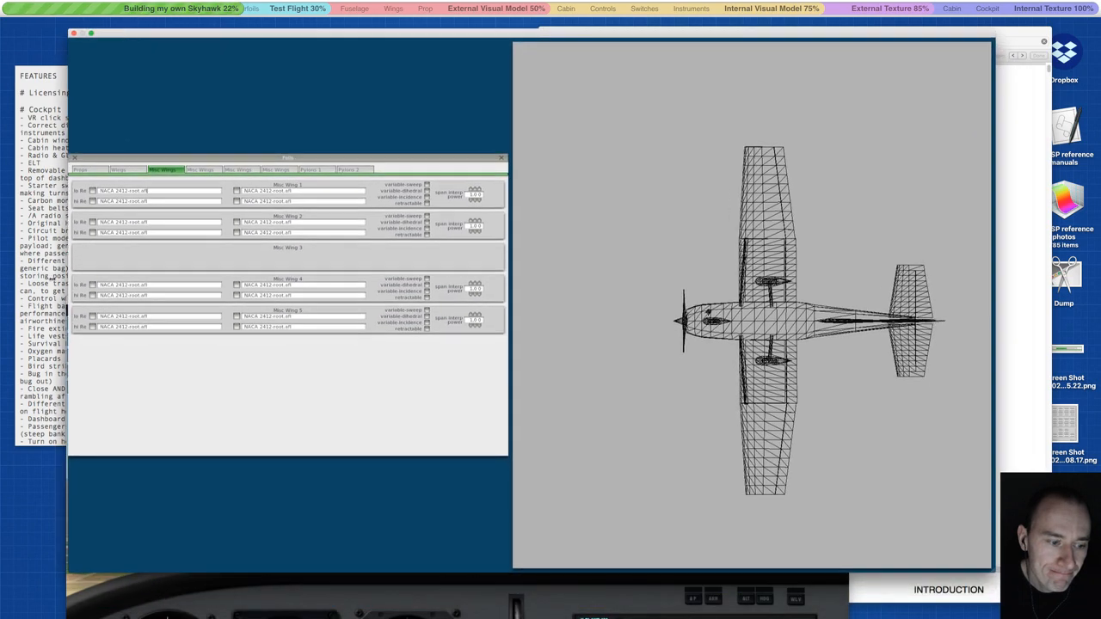
pyautogui.click(11, 539)
pyautogui.moveTo(384, 593)
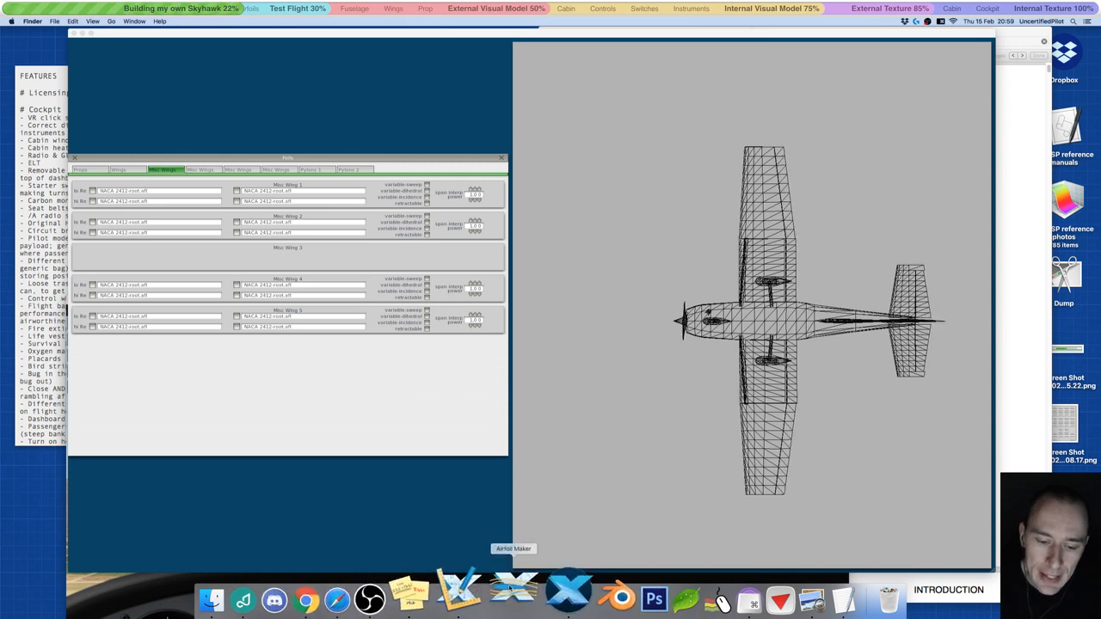
pyautogui.click(510, 588)
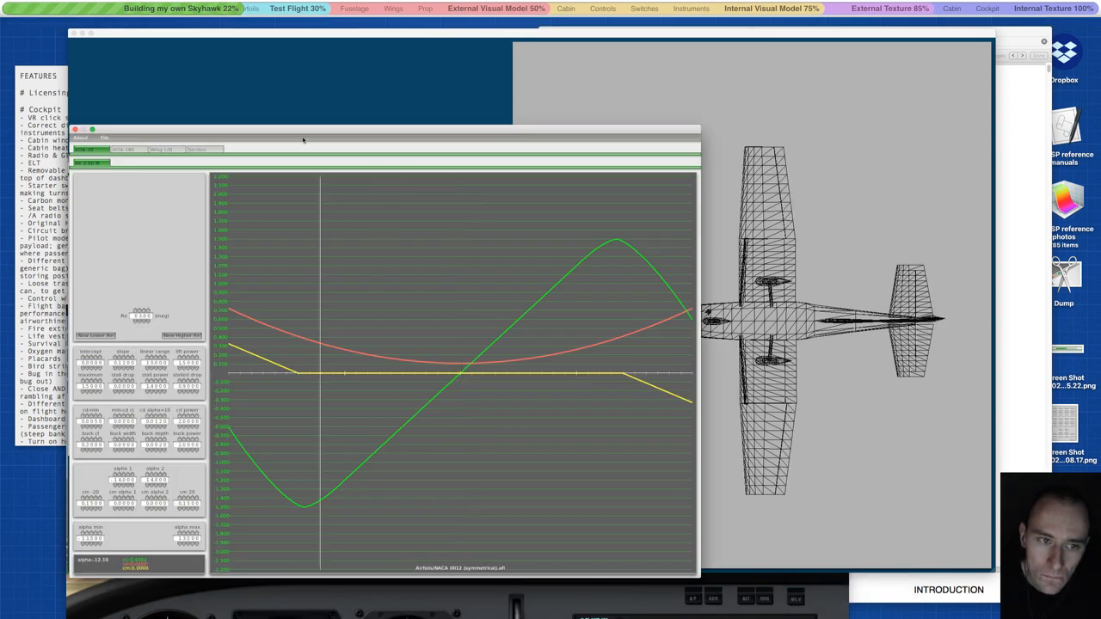
pyautogui.moveTo(305, 133); pyautogui.dragTo(353, 63)
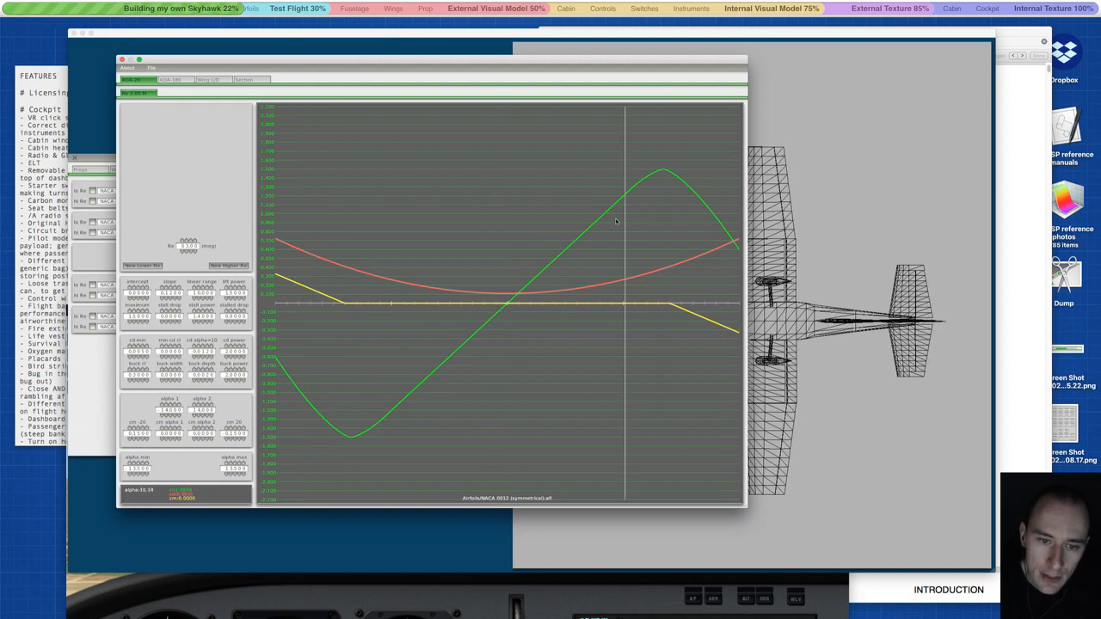
# - Open the NACA 2412-root.afl airfoil from the C172SP aircraft's airfoils folder to examine its lift, drag and moment curves
pyautogui.click(150, 68)
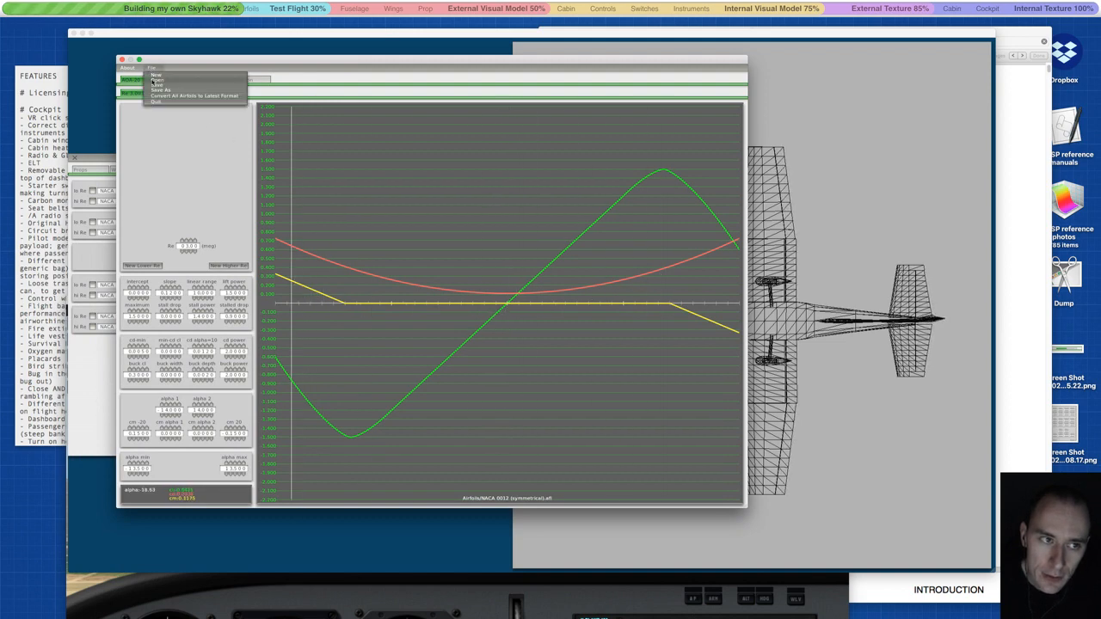
pyautogui.click(155, 81)
pyautogui.click(242, 163)
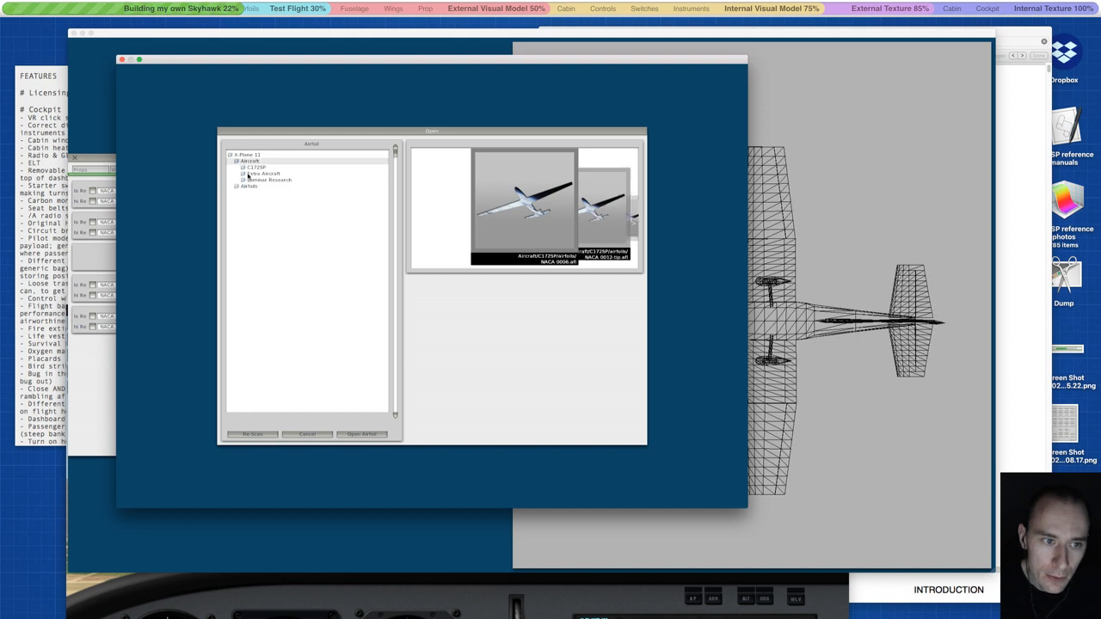
pyautogui.click(243, 180)
pyautogui.click(243, 180)
pyautogui.click(243, 167)
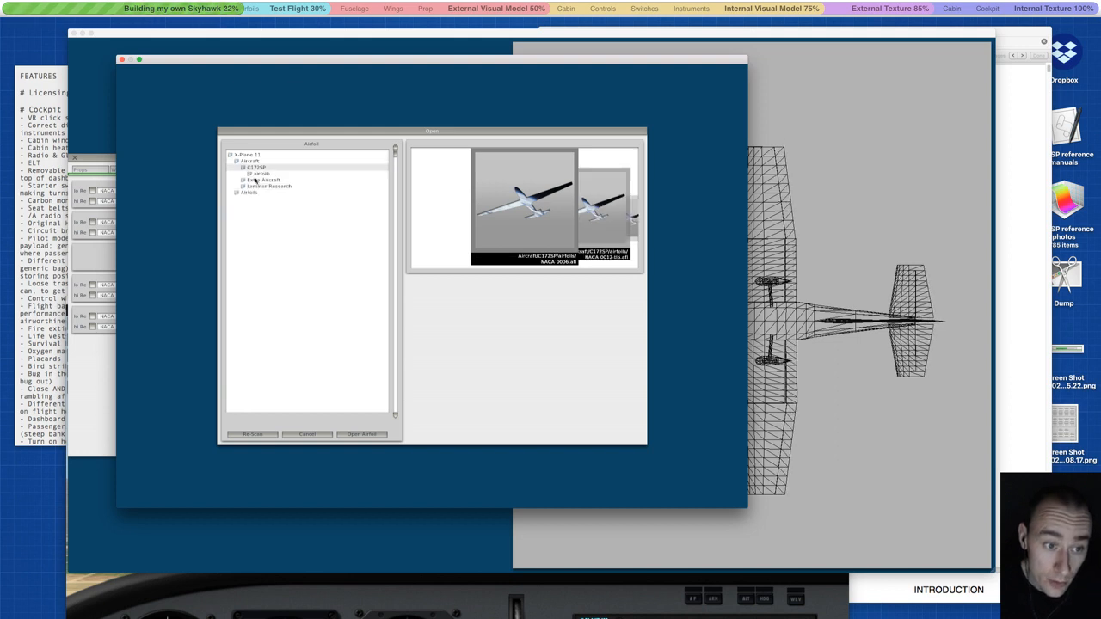
pyautogui.click(257, 175)
pyautogui.click(271, 199)
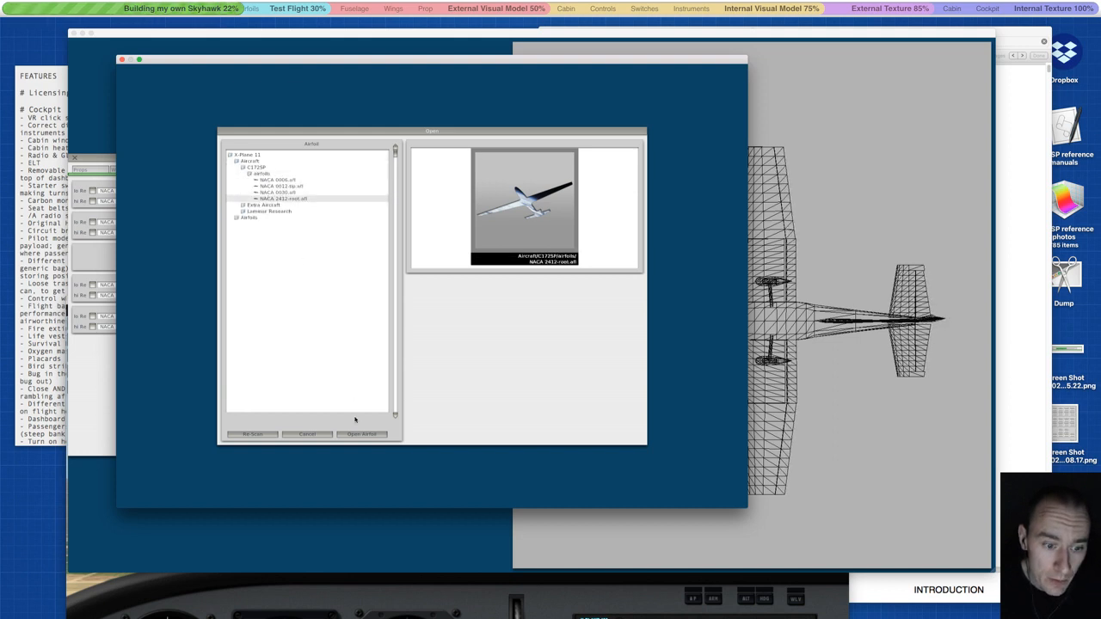
pyautogui.click(355, 434)
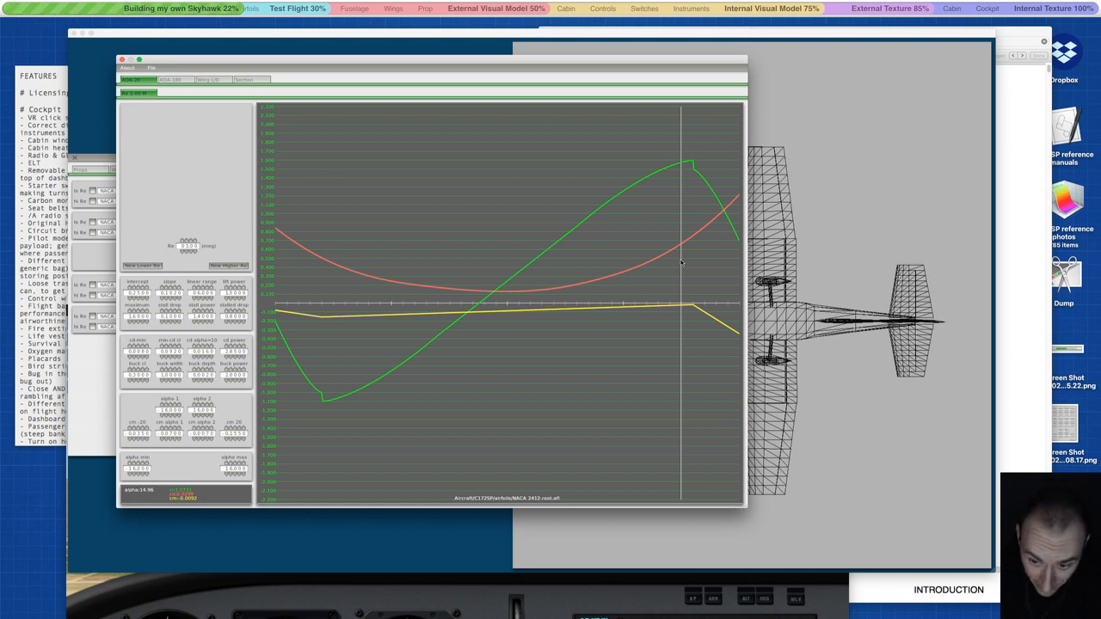
# - Switch to X-Plane, reposition its window to check the paused cockpit instruments, and return to Plane Maker's airfoil settings
pyautogui.click(761, 325)
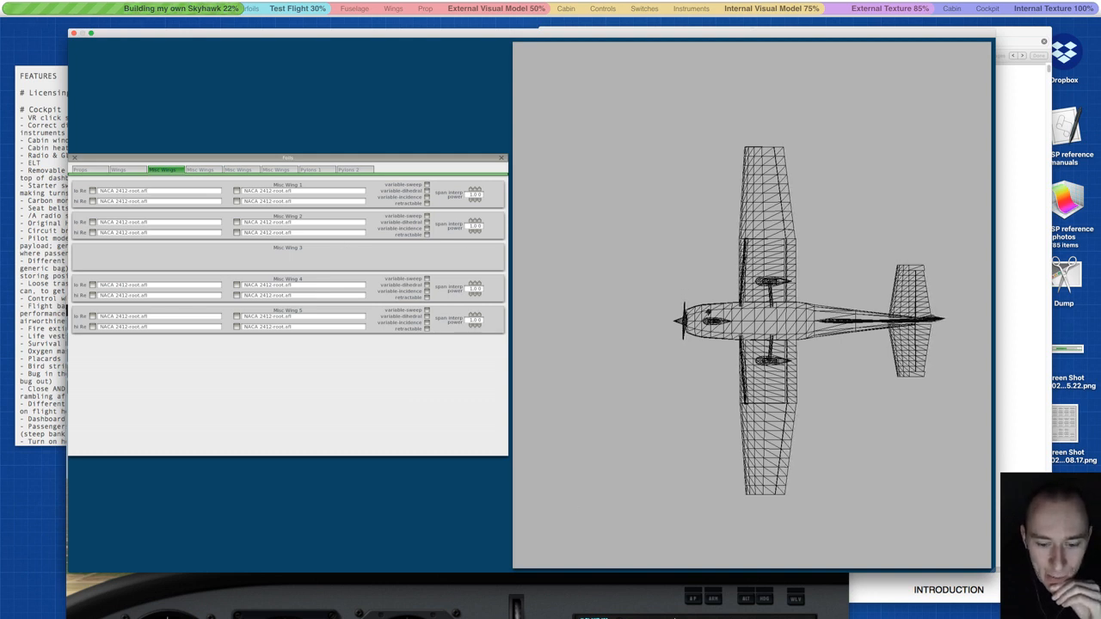
pyautogui.click(635, 594)
pyautogui.moveTo(516, 304); pyautogui.dragTo(561, 48)
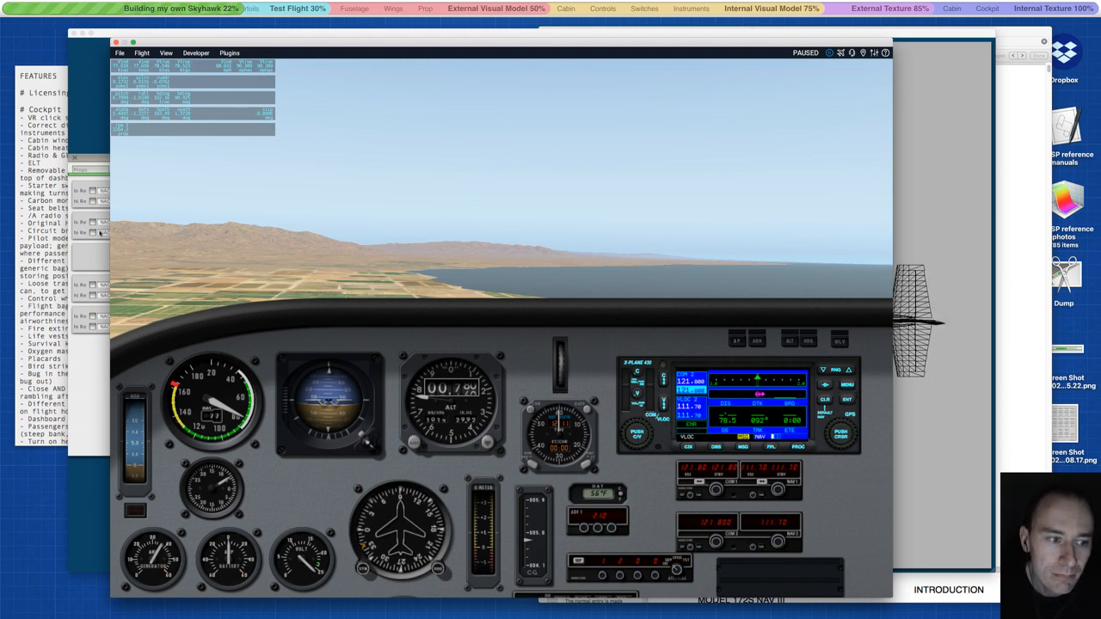
pyautogui.click(102, 222)
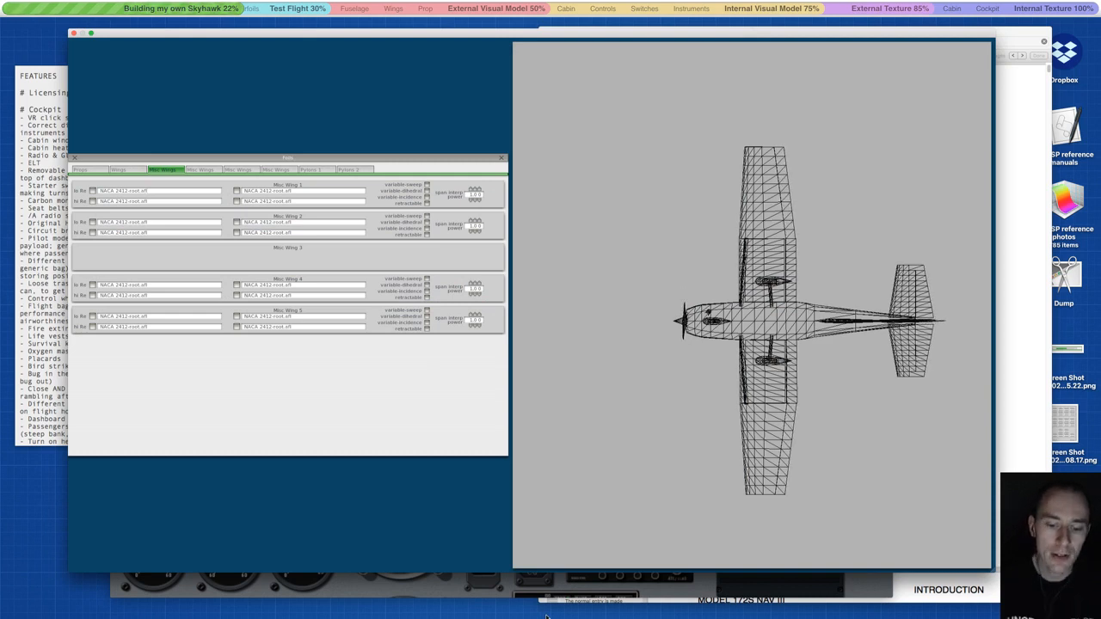
pyautogui.click(544, 617)
pyautogui.moveTo(546, 614)
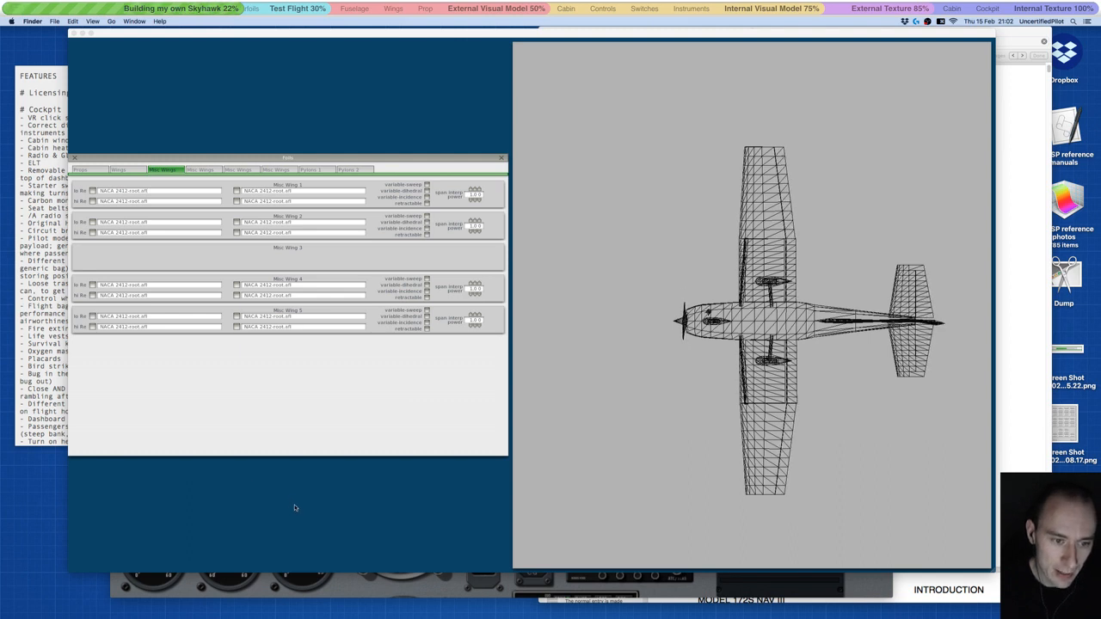
pyautogui.moveTo(486, 598)
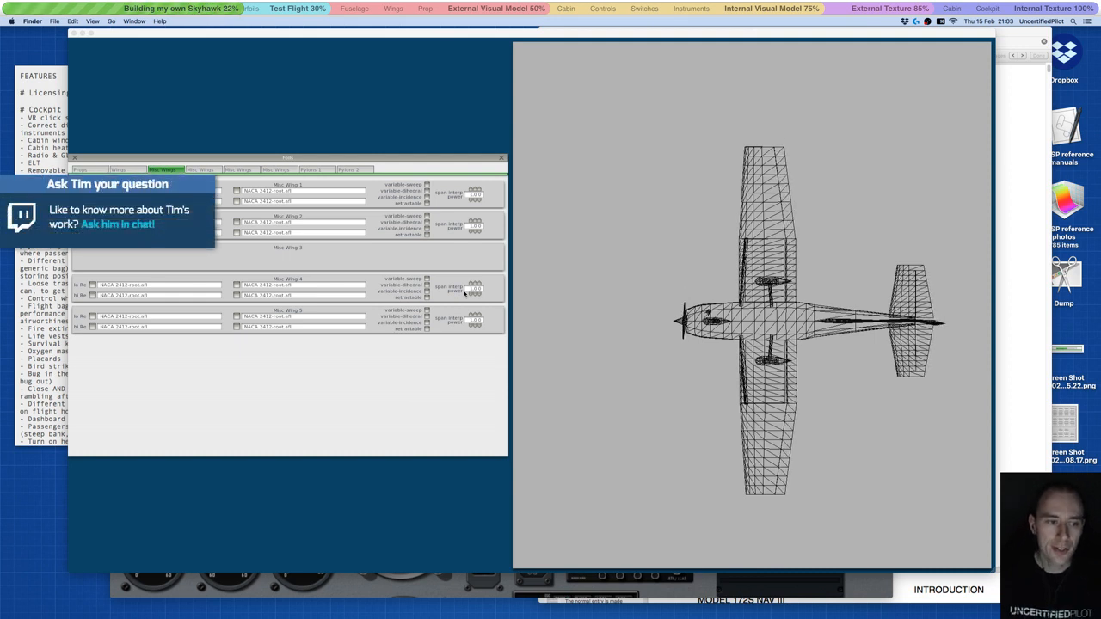
# - Assign the C172SP airfoil NACA 0012-tip.afl to both tip entries of Misc Wing 2
pyautogui.click(253, 248)
pyautogui.click(239, 222)
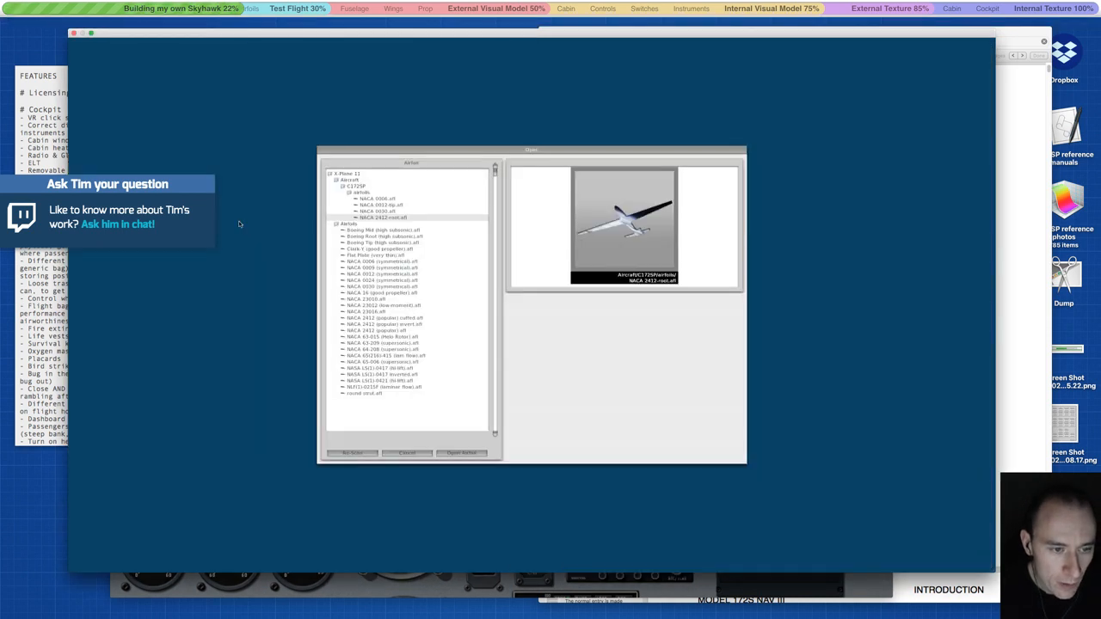
pyautogui.click(378, 204)
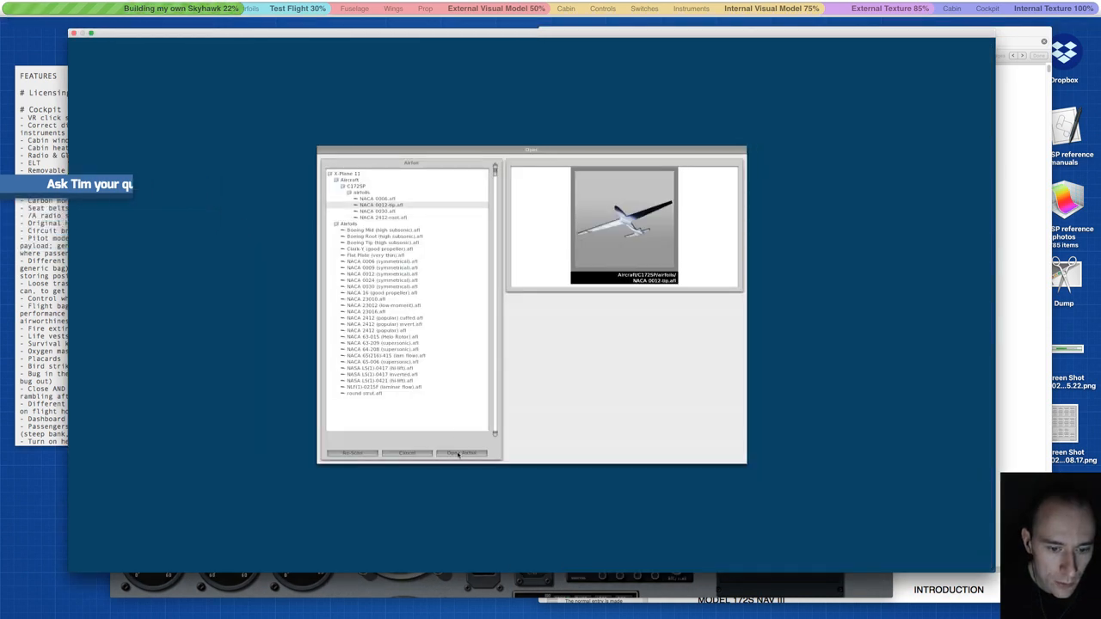
pyautogui.click(461, 452)
pyautogui.click(234, 235)
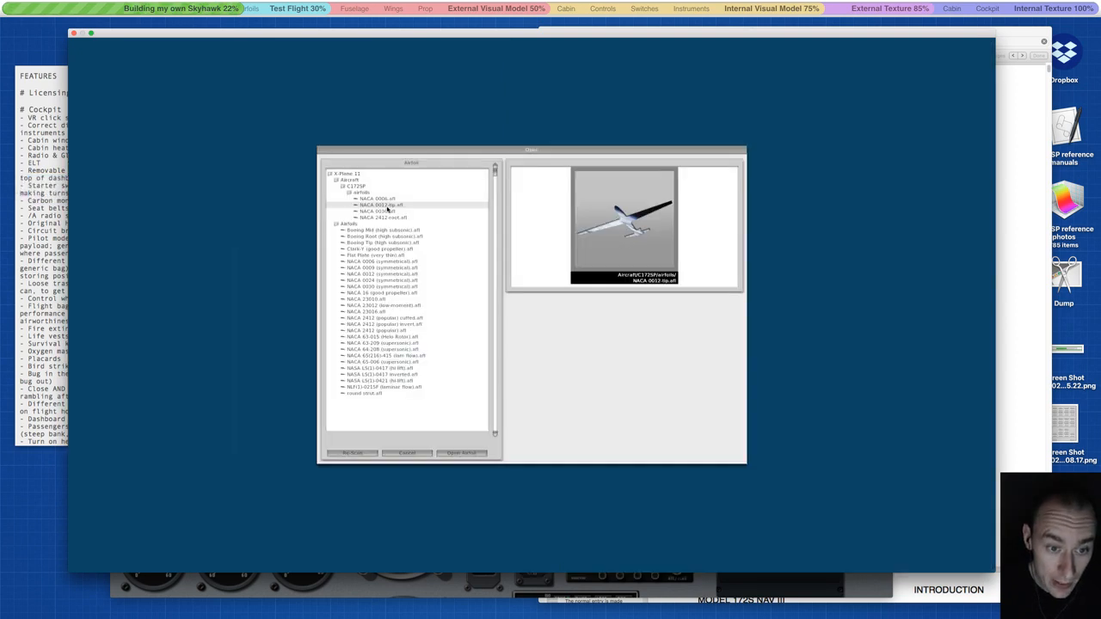
pyautogui.click(461, 452)
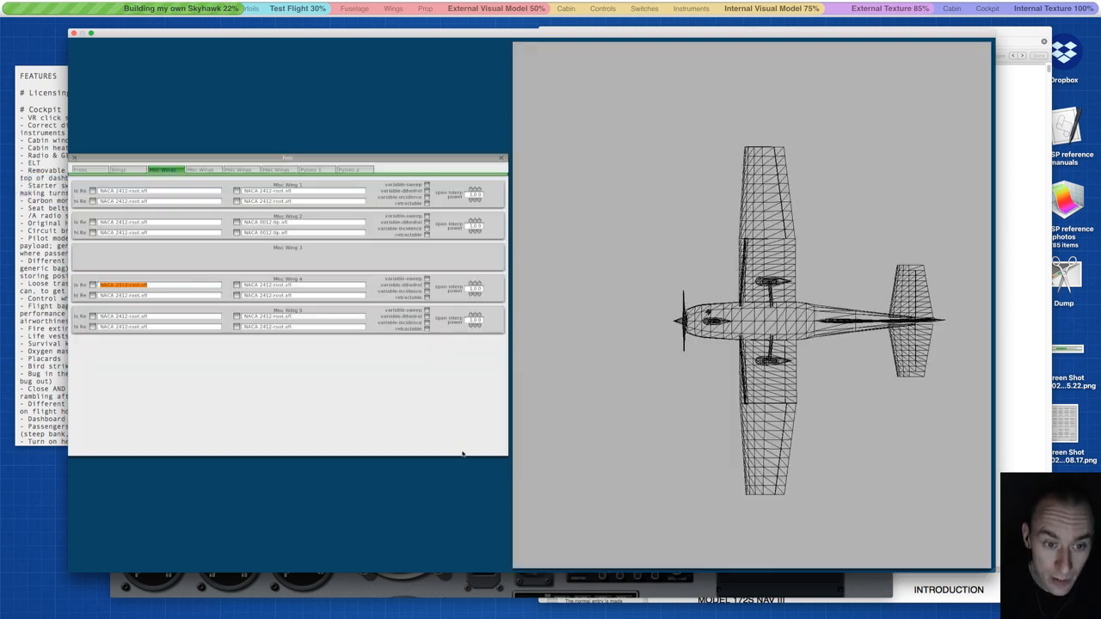
# - Assign NACA 0012-tip.afl to both tip entries of Misc Wing 5 and close the airfoil settings
pyautogui.click(241, 316)
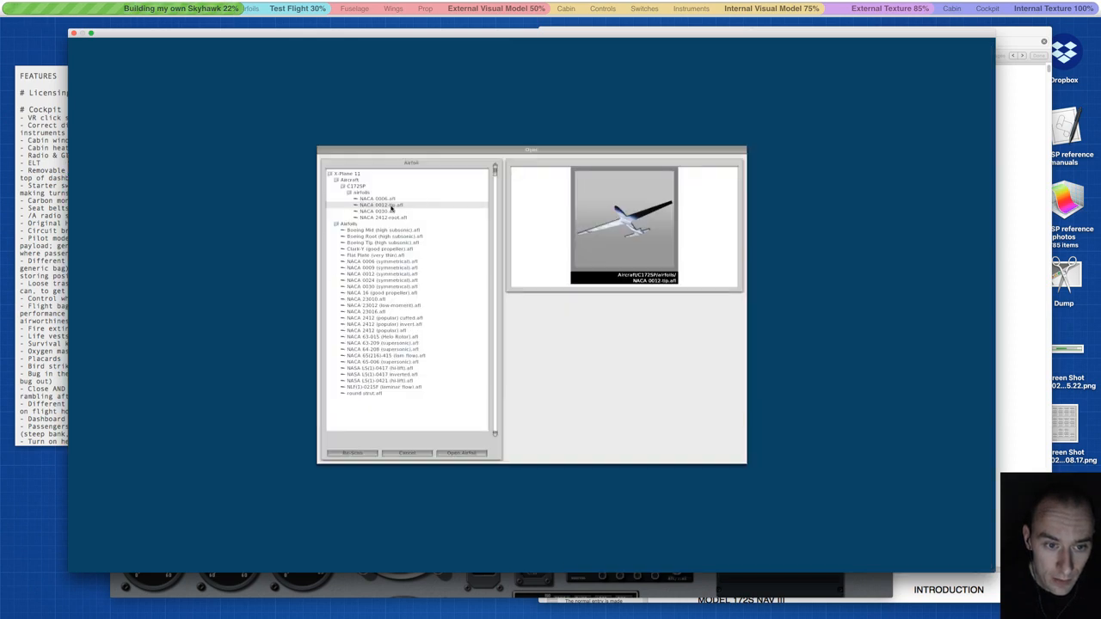
pyautogui.click(446, 453)
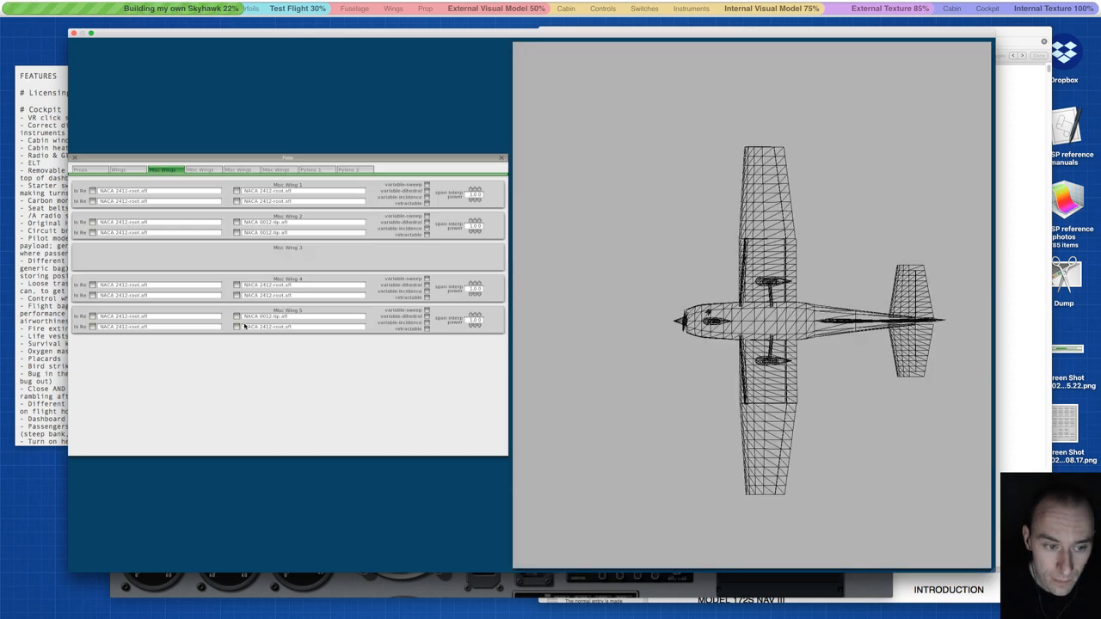
pyautogui.click(348, 280)
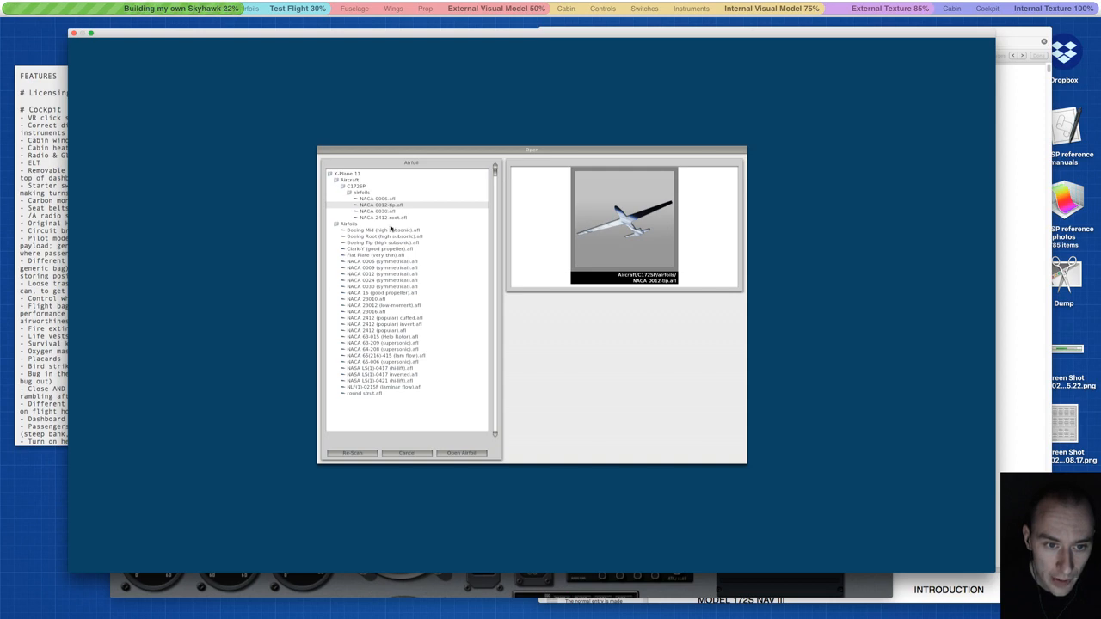
pyautogui.click(454, 453)
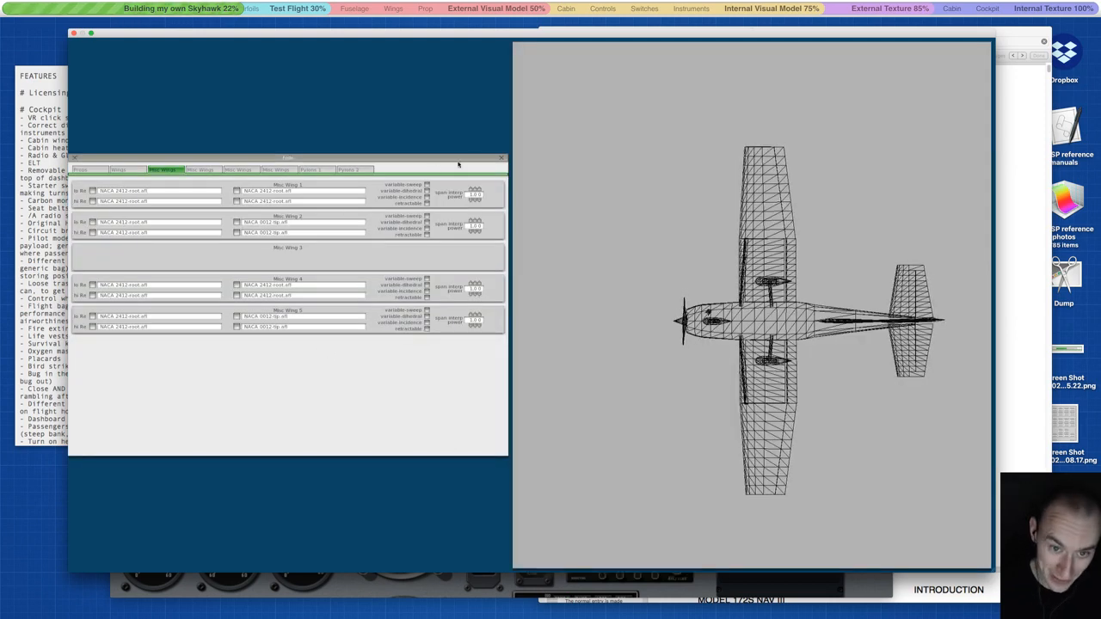
pyautogui.click(500, 160)
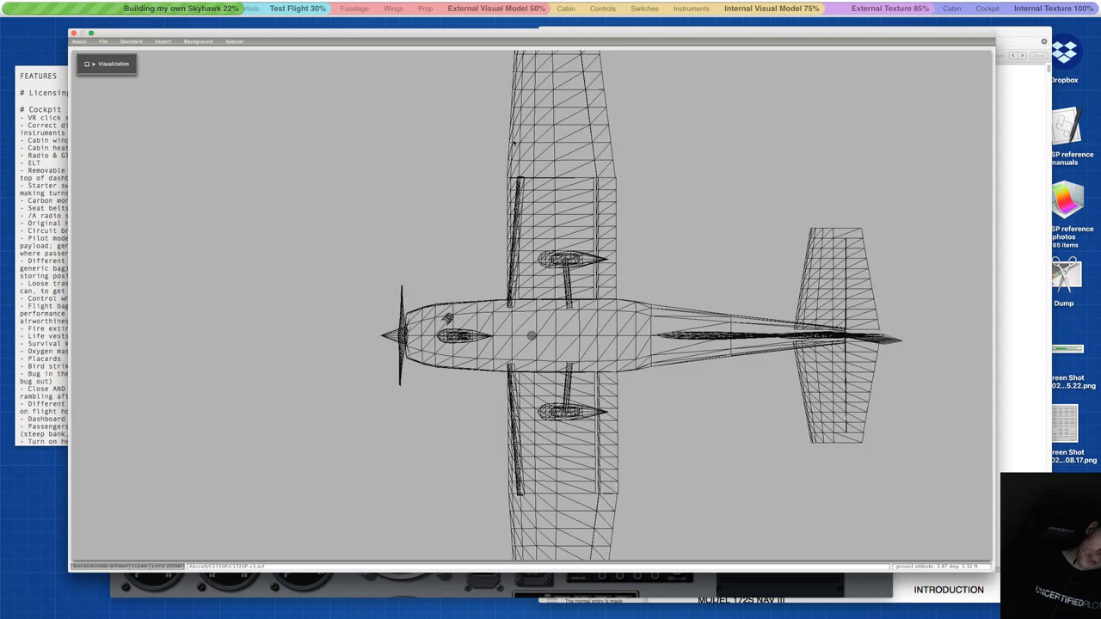
# - Examine the wireframe aircraft from above, the side and the front, checking the shape of the wings and wing tips
pyautogui.press('d')
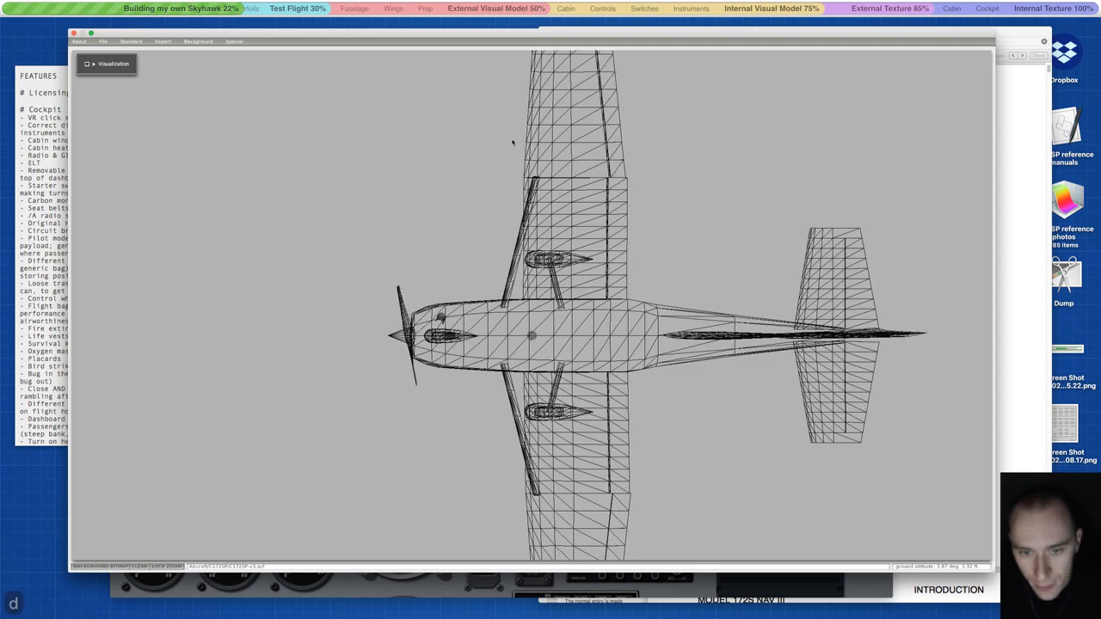
pyautogui.press('w')
pyautogui.press('w')
pyautogui.press('w')
pyautogui.press('w')
pyautogui.press('w')
pyautogui.press('w')
pyautogui.press('w')
pyautogui.press('w')
pyautogui.press('w')
pyautogui.press('w')
pyautogui.press('w')
pyautogui.press('w')
pyautogui.press('w')
pyautogui.press('w')
pyautogui.press('w')
pyautogui.press('w')
pyautogui.press('w')
pyautogui.press('w')
pyautogui.press('w')
pyautogui.press('a')
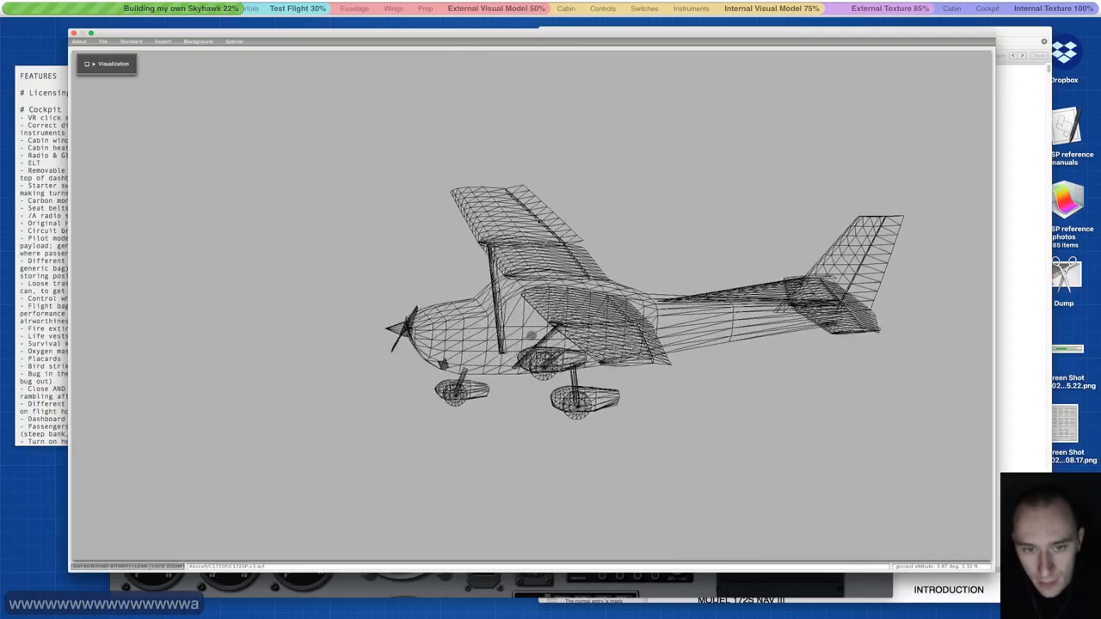
pyautogui.press('a')
pyautogui.press('d')
pyautogui.press('w')
pyautogui.press('s')
pyautogui.press('s')
pyautogui.press('s')
pyautogui.press('s')
pyautogui.press('s')
pyautogui.press('s')
pyautogui.press('s')
pyautogui.press('s')
pyautogui.press('s')
pyautogui.press('s')
pyautogui.press('s')
pyautogui.press('s')
pyautogui.press('s')
pyautogui.press('s')
pyautogui.press('s')
pyautogui.press('w')
pyautogui.press('w')
pyautogui.press('w')
pyautogui.press('w')
pyautogui.press('w')
pyautogui.press('w')
pyautogui.press('w')
pyautogui.press('w')
pyautogui.press('w')
pyautogui.press('w')
pyautogui.press('w')
pyautogui.press('a')
pyautogui.press('a')
pyautogui.press('d')
pyautogui.press('d')
pyautogui.press('d')
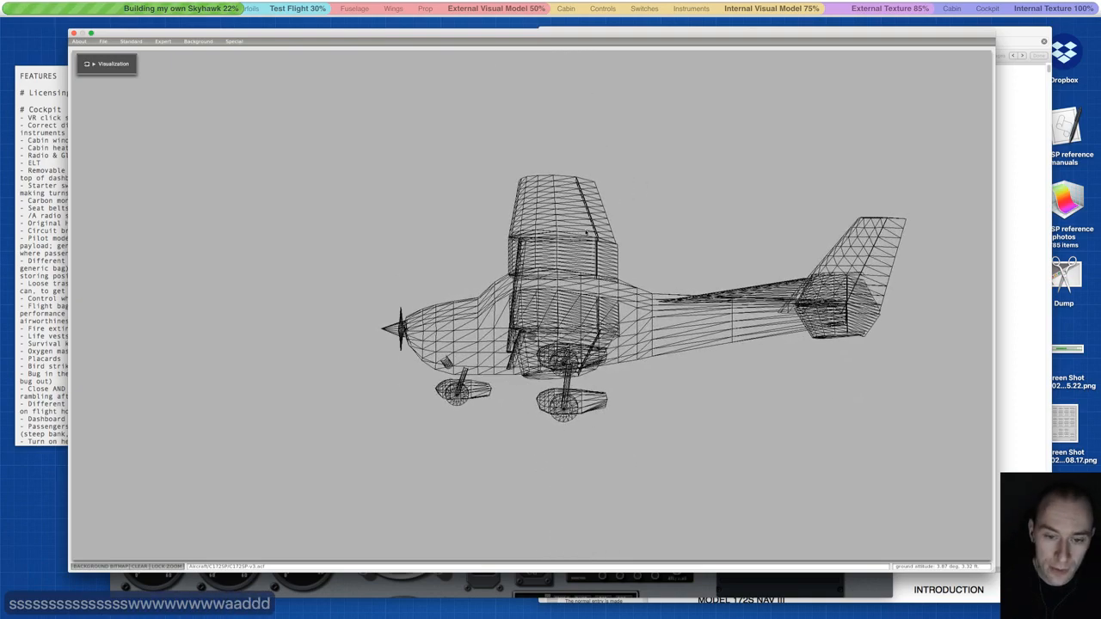
pyautogui.press('d')
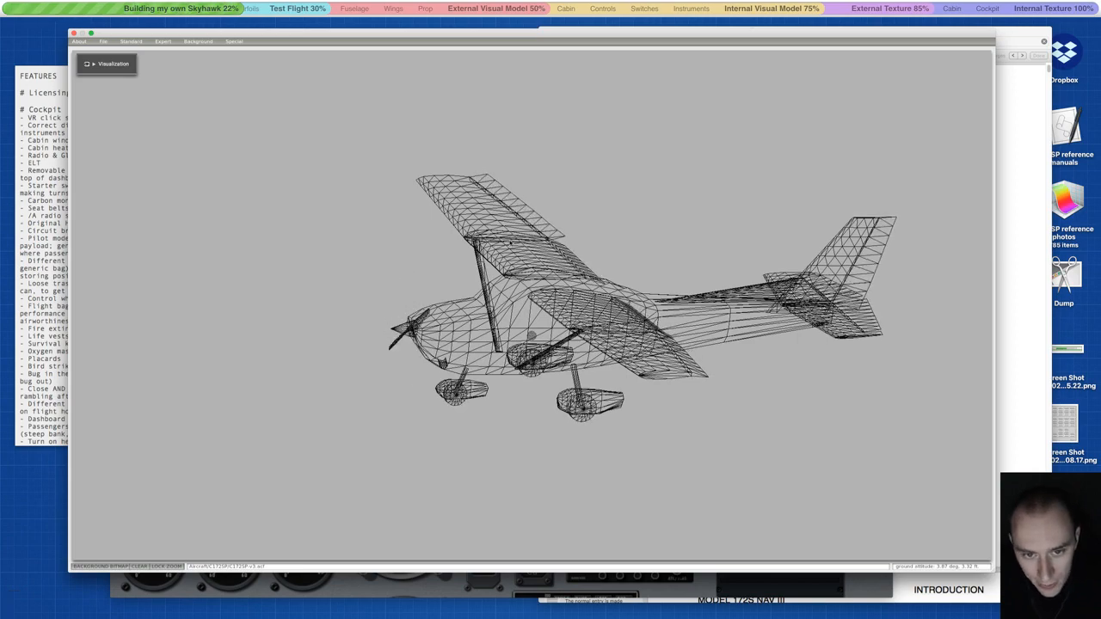
pyautogui.press('d')
pyautogui.press('d')
pyautogui.press('d')
pyautogui.press('d')
pyautogui.press('d')
pyautogui.press('d')
pyautogui.press('d')
pyautogui.press('d')
pyautogui.press('d')
pyautogui.press('d')
pyautogui.press('d')
pyautogui.press('d')
pyautogui.press('d')
pyautogui.press('d')
pyautogui.press('d')
pyautogui.press('d')
pyautogui.press('d')
pyautogui.press('d')
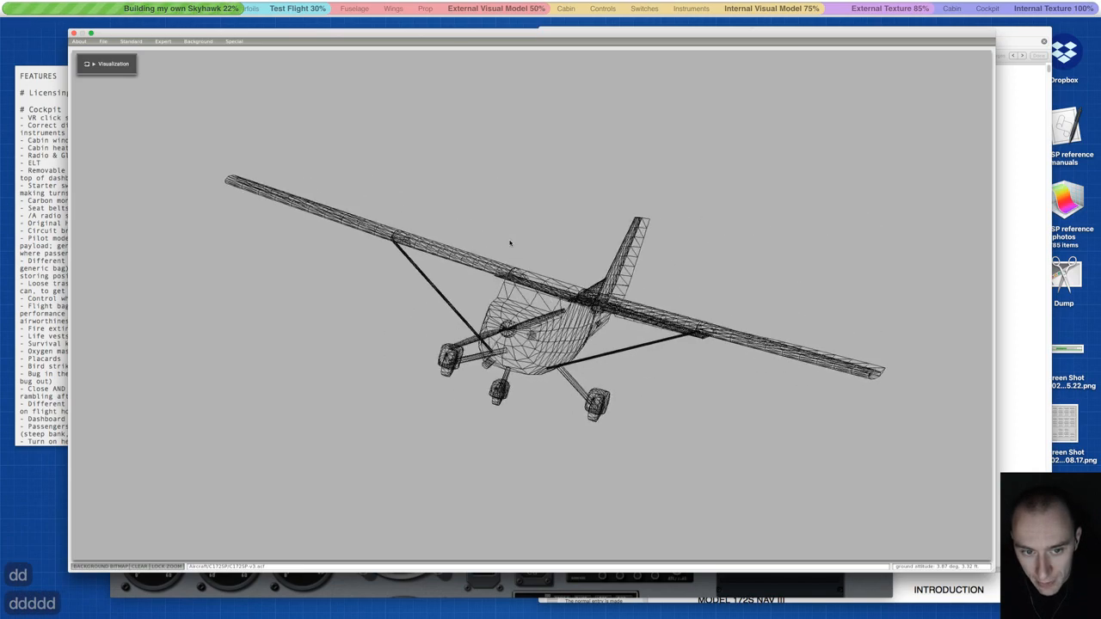
pyautogui.press('d')
pyautogui.press('d')
pyautogui.press('d')
pyautogui.press('d')
pyautogui.press('d')
pyautogui.press('d')
pyautogui.press('d')
pyautogui.press('d')
pyautogui.press('d')
pyautogui.press('d')
pyautogui.press('d')
pyautogui.press('d')
pyautogui.press('d')
pyautogui.press('d')
pyautogui.press('d')
pyautogui.press('d')
pyautogui.press('d')
pyautogui.press('d')
pyautogui.press('d')
pyautogui.press('d')
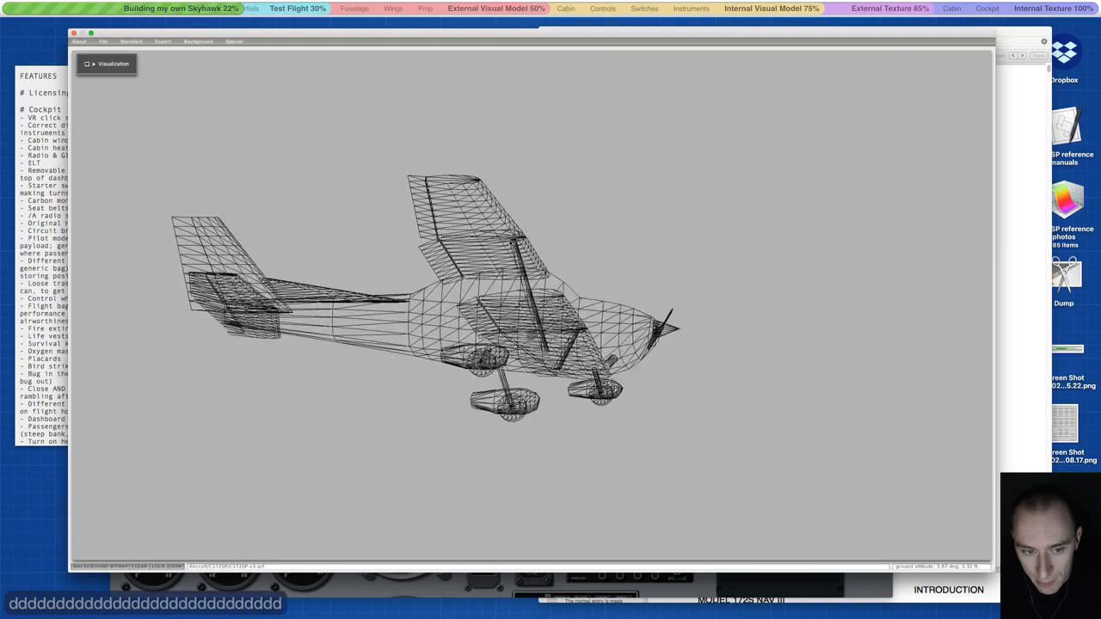
pyautogui.press('d')
pyautogui.press('d')
pyautogui.press('d')
pyautogui.press('d')
pyautogui.press('d')
pyautogui.press('d')
pyautogui.press('d')
pyautogui.press('d')
pyautogui.press('d')
pyautogui.press('d')
pyautogui.press('d')
pyautogui.press('d')
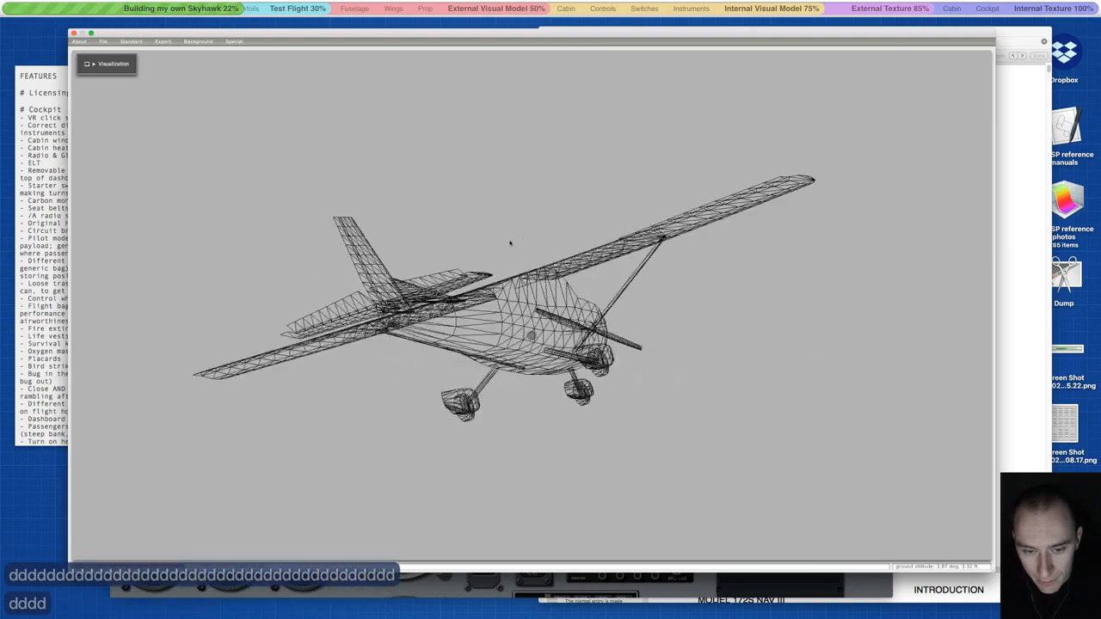
pyautogui.press('w')
pyautogui.press('w')
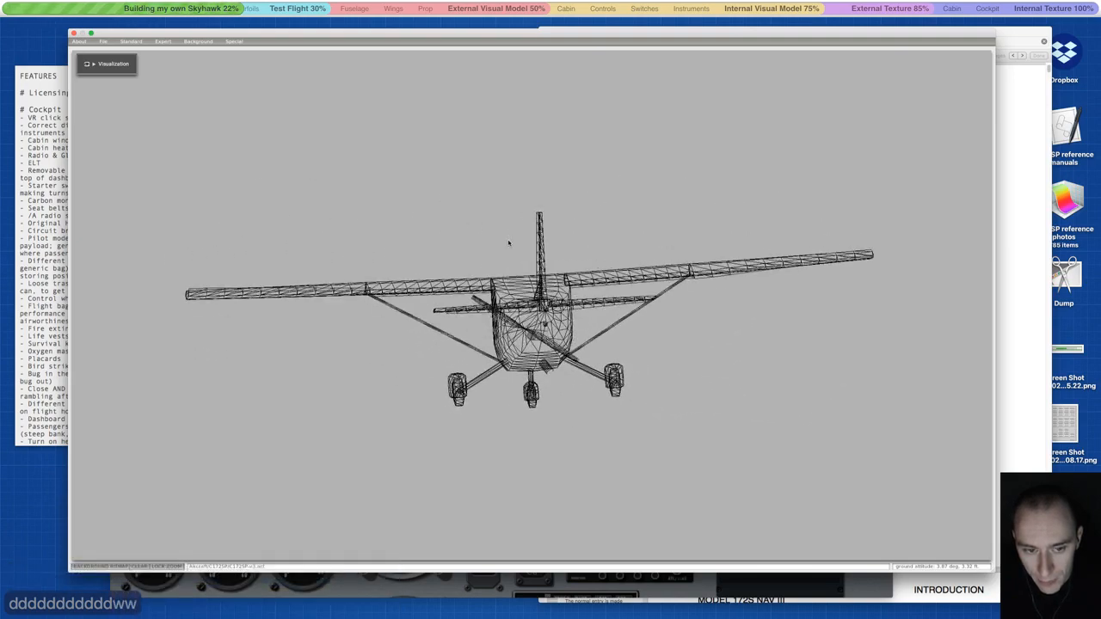
pyautogui.press('d')
pyautogui.press('d')
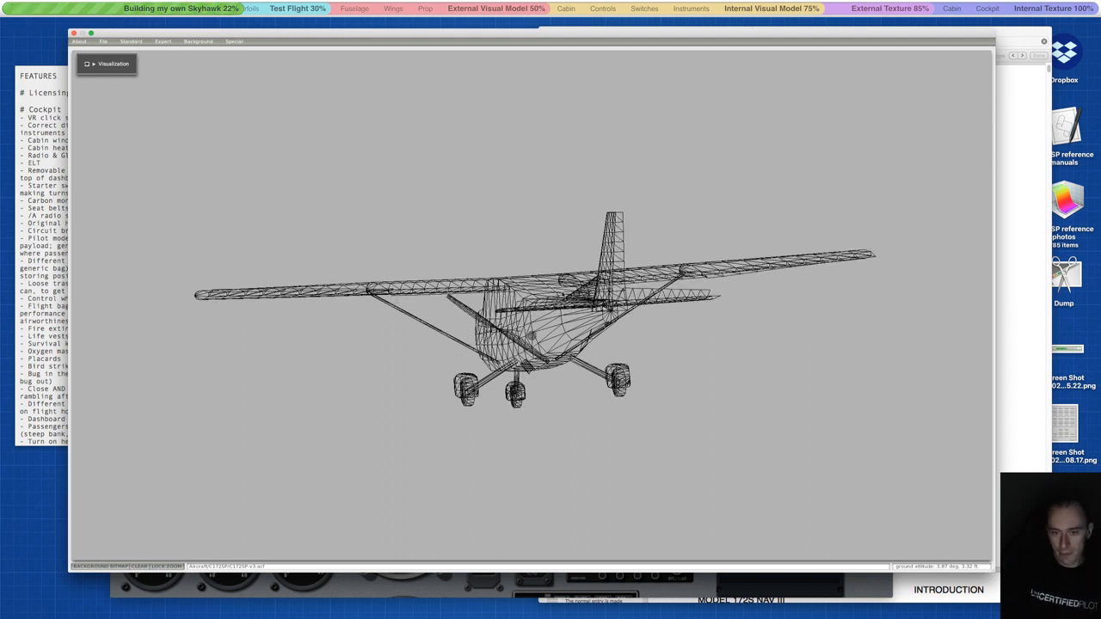
# - Switch to X-Plane and examine the paused Skyhawk from outside, viewing its wings and tail from the front, above and behind
pyautogui.click(370, 585)
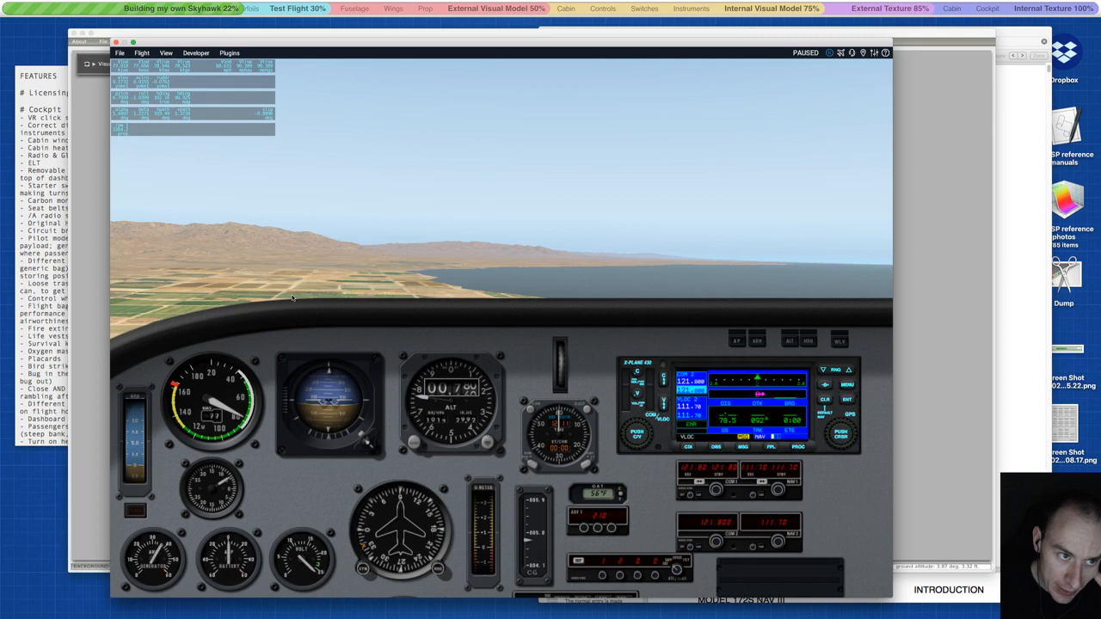
pyautogui.hotkey('shift', '8')
pyautogui.moveTo(295, 294); pyautogui.dragTo(668, 349, button='right')
pyautogui.moveTo(601, 329); pyautogui.dragTo(601, 338, button='right')
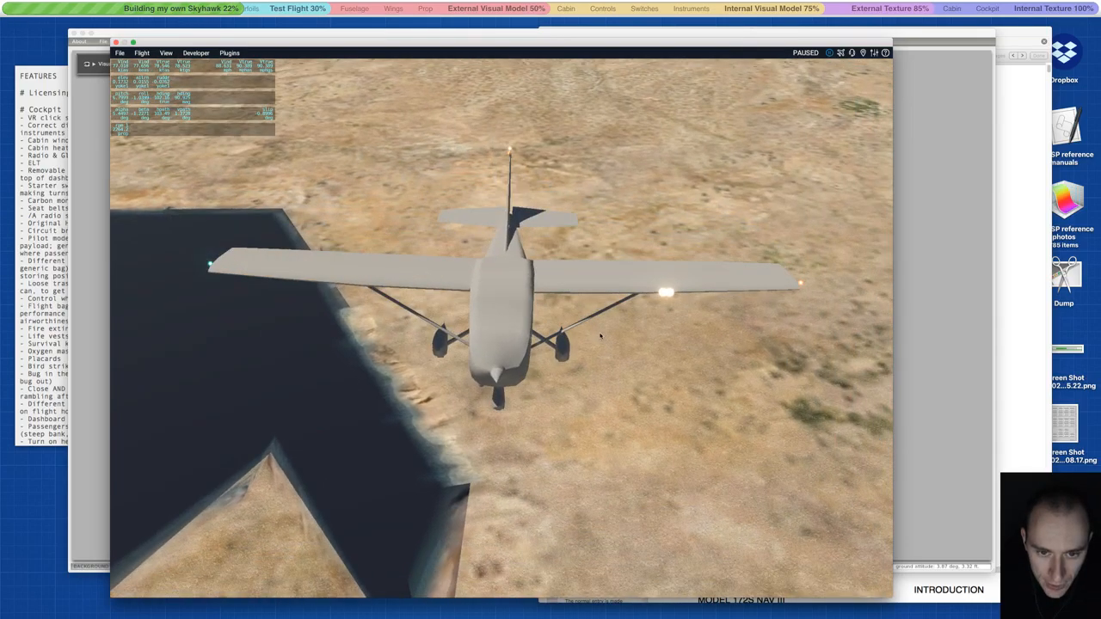
pyautogui.moveTo(556, 285); pyautogui.dragTo(605, 349, button='right')
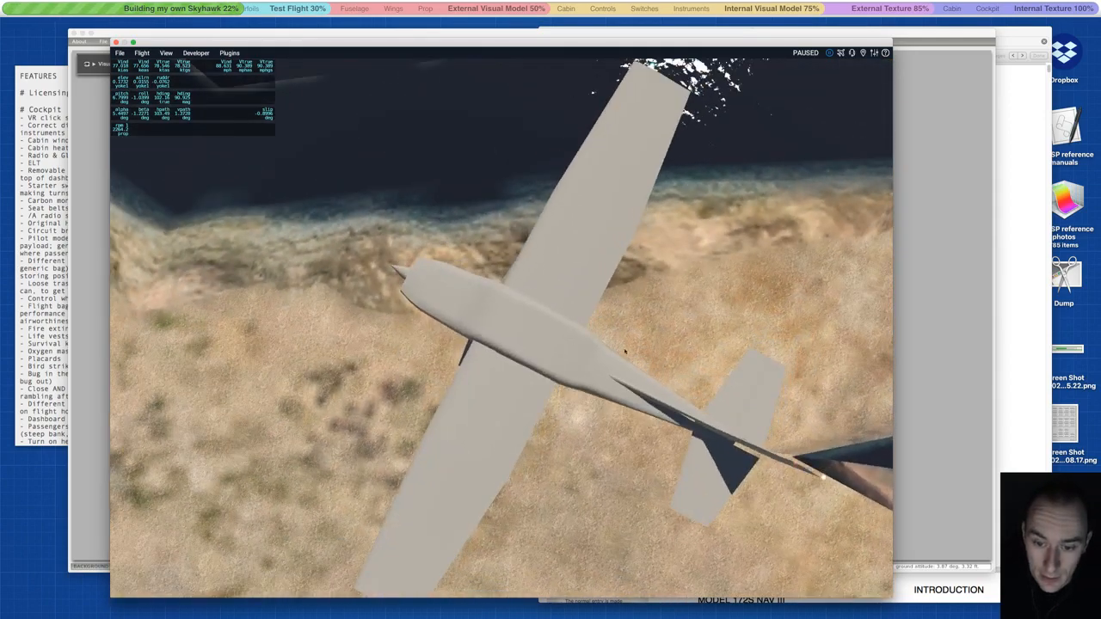
pyautogui.moveTo(697, 371); pyautogui.dragTo(719, 246, button='right')
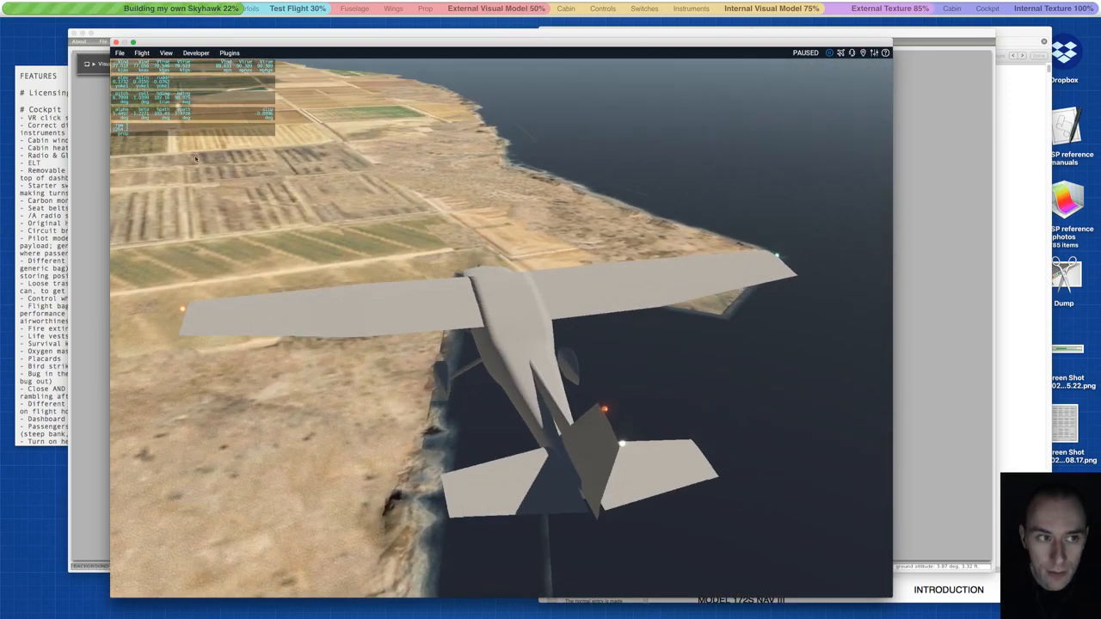
# - In Plane Maker, check the Vert Stab 2 wing specs with the model shaded and turned to its side, and leave the wing settings
pyautogui.click(76, 164)
pyautogui.click(131, 41)
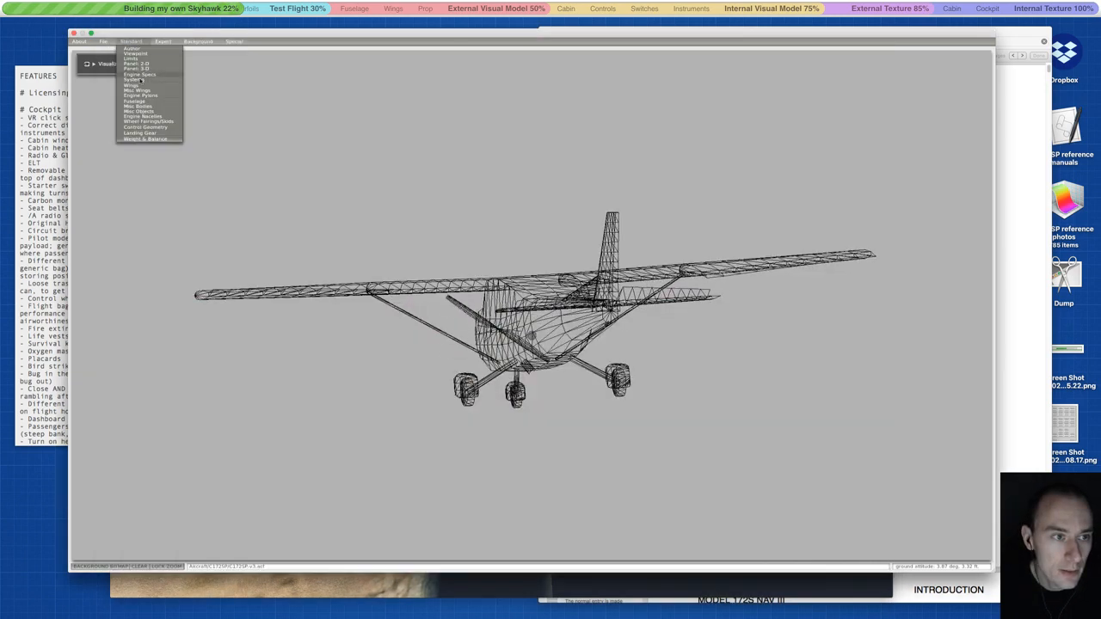
pyautogui.click(135, 86)
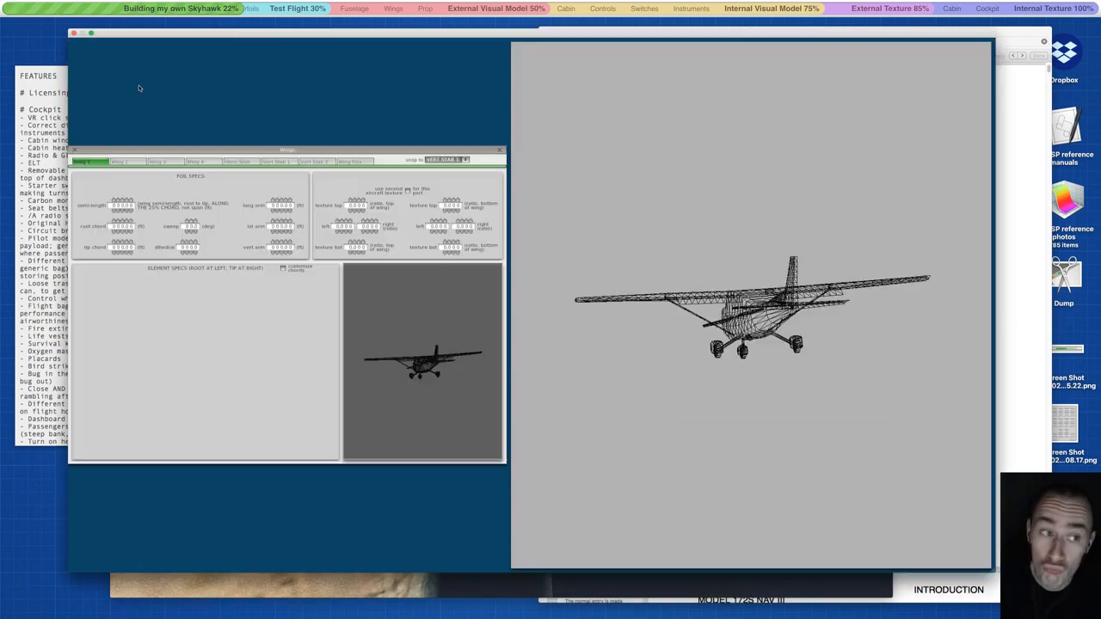
pyautogui.click(315, 161)
pyautogui.press('space')
pyautogui.press('d')
pyautogui.press('d')
pyautogui.press('d')
pyautogui.press('d')
pyautogui.press('d')
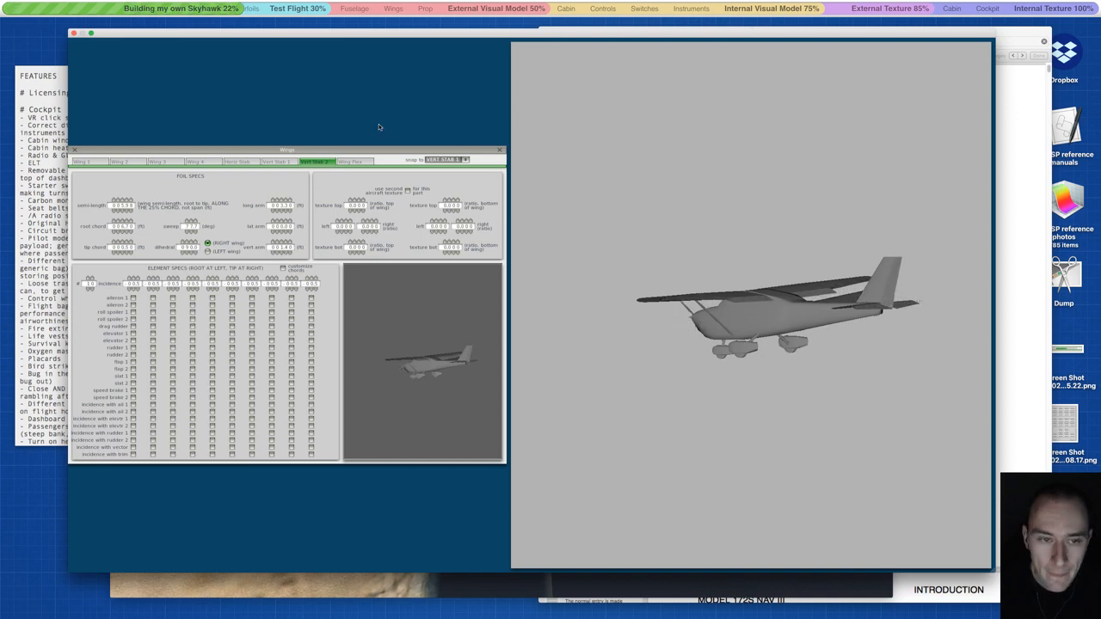
pyautogui.hotkey('ctrl', 's')
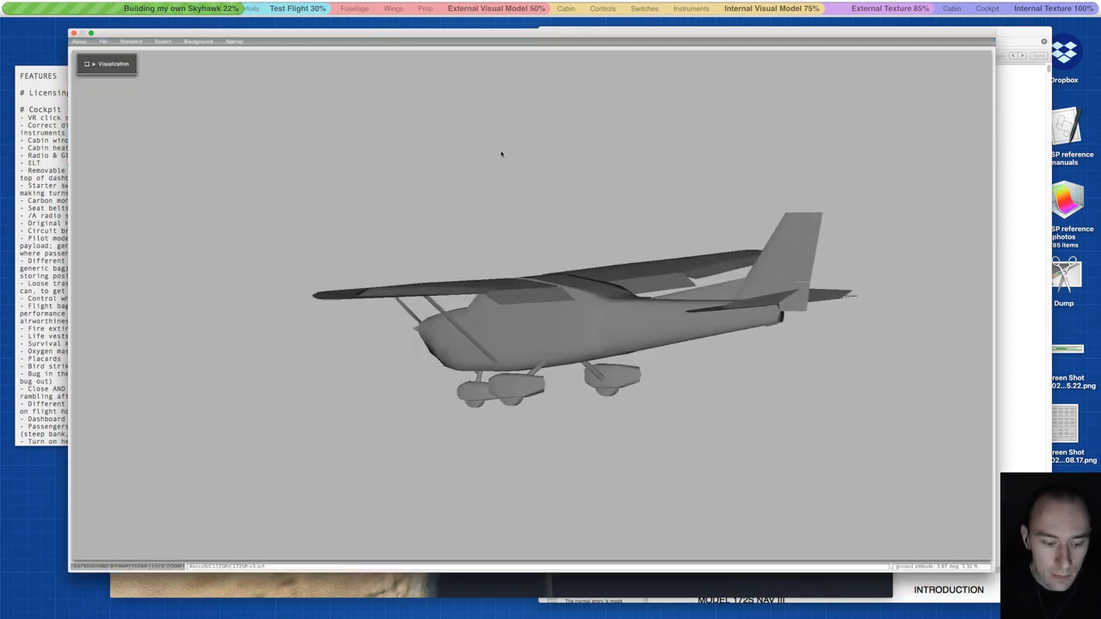
# - Return to X-Plane, inspect the Skyhawk's tail and rear fuselage up close from behind, and go back to the cockpit view
pyautogui.click(438, 582)
pyautogui.press('a')
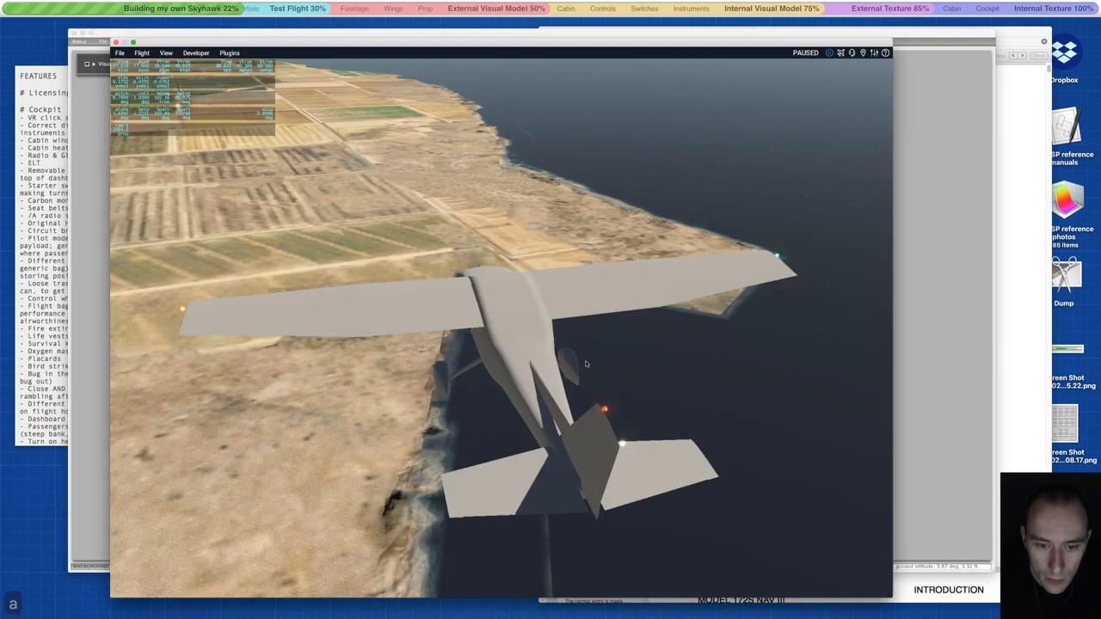
pyautogui.moveTo(585, 362); pyautogui.dragTo(535, 288)
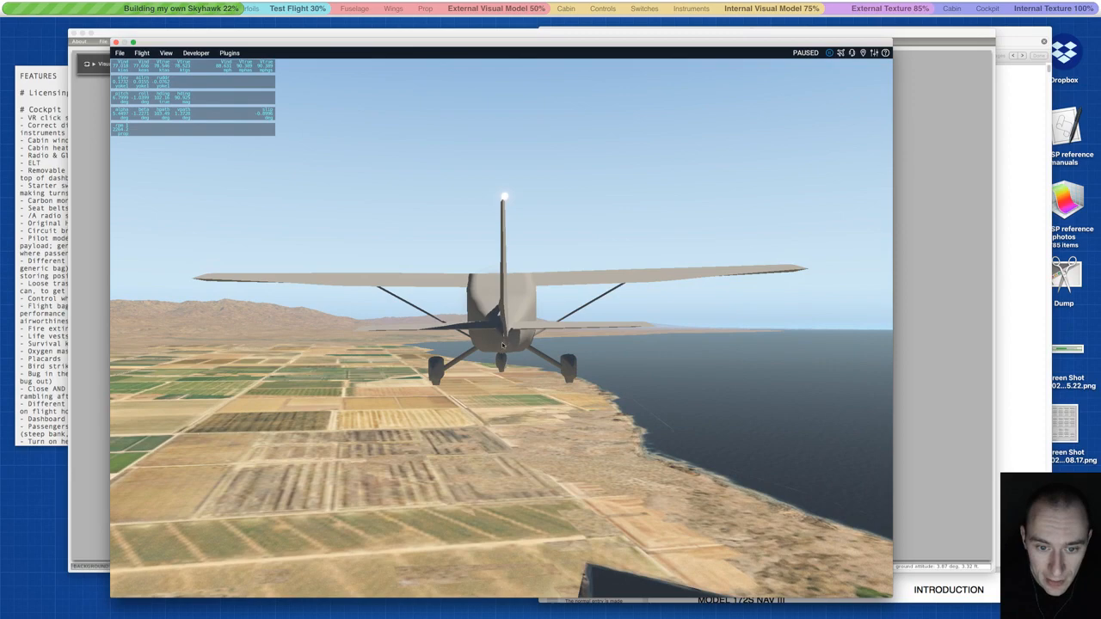
pyautogui.scroll(5, 510, 163)
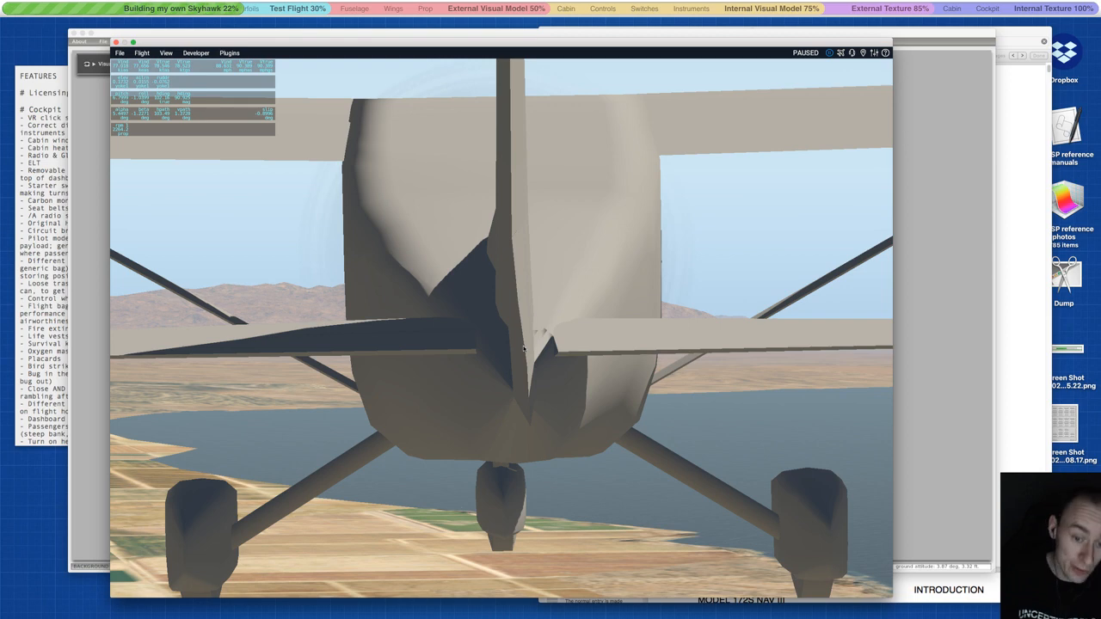
pyautogui.moveTo(552, 357); pyautogui.dragTo(483, 370)
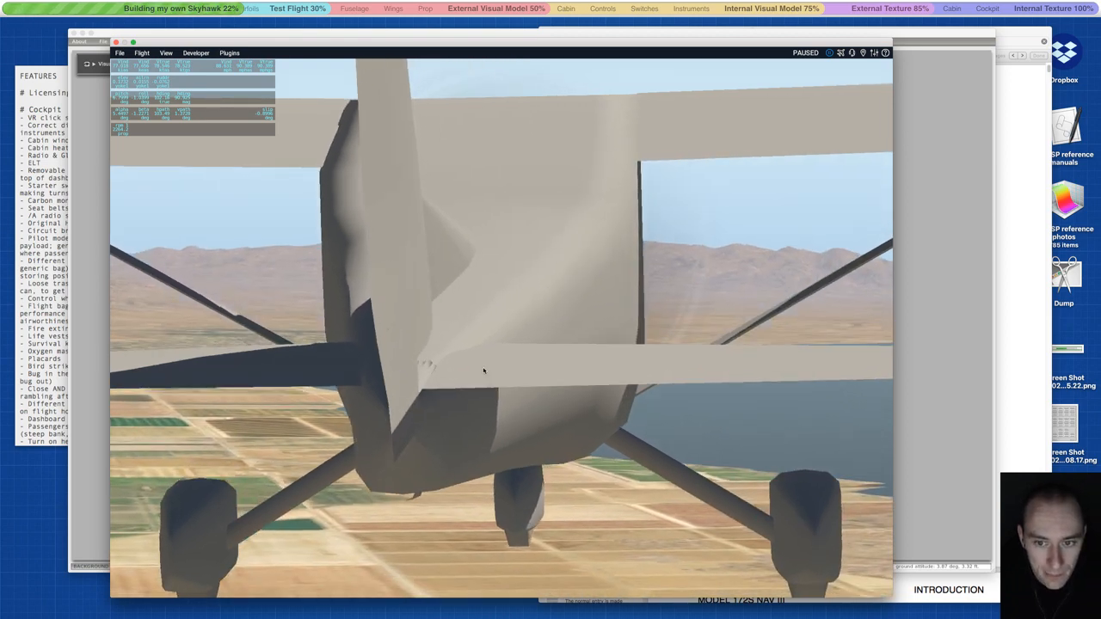
pyautogui.press('w')
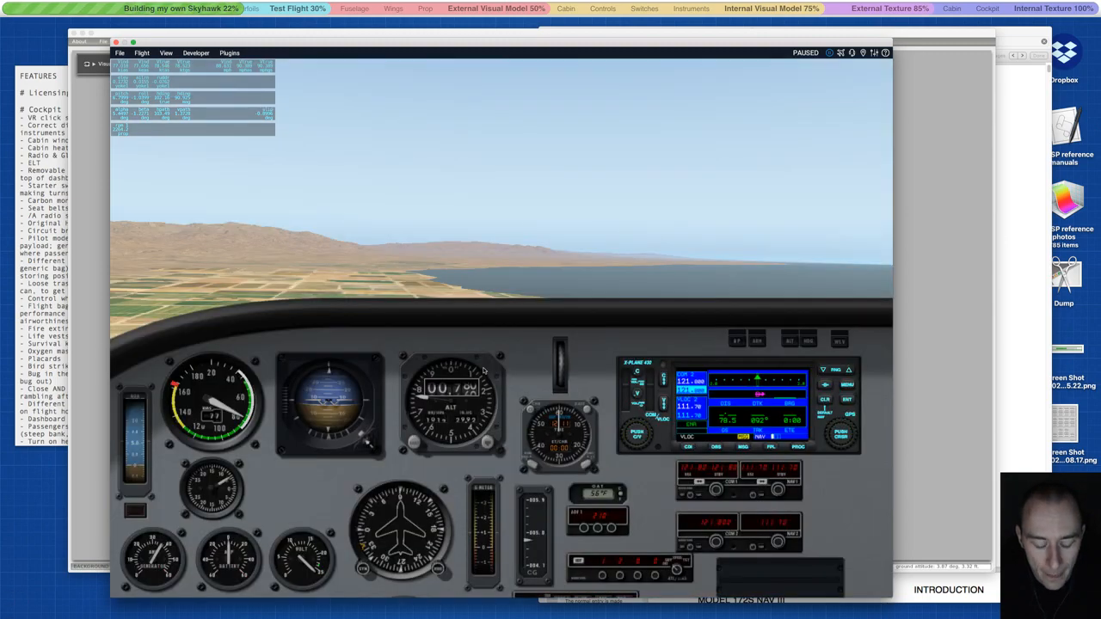
# - Inspect the aircraft from outside again, circling from the rear past the side with the wing struts to the nose
pyautogui.hotkey('shift', '4')
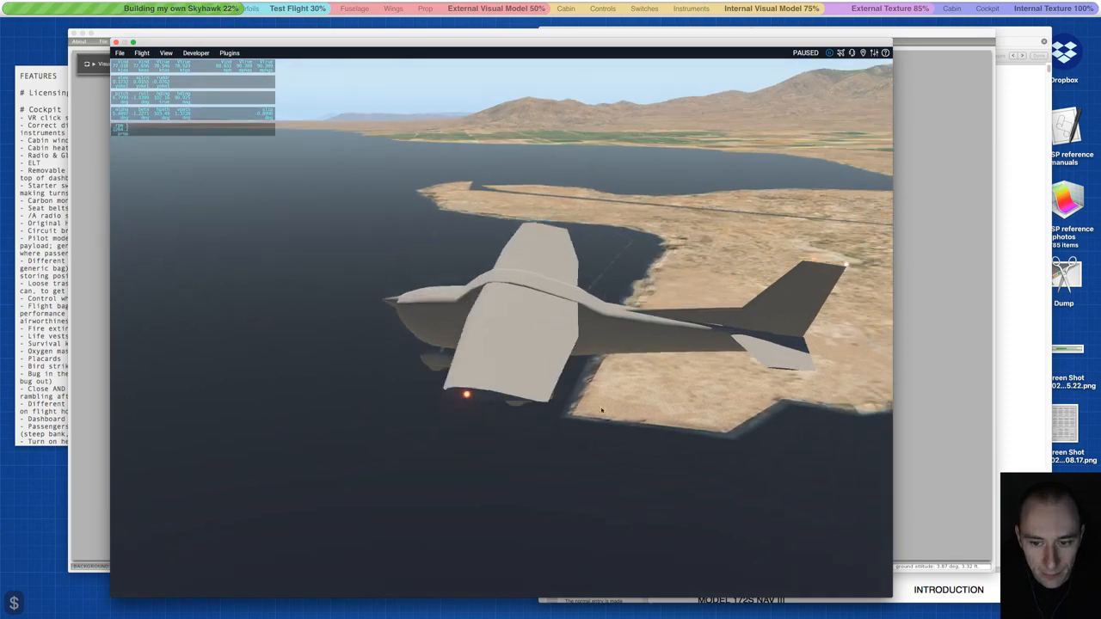
pyautogui.moveTo(691, 331); pyautogui.dragTo(638, 384, button='right')
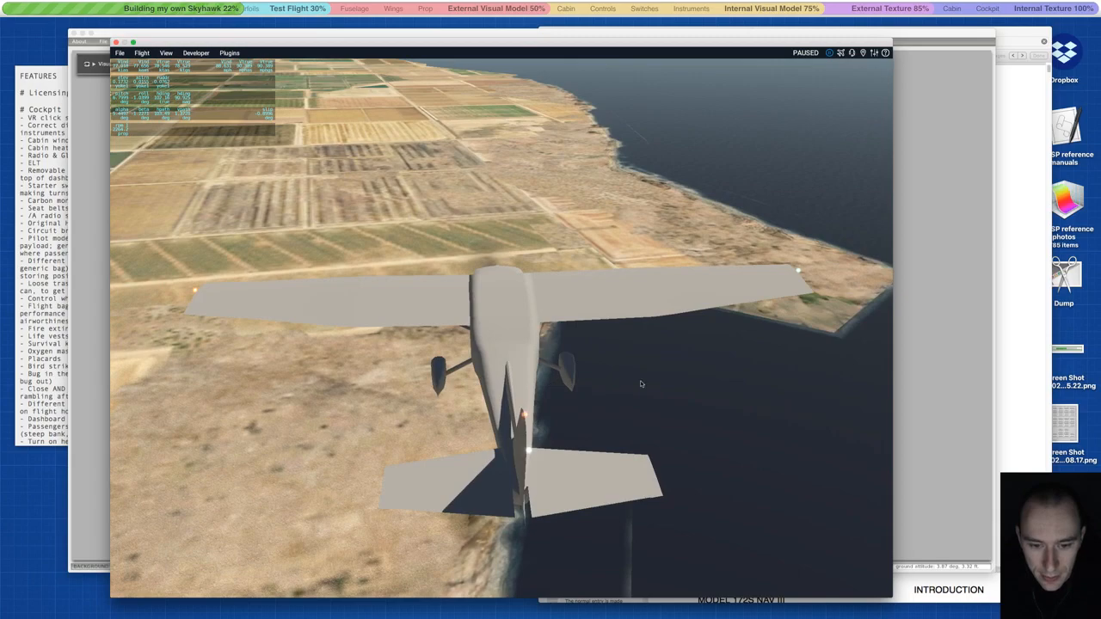
pyautogui.moveTo(695, 339); pyautogui.dragTo(457, 357, button='right')
pyautogui.moveTo(651, 359); pyautogui.dragTo(590, 314, button='right')
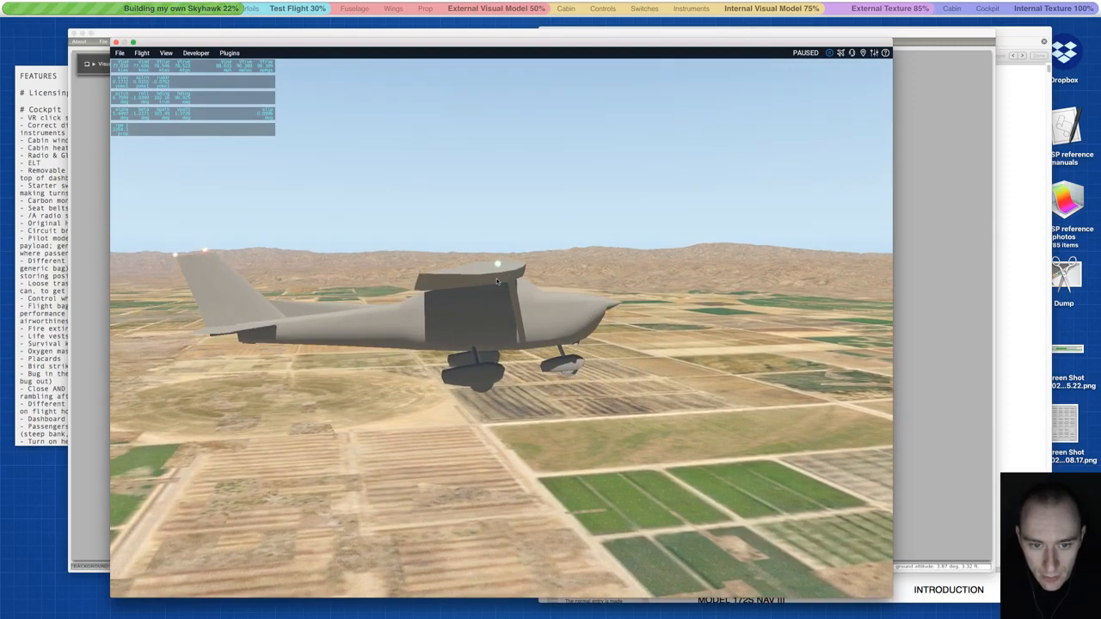
pyautogui.moveTo(497, 281); pyautogui.dragTo(481, 287, button='right')
pyautogui.scroll(5, 481, 286)
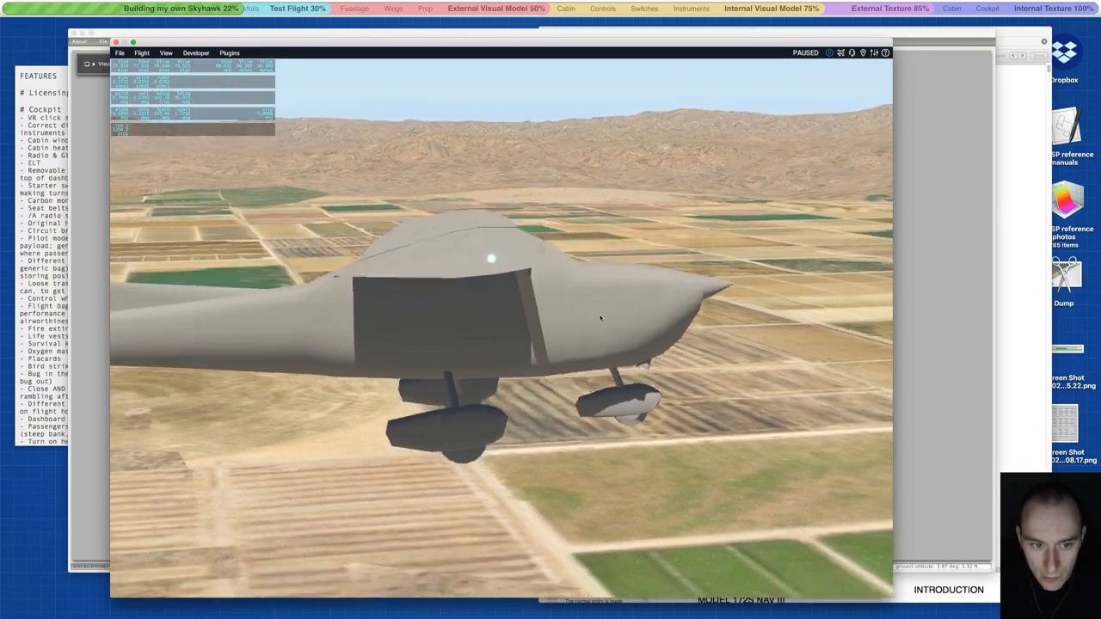
pyautogui.moveTo(600, 318); pyautogui.dragTo(693, 326)
pyautogui.moveTo(586, 369); pyautogui.dragTo(533, 336)
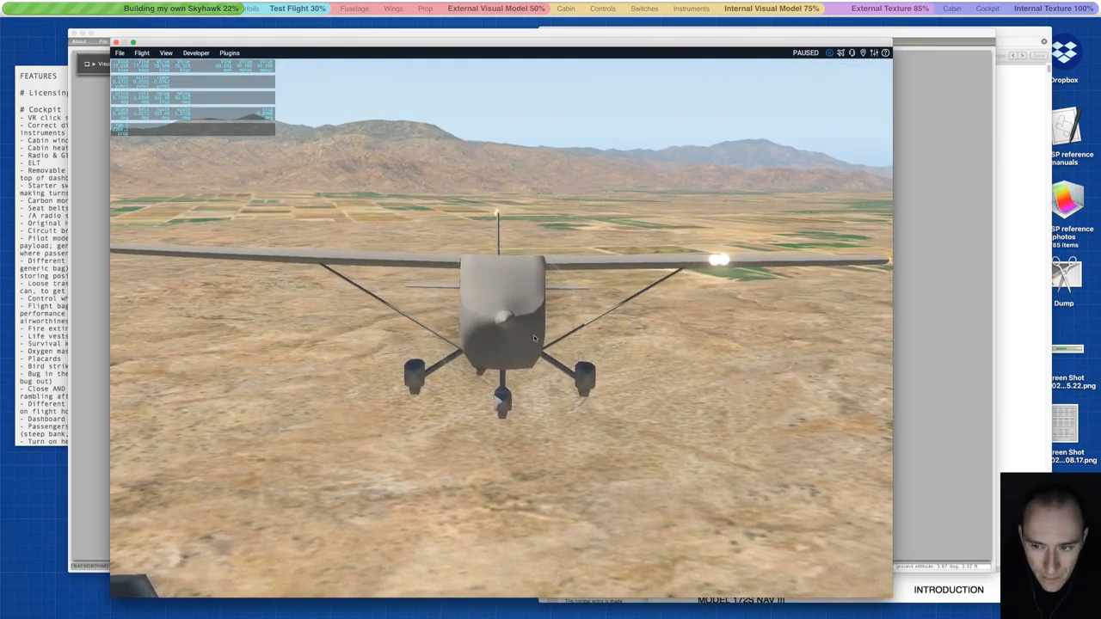
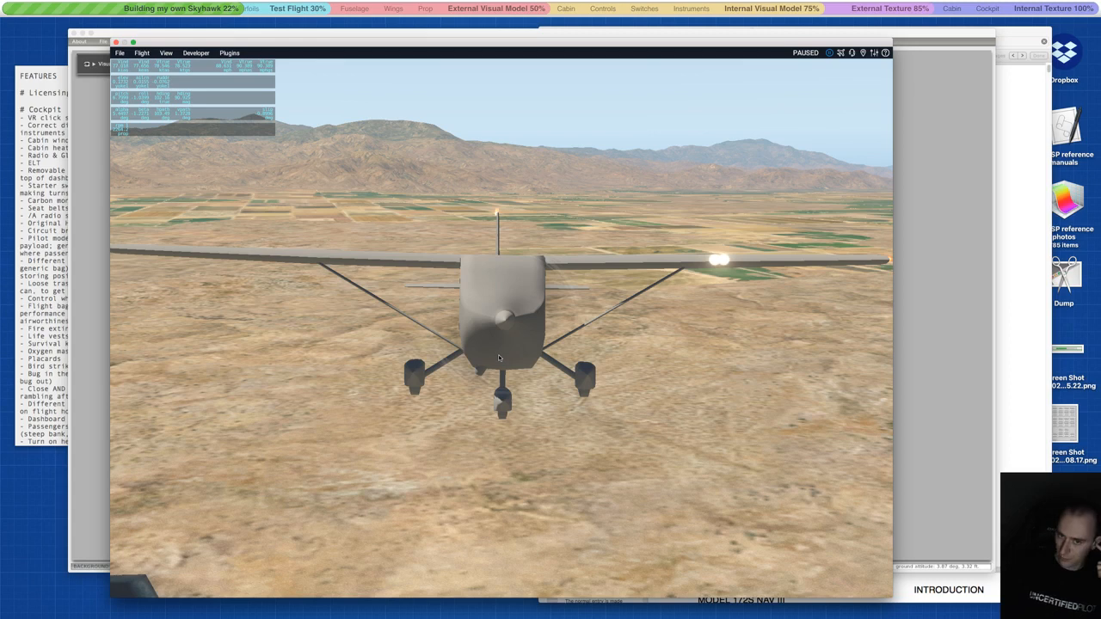
# - Examine the wing and its tip section from the aircraft's side carrying the red navigation light, from below, level and above
pyautogui.moveTo(499, 358); pyautogui.dragTo(393, 279, button='right')
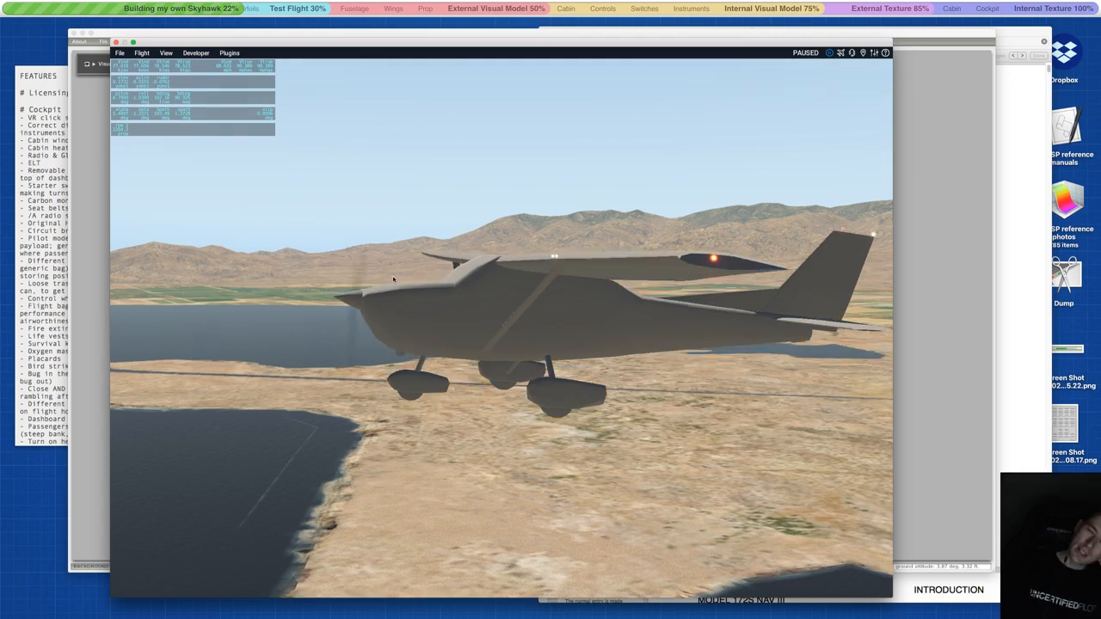
pyautogui.moveTo(393, 279); pyautogui.dragTo(386, 301, button='right')
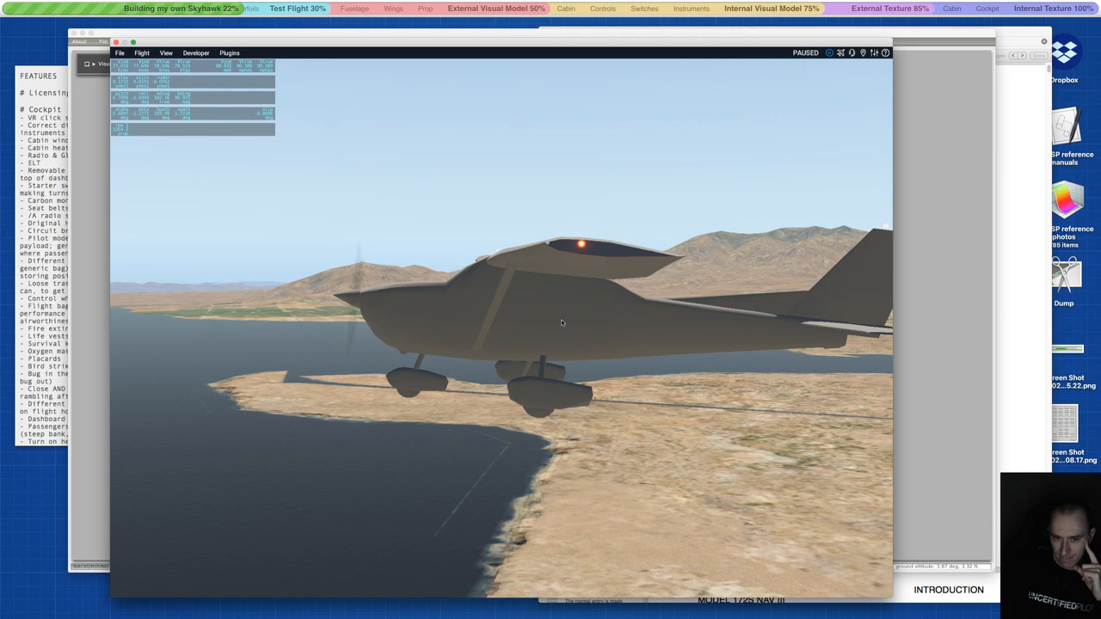
pyautogui.moveTo(560, 319); pyautogui.dragTo(537, 336, button='right')
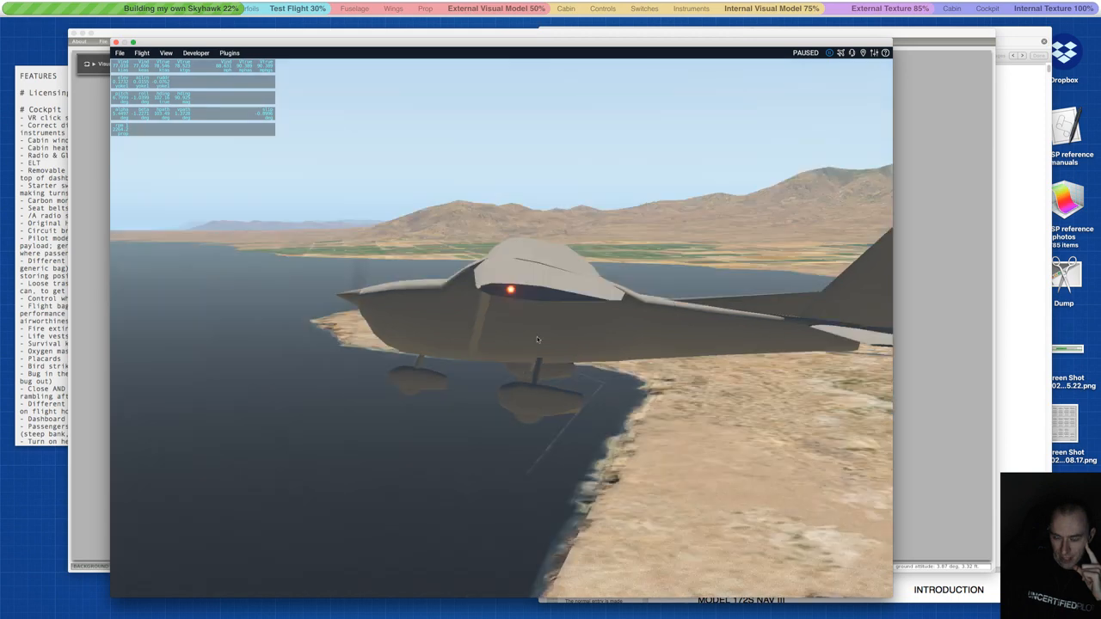
pyautogui.moveTo(733, 325); pyautogui.dragTo(439, 316, button='right')
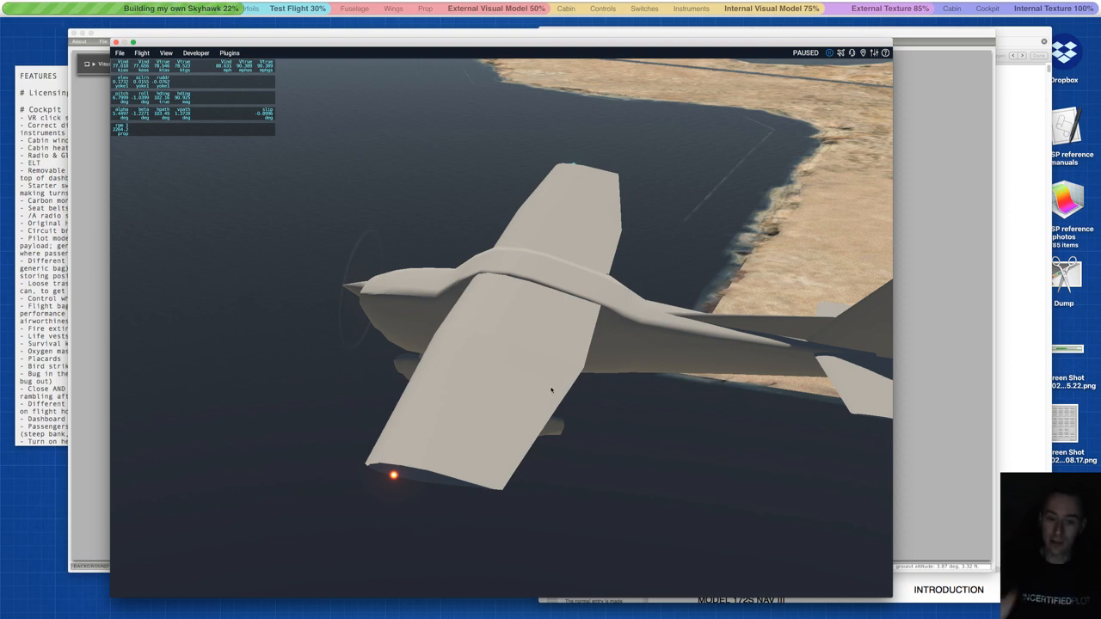
pyautogui.press('d')
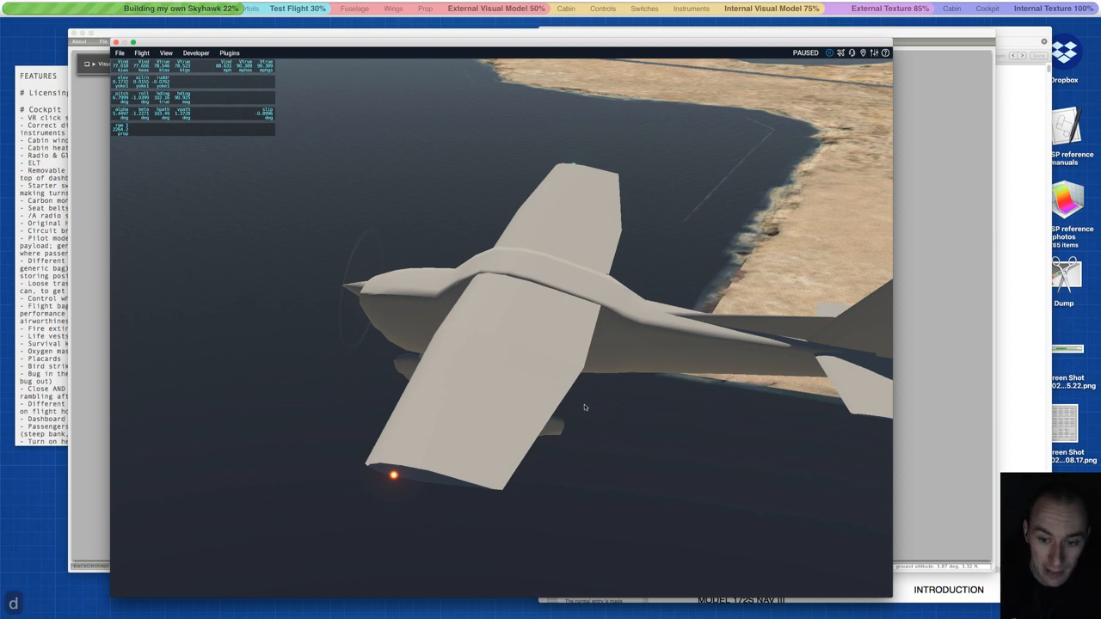
pyautogui.moveTo(525, 356); pyautogui.dragTo(602, 319)
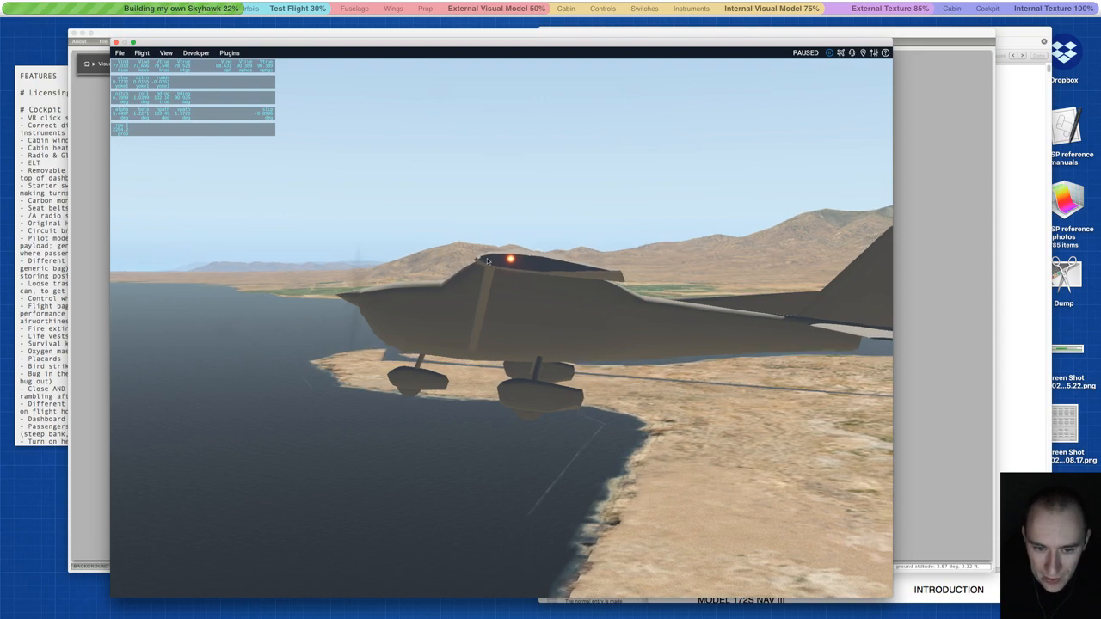
pyautogui.moveTo(565, 362); pyautogui.dragTo(710, 383)
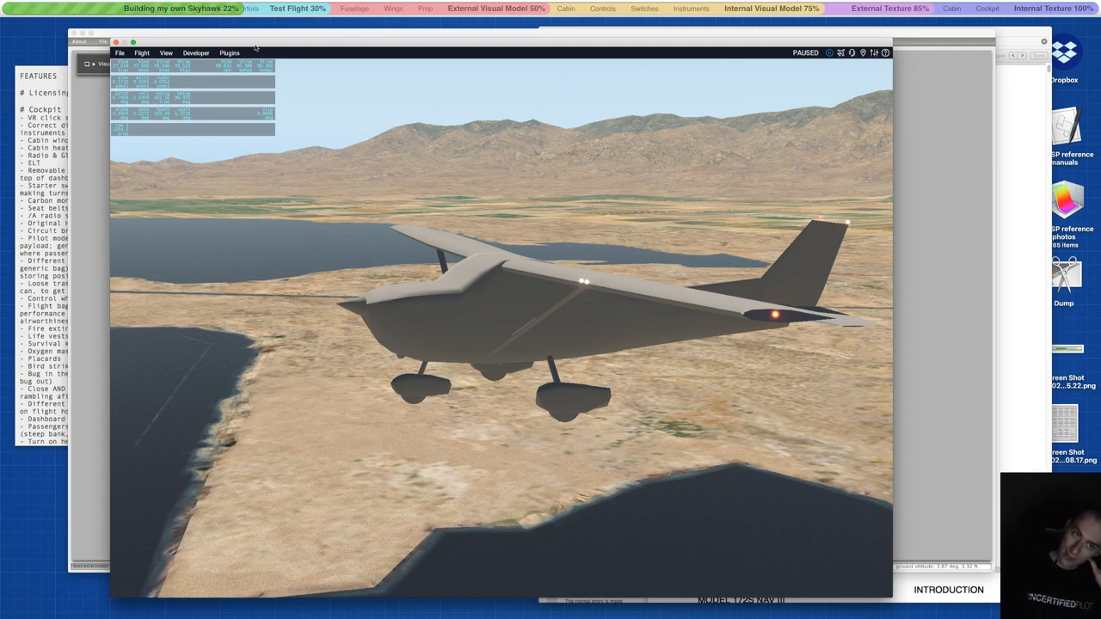
# - Move the X-Plane window aside, close Plane Maker, and bring Airfoil Maker with NACA 2412-root.afl to the front
pyautogui.moveTo(244, 44); pyautogui.dragTo(459, 108)
pyautogui.click(180, 123)
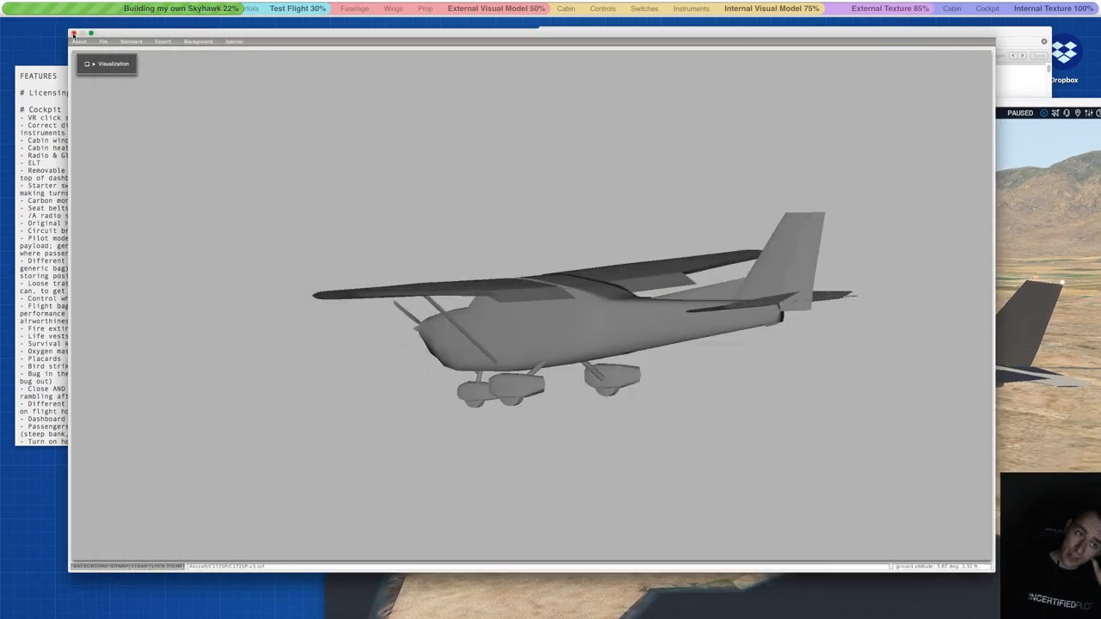
pyautogui.click(74, 33)
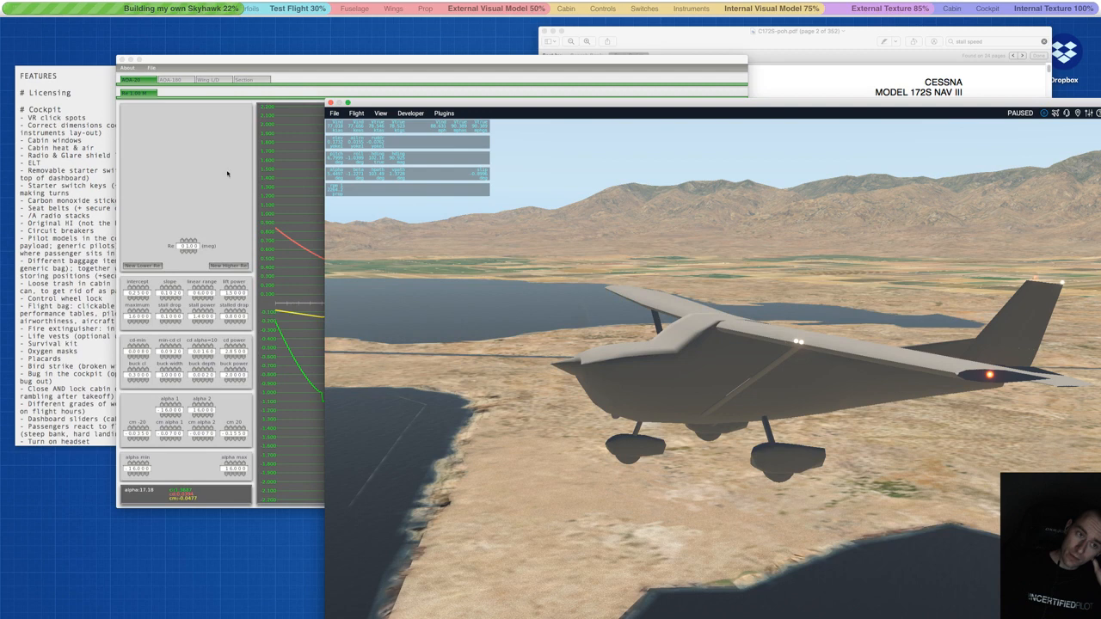
pyautogui.click(208, 96)
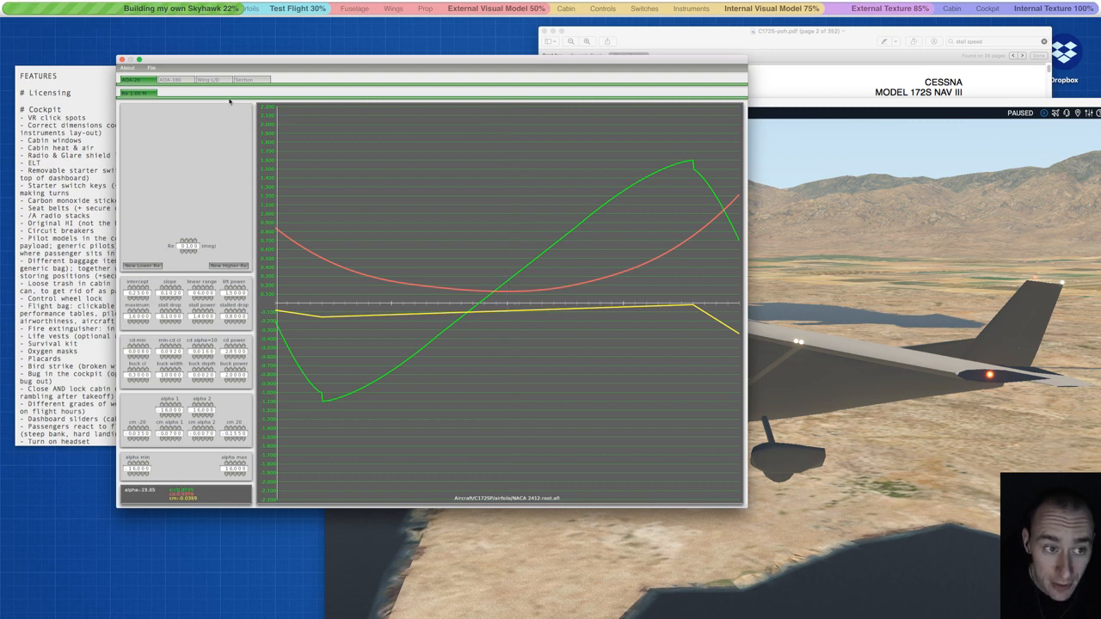
# - Compare the Wing L/D curves of NACA 2412-root.afl by raising e and returning it to 0.850, and inspect the lift curve's stall point
pyautogui.click(203, 80)
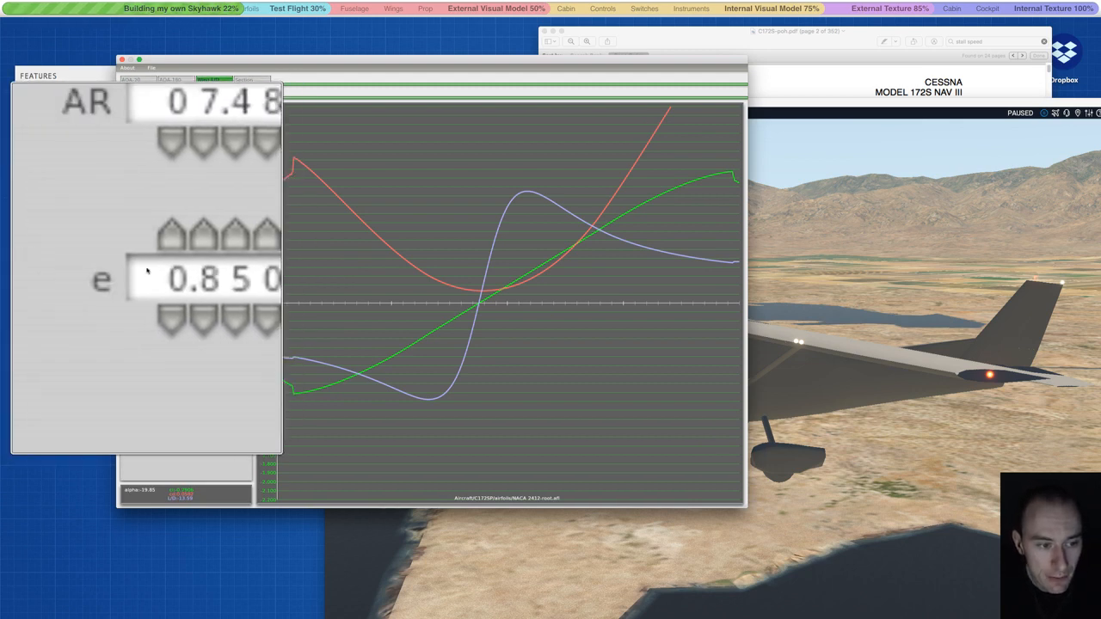
pyautogui.click(155, 263)
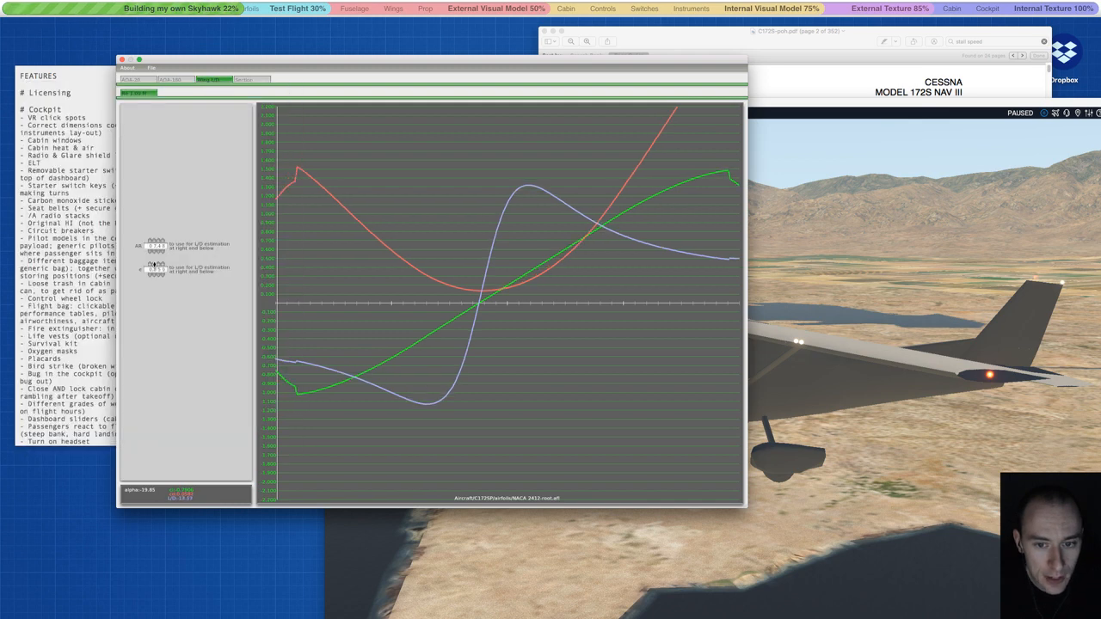
pyautogui.click(155, 274)
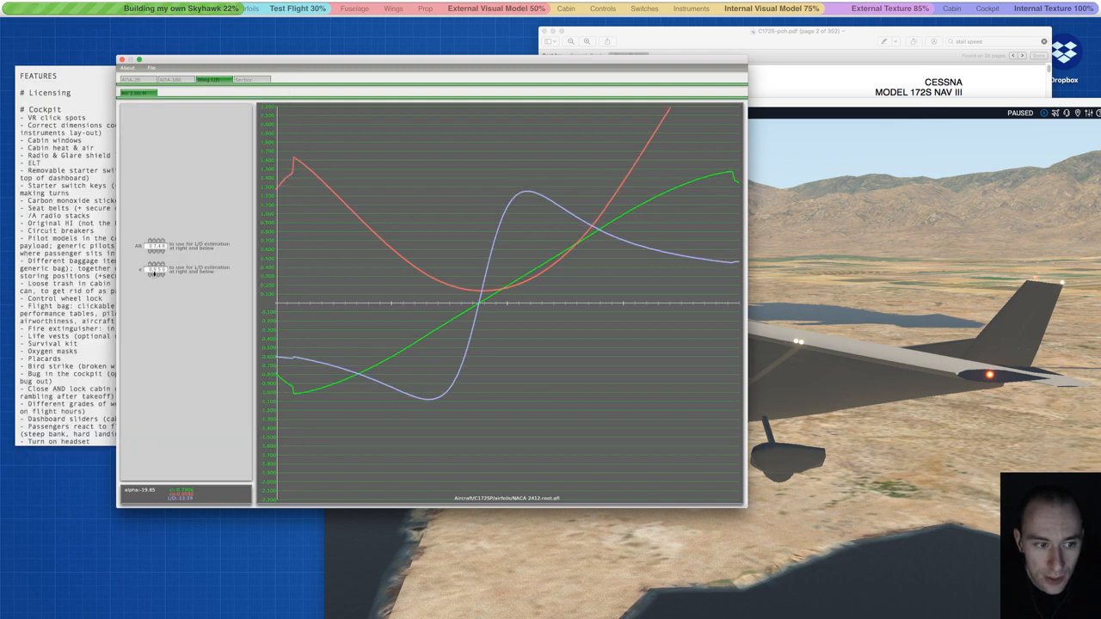
pyautogui.click(155, 272)
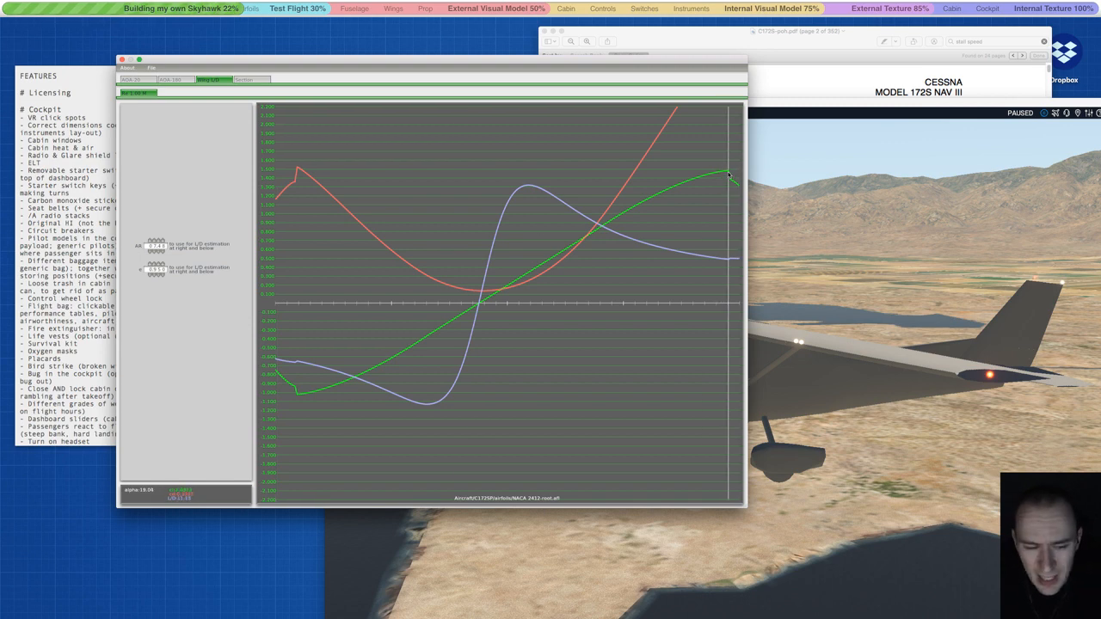
pyautogui.click(158, 275)
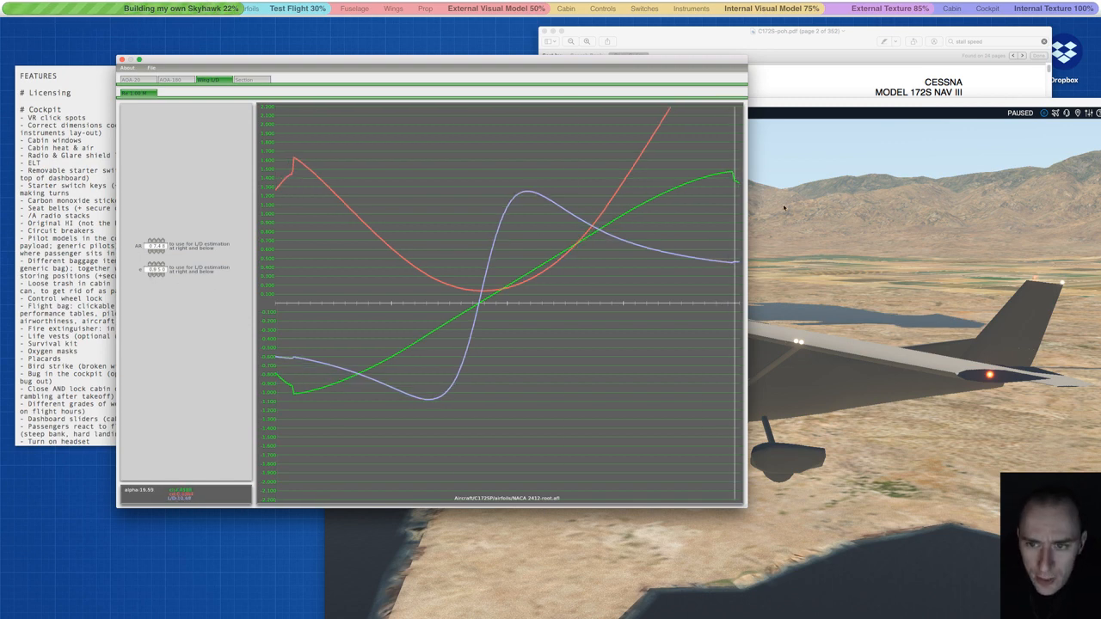
pyautogui.press('alt+super+8')
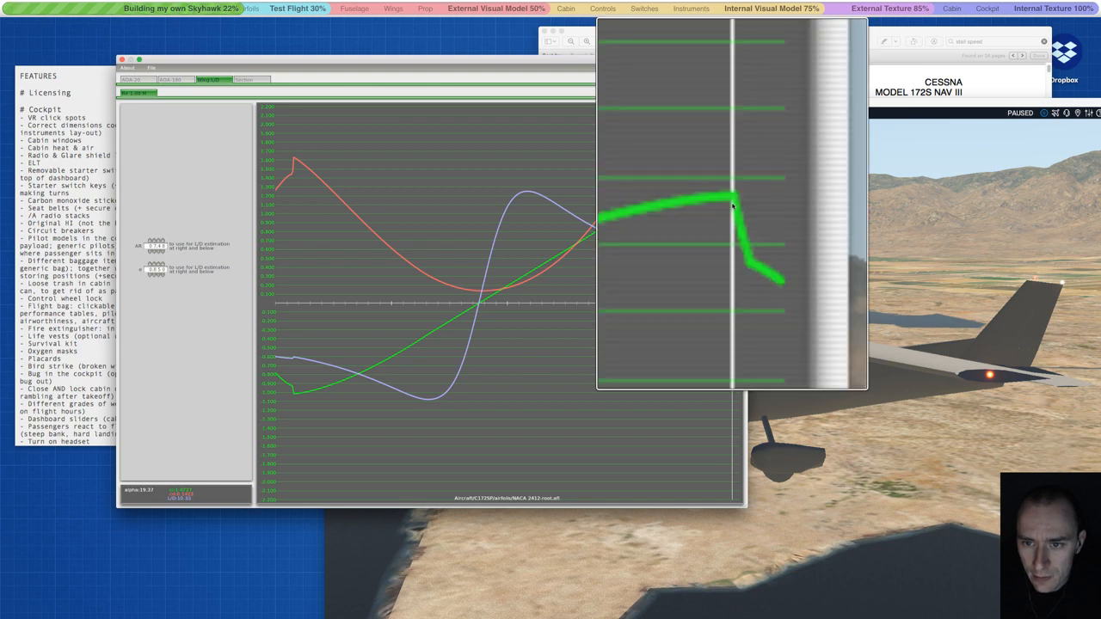
# - Compare the AOA-20 curves of NACA 2412-root.afl with its Wing L/D curves
pyautogui.press('alt+super+8')
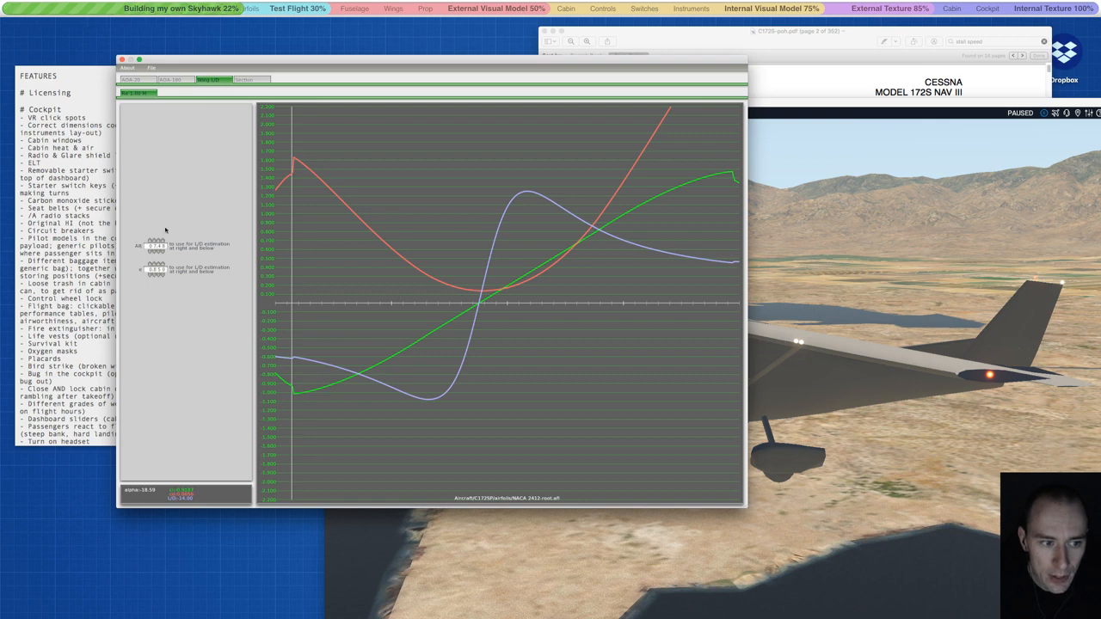
pyautogui.click(141, 80)
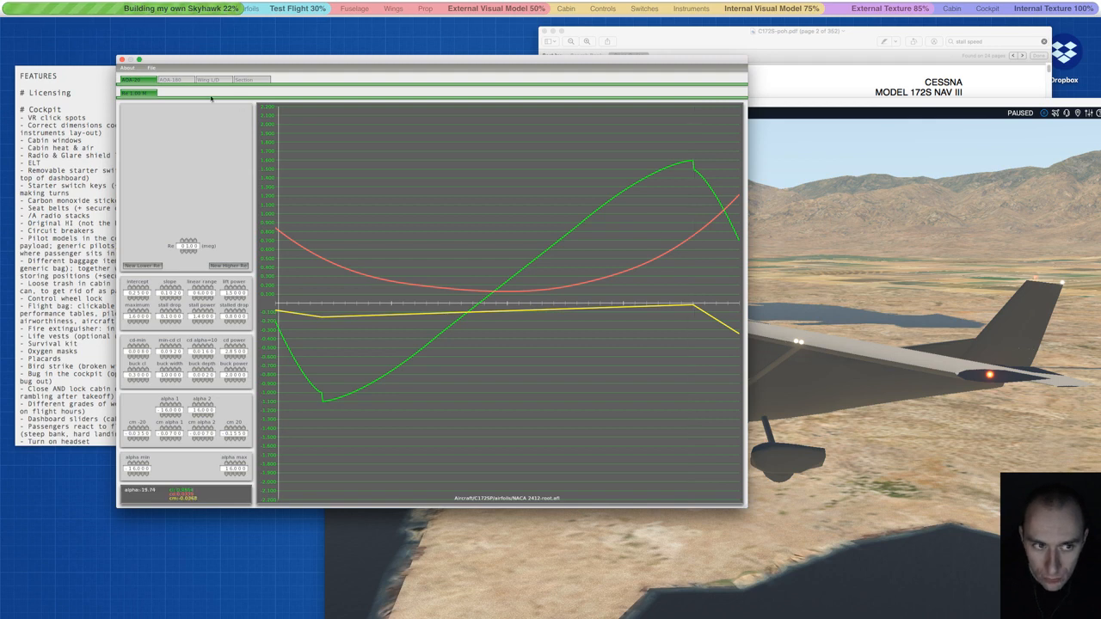
pyautogui.click(212, 80)
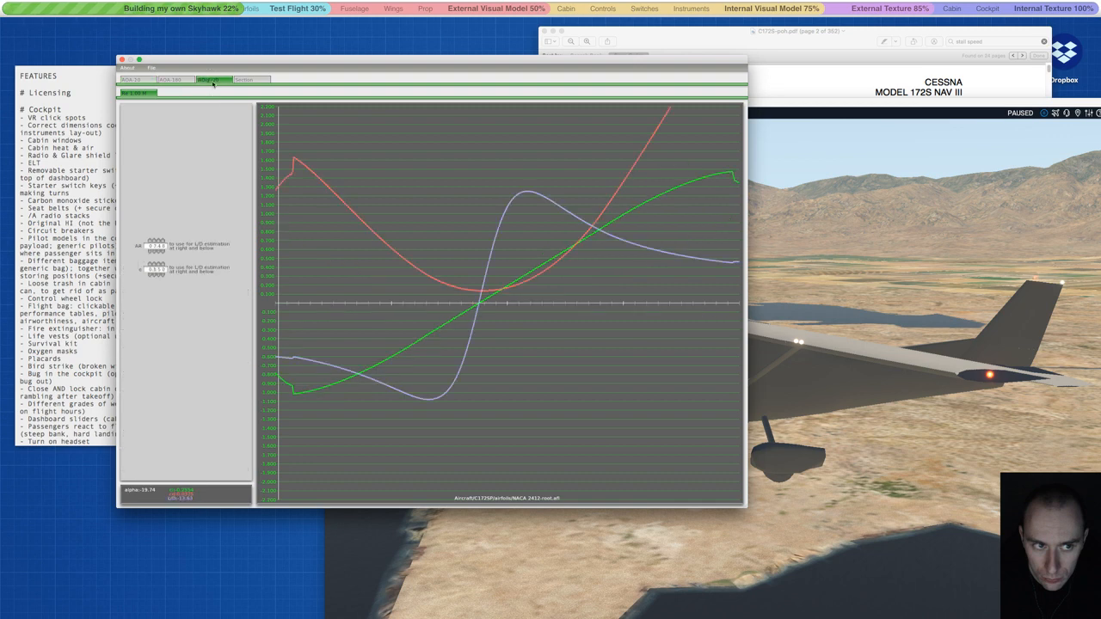
# - Vary the e value above and below 0.850 to see its effect on the Wing L/D curves, and restore 0.850
pyautogui.click(154, 273)
pyautogui.click(154, 264)
pyautogui.click(154, 264)
pyautogui.click(154, 264)
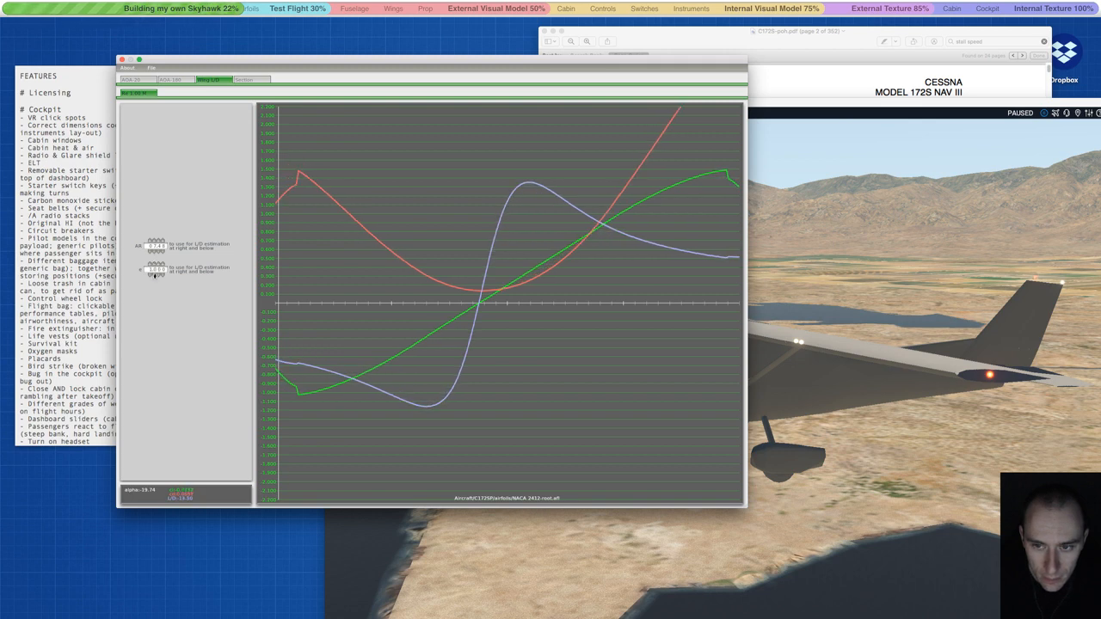
pyautogui.click(154, 274)
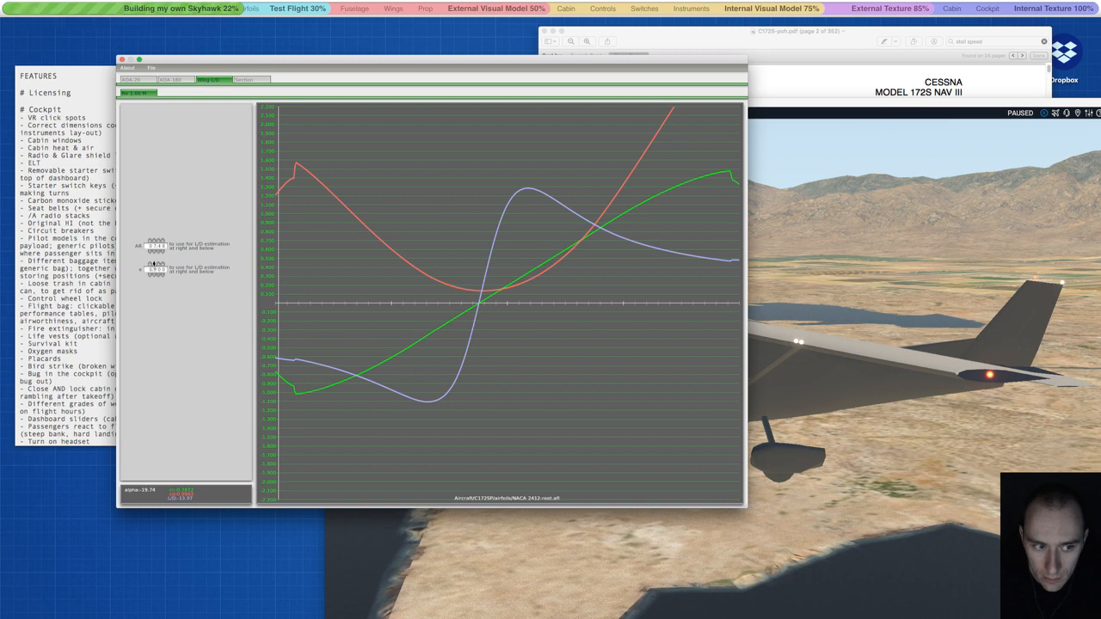
pyautogui.click(156, 266)
pyautogui.click(156, 275)
pyautogui.click(155, 275)
pyautogui.click(157, 274)
pyautogui.click(159, 265)
pyautogui.click(158, 265)
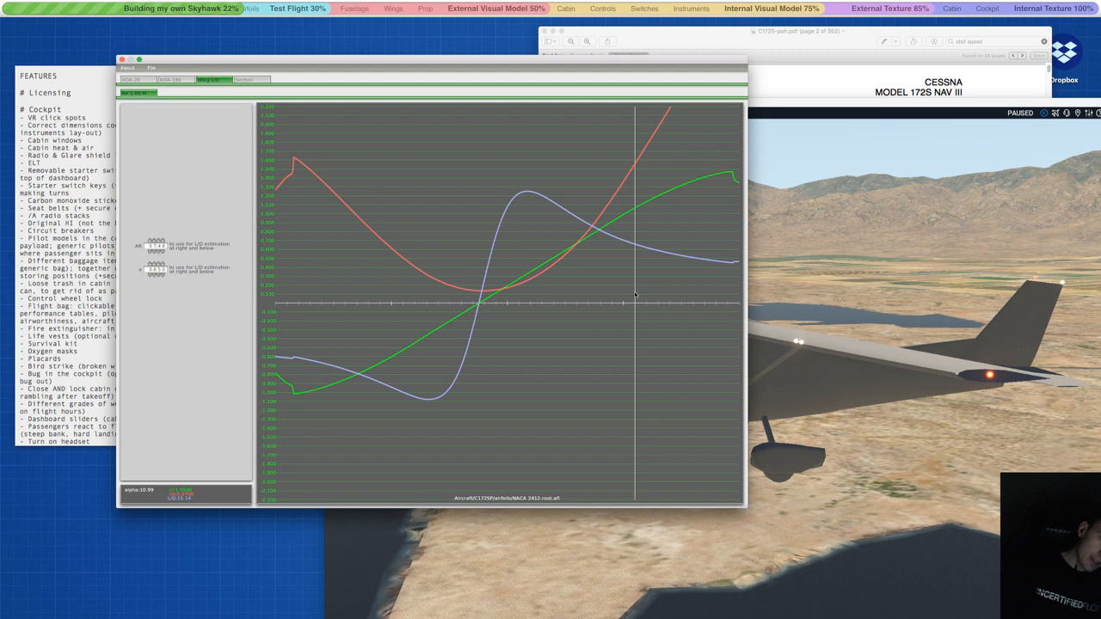
# - Switch to X-Plane and orbit the outside view to examine the aircraft's wing head-on from the nose
pyautogui.click(893, 297)
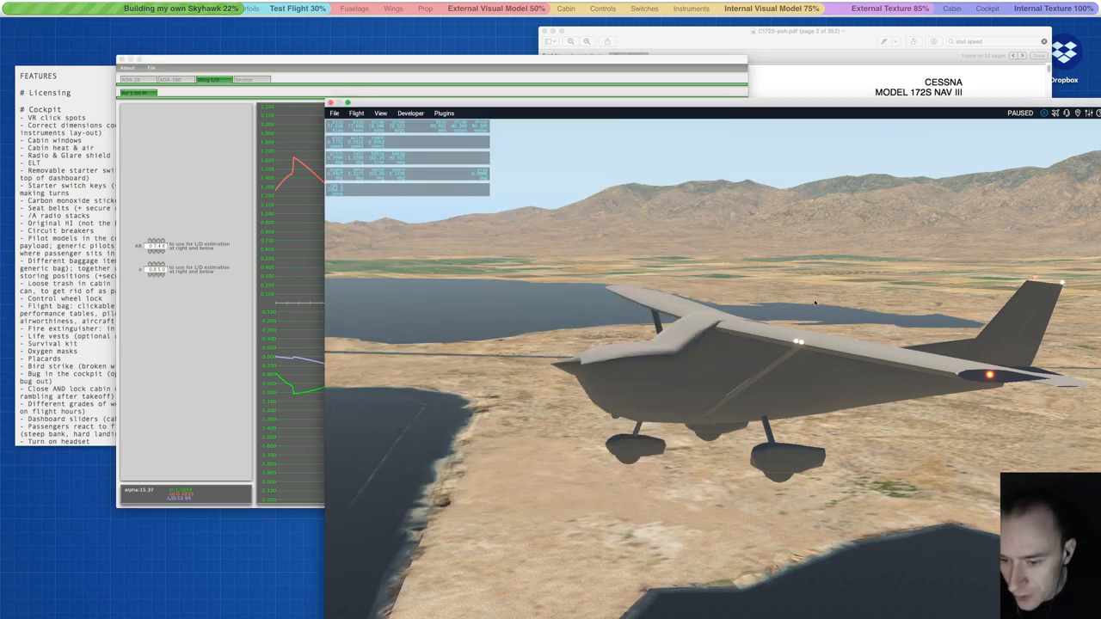
pyautogui.moveTo(820, 303); pyautogui.dragTo(848, 304, button='right')
pyautogui.moveTo(718, 323); pyautogui.dragTo(781, 271, button='right')
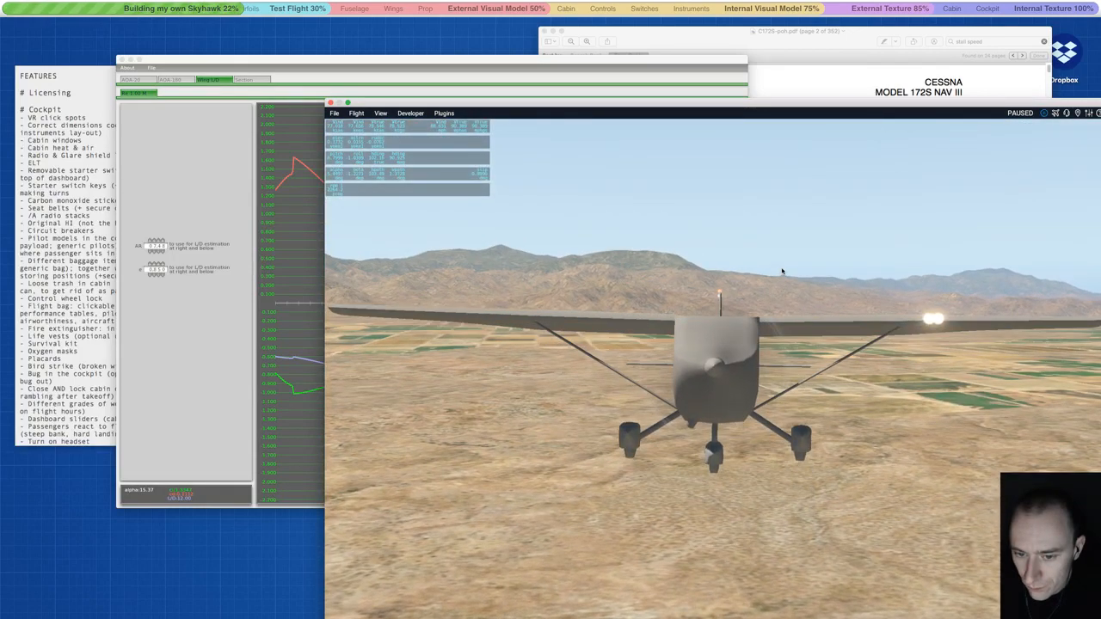
pyautogui.moveTo(774, 325)
pyautogui.mouseDown(button='right')
pyautogui.moveTo(703, 317)
pyautogui.moveTo(779, 338)
pyautogui.mouseUp(button='right')
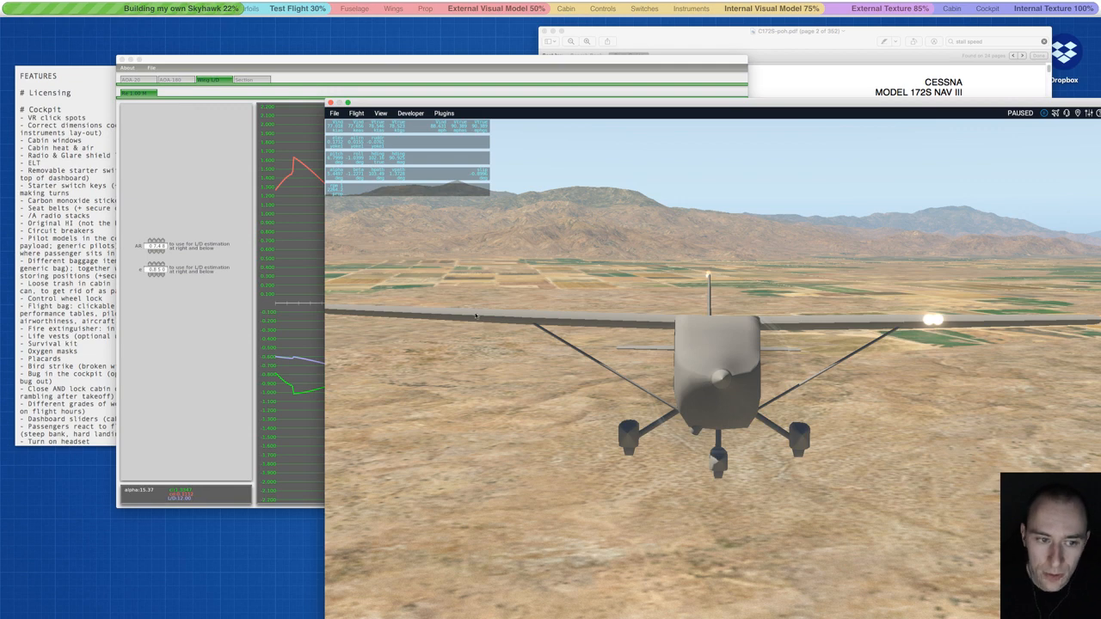
# - Return to Airfoil Maker and examine the AOA-20 curves and coefficients of NACA 2412-root.afl
pyautogui.click(289, 260)
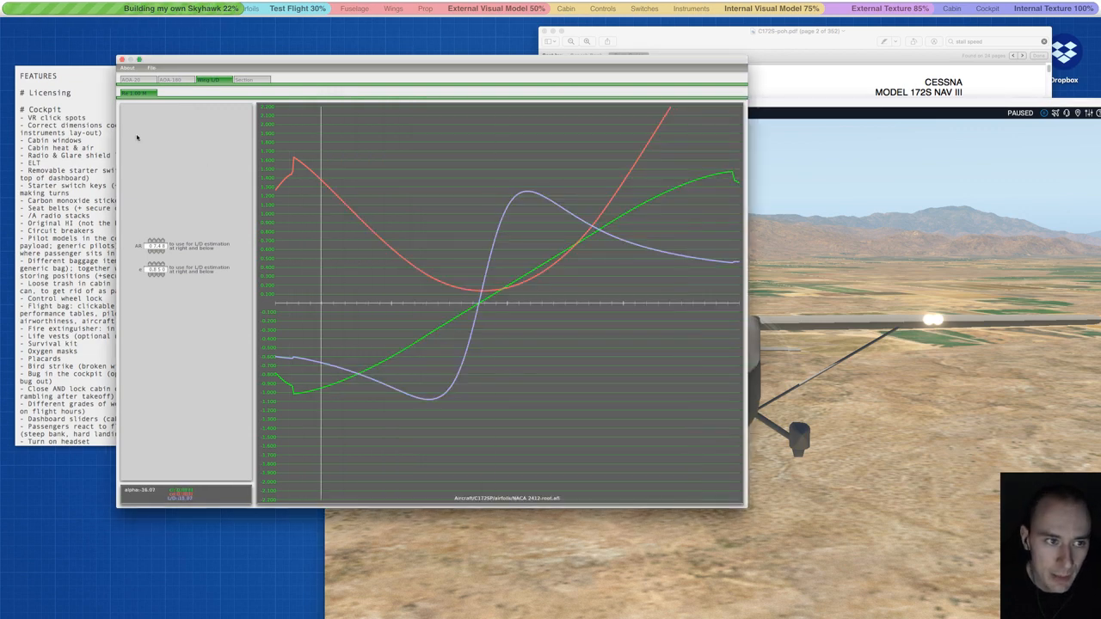
pyautogui.click(135, 80)
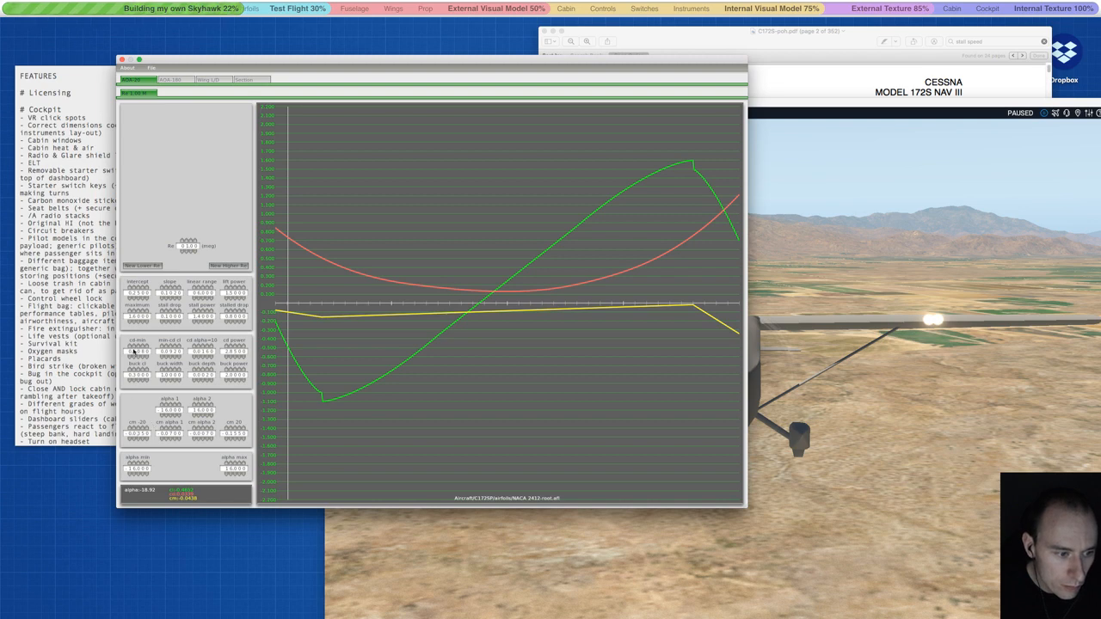
pyautogui.moveTo(133, 353)
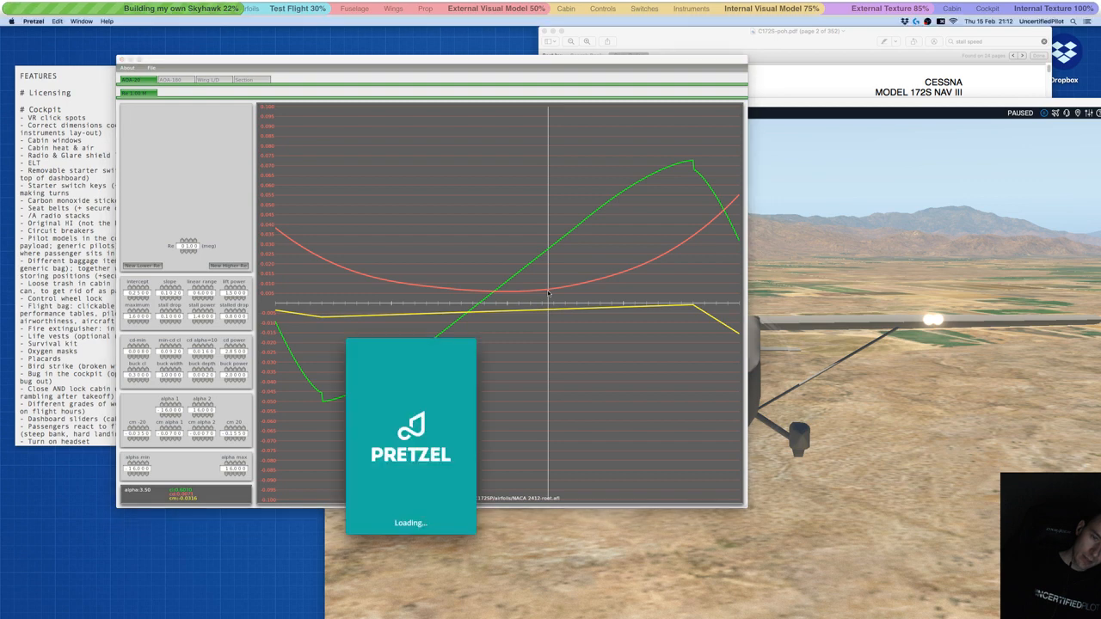
# - Move the Pretzel music player aside and hide it
pyautogui.moveTo(418, 339); pyautogui.dragTo(300, 343)
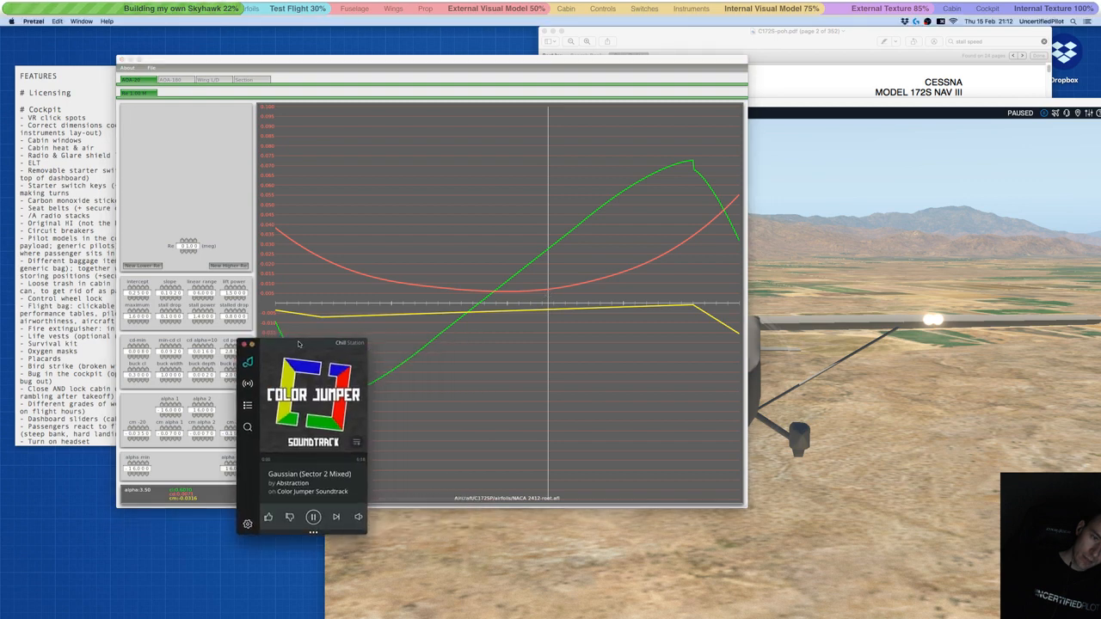
pyautogui.press('super+h')
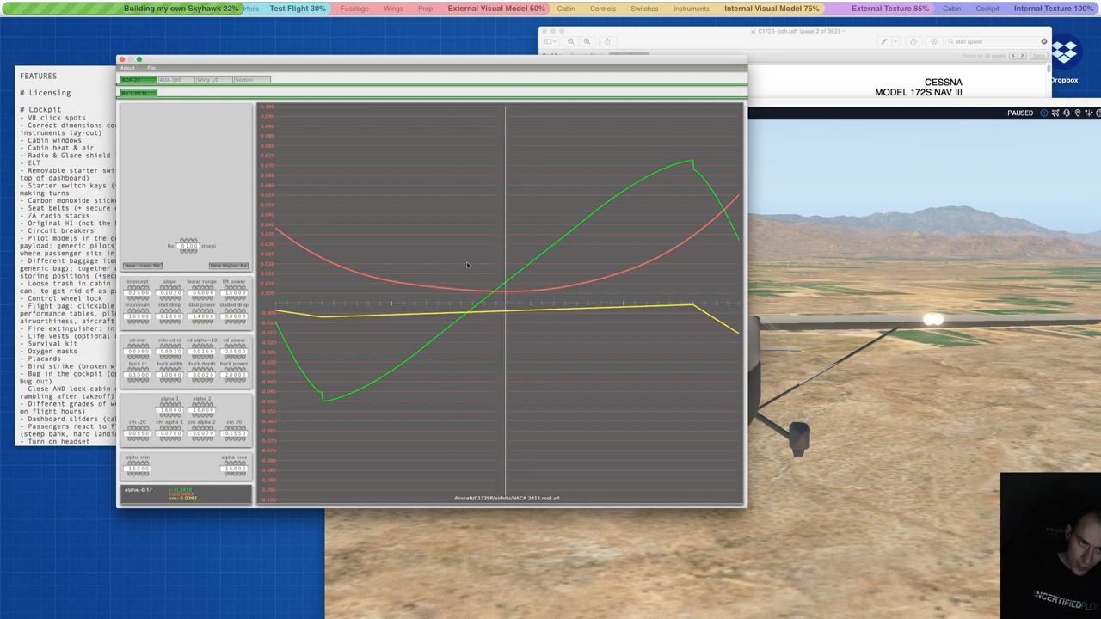
# - Save the changes to NACA 2412-root.afl and open NACA 2412 (popular).afl from X-Plane's Airfoils folder
pyautogui.click(151, 68)
pyautogui.click(154, 80)
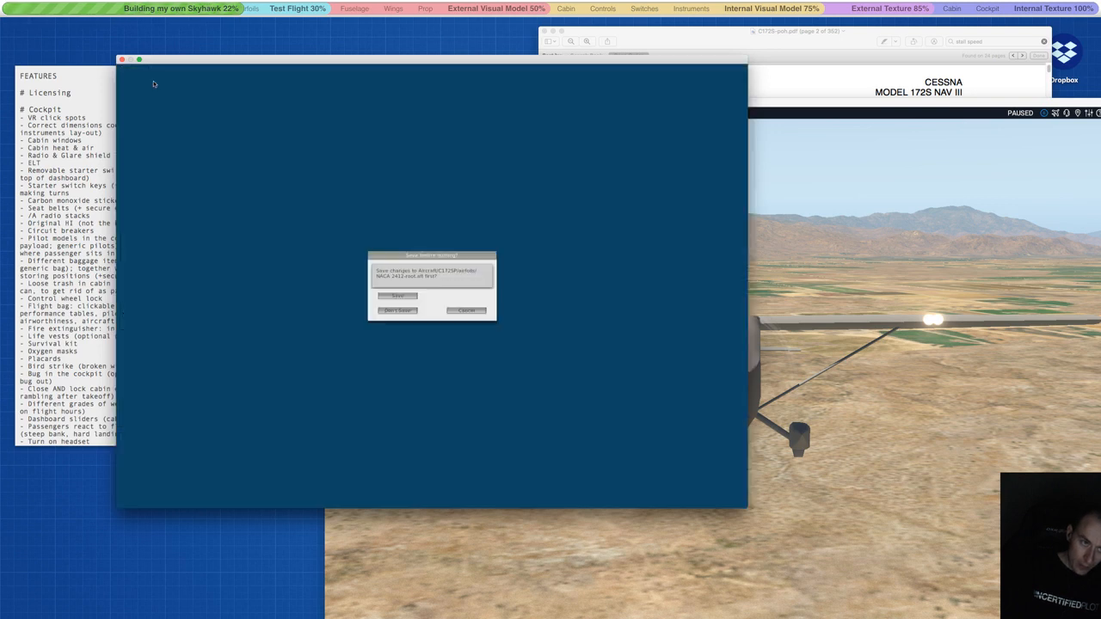
pyautogui.click(391, 297)
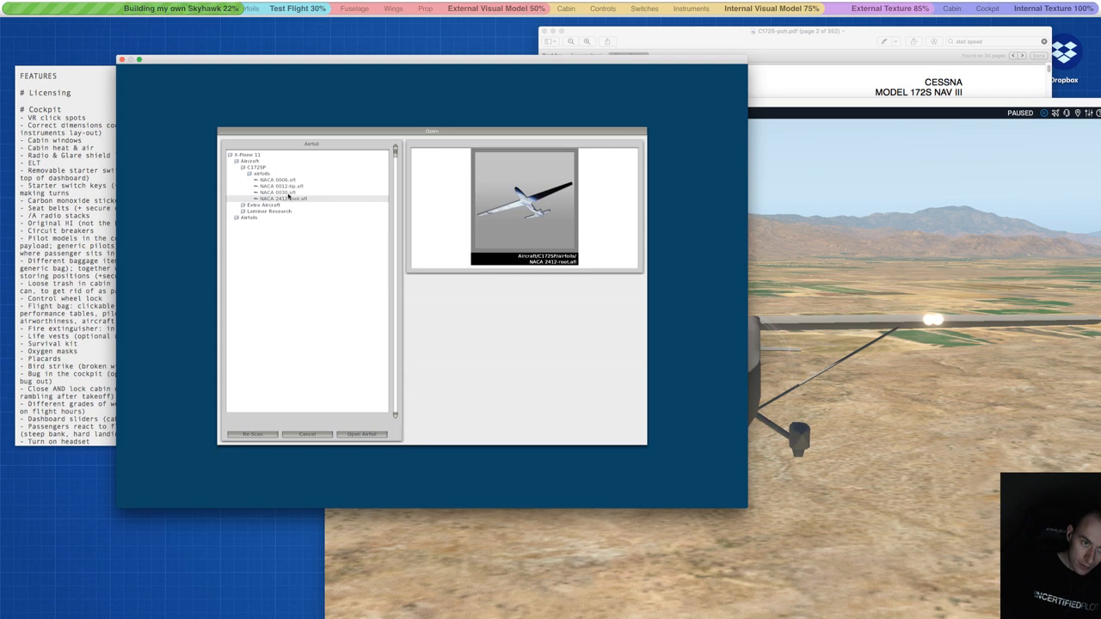
pyautogui.click(246, 217)
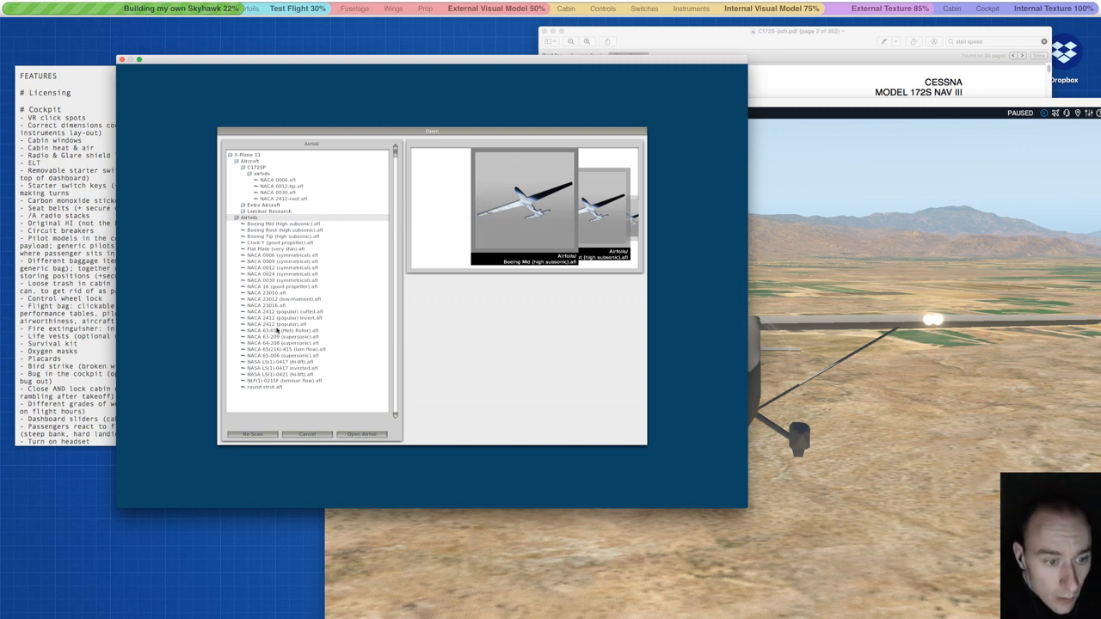
pyautogui.click(275, 276)
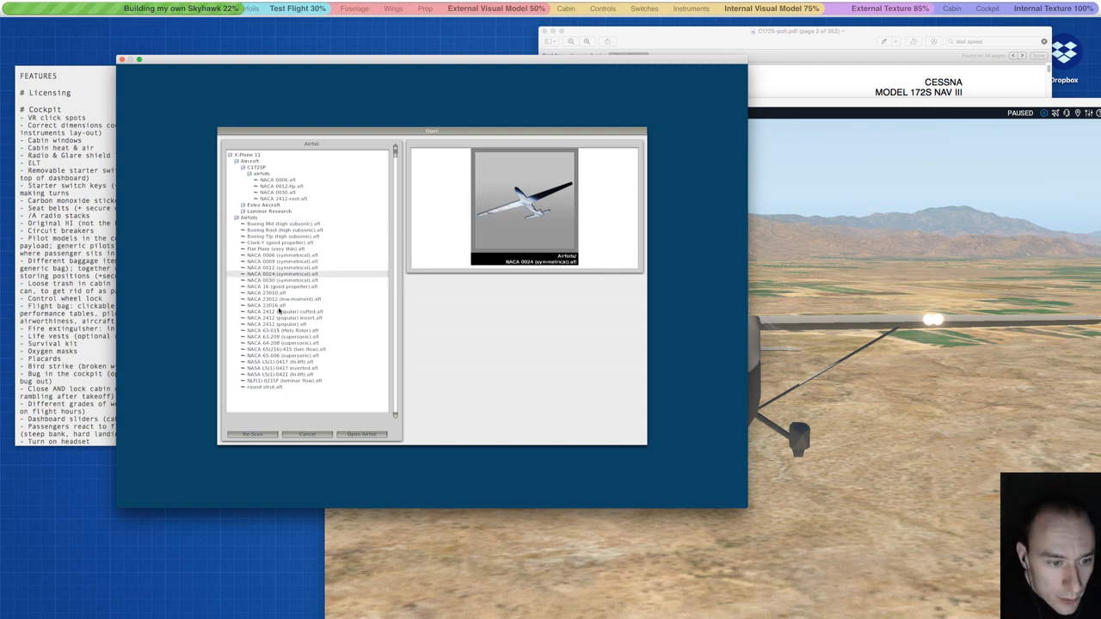
pyautogui.click(282, 324)
pyautogui.click(358, 434)
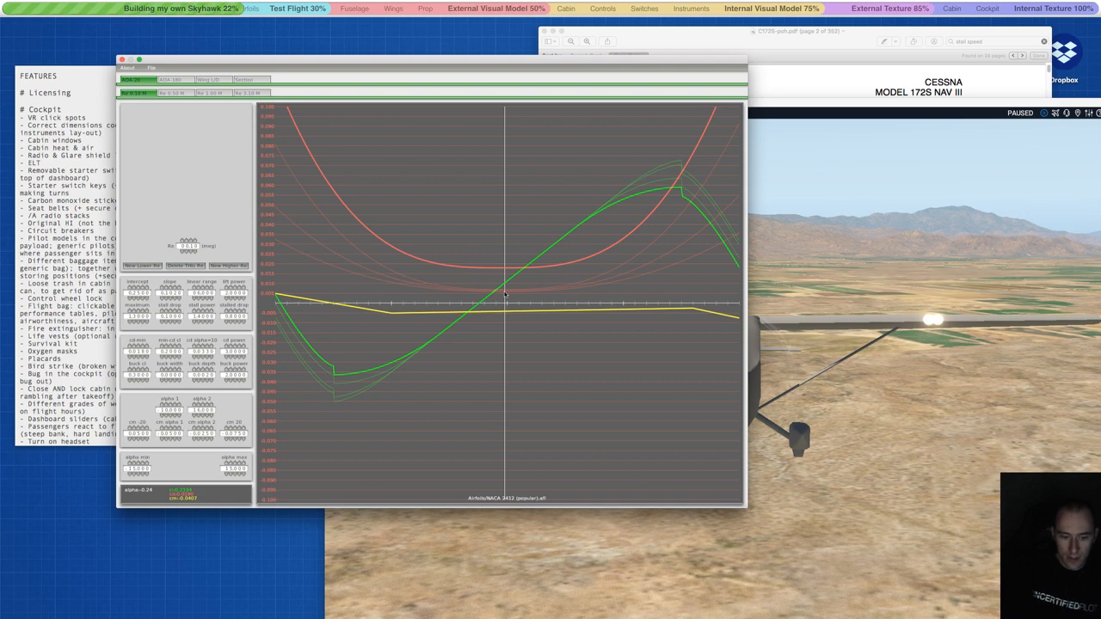
# - Magnify the Re 0.10 M label and the stall points of the lift curves in NACA 2412 (popular).afl
pyautogui.press('alt+super+8')
pyautogui.press('alt+super+8')
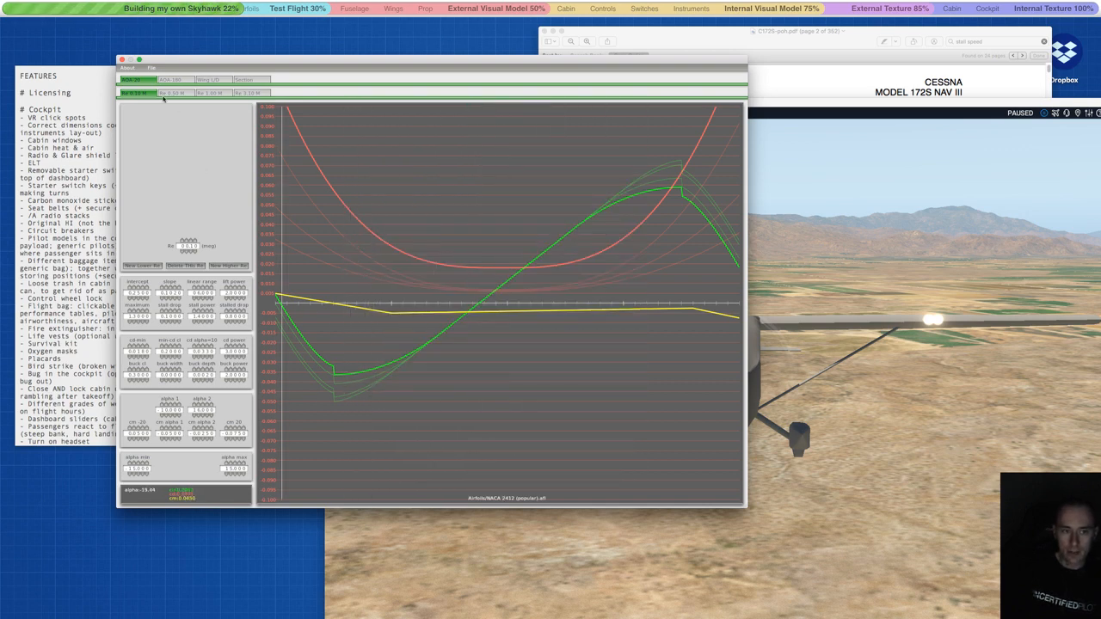
pyautogui.press('alt+super+8')
pyautogui.press('alt+super+8')
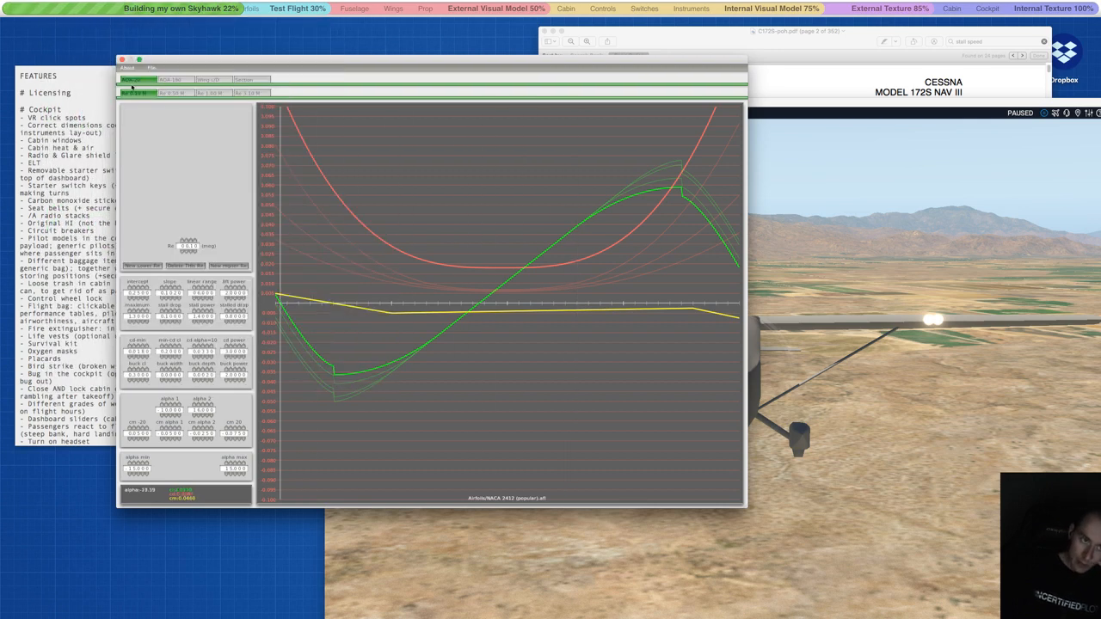
pyautogui.press('alt+super+8')
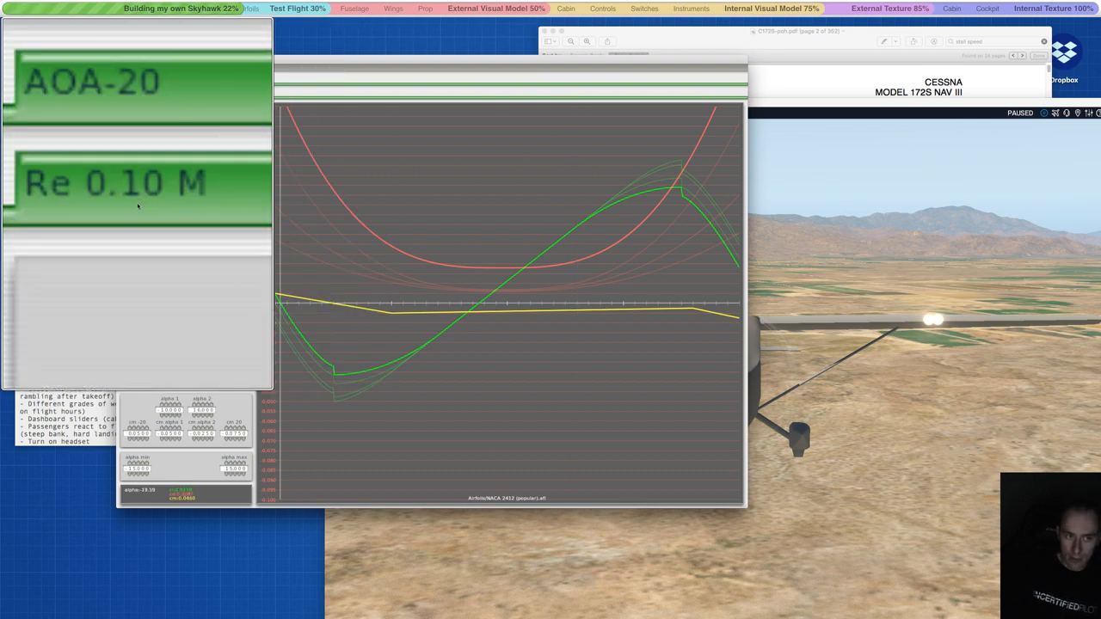
pyautogui.press('alt+super+8')
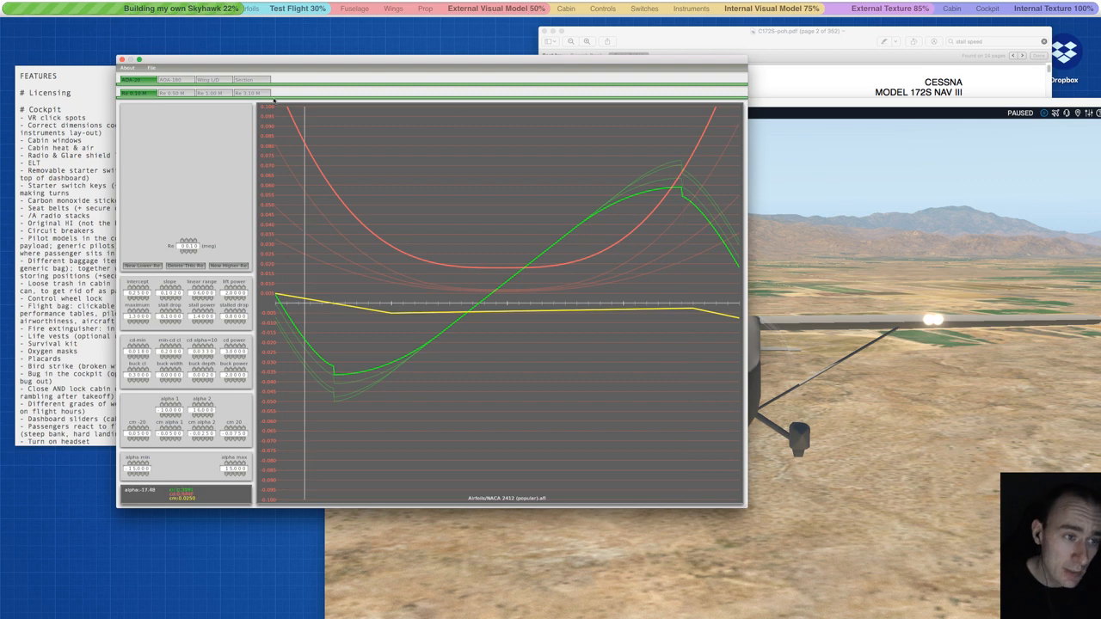
pyautogui.press('alt+super+8')
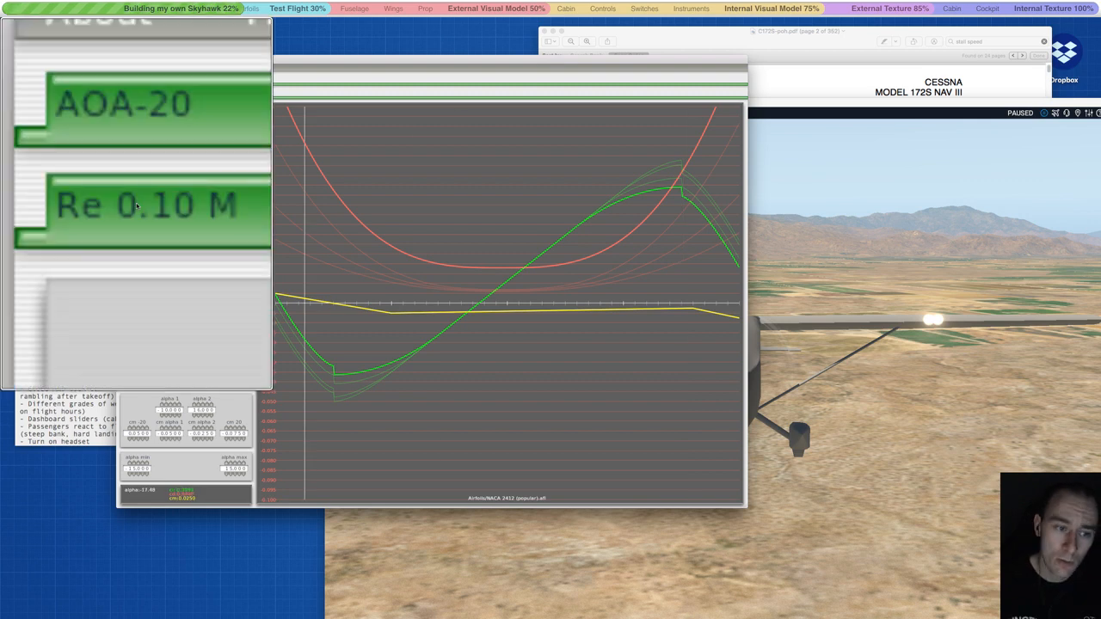
pyautogui.press('alt+super+8')
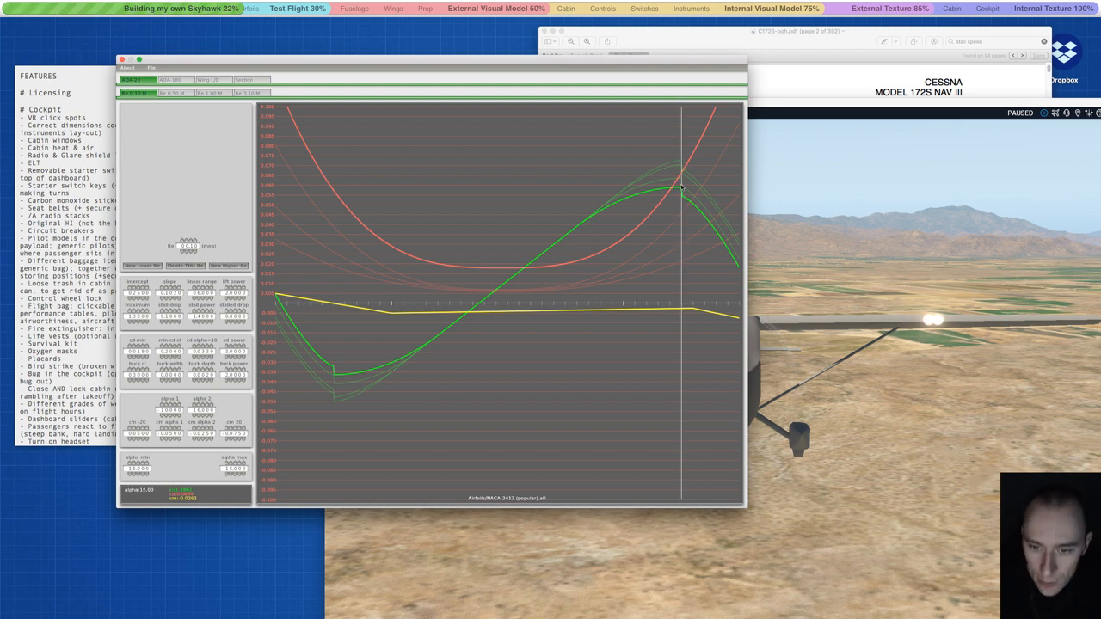
pyautogui.press('alt+super+8')
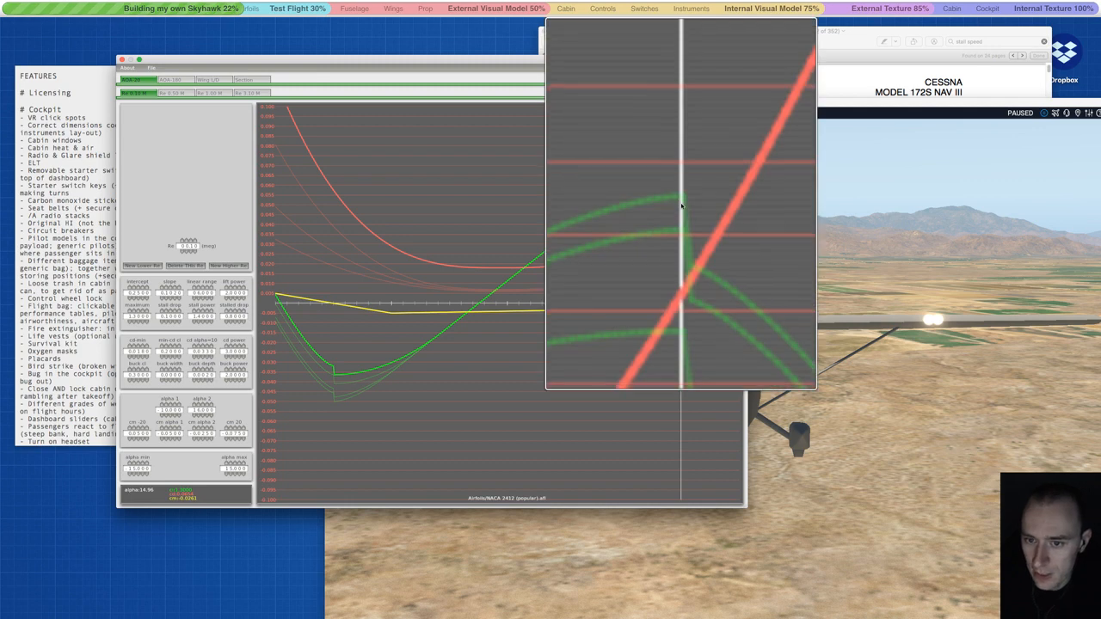
pyautogui.press('alt+super+8')
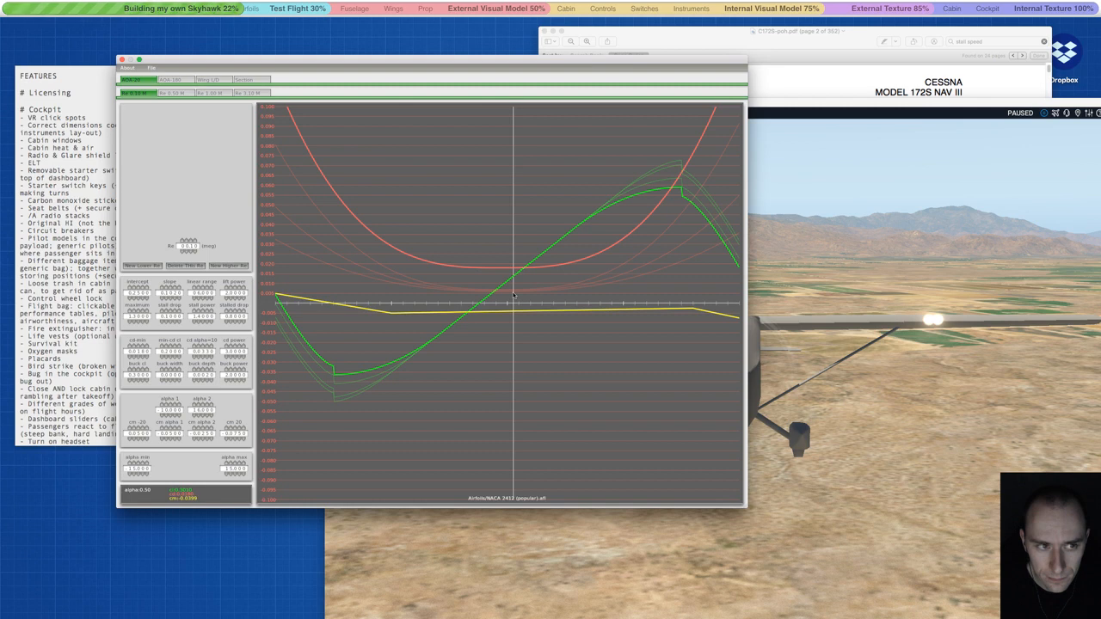
# - Compare the AOA-20 curves of NACA 2412 (popular).afl across all four Reynolds numbers, ending on Re 0.10 M
pyautogui.click(175, 93)
pyautogui.click(210, 93)
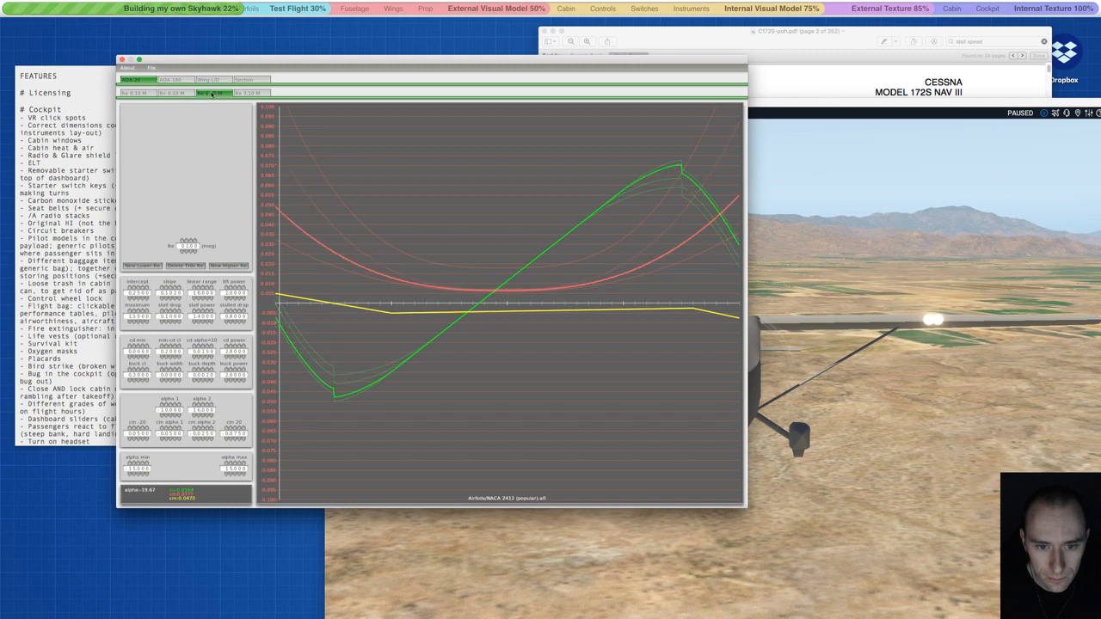
pyautogui.click(252, 93)
pyautogui.click(143, 93)
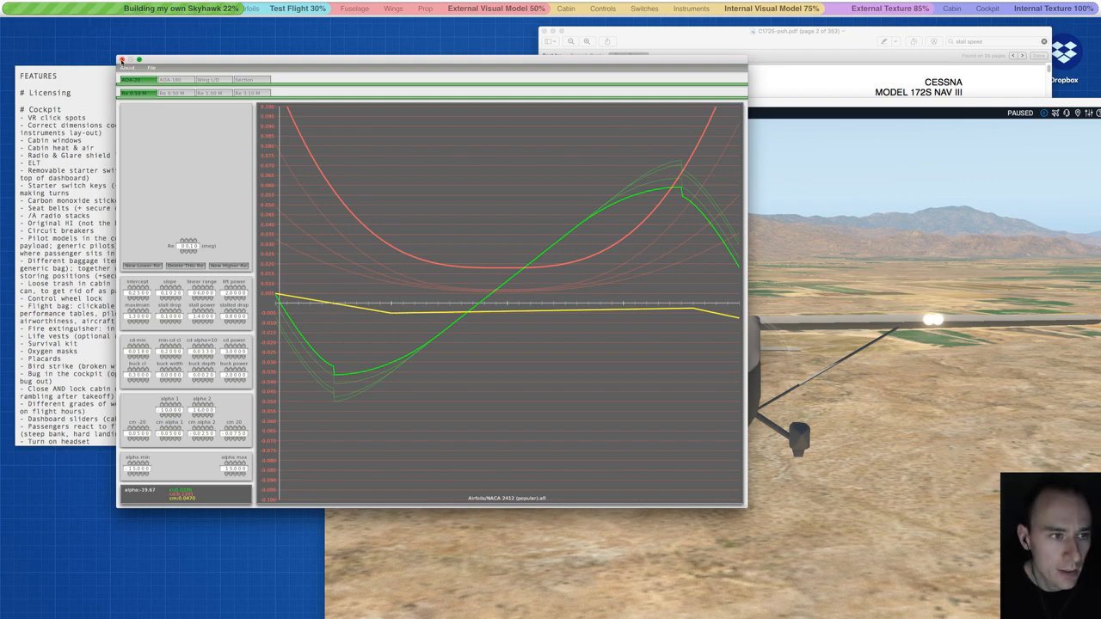
# - Quit Airfoil Maker, launch Plane Maker, and open the airfoil assignments for Misc Wings 1 to 5
pyautogui.press('super+q')
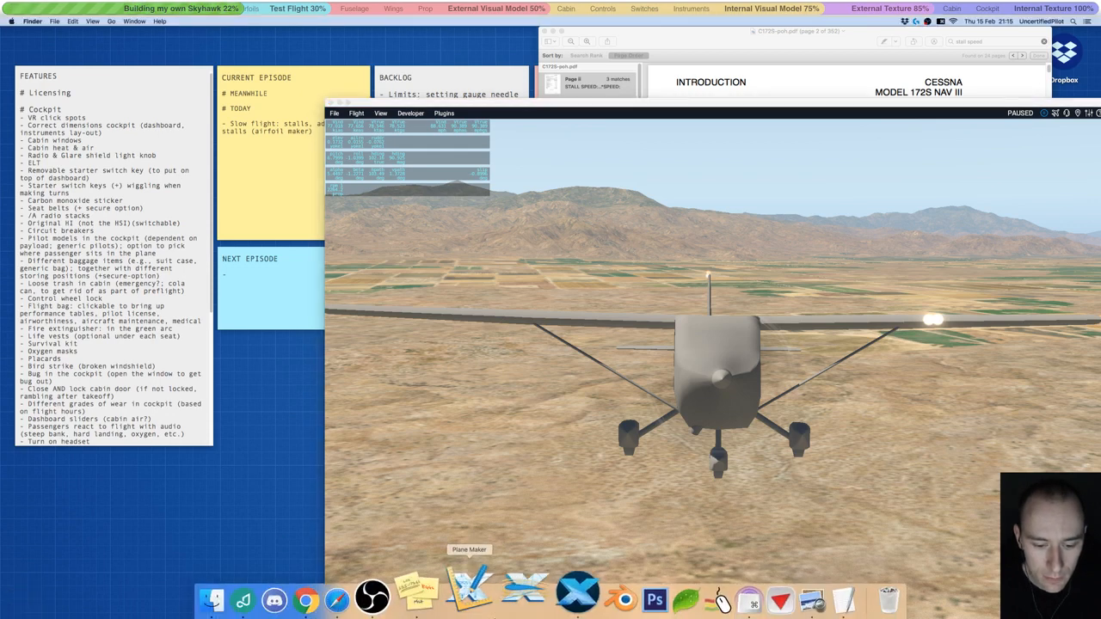
pyautogui.click(510, 590)
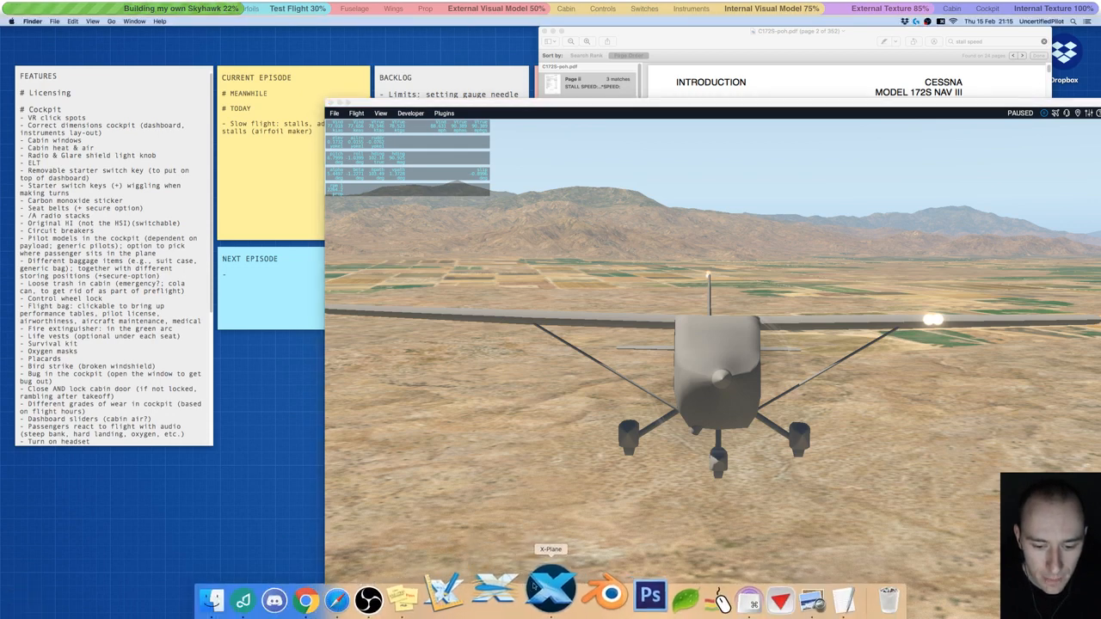
pyautogui.click(456, 590)
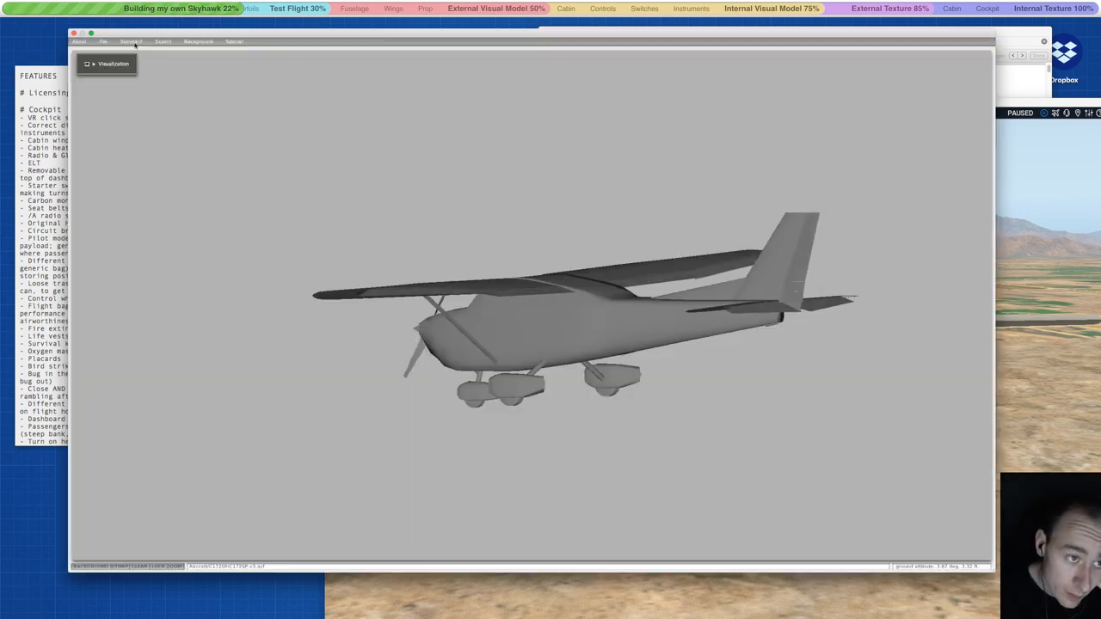
pyautogui.click(132, 42)
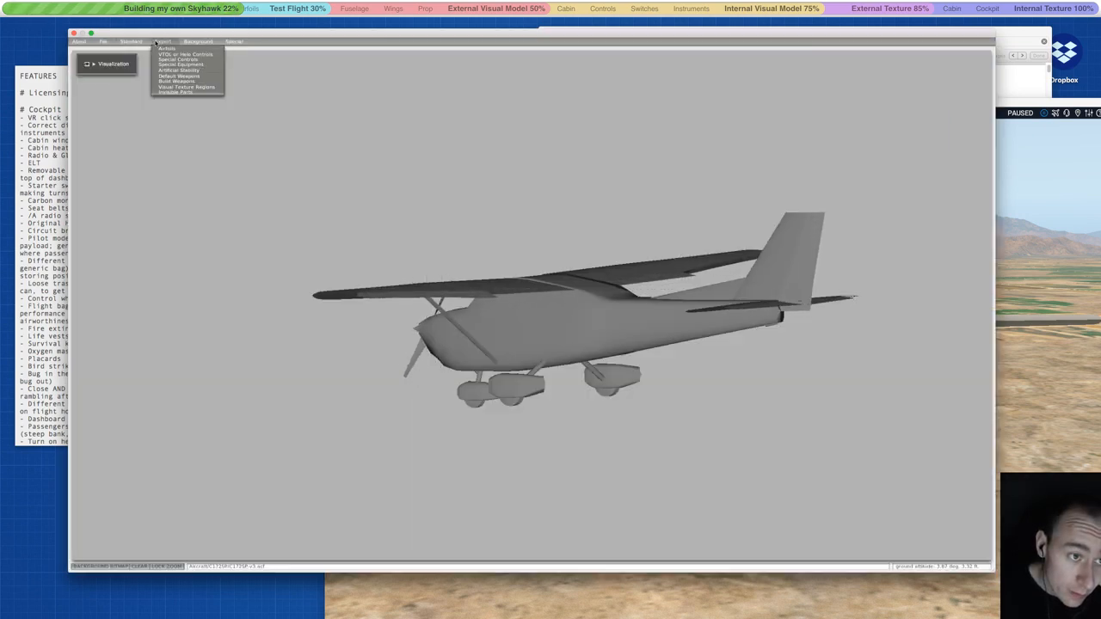
pyautogui.click(166, 48)
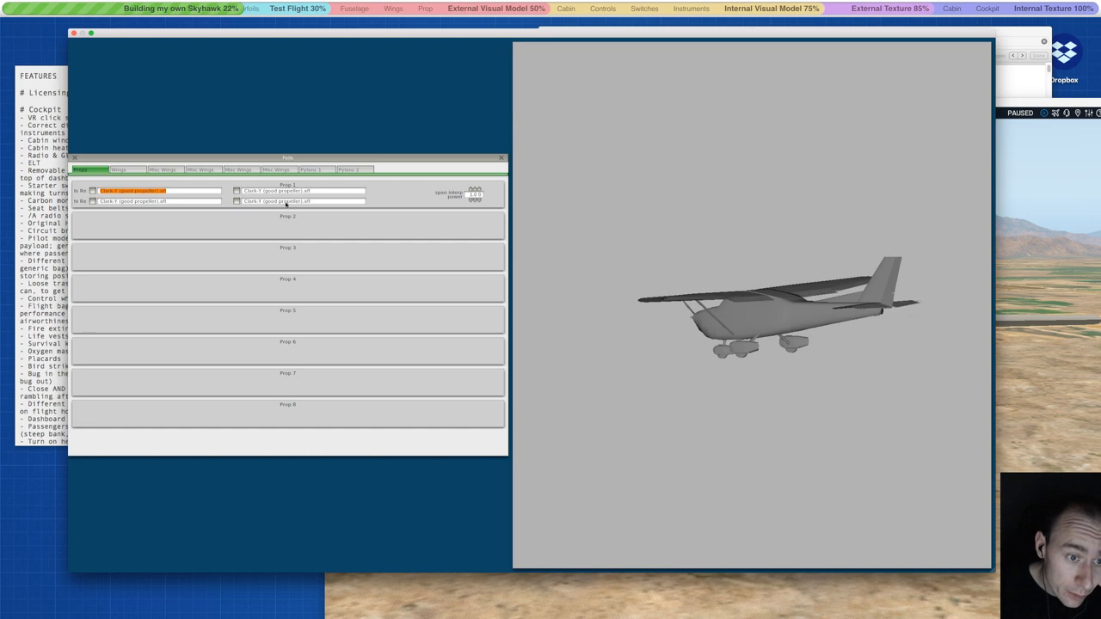
pyautogui.click(166, 171)
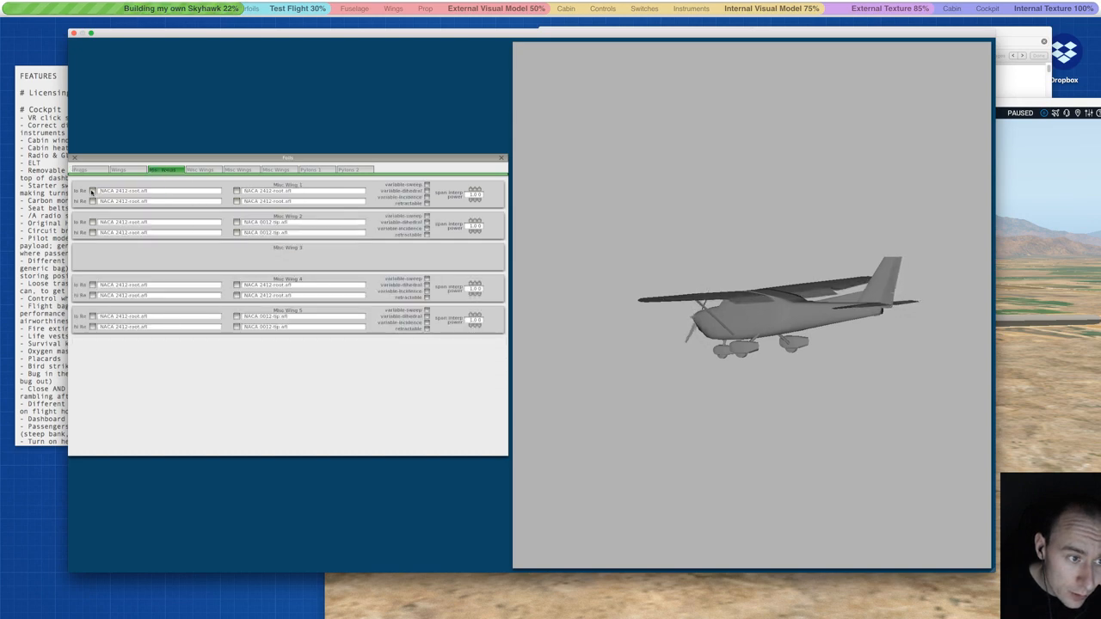
# - Assign NACA 2412 (popular).afl to all root and tip airfoil slots of Misc Wing 1 and Misc Wing 2
pyautogui.click(92, 191)
pyautogui.click(347, 188)
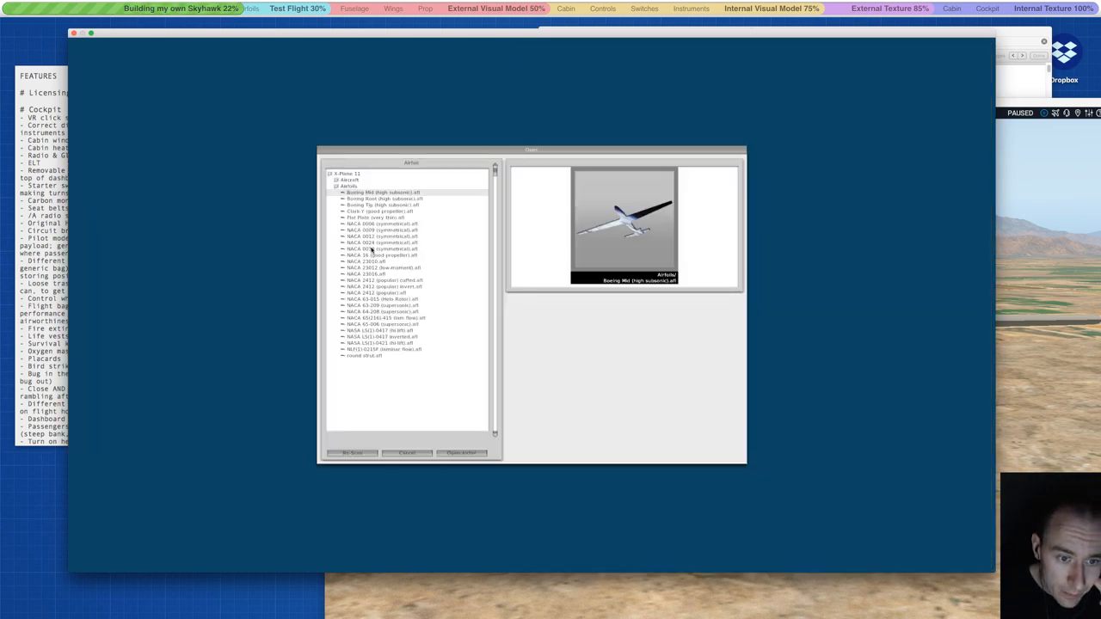
pyautogui.click(380, 294)
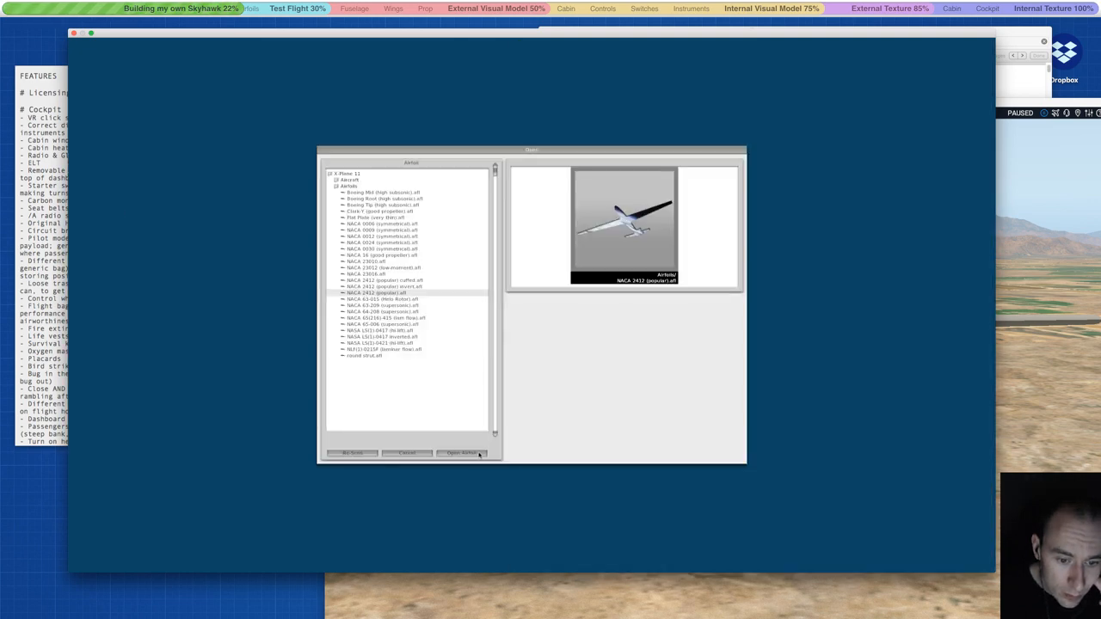
pyautogui.click(480, 455)
pyautogui.click(477, 455)
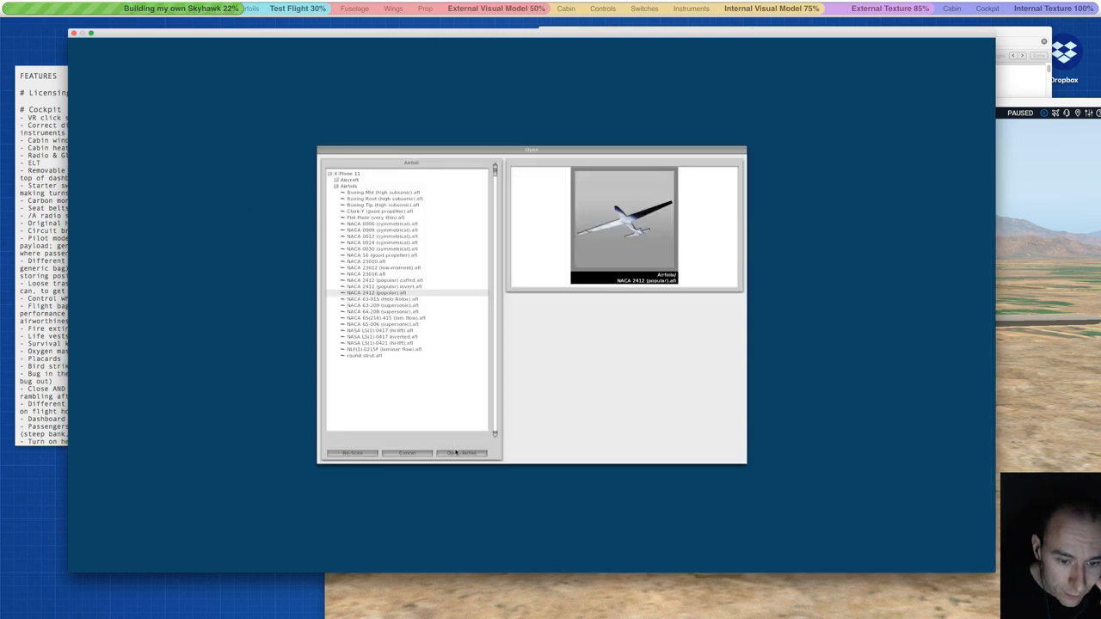
pyautogui.click(458, 453)
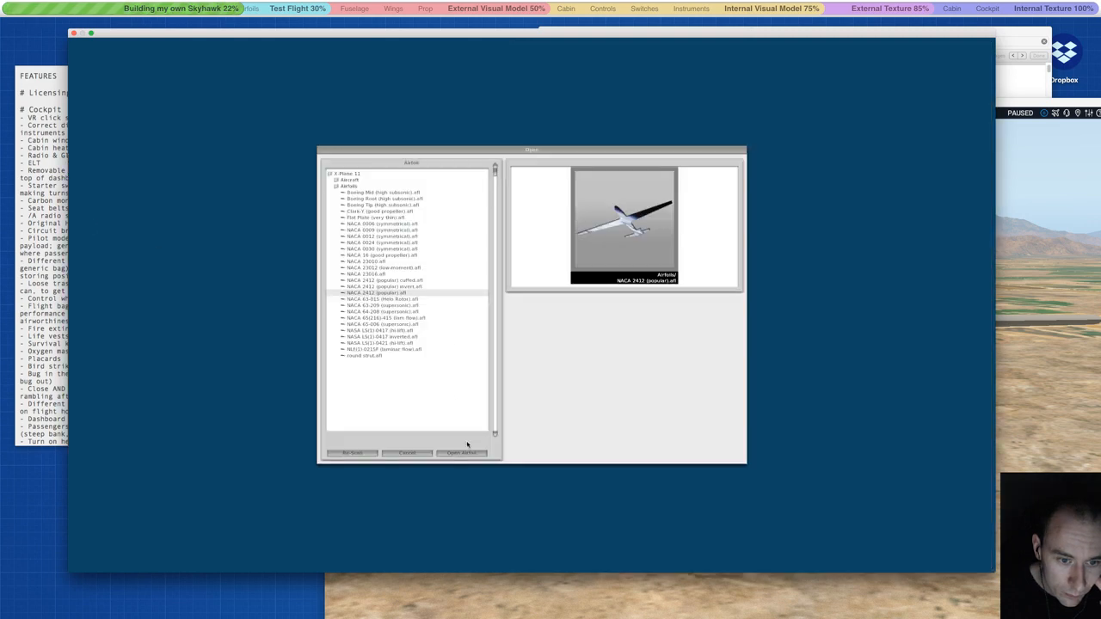
pyautogui.click(463, 453)
pyautogui.click(462, 453)
pyautogui.click(458, 453)
pyautogui.click(463, 453)
# - Assign NACA 2412 (popular).afl to the root and tip slots of Misc Wing 4 at both low and high Reynolds numbers
pyautogui.click(91, 287)
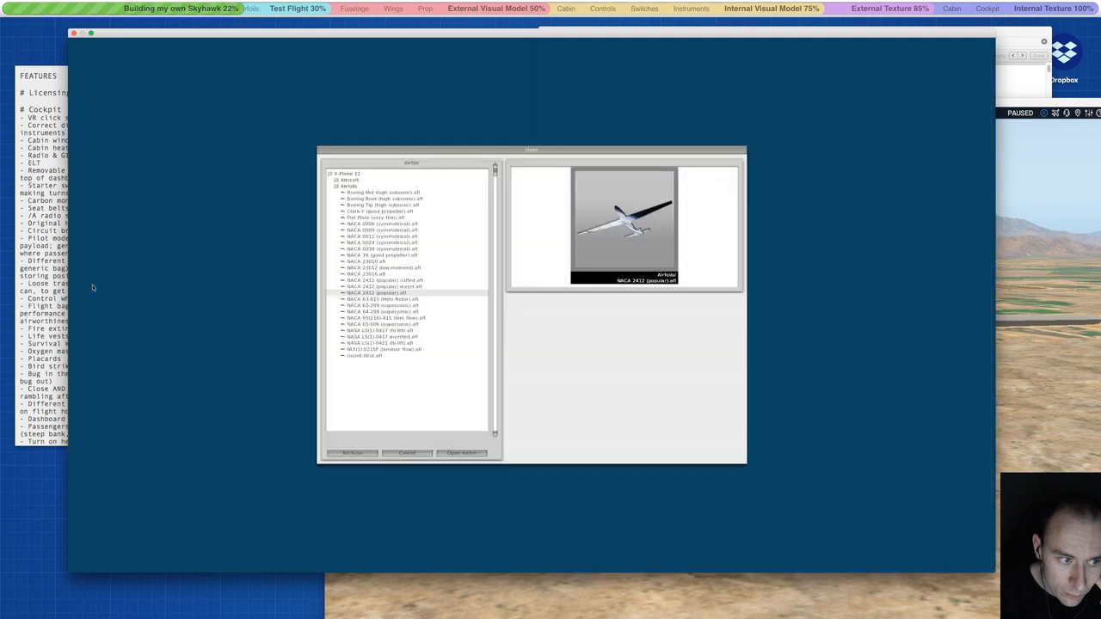
pyautogui.click(447, 453)
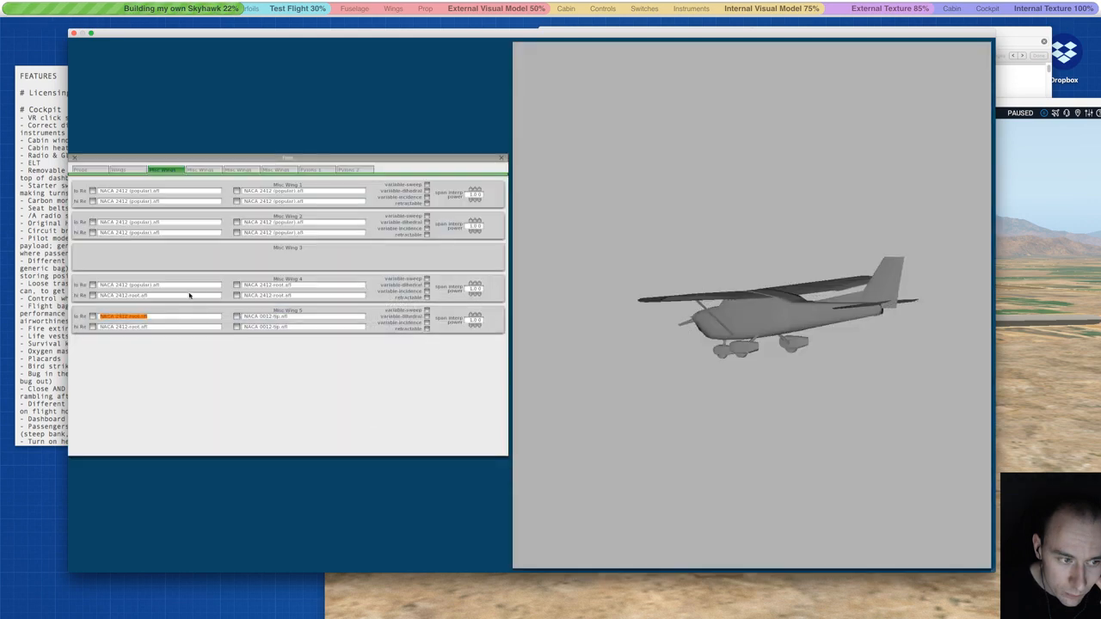
pyautogui.click(93, 296)
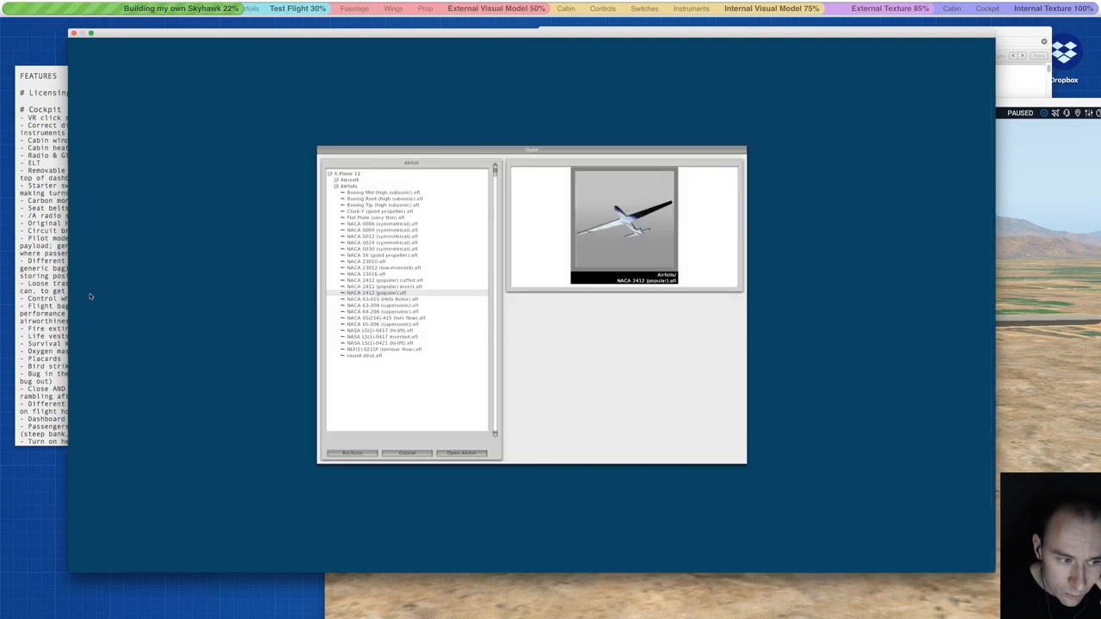
pyautogui.click(469, 454)
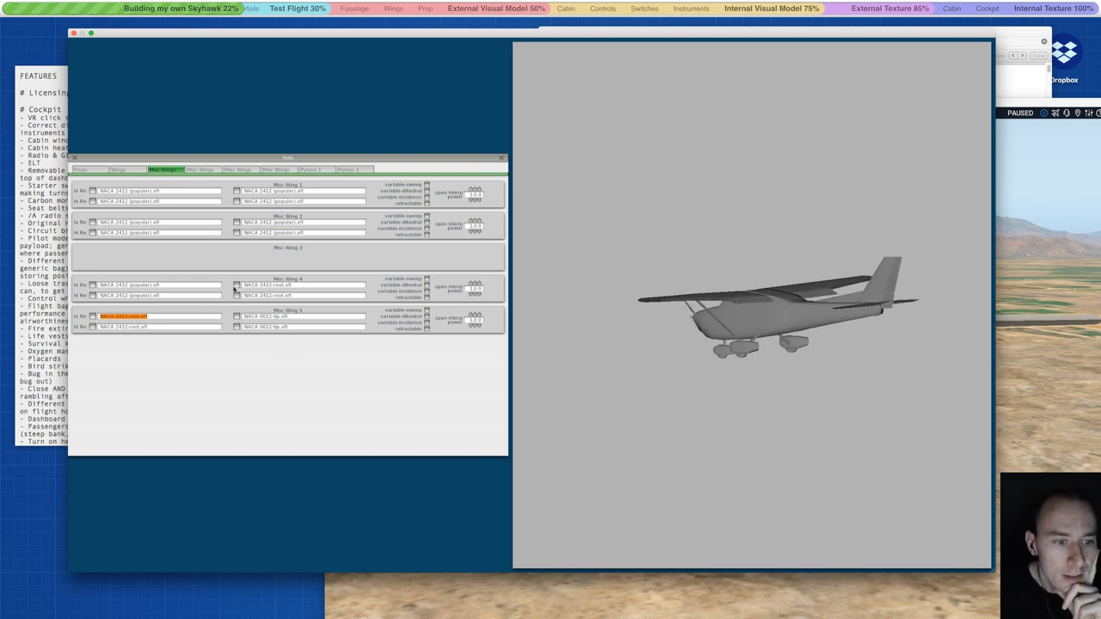
pyautogui.click(242, 290)
pyautogui.click(473, 453)
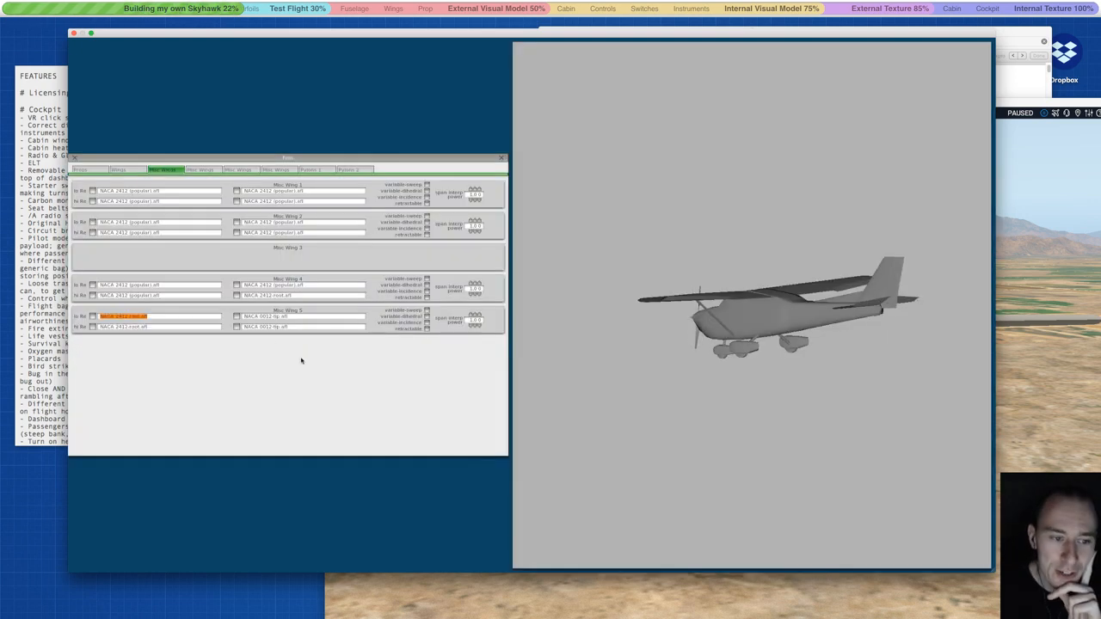
pyautogui.click(238, 301)
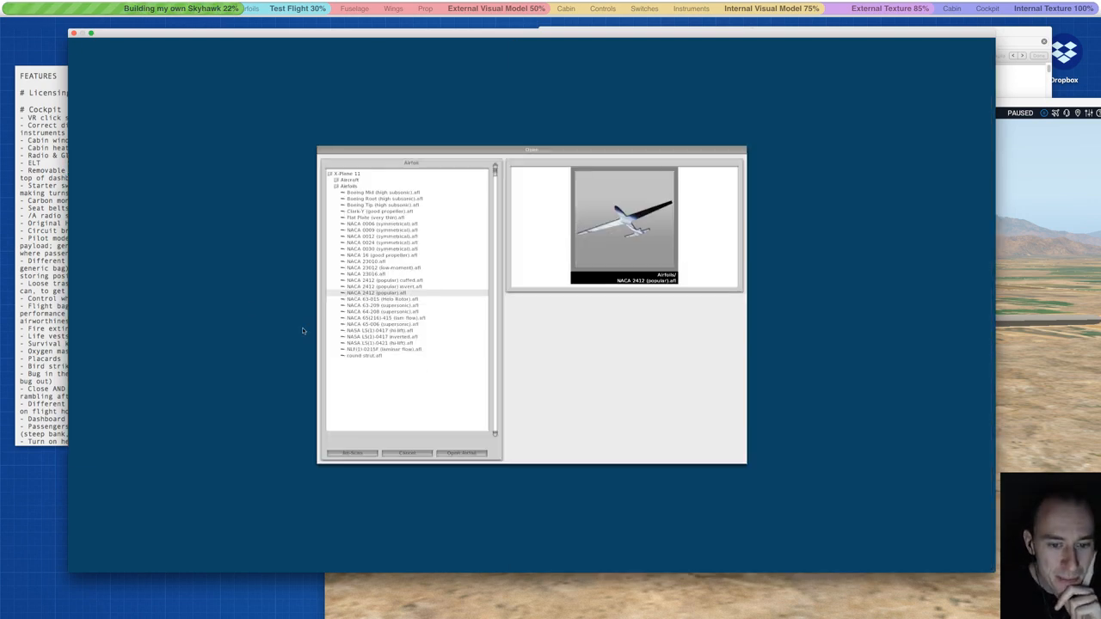
pyautogui.click(470, 454)
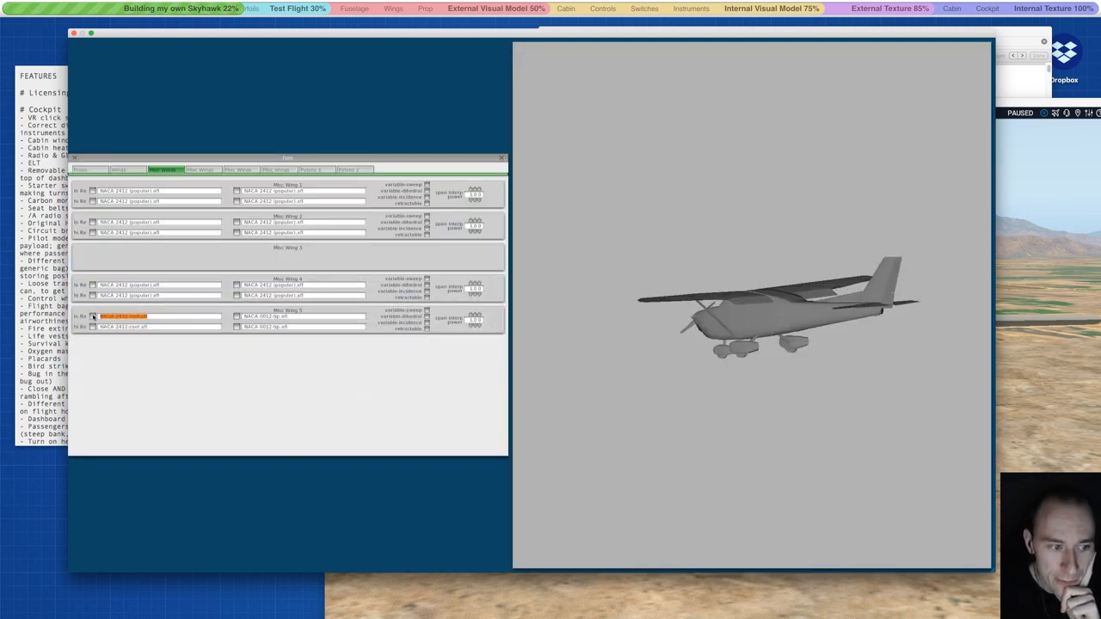
# - Assign NACA 2412 (popular).afl to the root and tip slots of Misc Wing 5 at both low and high Reynolds numbers
pyautogui.click(131, 316)
pyautogui.click(474, 453)
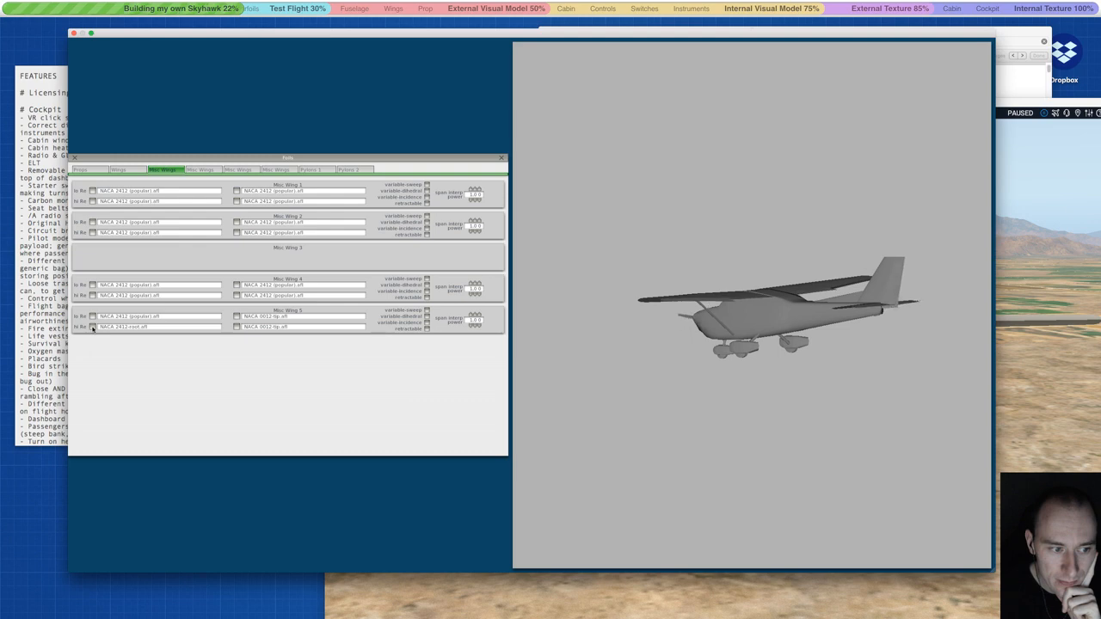
pyautogui.click(93, 327)
pyautogui.click(473, 455)
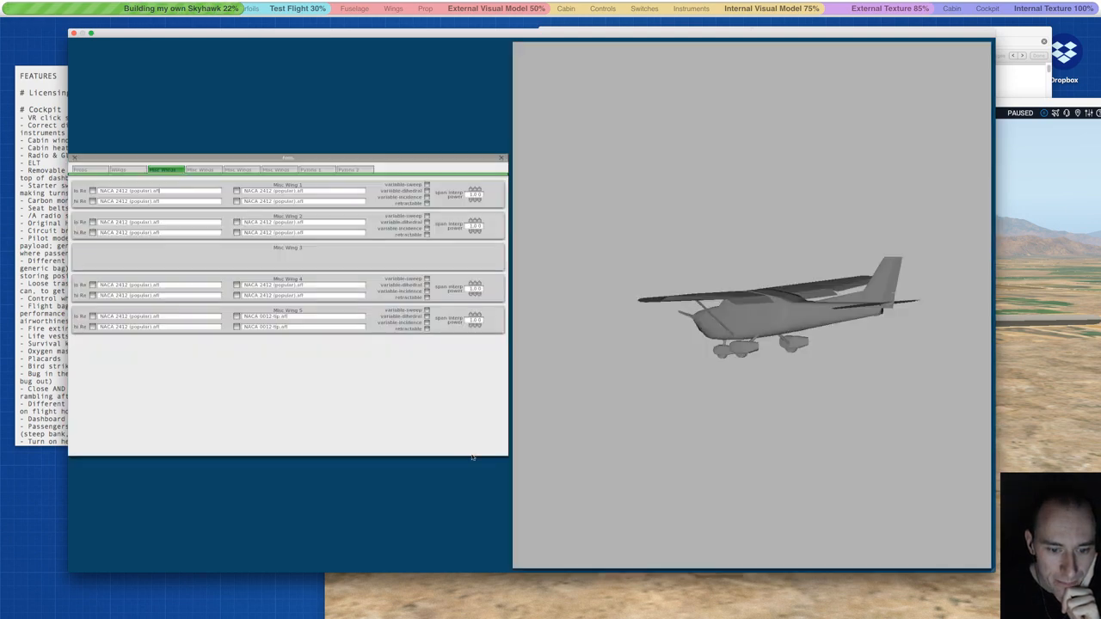
pyautogui.click(237, 317)
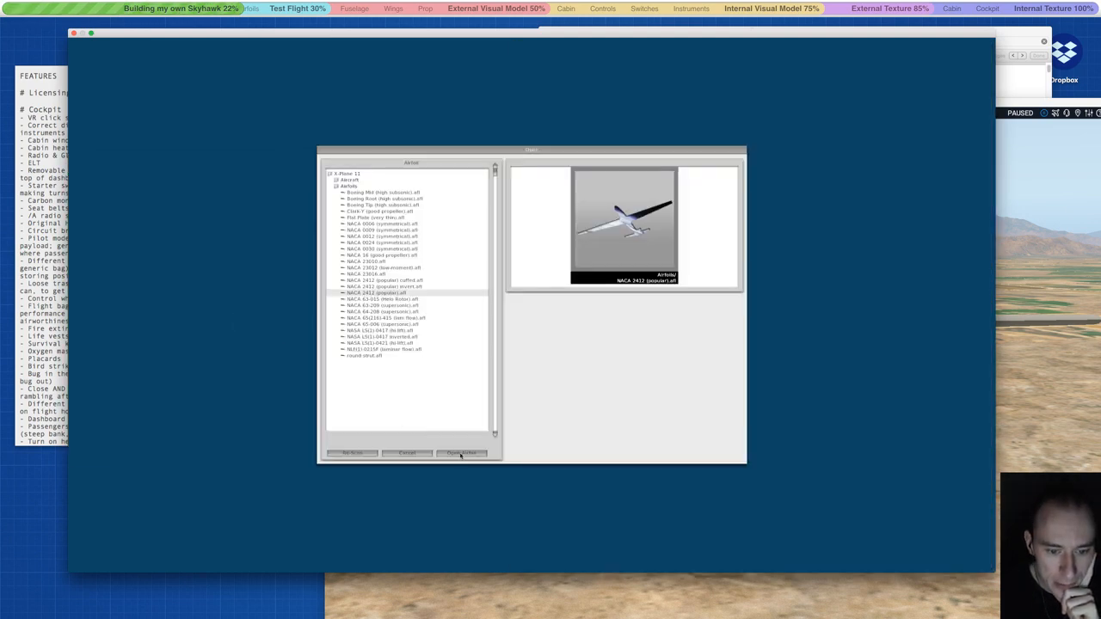
pyautogui.click(460, 453)
pyautogui.click(237, 331)
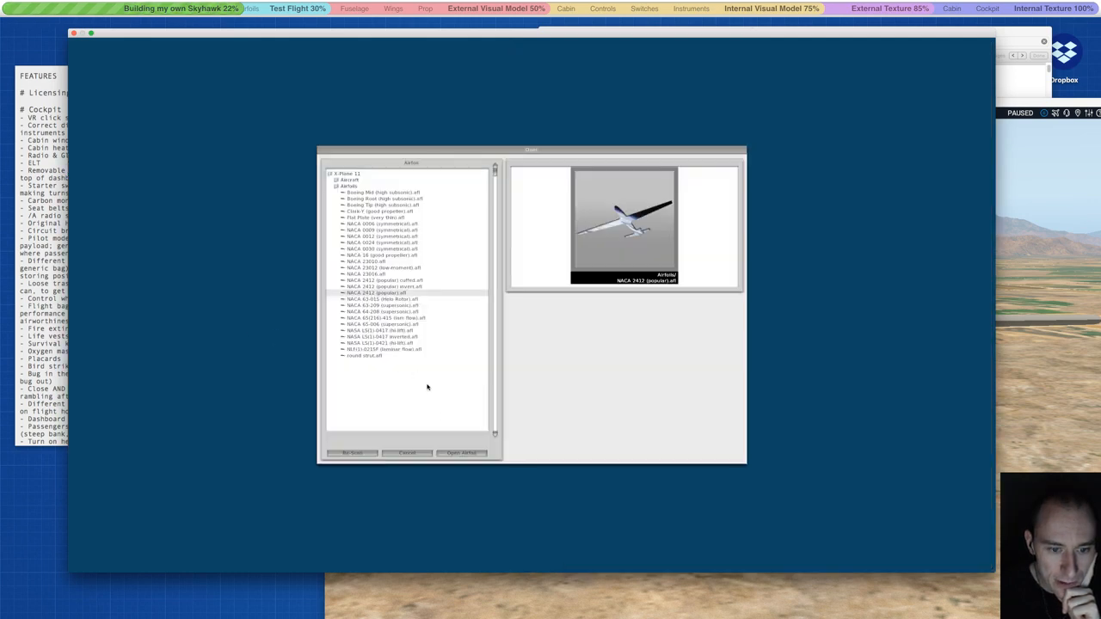
pyautogui.click(452, 452)
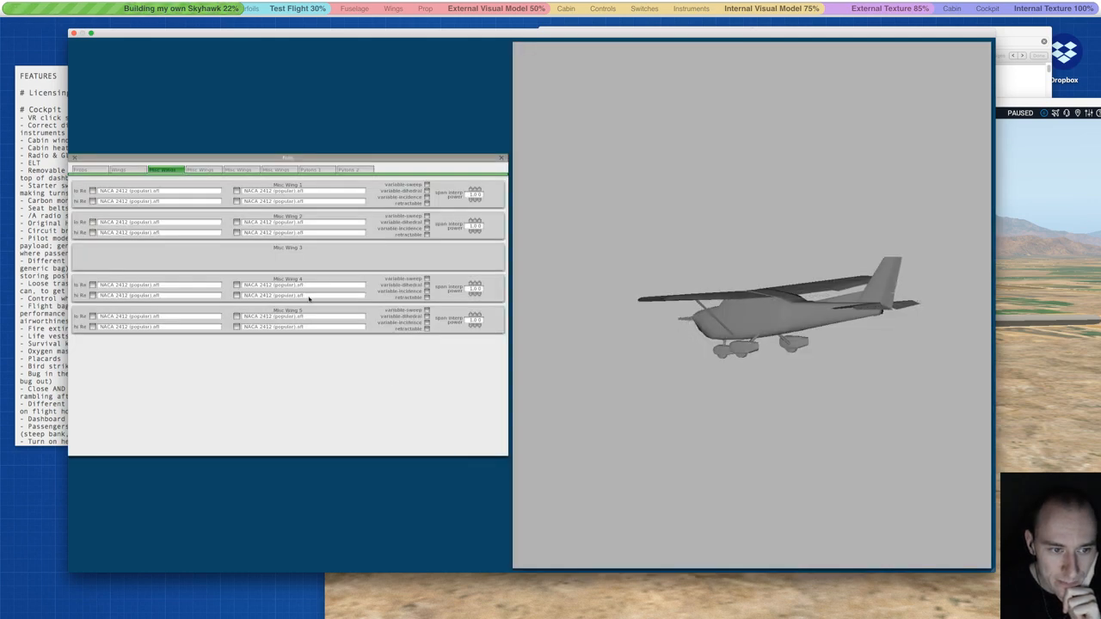
# - Save the aircraft in Plane Maker, switch to X-Plane and reload the current aircraft
pyautogui.hotkey('ctrl', 's')
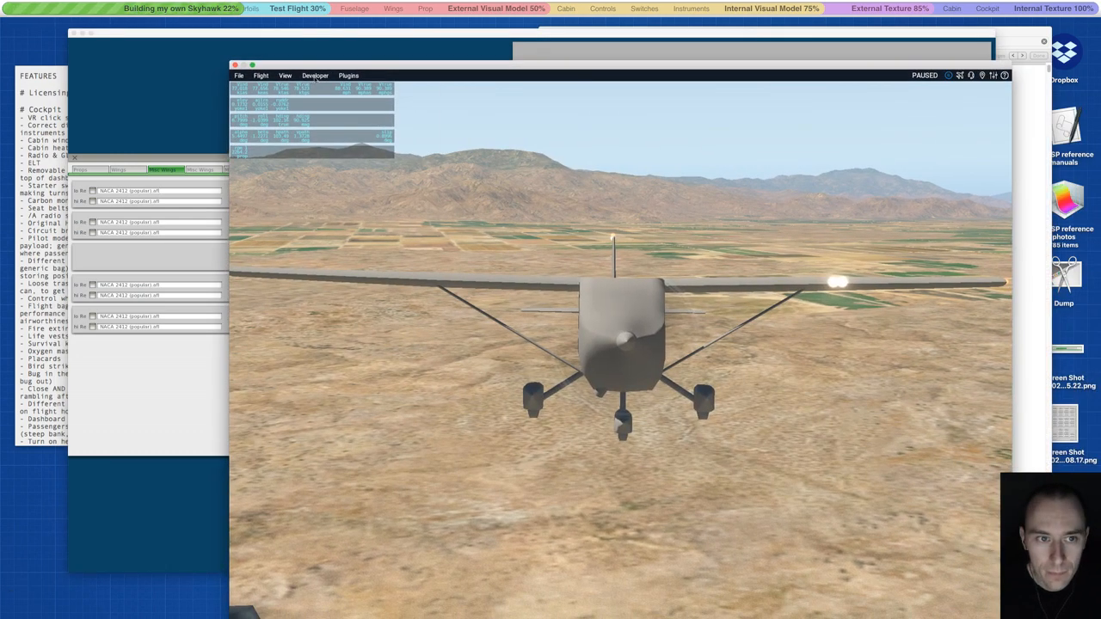
pyautogui.click(315, 76)
pyautogui.click(326, 96)
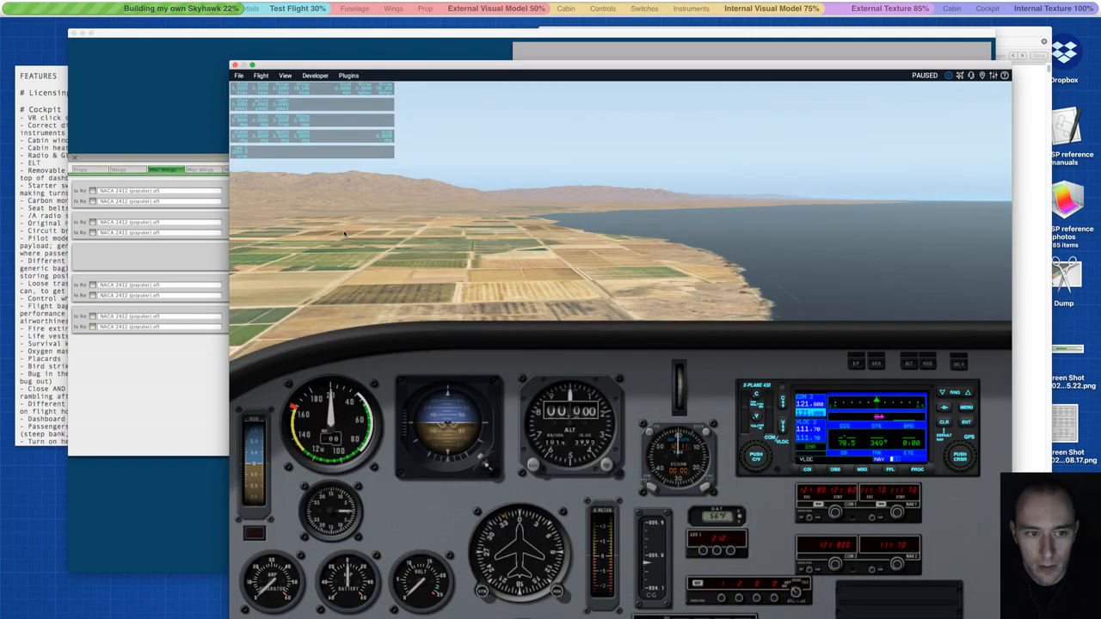
# - Raise the aircraft to about 6,000 ft MSL through the map, and fly a slow-flight stall test before pausing
pyautogui.press('m')
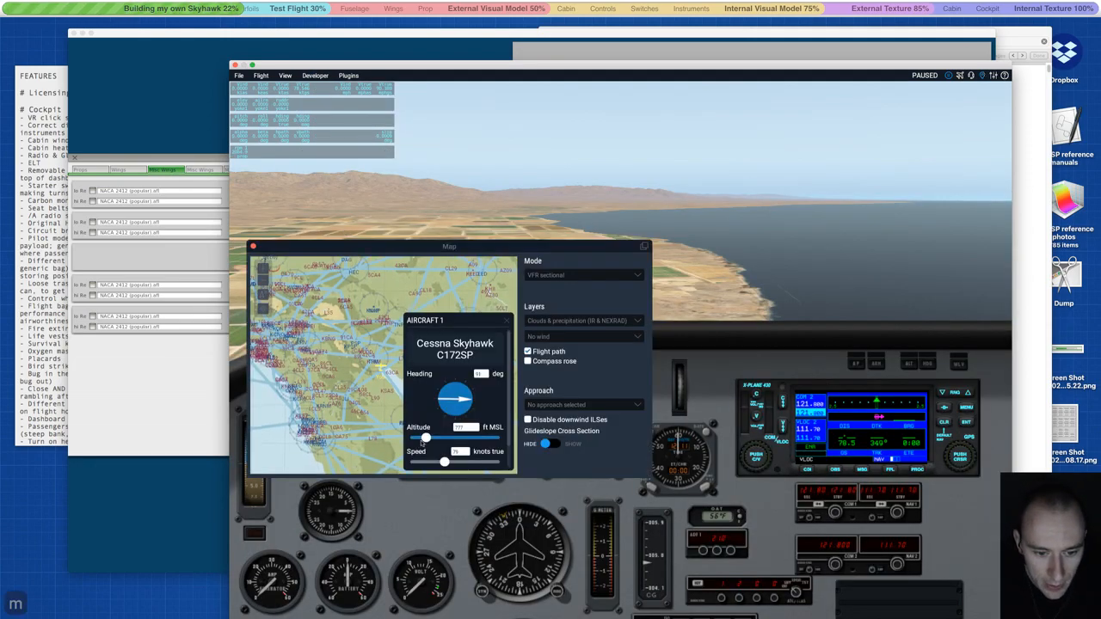
pyautogui.moveTo(422, 439); pyautogui.dragTo(437, 438)
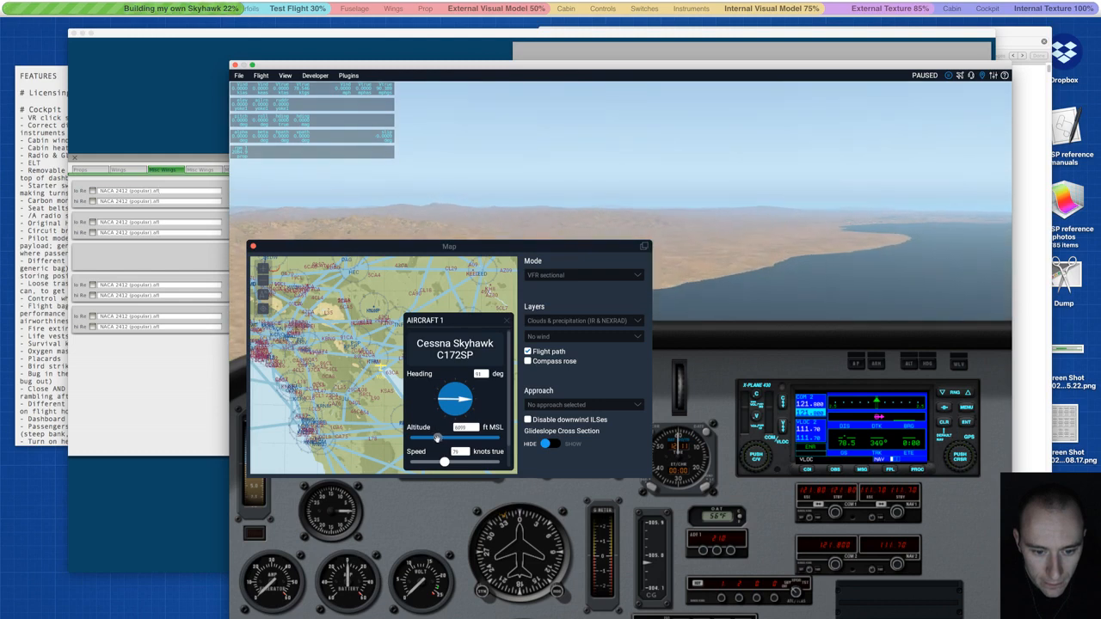
pyautogui.click(504, 325)
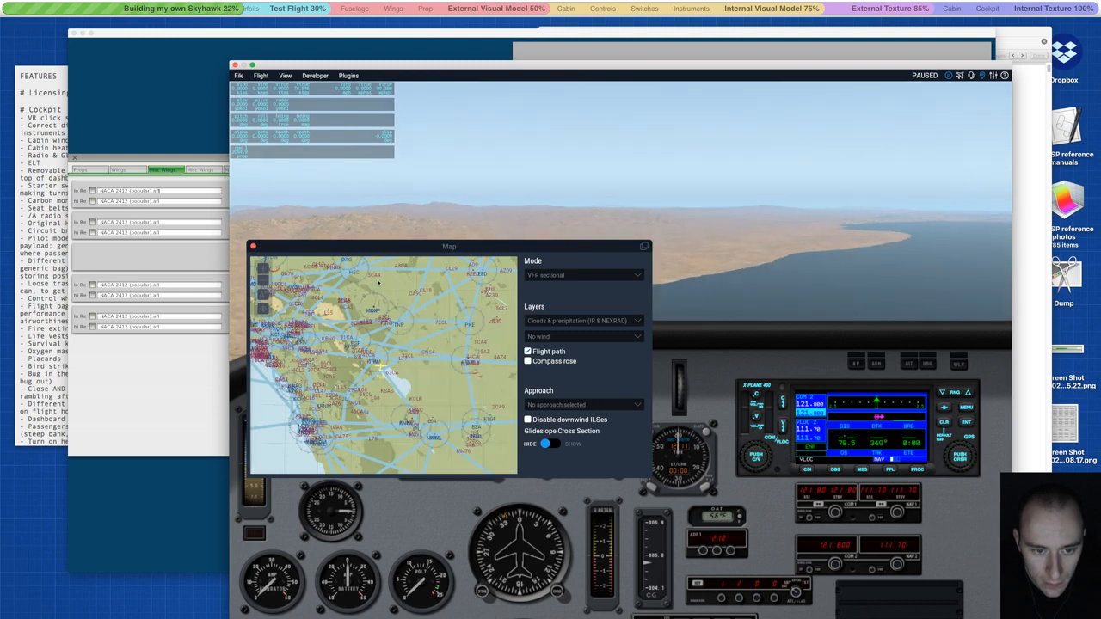
pyautogui.click(252, 248)
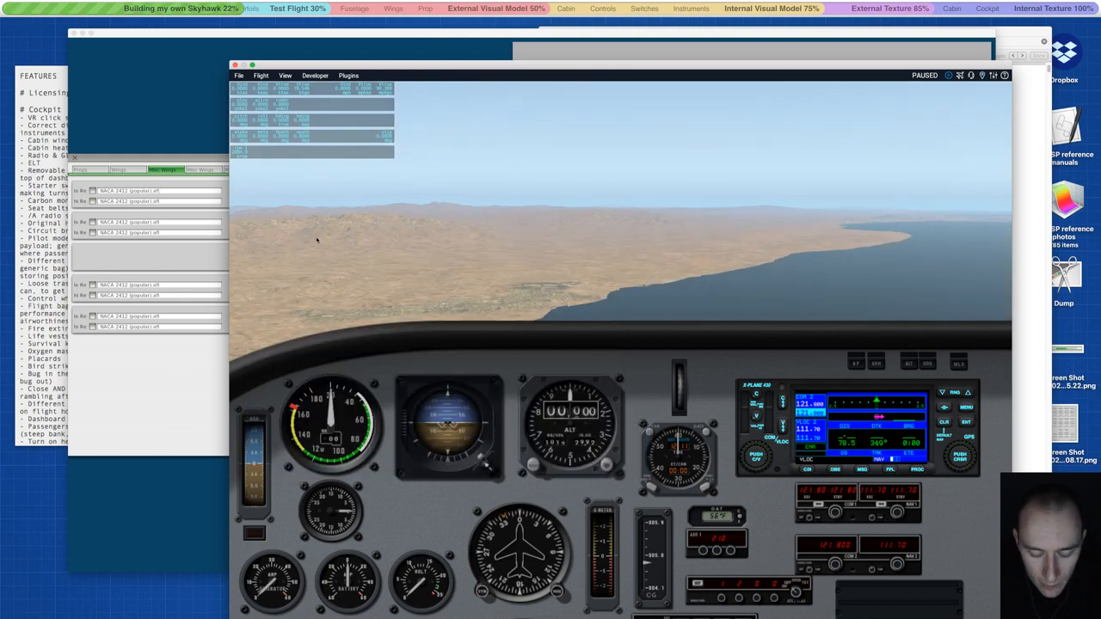
pyautogui.press('p')
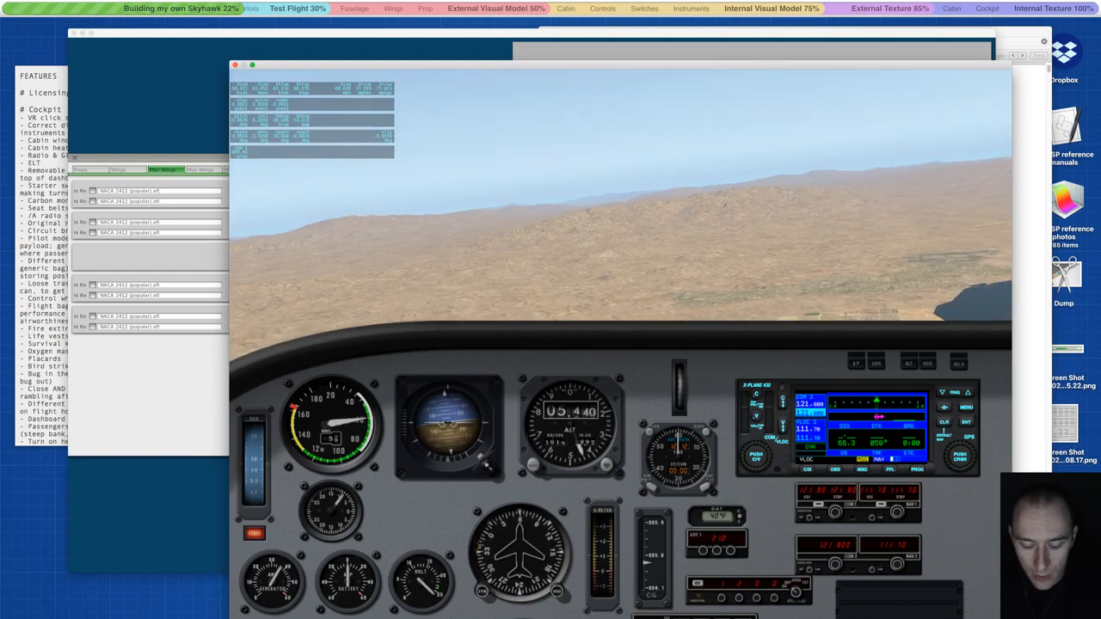
pyautogui.press('p')
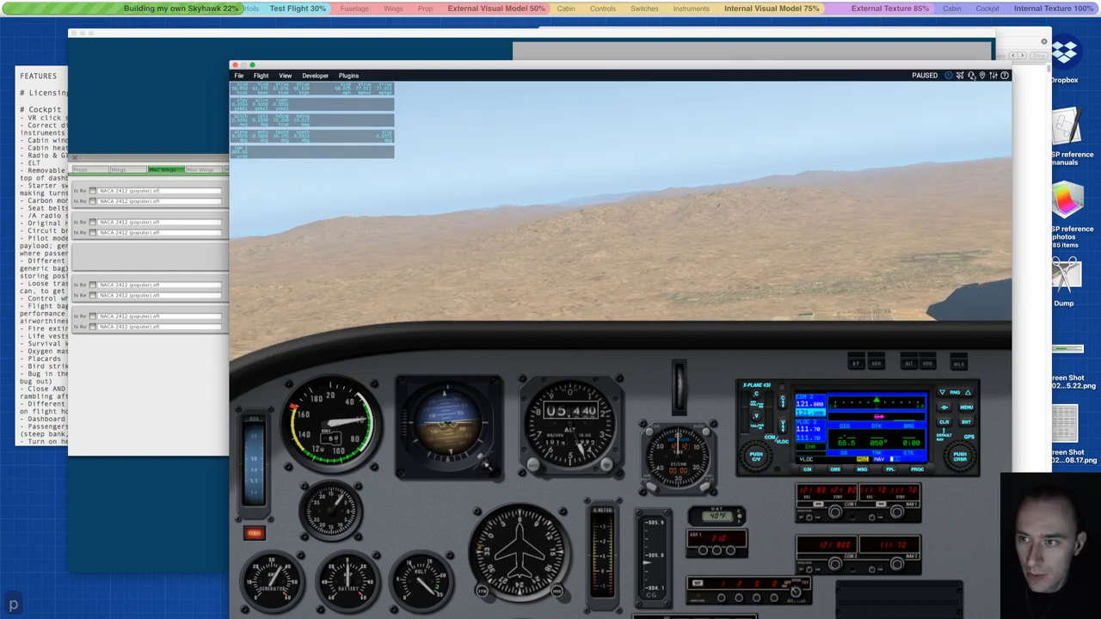
# - Load the C172SP with 336 lb of fuel and 540.8 lb of payload, and repeat the slow-flight stall test
pyautogui.press('Escape')
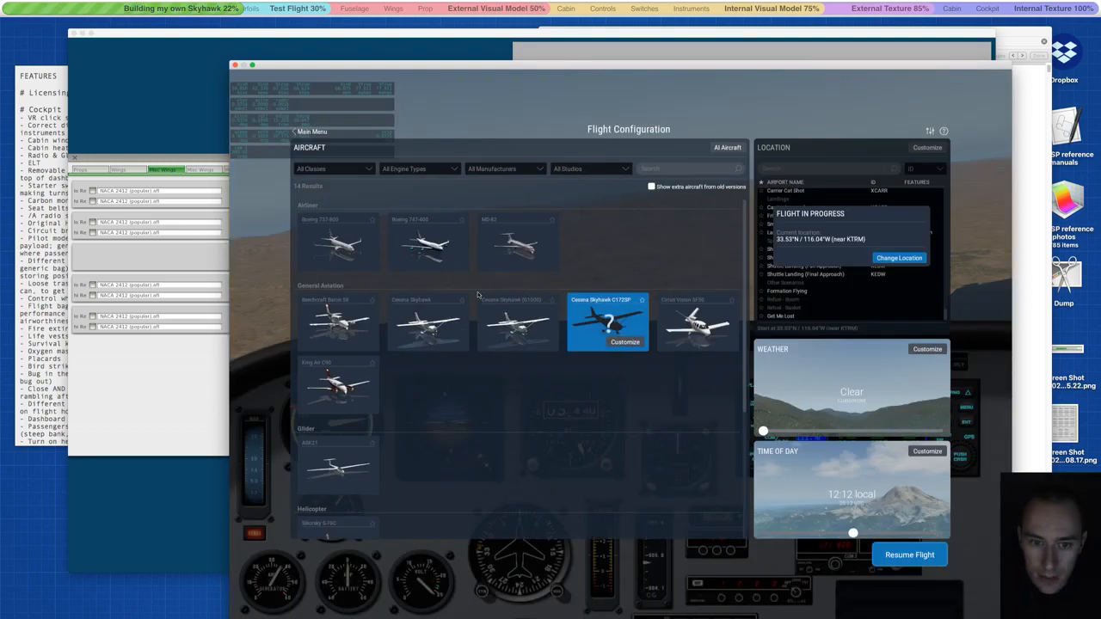
pyautogui.click(624, 341)
pyautogui.click(330, 532)
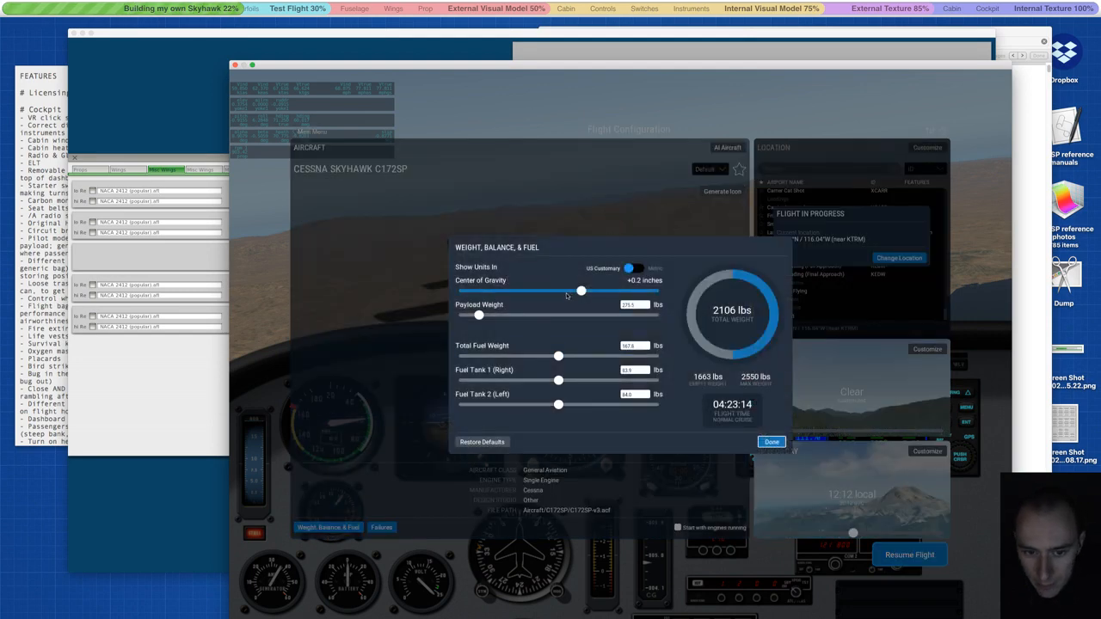
pyautogui.moveTo(558, 355); pyautogui.dragTo(663, 360)
pyautogui.moveTo(482, 316); pyautogui.dragTo(505, 317)
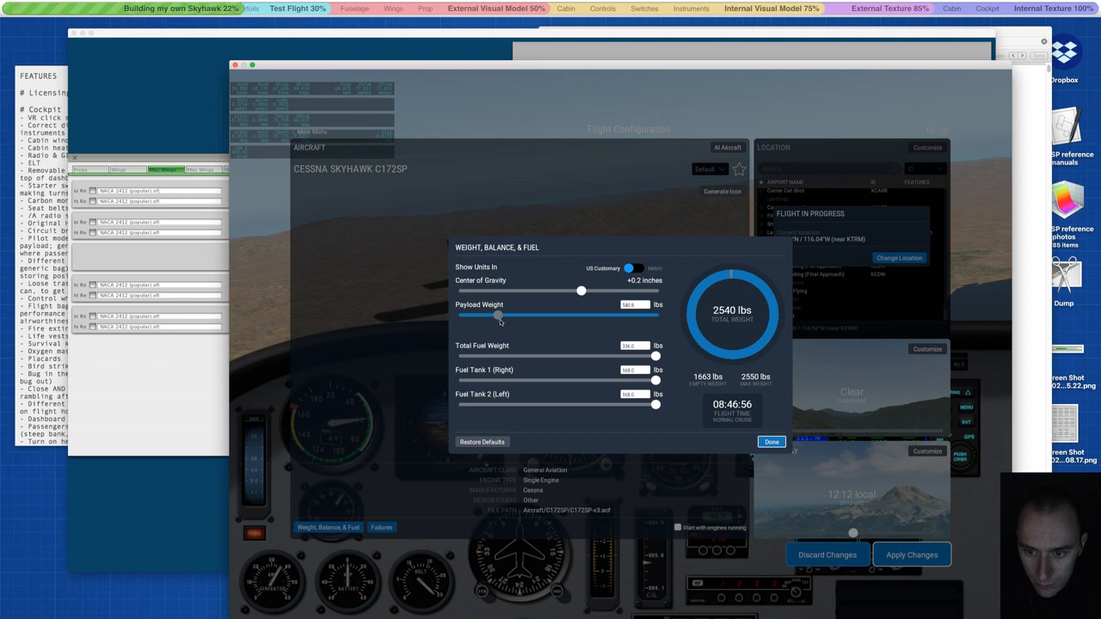
pyautogui.click(770, 442)
pyautogui.click(898, 555)
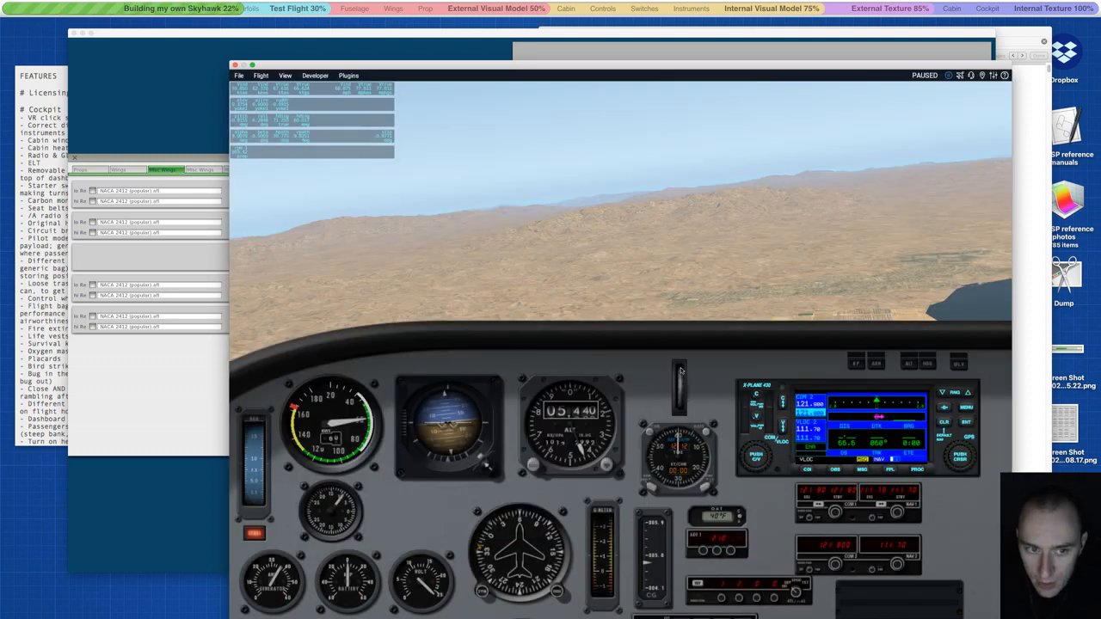
pyautogui.press('p')
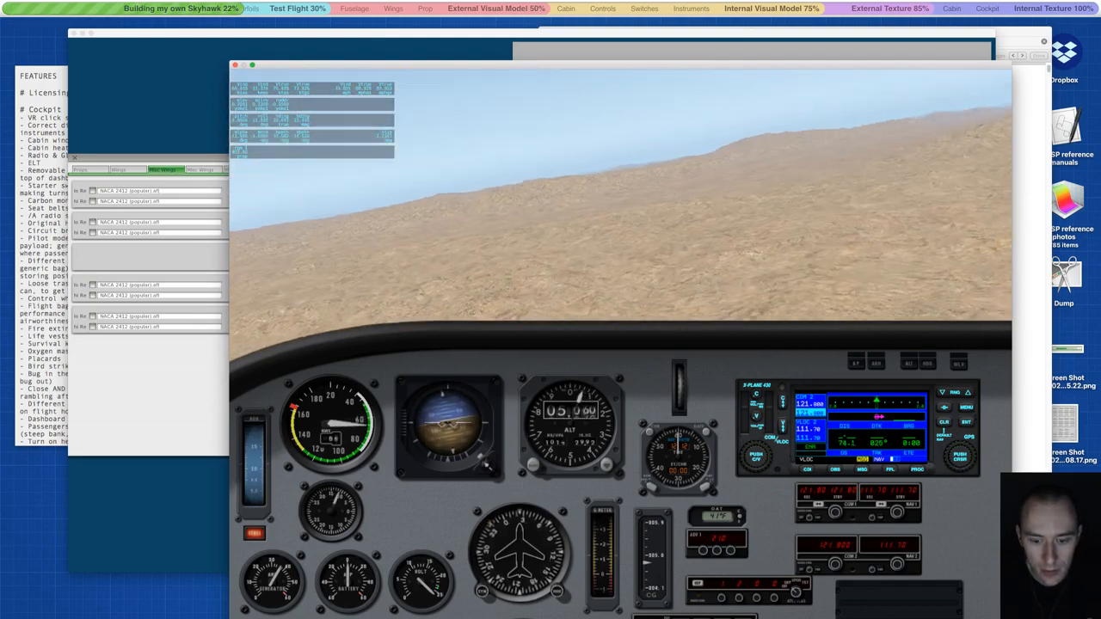
pyautogui.press('p')
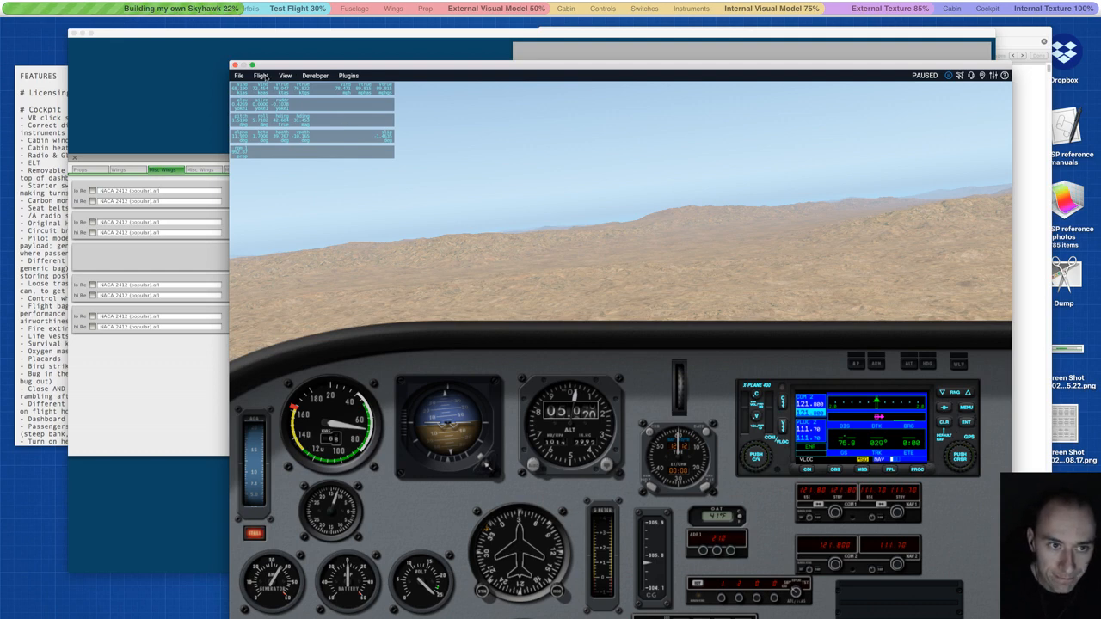
# - Start a new flight in the stock Cessna Skyhawk at KTRM and move the simulator window so the whole instrument panel shows
pyautogui.click(261, 76)
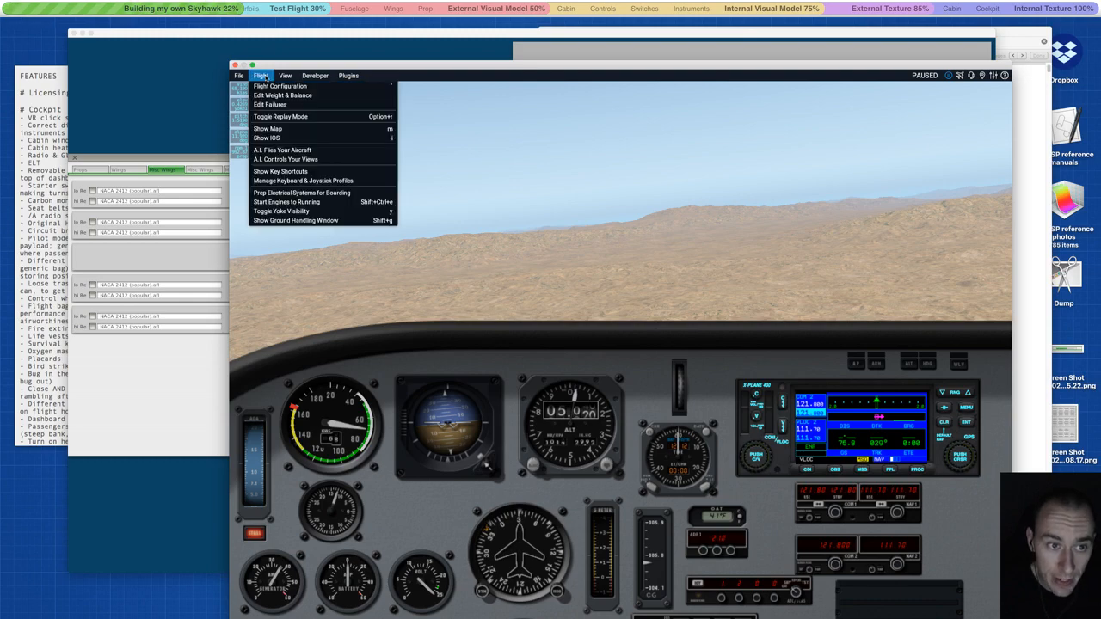
pyautogui.click(280, 86)
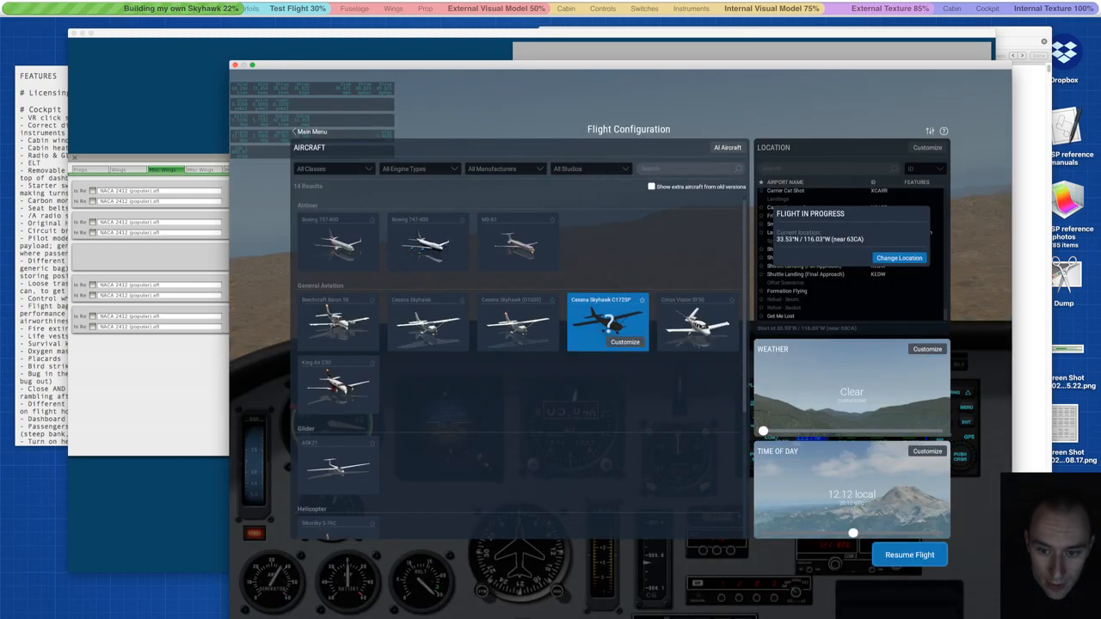
pyautogui.click(412, 325)
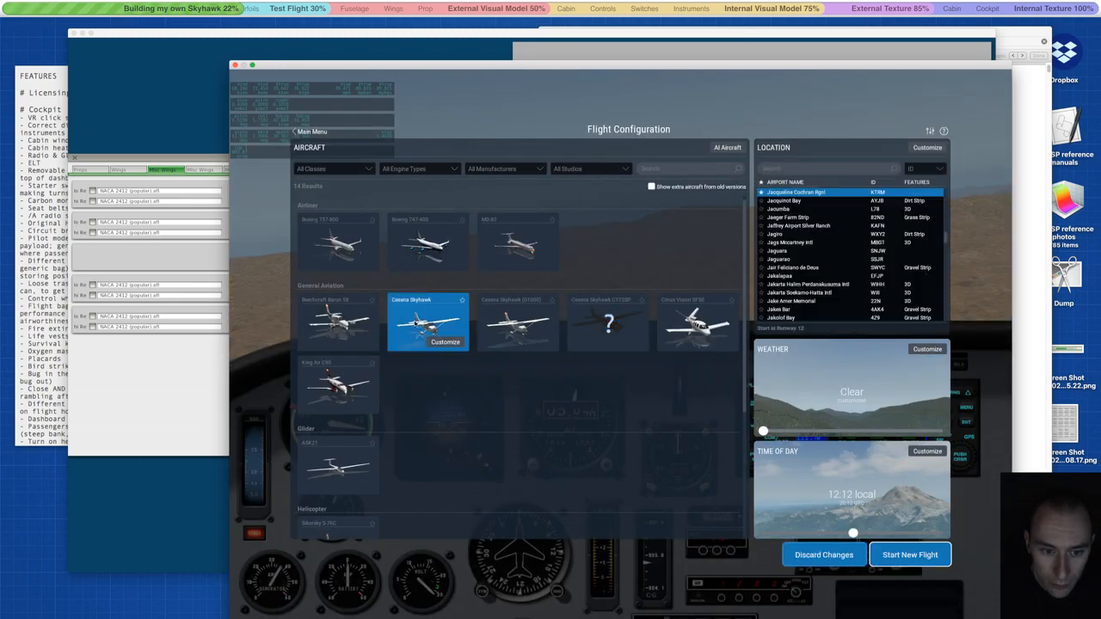
pyautogui.click(894, 555)
pyautogui.click(682, 396)
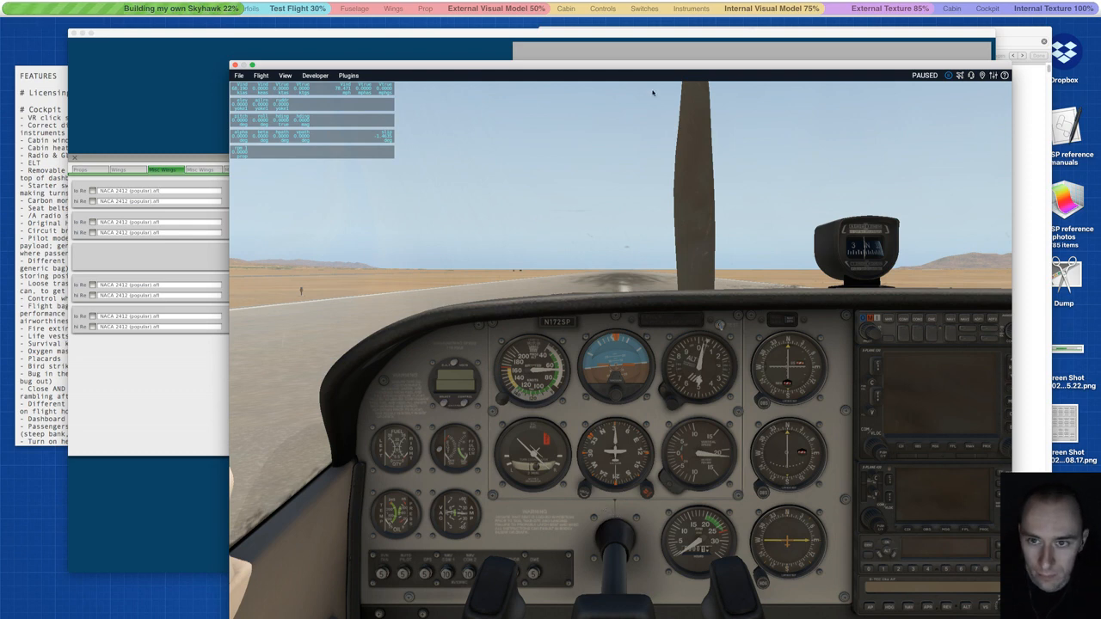
pyautogui.moveTo(619, 64); pyautogui.dragTo(603, 41)
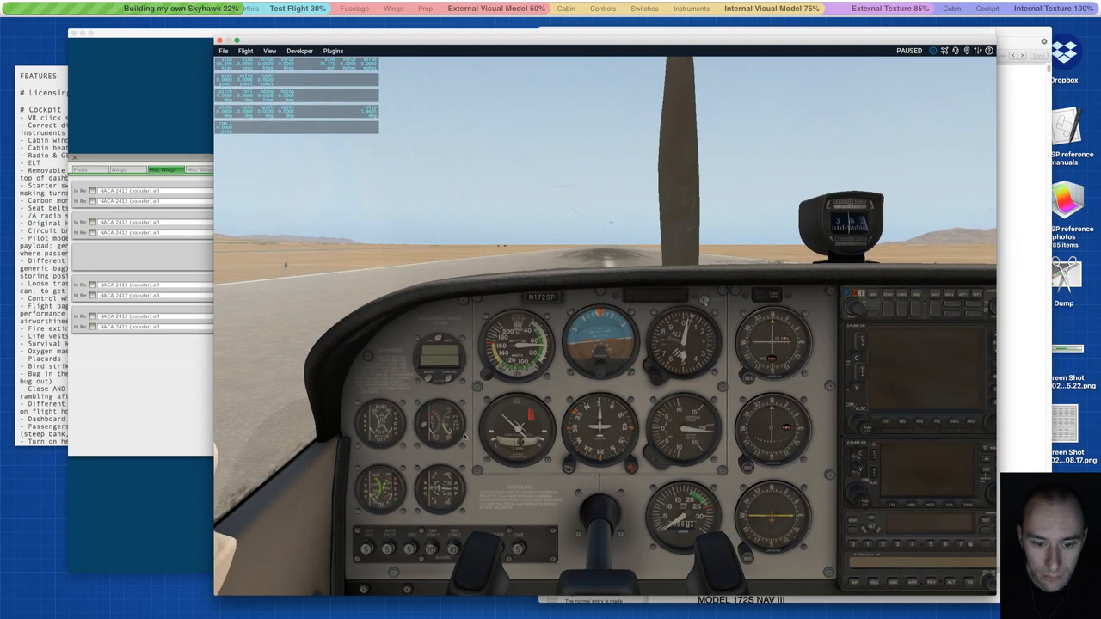
# - Set the internal view to Forward with 3-D Panel and reload the current aircraft
pyautogui.moveTo(437, 45); pyautogui.dragTo(446, 49)
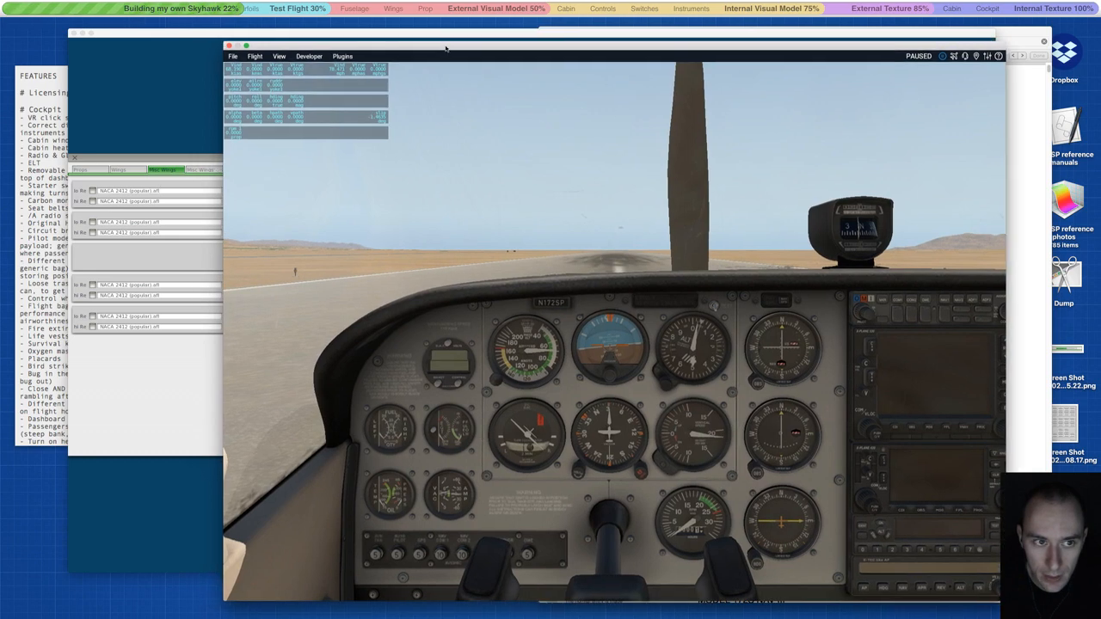
pyautogui.click(301, 56)
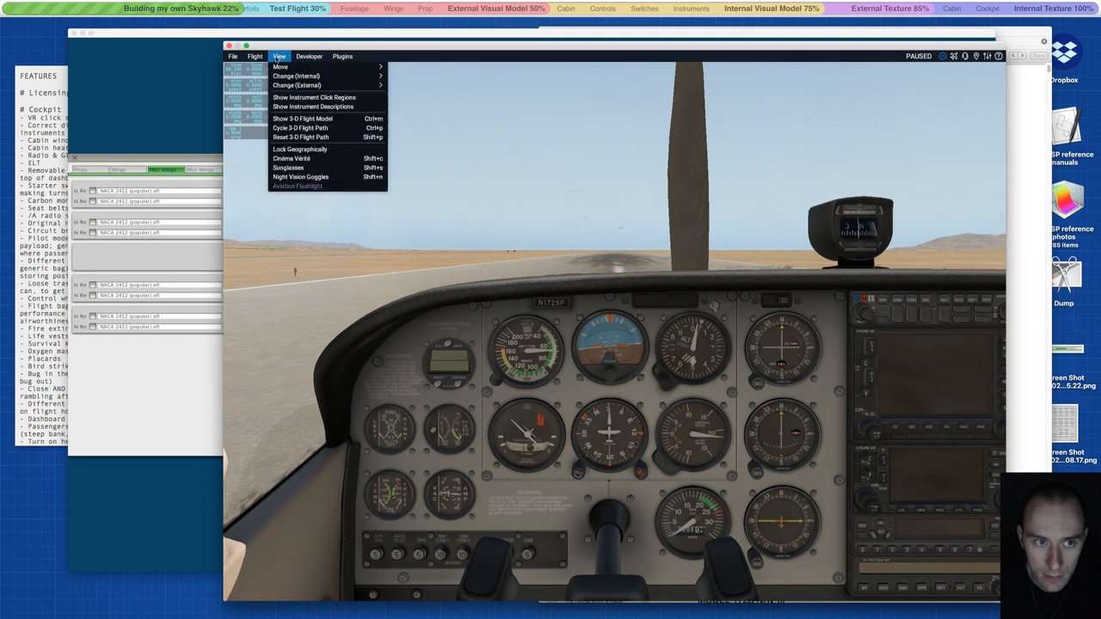
pyautogui.moveTo(256, 57)
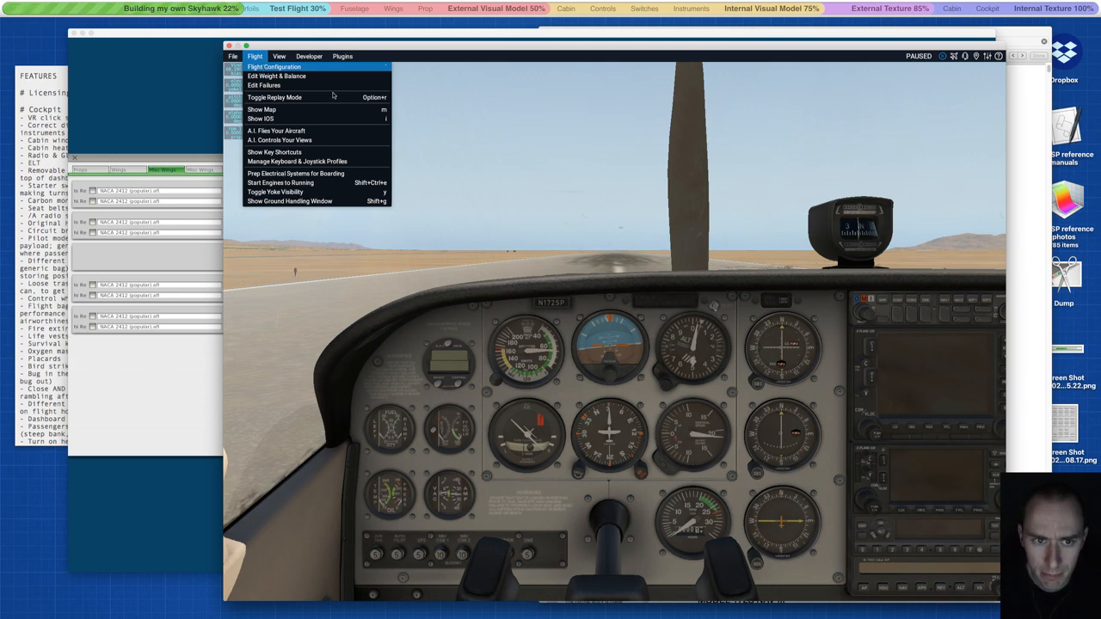
pyautogui.click(669, 198)
pyautogui.click(283, 59)
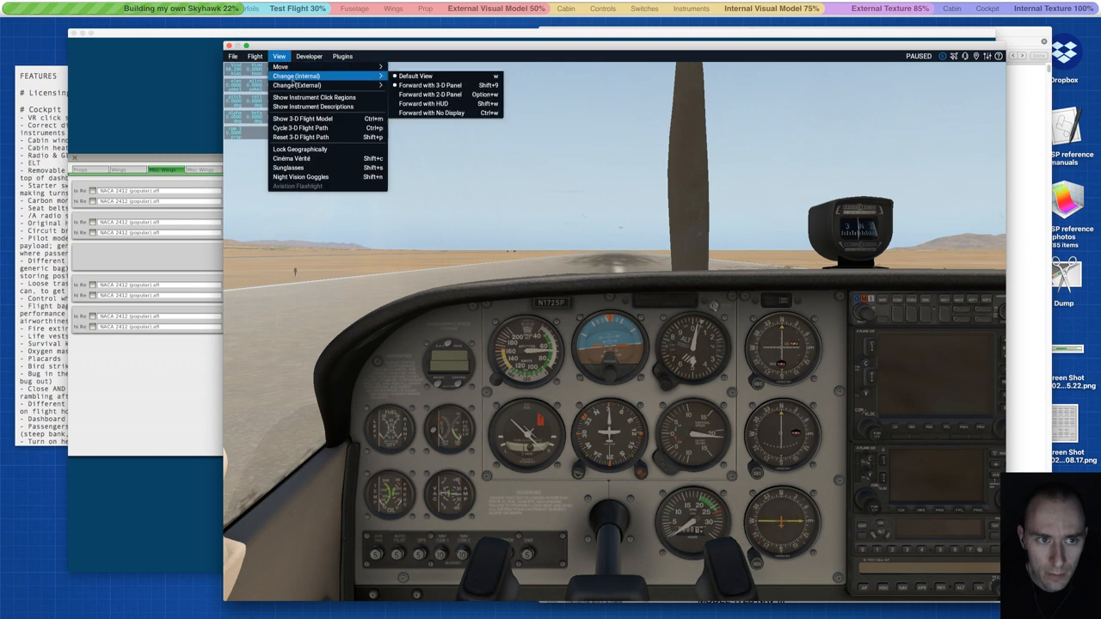
pyautogui.moveTo(379, 76)
pyautogui.click(425, 86)
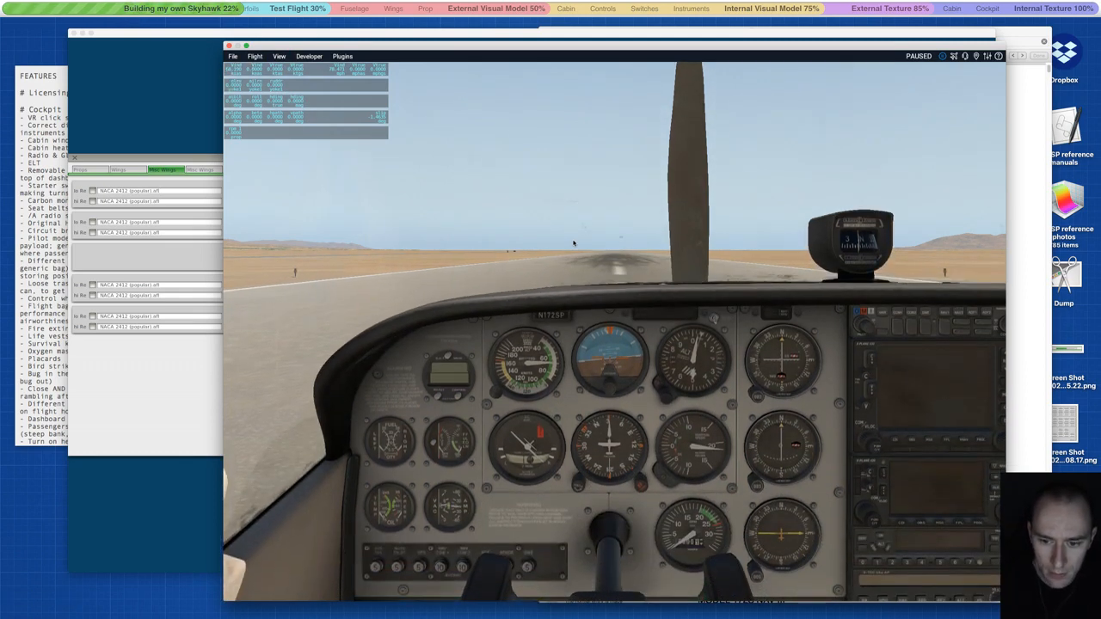
pyautogui.click(308, 56)
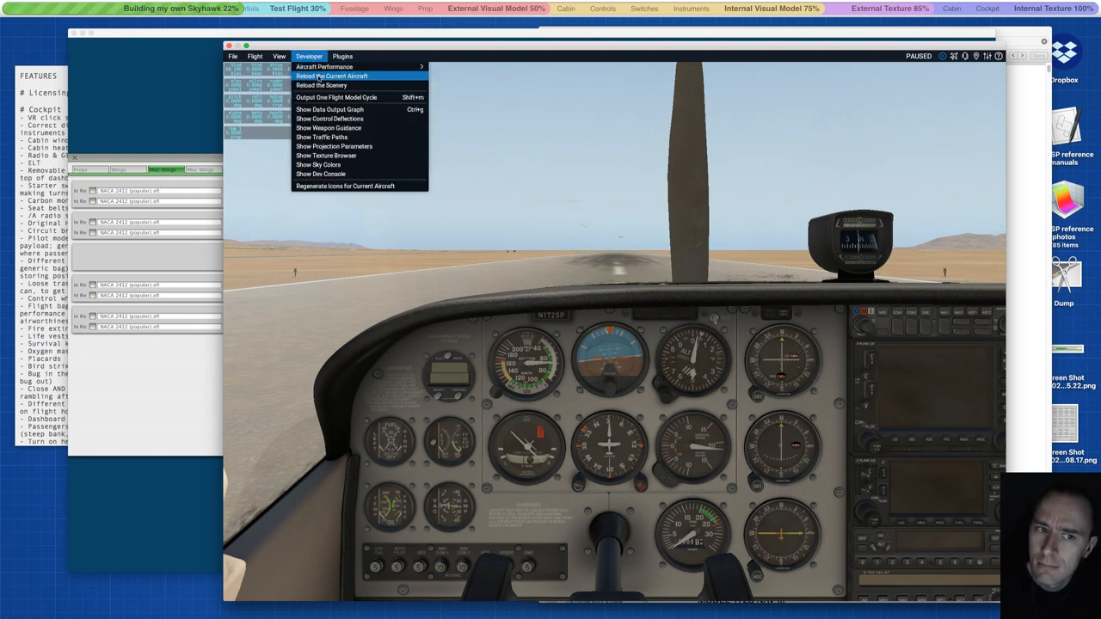
pyautogui.click(319, 76)
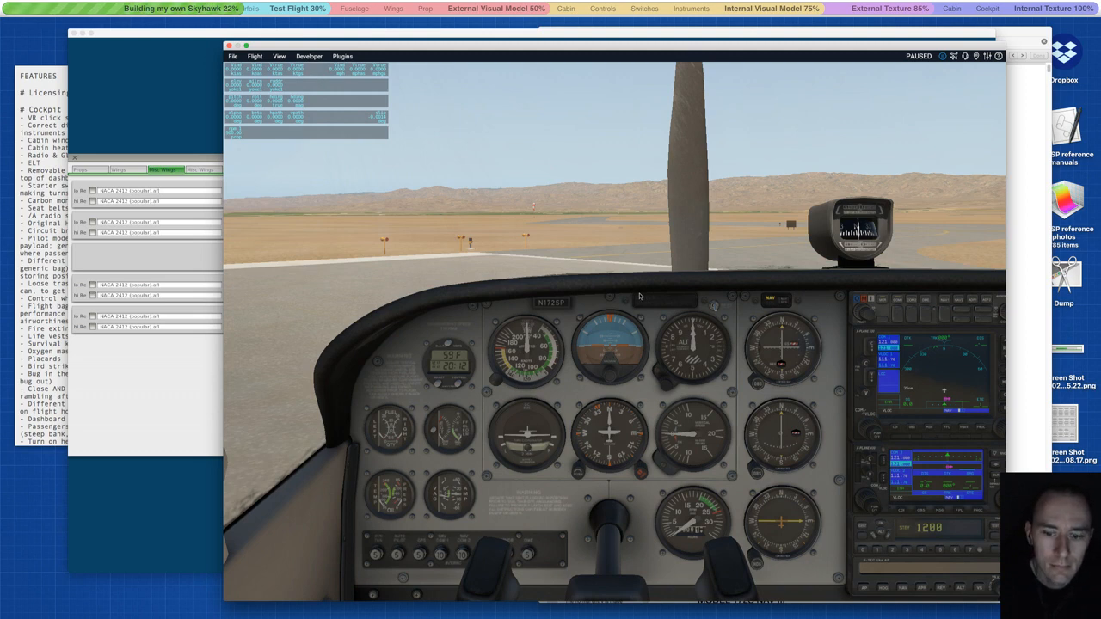
# - Raise the stock Cessna Skyhawk to about 7,600 ft MSL through the map, and close the map
pyautogui.press('m')
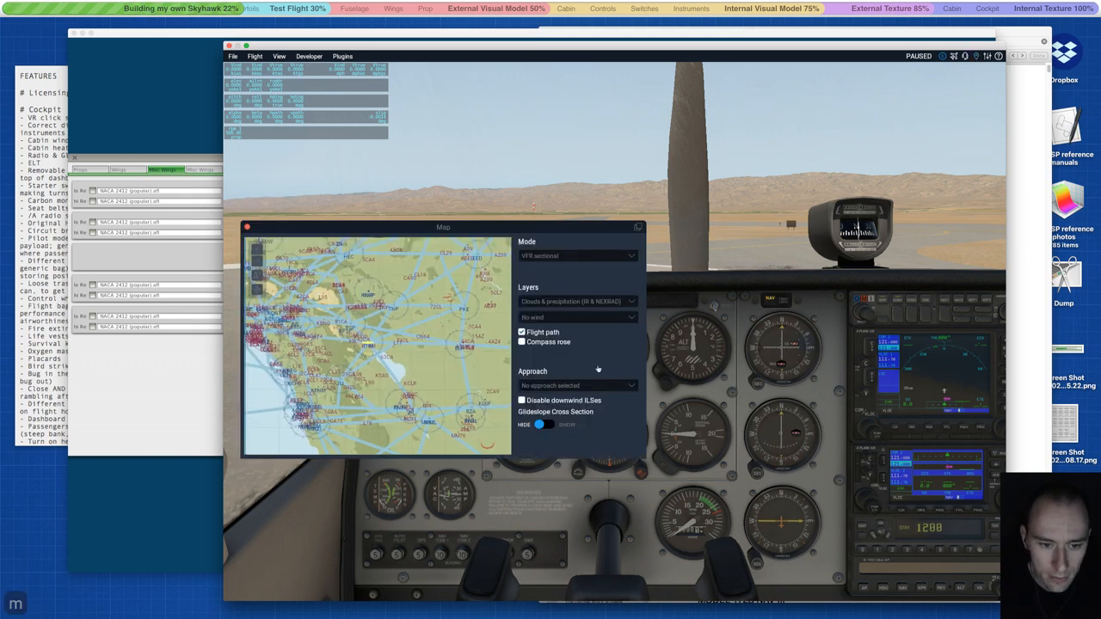
pyautogui.click(365, 344)
pyautogui.moveTo(407, 406); pyautogui.dragTo(441, 406)
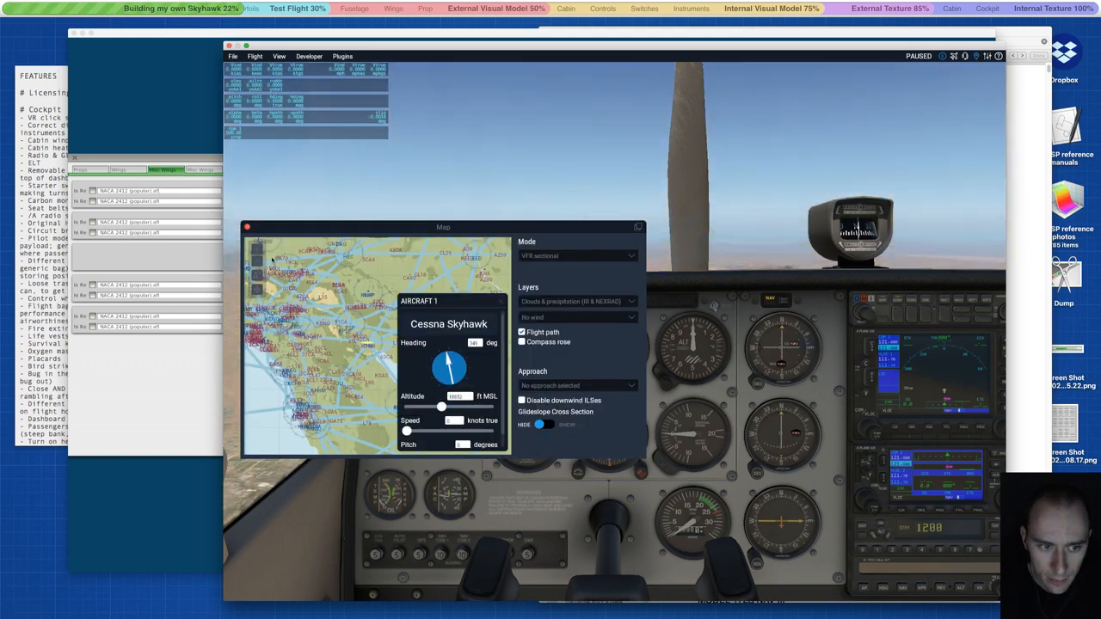
pyautogui.moveTo(441, 406); pyautogui.dragTo(434, 407)
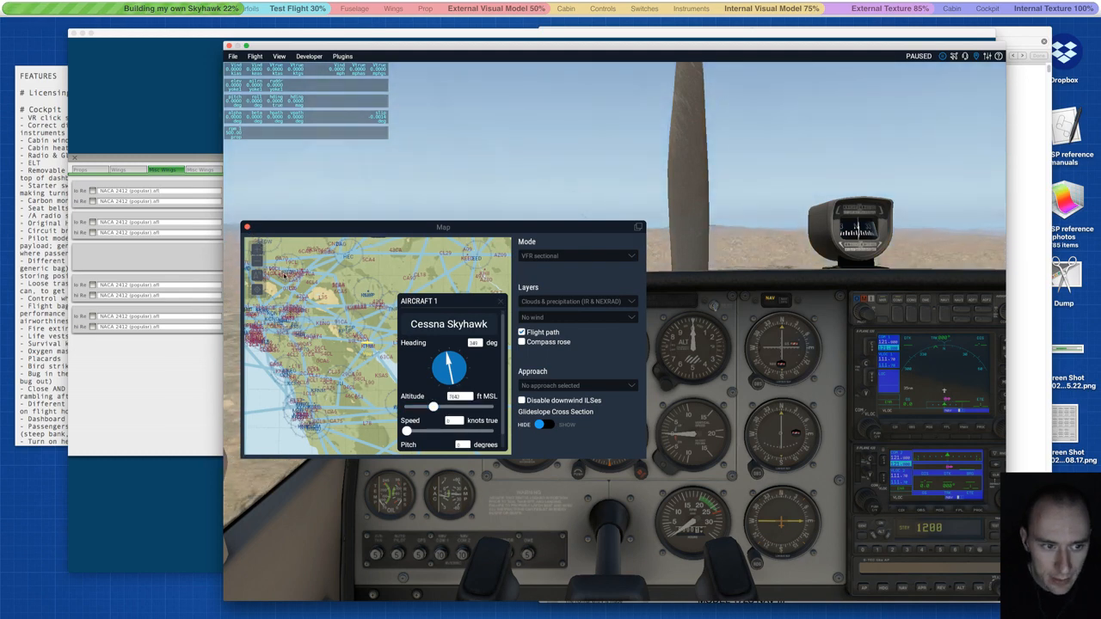
pyautogui.click(247, 227)
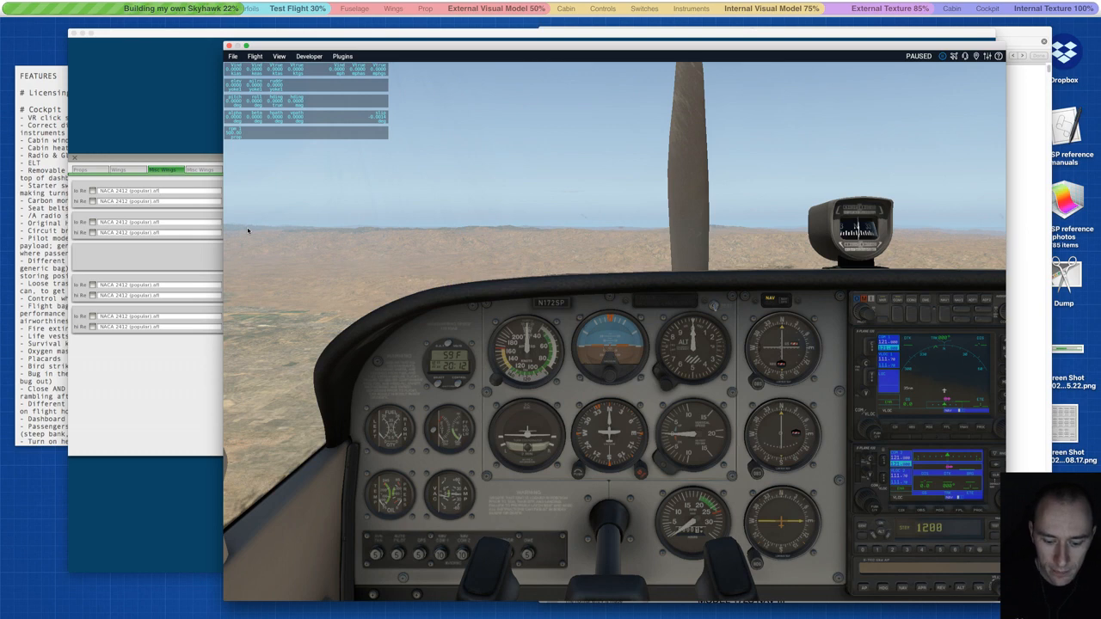
# - Fly a slow-flight stall test in the stock Skyhawk, pause, and check the stall speeds in the Preview POH before returning to X-Plane
pyautogui.press('p')
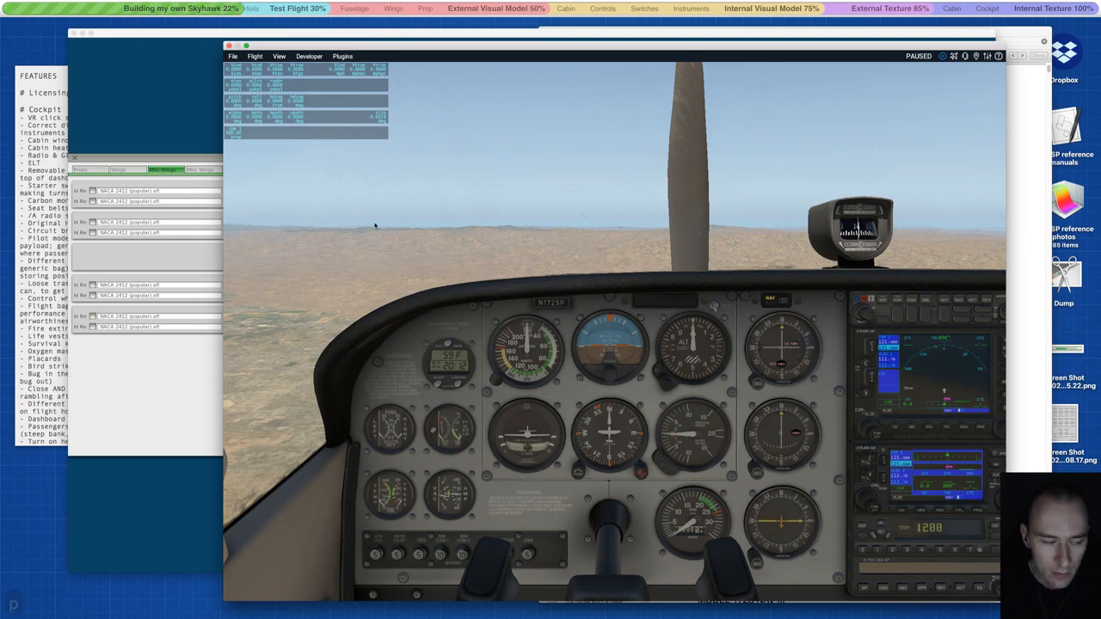
pyautogui.press('p')
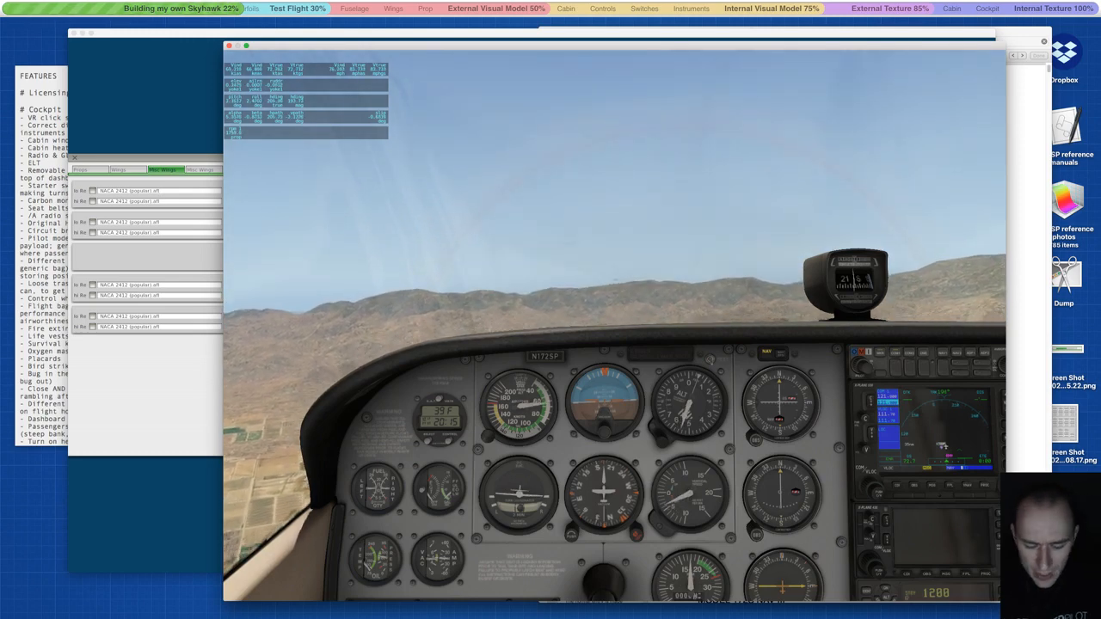
pyautogui.press('p')
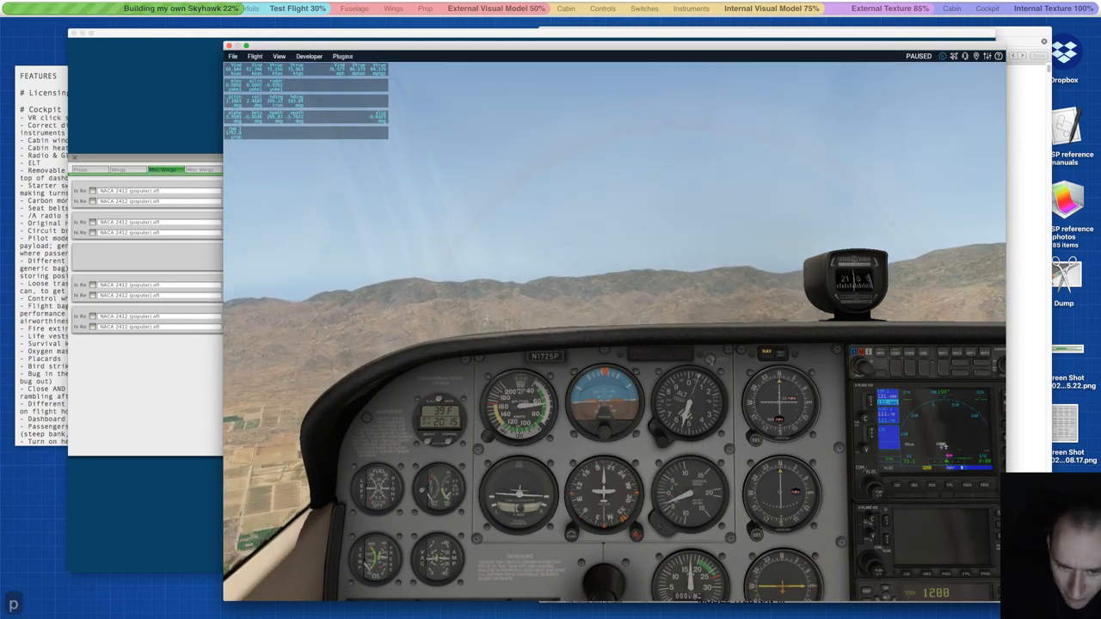
pyautogui.click(1024, 457)
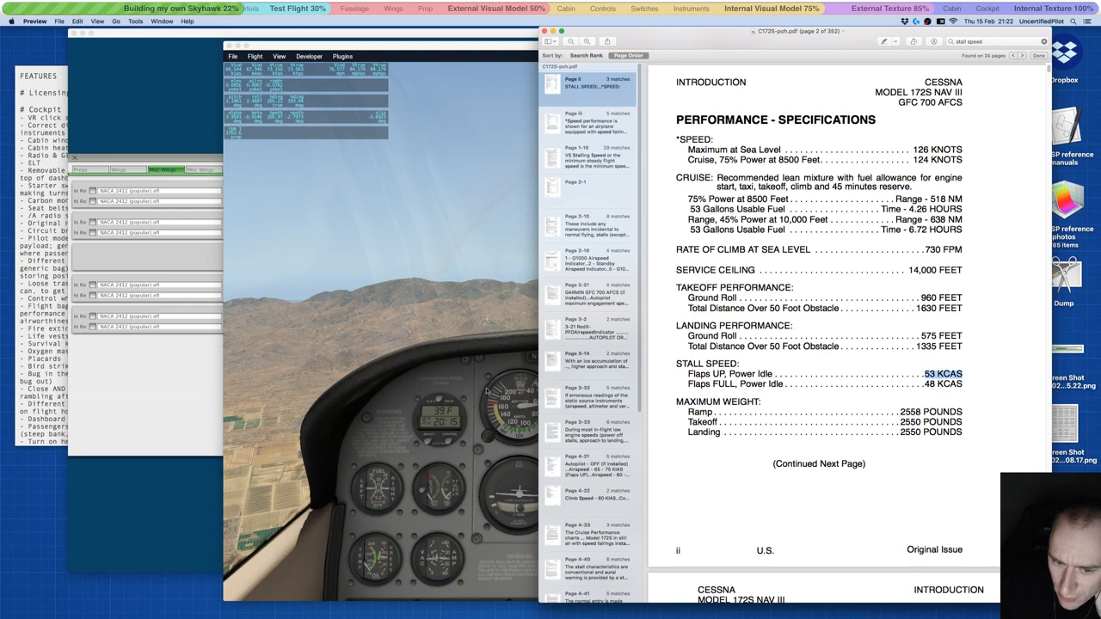
pyautogui.click(526, 379)
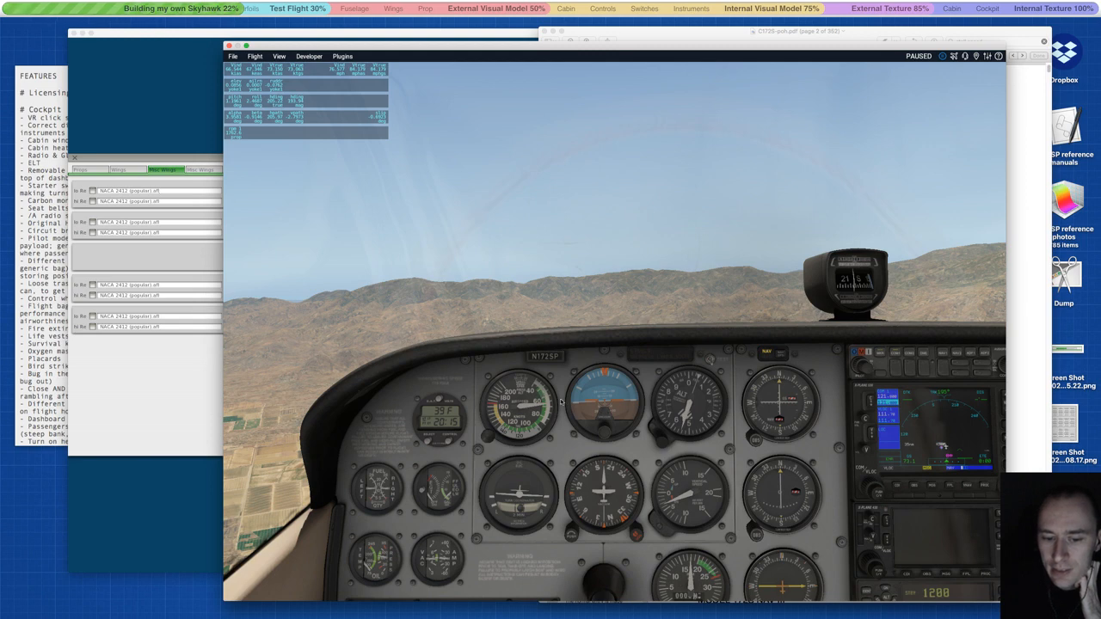
# - Start a new flight in the Cessna Skyhawk C172SP at KTRM, runway 12
pyautogui.click(255, 56)
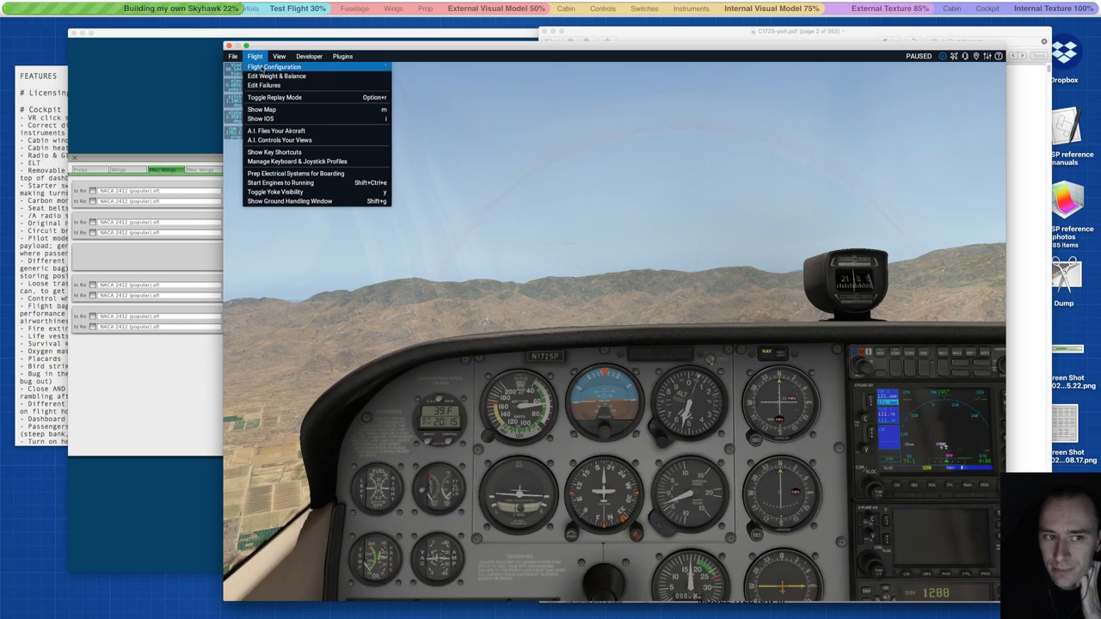
pyautogui.click(258, 68)
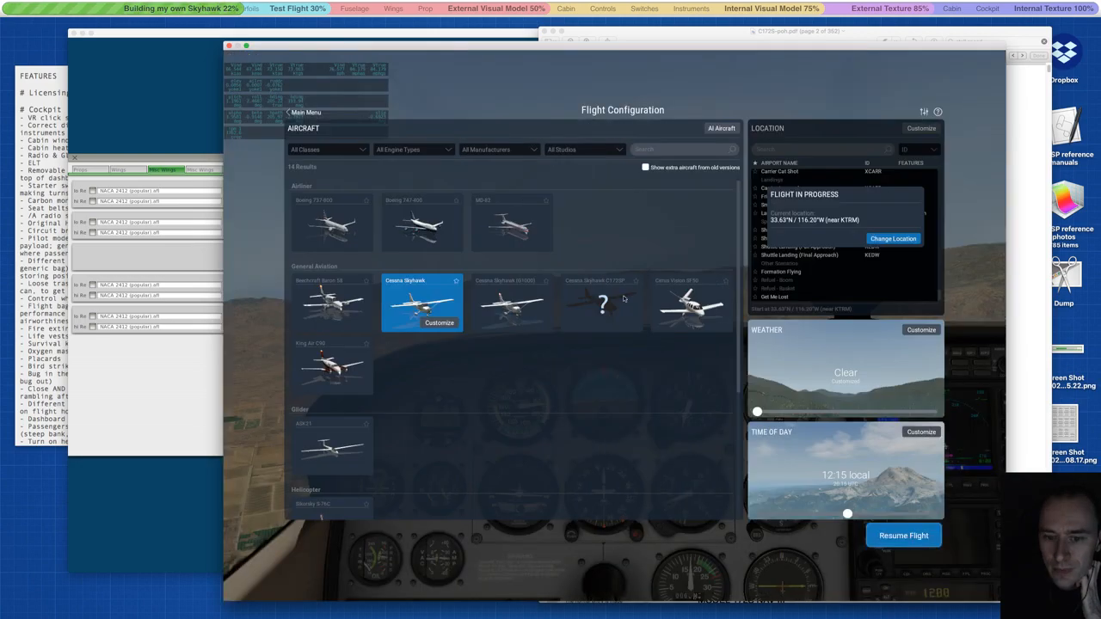
pyautogui.click(630, 304)
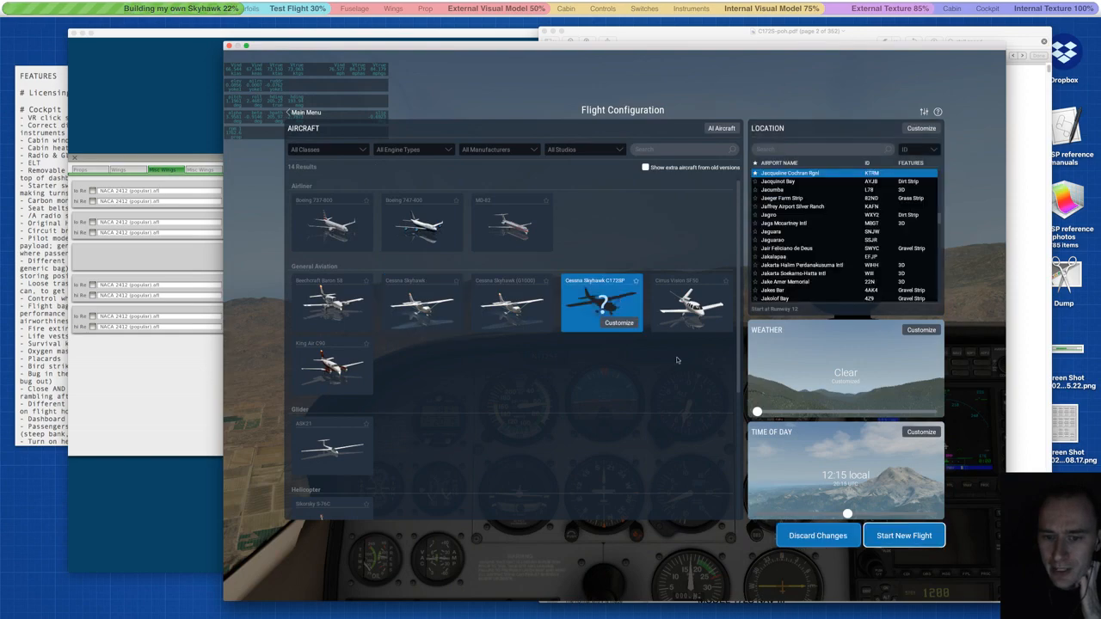
pyautogui.click(935, 533)
pyautogui.click(675, 376)
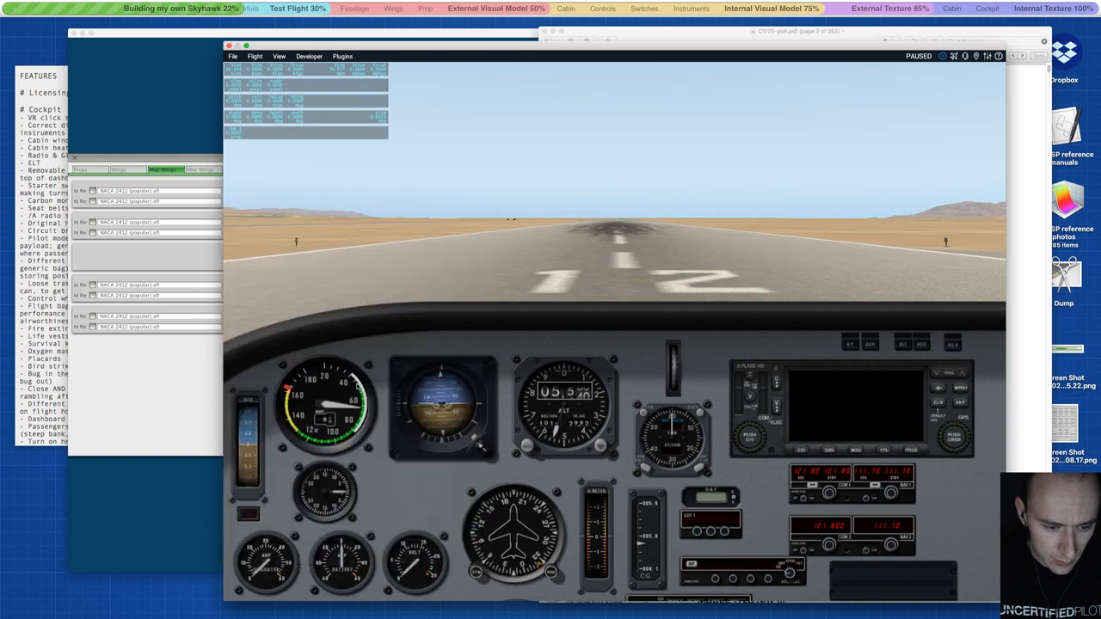
# - Switch to Plane Maker, close the airfoils window, and open the Viewpoint settings to check the Vso and Vs airspeeds
pyautogui.click(155, 381)
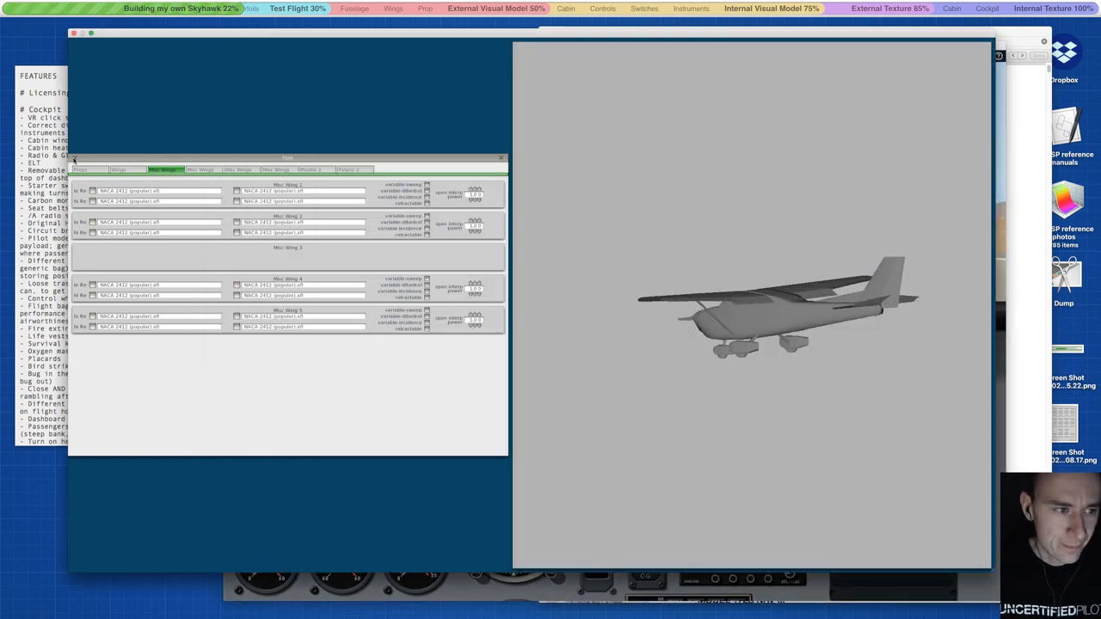
pyautogui.click(74, 160)
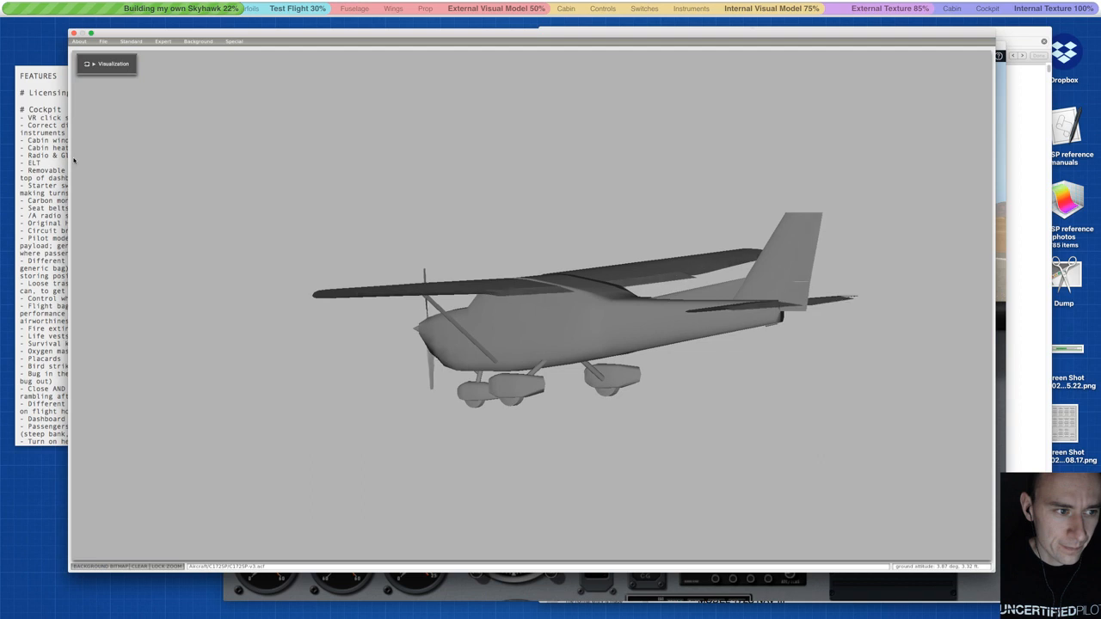
pyautogui.click(127, 41)
pyautogui.click(136, 55)
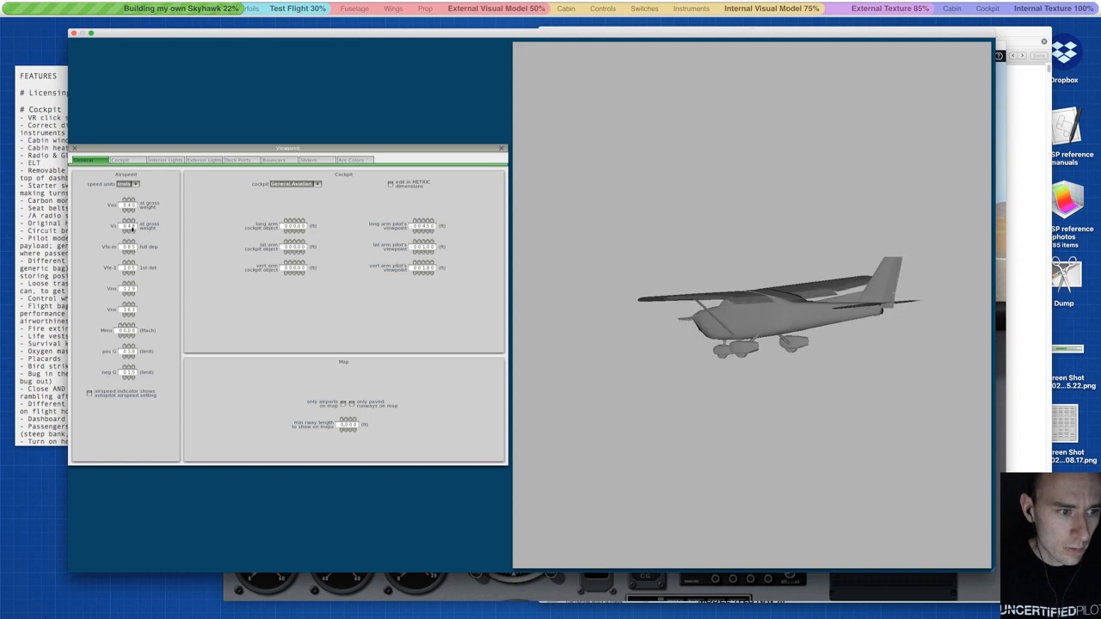
pyautogui.moveTo(126, 206)
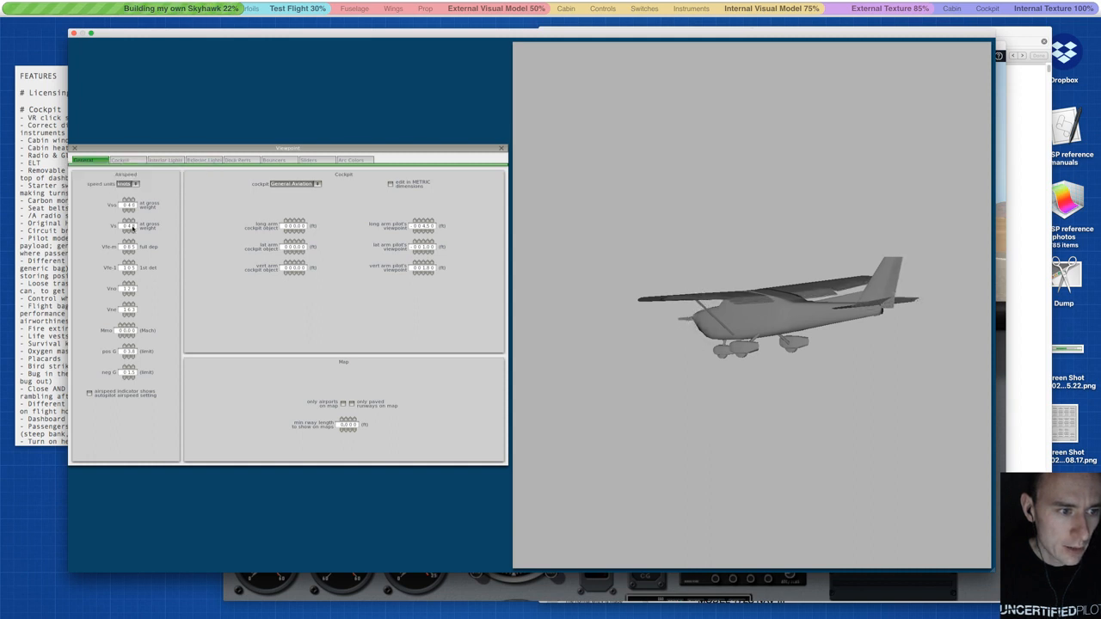
pyautogui.moveTo(133, 228)
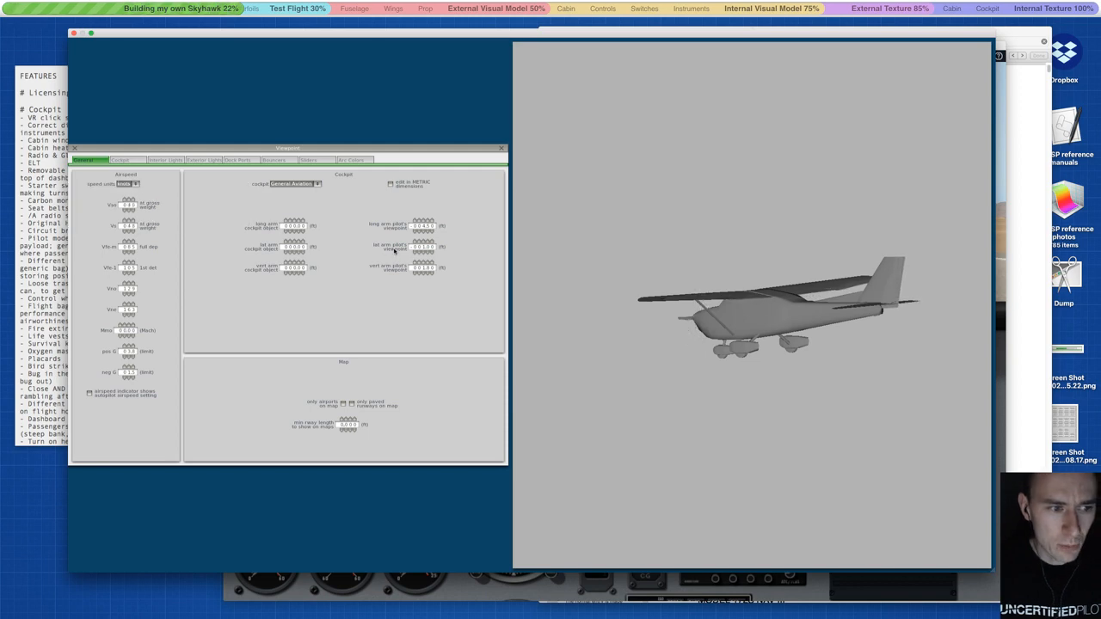
# - Switch to the C172S POH in Preview, search for "speeds" and open the Airspeed Limitations page 2-4
pyautogui.click(1034, 425)
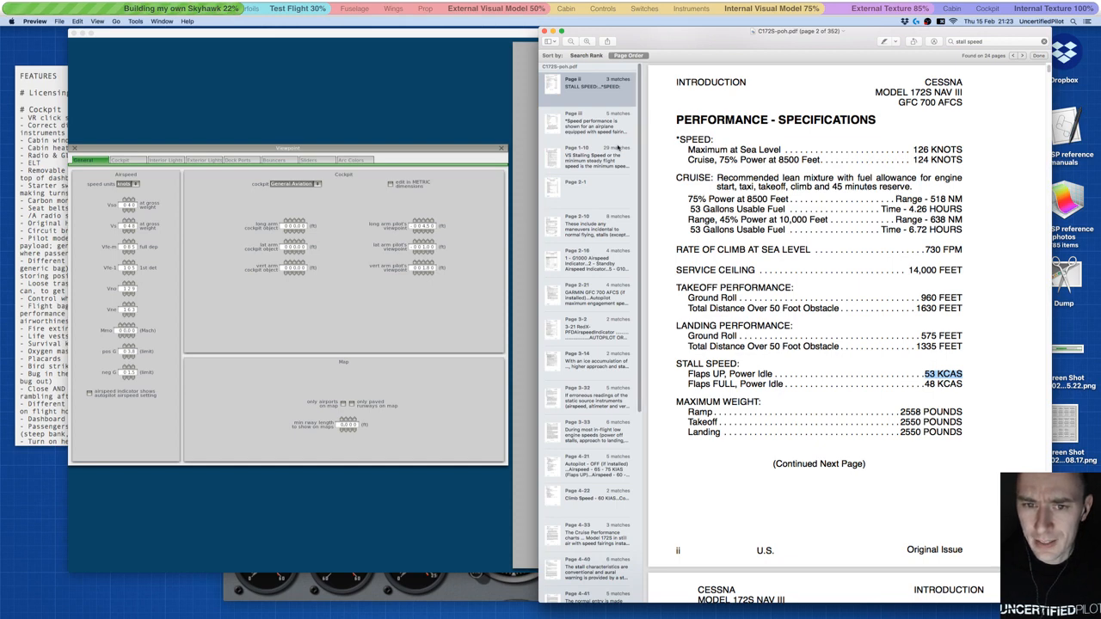
pyautogui.click(987, 40)
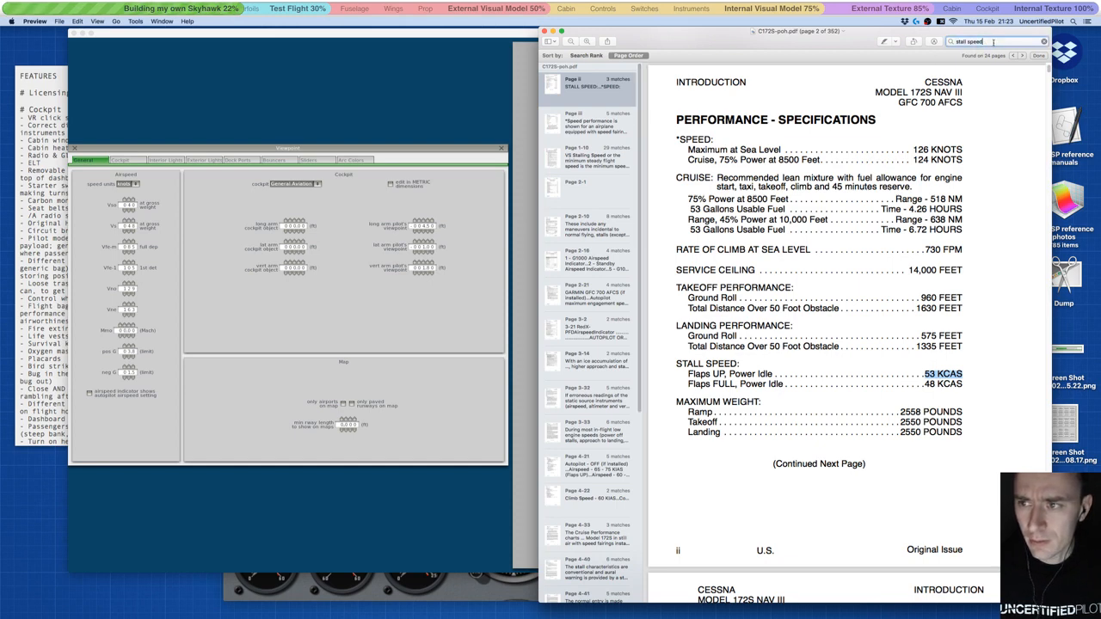
pyautogui.write('speeds')
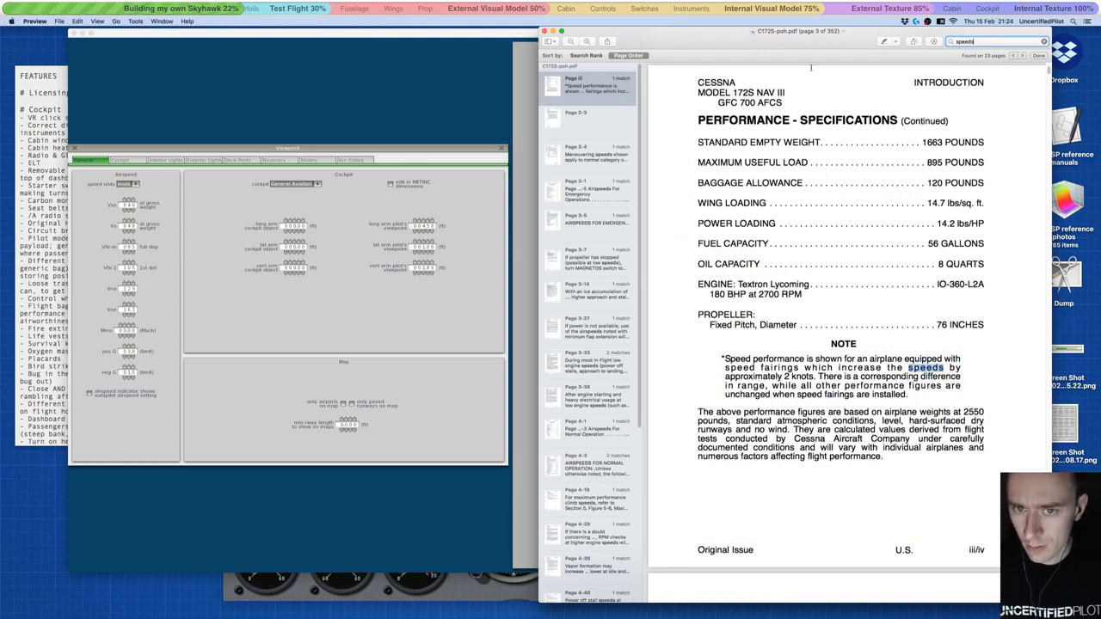
pyautogui.click(559, 130)
pyautogui.click(589, 153)
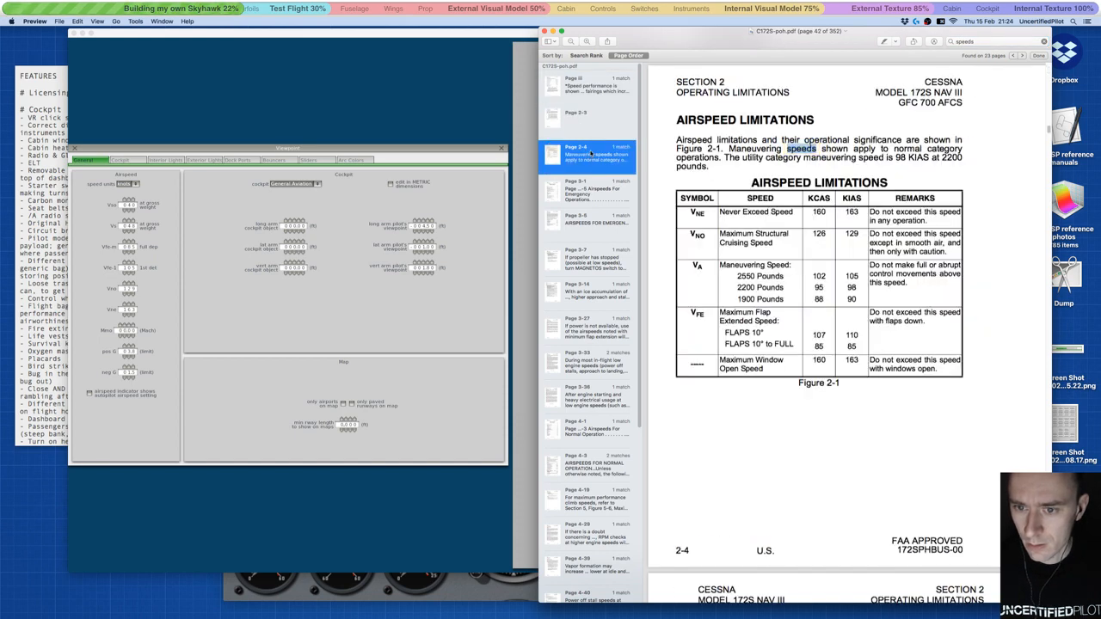
# - Read the POH's airspeed limitations, airspeed indicator markings and powerplant limitations and markings on pages 2-4 to 2-7
pyautogui.scroll(-3, 766, 252)
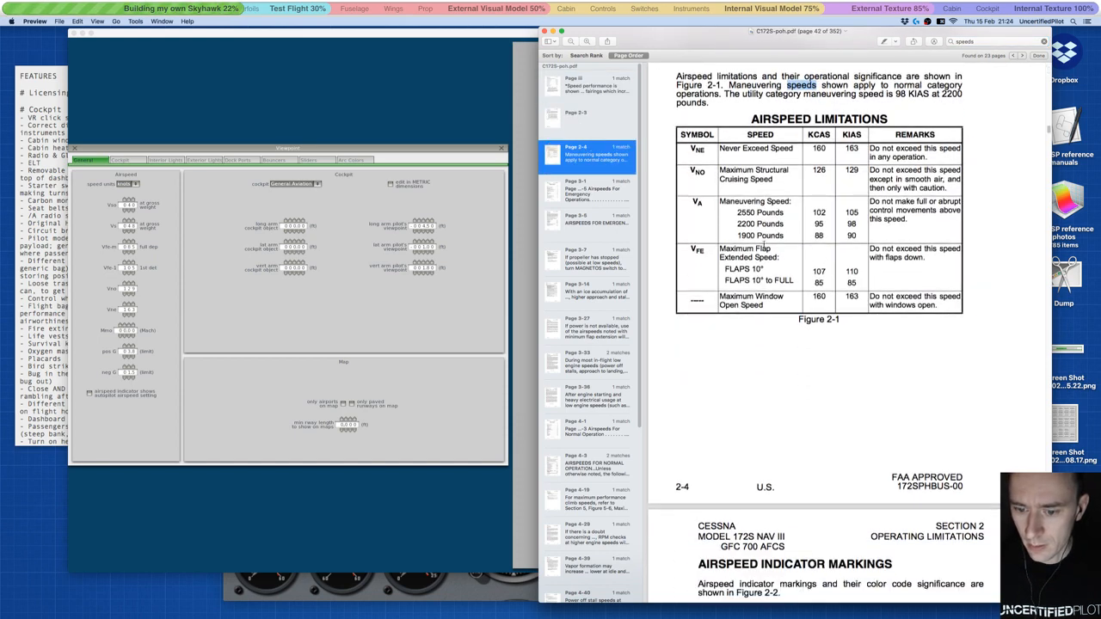
pyautogui.scroll(-15, 763, 237)
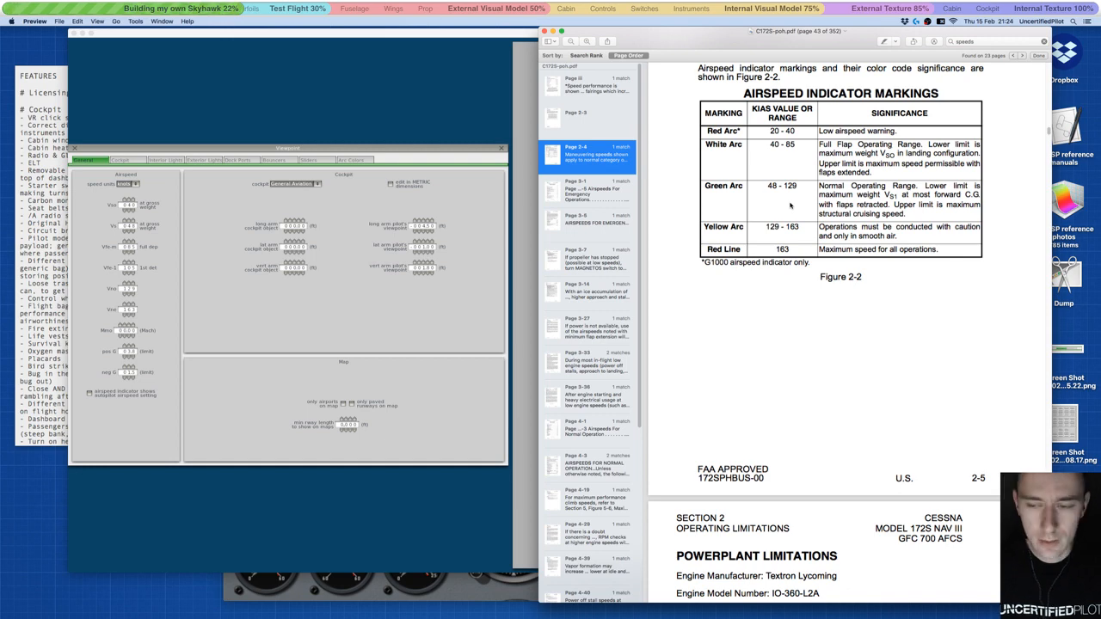
pyautogui.scroll(-3, 790, 205)
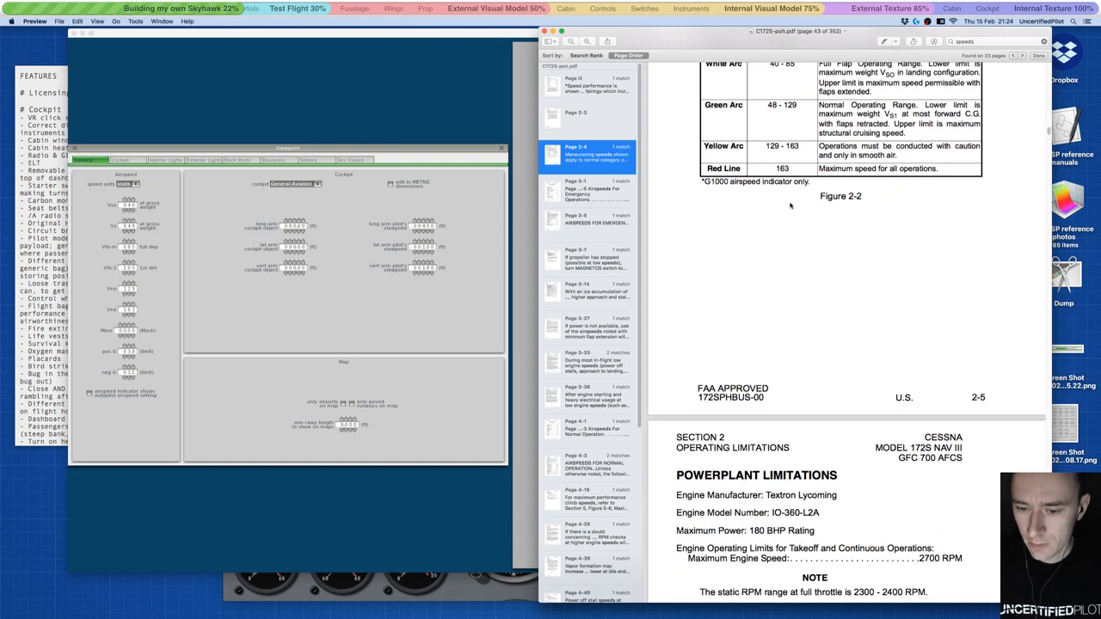
pyautogui.scroll(-9, 789, 205)
pyautogui.scroll(-14, 789, 204)
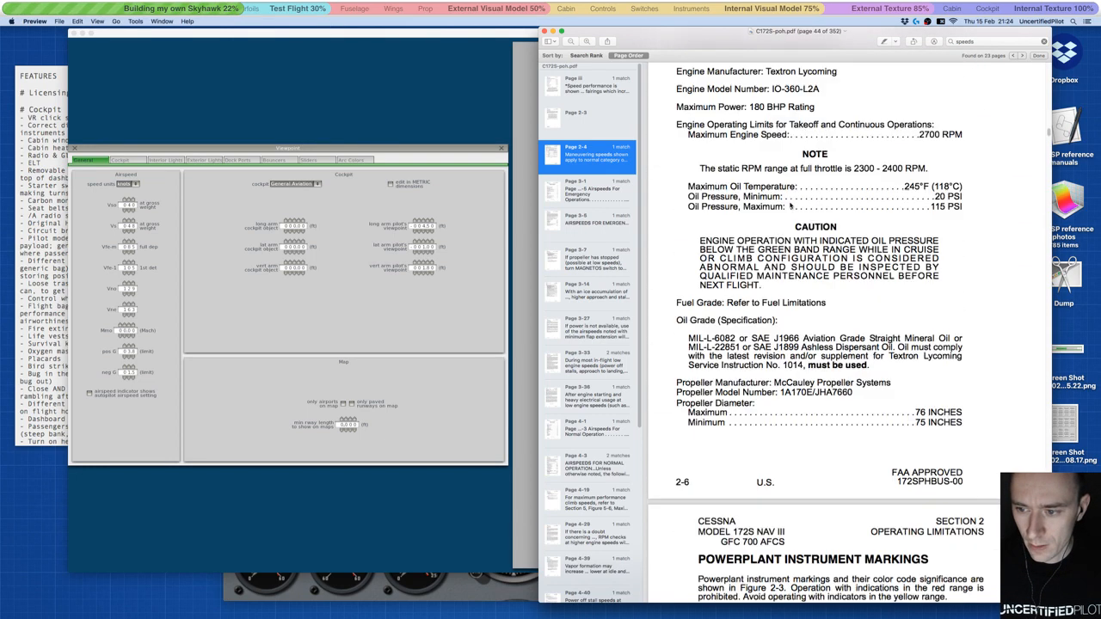
pyautogui.scroll(-5, 789, 205)
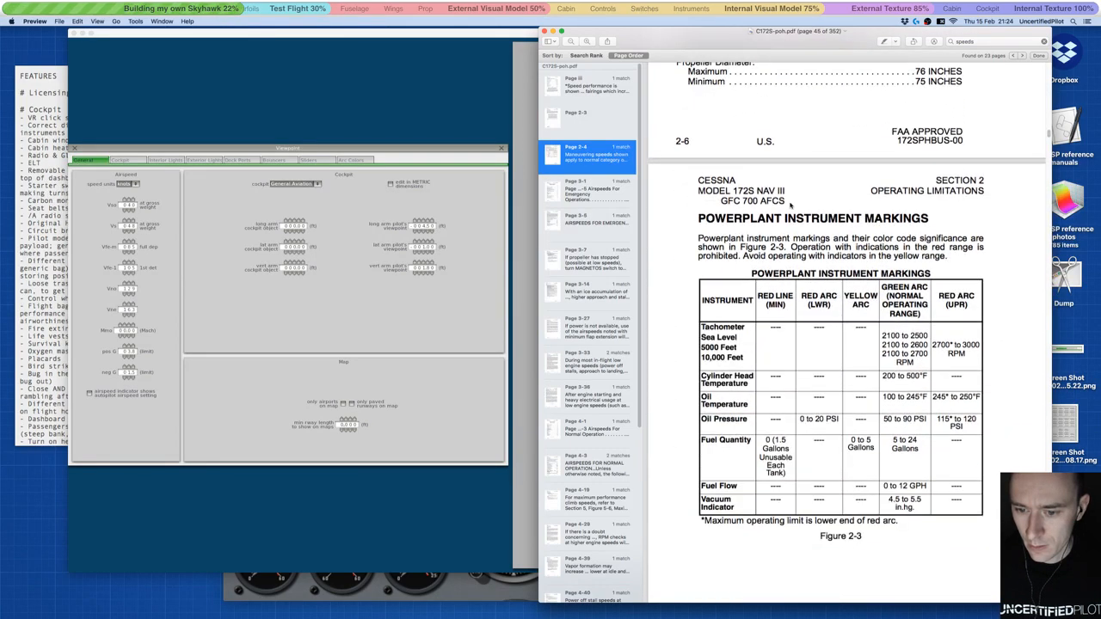
# - Examine the POH's weight, centre of gravity, maneuver and flight load factor limits, and check Plane Maker's Viewpoint settings against them
pyautogui.scroll(-20, 789, 204)
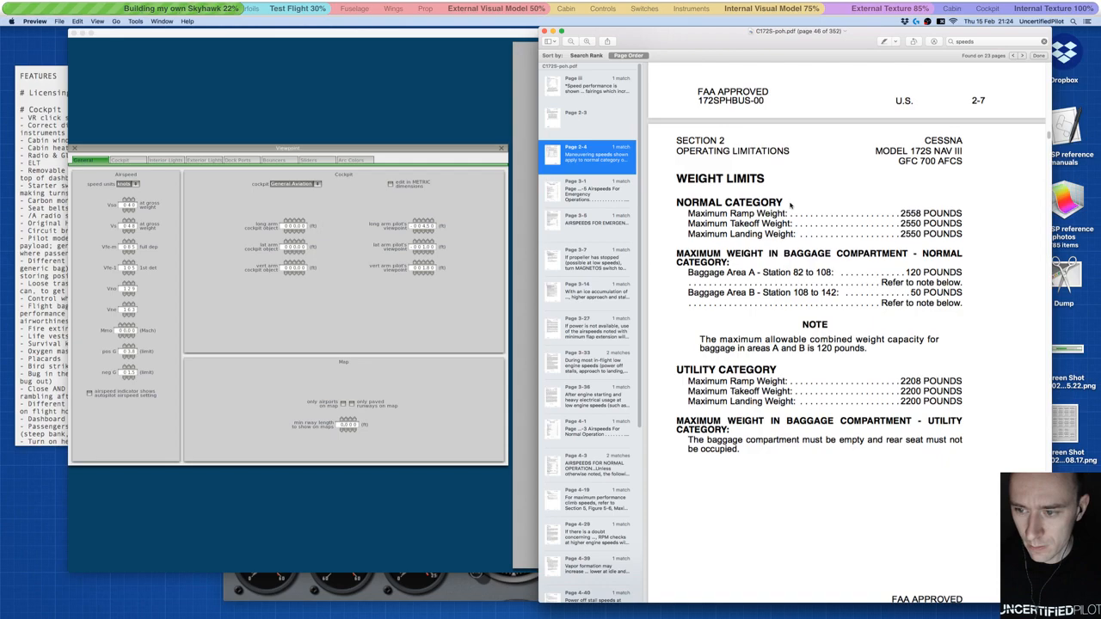
pyautogui.scroll(-15, 789, 204)
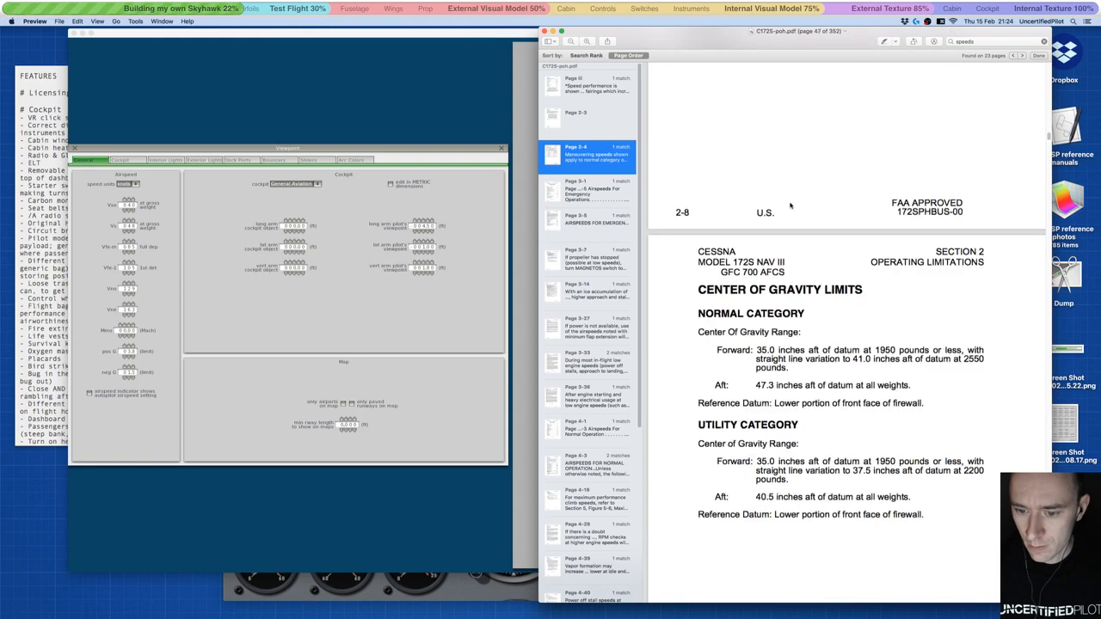
pyautogui.scroll(-20, 790, 204)
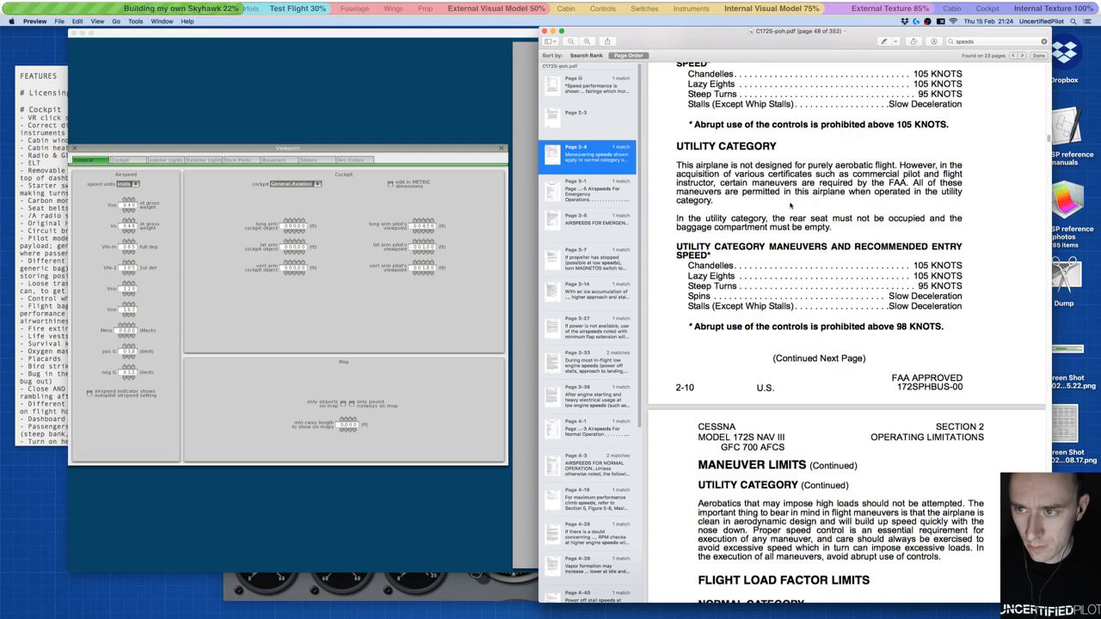
pyautogui.scroll(-7, 789, 205)
pyautogui.scroll(-7, 789, 205)
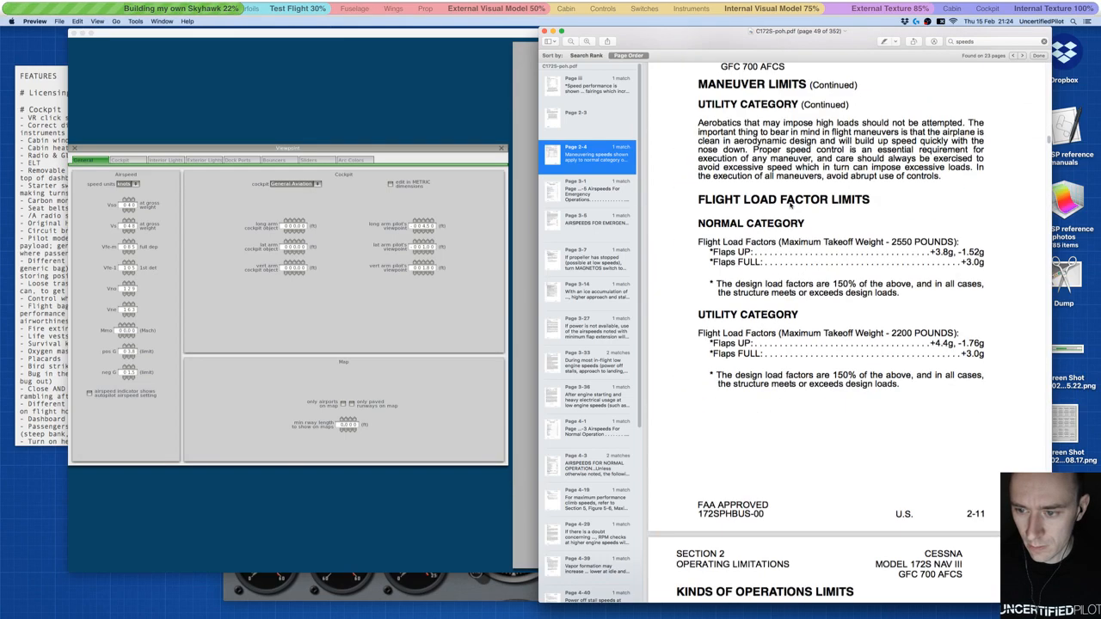
pyautogui.scroll(-20, 790, 205)
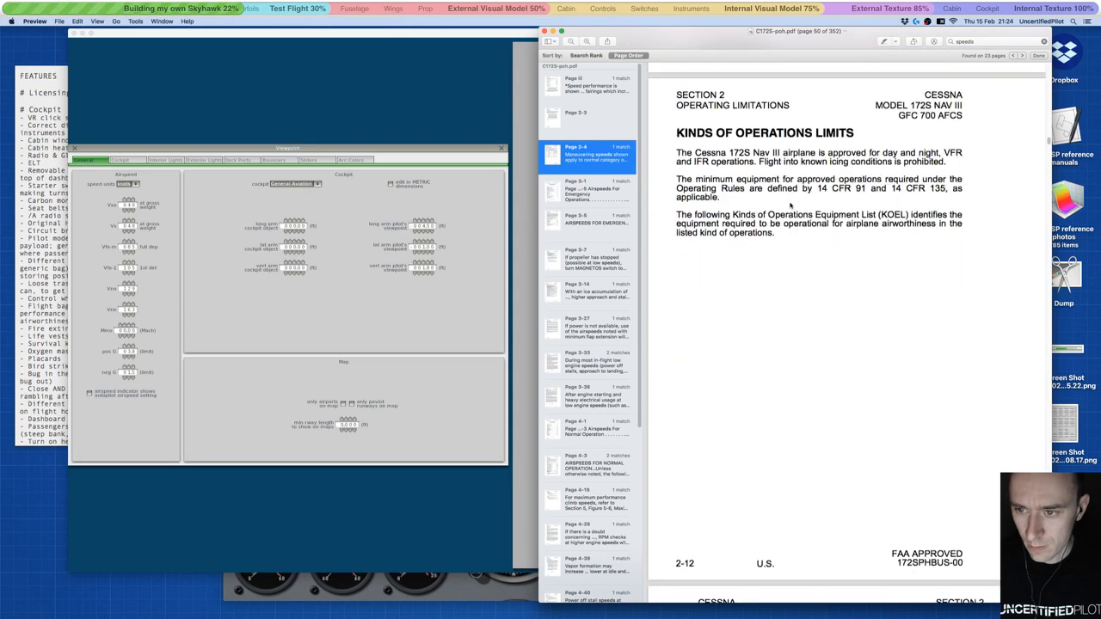
pyautogui.scroll(-20, 789, 205)
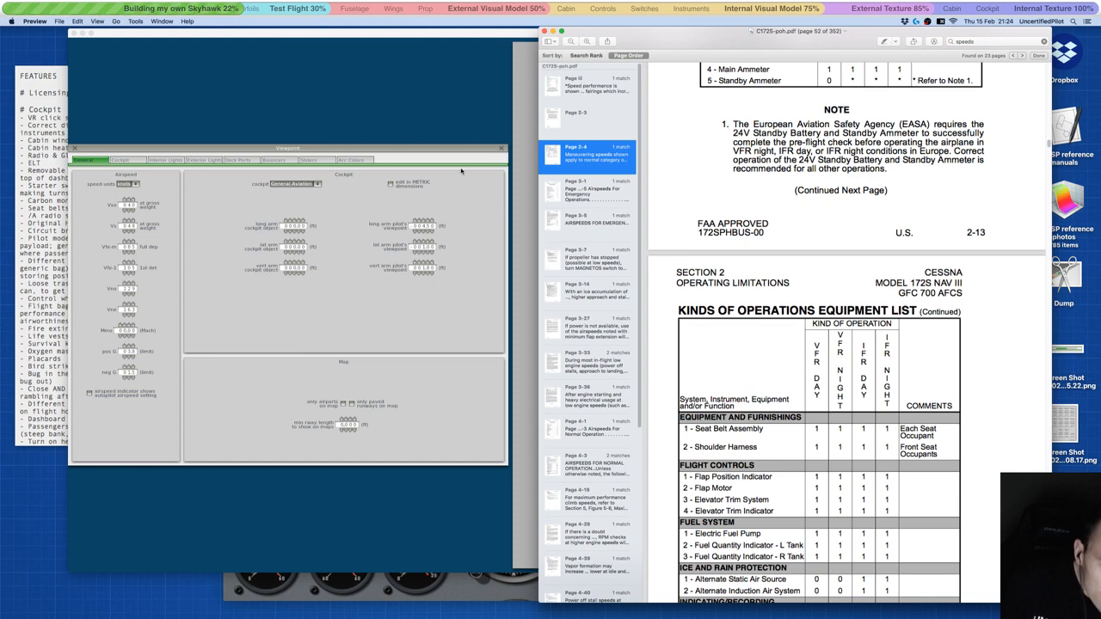
pyautogui.click(167, 225)
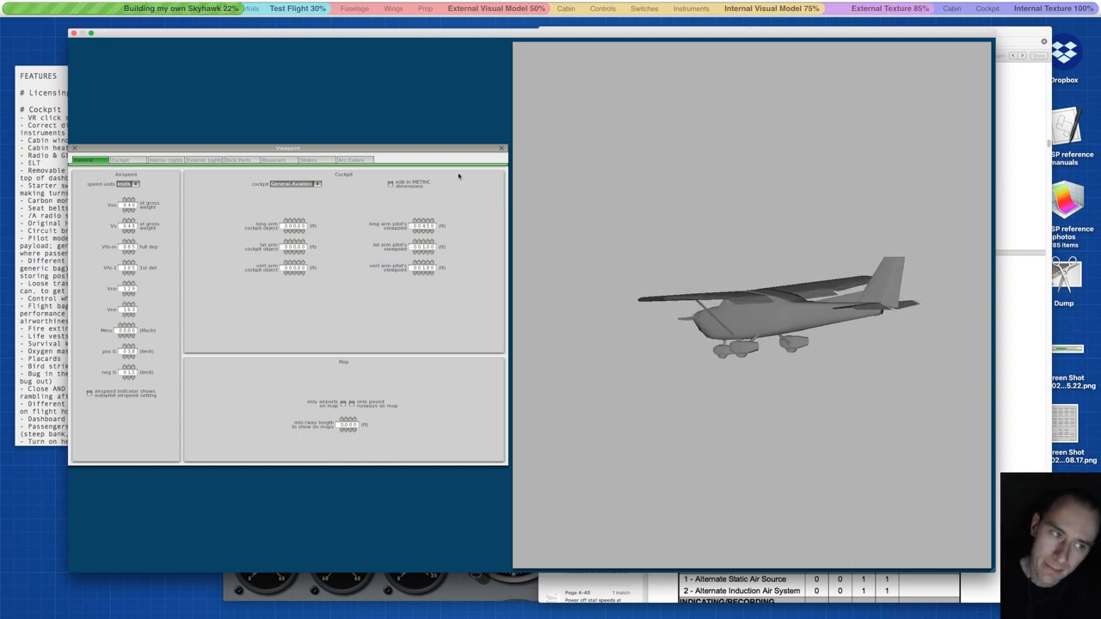
pyautogui.click(1014, 218)
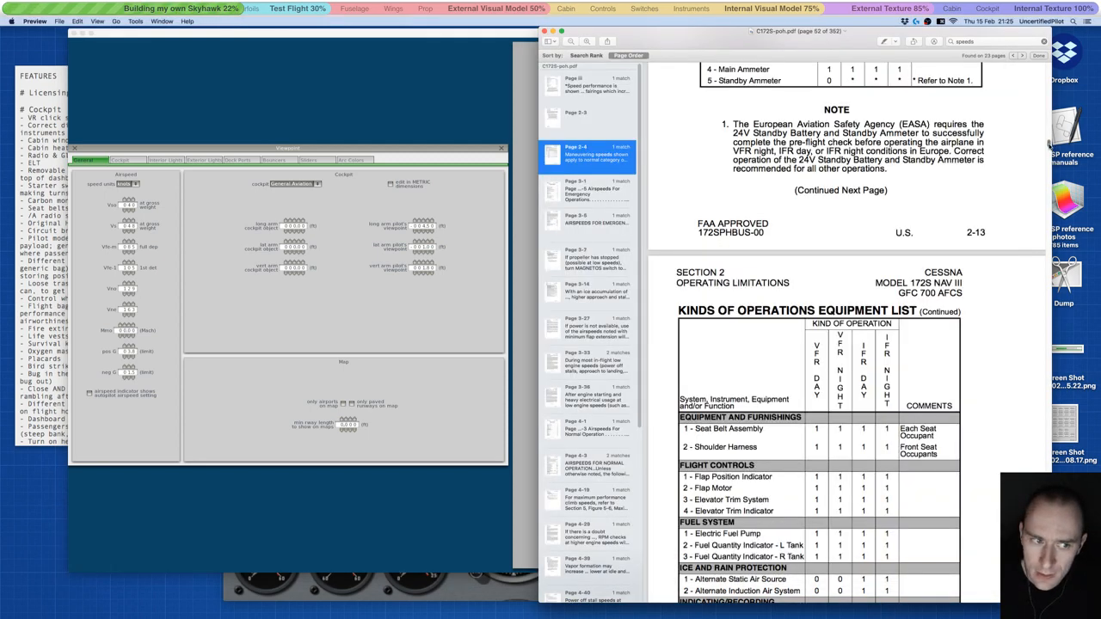
# - Switch to X-Plane, use the map to lift the Cessna Skyhawk C172SP high above the airport, and resume the flight
pyautogui.click(447, 590)
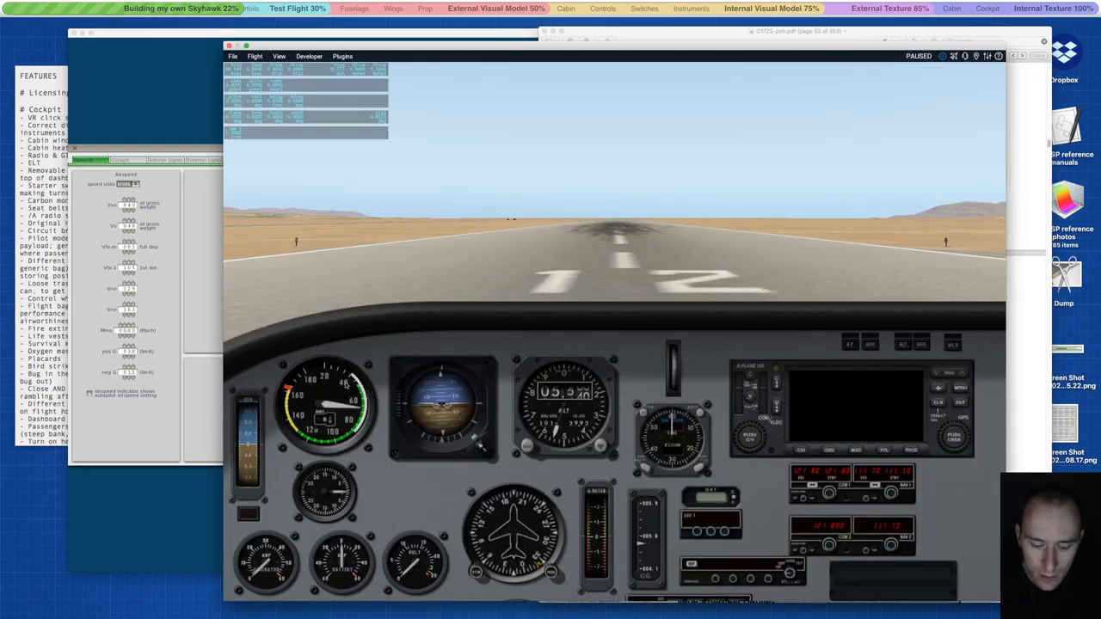
pyautogui.press('m')
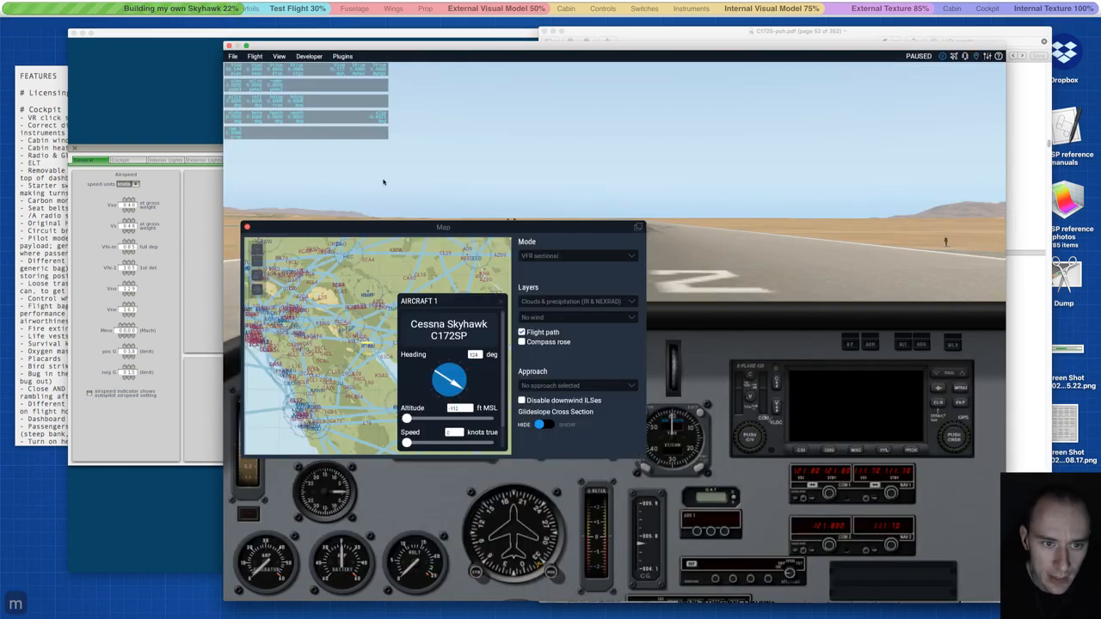
pyautogui.moveTo(408, 419); pyautogui.dragTo(431, 419)
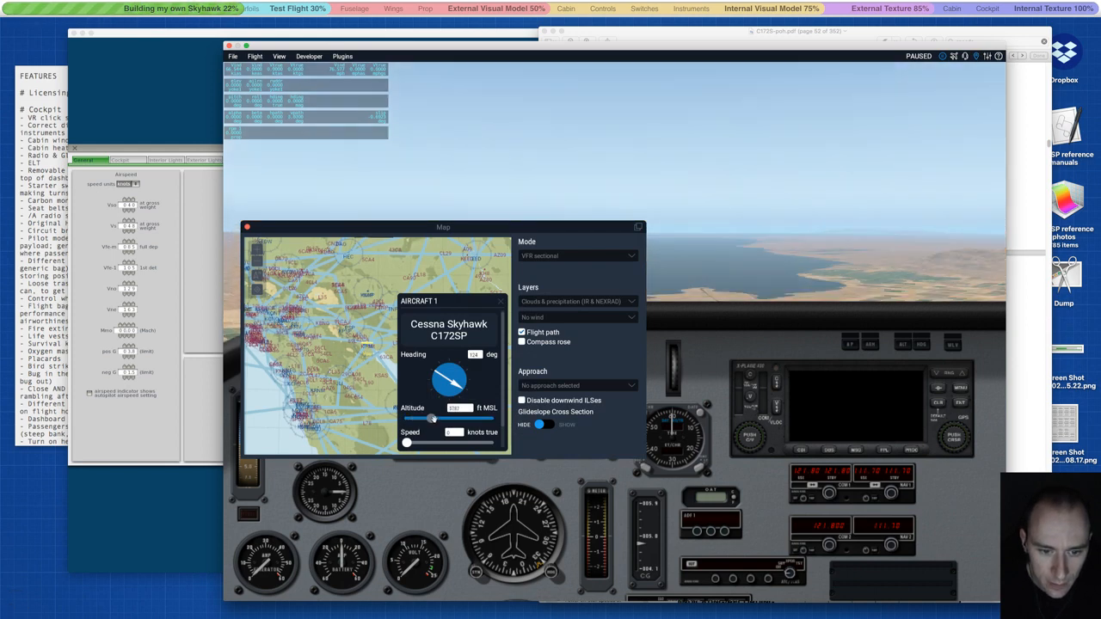
pyautogui.click(247, 229)
pyautogui.press('p')
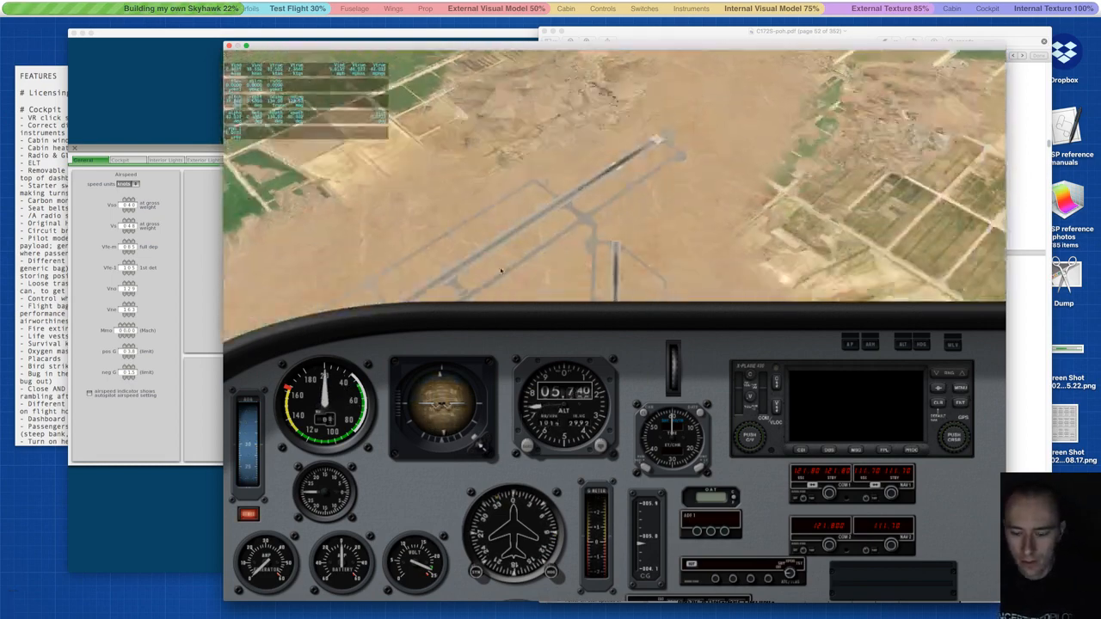
# - Set the mixture to full rich, fly the aircraft in a level test flight, and pause the simulation
pyautogui.press('Down')
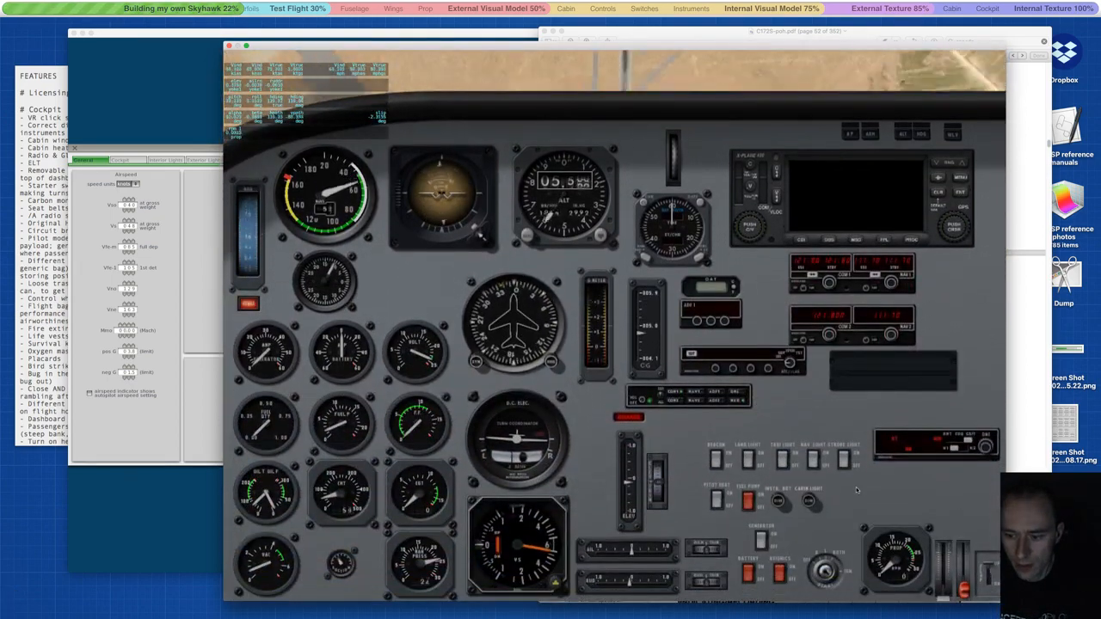
pyautogui.moveTo(963, 590); pyautogui.dragTo(965, 533)
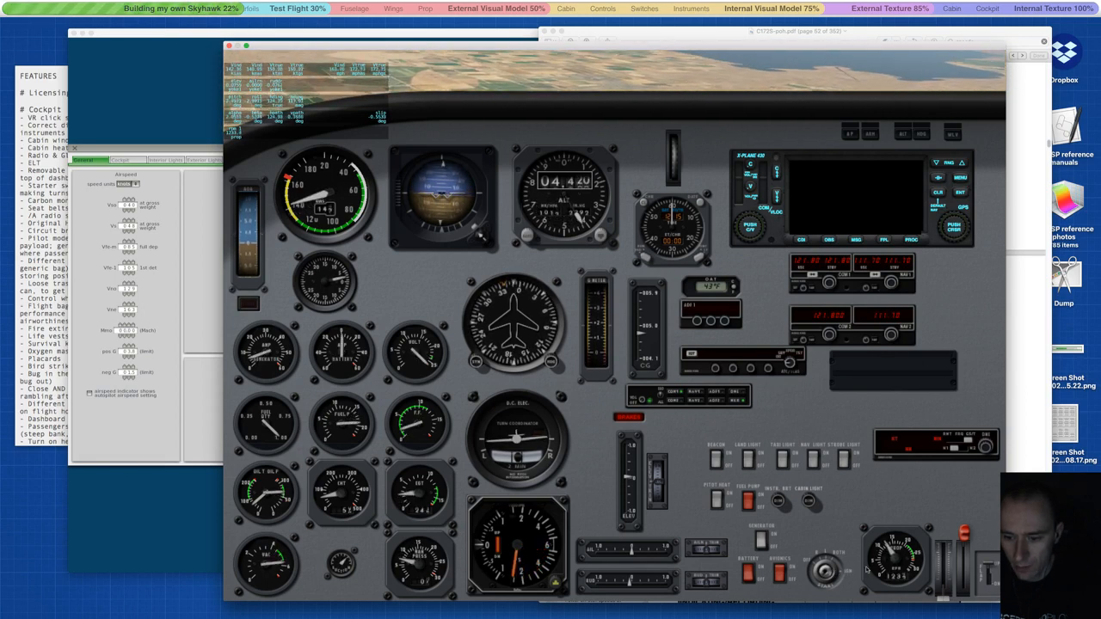
pyautogui.press('Up')
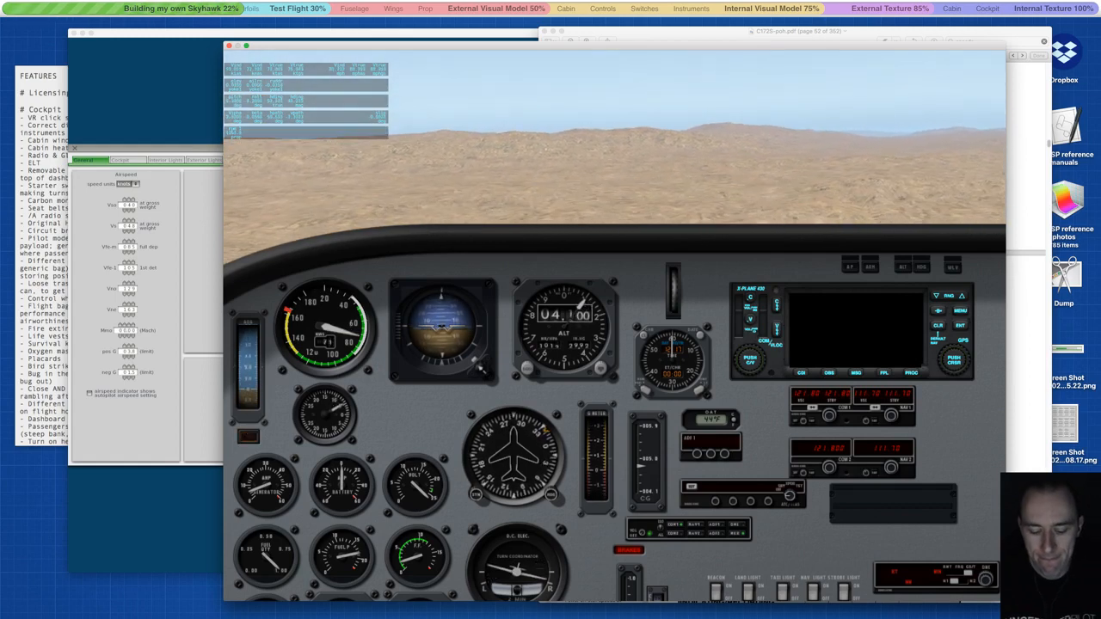
pyautogui.press('p')
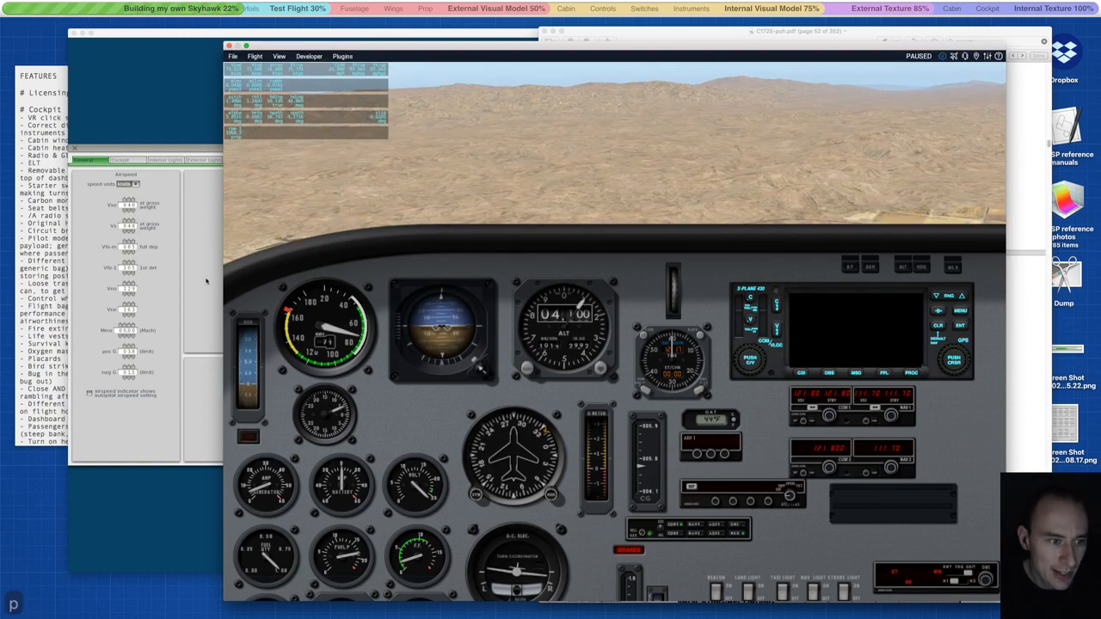
# - Switch to Plane Maker, close Viewpoint, and assign NACA 2412-root.afl from the C172SP airfoils folder to Misc Wing 1's first root airfoil
pyautogui.click(209, 282)
pyautogui.click(500, 148)
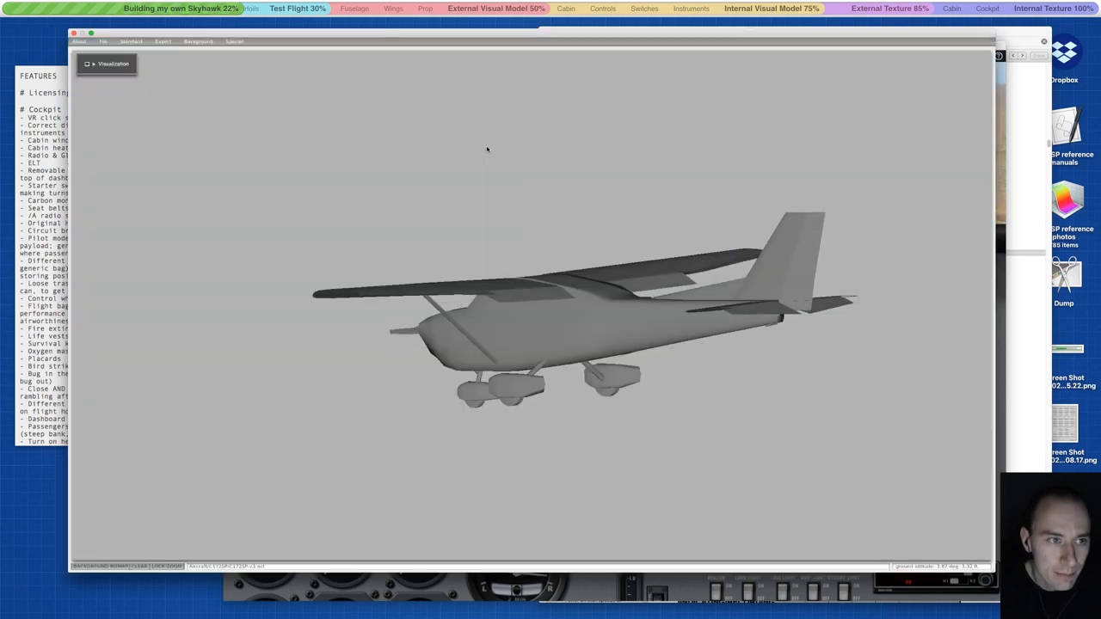
pyautogui.click(163, 41)
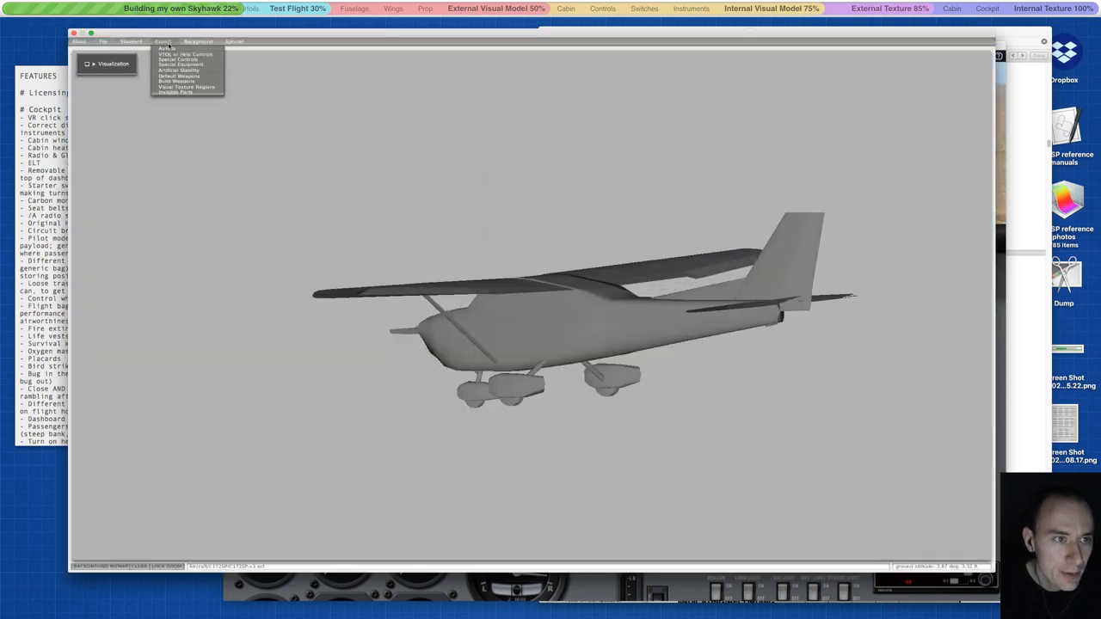
pyautogui.click(167, 48)
pyautogui.click(143, 202)
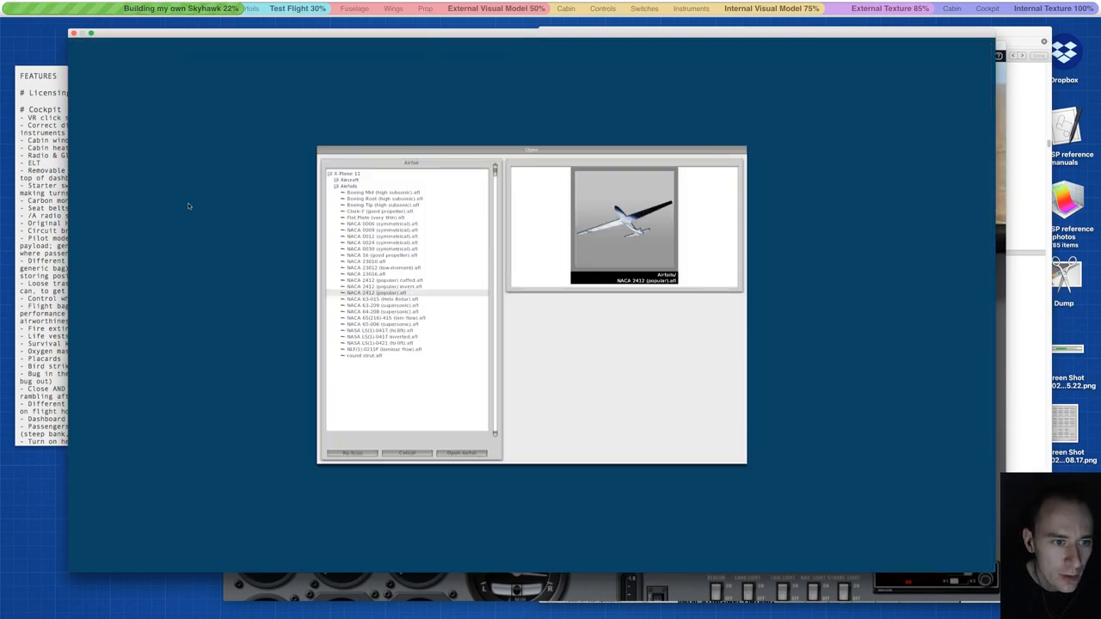
pyautogui.click(346, 180)
pyautogui.click(352, 187)
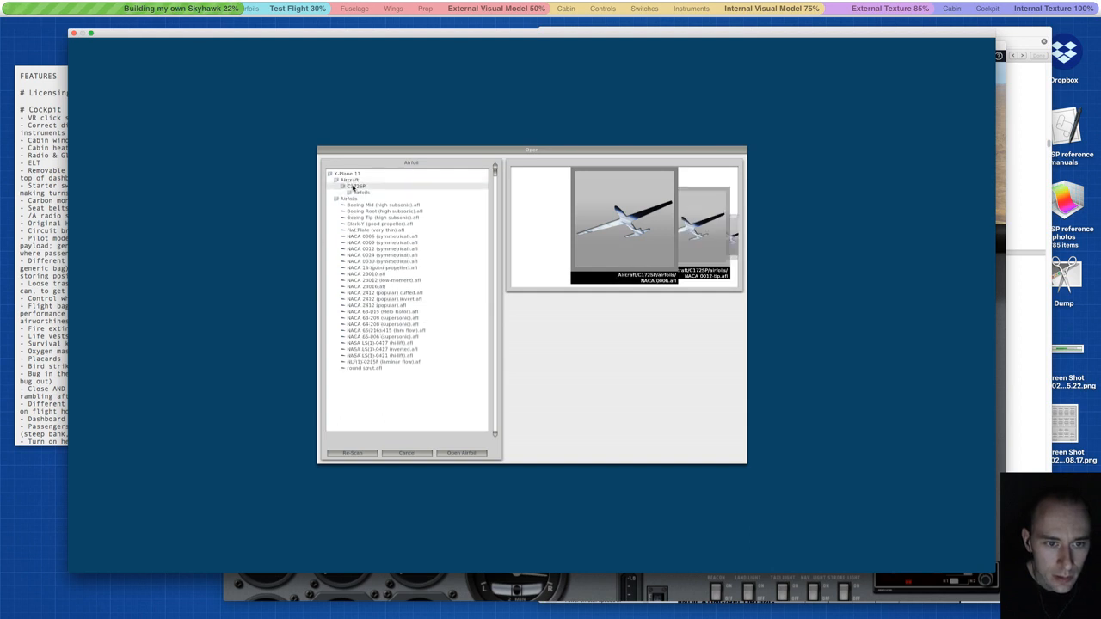
pyautogui.click(359, 193)
pyautogui.click(387, 218)
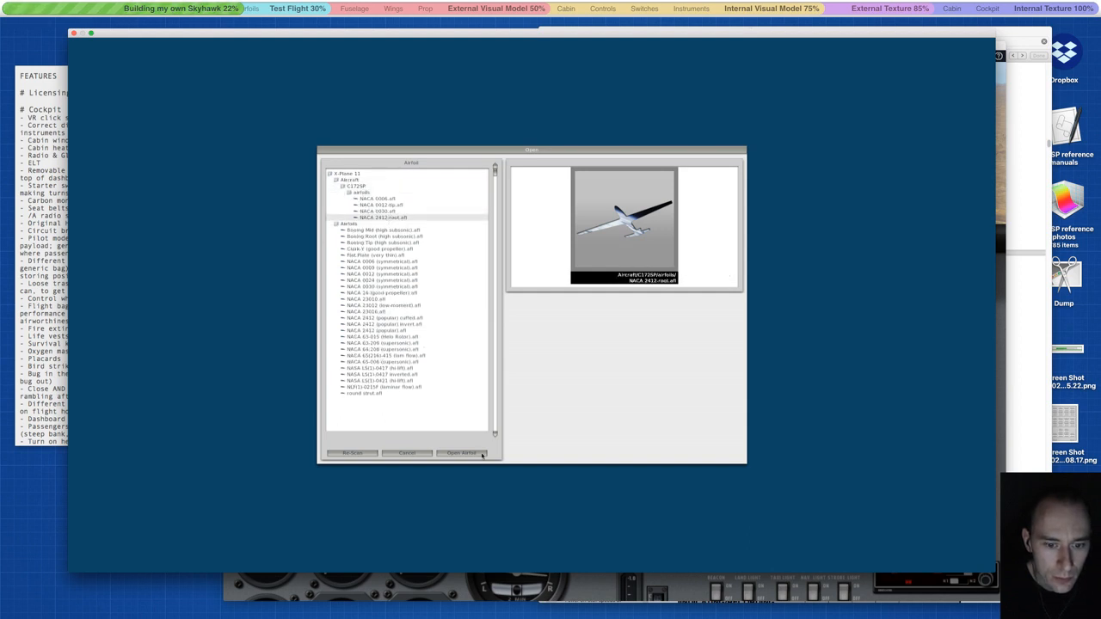
pyautogui.click(460, 452)
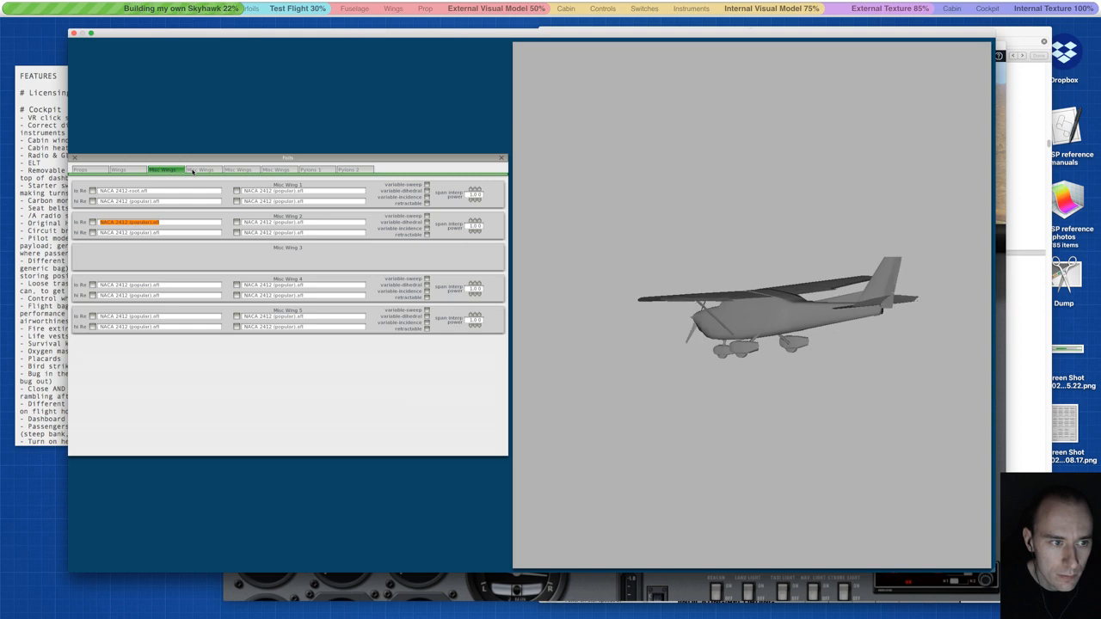
# - Assign NACA 2412-root.afl to the three remaining airfoil slots of Misc Wing 1
pyautogui.click(104, 202)
pyautogui.click(456, 454)
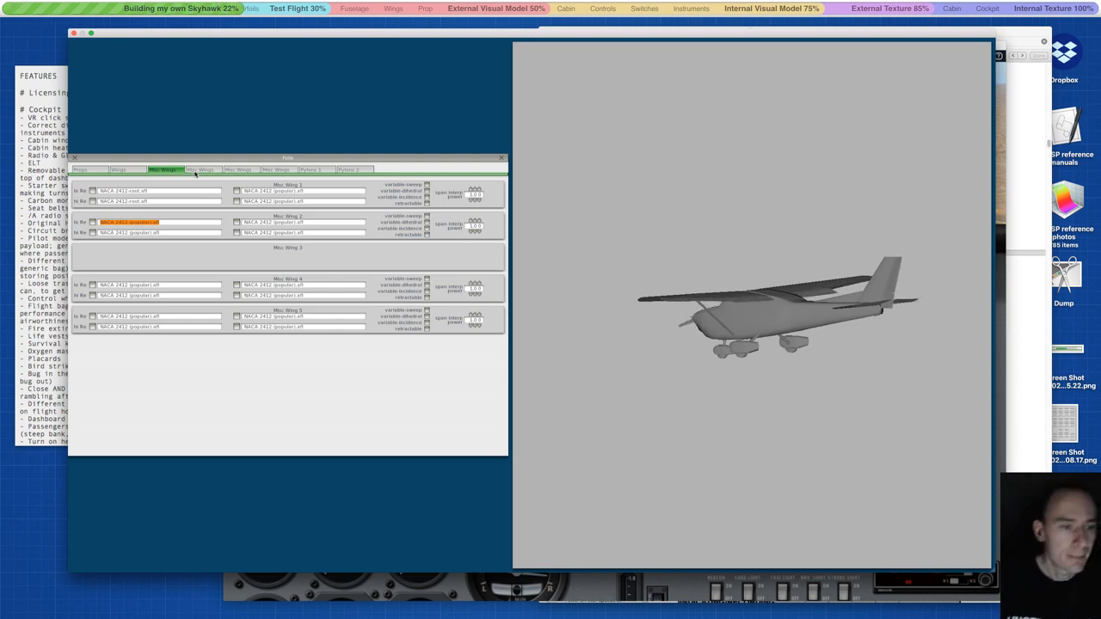
pyautogui.click(267, 190)
pyautogui.click(456, 455)
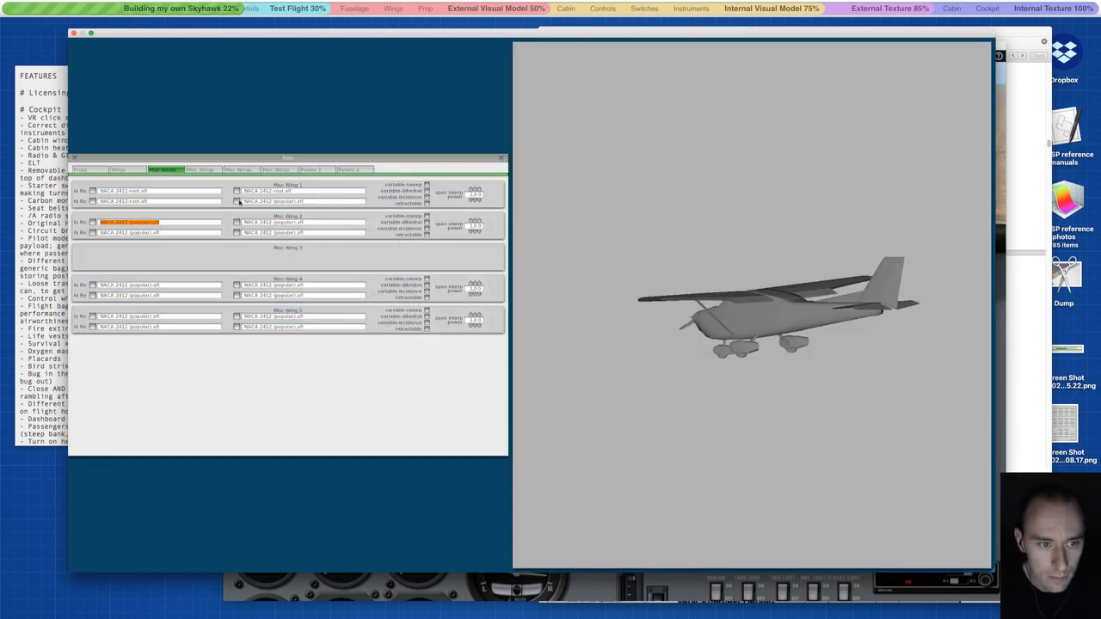
pyautogui.click(241, 201)
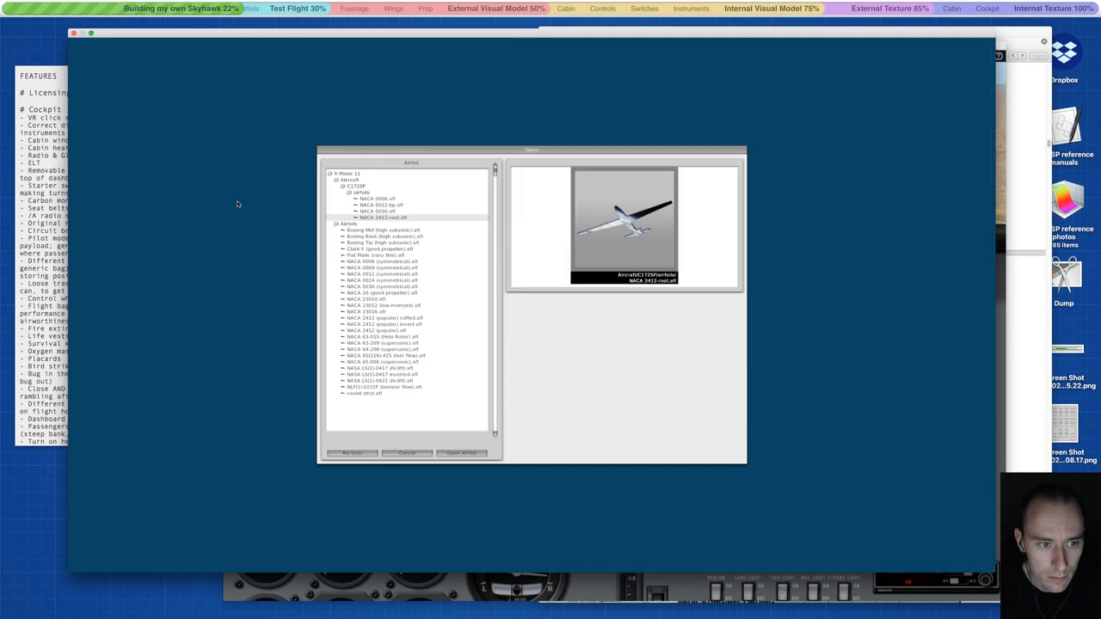
pyautogui.press('Return')
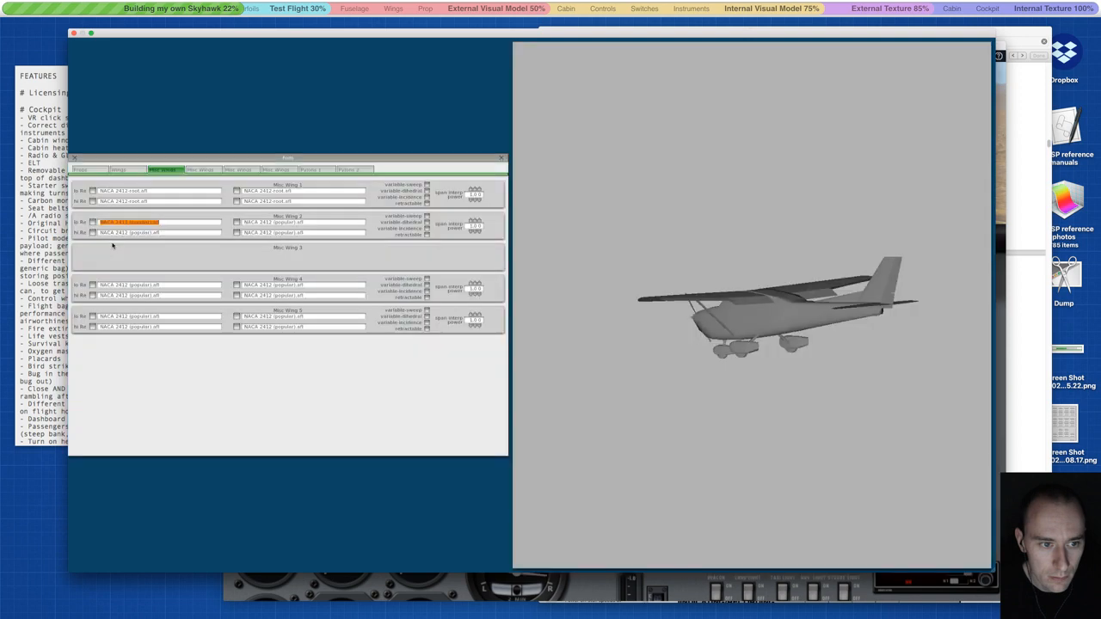
# - Assign NACA 2412-root.afl to all four root and tip airfoil slots of Misc Wing 2
pyautogui.click(93, 285)
pyautogui.click(475, 450)
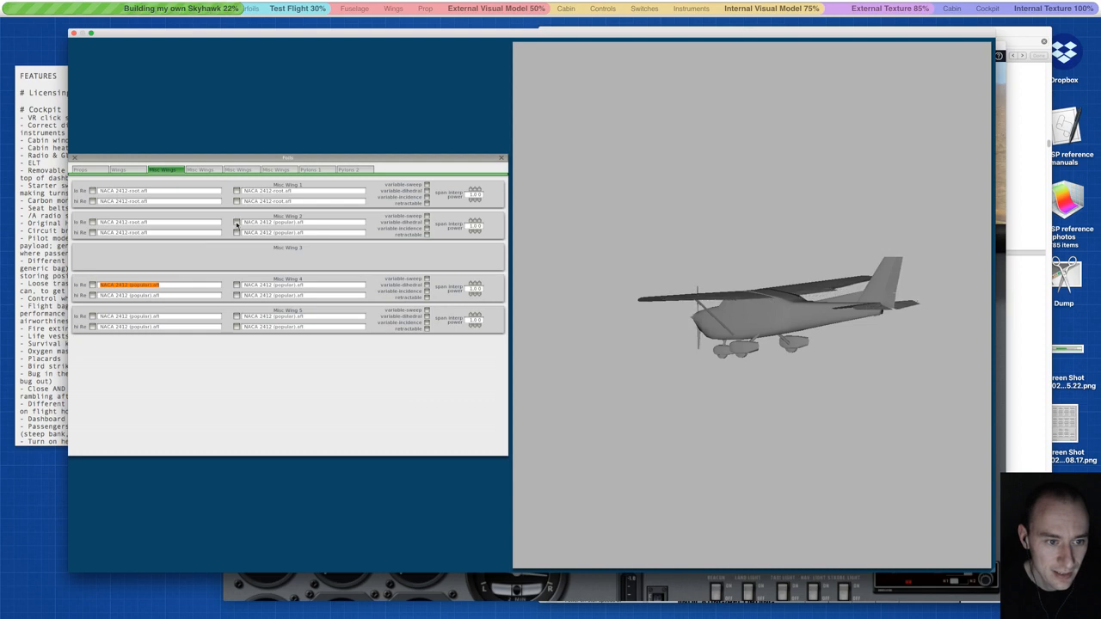
pyautogui.click(238, 224)
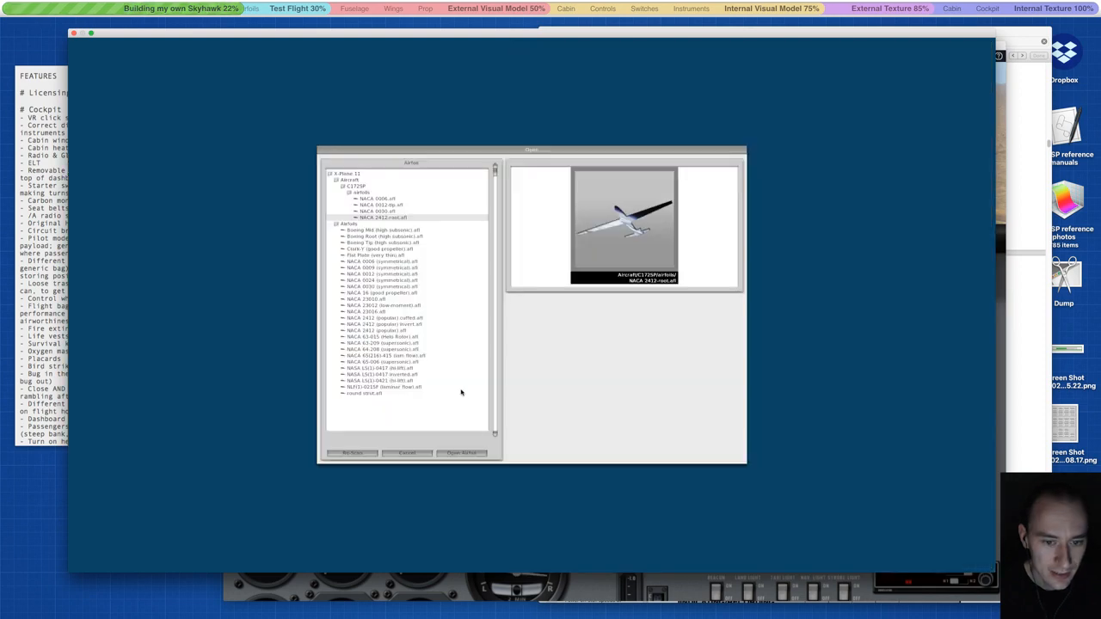
pyautogui.click(462, 452)
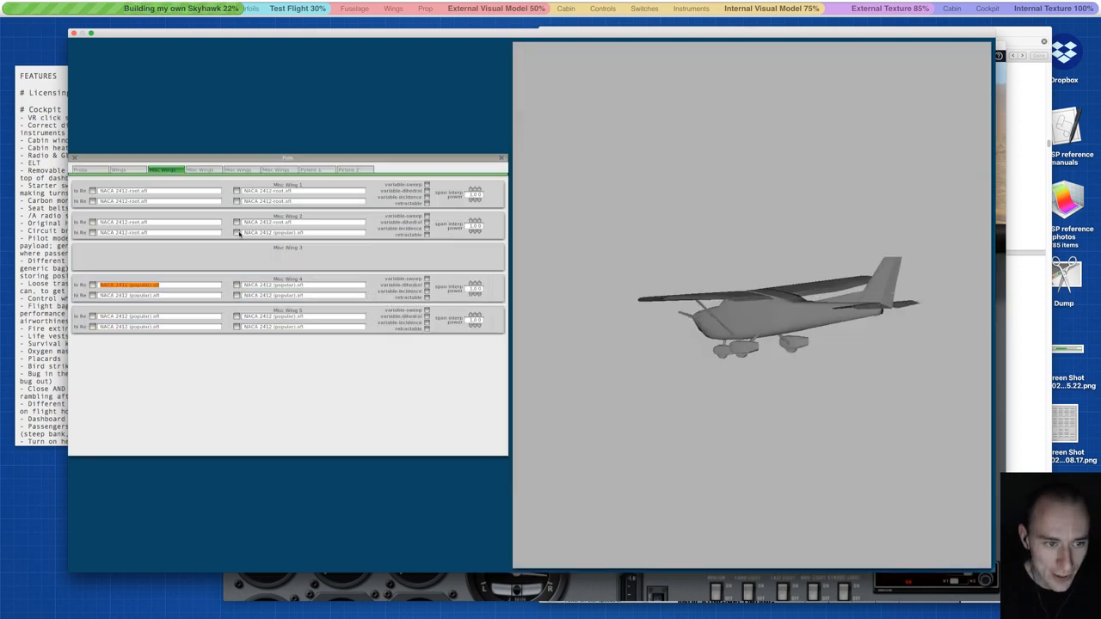
pyautogui.click(462, 374)
pyautogui.click(478, 453)
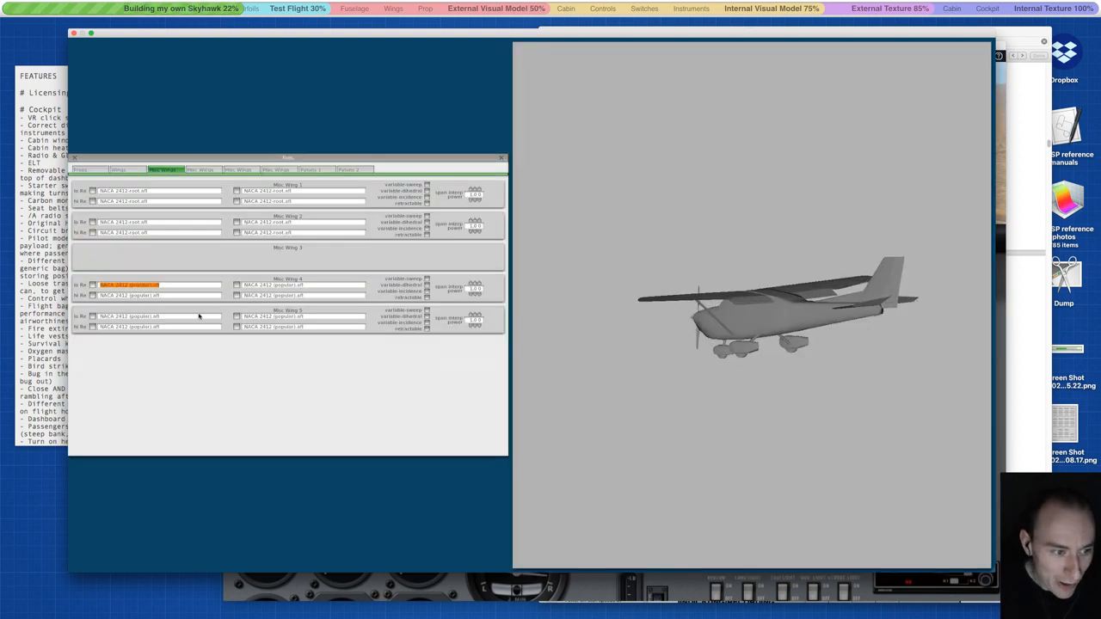
# - Assign NACA 2412-root.afl to all four root and tip airfoil slots of Misc Wing 4
pyautogui.click(93, 285)
pyautogui.click(461, 452)
pyautogui.click(381, 373)
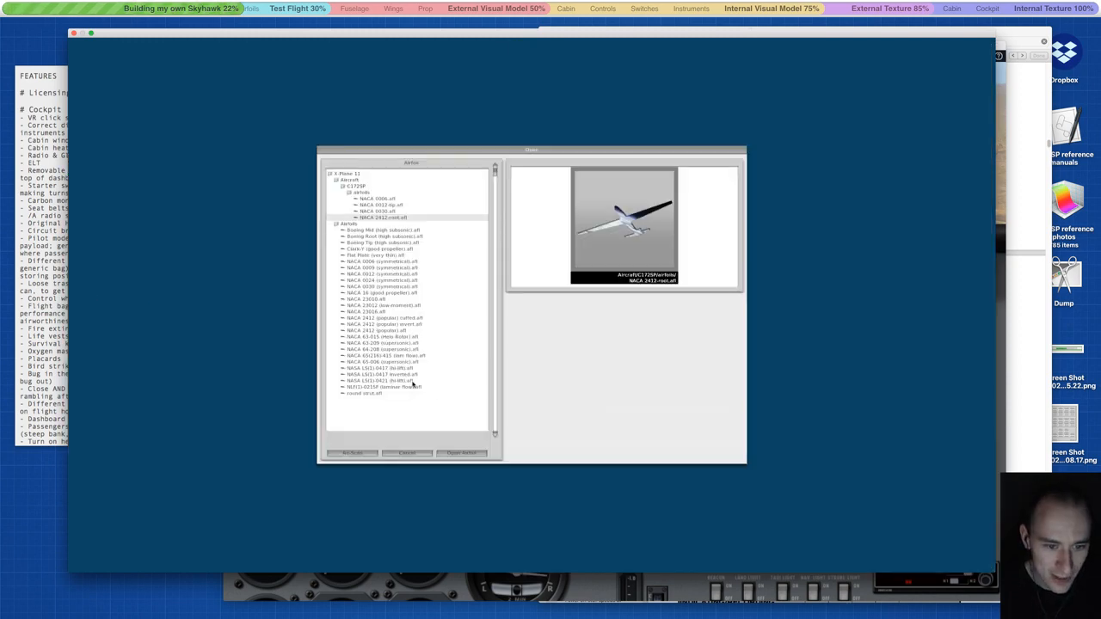
pyautogui.click(473, 451)
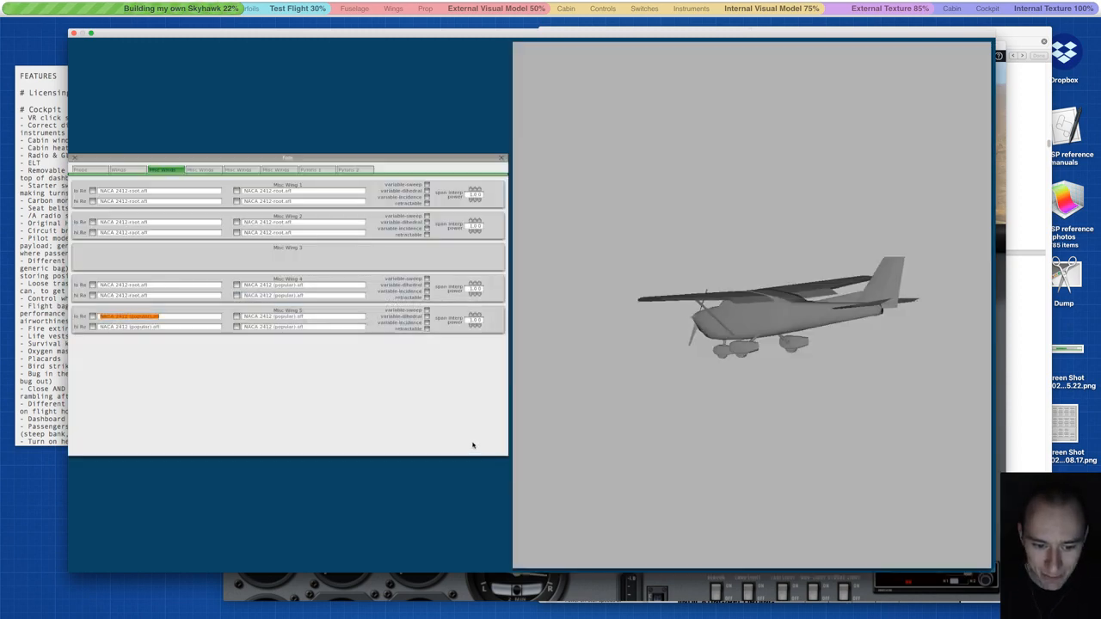
pyautogui.click(238, 286)
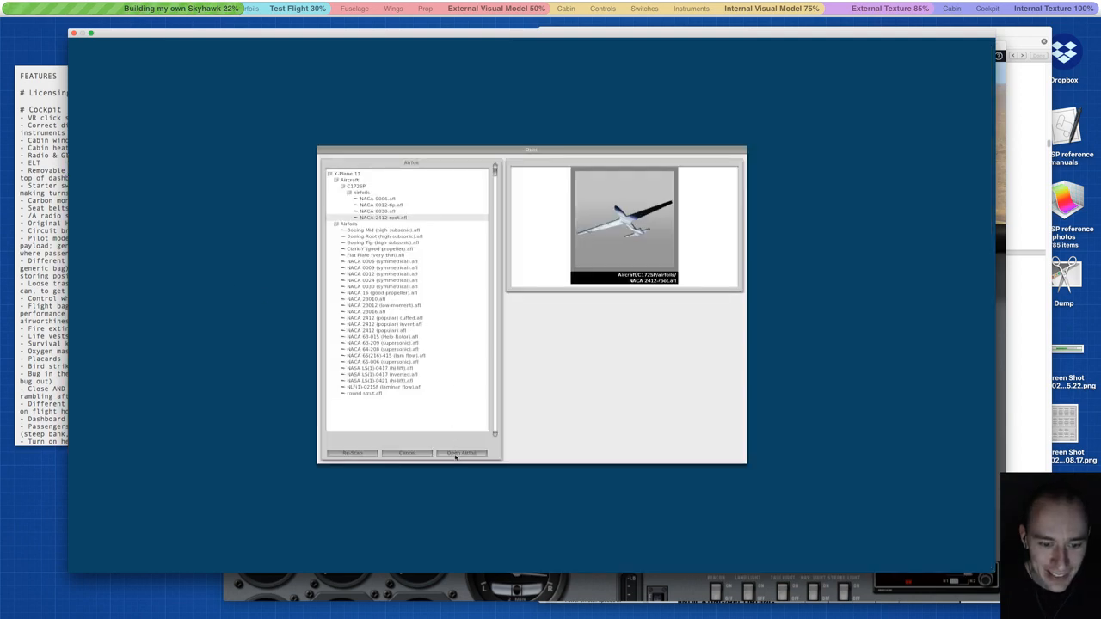
pyautogui.click(455, 454)
pyautogui.click(403, 384)
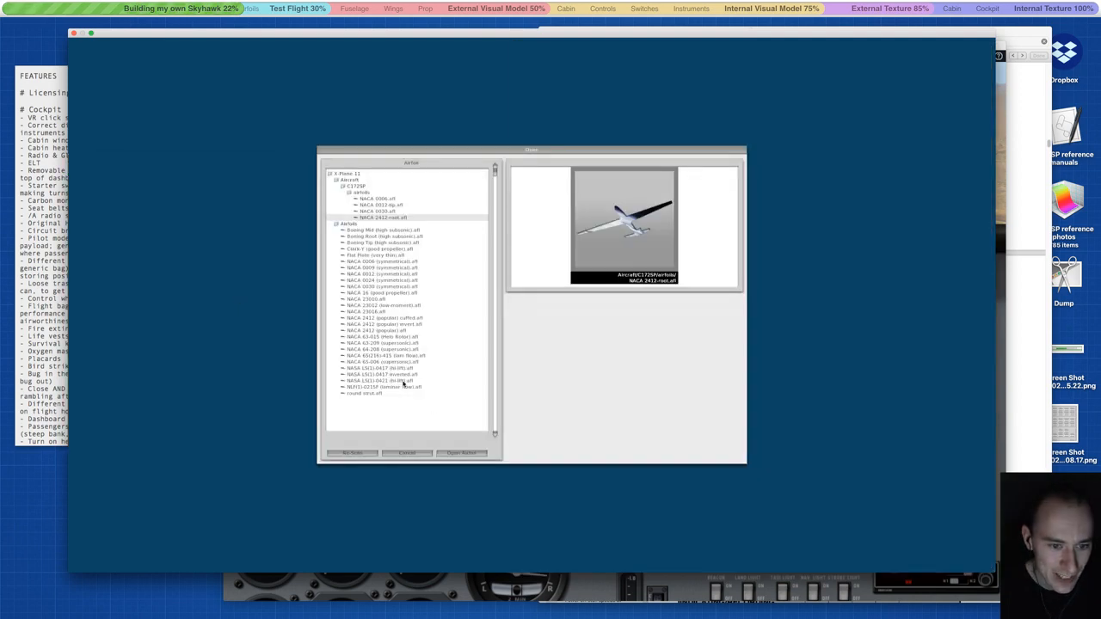
pyautogui.click(464, 454)
# - Assign NACA 2412-root.afl to all four root and tip airfoil slots of Misc Wing 5 and save the aircraft
pyautogui.click(395, 381)
pyautogui.click(461, 454)
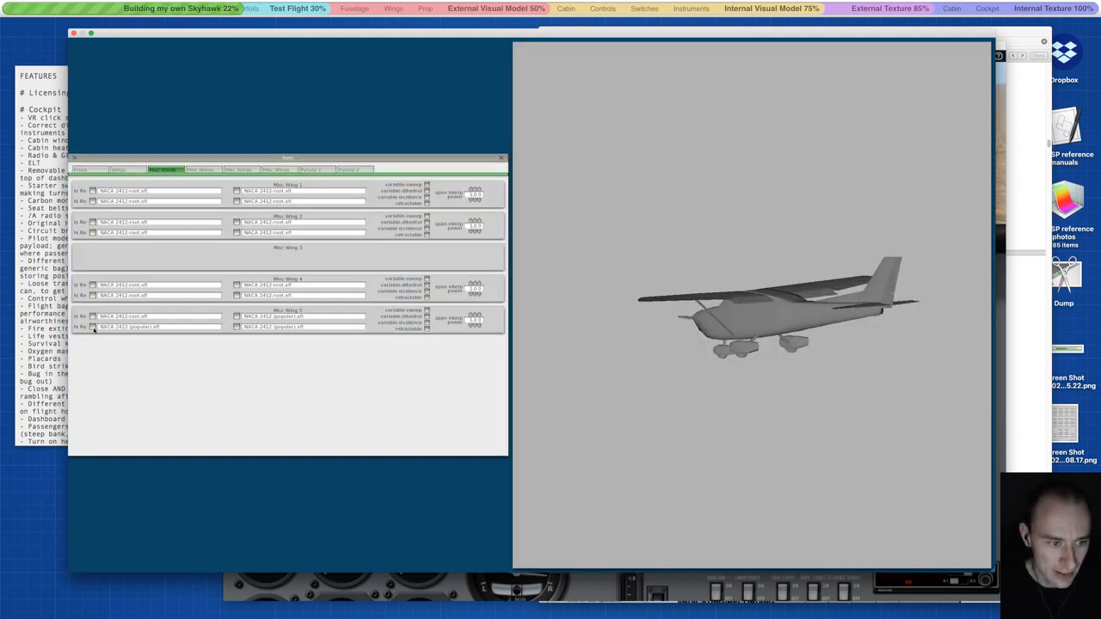
pyautogui.click(120, 329)
pyautogui.click(476, 454)
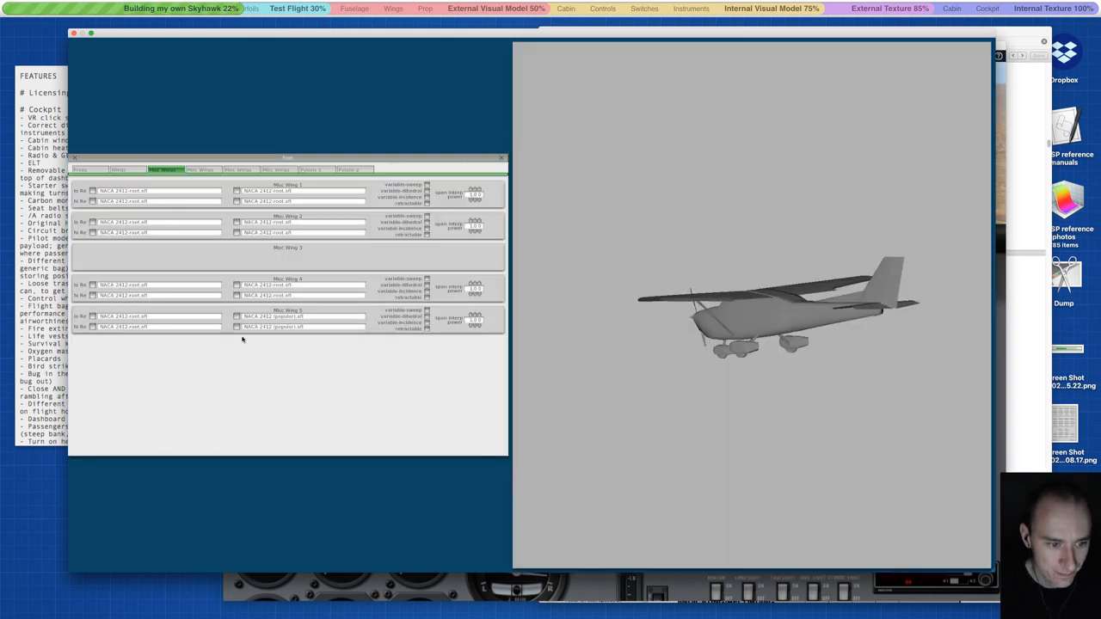
pyautogui.click(283, 319)
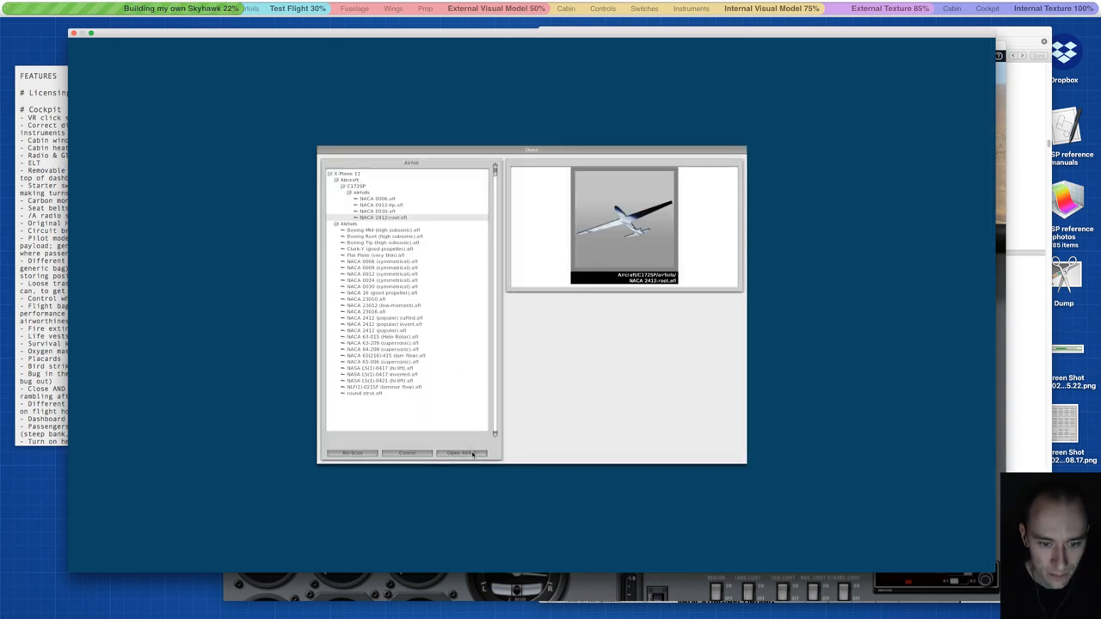
pyautogui.click(472, 453)
pyautogui.click(270, 335)
pyautogui.click(480, 454)
pyautogui.hotkey('ctrl', 's')
pyautogui.hotkey('ctrl', 's')
pyautogui.hotkey('ctrl', 's')
pyautogui.hotkey('ctrl', 's')
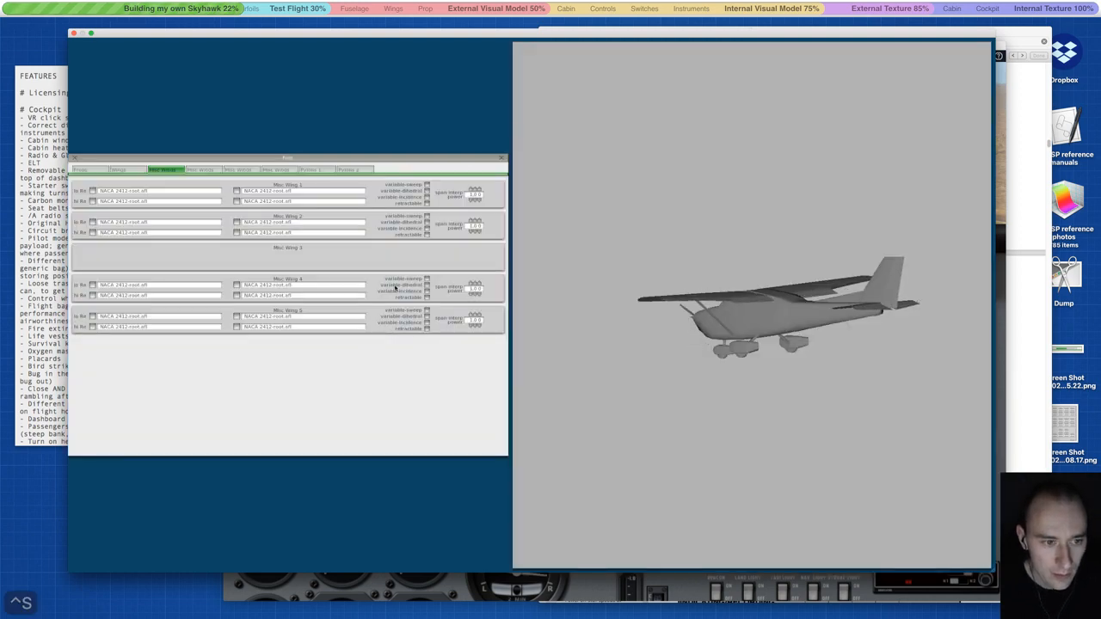
# - Switch to X-Plane, reload the current aircraft, and test fly it before pausing the simulation
pyautogui.click(997, 148)
pyautogui.click(309, 56)
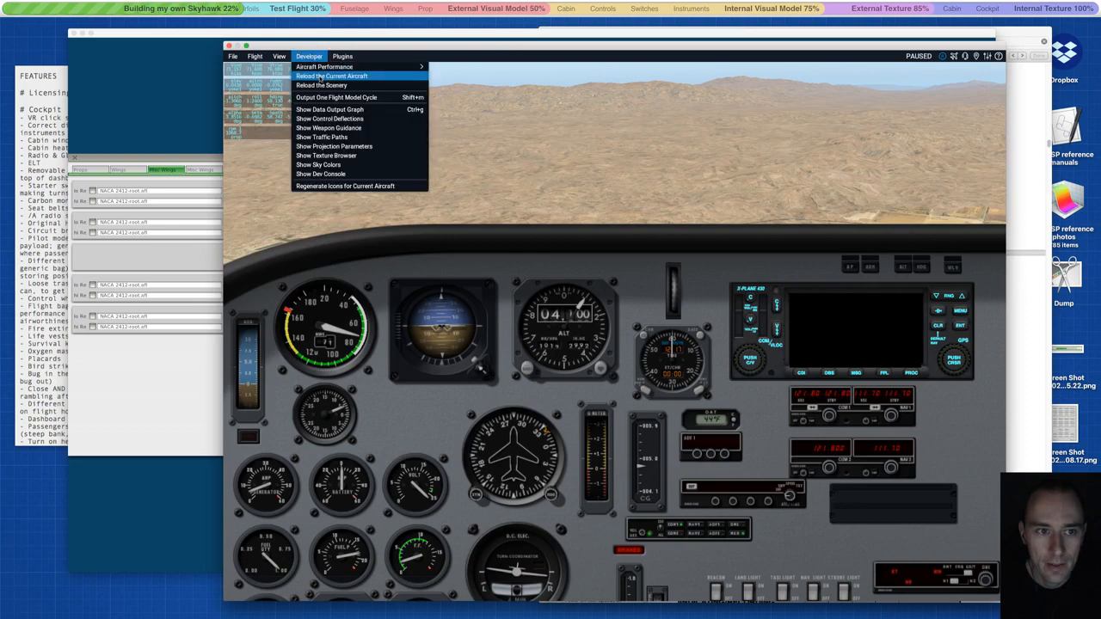
pyautogui.click(331, 76)
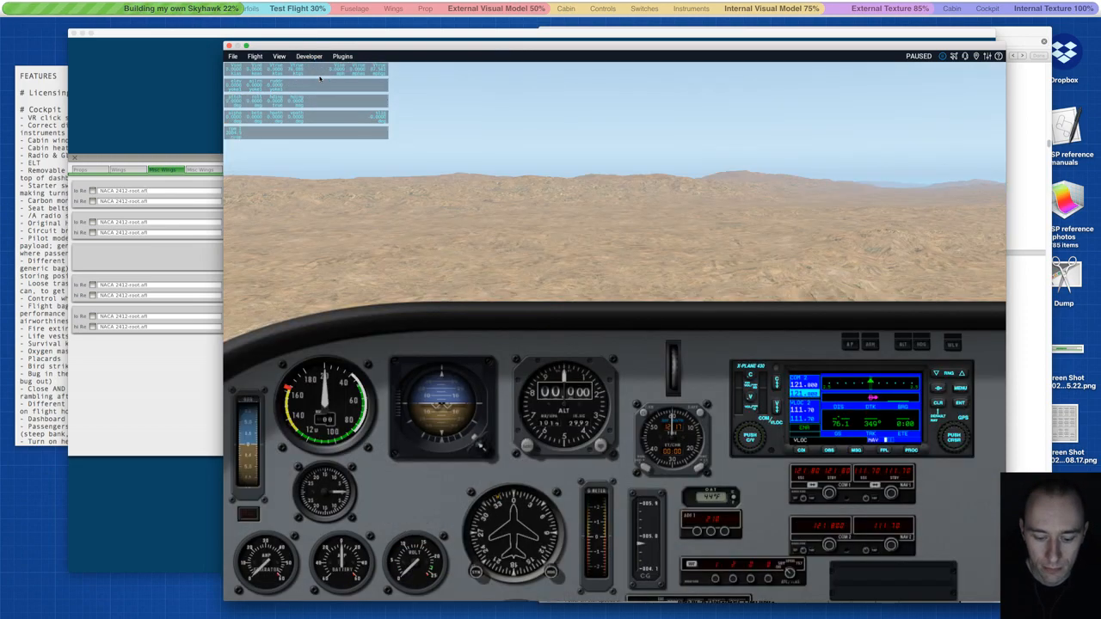
pyautogui.press('p')
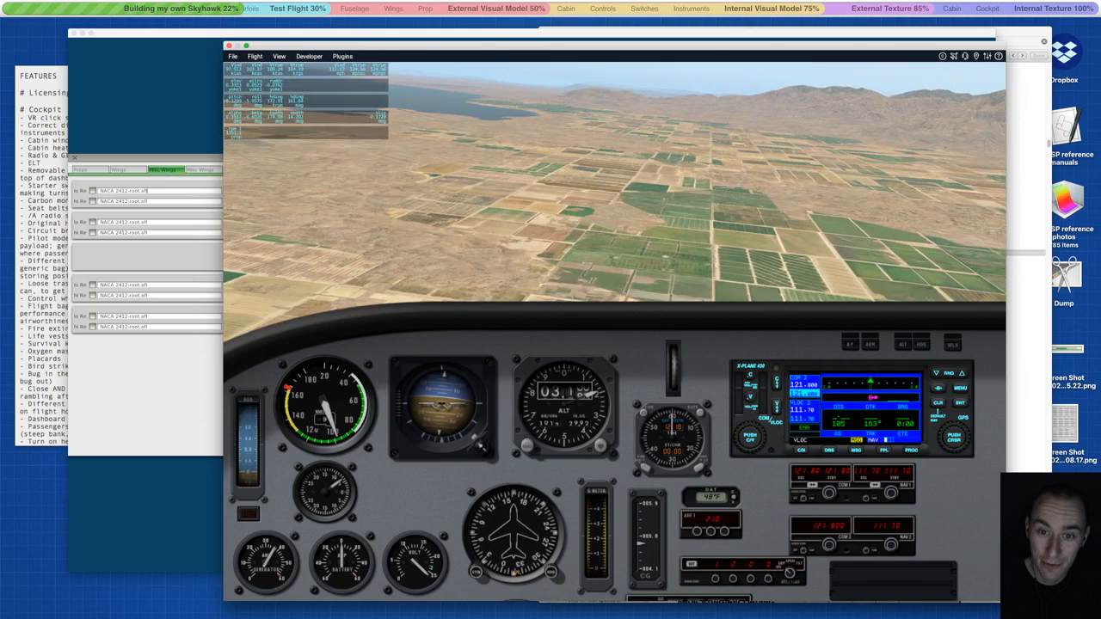
pyautogui.press('p')
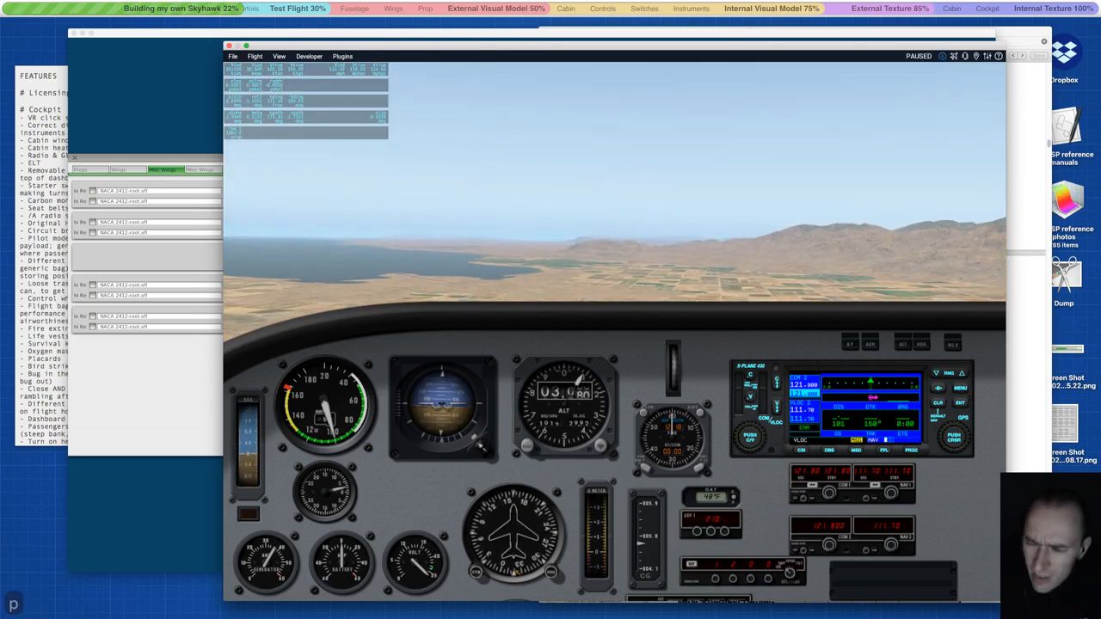
# - Move the X-Plane window aside and switch back to Plane Maker
pyautogui.moveTo(737, 41); pyautogui.dragTo(821, 55)
pyautogui.click(394, 62)
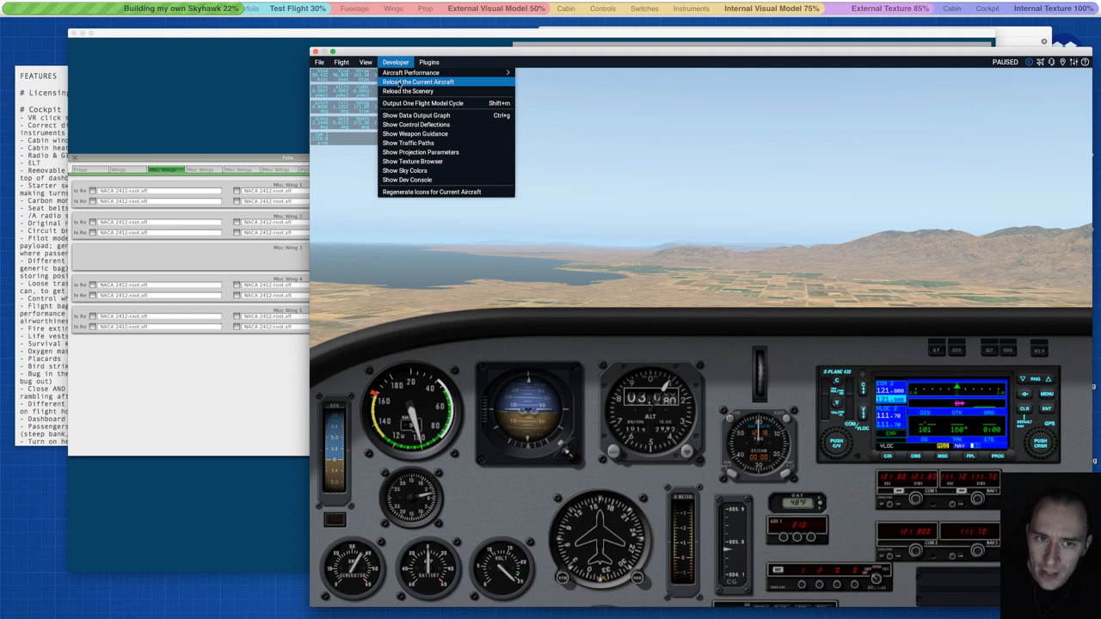
pyautogui.click(400, 83)
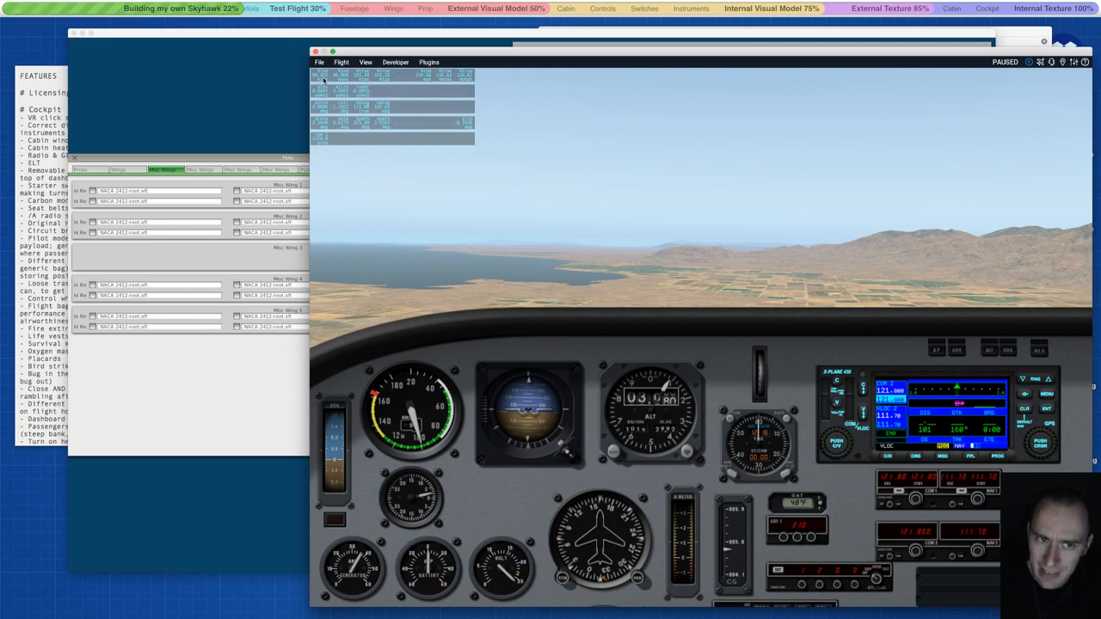
pyautogui.click(258, 161)
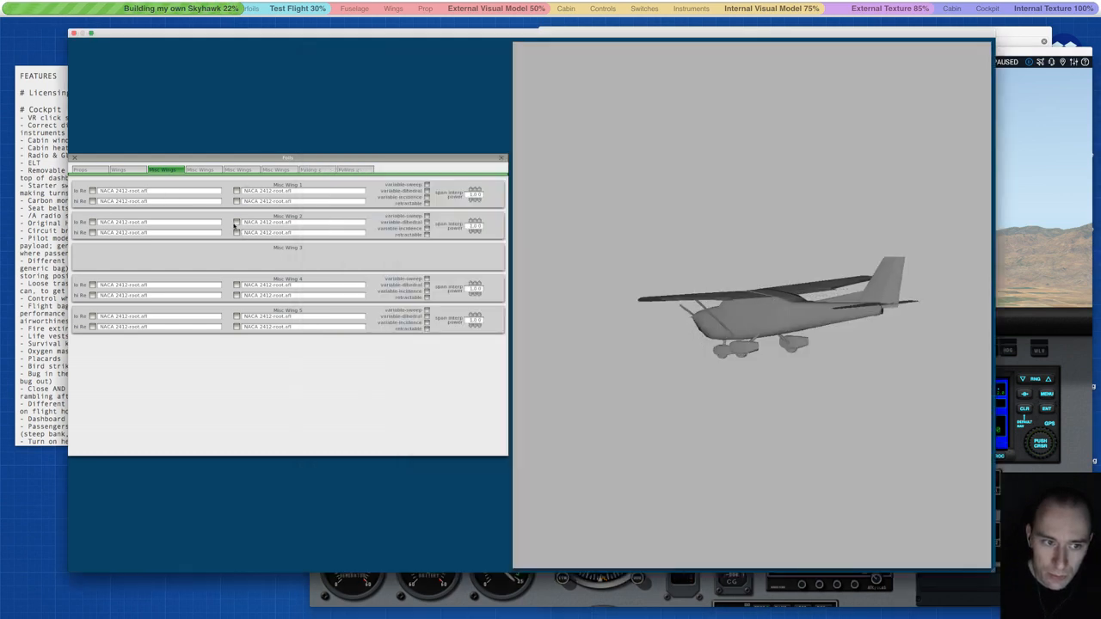
# - Assign NACA 0012-tip.afl to both tip airfoil slots of Misc Wing 2 and Misc Wing 5, and close the airfoils window
pyautogui.click(235, 223)
pyautogui.click(383, 205)
pyautogui.click(460, 453)
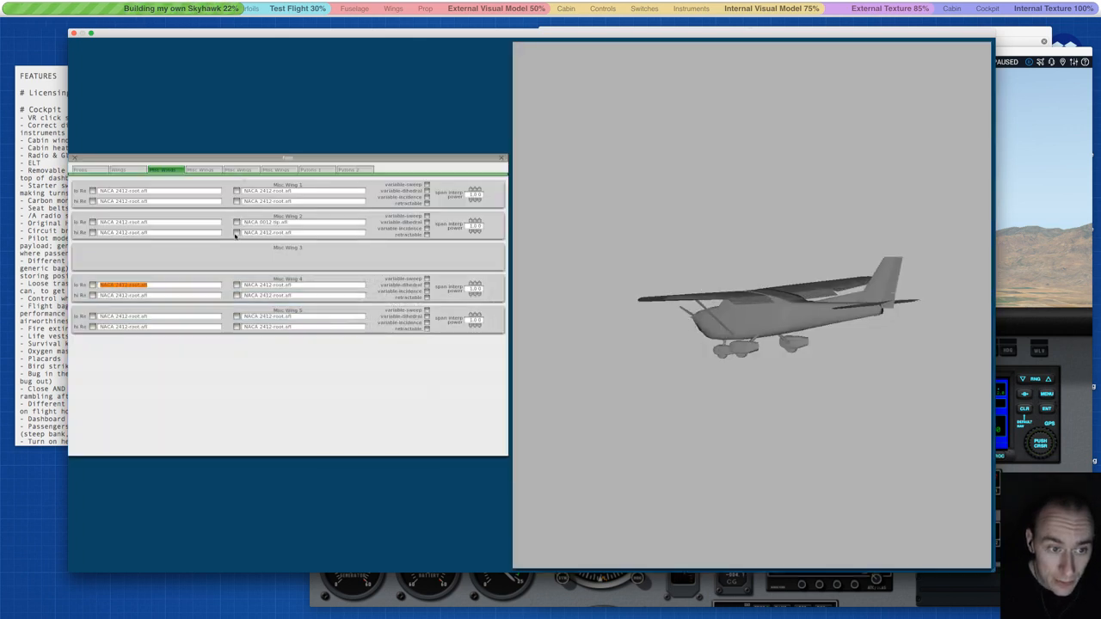
pyautogui.click(236, 233)
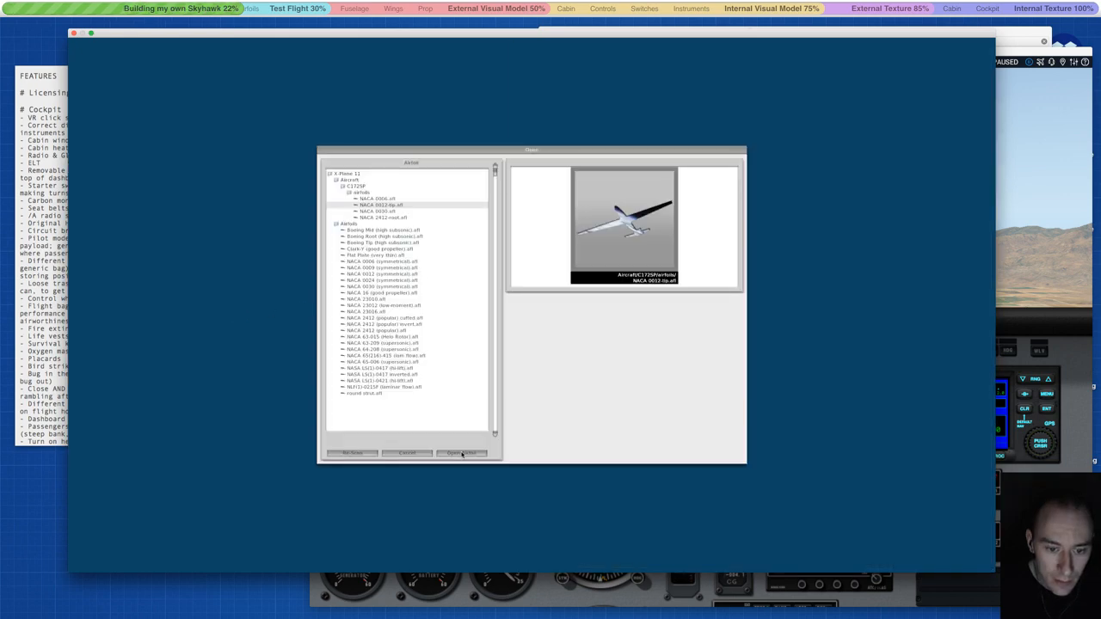
pyautogui.click(461, 454)
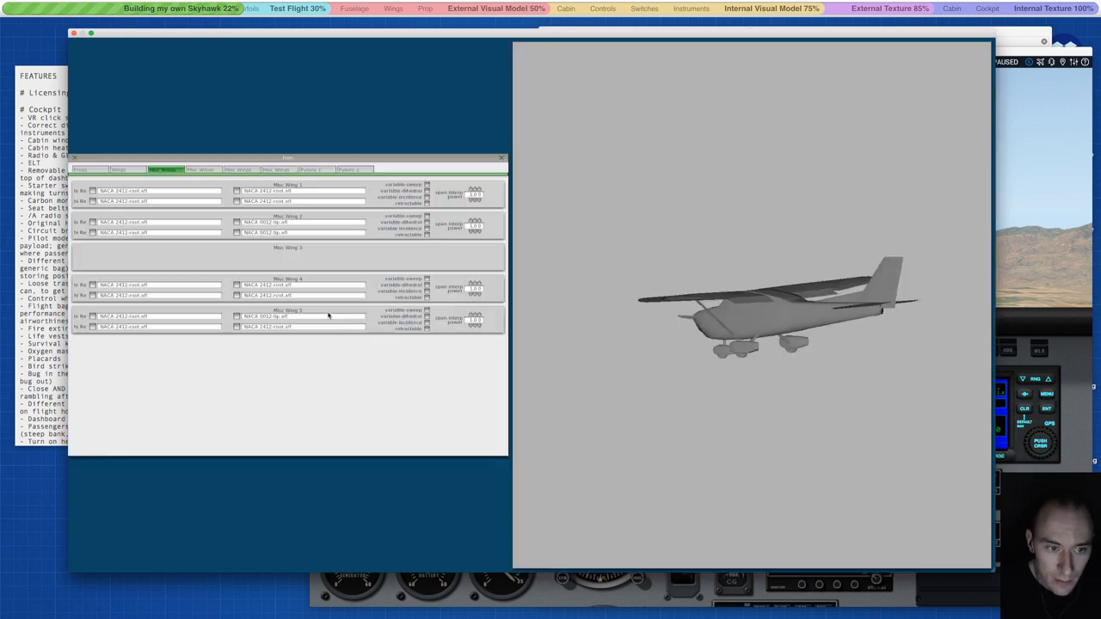
pyautogui.click(236, 326)
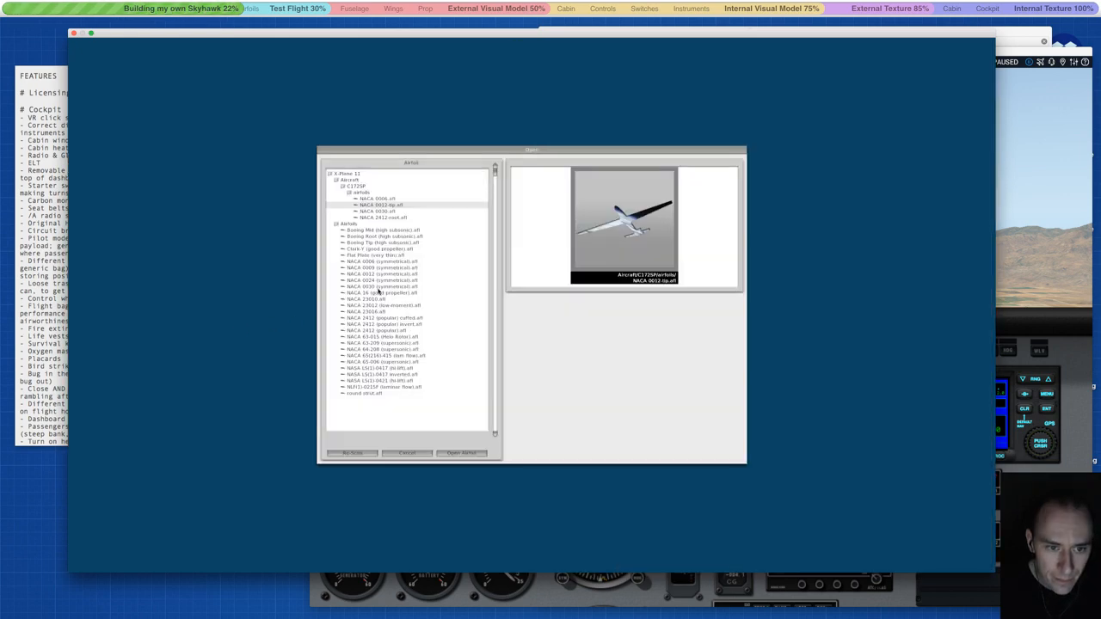
pyautogui.click(462, 453)
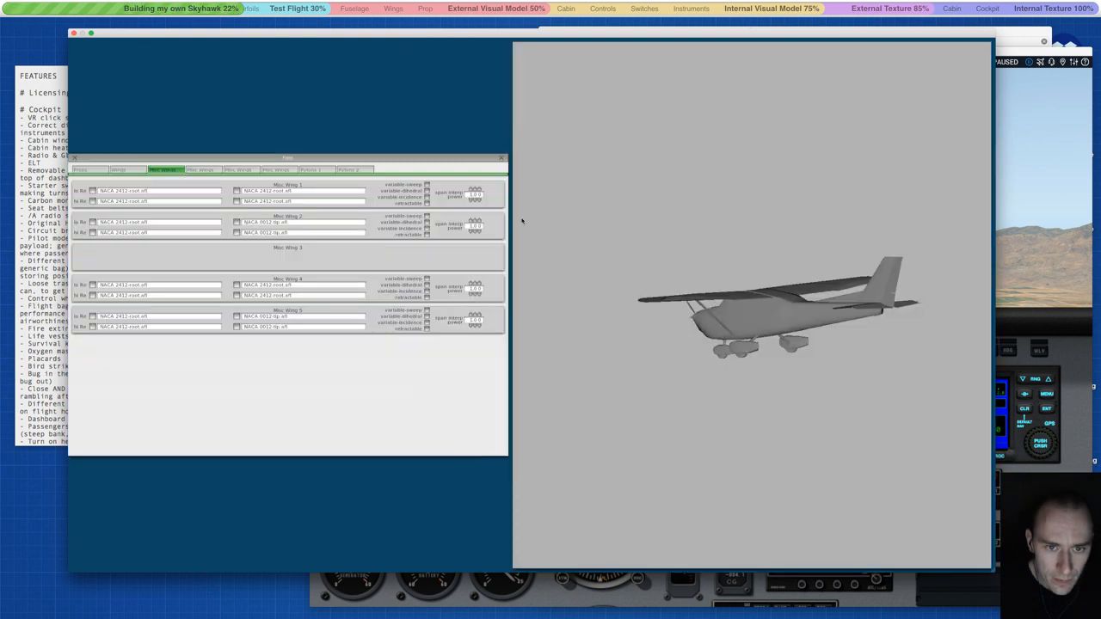
pyautogui.click(501, 160)
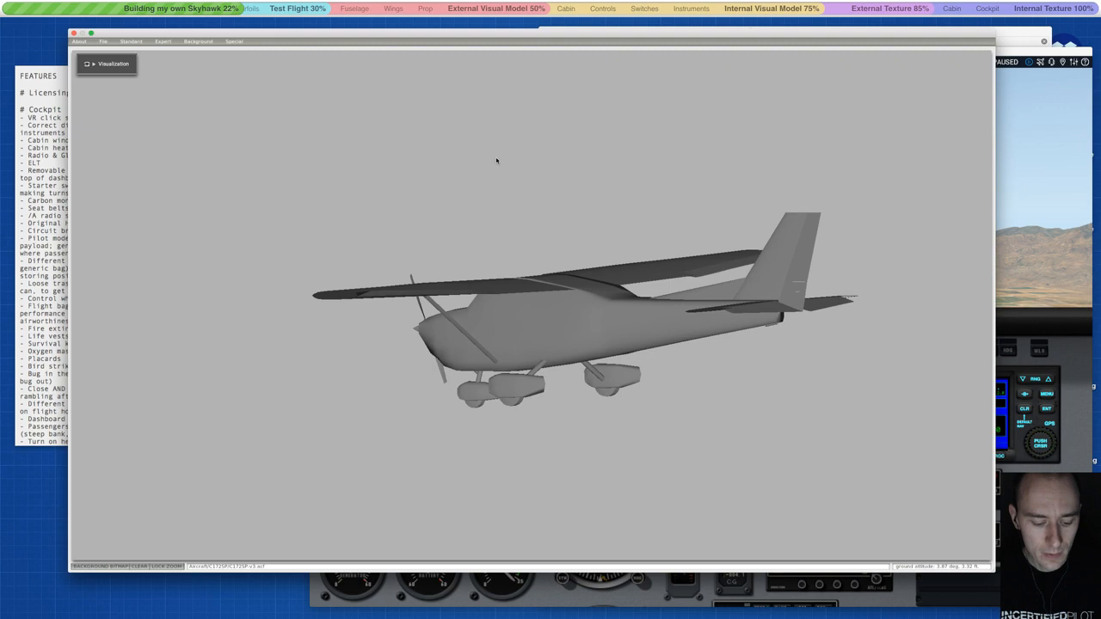
# - Switch to X-Plane, reload the current aircraft, test fly it with the tip airfoils, and pause the simulation
pyautogui.press('super+Tab')
pyautogui.click(394, 62)
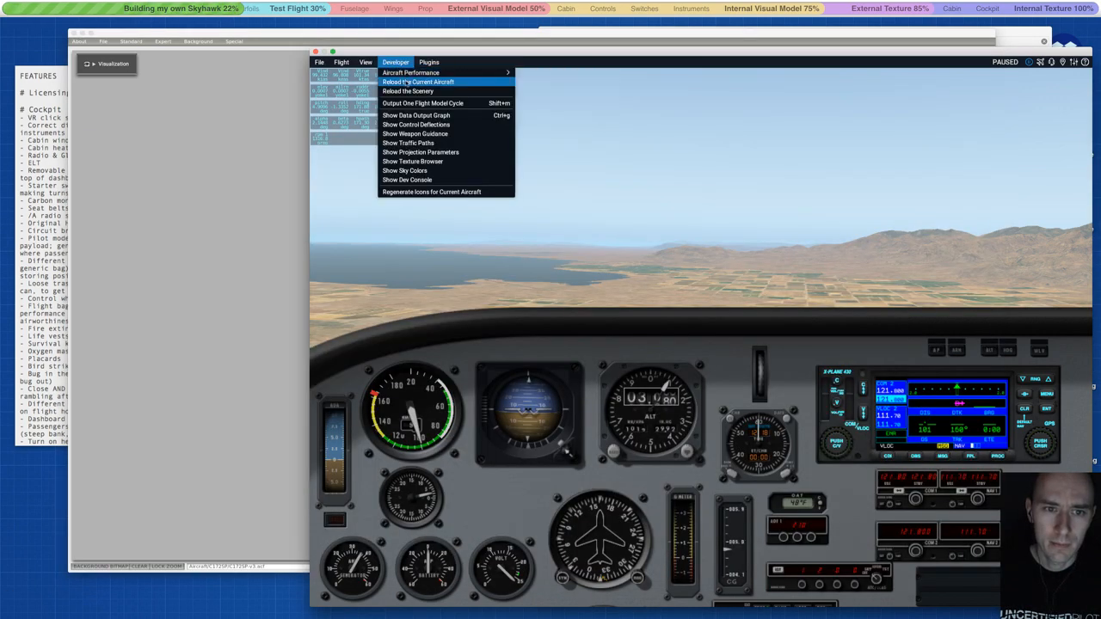
pyautogui.click(406, 82)
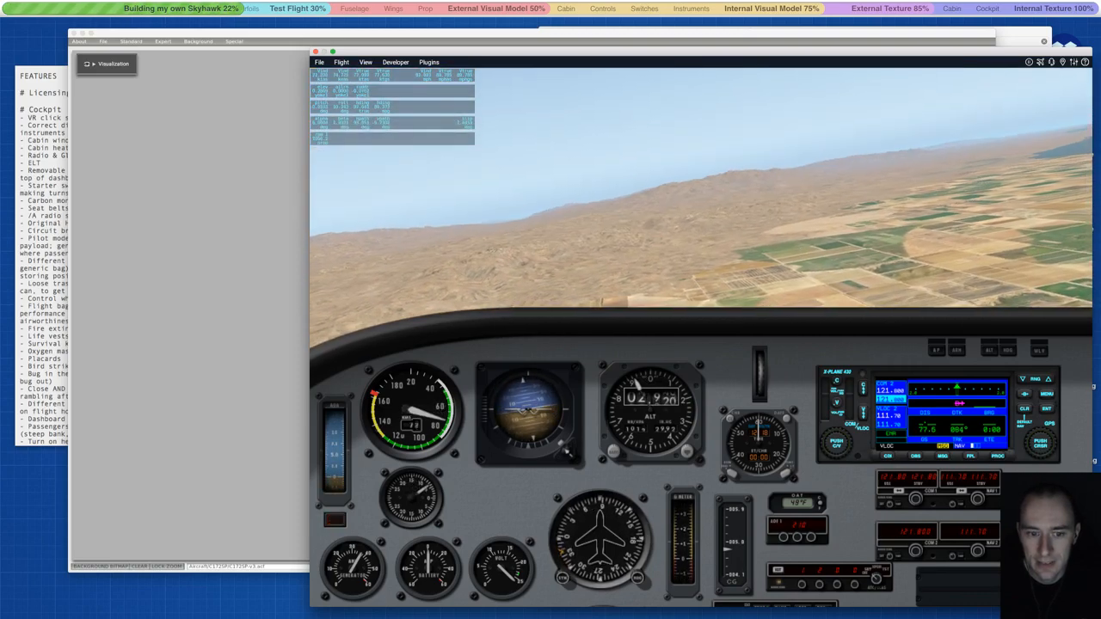
pyautogui.press('p')
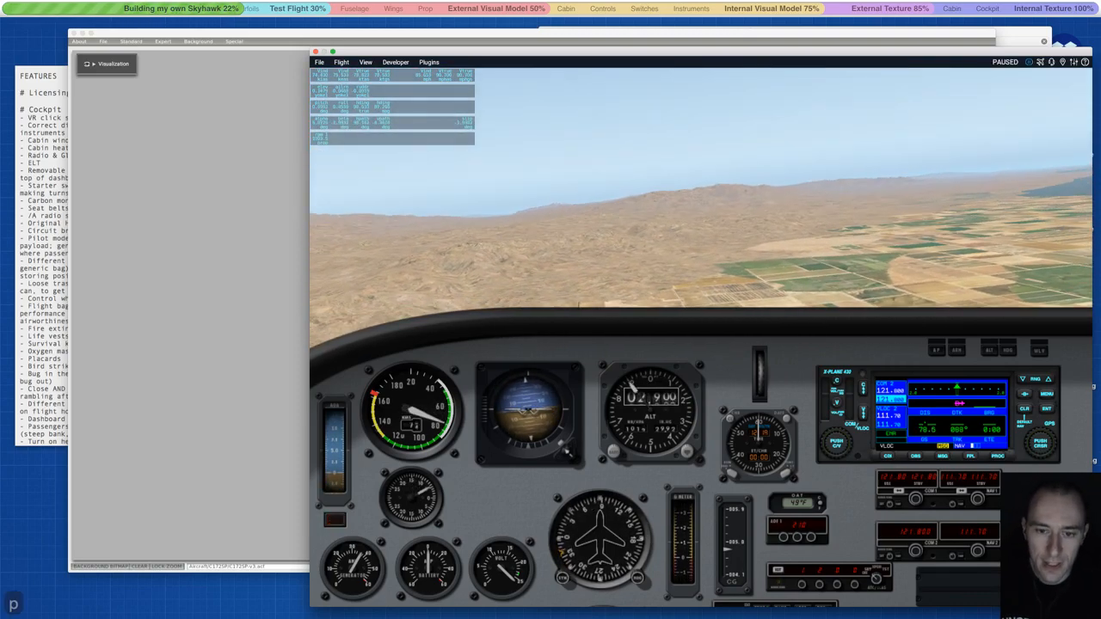
pyautogui.press('p')
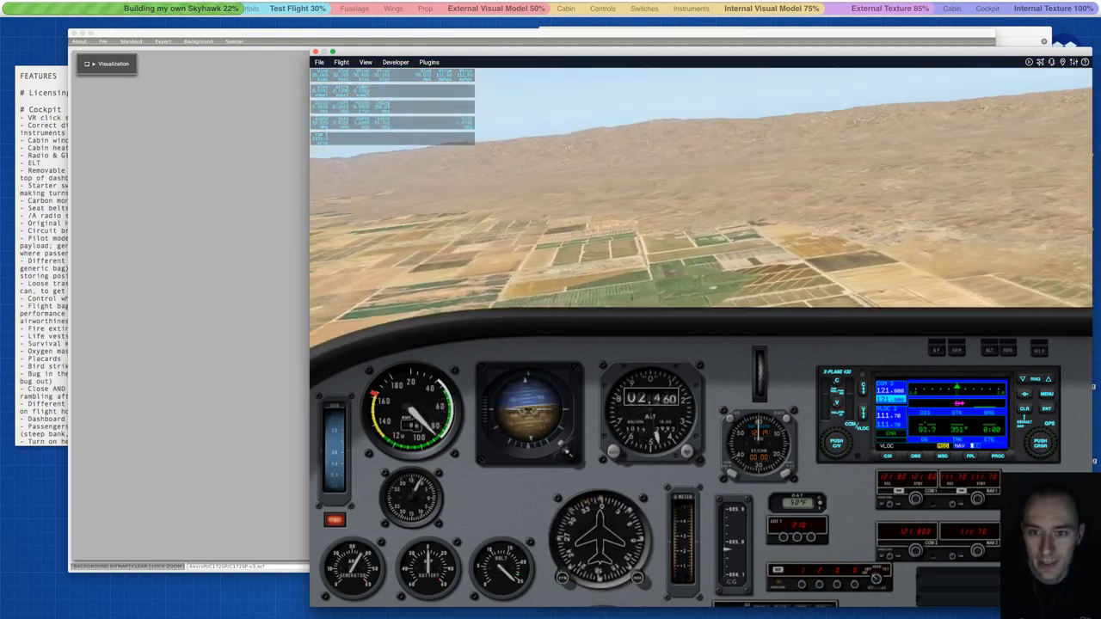
pyautogui.press('p')
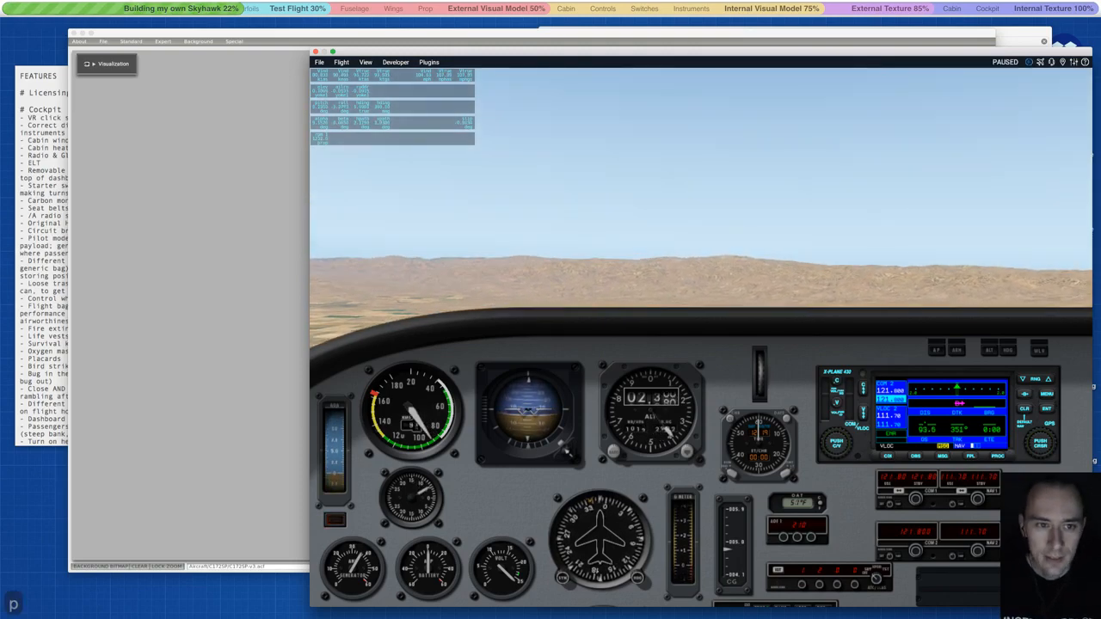
# - Start a new flight with the default Cessna Skyhawk and reload the scenery
pyautogui.click(341, 62)
pyautogui.click(365, 72)
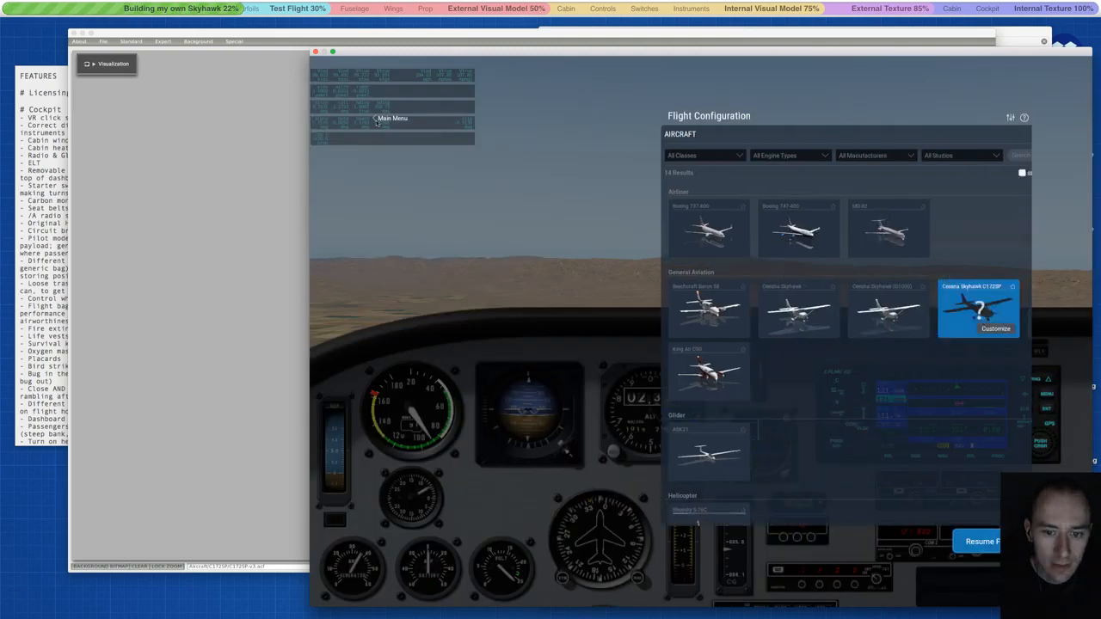
pyautogui.click(542, 310)
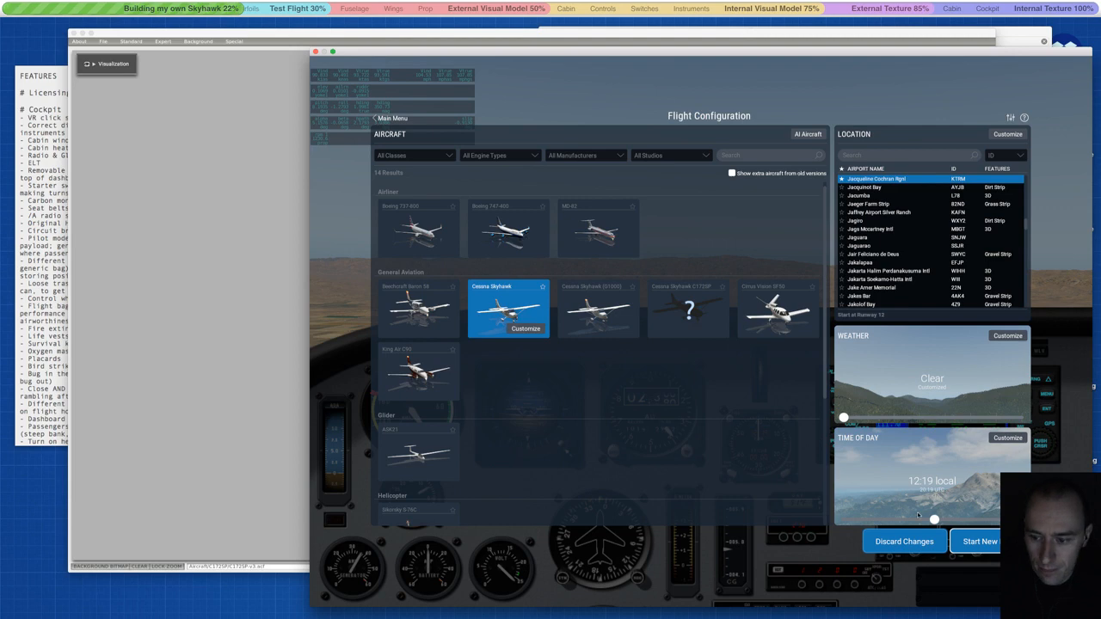
pyautogui.click(976, 540)
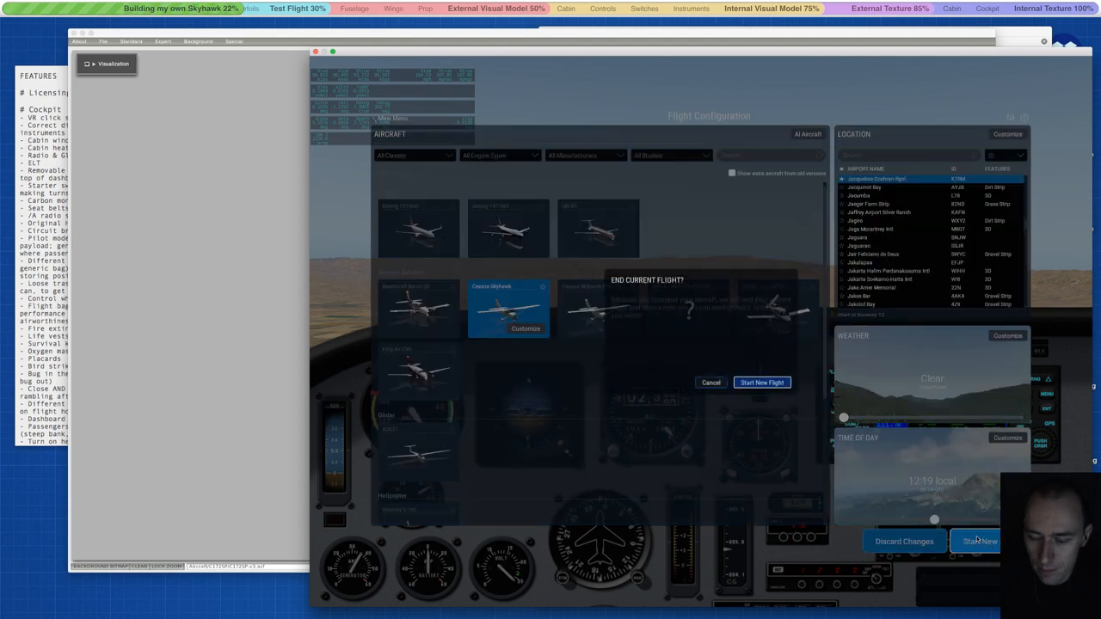
pyautogui.click(760, 382)
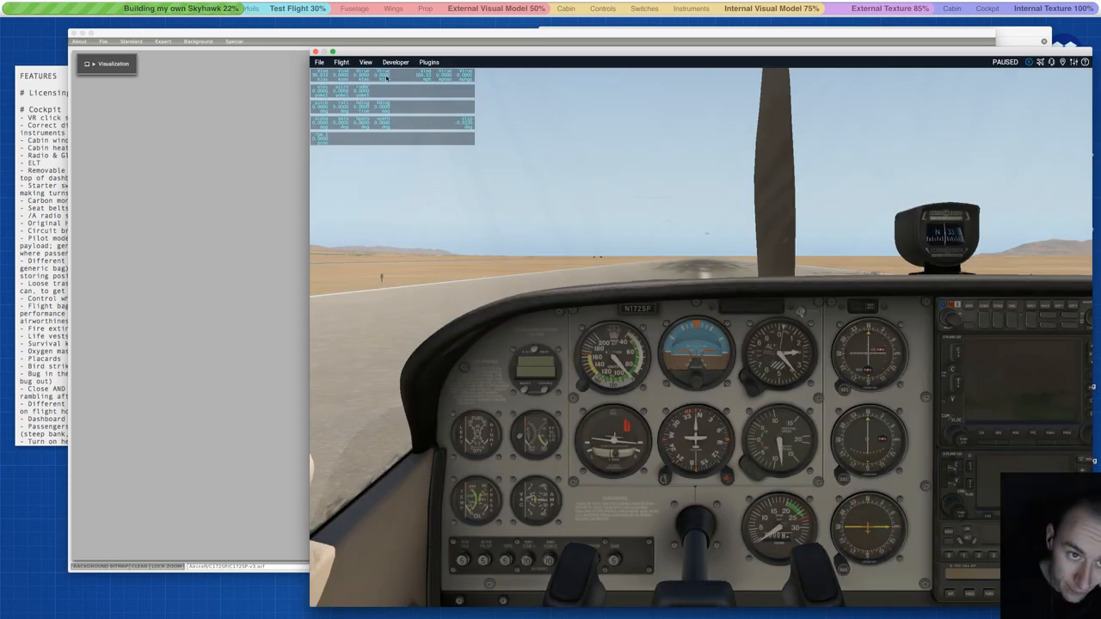
pyautogui.click(403, 63)
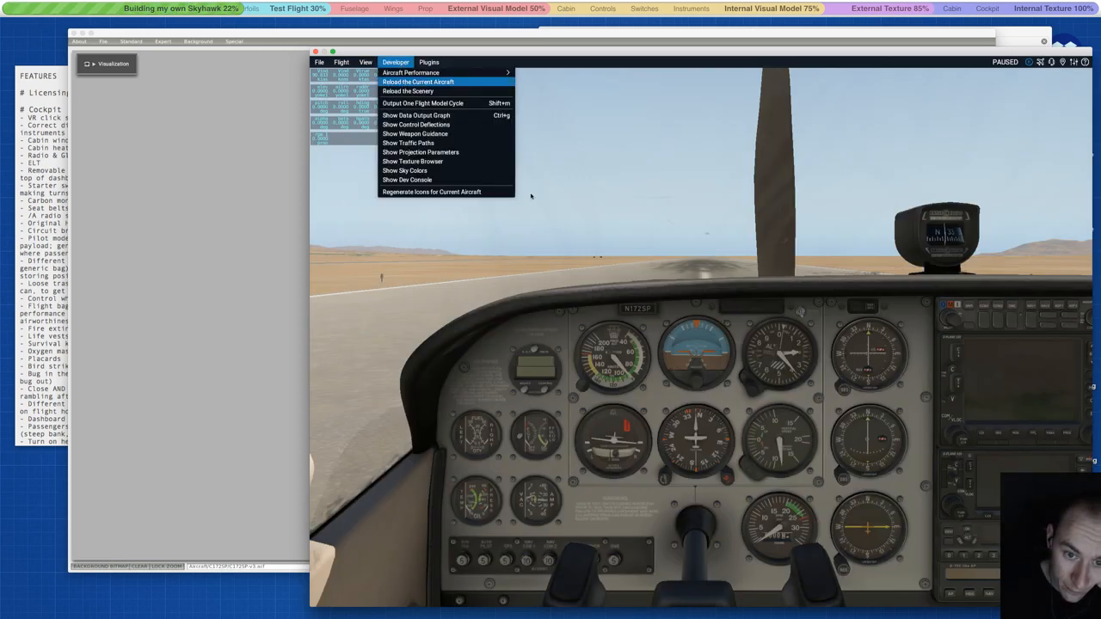
pyautogui.click(424, 93)
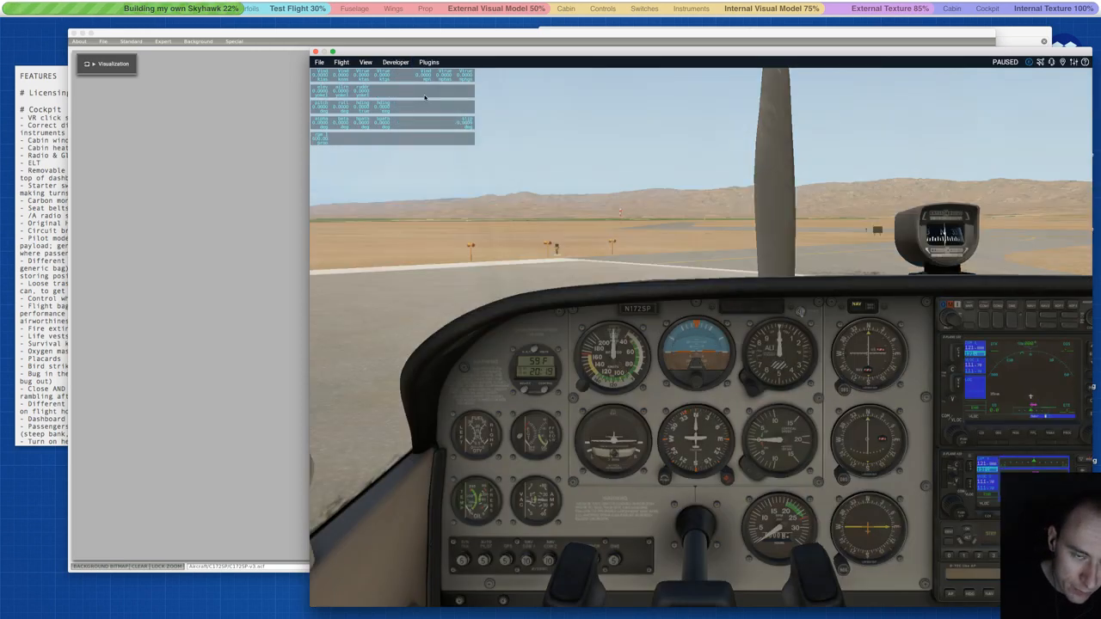
# - Start a new flight with the custom Cessna Skyhawk C172SP from the current runway
pyautogui.click(342, 62)
pyautogui.click(352, 73)
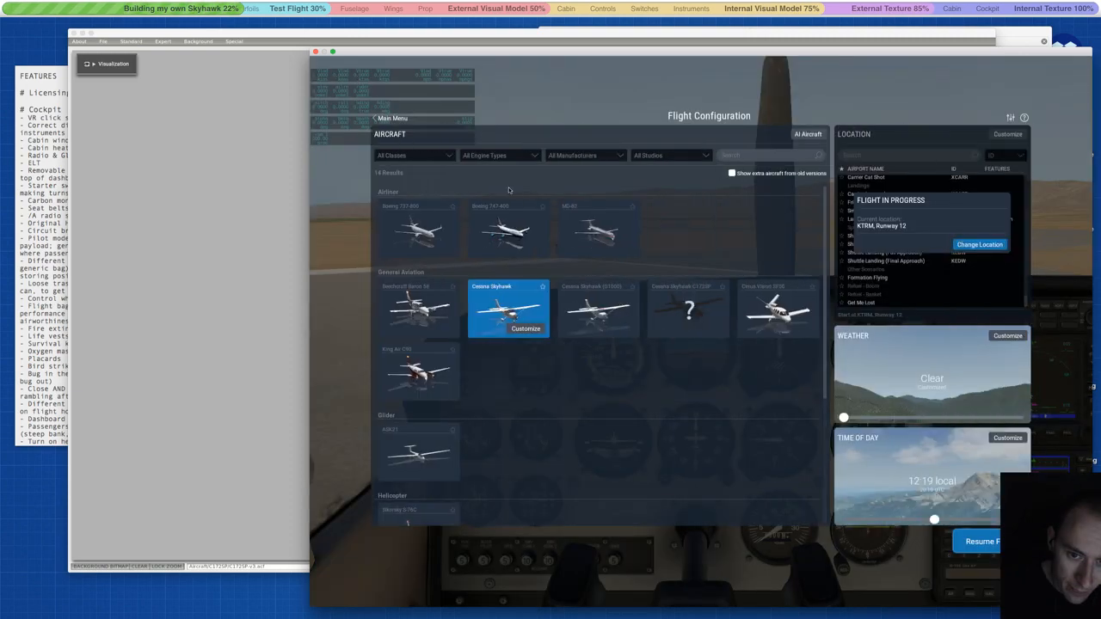
pyautogui.click(654, 314)
pyautogui.click(972, 543)
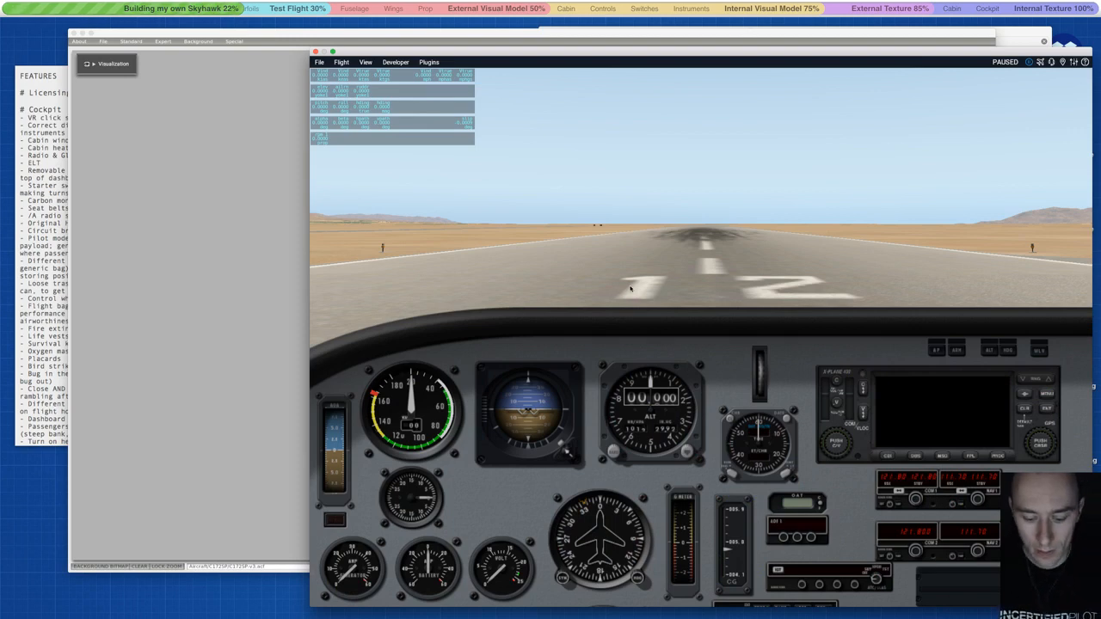
# - Raise the custom Cessna Skyhawk C172SP into the air with the altitude control in the map, and close the map
pyautogui.press('m')
pyautogui.moveTo(493, 424); pyautogui.dragTo(517, 433)
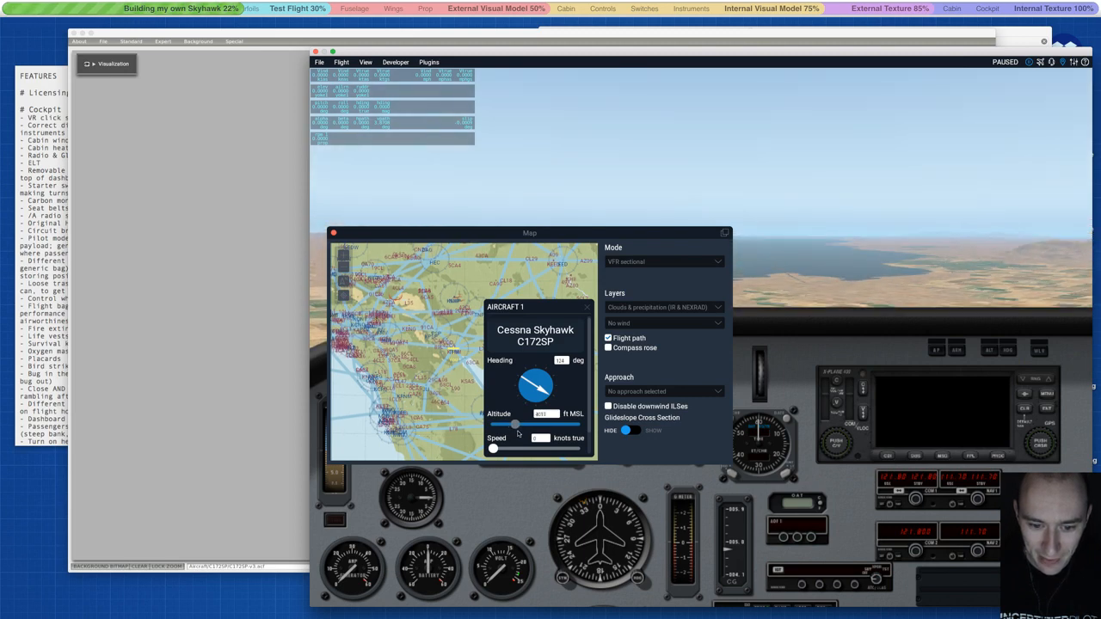
pyautogui.click(332, 233)
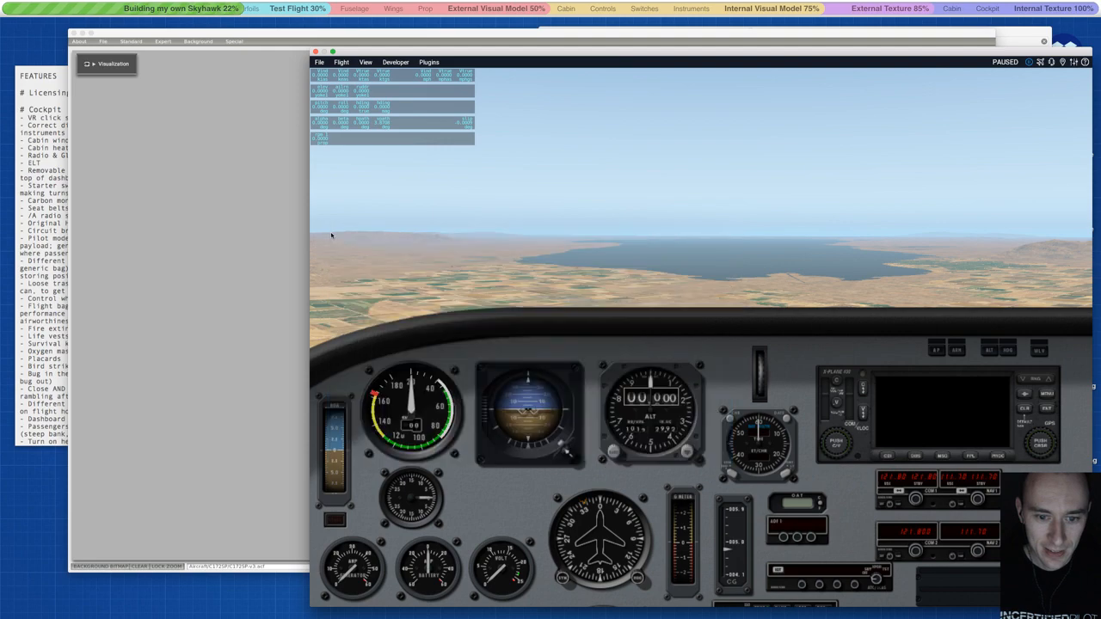
# - Resume the simulation, test fly the custom Skyhawk in the air from the cockpit view, and pause the simulation
pyautogui.press('p')
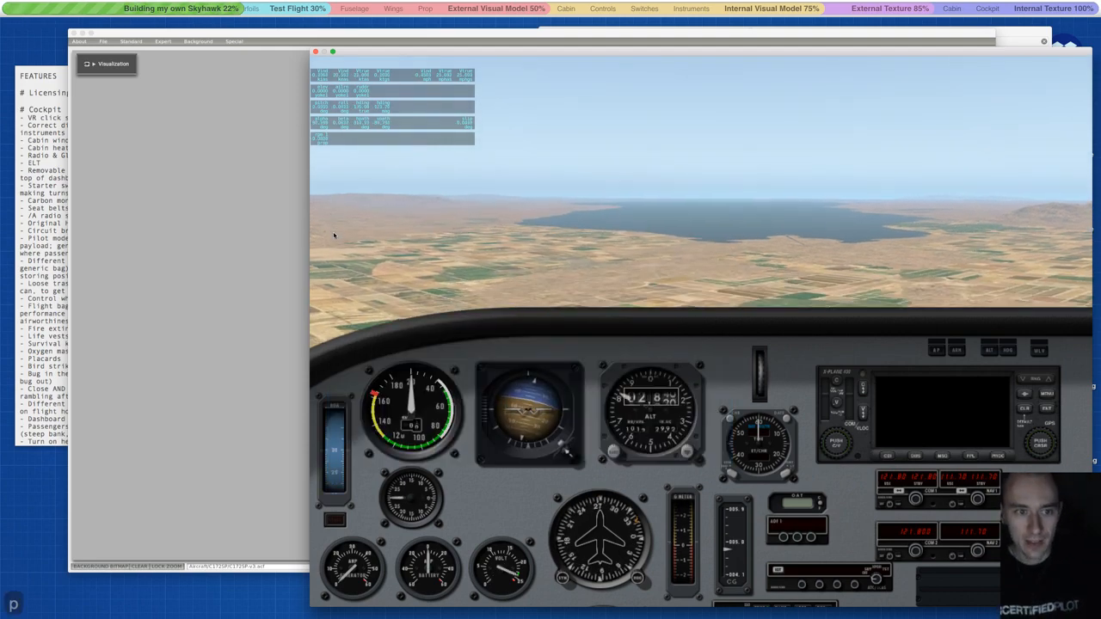
pyautogui.press('Down')
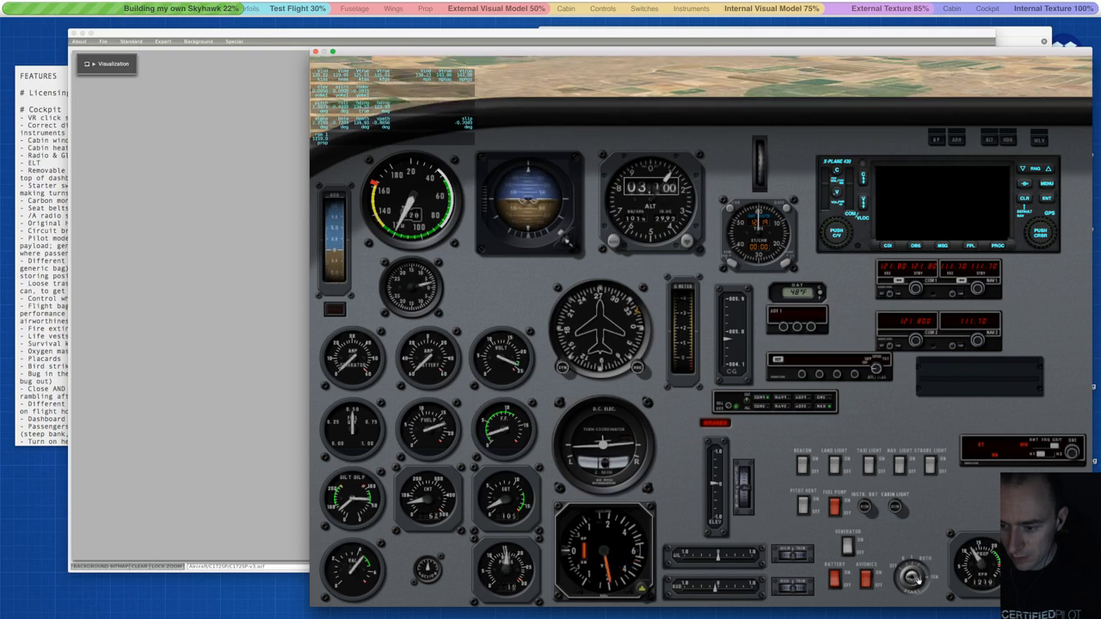
pyautogui.press('Up')
pyautogui.press('Up')
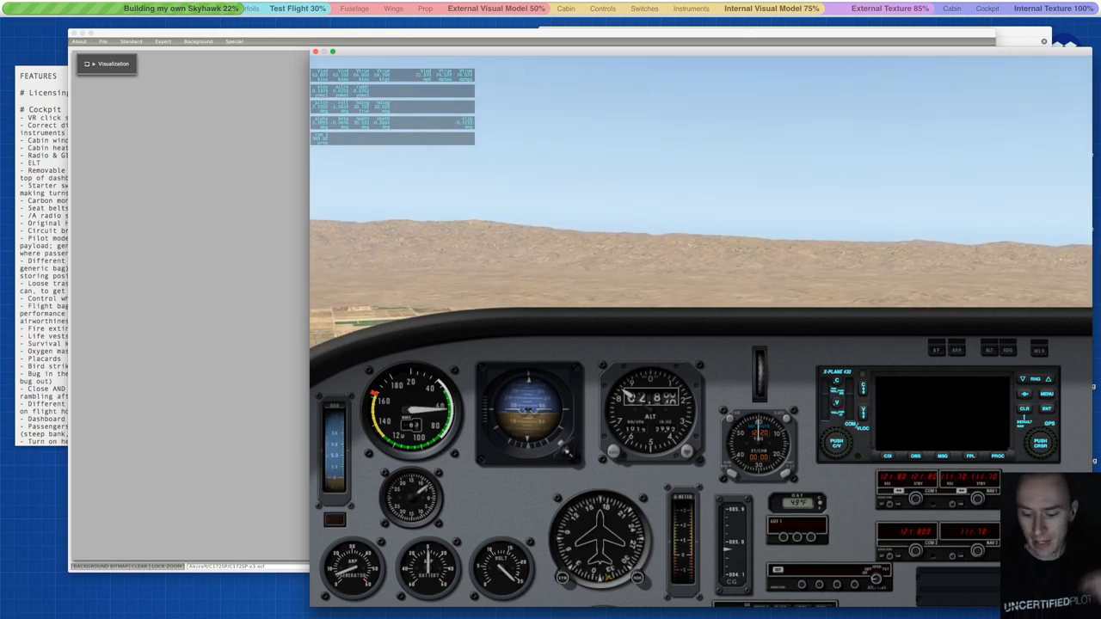
pyautogui.press('p')
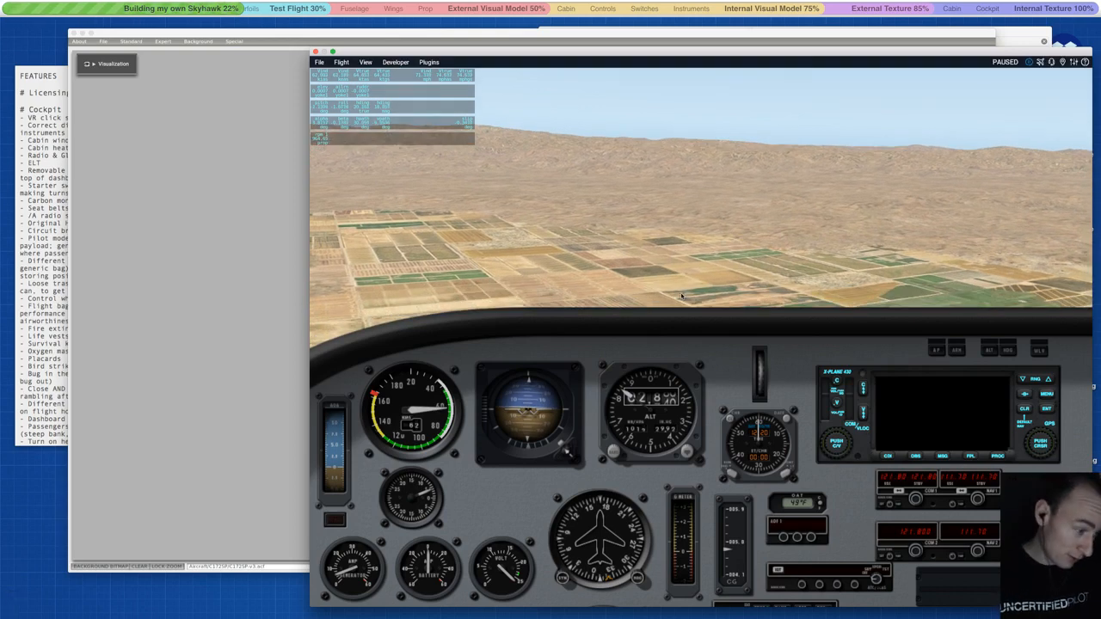
# - Quit X-Plane and Plane Maker and clear the Preview reference manual from the desktop
pyautogui.press('super+q')
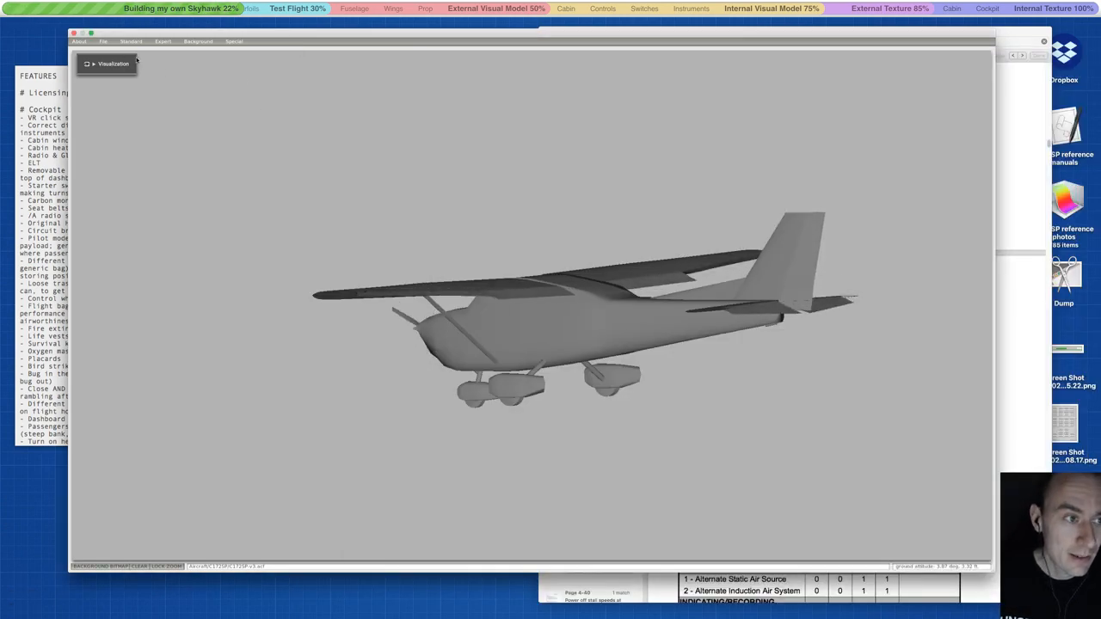
pyautogui.click(103, 41)
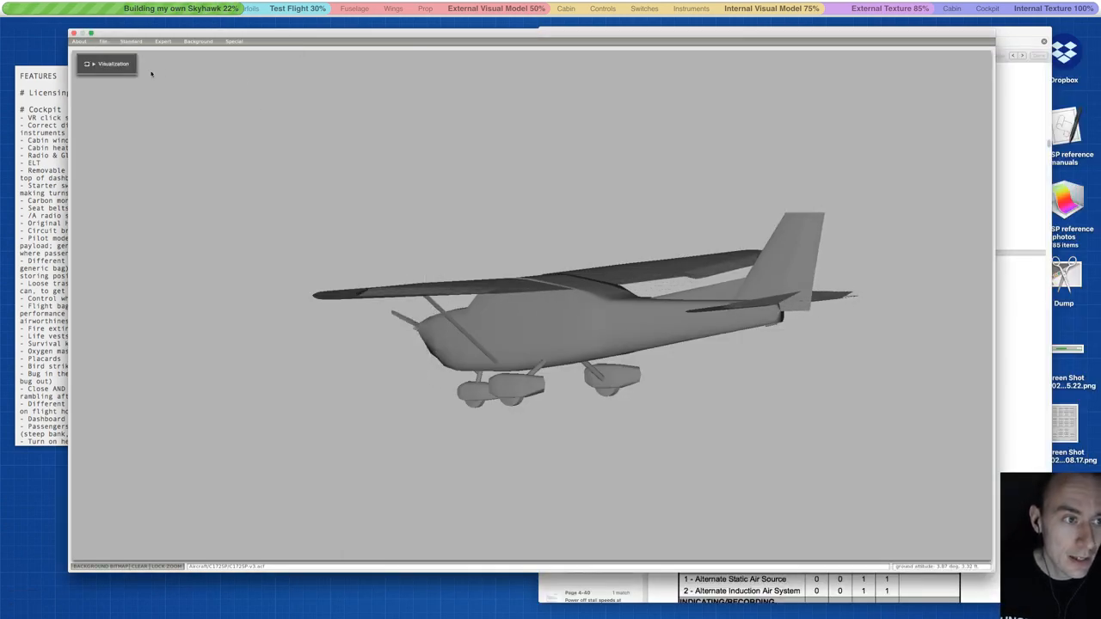
pyautogui.press('super+q')
pyautogui.click(544, 32)
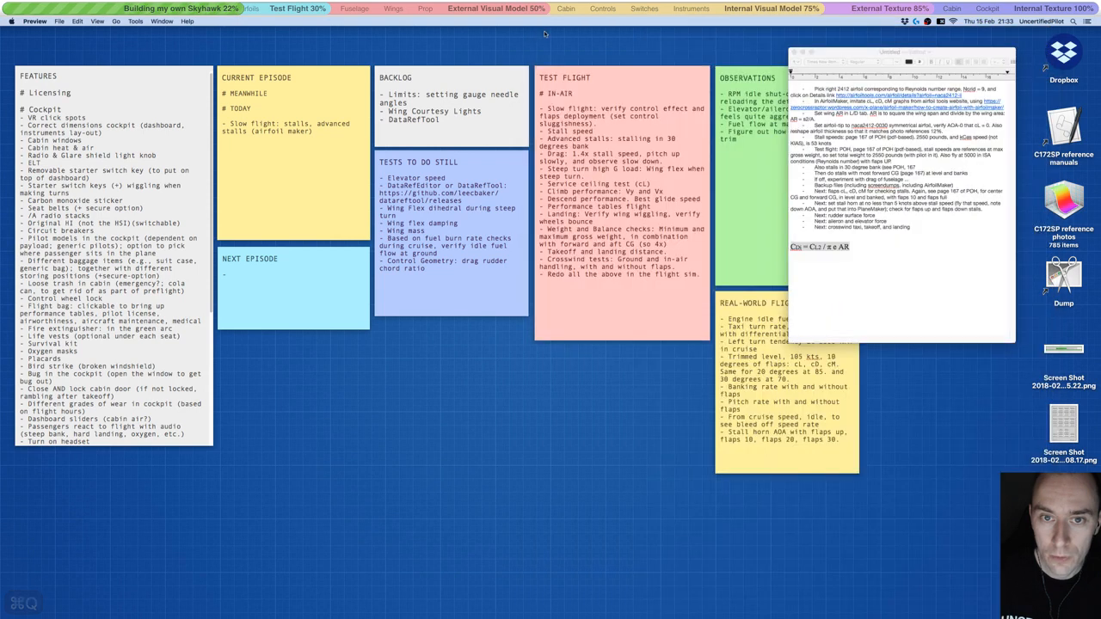
# - Delete the induced drag formula line below the task list in the TextEdit notes document
pyautogui.click(266, 281)
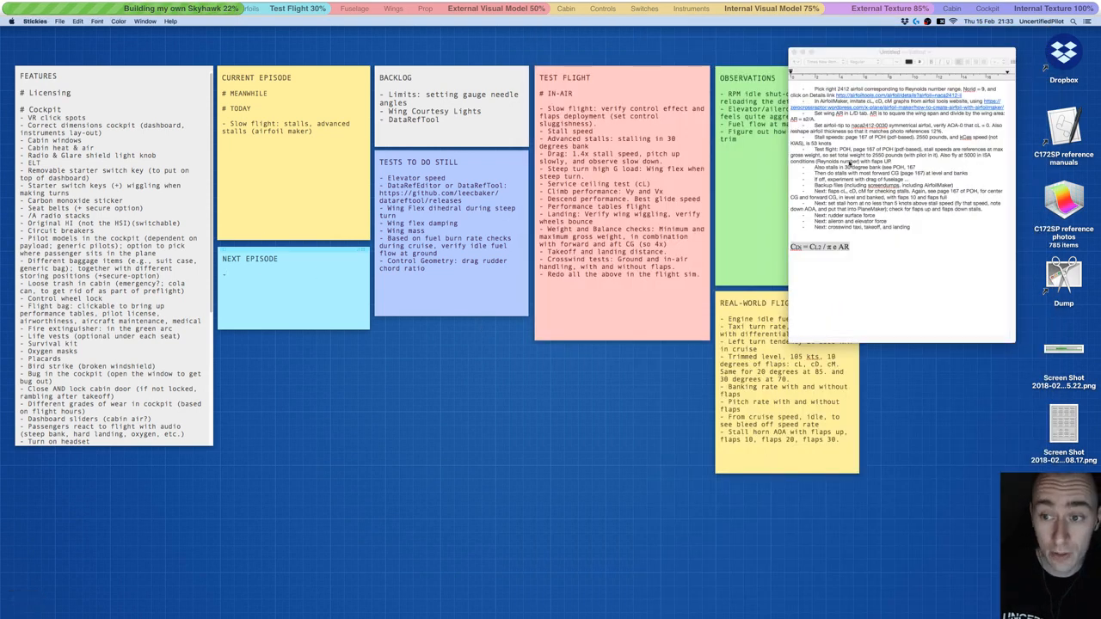
pyautogui.click(849, 178)
pyautogui.click(872, 252)
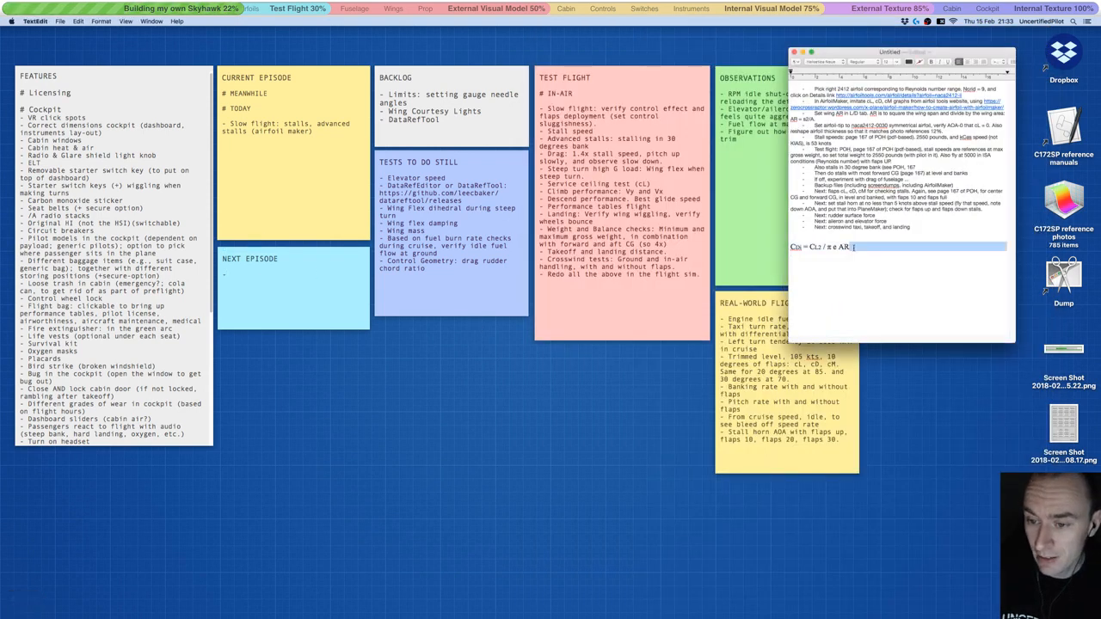
pyautogui.moveTo(855, 247); pyautogui.dragTo(791, 242)
pyautogui.press('BackSpace')
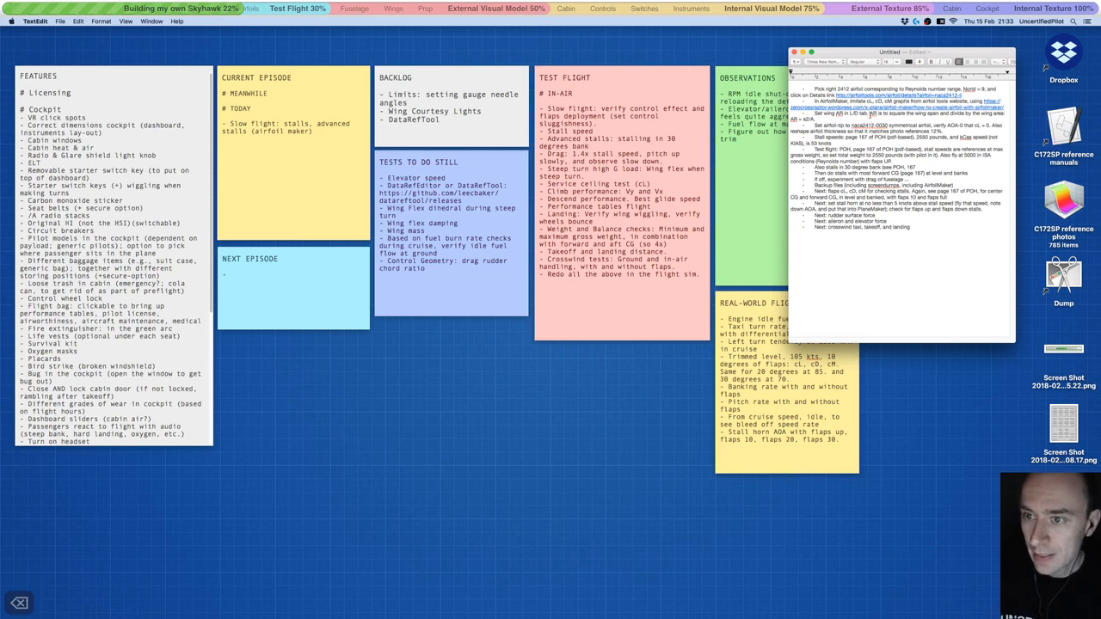
# - Review the airfoil and stall test notes, selecting the list from the 2412 airfoil item to the crosswind item
pyautogui.moveTo(856, 81); pyautogui.dragTo(860, 87)
pyautogui.moveTo(876, 136); pyautogui.dragTo(877, 143)
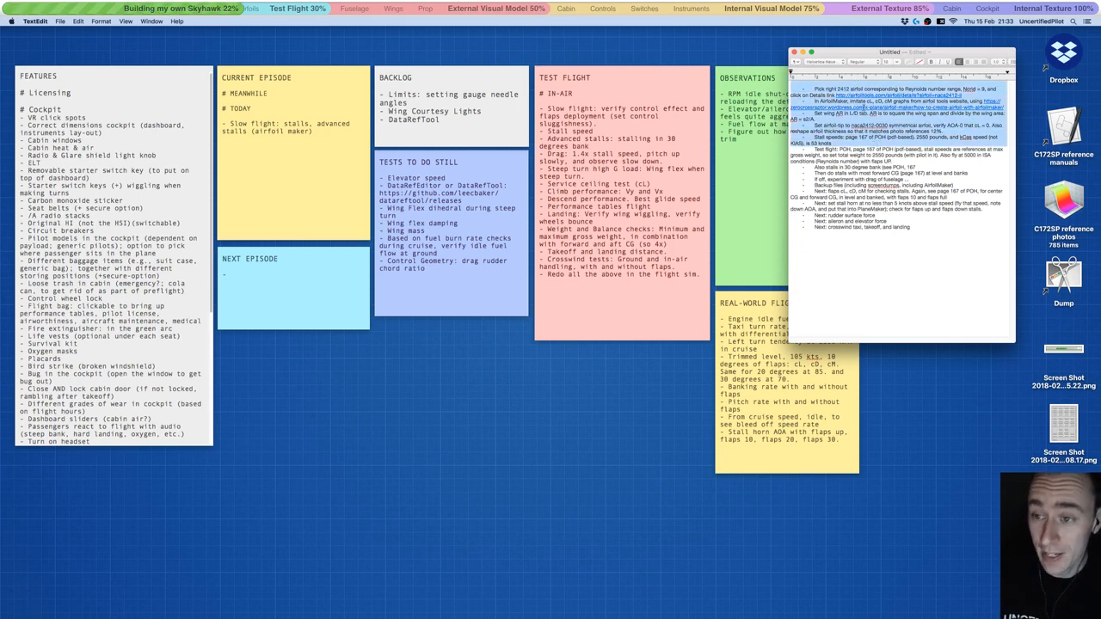
pyautogui.click(873, 101)
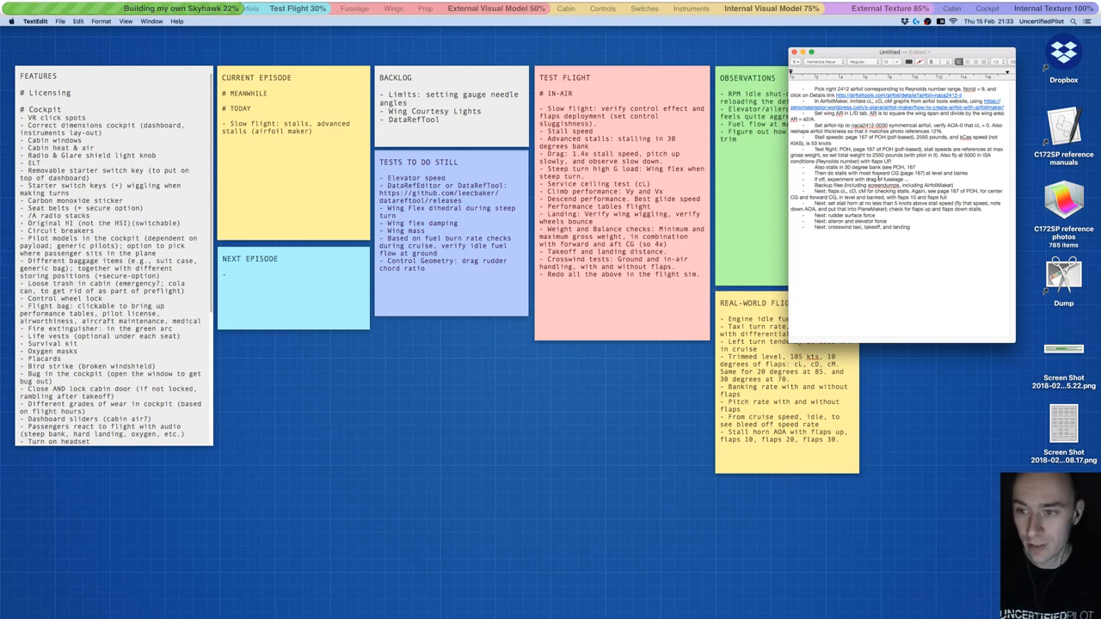
pyautogui.moveTo(913, 227); pyautogui.dragTo(813, 89)
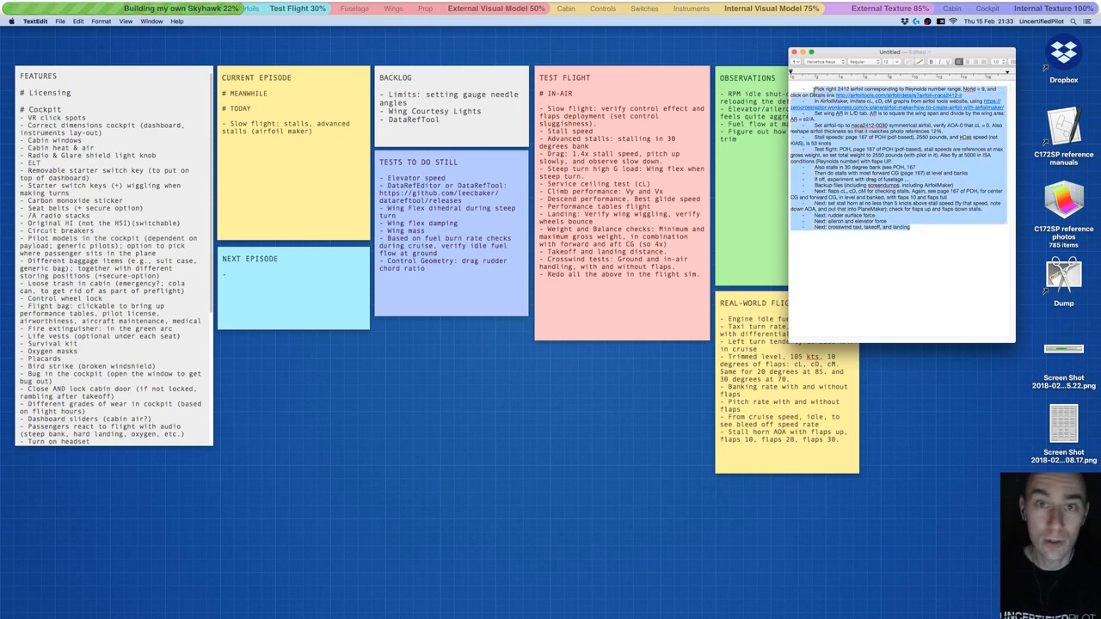